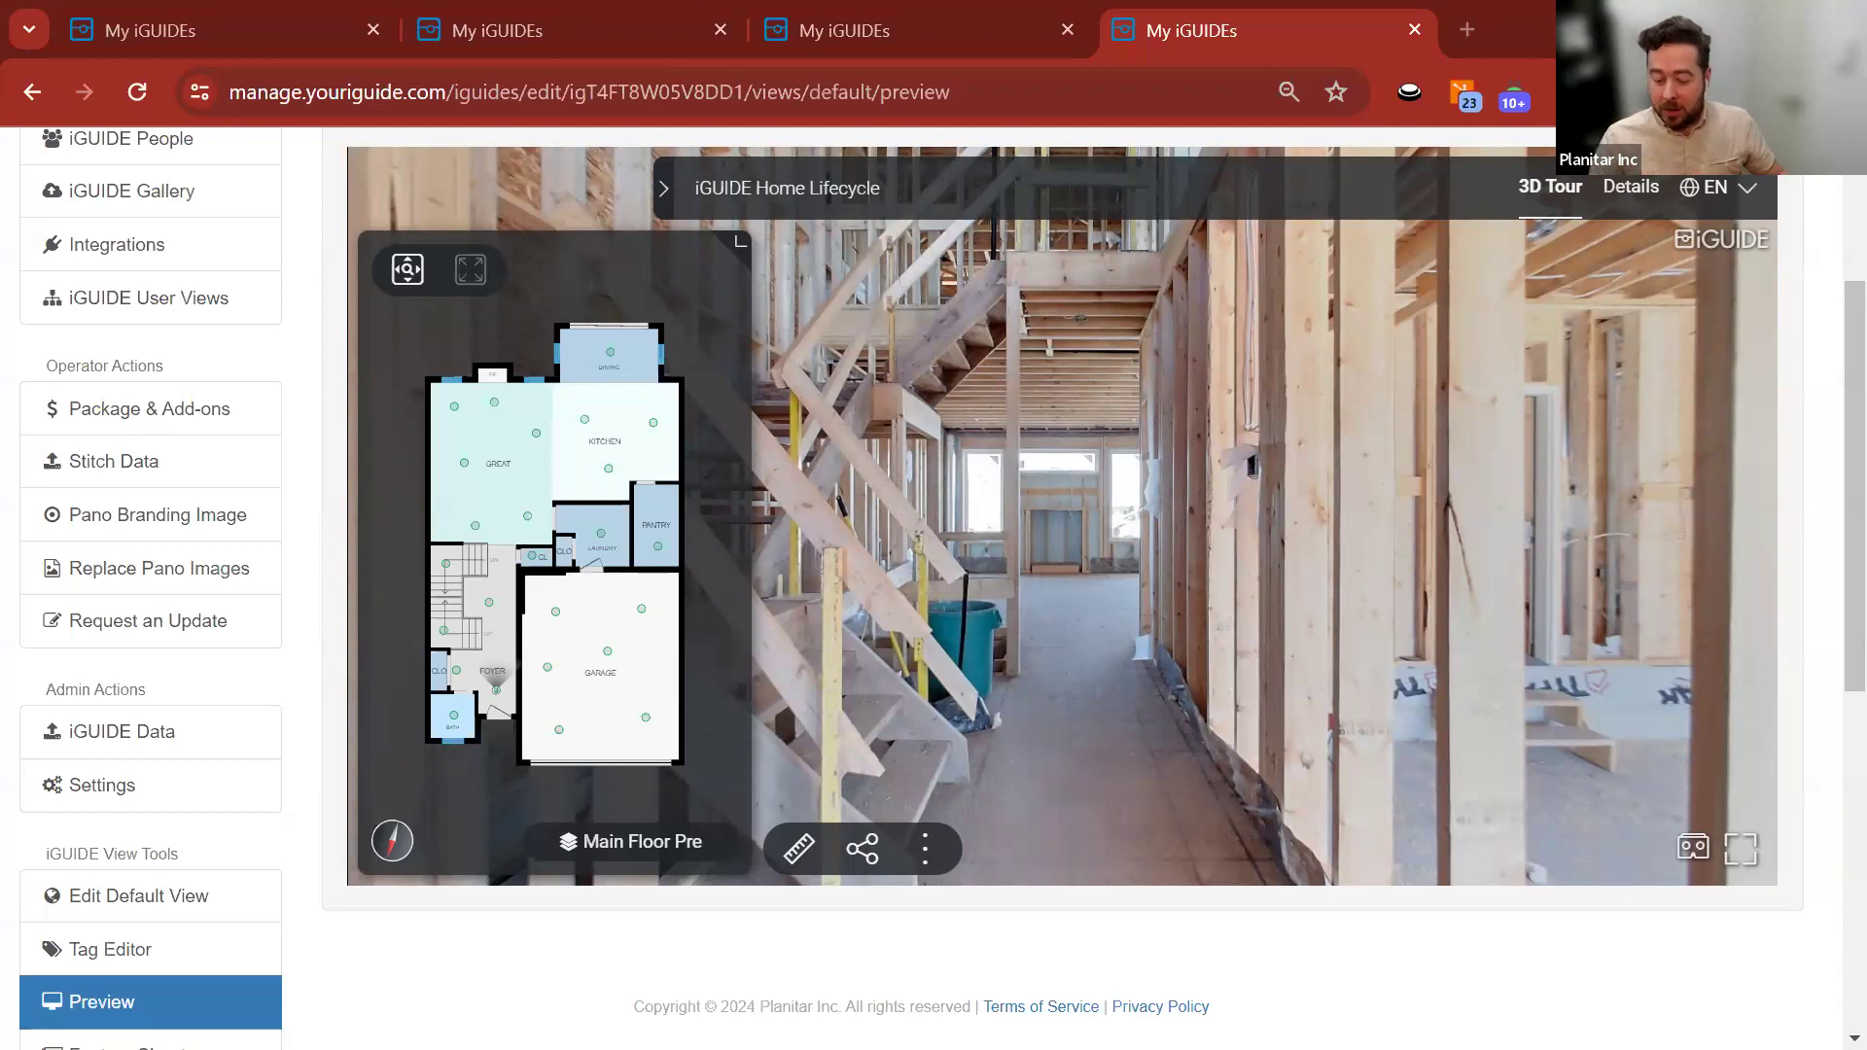
Switch from the iGUIDE browser preview to the Planitar Stitch Webinar_Example project.
key("alt+Tab")
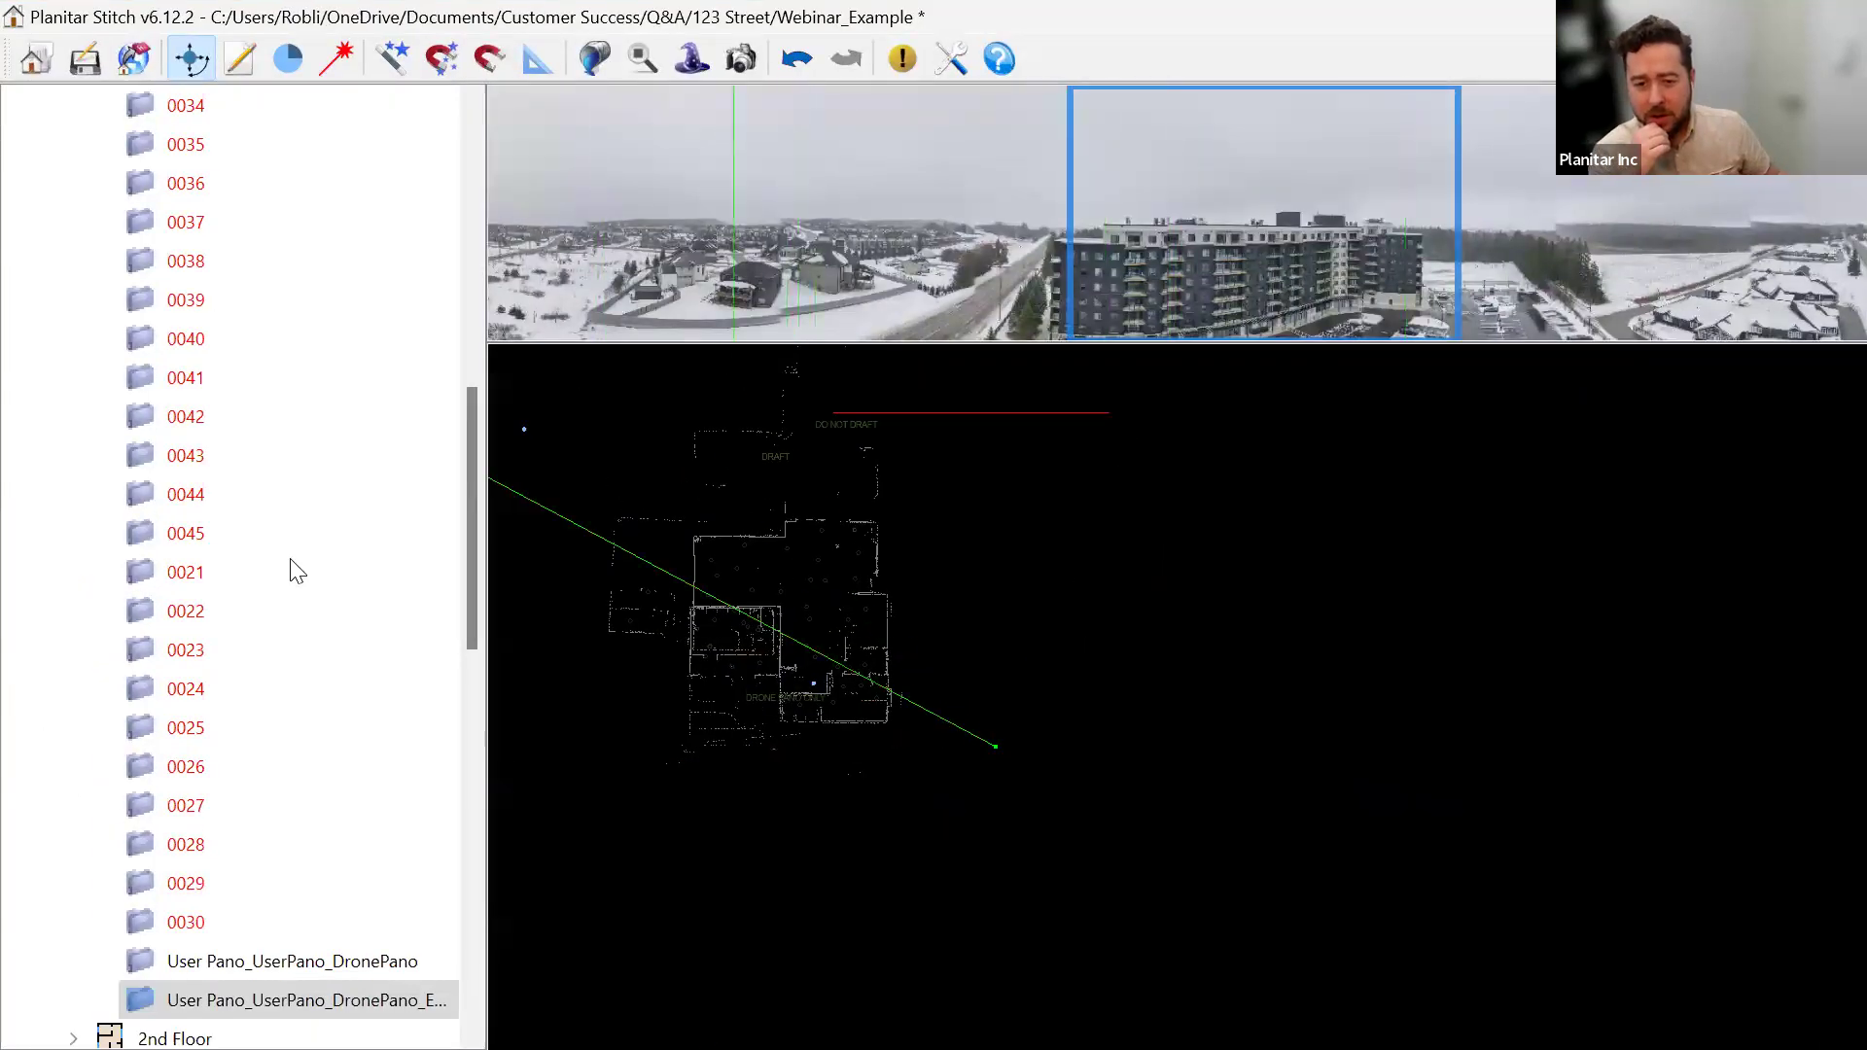
View the panoramas of Main Floor scans 0001 and 0002.
scroll(284, 558, "up", 12)
left_click(185, 222)
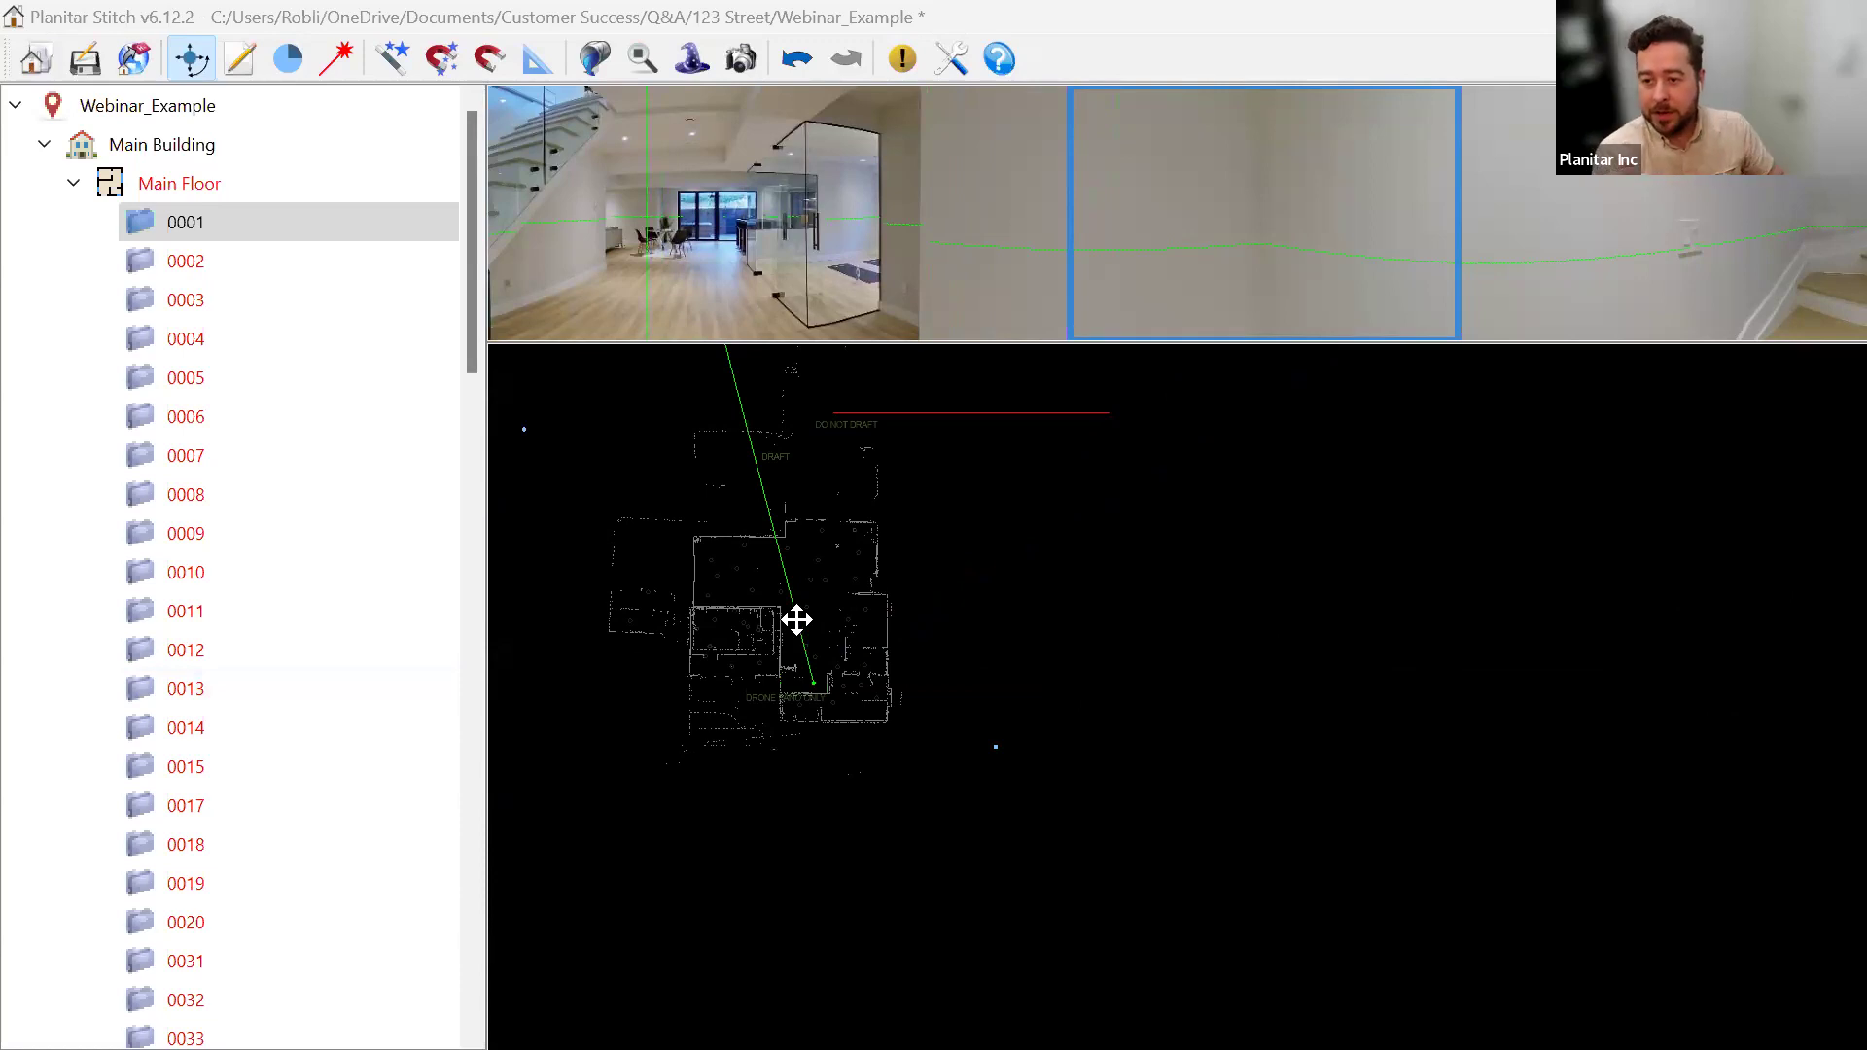
scroll(950, 675, "up", 3)
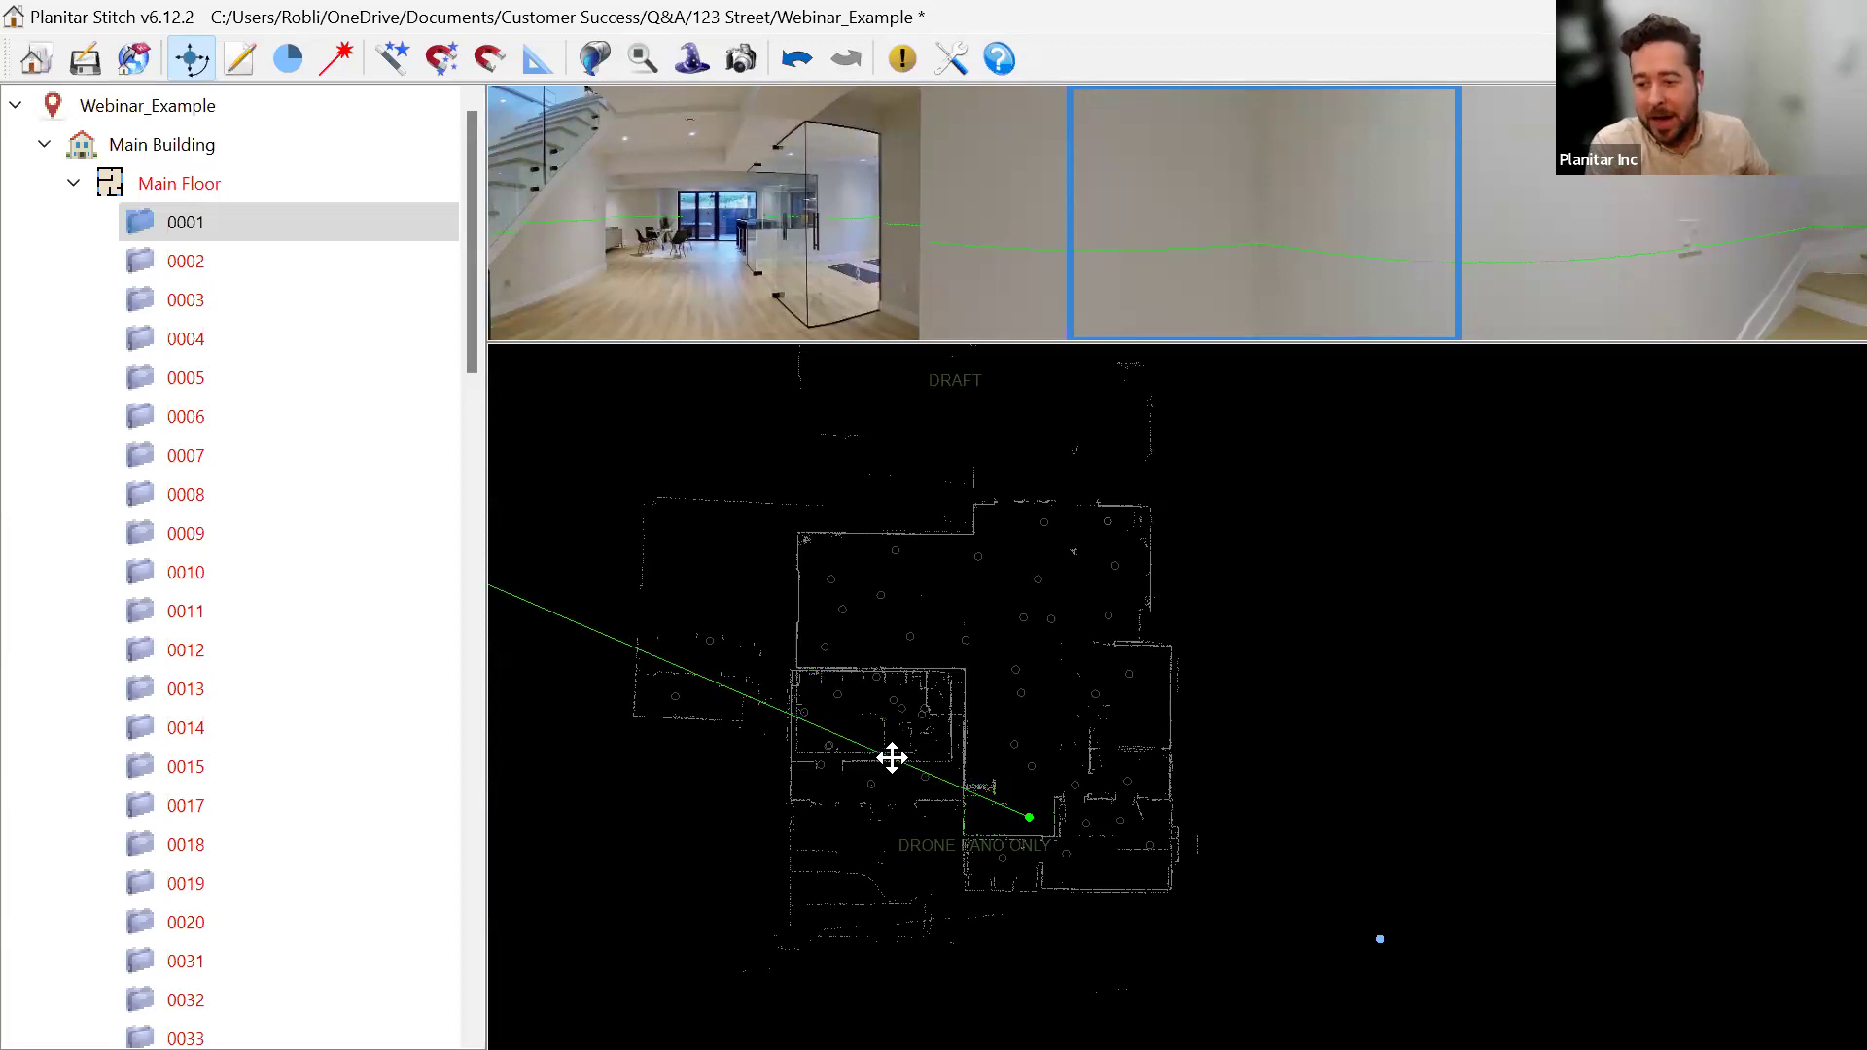
left_click(204, 277)
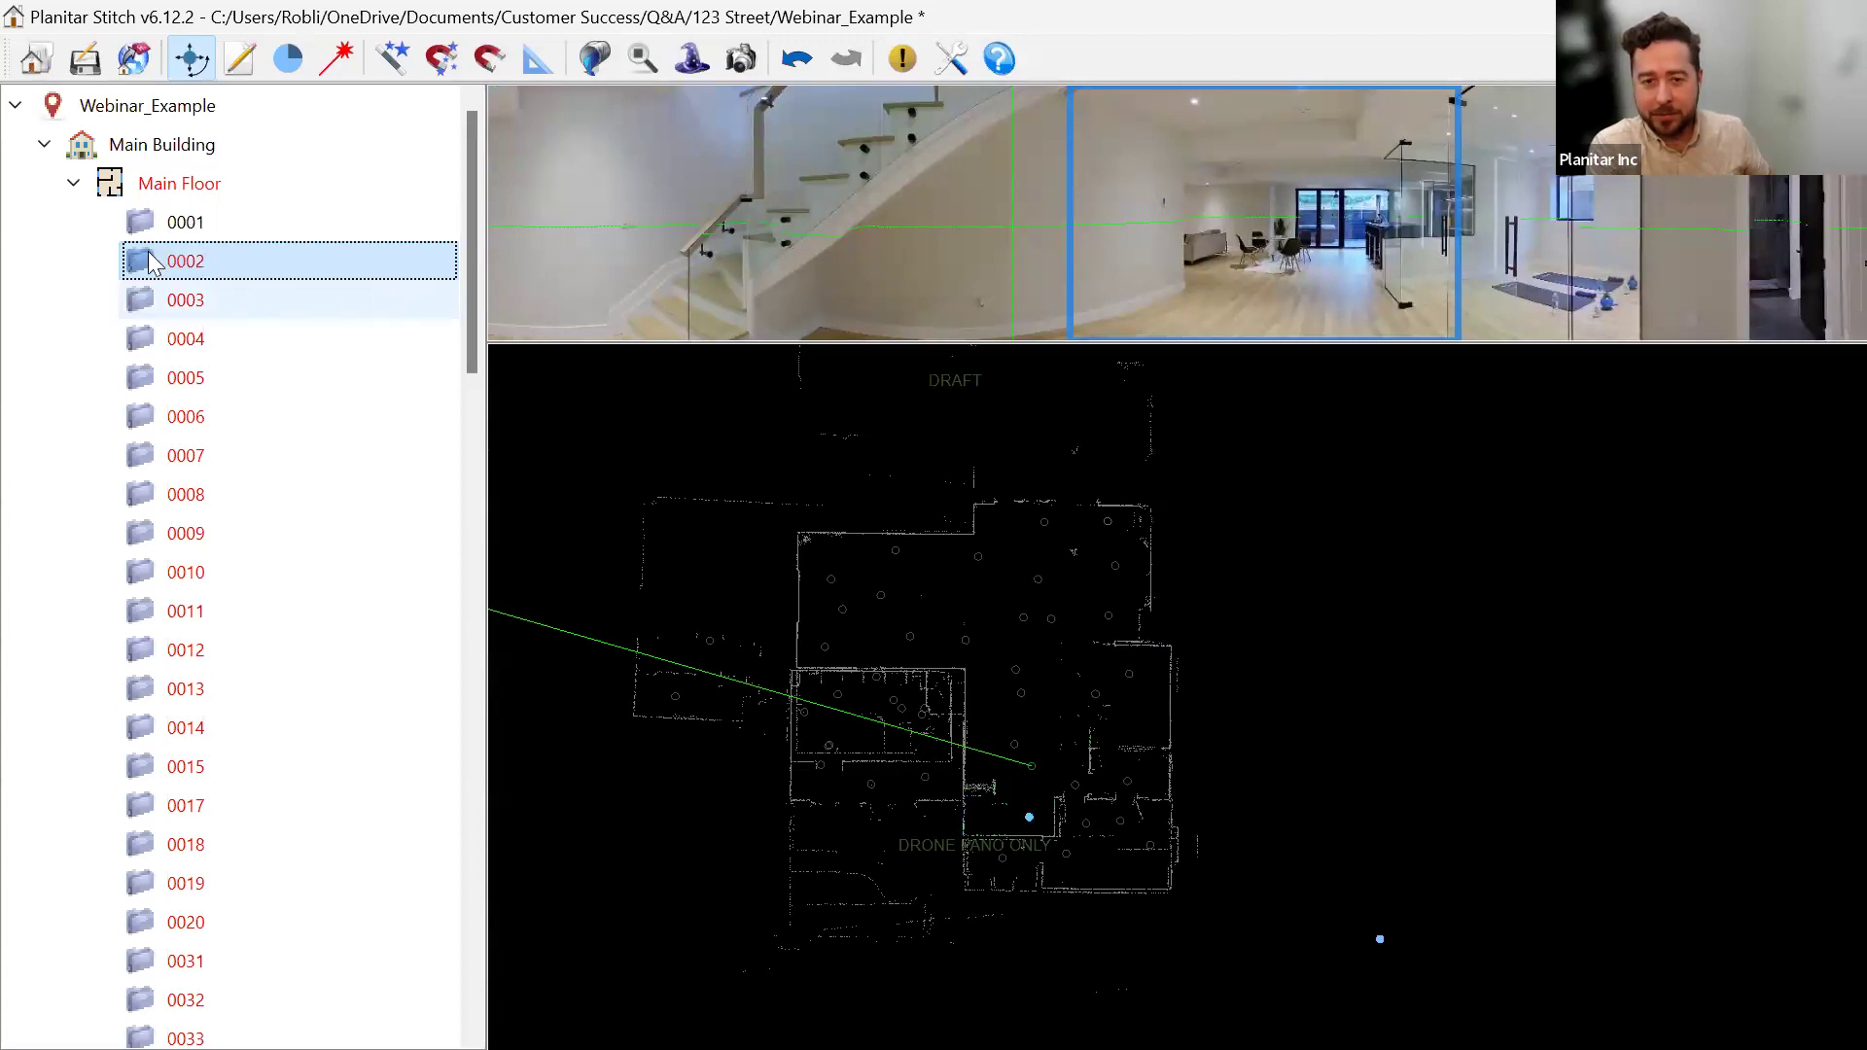
Collapse Main Floor, re-expand the Outdoor scan list, and return to the iGUIDE browser preview.
left_click(76, 184)
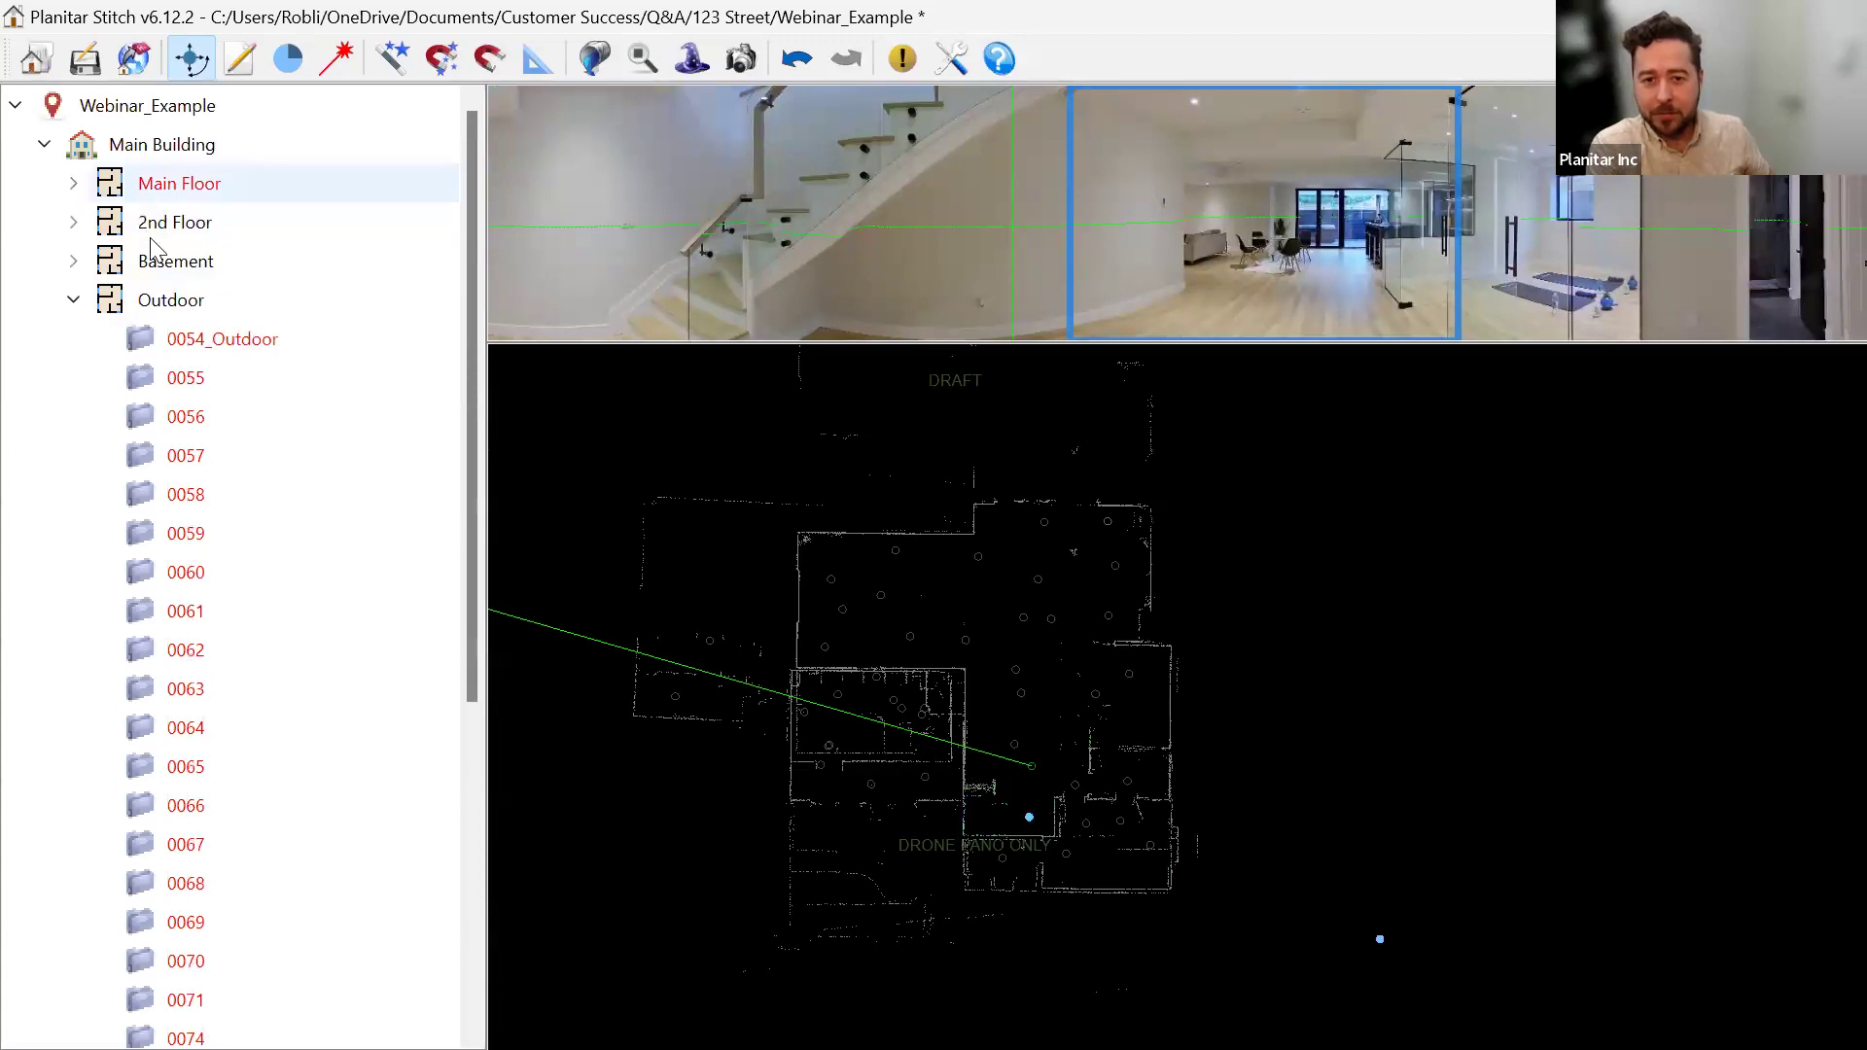
left_click(75, 301)
left_click(74, 302)
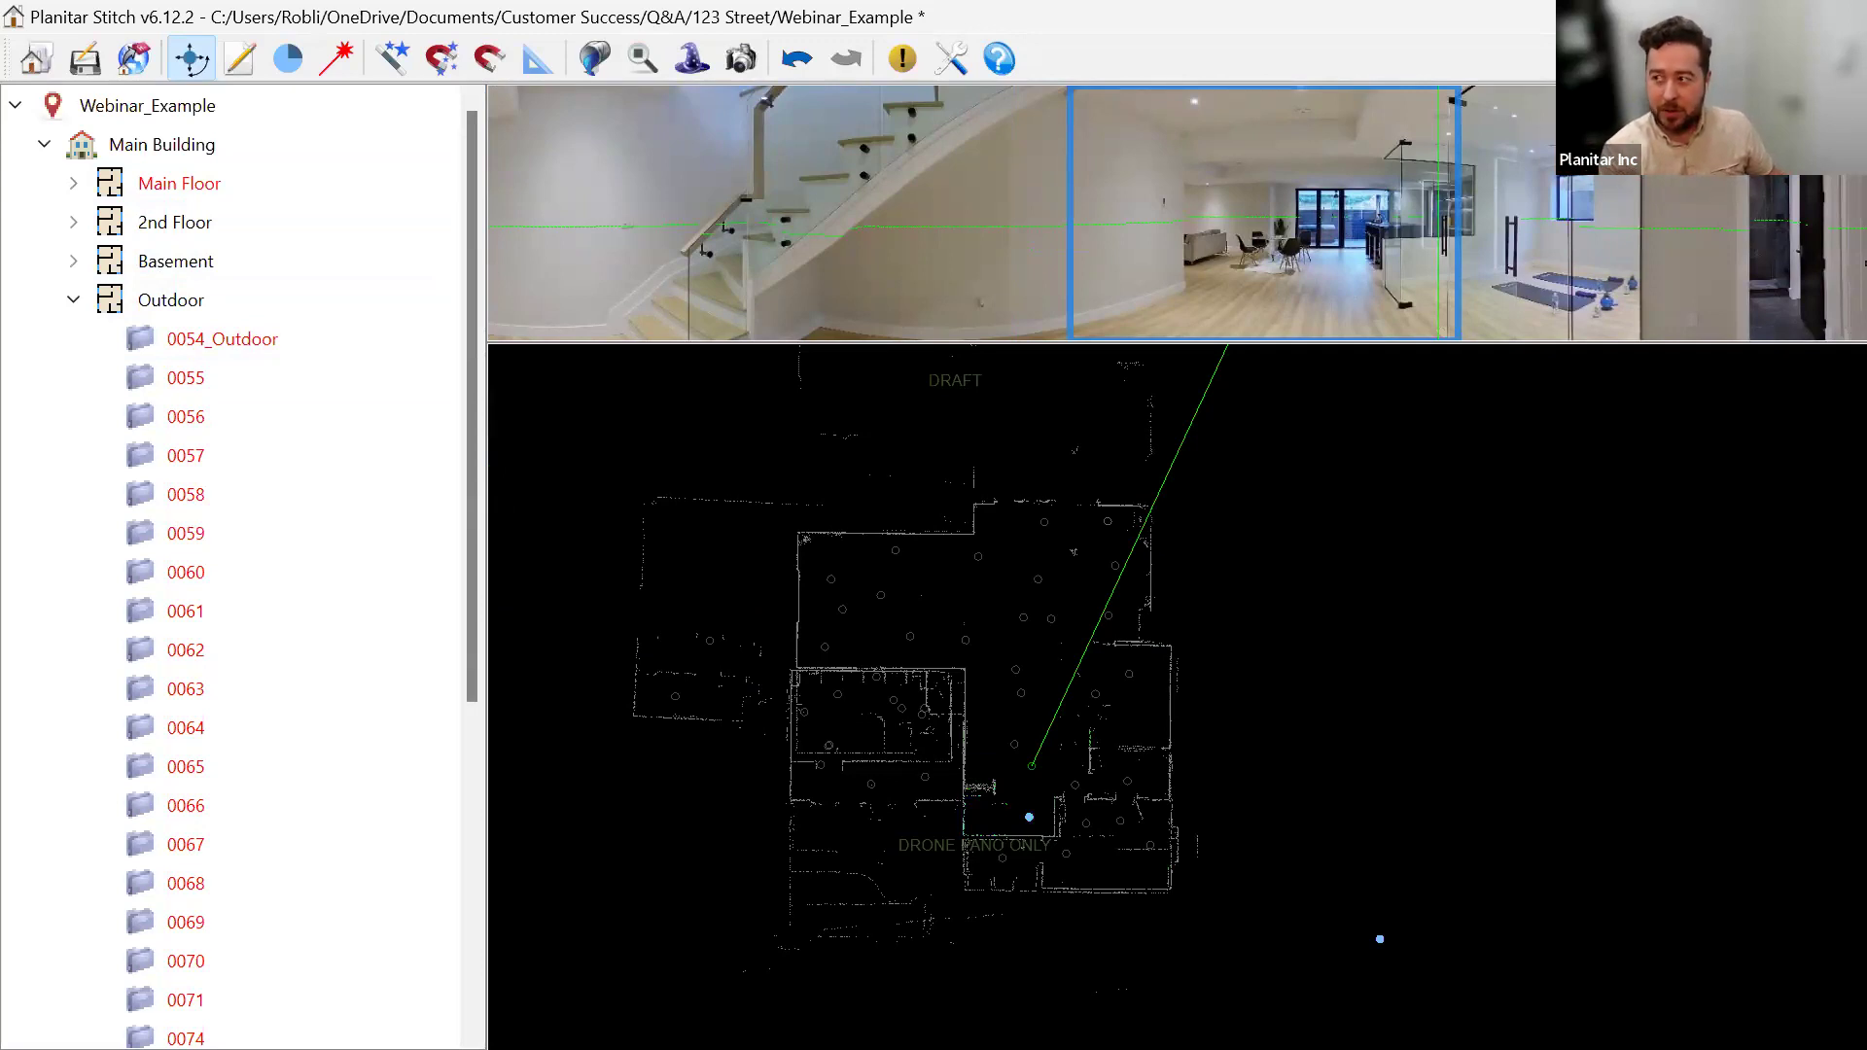
key("alt+Tab")
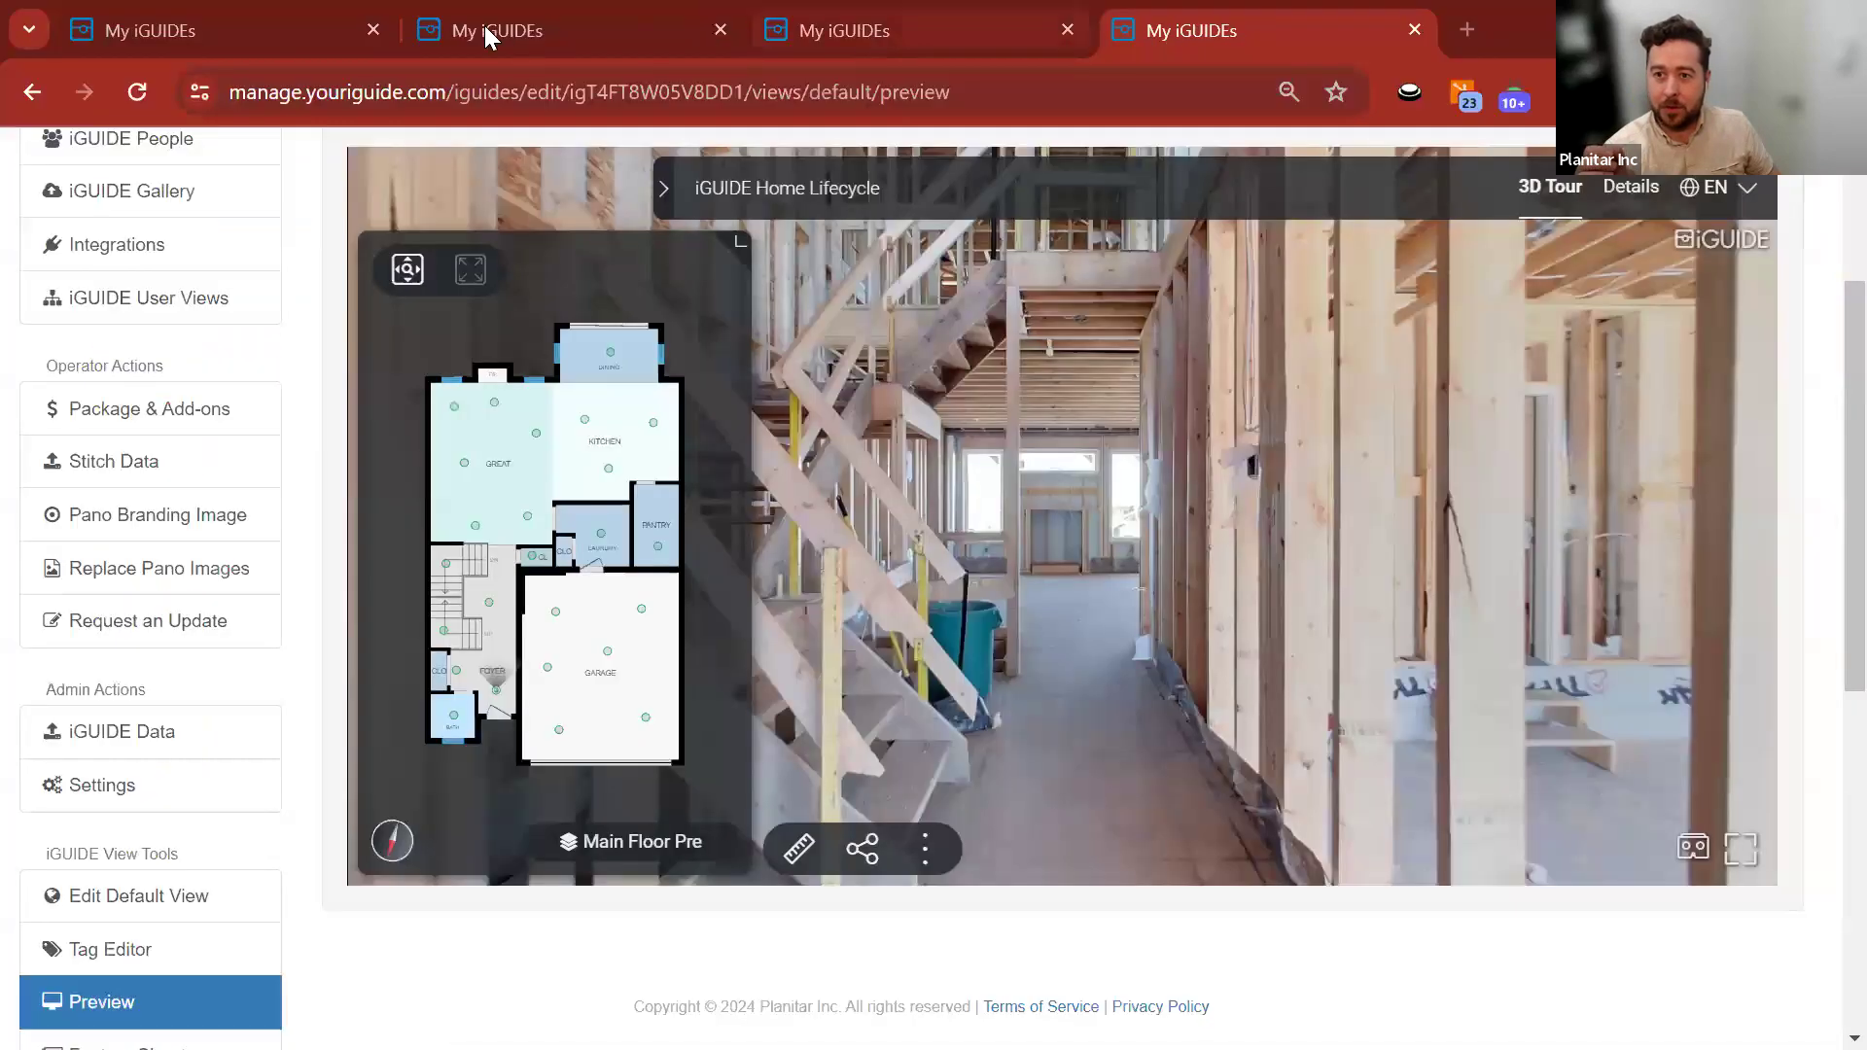
left_click(490, 25)
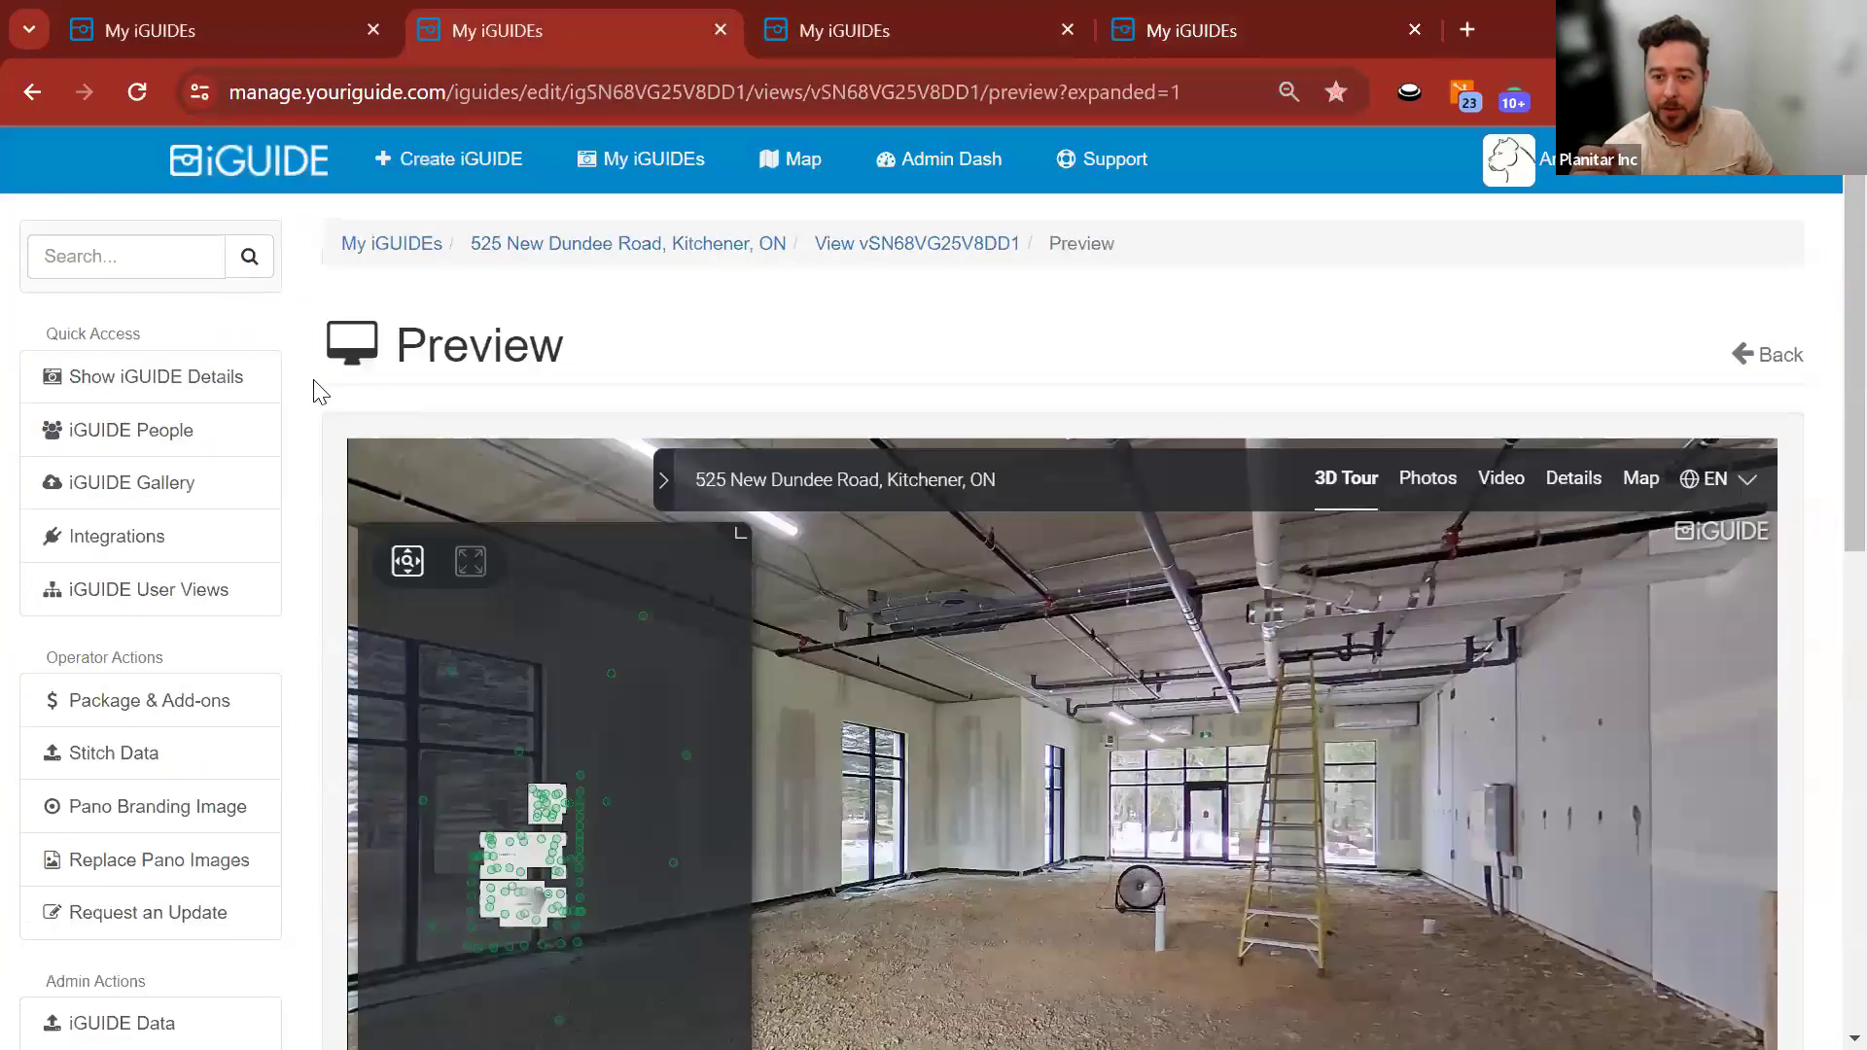
scroll(316, 389, "down", 4)
scroll(316, 389, "up", 3)
scroll(311, 387, "down", 3)
scroll(309, 386, "up", 1)
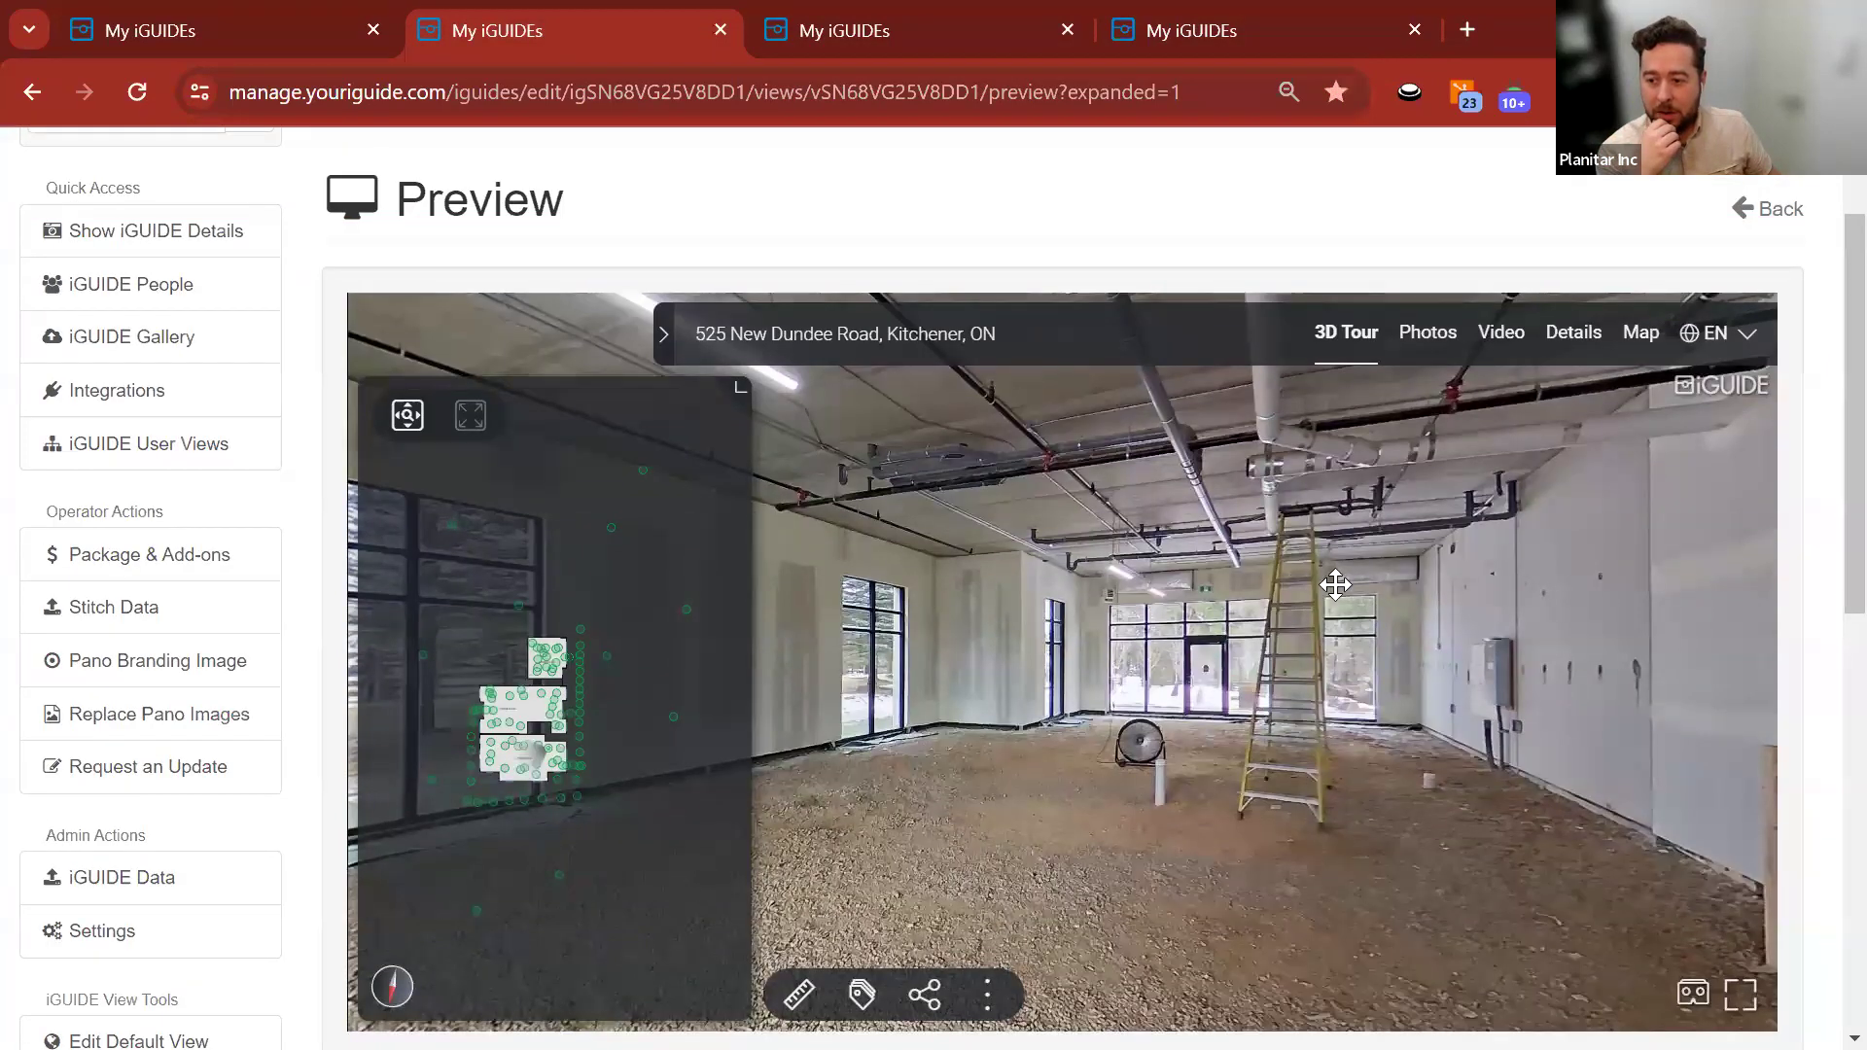
left_click_drag(1009, 583, 1247, 595)
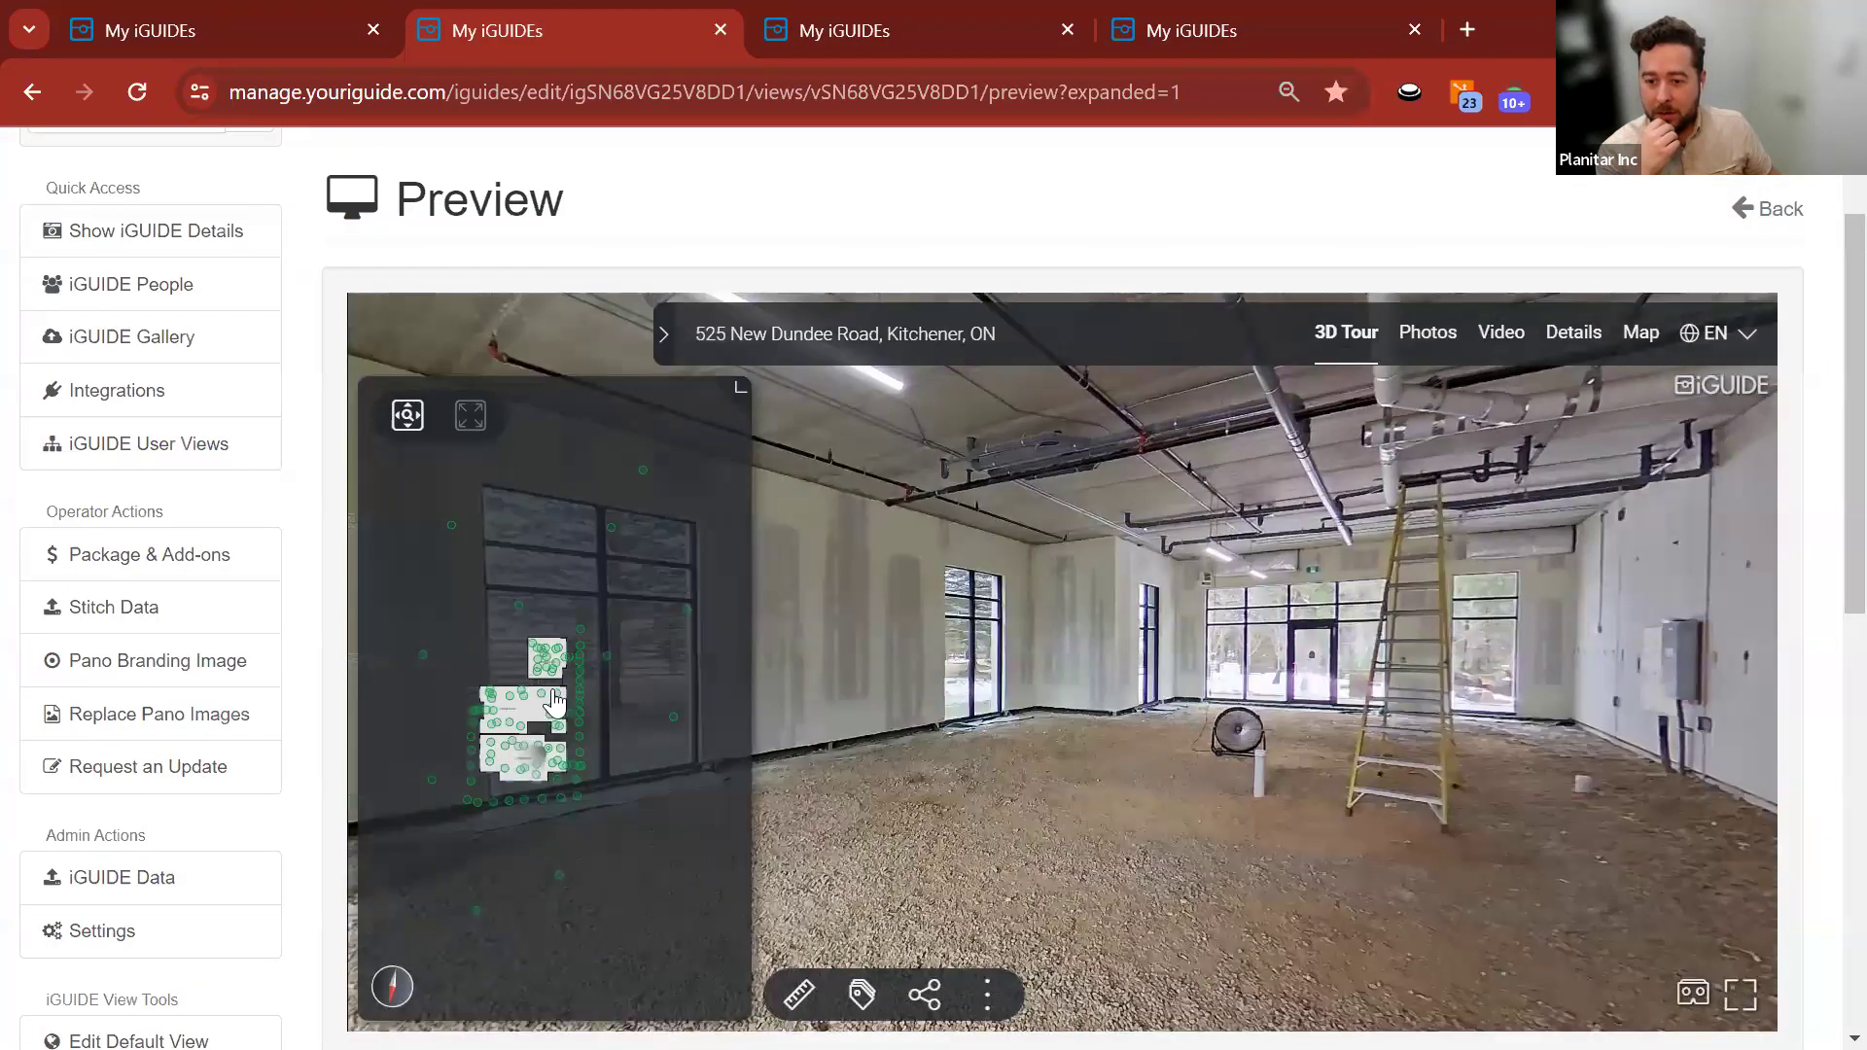
Move the tour to the ladder room viewpoint and fit the whole floor plan in the minimap.
left_click(408, 415)
scroll(528, 745, "up", 2)
left_click_drag(512, 647, 557, 702)
scroll(563, 689, "down", 3)
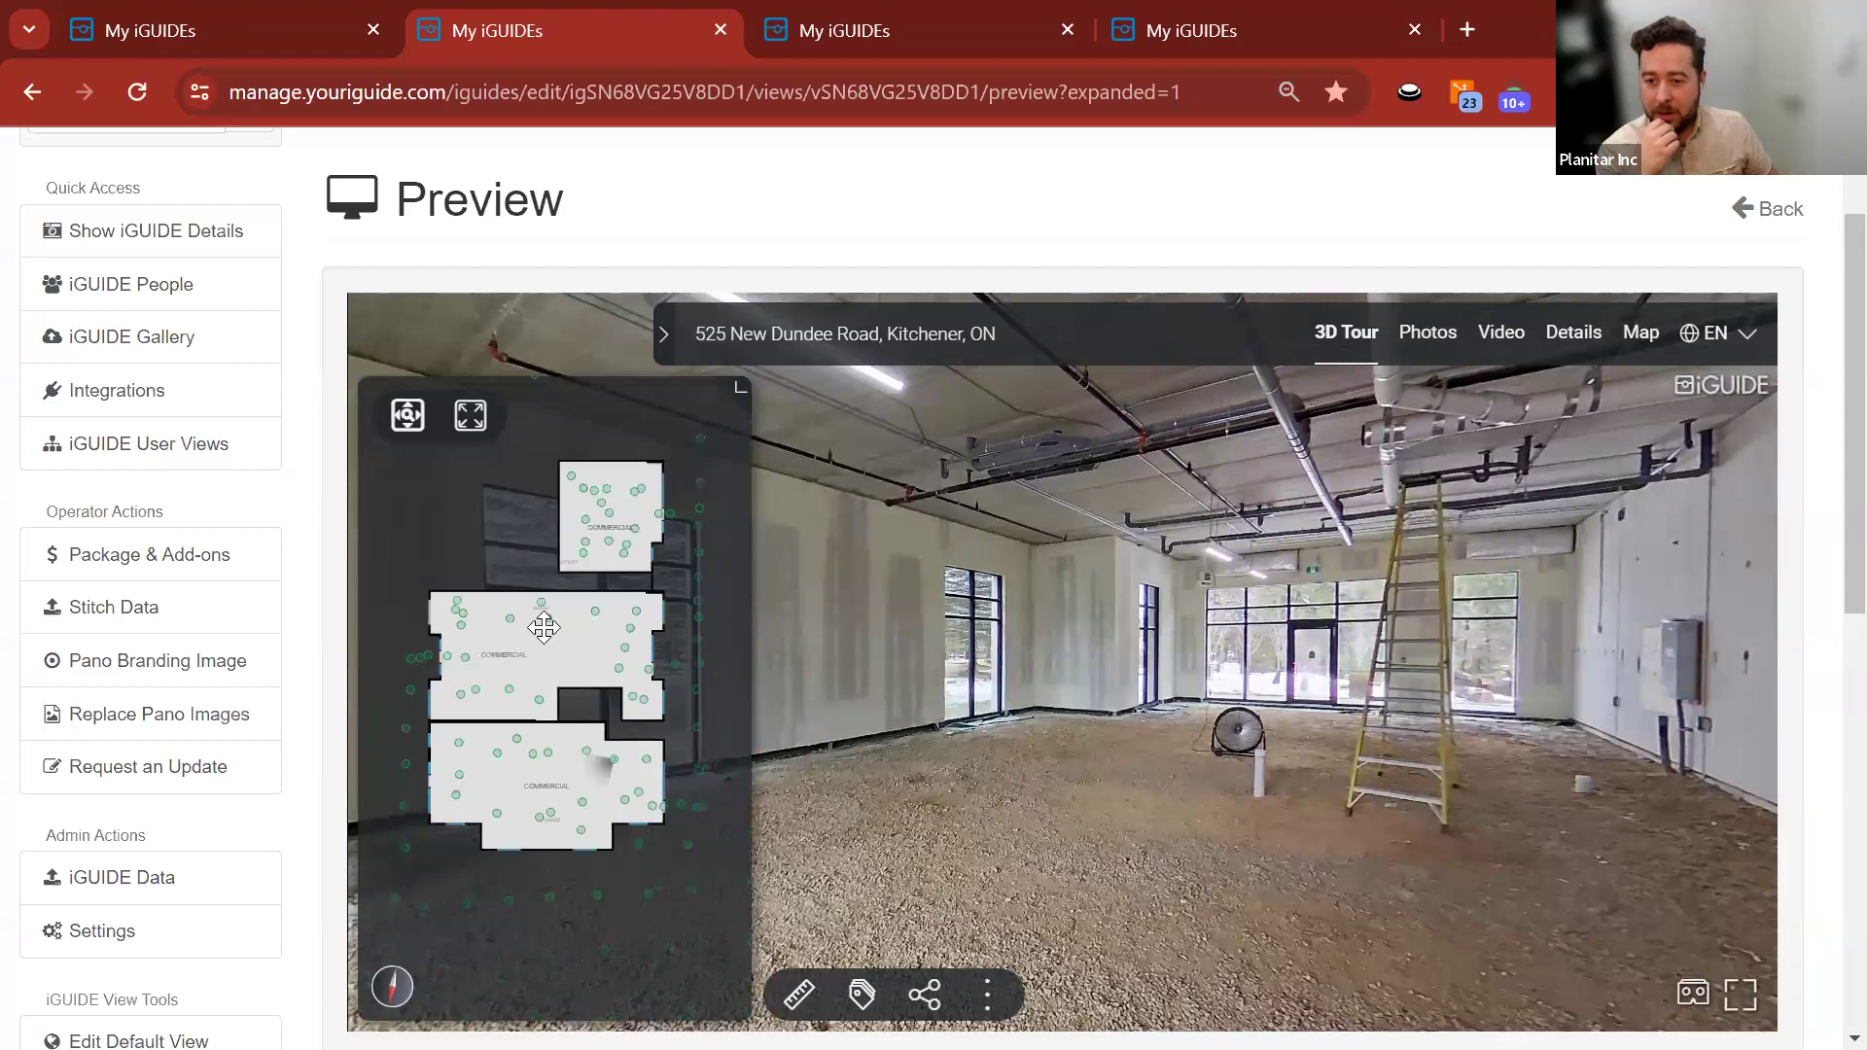
left_click(471, 416)
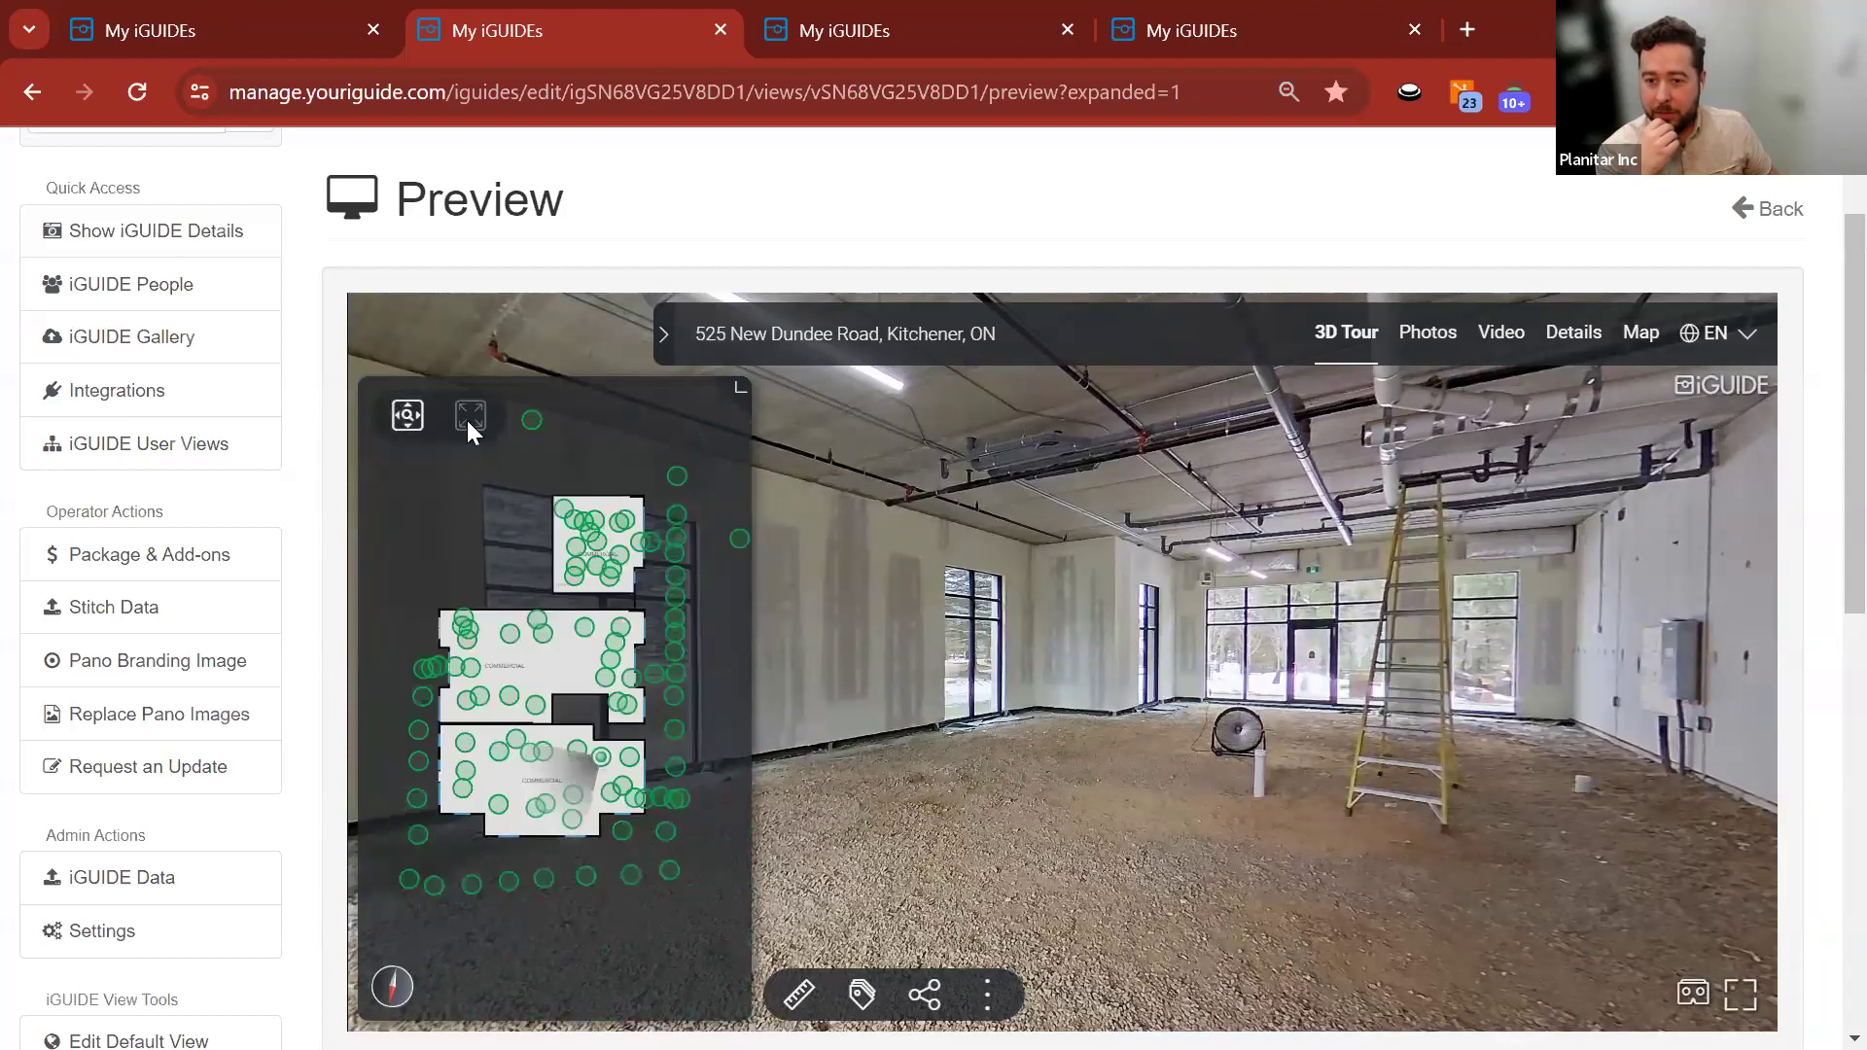
Jump to an outdoor scan point and load the aerial drone panorama aimed at the building.
left_click(642, 470)
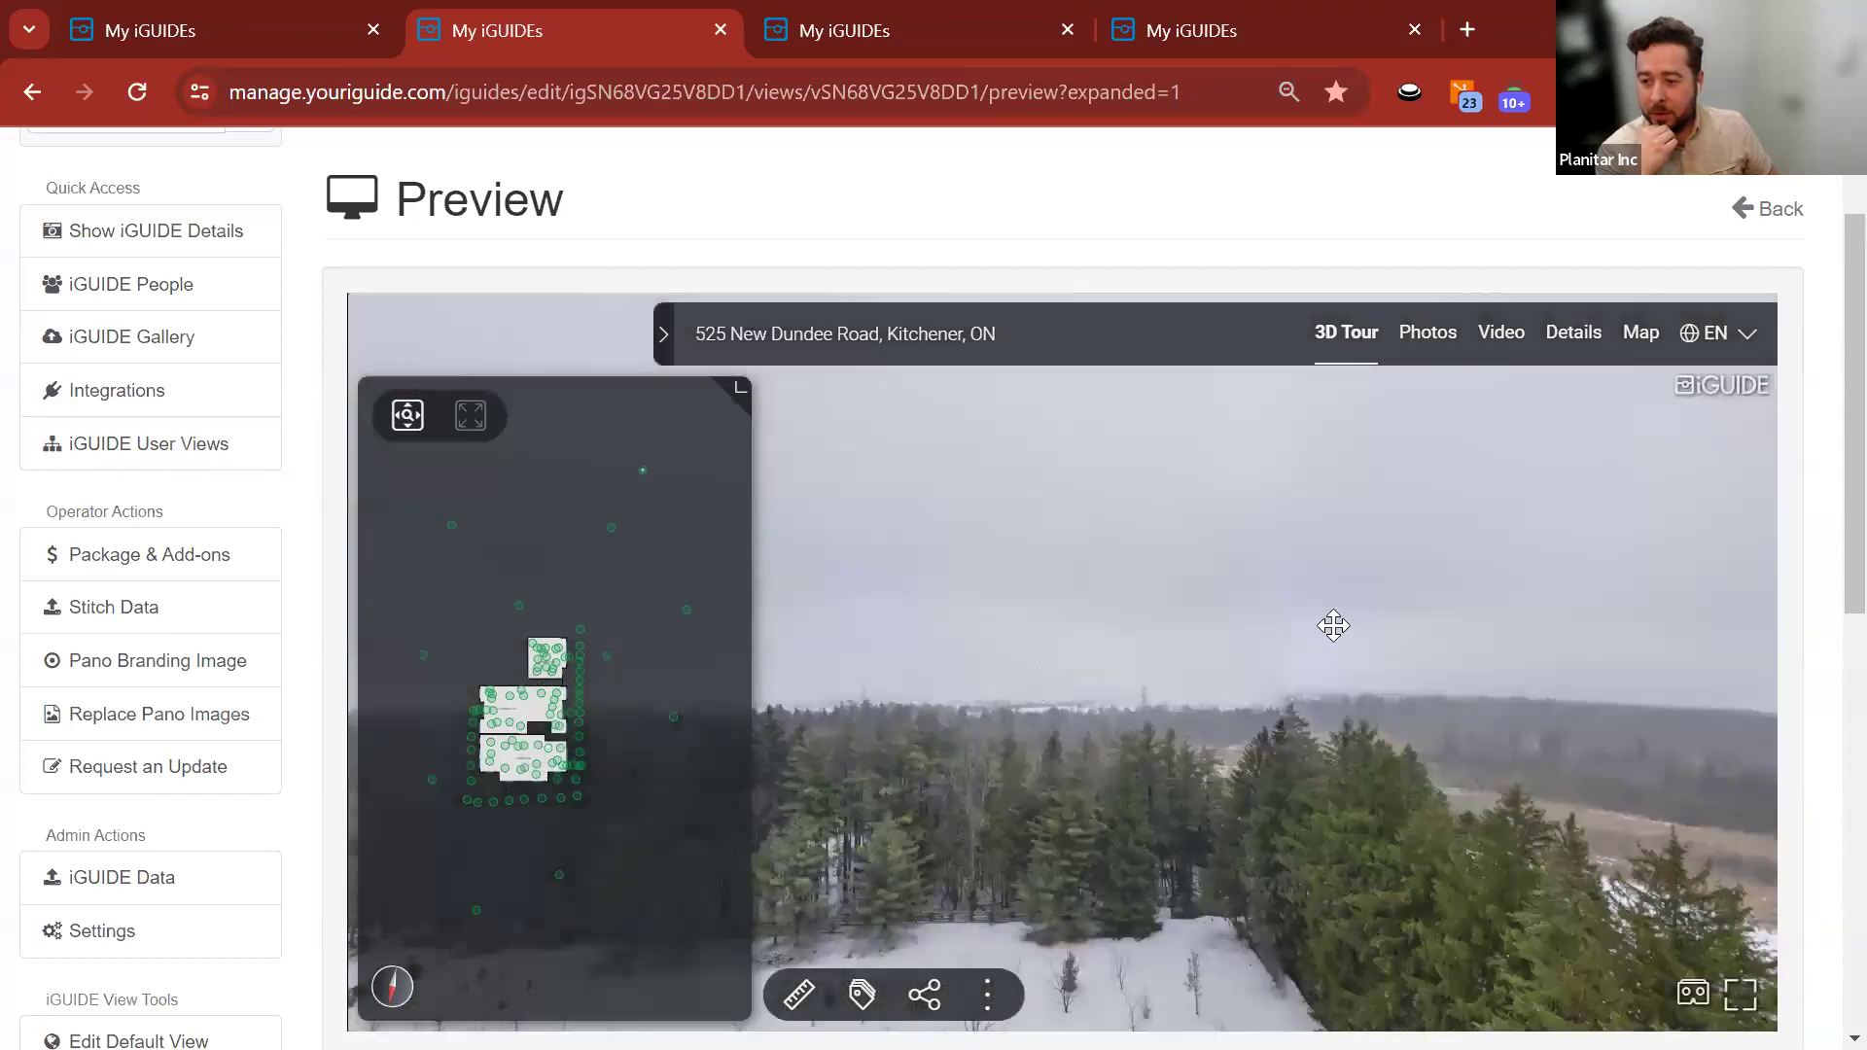
left_click_drag(1333, 625, 1003, 639)
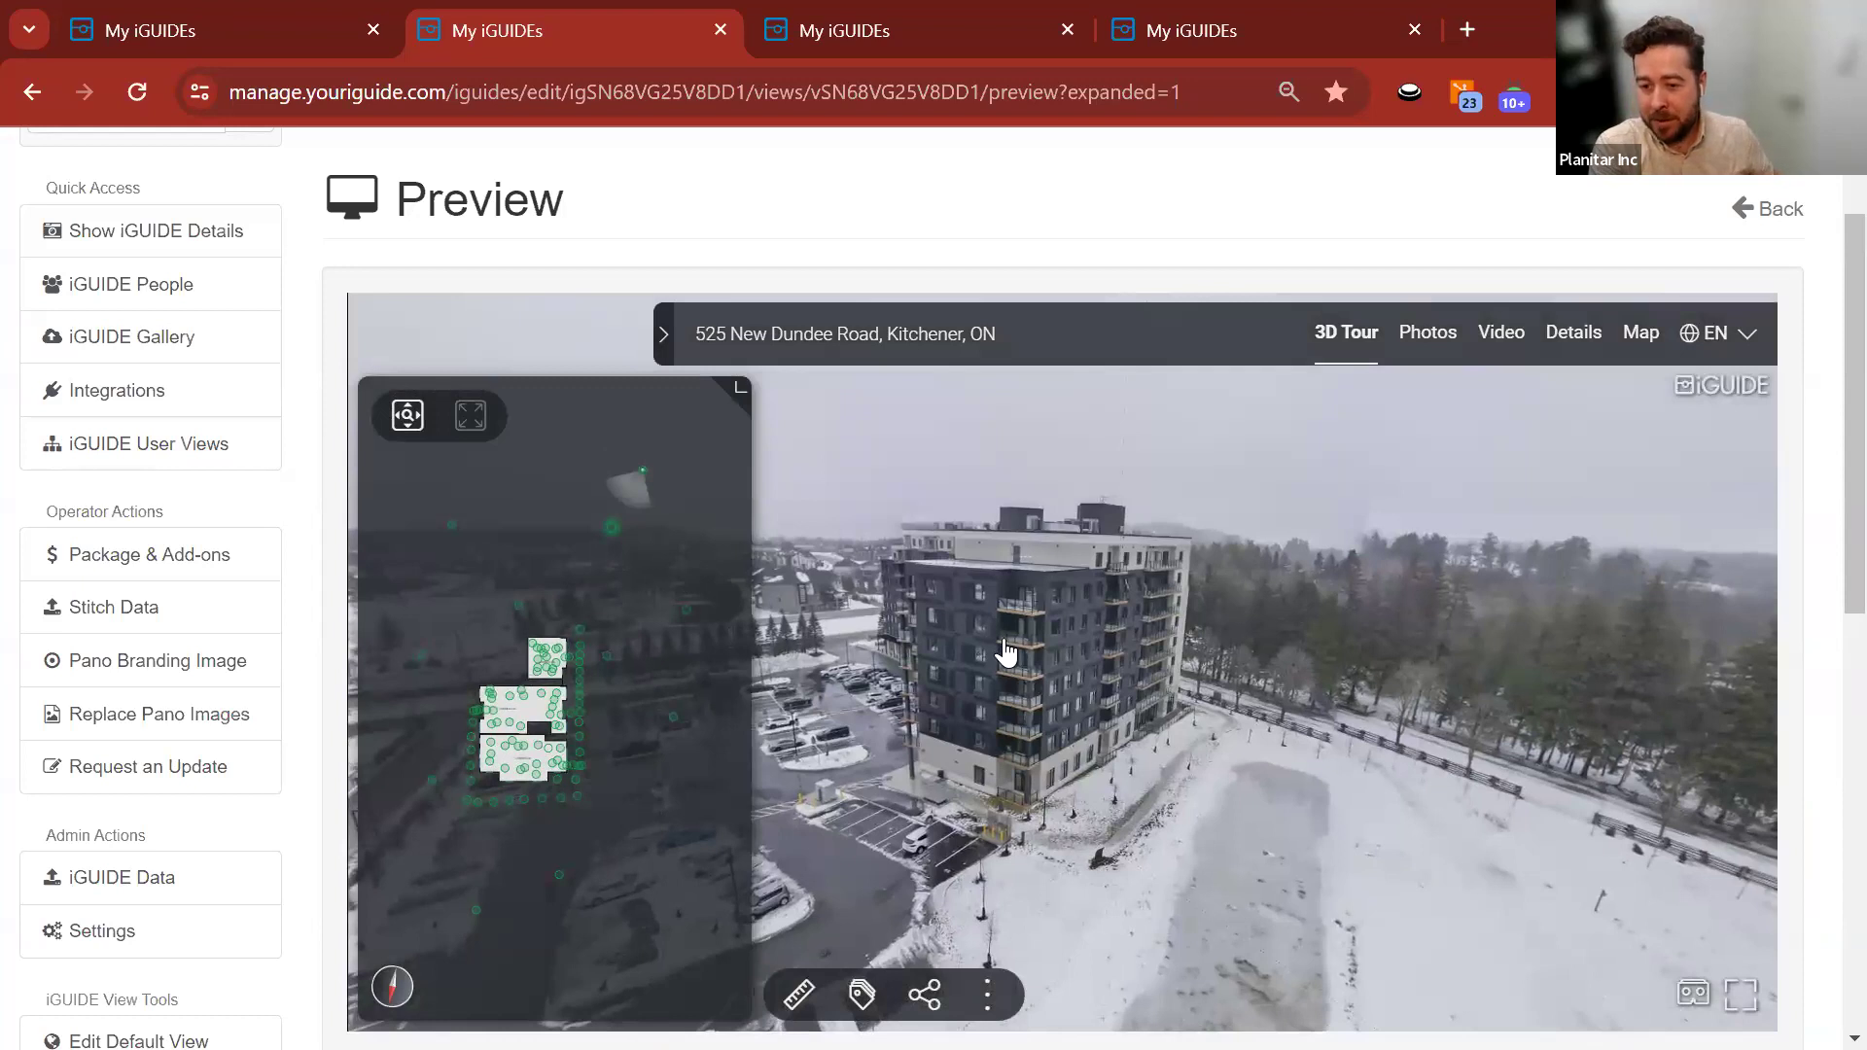
left_click_drag(971, 754, 1014, 782)
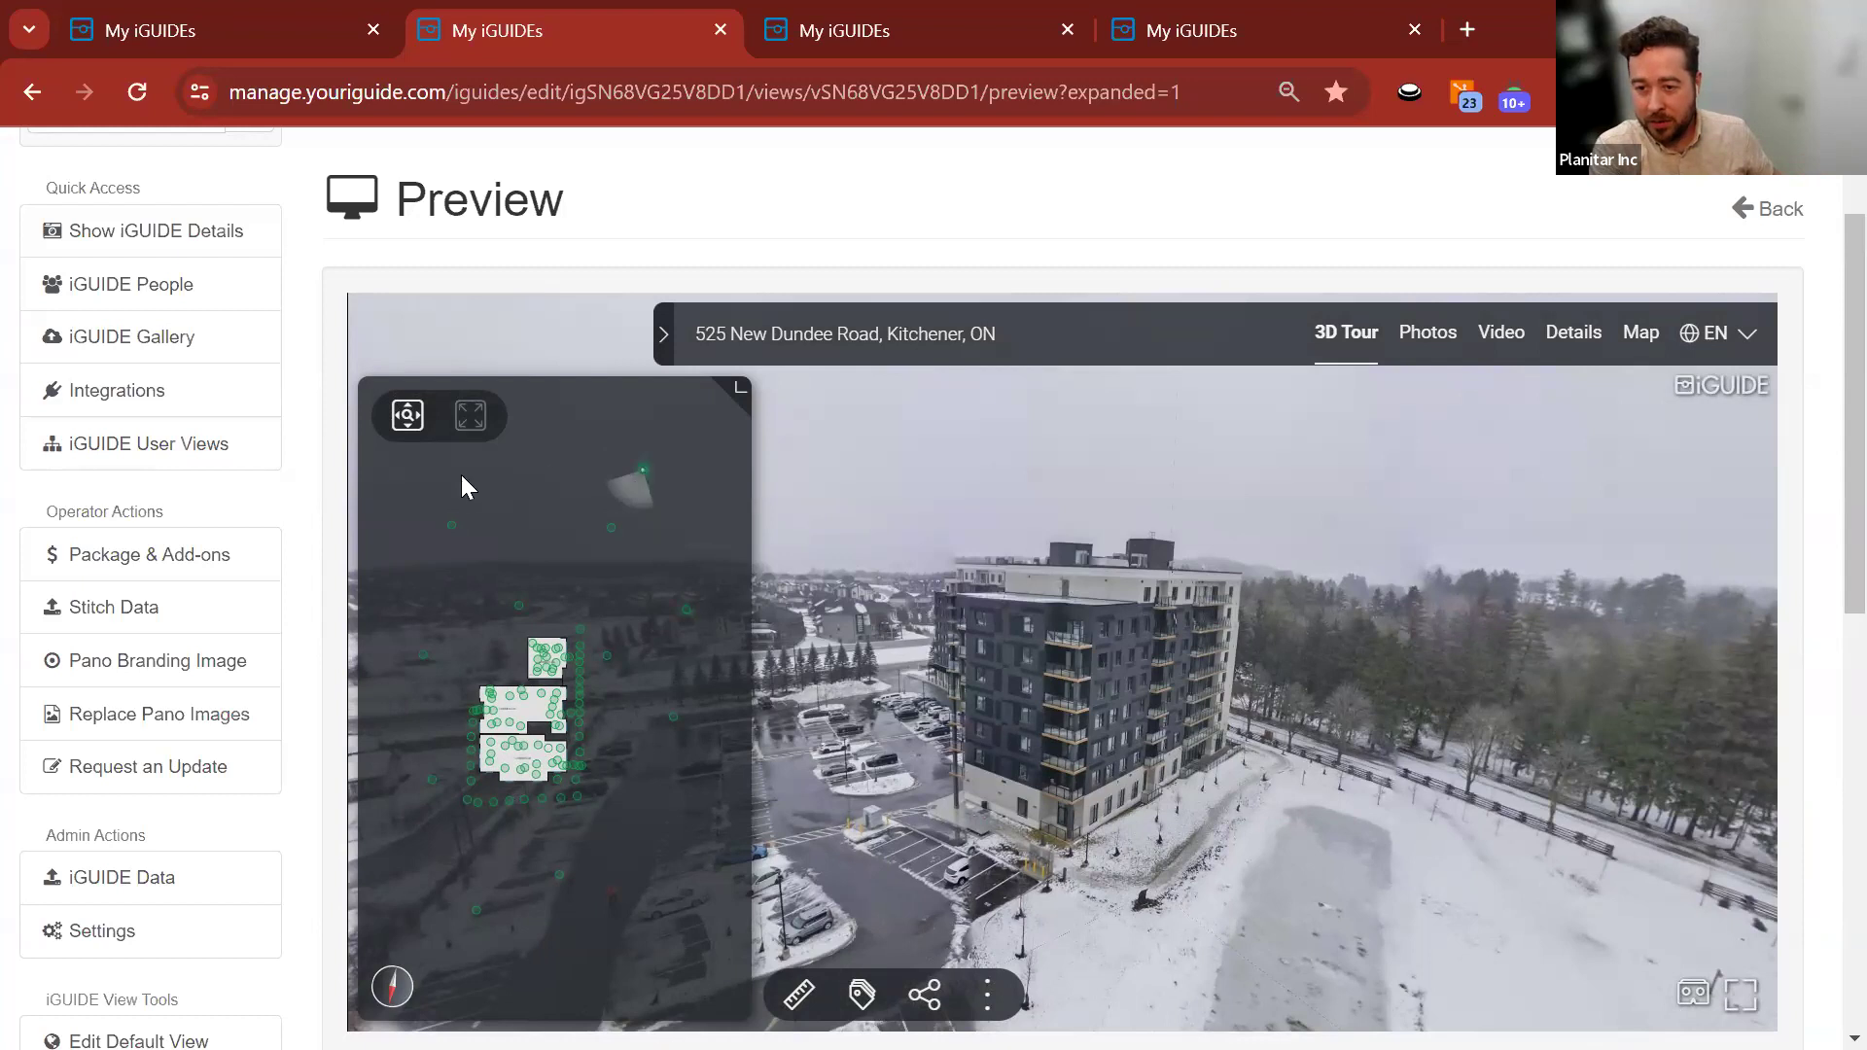
left_click(478, 921)
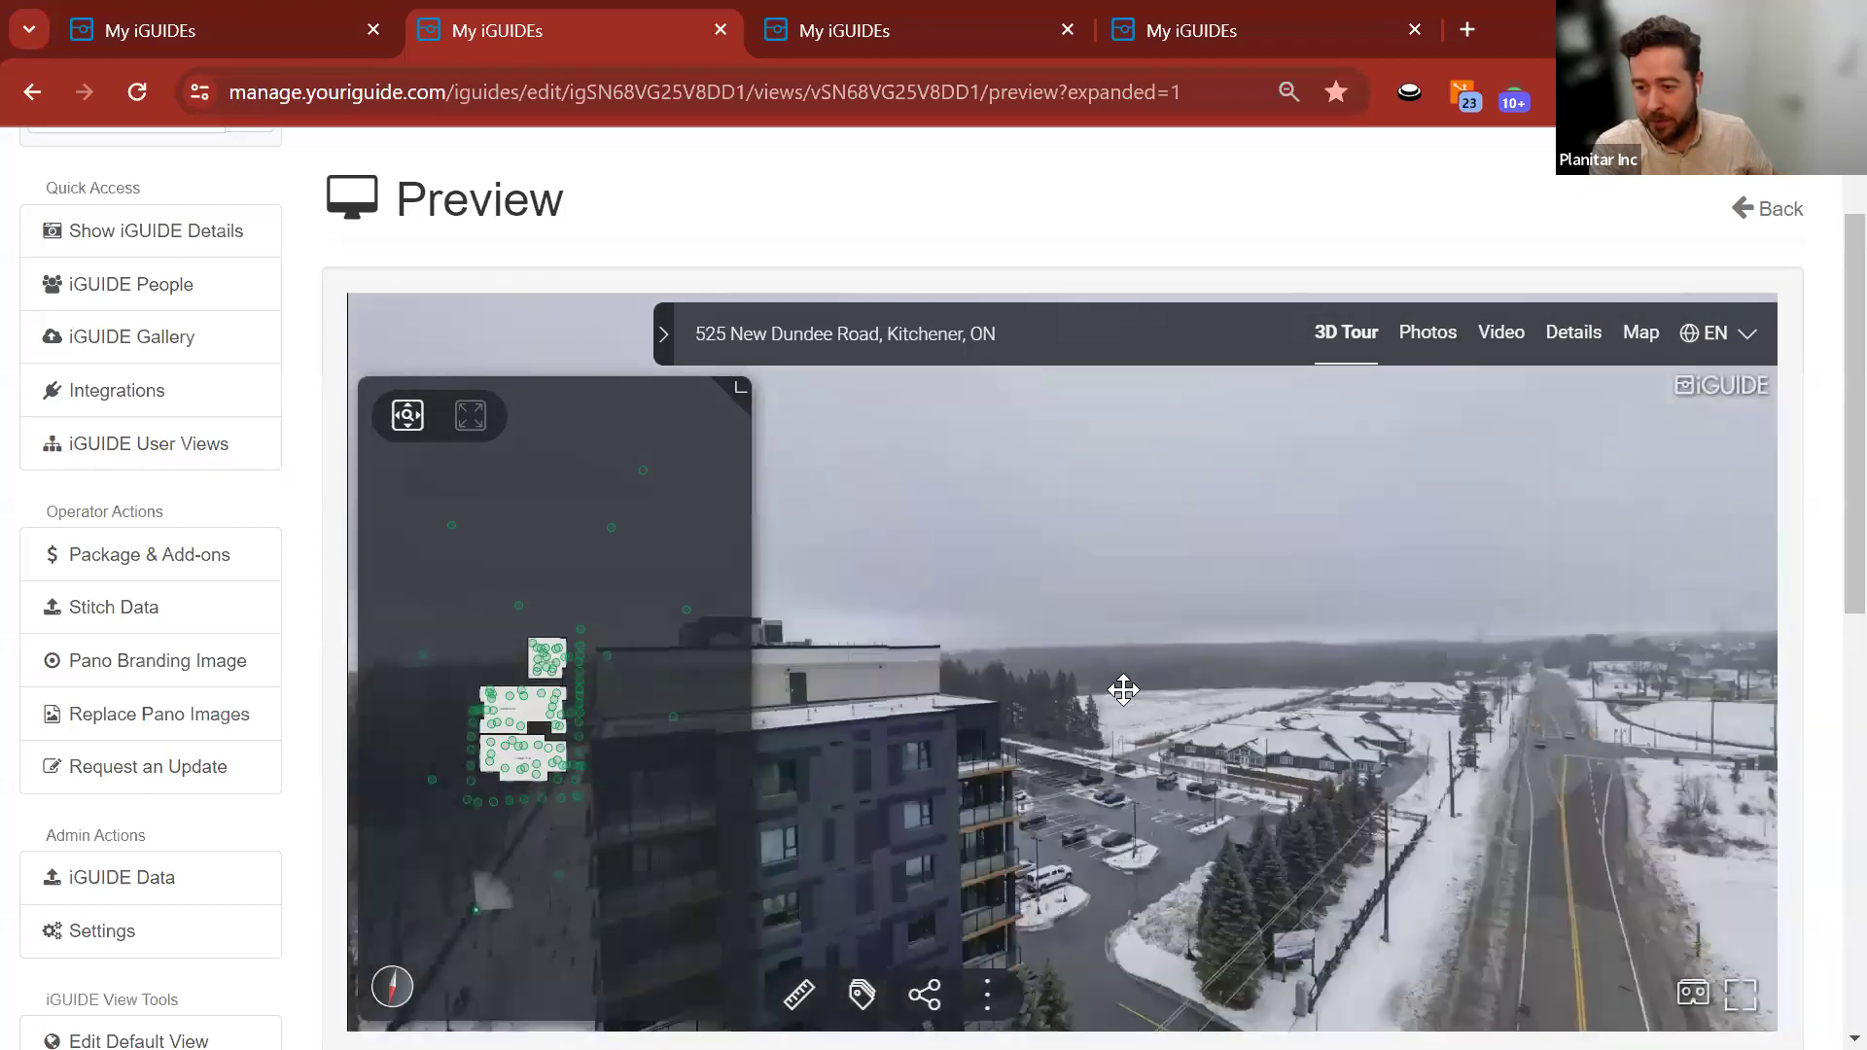
left_click_drag(1239, 619, 1105, 538)
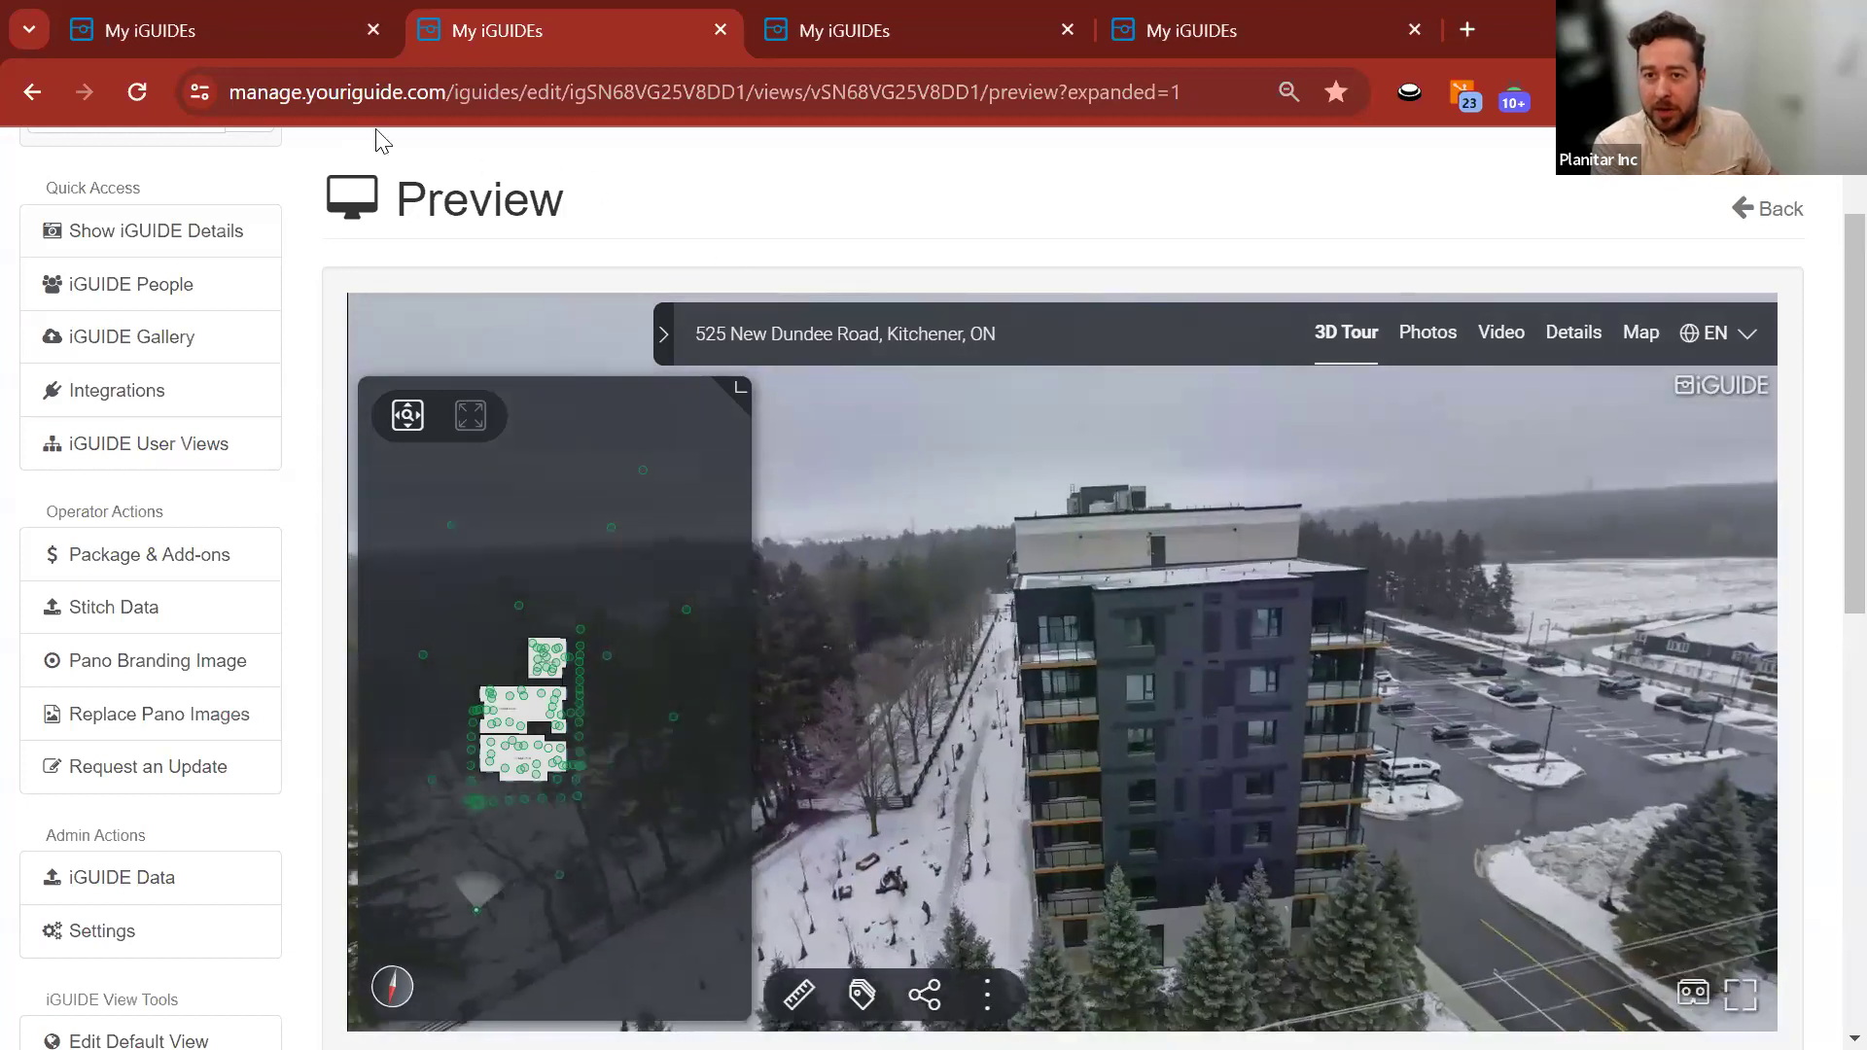
left_click(229, 29)
scroll(680, 680, "down", 2)
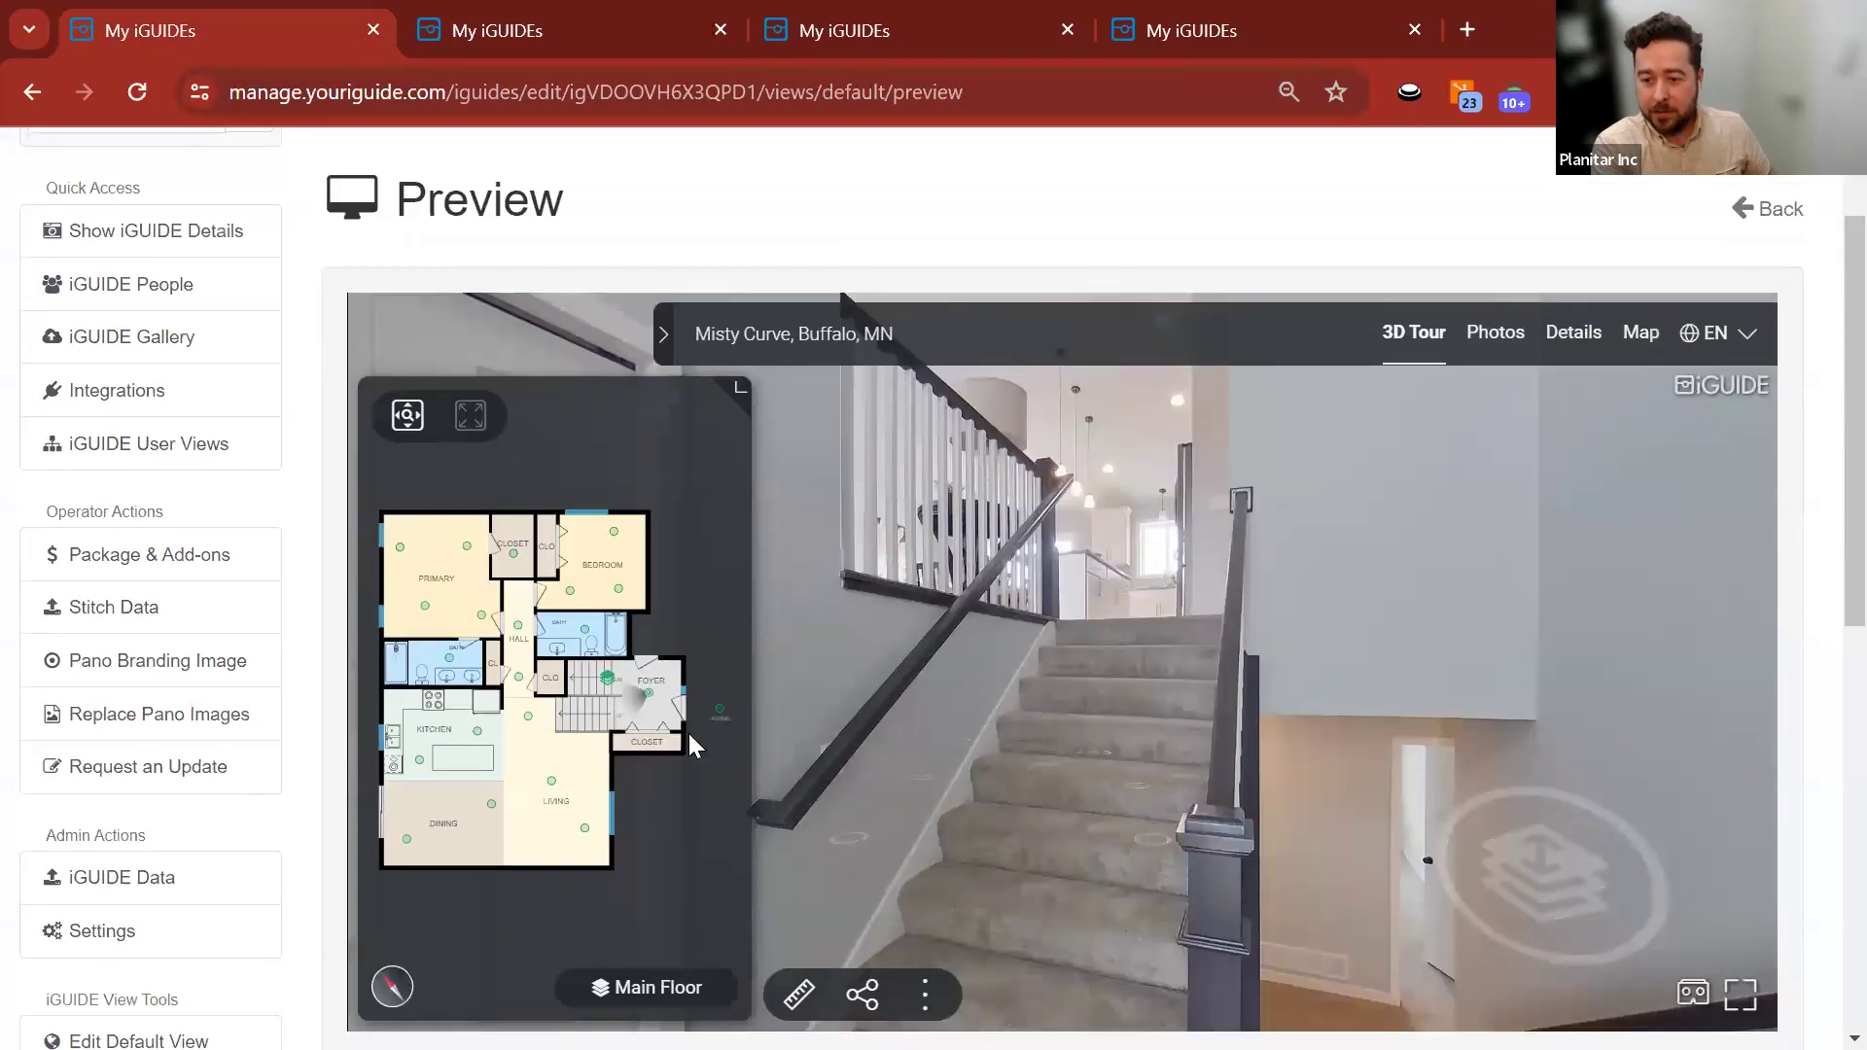
left_click(721, 718)
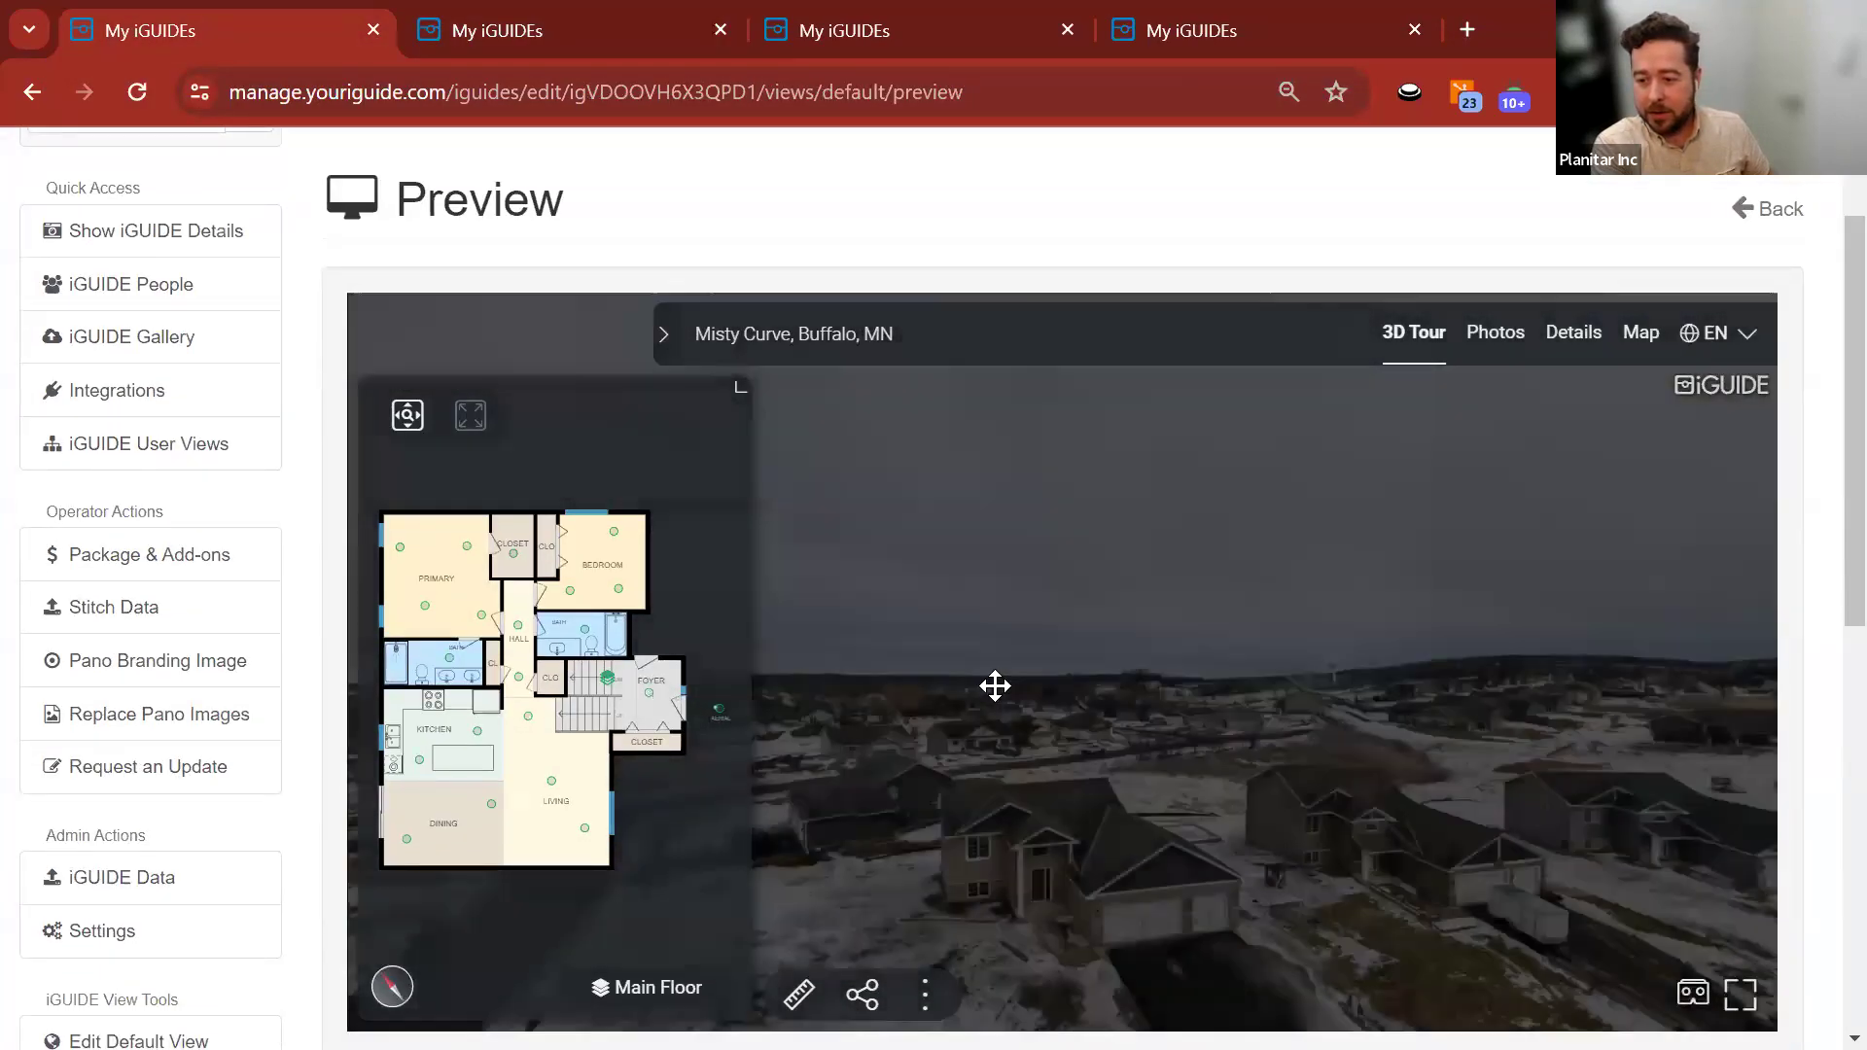
left_click_drag(1471, 603, 1300, 616)
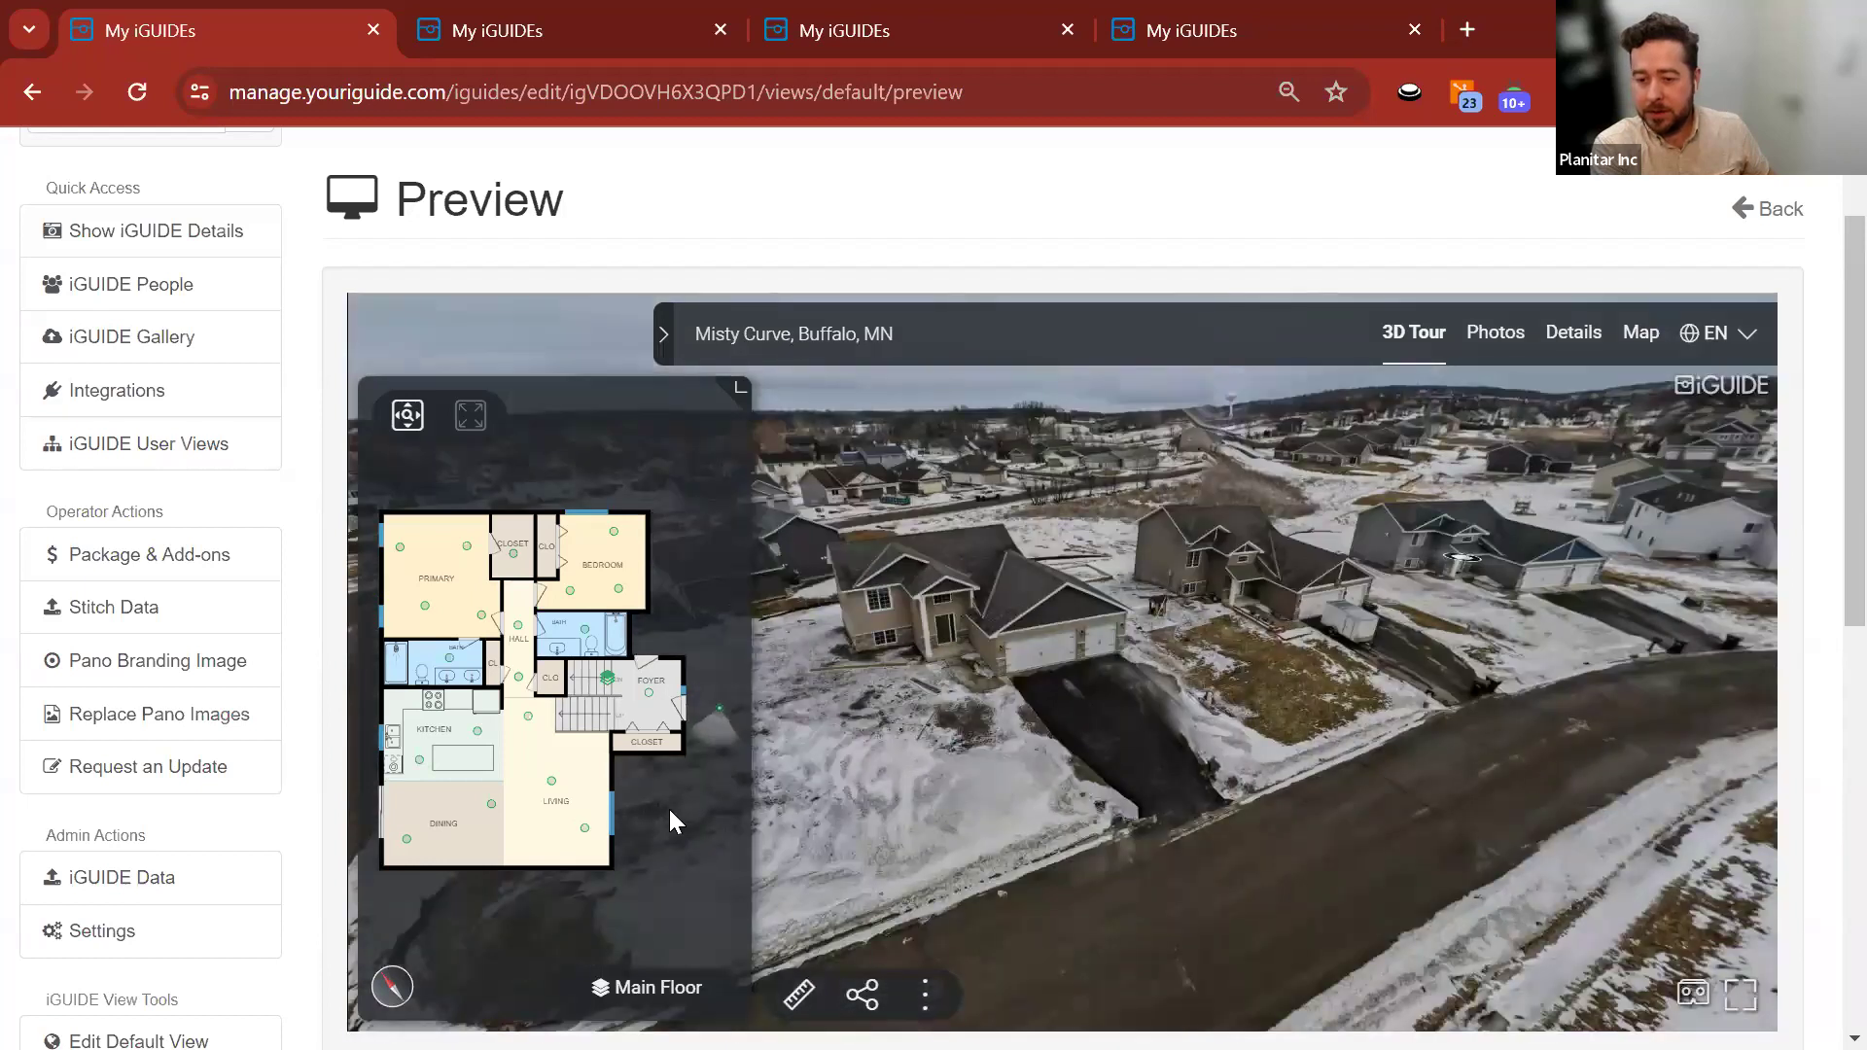
left_click(627, 989)
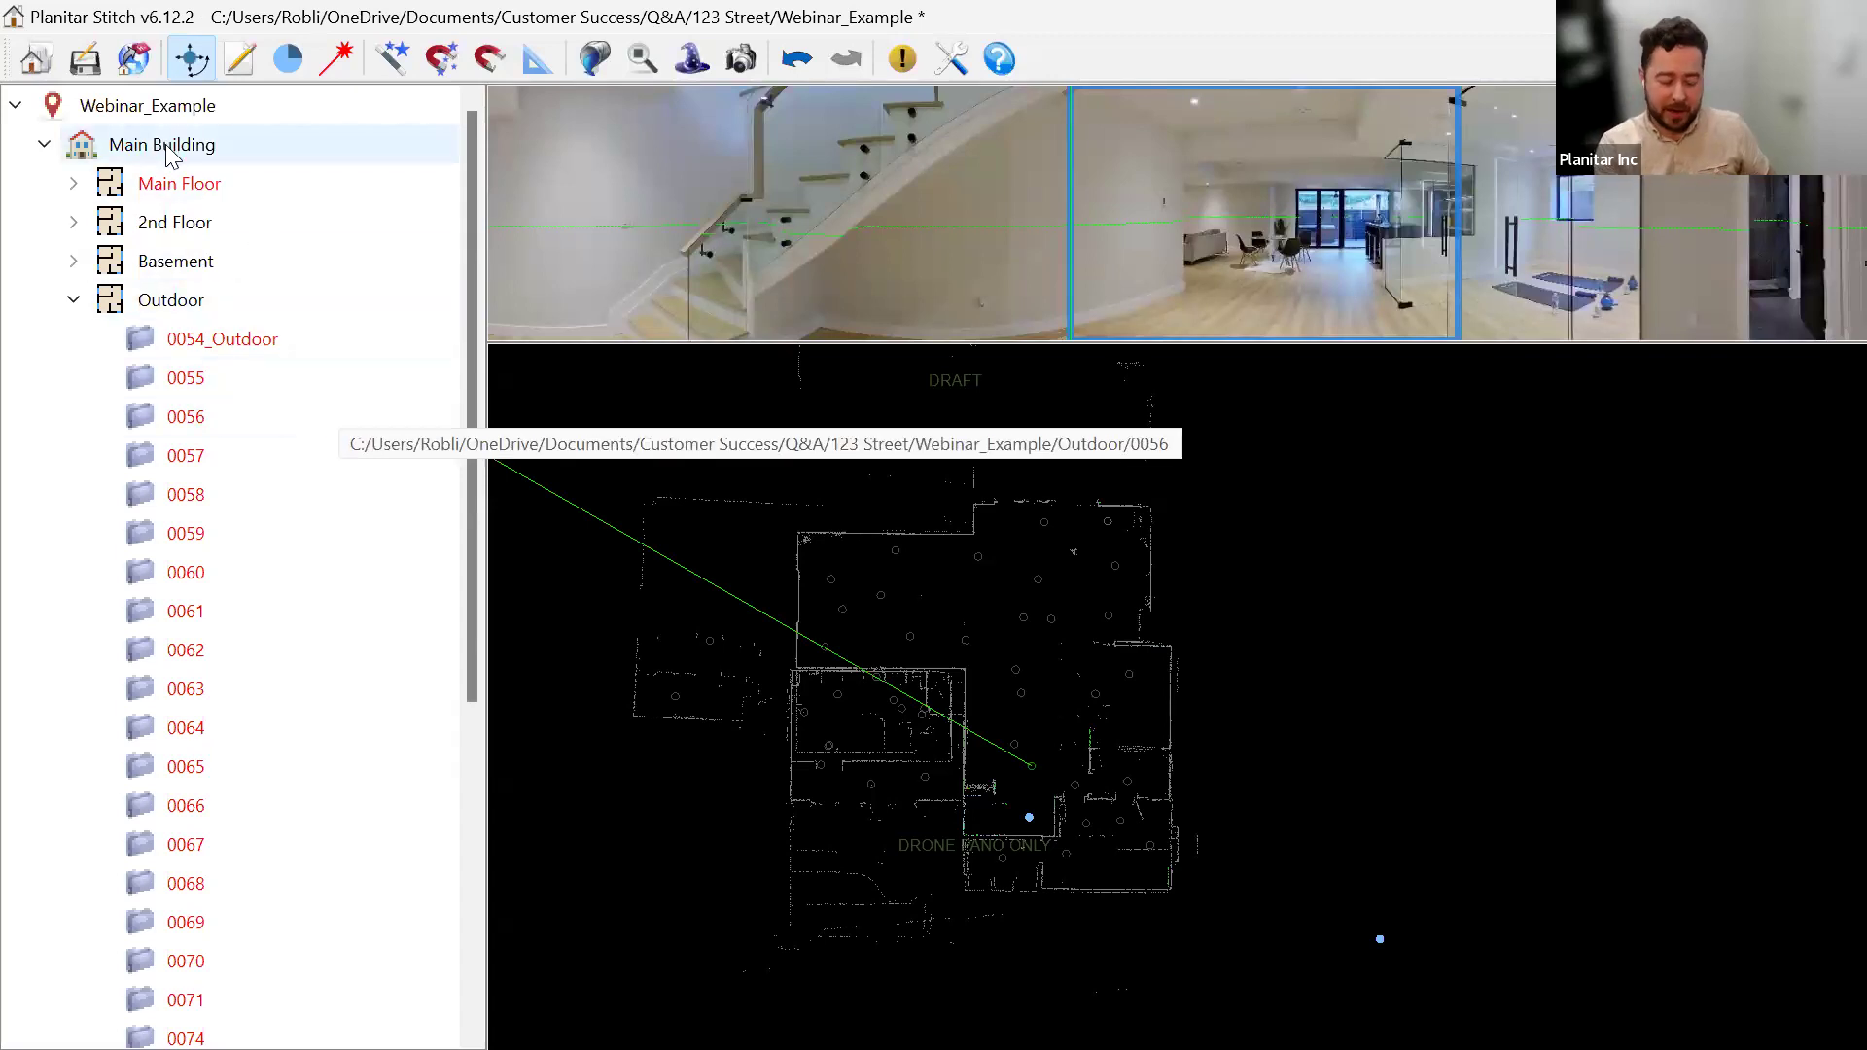
Save the Webinar_Example changes and bring up the project folder picker at 123 Street.
left_click(37, 61)
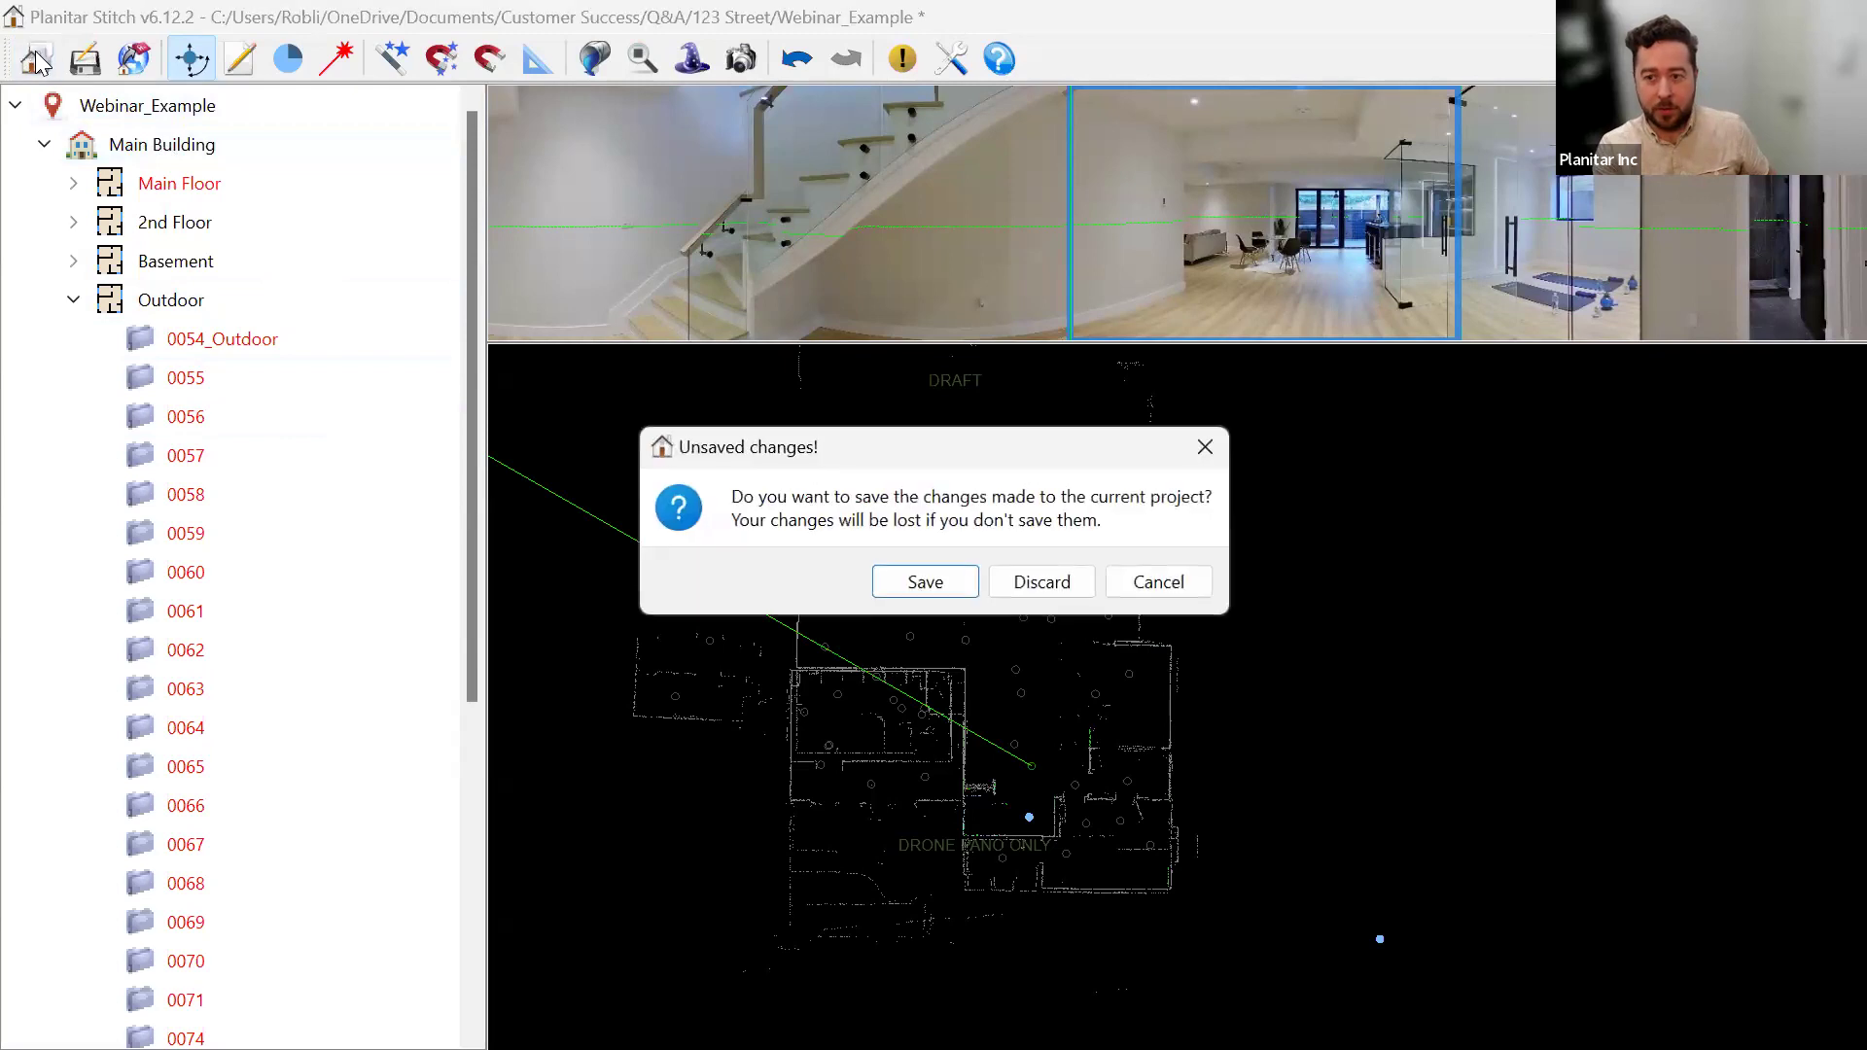
left_click(925, 581)
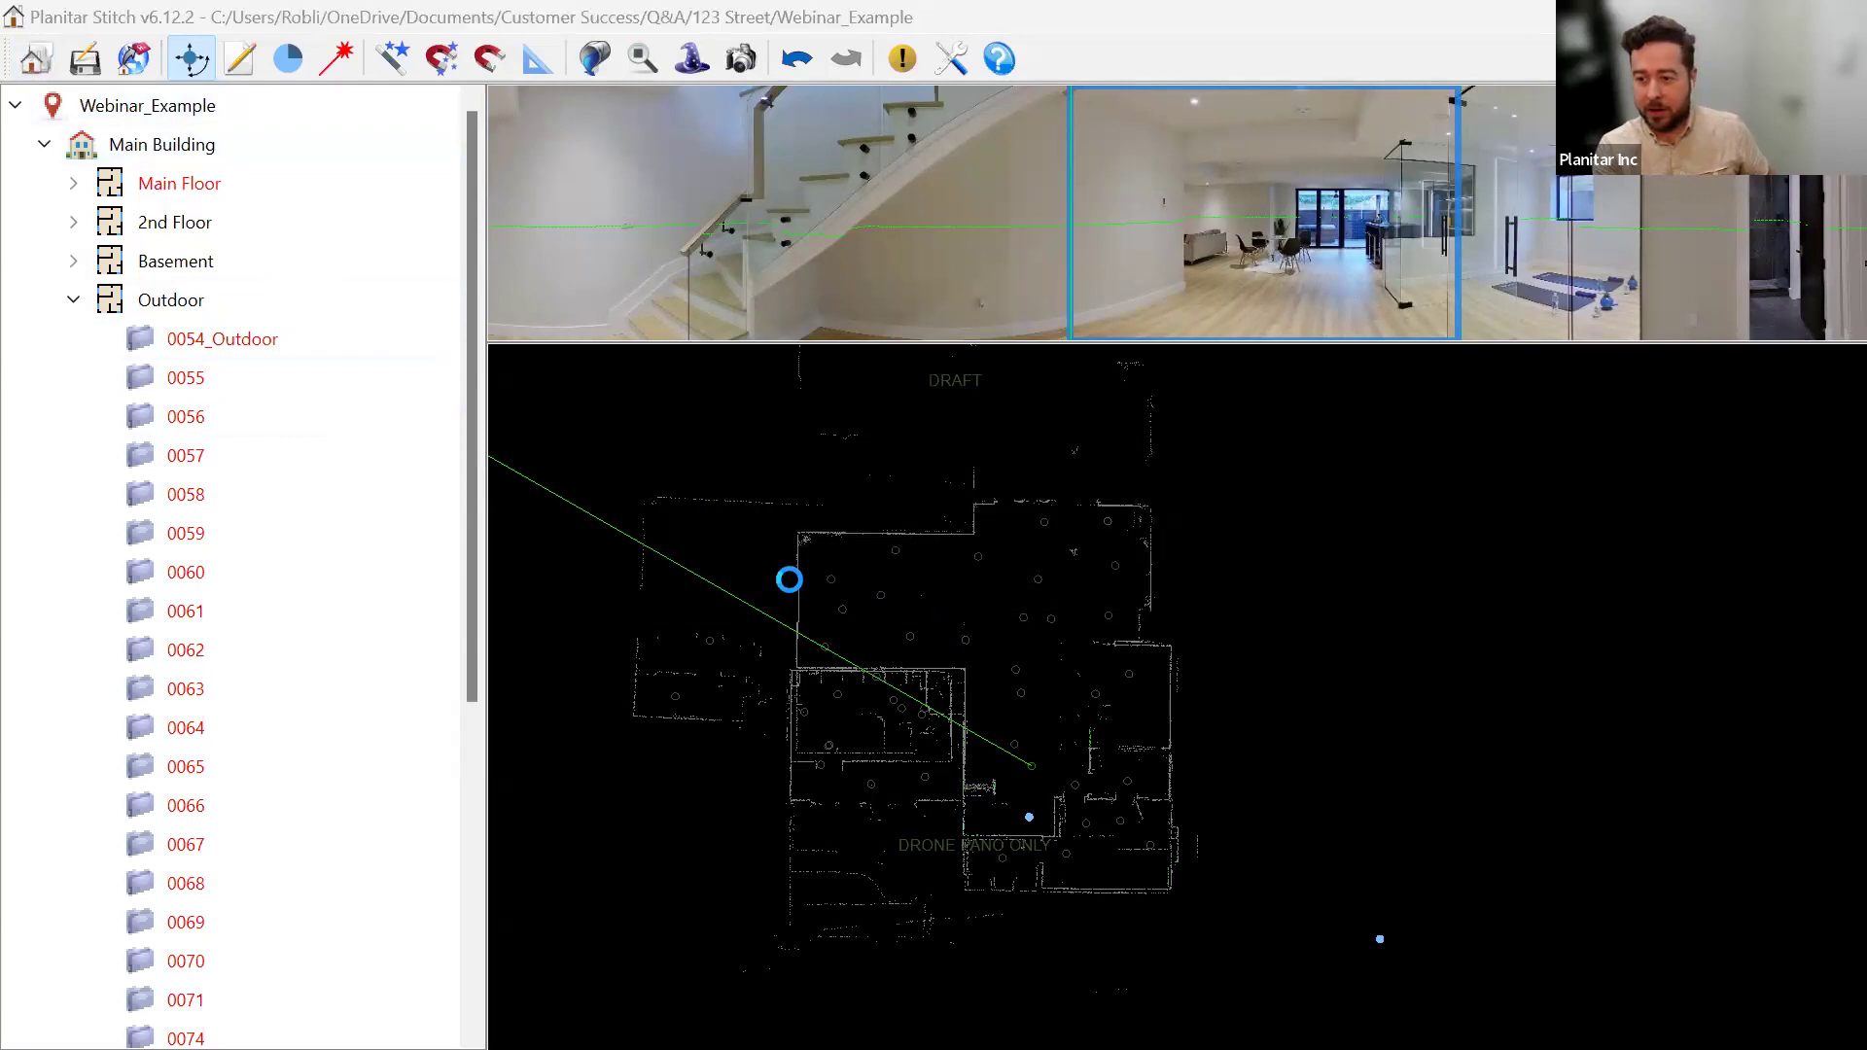
left_click_drag(613, 69, 777, 122)
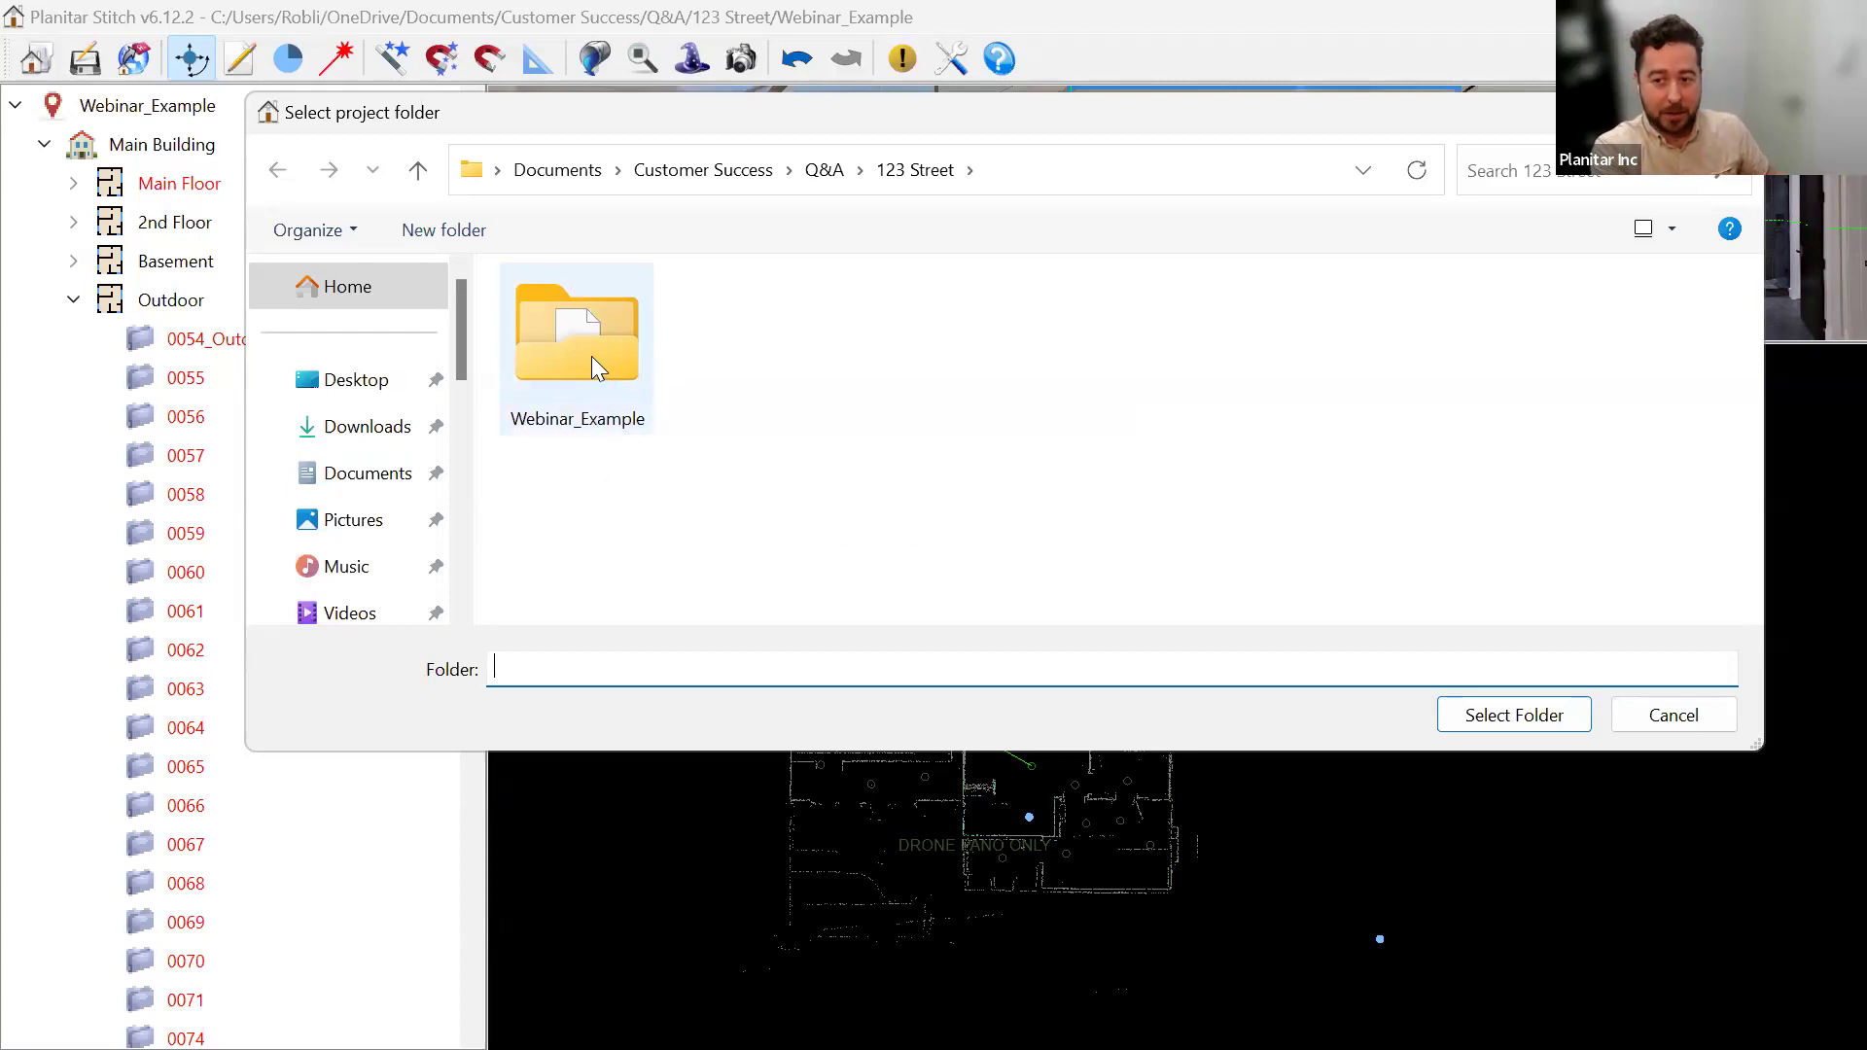
Browse into Webinar_Example and its Basement folder, then back up to 123 Street.
double_click(591, 355)
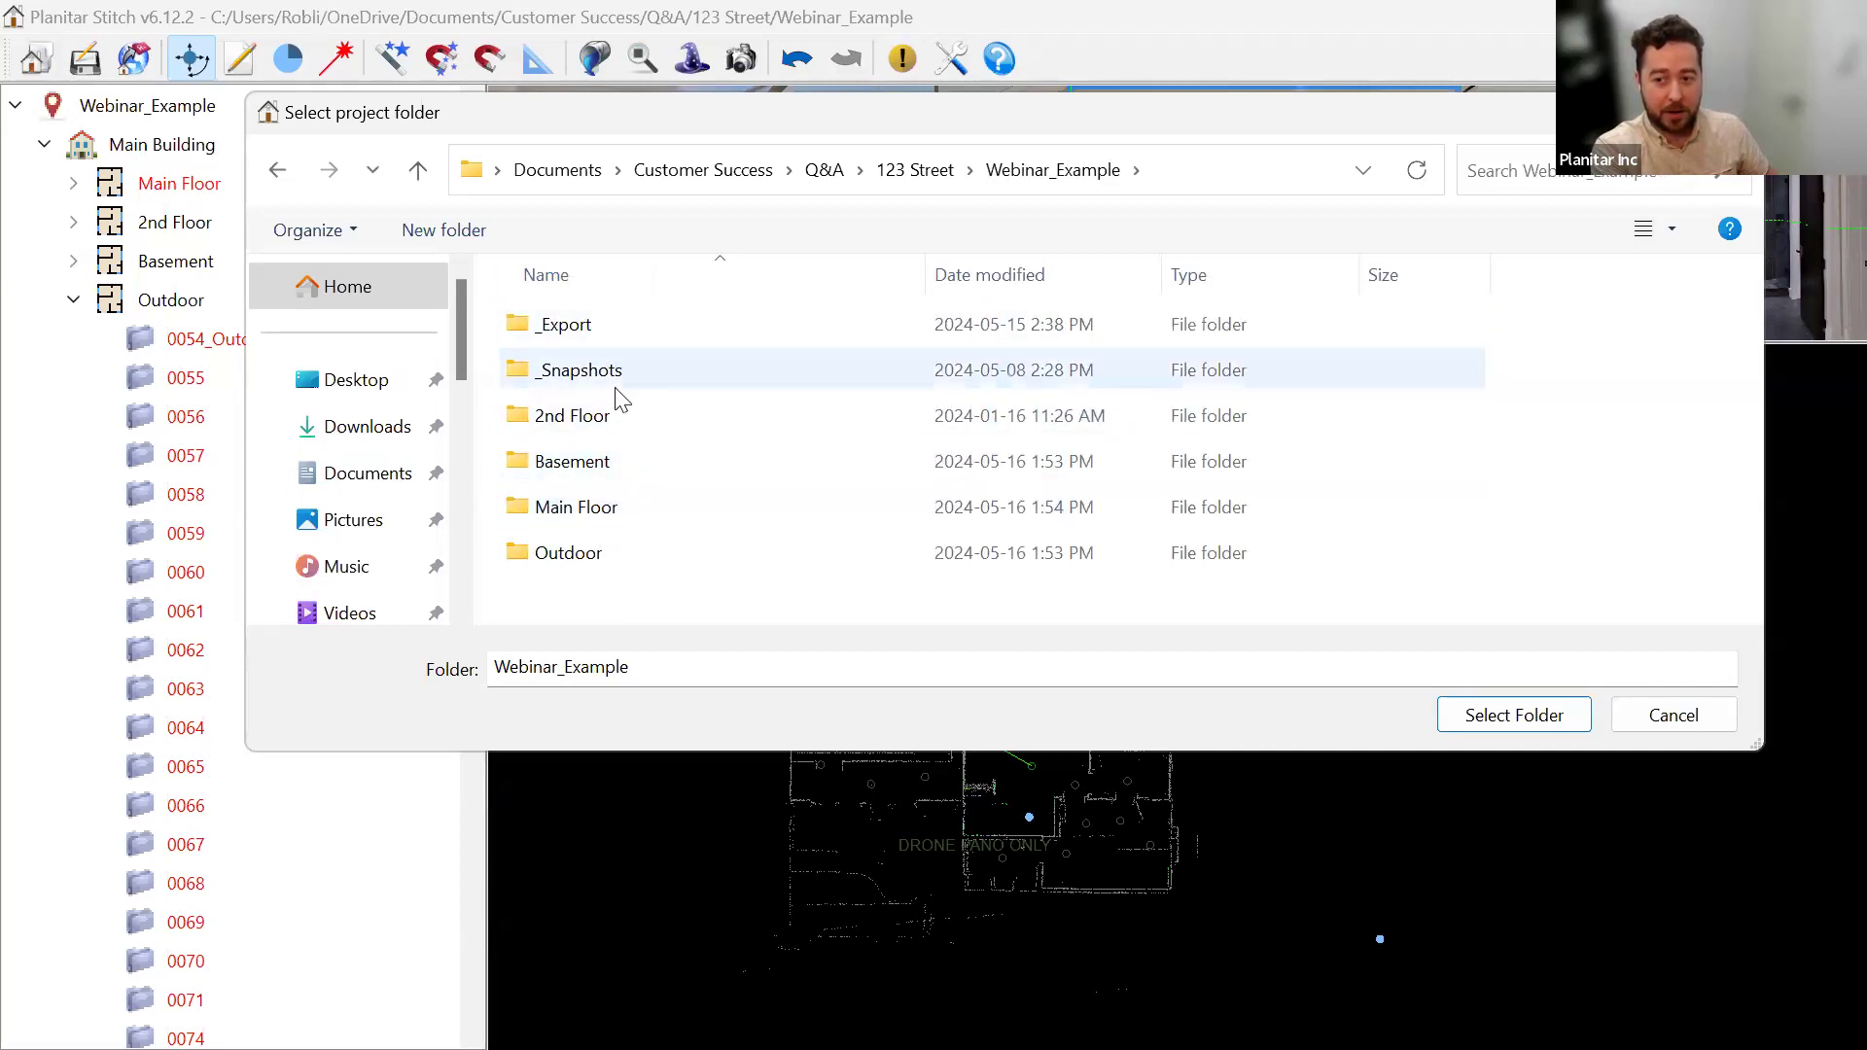
double_click(581, 462)
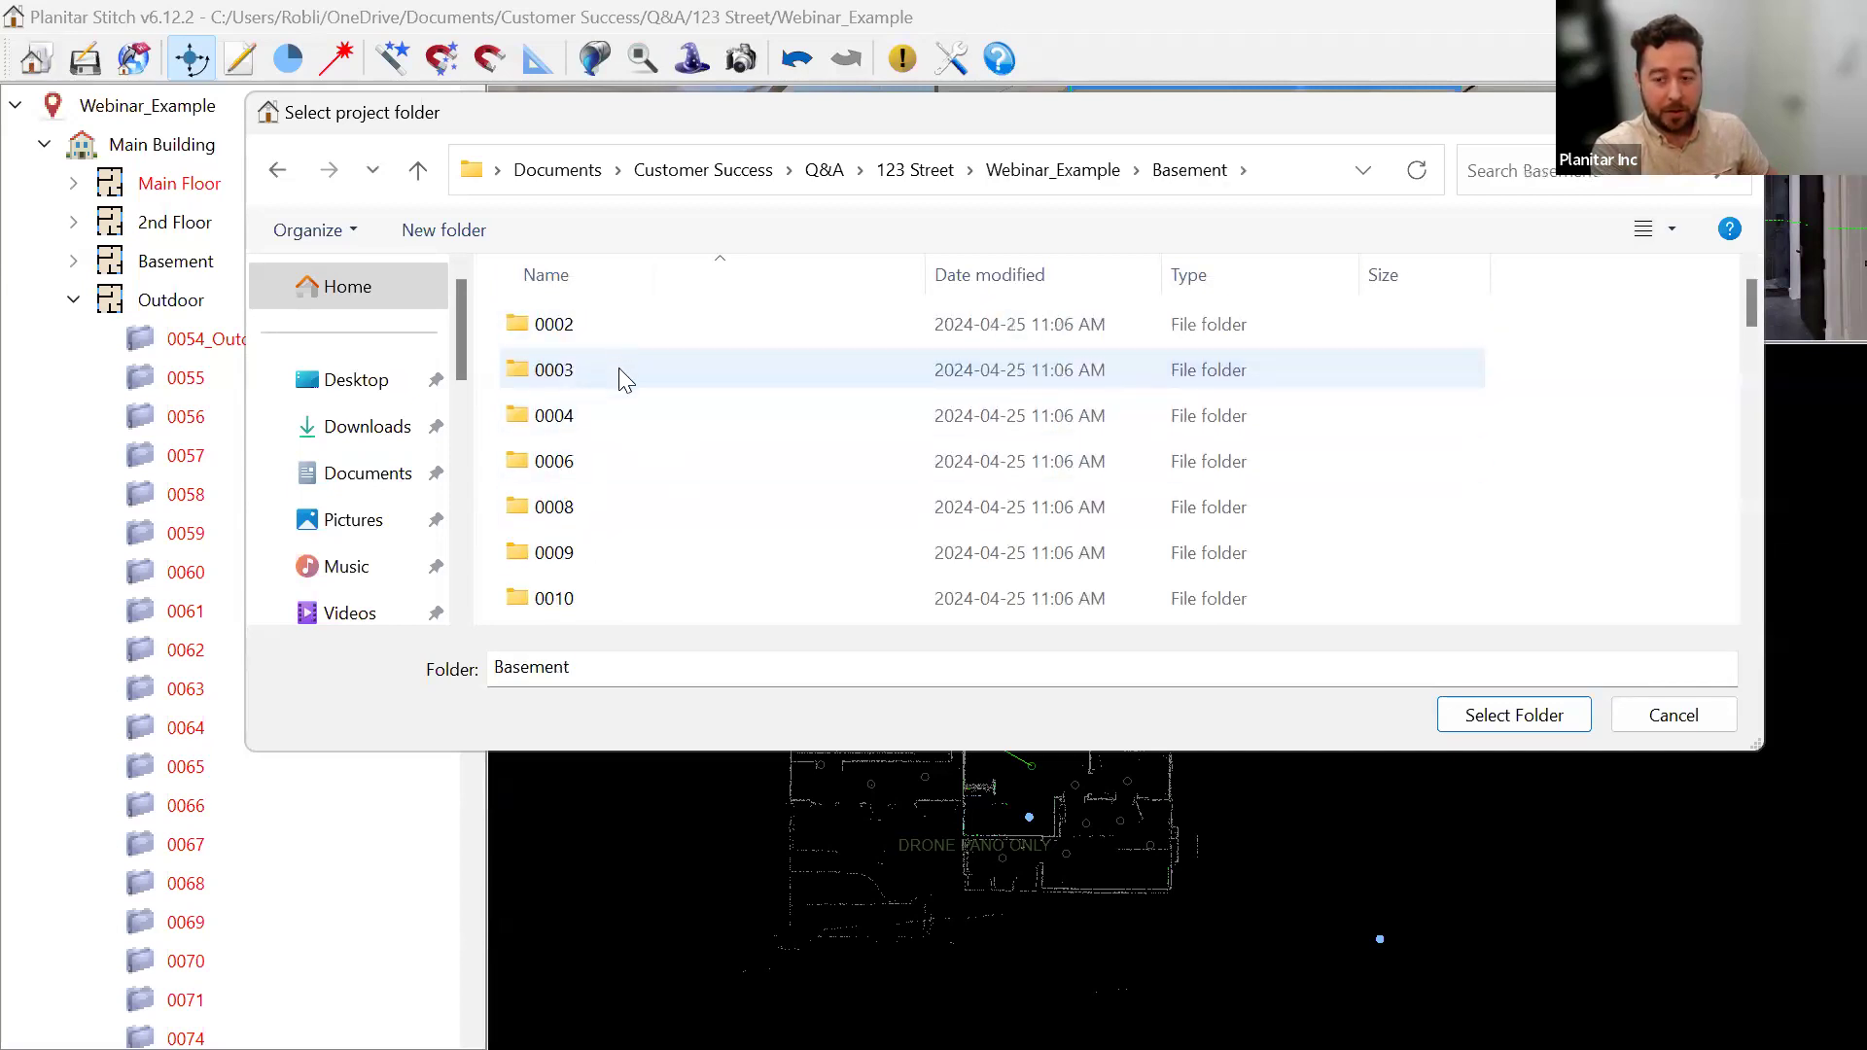
scroll(632, 505, "down", 10)
scroll(632, 505, "up", 10)
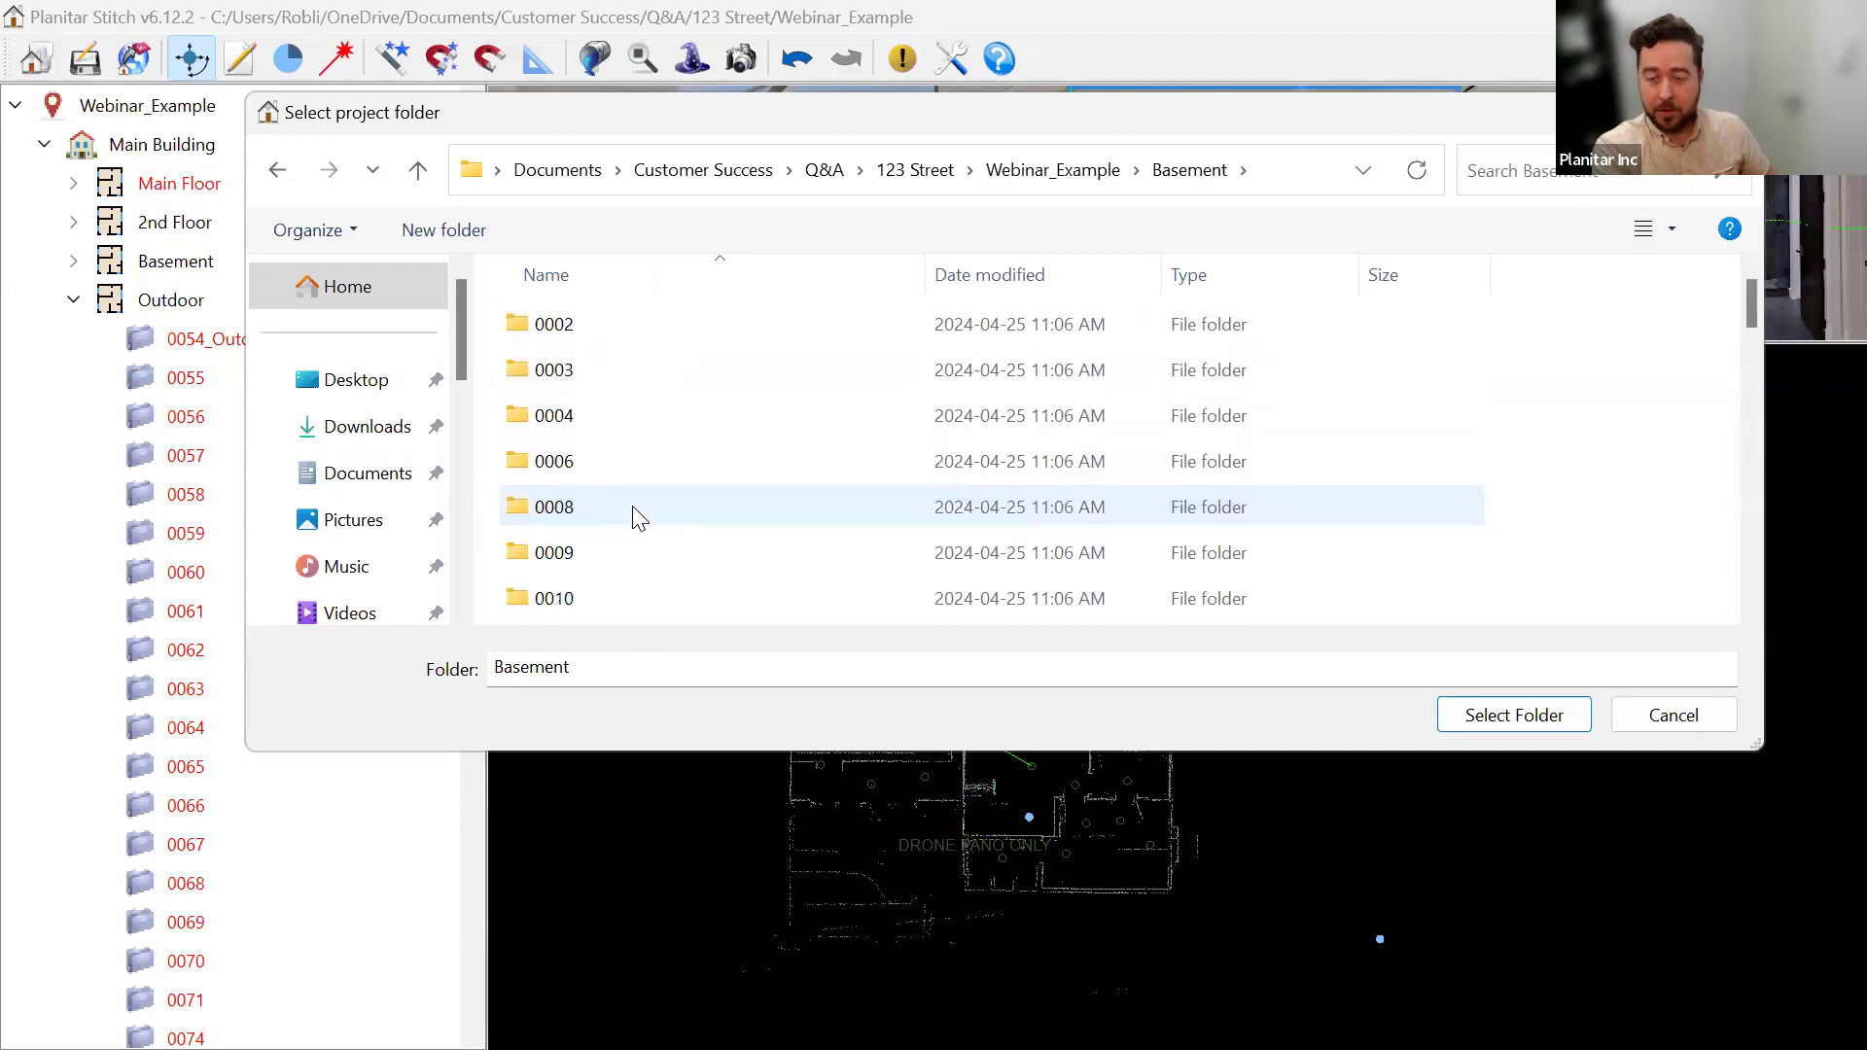
left_click(418, 173)
left_click(416, 171)
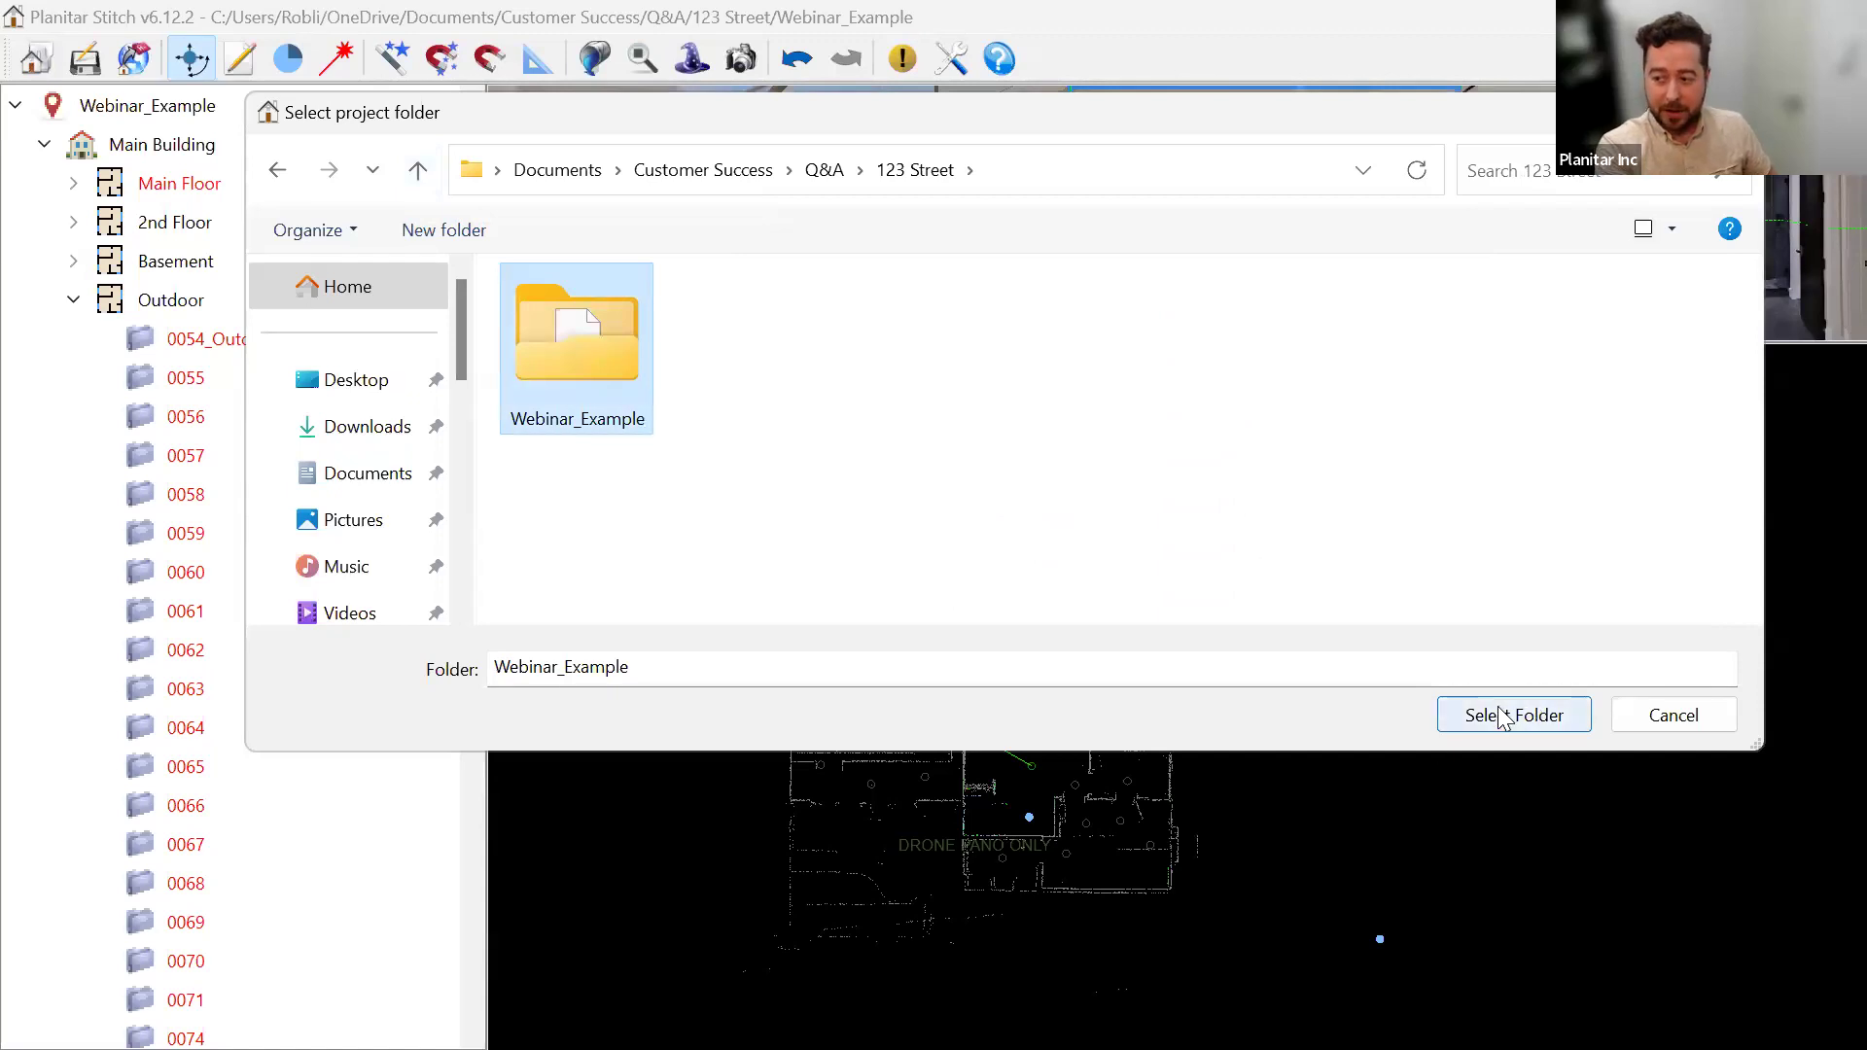
Try loading the Main Floor folder as a project and dismiss the loading error.
double_click(610, 327)
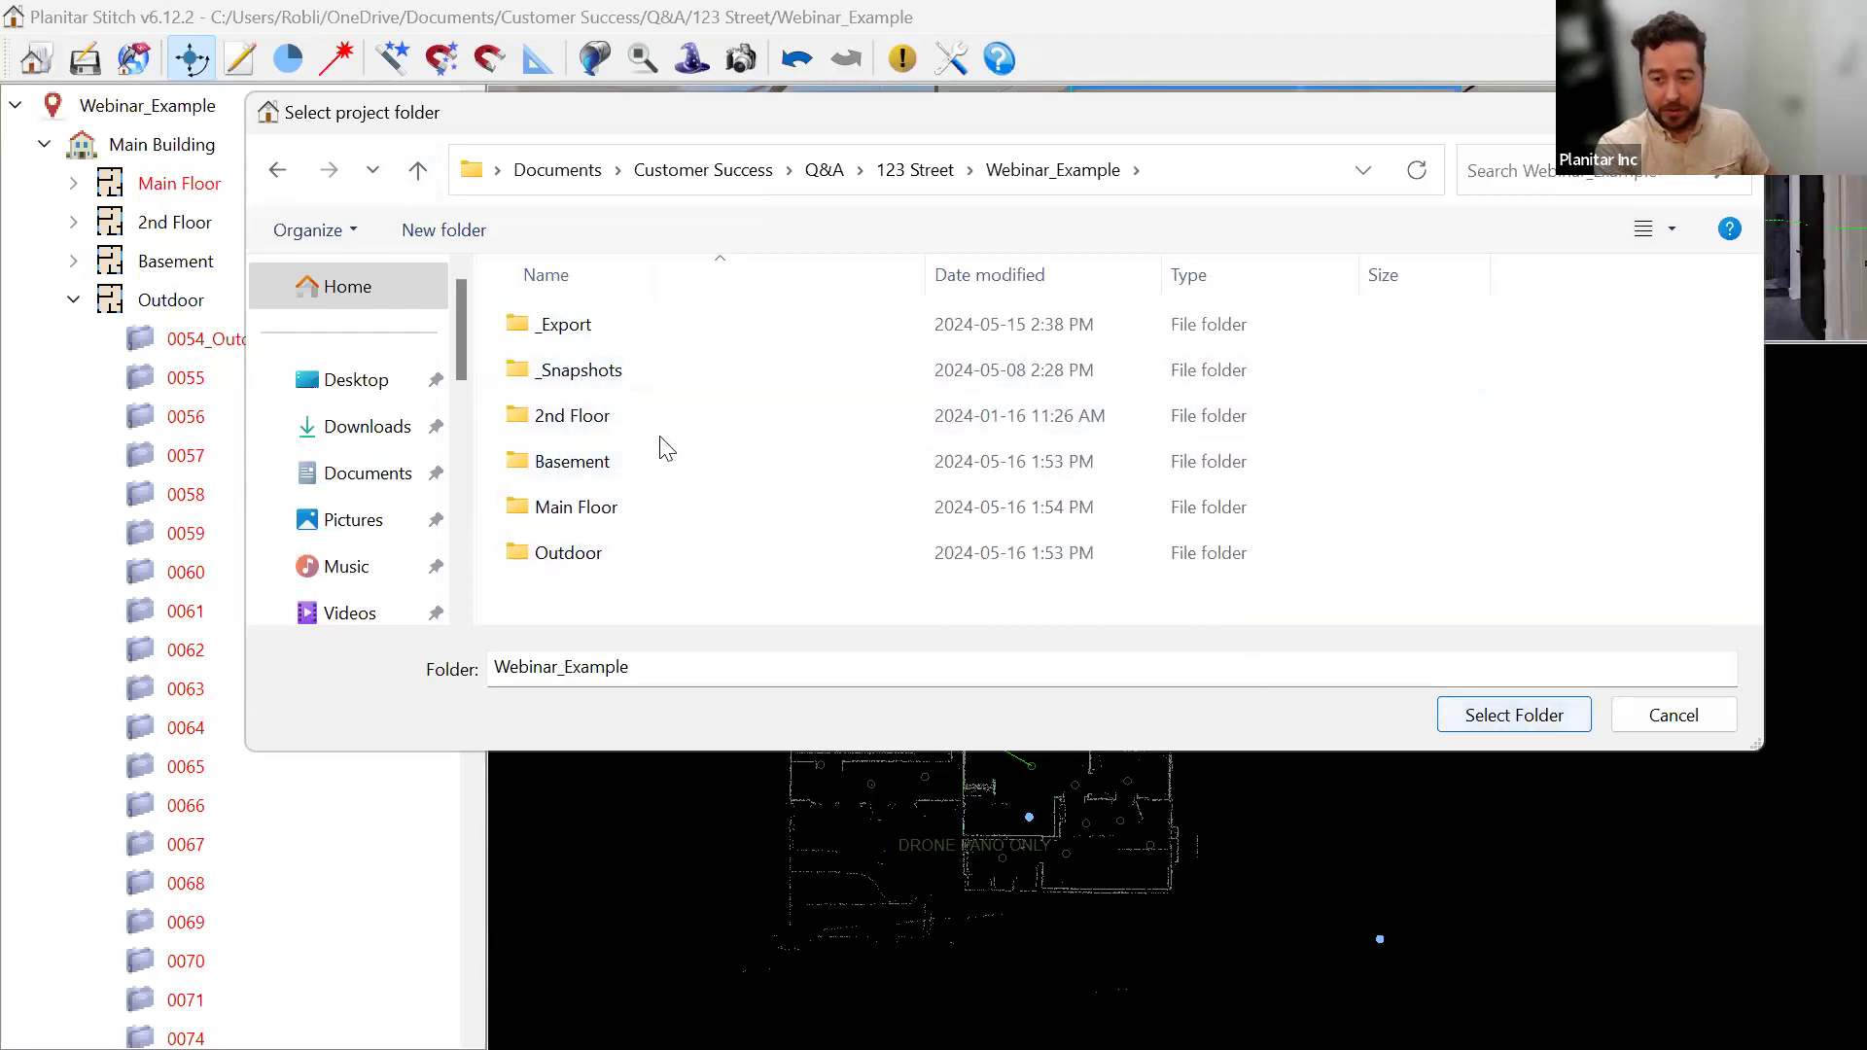
left_click(812, 514)
left_click(1518, 714)
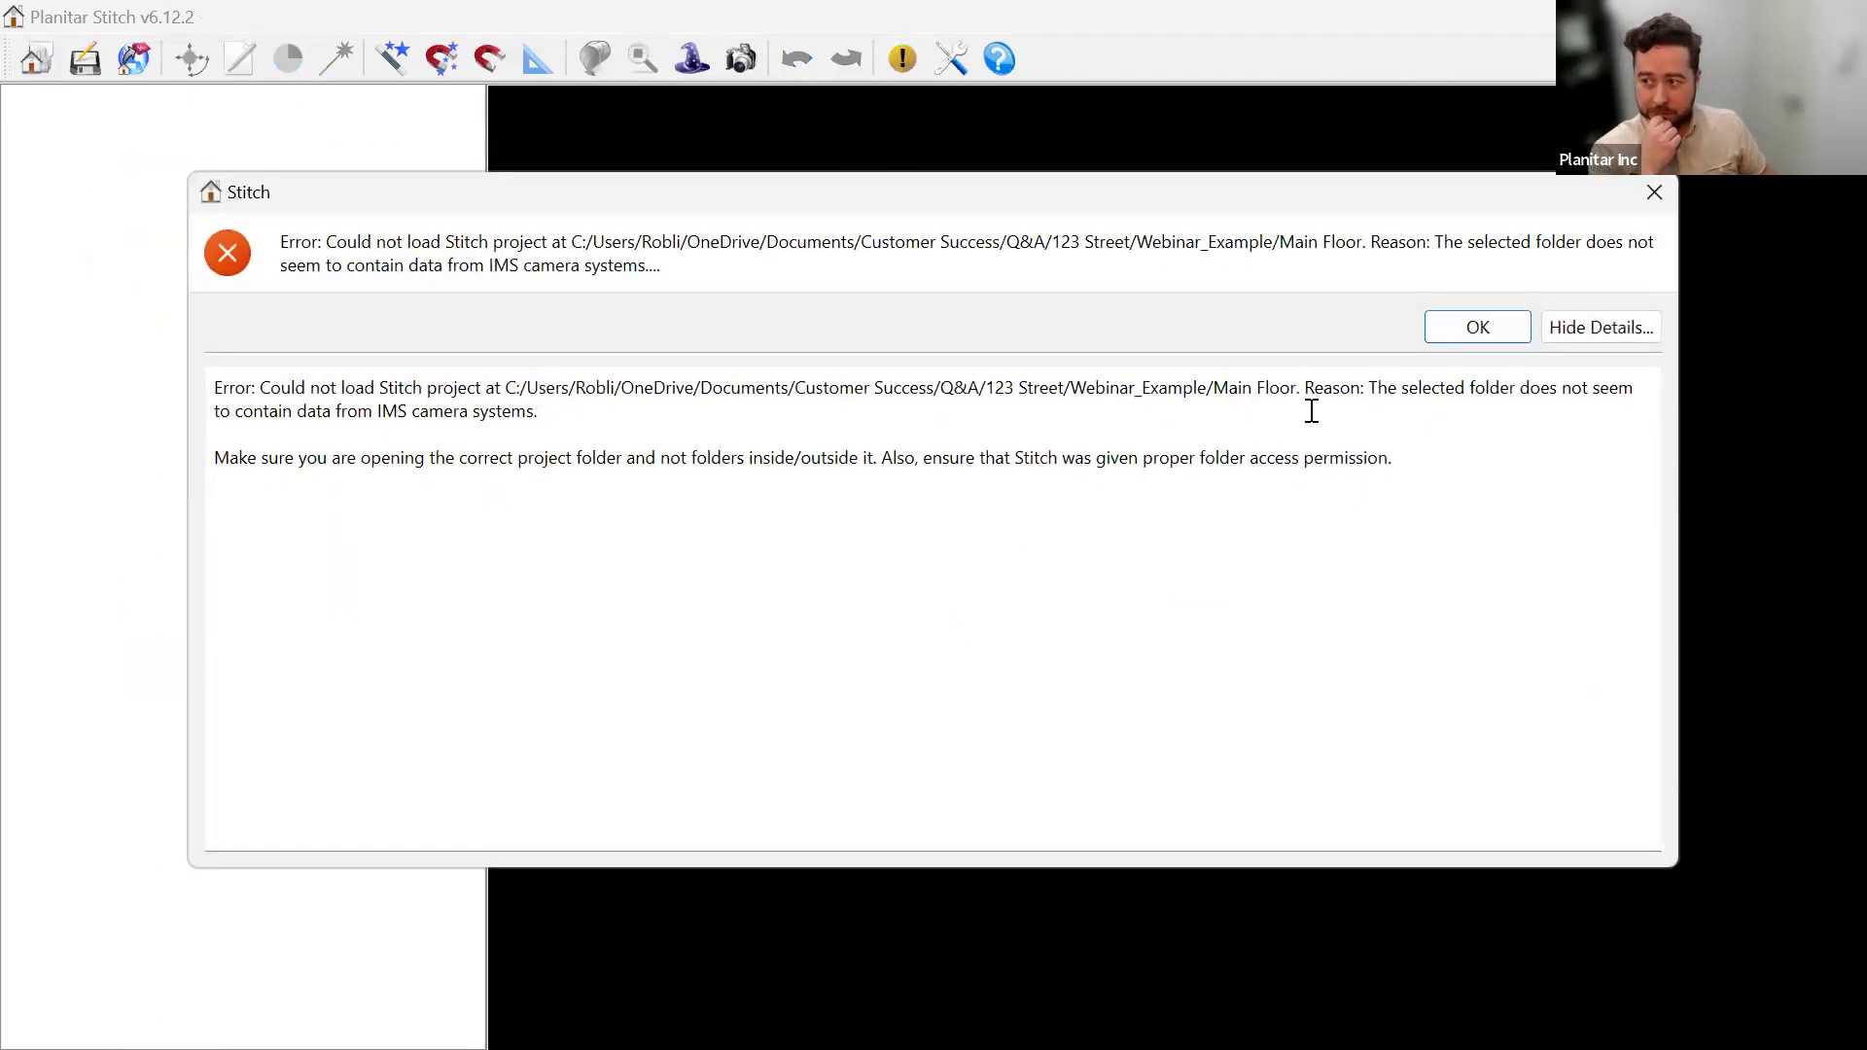
left_click(1477, 329)
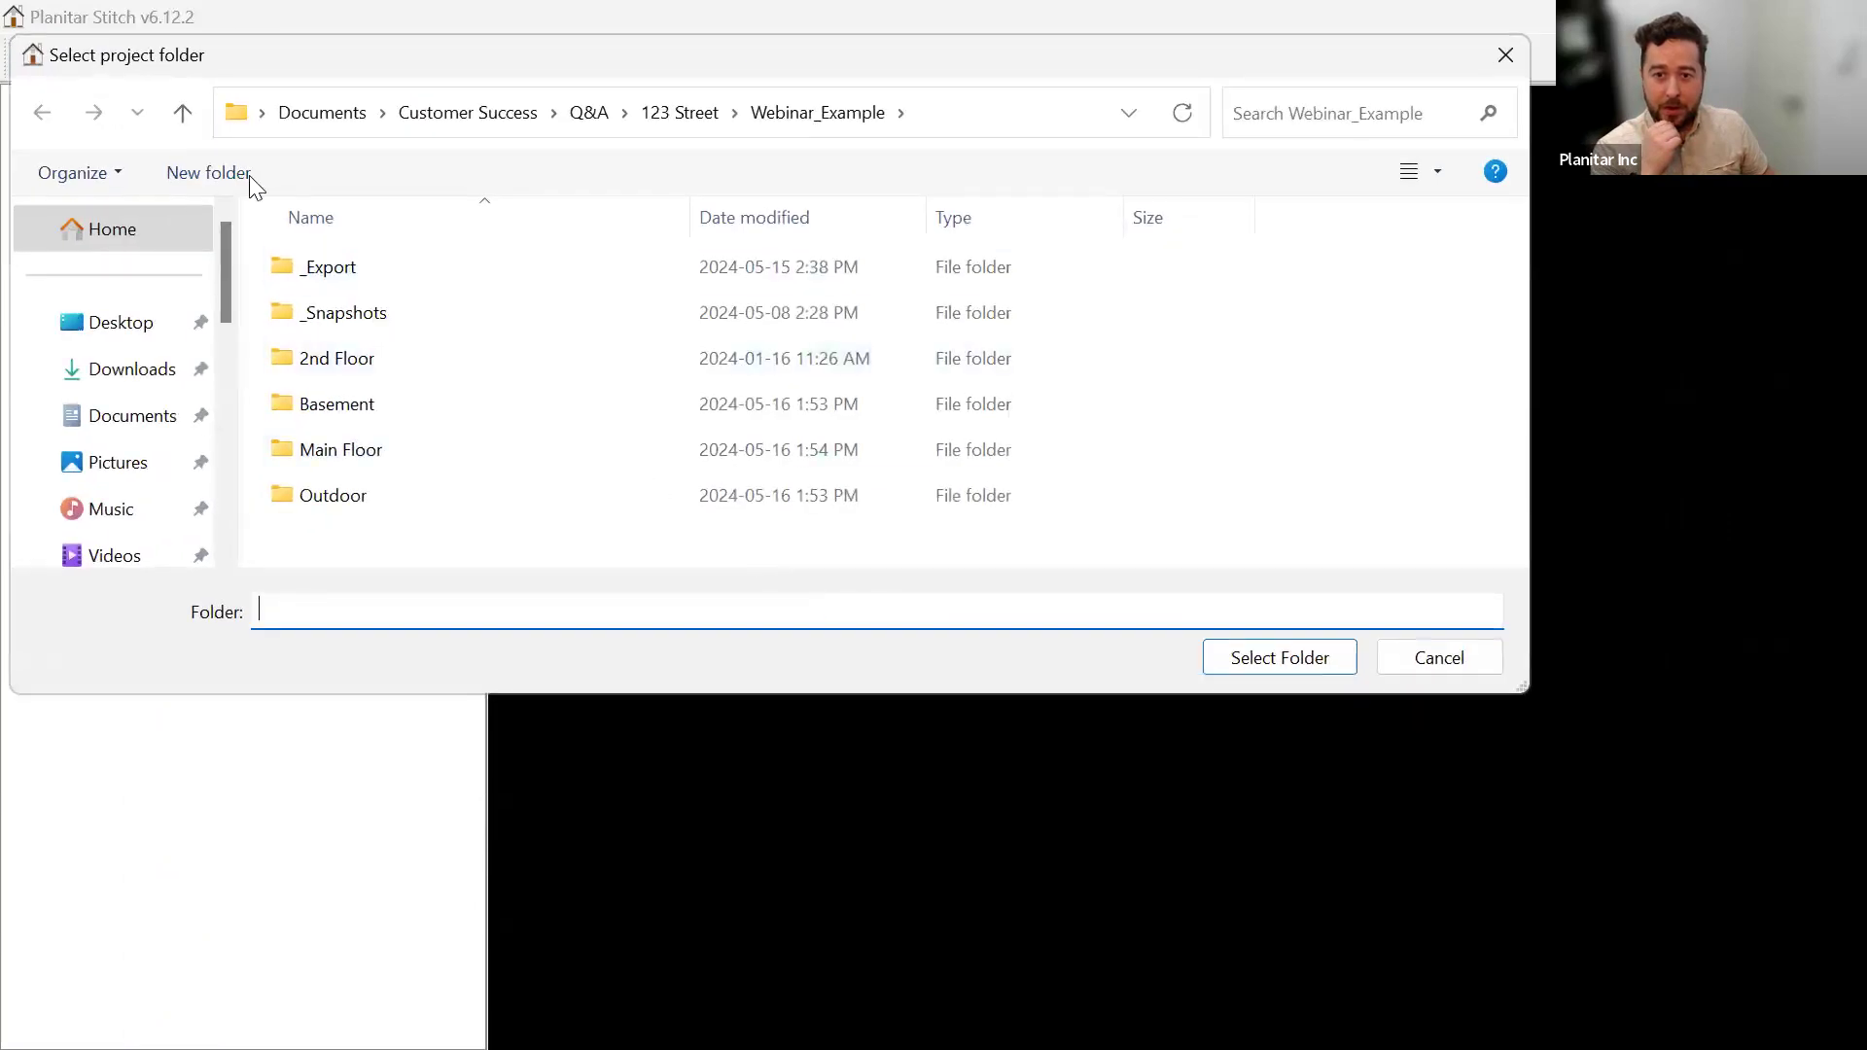
Select the Webinar_Example folder under 123 Street as the project folder.
left_click(181, 112)
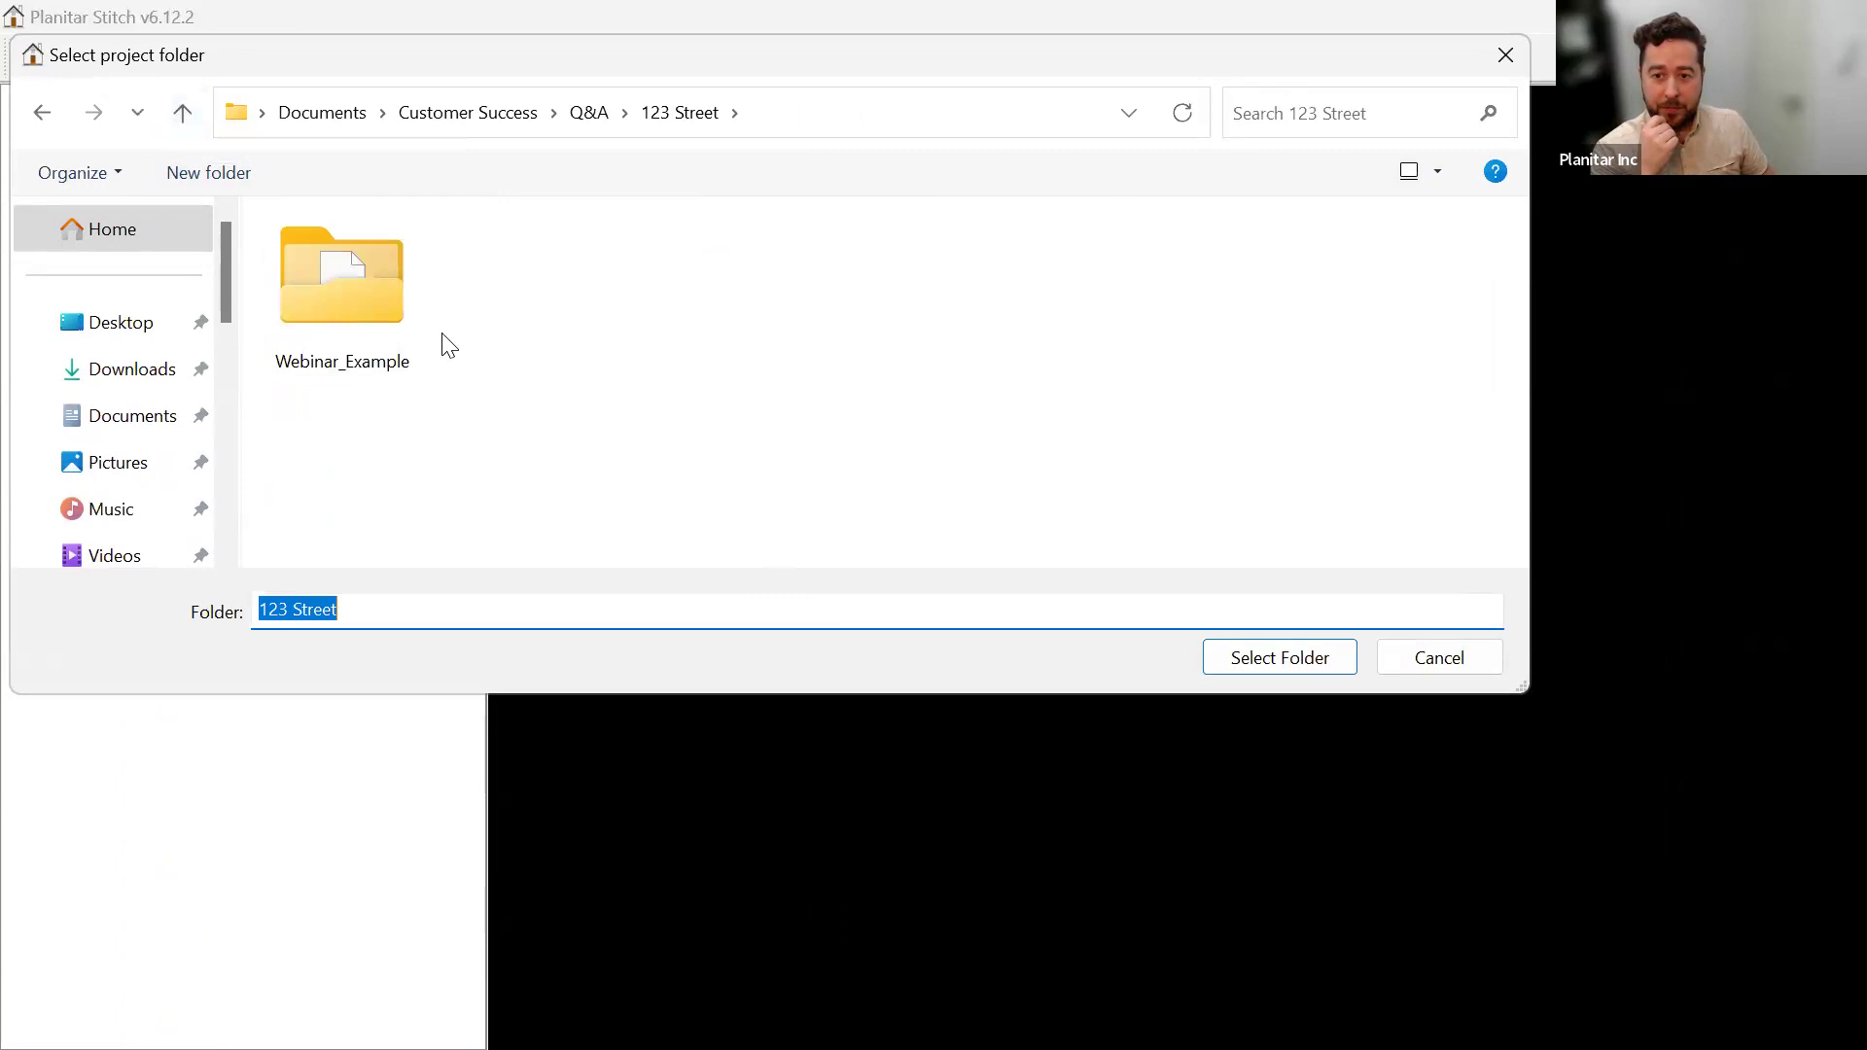
left_click(368, 286)
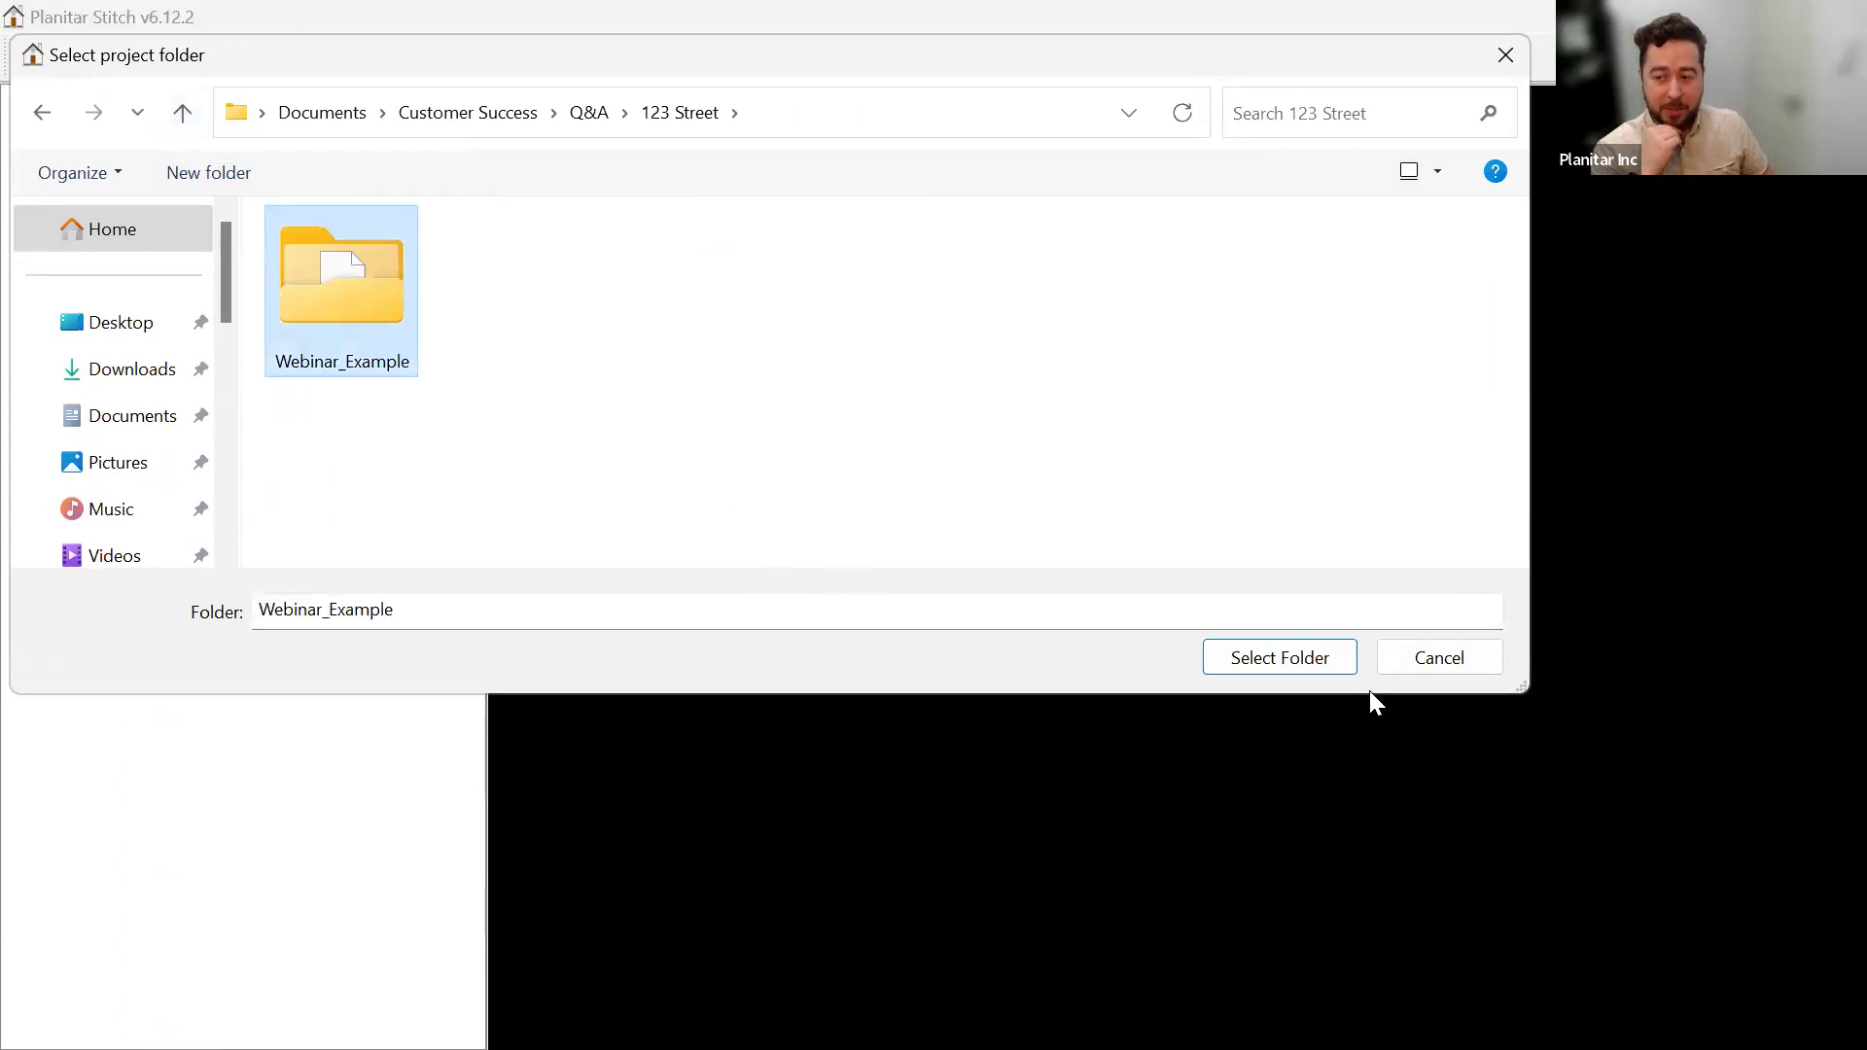
left_click(1250, 658)
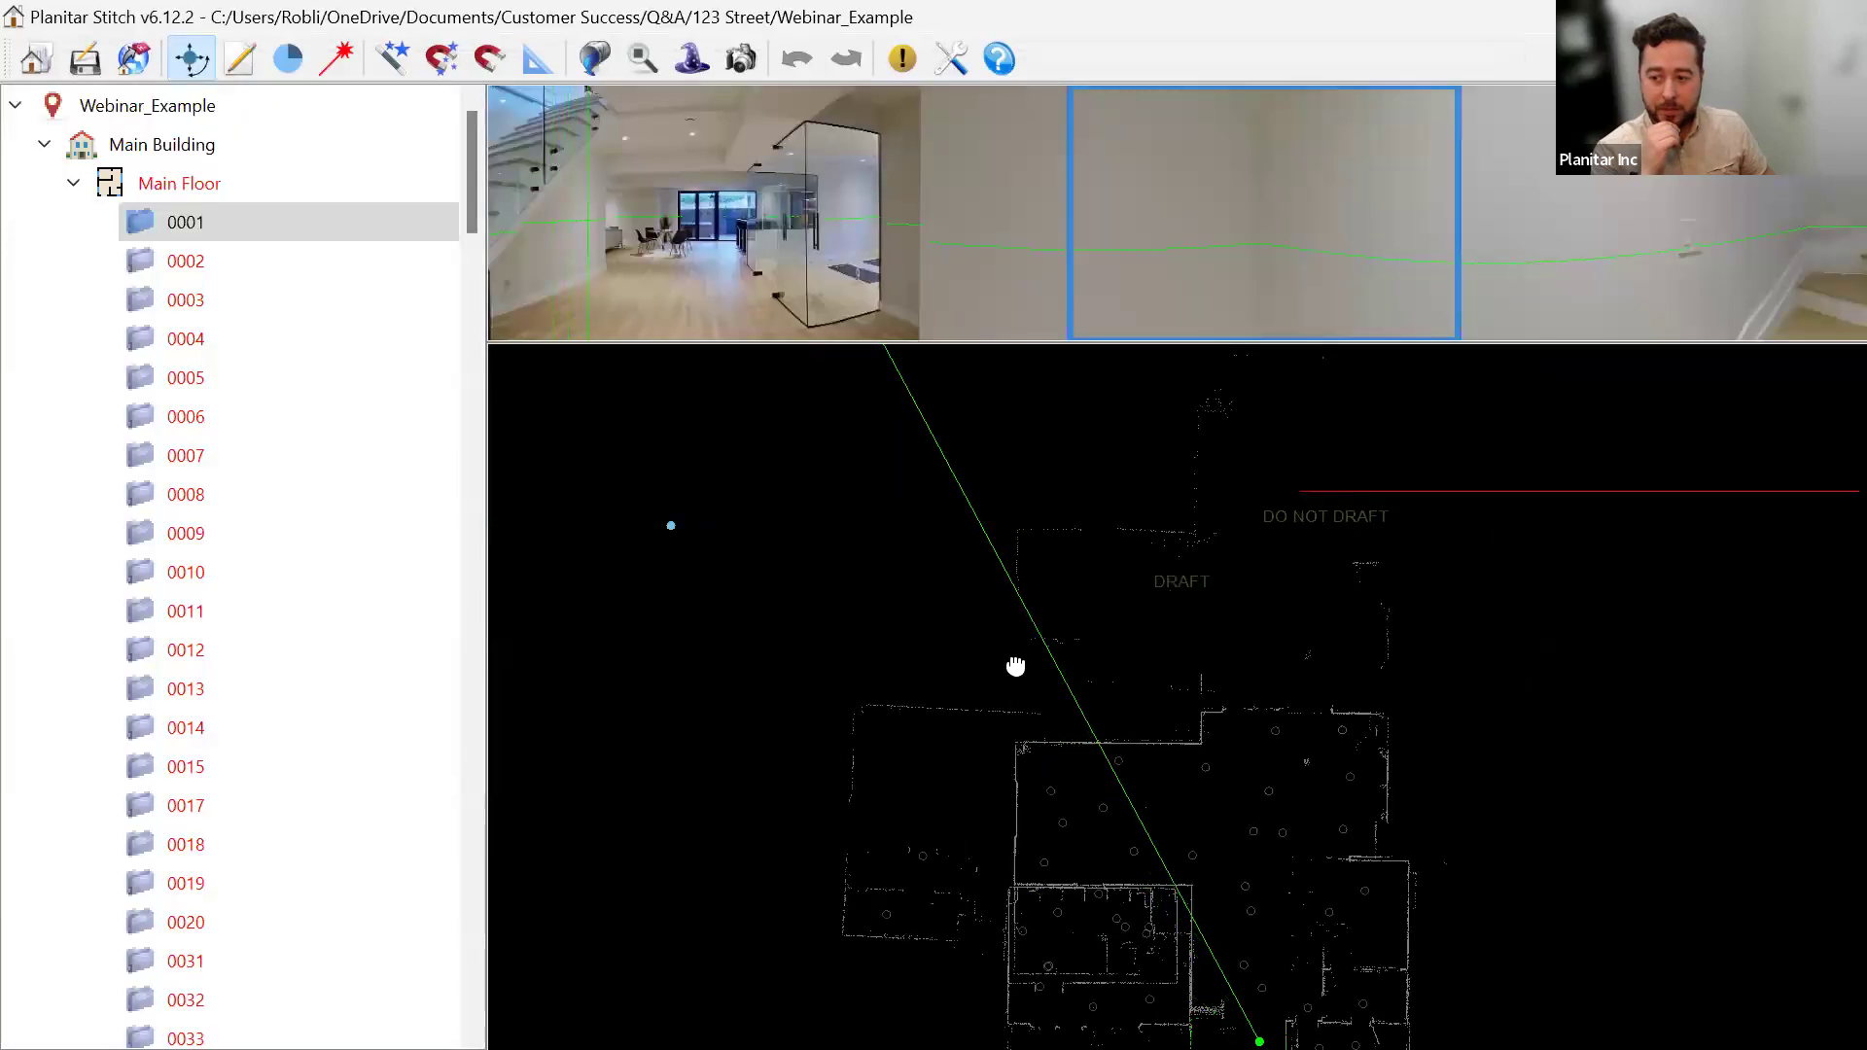
Collapse the Main Floor, 2nd Floor and Basement lists, leaving Outdoor's scans shown.
left_click_drag(966, 643, 966, 640)
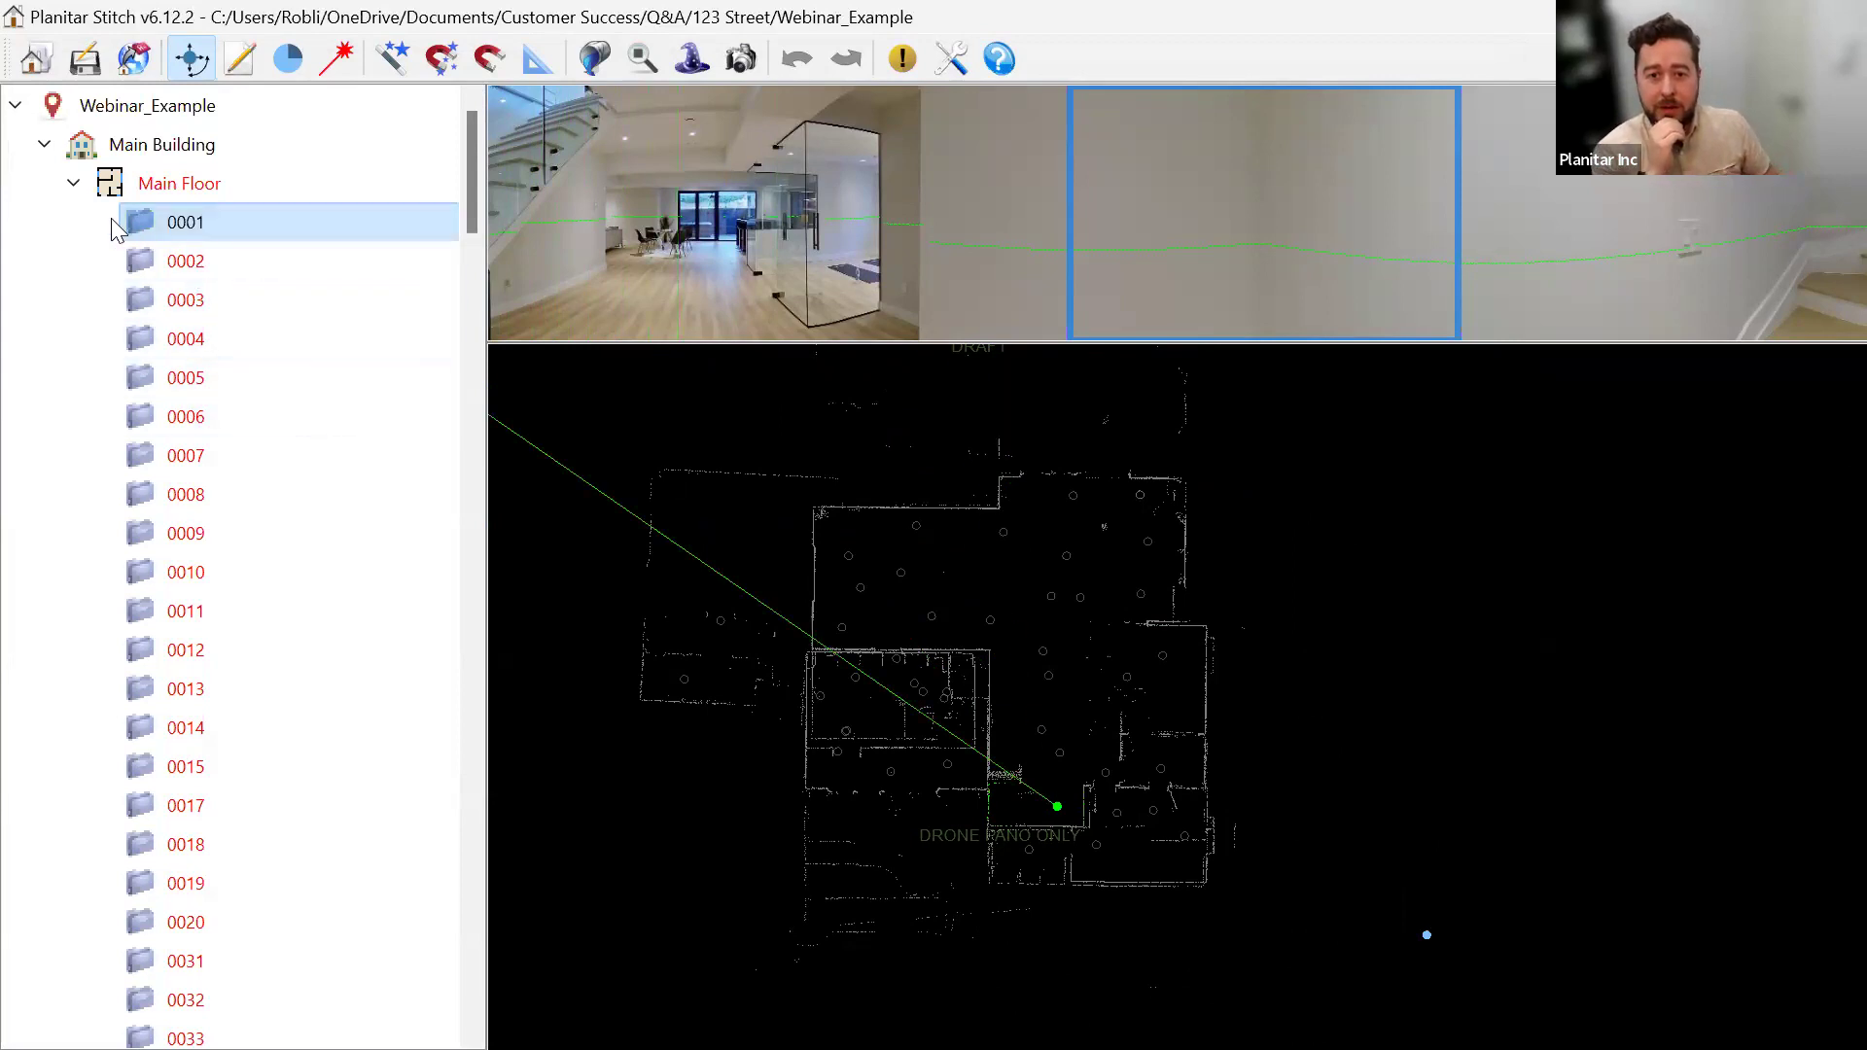
left_click(73, 183)
left_click(73, 222)
left_click(73, 261)
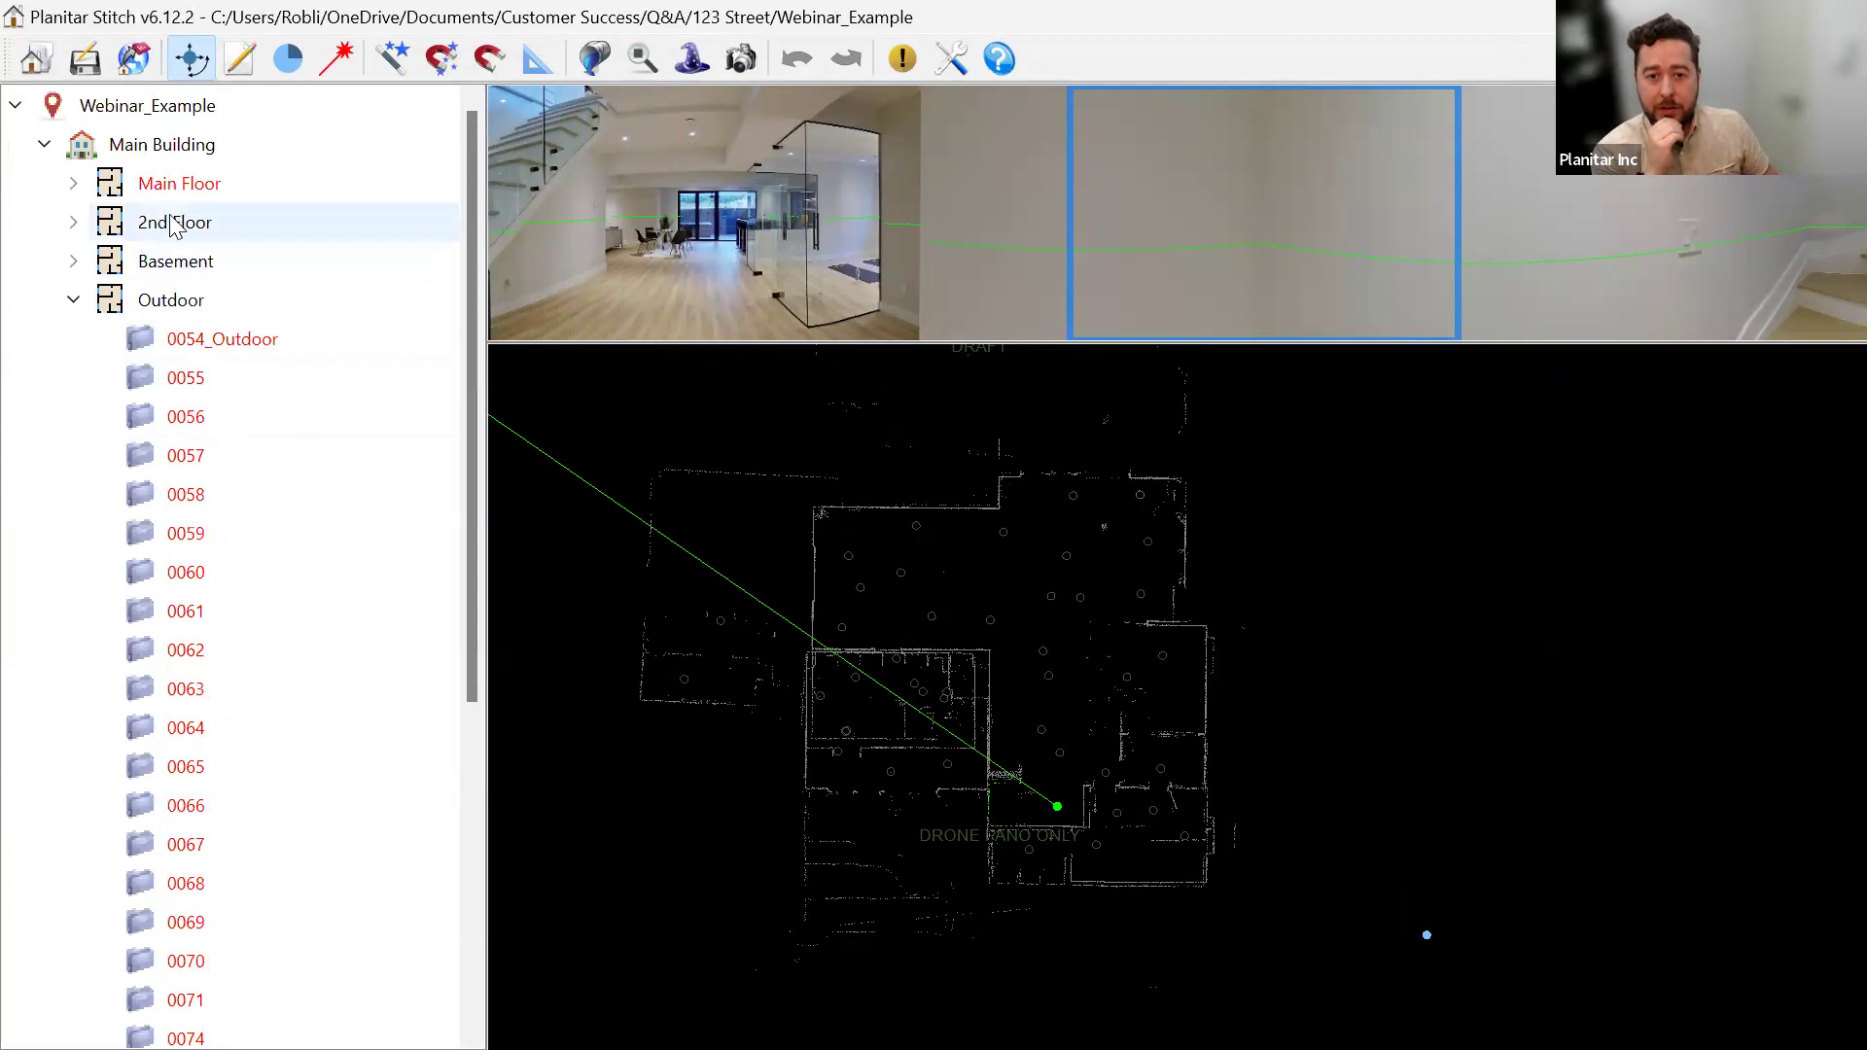
Add UserPano_DronePano from the 123 Street folder to Main Floor as a user pano.
right_click(227, 191)
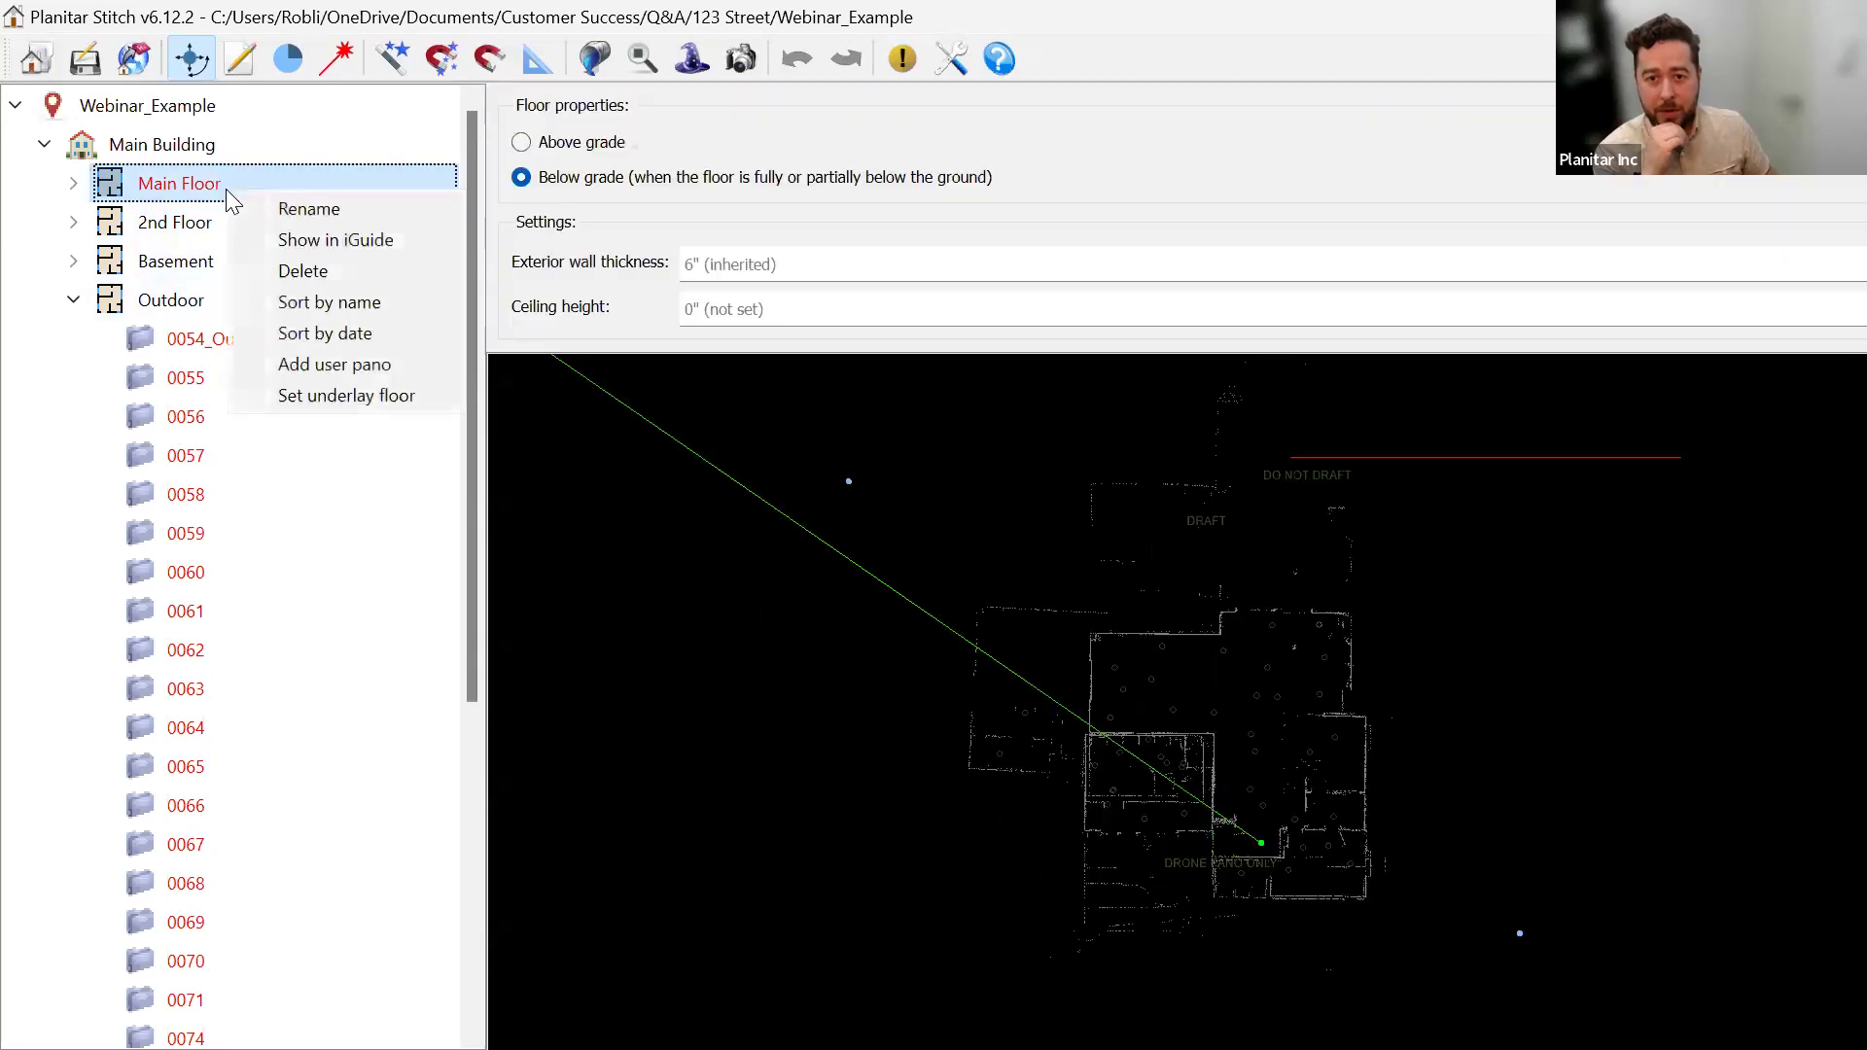
left_click(317, 364)
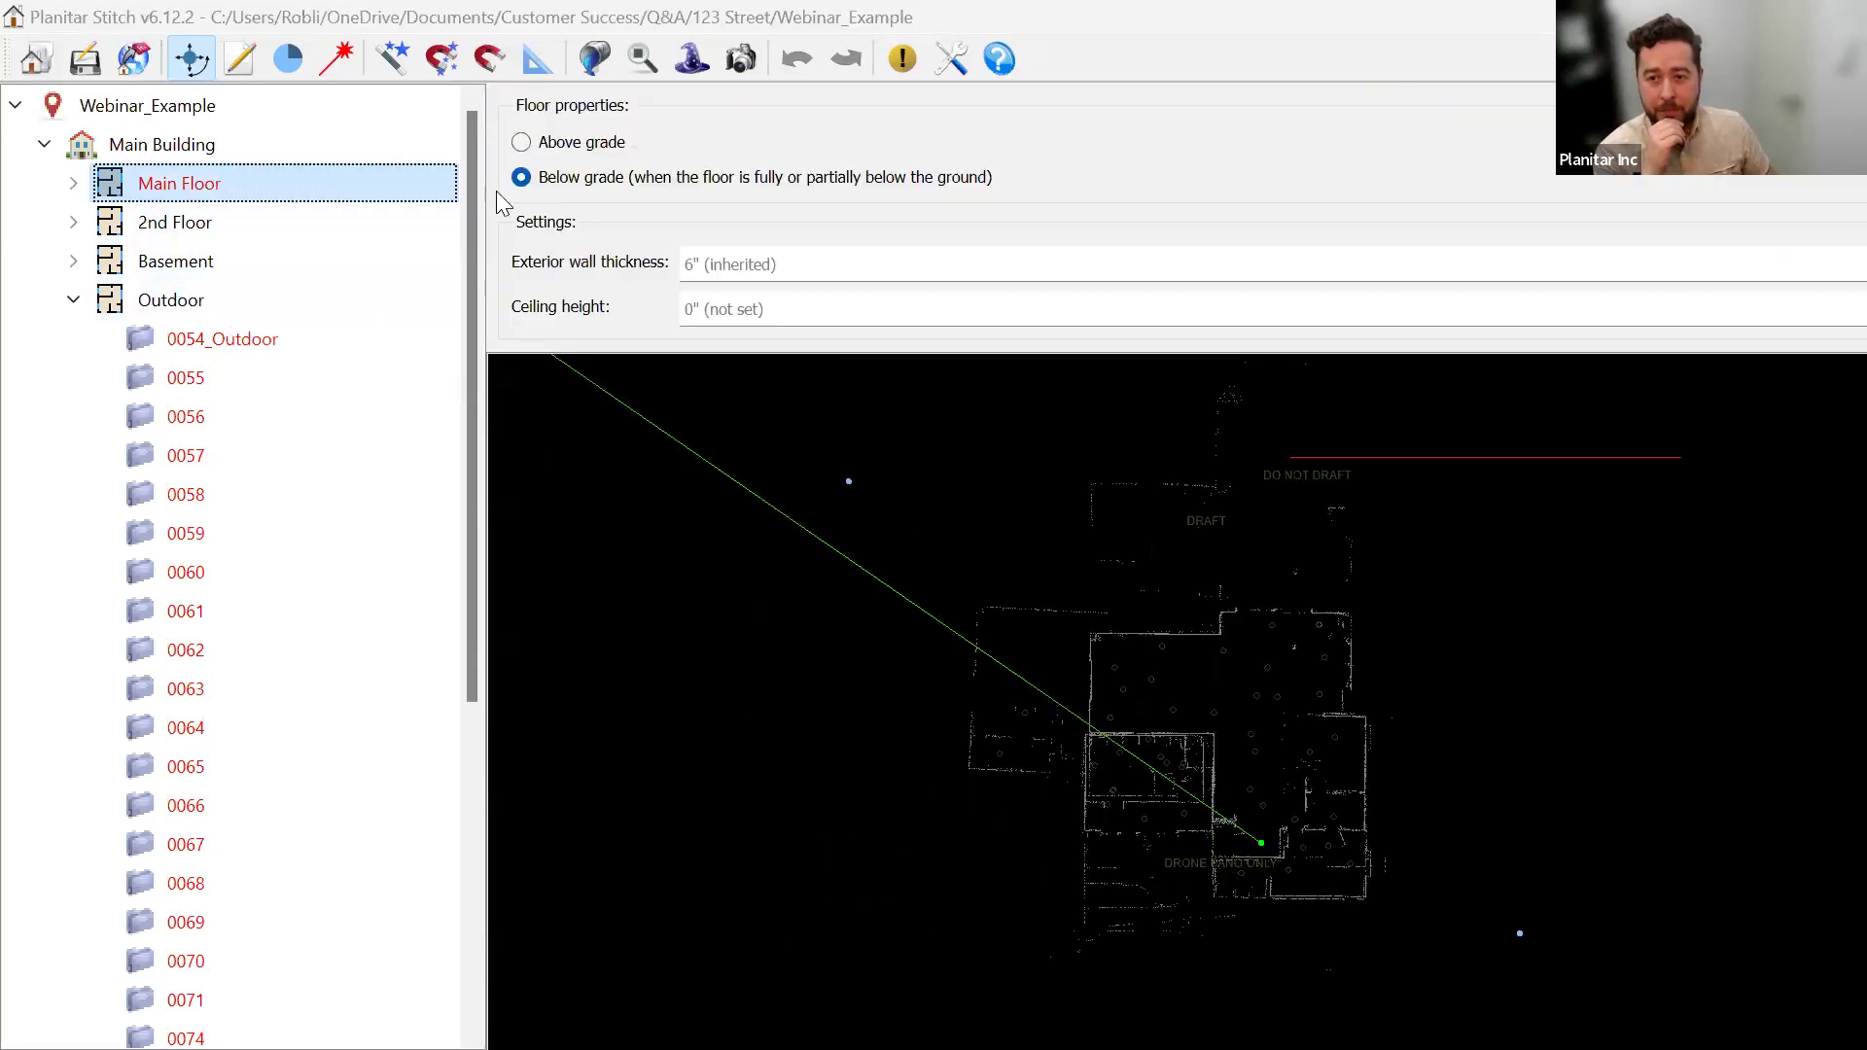
left_click_drag(678, 72, 0, 264)
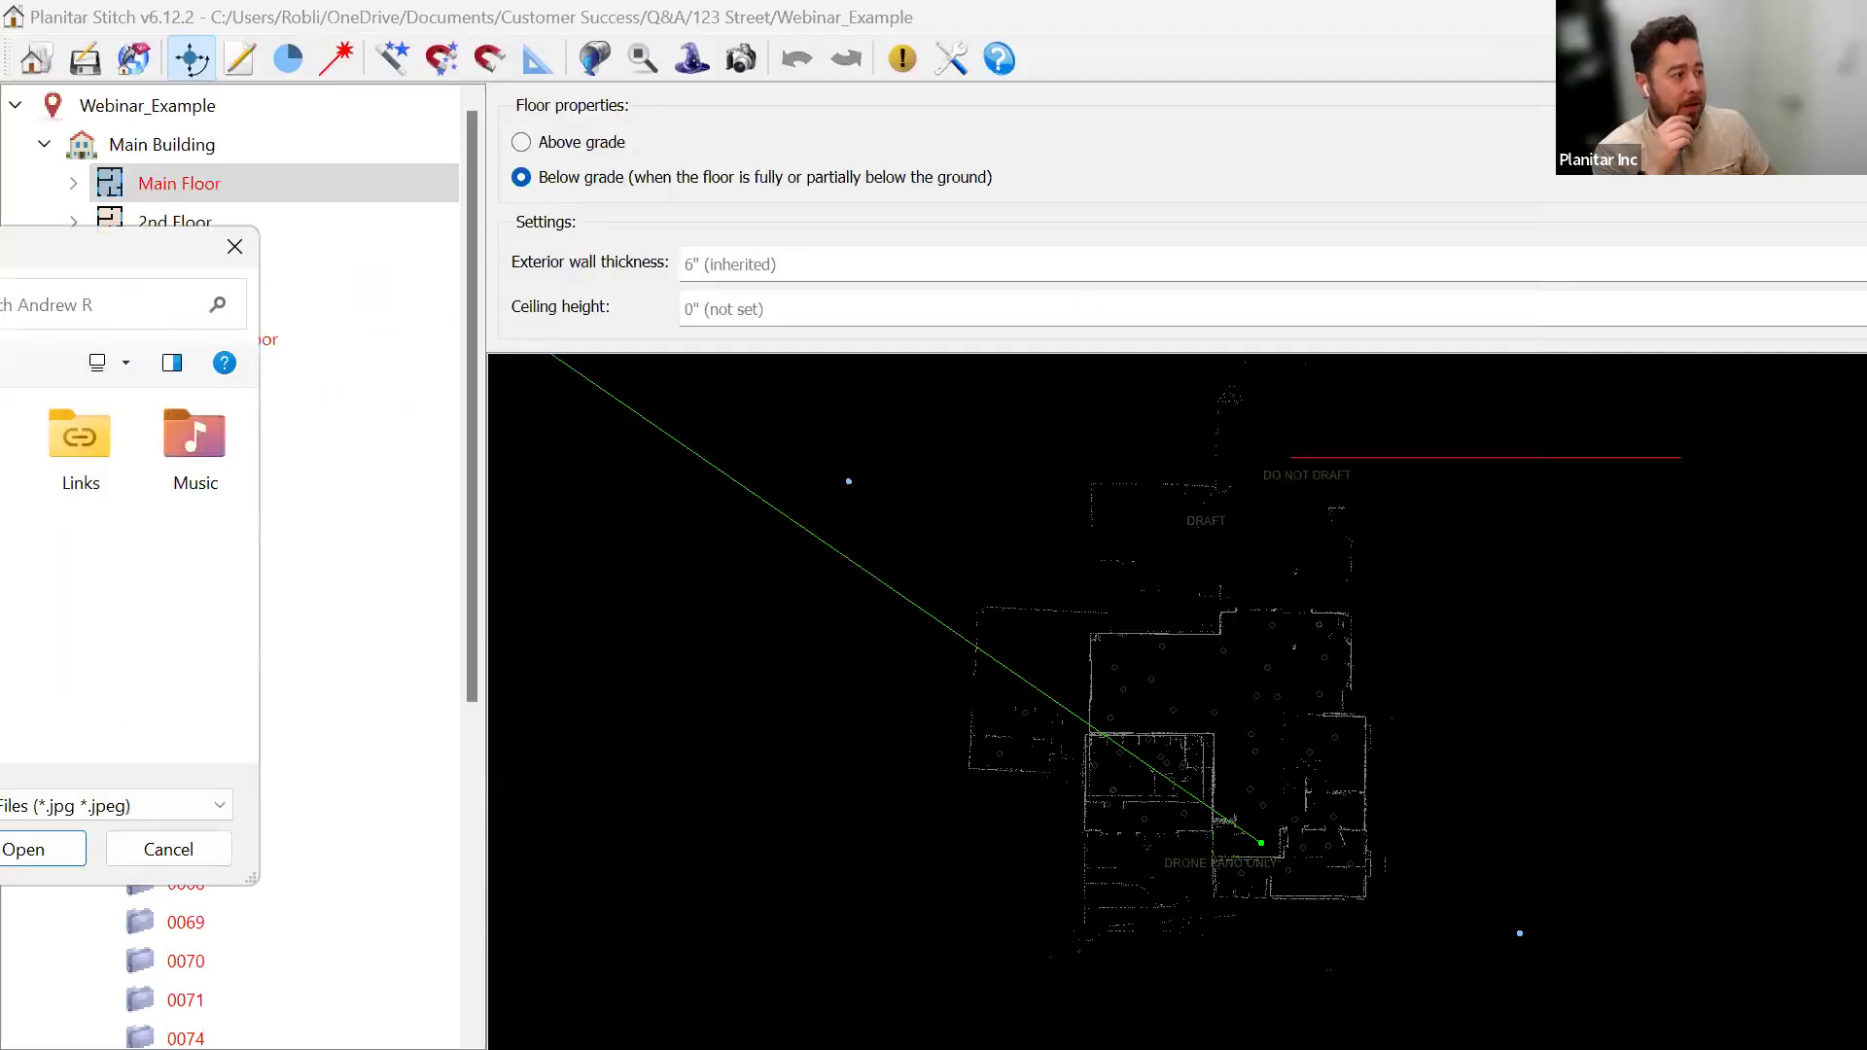
double_click(0, 549)
double_click(0, 549)
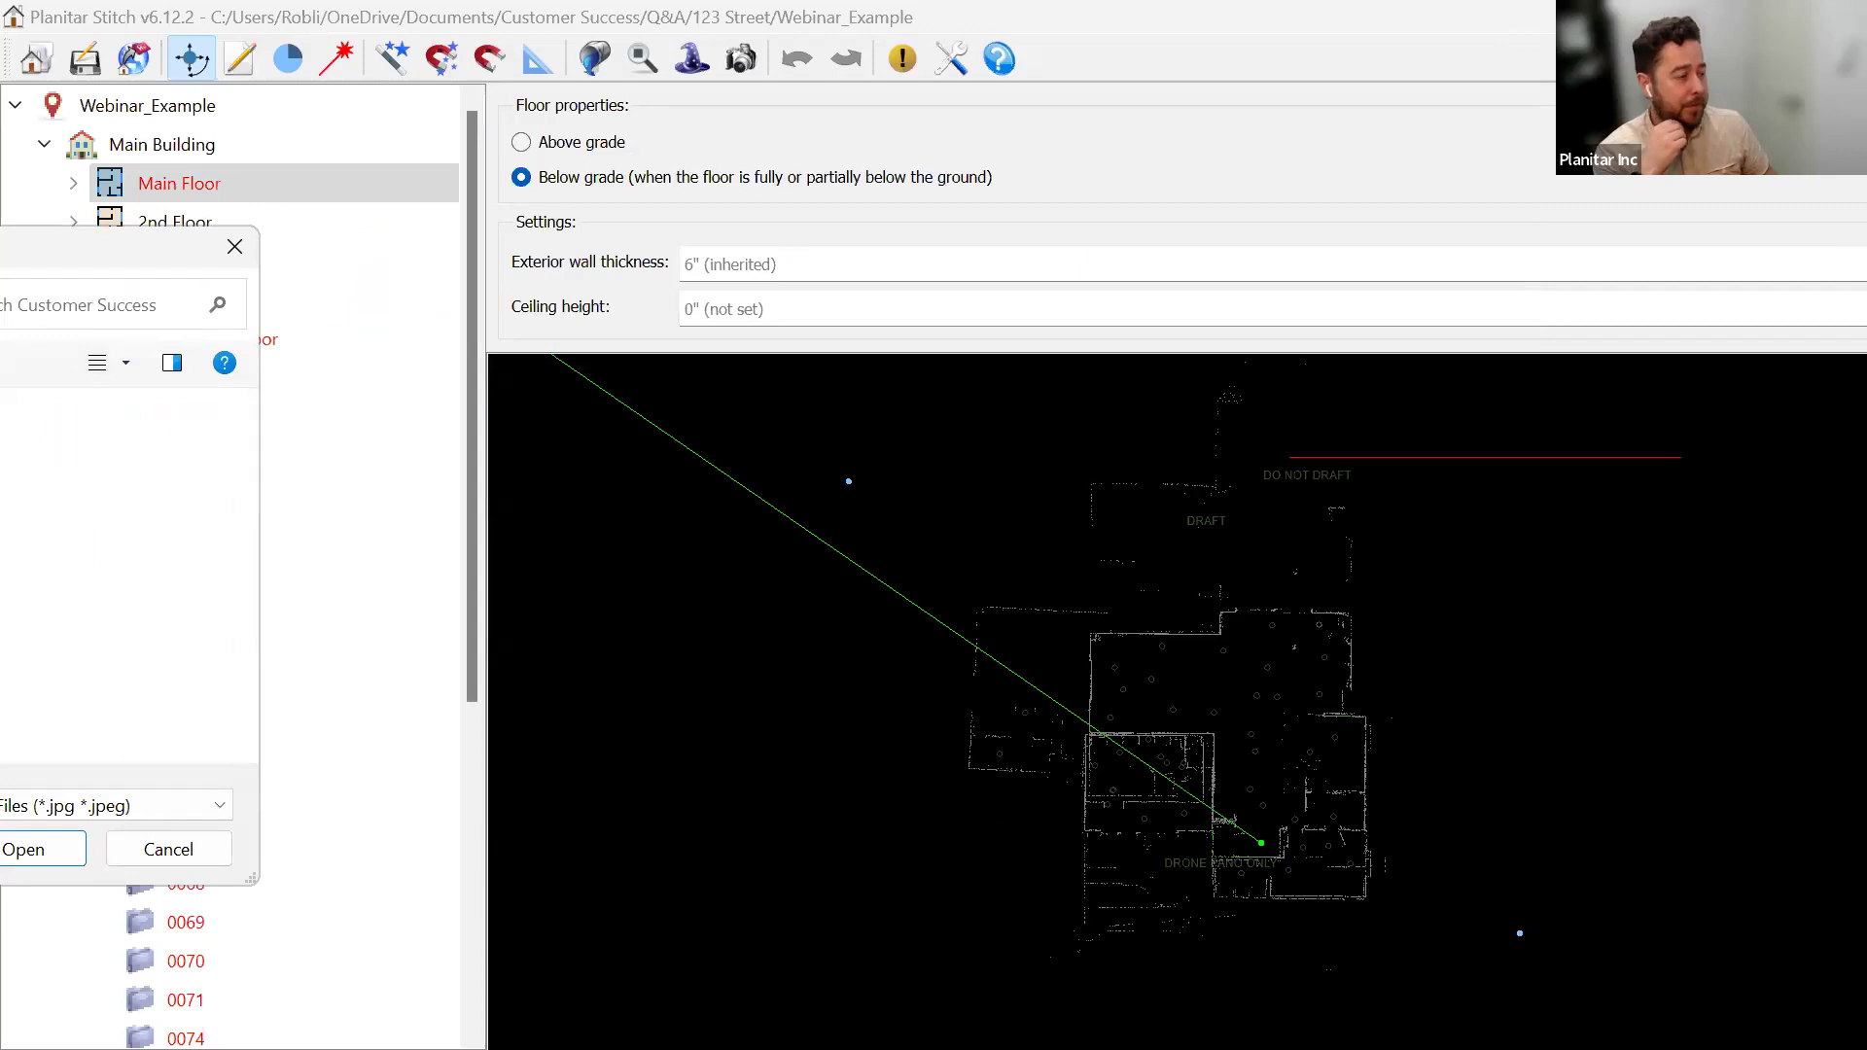
left_click_drag(186, 246, 0, 210)
double_click(0, 513)
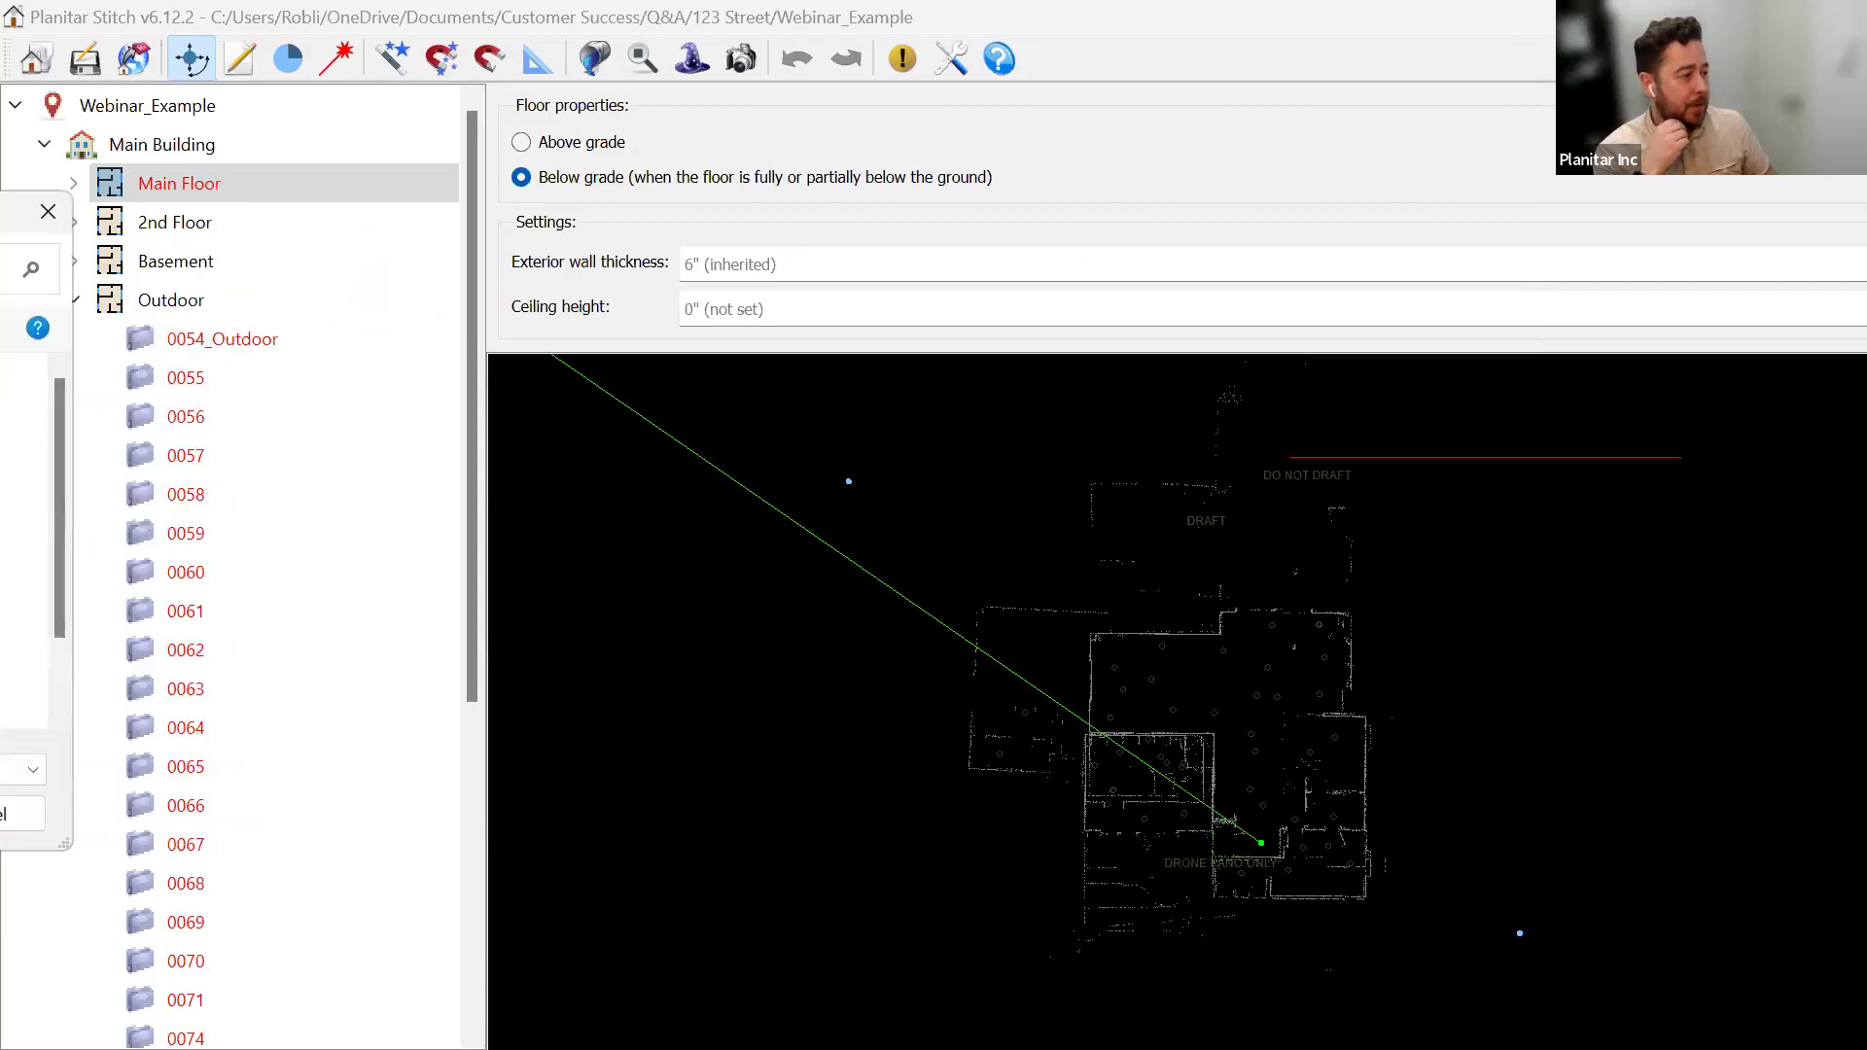
double_click(0, 513)
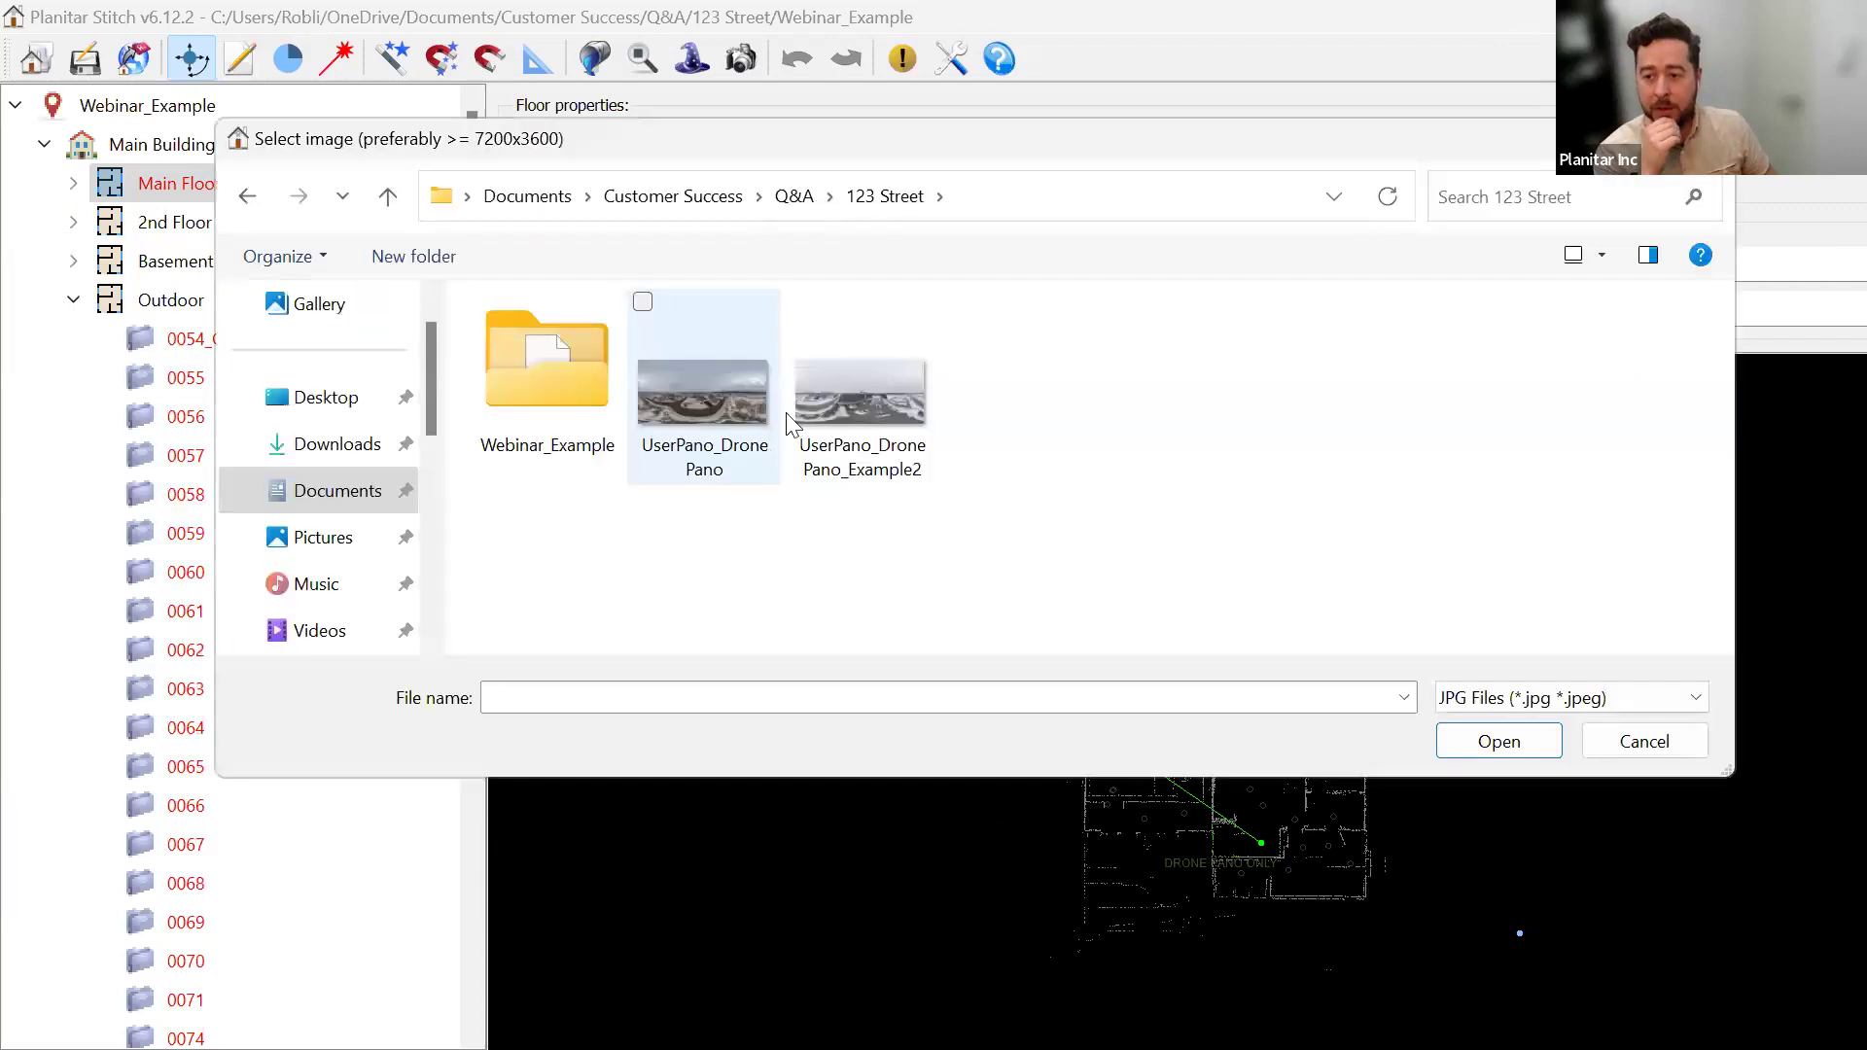
left_click(729, 415)
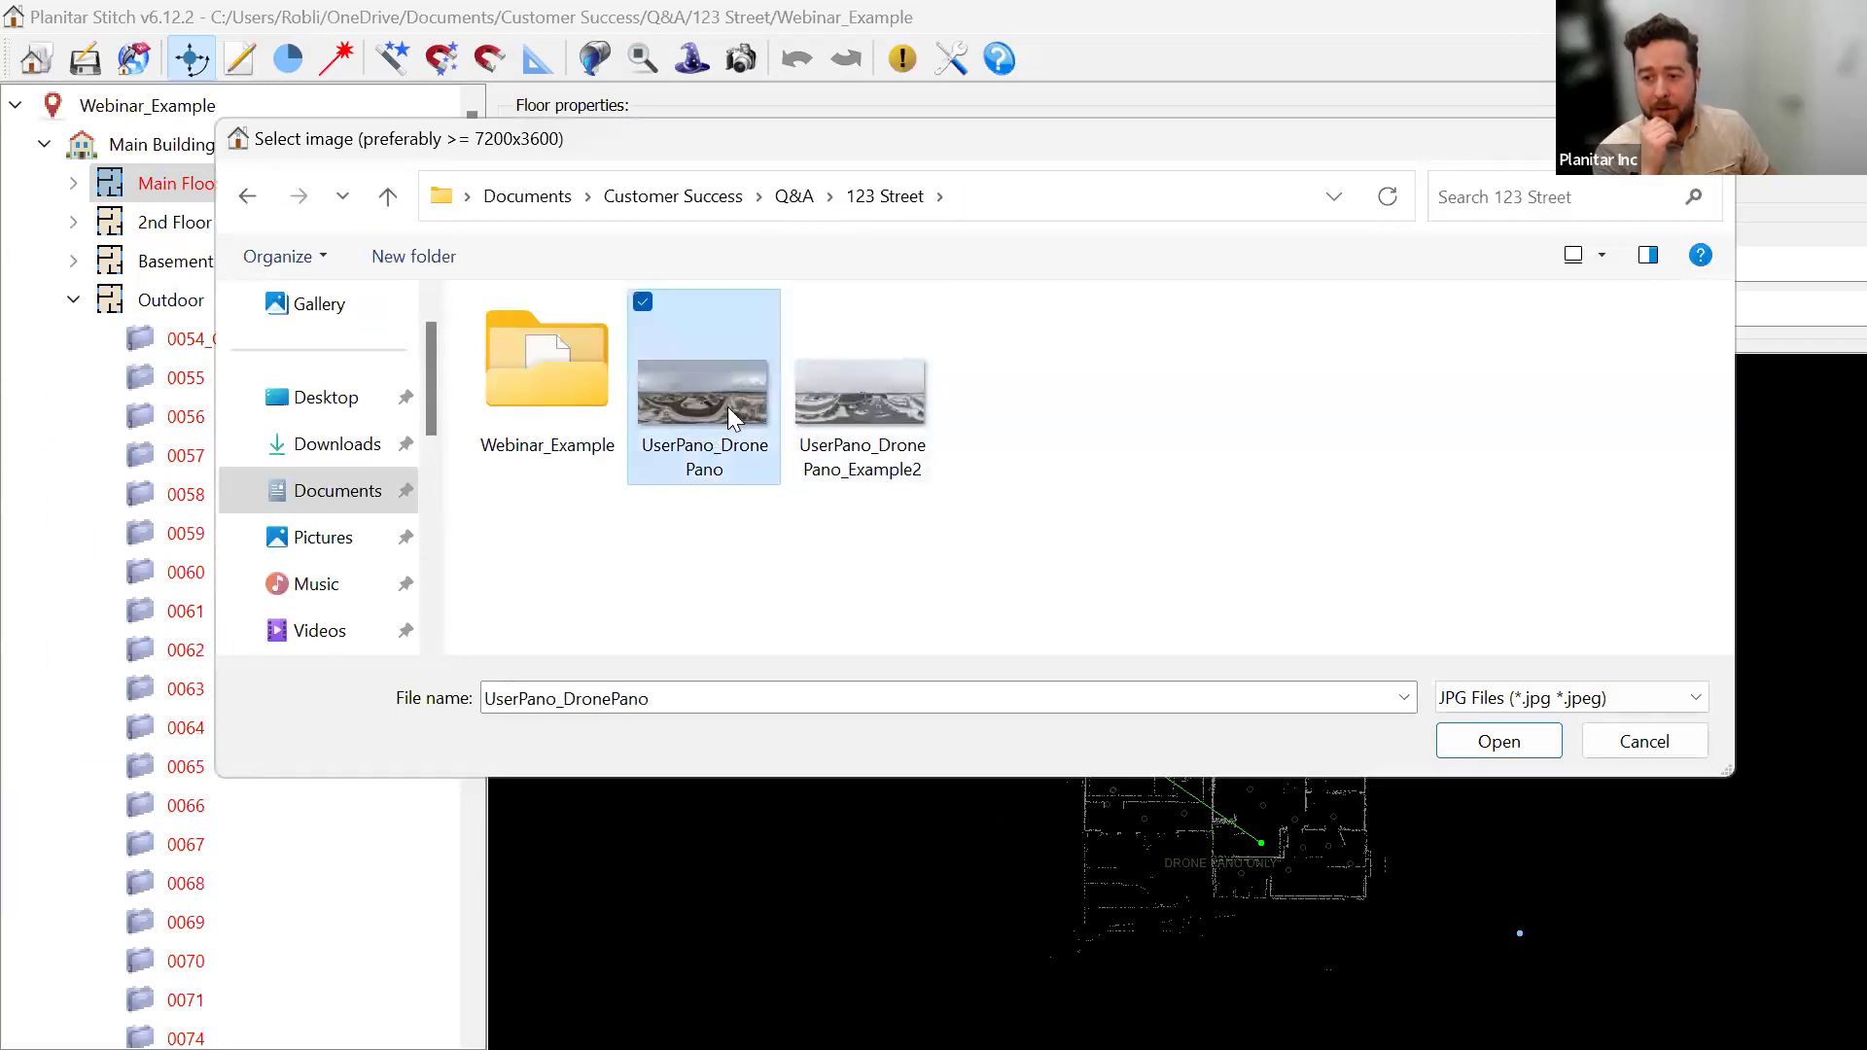
left_click(1485, 743)
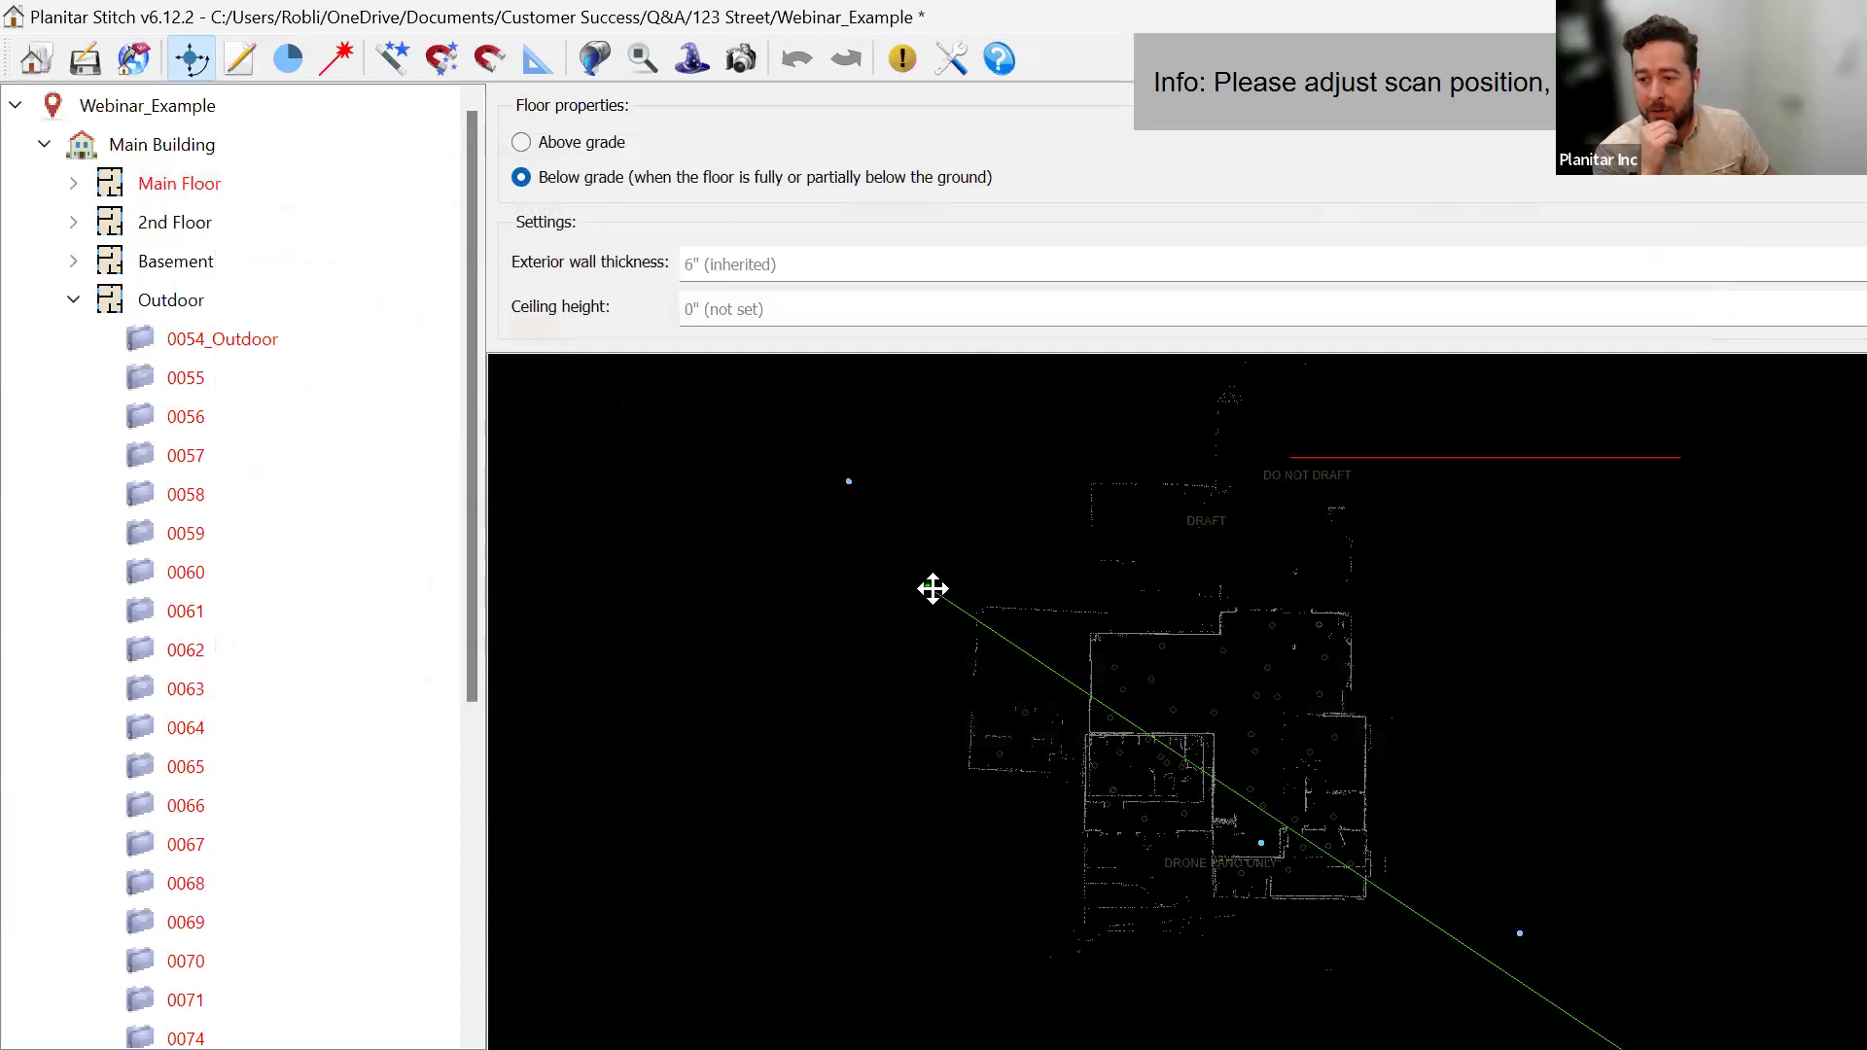
Set the new pano's facing direction on the plan, and undo an accidental move of a nearby scan.
scroll(933, 588, "up", 5)
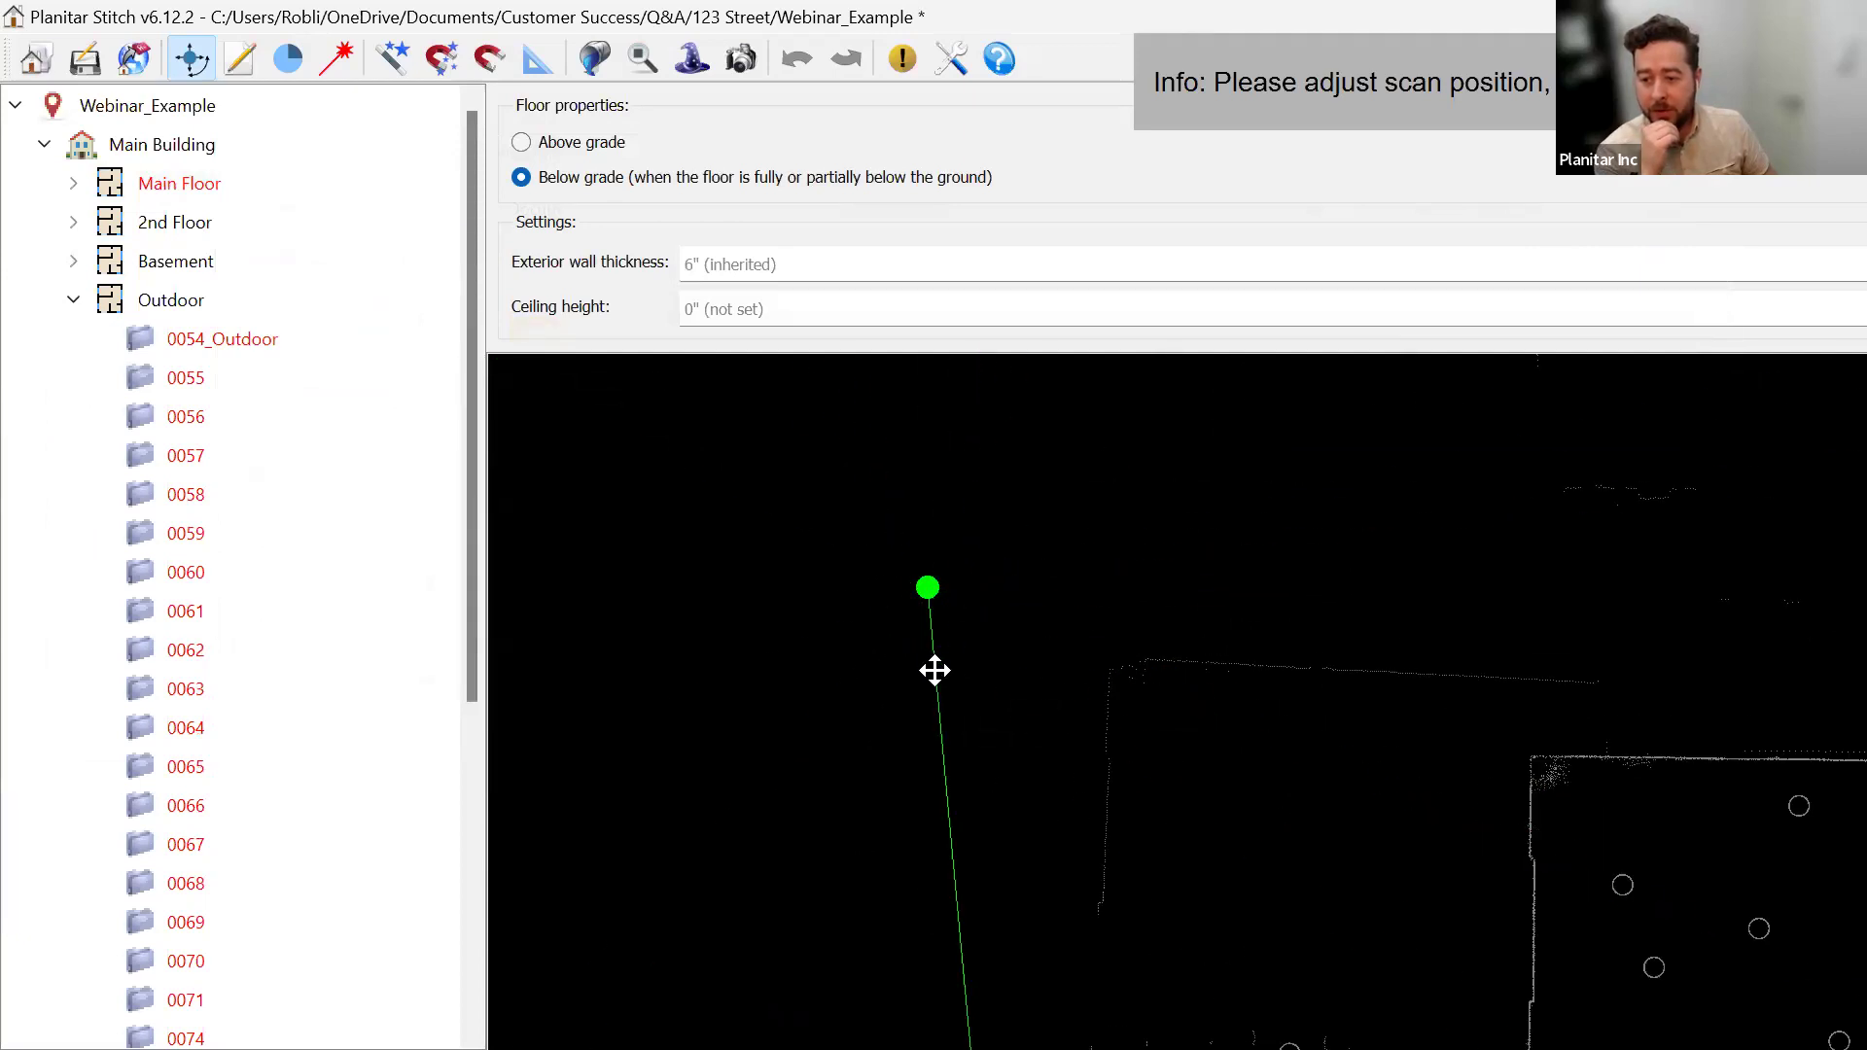
scroll(982, 645, "down", 3)
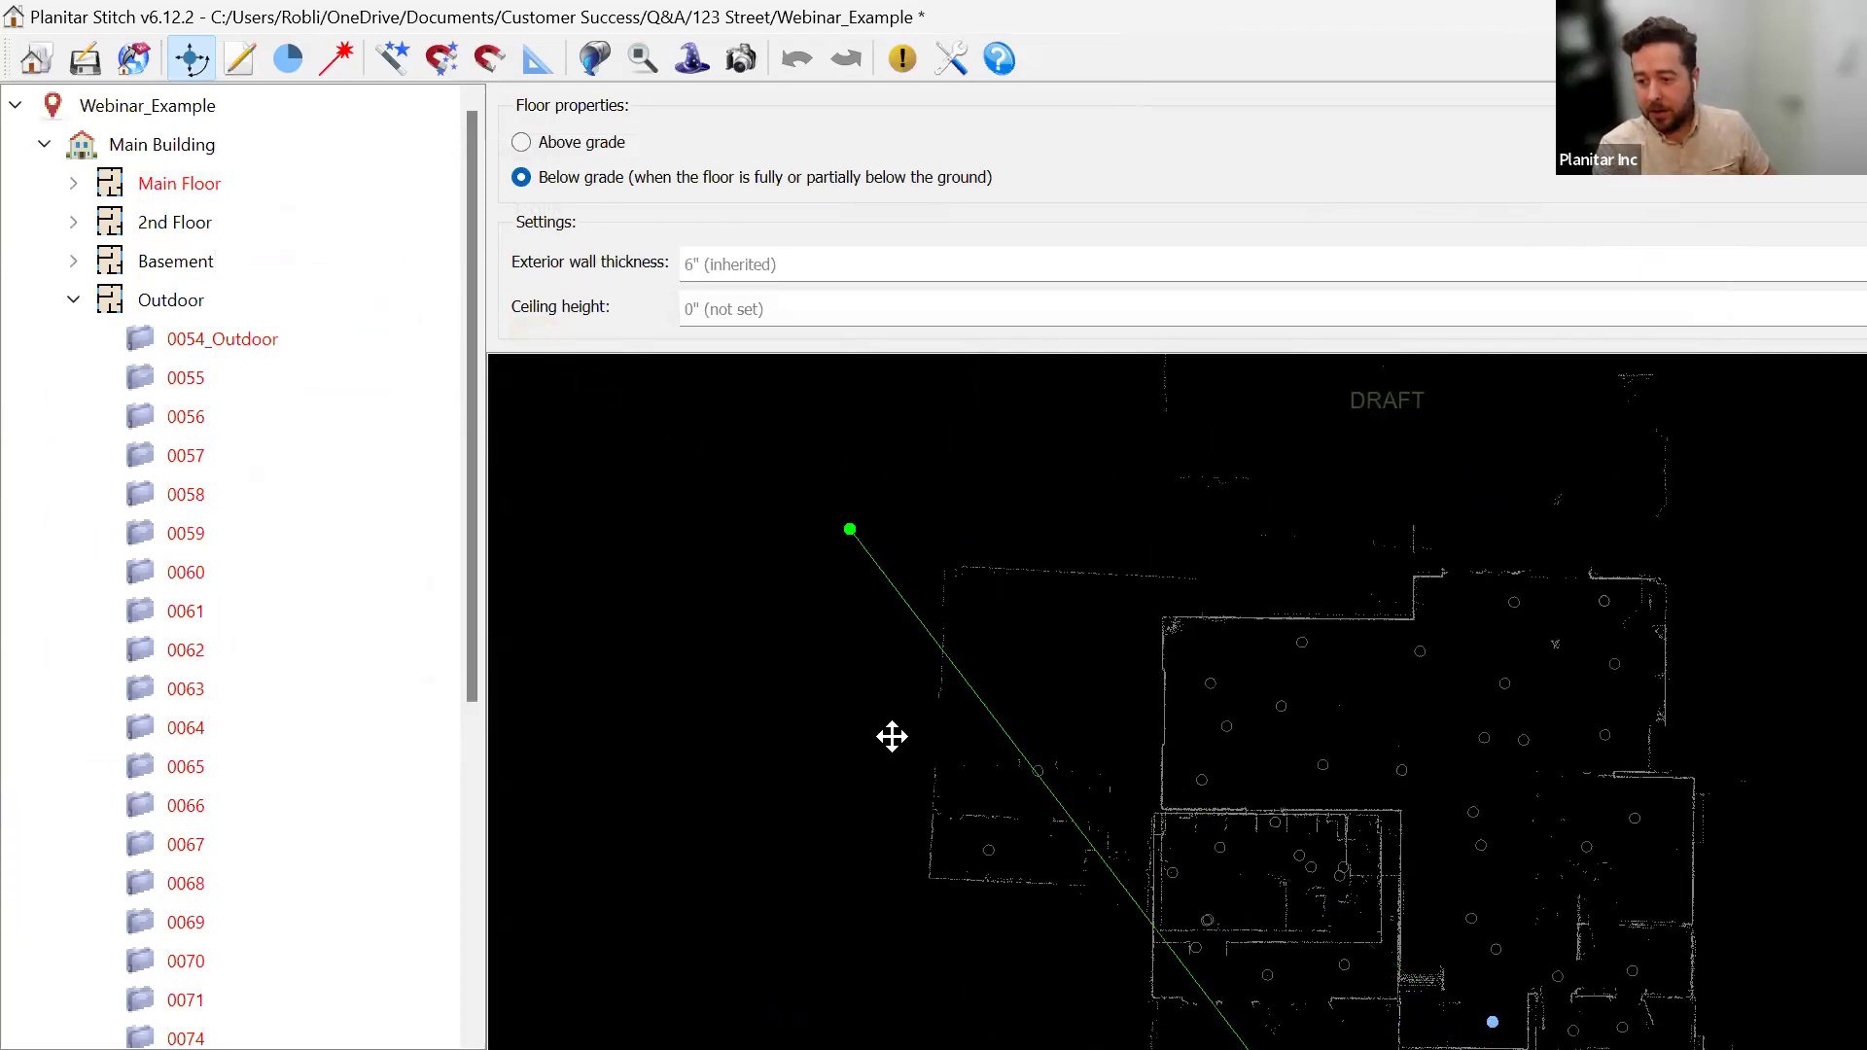
left_click(1039, 765)
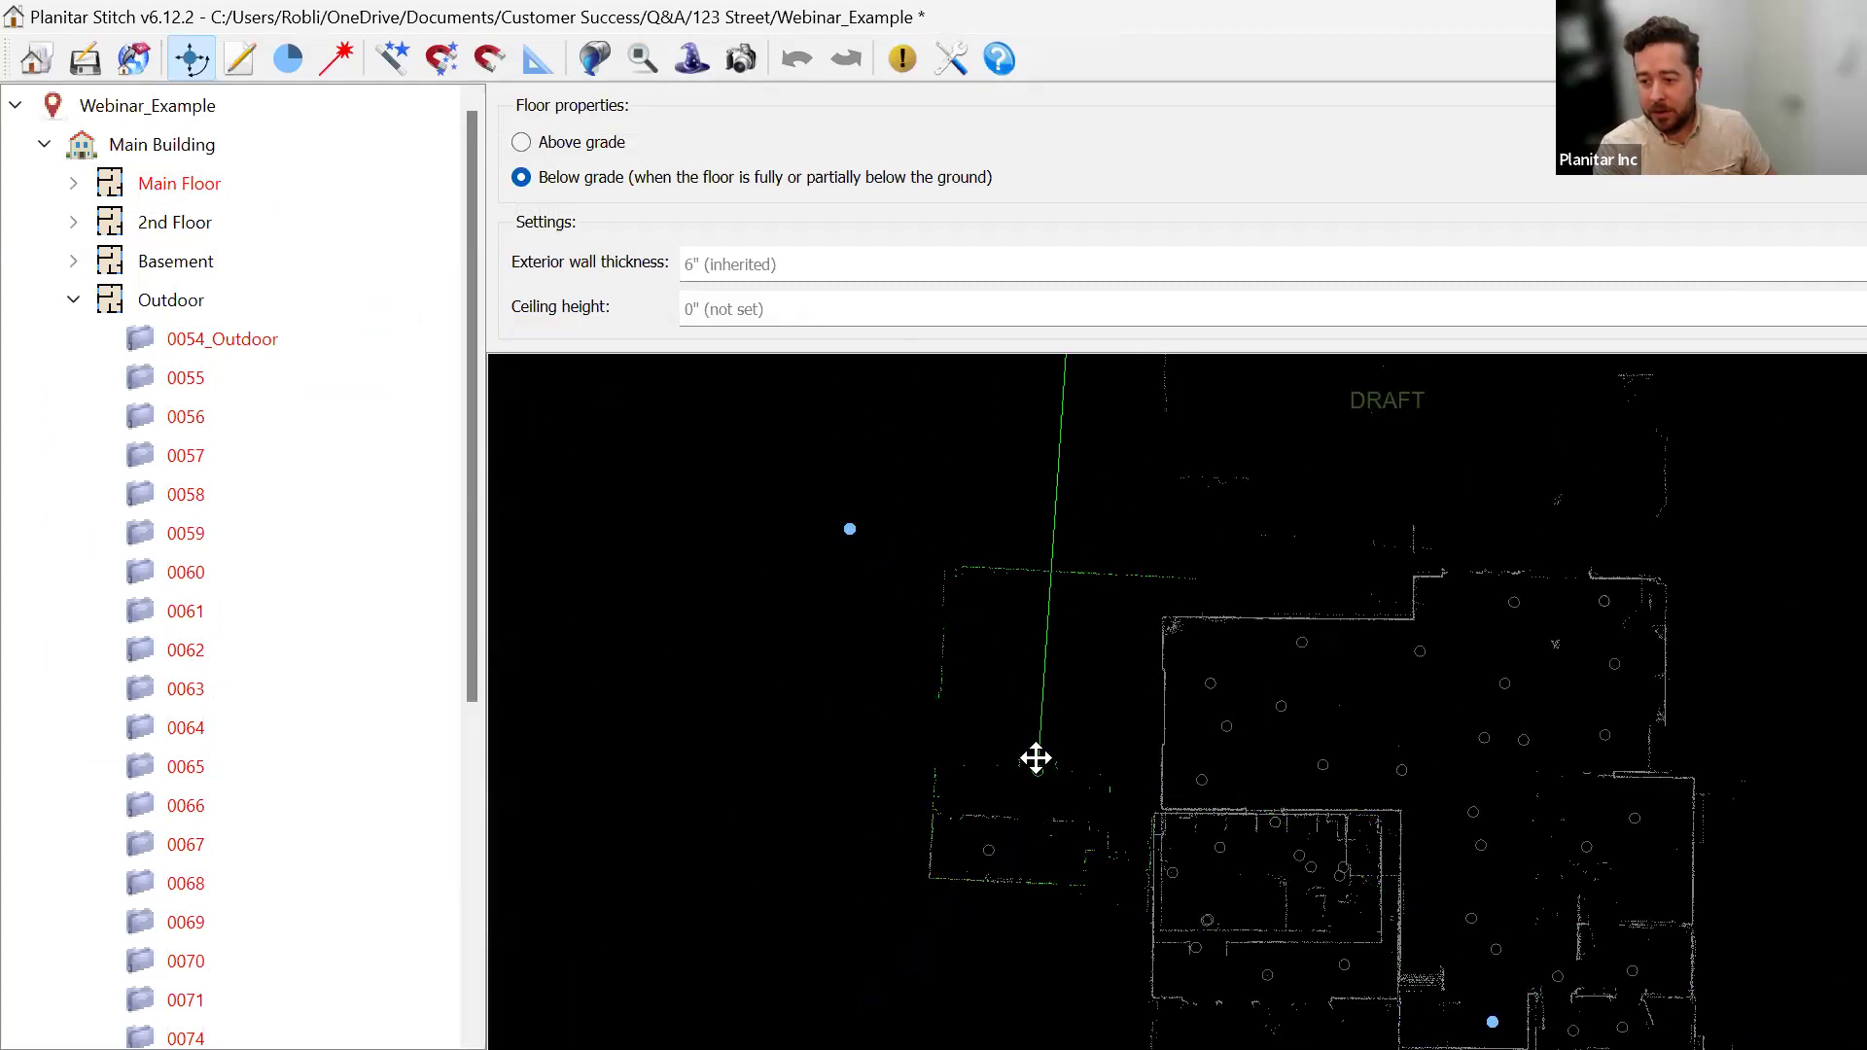
scroll(1030, 755, "up", 3)
left_click_drag(944, 726, 1005, 808)
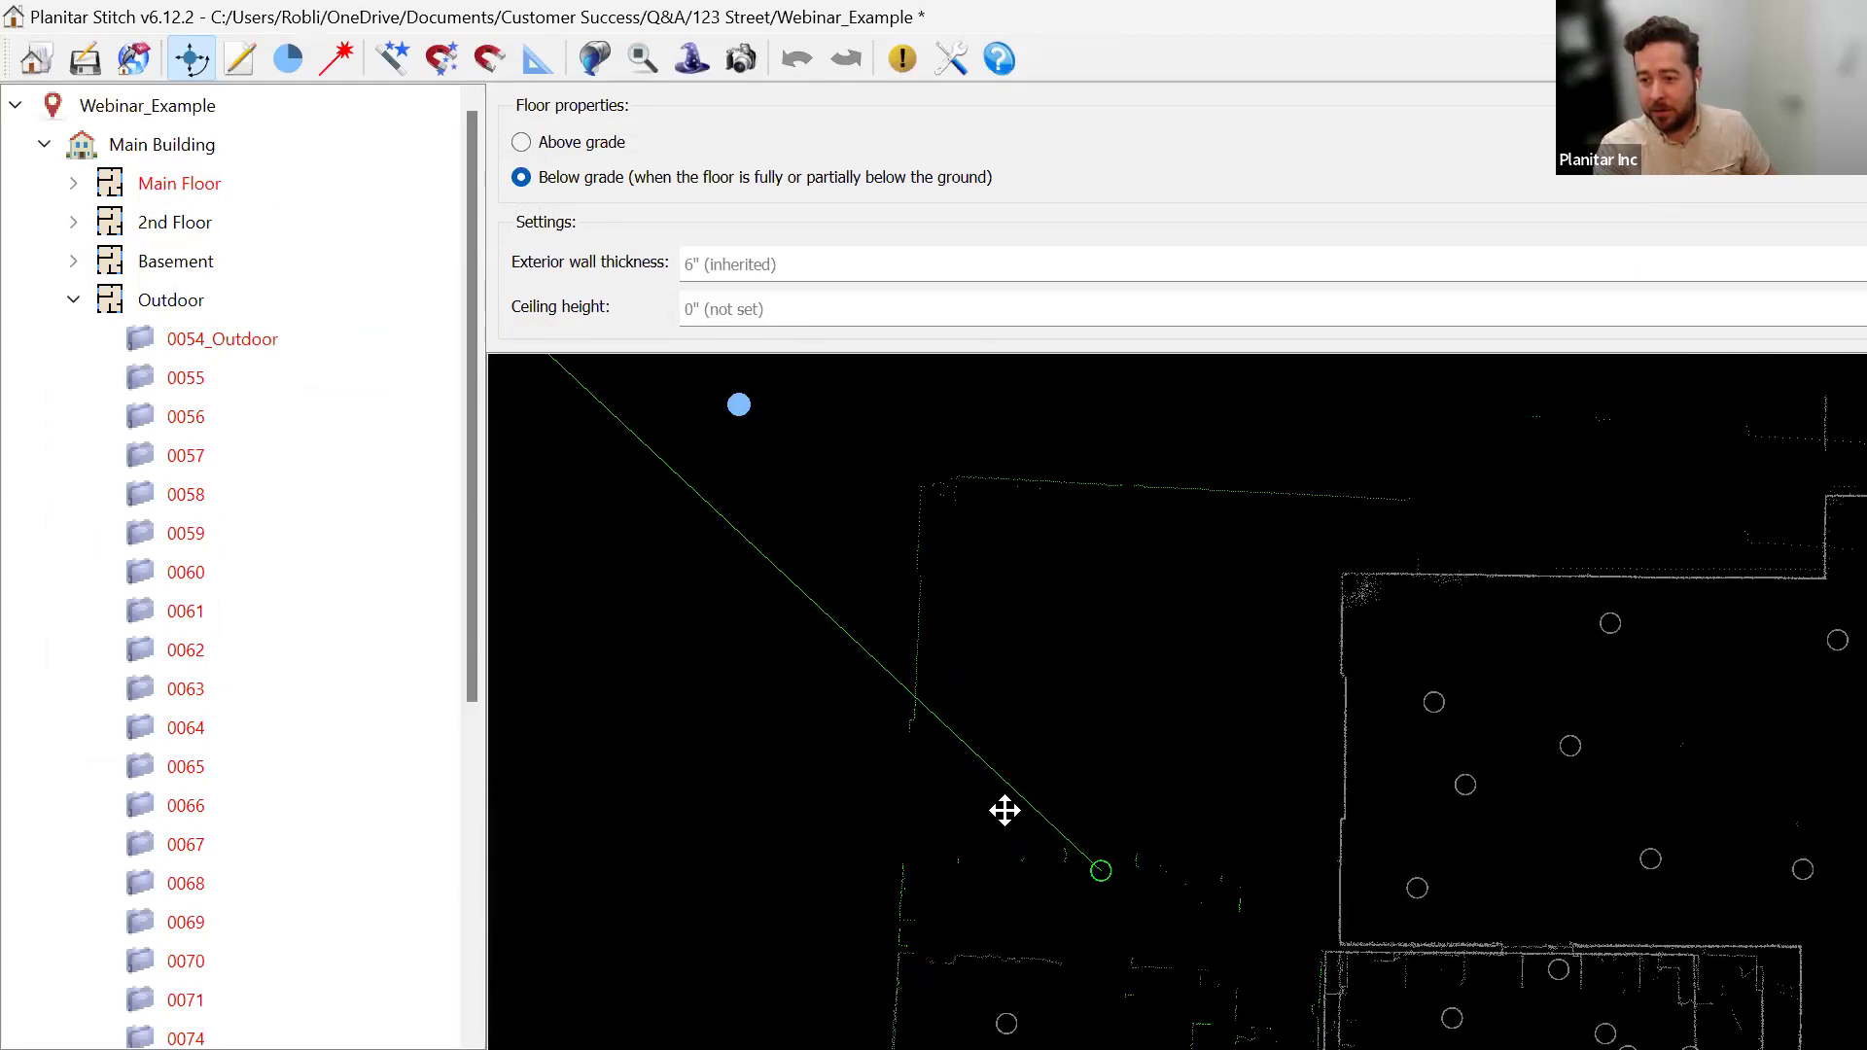
left_click_drag(1071, 605, 1029, 579)
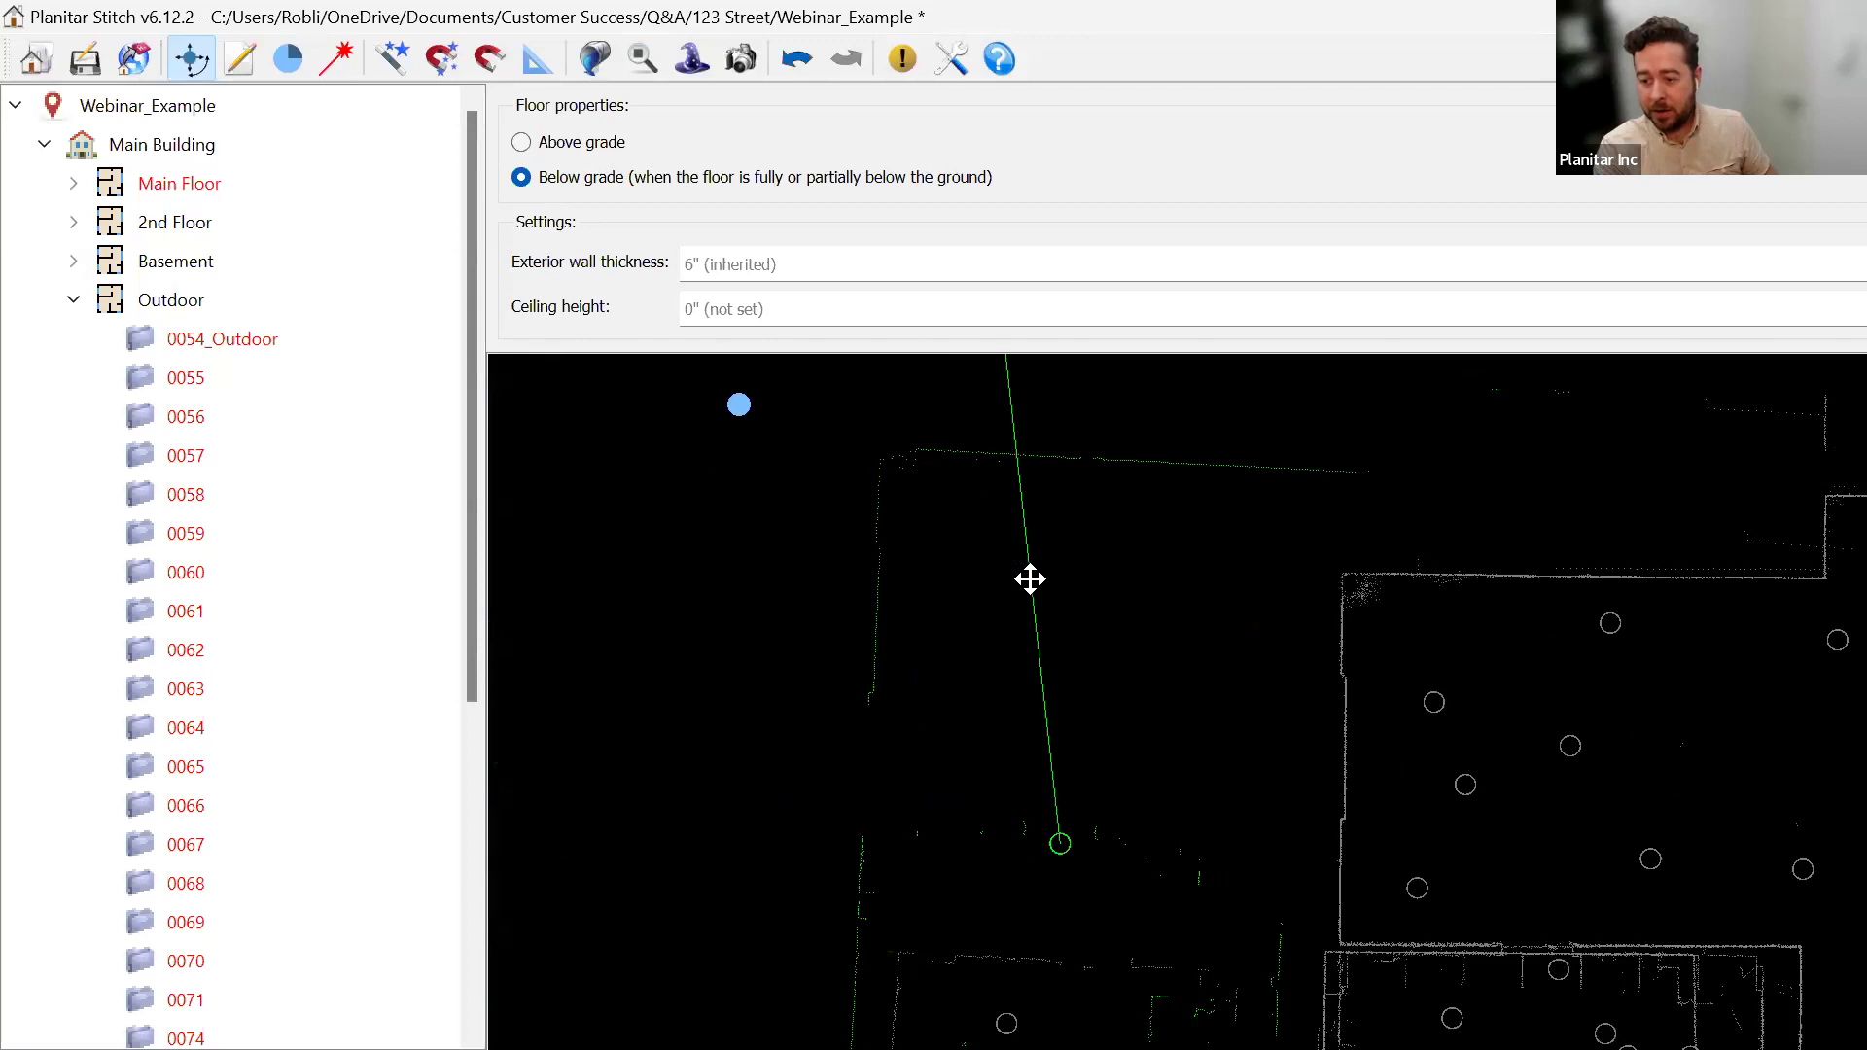
key("ctrl+z")
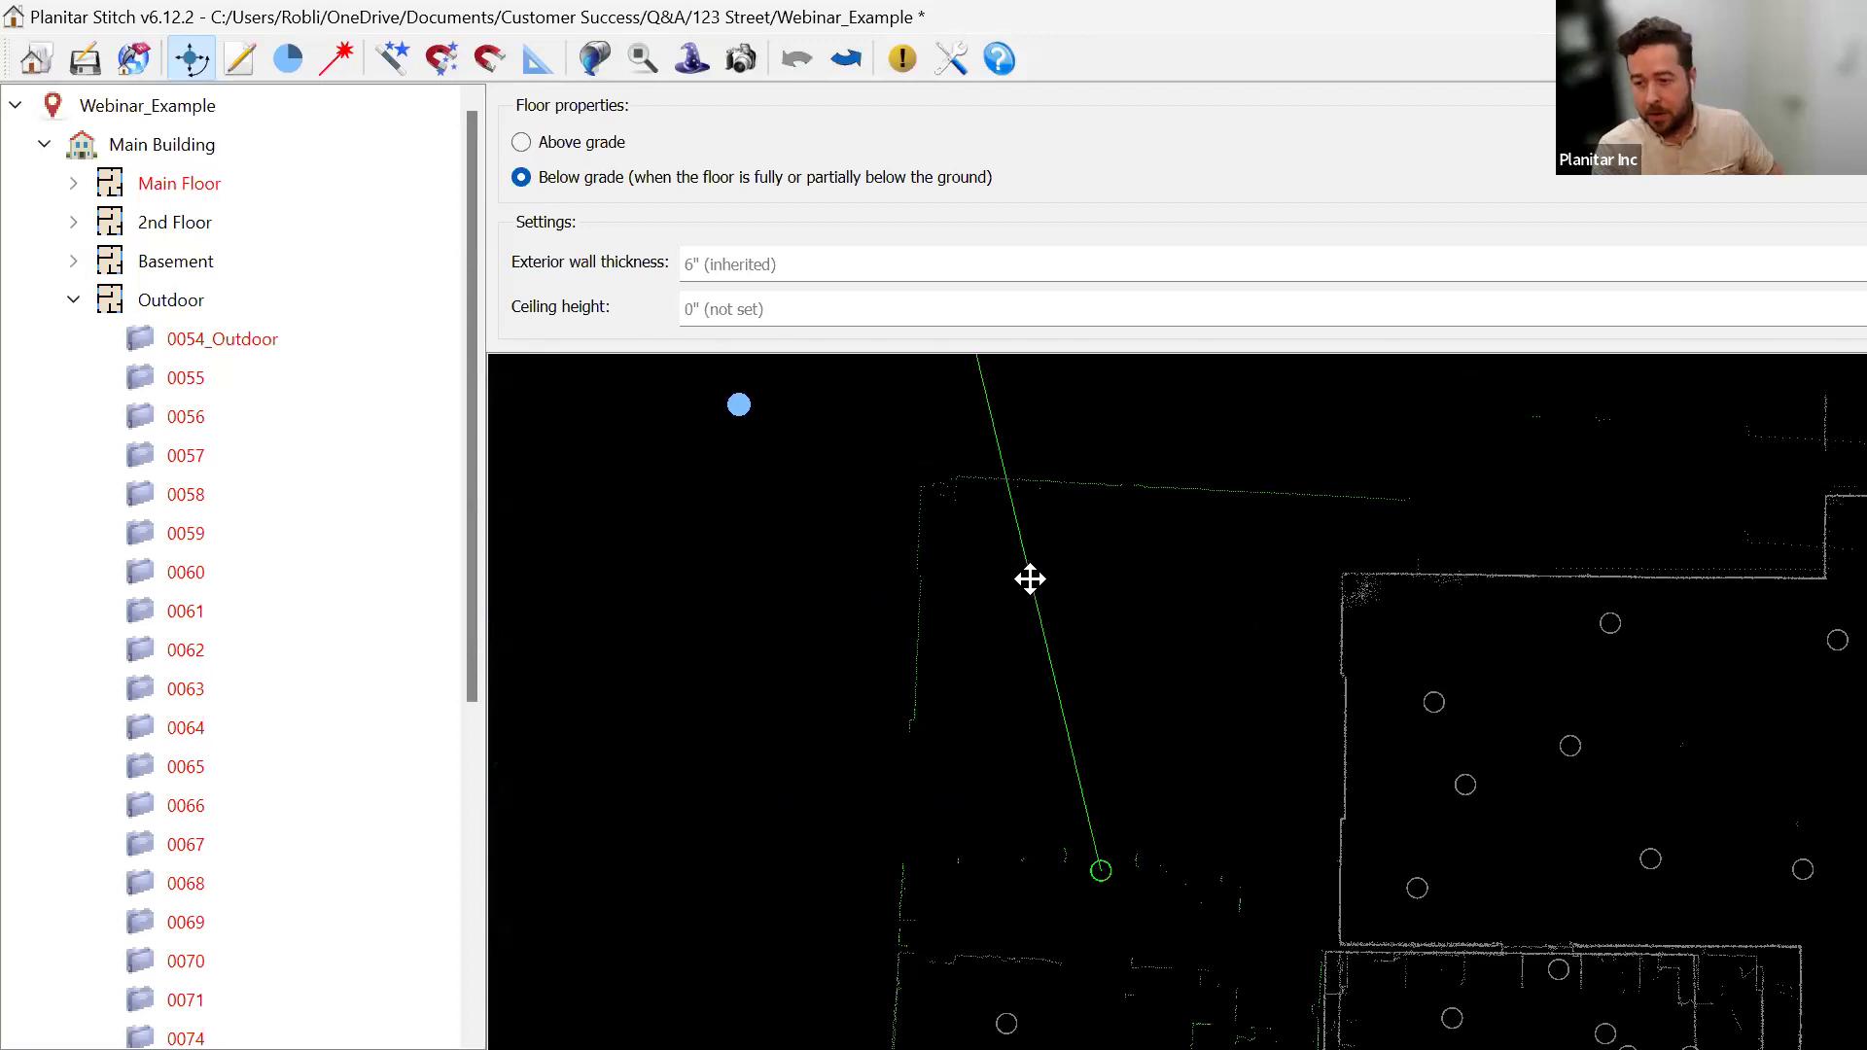
left_click(735, 403)
left_click_drag(741, 483, 850, 700)
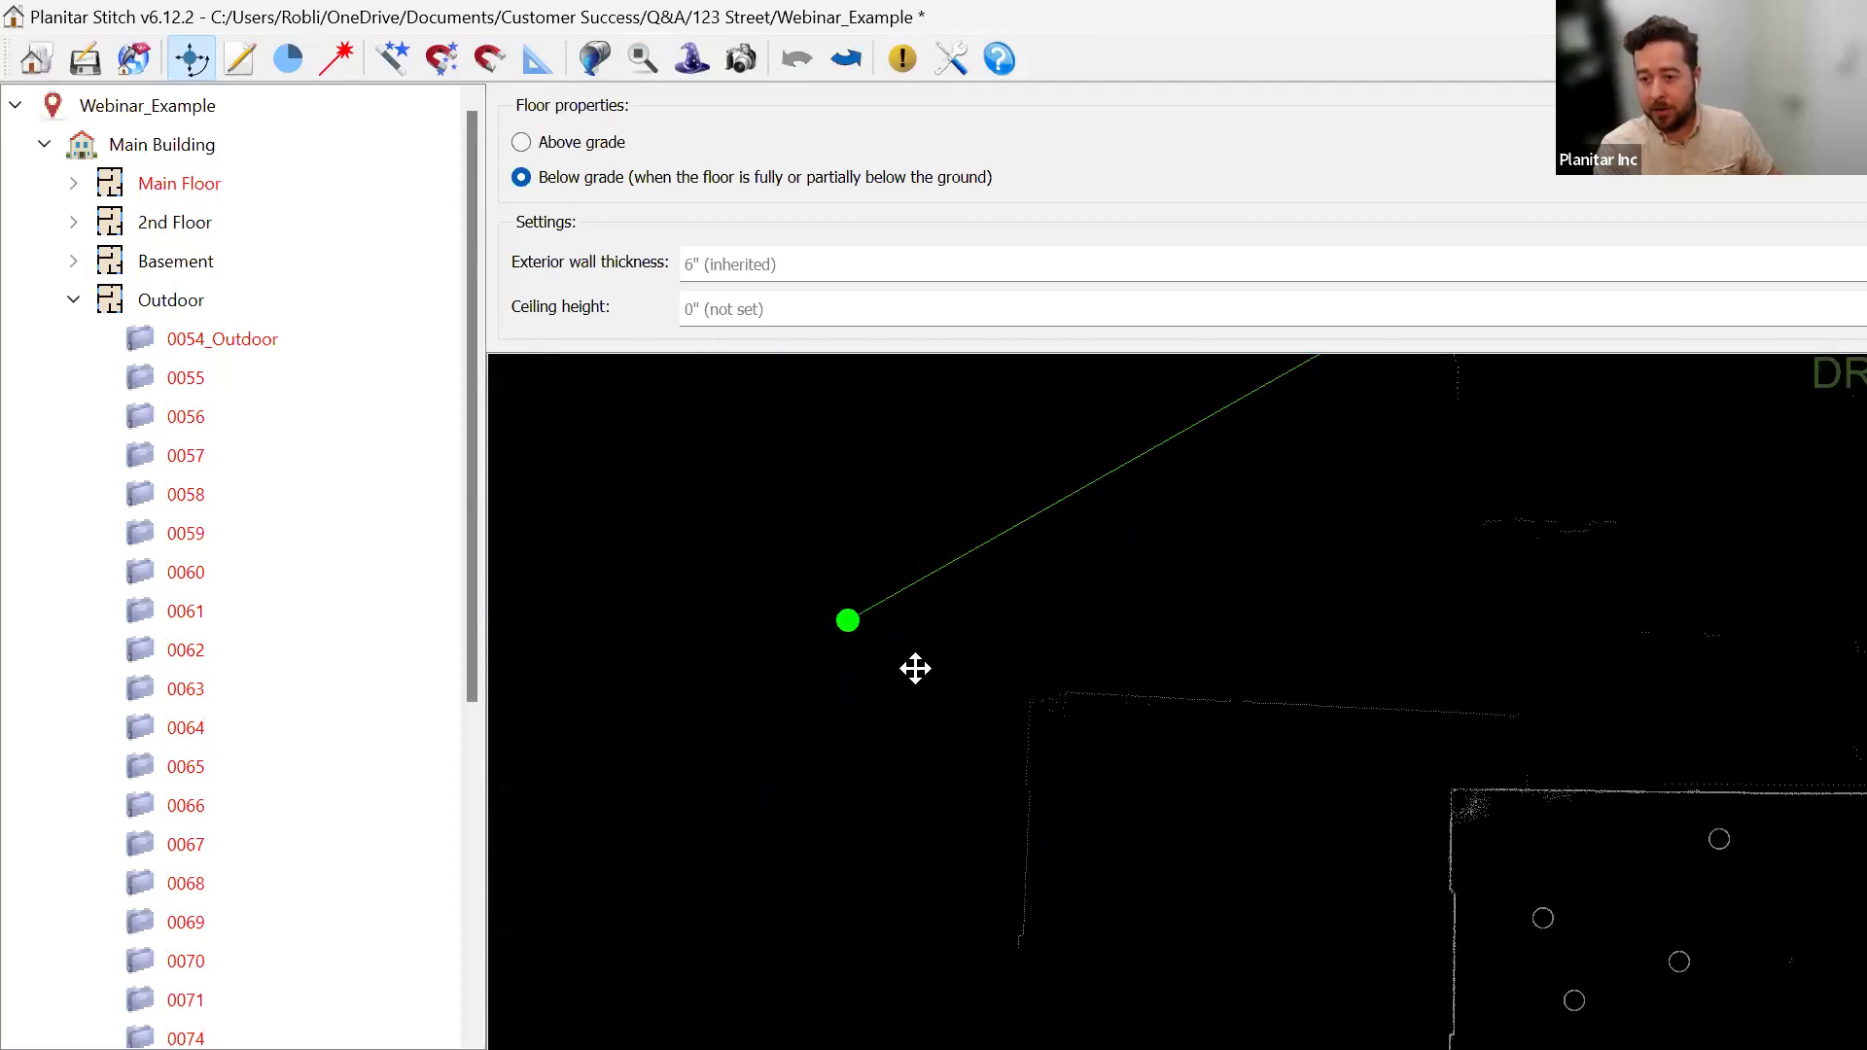
Expand Main Floor, select the last drone user pano, and rotate its viewing direction into place.
left_click(74, 186)
scroll(246, 350, "down", 12)
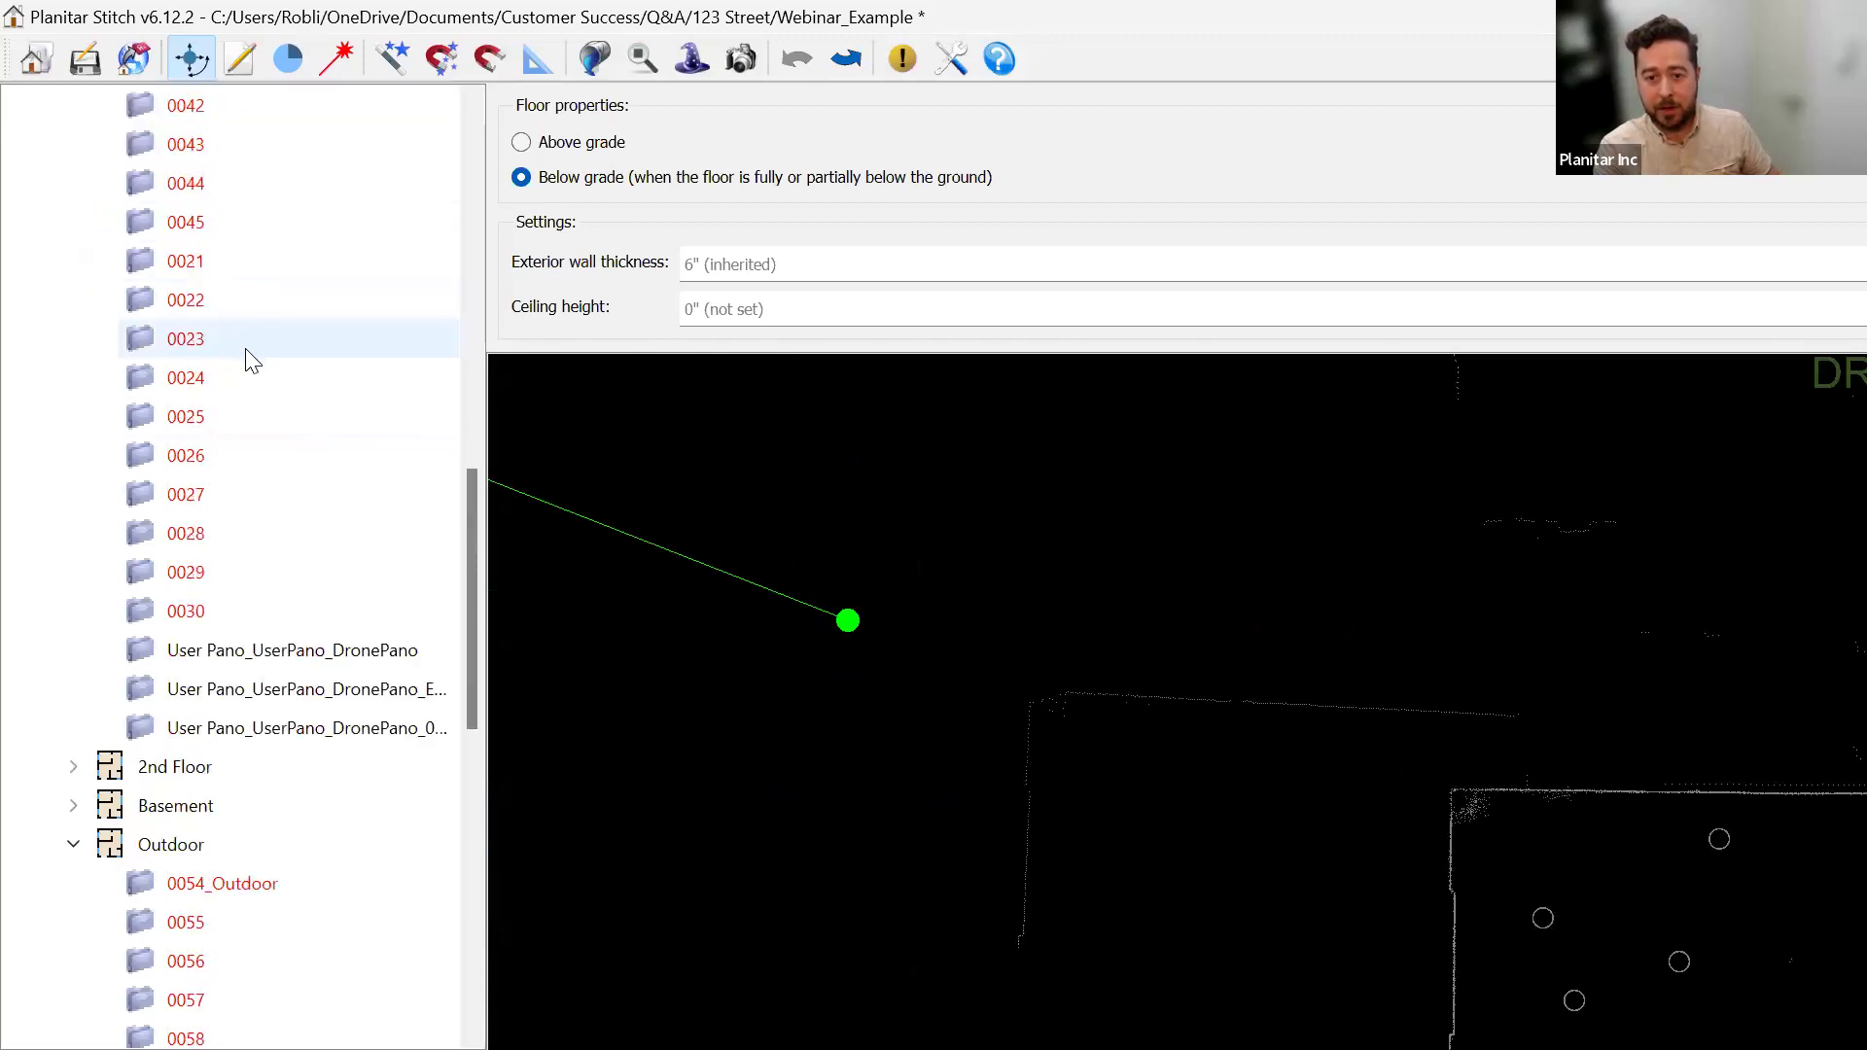
left_click(258, 728)
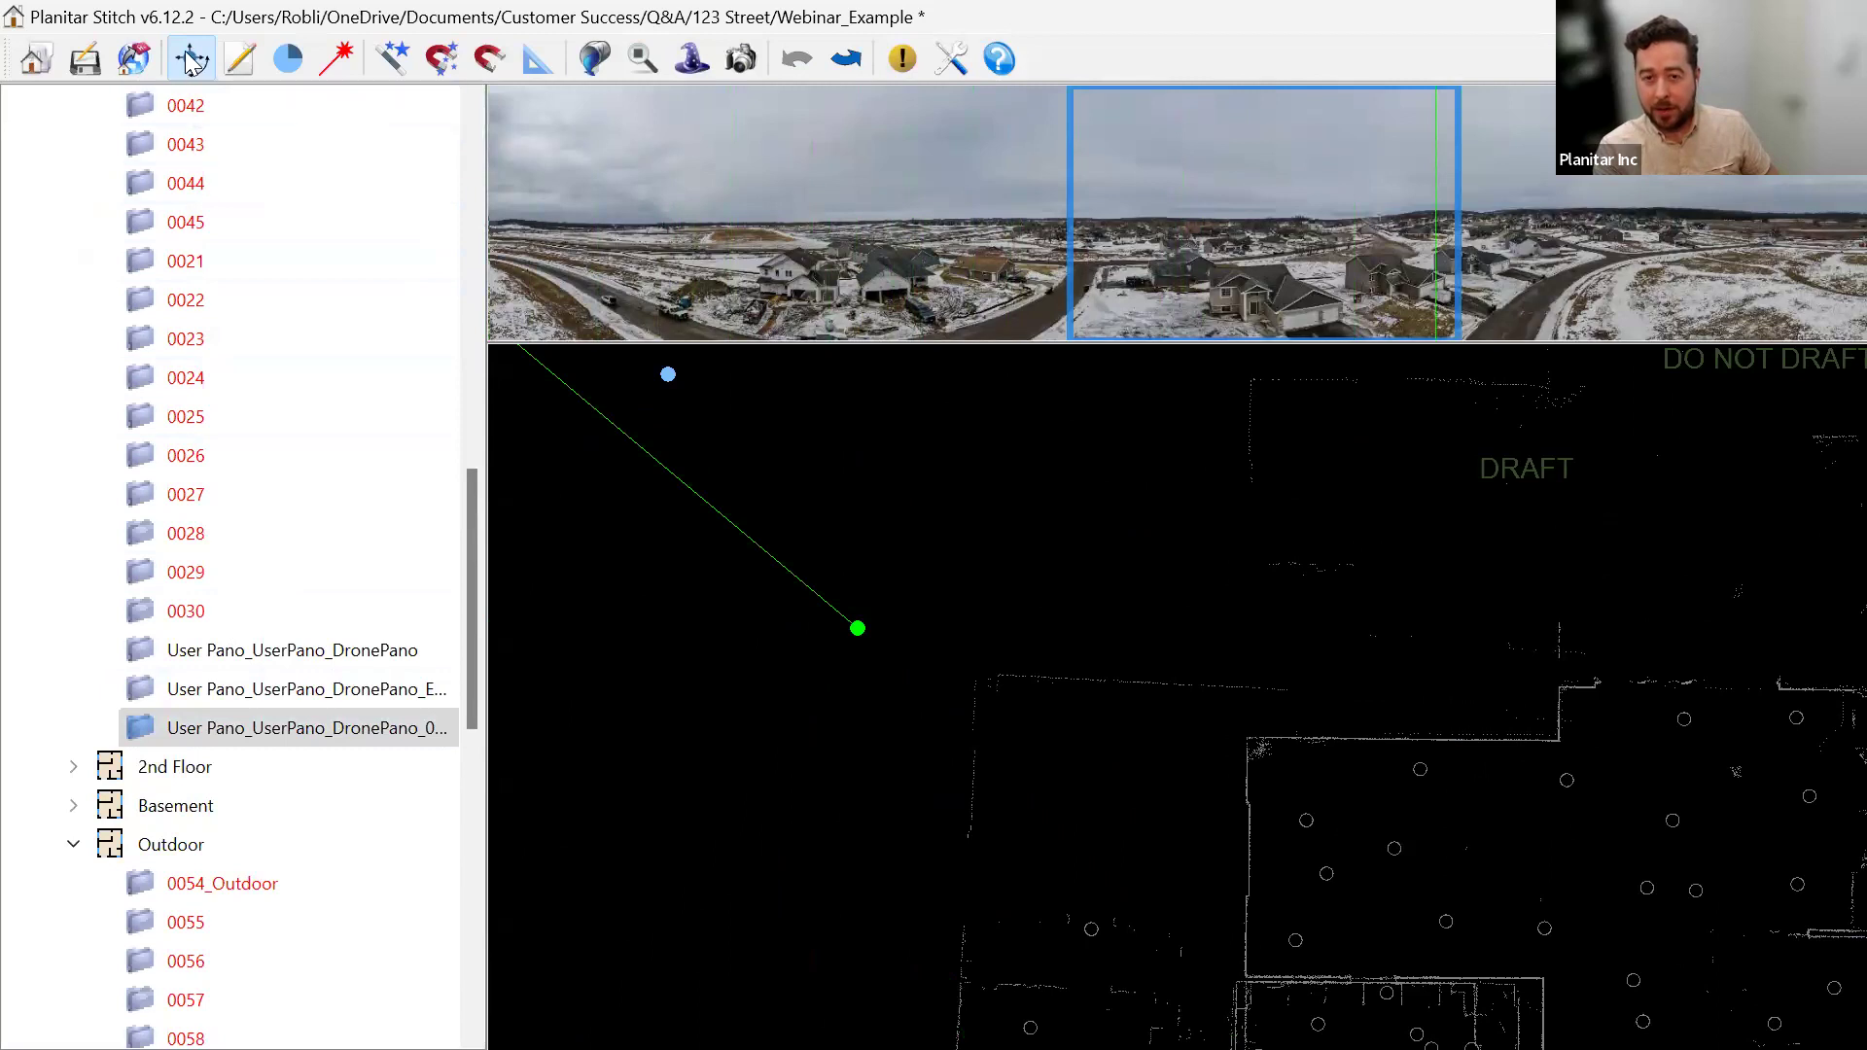
mouse_move(833, 617)
left_mouse_down()
mouse_move(904, 716)
mouse_move(876, 674)
mouse_move(966, 554)
mouse_move(937, 555)
mouse_move(900, 629)
mouse_move(813, 662)
mouse_move(933, 584)
mouse_move(933, 529)
mouse_move(997, 525)
mouse_move(813, 629)
mouse_move(820, 655)
mouse_move(746, 646)
mouse_move(684, 575)
mouse_move(744, 548)
mouse_move(700, 546)
left_mouse_up()
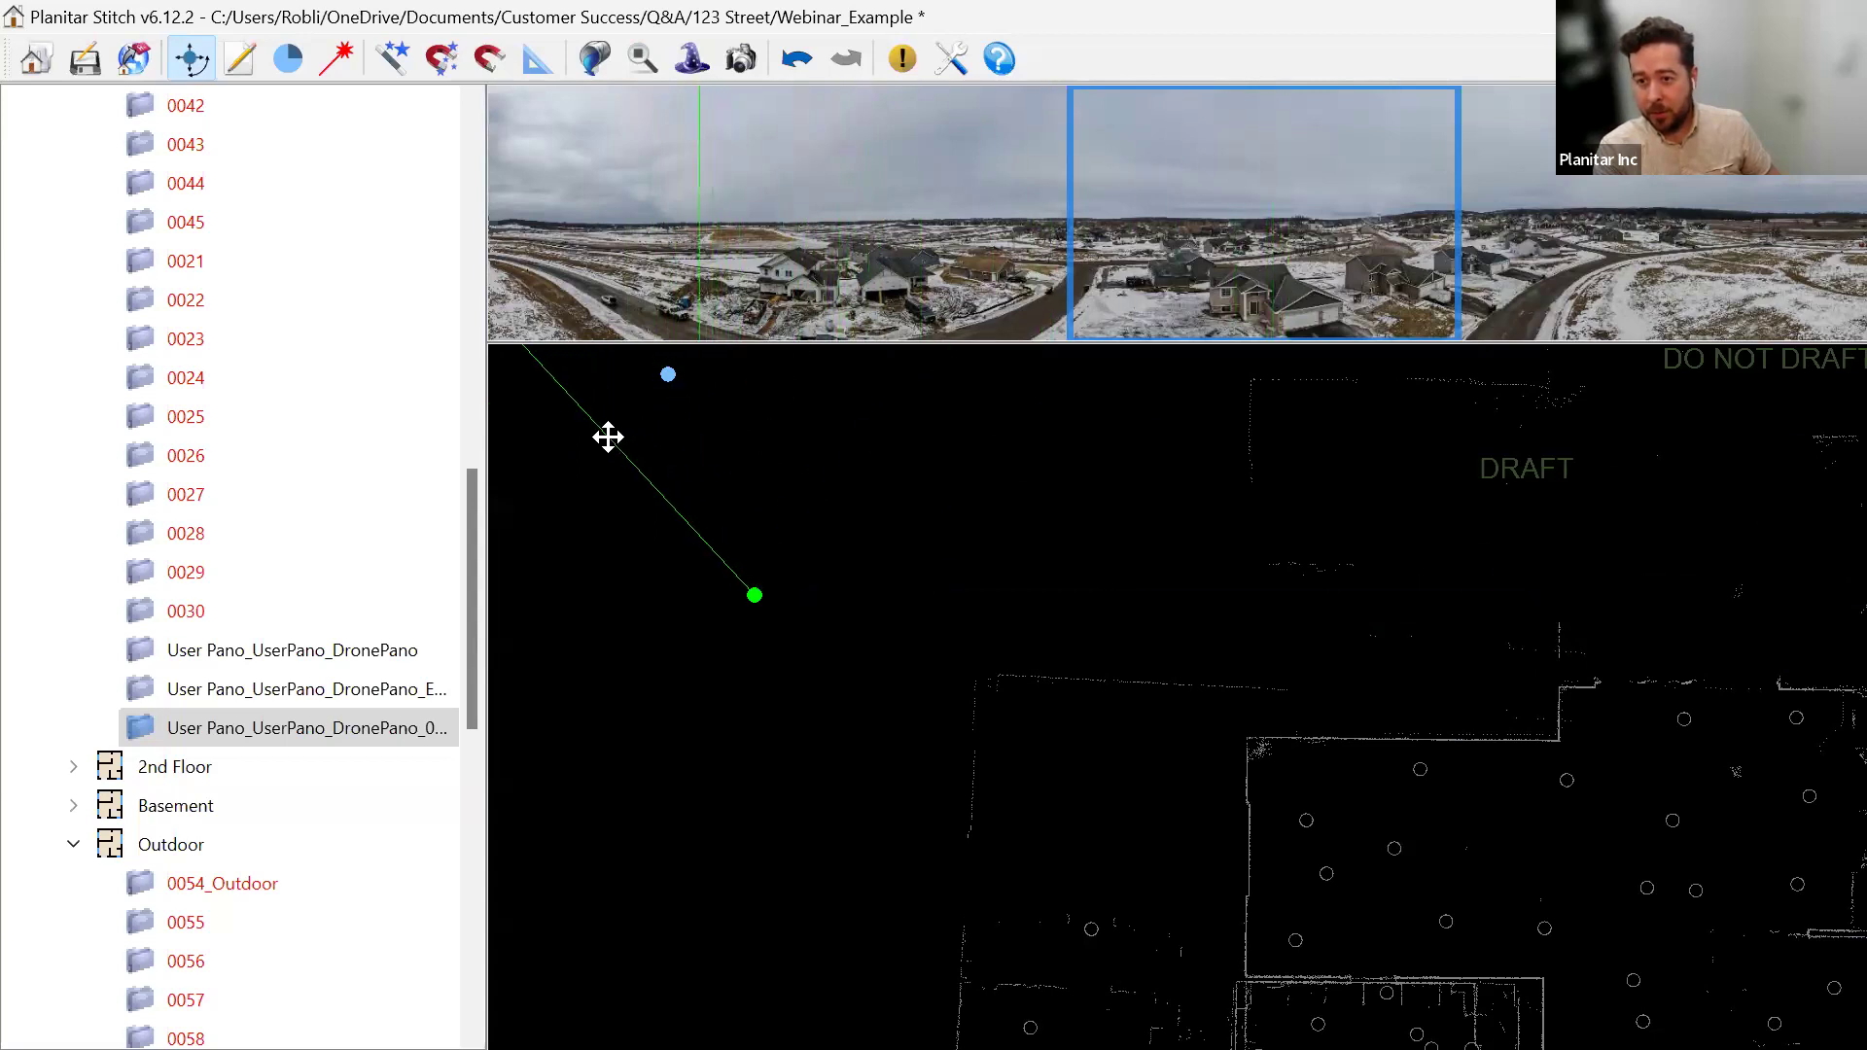
left_click(853, 737)
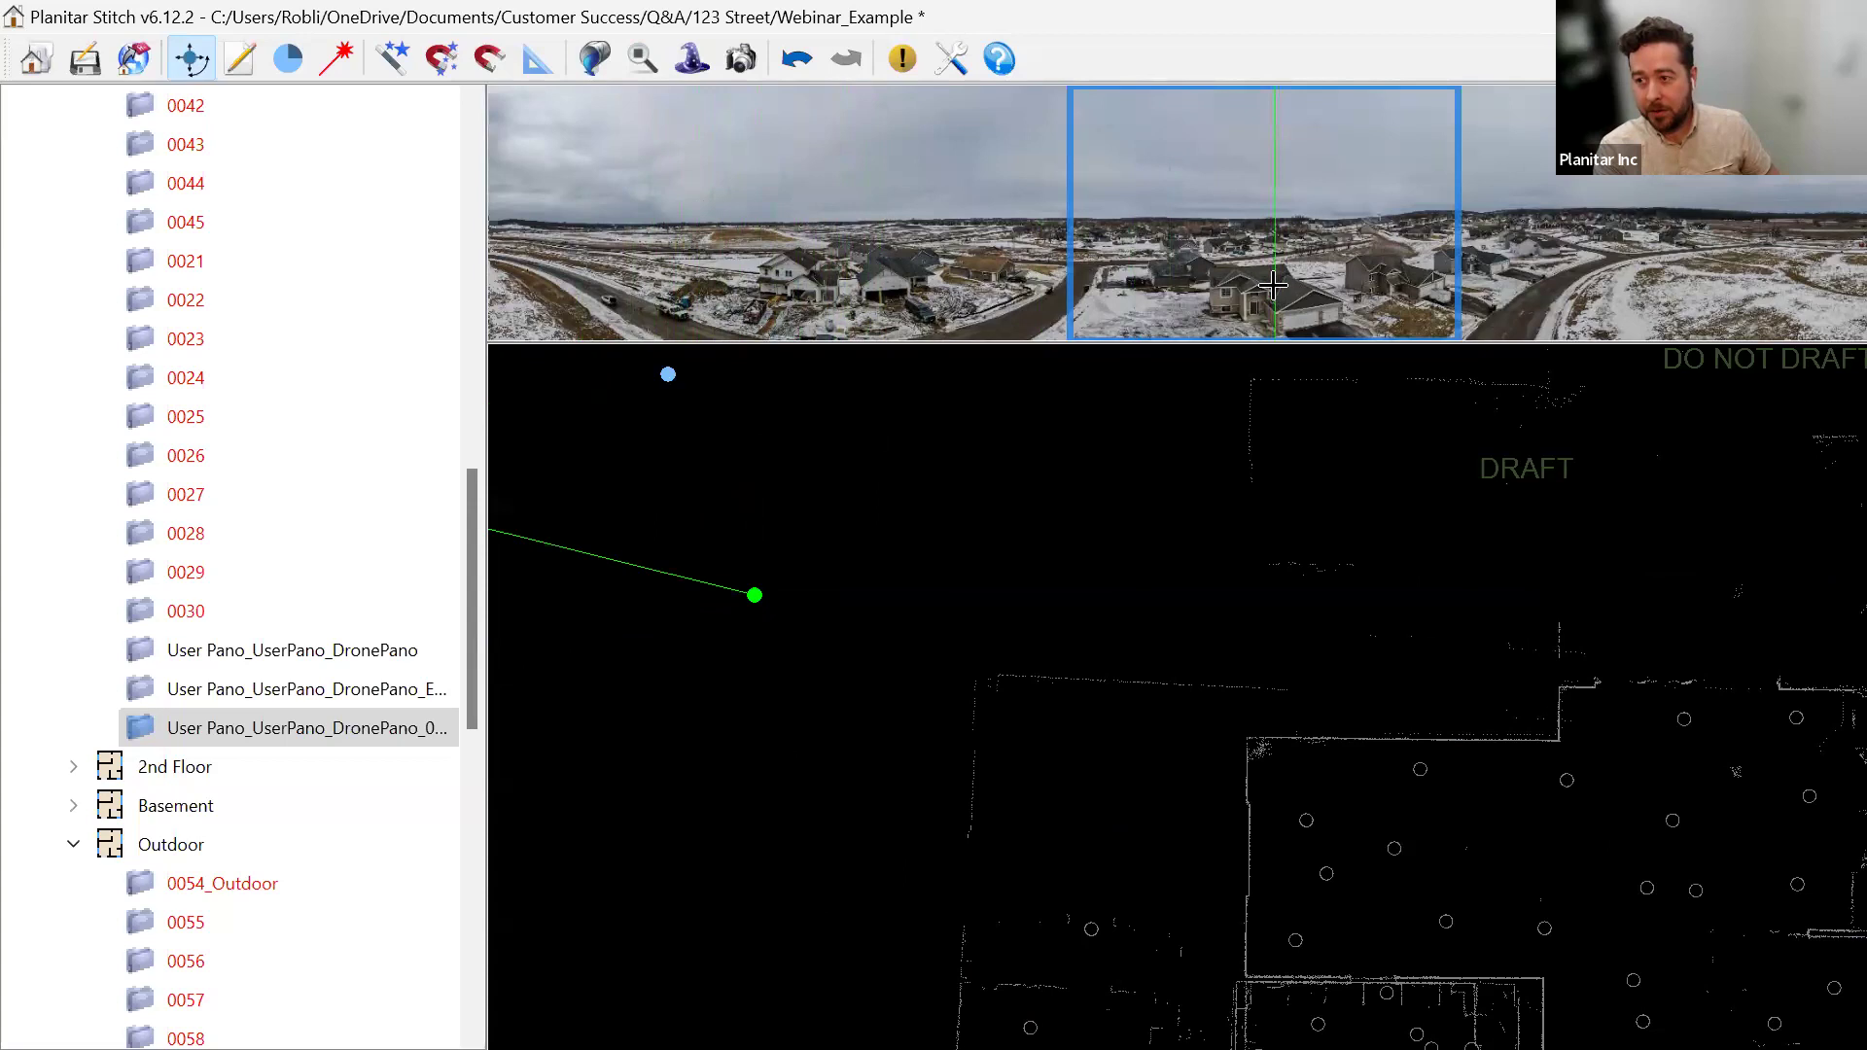
Fine-tune the drone pano's heading clockwise across the floor plan.
scroll(856, 739, "down", 3)
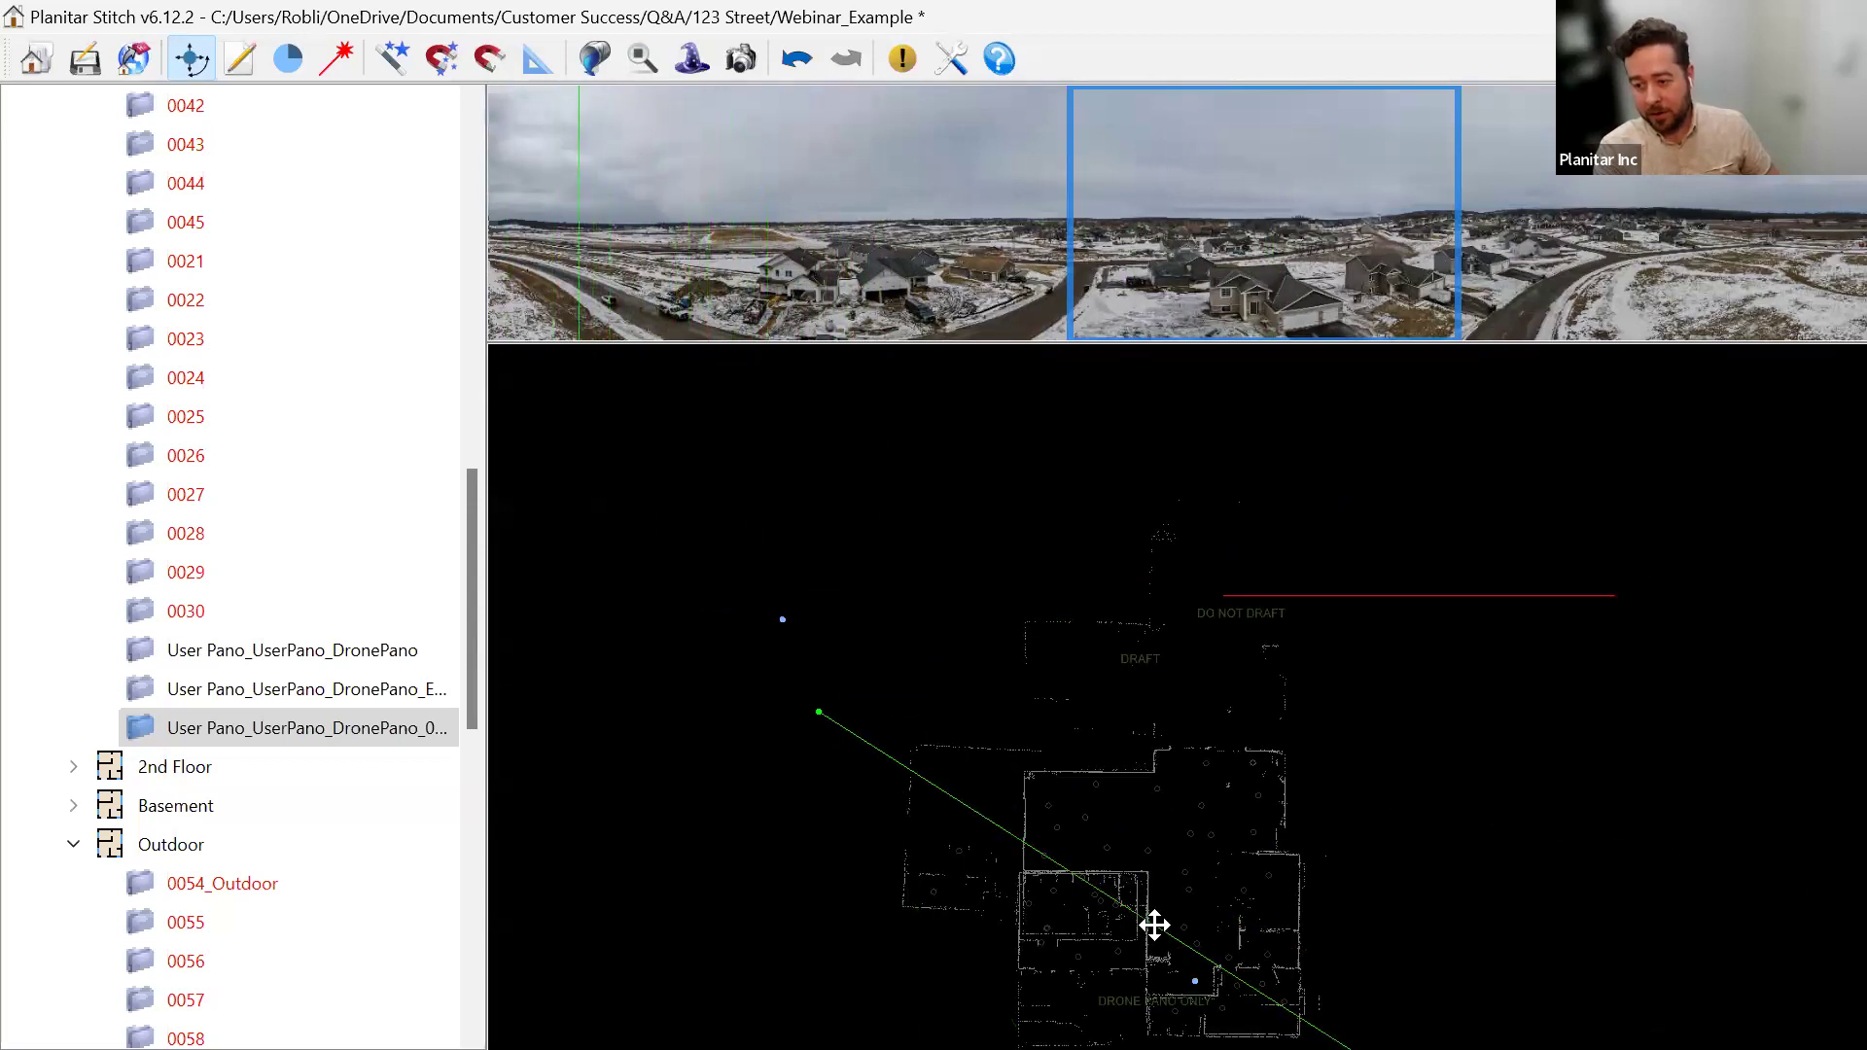
left_click_drag(803, 826, 693, 620)
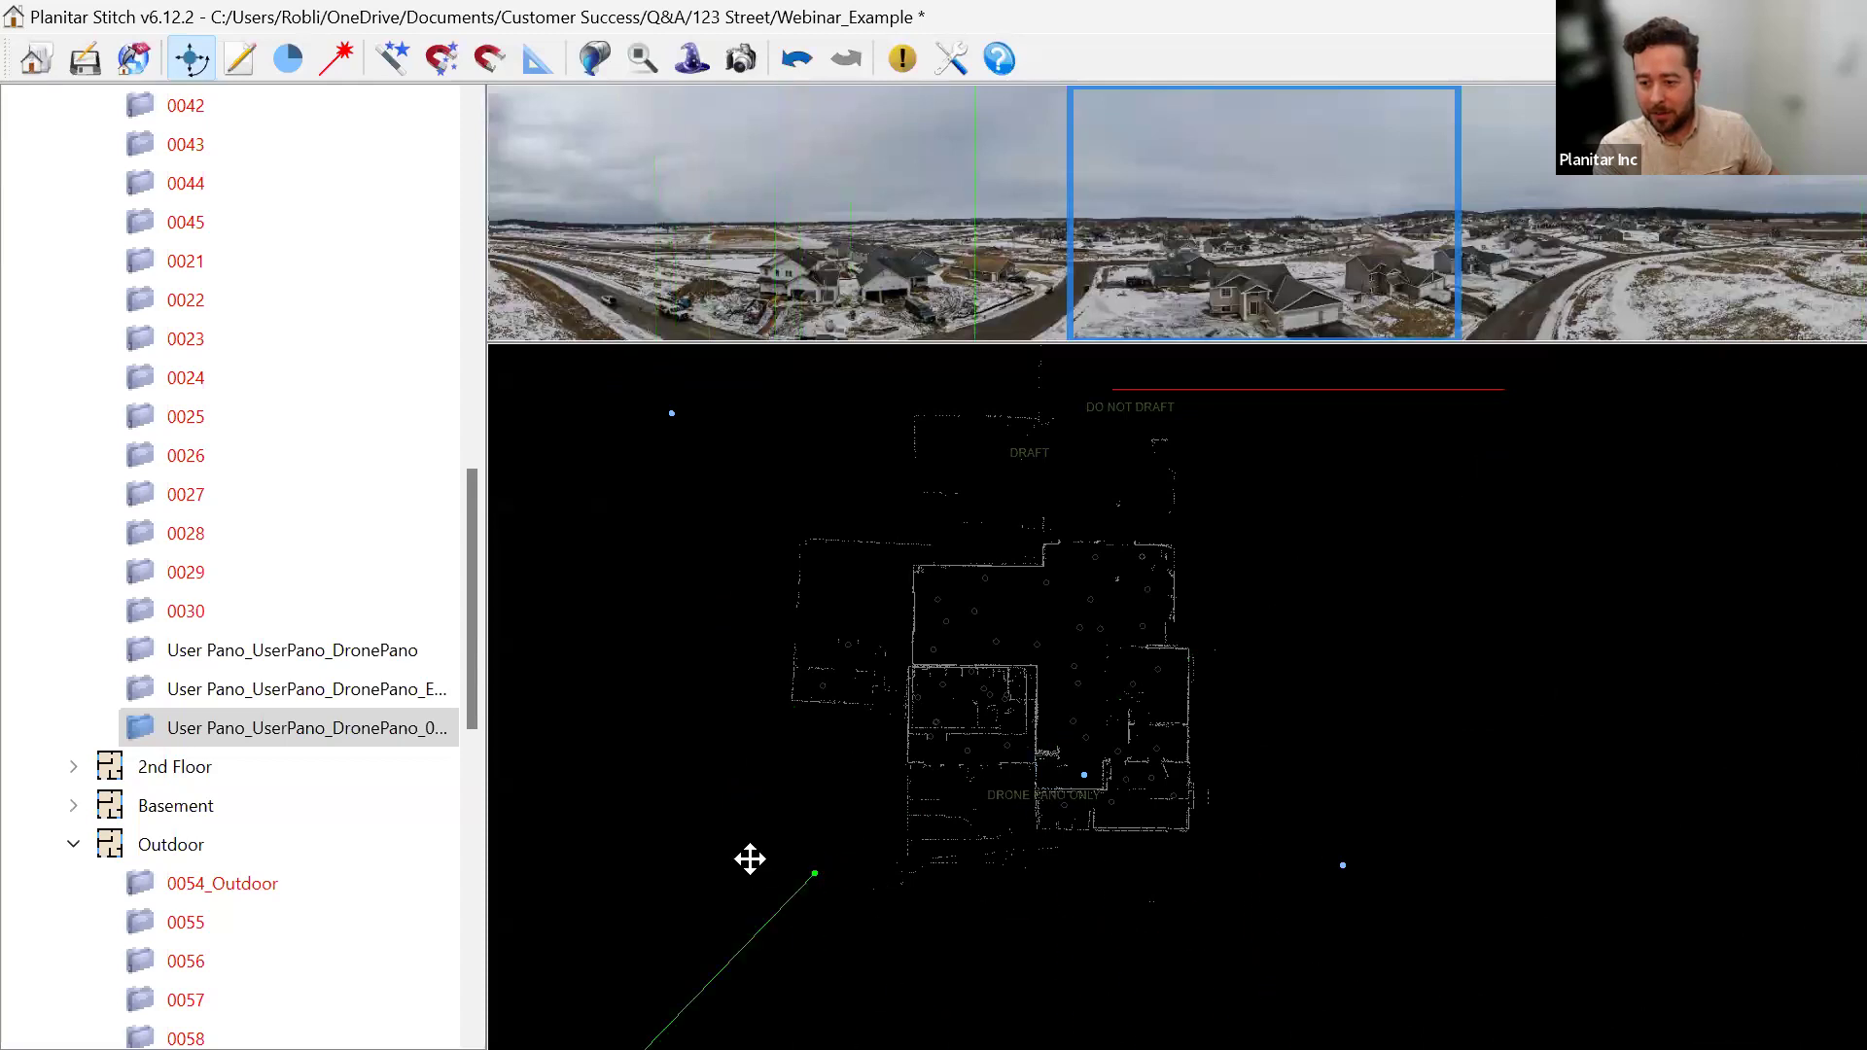
scroll(833, 784, "up", 5)
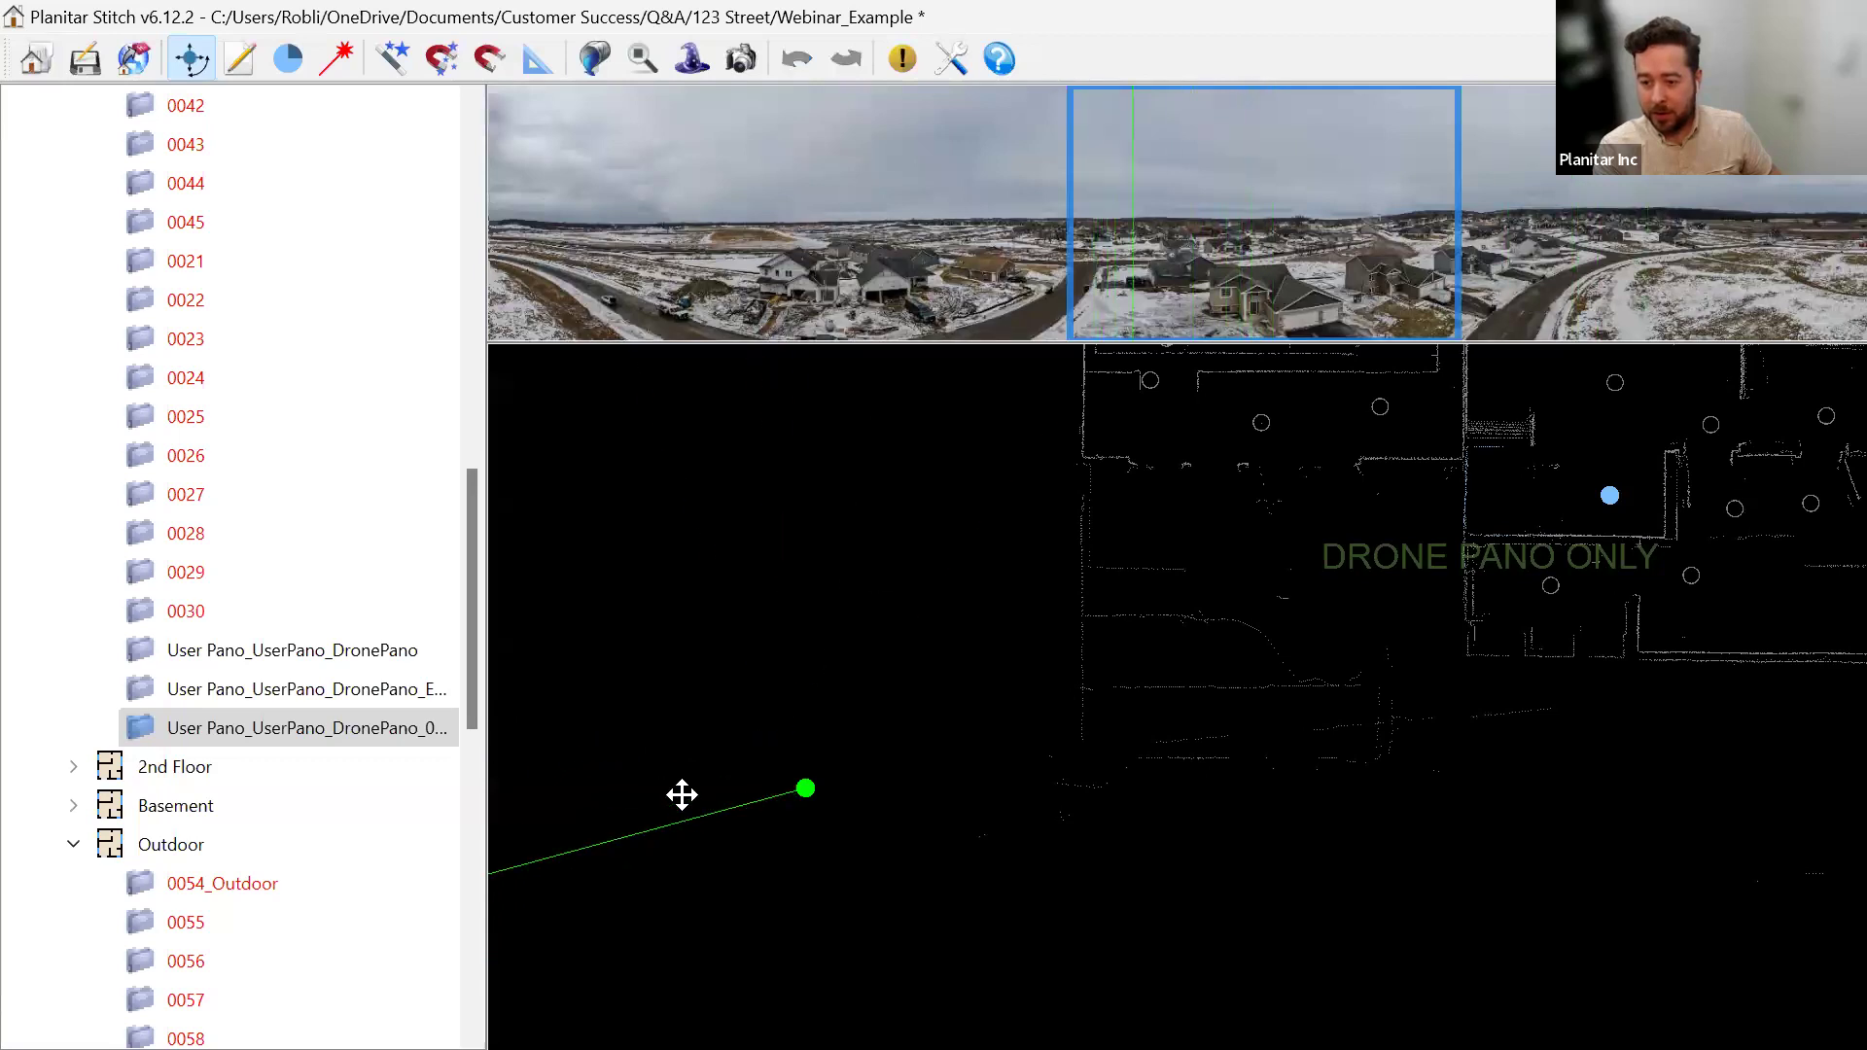
left_click_drag(938, 662, 951, 689)
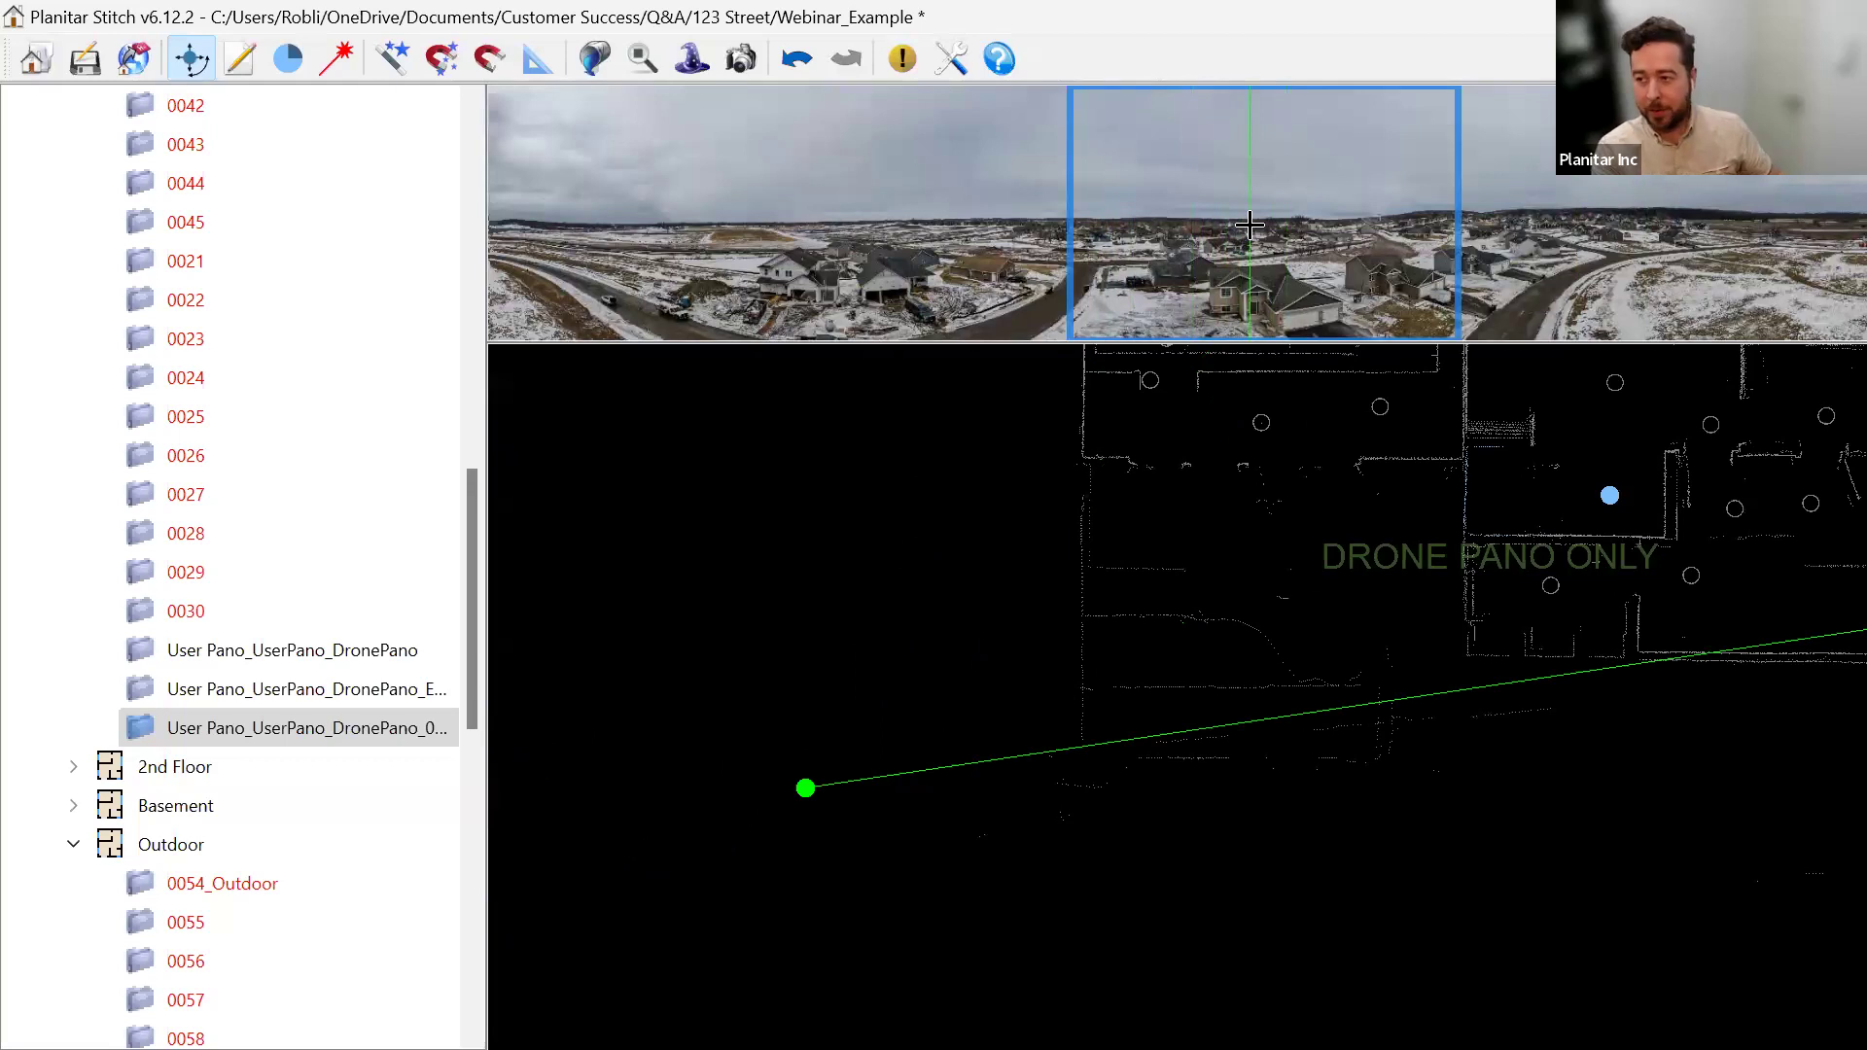
scroll(1147, 583, "down", 3)
scroll(866, 716, "up", 1)
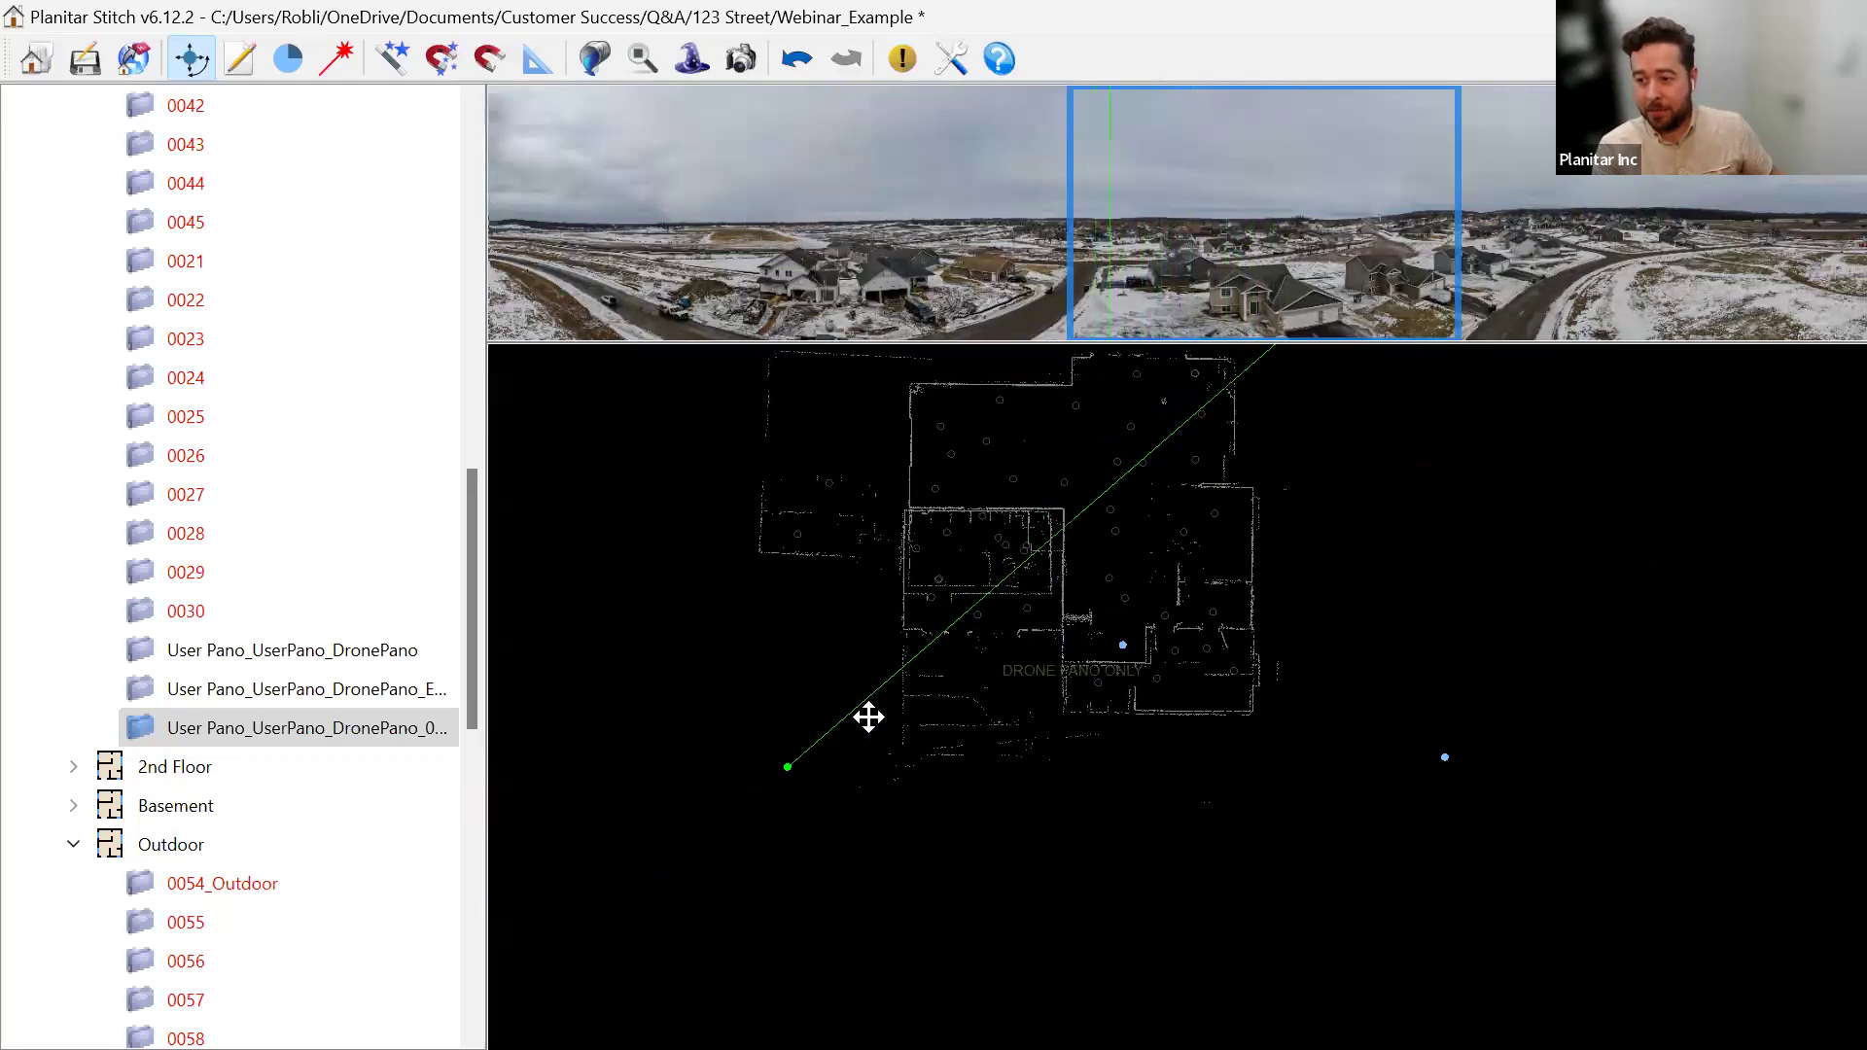
Switch to the second drone user pano and drag its marker to a new spot outside the house.
left_click(1444, 757)
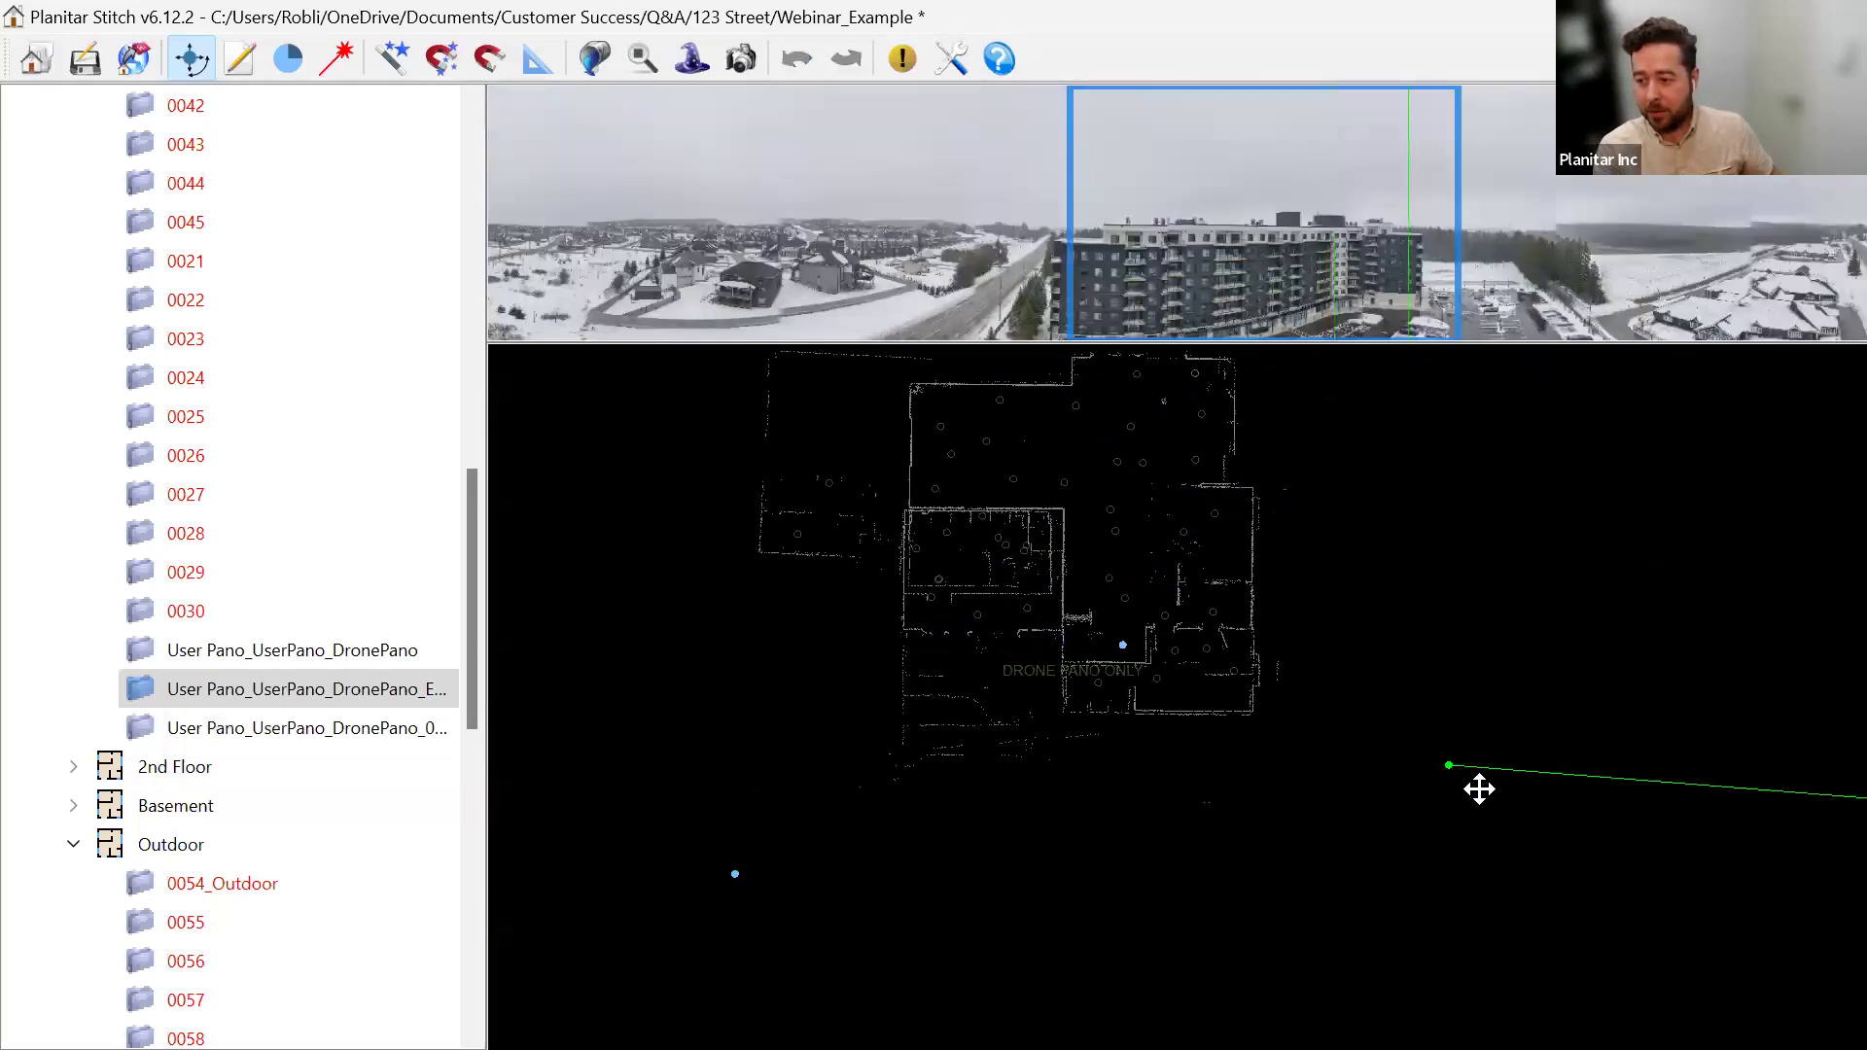
left_click_drag(1296, 616, 1360, 886)
left_click(678, 475)
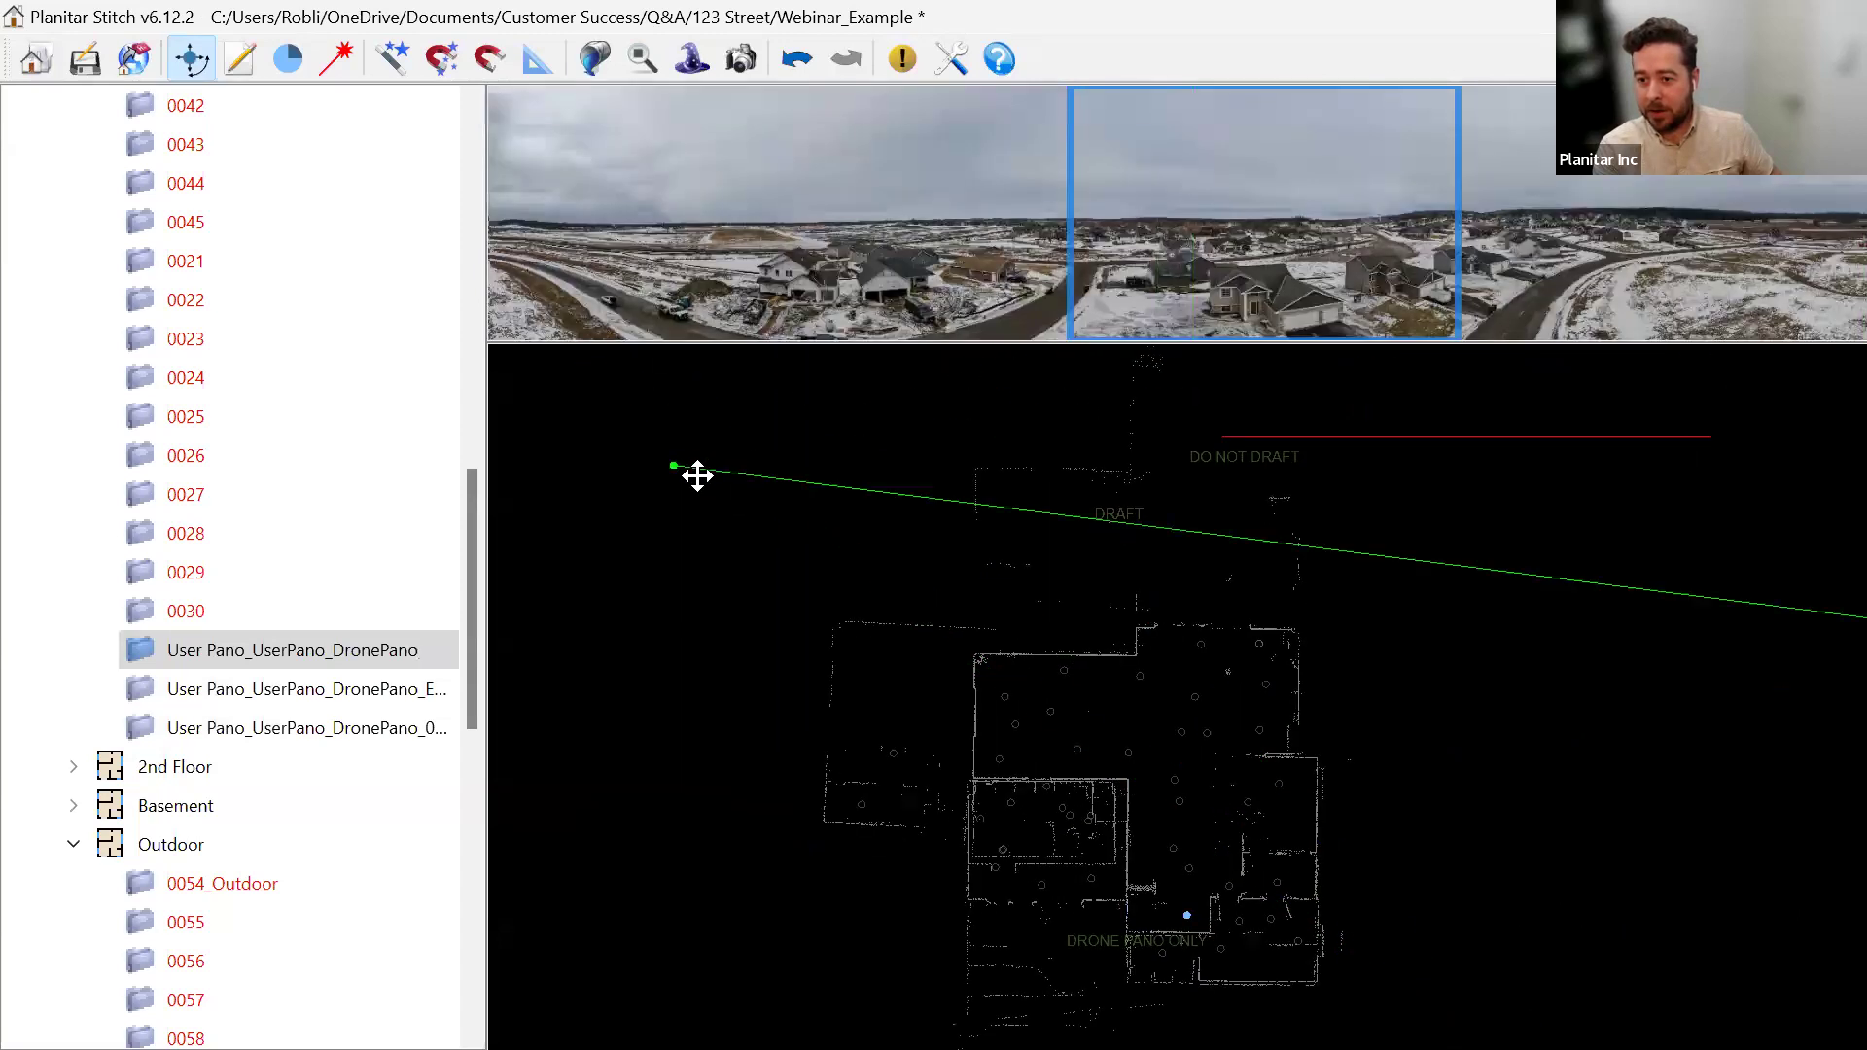
left_click_drag(735, 514, 812, 580)
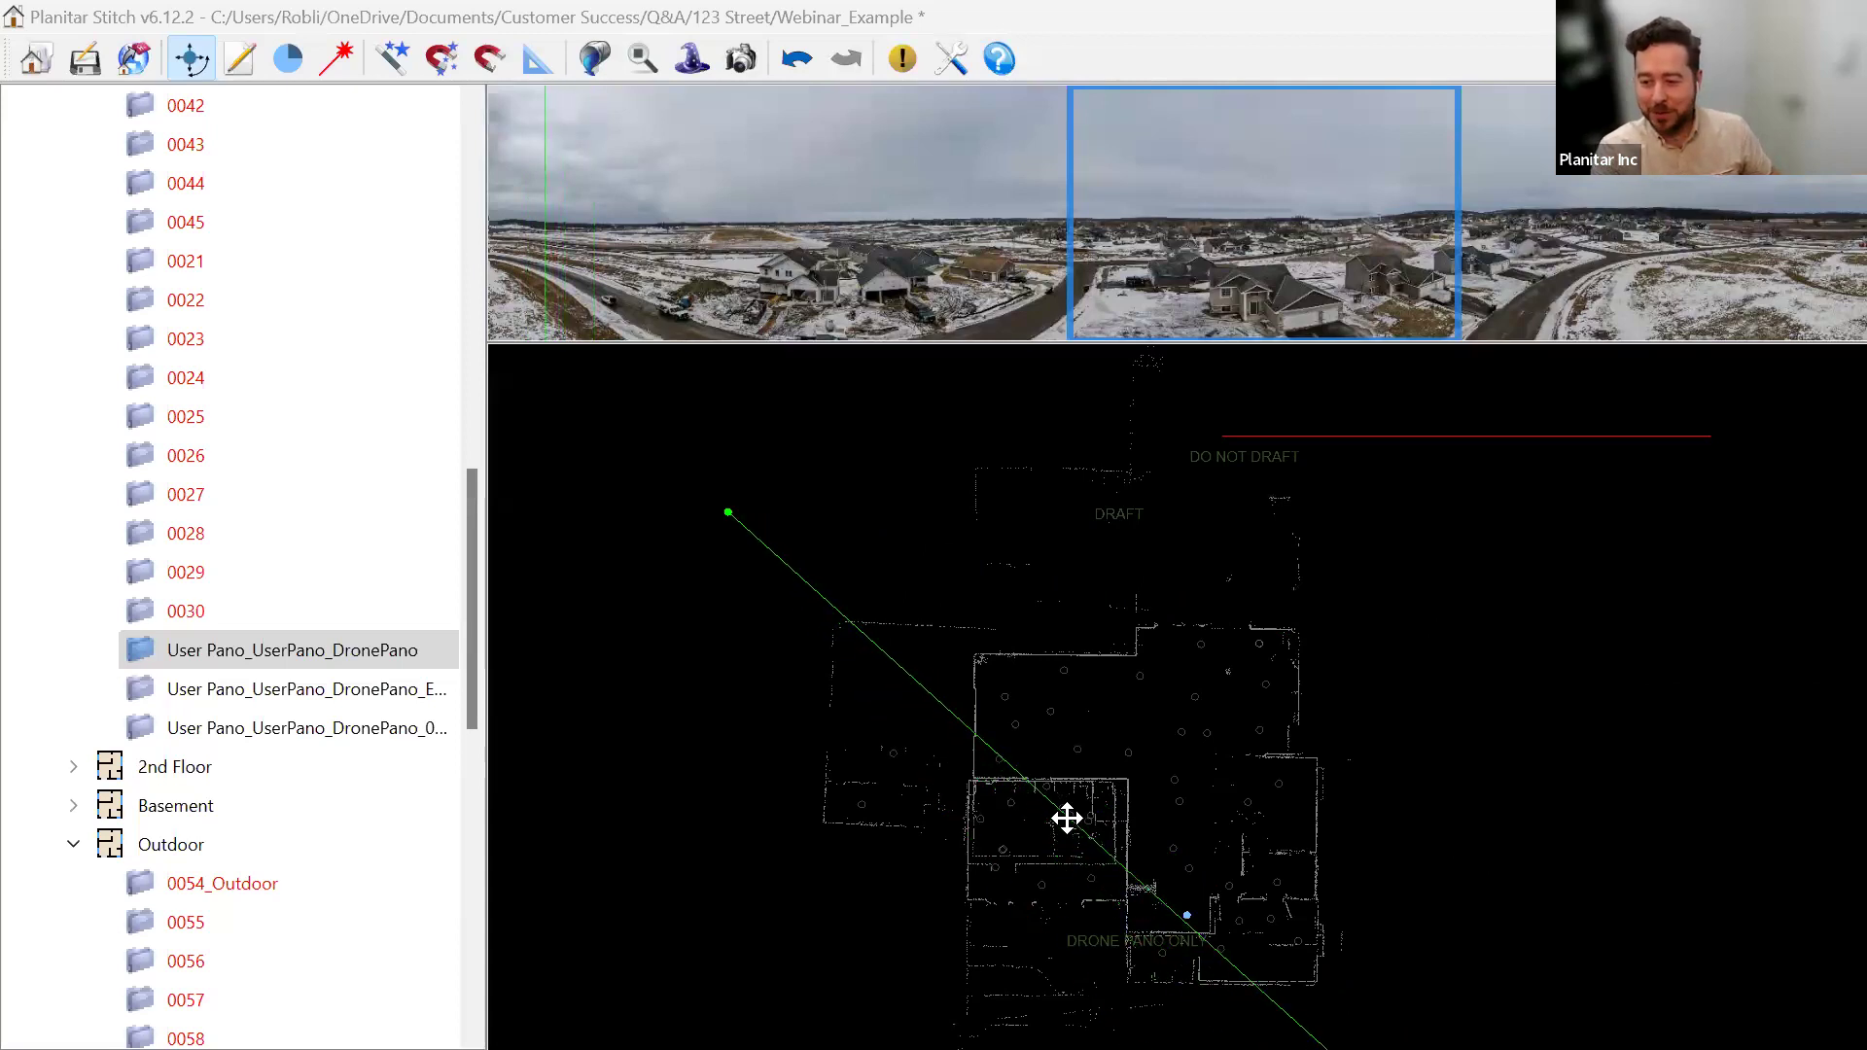
left_click_drag(1361, 993, 1205, 871)
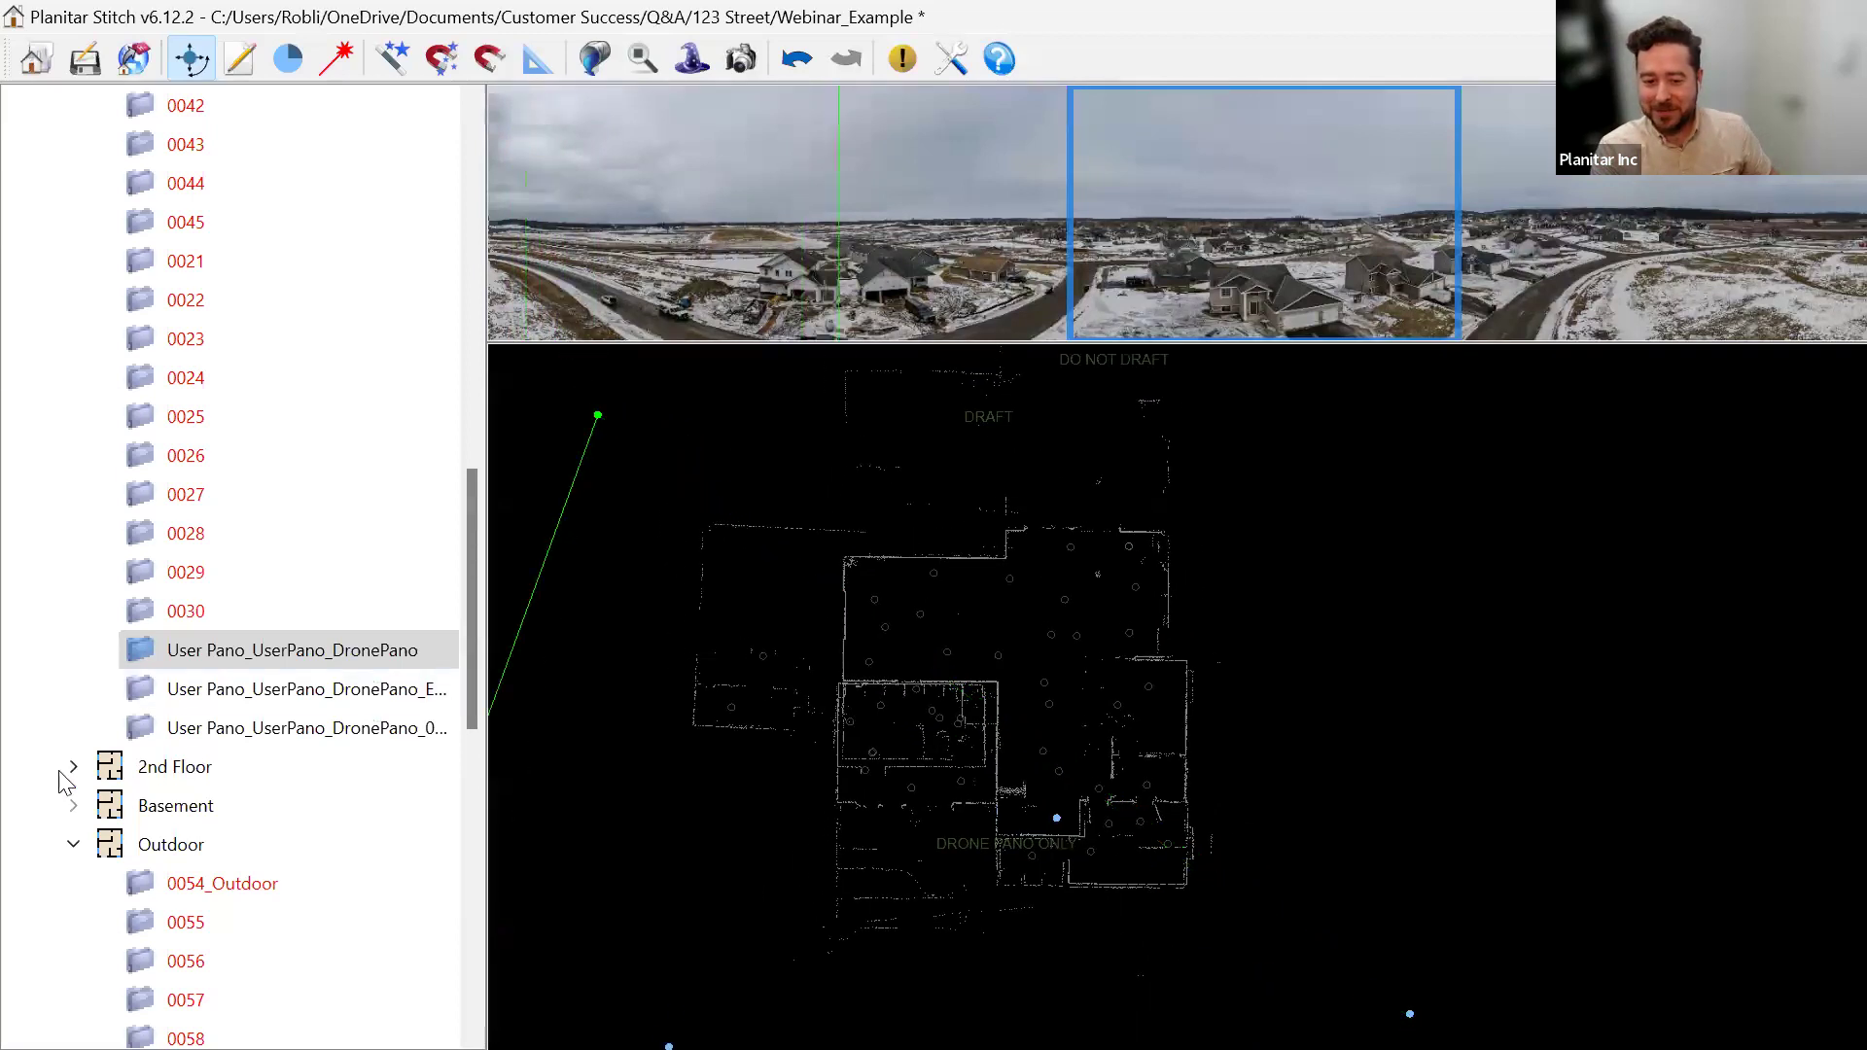
scroll(223, 494, "up", 11)
Collapse Main Floor and Outdoor, expand Basement, and view scan 0002's panorama.
left_click(73, 183)
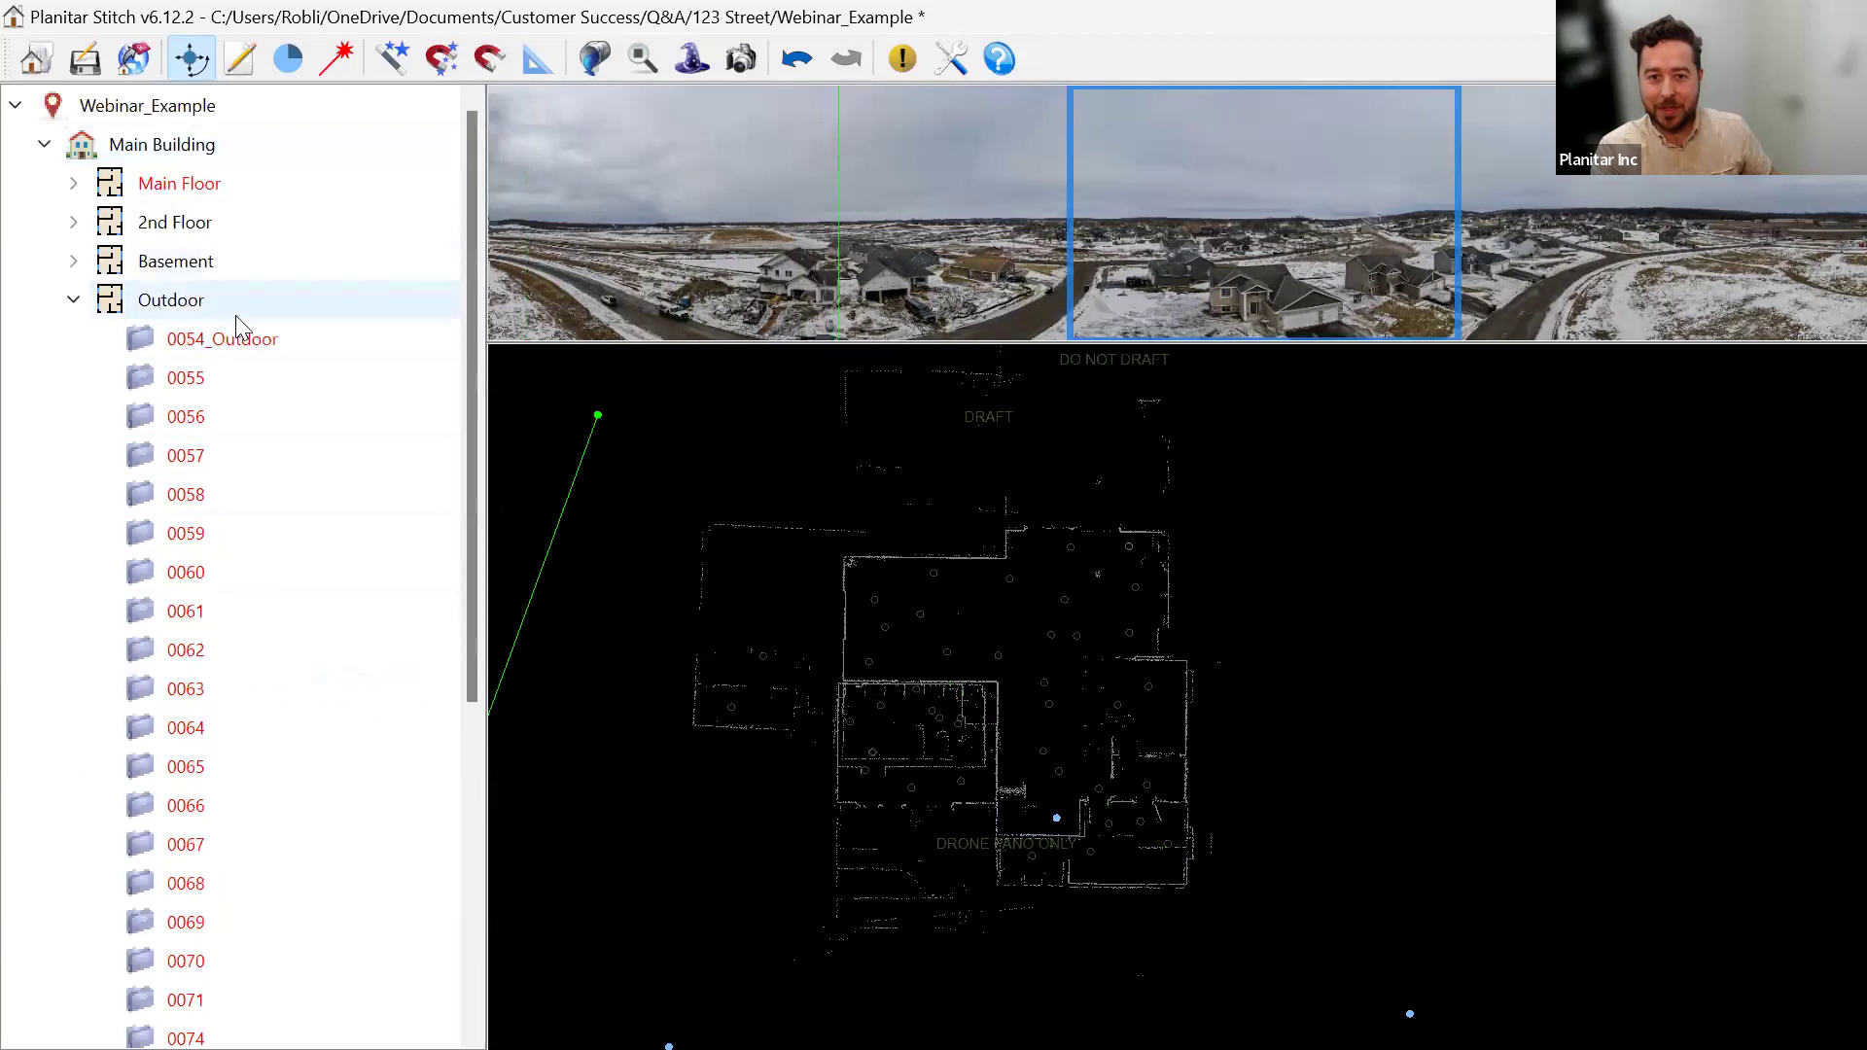
left_click(74, 301)
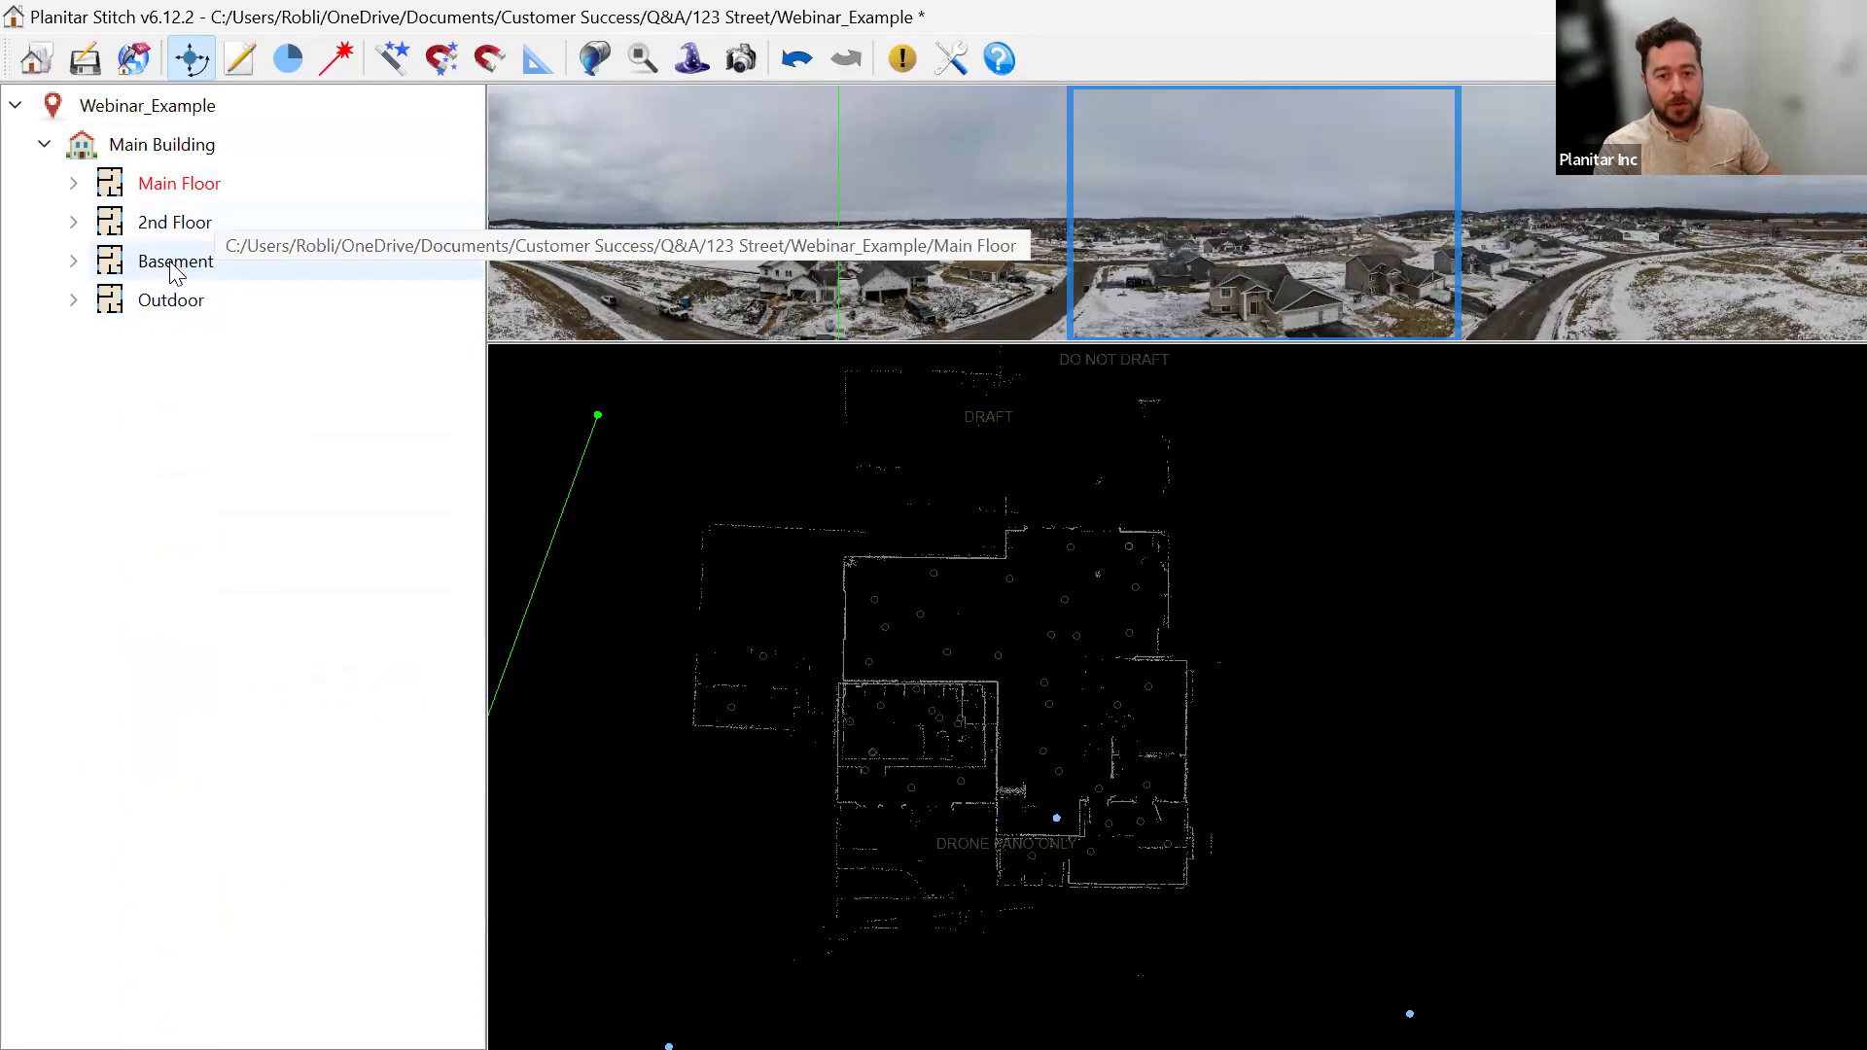
left_click(74, 262)
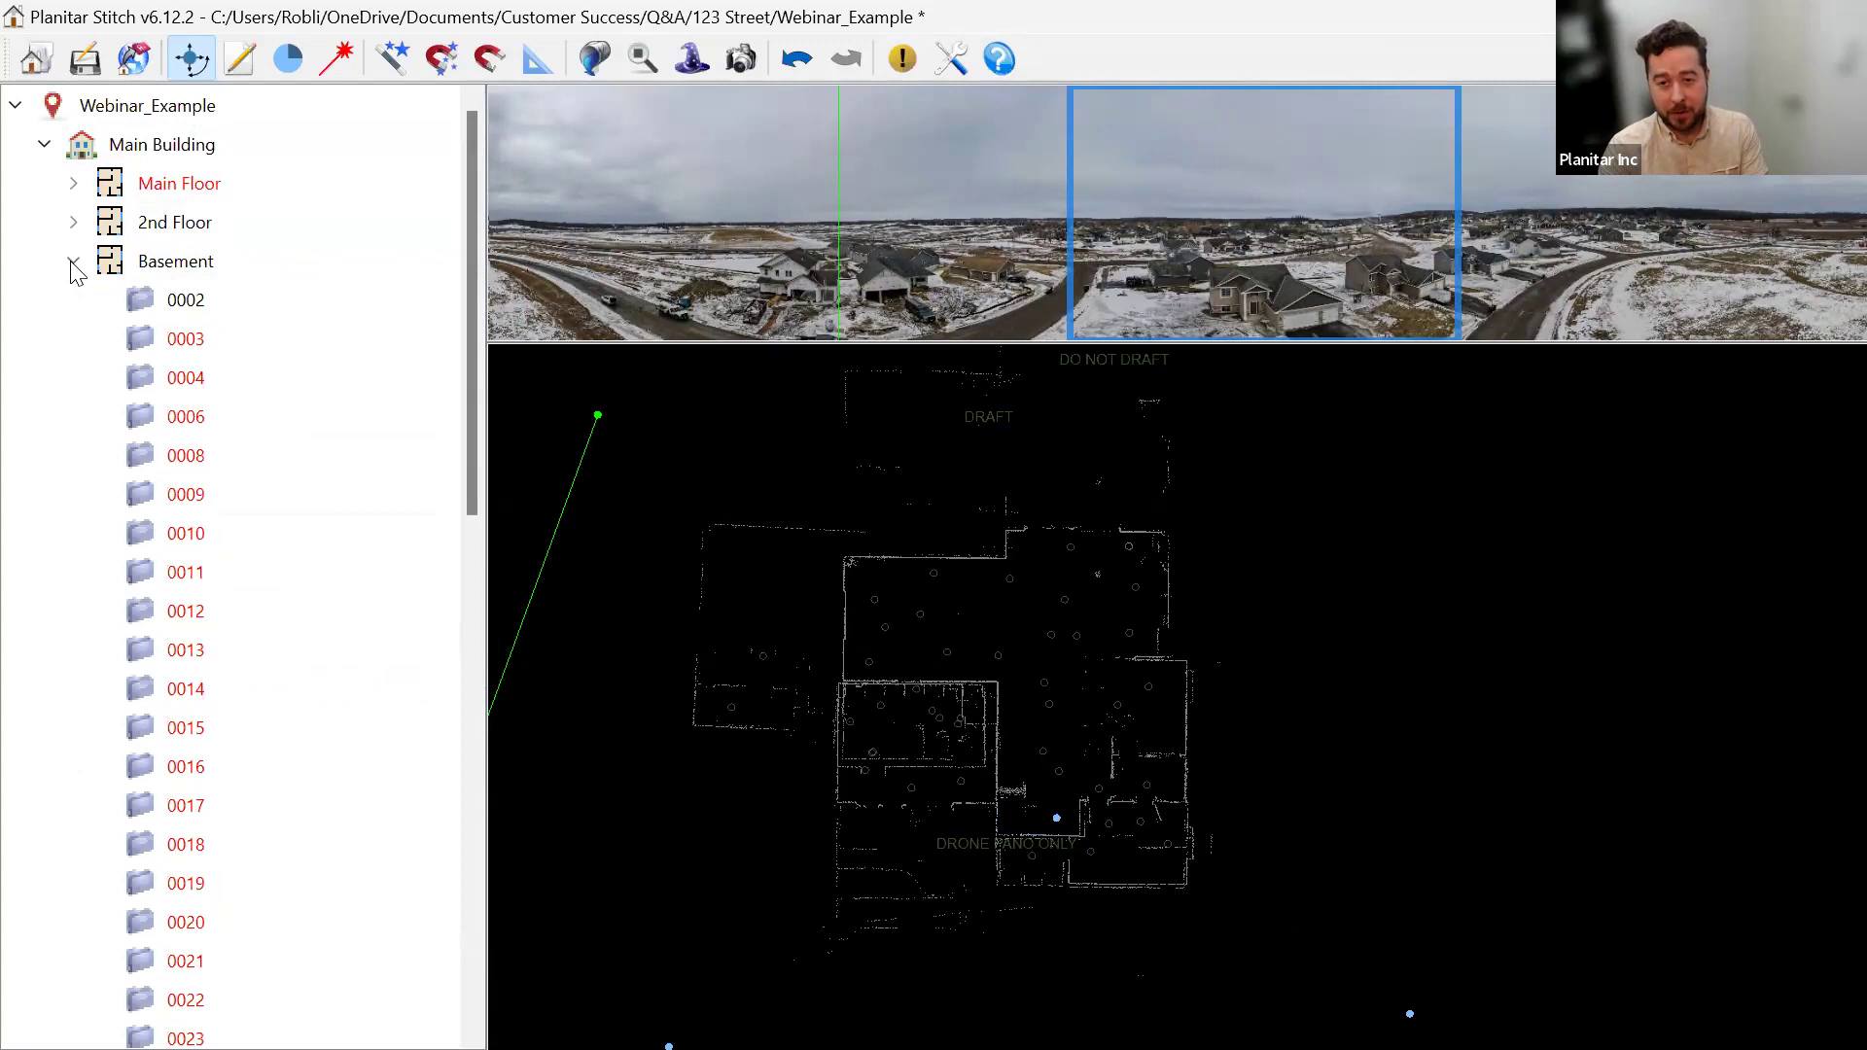
left_click(220, 307)
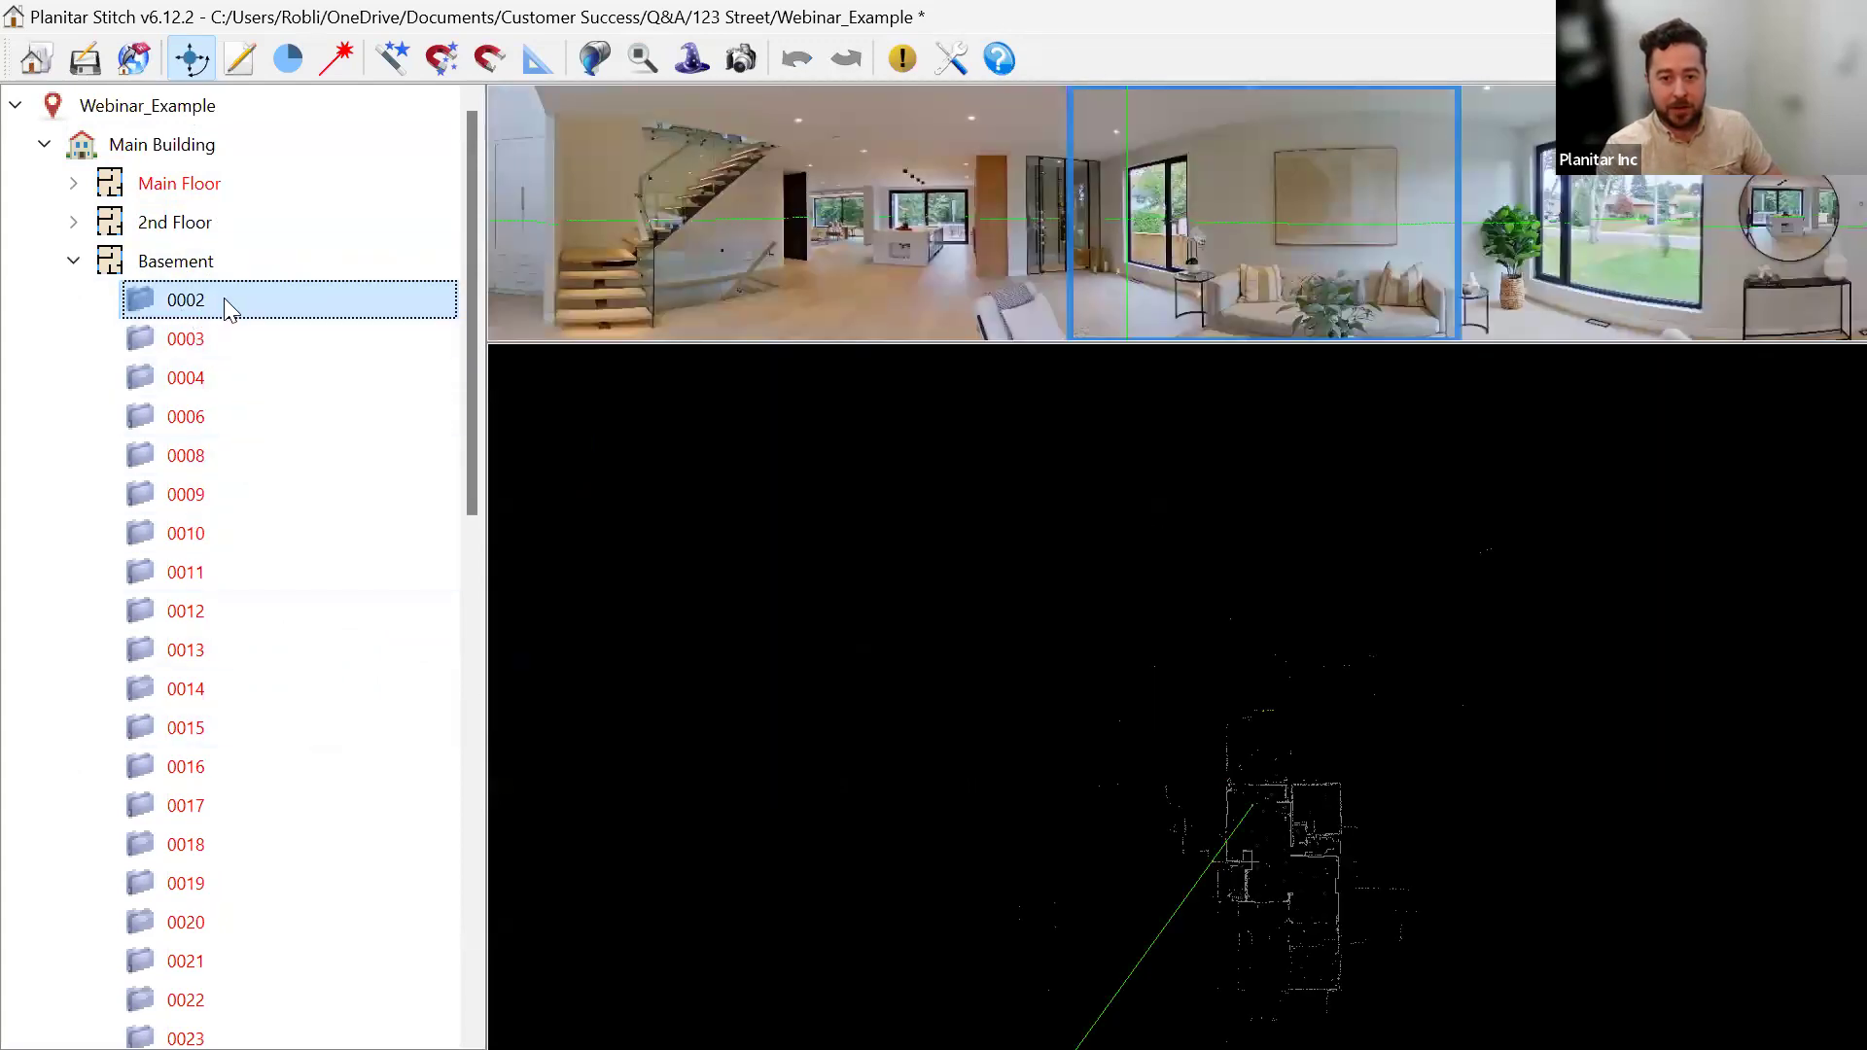
Select Basement scans 0002 through 0053 and hide them in the iGUIDE.
scroll(292, 625, "down", 10)
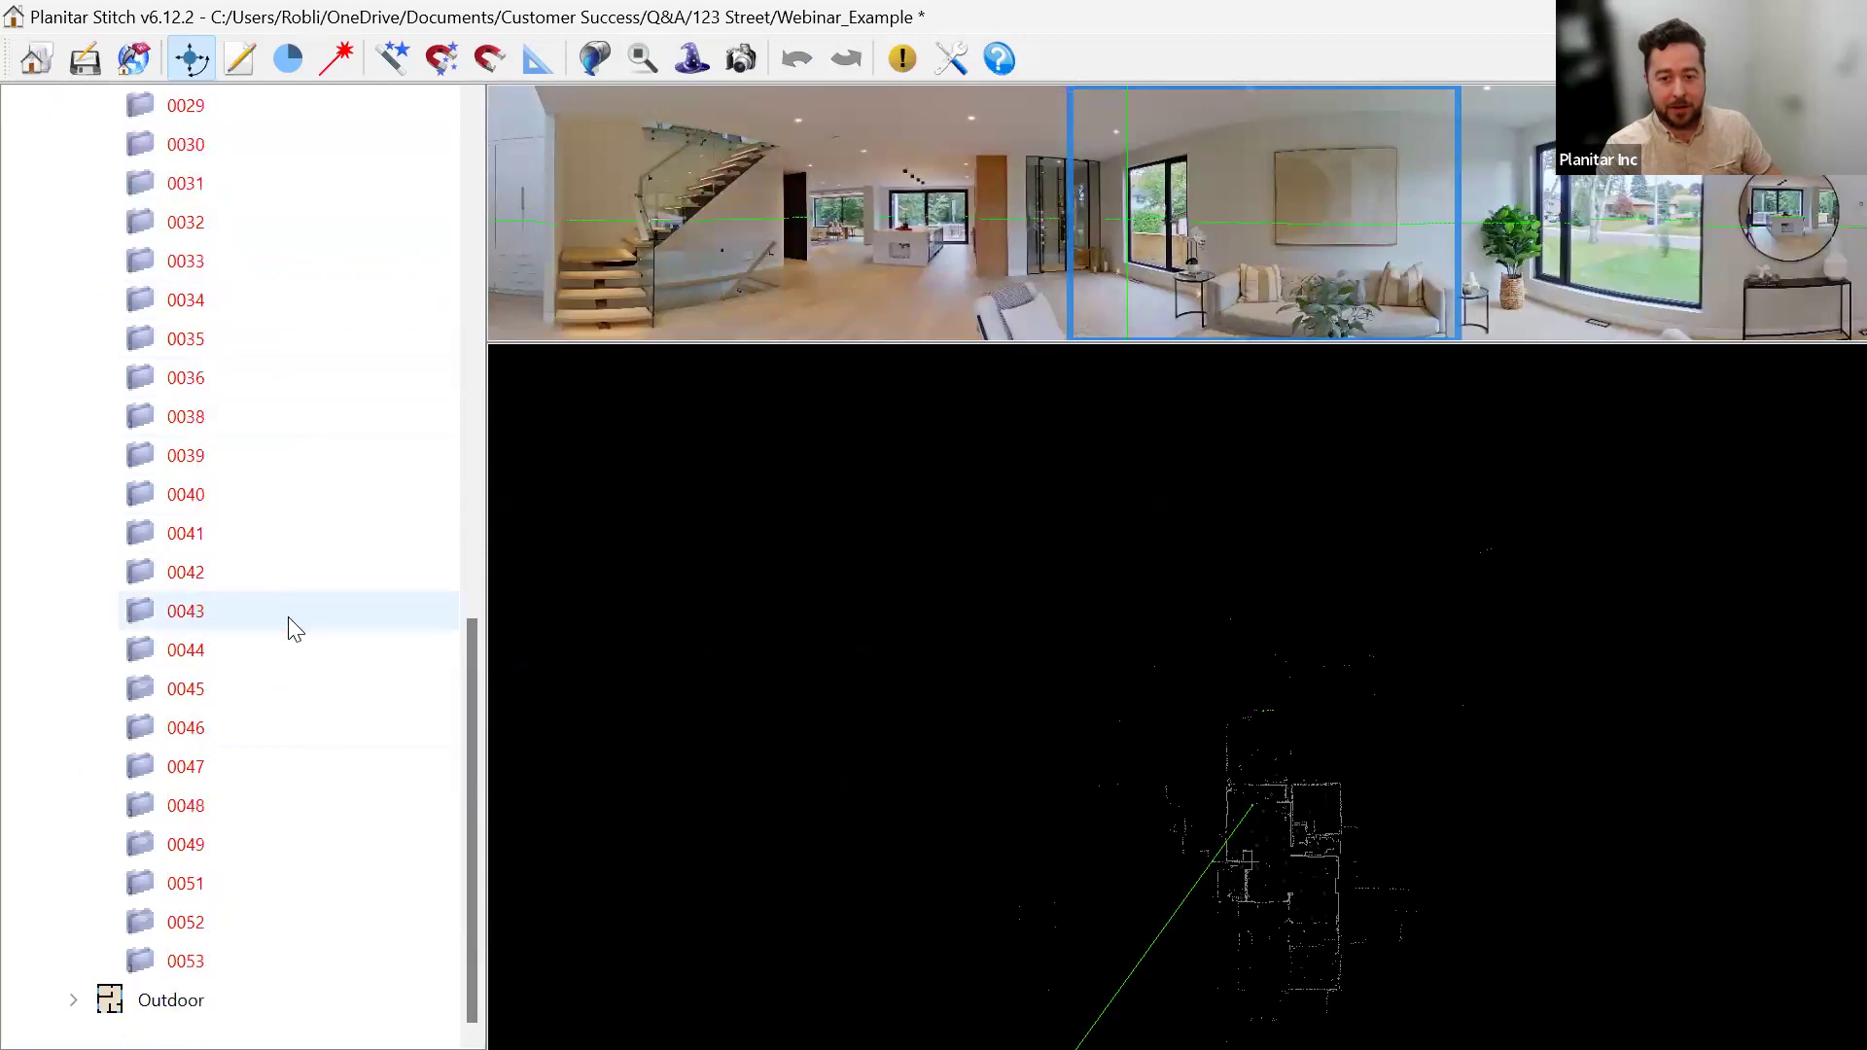
left_click(292, 963, "shift")
scroll(267, 412, "up", 10)
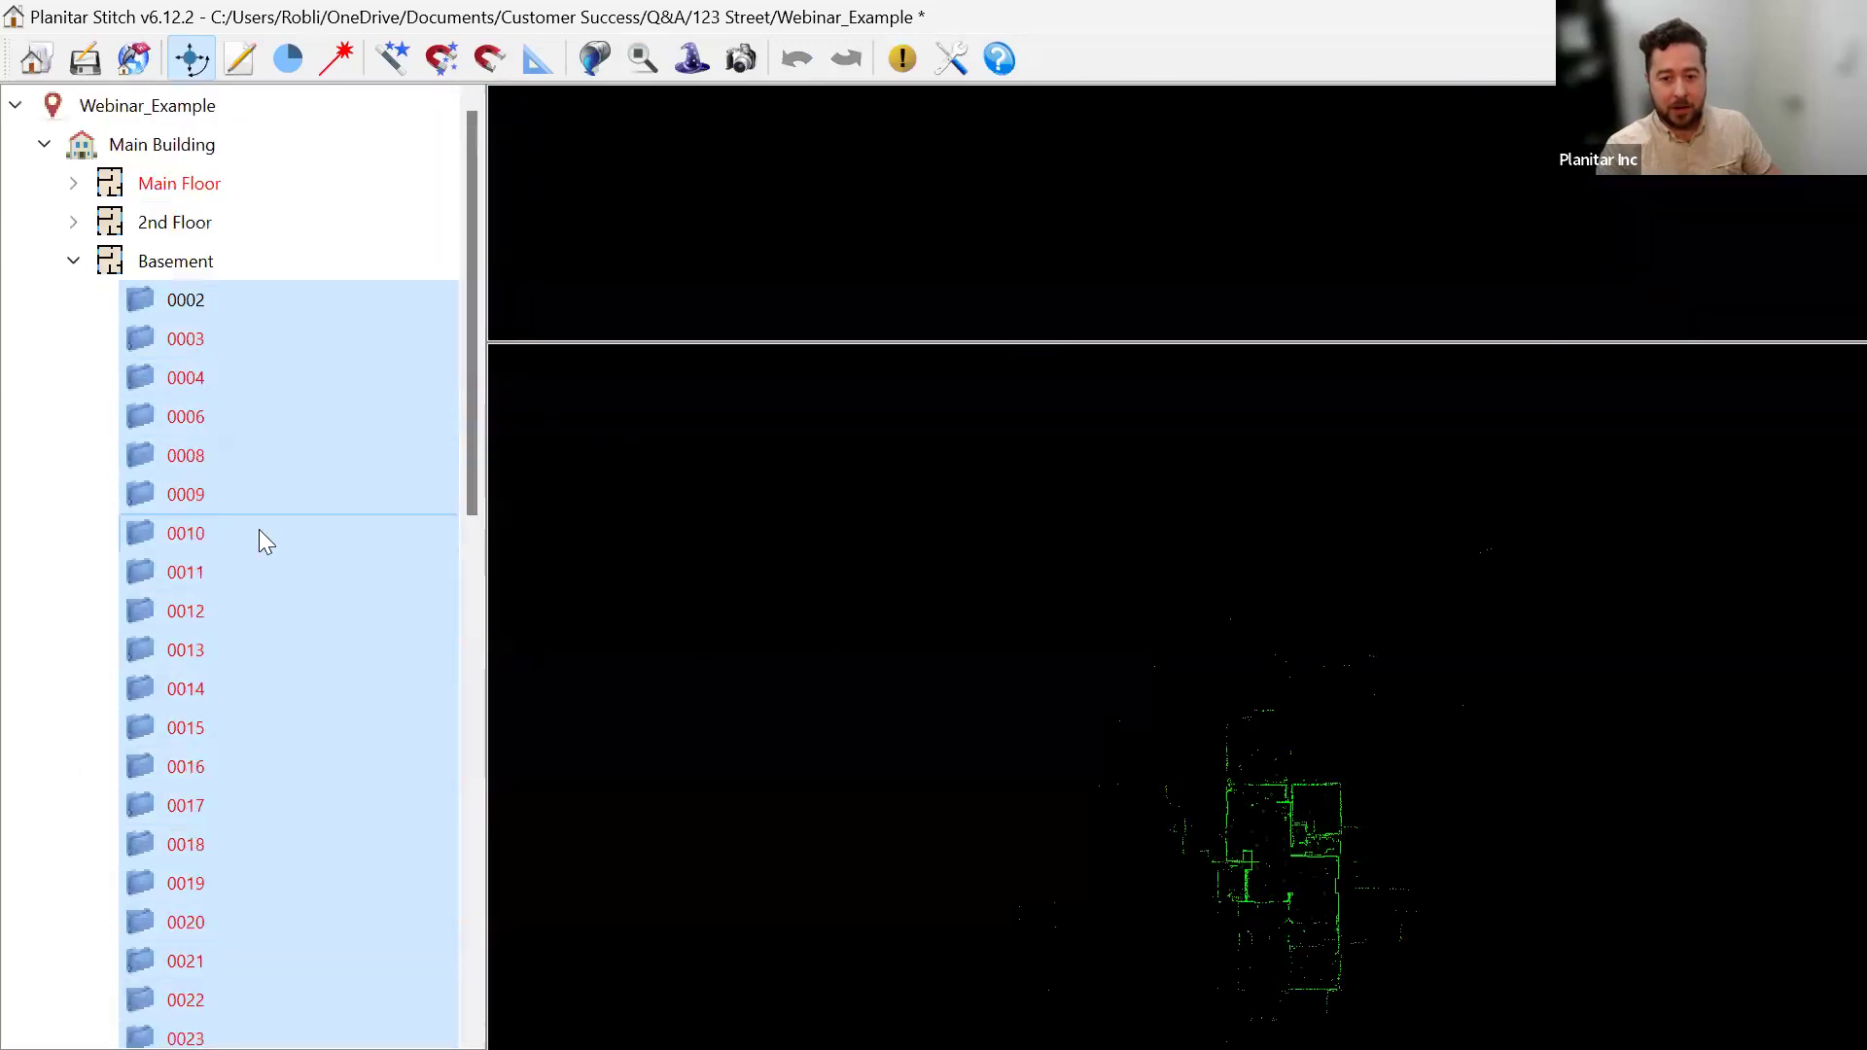
right_click(243, 301)
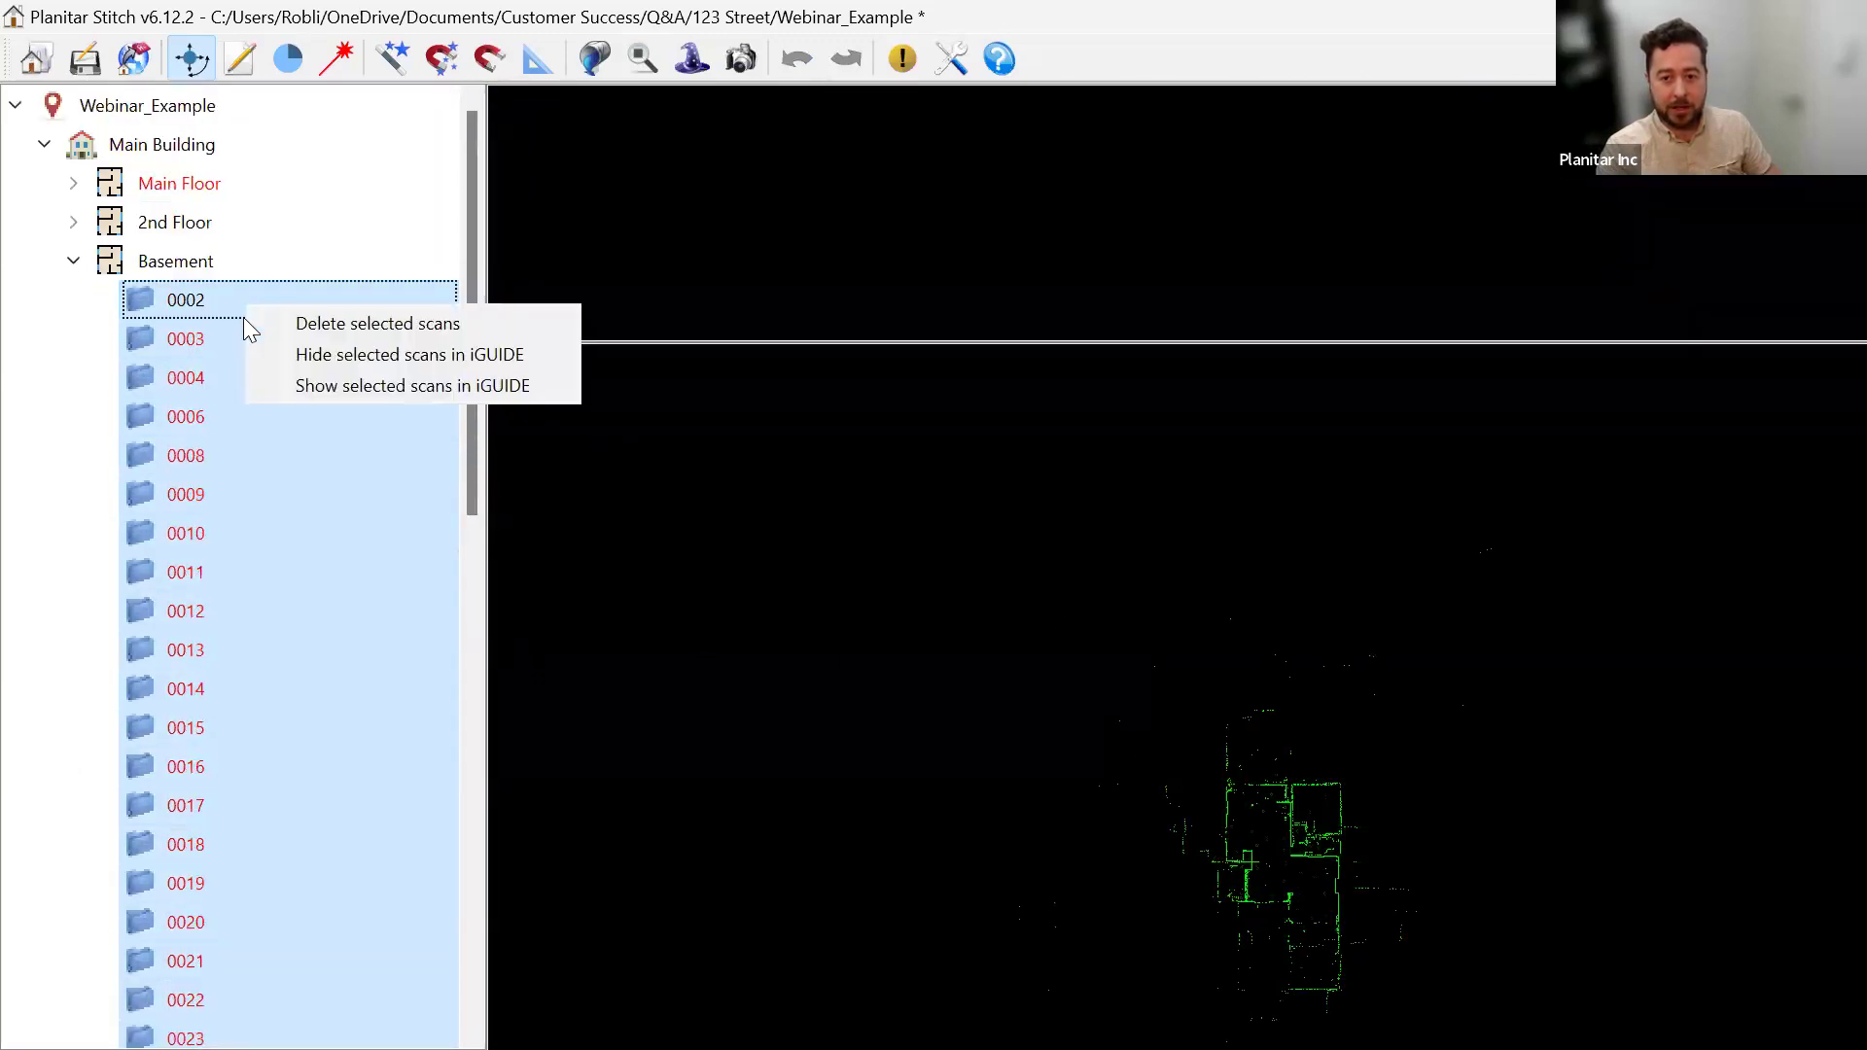
left_click(338, 354)
Reselect scan 0002 on its own, leaving its name unchanged.
scroll(282, 447, "down", 10)
scroll(271, 525, "up", 10)
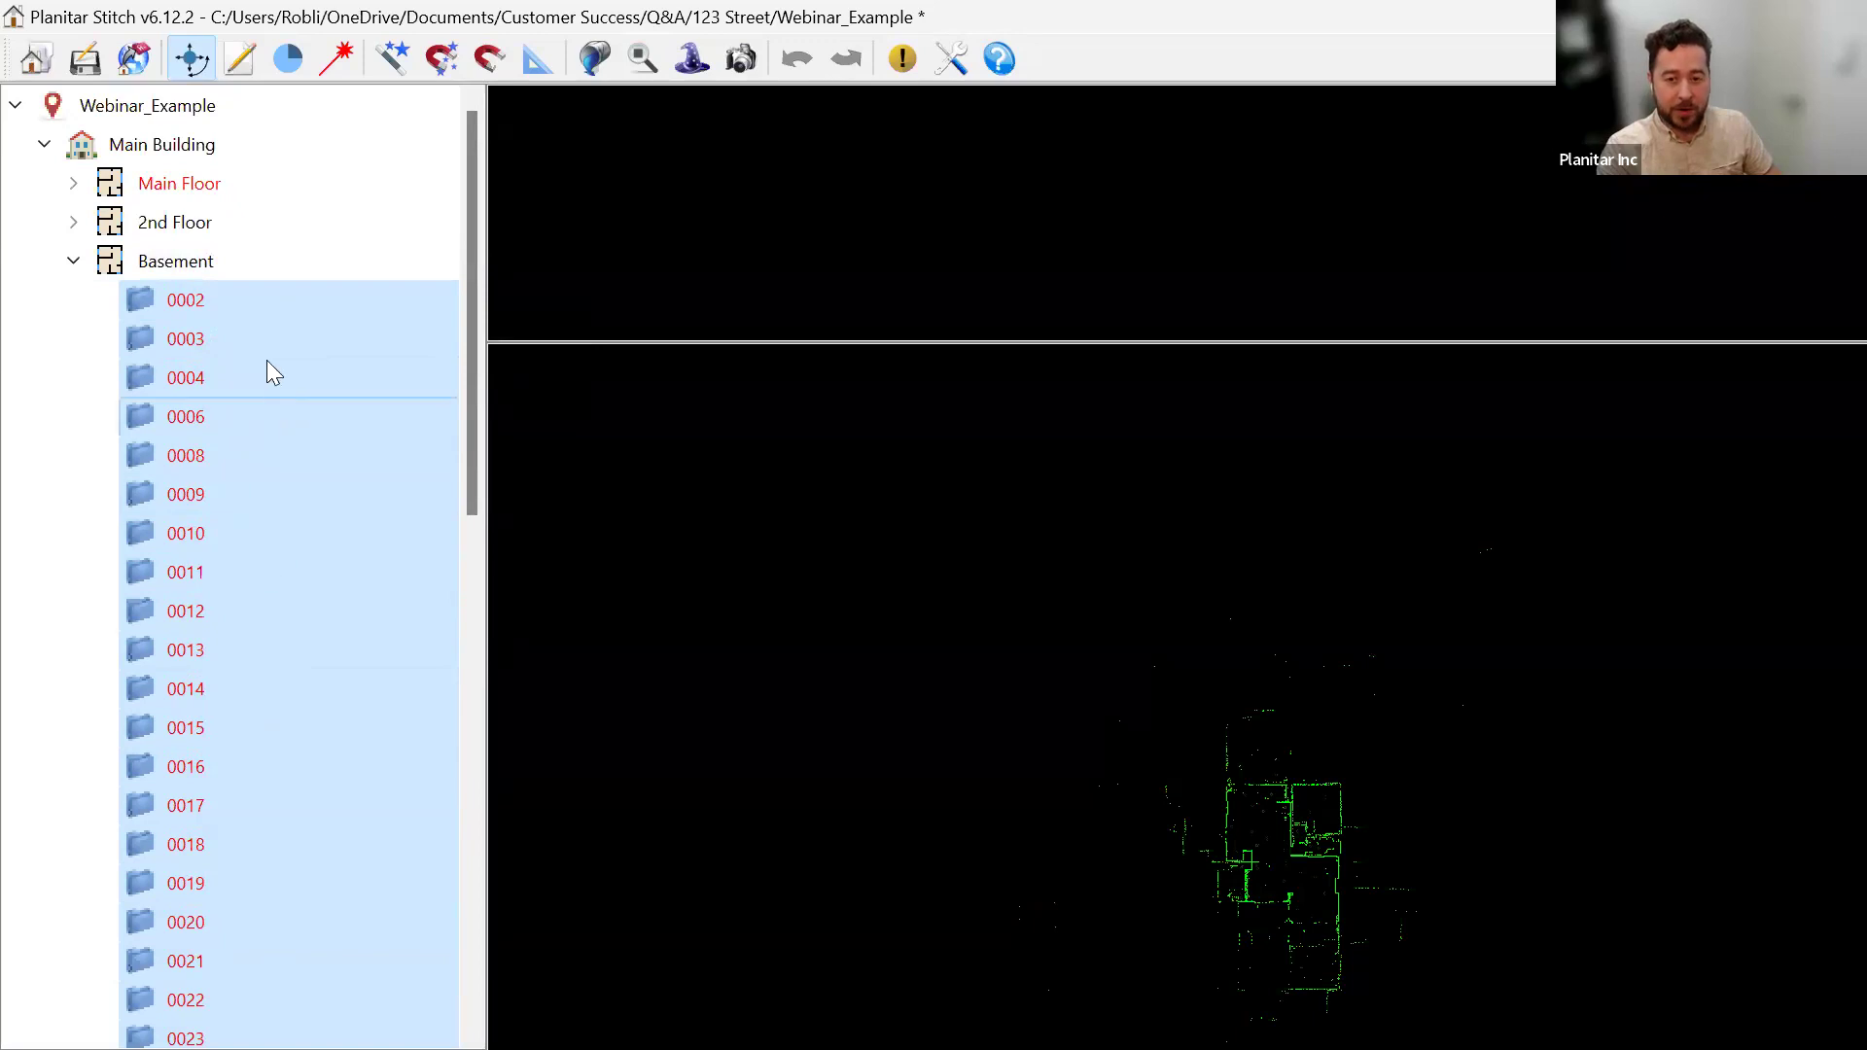
left_click(255, 303)
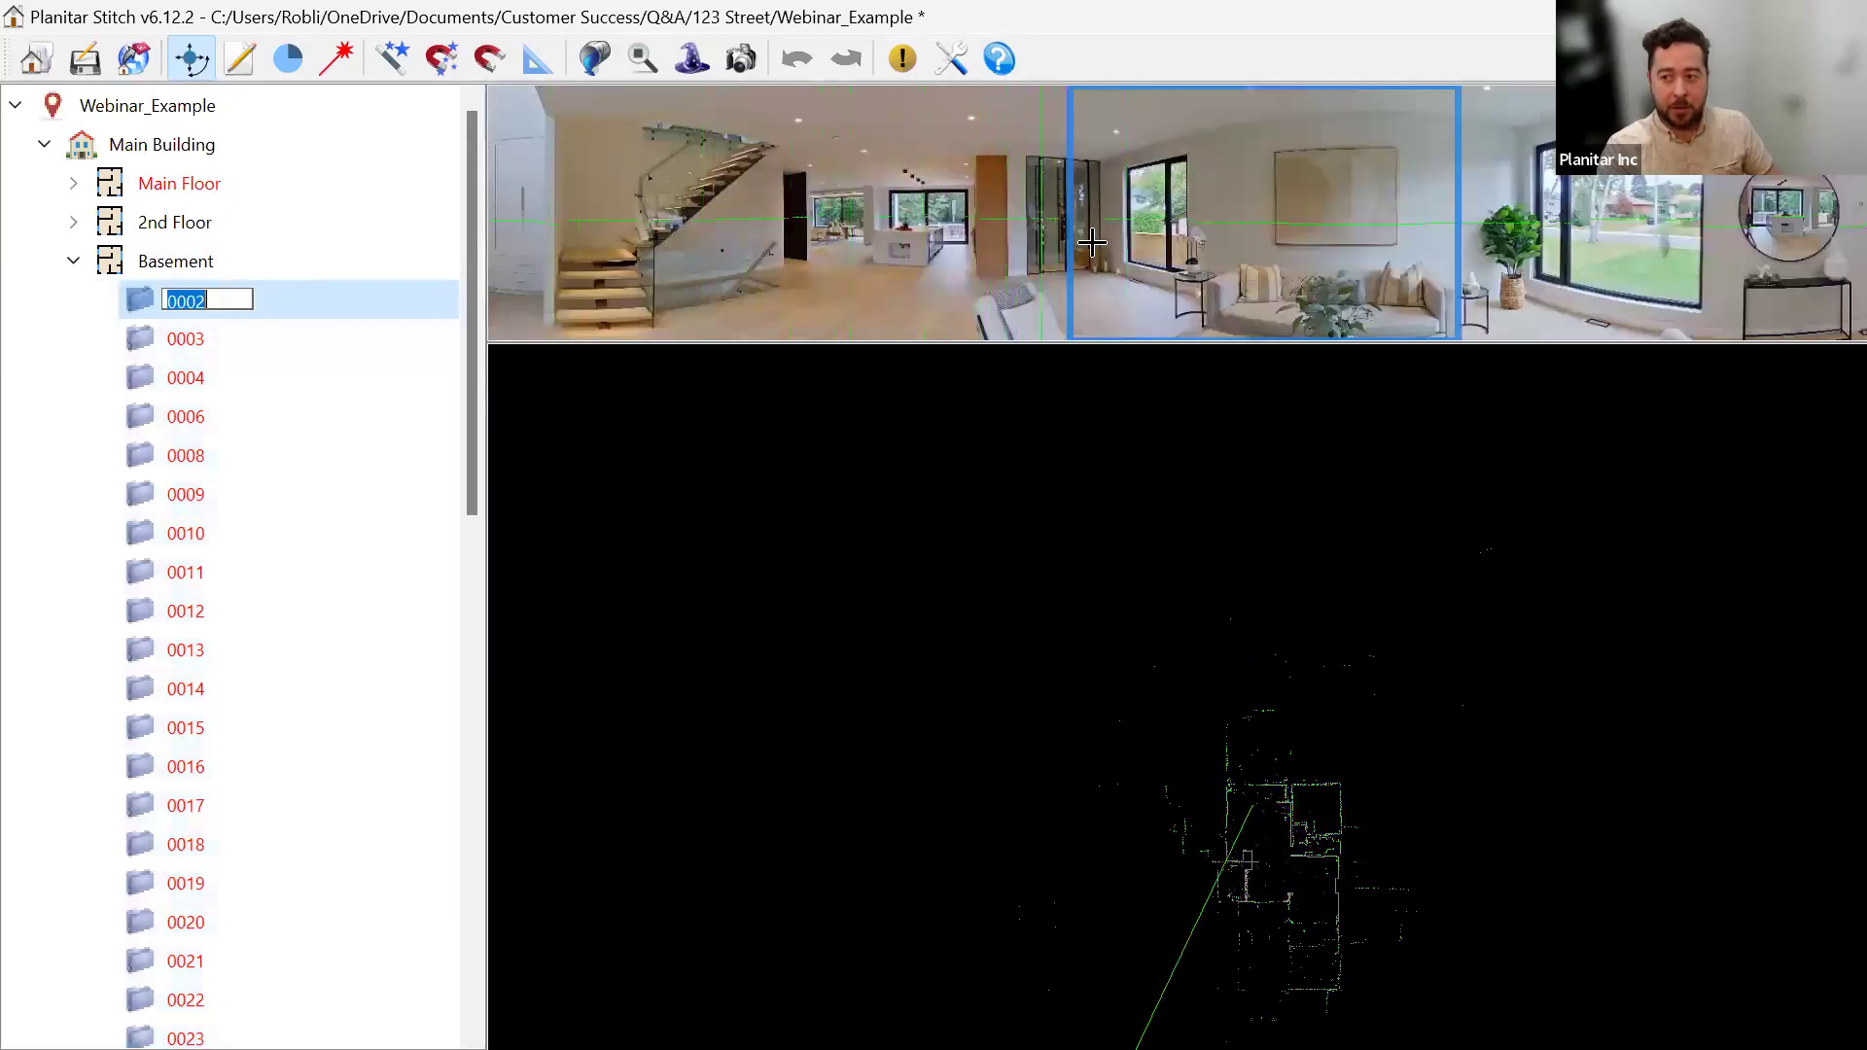
left_click(560, 491)
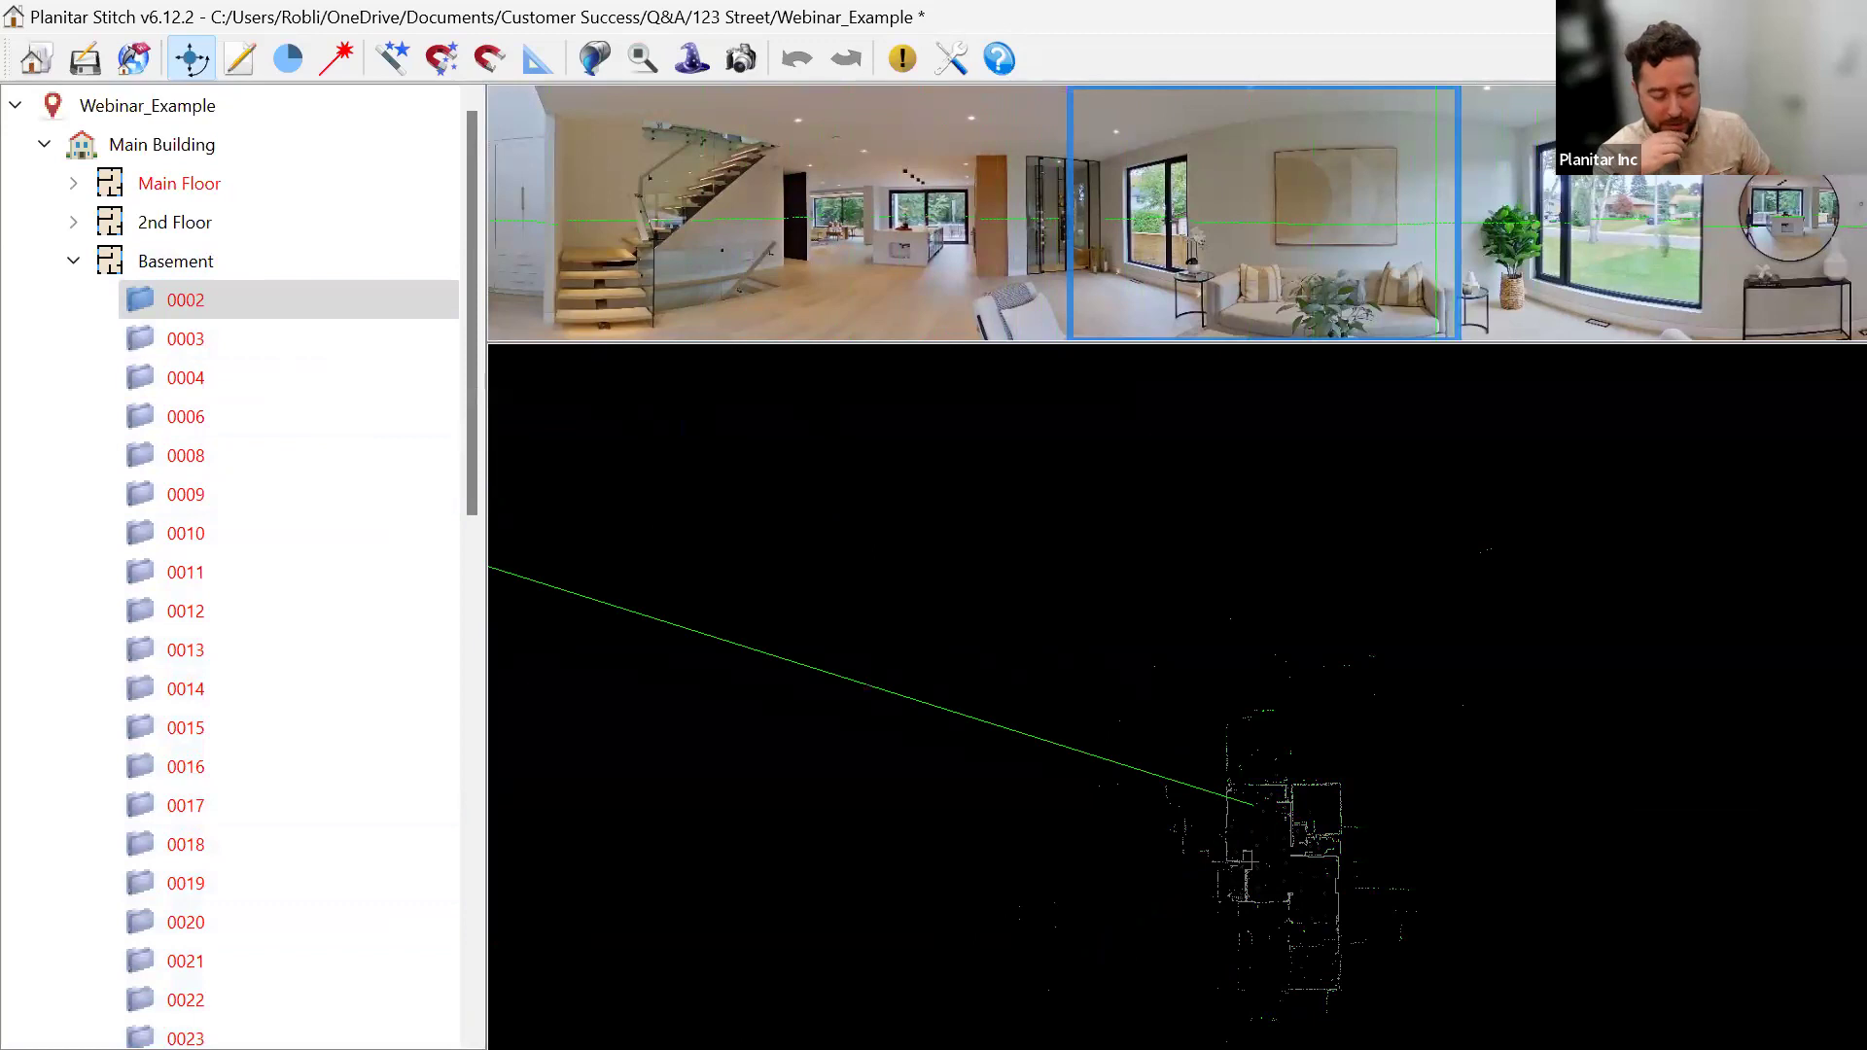
Glance at the Home Lifecycle preview, then show the Basement floor in the Q&A - Onboarding example tour.
key("alt+Tab")
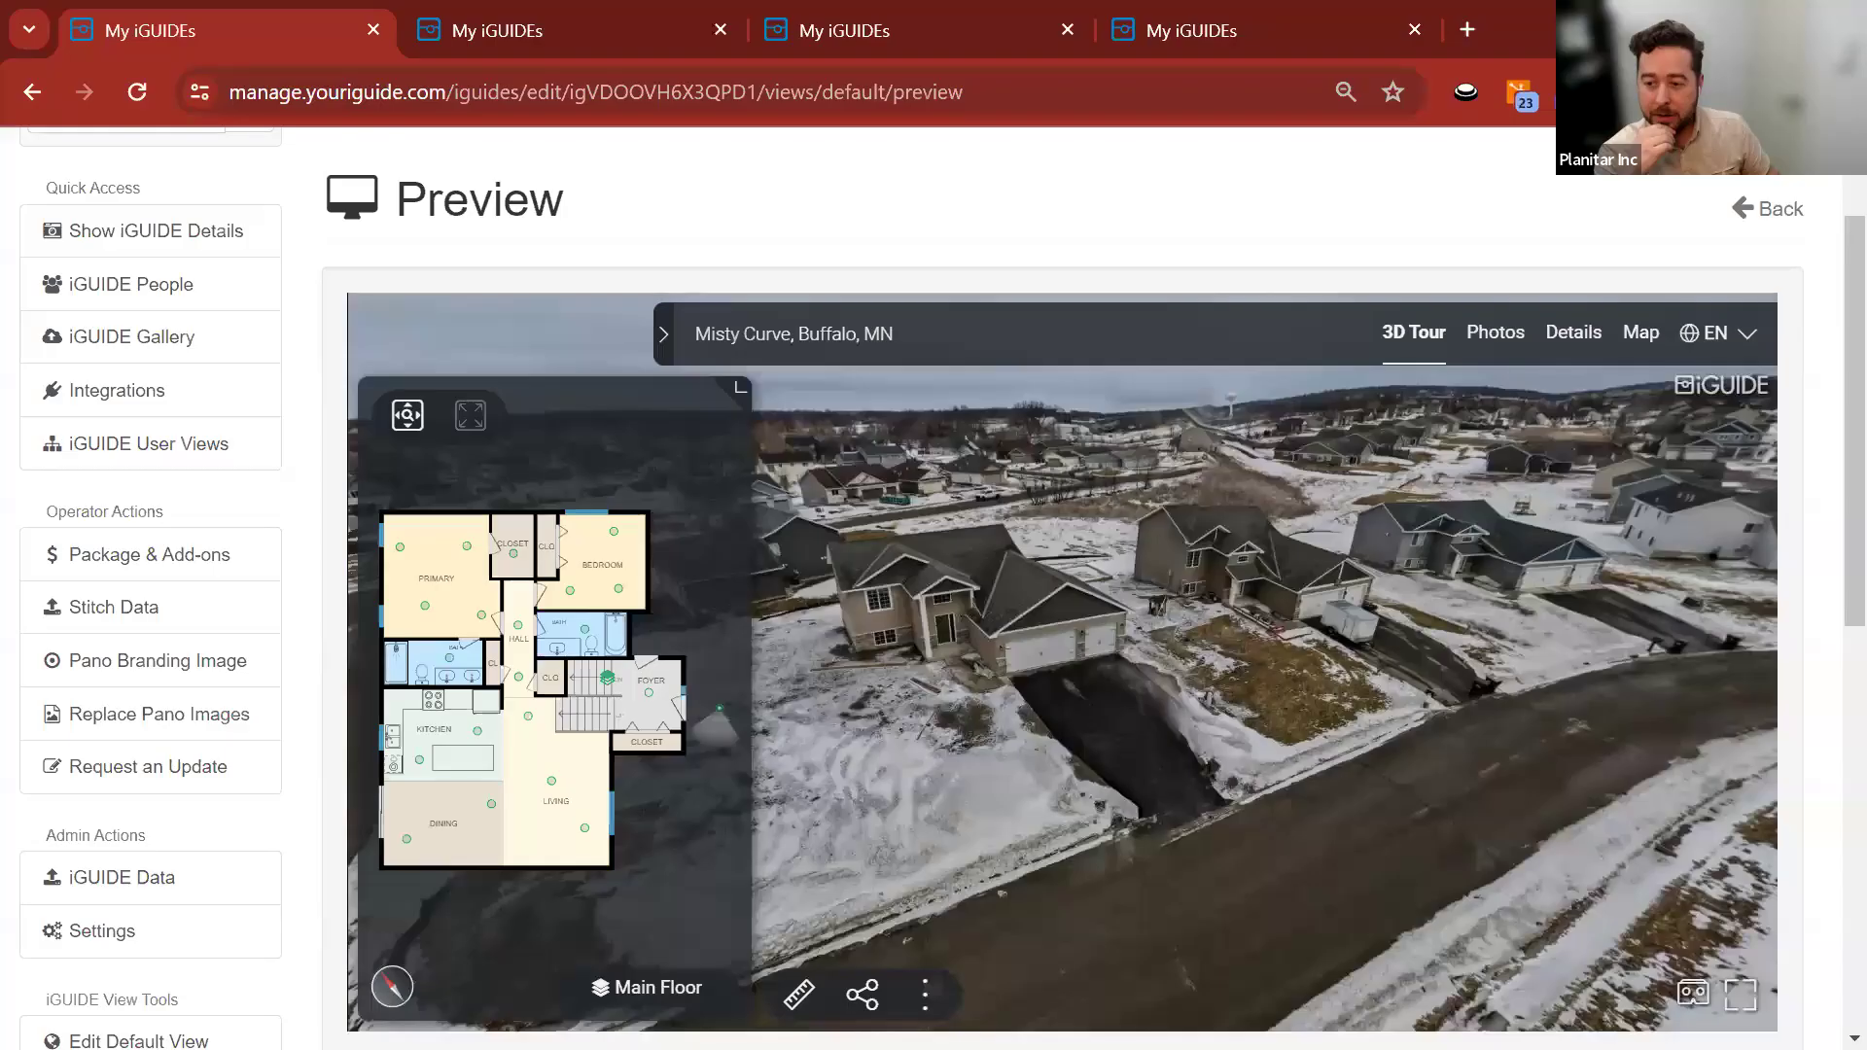
left_click(1223, 29)
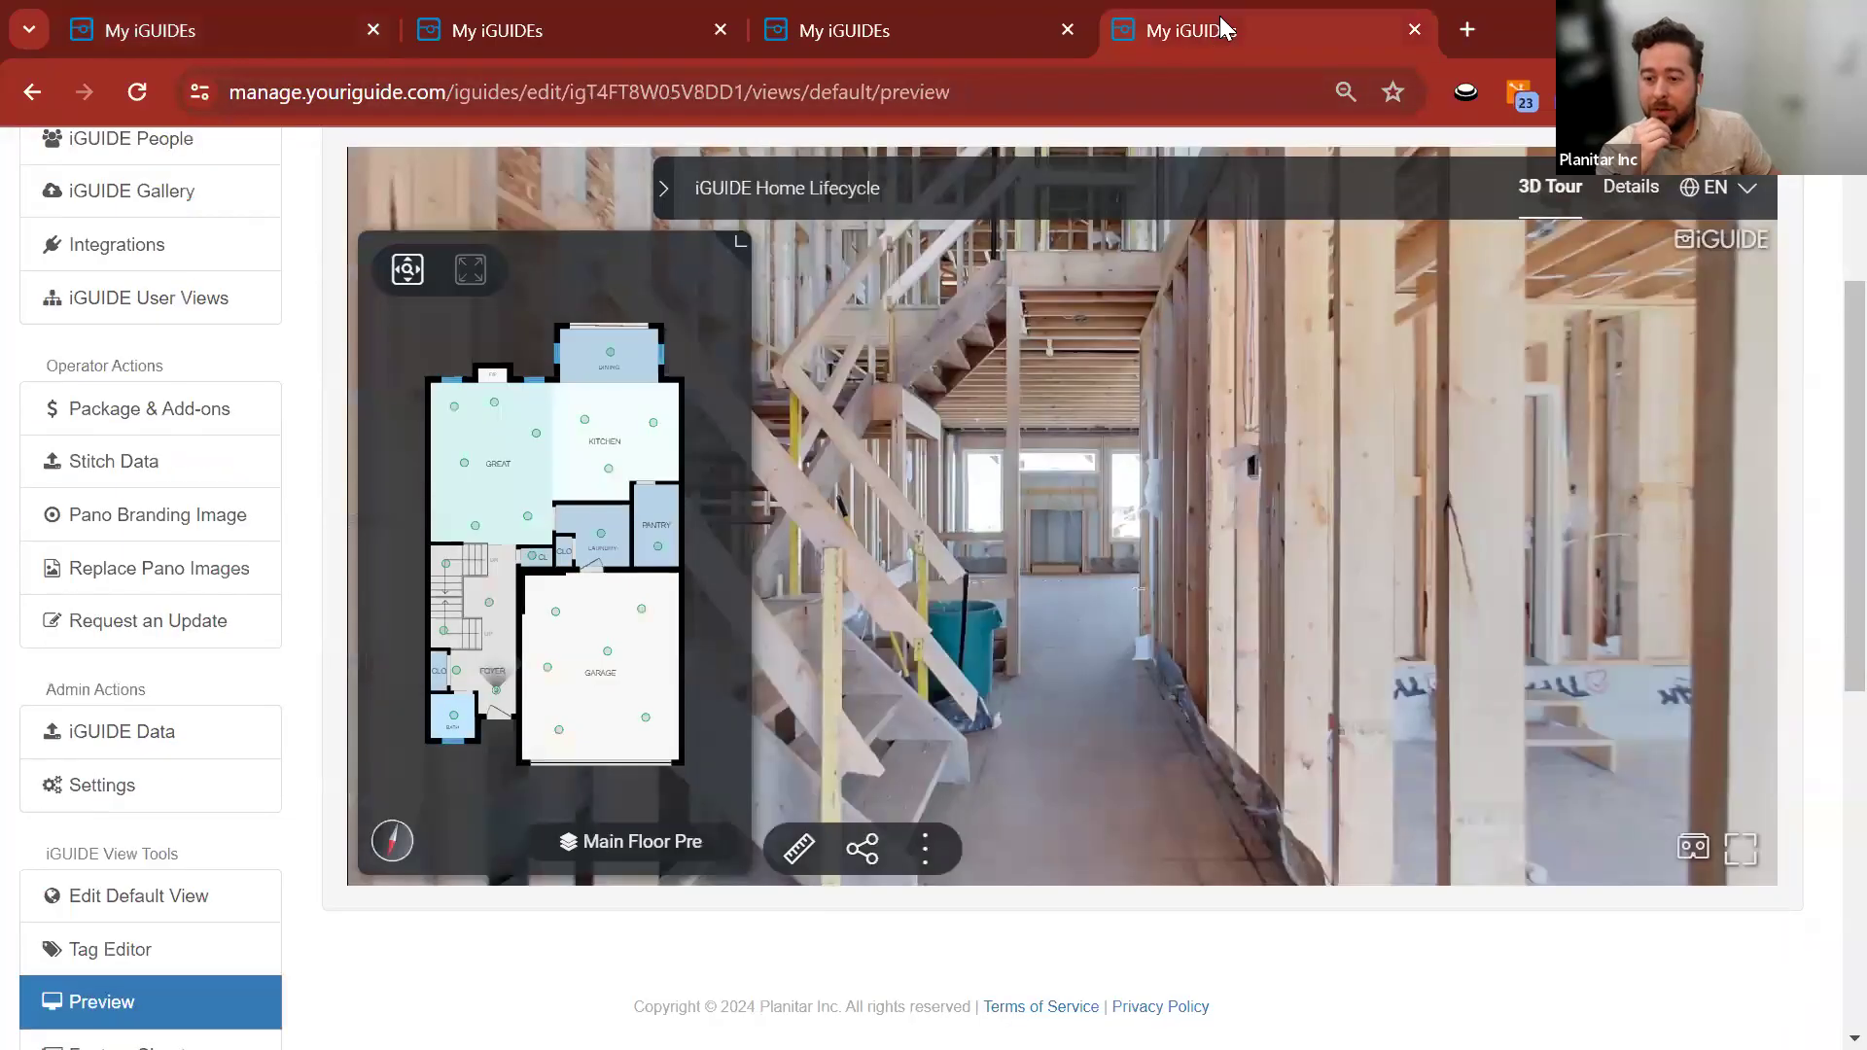
left_click(972, 35)
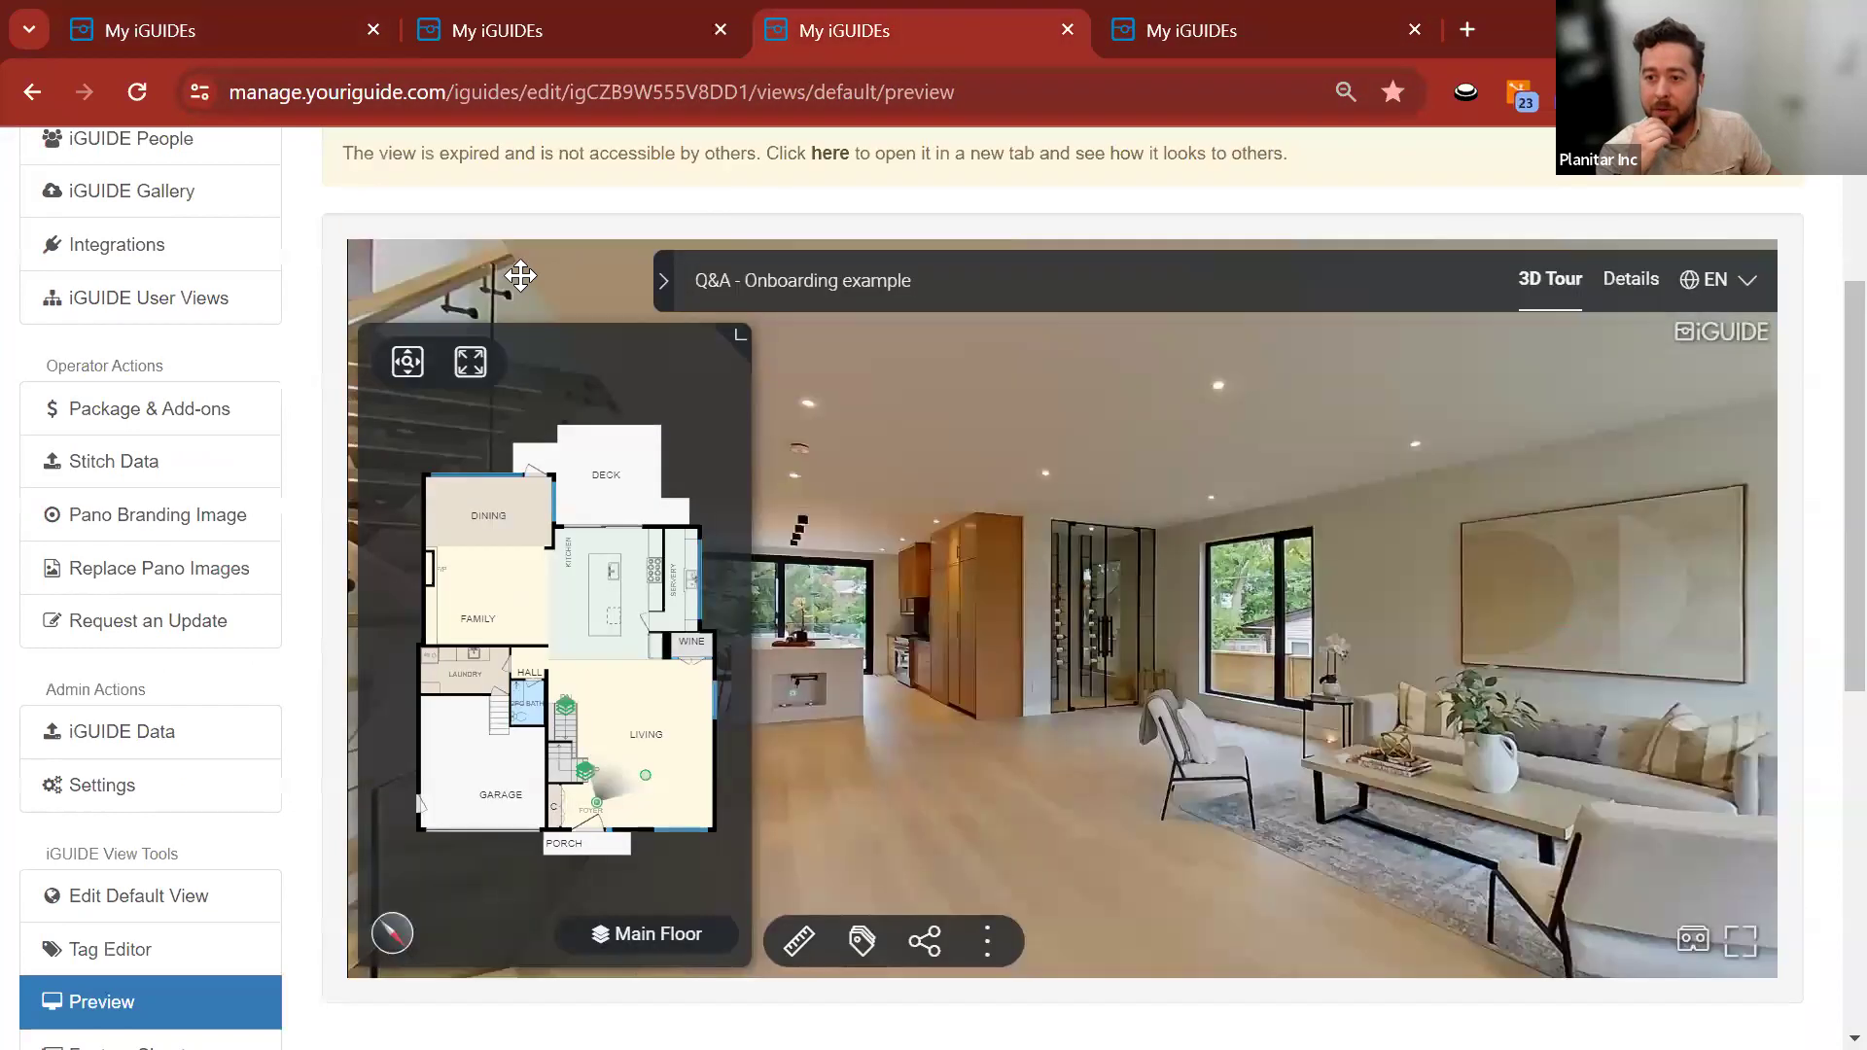
left_click(634, 955)
left_click(637, 795)
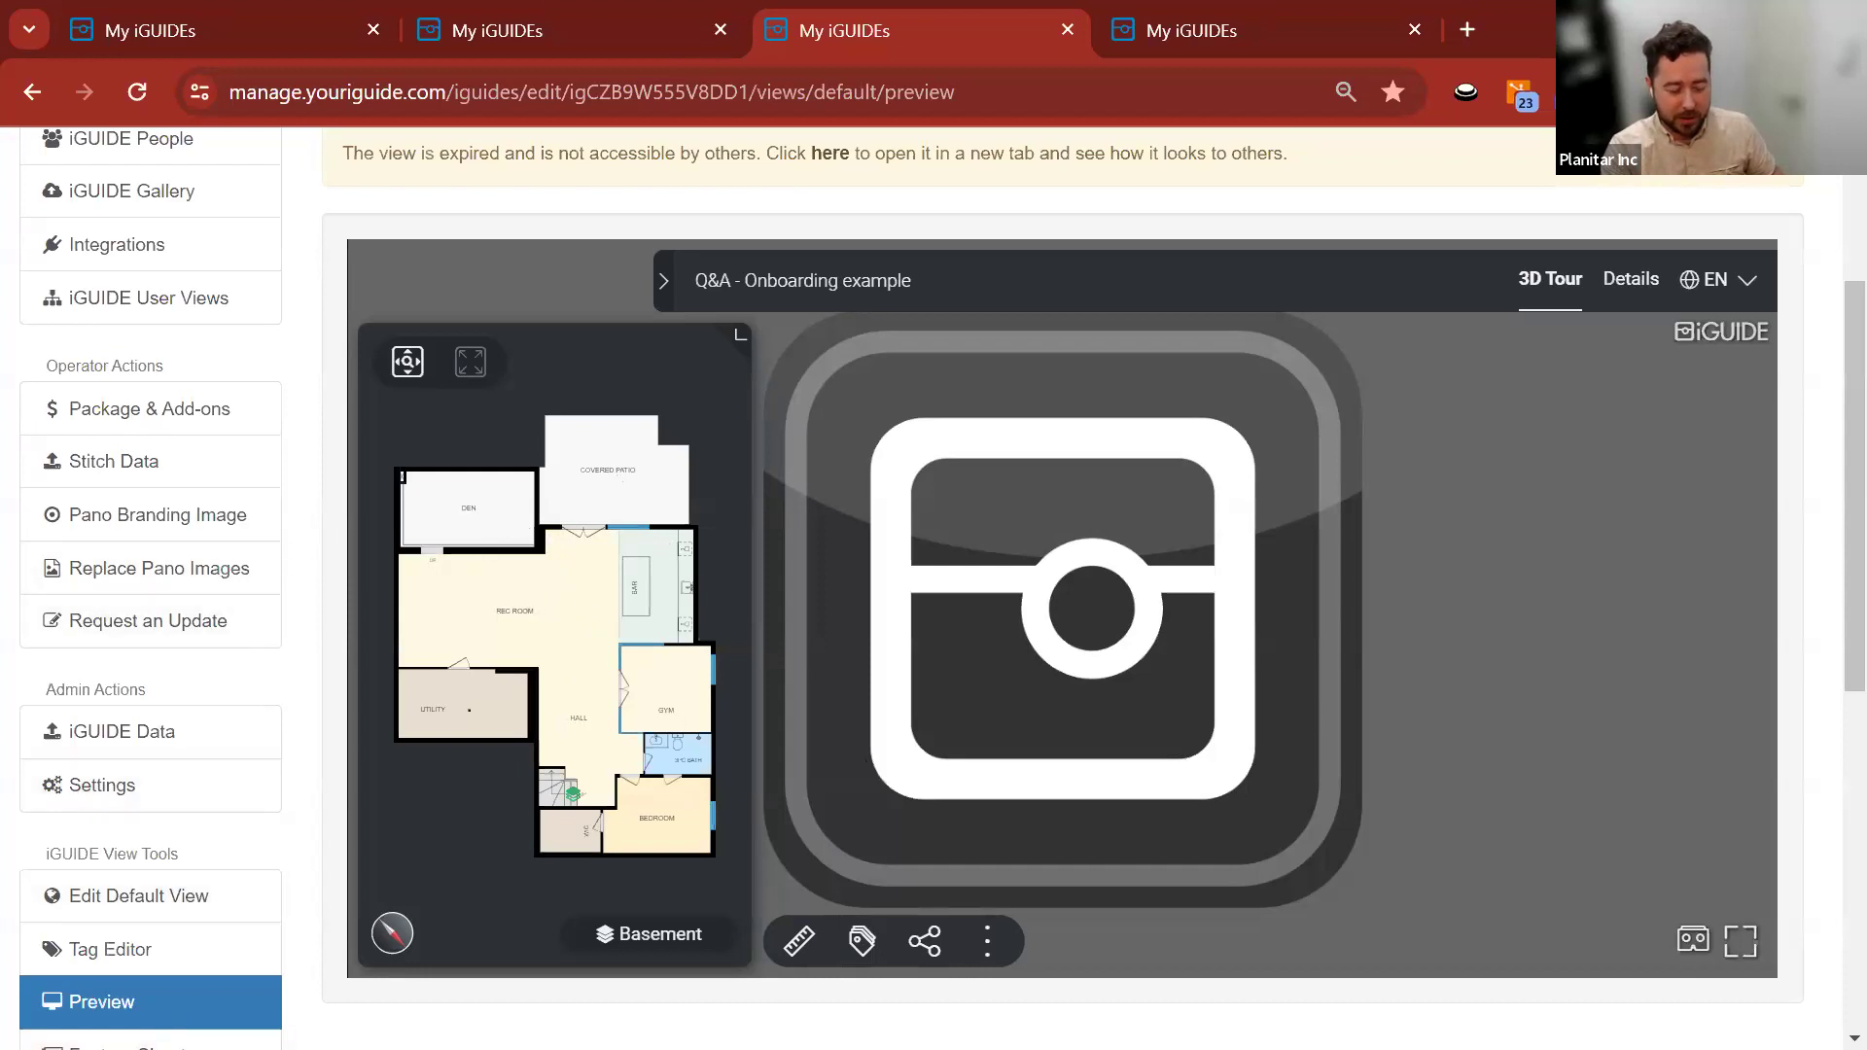
key("alt+Tab")
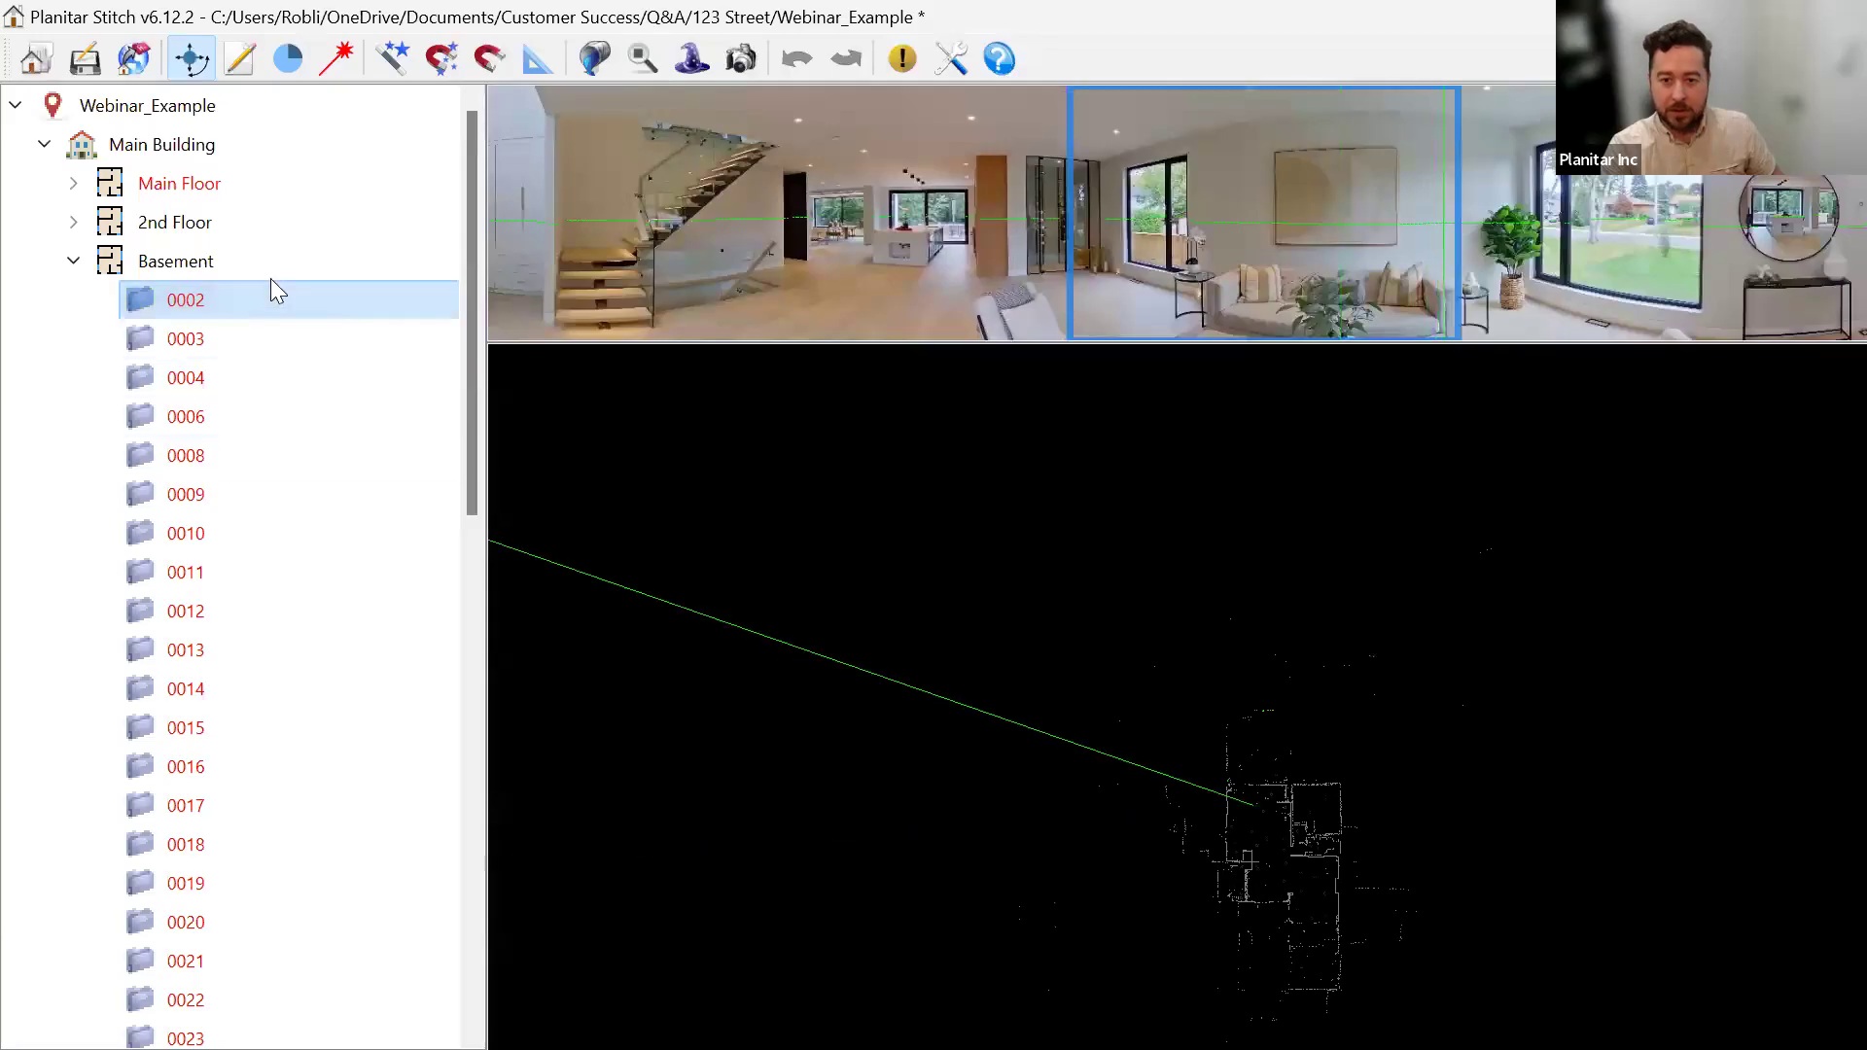
Review the 2nd Floor and Basement scan lists by expanding and collapsing them.
scroll(287, 611, "down", 8)
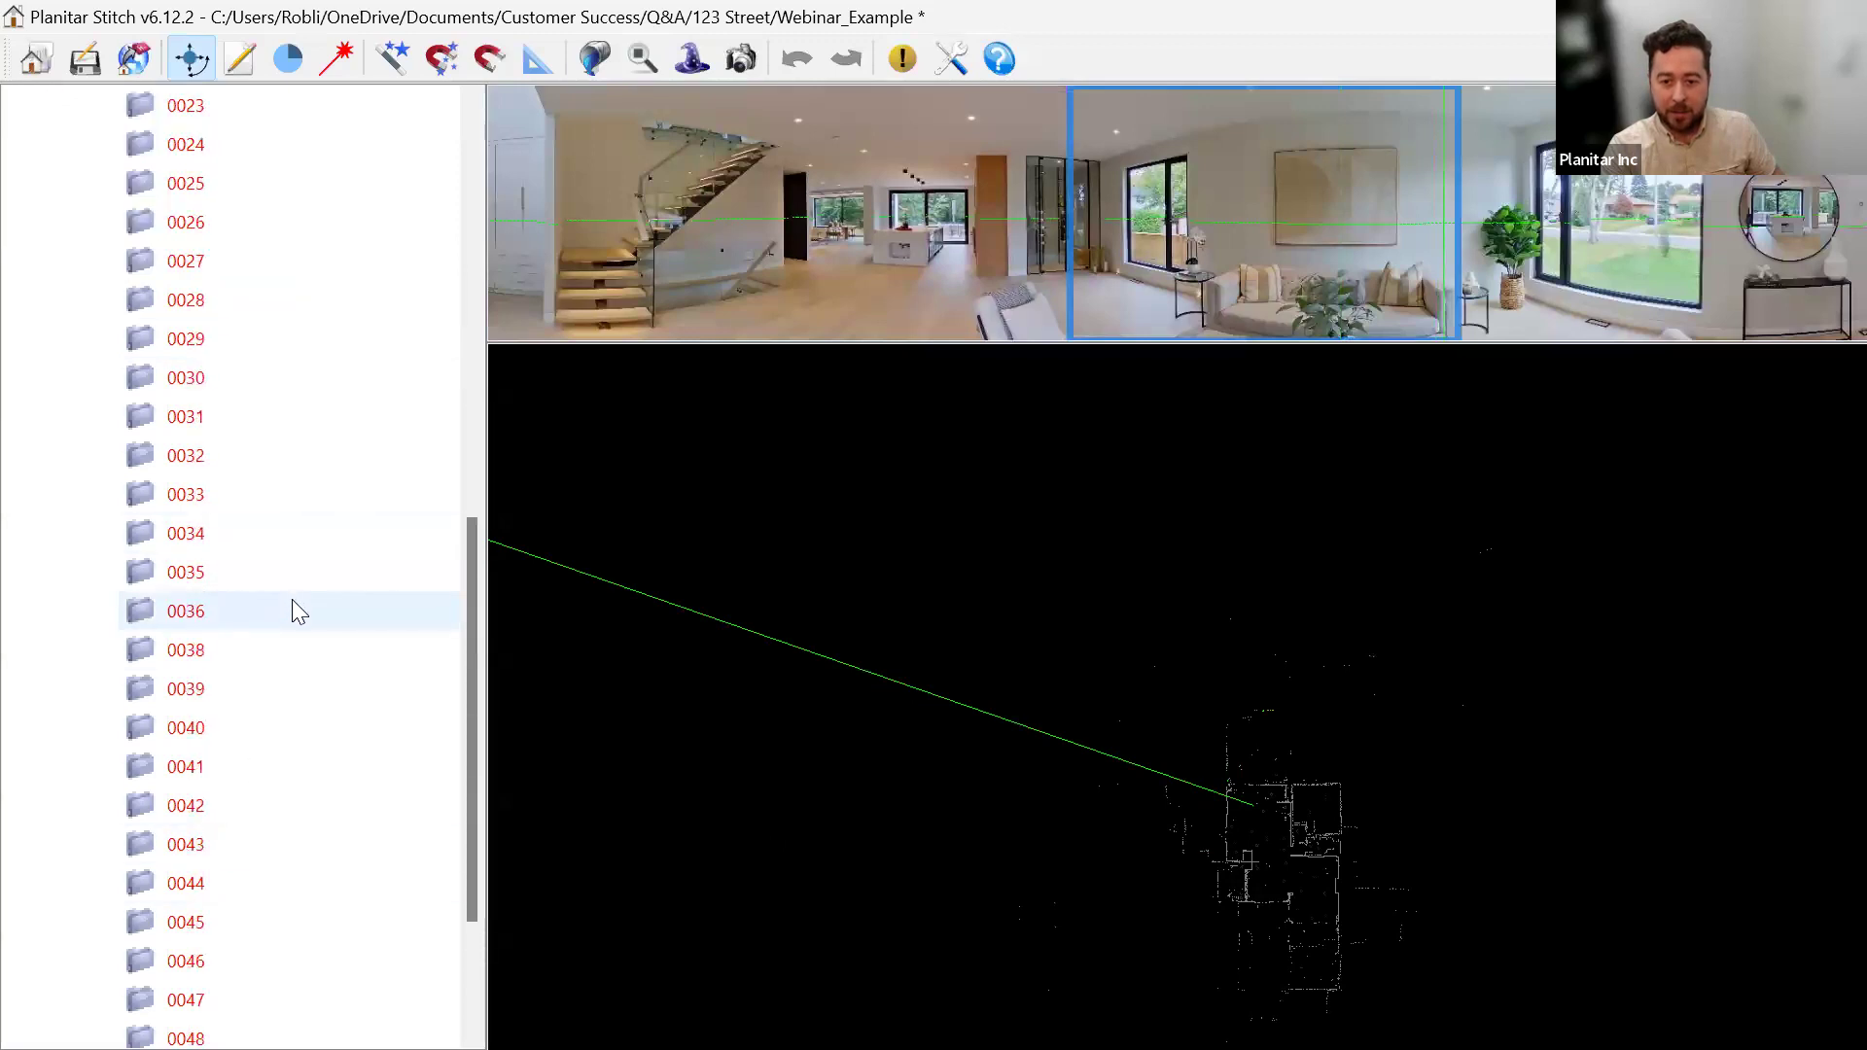
scroll(291, 599, "up", 8)
left_click(73, 261)
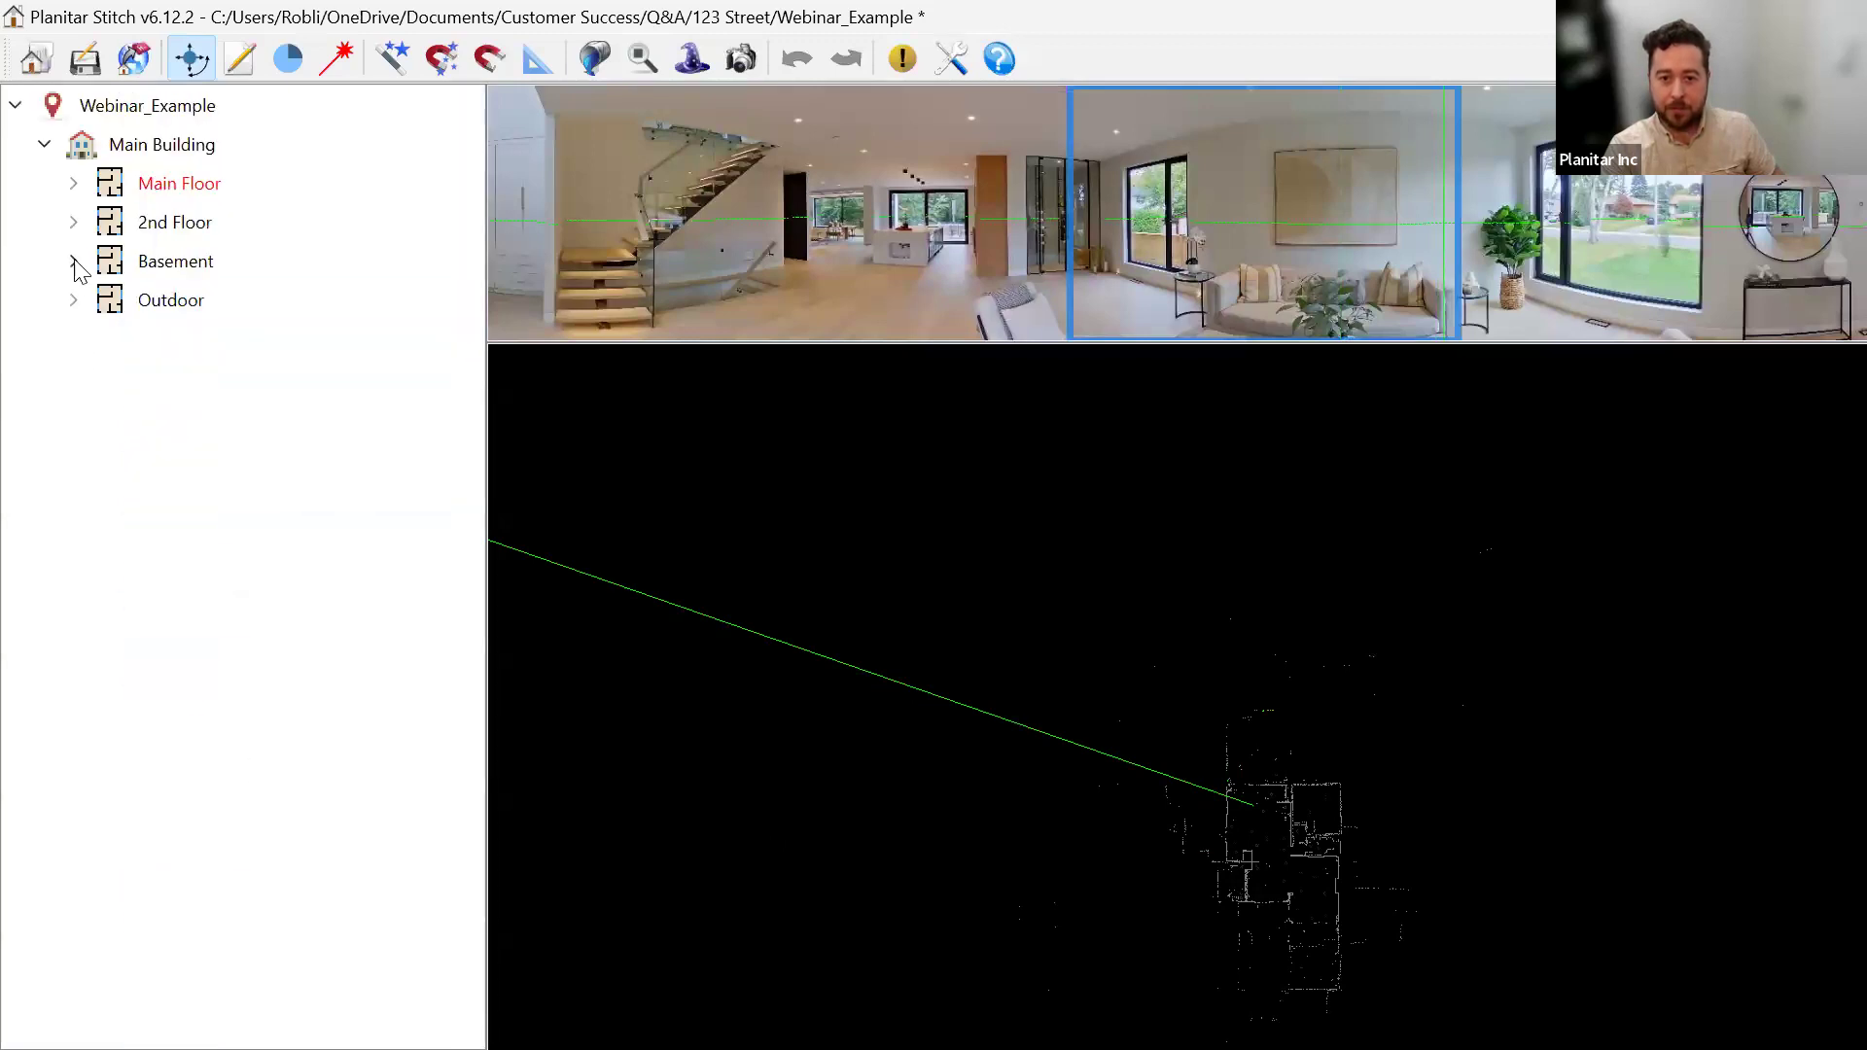
left_click(74, 223)
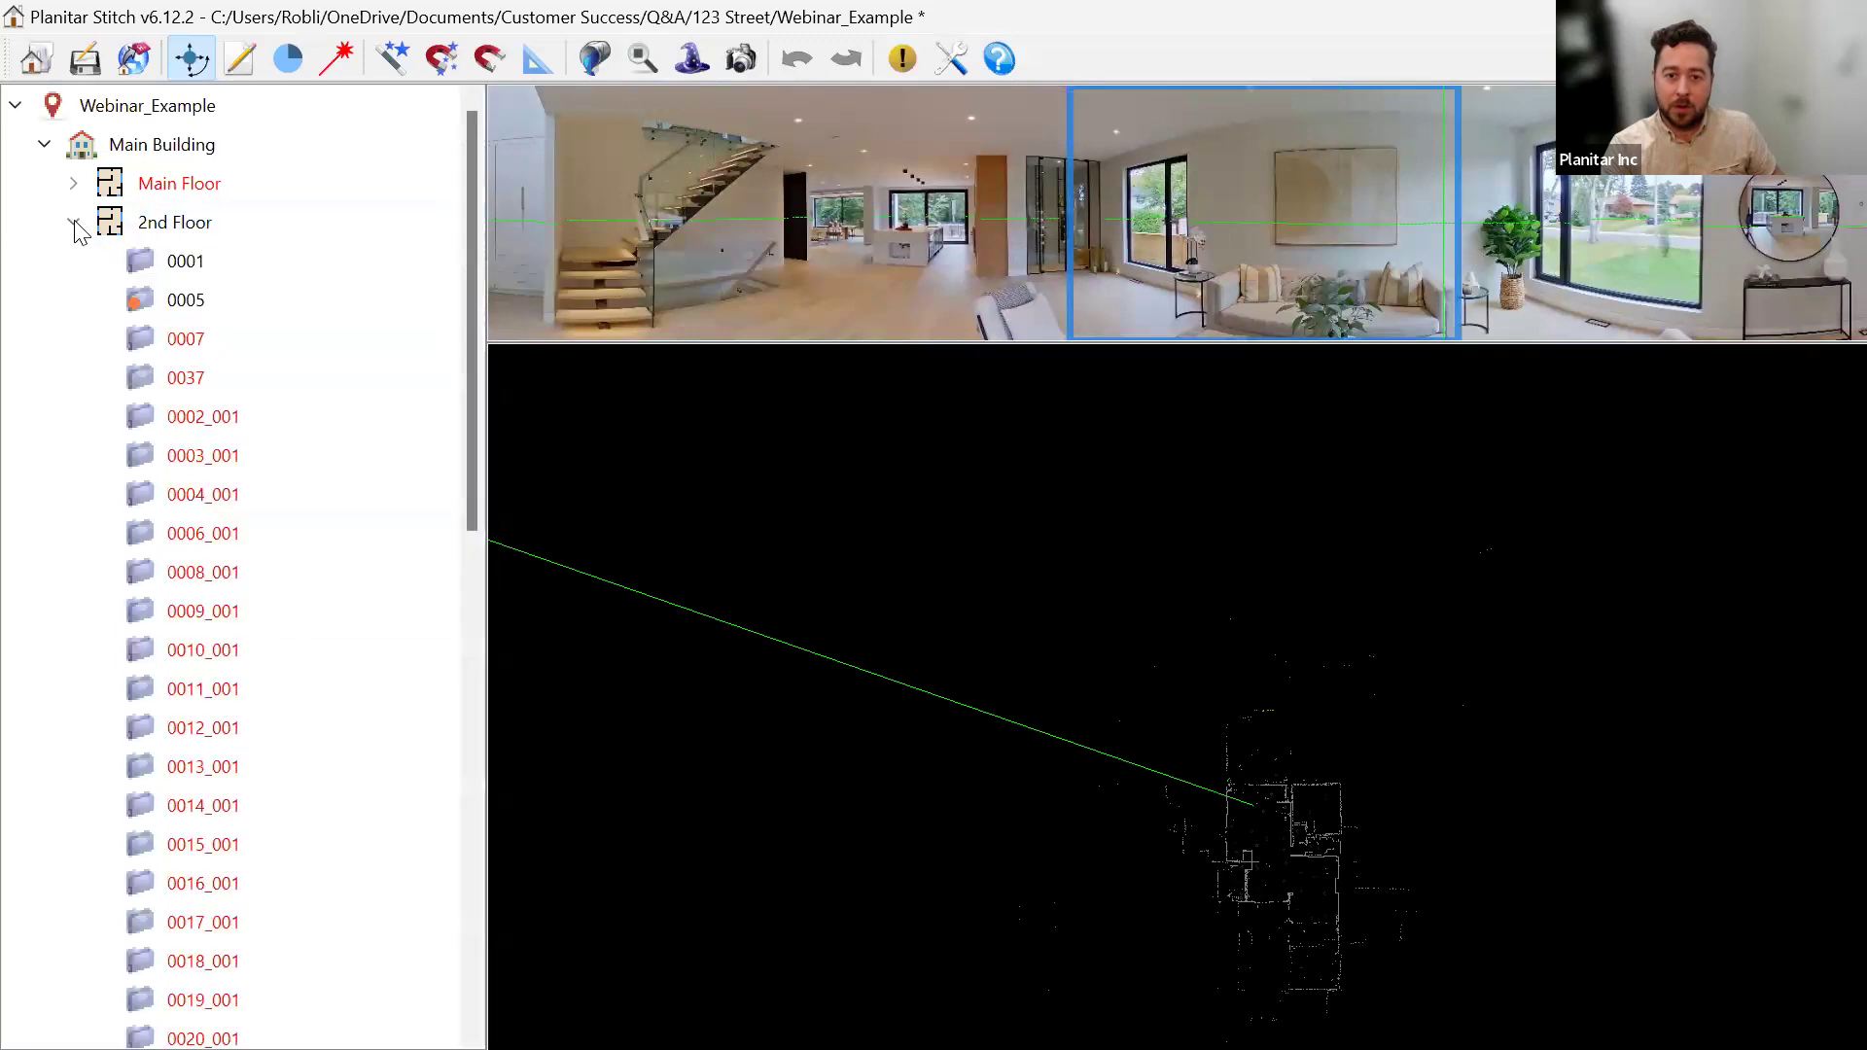
left_click(74, 223)
left_click(75, 224)
left_click(75, 224)
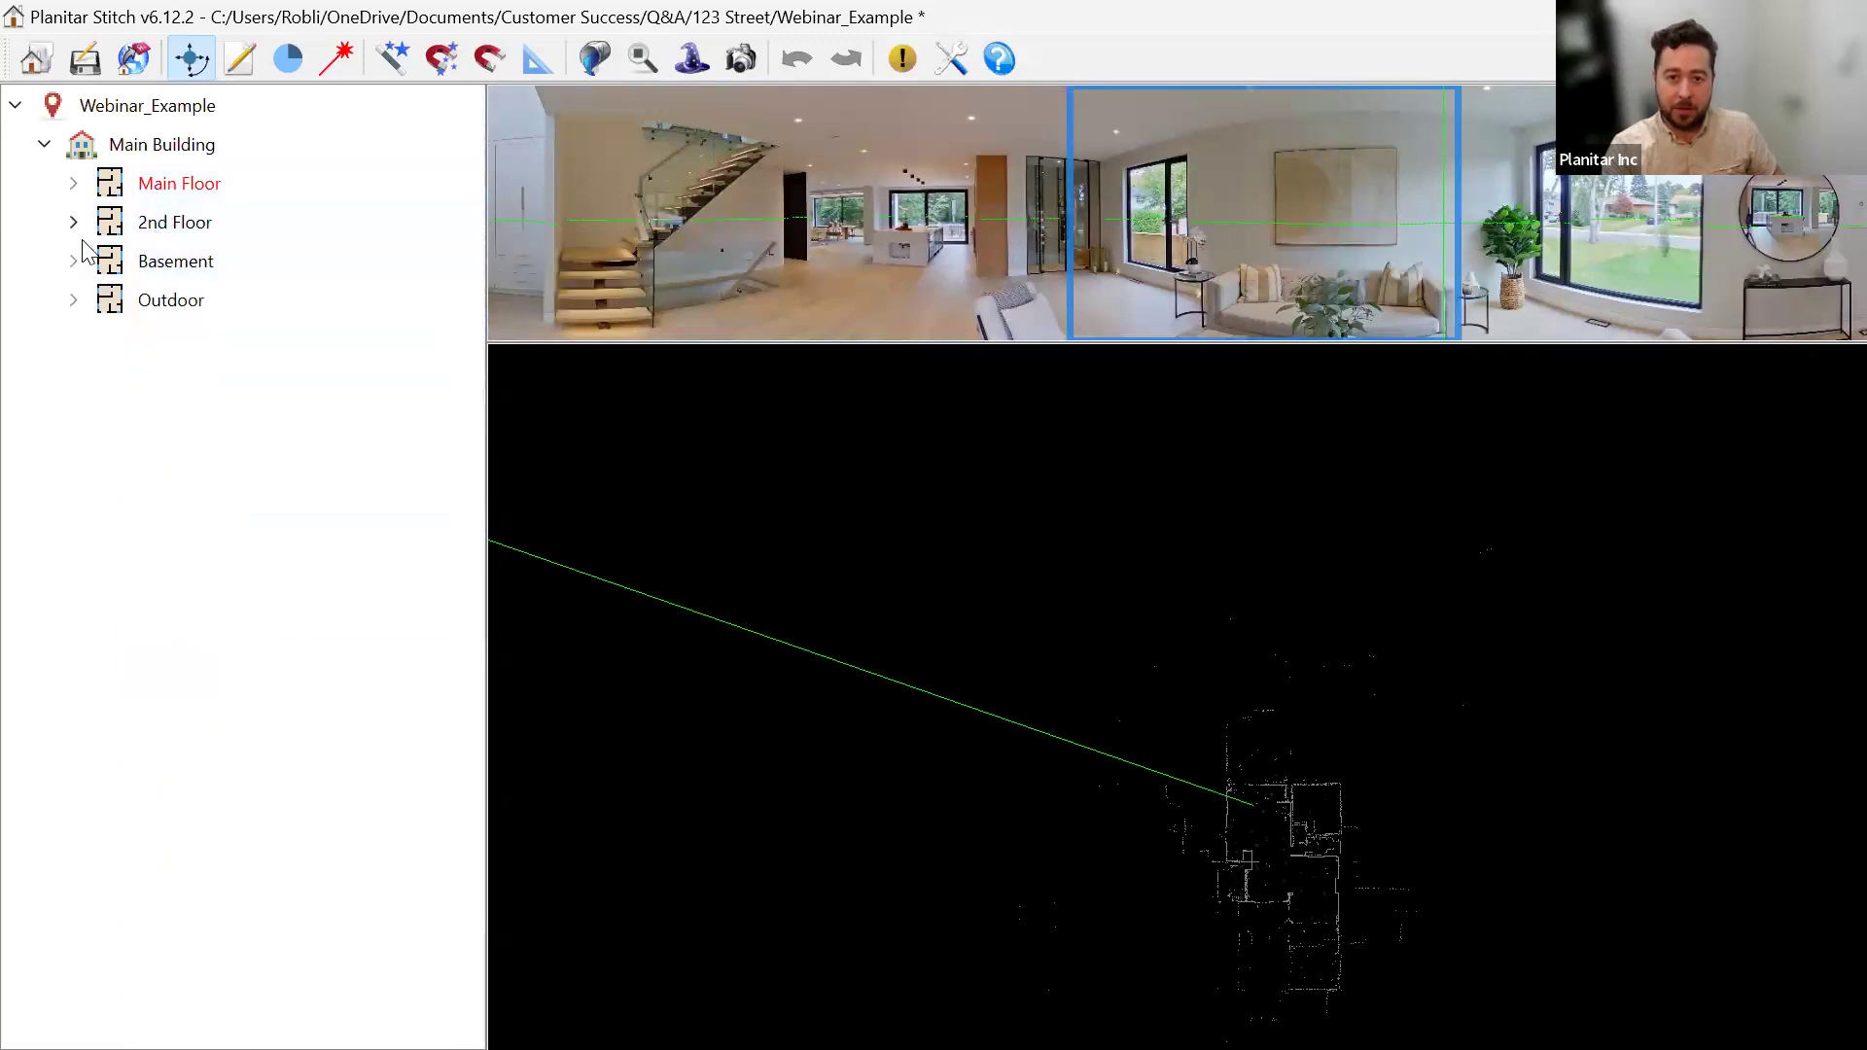
left_click(74, 262)
left_click(74, 261)
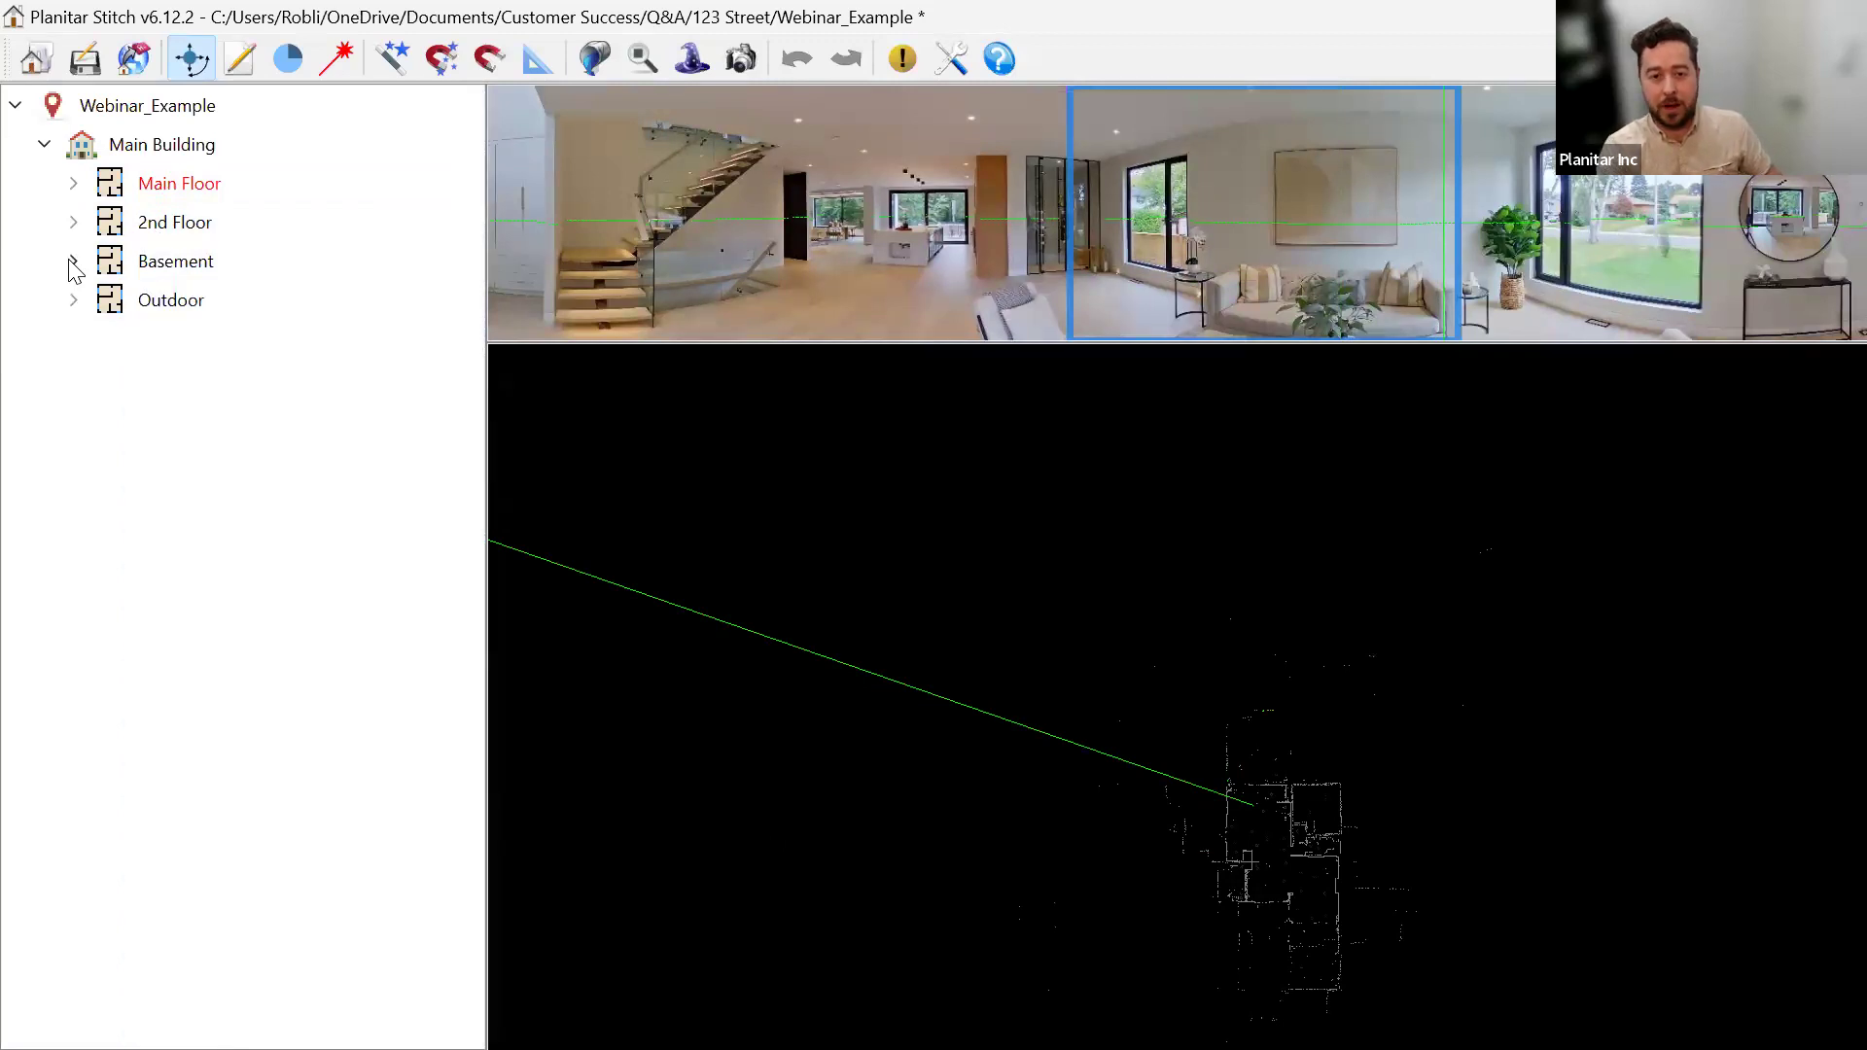
Expand Main Floor and open scan 0001's panorama, then return to the iGUIDE preview.
right_click(180, 185)
key("Escape")
left_click(73, 185)
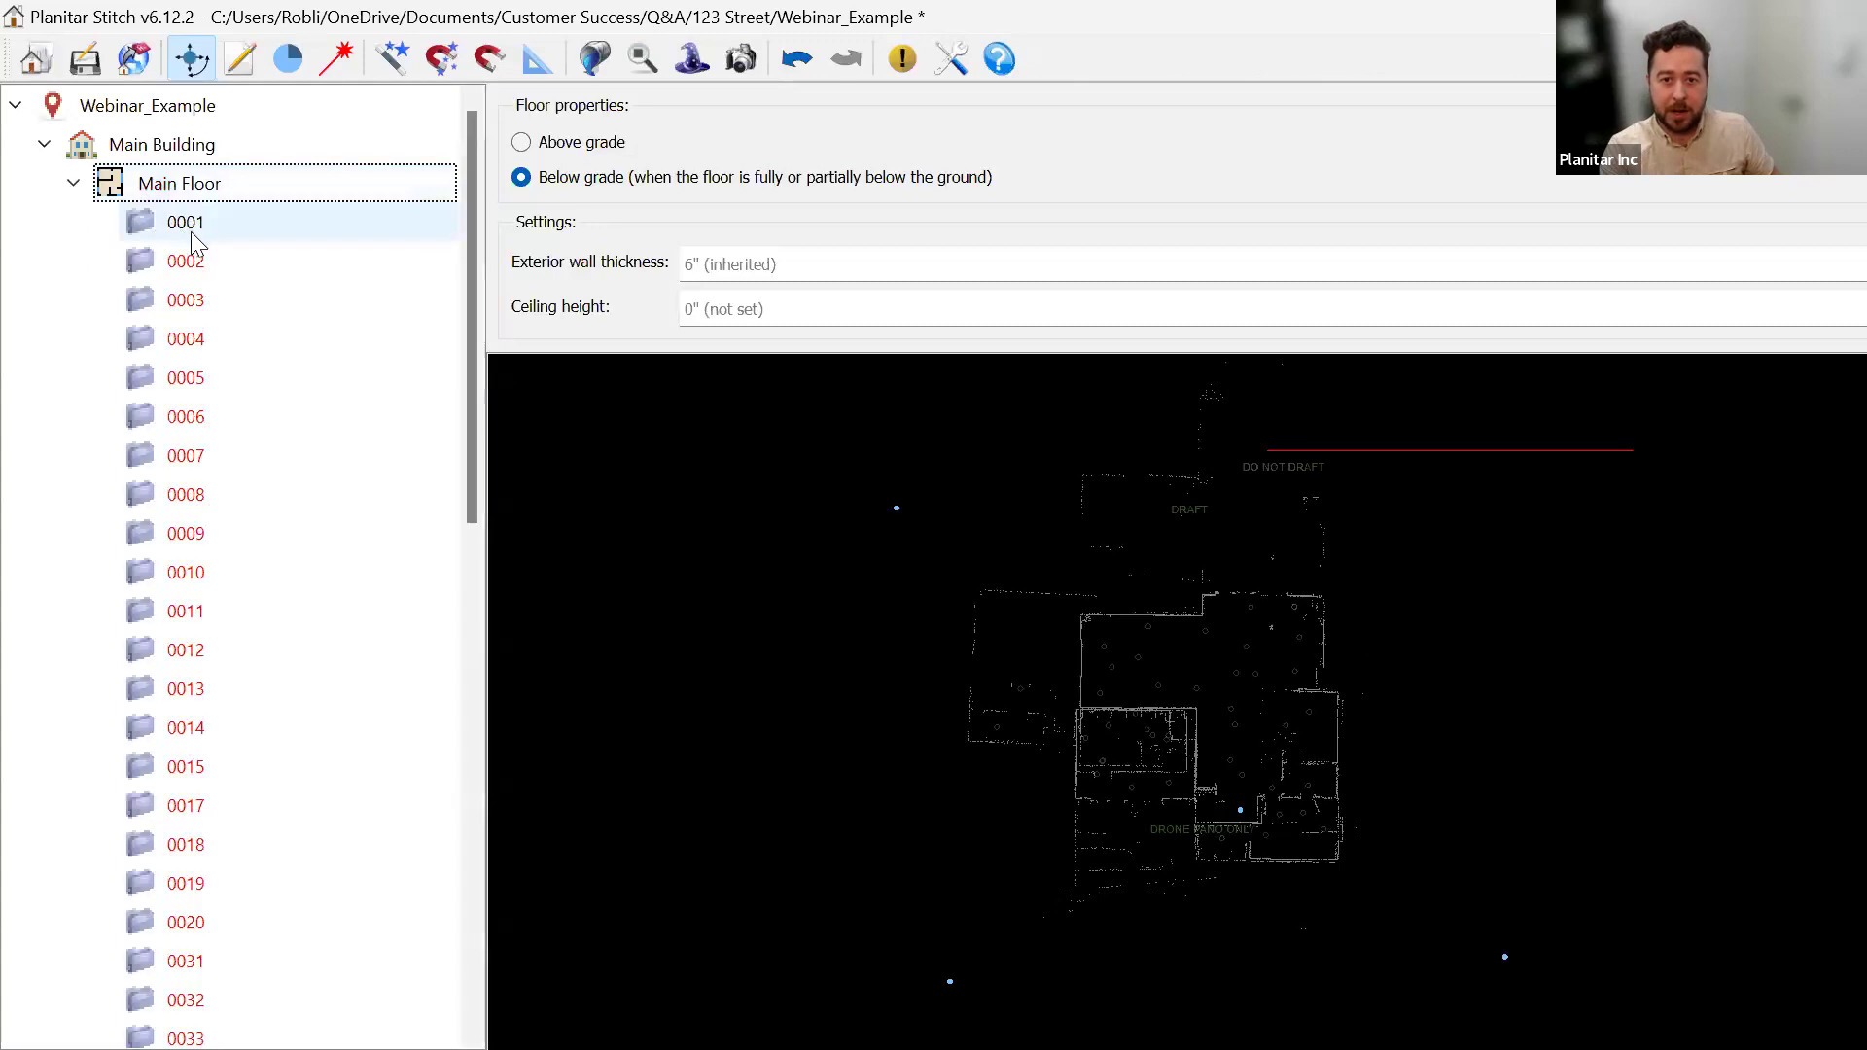
left_click(190, 226)
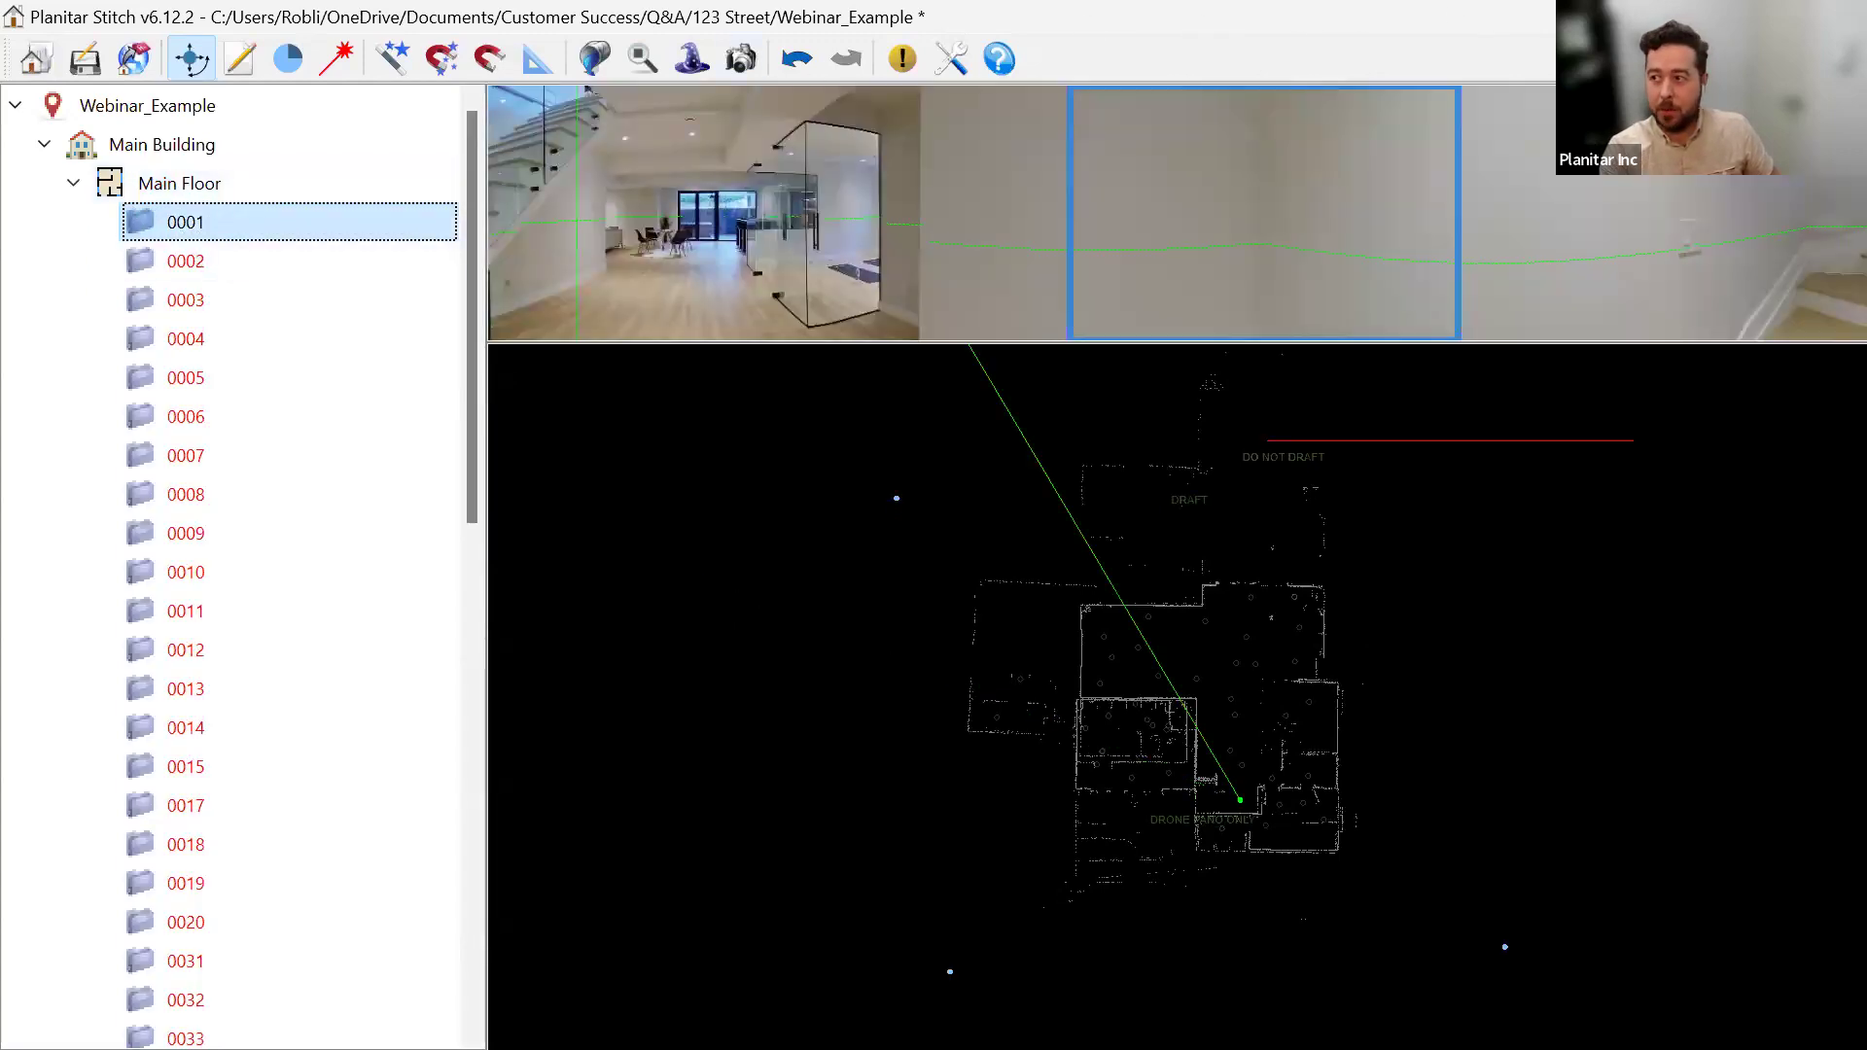
key("alt+Tab")
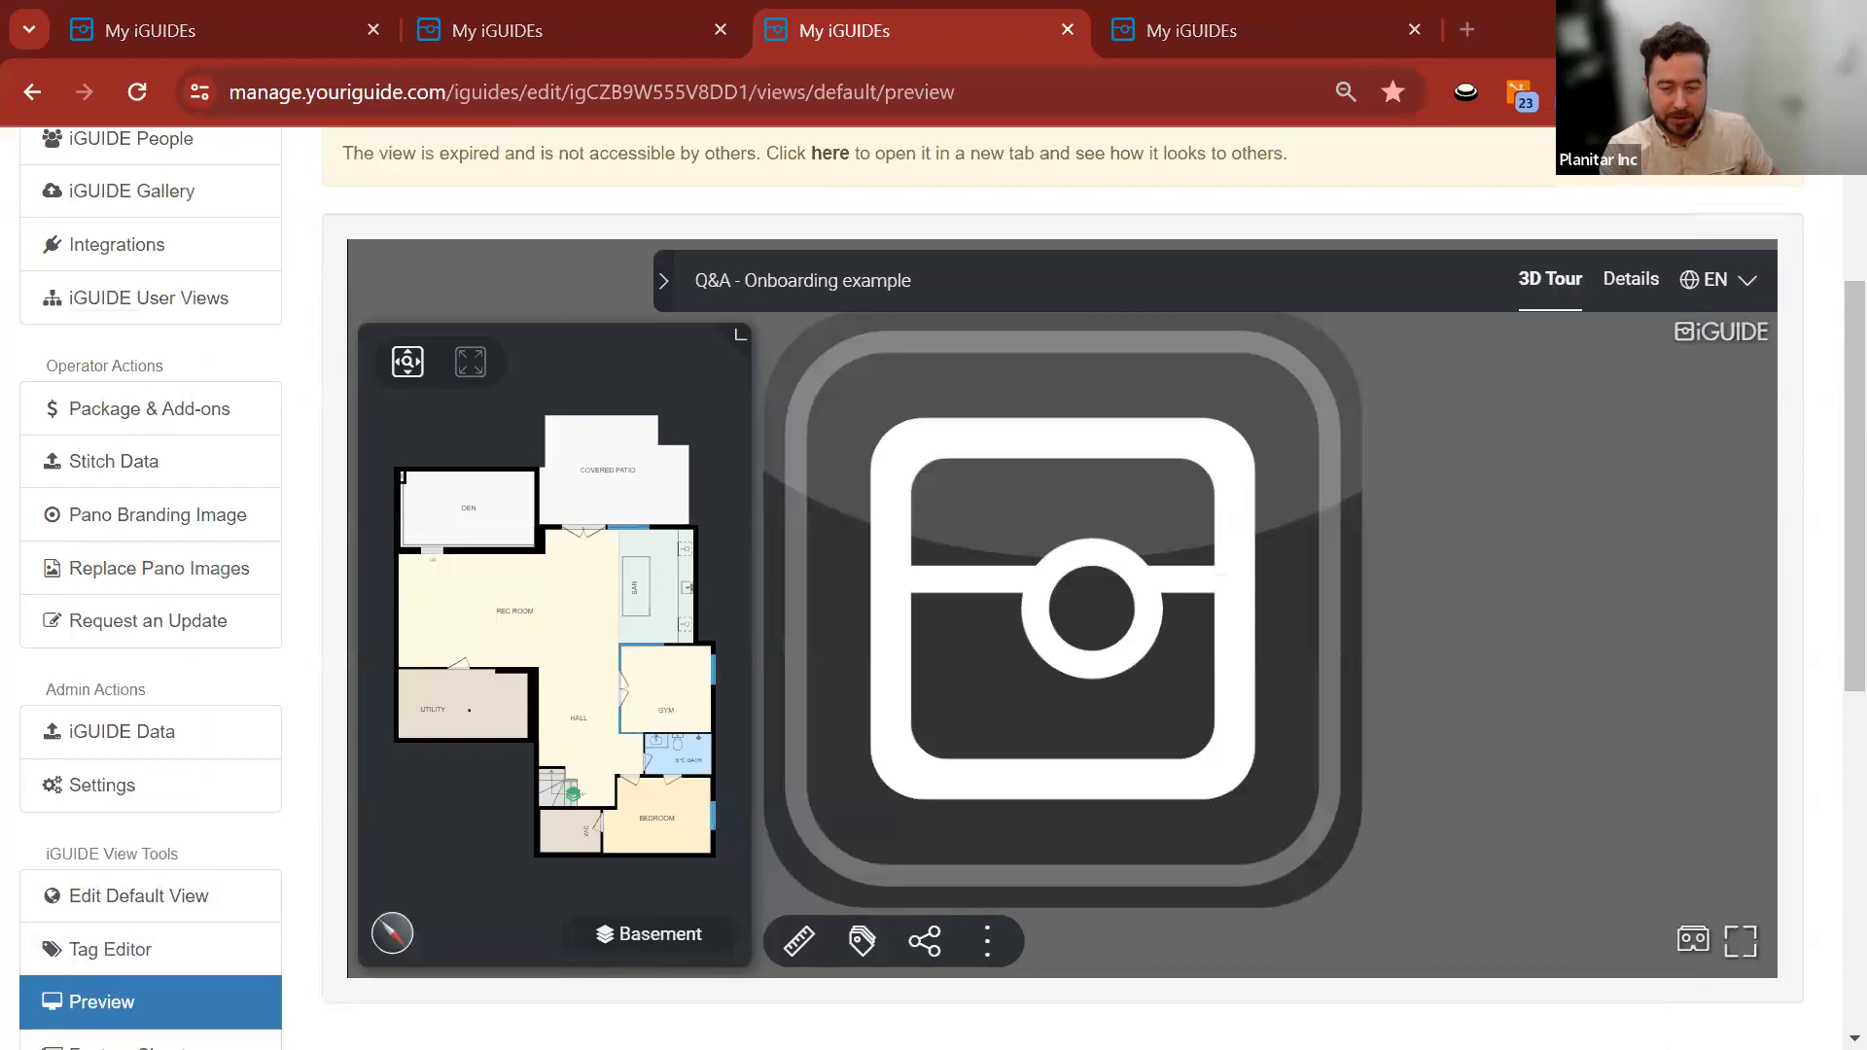
Select Main Floor scan 0001 in Stitch and return to the iGUIDE portal.
key("alt+Tab")
right_click(187, 186)
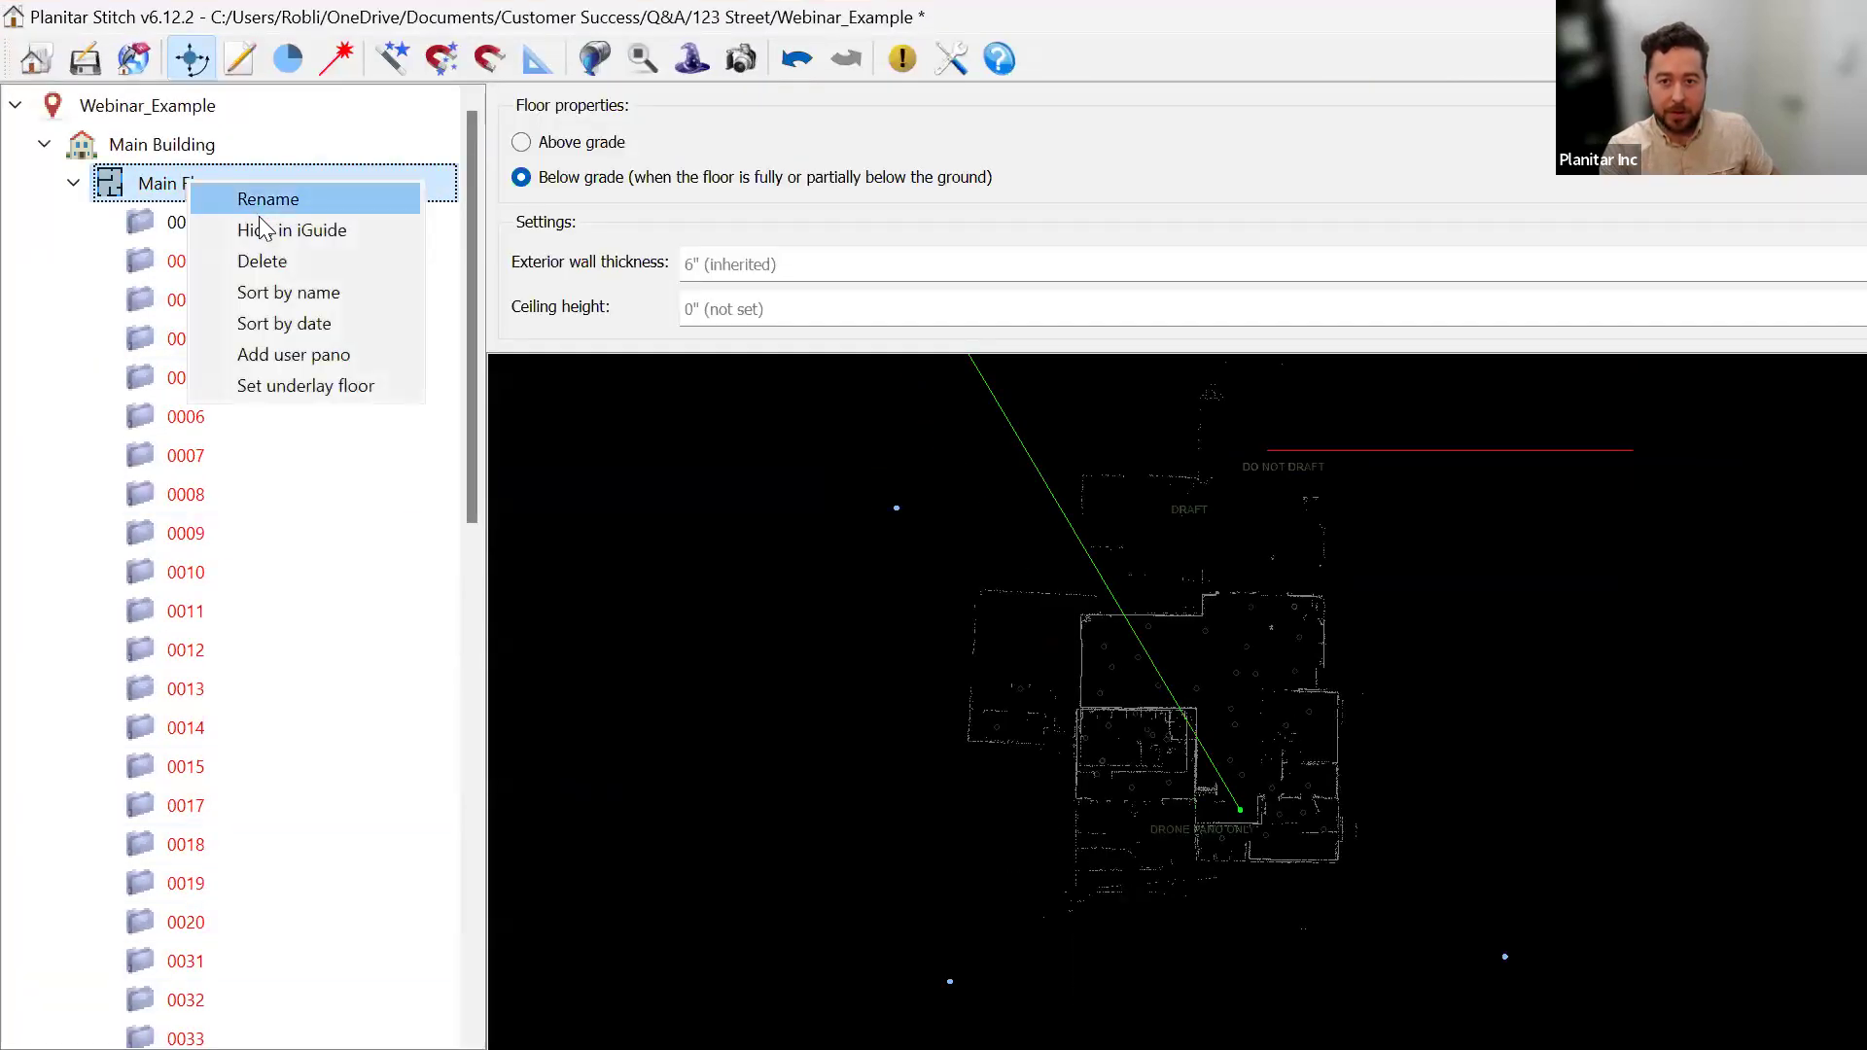
left_click(225, 225)
key("alt+Tab")
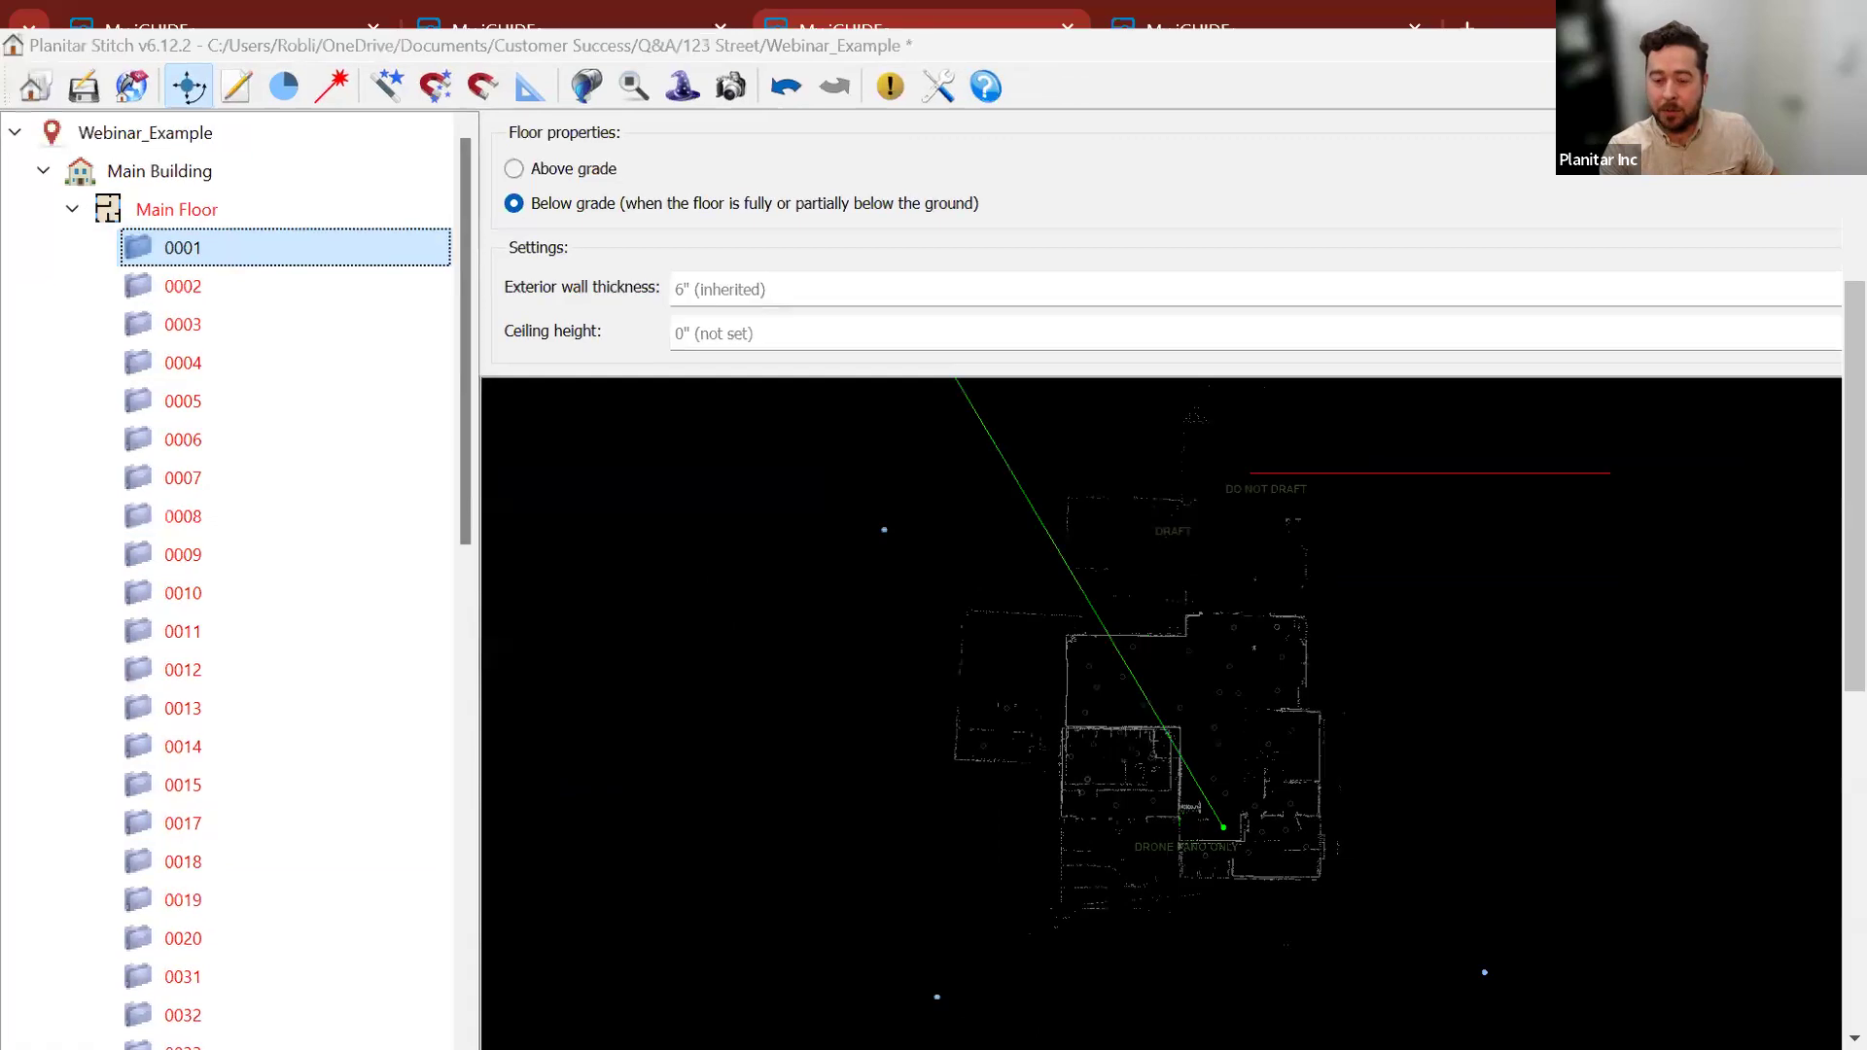
Open the default view editor and switch its tour to the Basement floor.
left_click(645, 931)
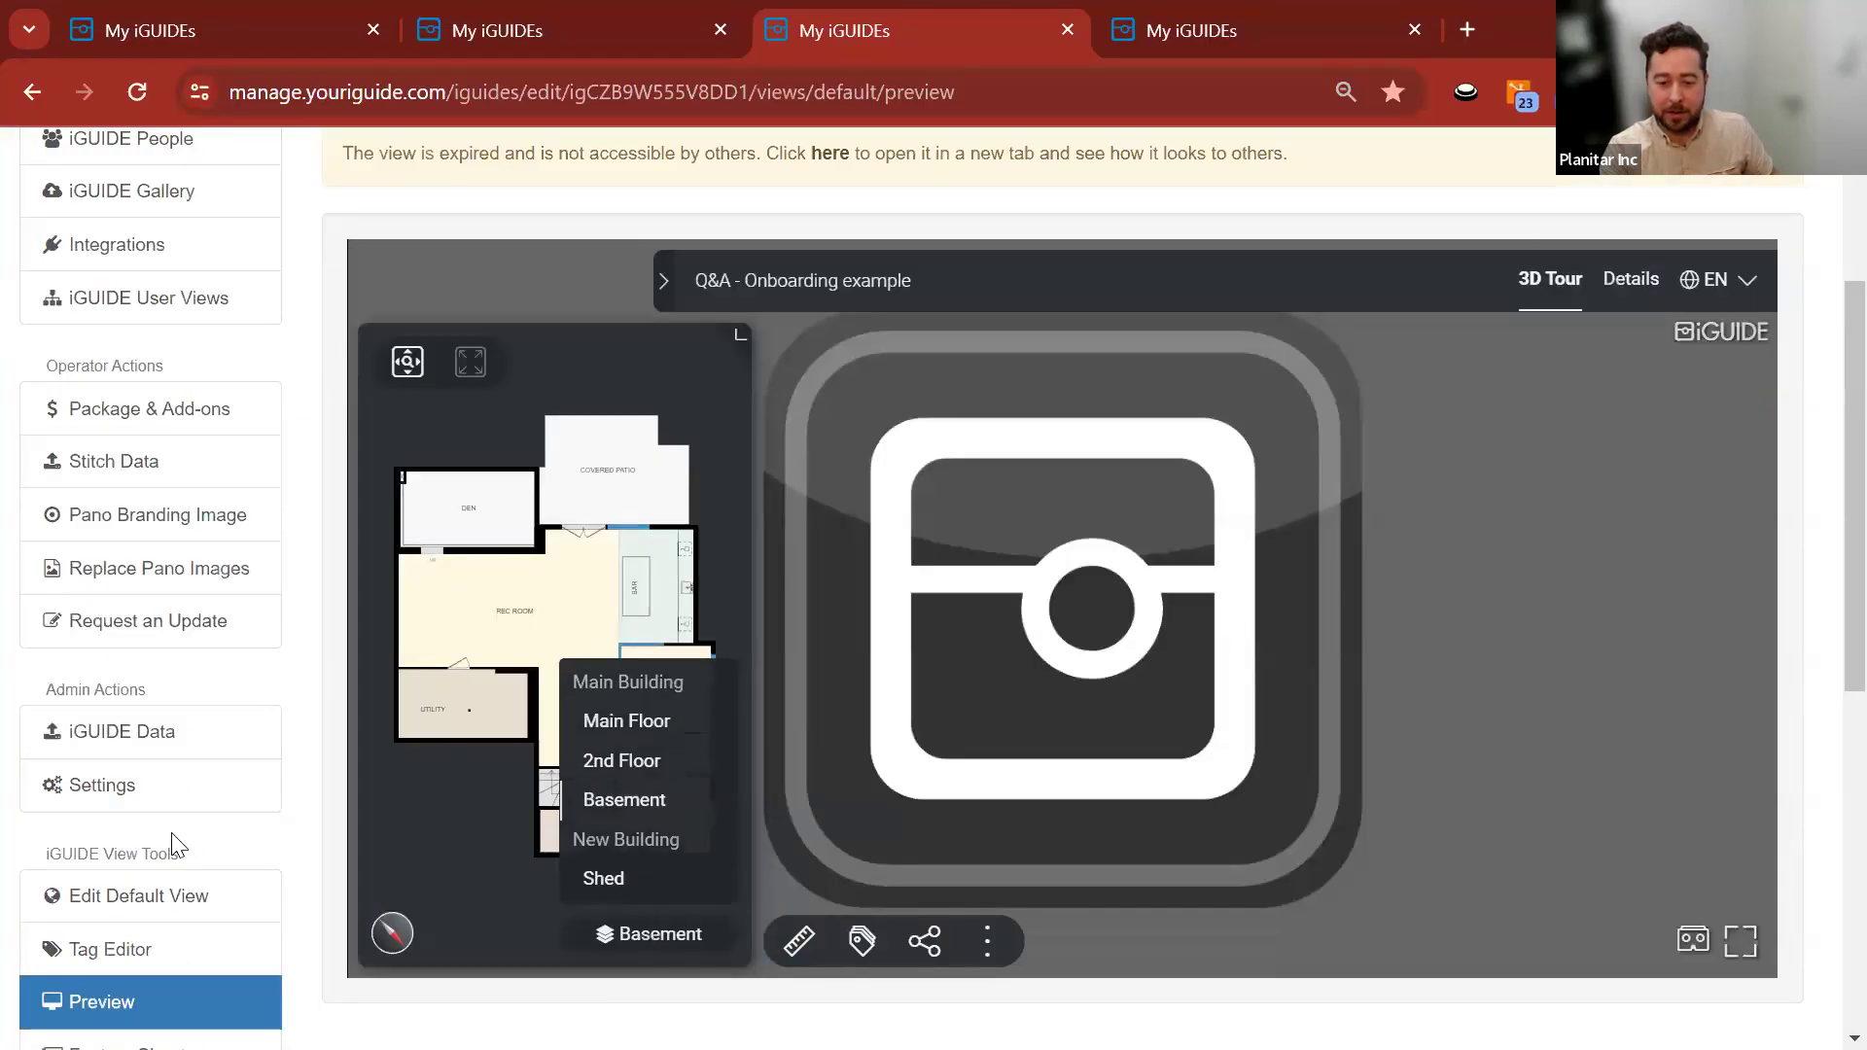
left_click(83, 899)
left_click(1764, 461)
scroll(309, 559, "down", 8)
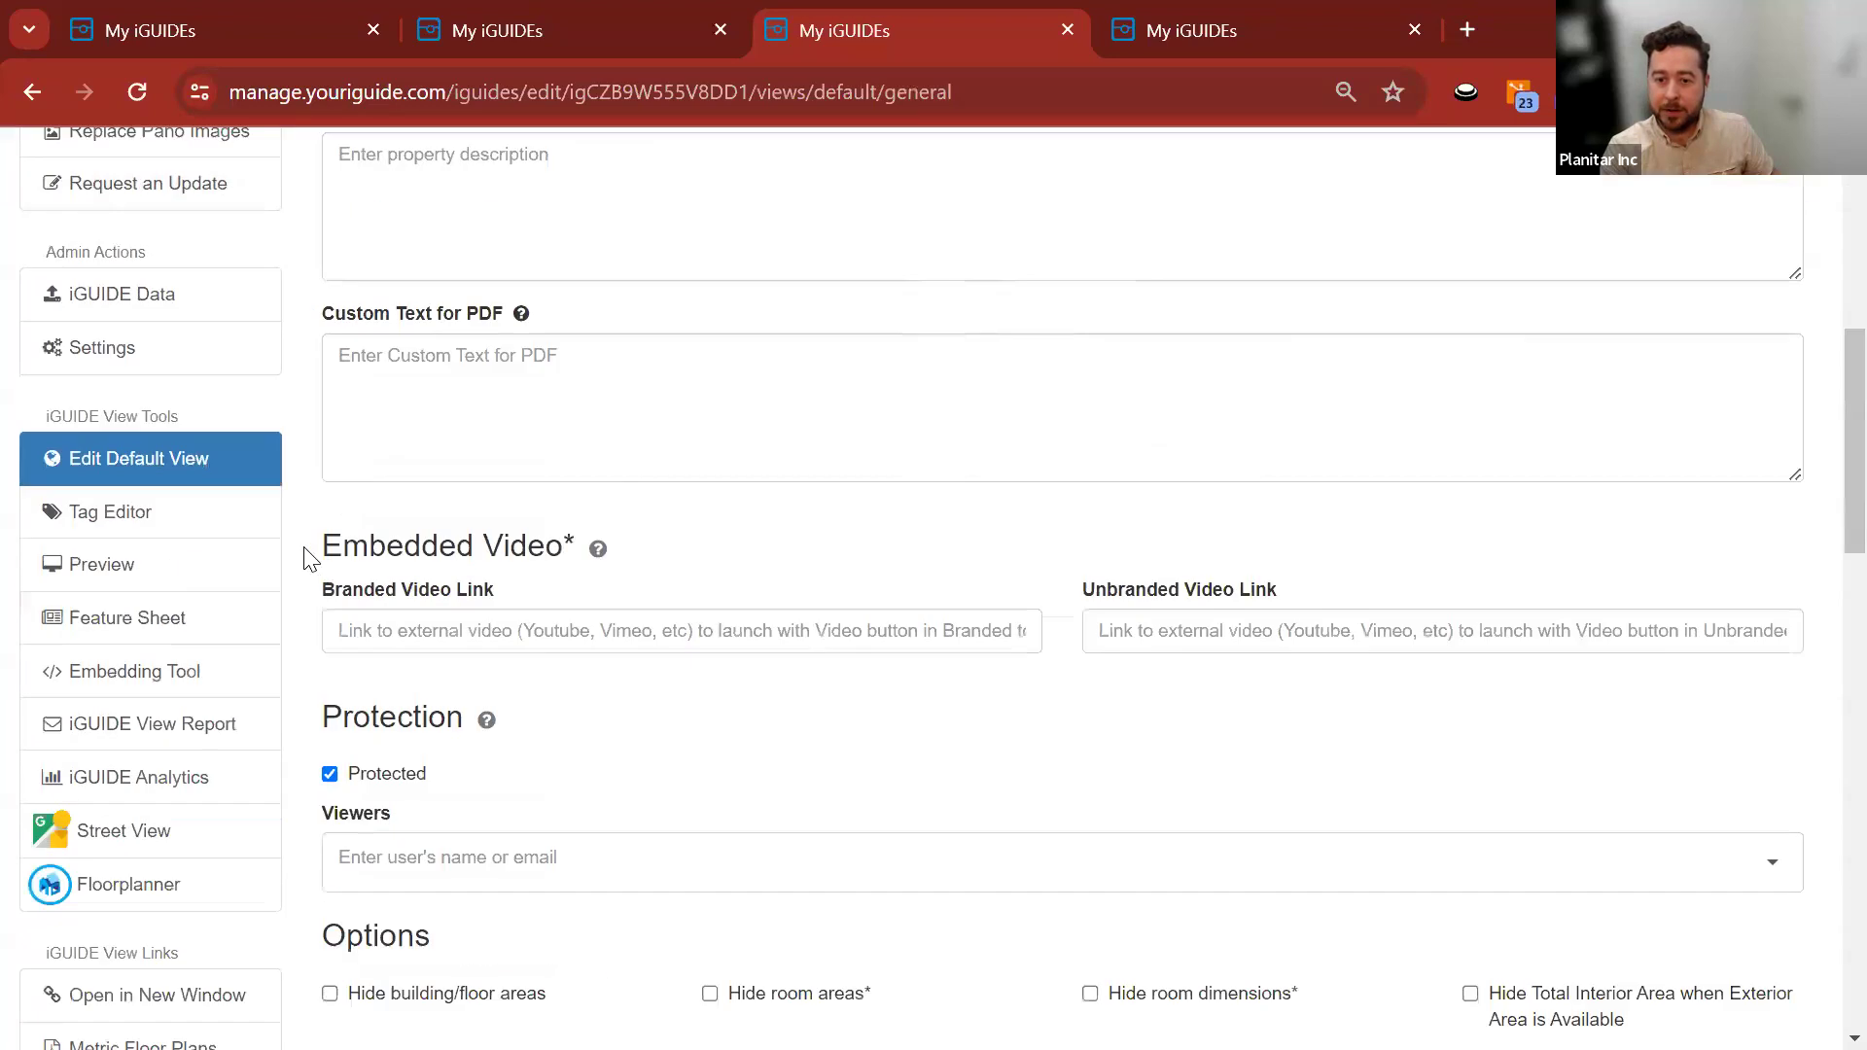
scroll(309, 559, "down", 20)
left_click(580, 788)
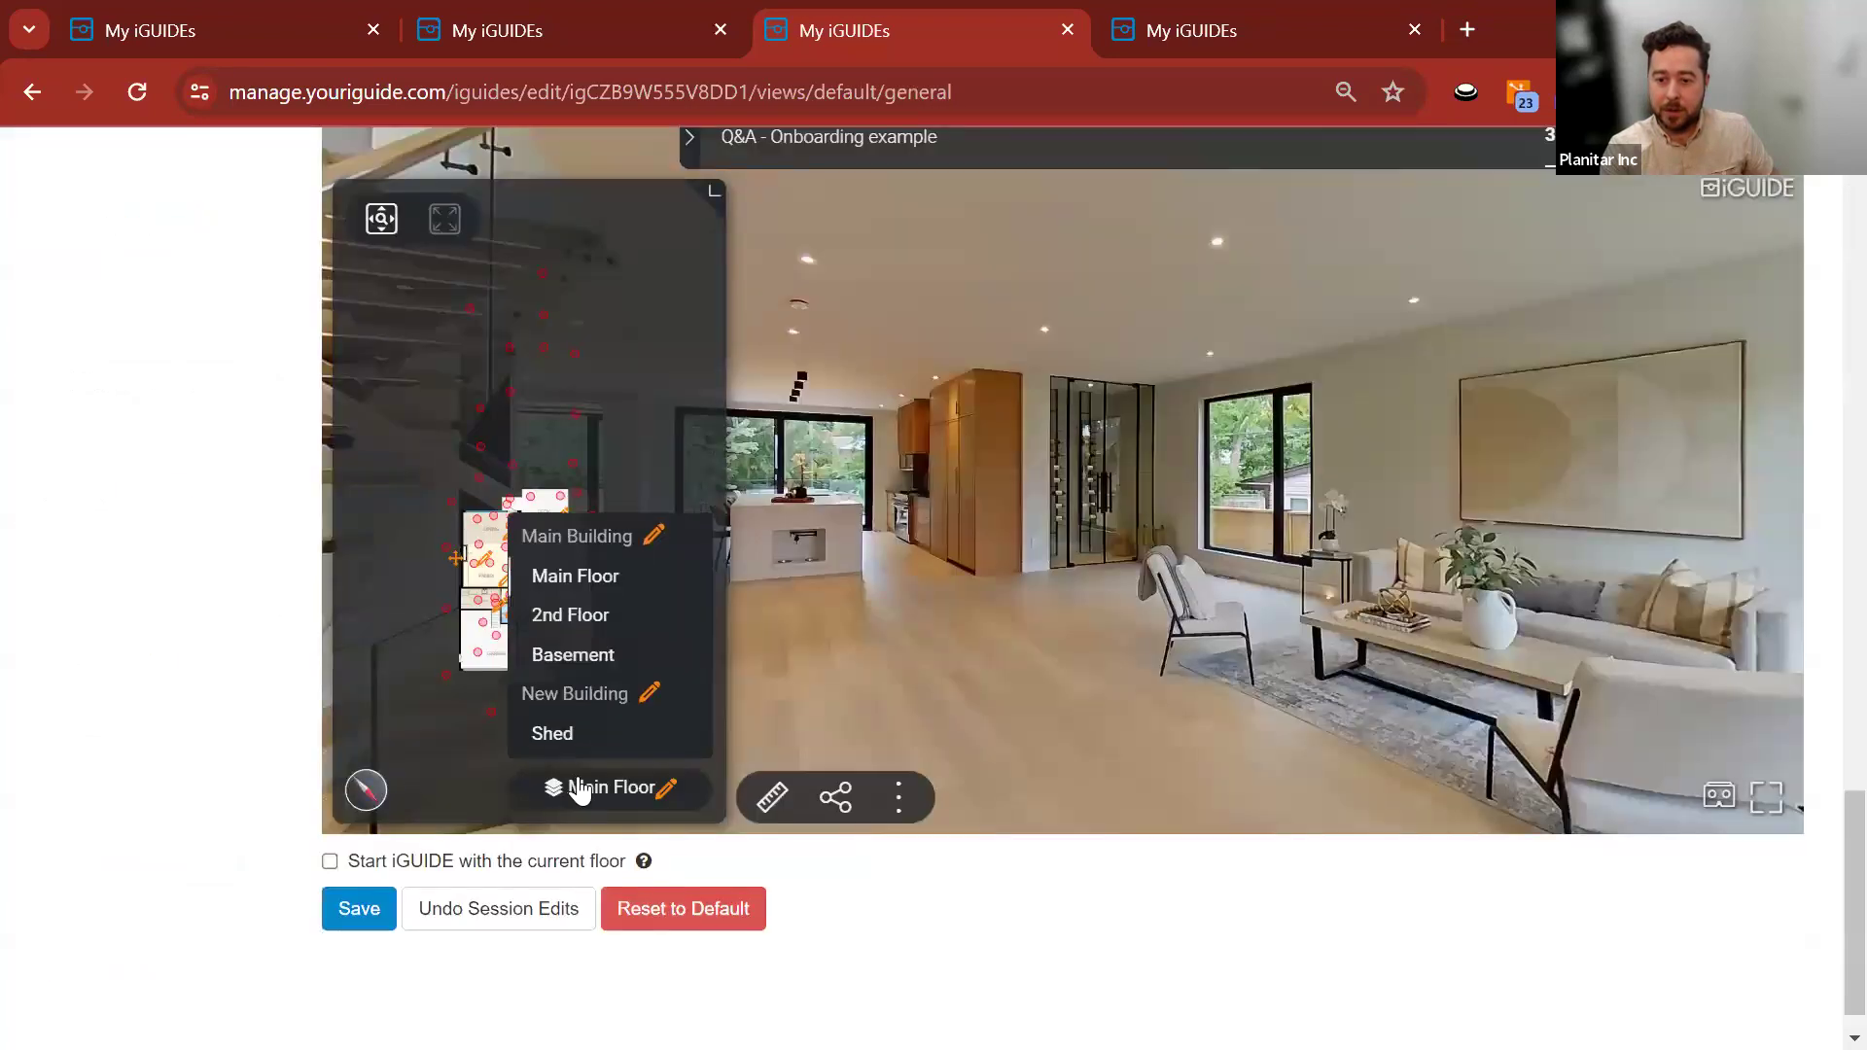
left_click(581, 654)
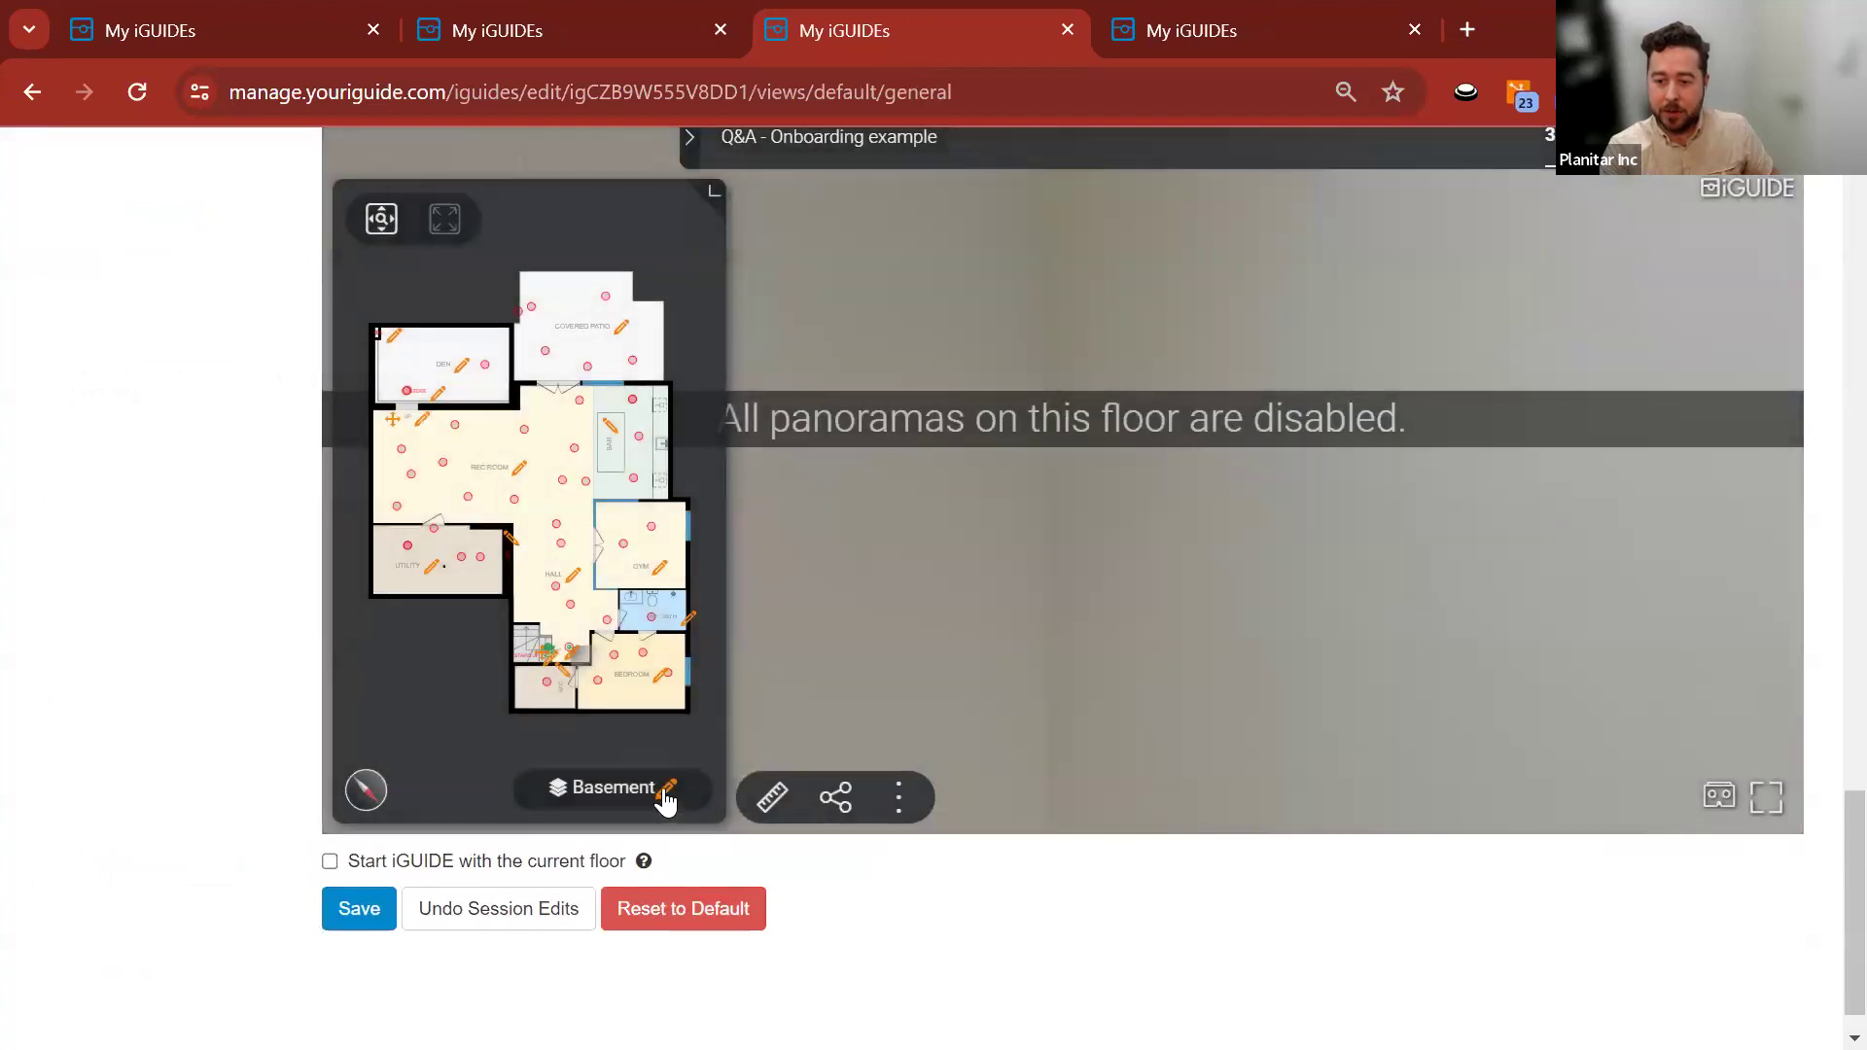
Uncheck Show in iGUIDE for the Basement, confirm the warning, and save the default view.
left_click(667, 789)
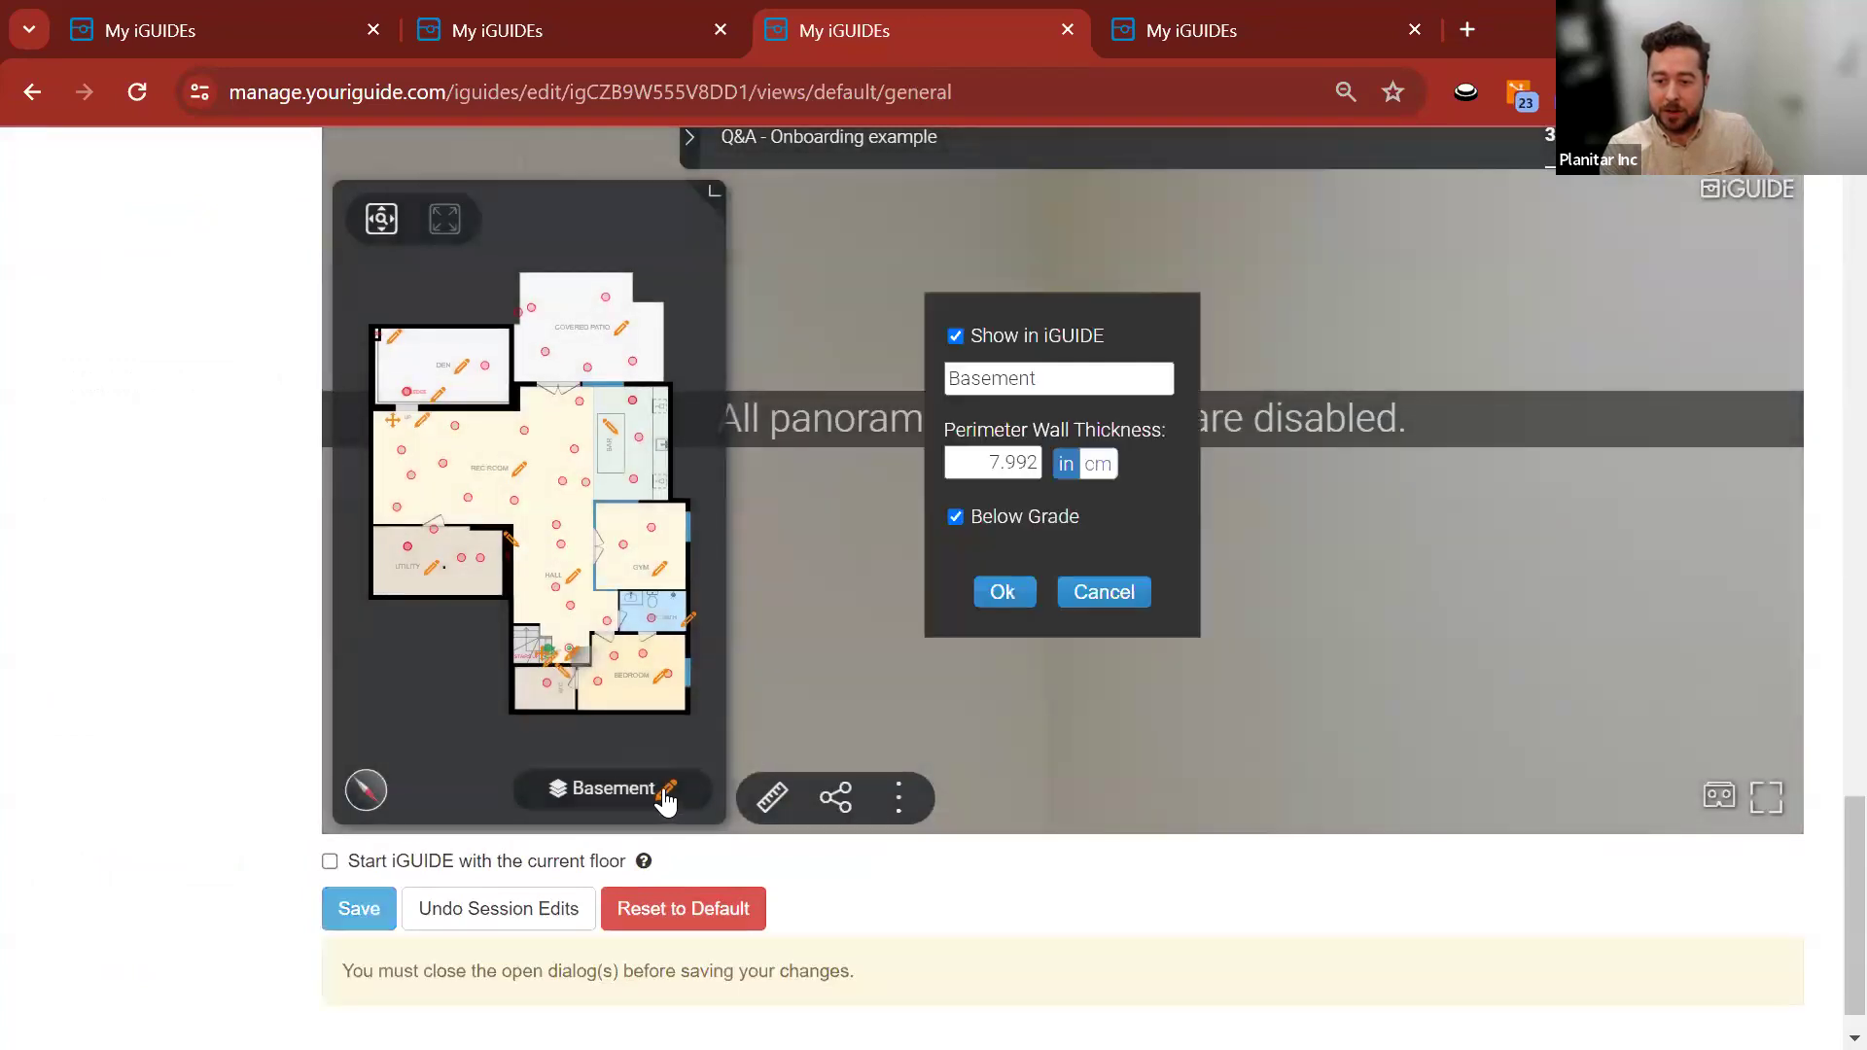
left_click(955, 336)
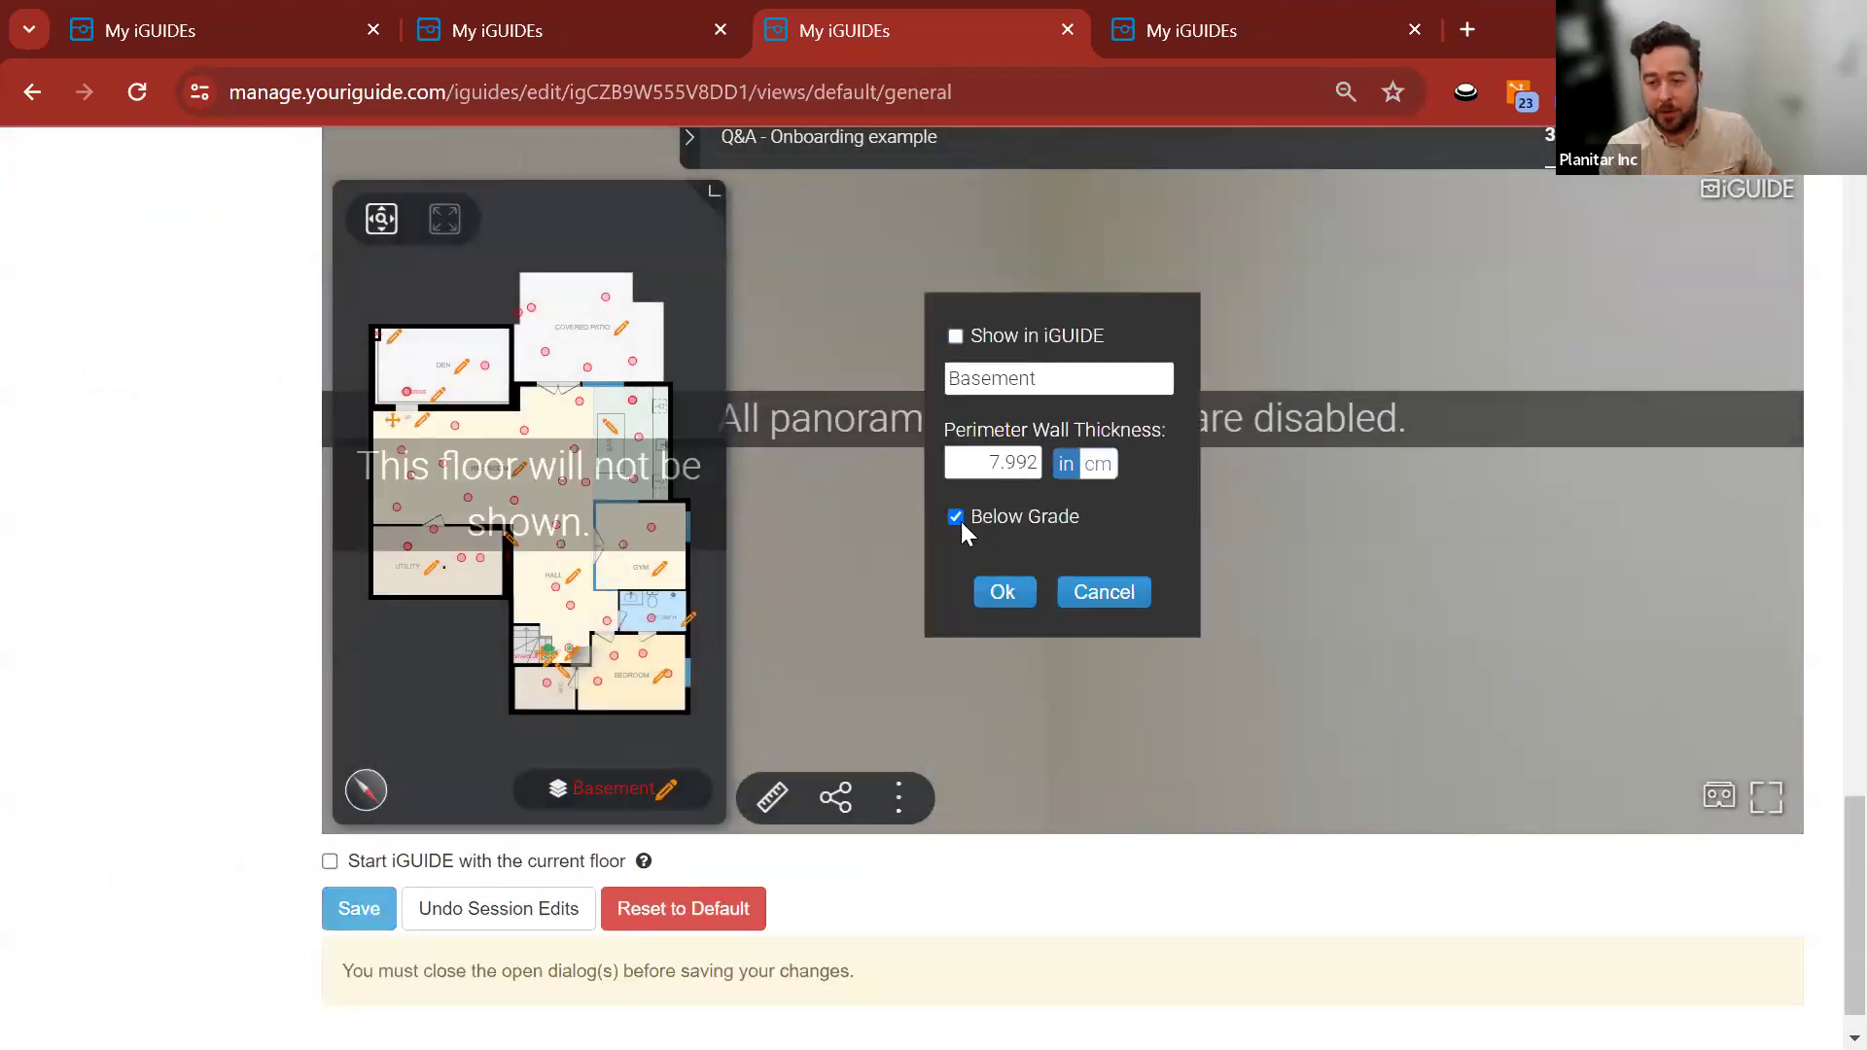
left_click(1003, 595)
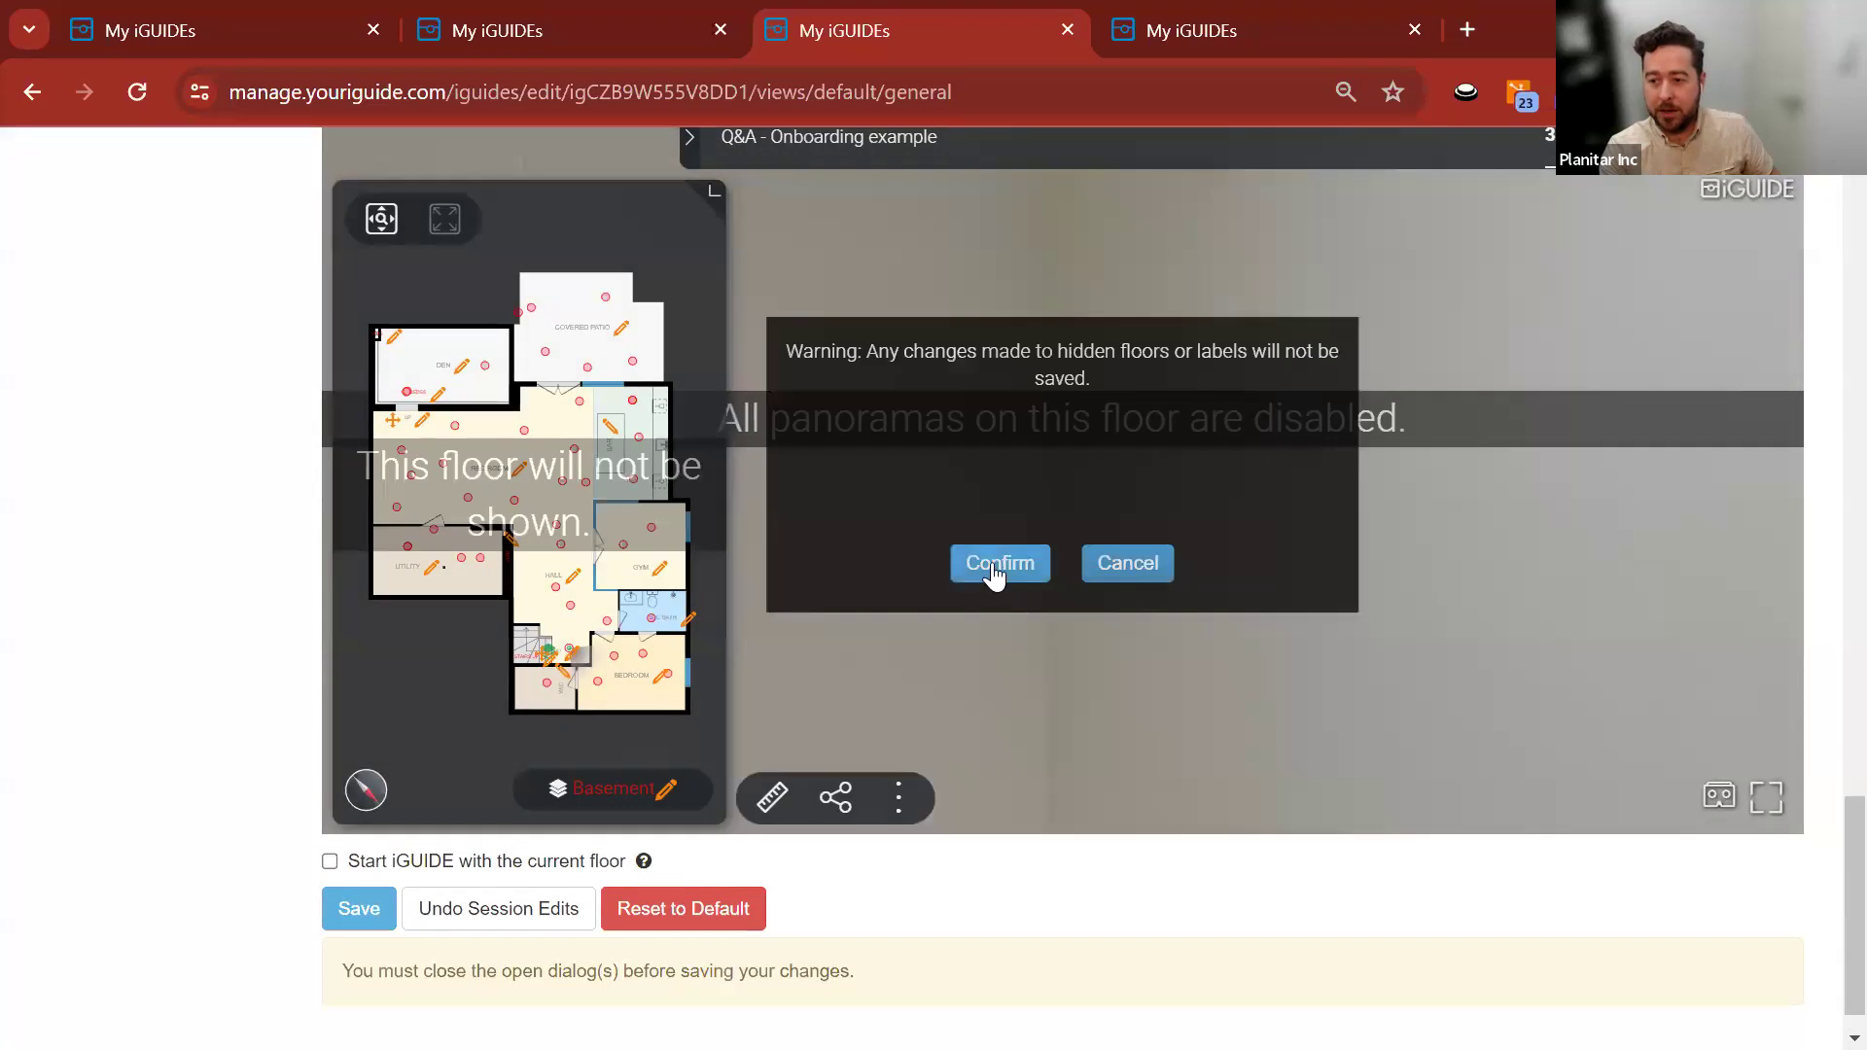
left_click(995, 576)
left_click(358, 910)
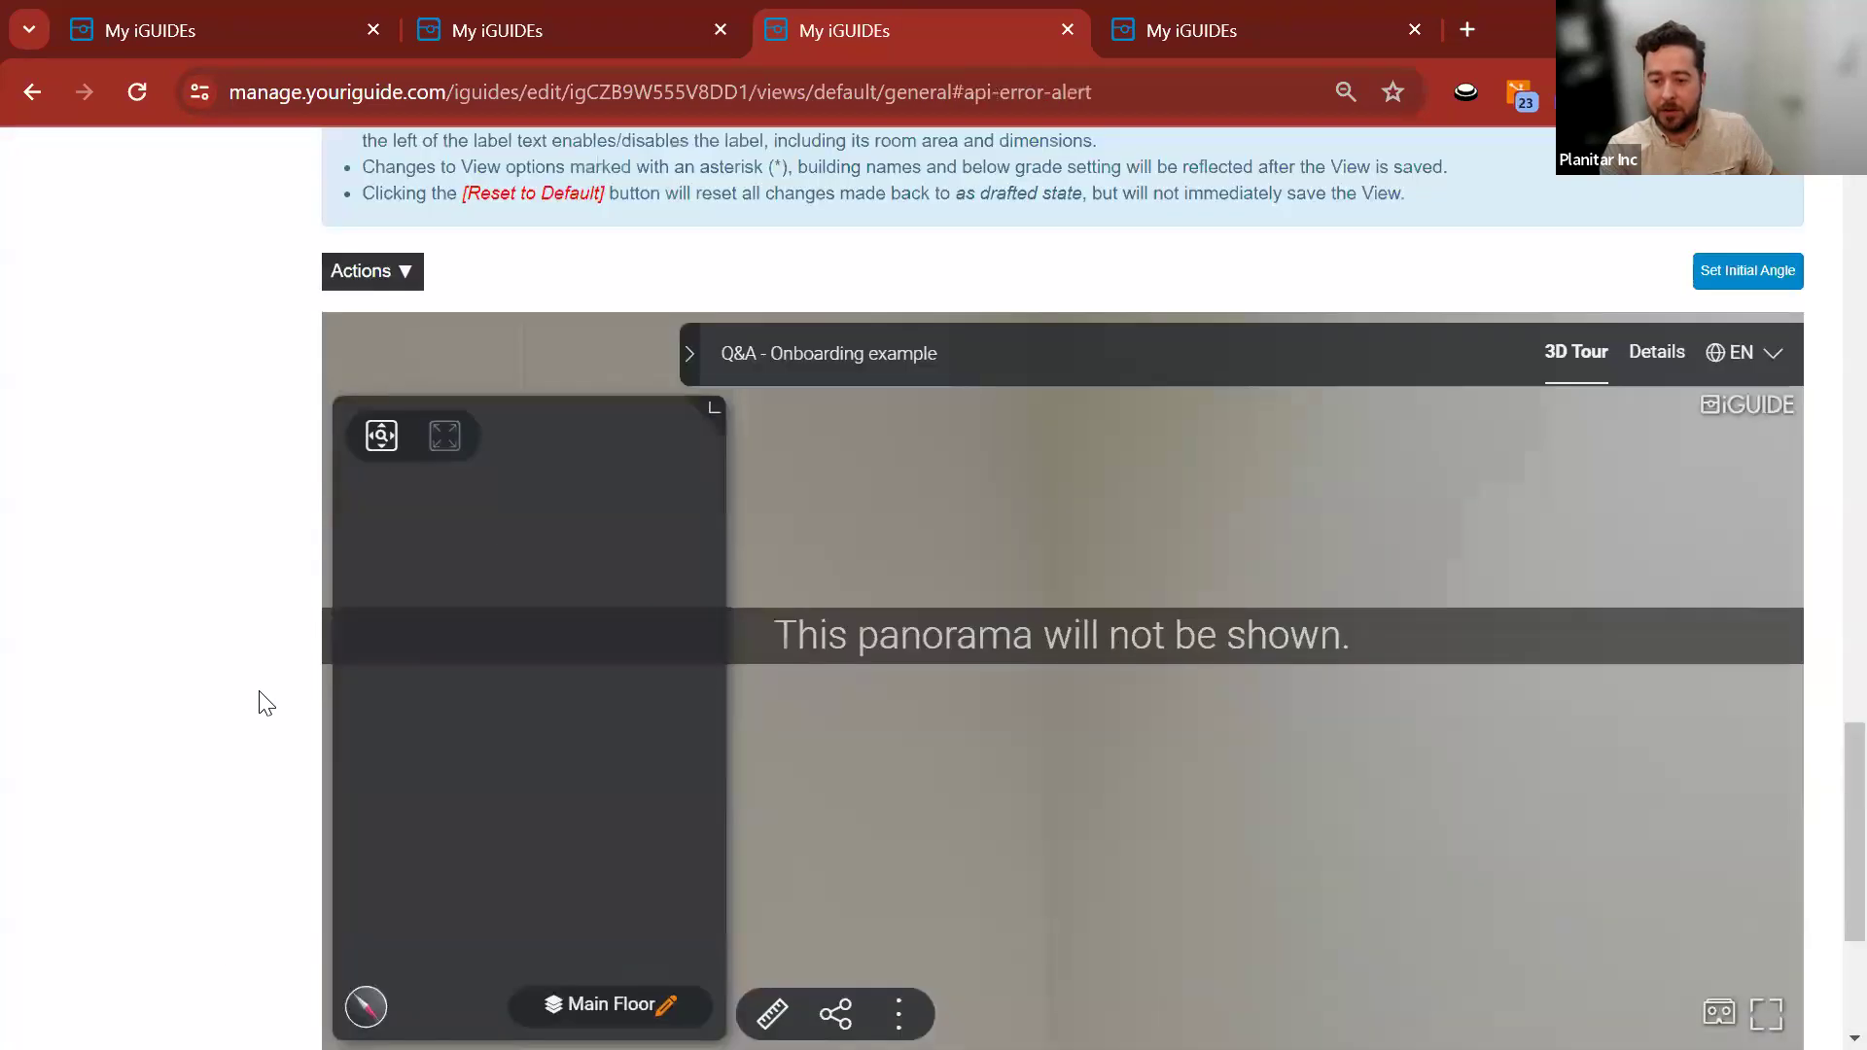
Open the tour preview and check its floor list offers Main Floor, 2nd Floor and Shed.
scroll(280, 630, "up", 10)
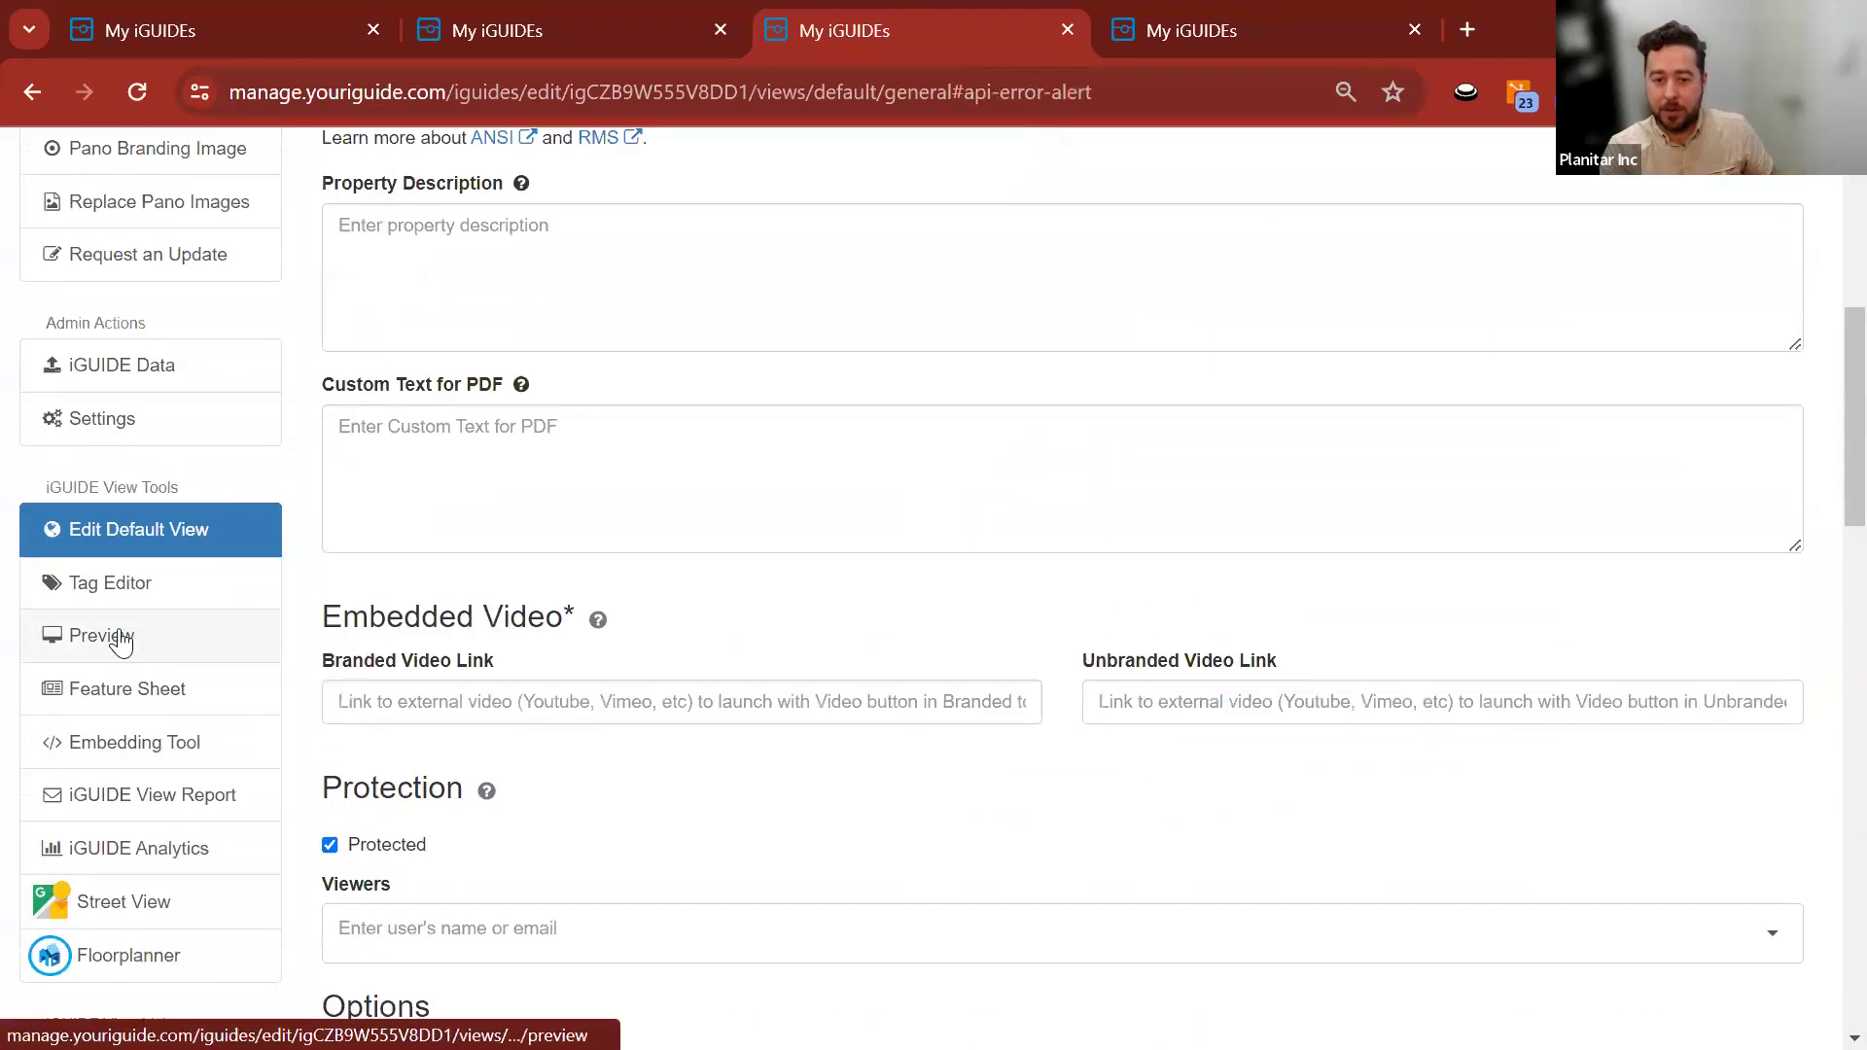
left_click(282, 622)
scroll(307, 595, "down", 9)
scroll(307, 595, "up", 6)
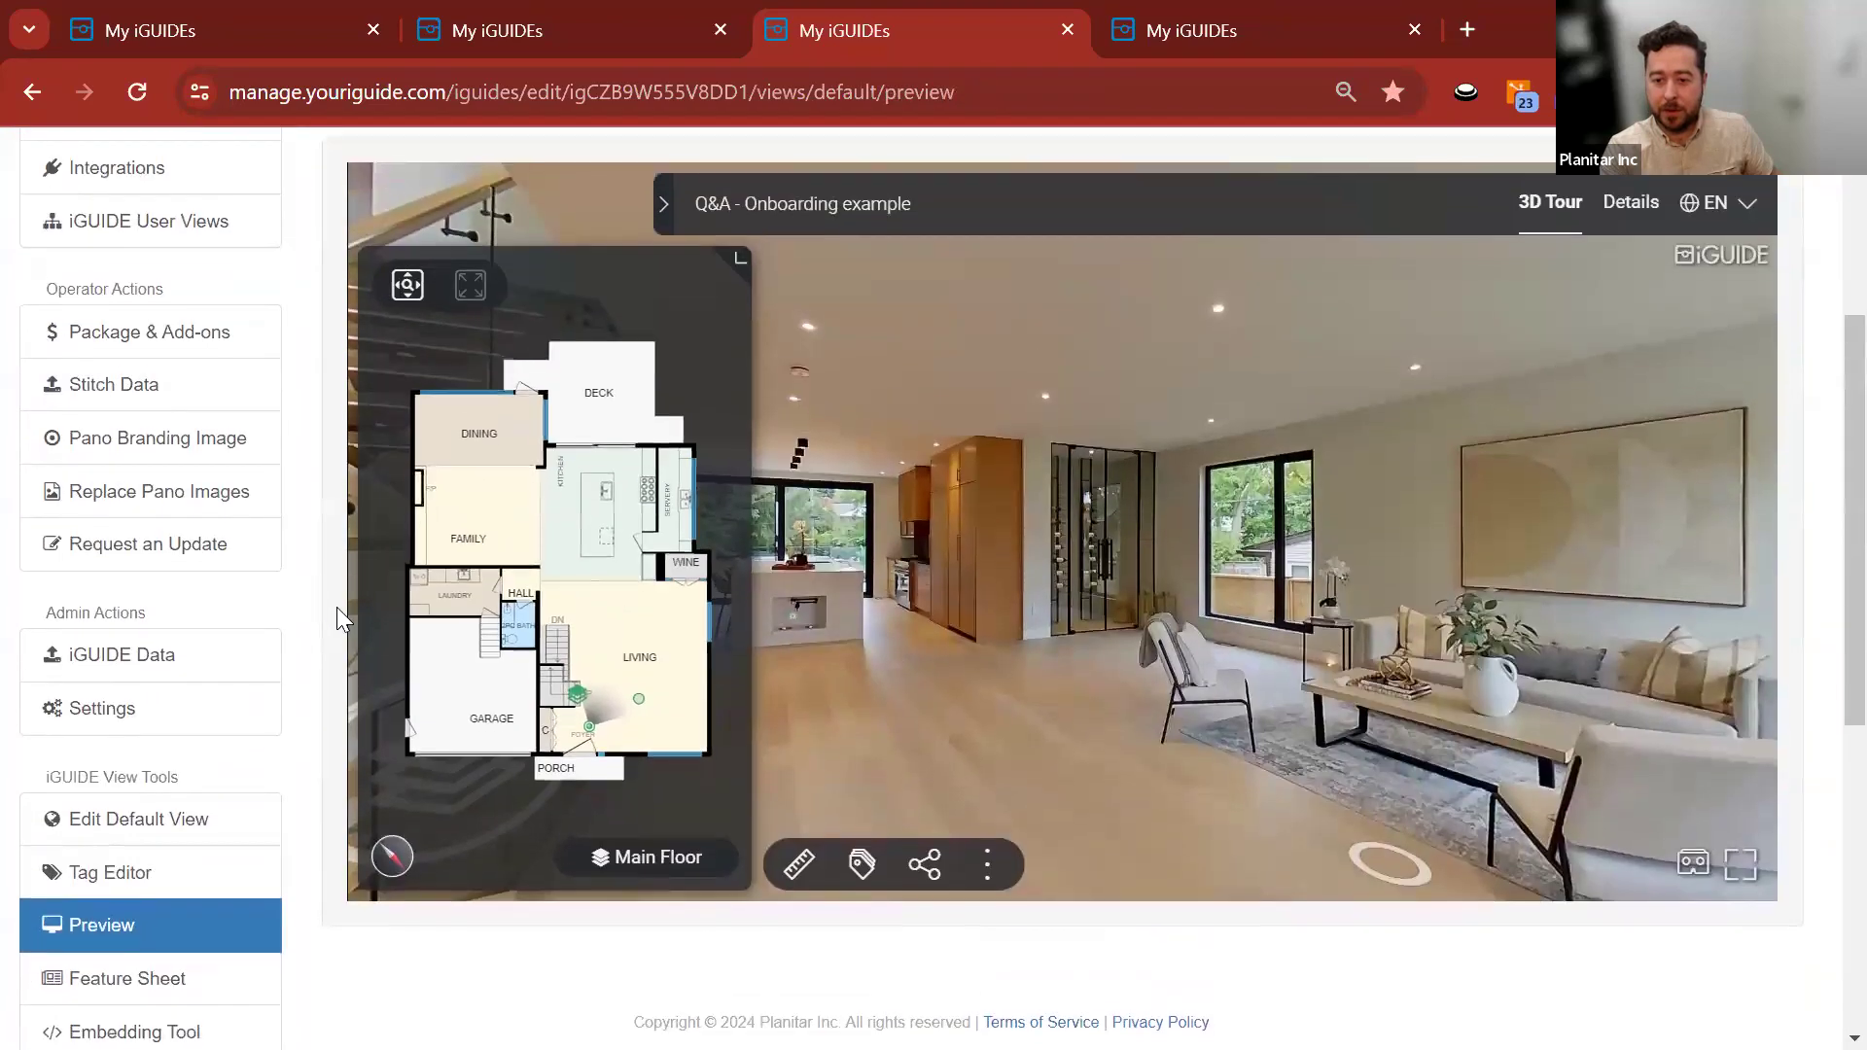
left_click(639, 920)
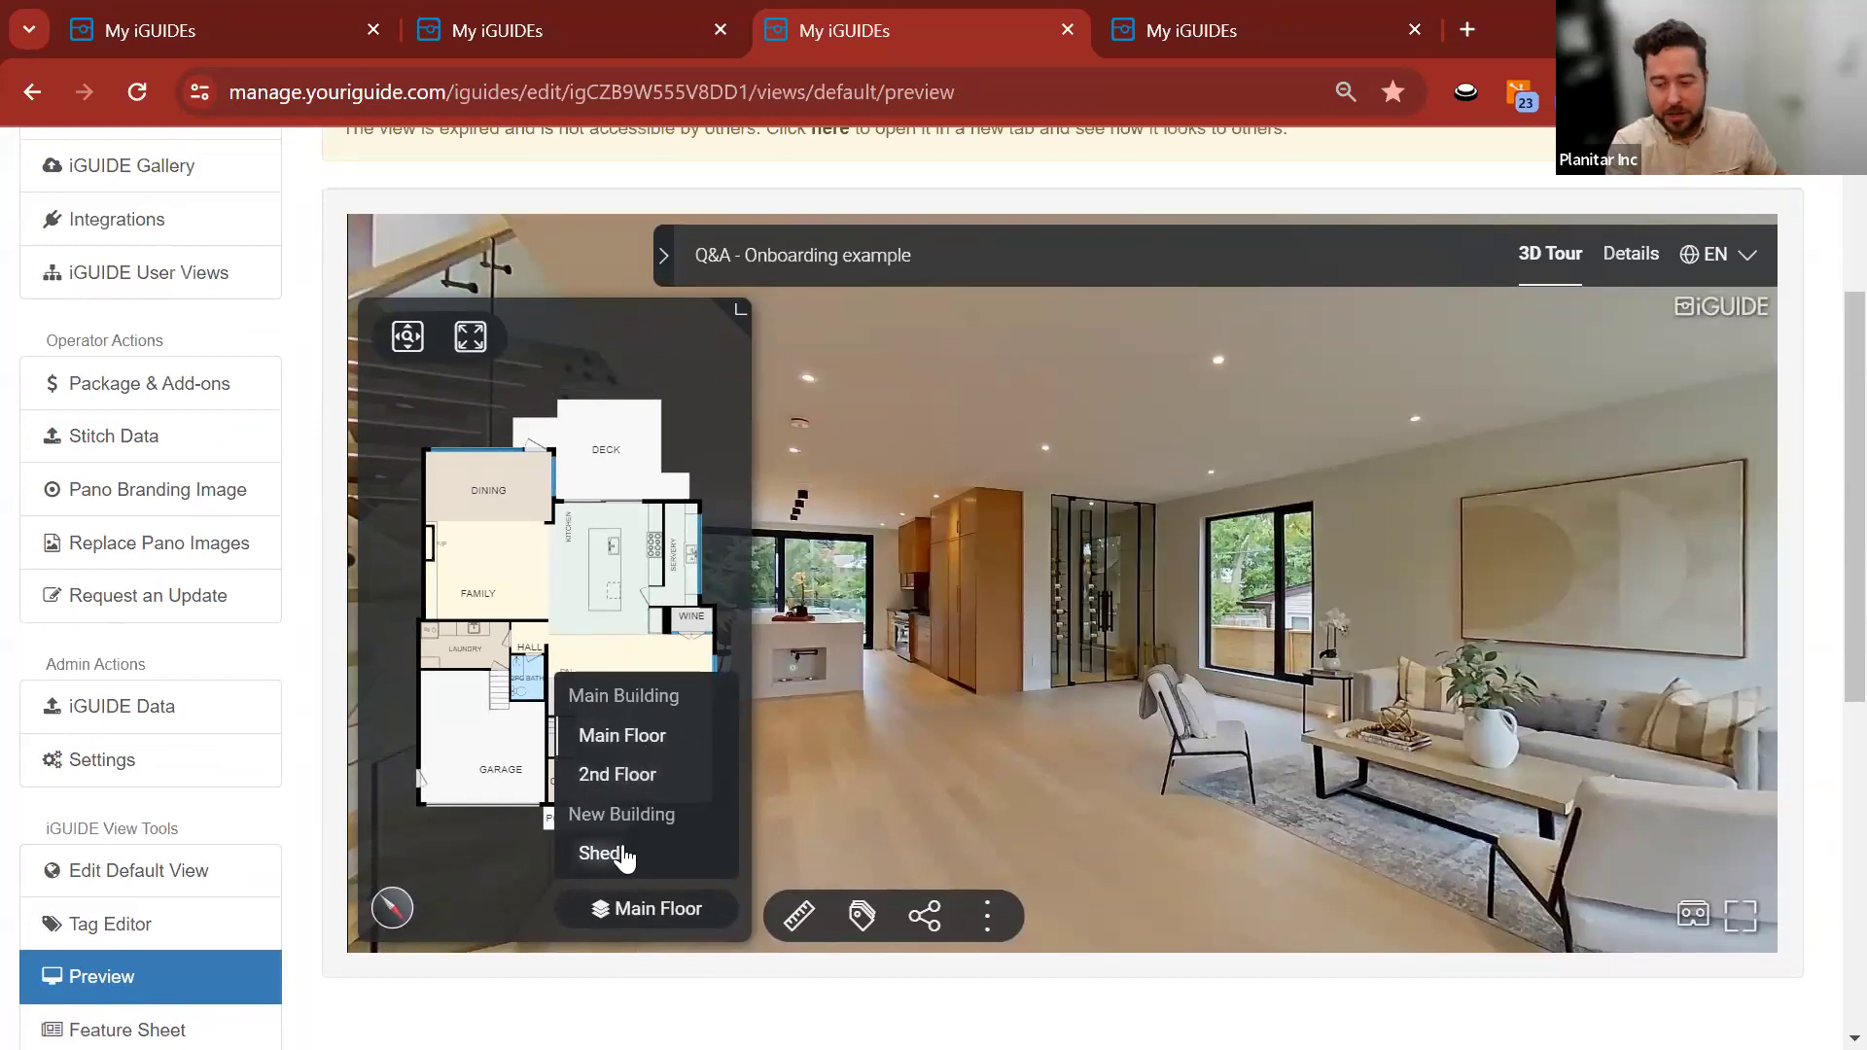
key("alt+Tab")
Show the Main Floor map, recentre it, and view Main Floor panorama 0001.
left_click(74, 184)
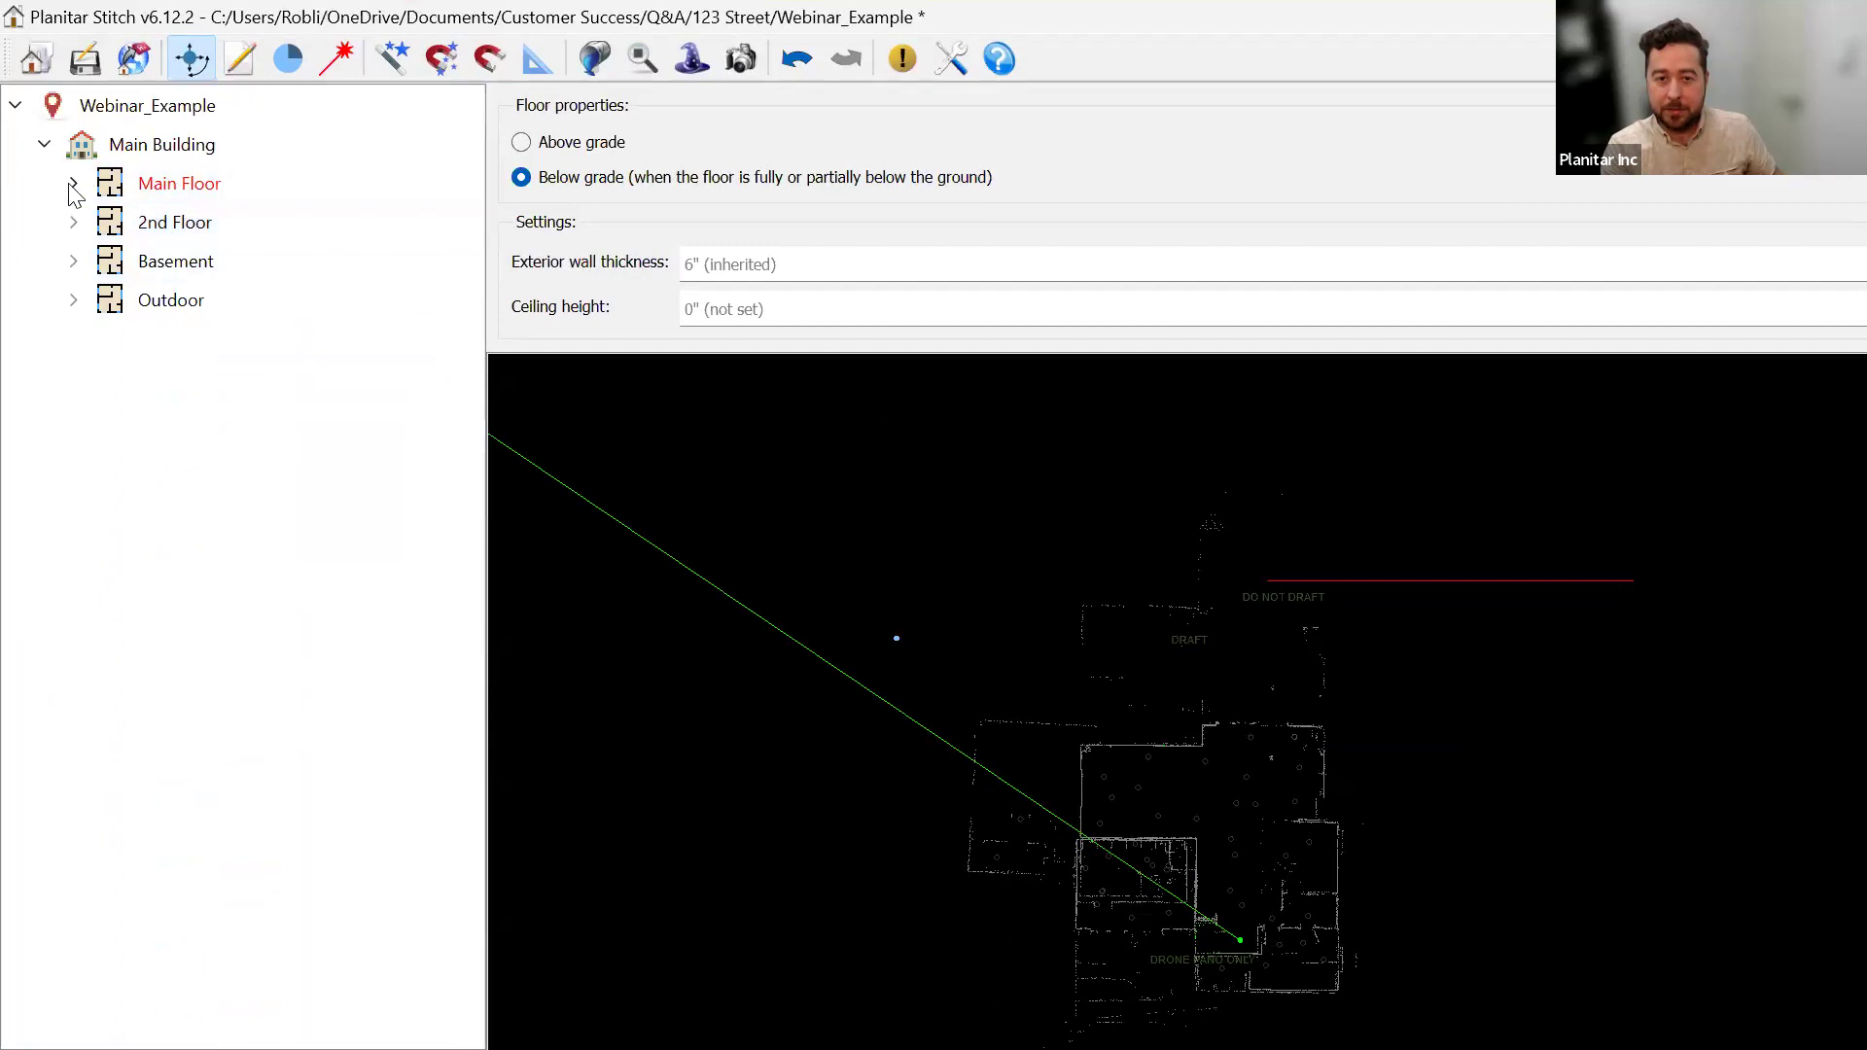
left_click(74, 184)
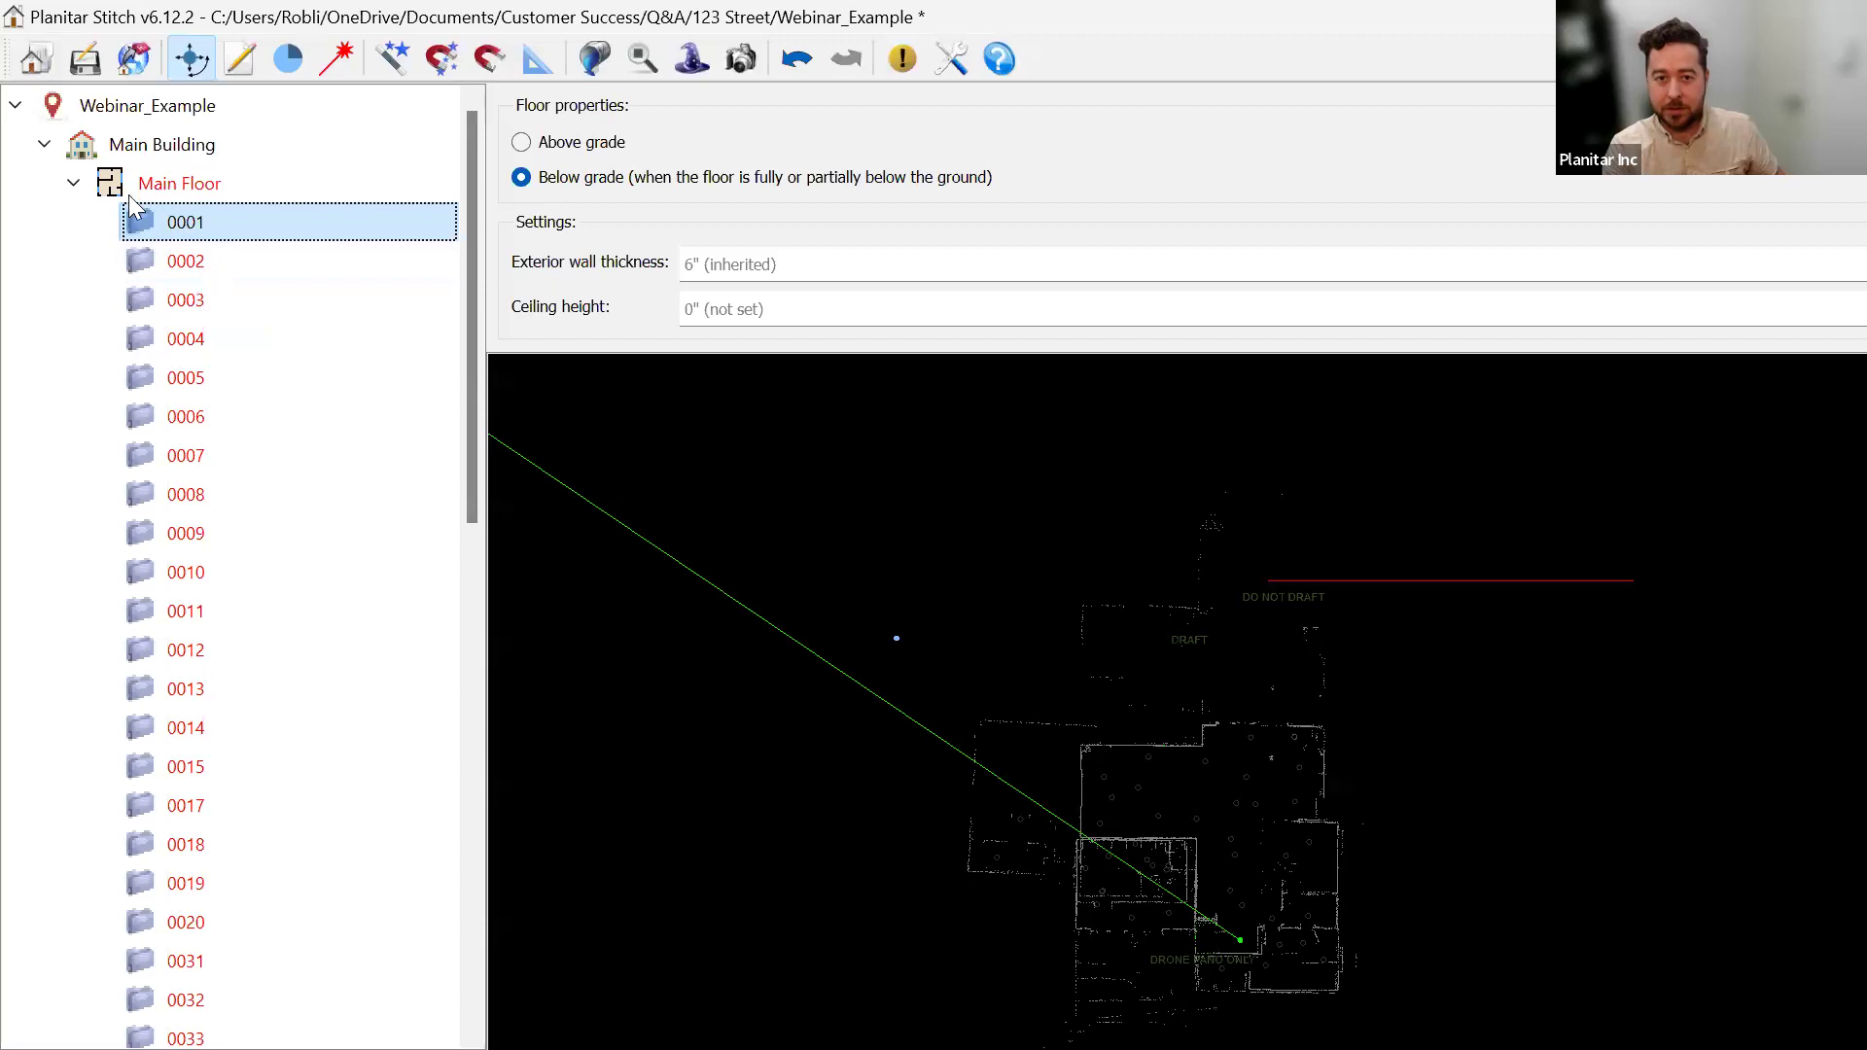
left_click(73, 183)
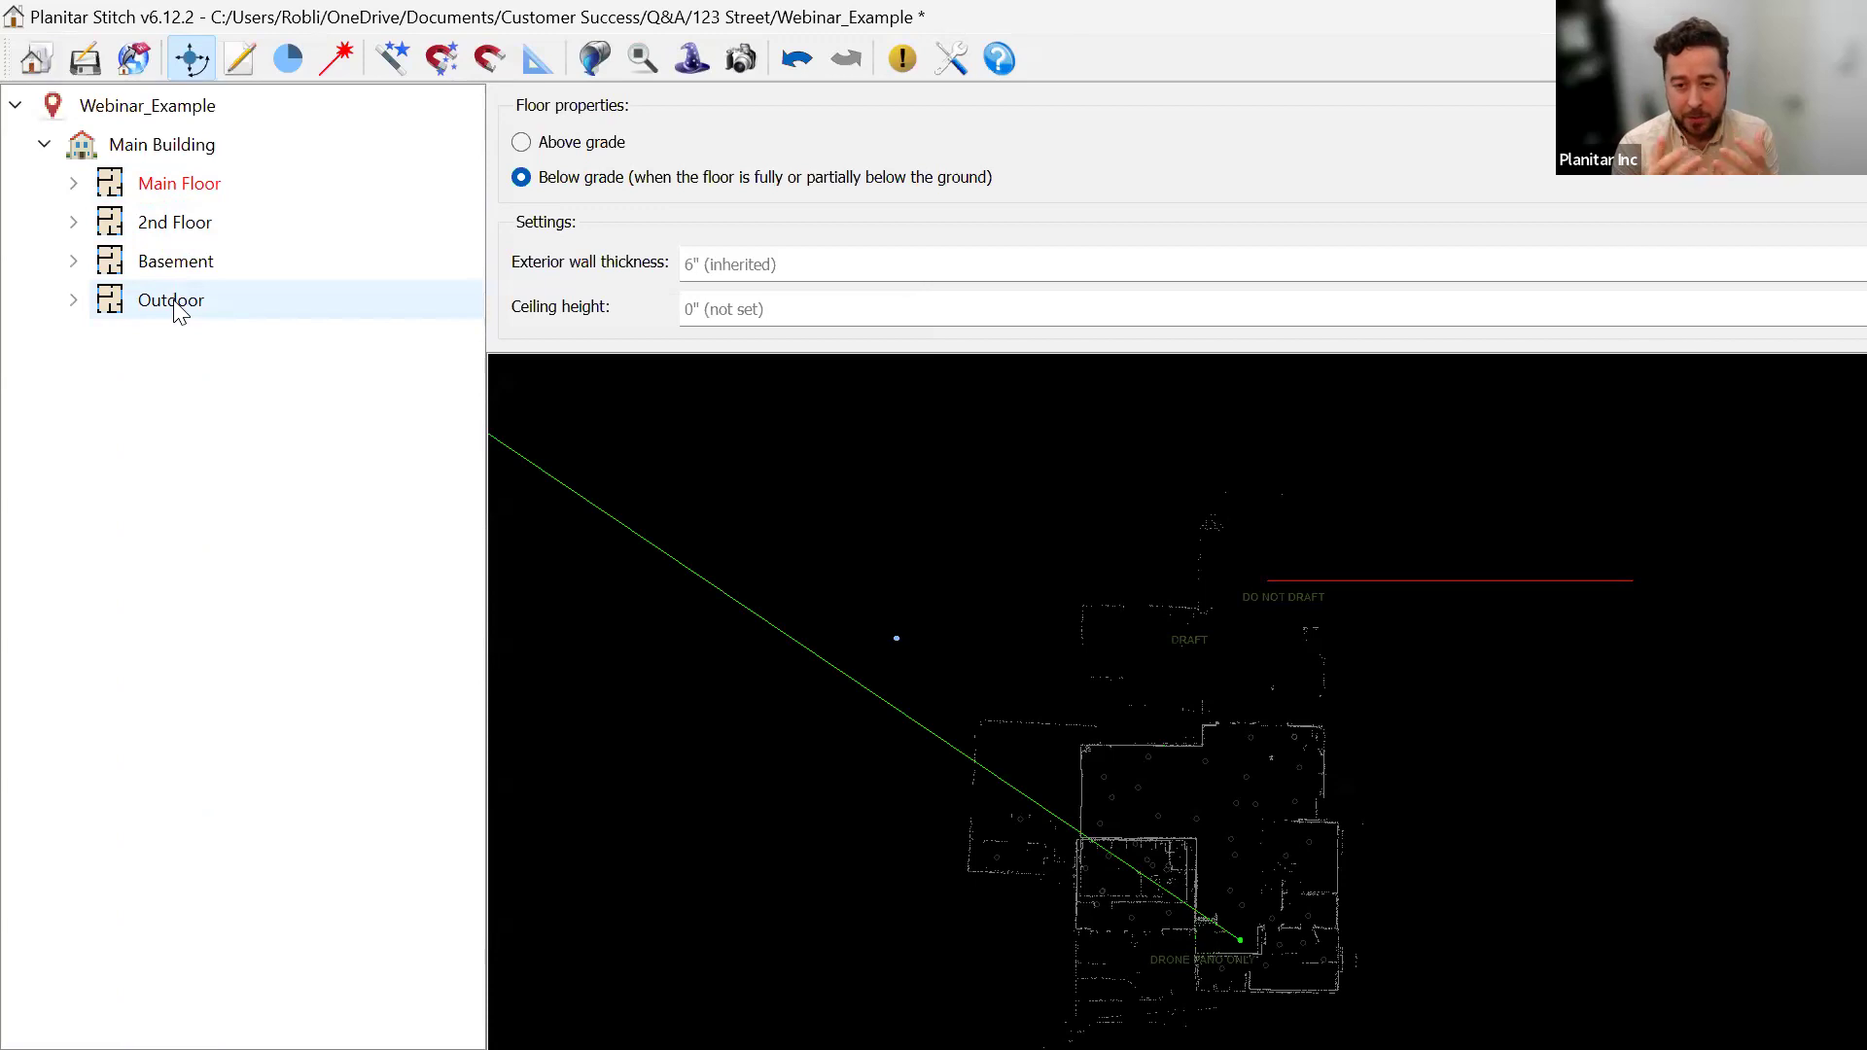
left_click(173, 184)
left_click_drag(1079, 785, 908, 565)
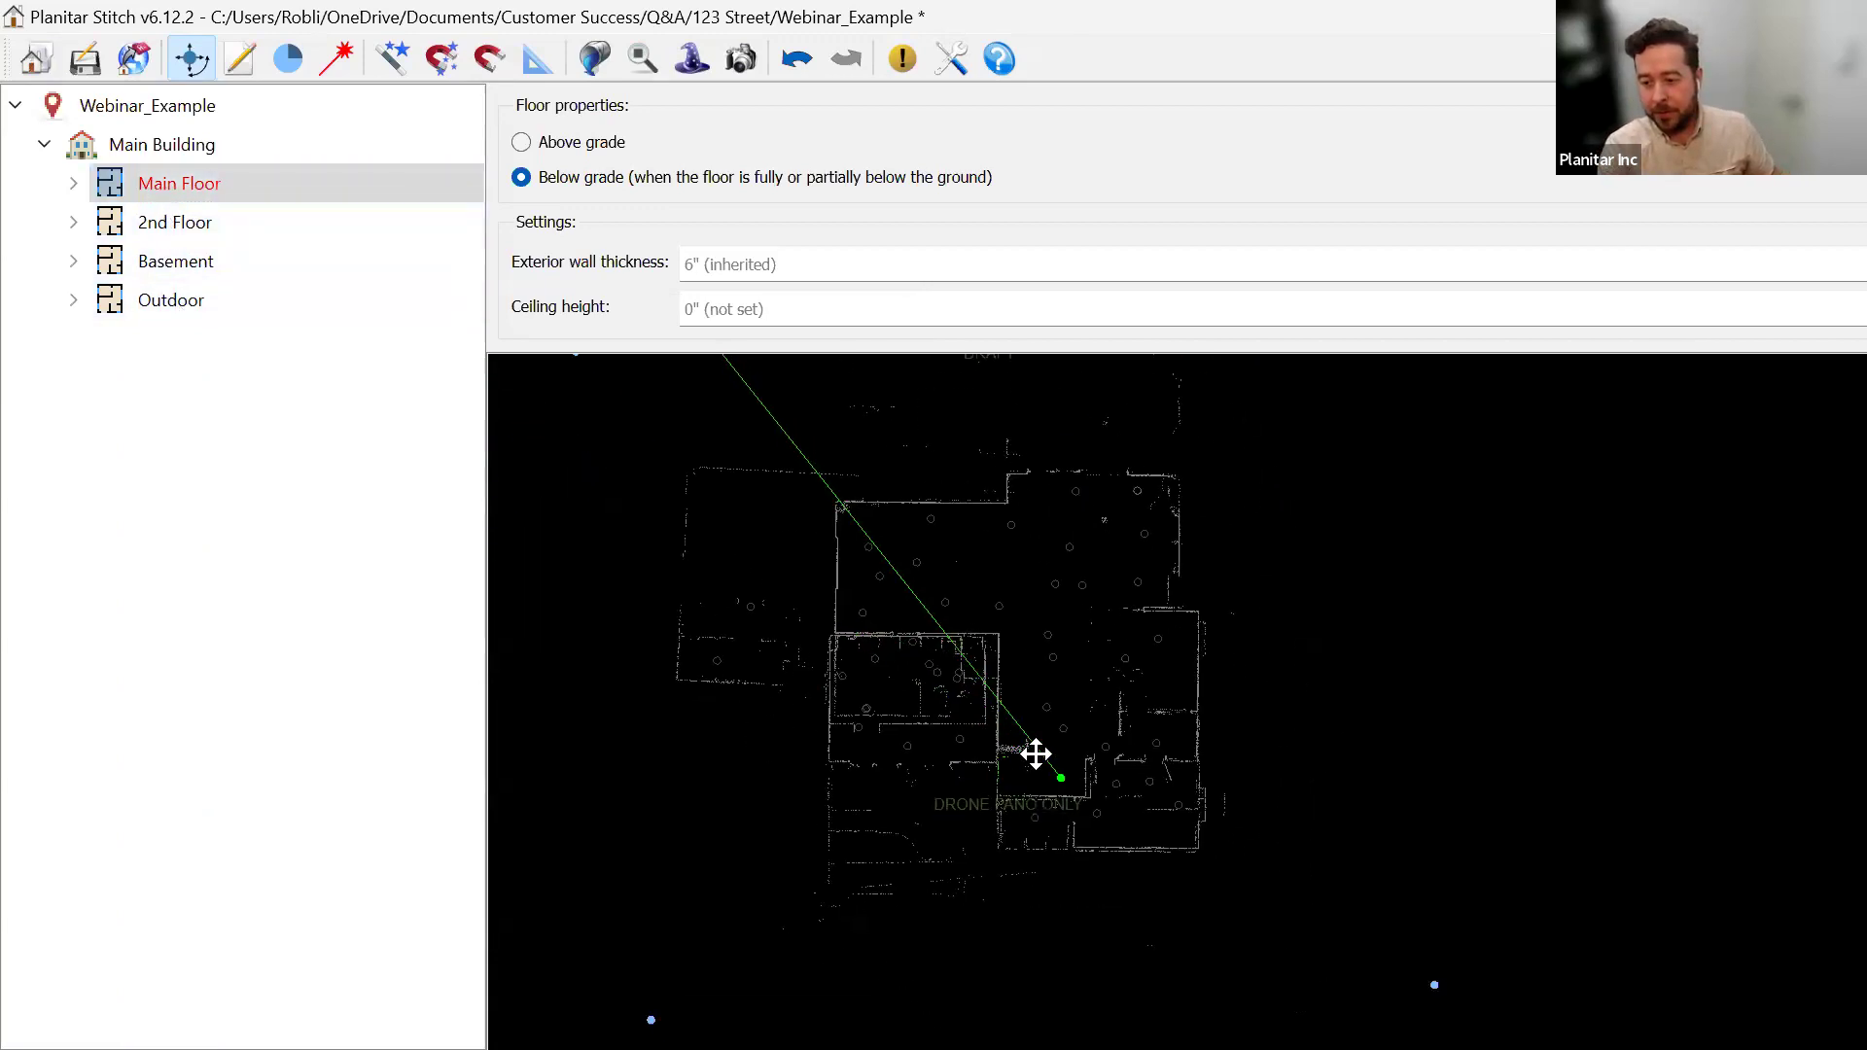
left_click(1057, 777)
double_click(179, 185)
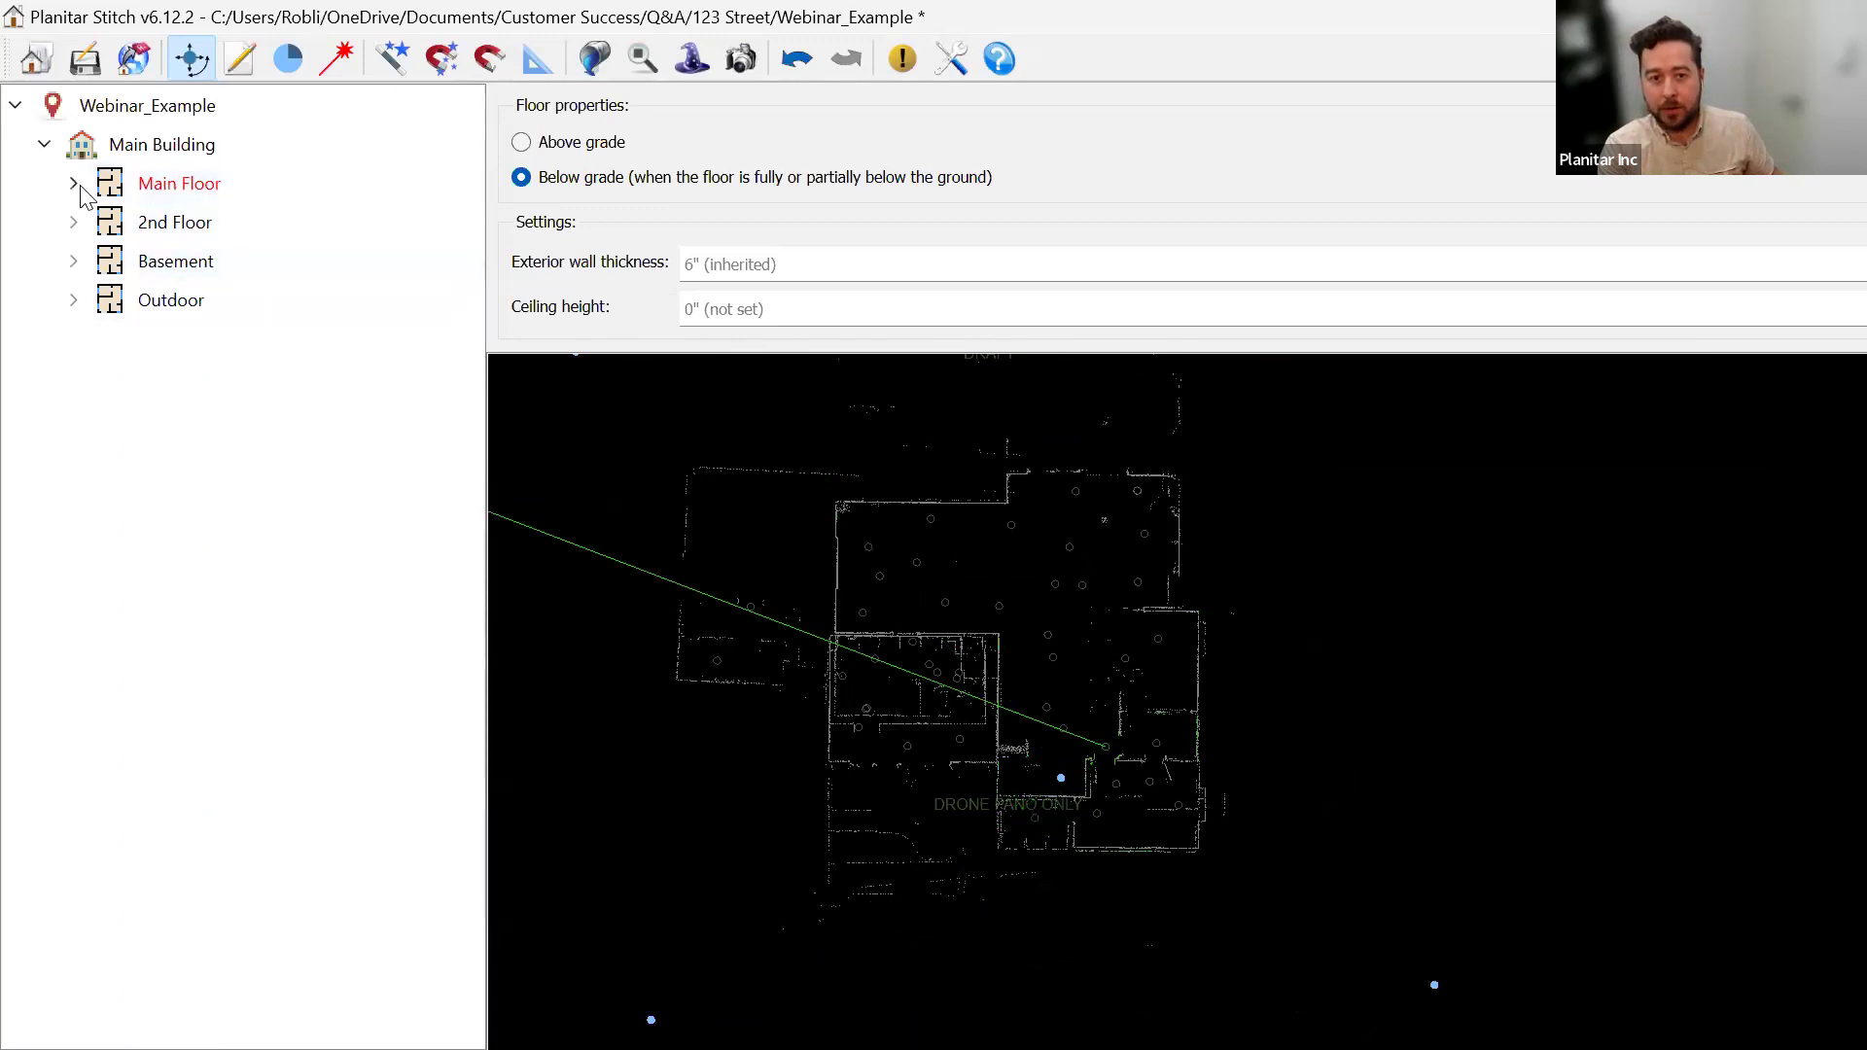
left_click(195, 223)
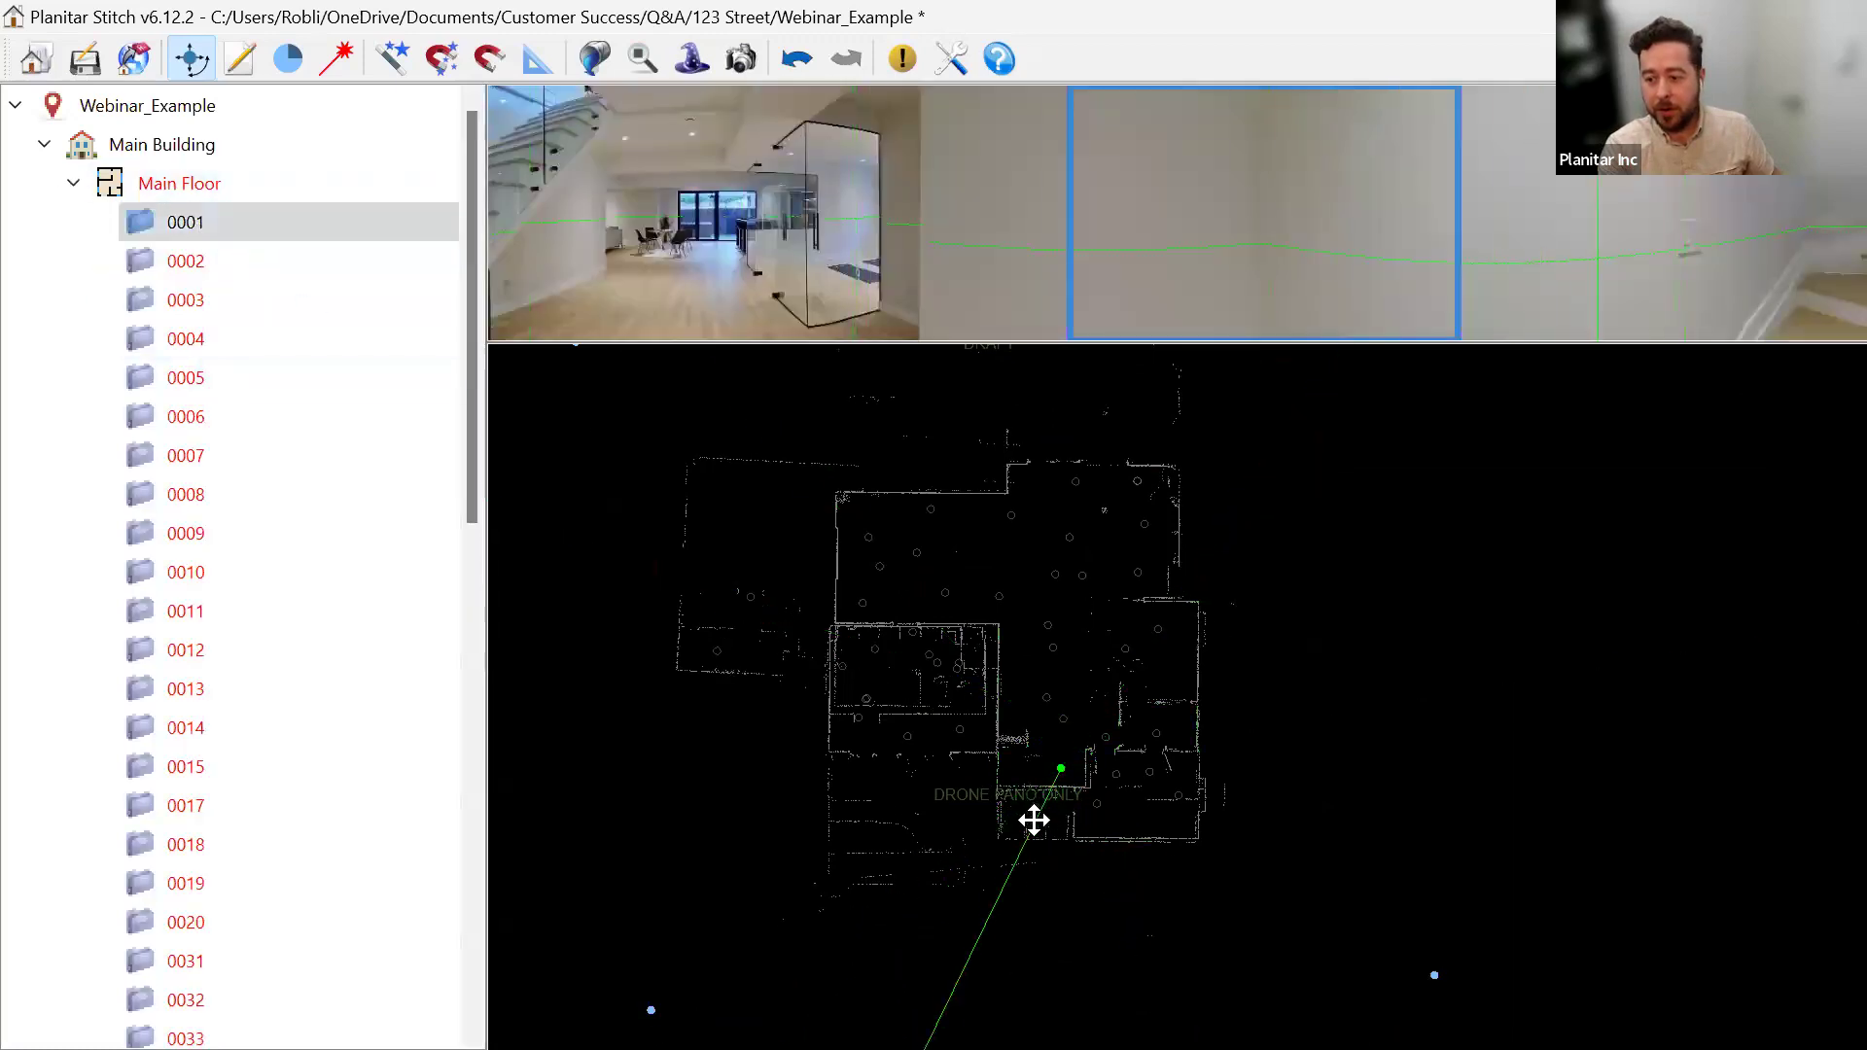
left_click(75, 184)
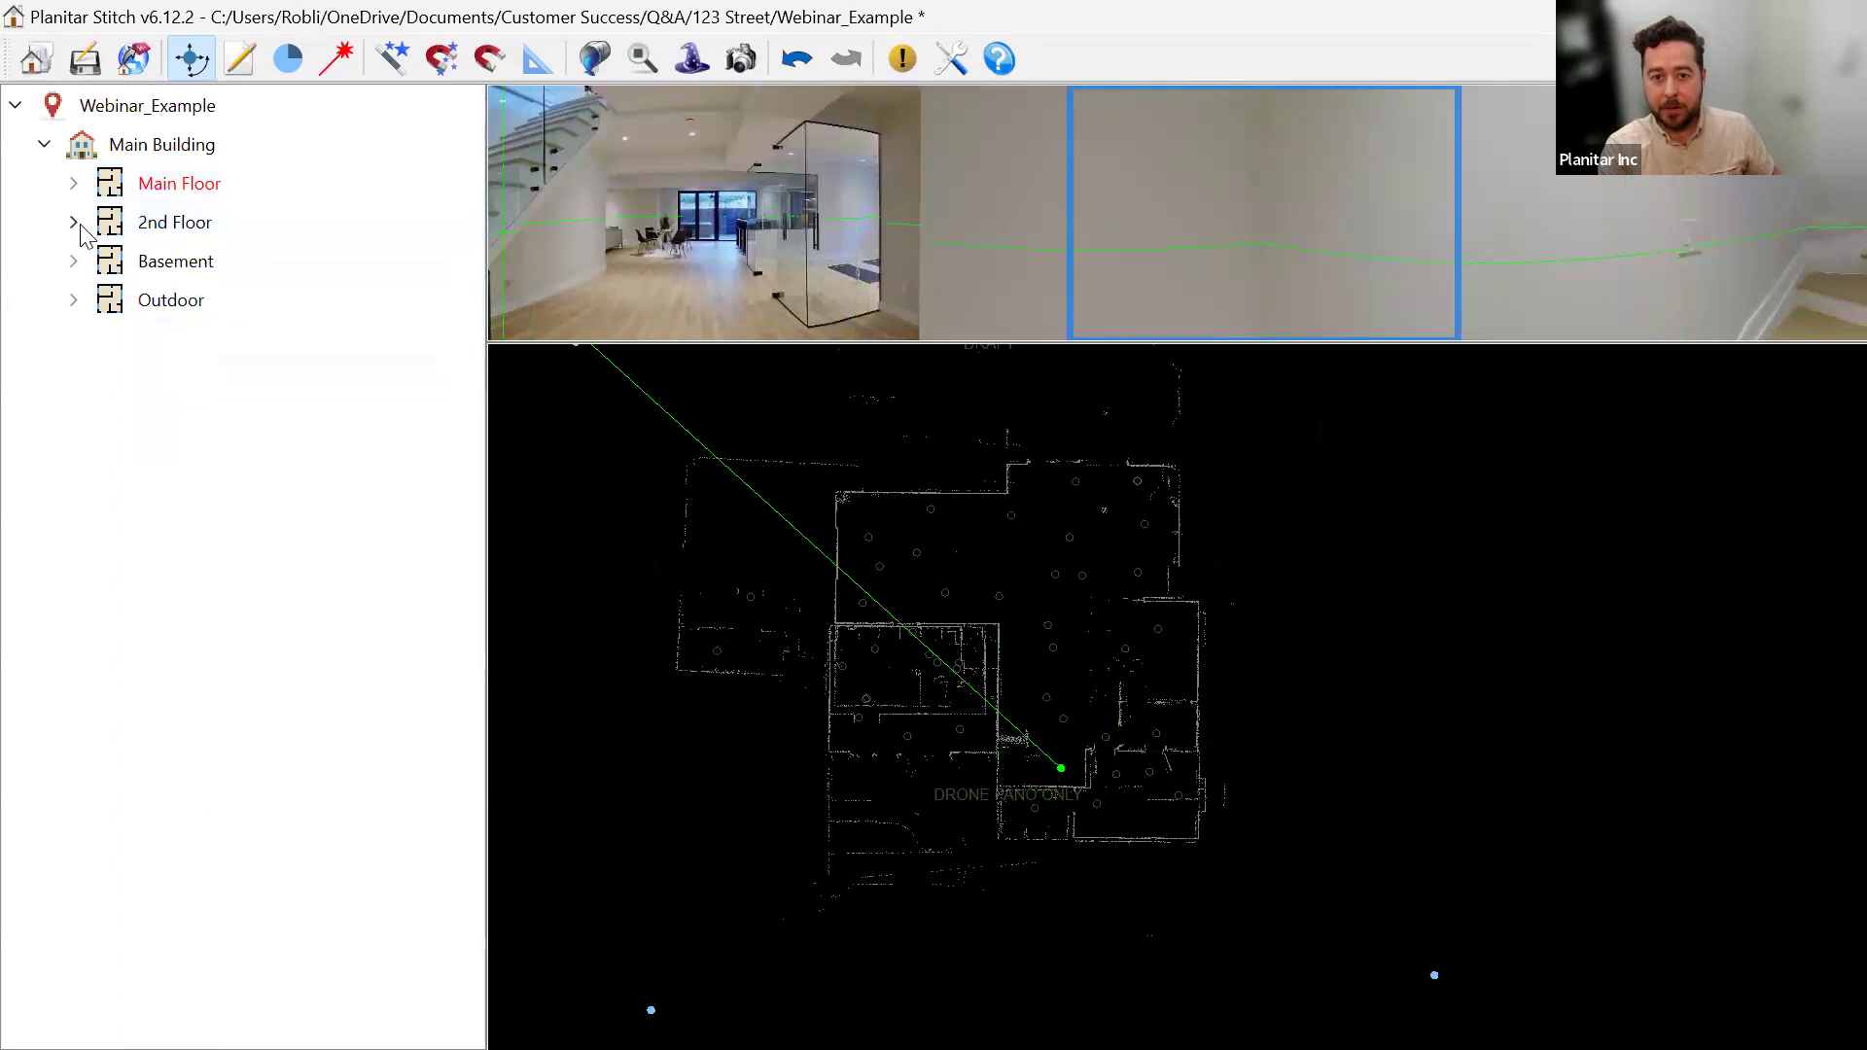
View 2nd Floor panorama 0001, then expand Basement and view its panorama 0003.
left_click(73, 223)
left_click(185, 260)
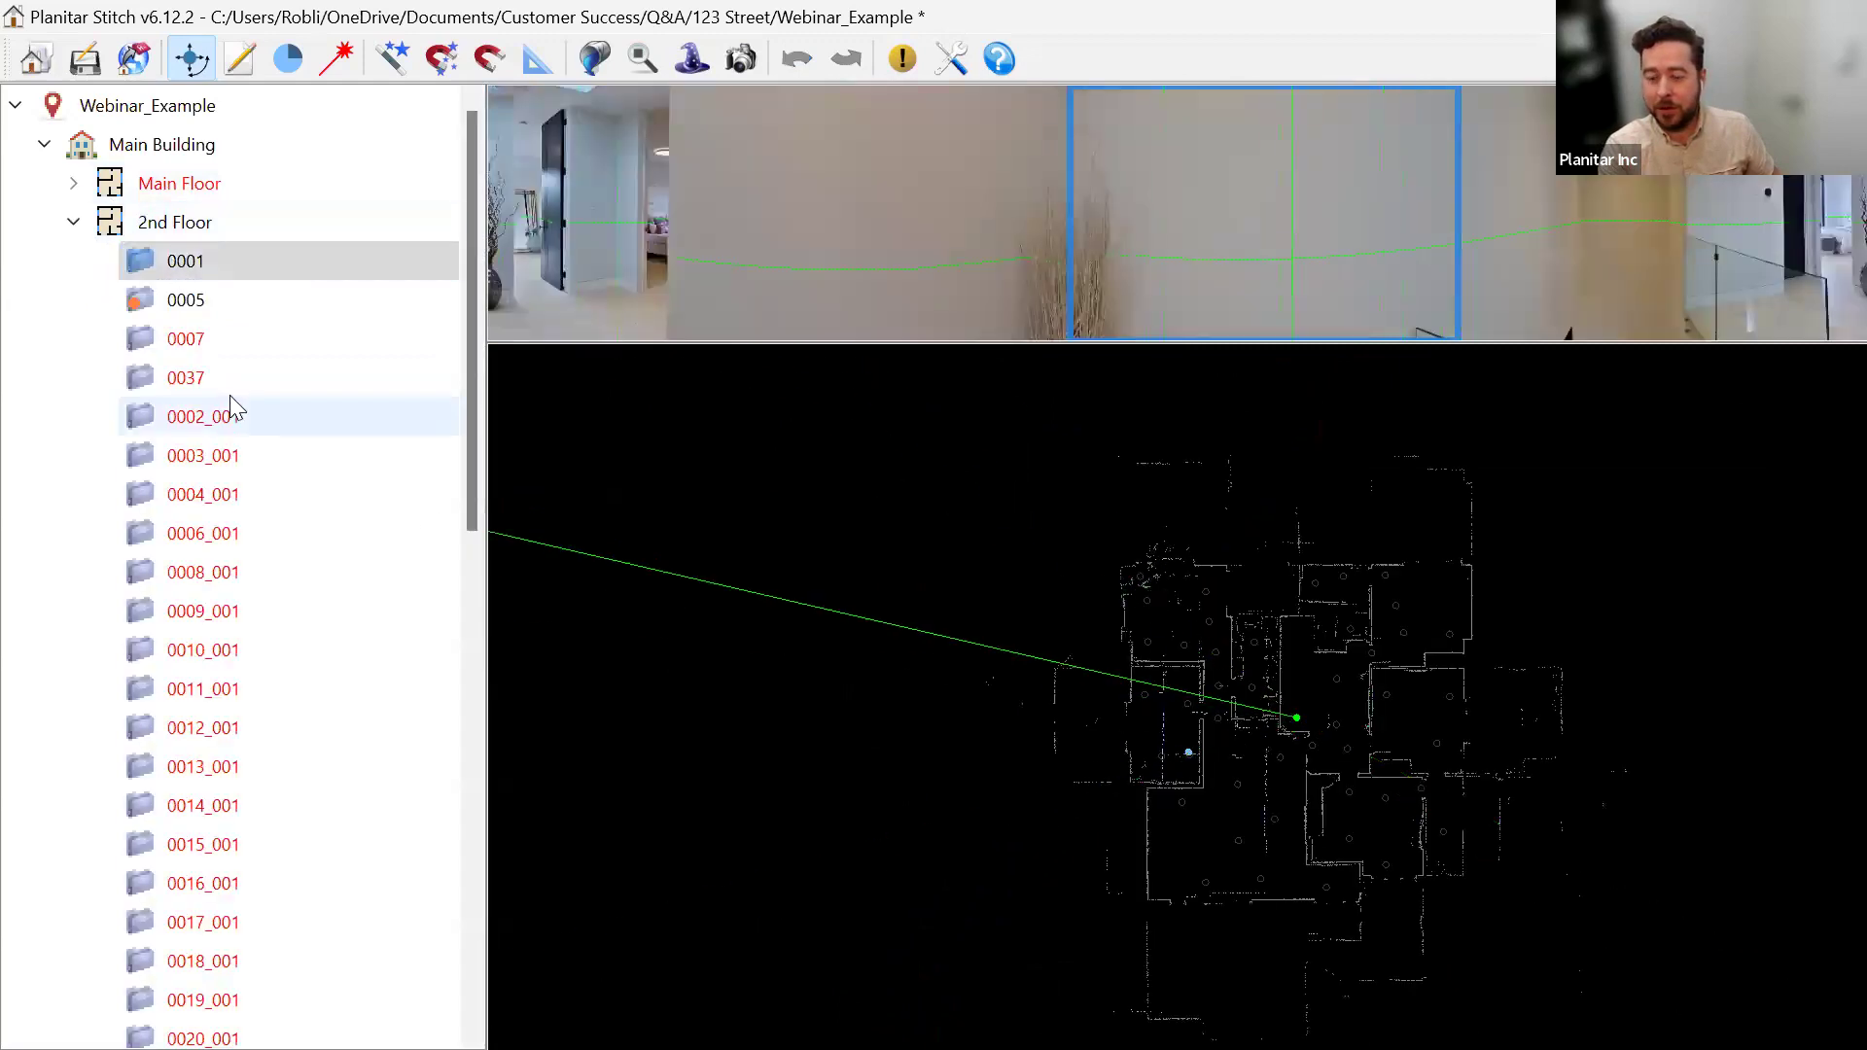
left_click(73, 222)
left_click(106, 270)
left_click(72, 260)
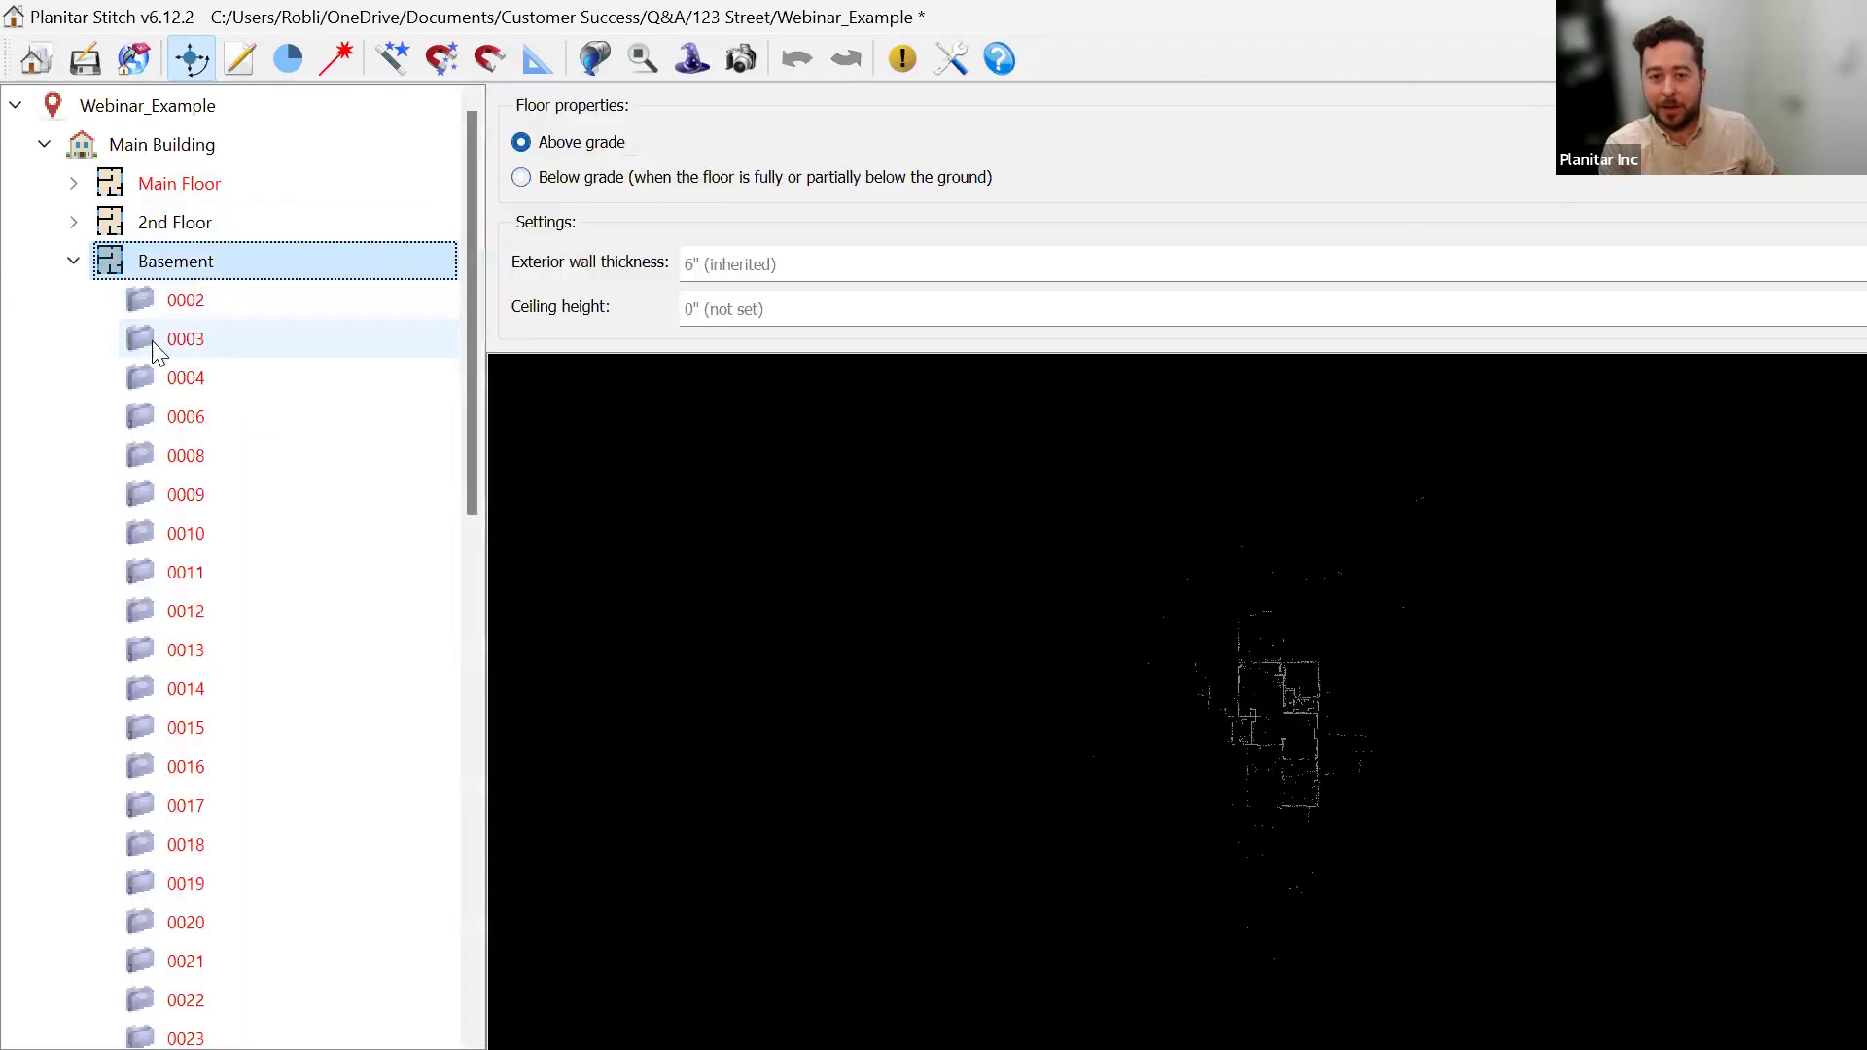
left_click(154, 341)
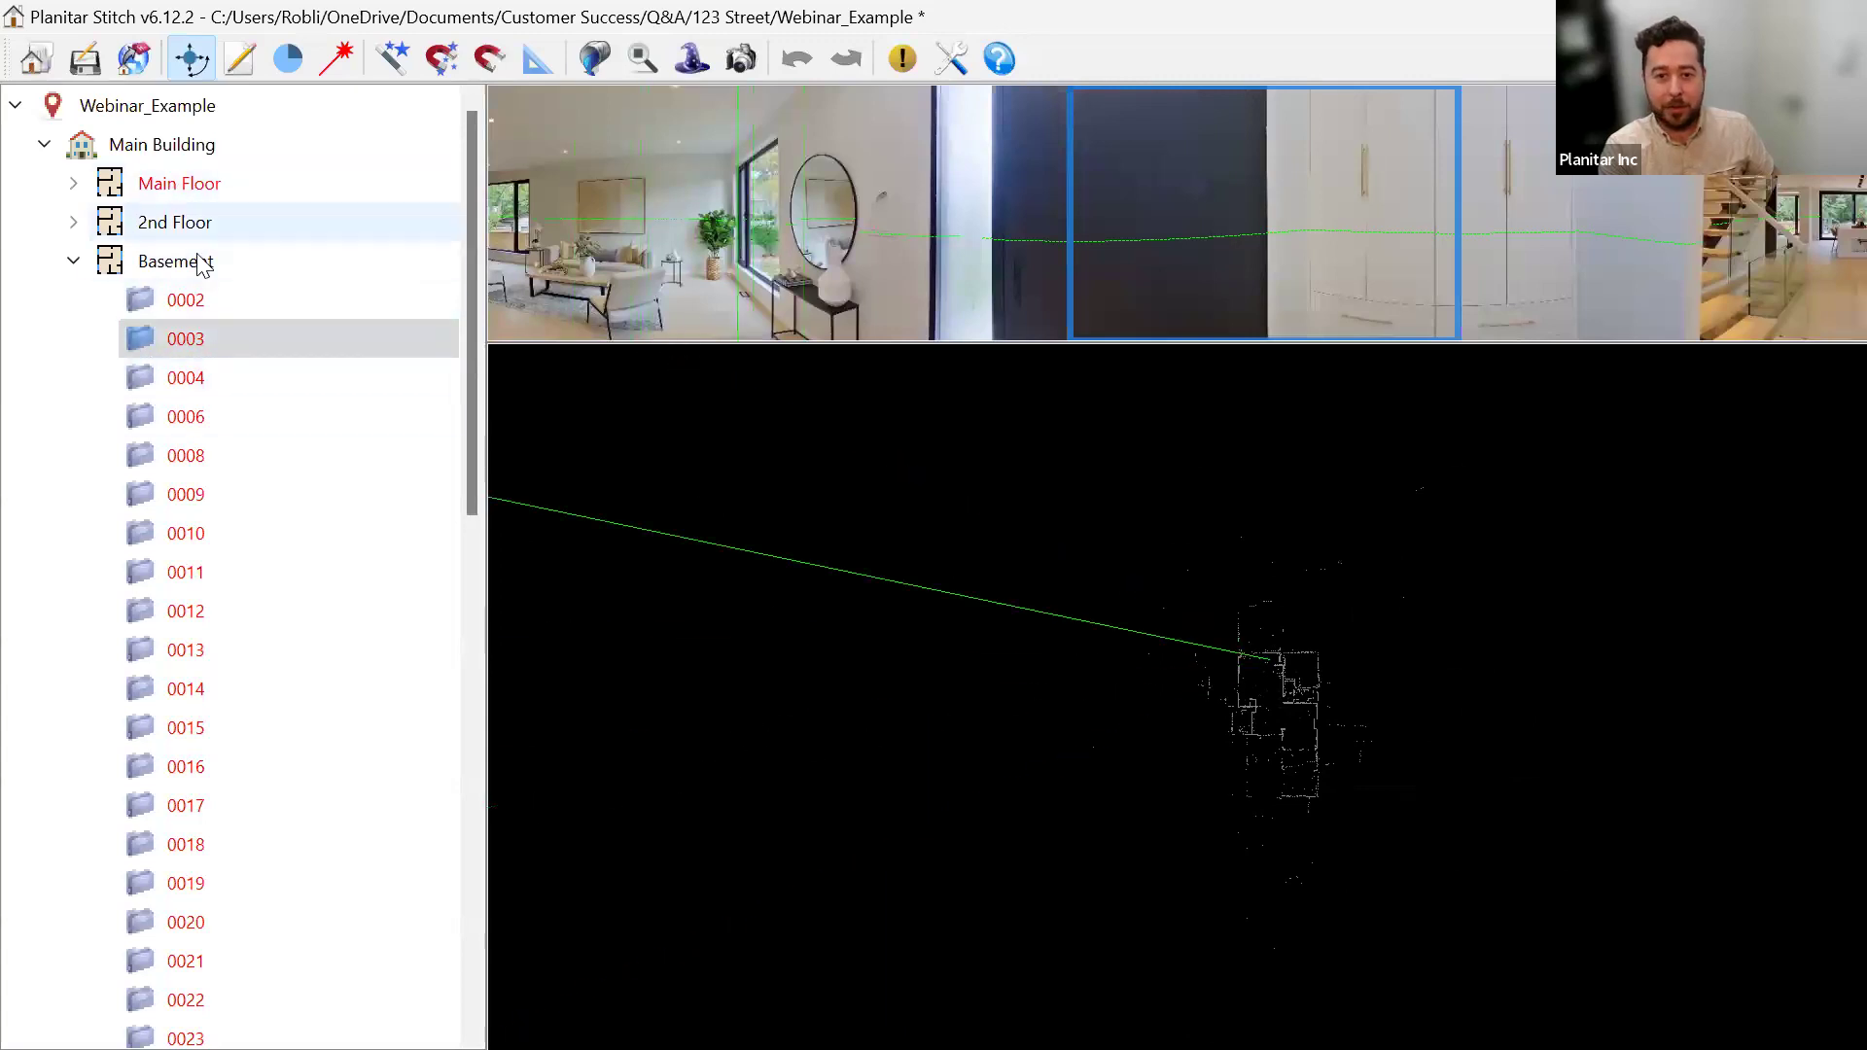
Pan the basement map and view outdoor front-yard panorama 0049 from it.
scroll(1280, 713, "up", 4)
left_click_drag(1248, 552, 1031, 710)
scroll(1075, 817, "up", 3)
left_click(1076, 583)
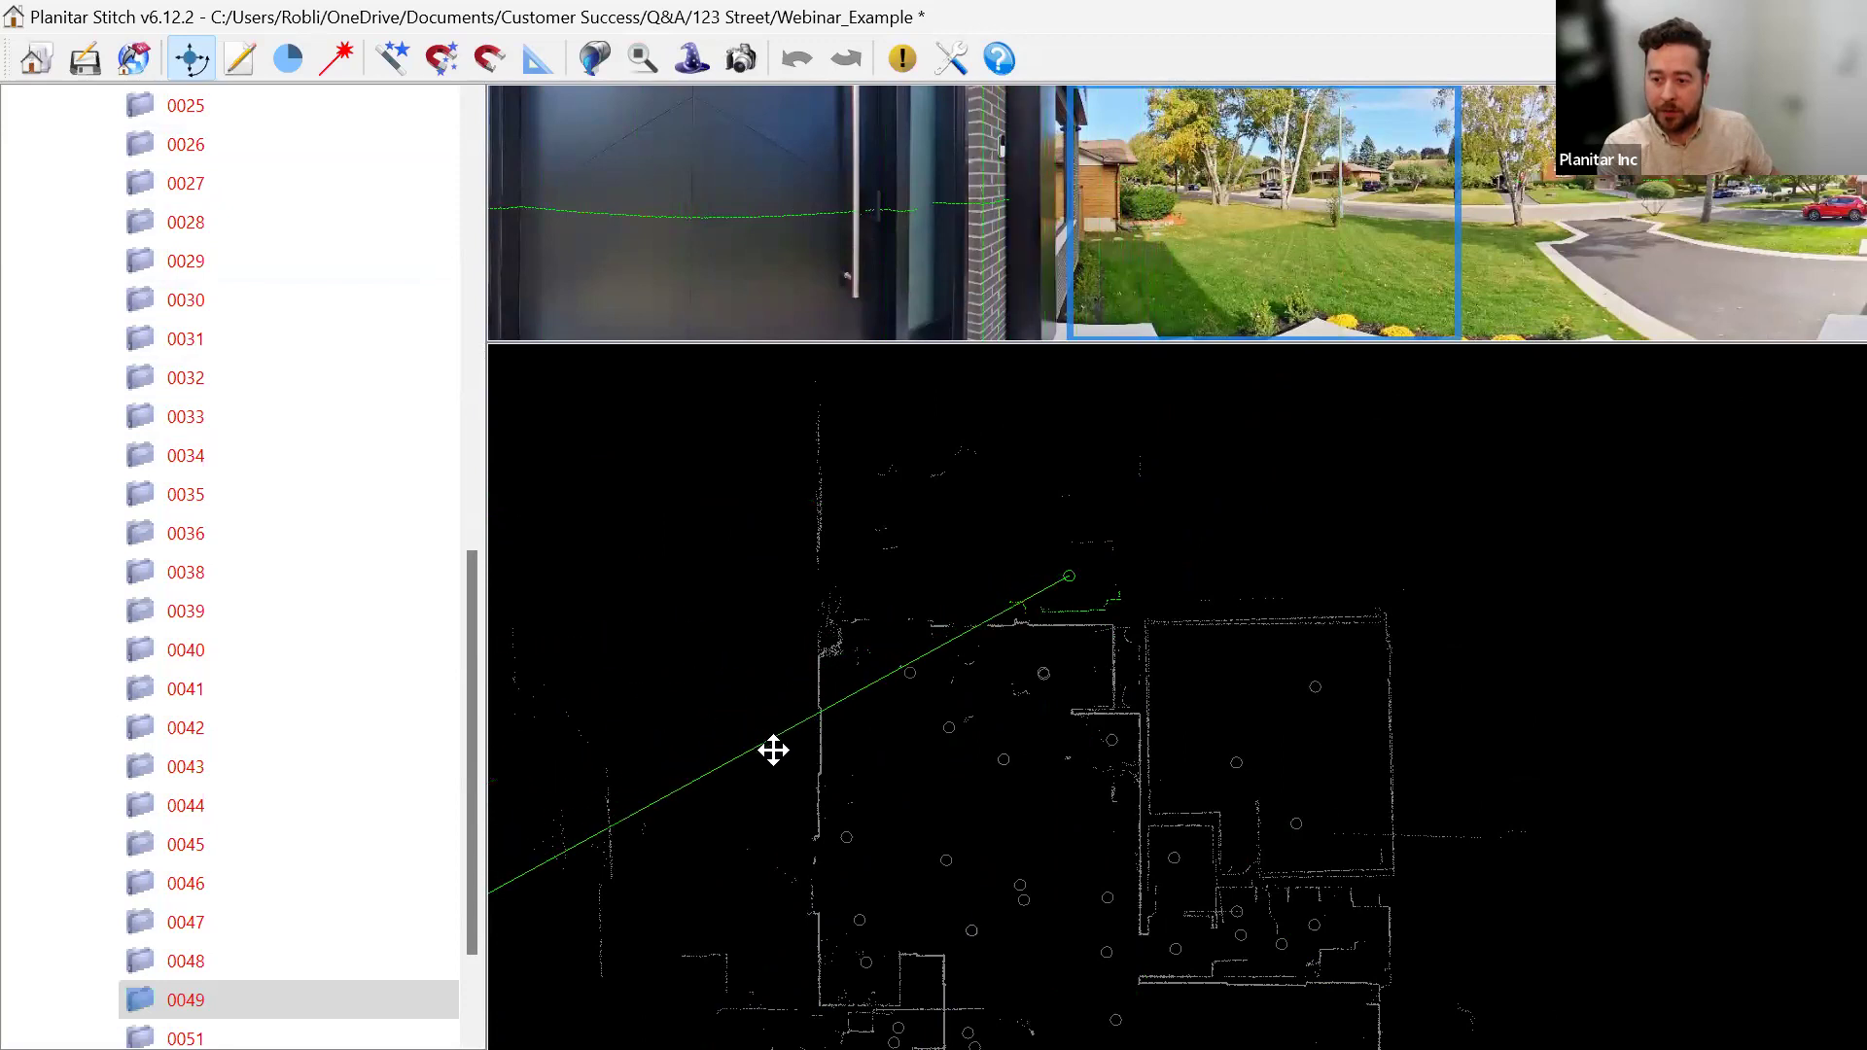
left_click_drag(773, 806, 768, 564)
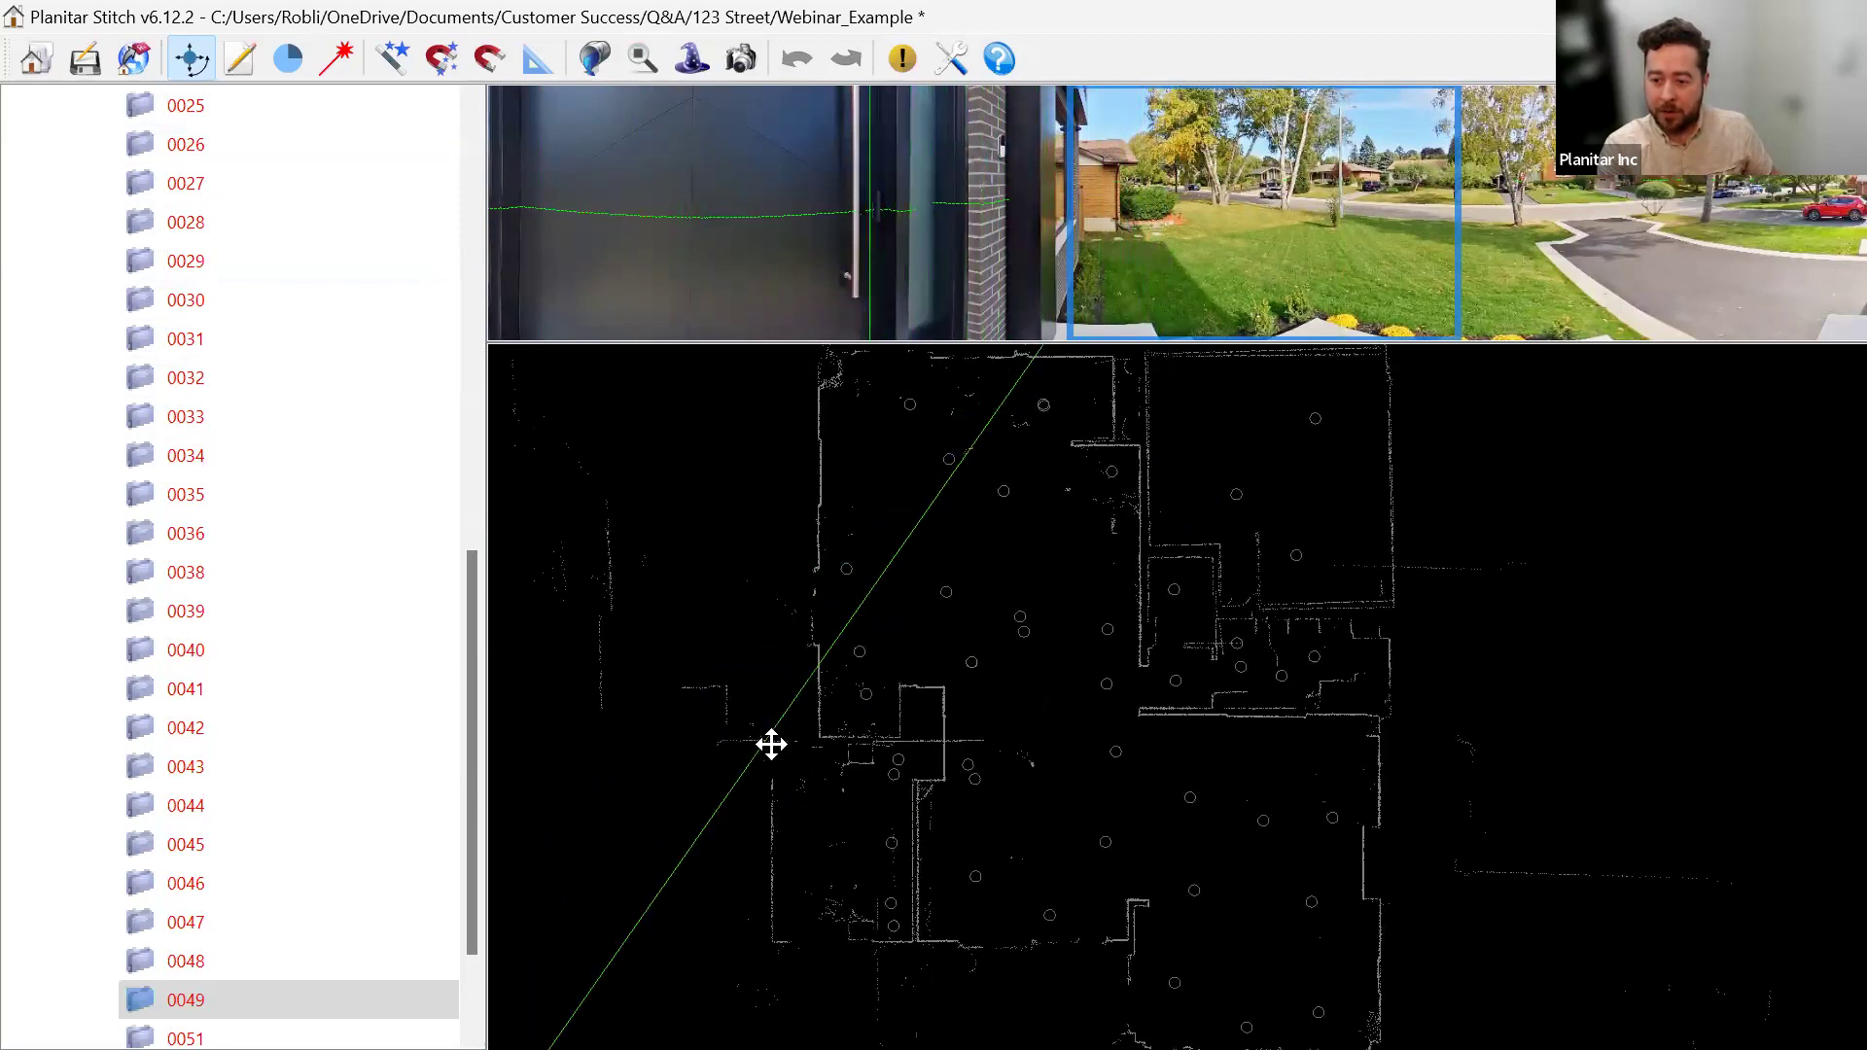
scroll(763, 521, "down", 2)
left_click_drag(761, 436, 777, 613)
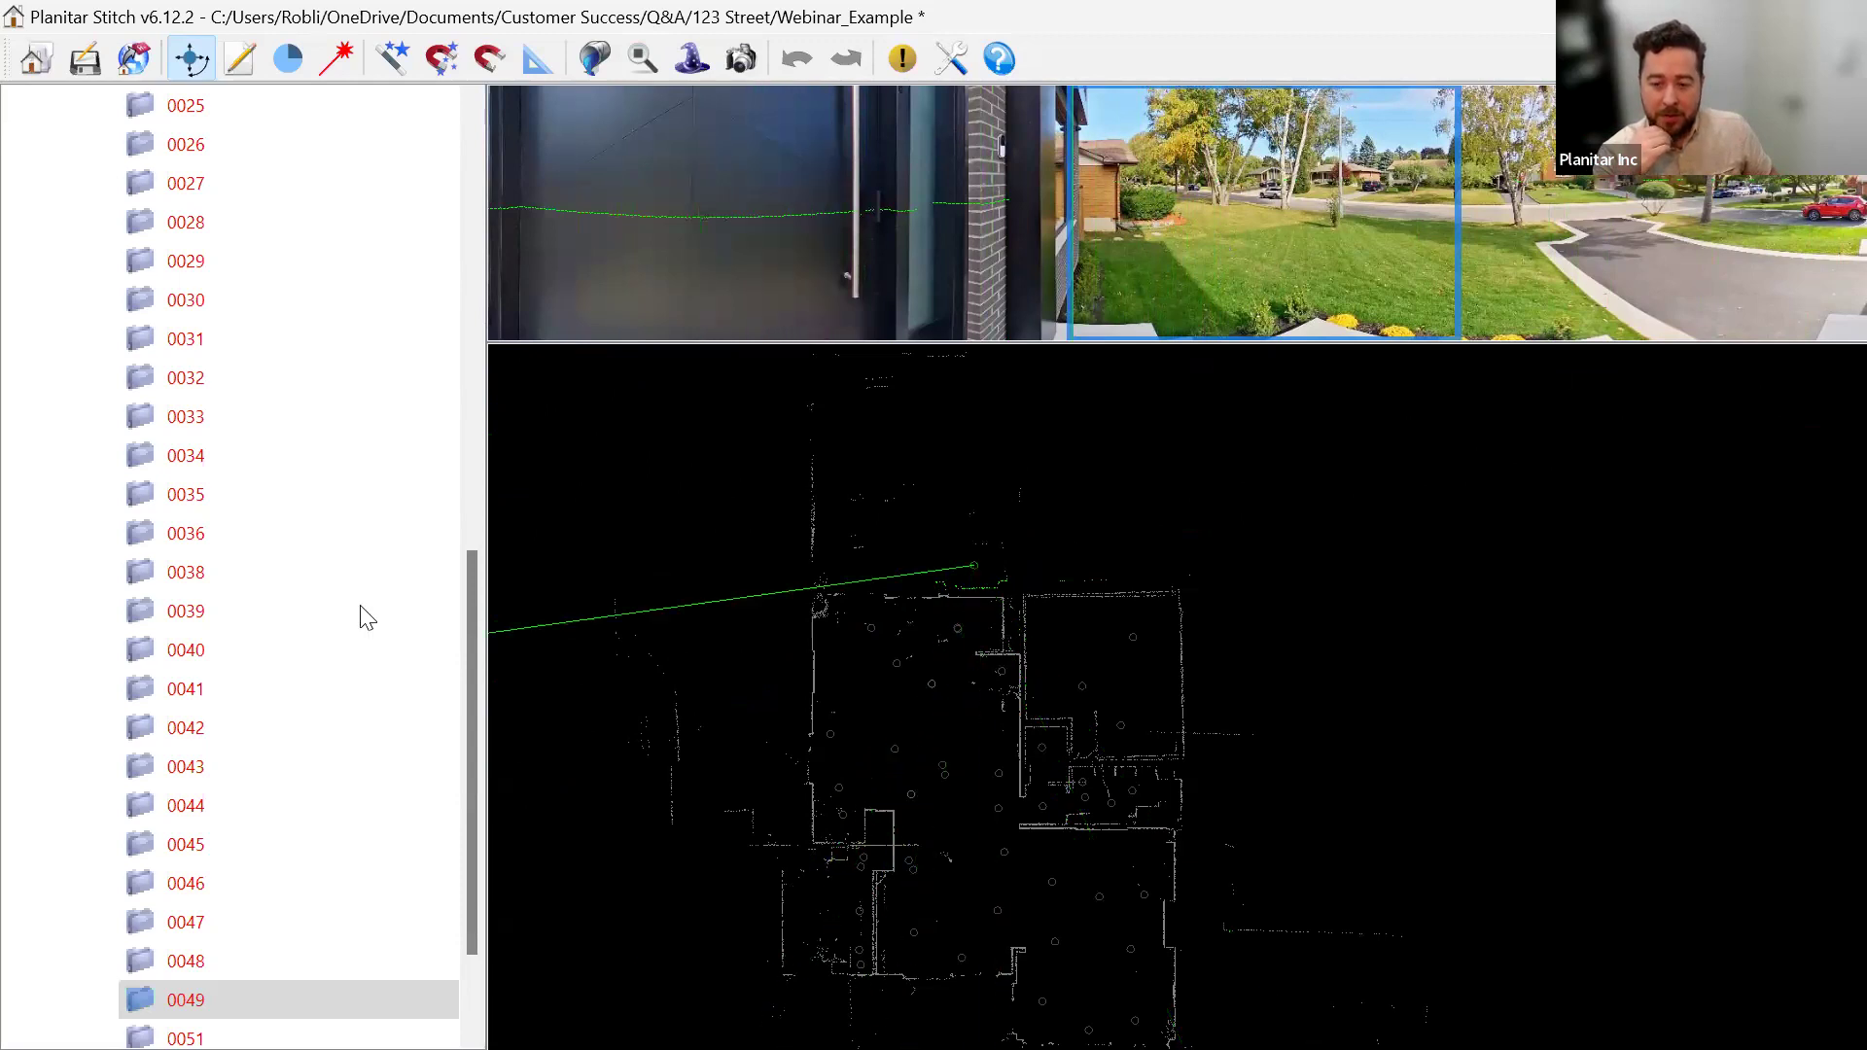
scroll(292, 631, "up", 9)
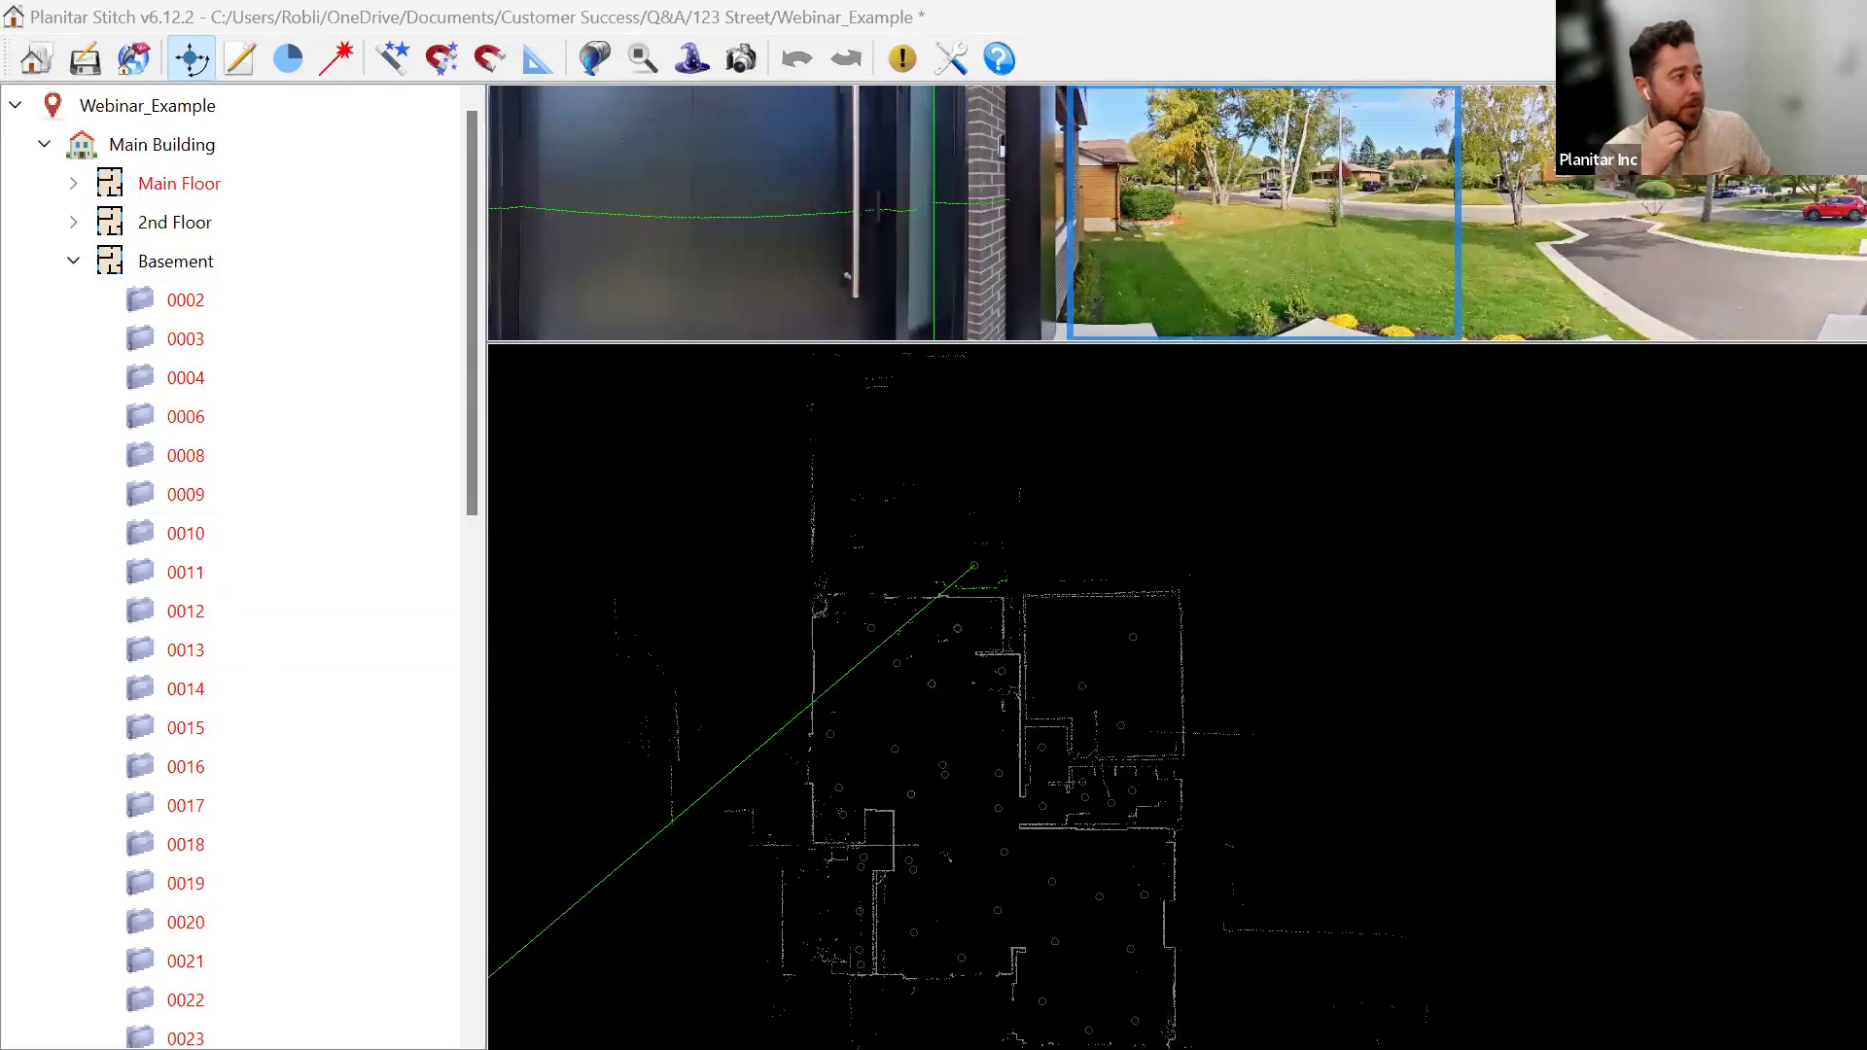
left_click_drag(951, 0, 950, 150)
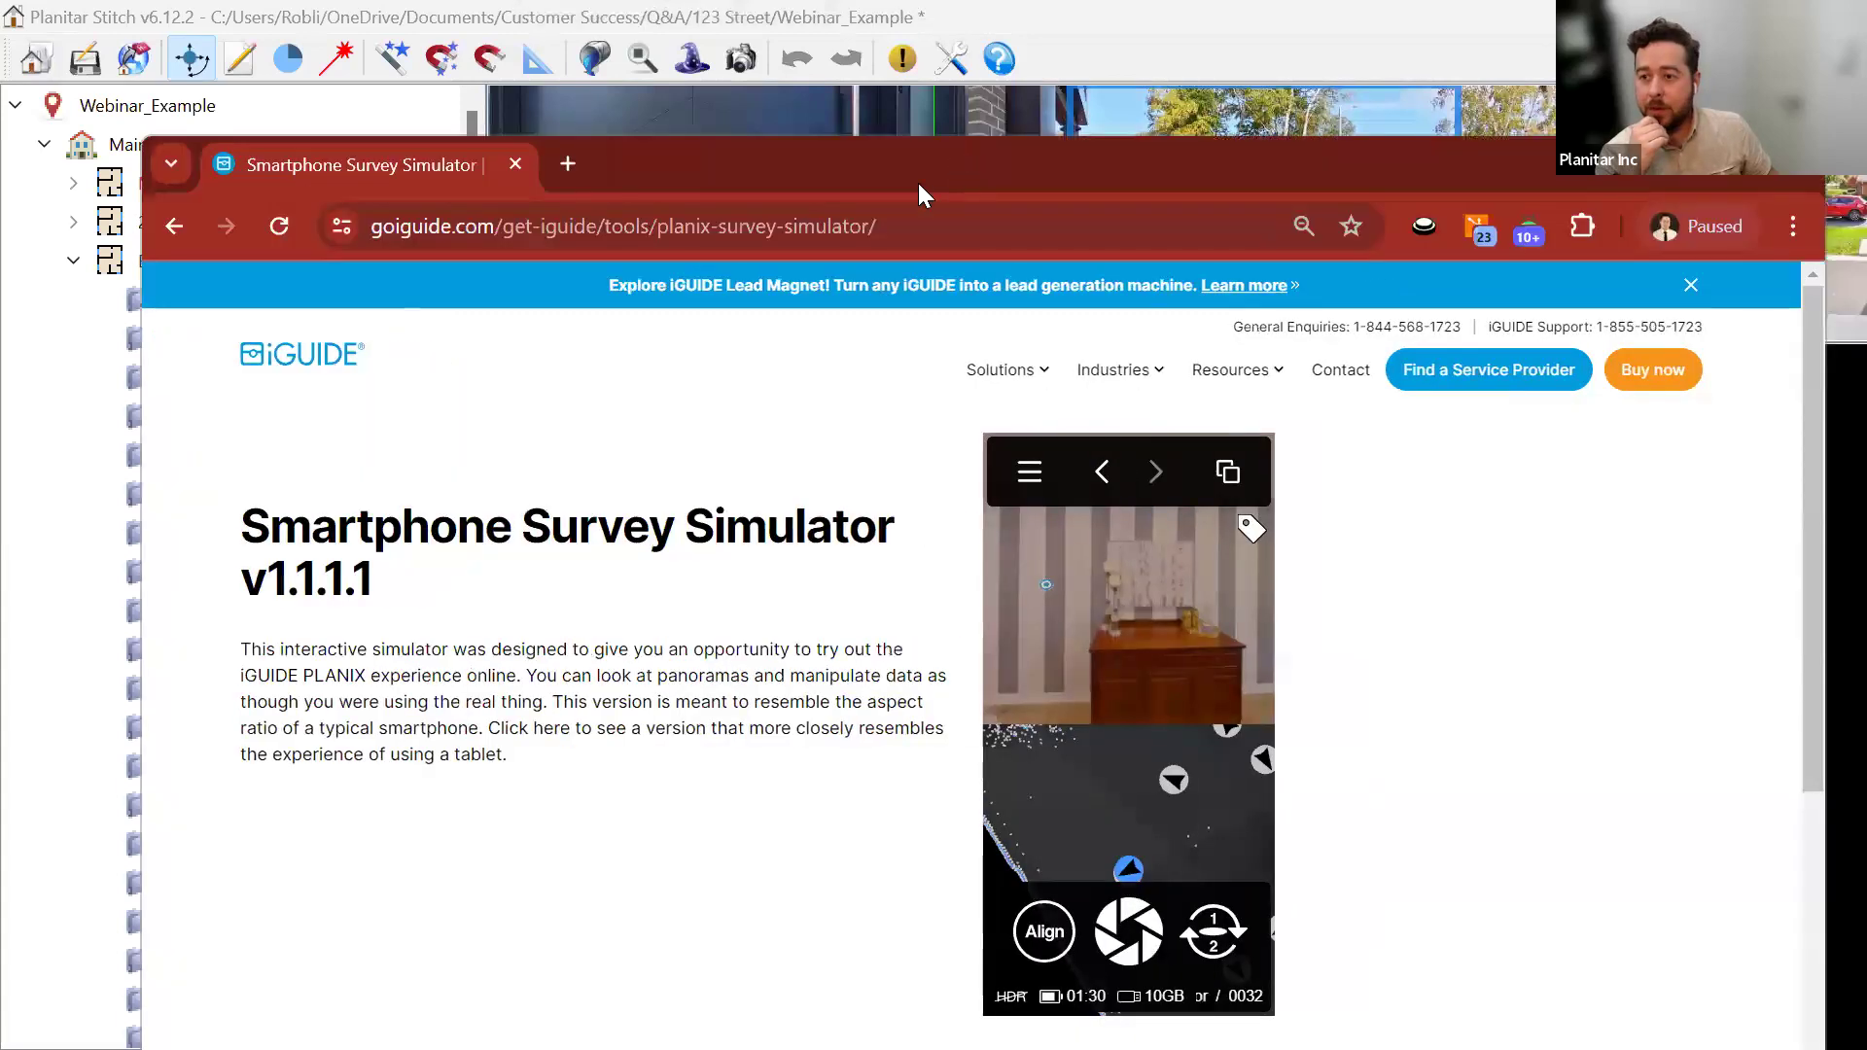
Maximise the browser and create a floor named 'Outdoor' from the simulator menu's Floor settings.
double_click(918, 183)
left_click(982, 347)
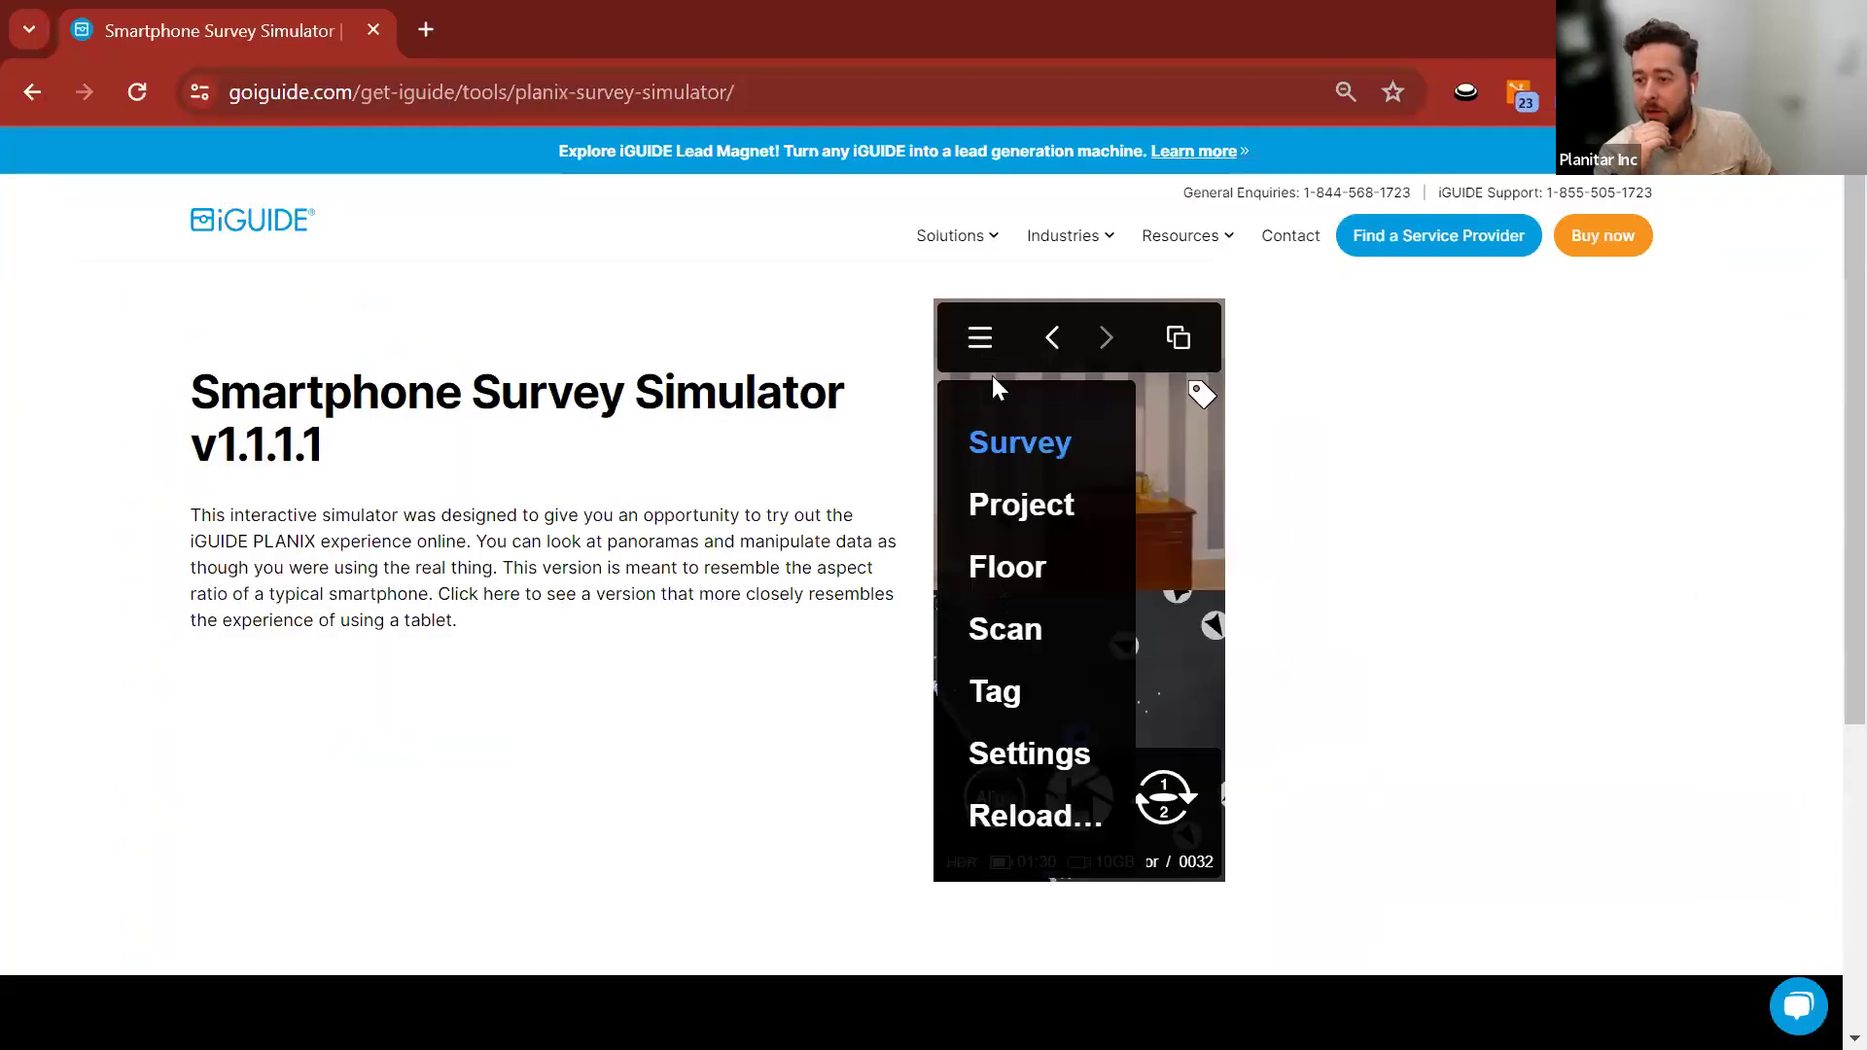
left_click(992, 570)
left_click(1032, 461)
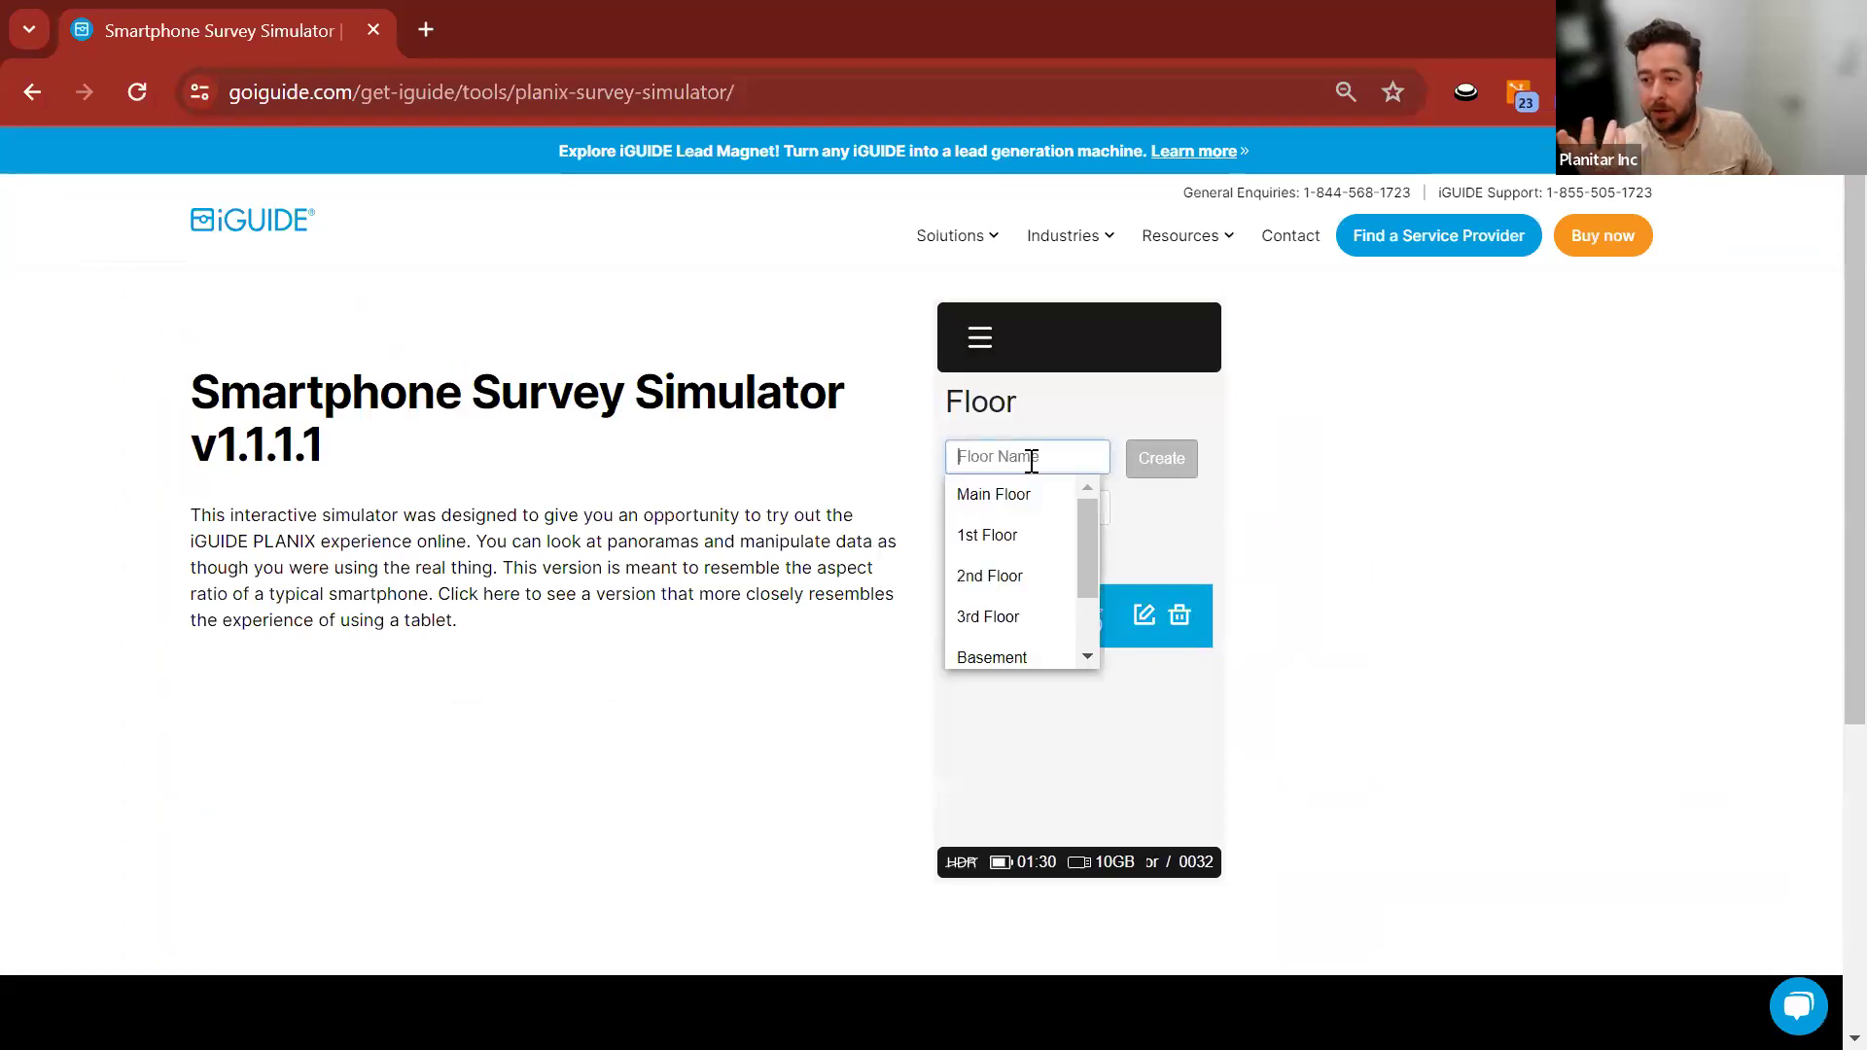
scroll(1016, 591, "down", 1)
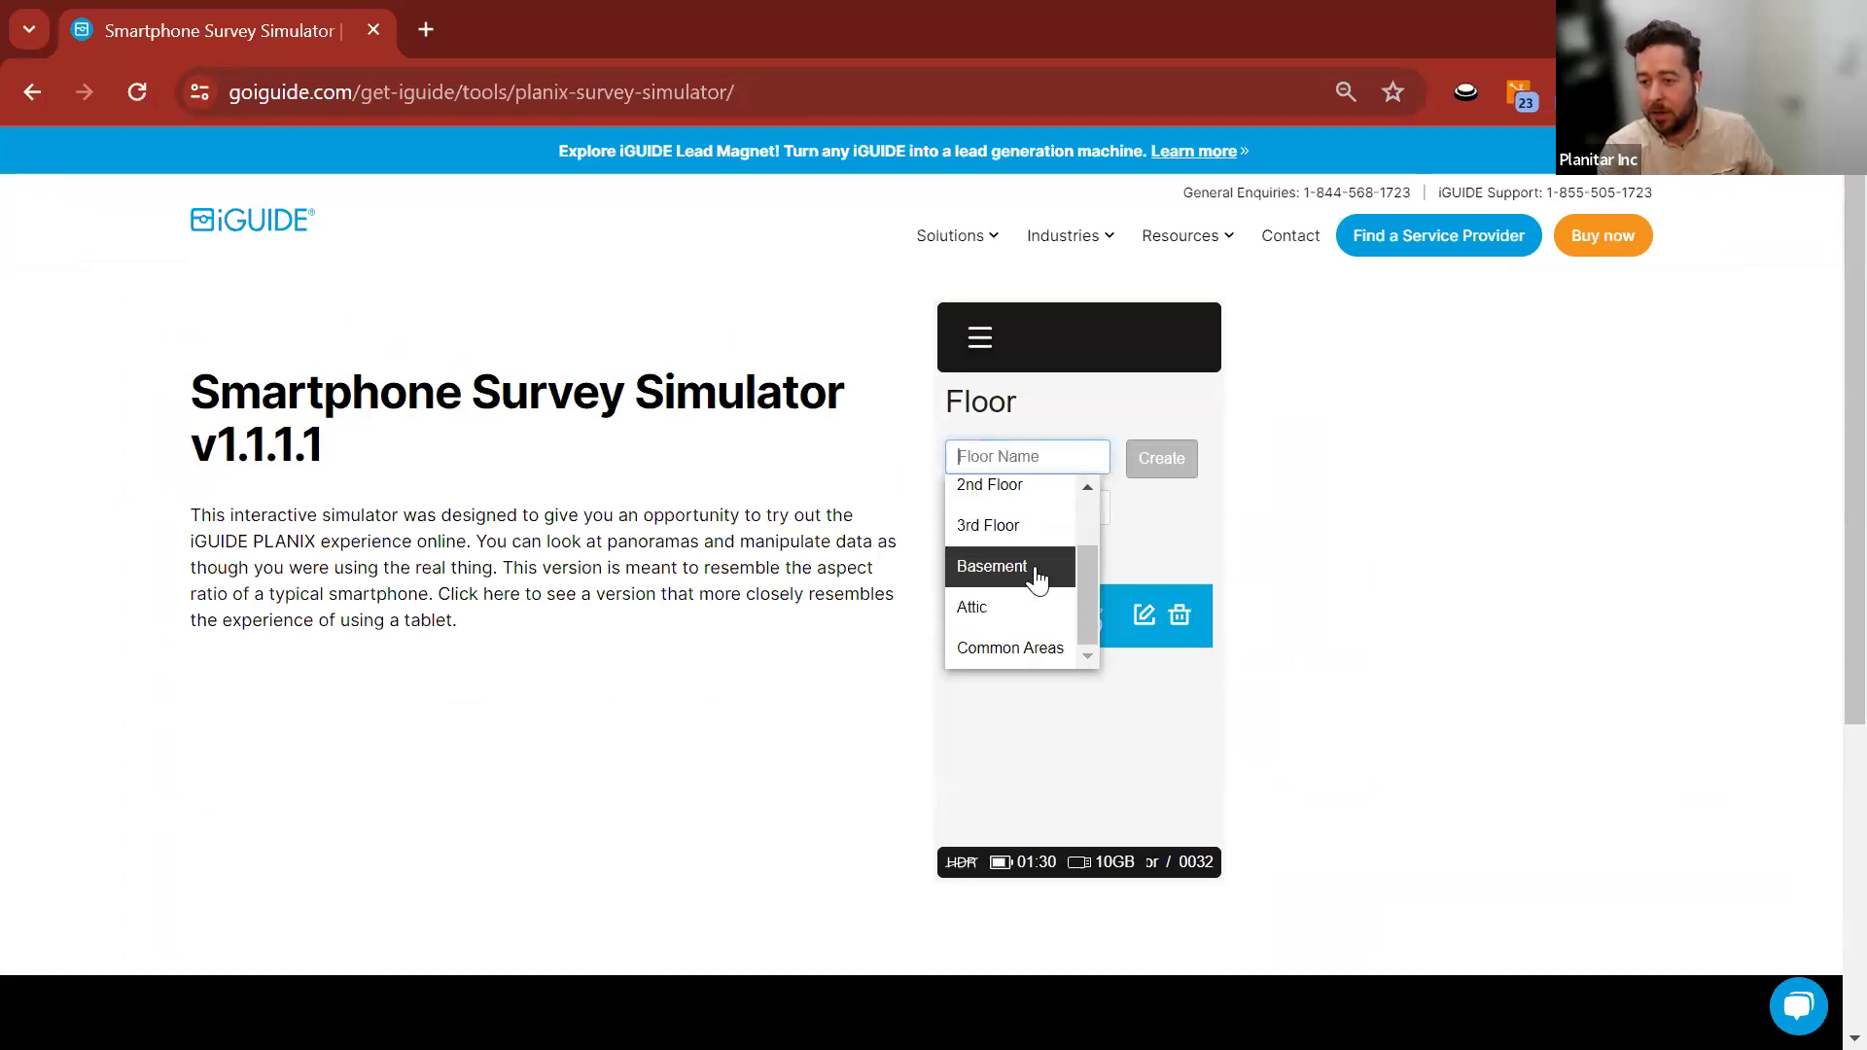
scroll(1004, 498, "up", 2)
type("Outdoor")
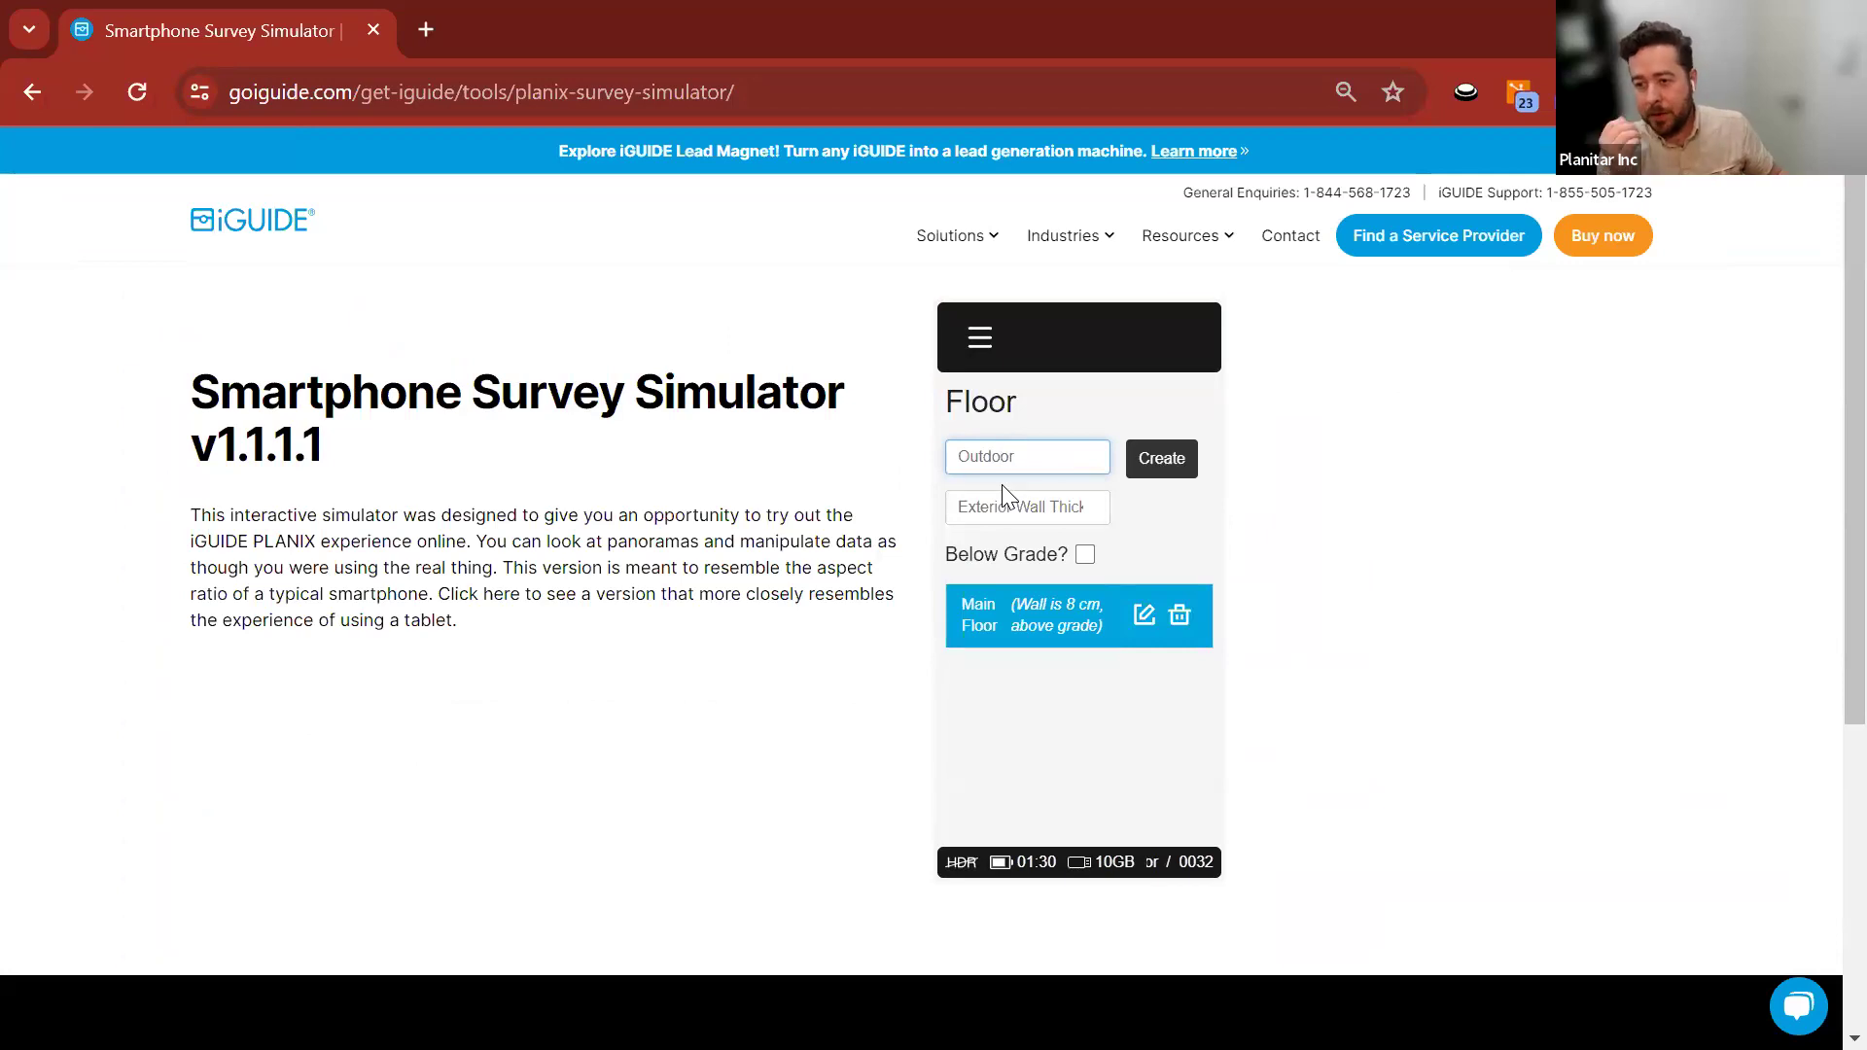
left_click(1169, 461)
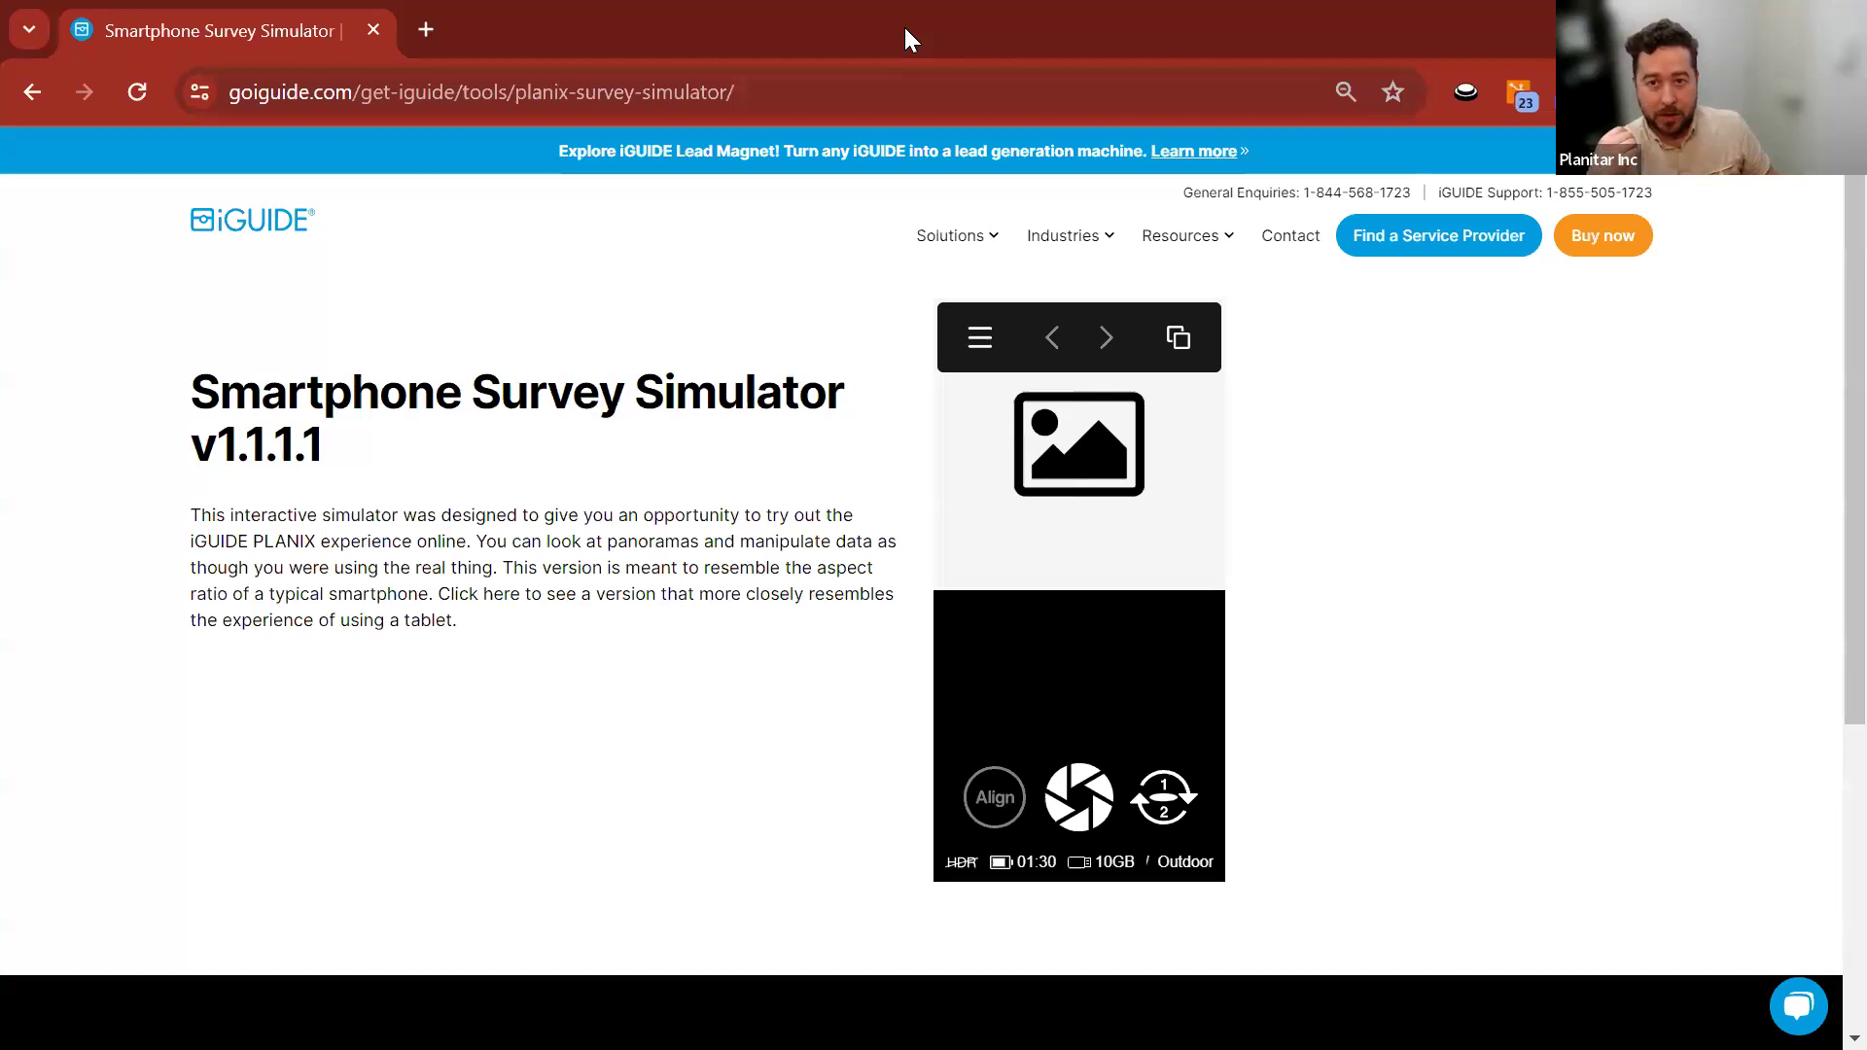
Inspect the Outdoor floor's panoramas, selecting 0054_Outdoor through 0086, then collapse it.
key("alt+Tab")
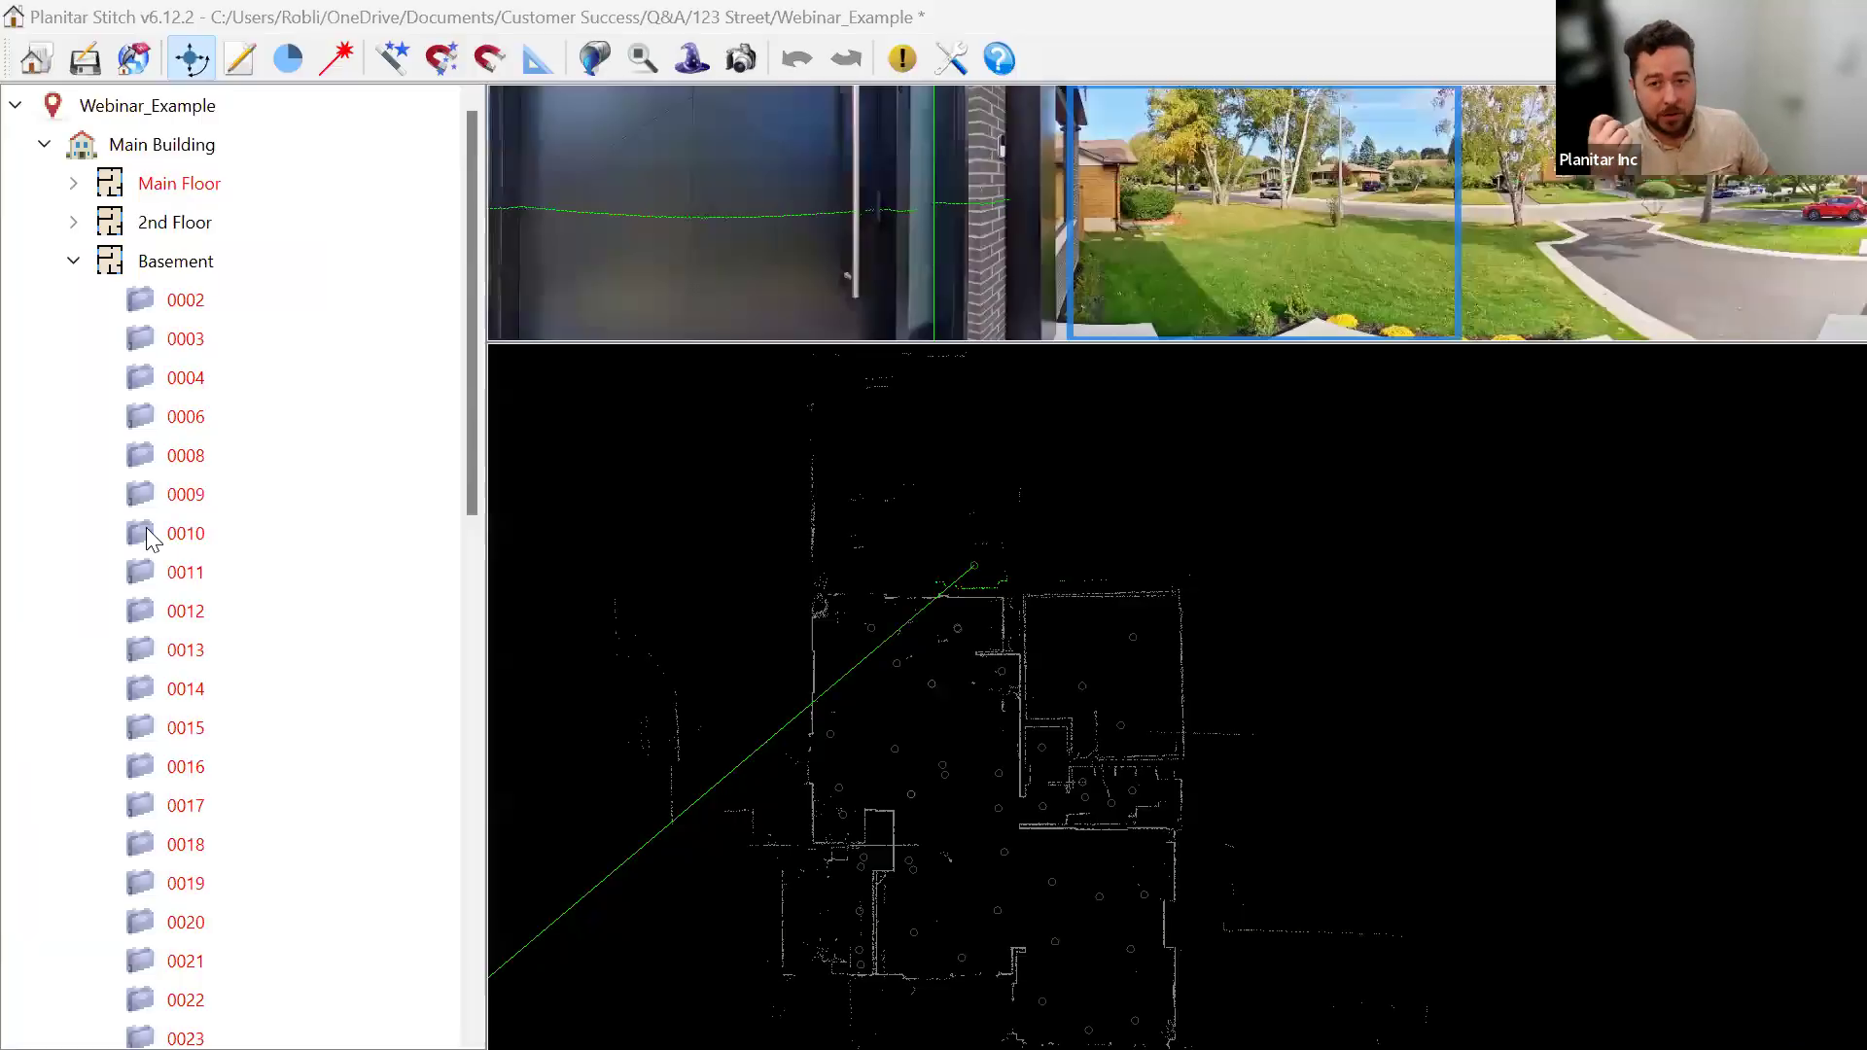
left_click(75, 260)
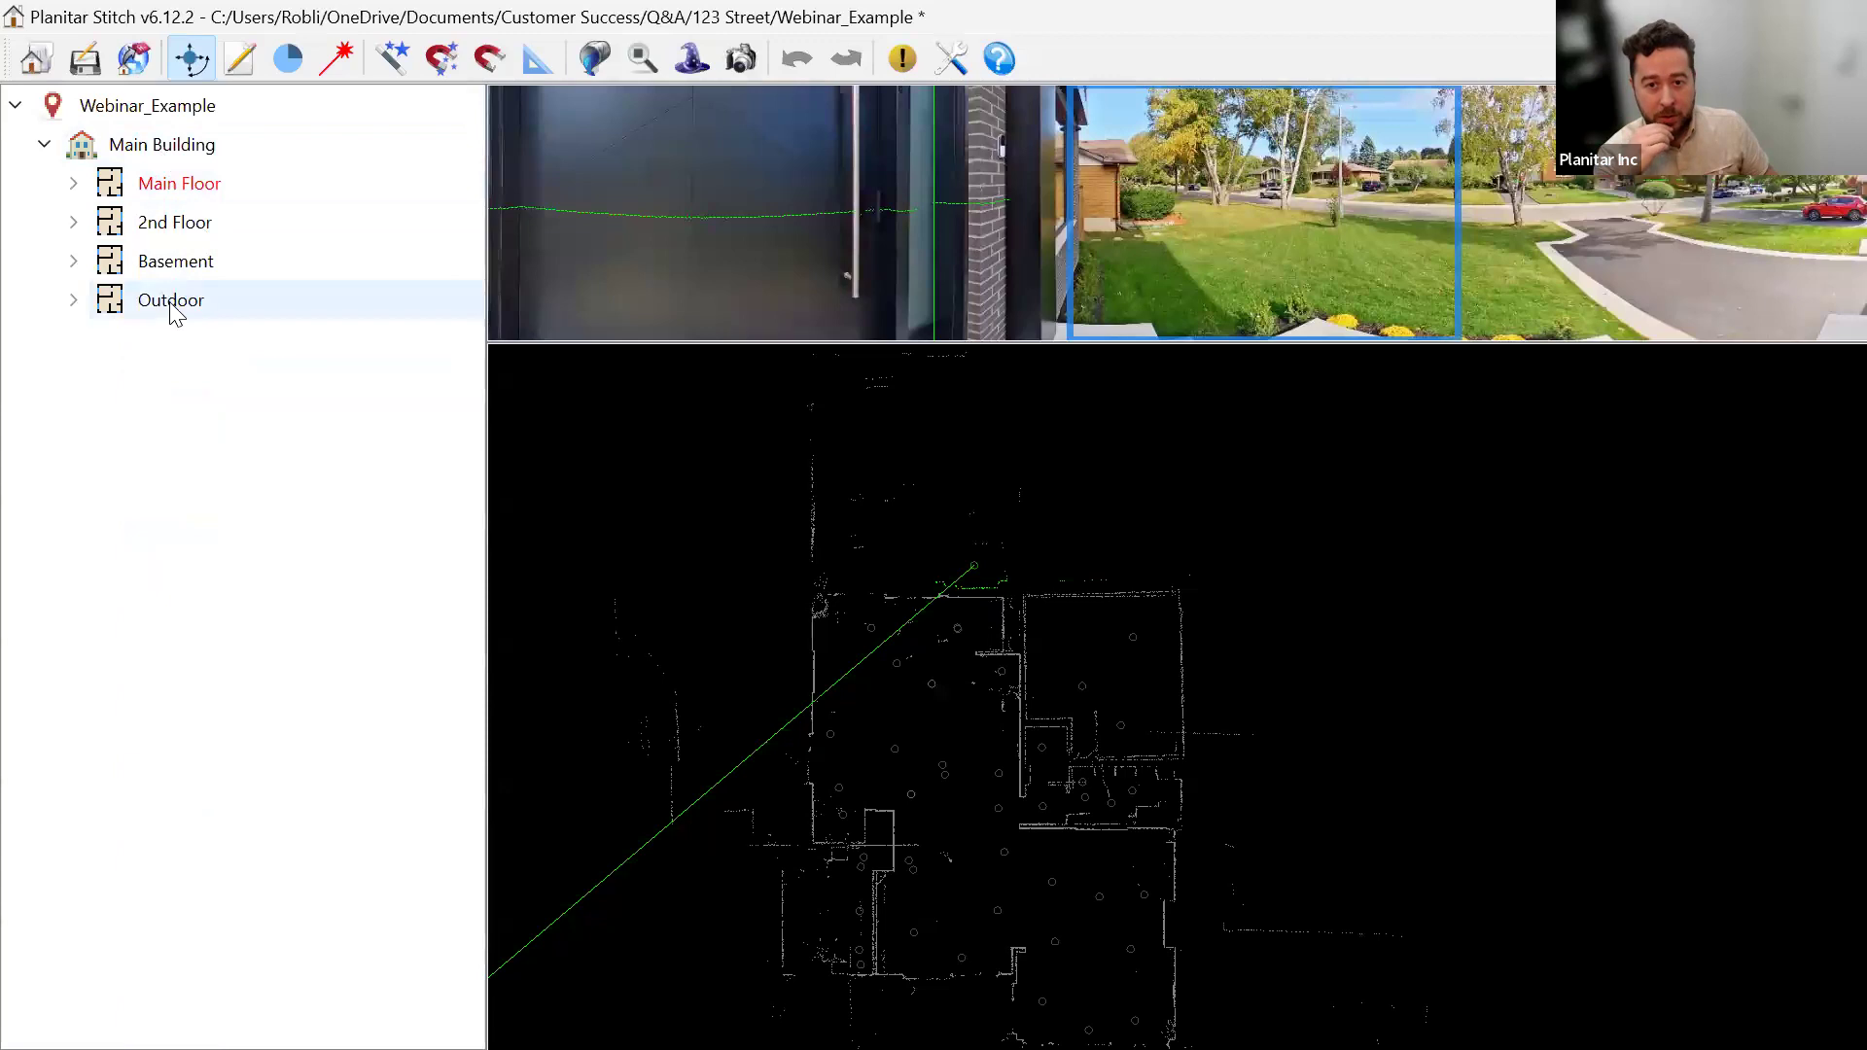
left_click(76, 307)
left_click(238, 340)
scroll(201, 709, "down", 5)
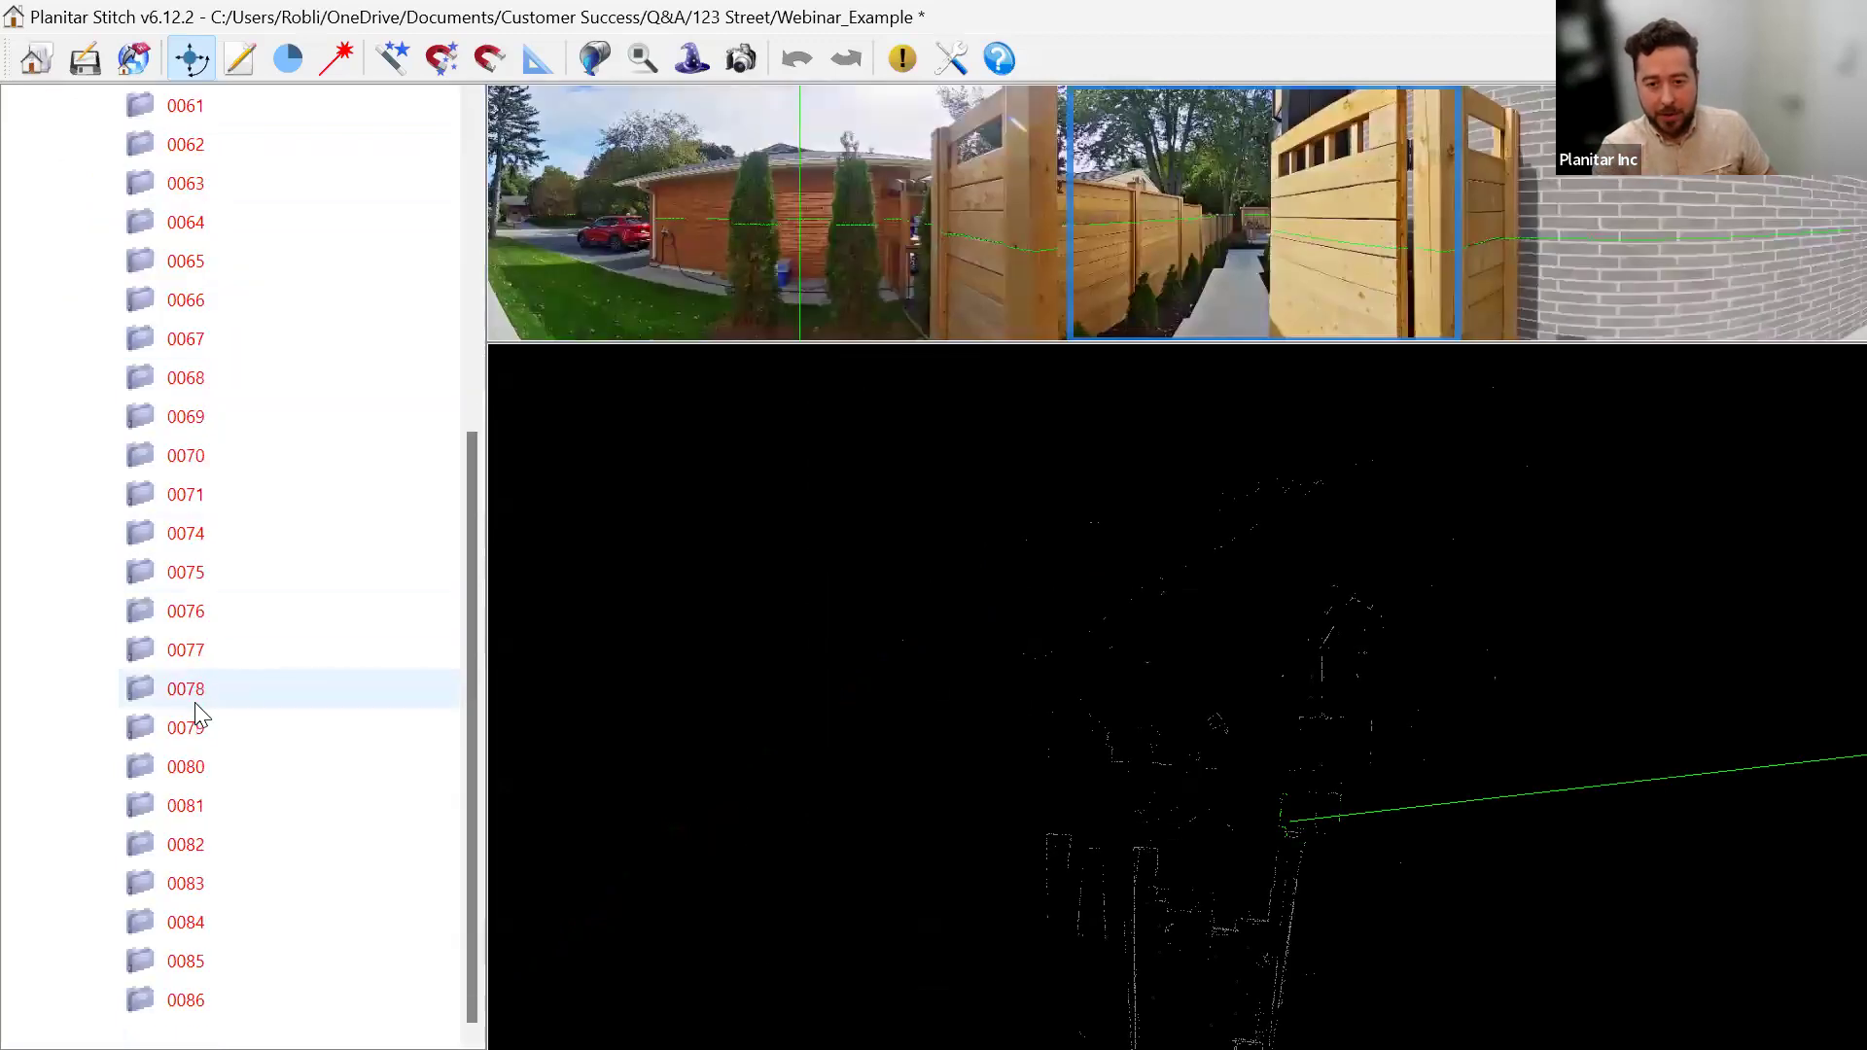
left_click(184, 1000, "shift")
scroll(330, 591, "up", 5)
scroll(253, 339, "down", 1)
scroll(253, 338, "up", 1)
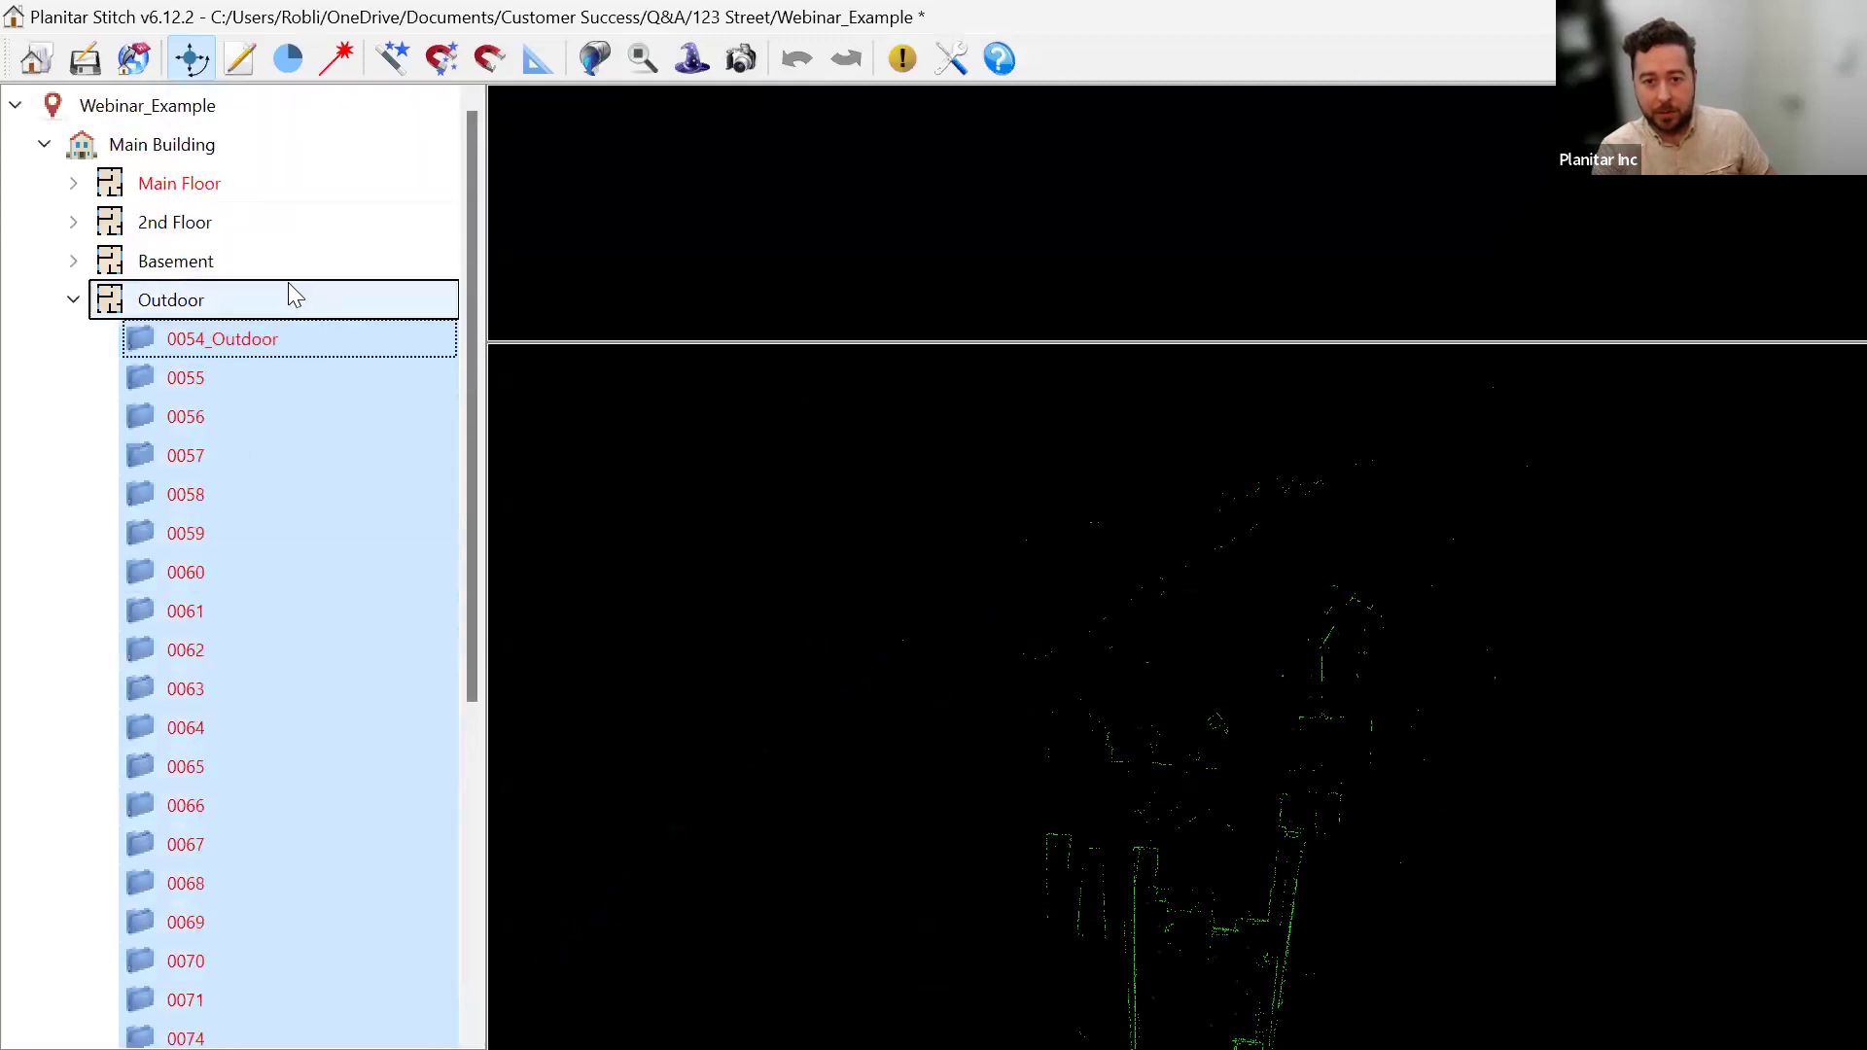
left_click(225, 269)
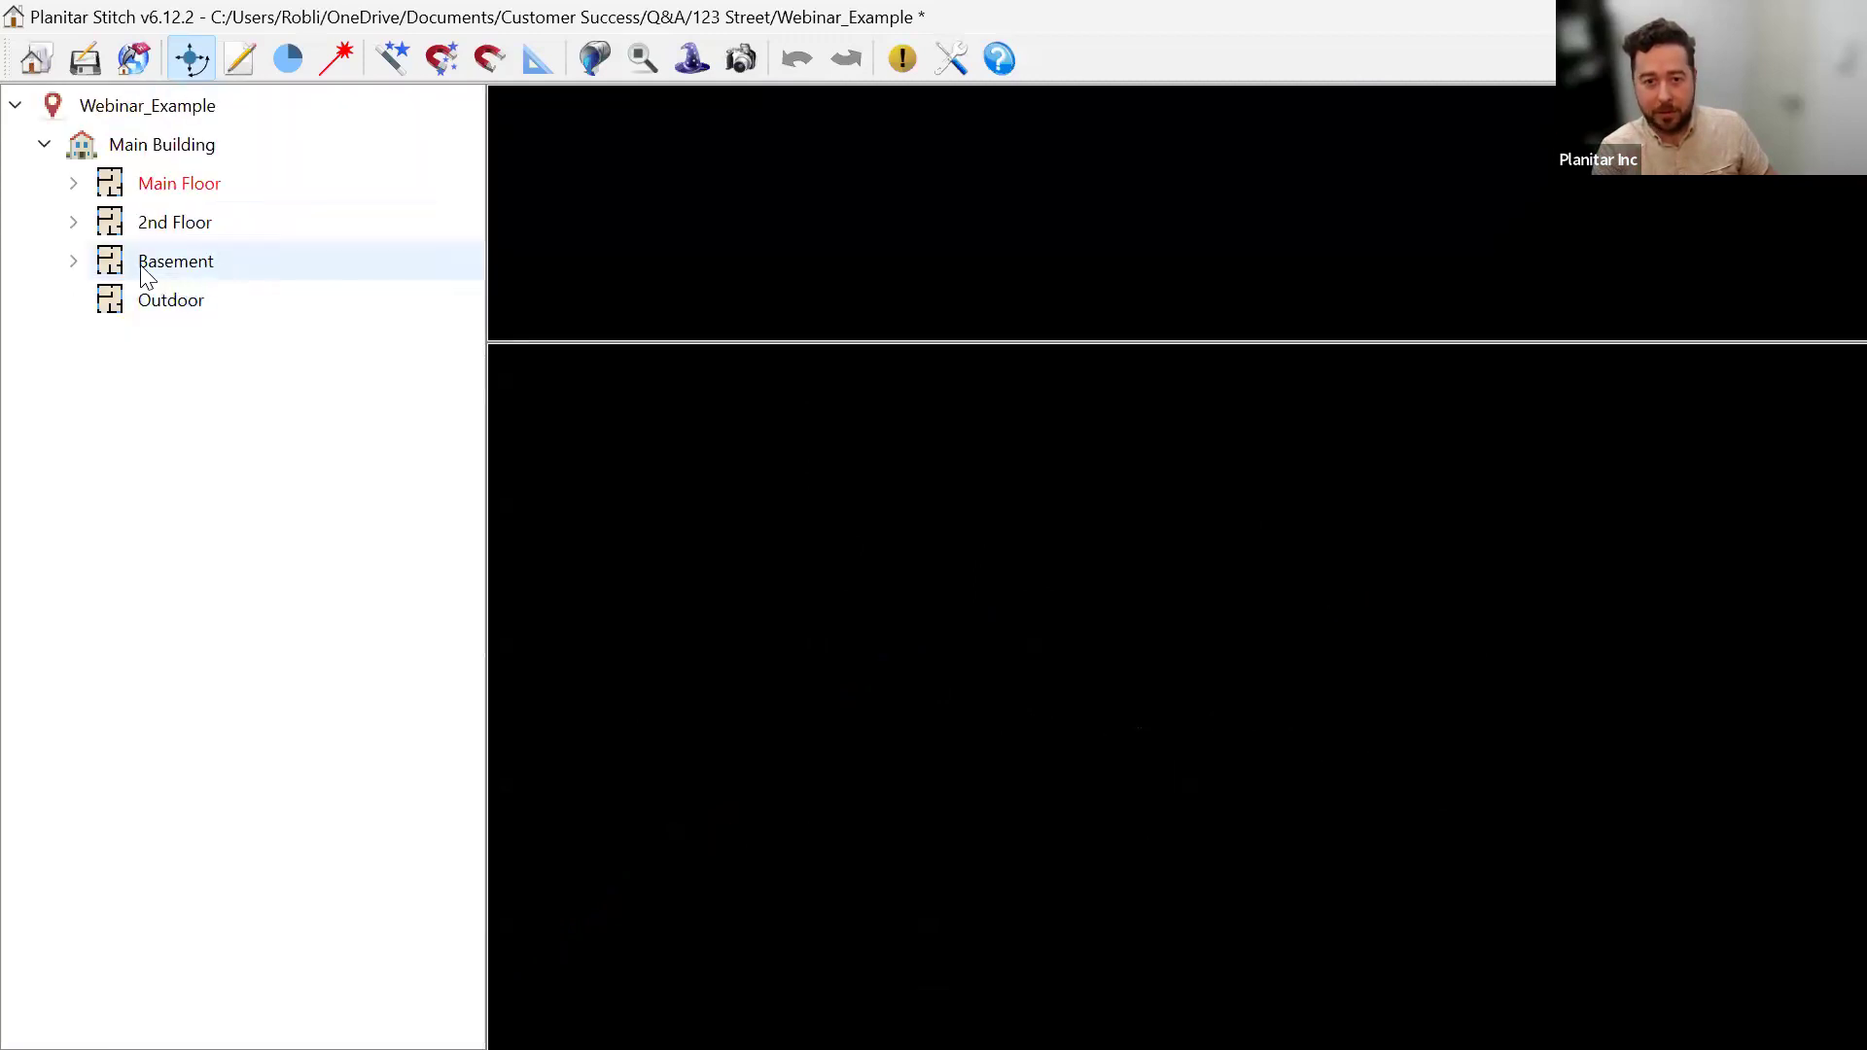
Rename the Basement floor to MainFloor_01.
right_click(236, 278)
left_click(241, 287)
type("MainFloor_01")
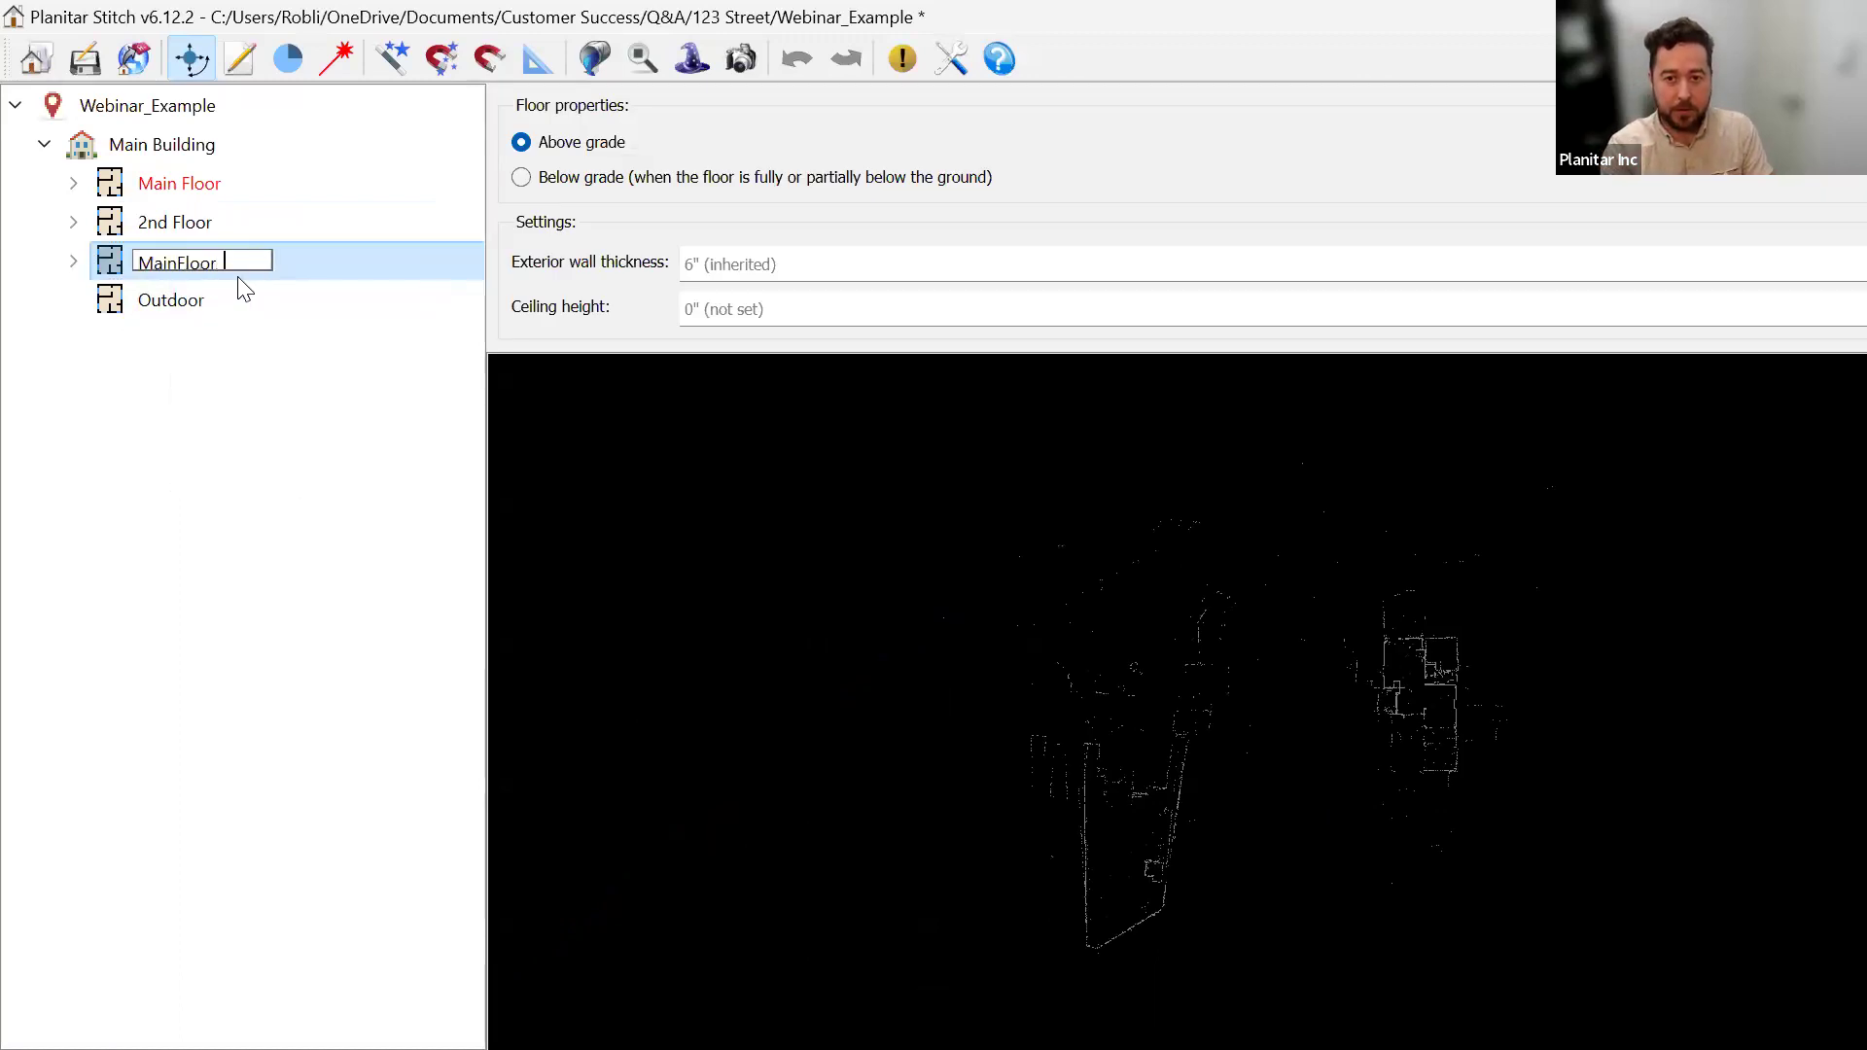
key("Return")
Delete the empty Outdoor floor and expand MainFloor_01's scan list.
left_click(162, 309)
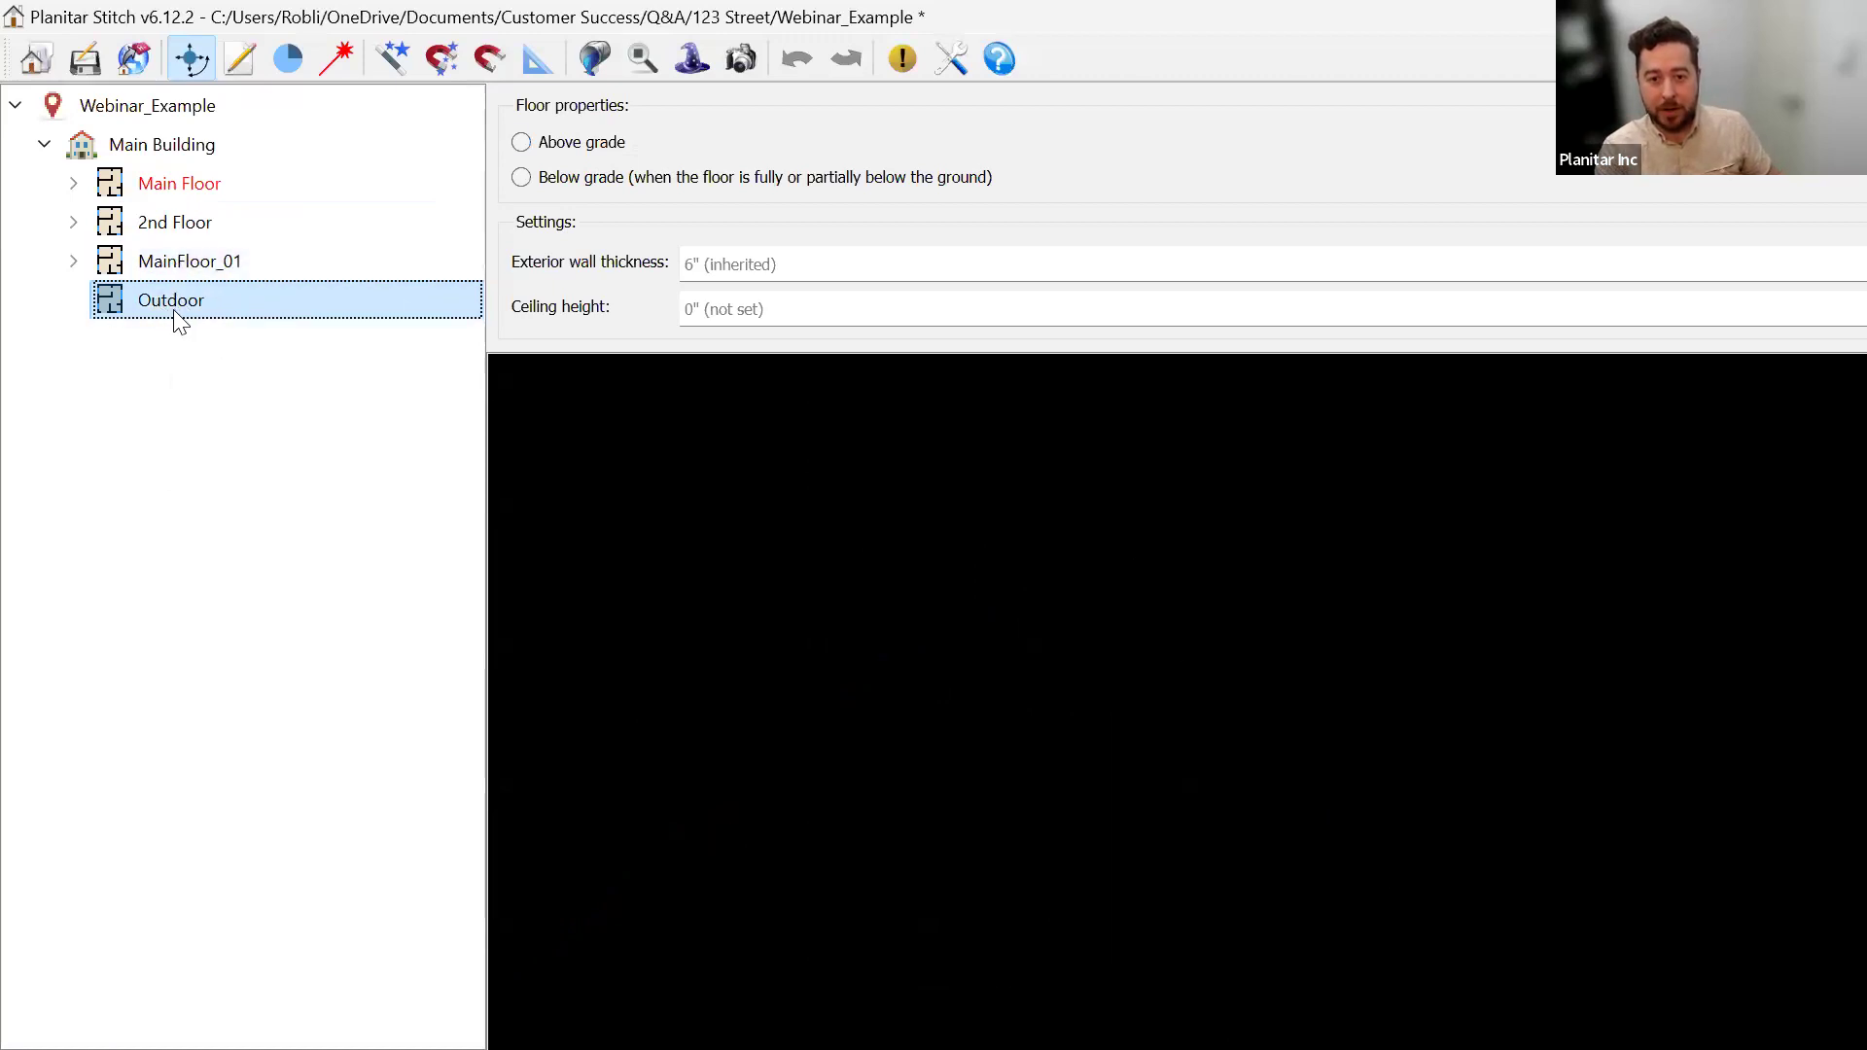
right_click(148, 302)
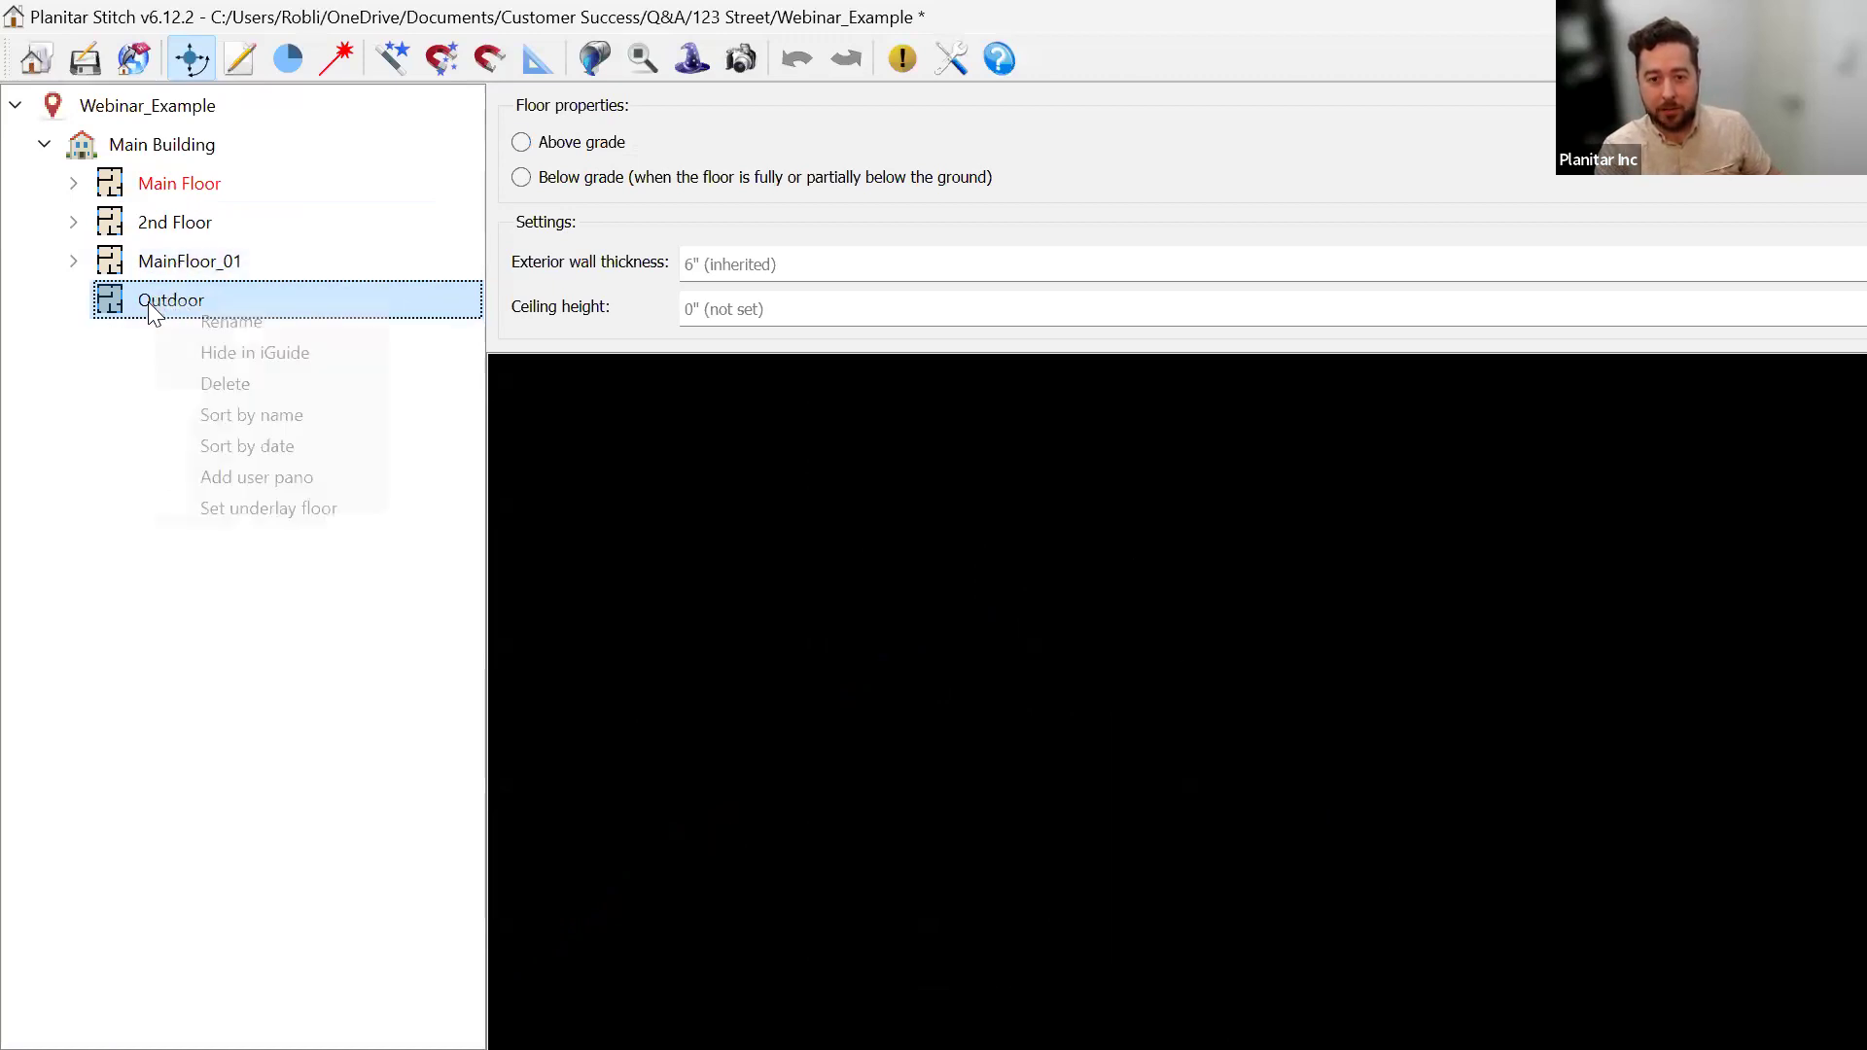
left_click(239, 379)
left_click(943, 568)
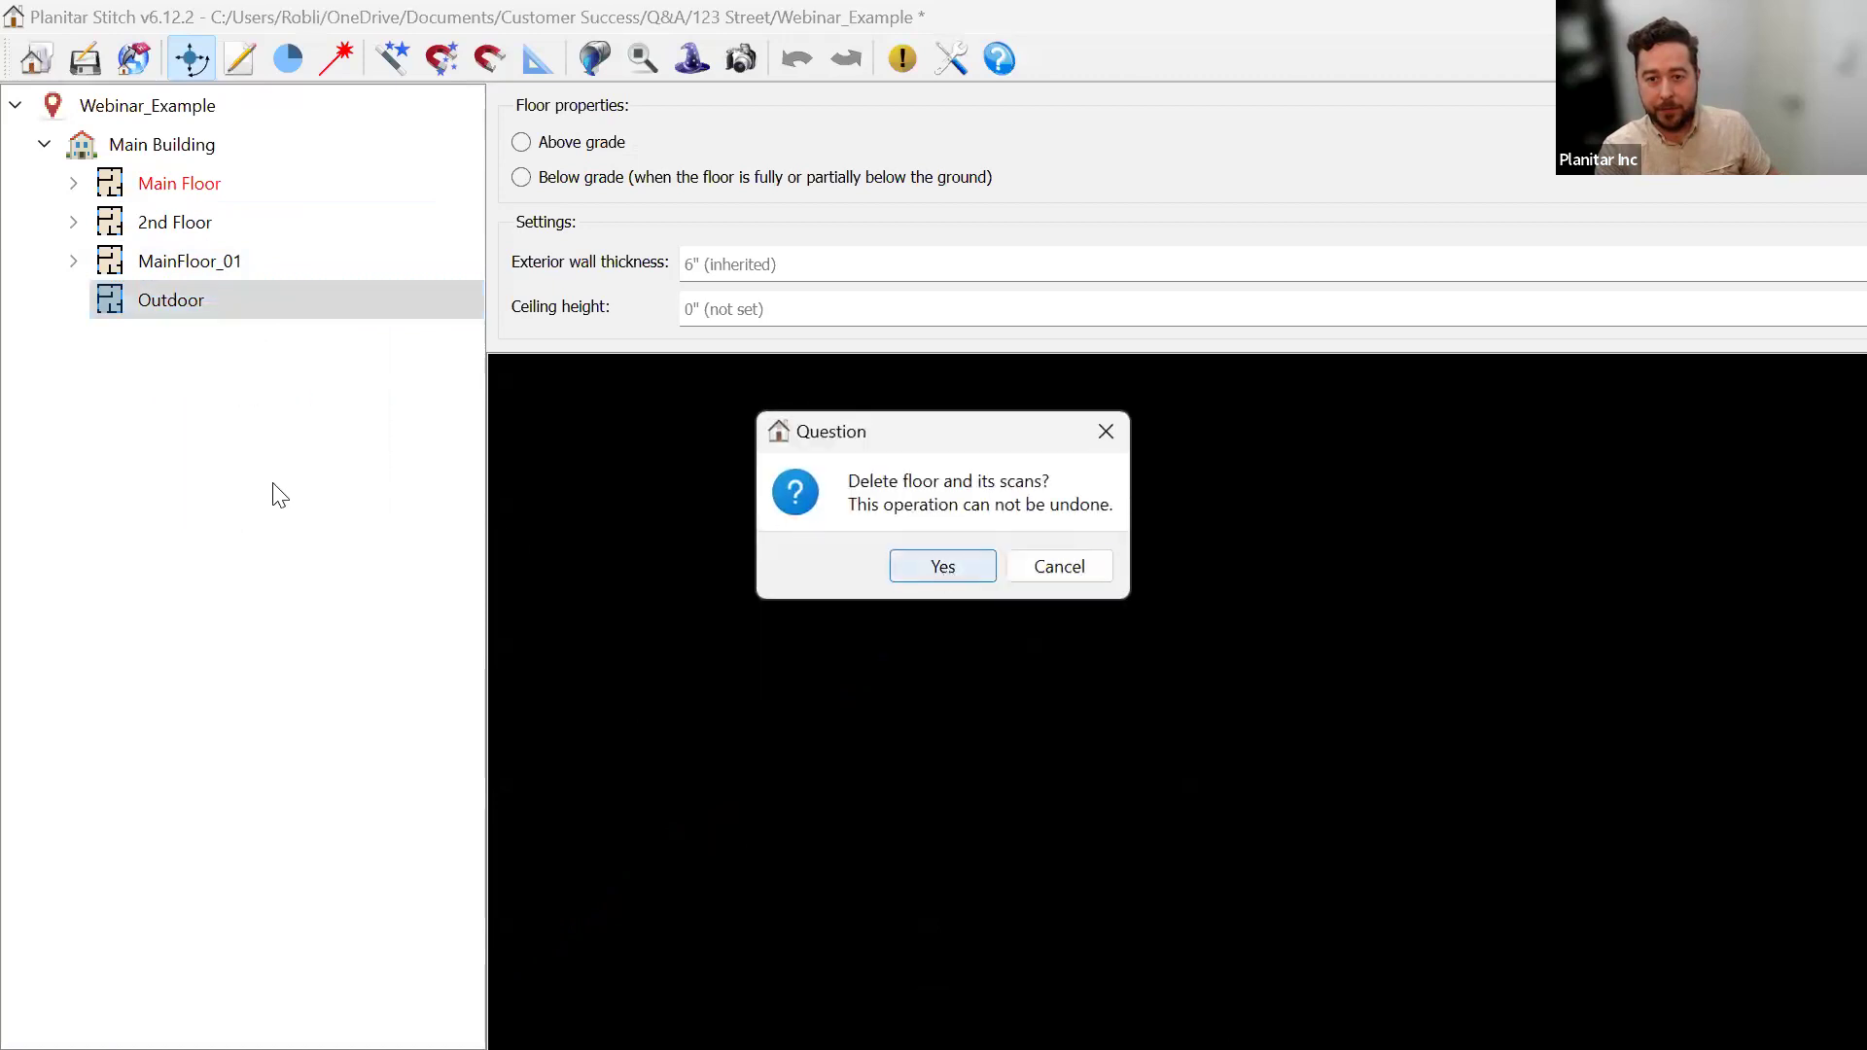
left_click(73, 261)
Select outdoor scans 0054_Outdoor through 0086 together in the scan list.
left_click(217, 301)
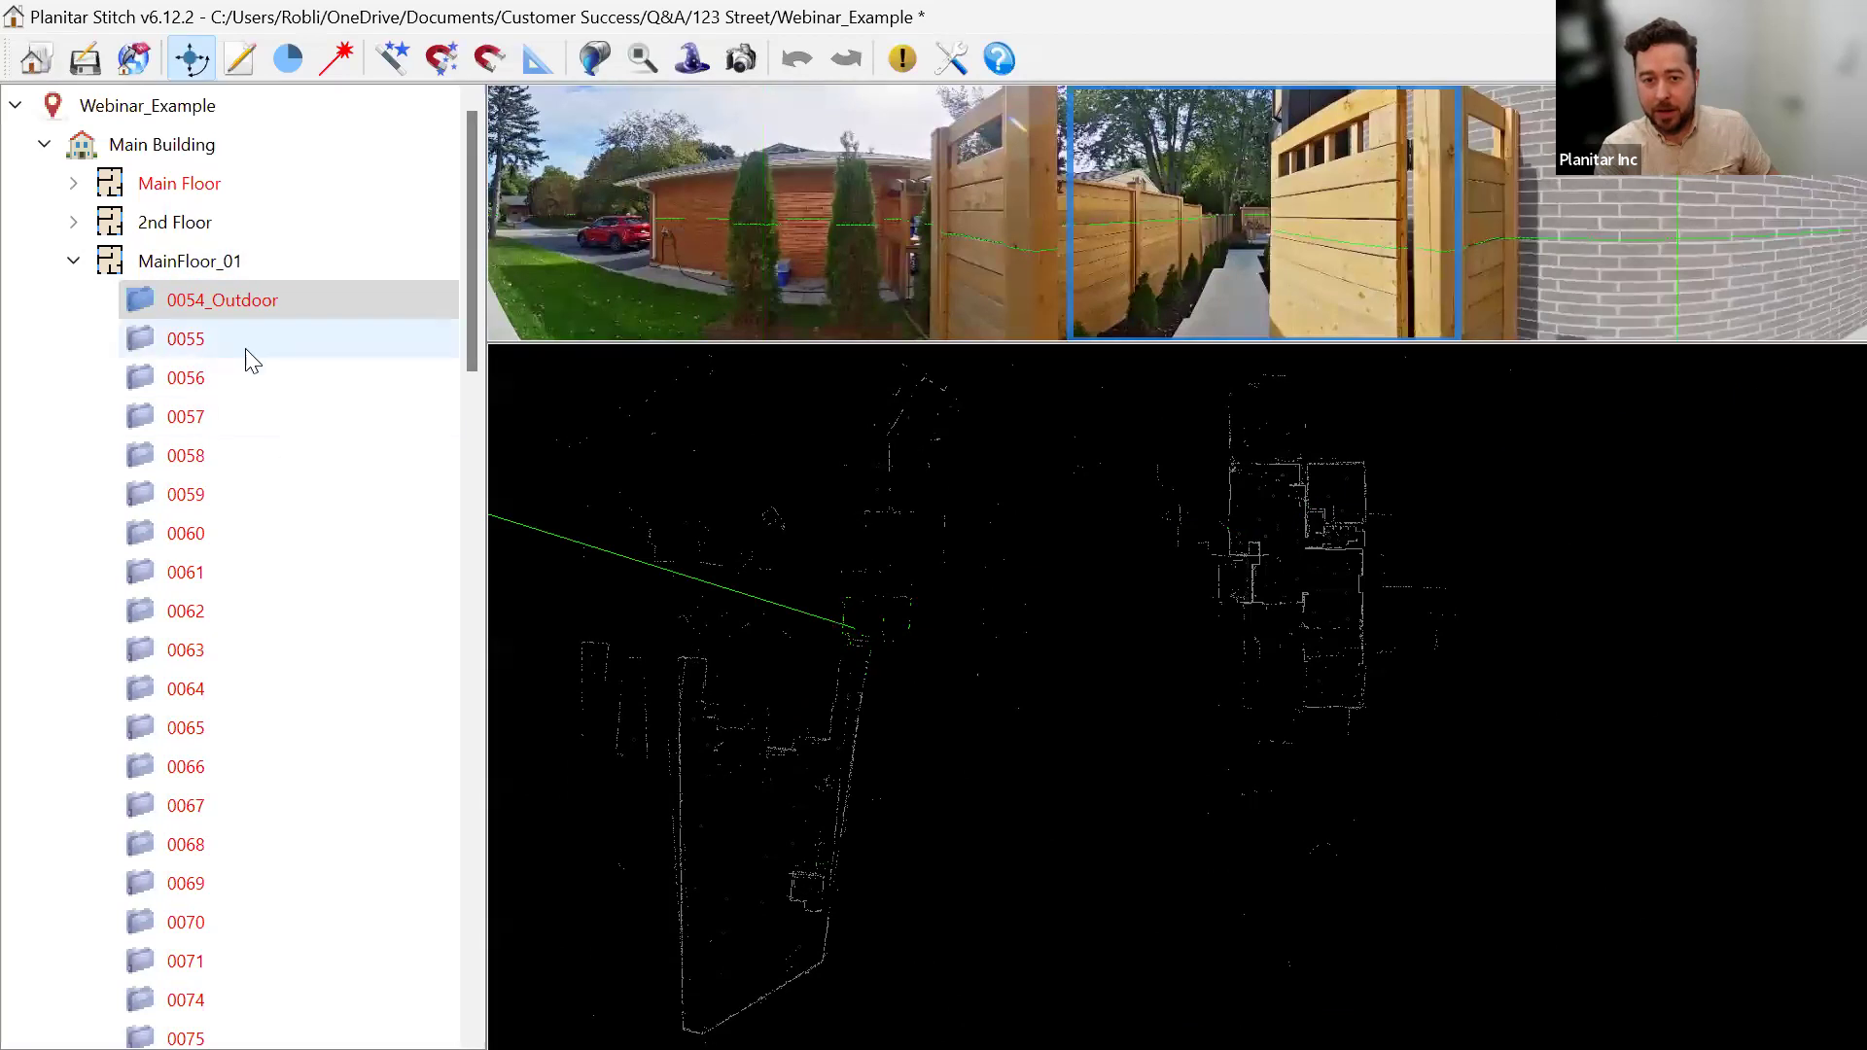
scroll(296, 649, "down", 5)
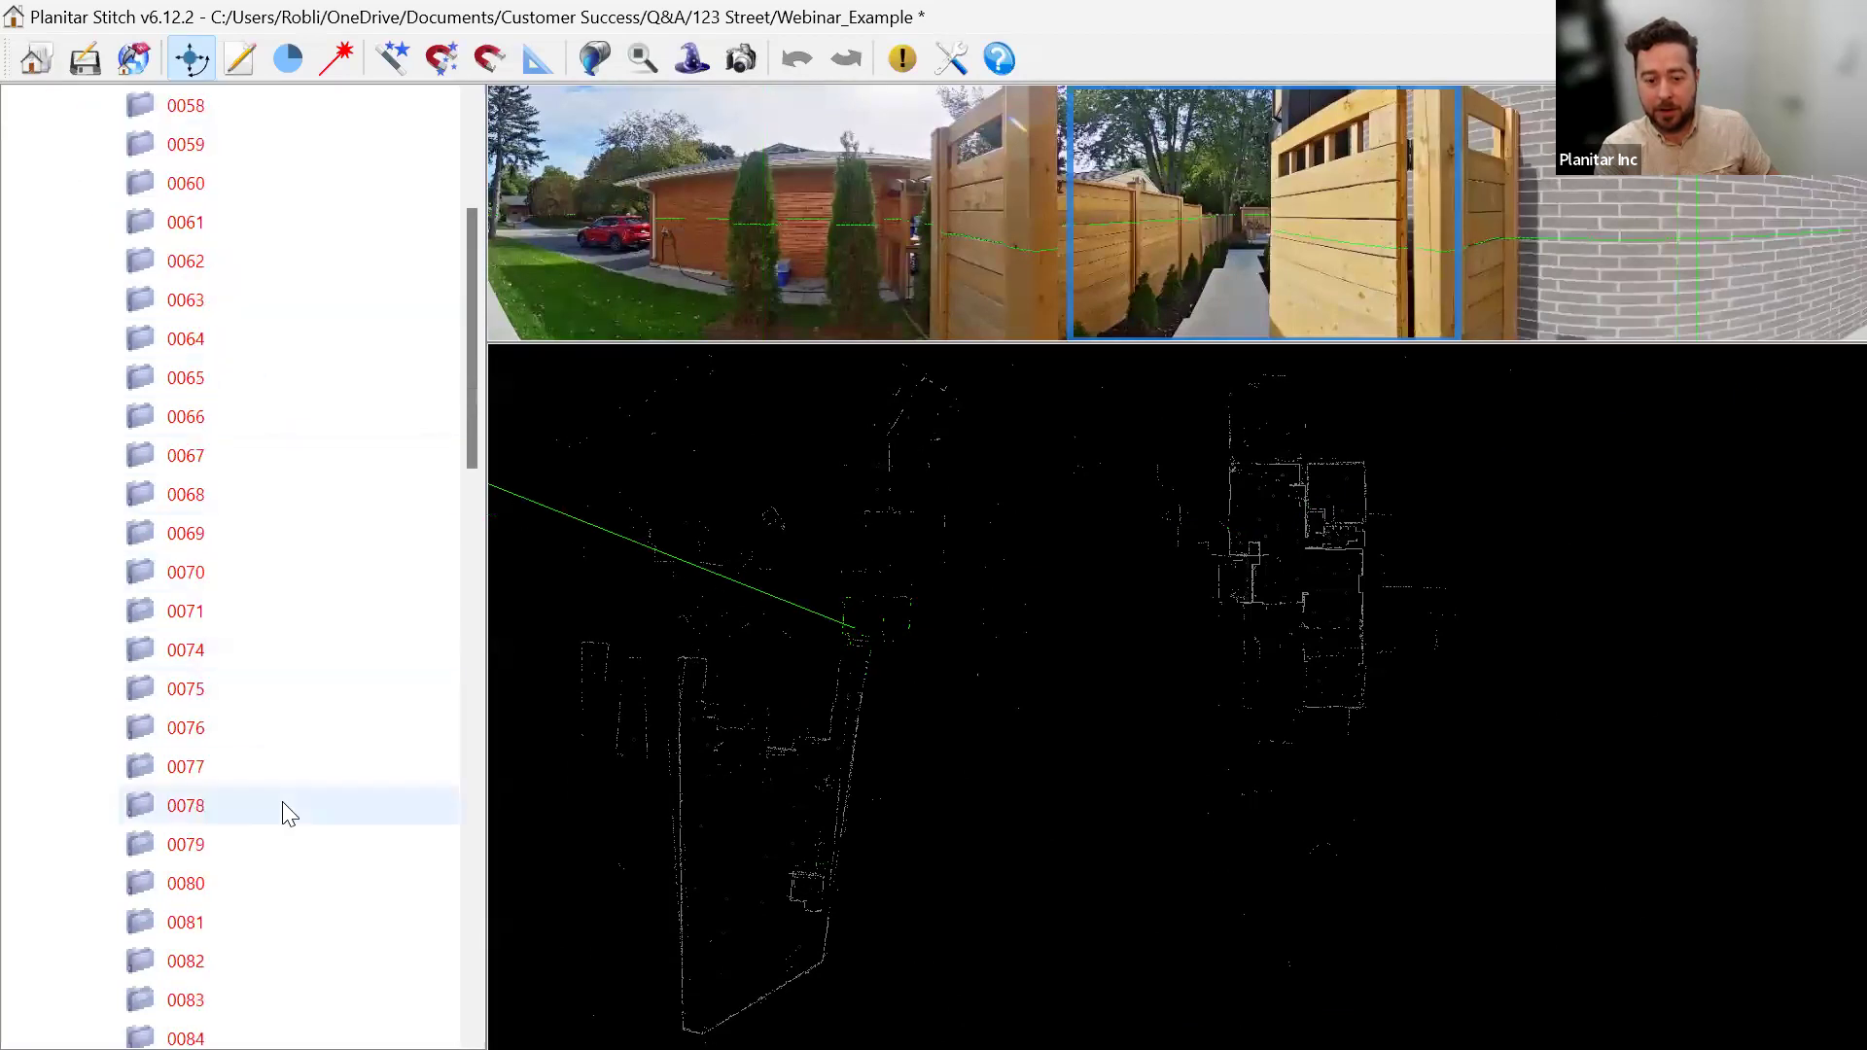
scroll(305, 789, "down", 2)
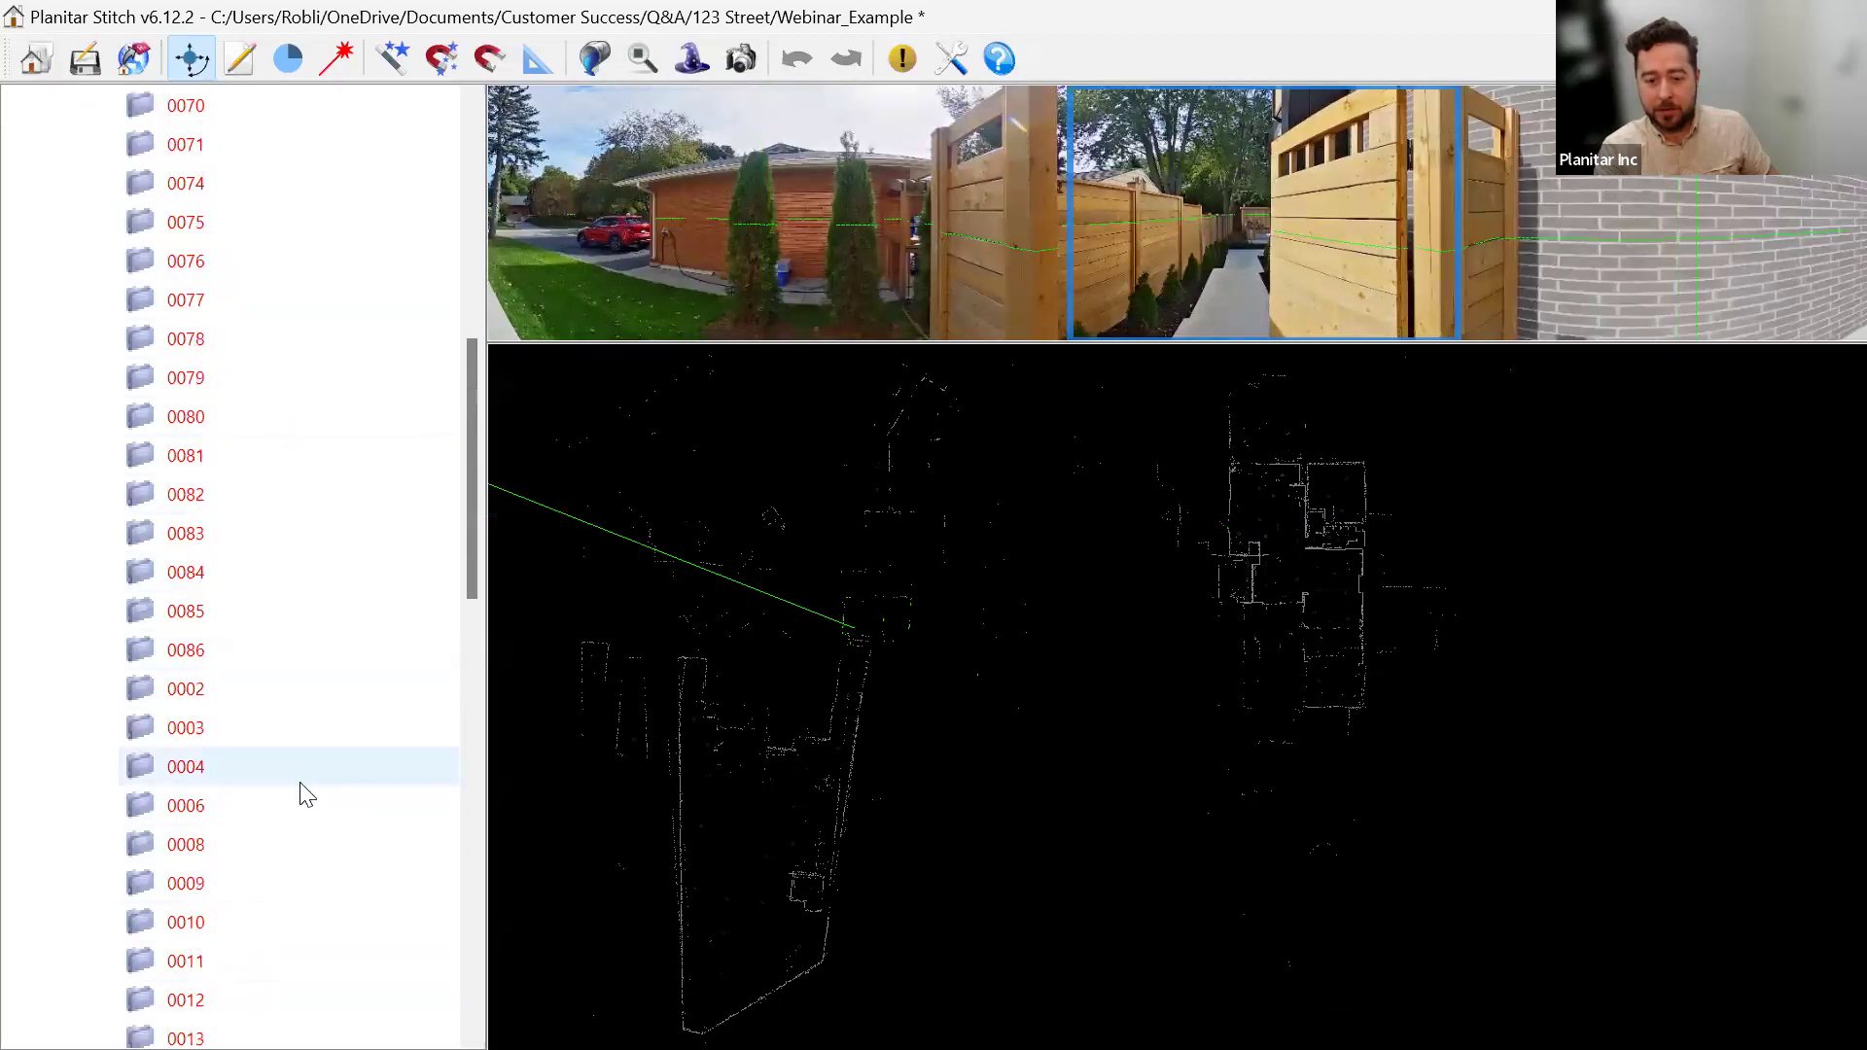
left_click(246, 653, "shift")
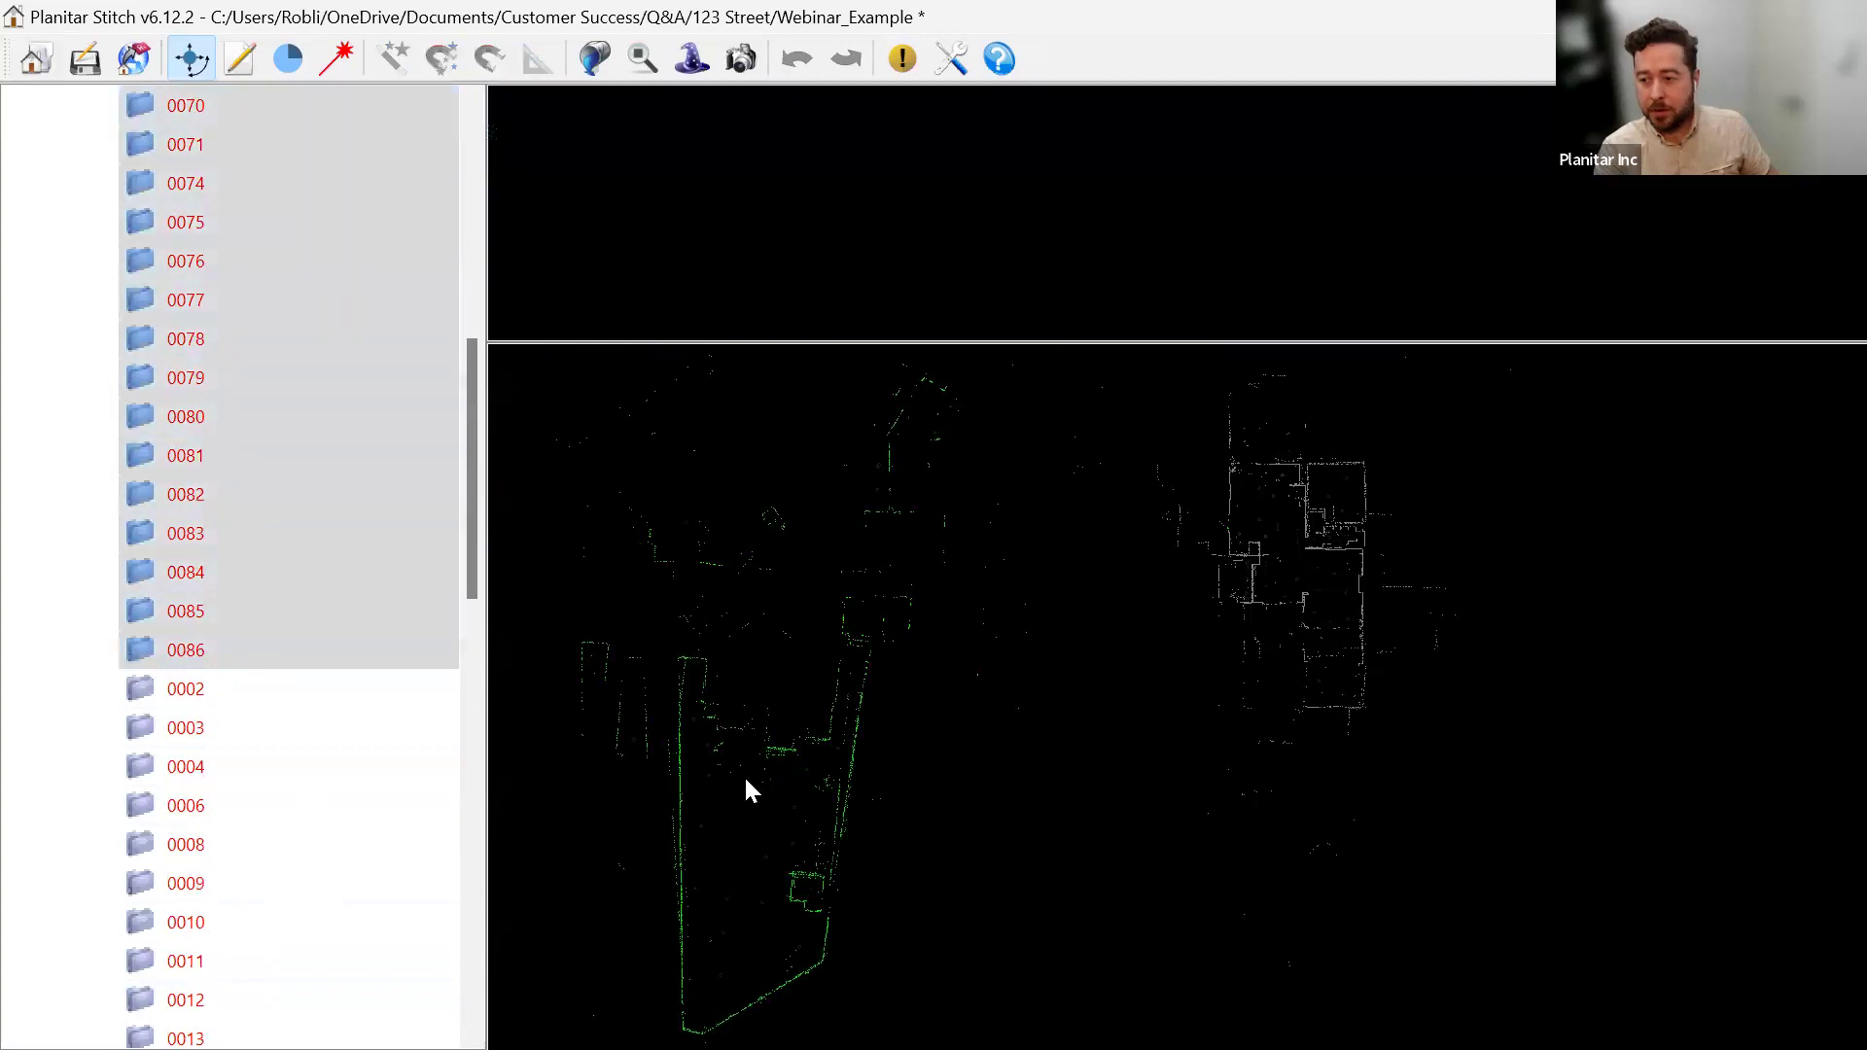
left_click_drag(745, 779, 1095, 685)
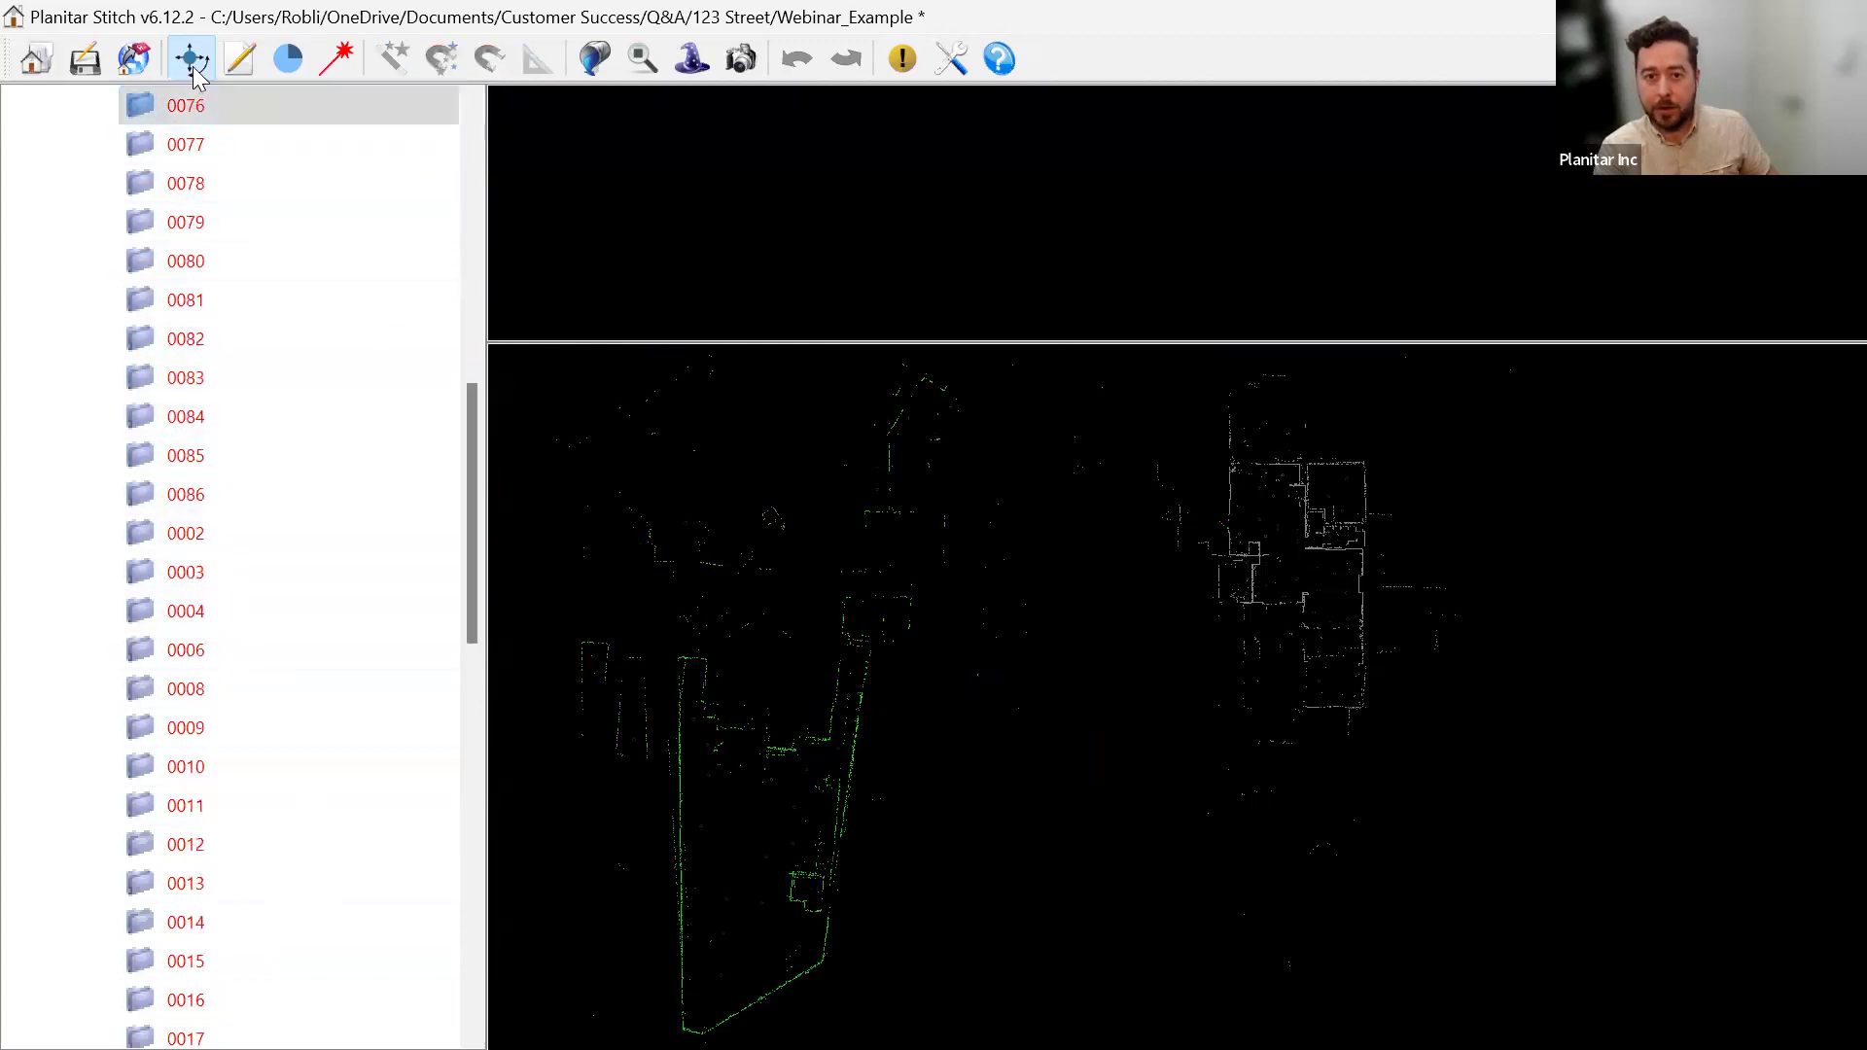
left_click(267, 504)
scroll(269, 513, "up", 5)
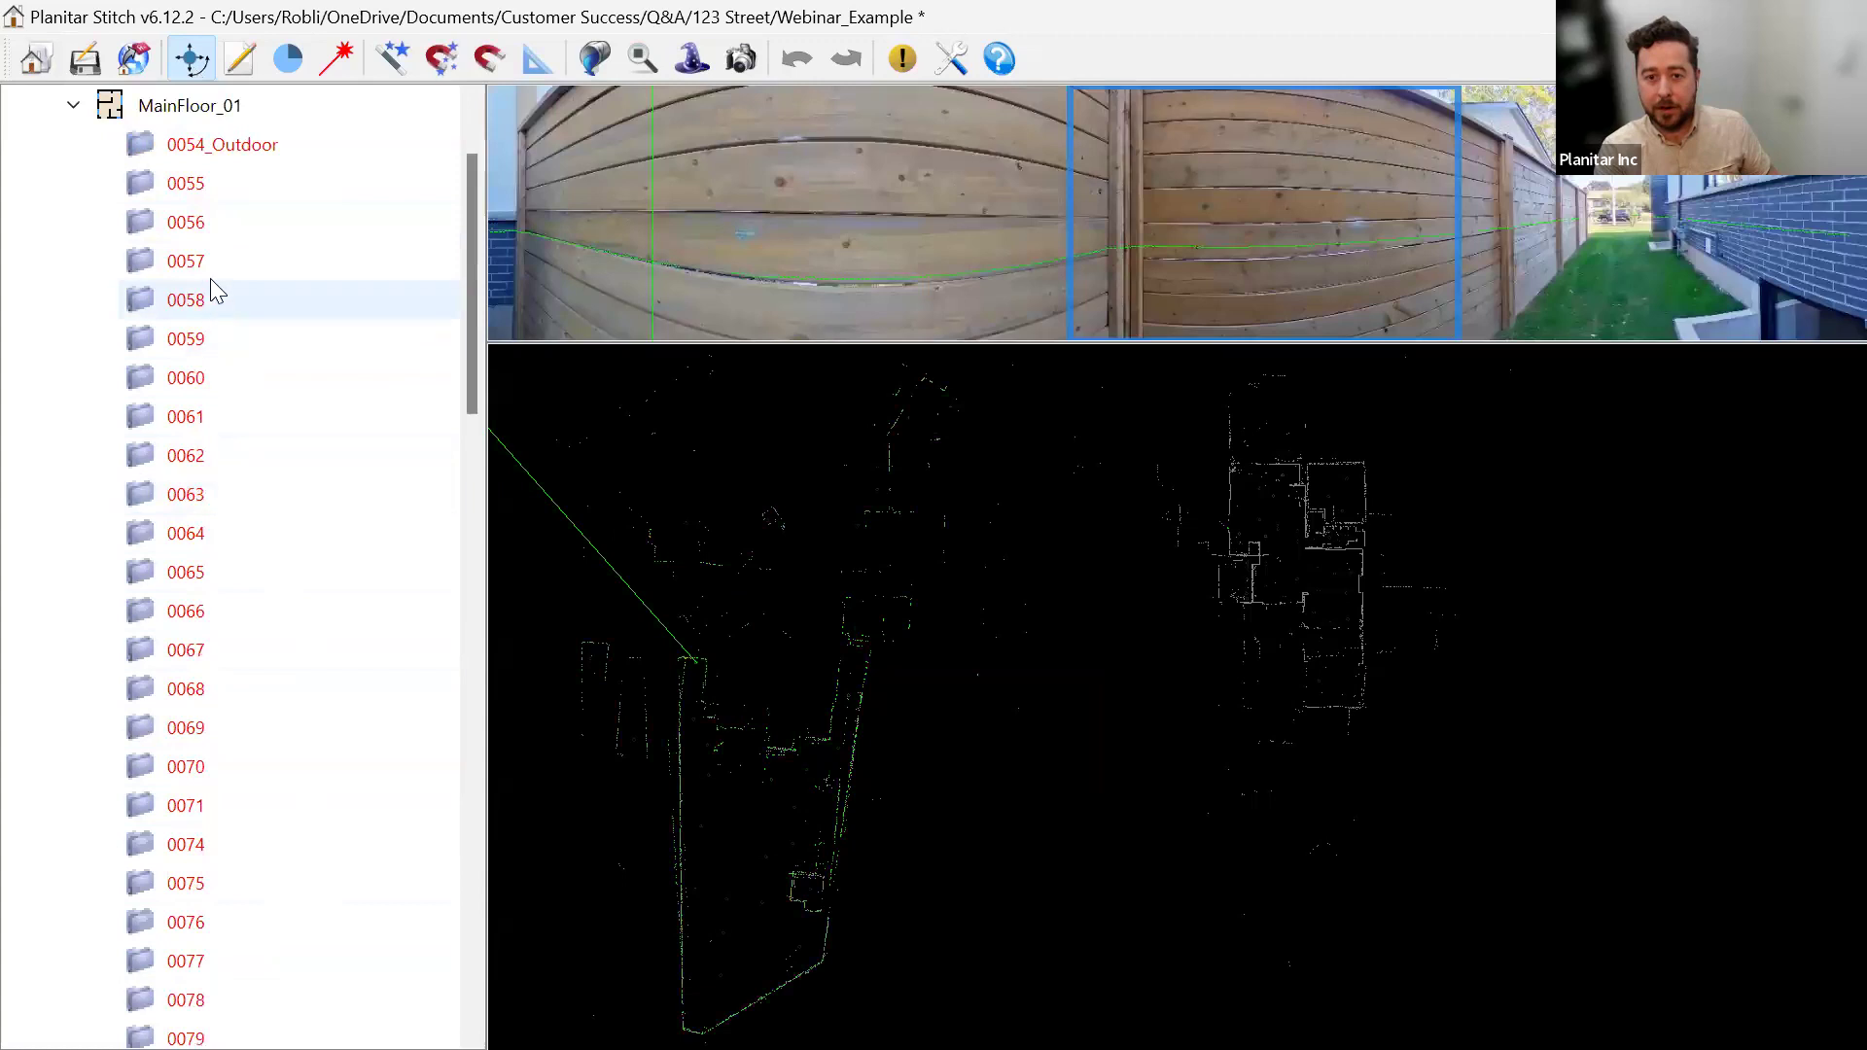
left_click(247, 145, "shift")
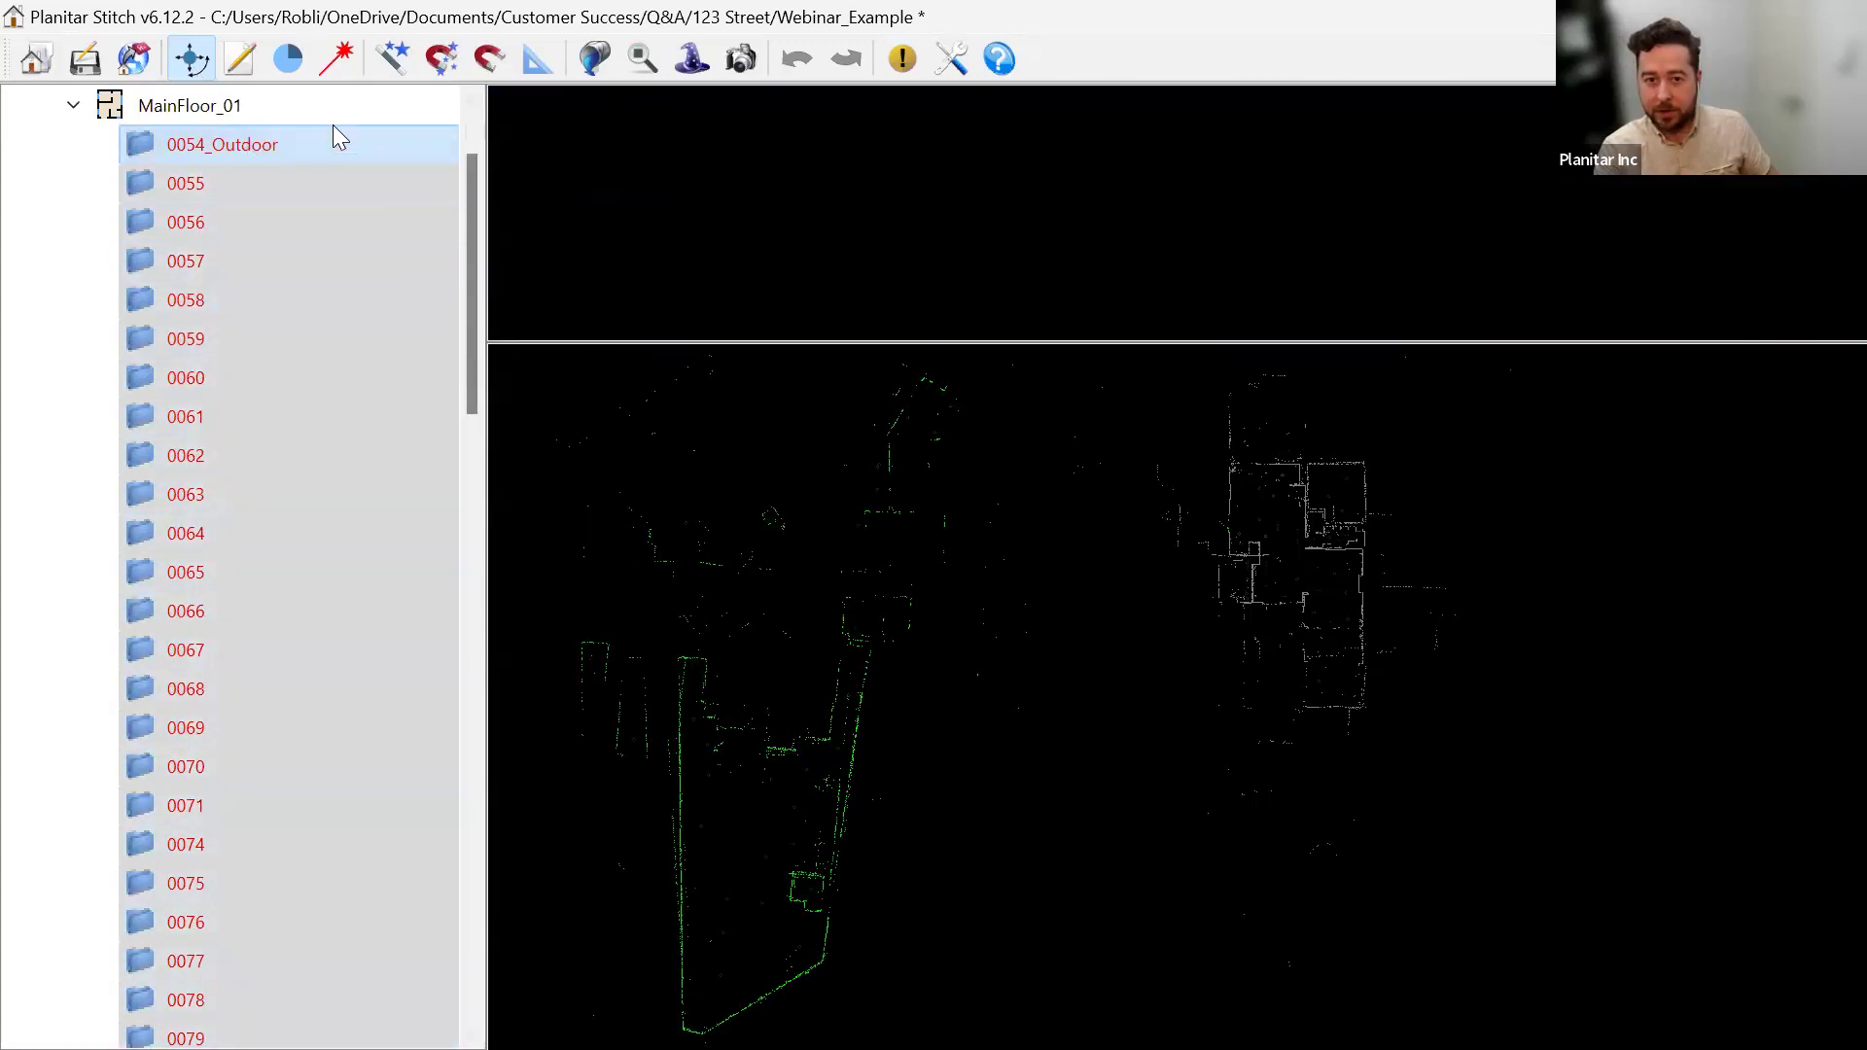
scroll(244, 408, "up", 2)
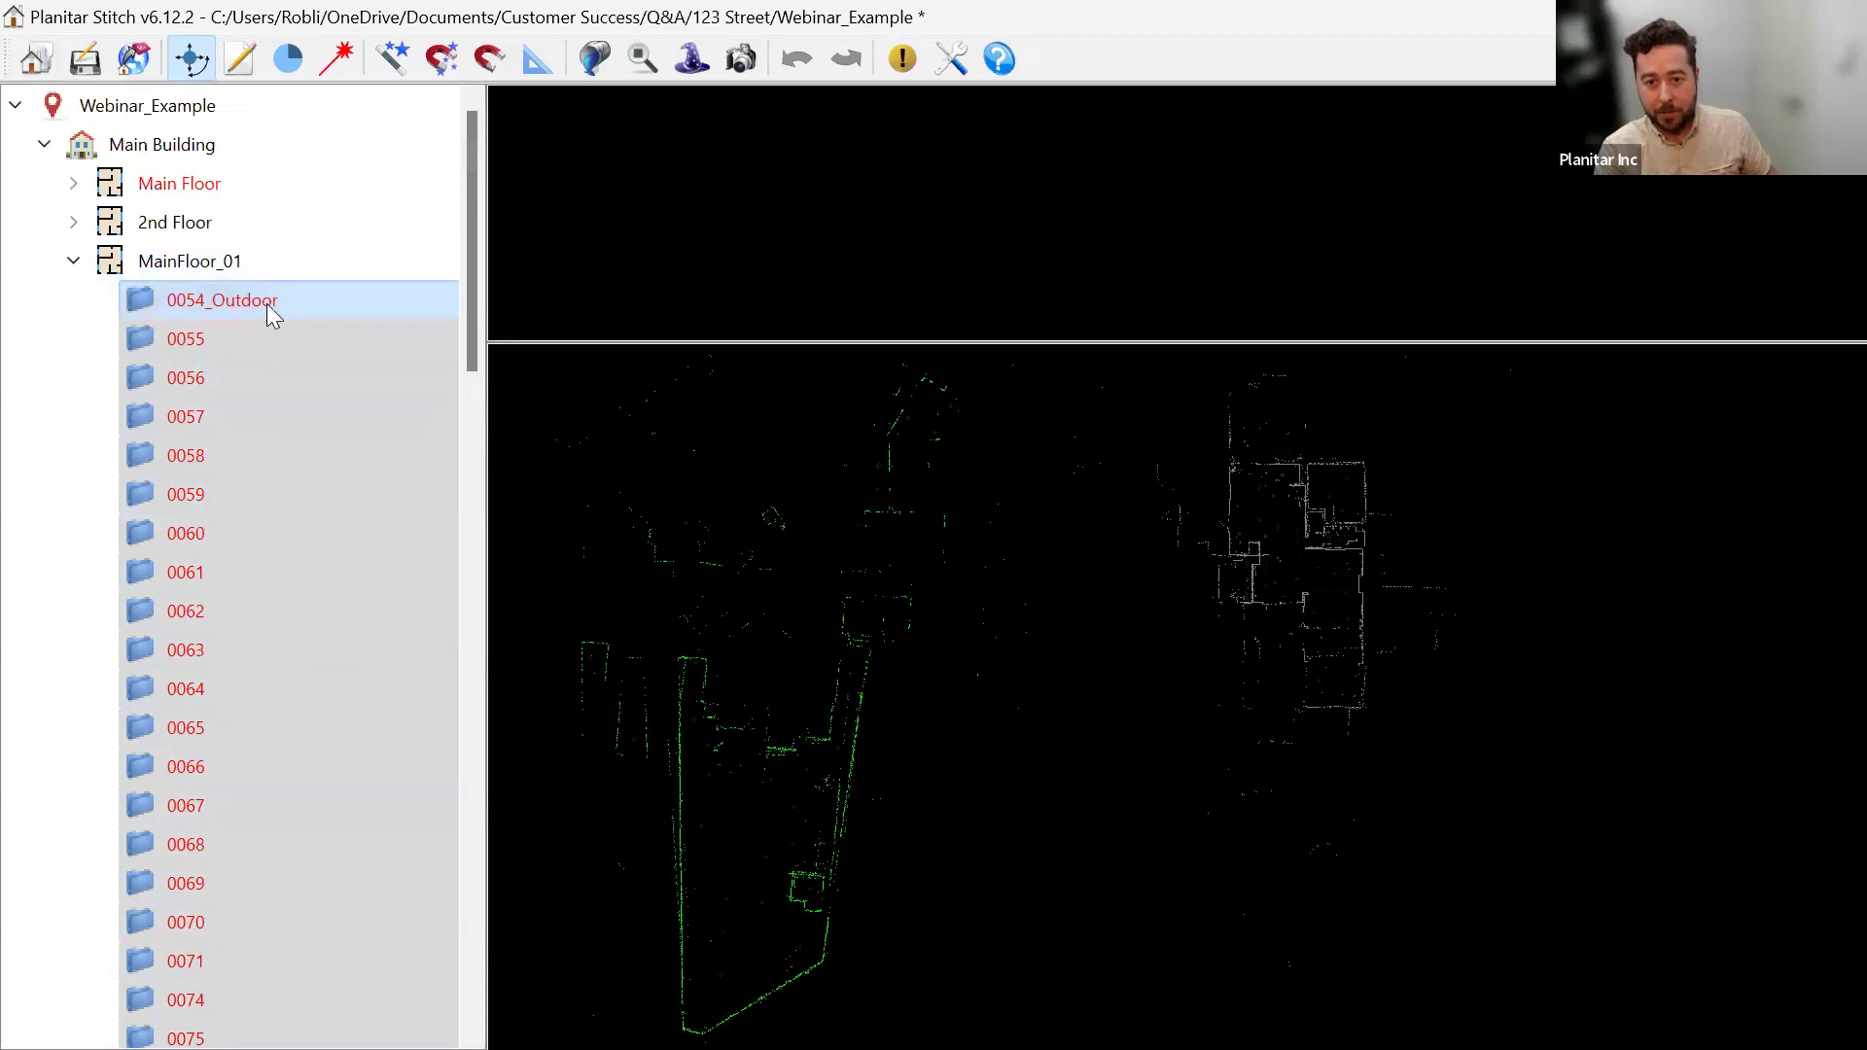
left_click(266, 304)
scroll(309, 636, "down", 5)
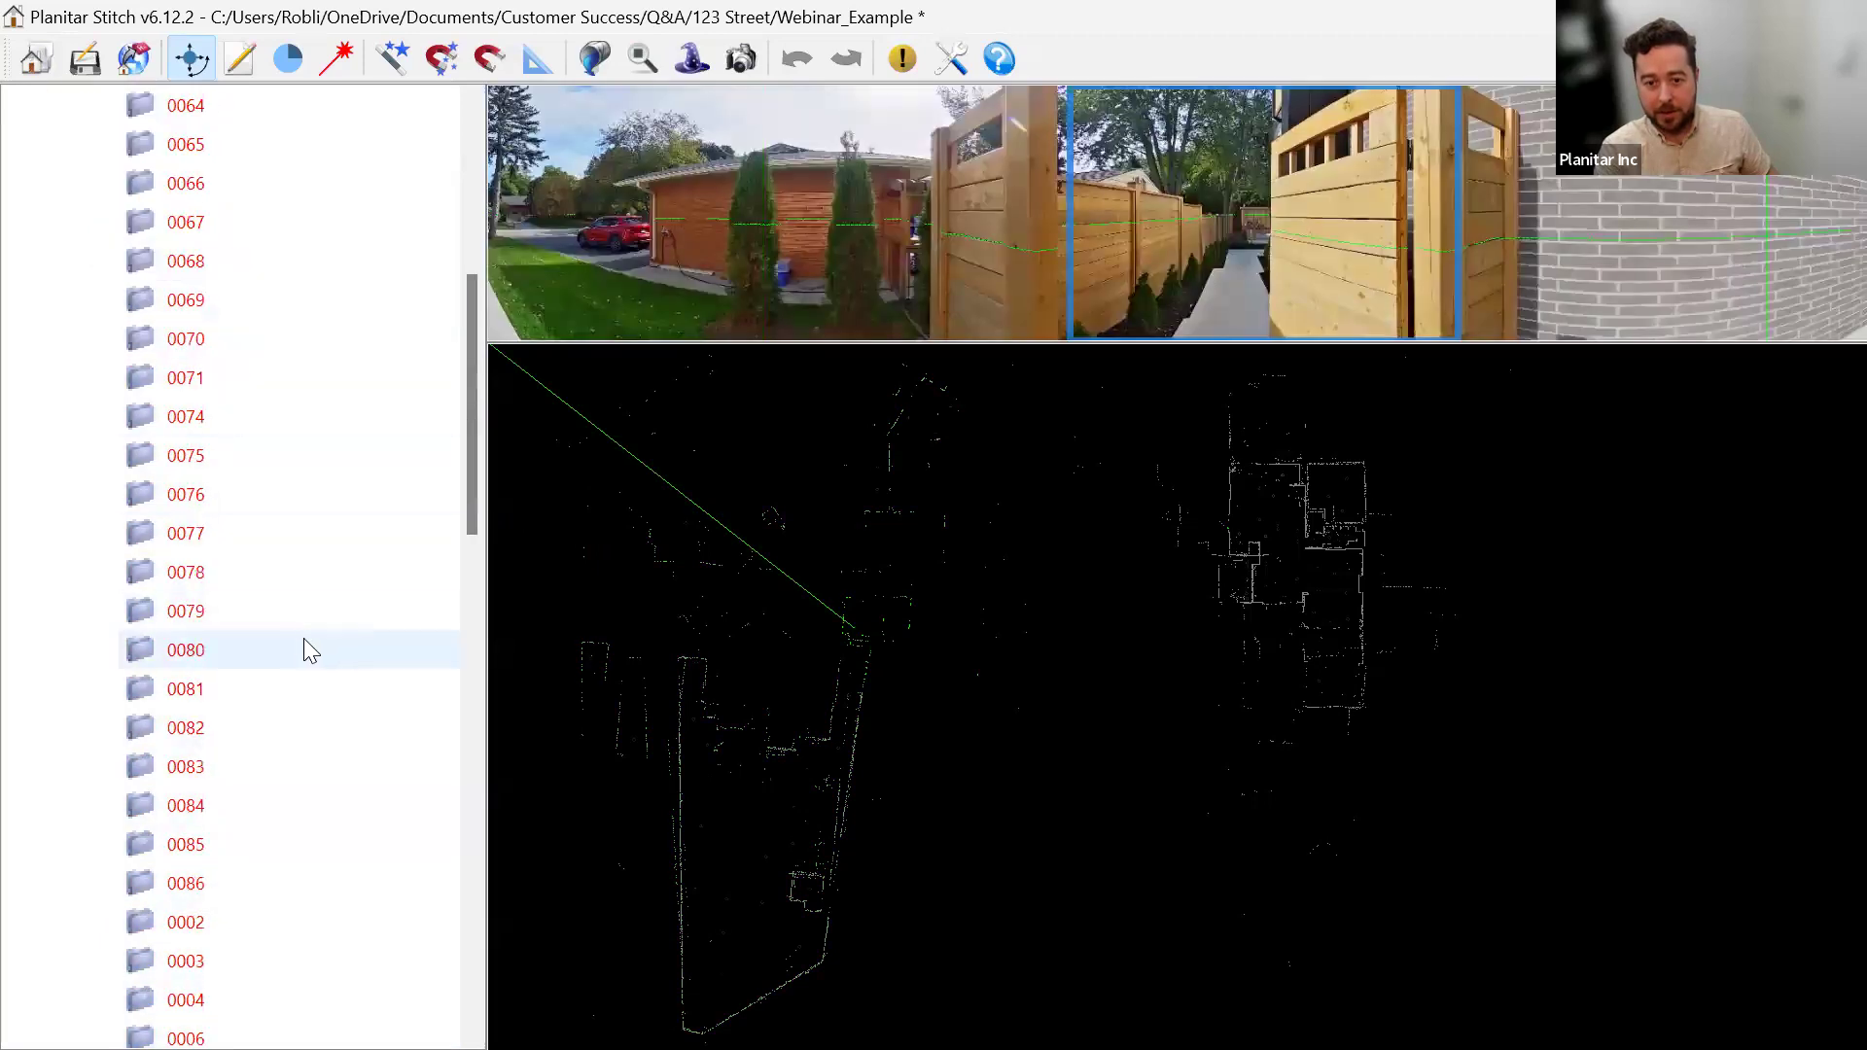
left_click(284, 885, "shift")
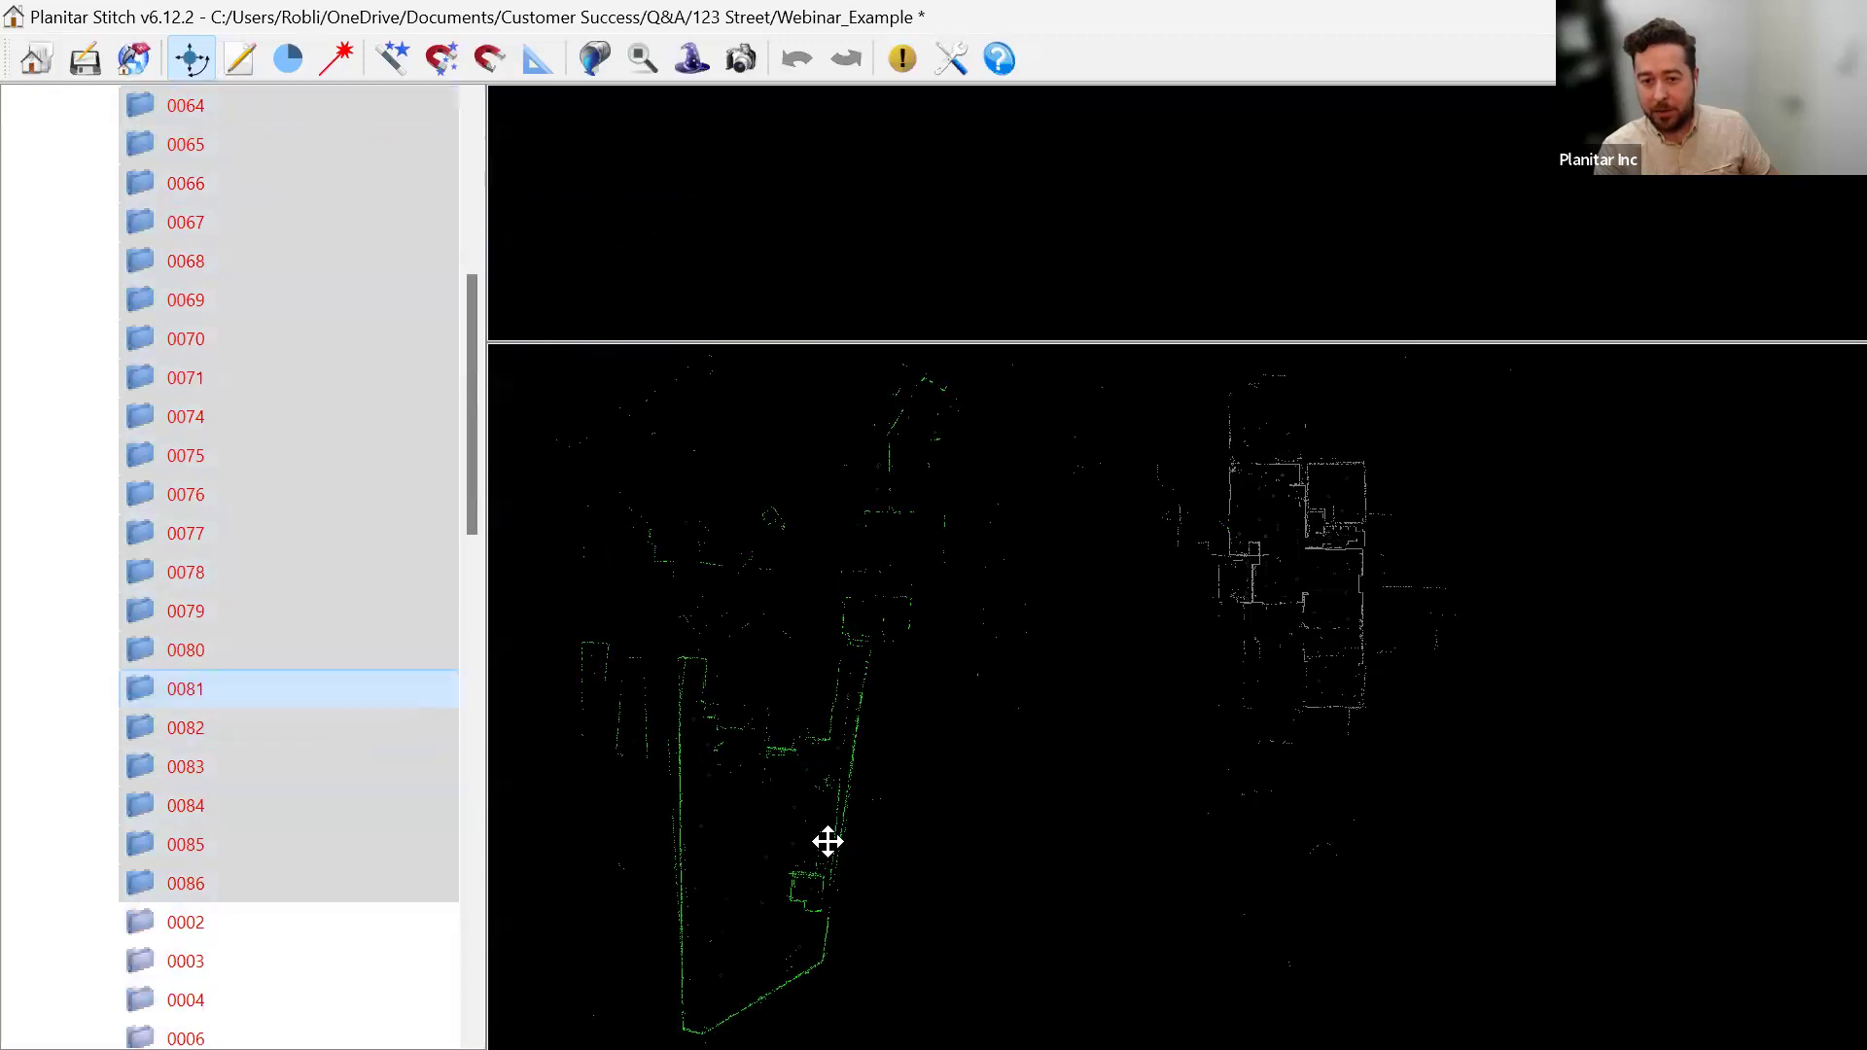
Rotate and drag the outdoor scans into alignment around the house, then view scan 0070.
left_click_drag(755, 888, 969, 694)
left_click_drag(1097, 711, 1075, 687)
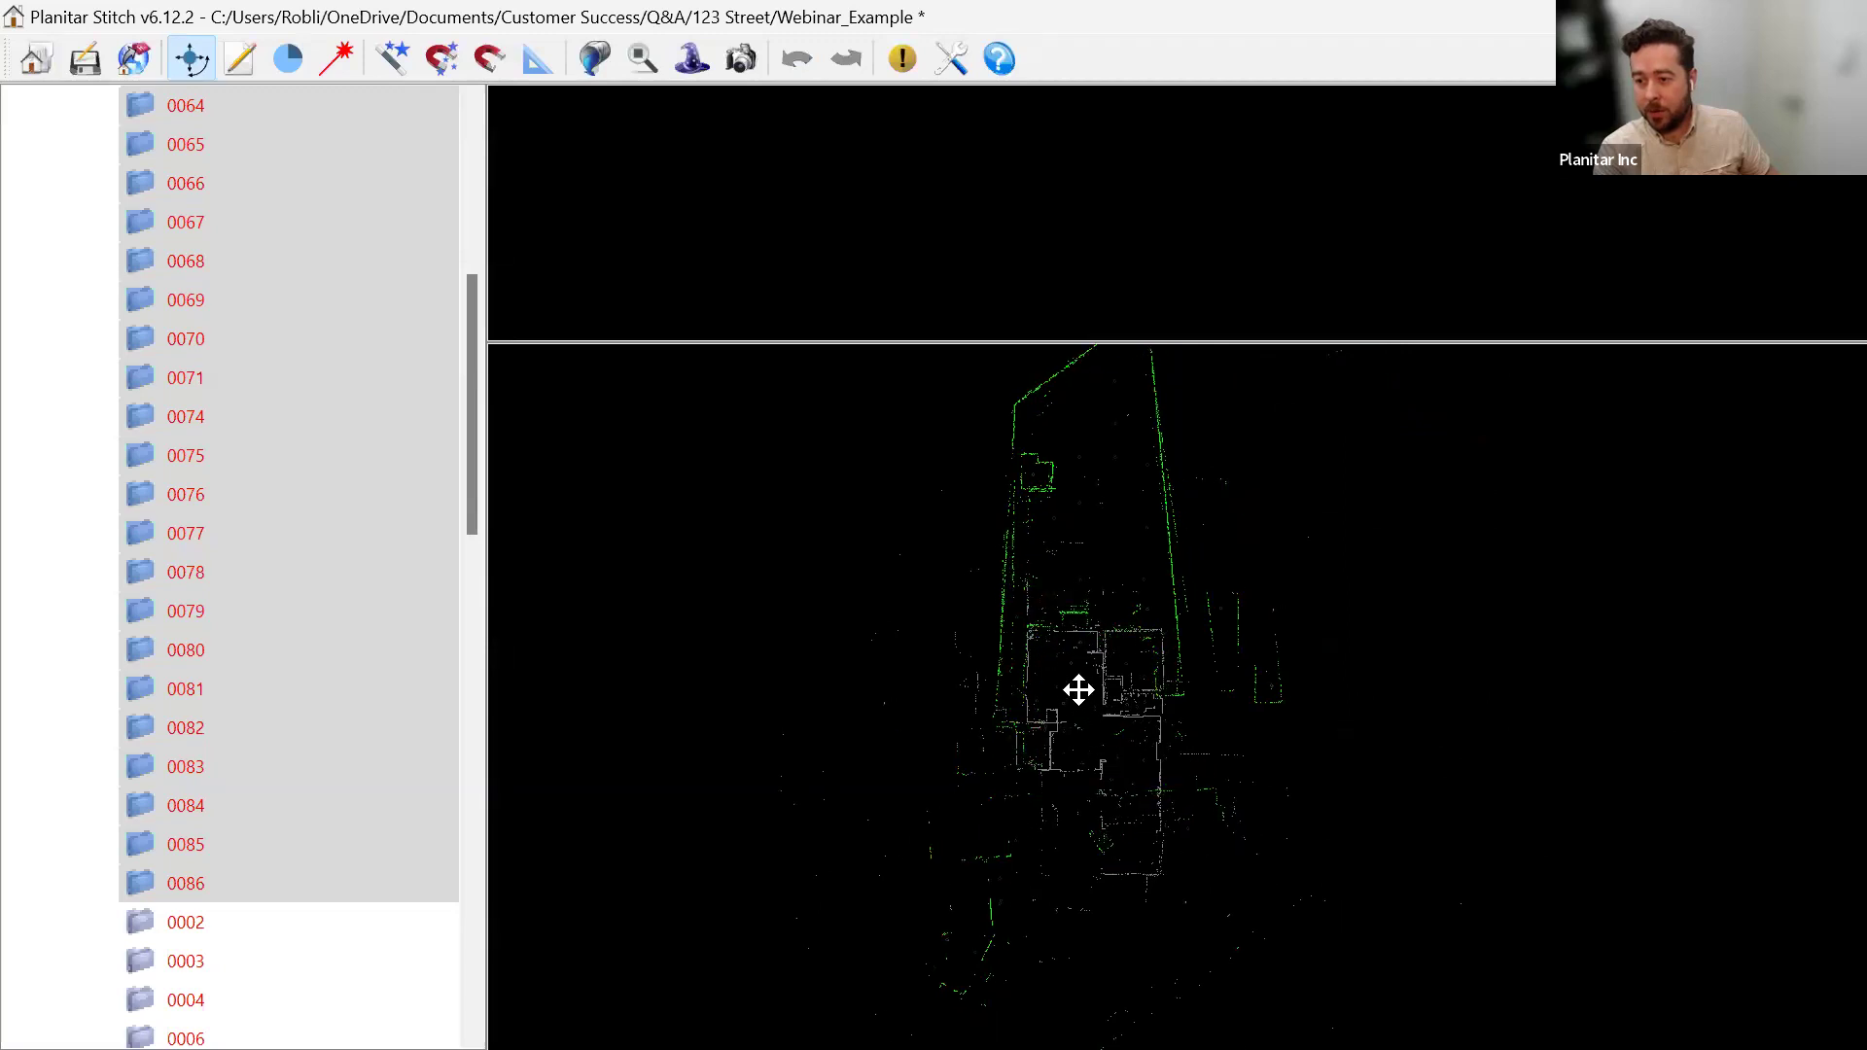
scroll(1196, 667, "up", 2)
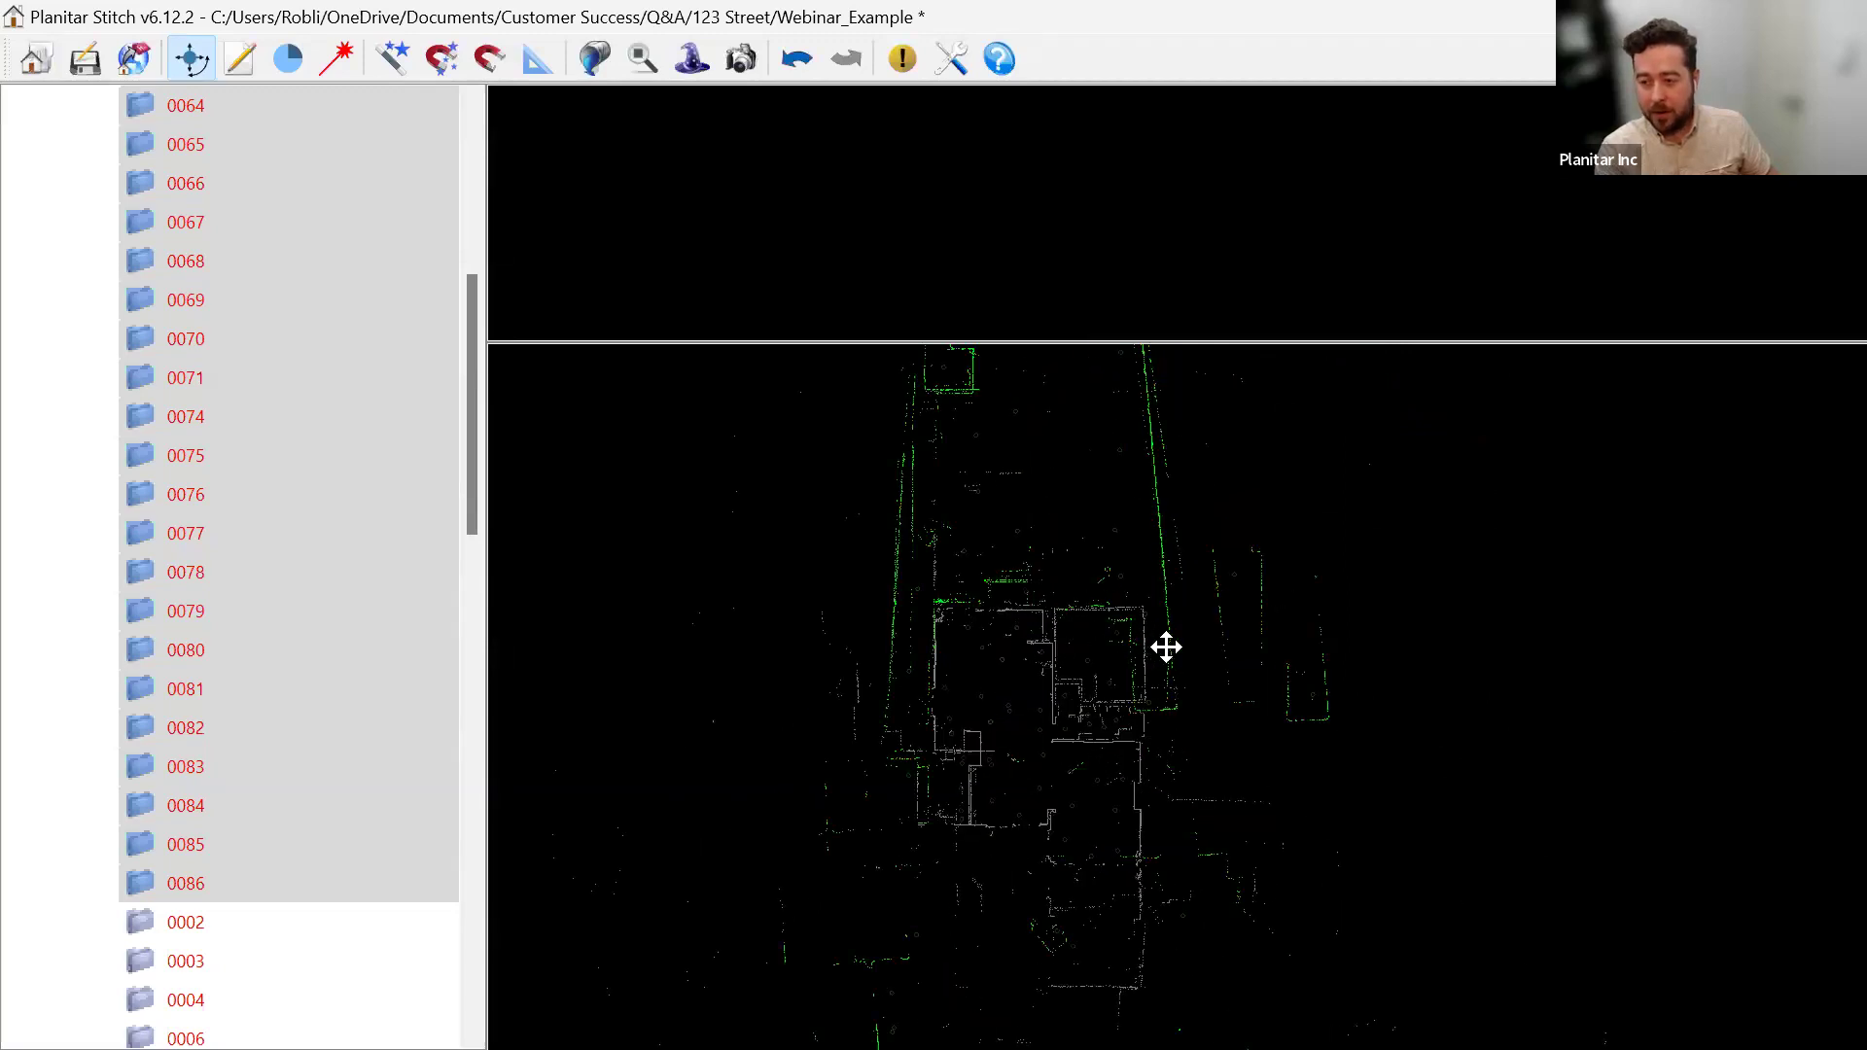
left_click(1167, 647)
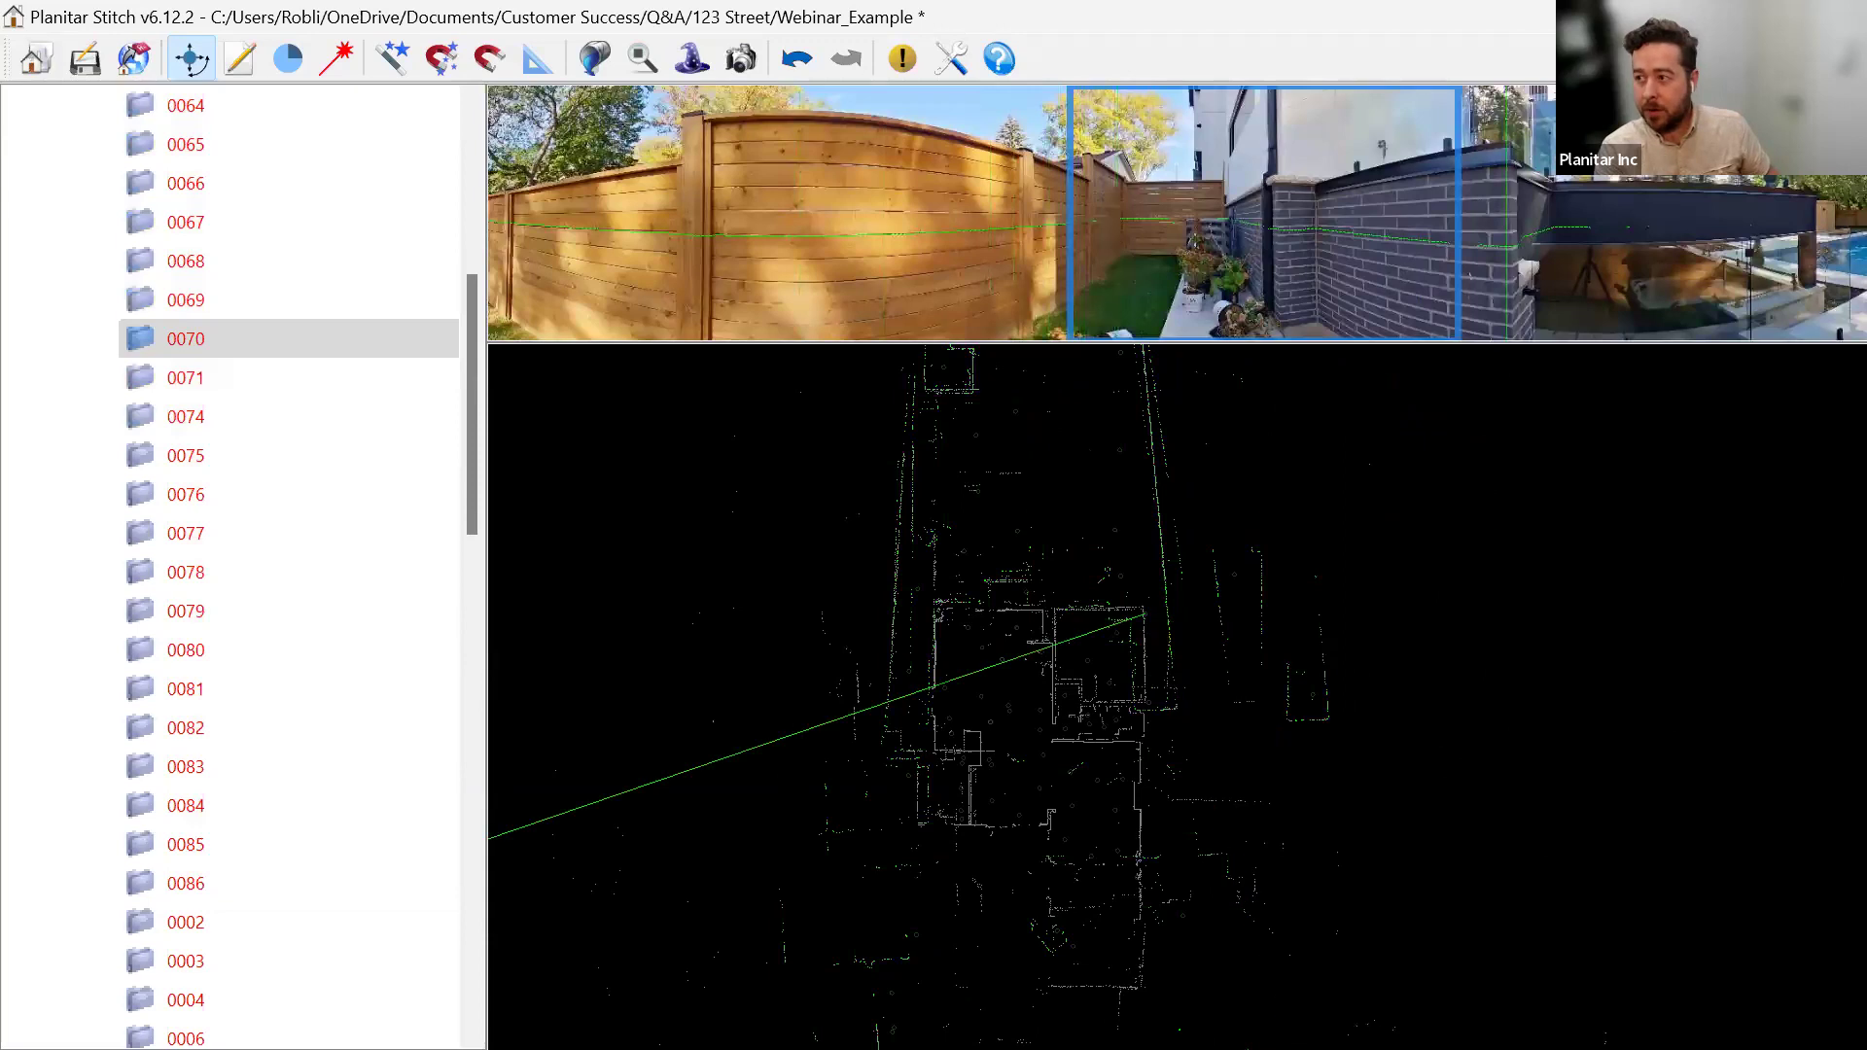
In the default view editor, visit outdoor panoramas by the AC unit and front, facing the garage.
key("alt+Tab")
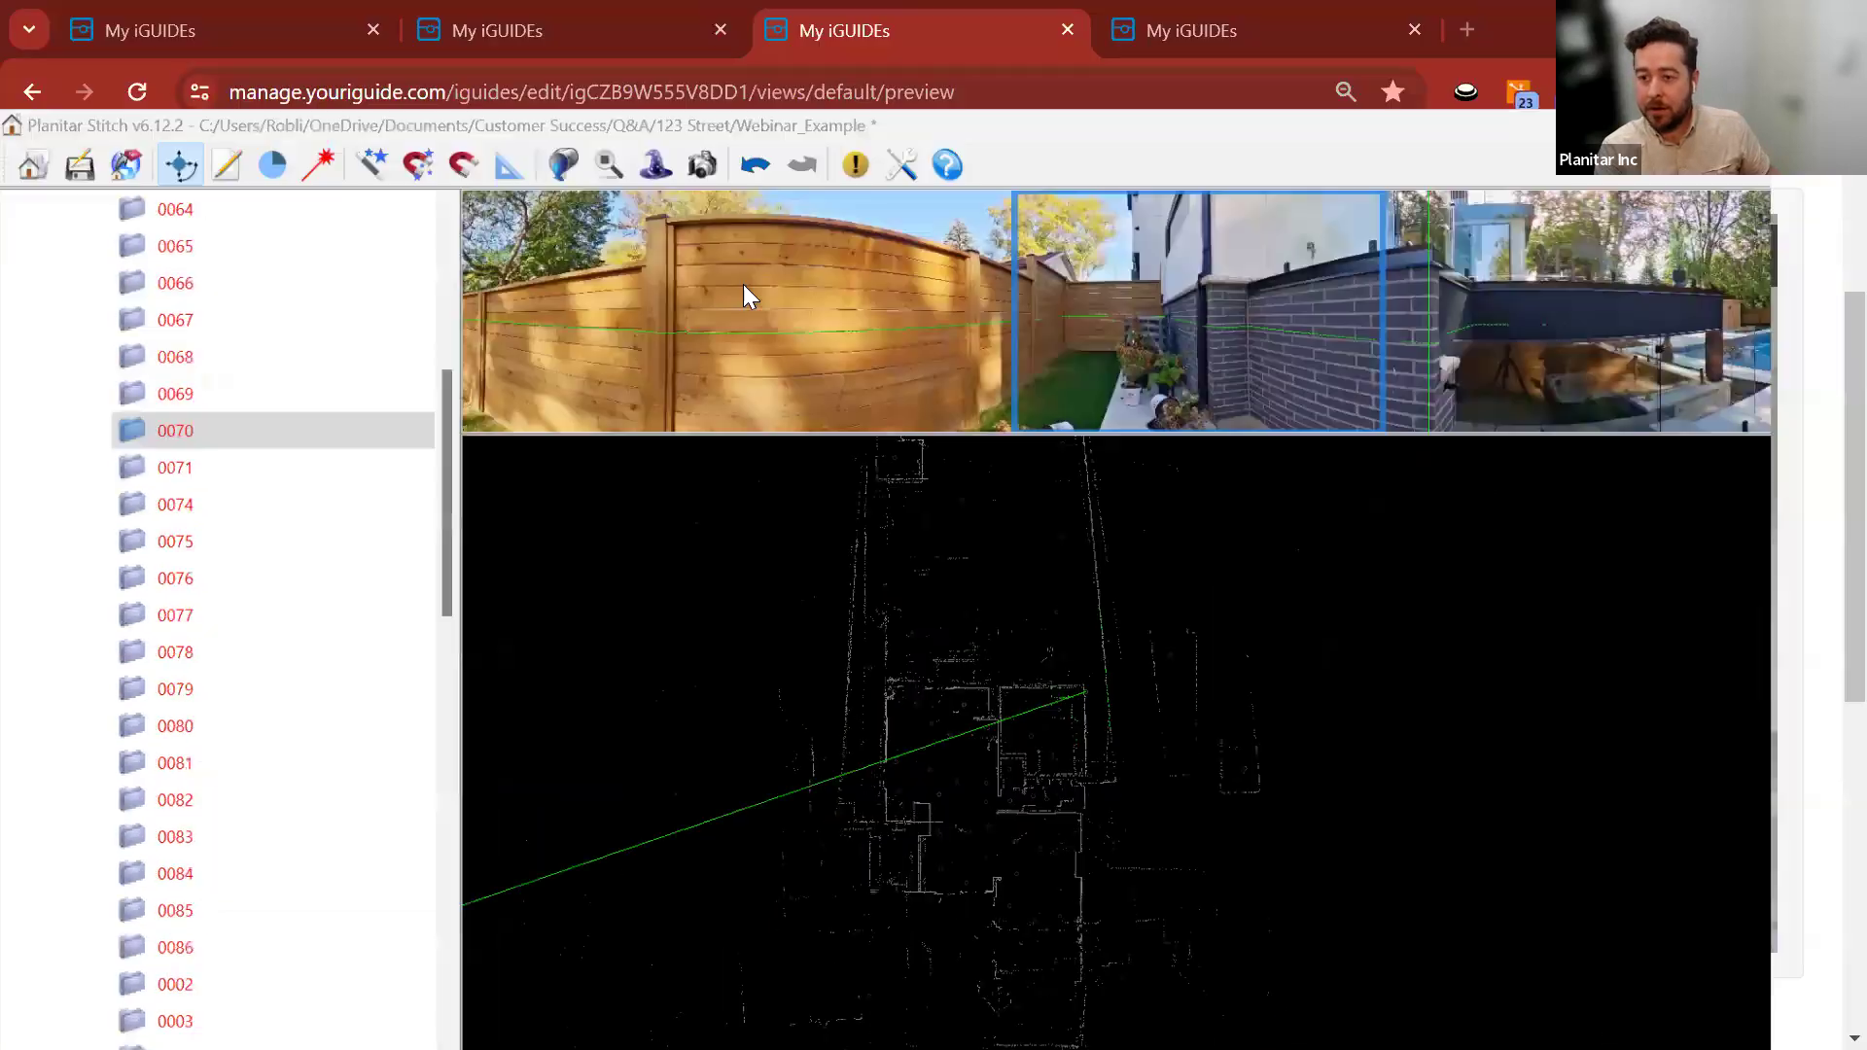
left_click(194, 871)
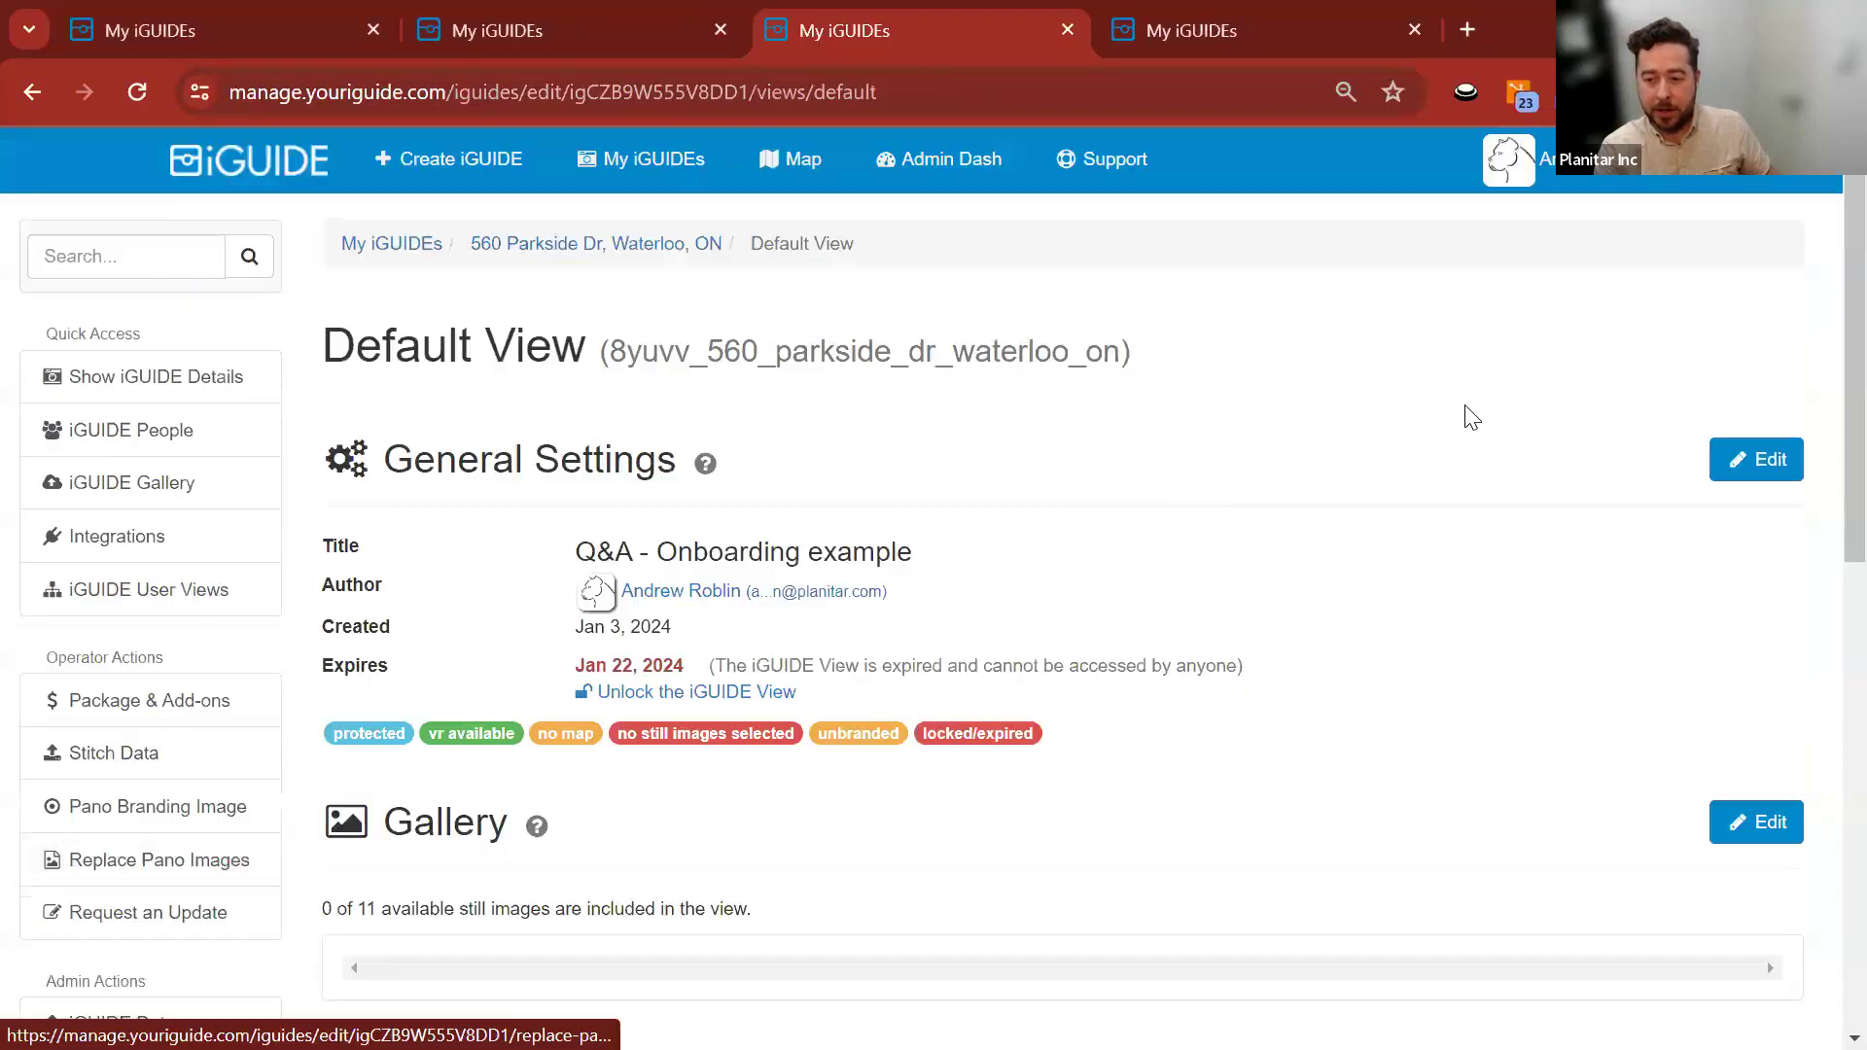
scroll(292, 542, "down", 20)
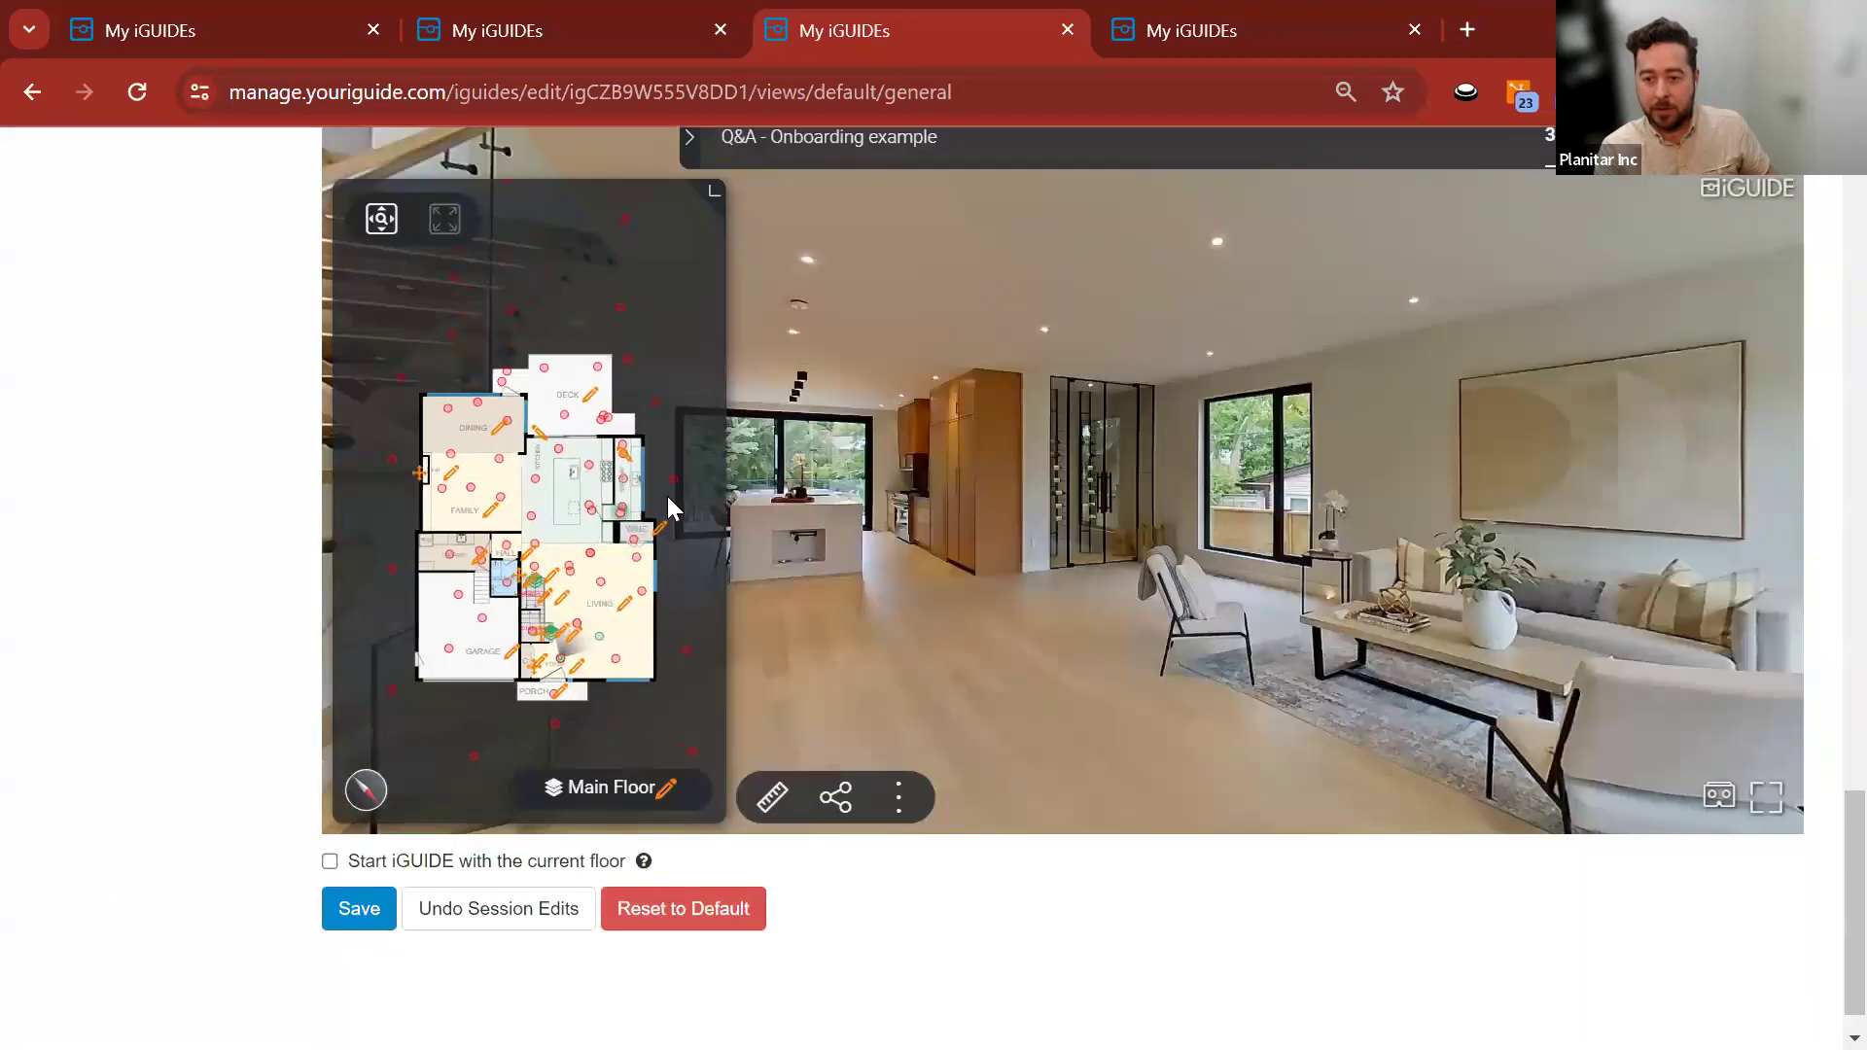
left_click(715, 440)
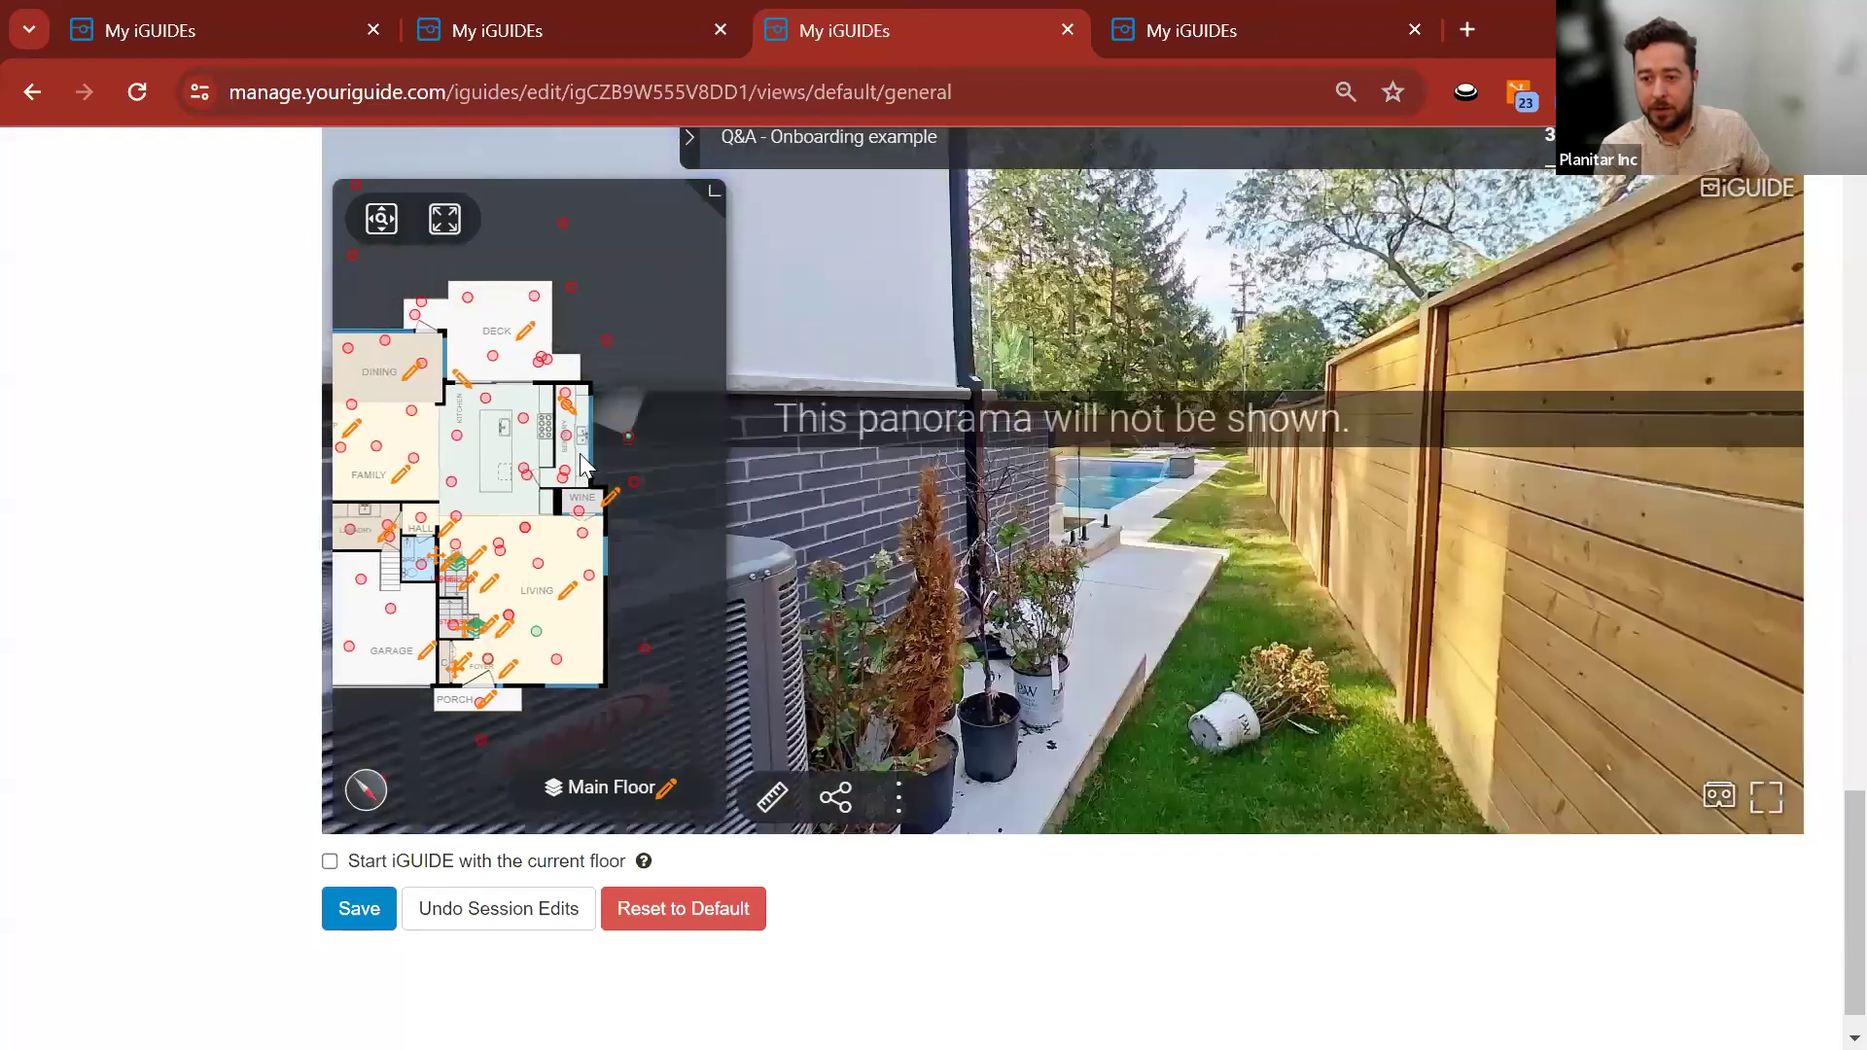
left_click(633, 481)
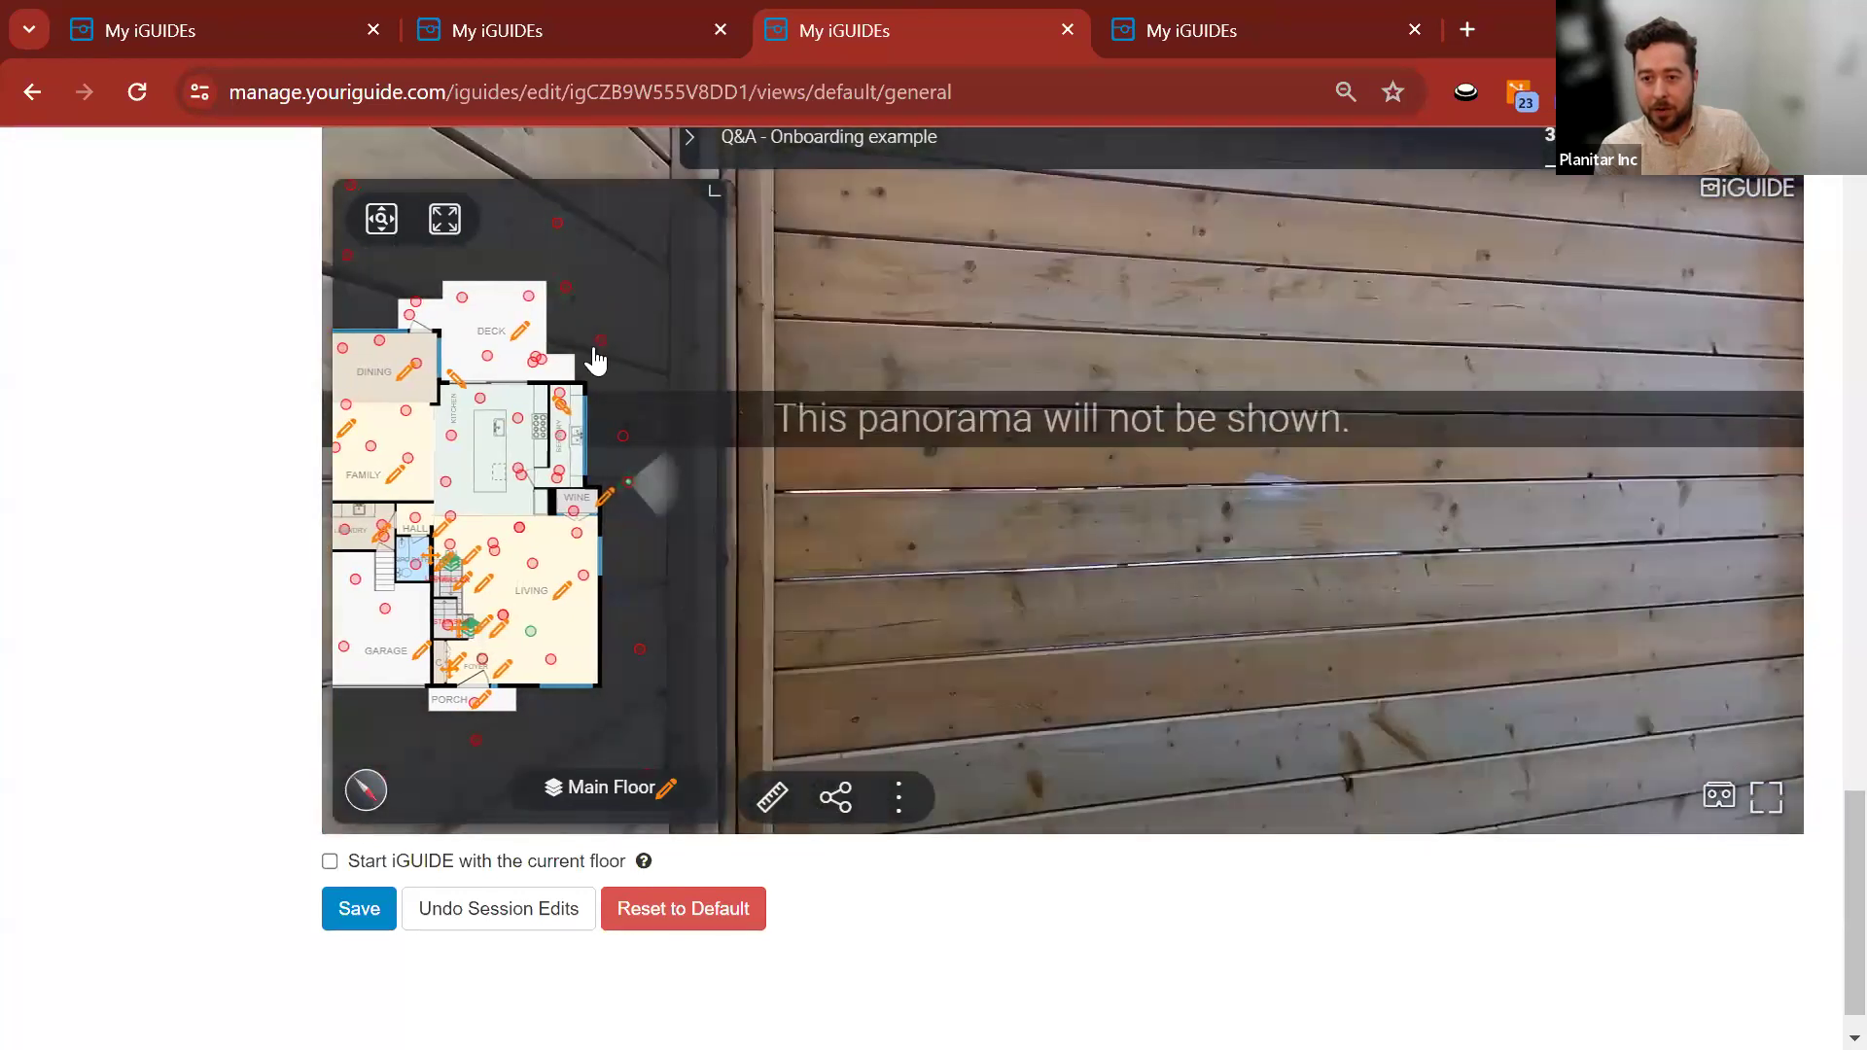
left_click_drag(942, 654, 1420, 467)
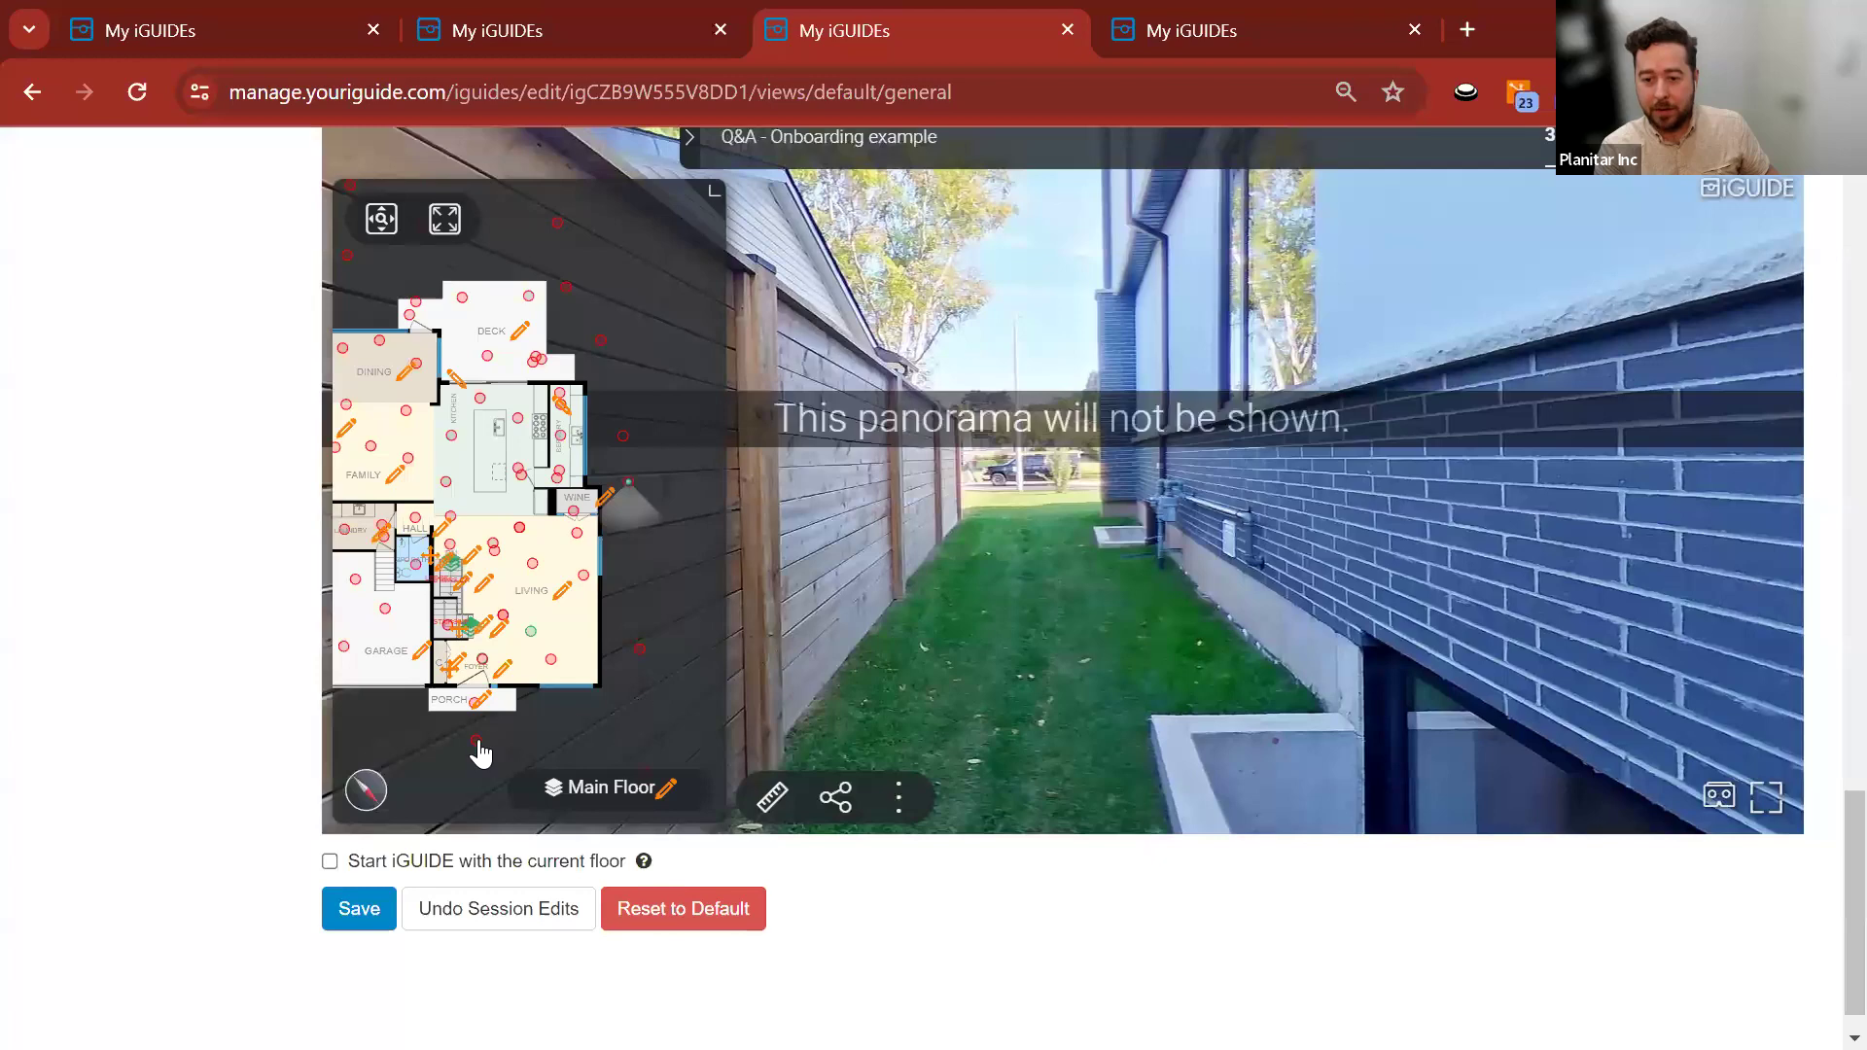
left_click(477, 744)
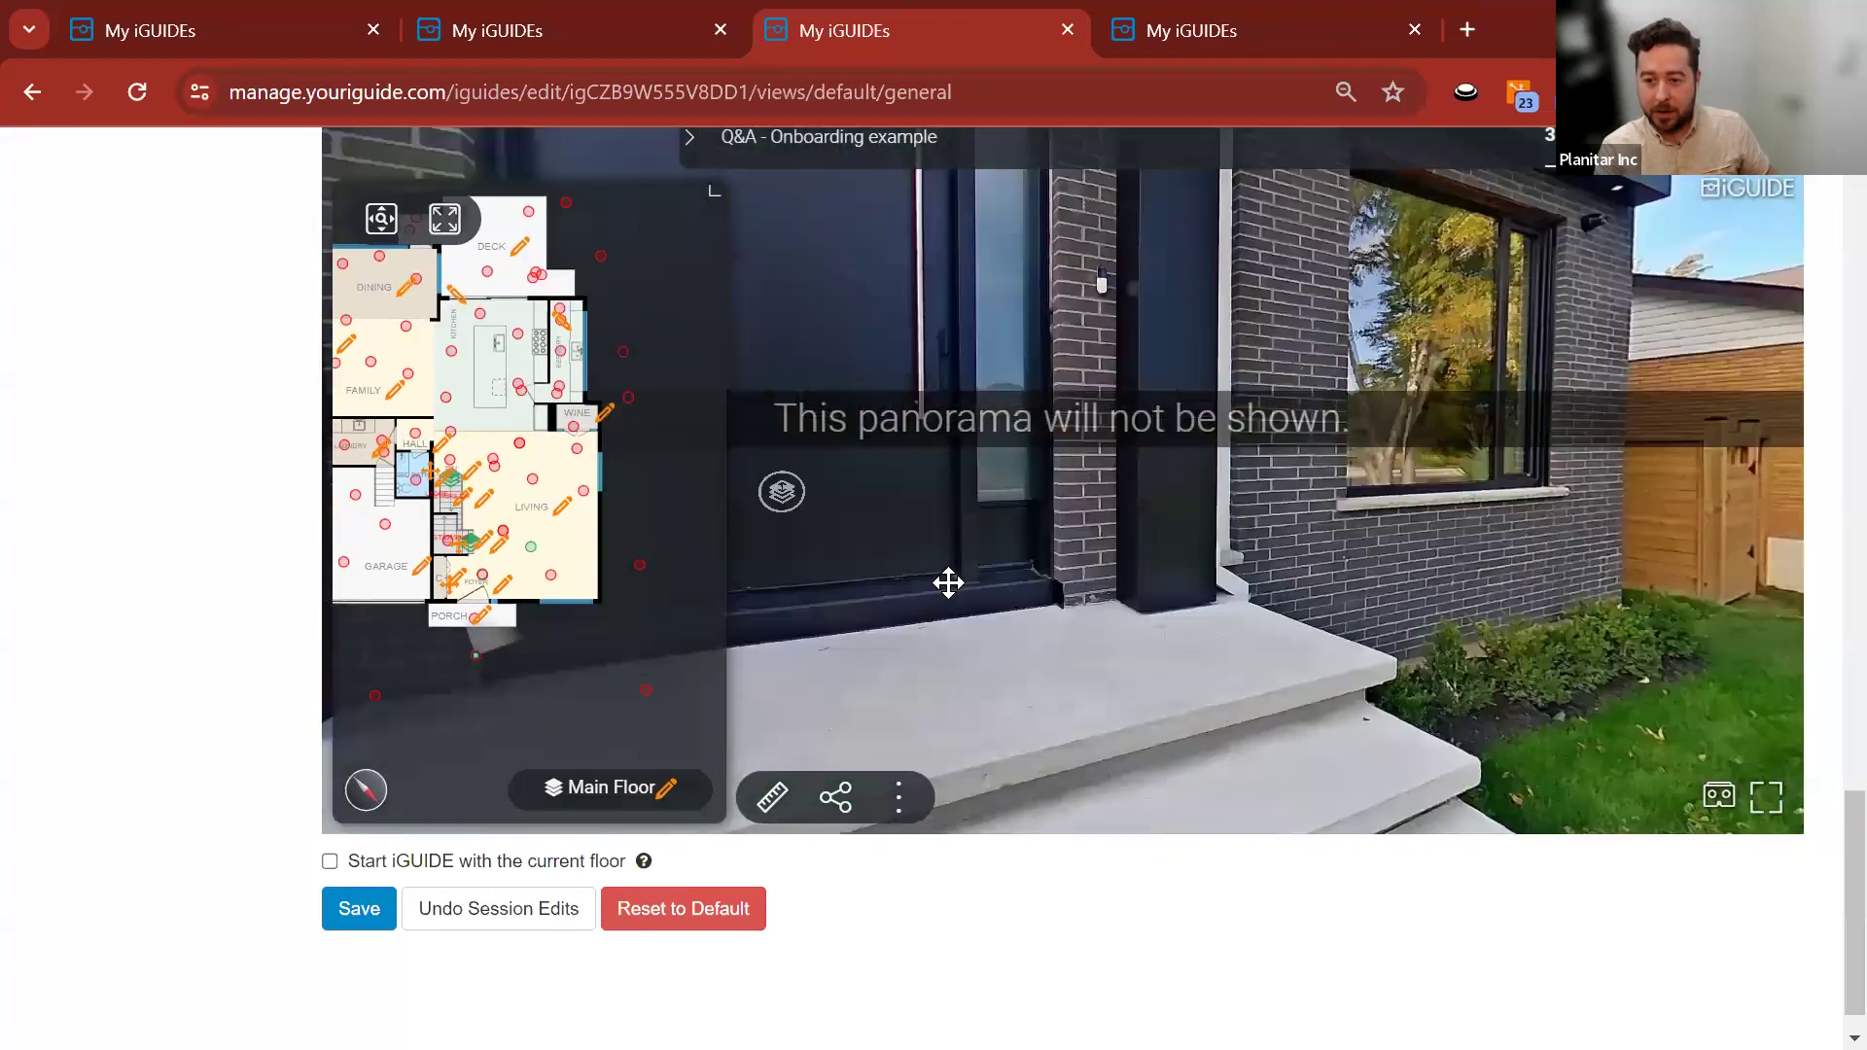
left_click_drag(948, 581, 1637, 591)
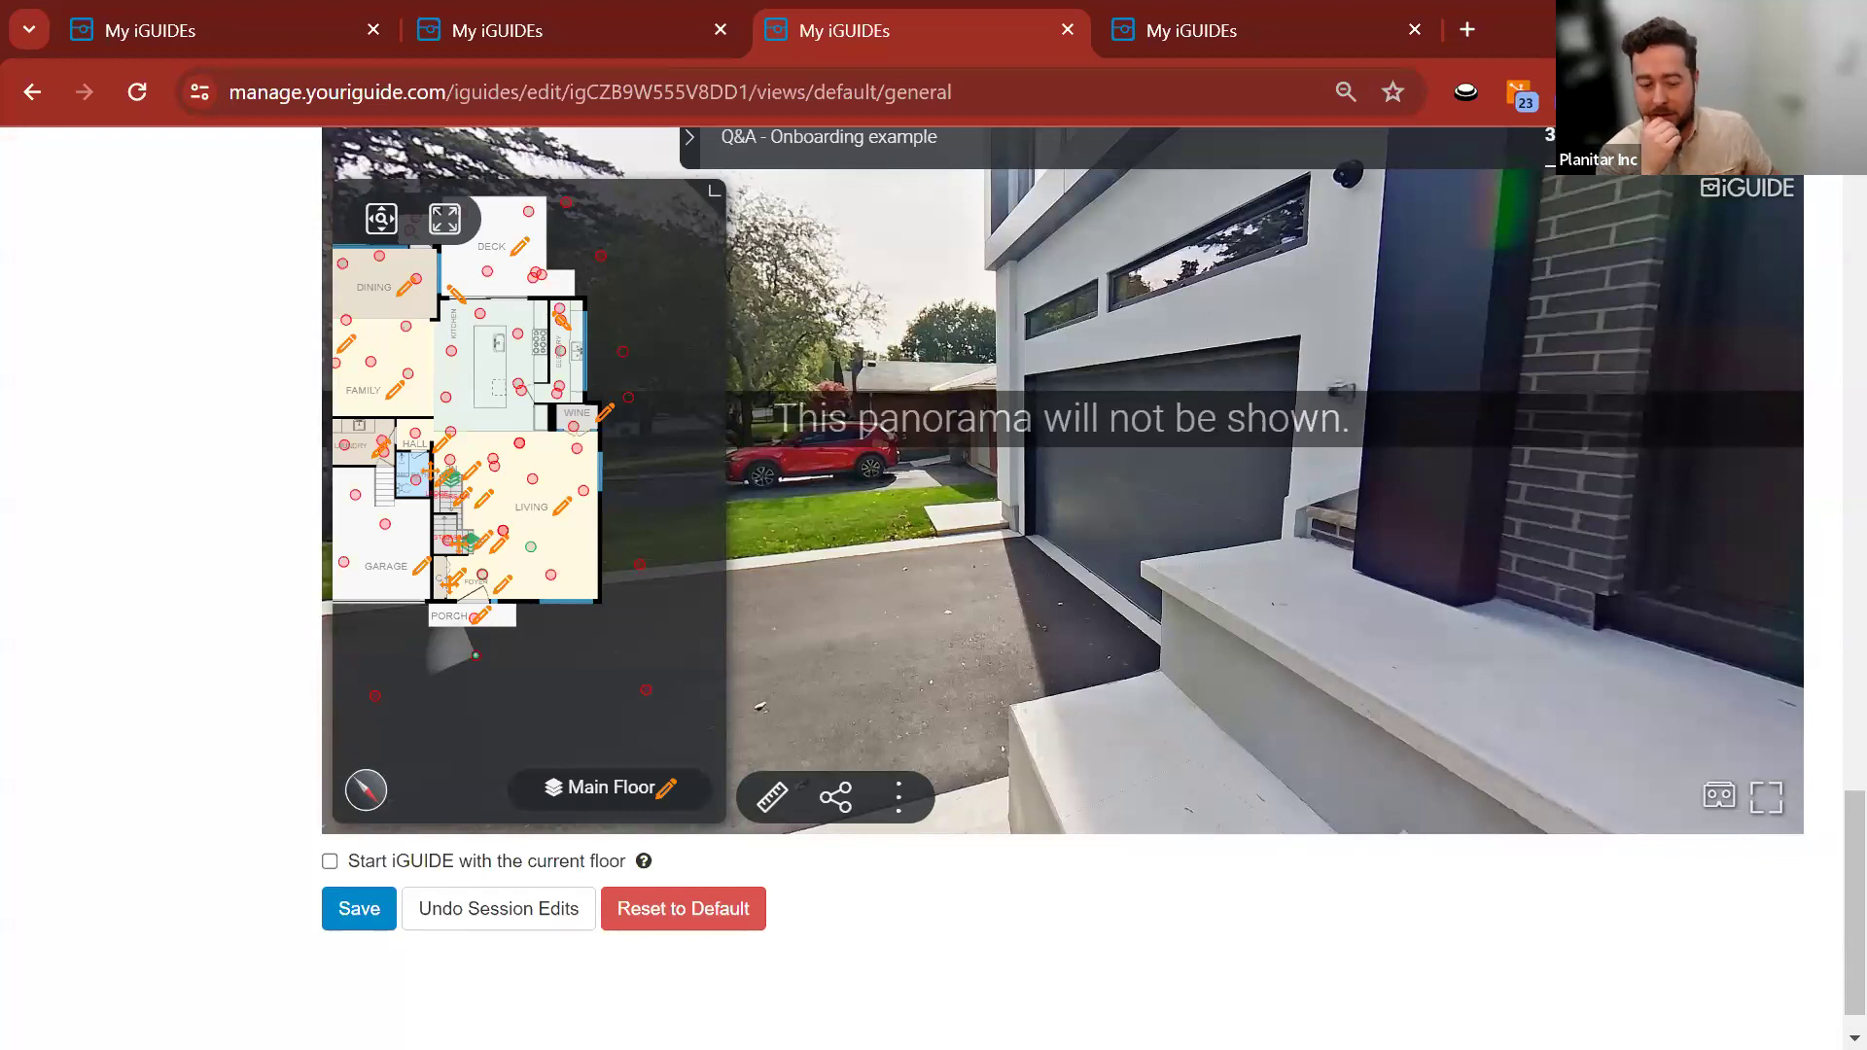
key("alt+Tab")
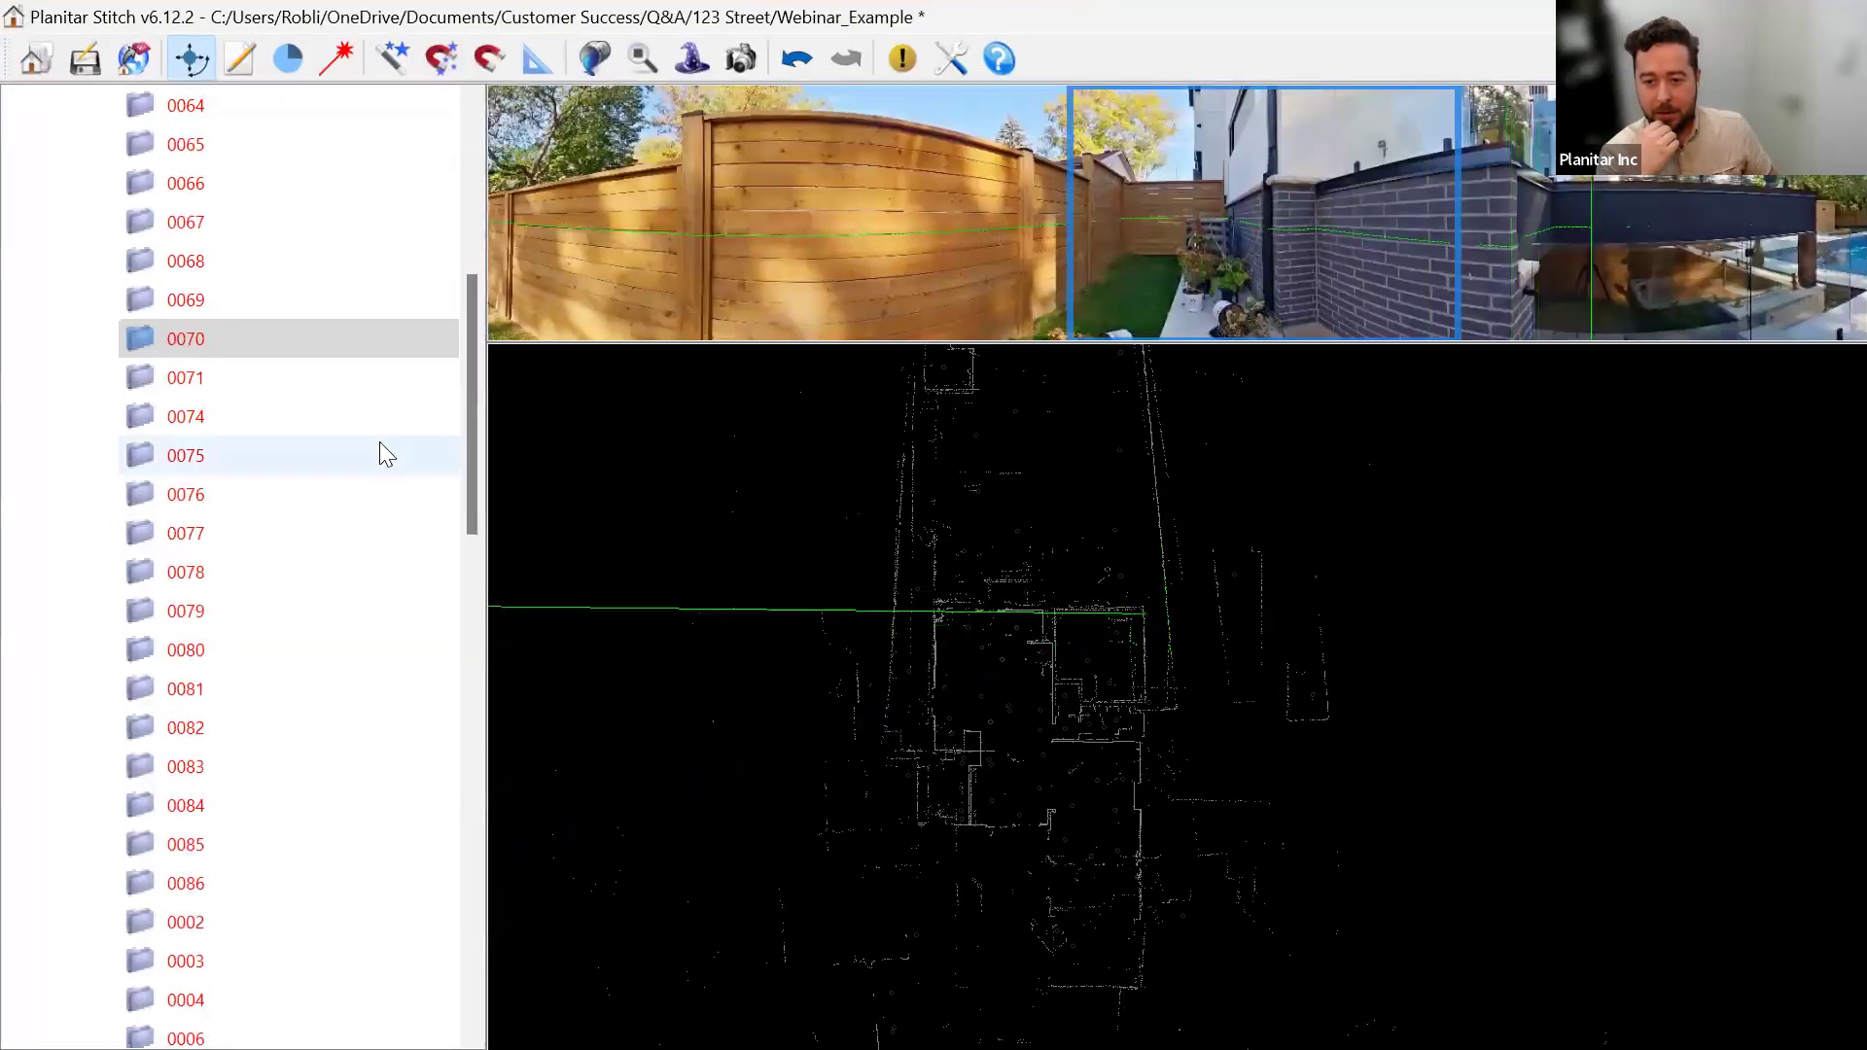
Open scan 0057's folder on disk from the MainFloor_01 scan list, then return to the browser.
scroll(379, 446, "up", 5)
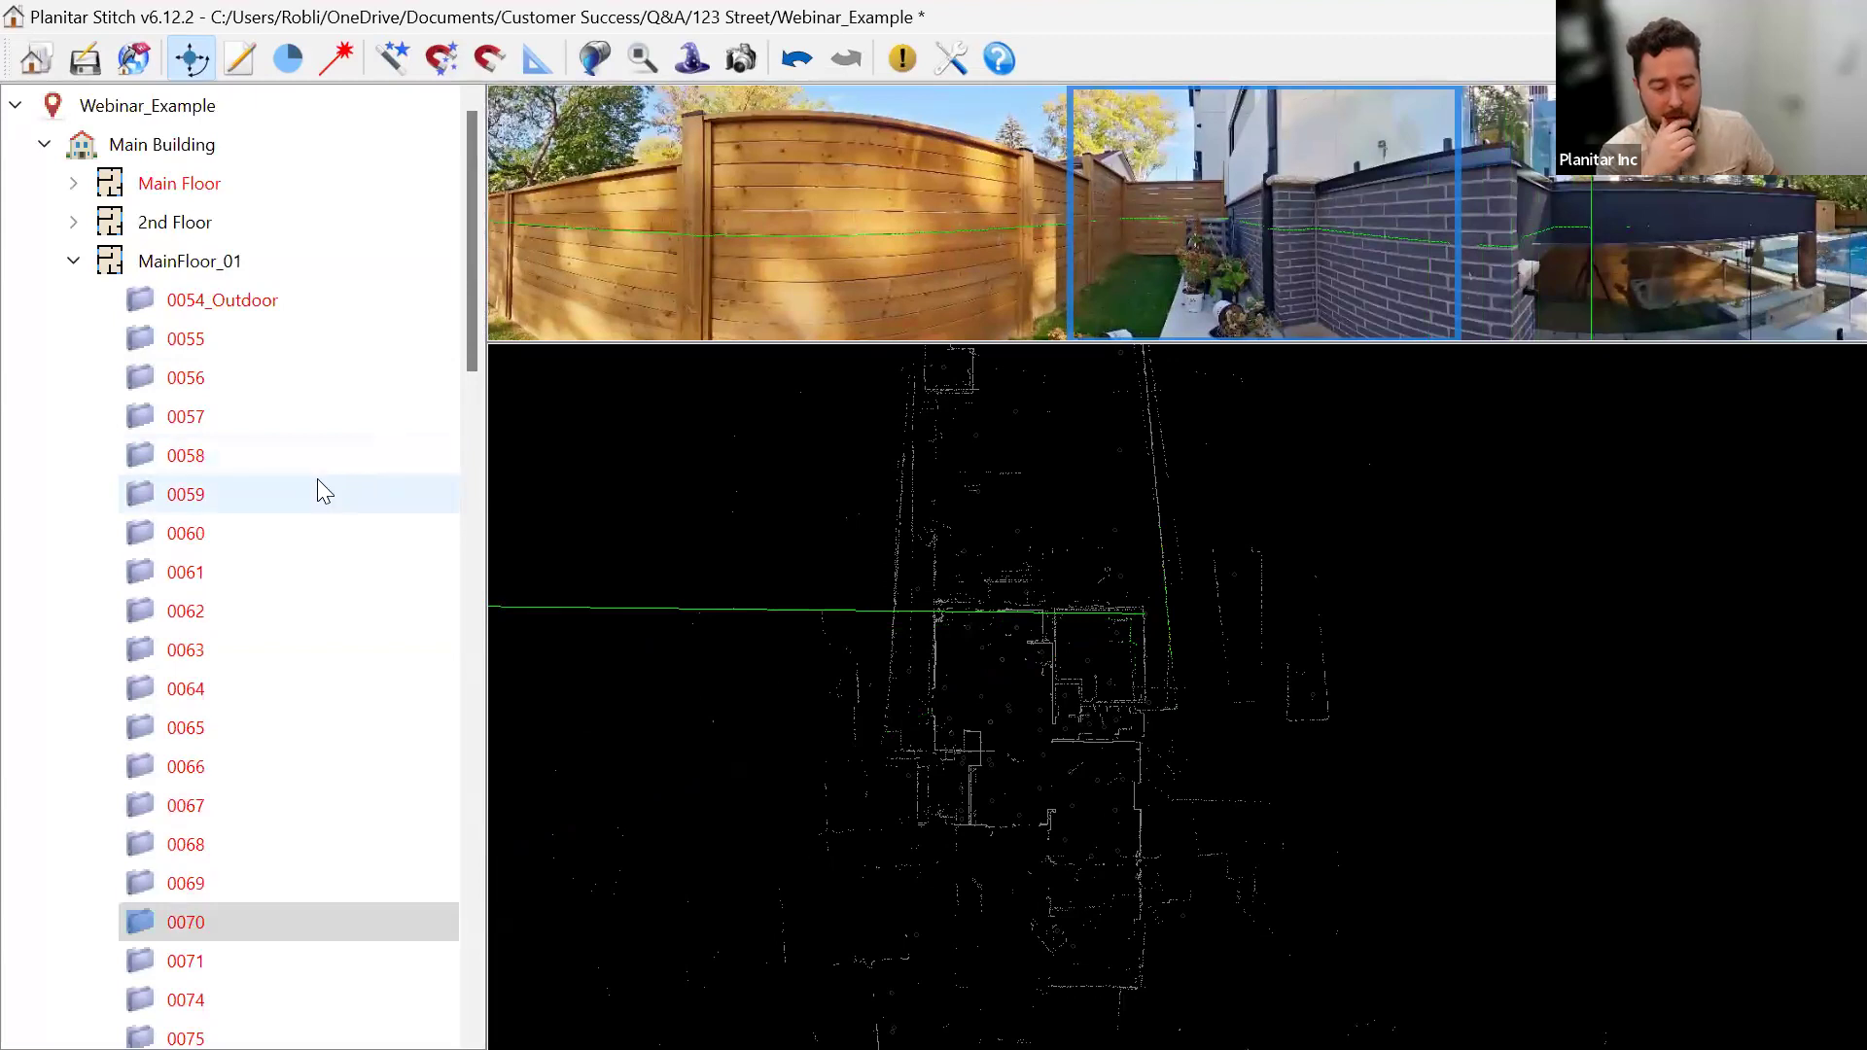
right_click(261, 409)
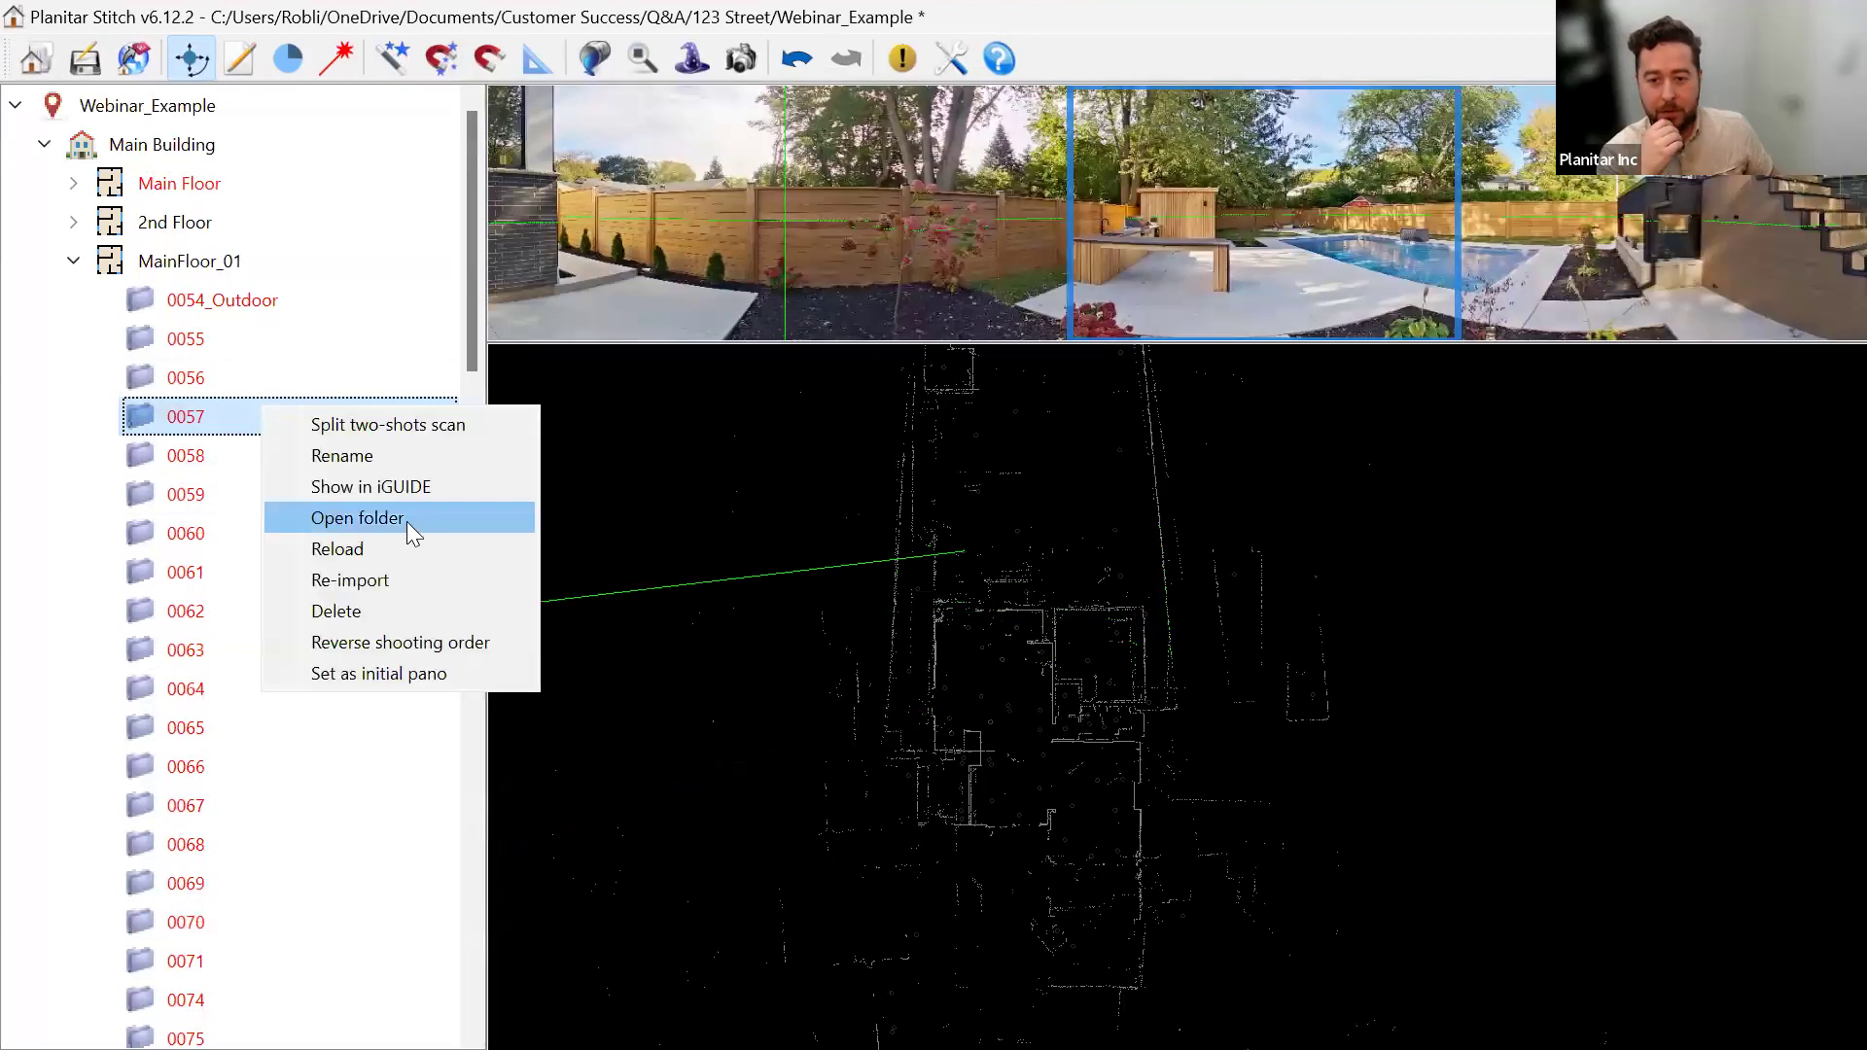
left_click(444, 521)
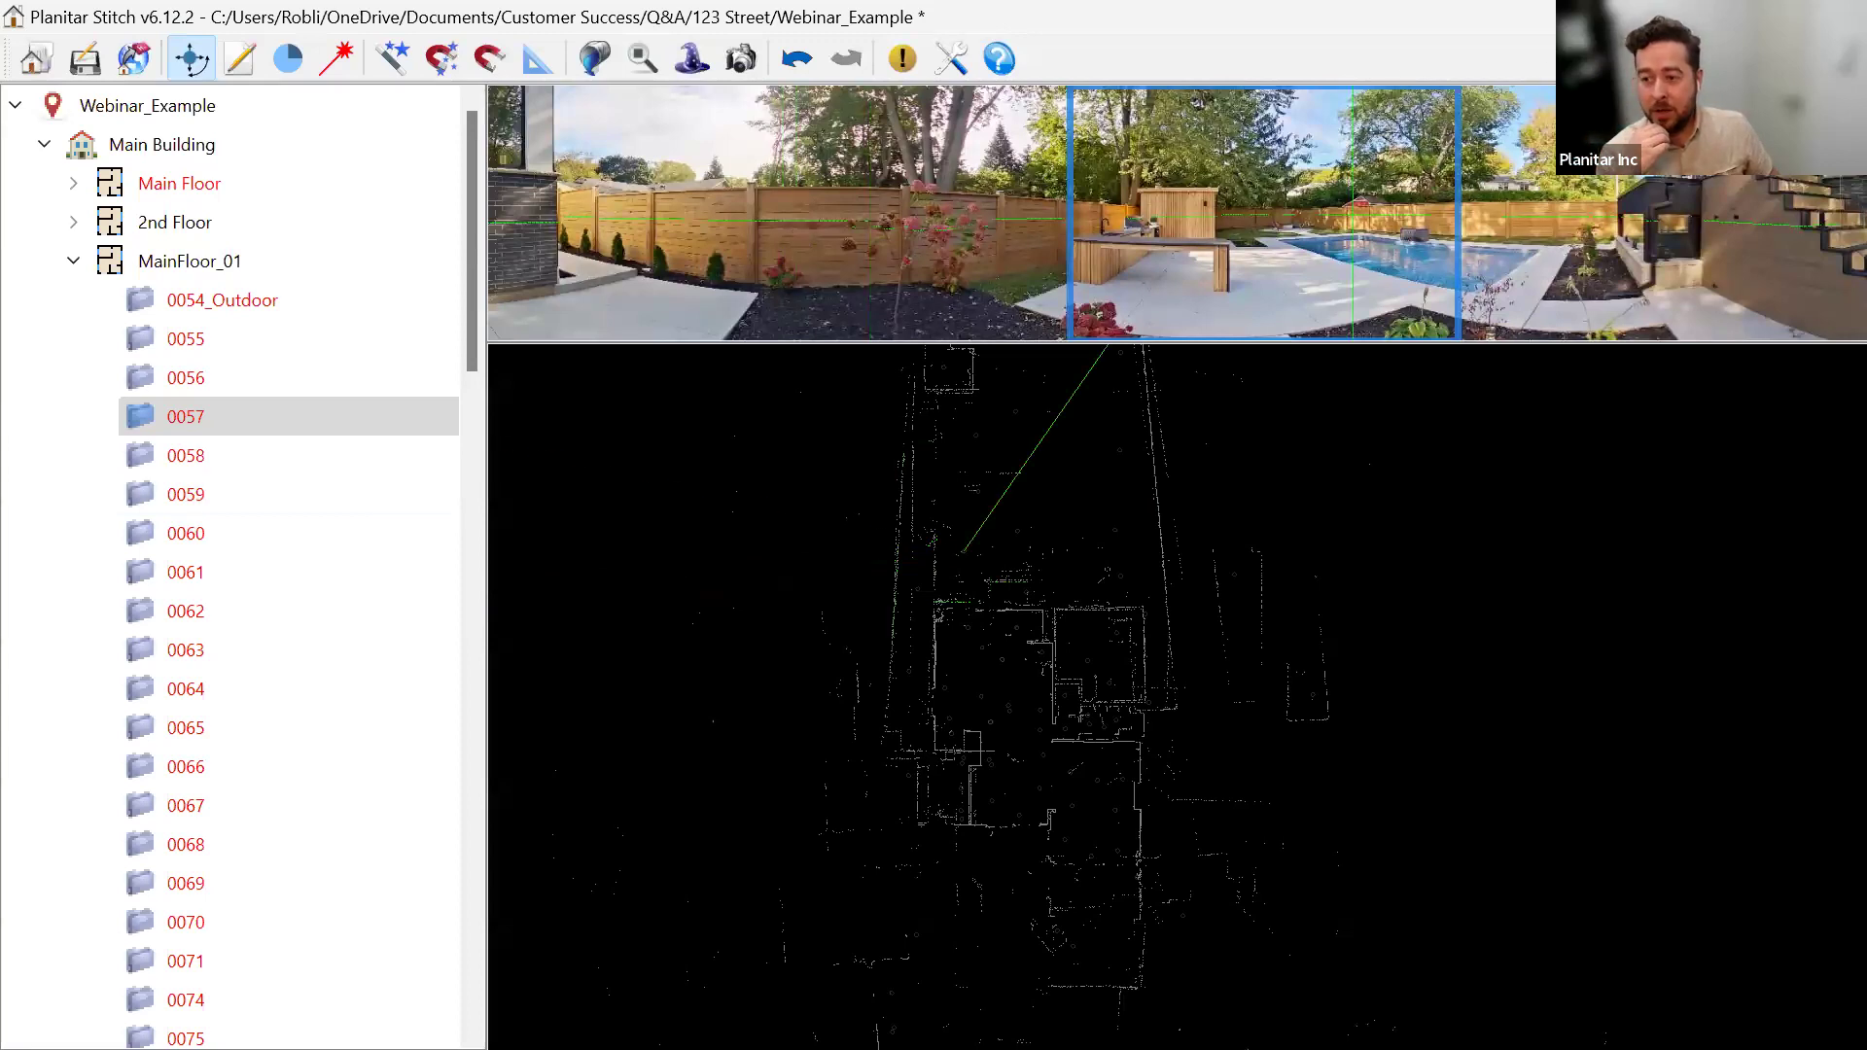
key("alt+Tab")
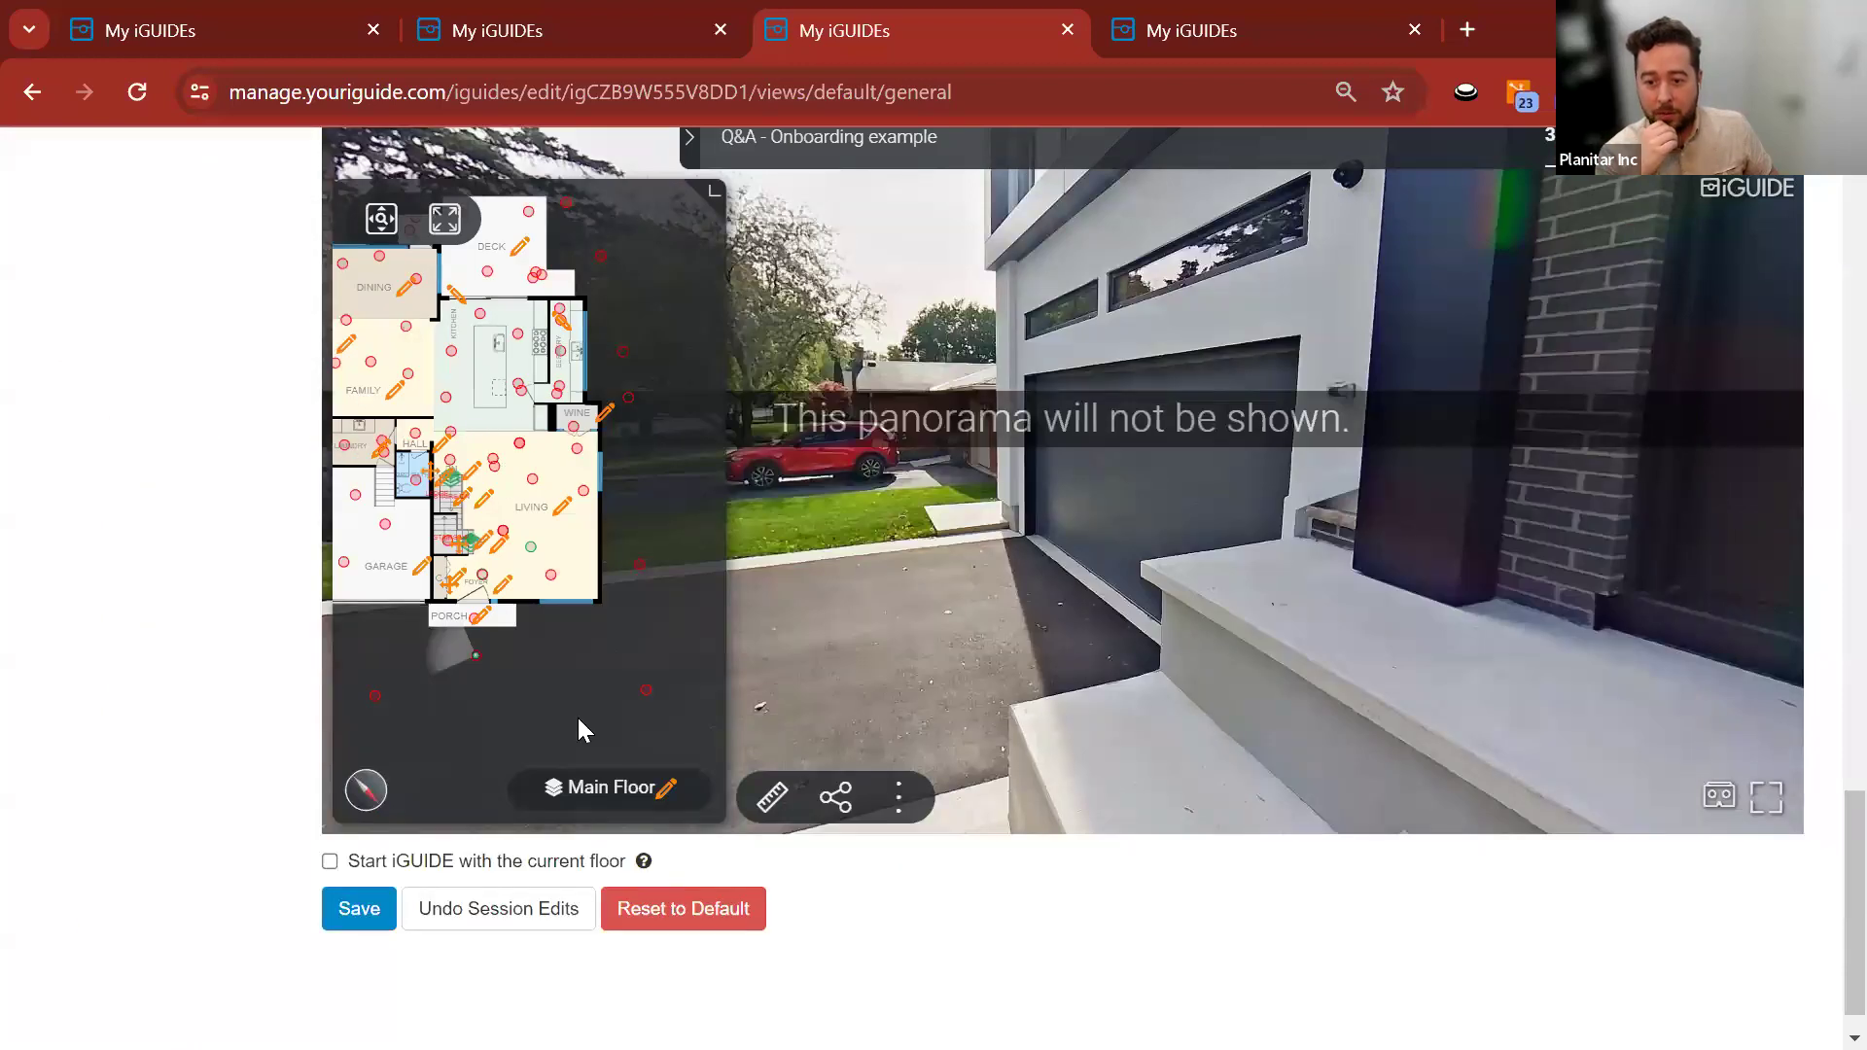
Move the default-view preview to the 2nd Floor hallway panorama, turned toward the window and plant.
left_click(595, 802)
left_click(597, 622)
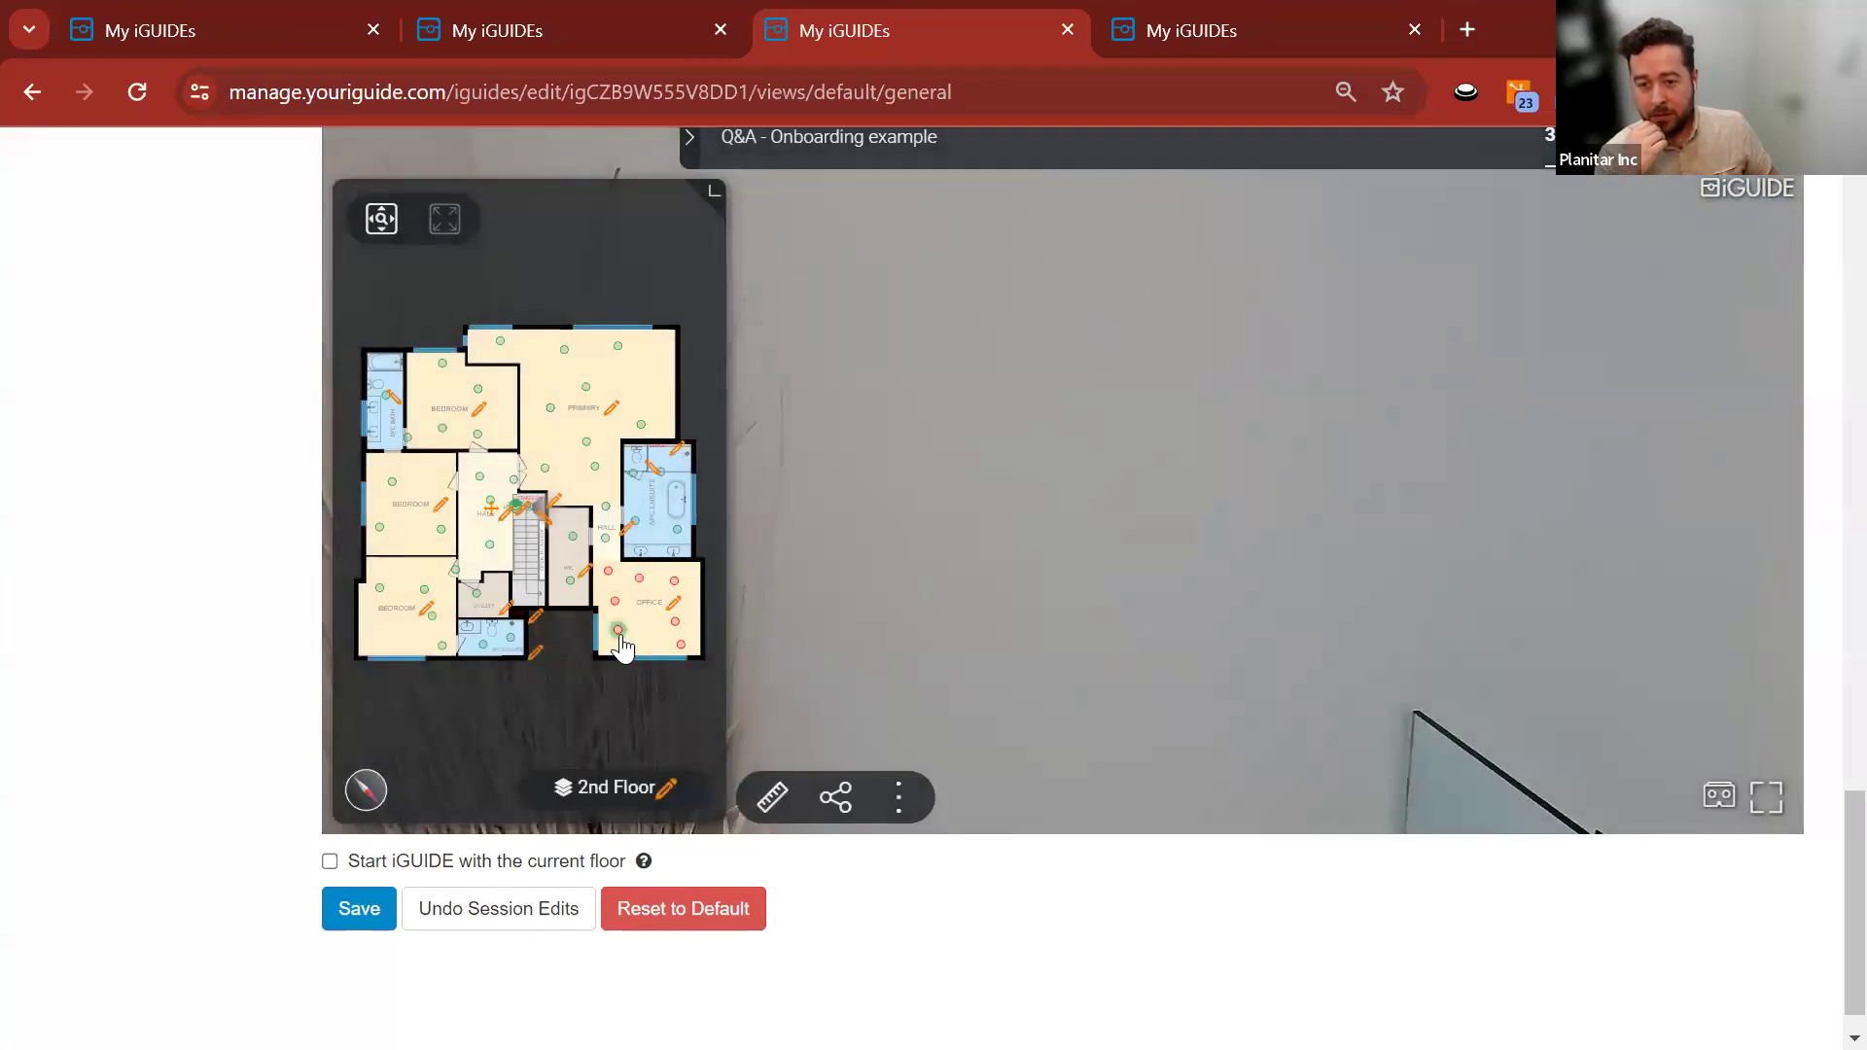
left_click(619, 632)
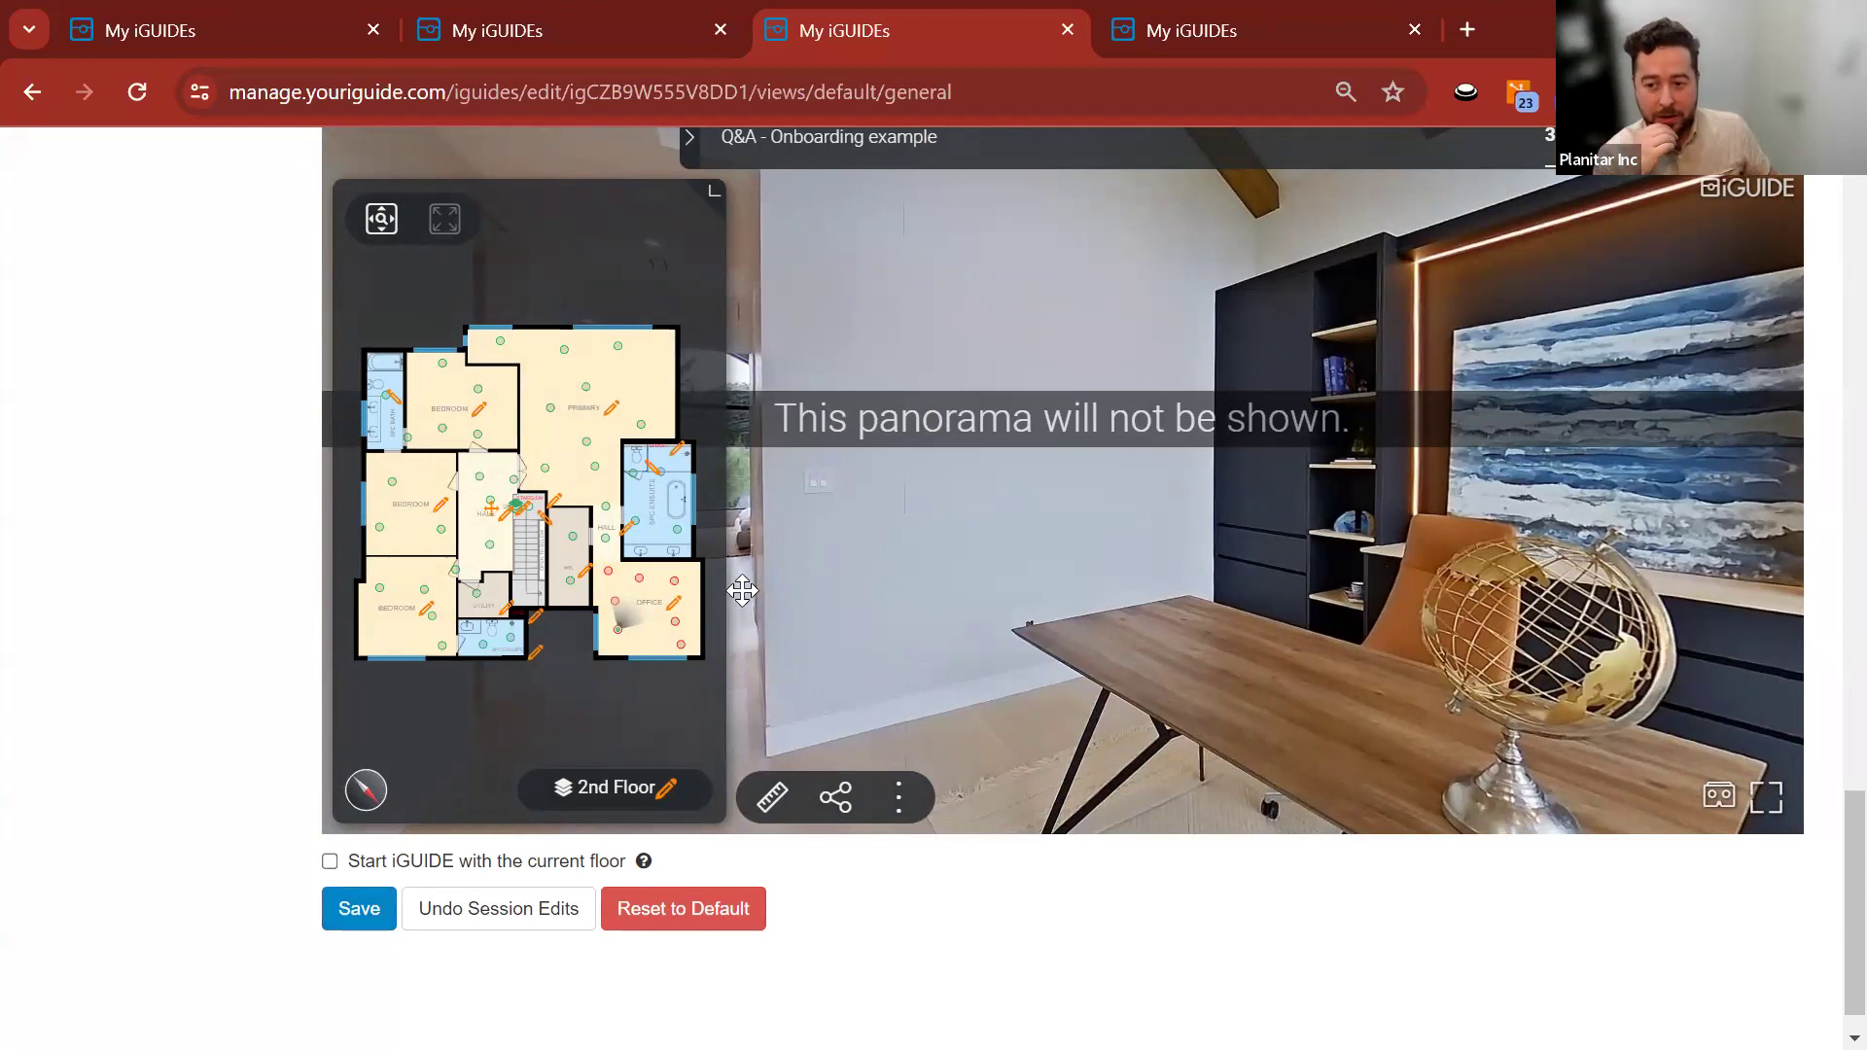
left_click(602, 541)
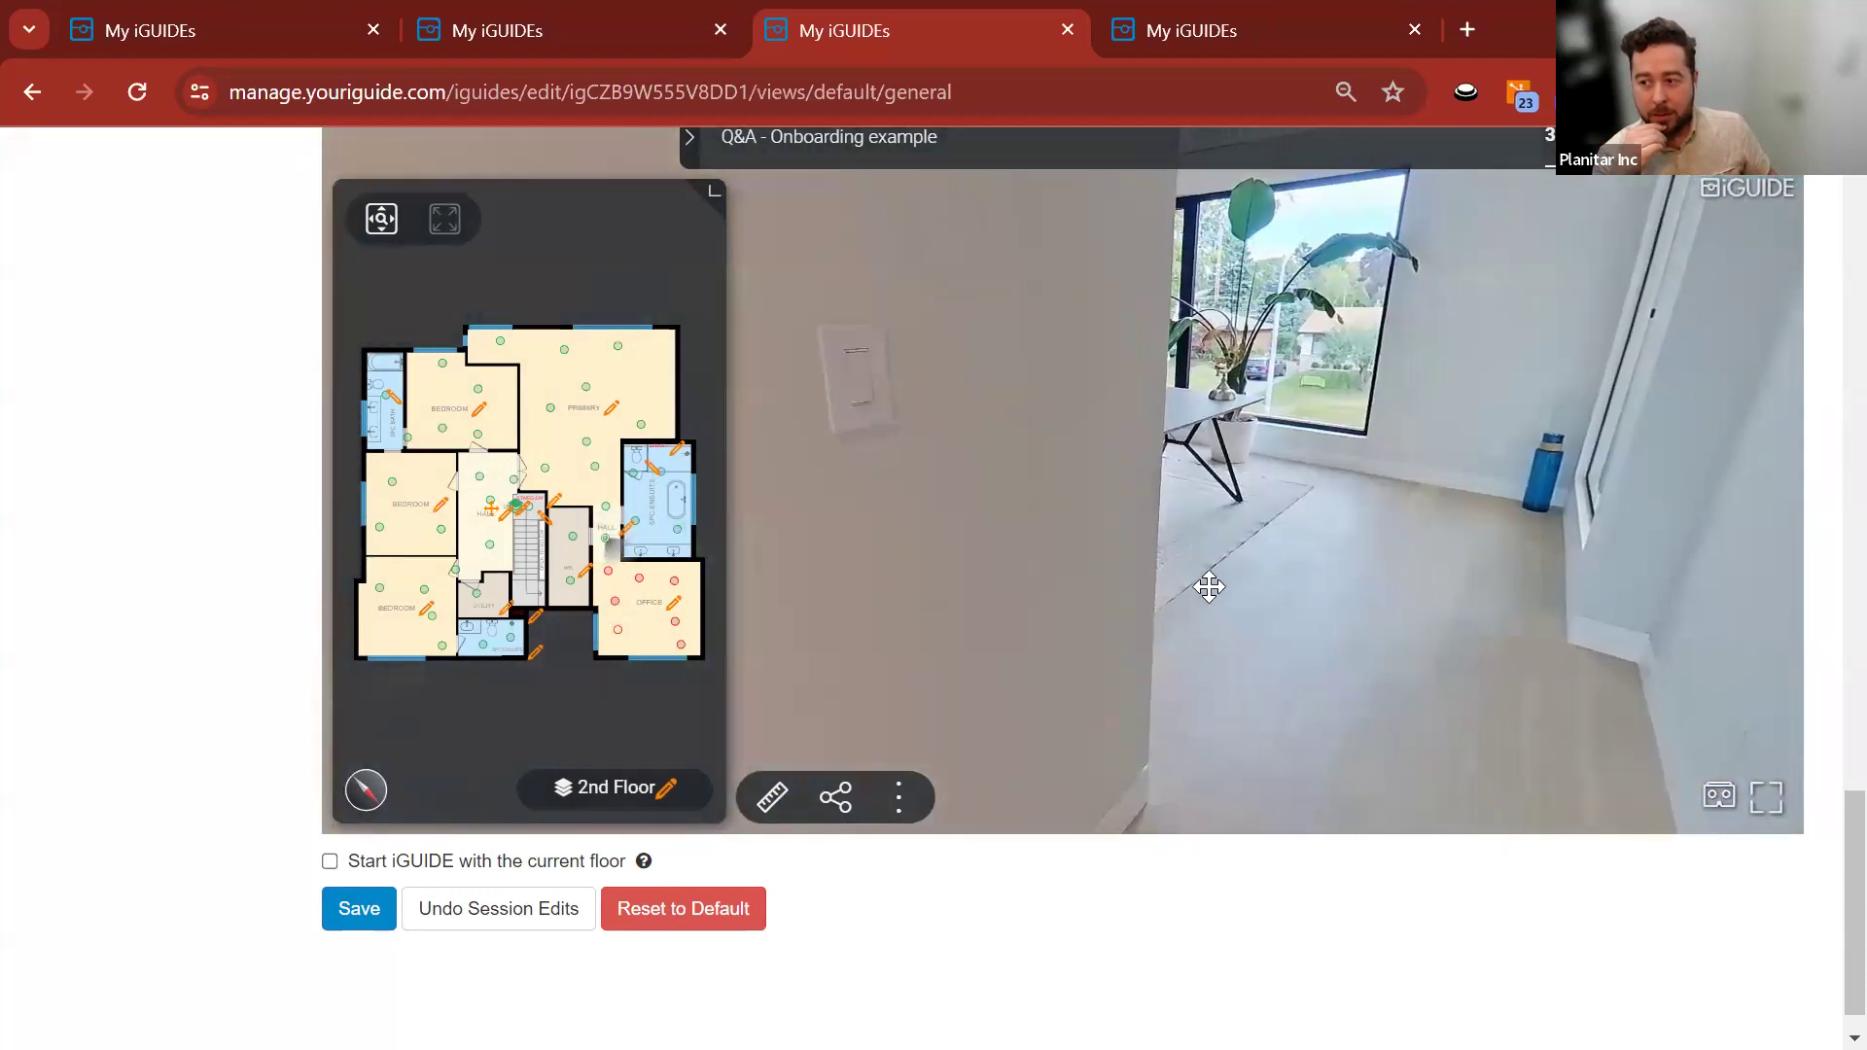
left_click_drag(1012, 363, 1137, 612)
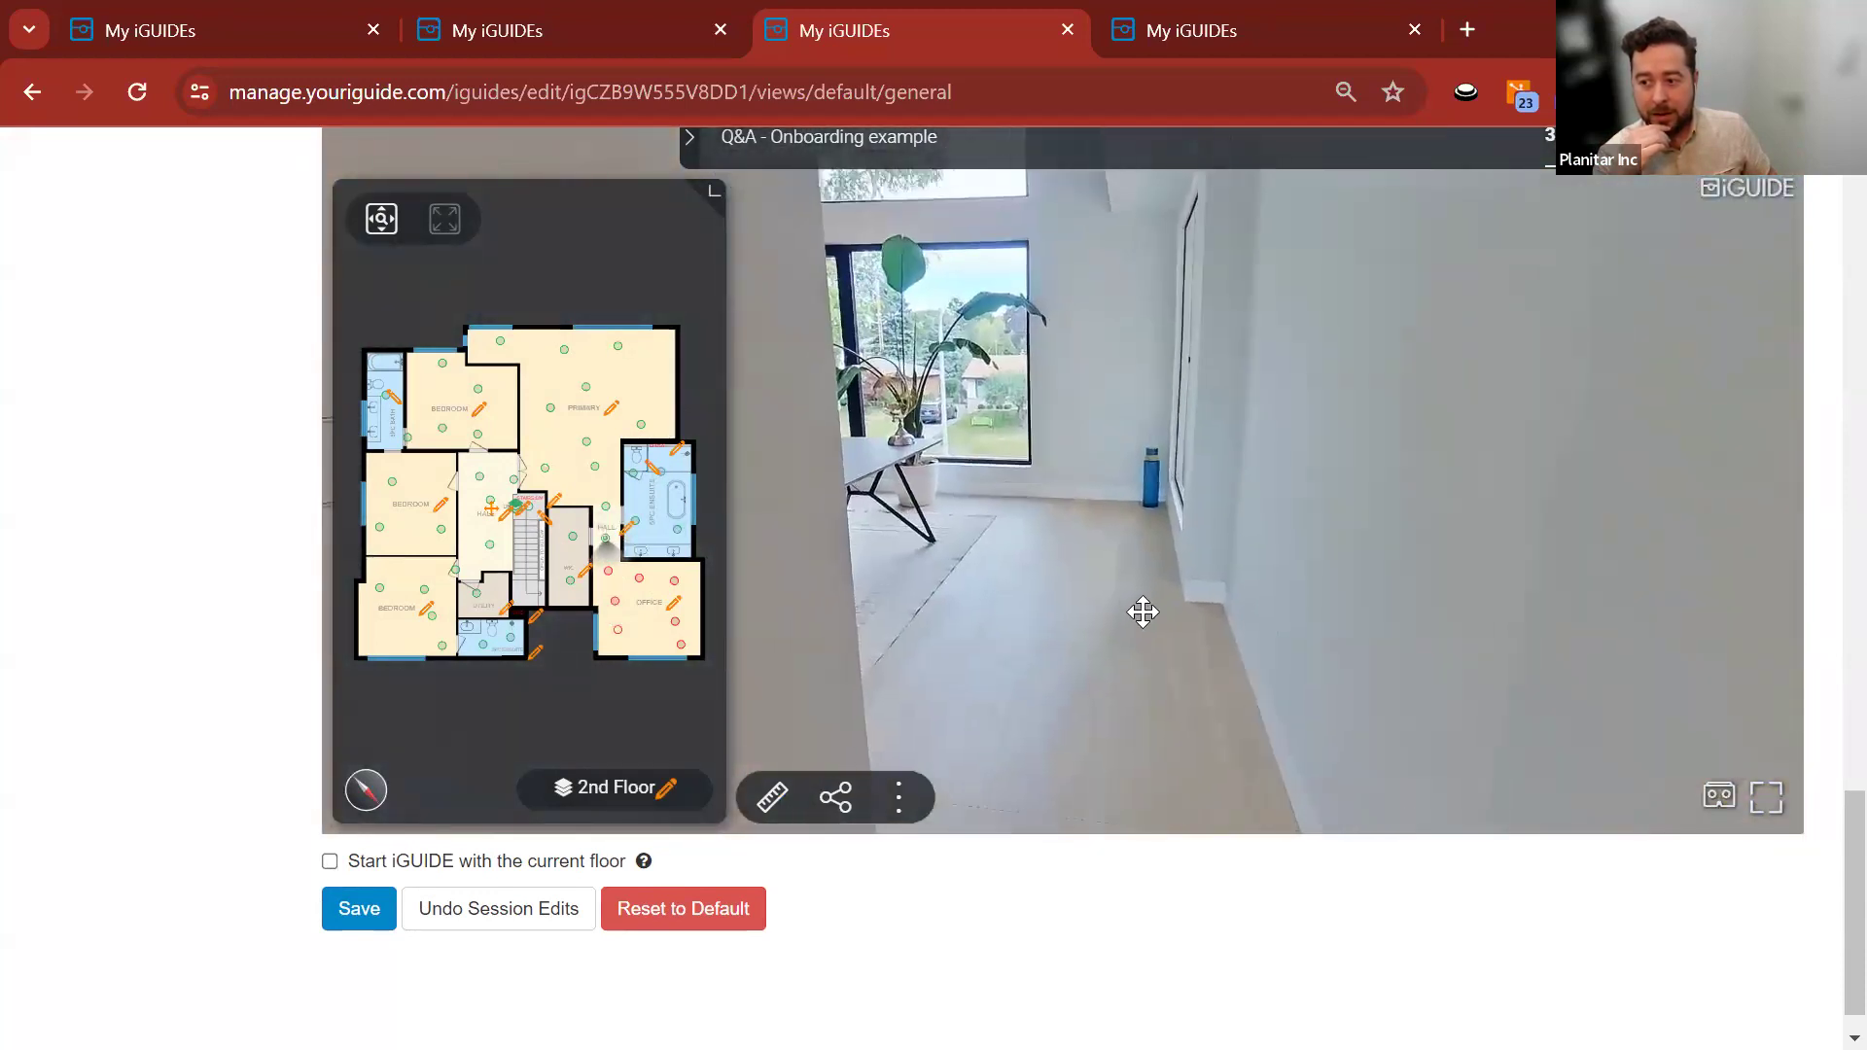
scroll(292, 666, "up", 15)
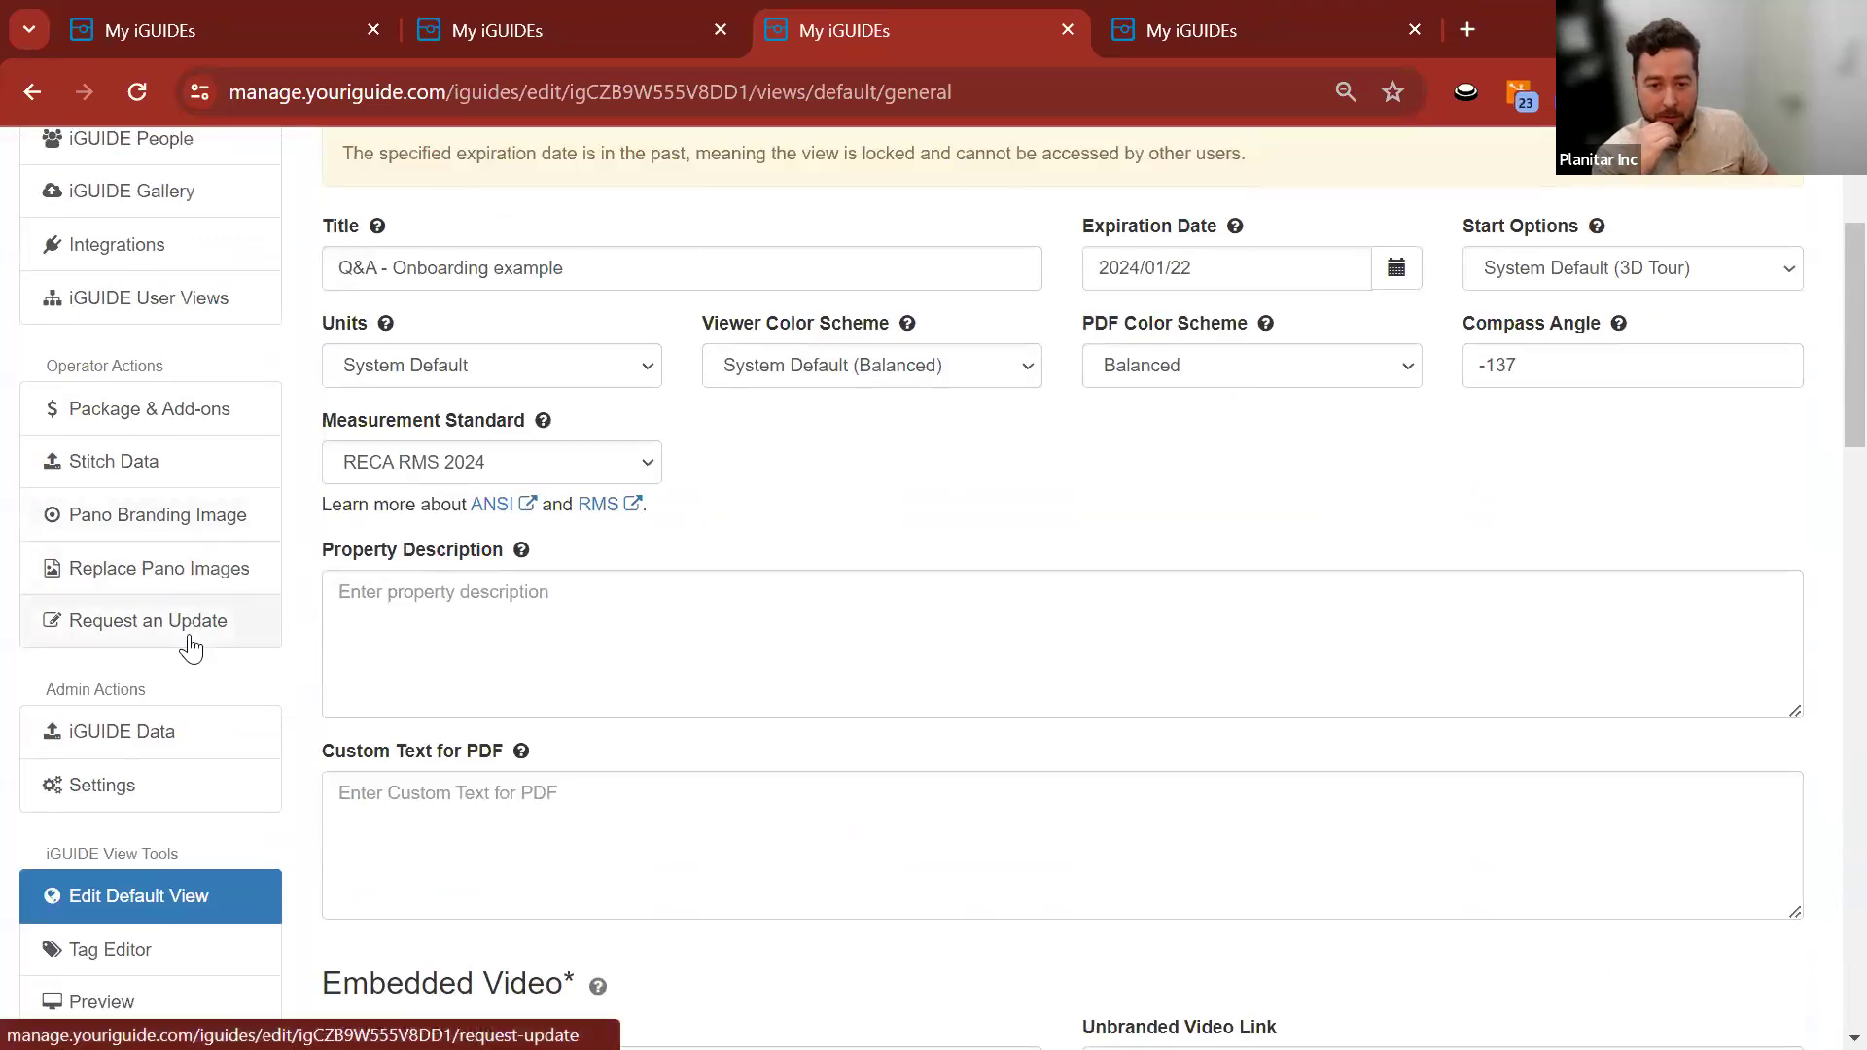
On Replace Pano Images, select the 2nd Floor office panorama.
left_click(170, 576)
scroll(296, 499, "down", 3)
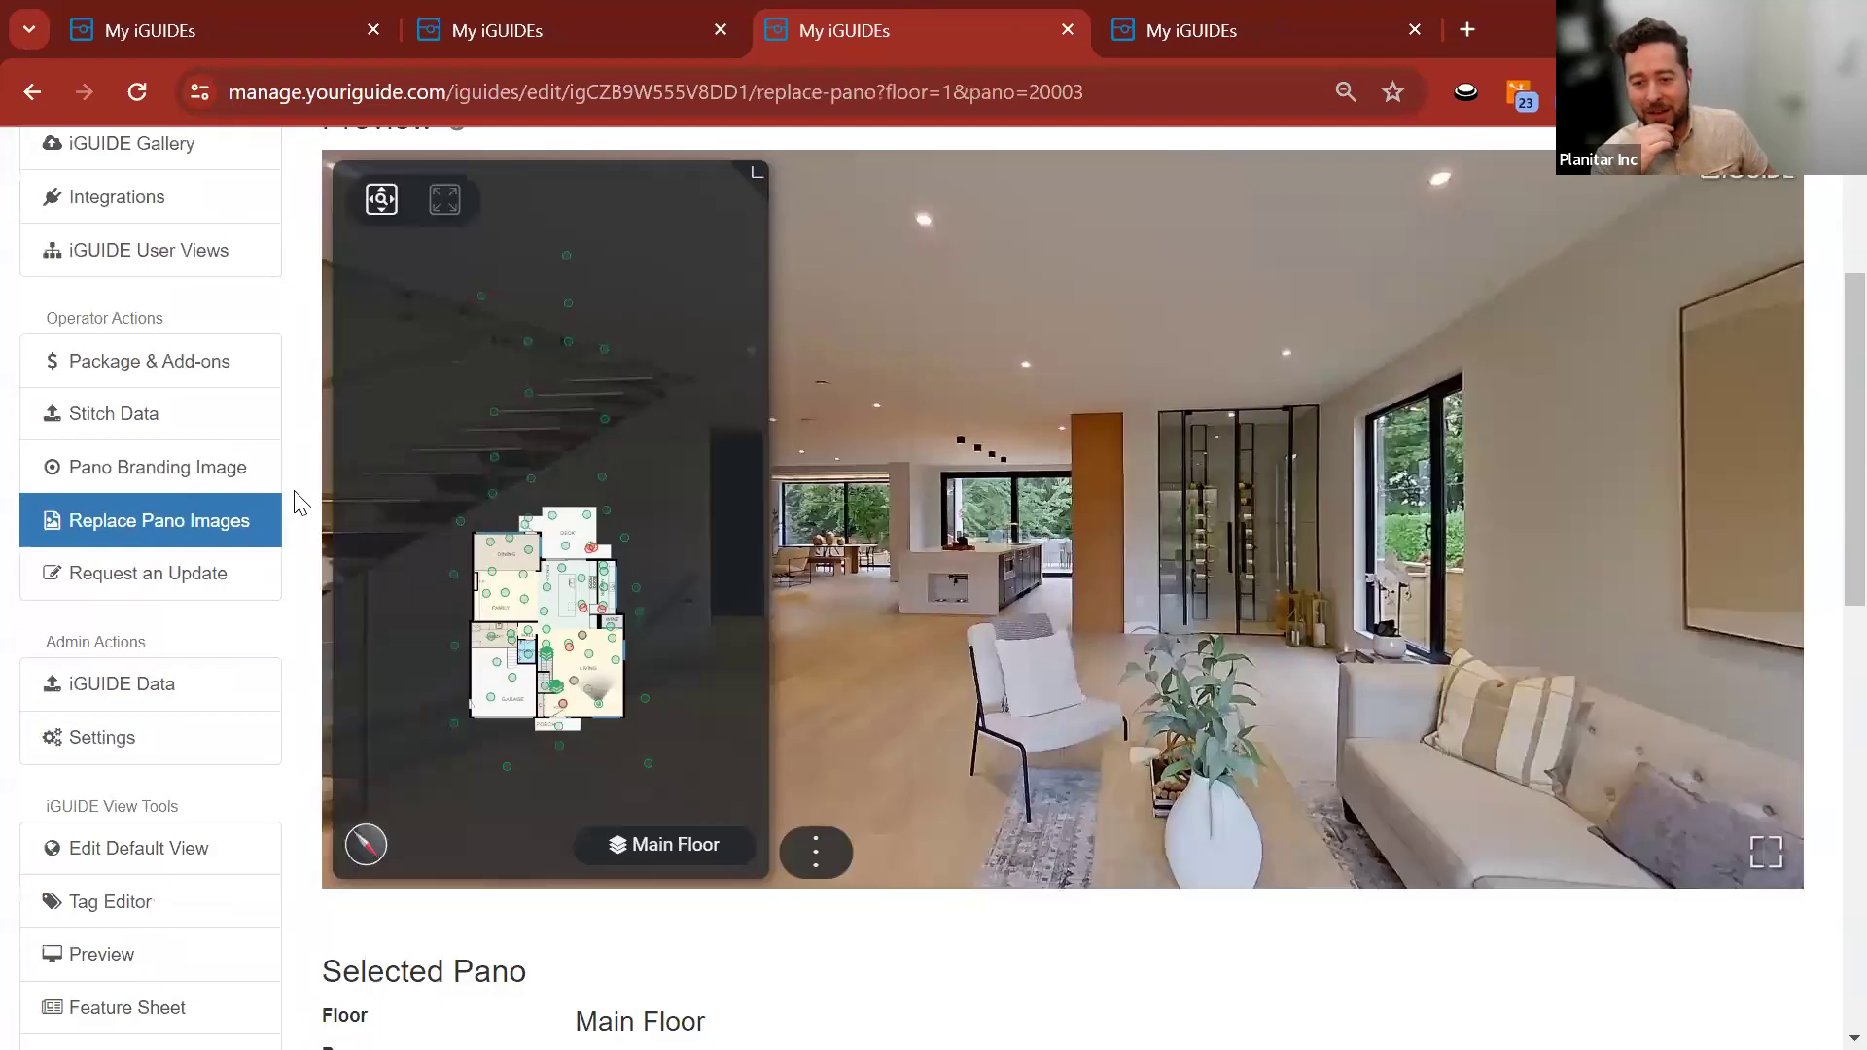
scroll(297, 499, "up", 1)
left_click(645, 889)
left_click(627, 719)
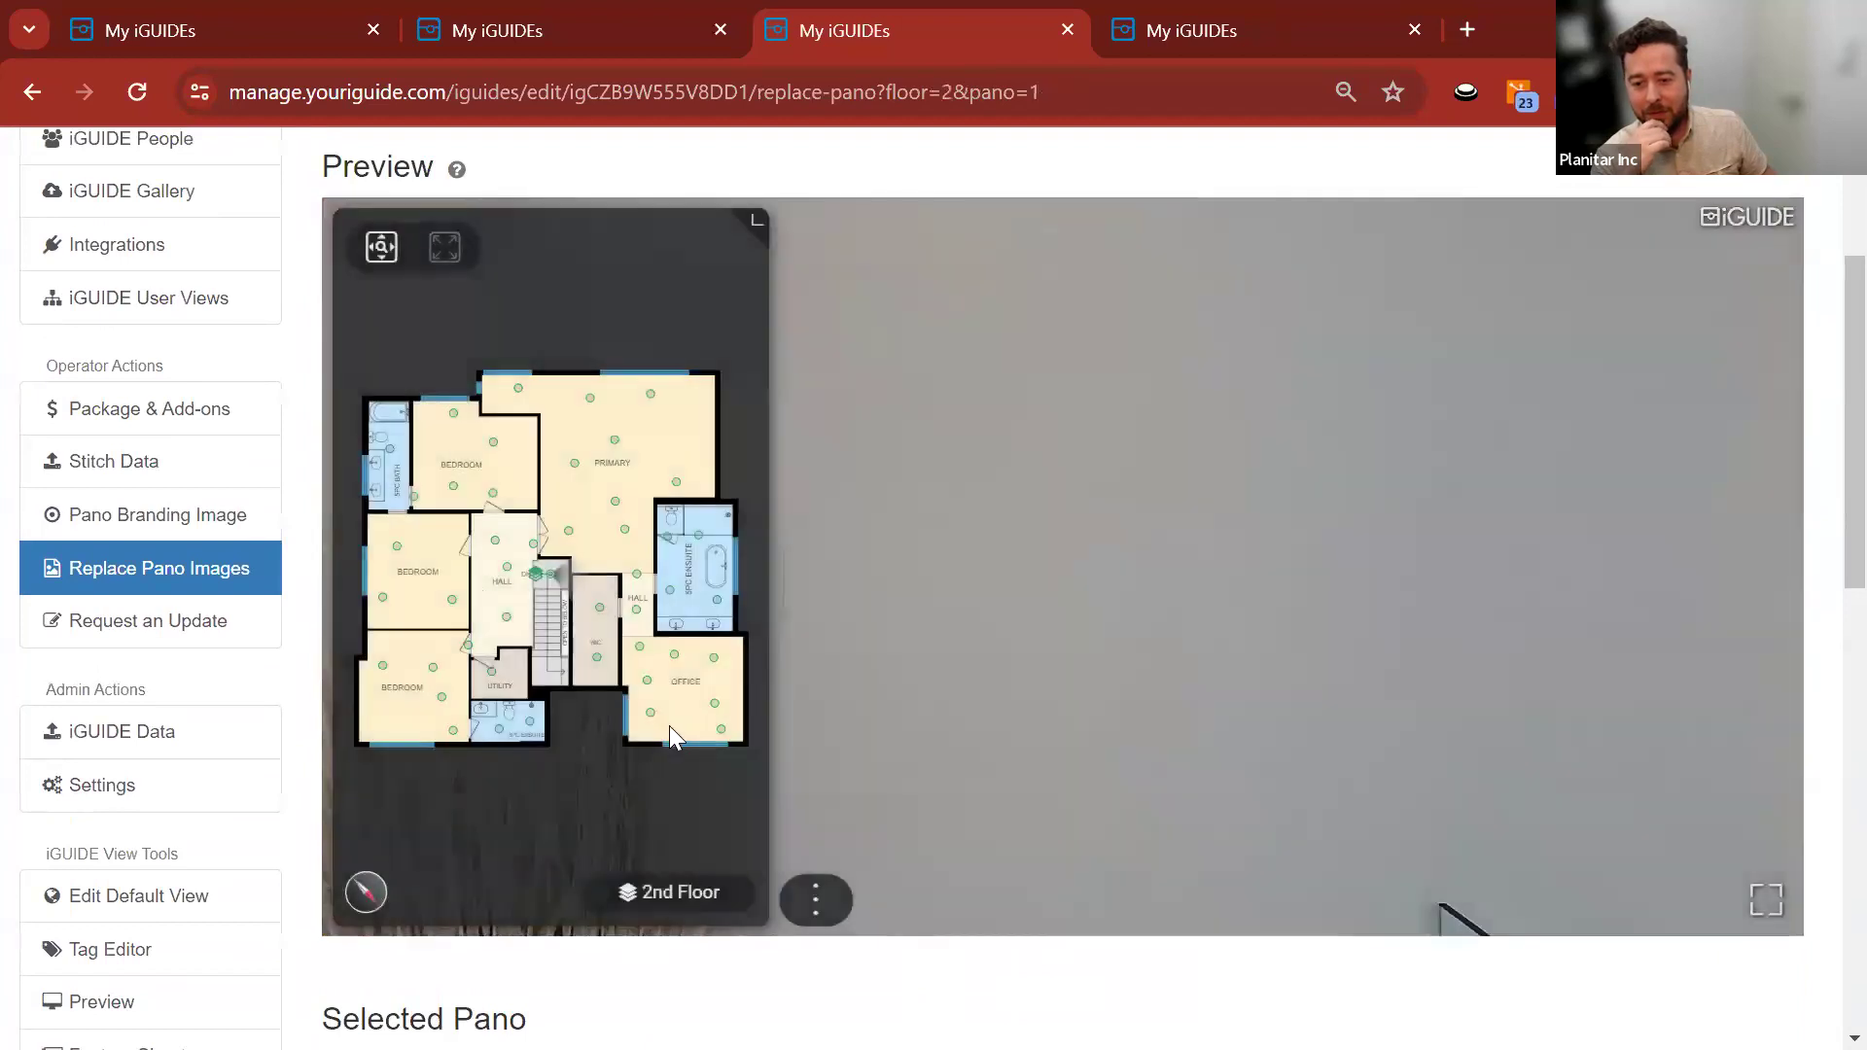
left_click(650, 712)
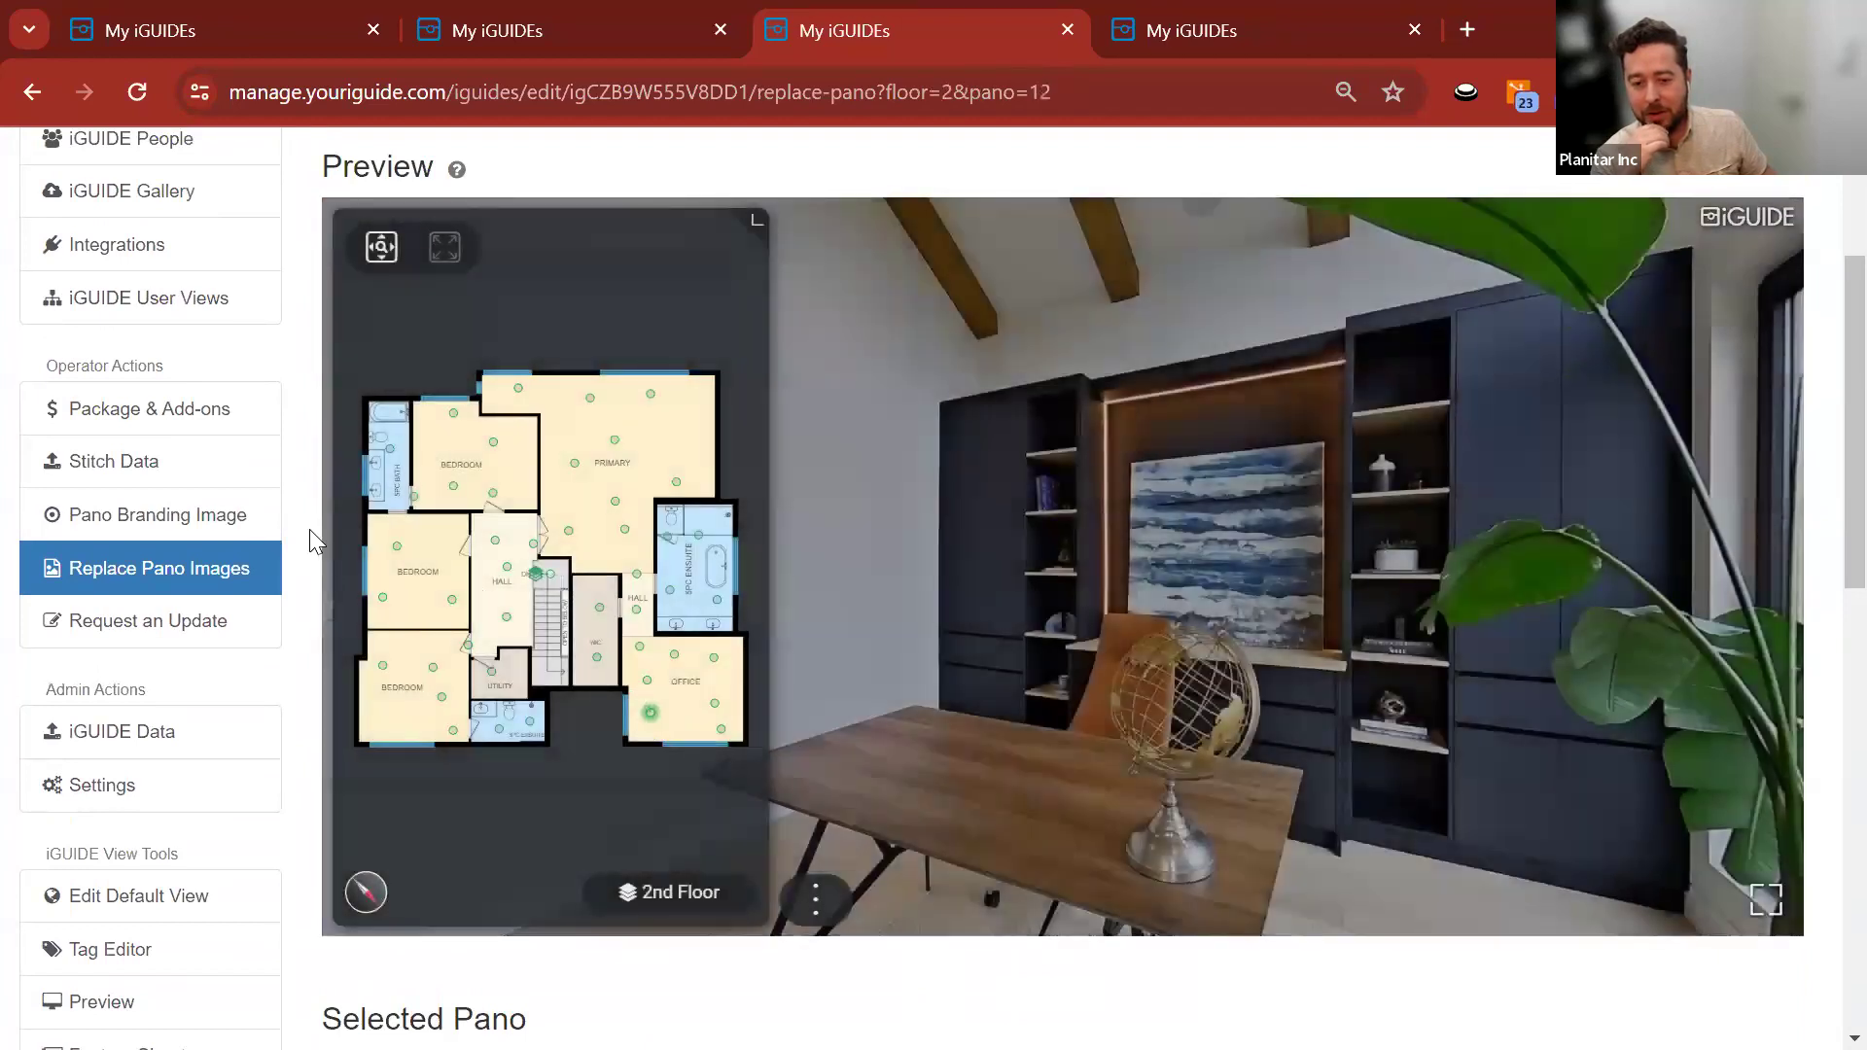
Check the Selected Pano details, noting the p12-s.jpg file name, then switch to Stitch.
scroll(309, 529, "down", 8)
mouse_move(992, 471)
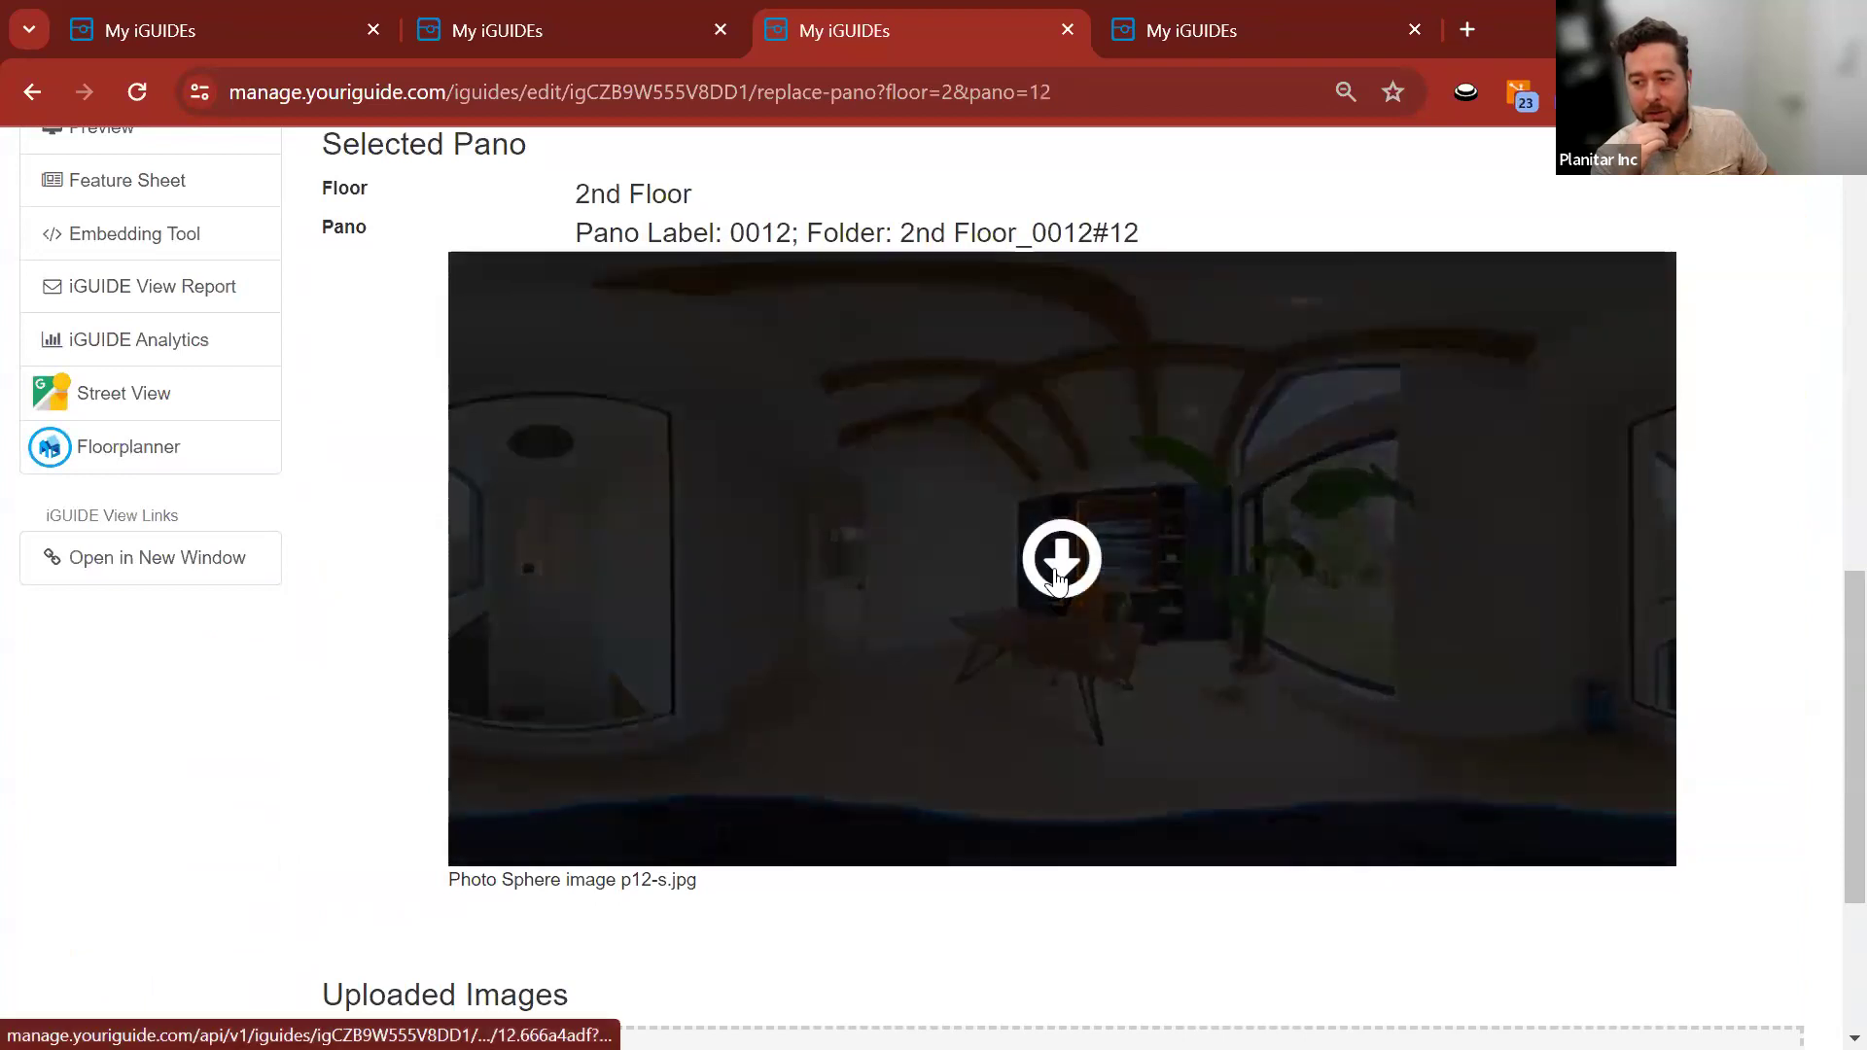
scroll(258, 671, "down", 3)
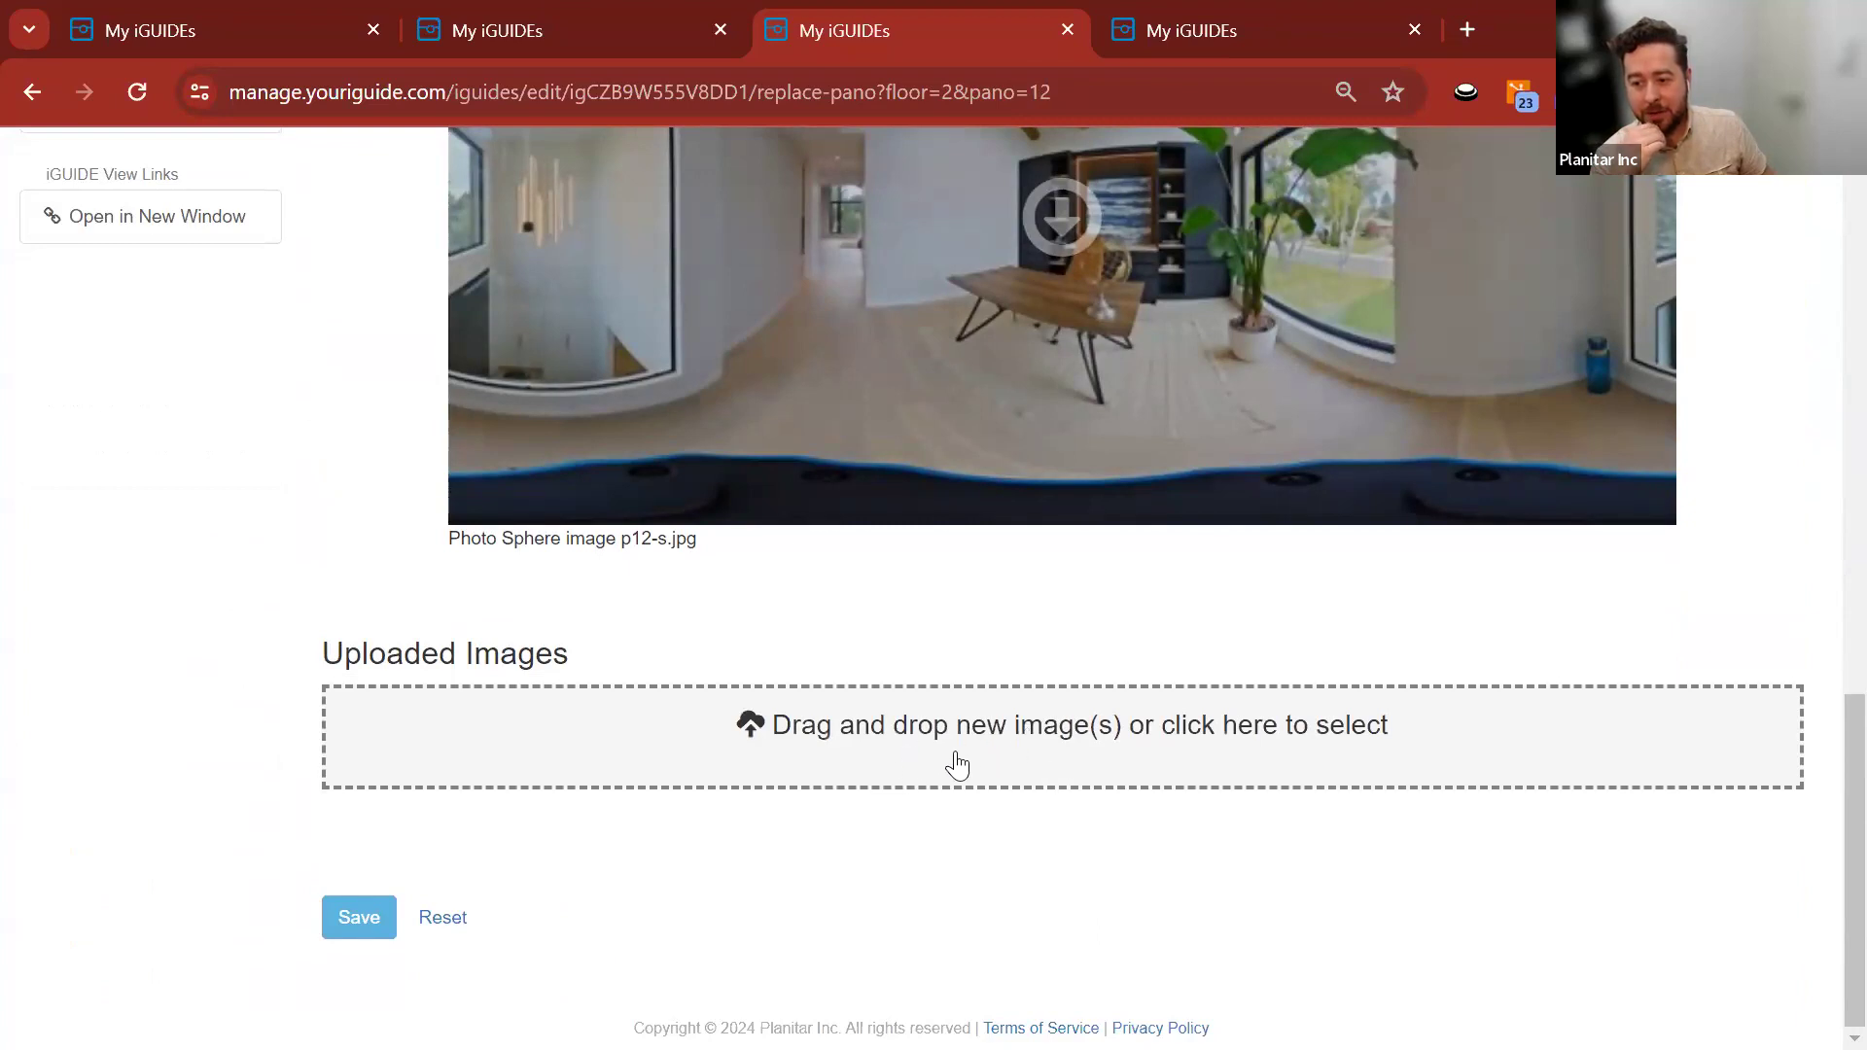
left_click_drag(623, 538, 671, 537)
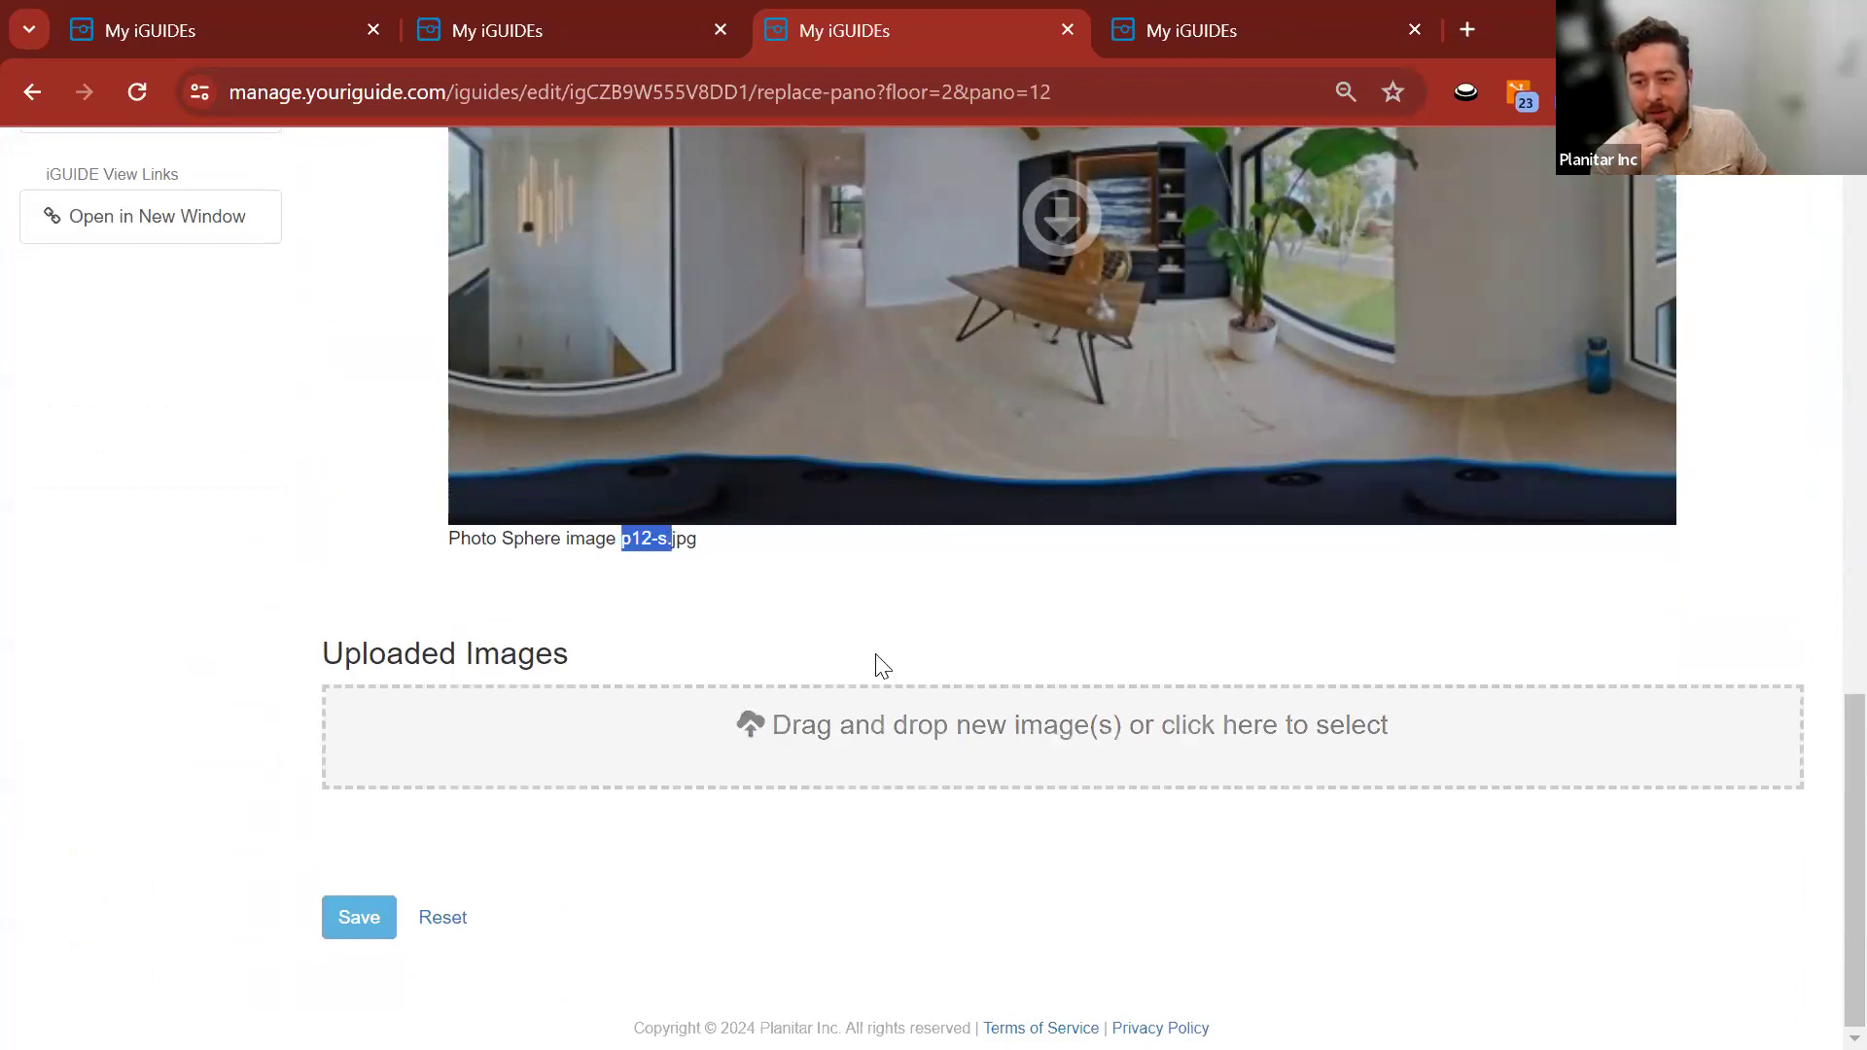
left_click(994, 622)
scroll(330, 622, "up", 4)
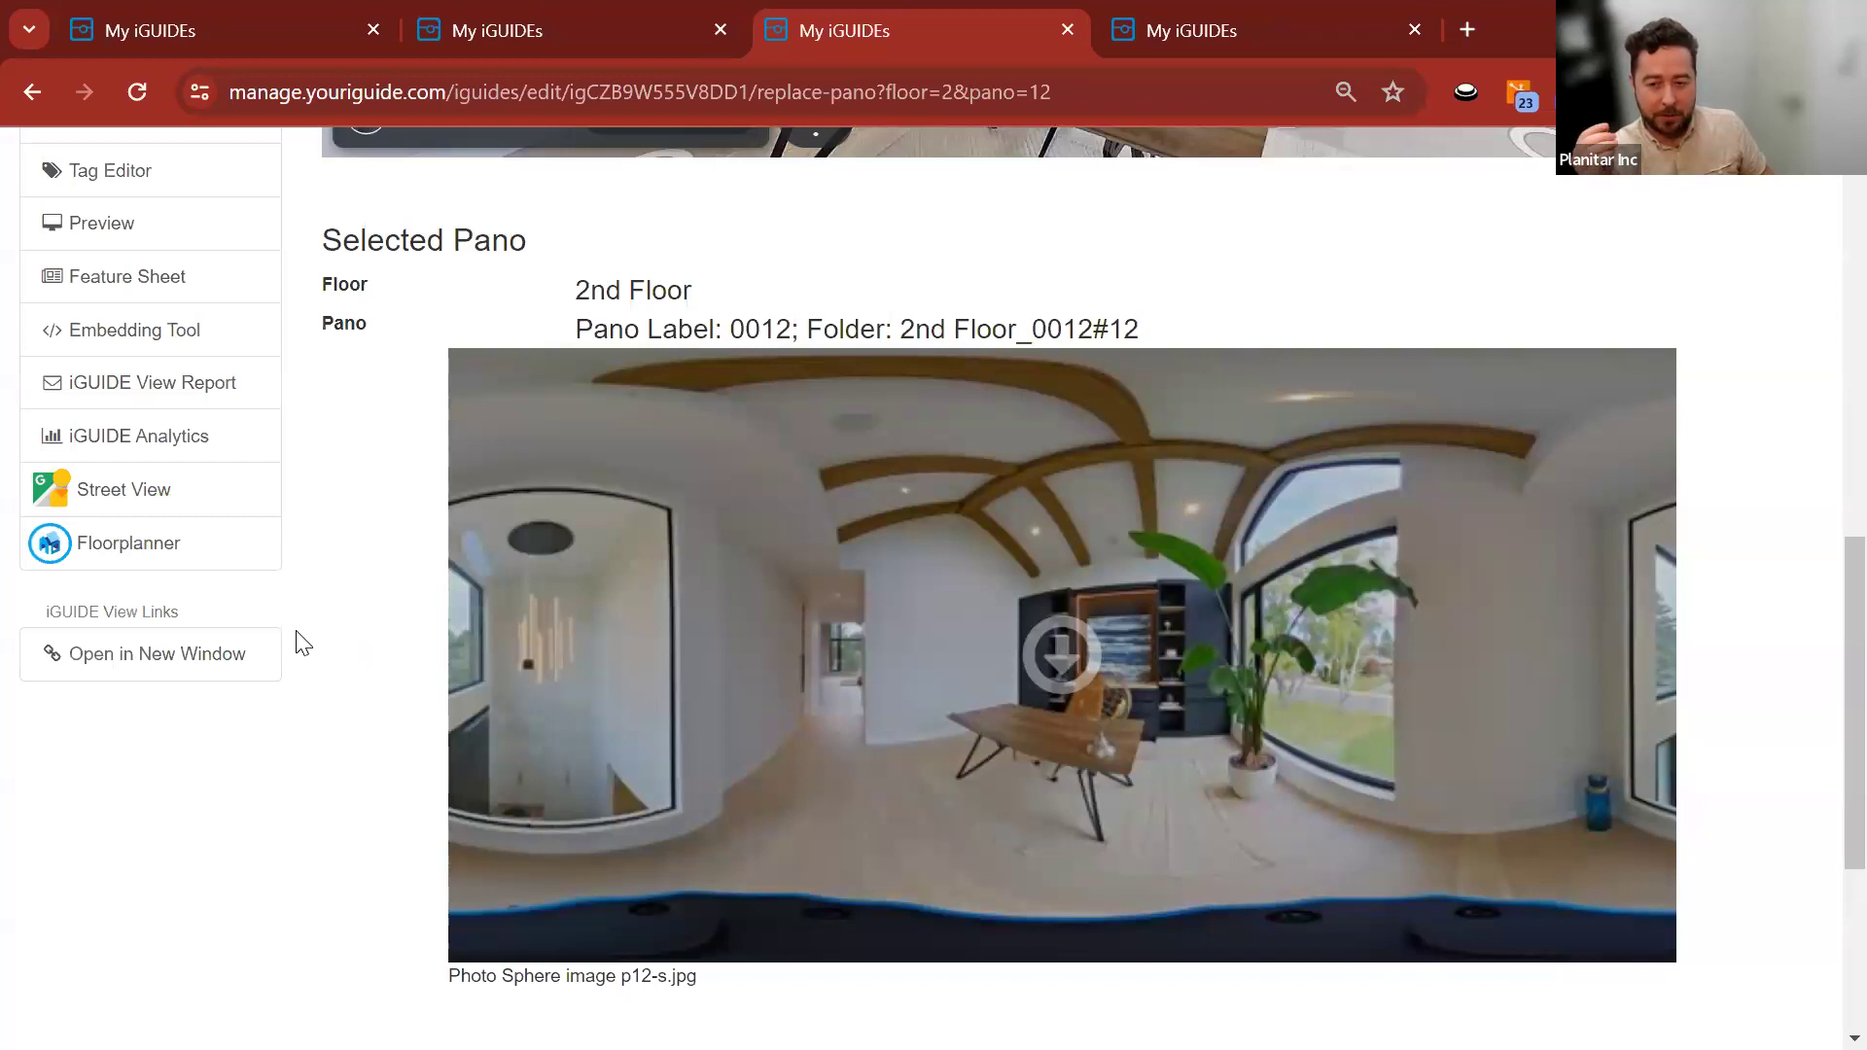
key("alt+Tab")
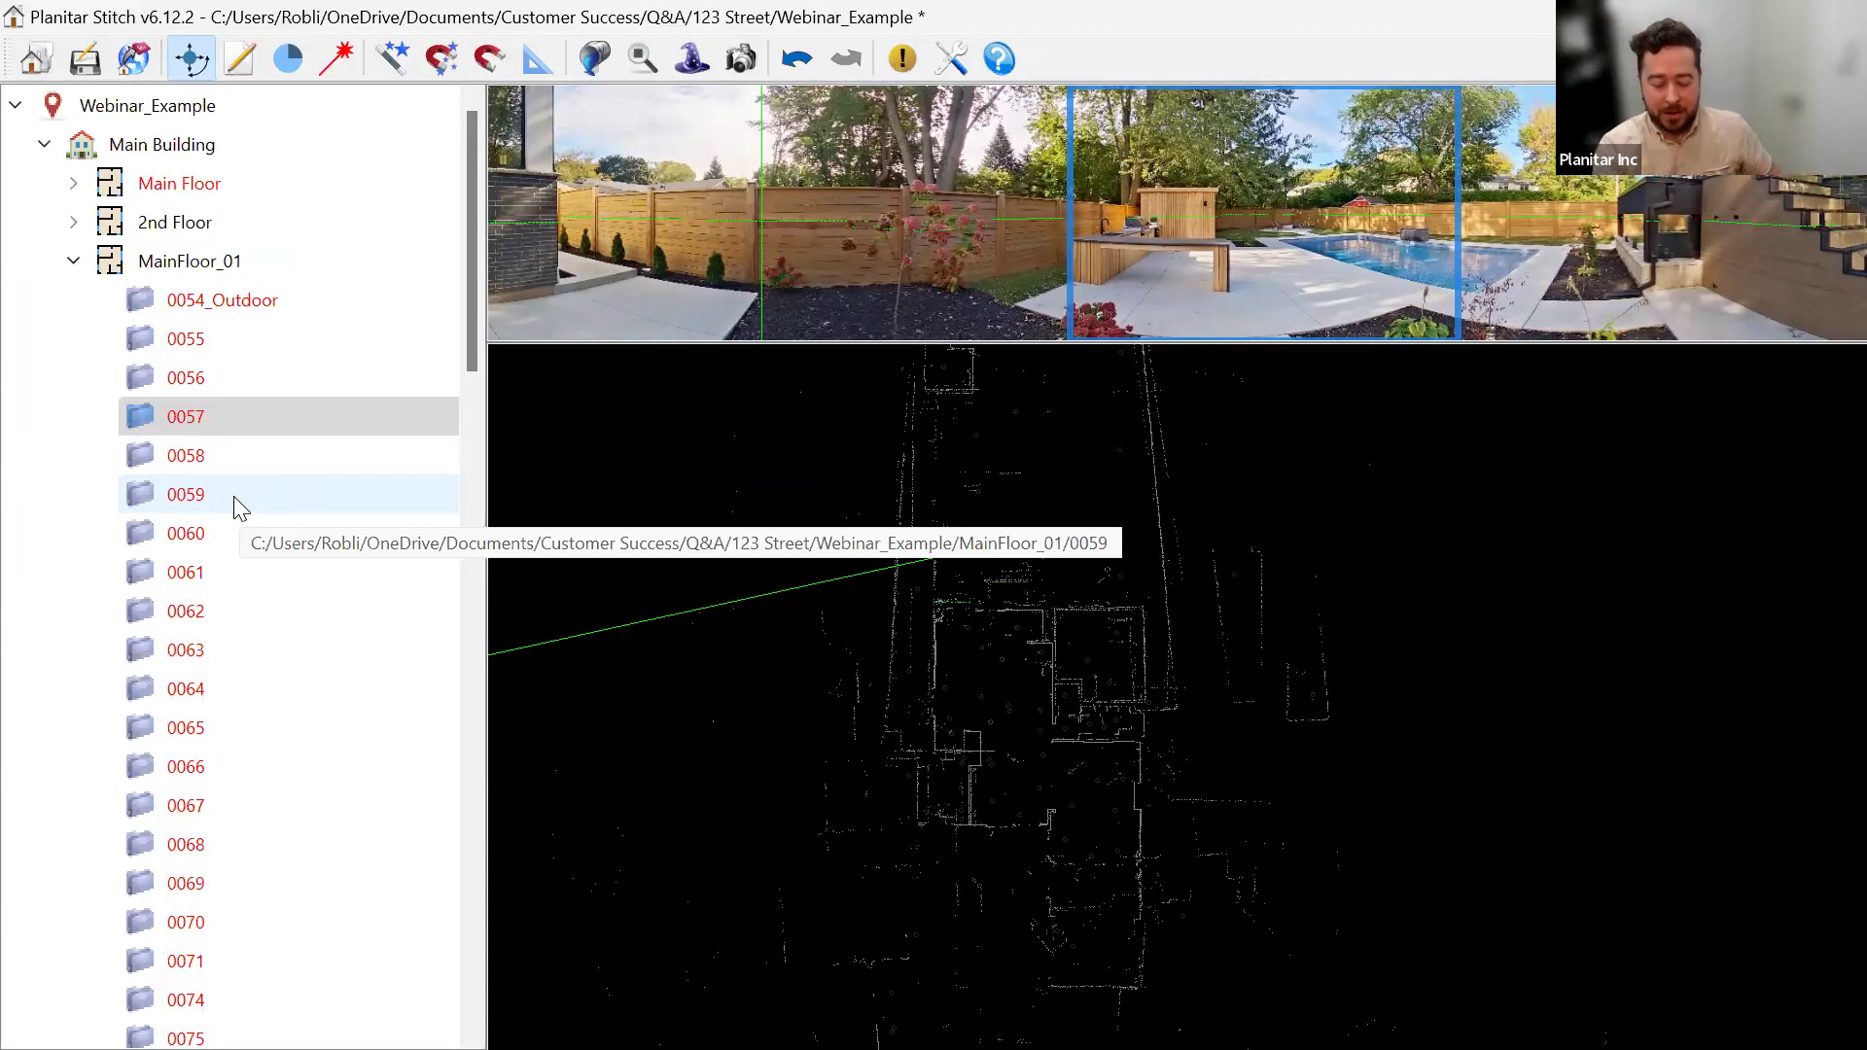
Select scans 0054_Outdoor through 0059 and inspect their actions menu.
scroll(217, 554, "down", 4)
scroll(217, 555, "up", 4)
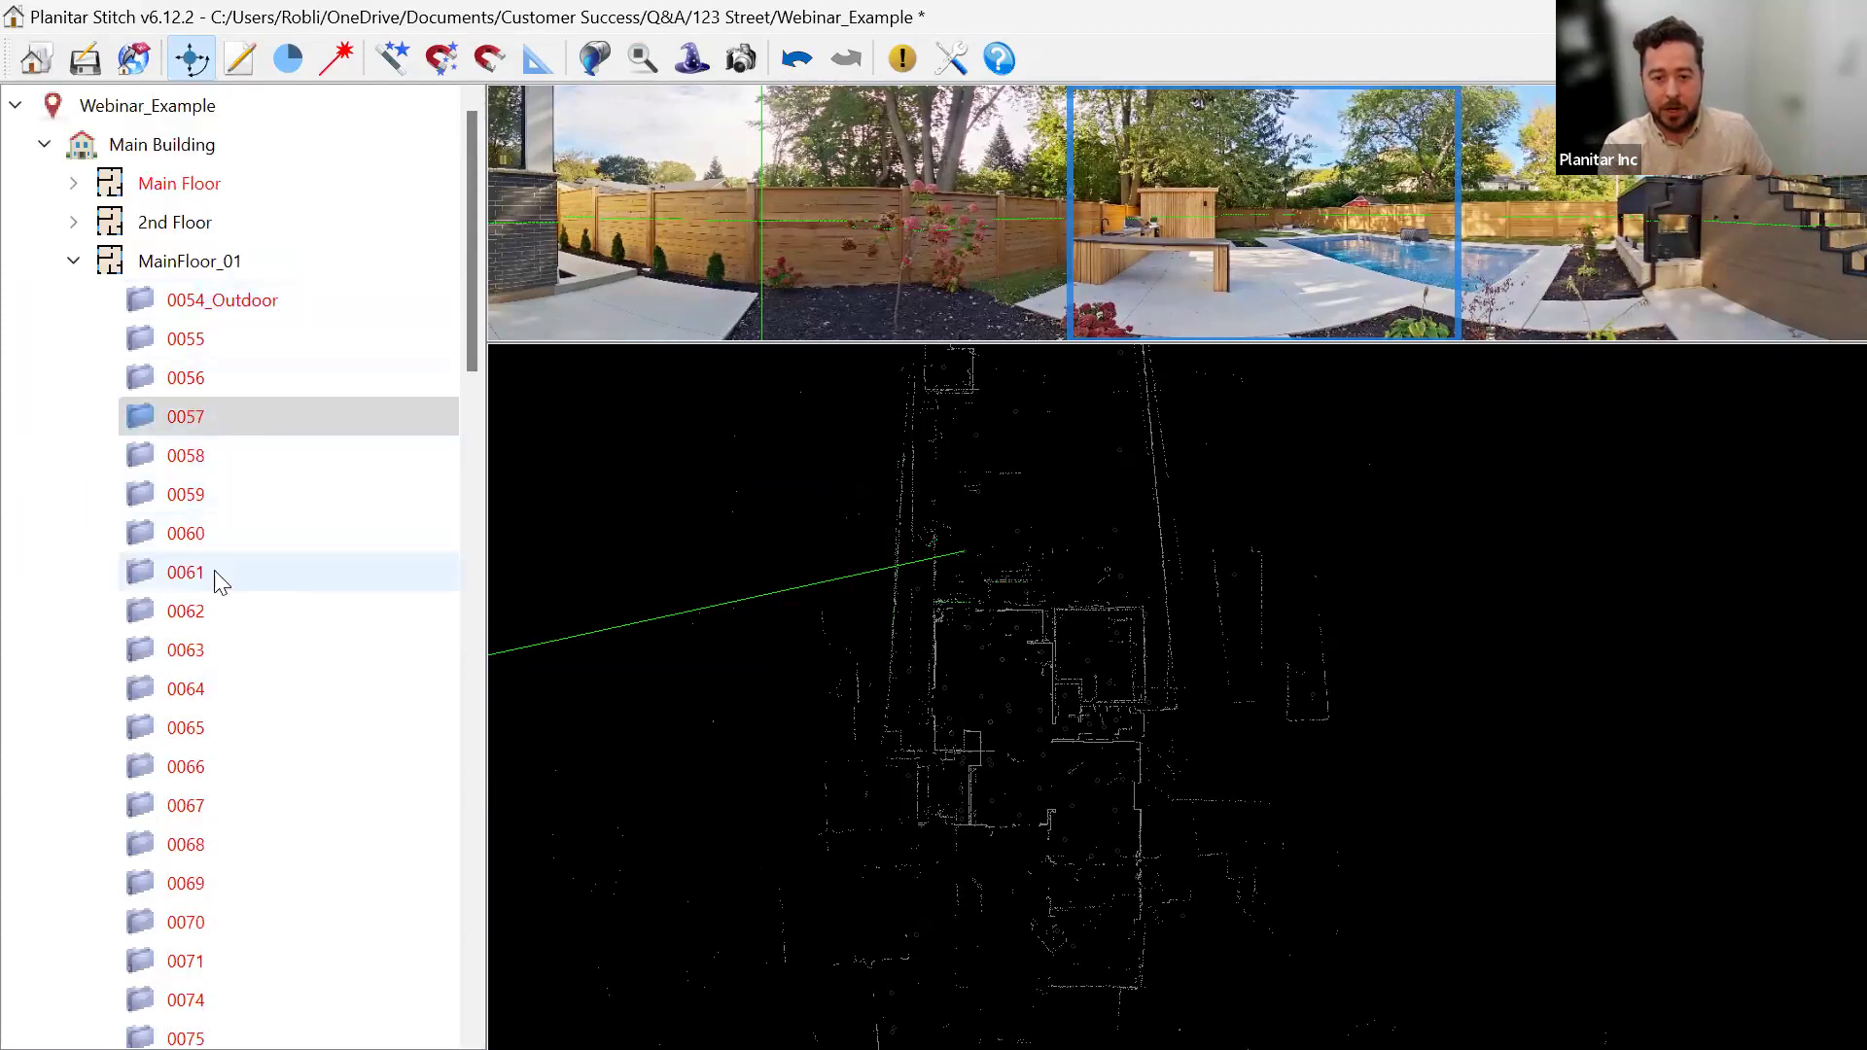
left_click(230, 310)
left_click(251, 495, "shift")
right_click(224, 377)
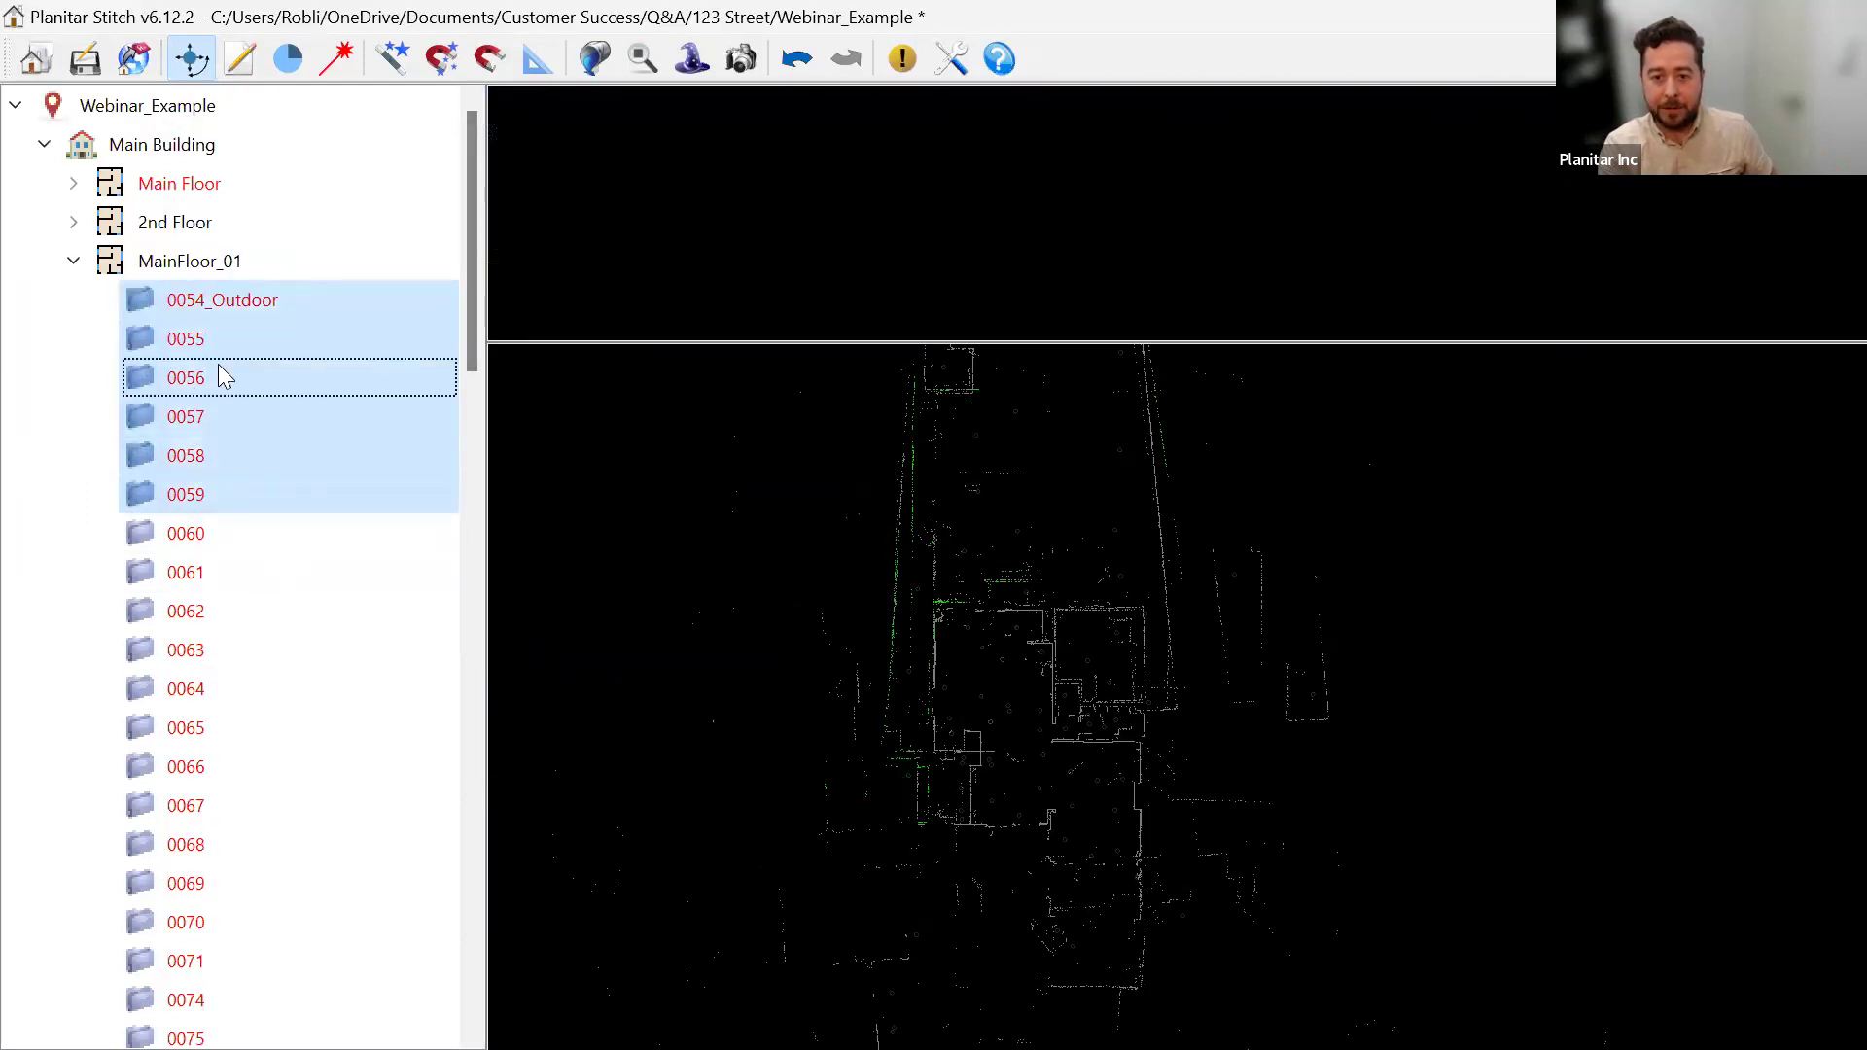
Select scans 0060 through 0053, inspect their actions, then select scan 0059 alone.
left_click(221, 537)
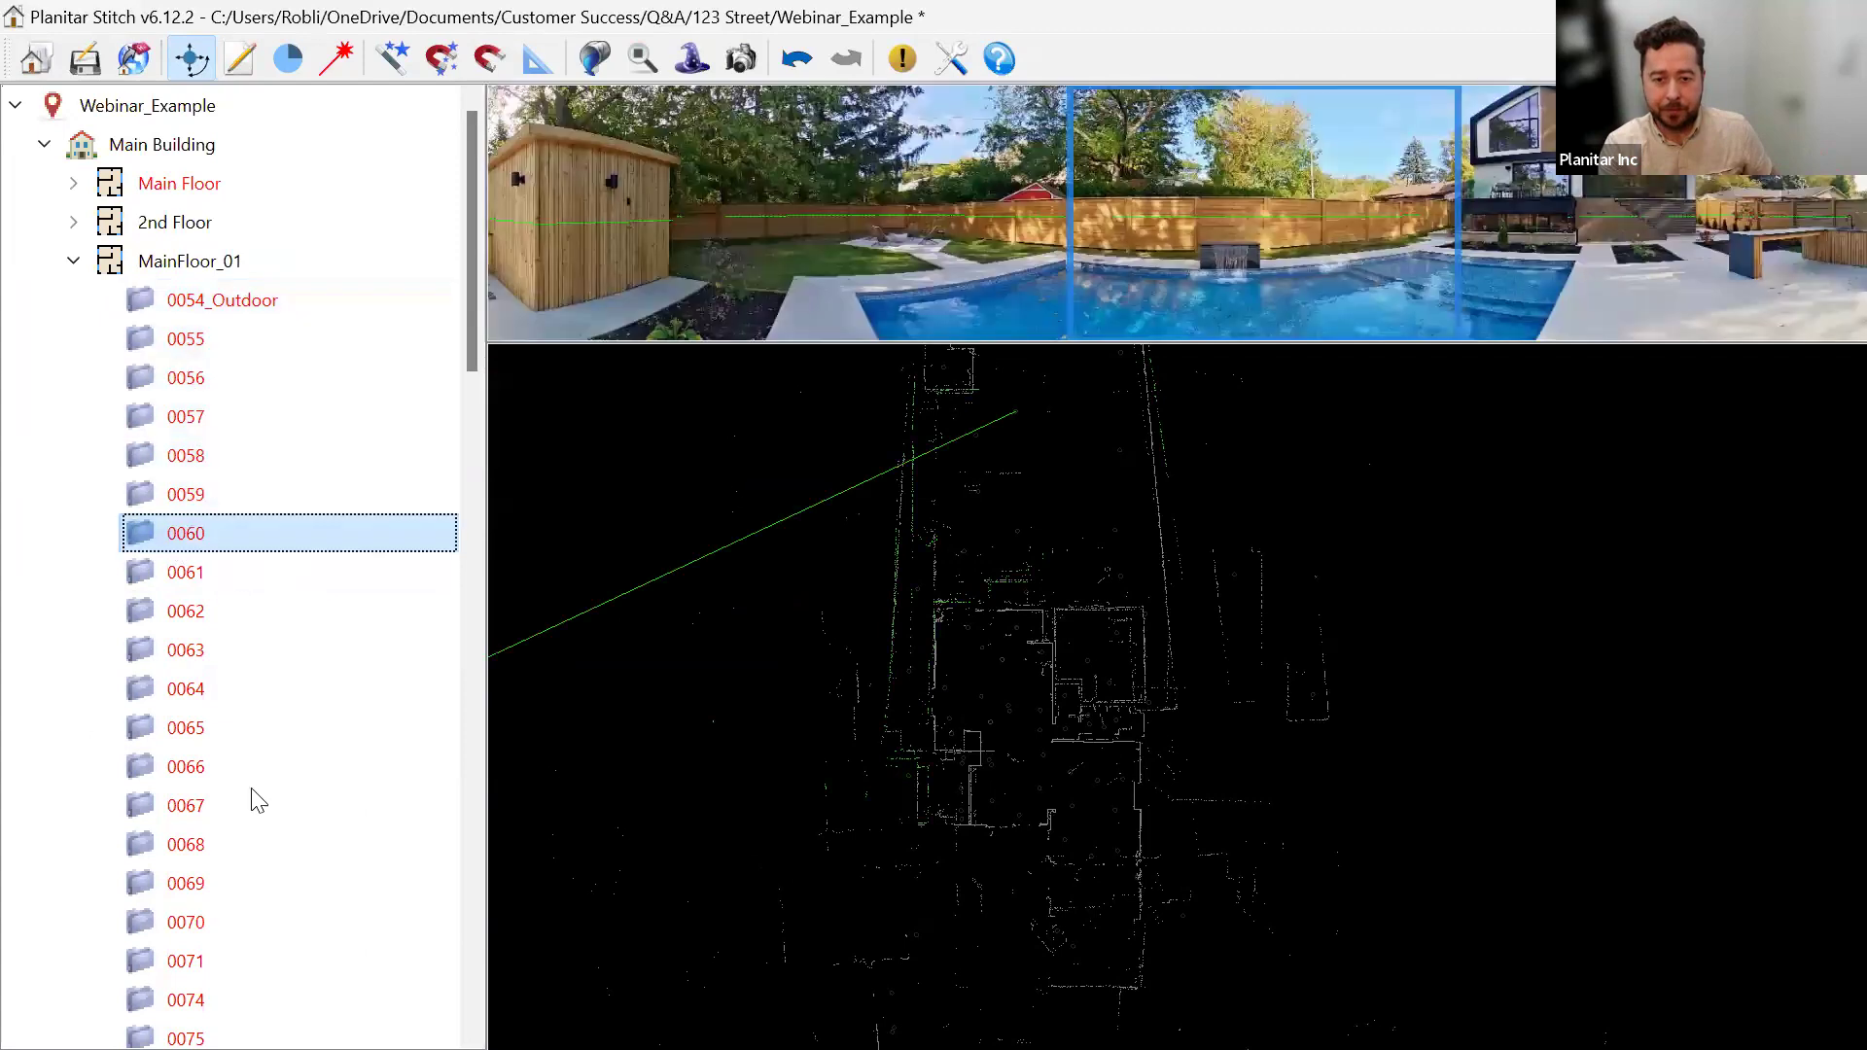
scroll(243, 875, "down", 20)
left_click(234, 999, "shift")
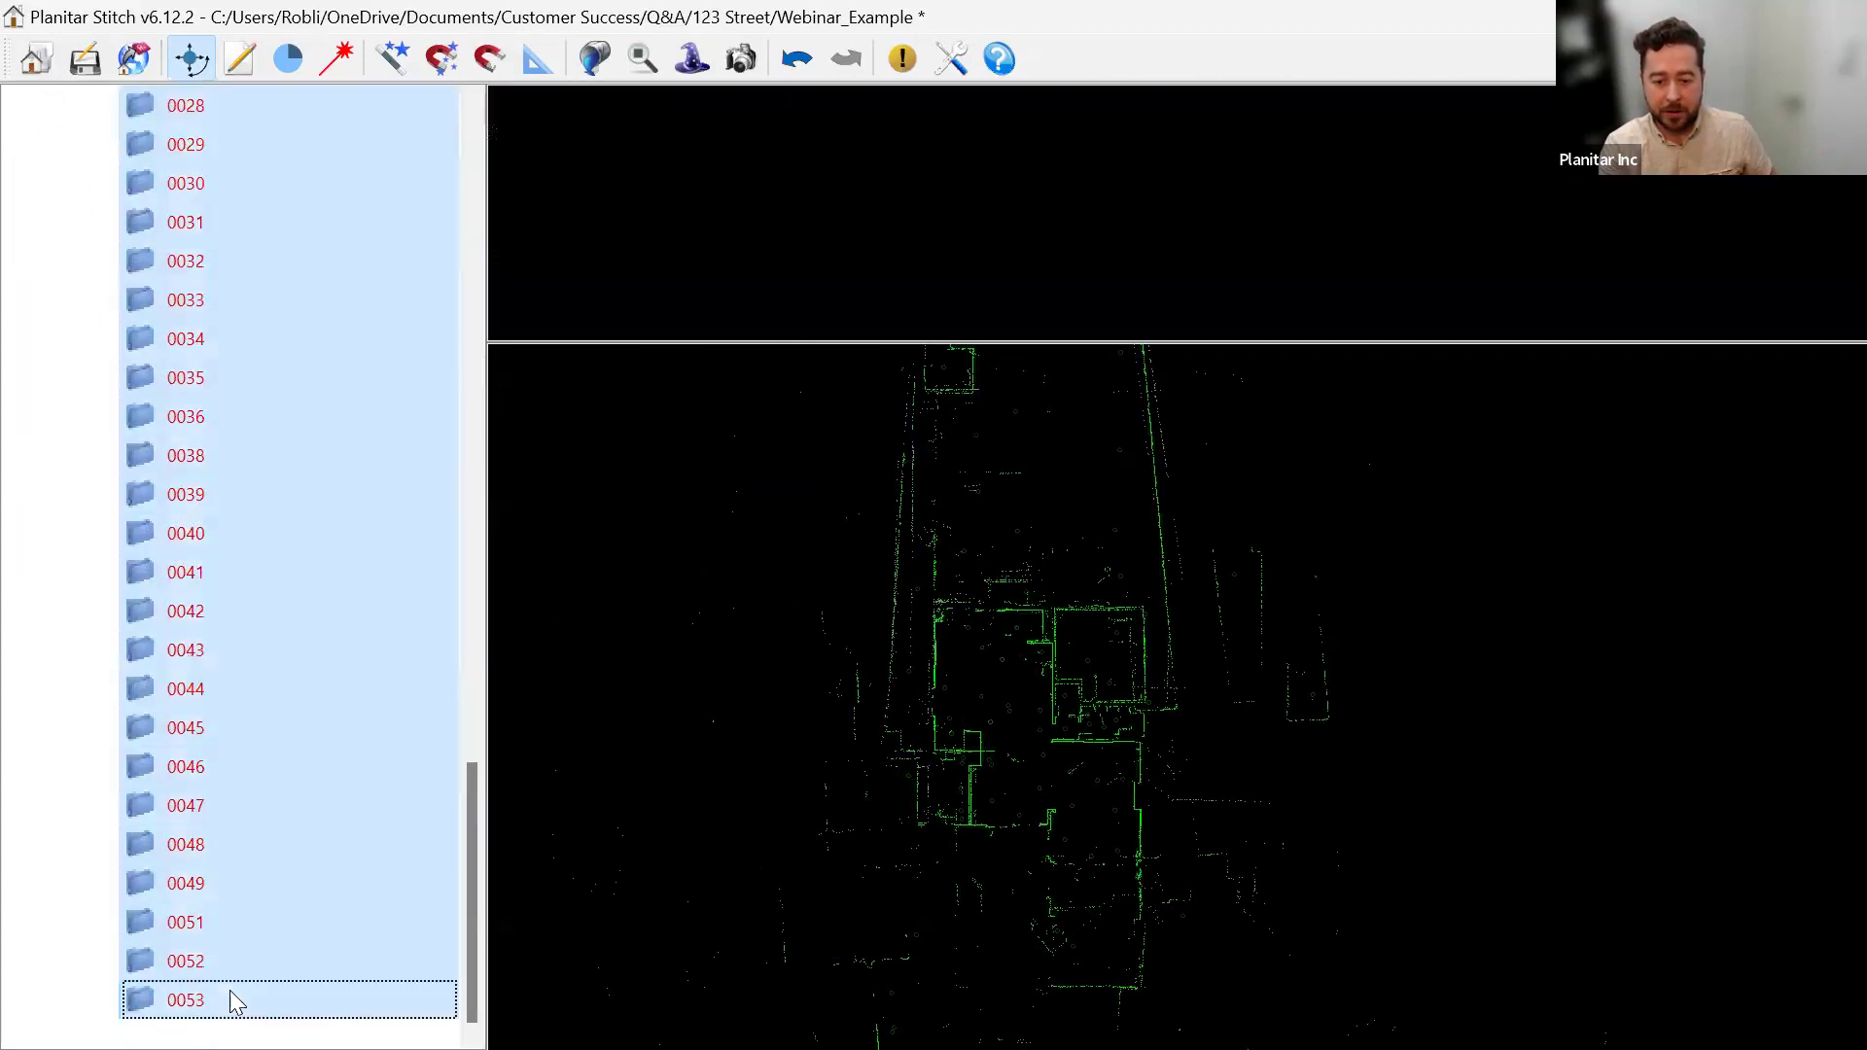
right_click(231, 993)
left_click(313, 973)
scroll(282, 564, "up", 20)
left_click(223, 491)
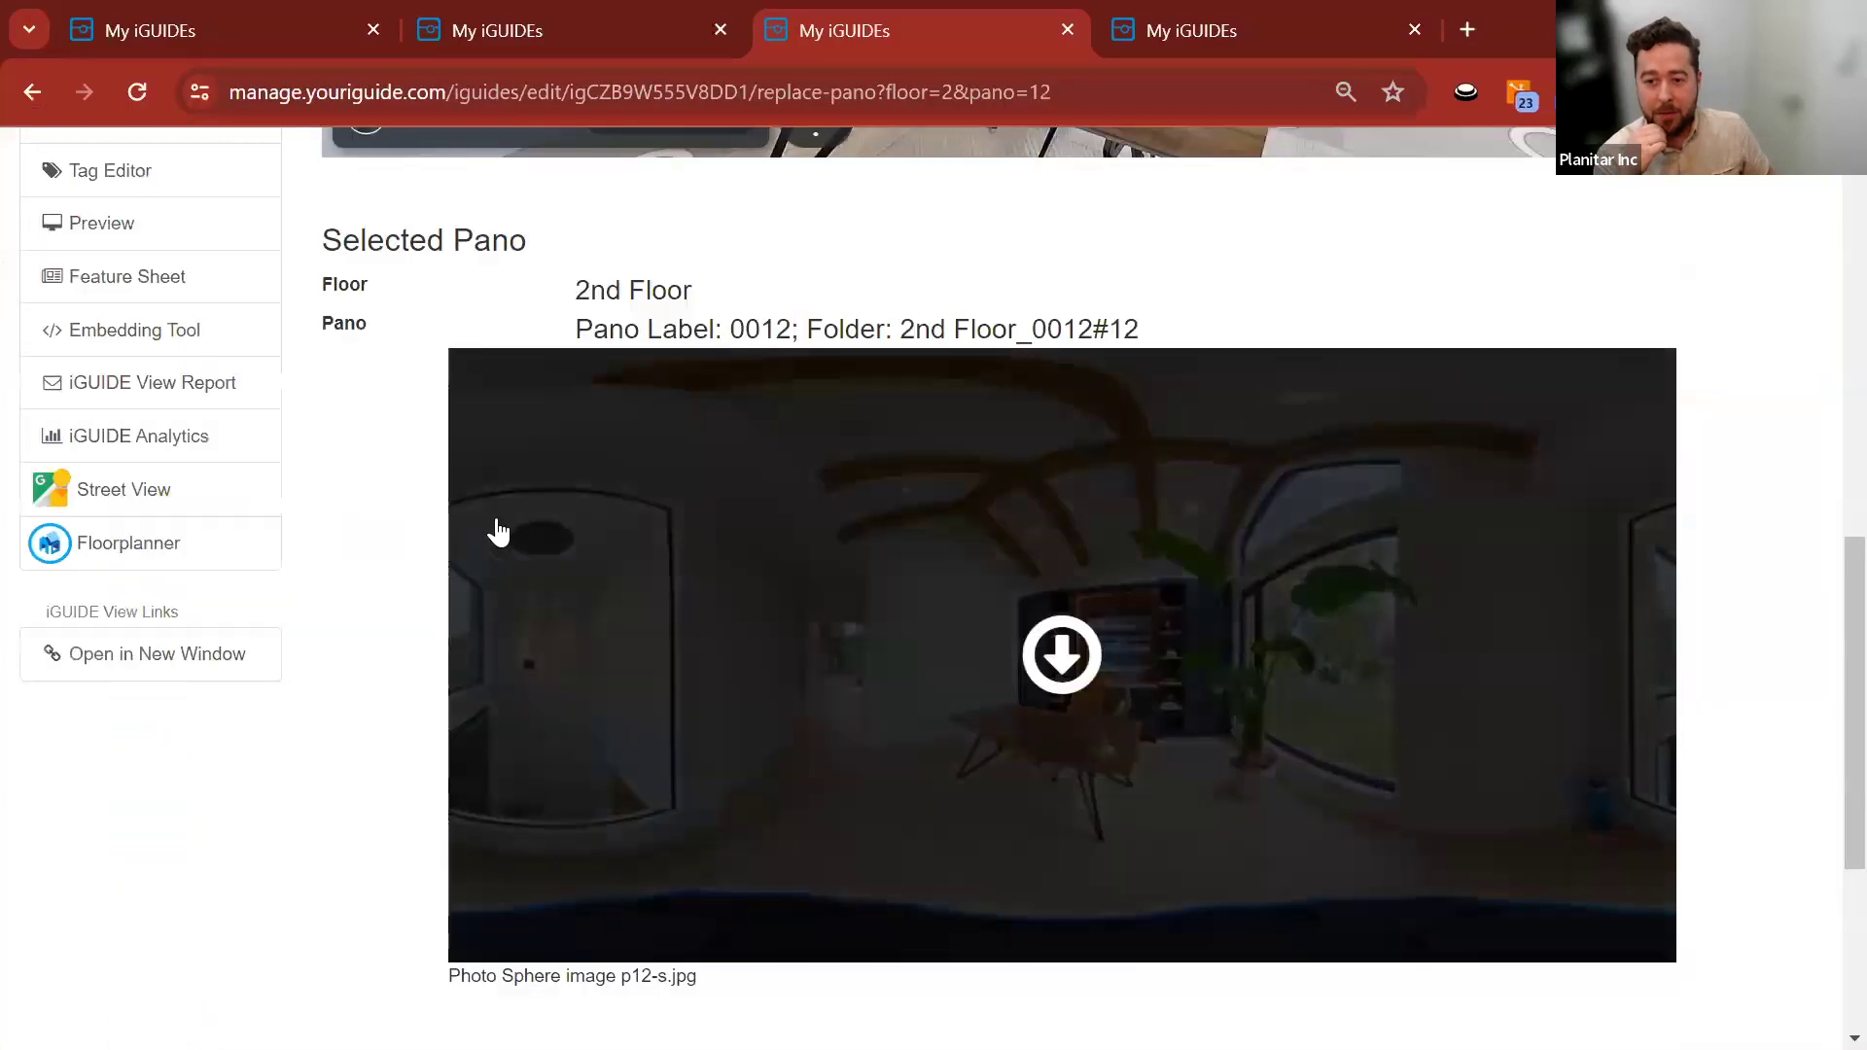
scroll(301, 607, "up", 5)
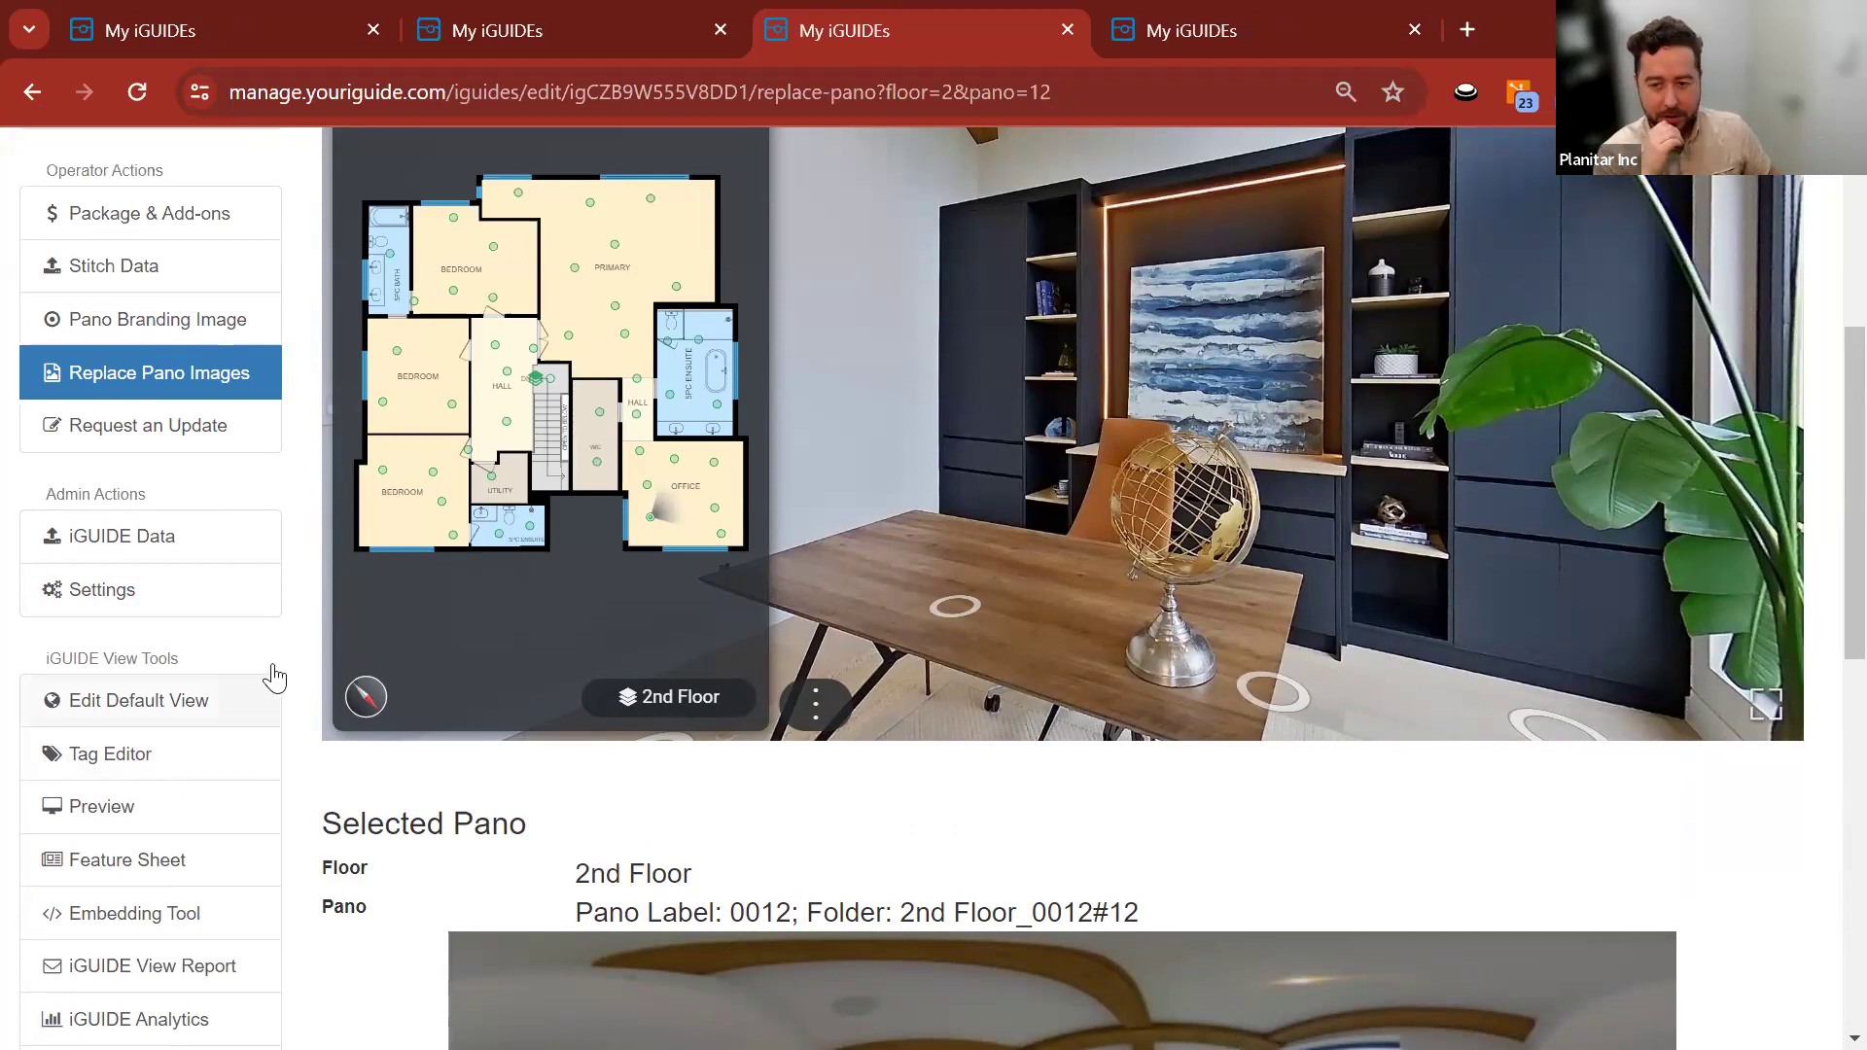
scroll(292, 558, "up", 5)
scroll(291, 558, "down", 3)
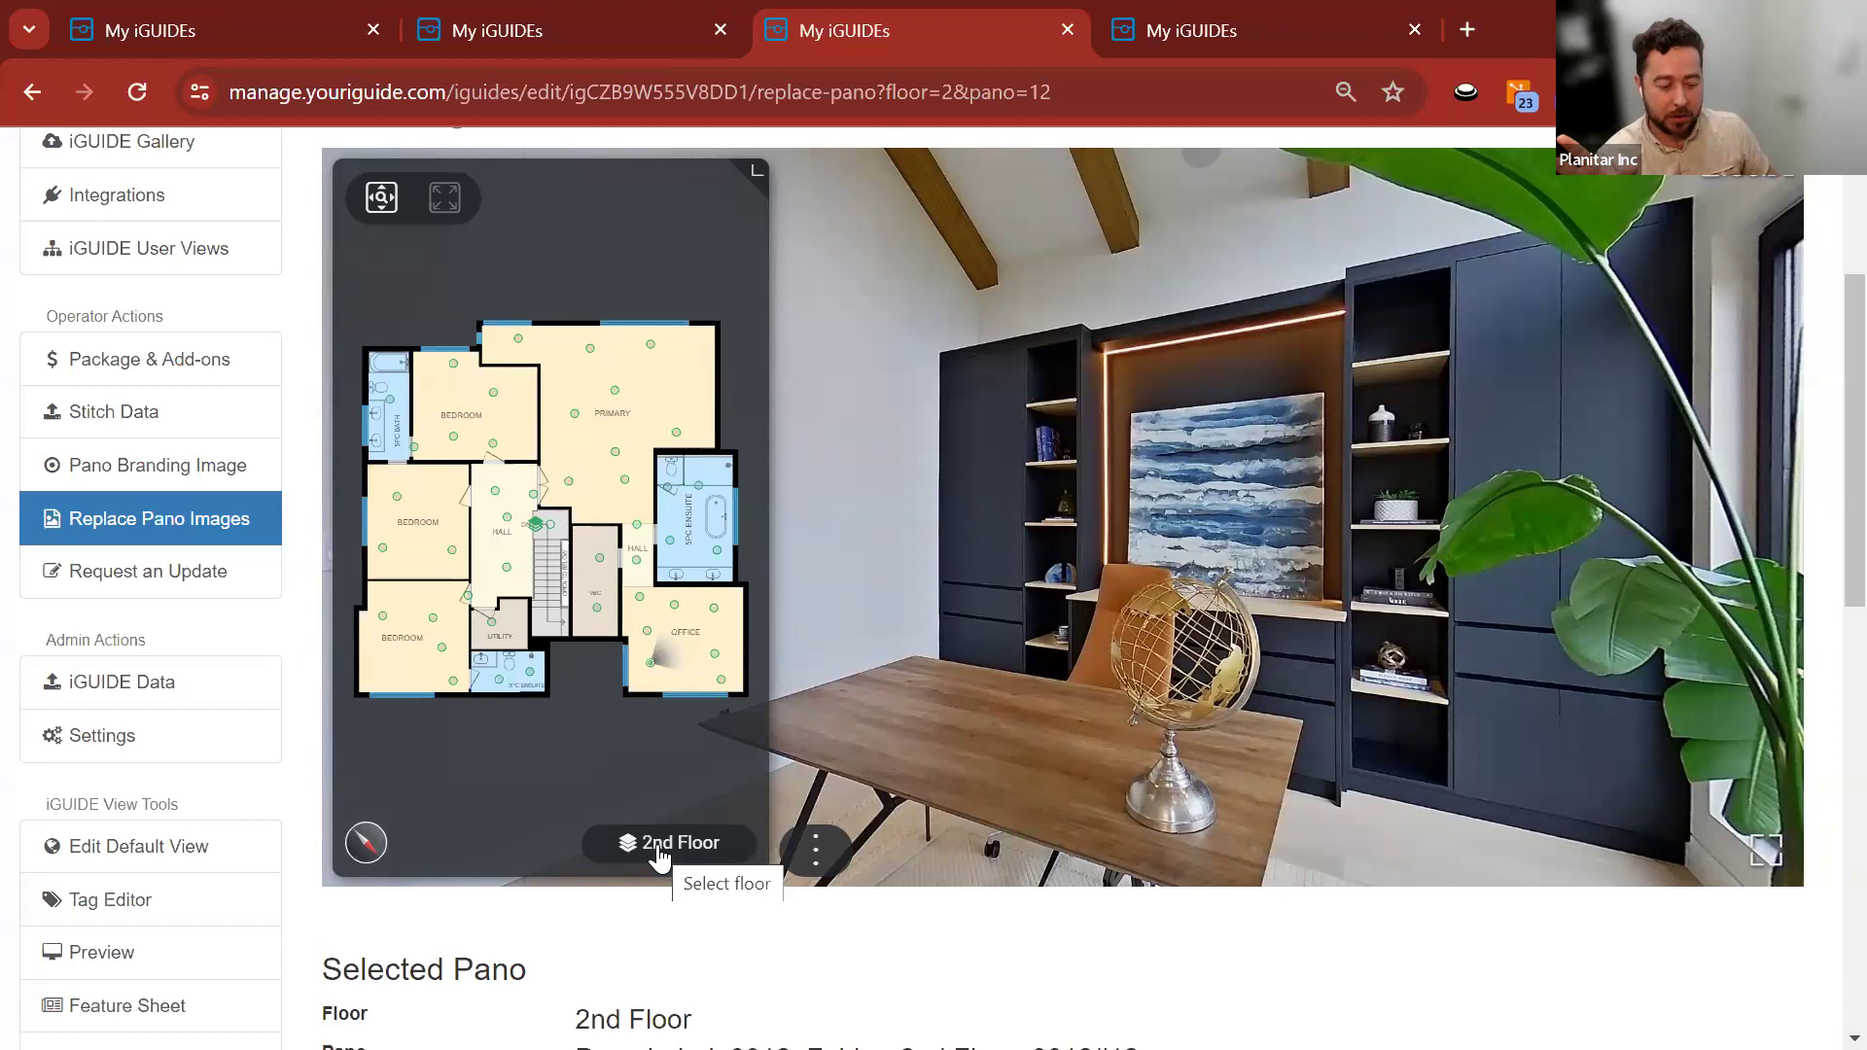
left_click(658, 853)
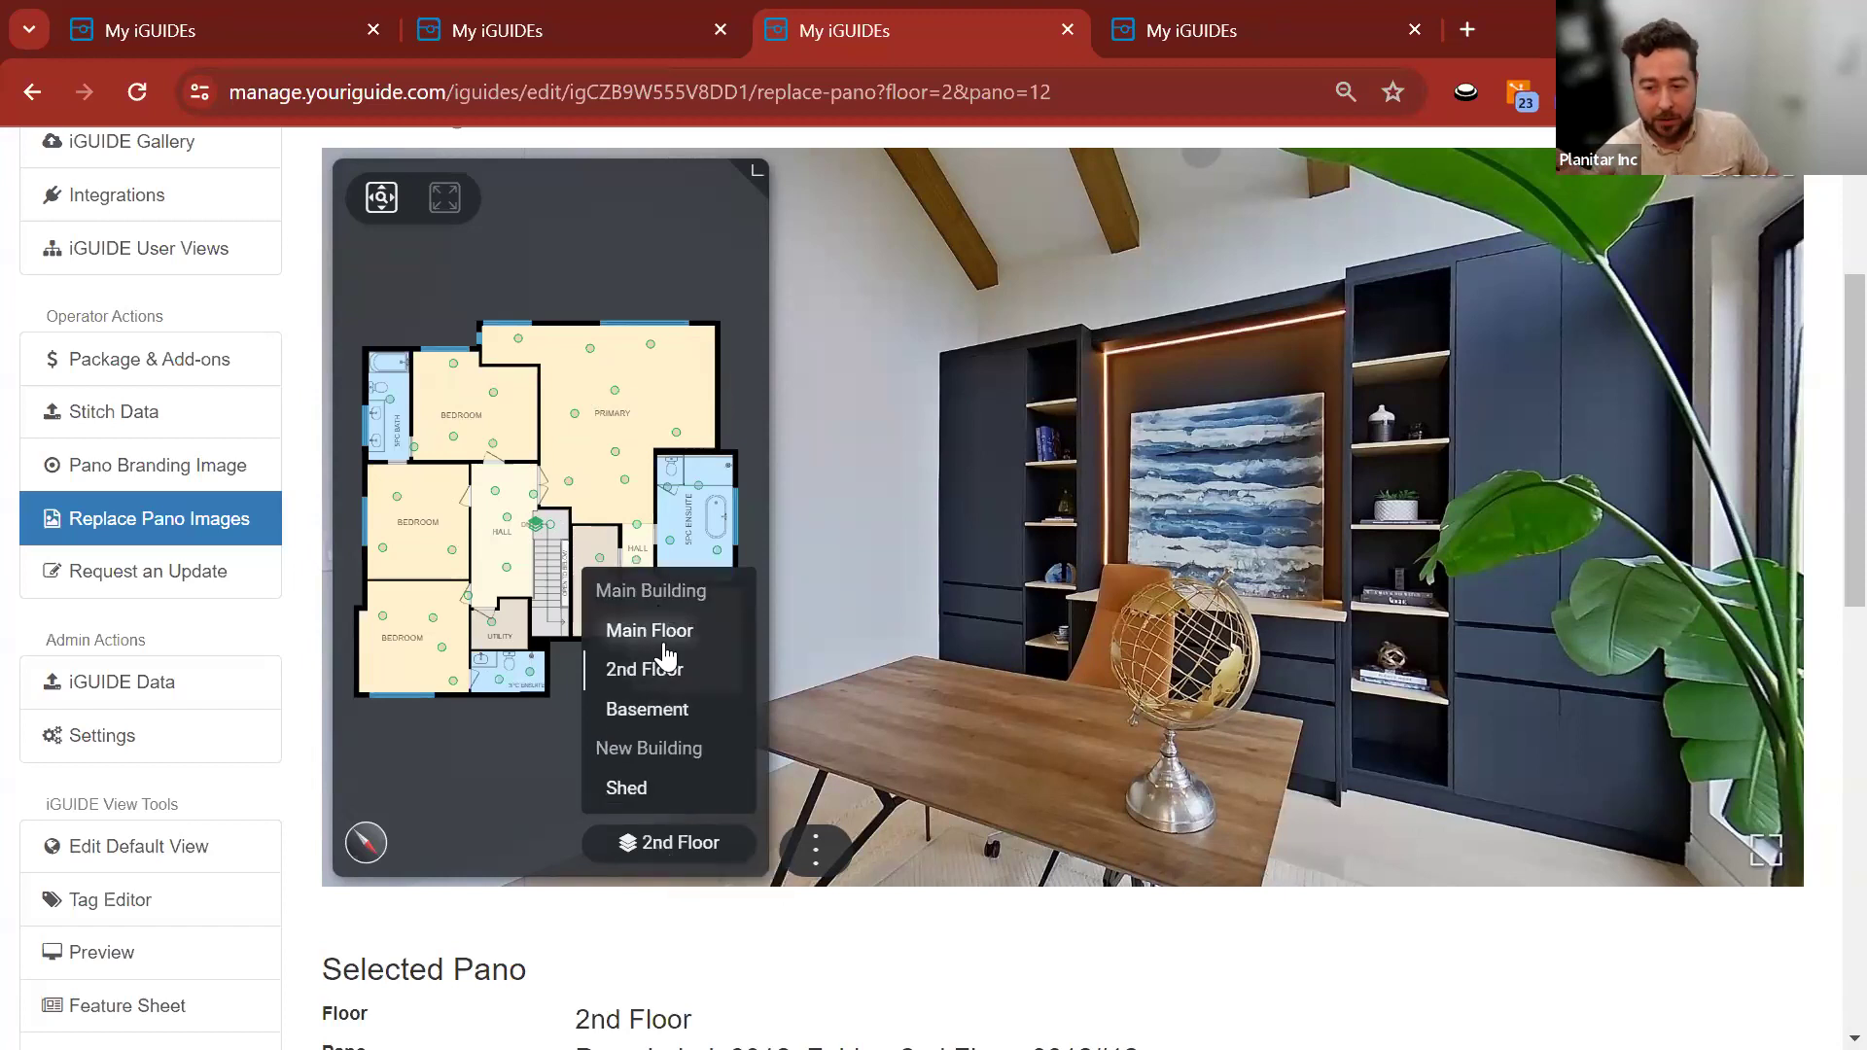
left_click(654, 856)
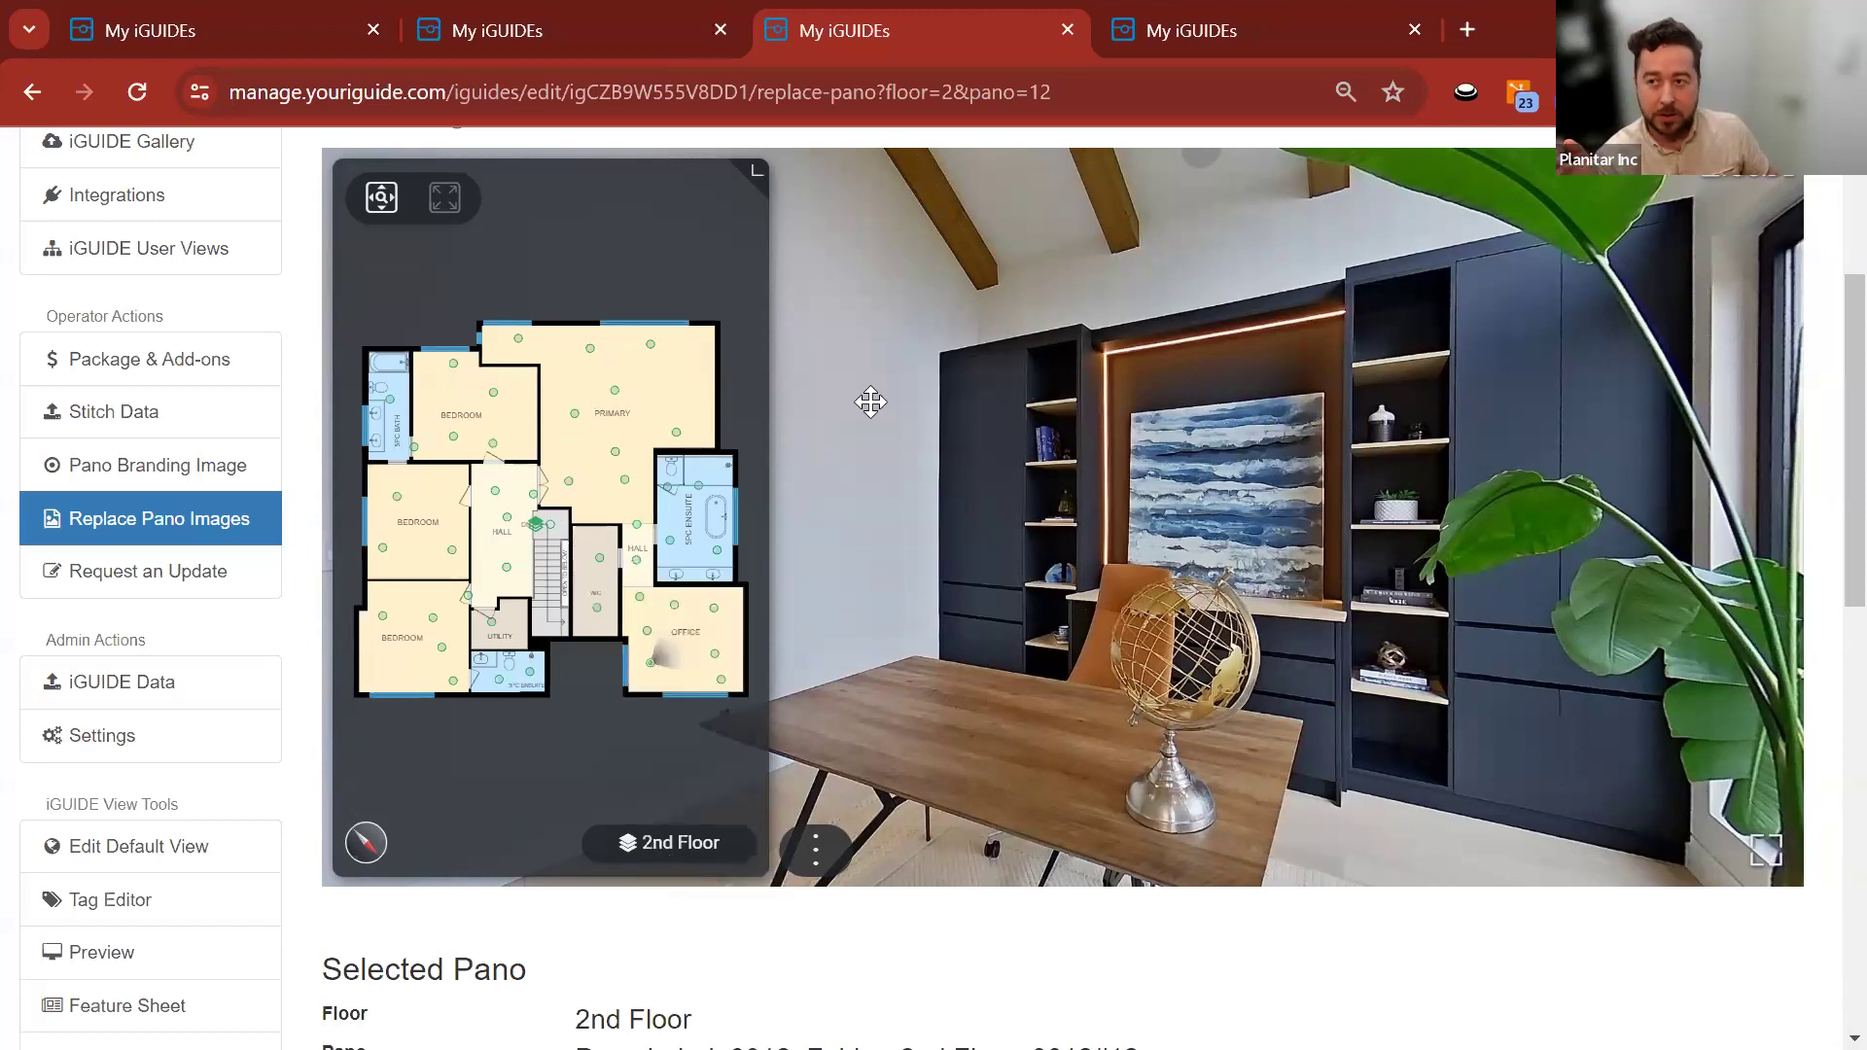
left_click(1240, 27)
left_click(934, 43)
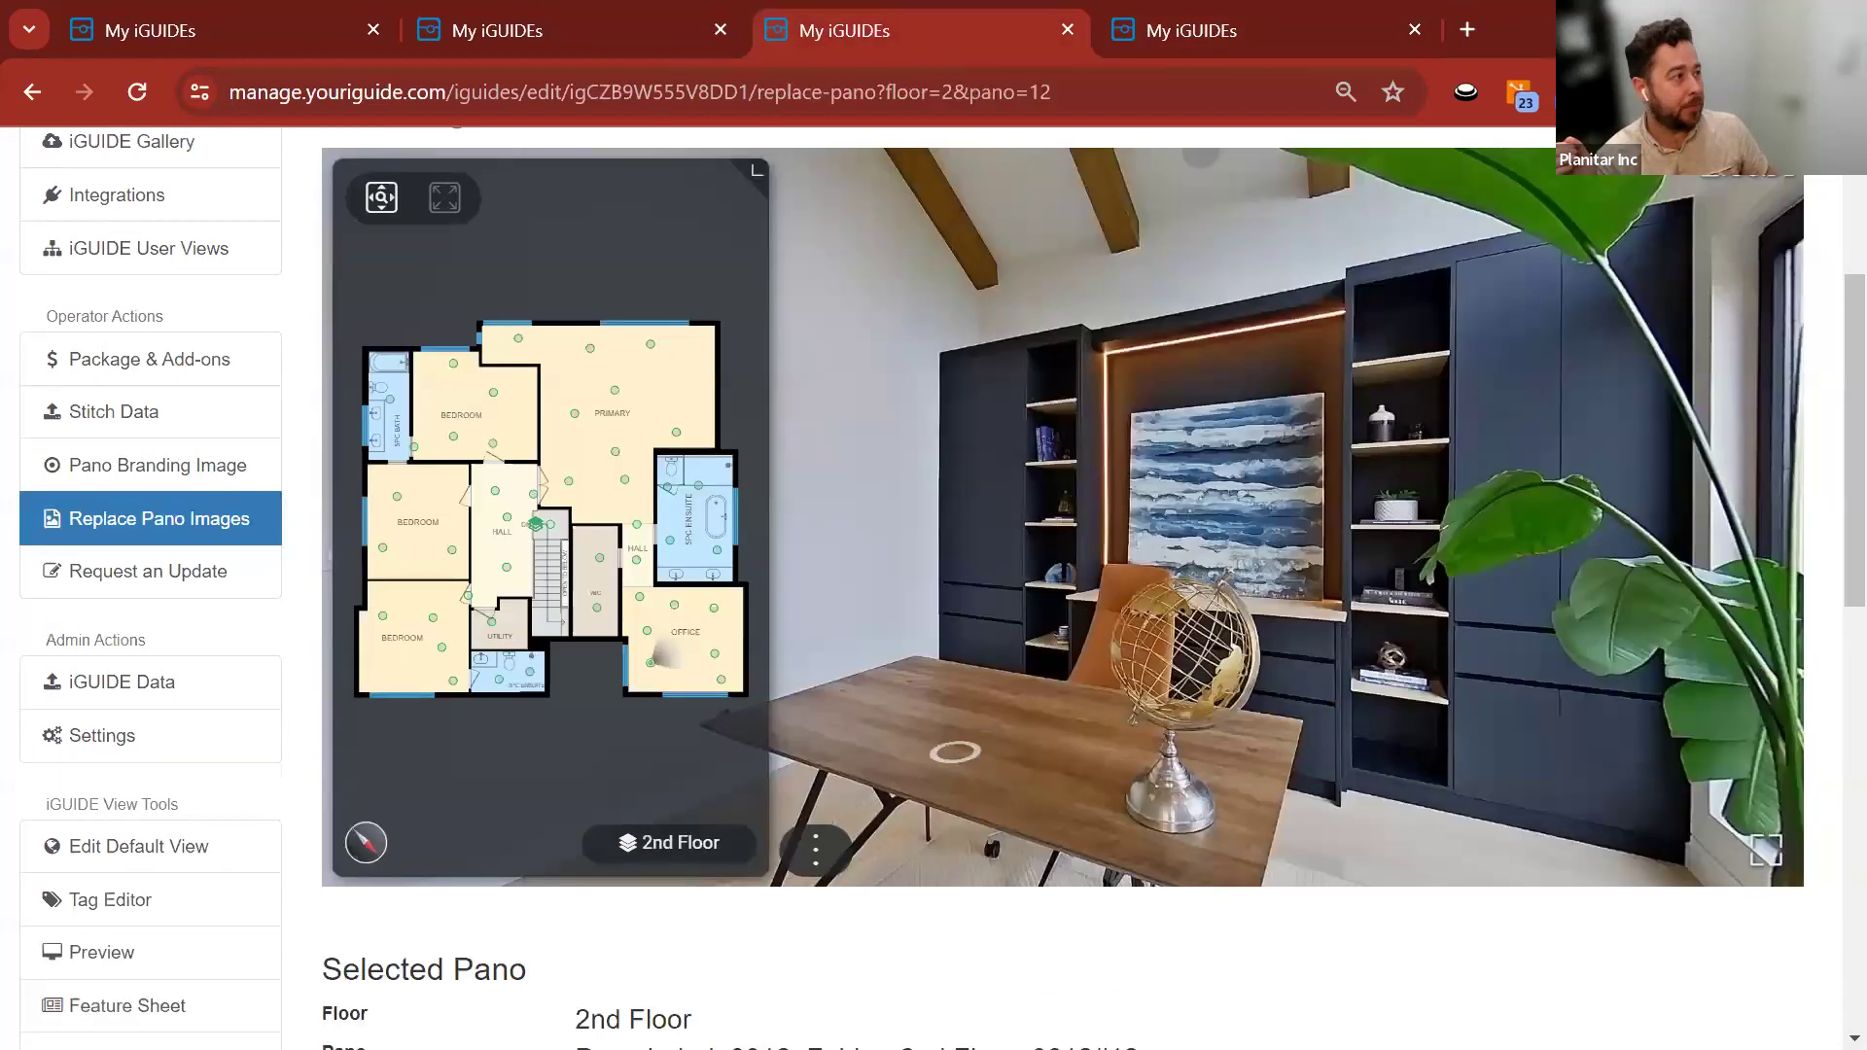
Go to the simulator's Floor page via Project, then open the portal's floor list.
key("alt+Tab")
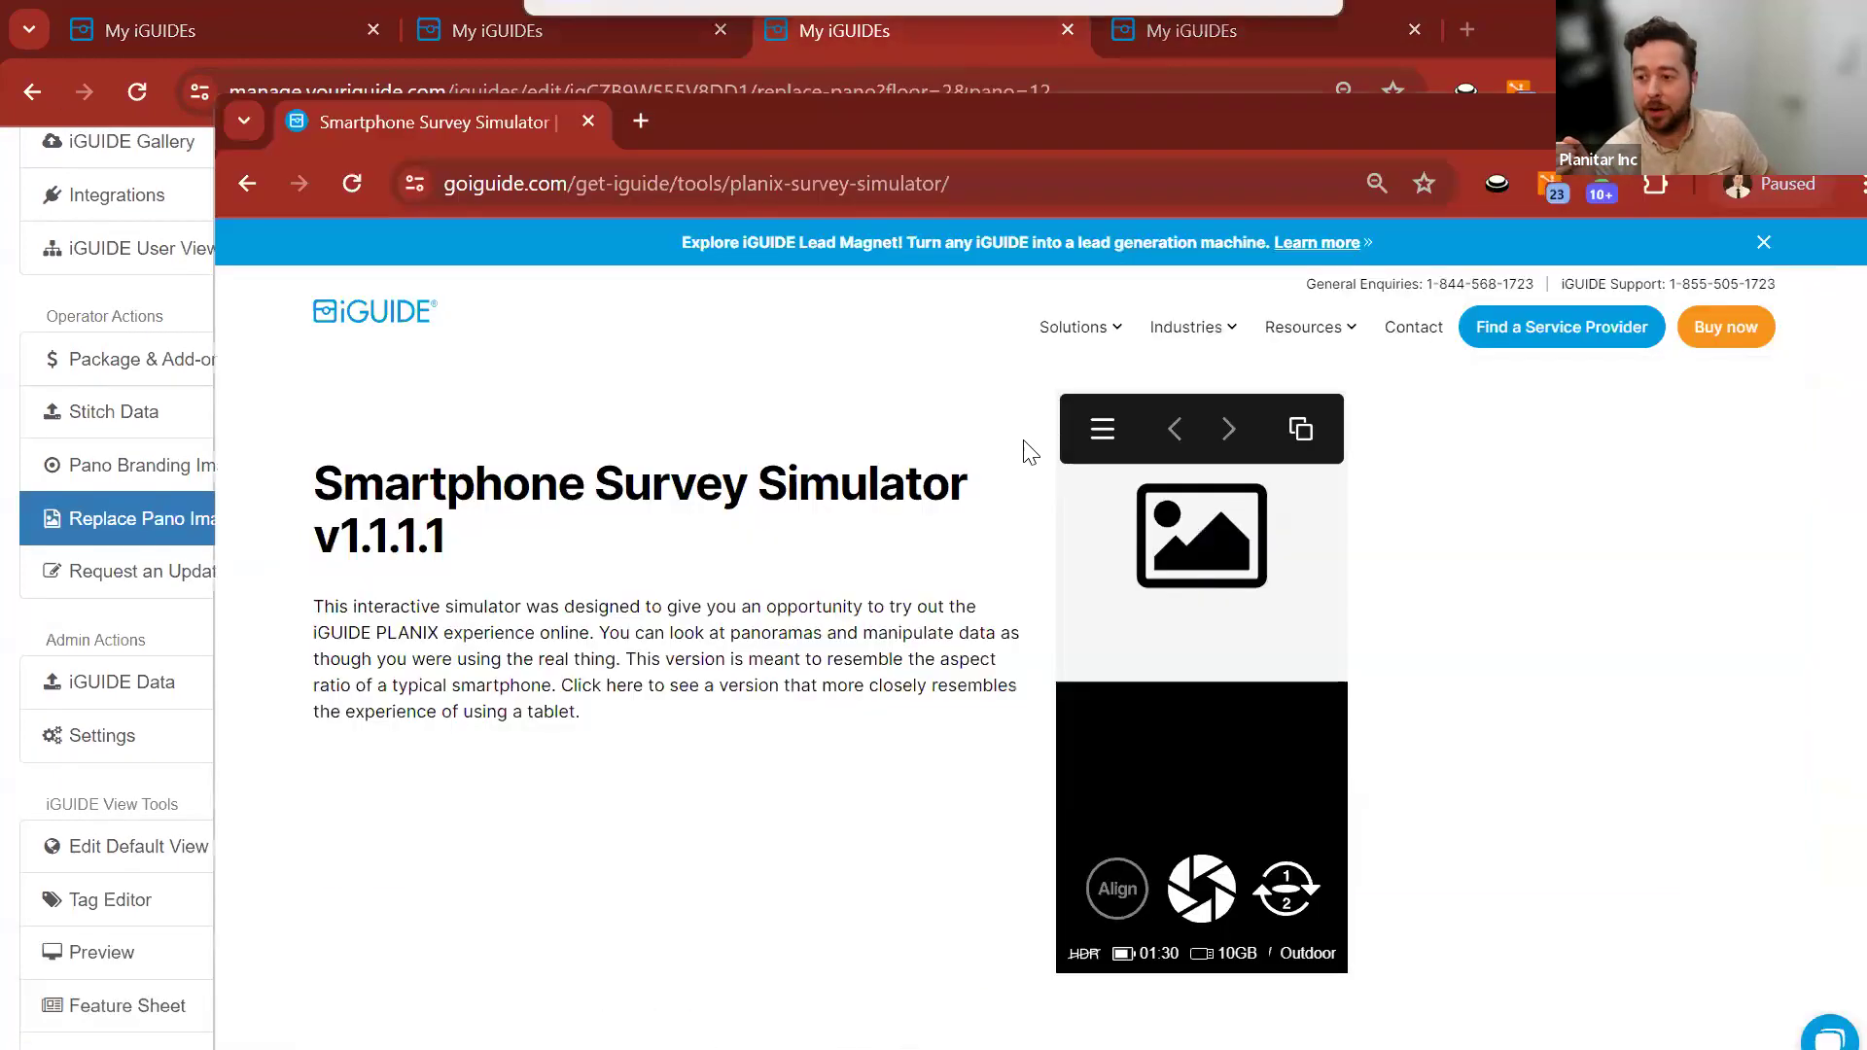
left_click(1104, 438)
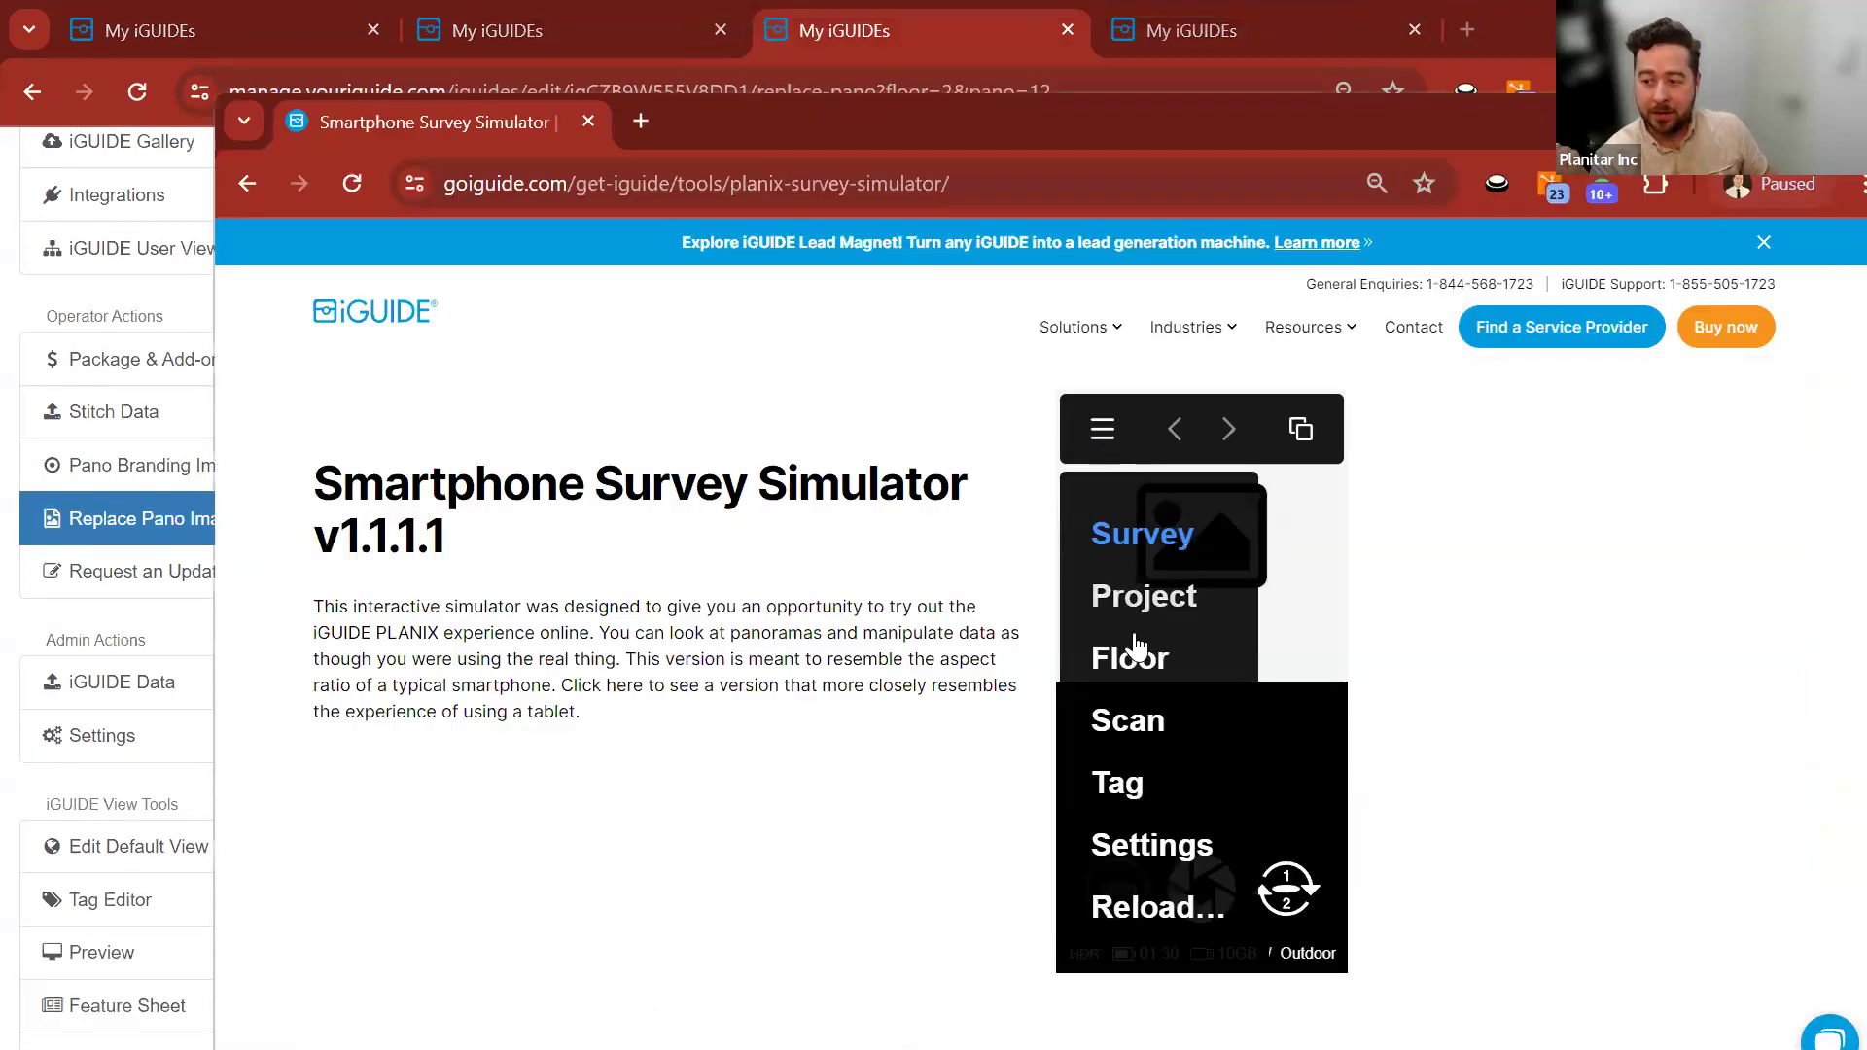
left_click(1144, 601)
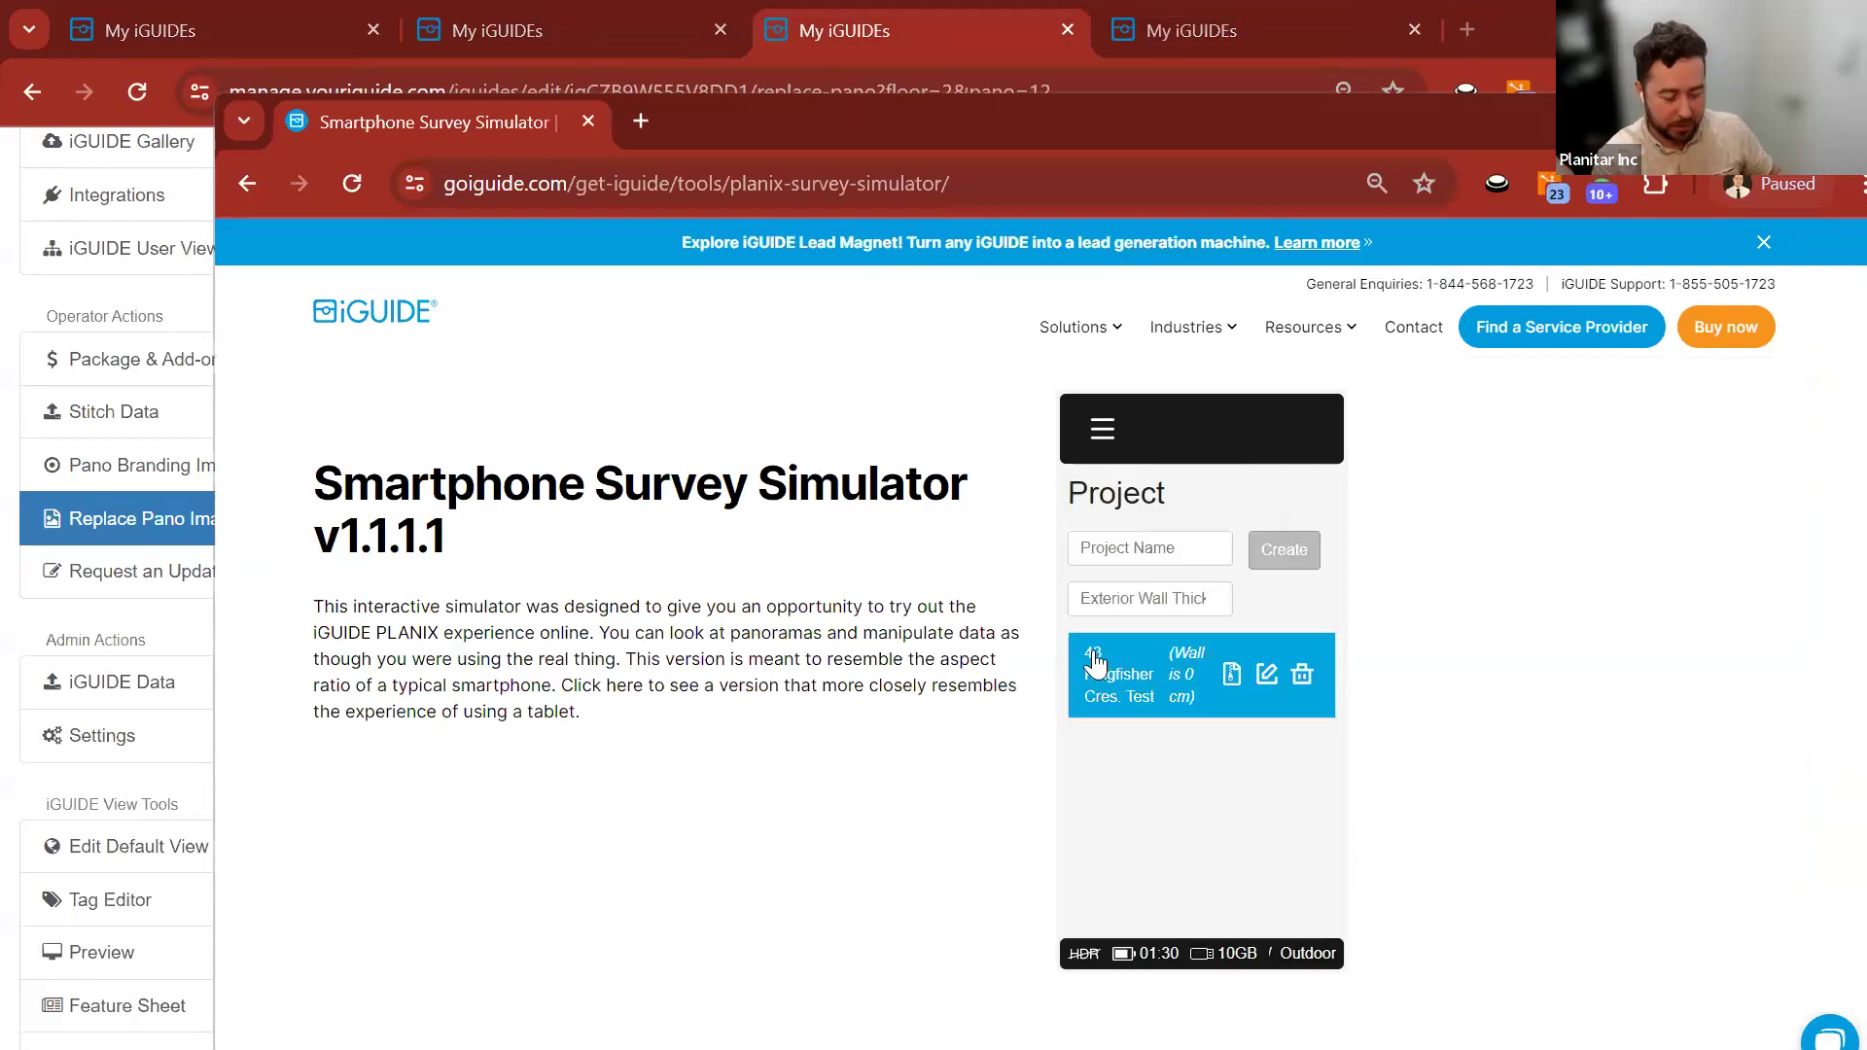
left_click(1101, 428)
left_click(1112, 645)
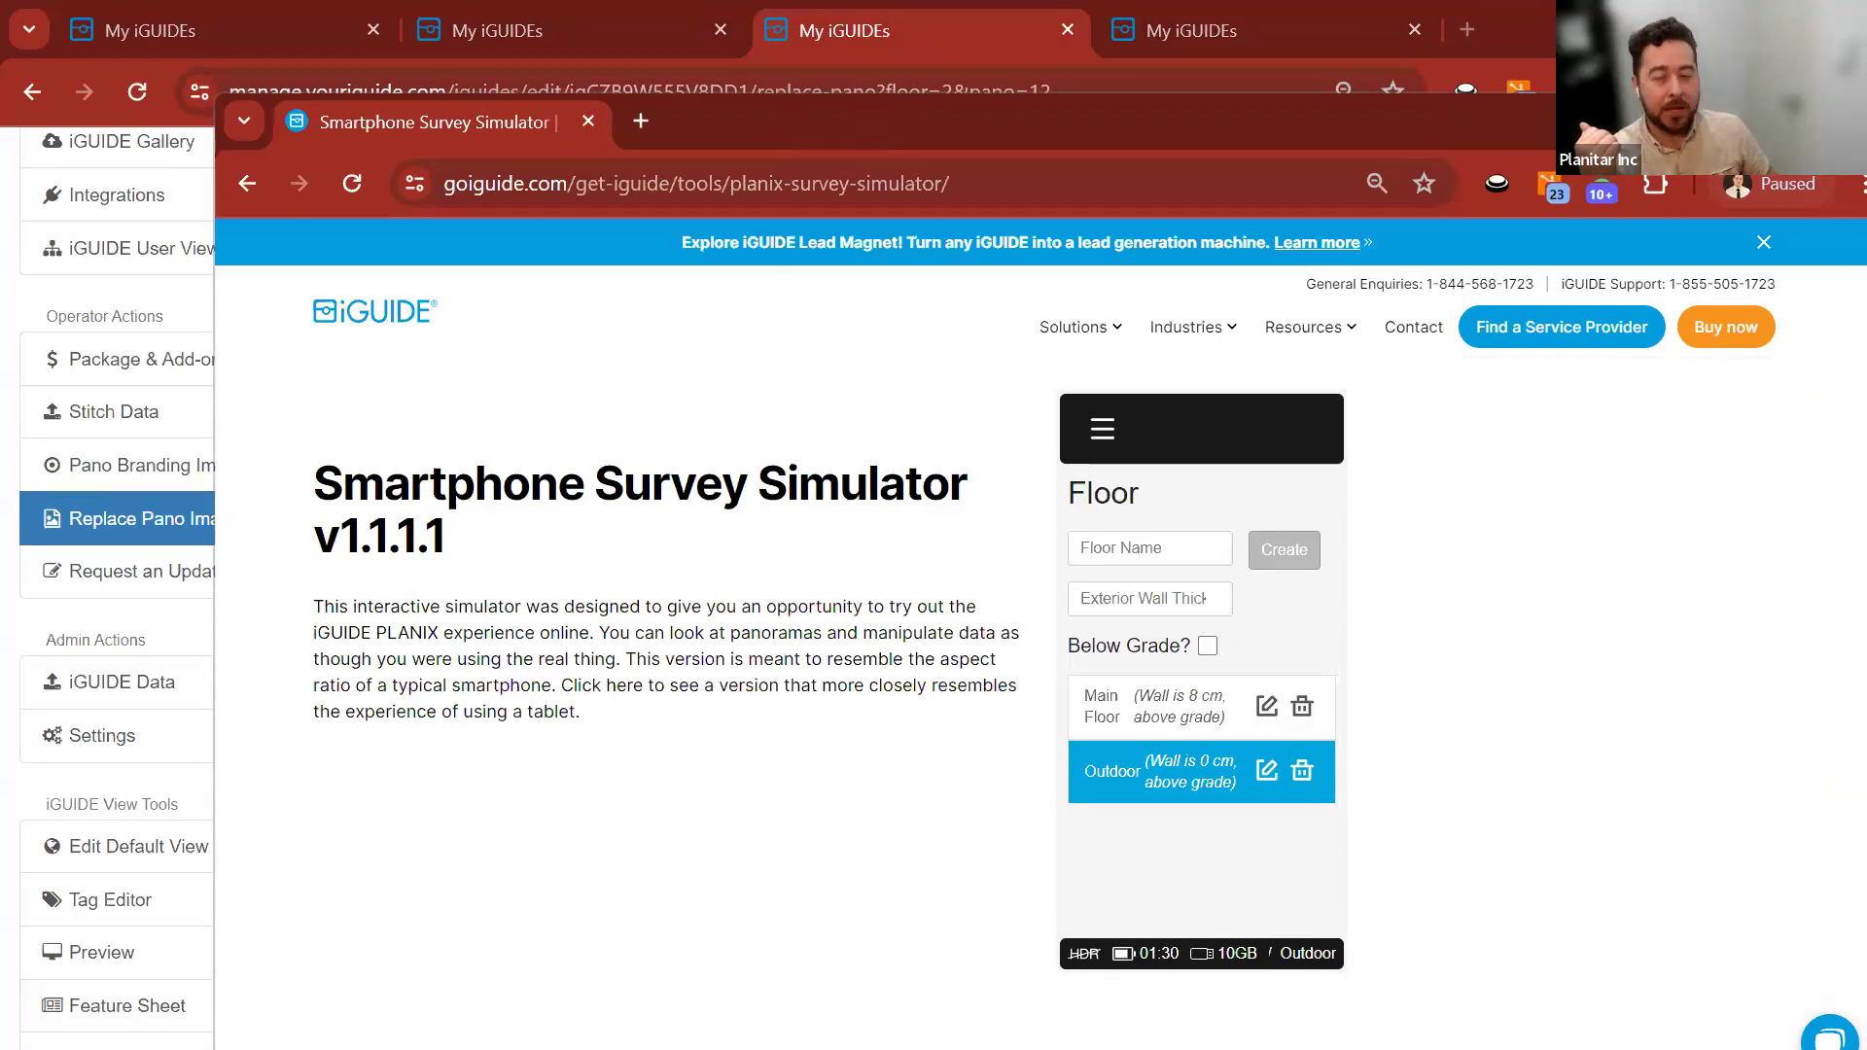
left_click(862, 47)
left_click(688, 841)
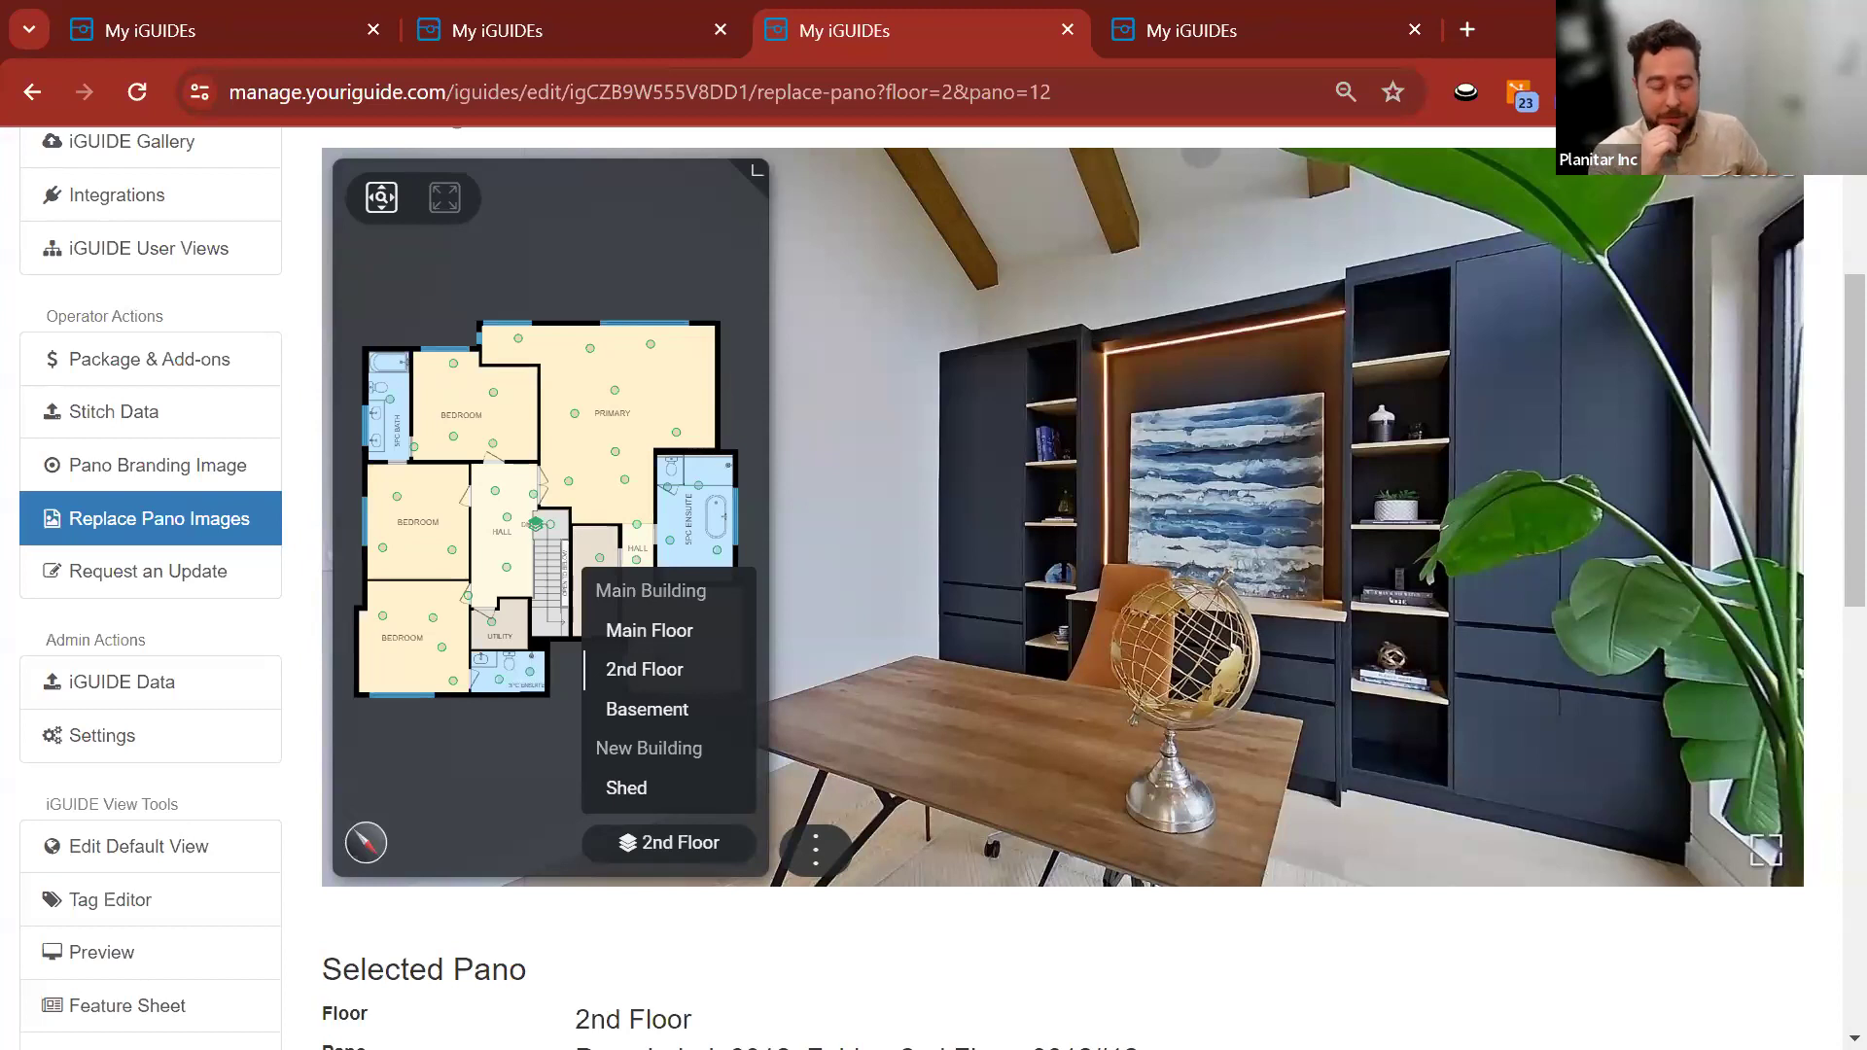
Close the portal's floor list and start capturing on the simulator's Main Floor.
left_click(309, 505)
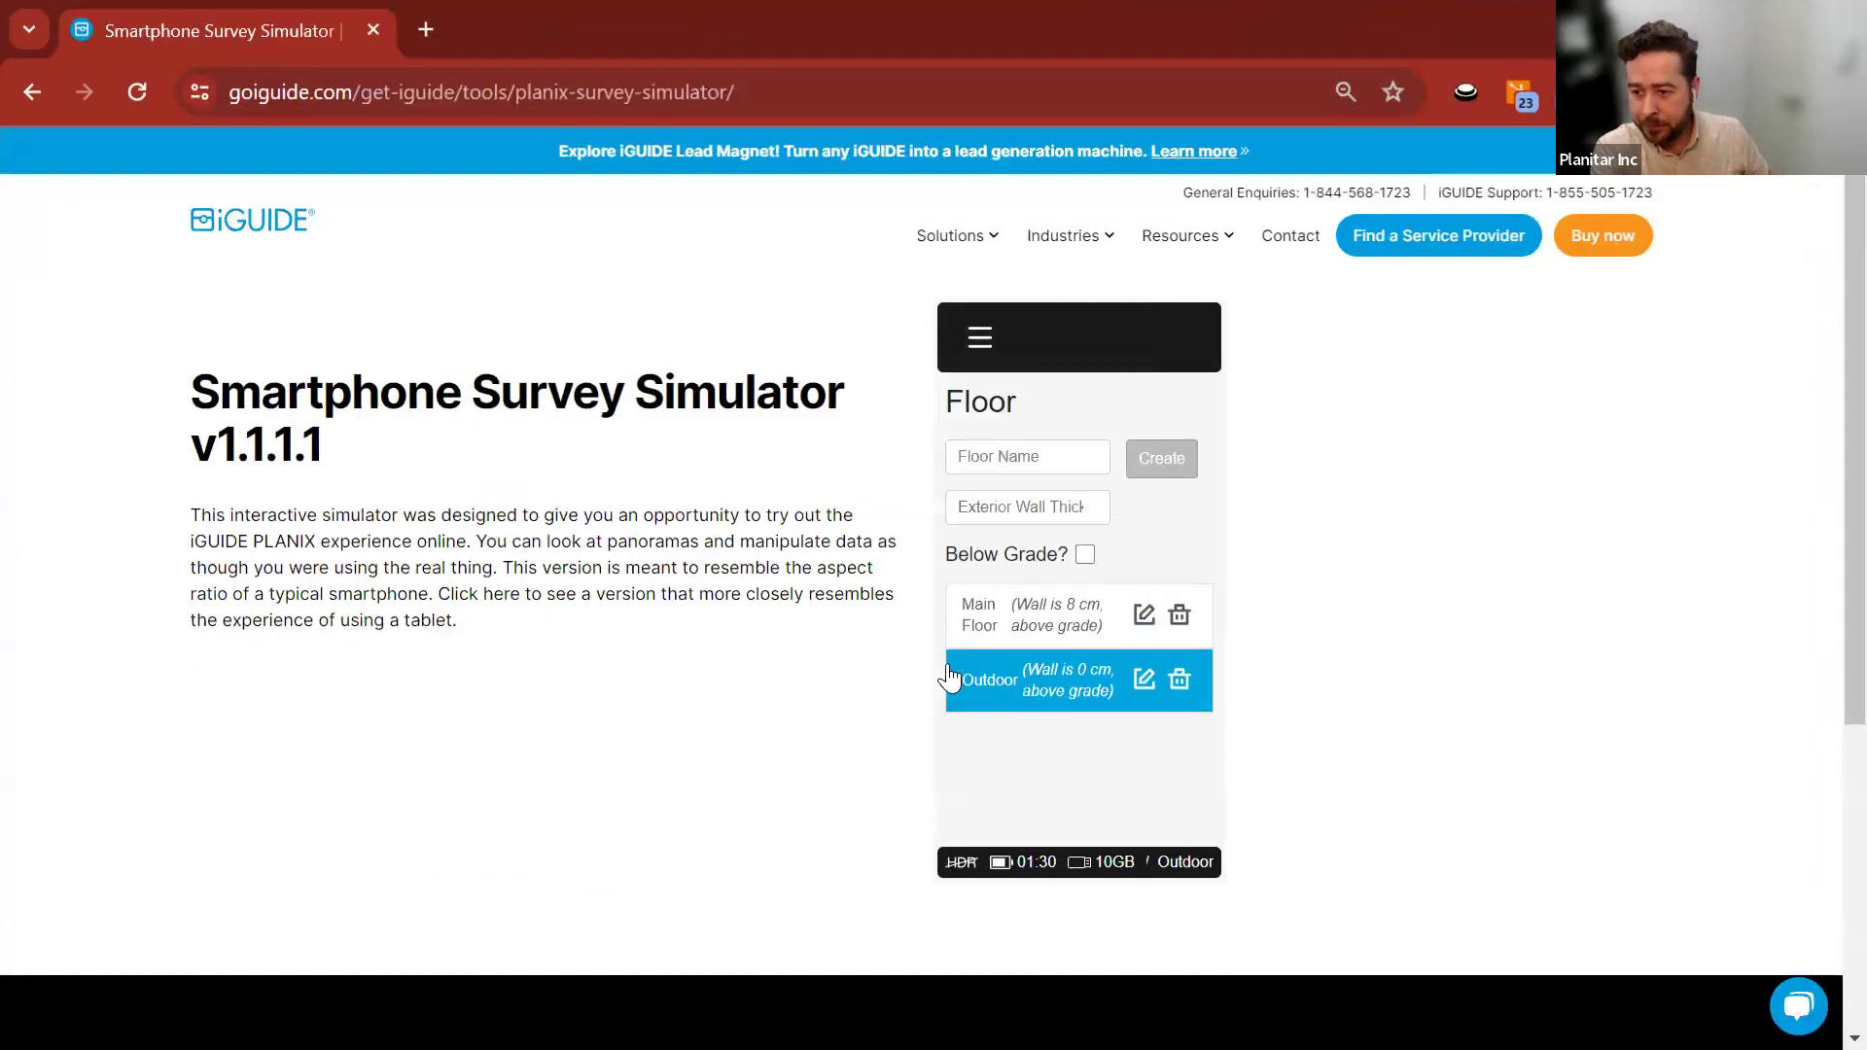
left_click(987, 617)
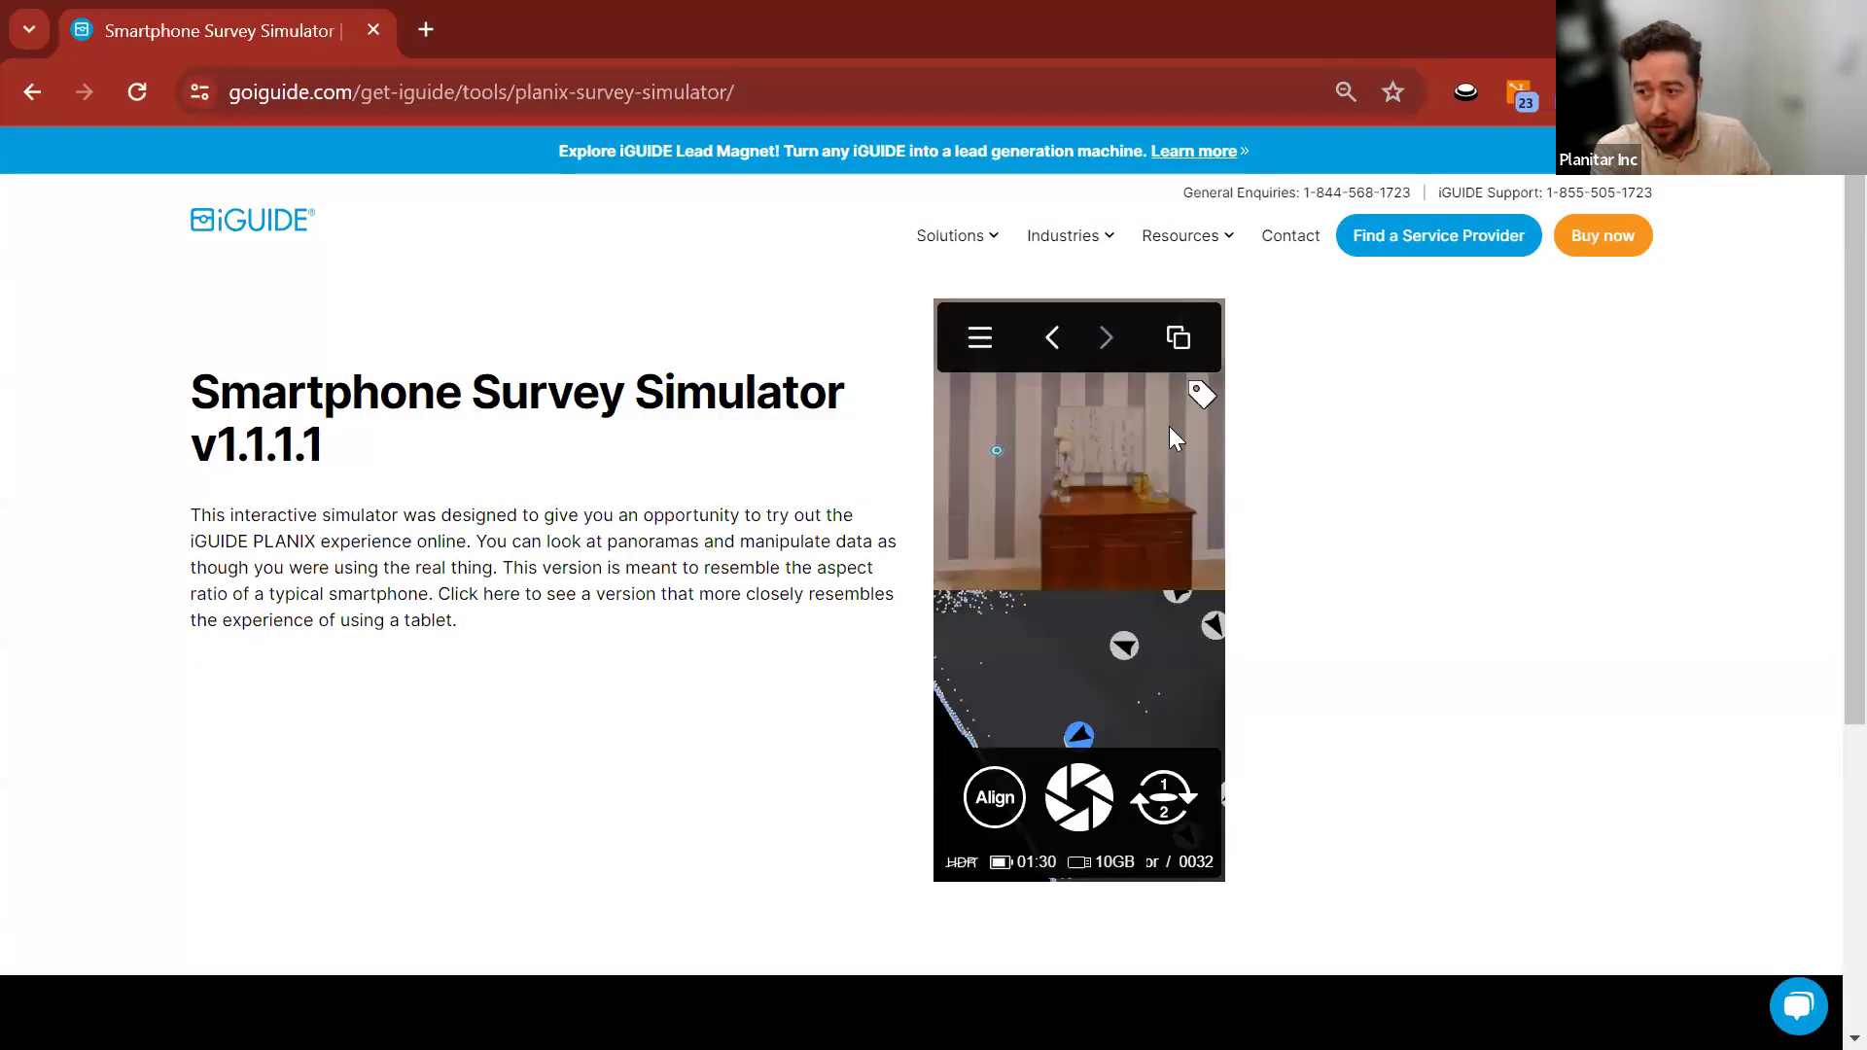
Add a panorama tag titled 'Example' with content 'Text' and proceed to placement.
left_click_drag(1127, 440, 1155, 469)
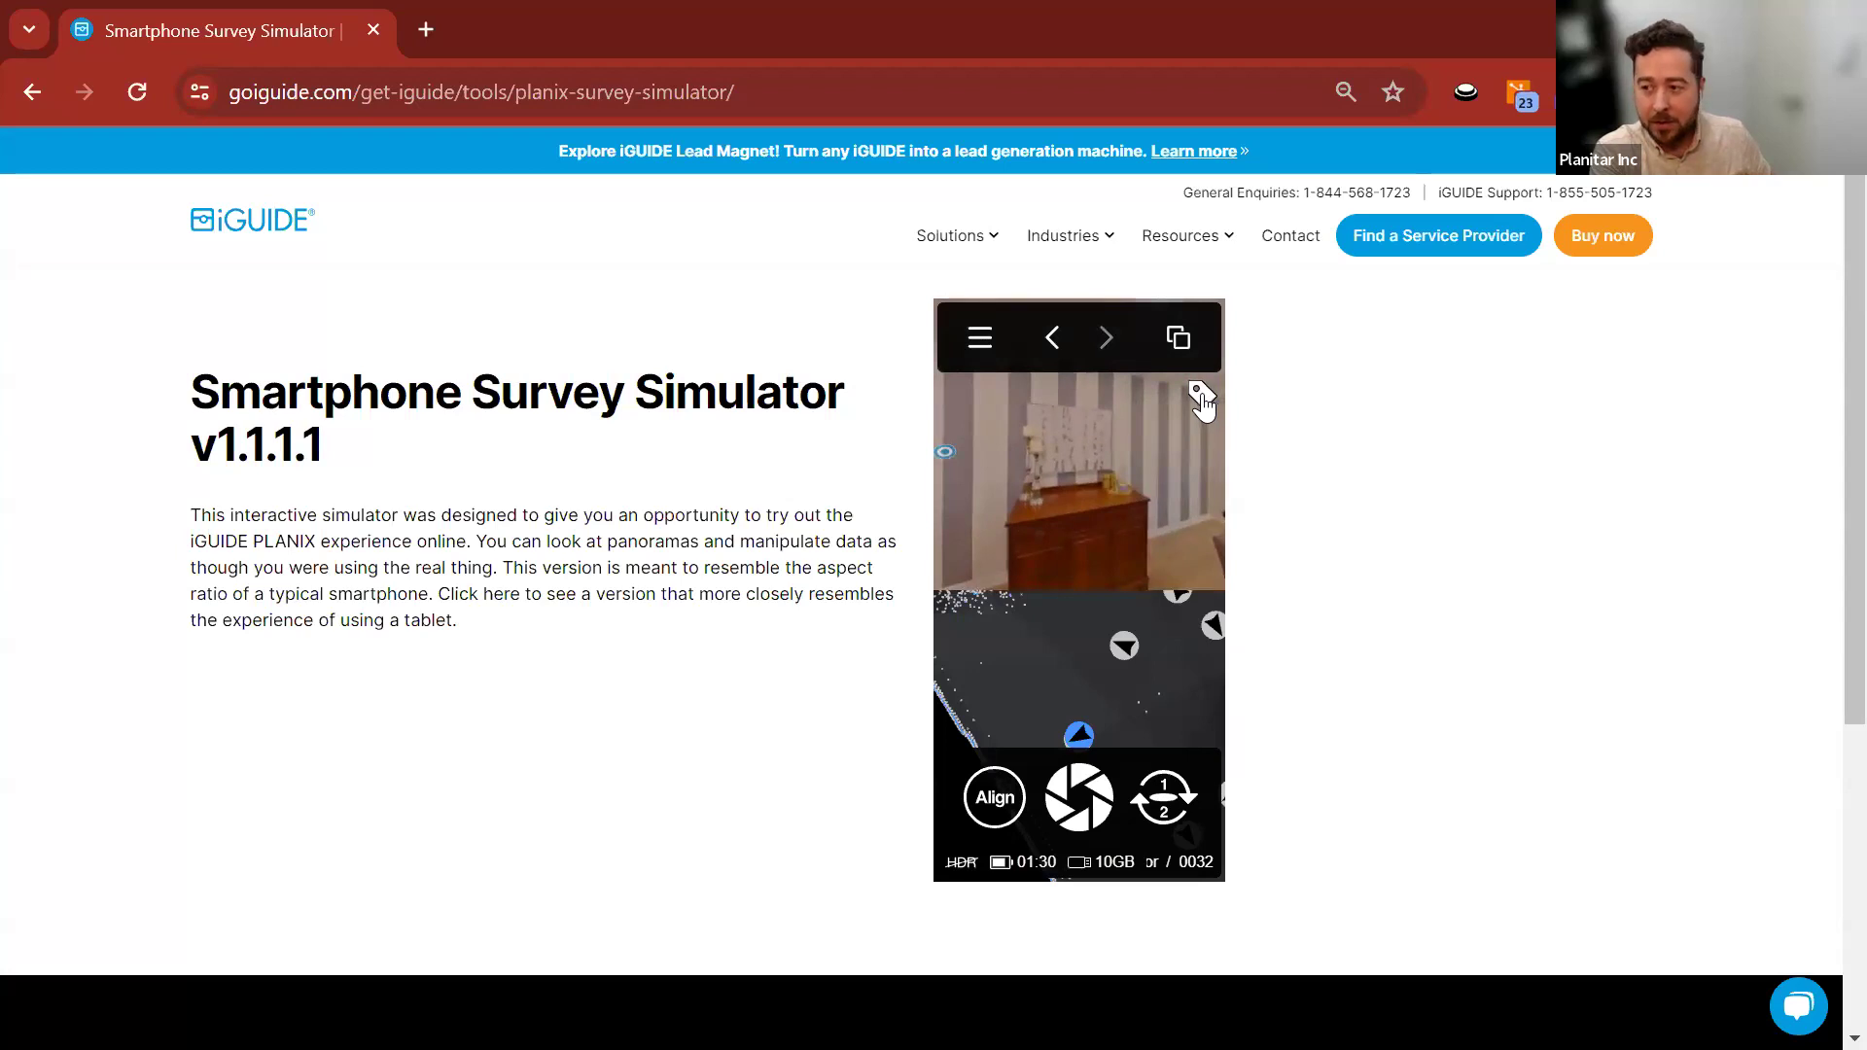
left_click(1202, 402)
left_click(1076, 392)
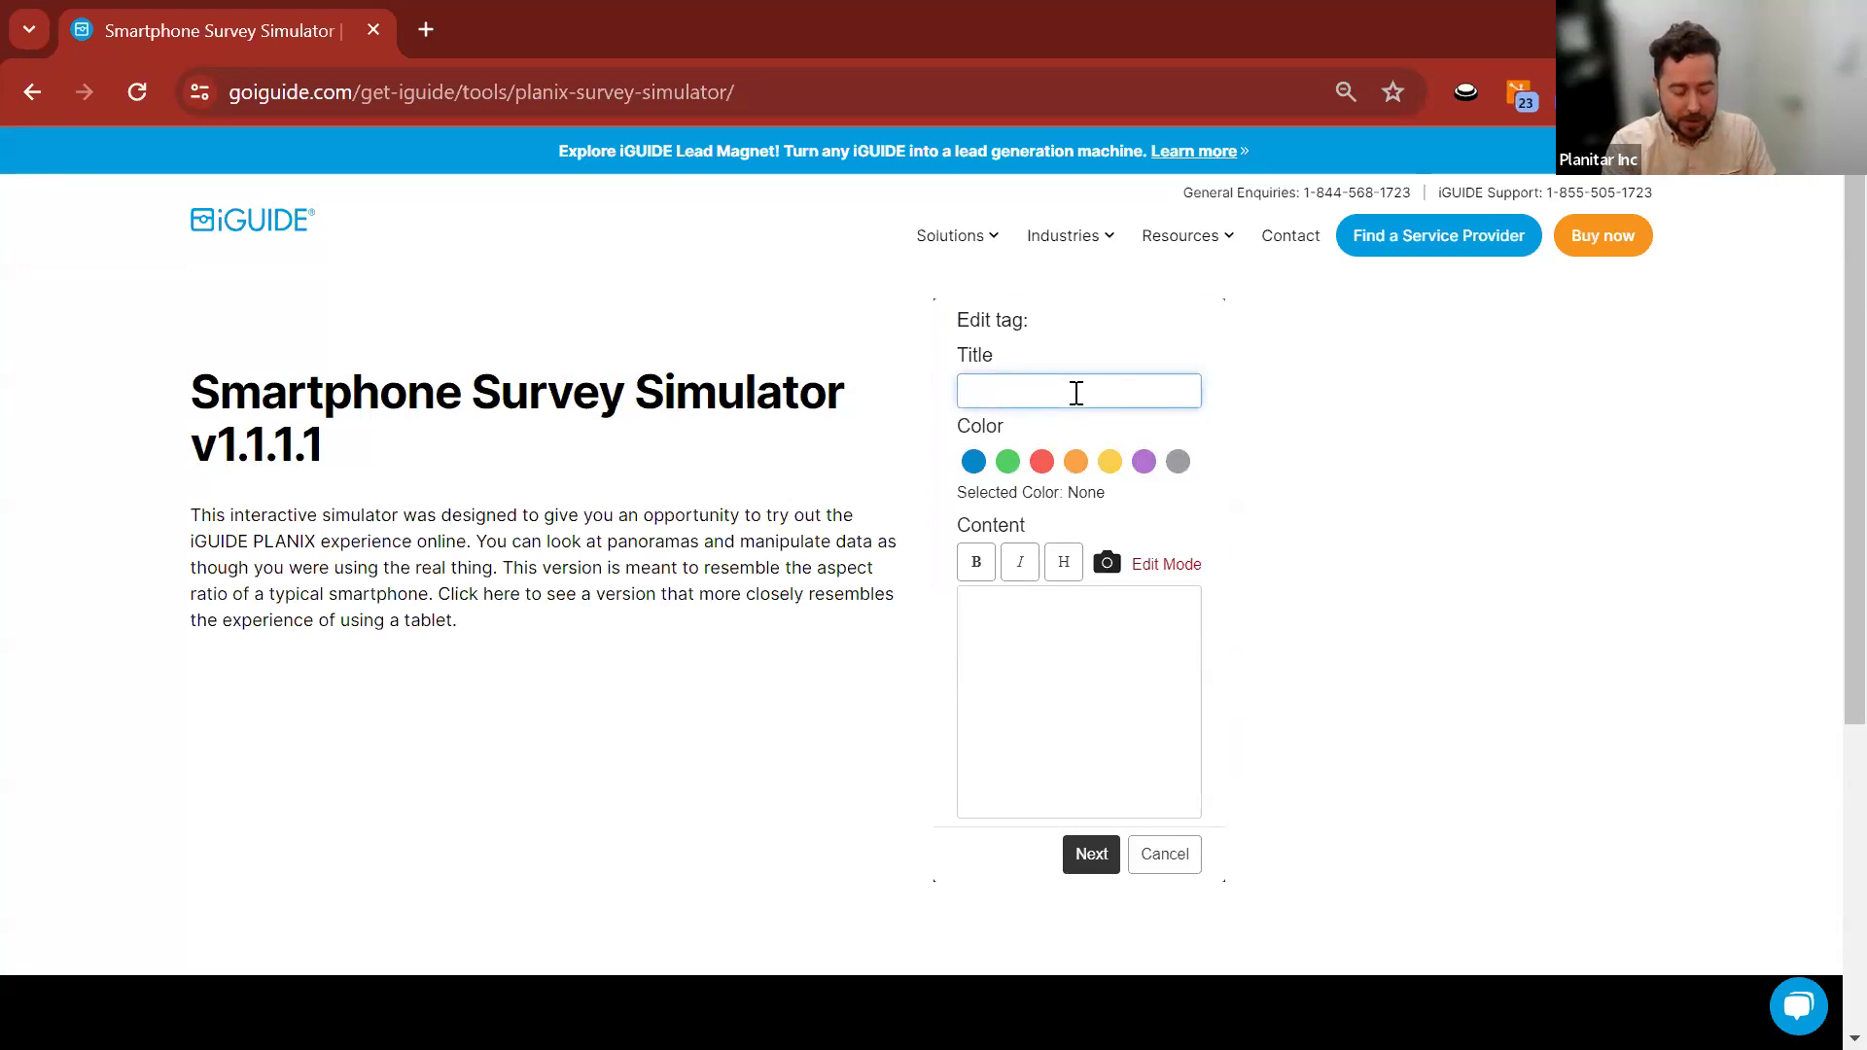
type("Example")
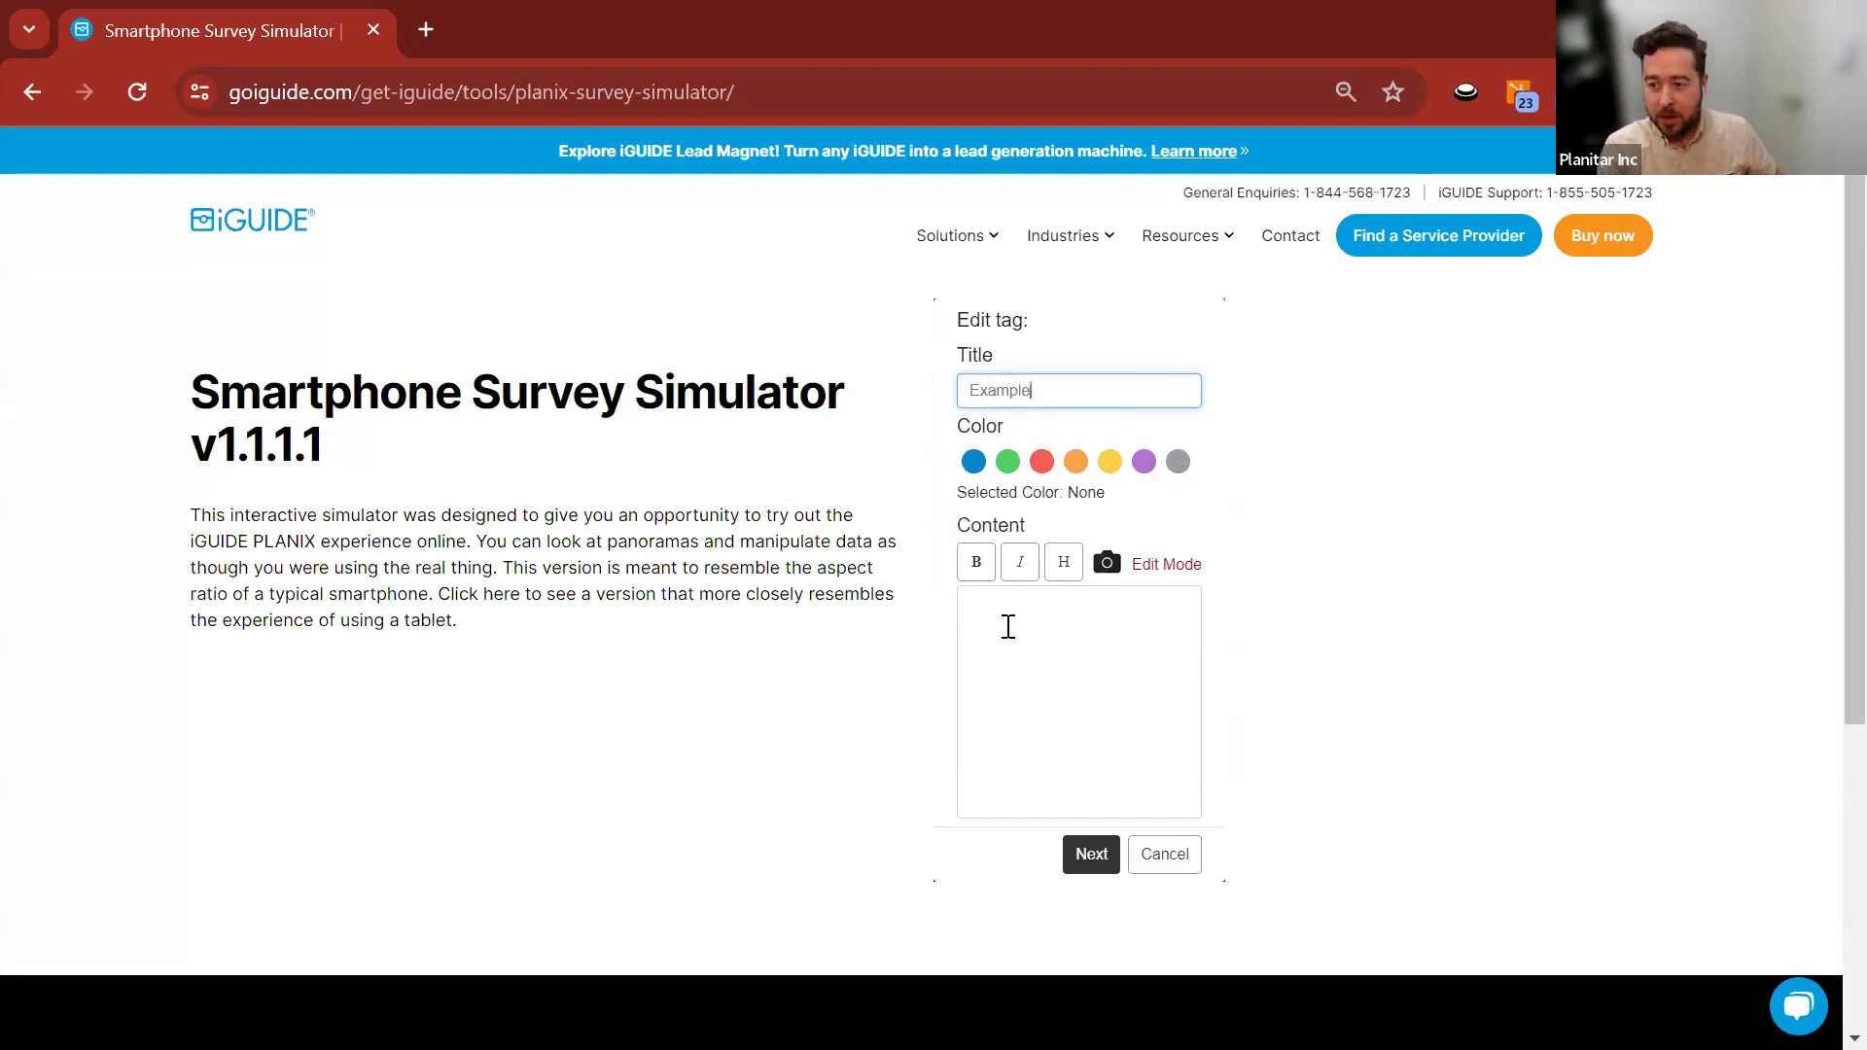
left_click(1006, 626)
type("Text")
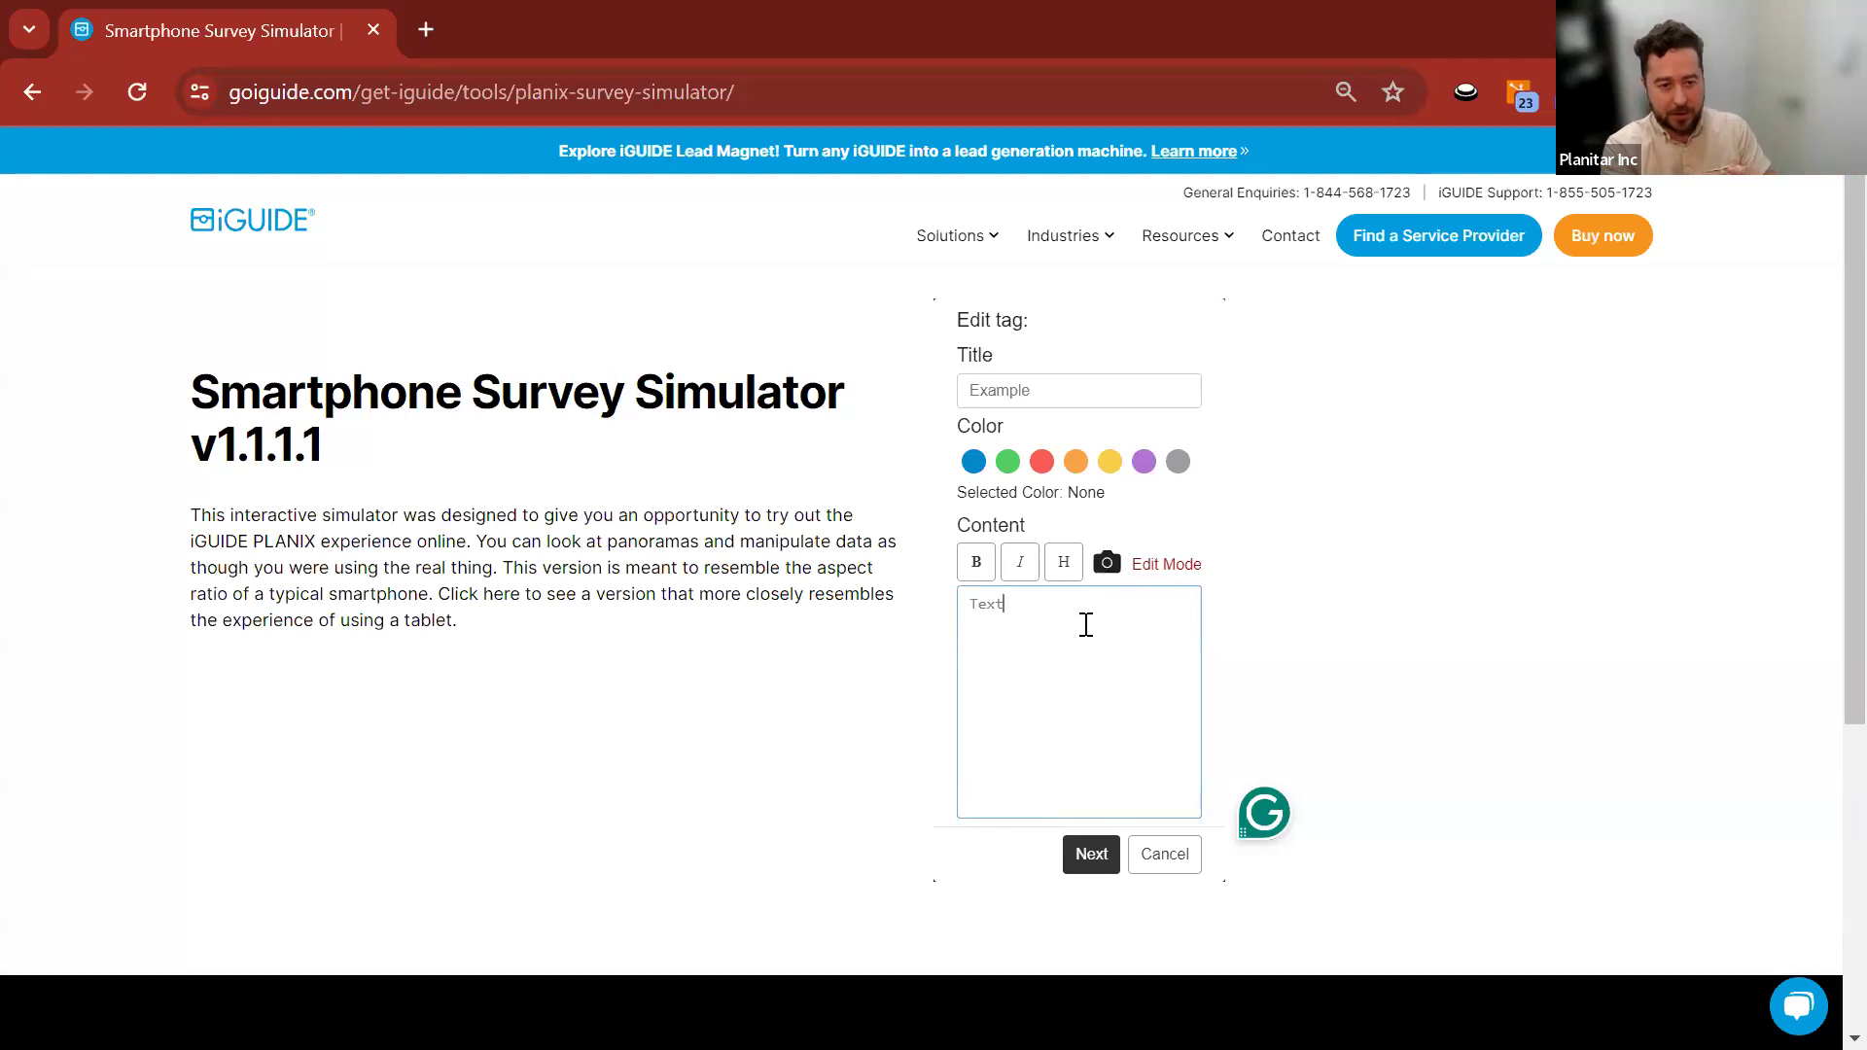
left_click(1072, 838)
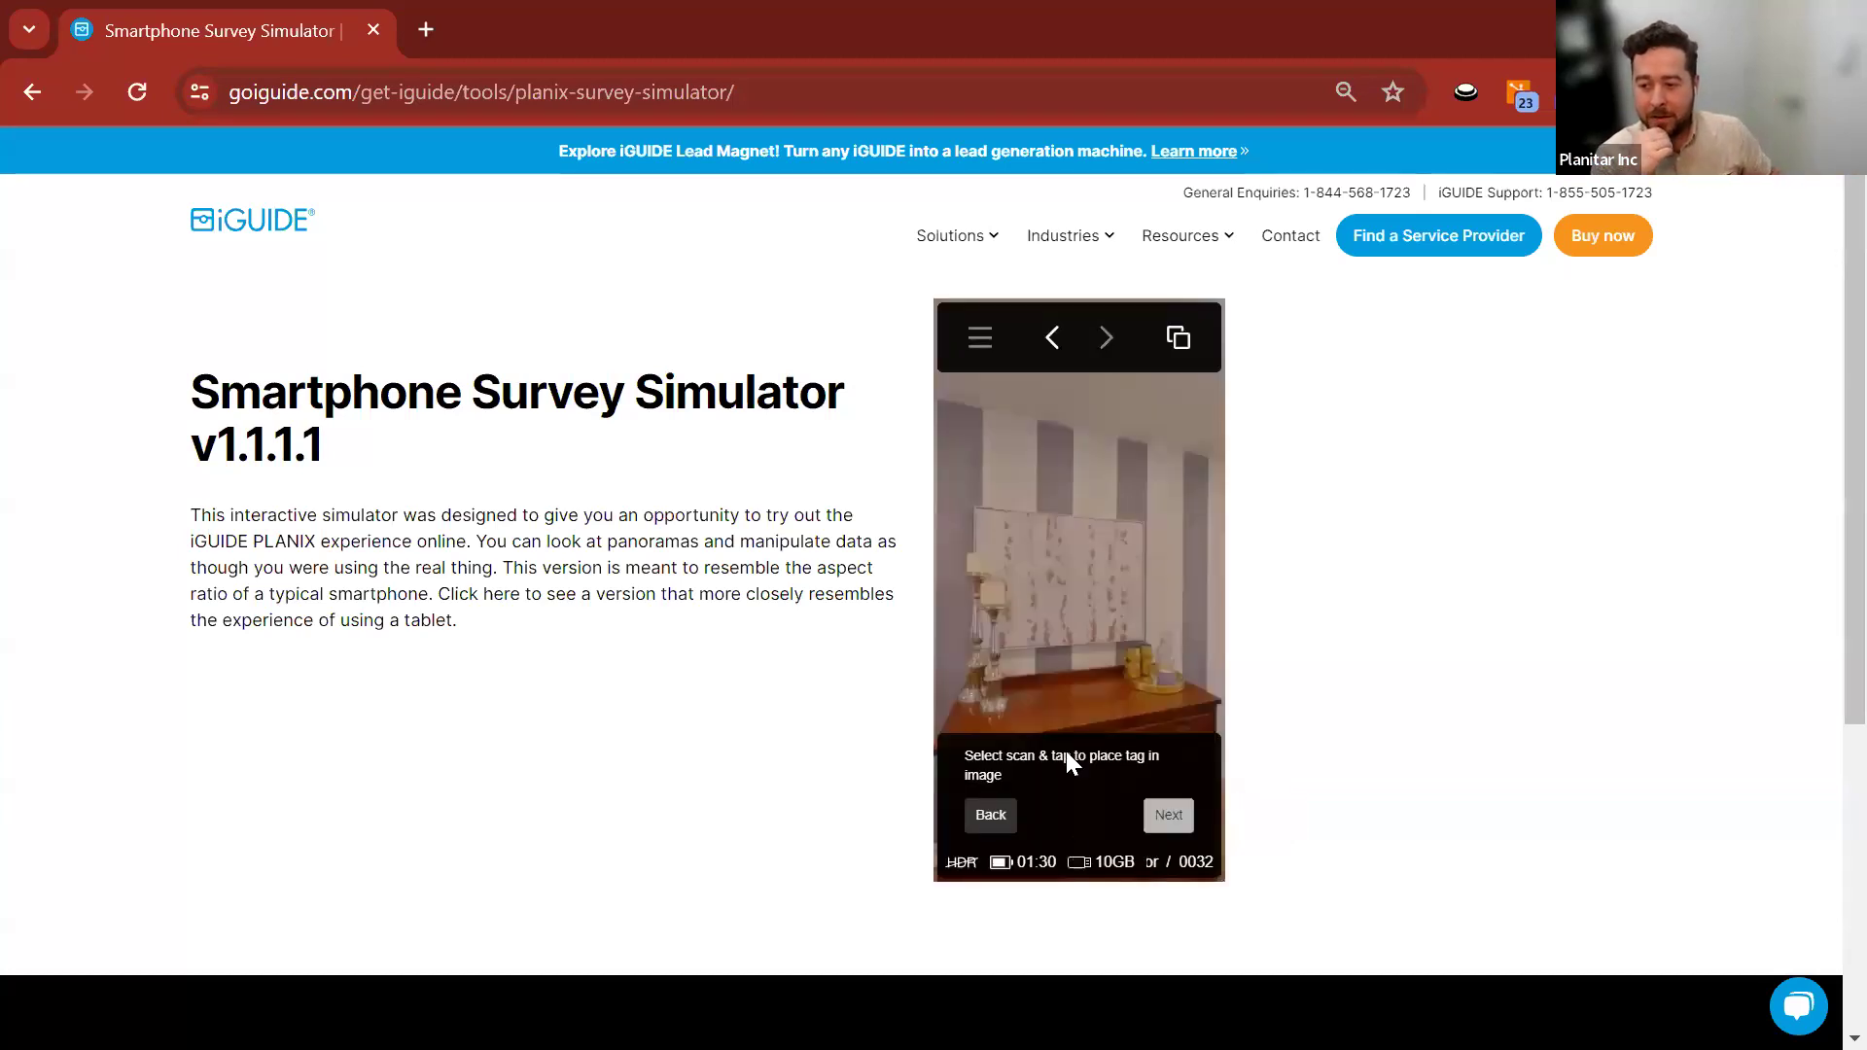
Place the Example tag on the painting and save its offset along the laser line.
left_click_drag(1073, 585, 1116, 566)
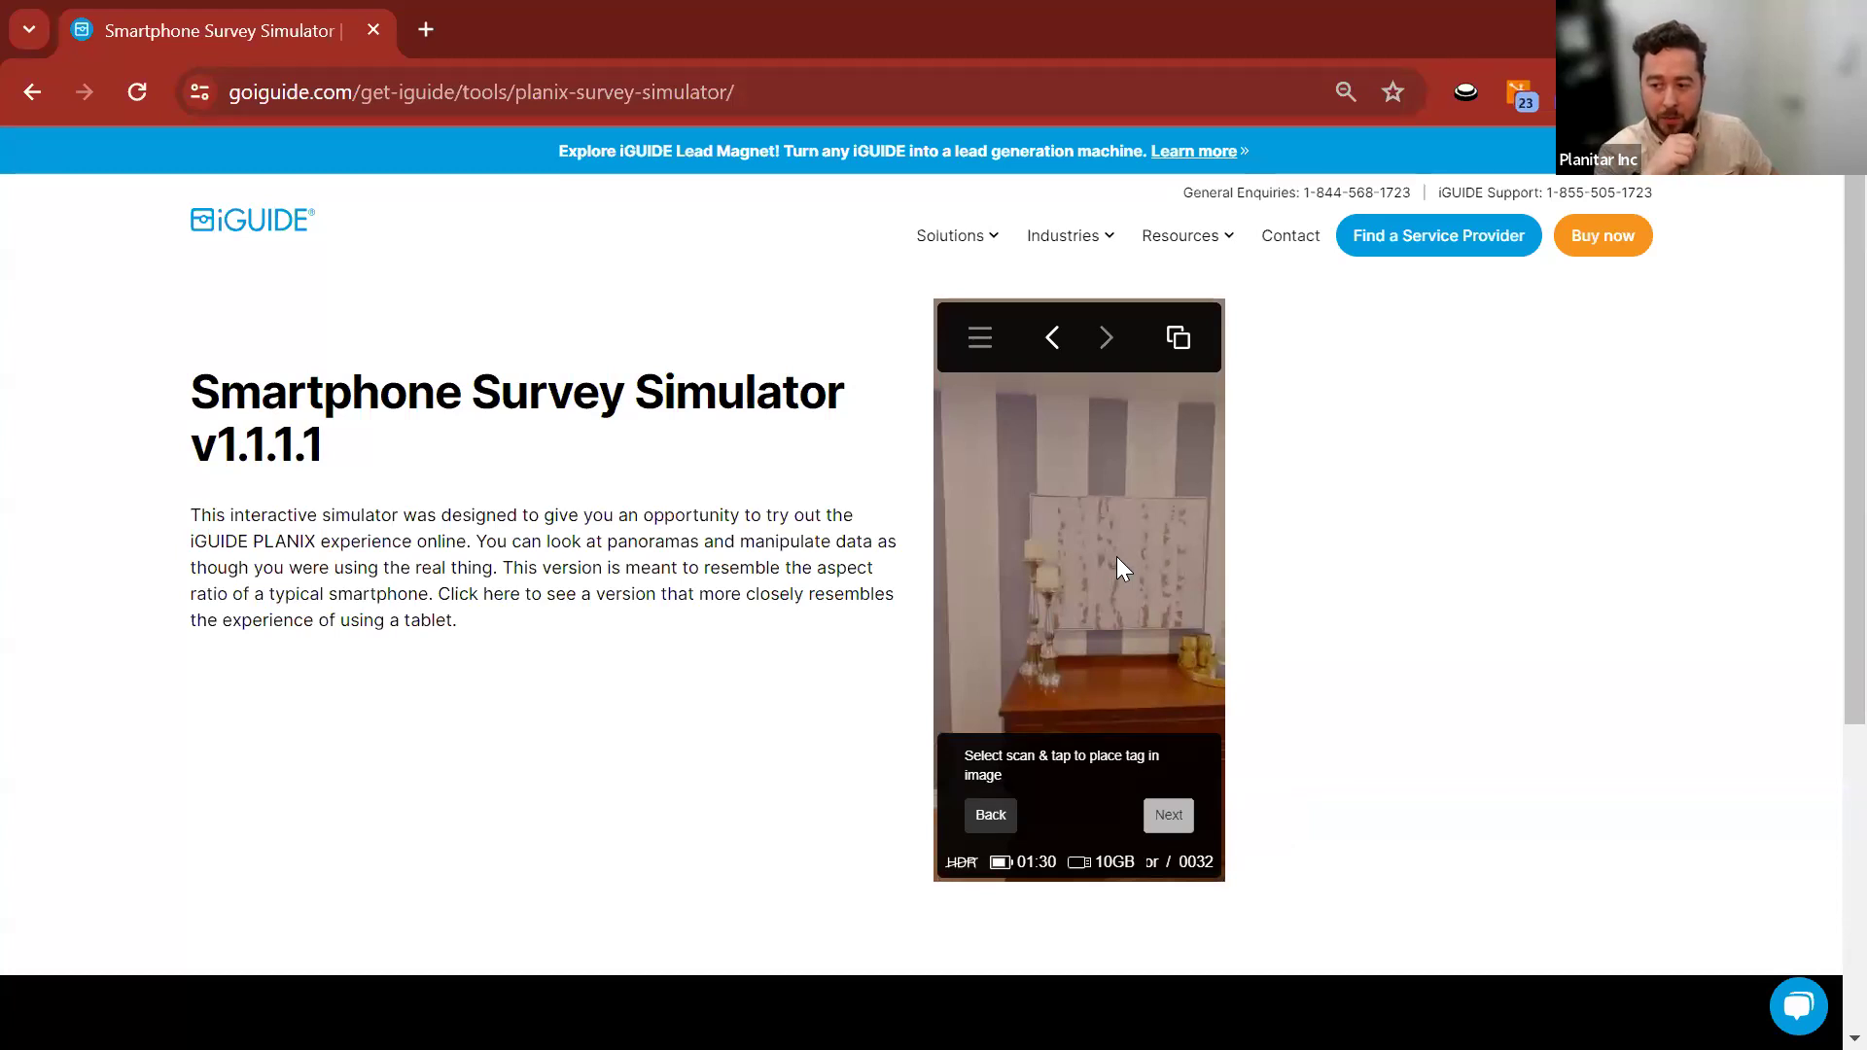
left_click(1122, 557)
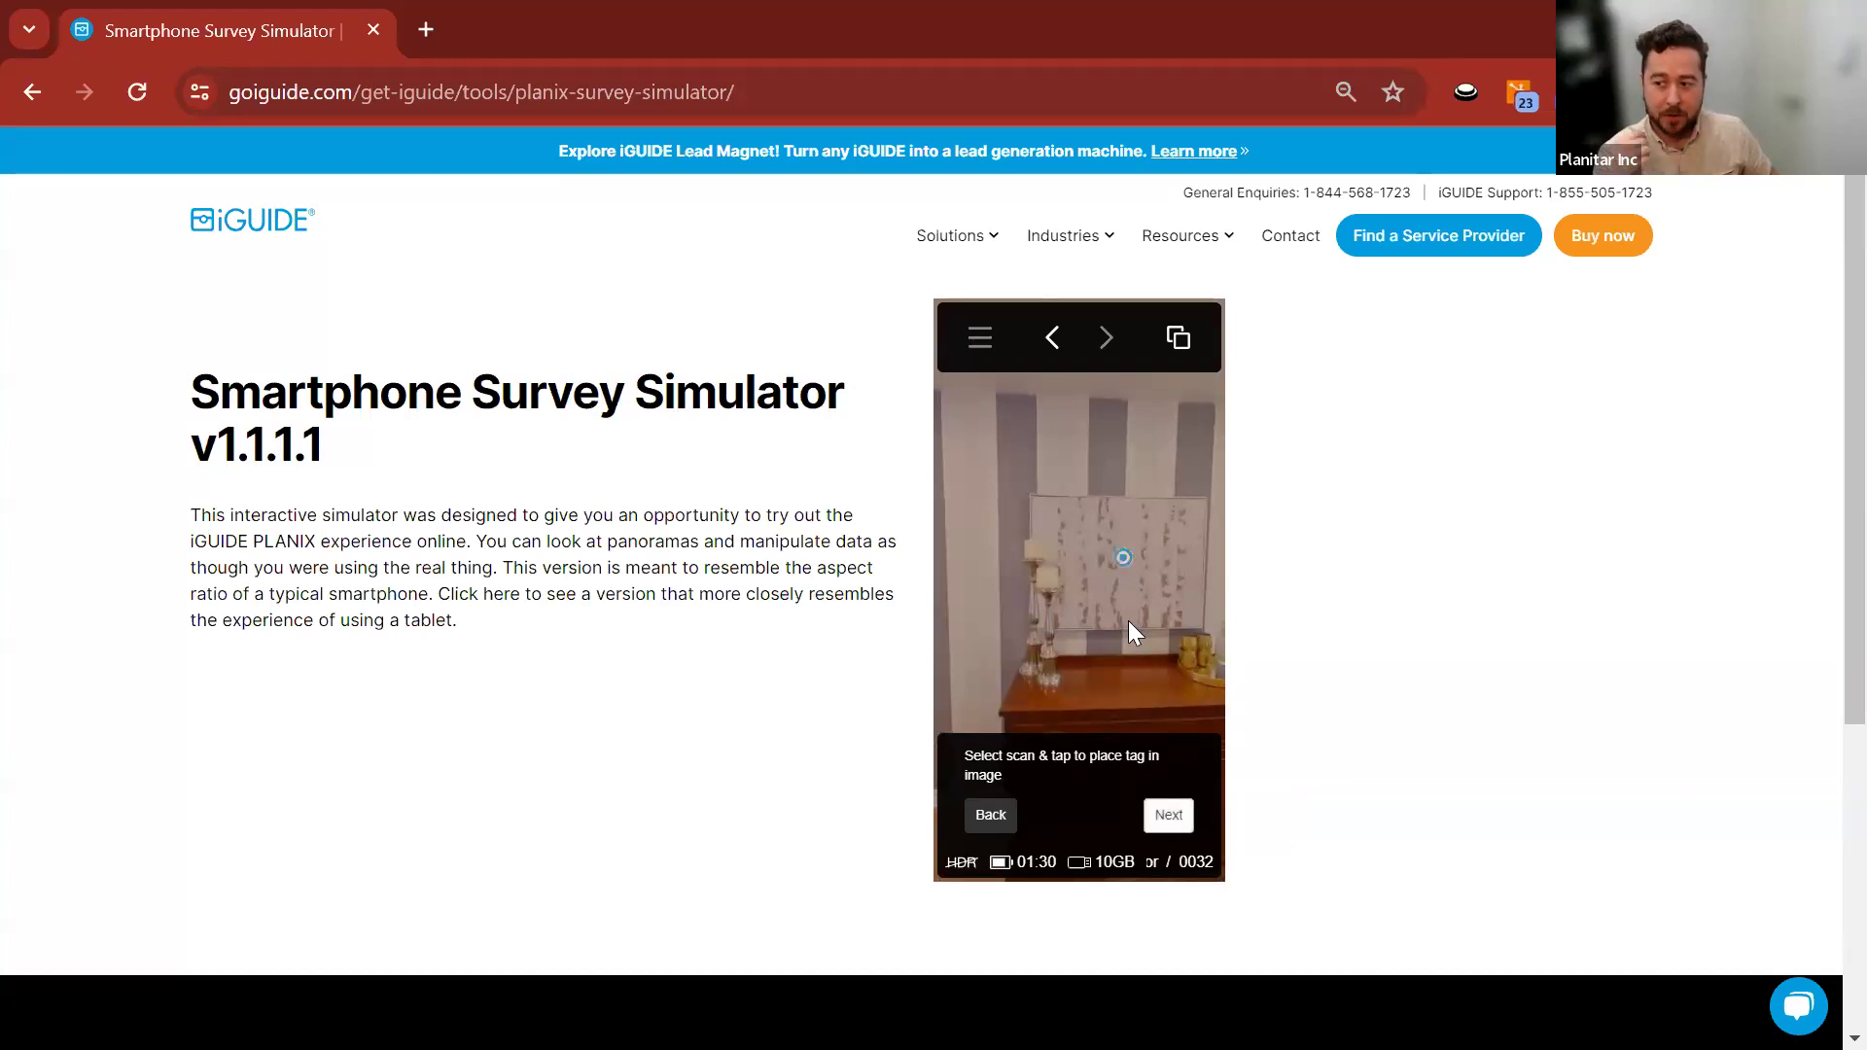
left_click(1172, 817)
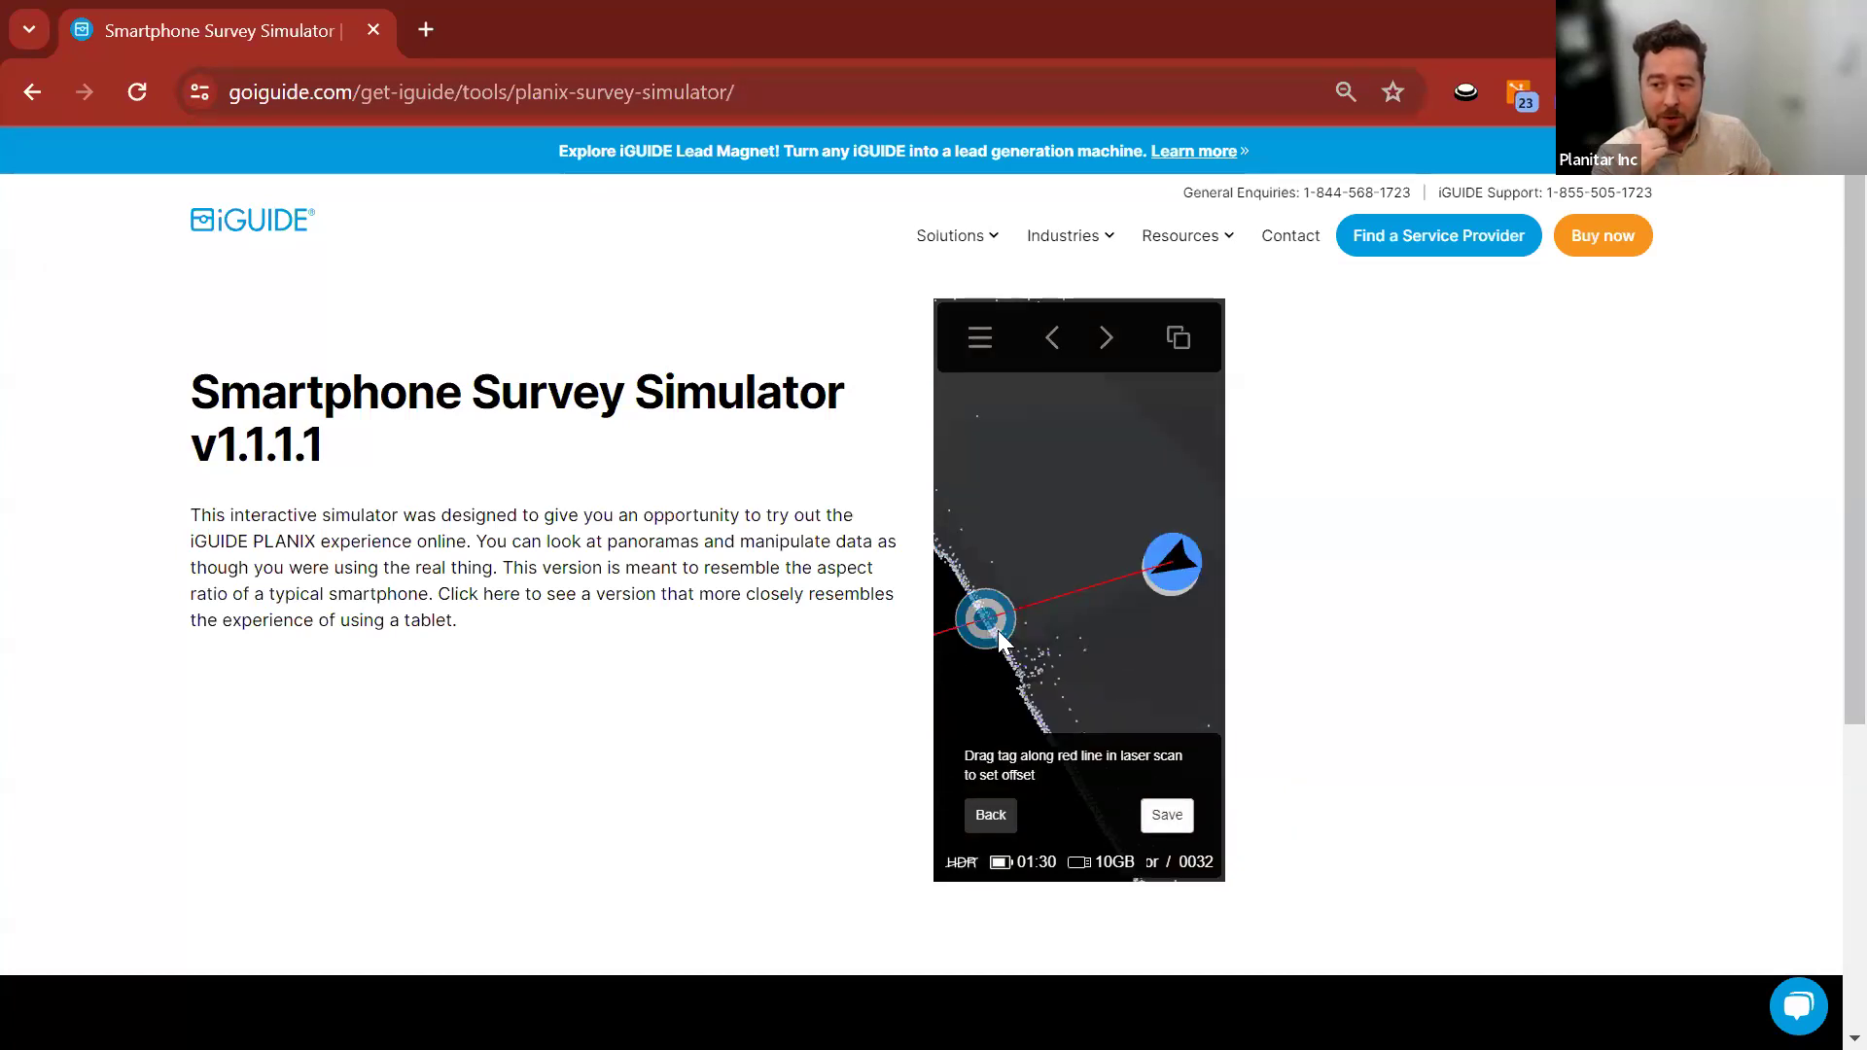
mouse_move(995, 630)
left_mouse_down()
mouse_move(1176, 591)
mouse_move(993, 626)
left_mouse_up()
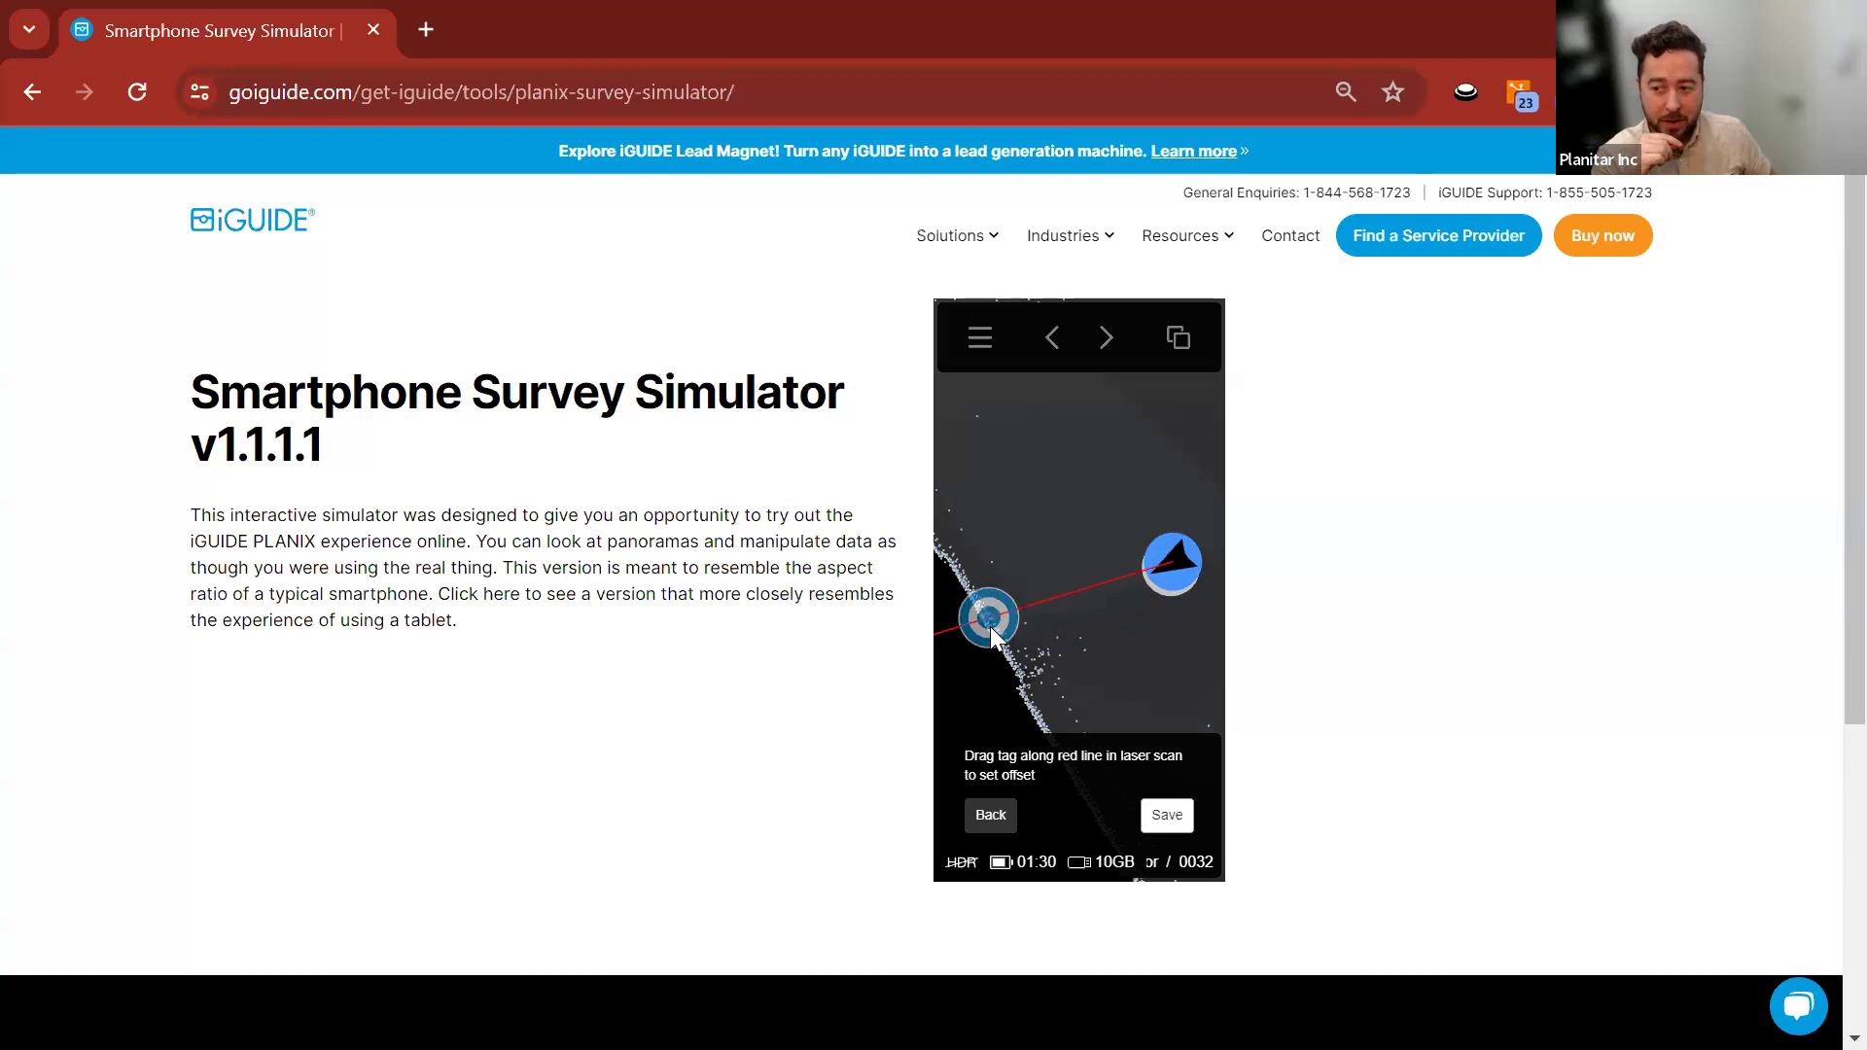
left_click(1164, 813)
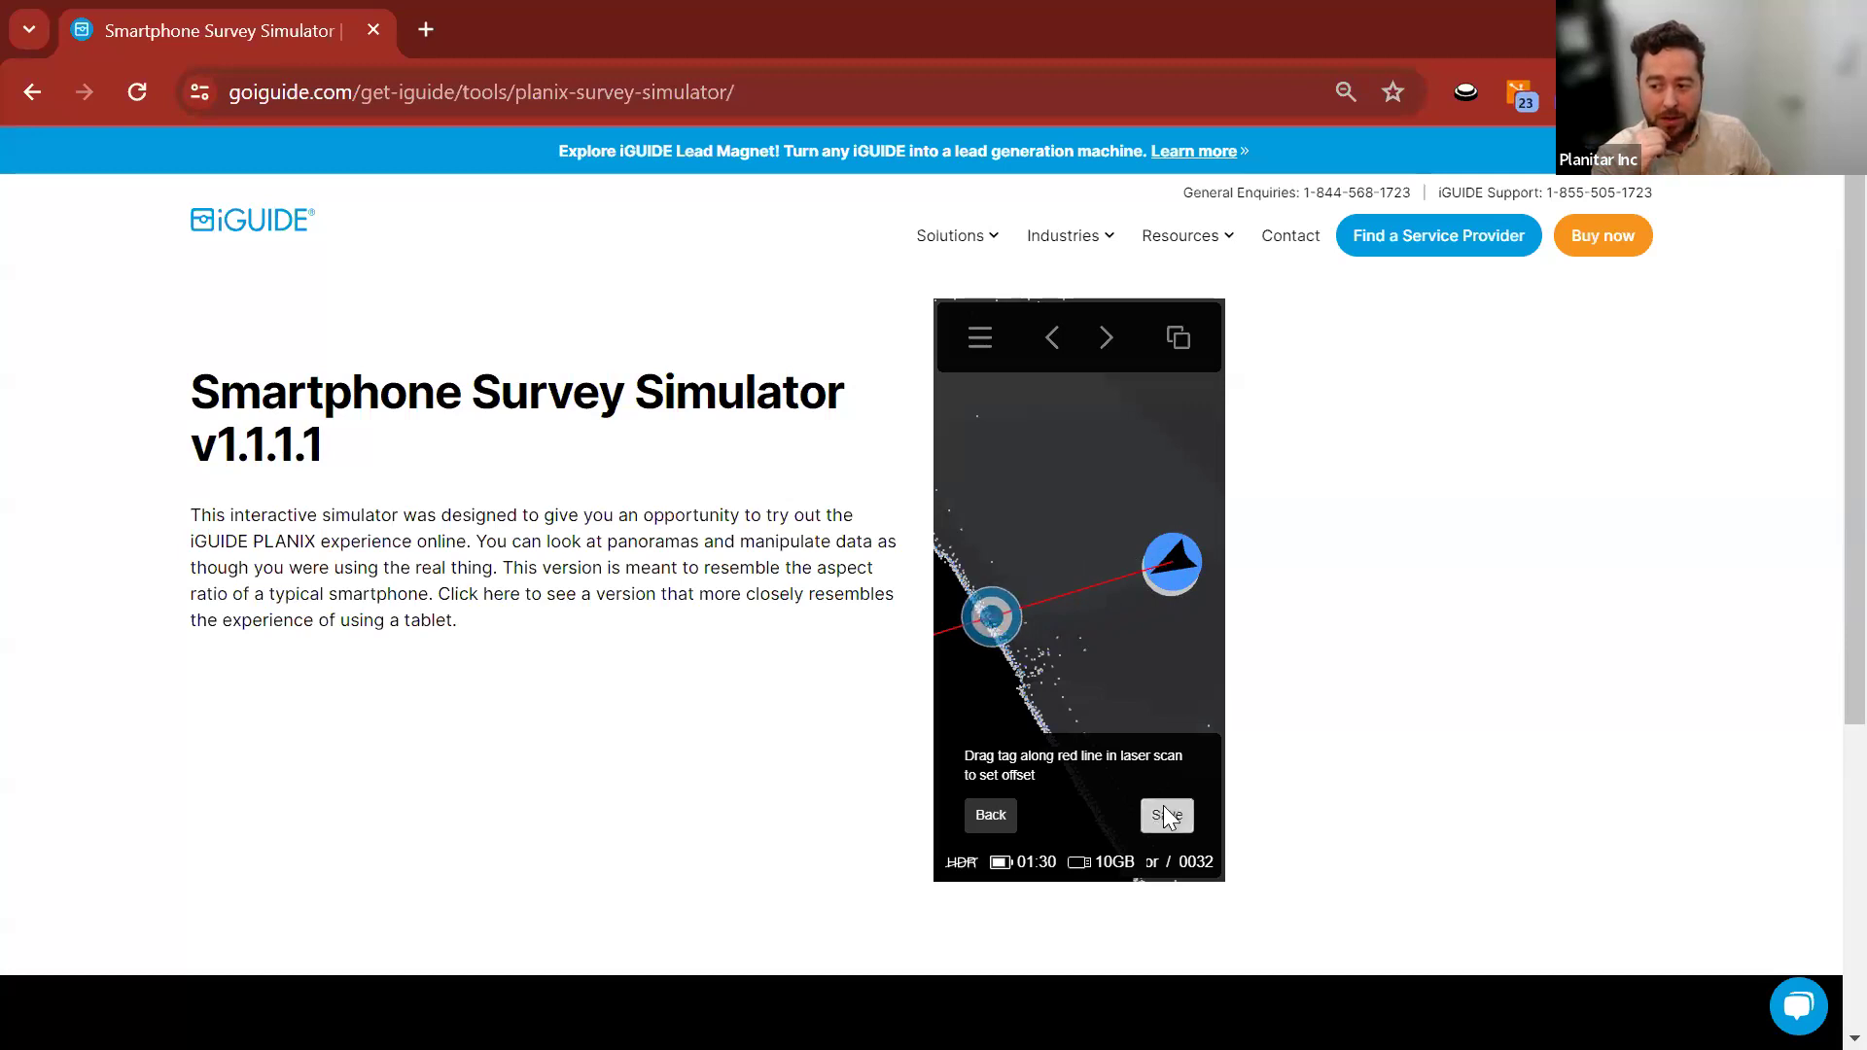
Show the panorama at full height and open the Example tag's details.
left_click(1178, 343)
left_click_drag(1098, 497, 1024, 391)
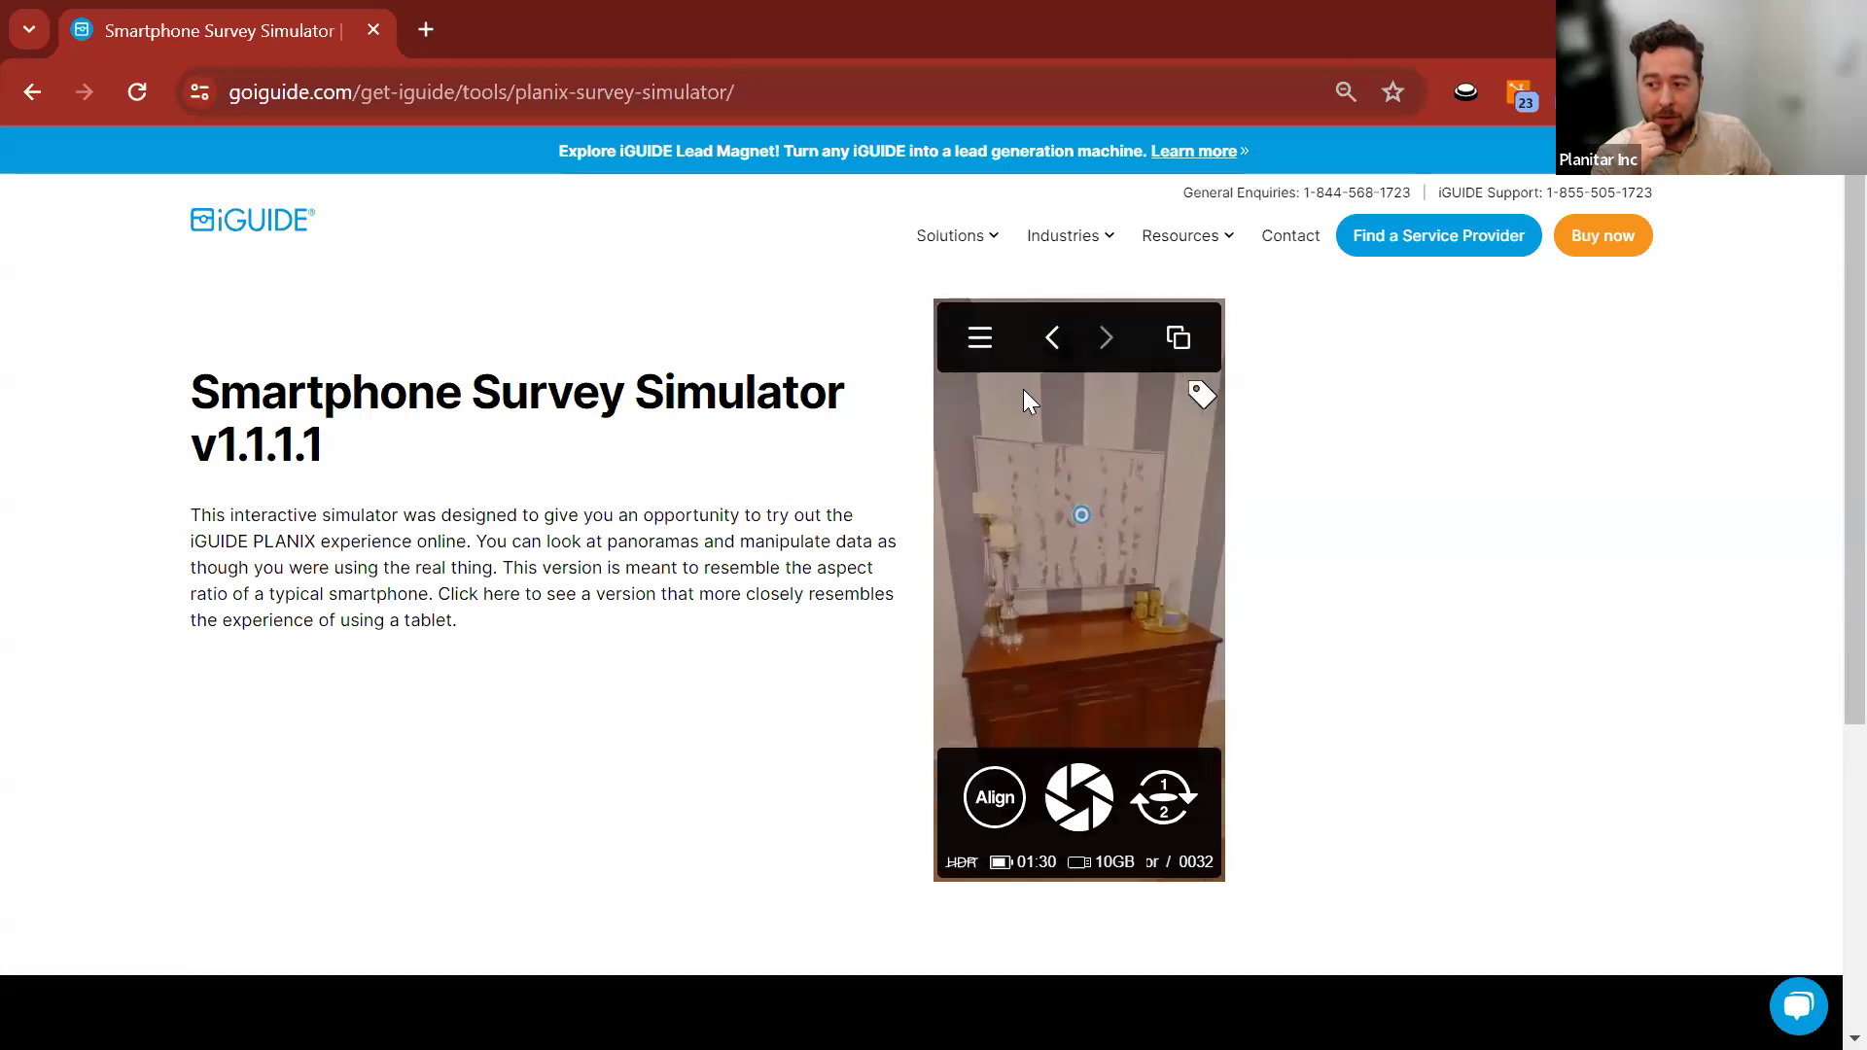
left_click(1067, 505)
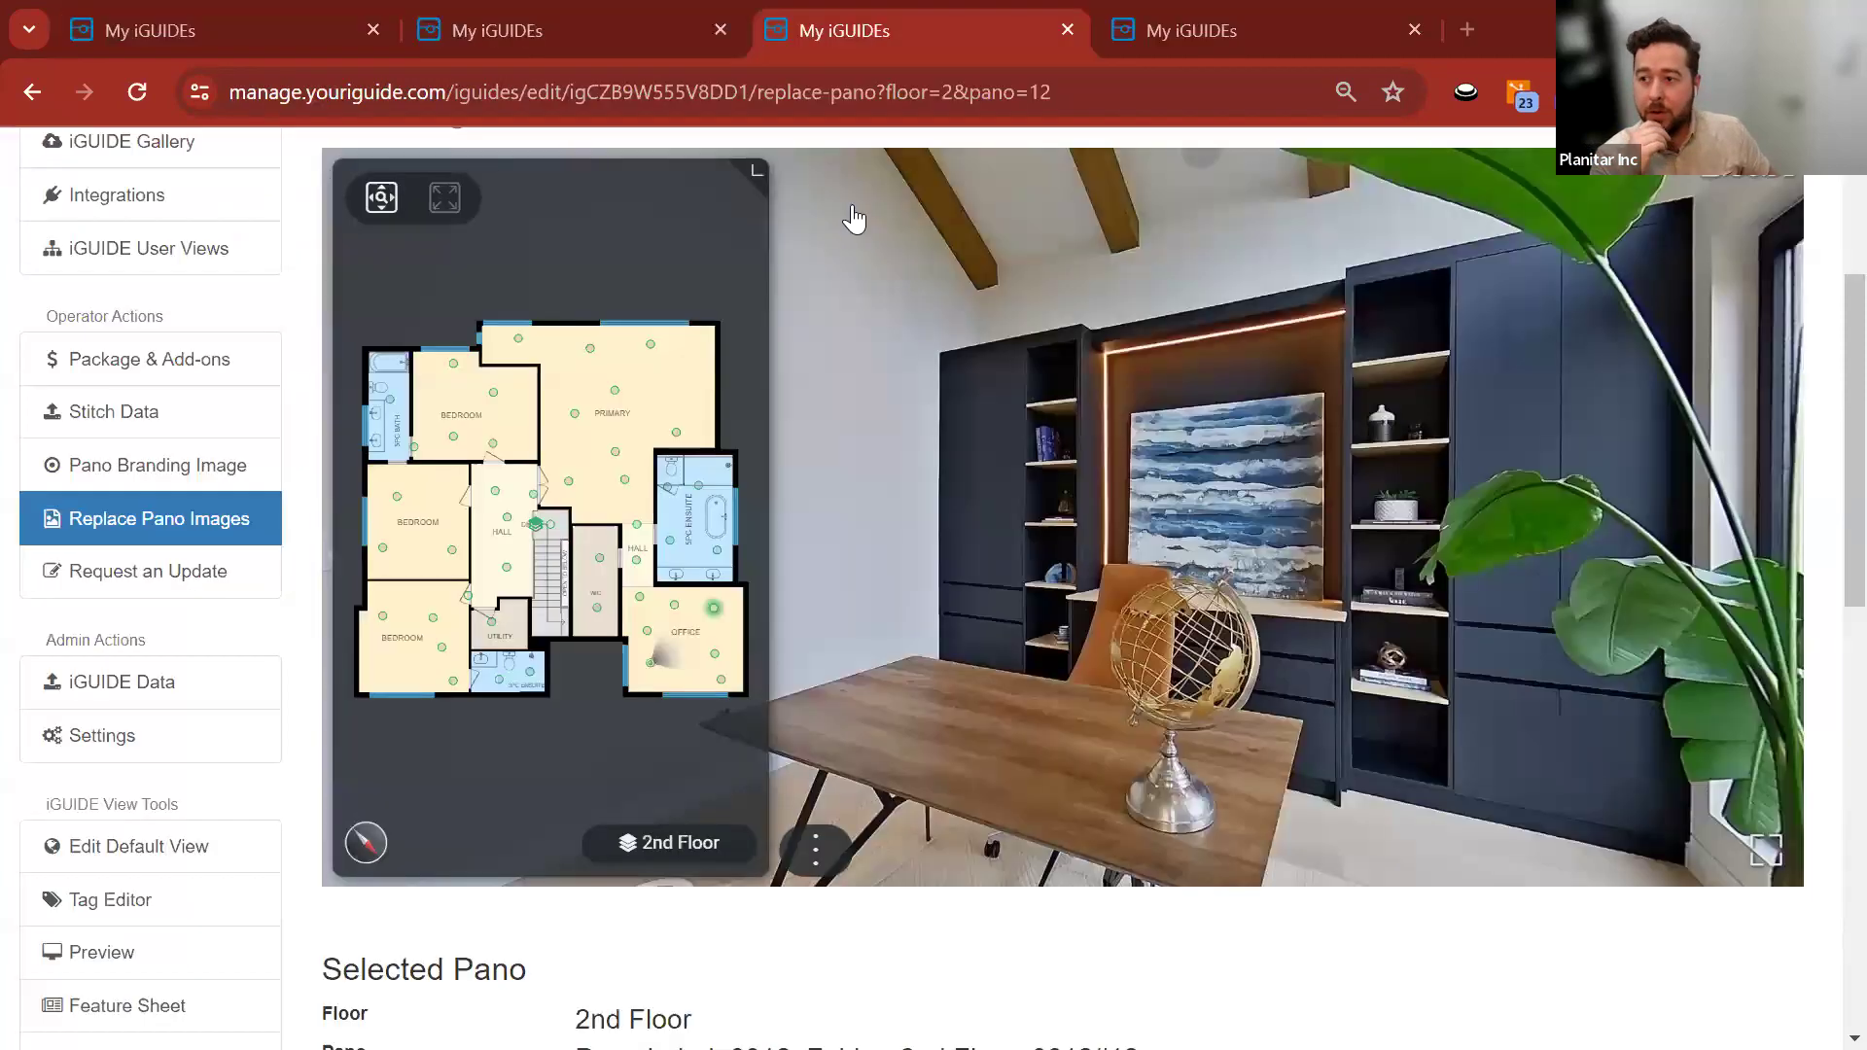
Switch Replace Pano Images to the Main Floor and browse panoramas near the kitchen island.
left_click(642, 844)
left_click(641, 627)
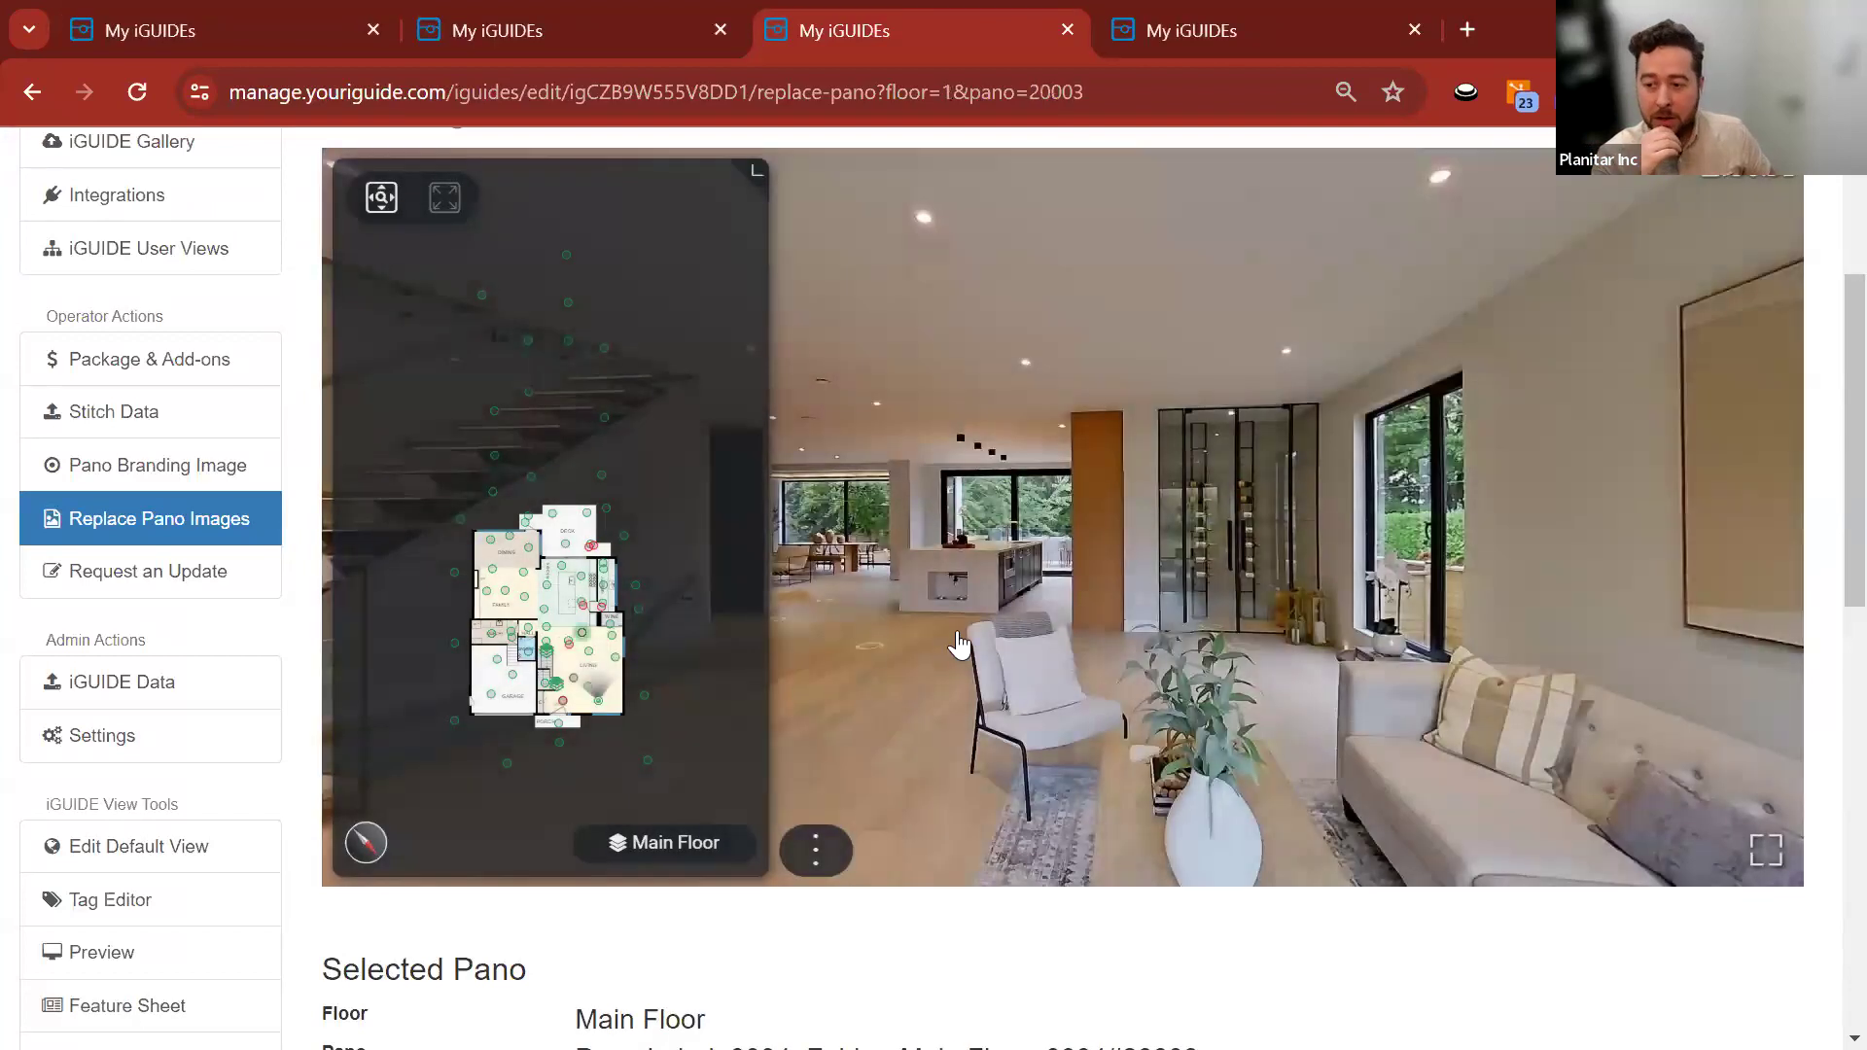
left_click(872, 628)
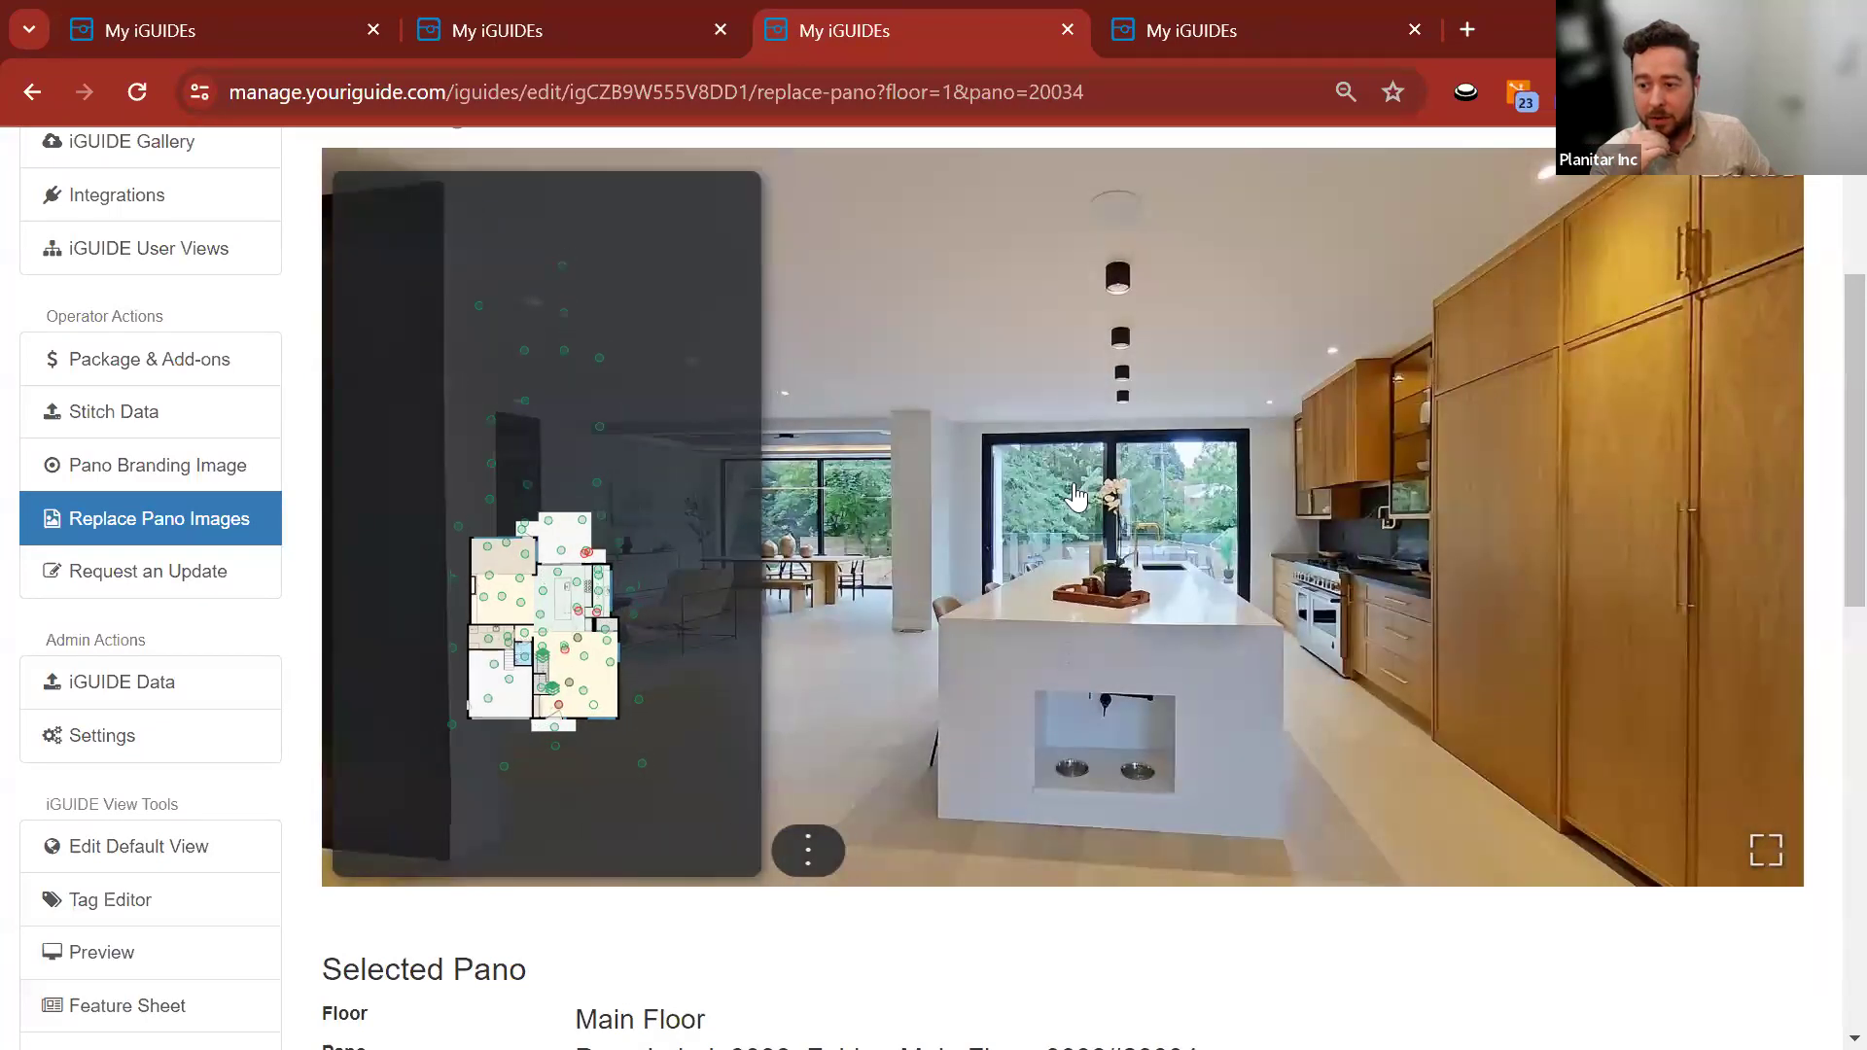
left_click_drag(1075, 496, 925, 383)
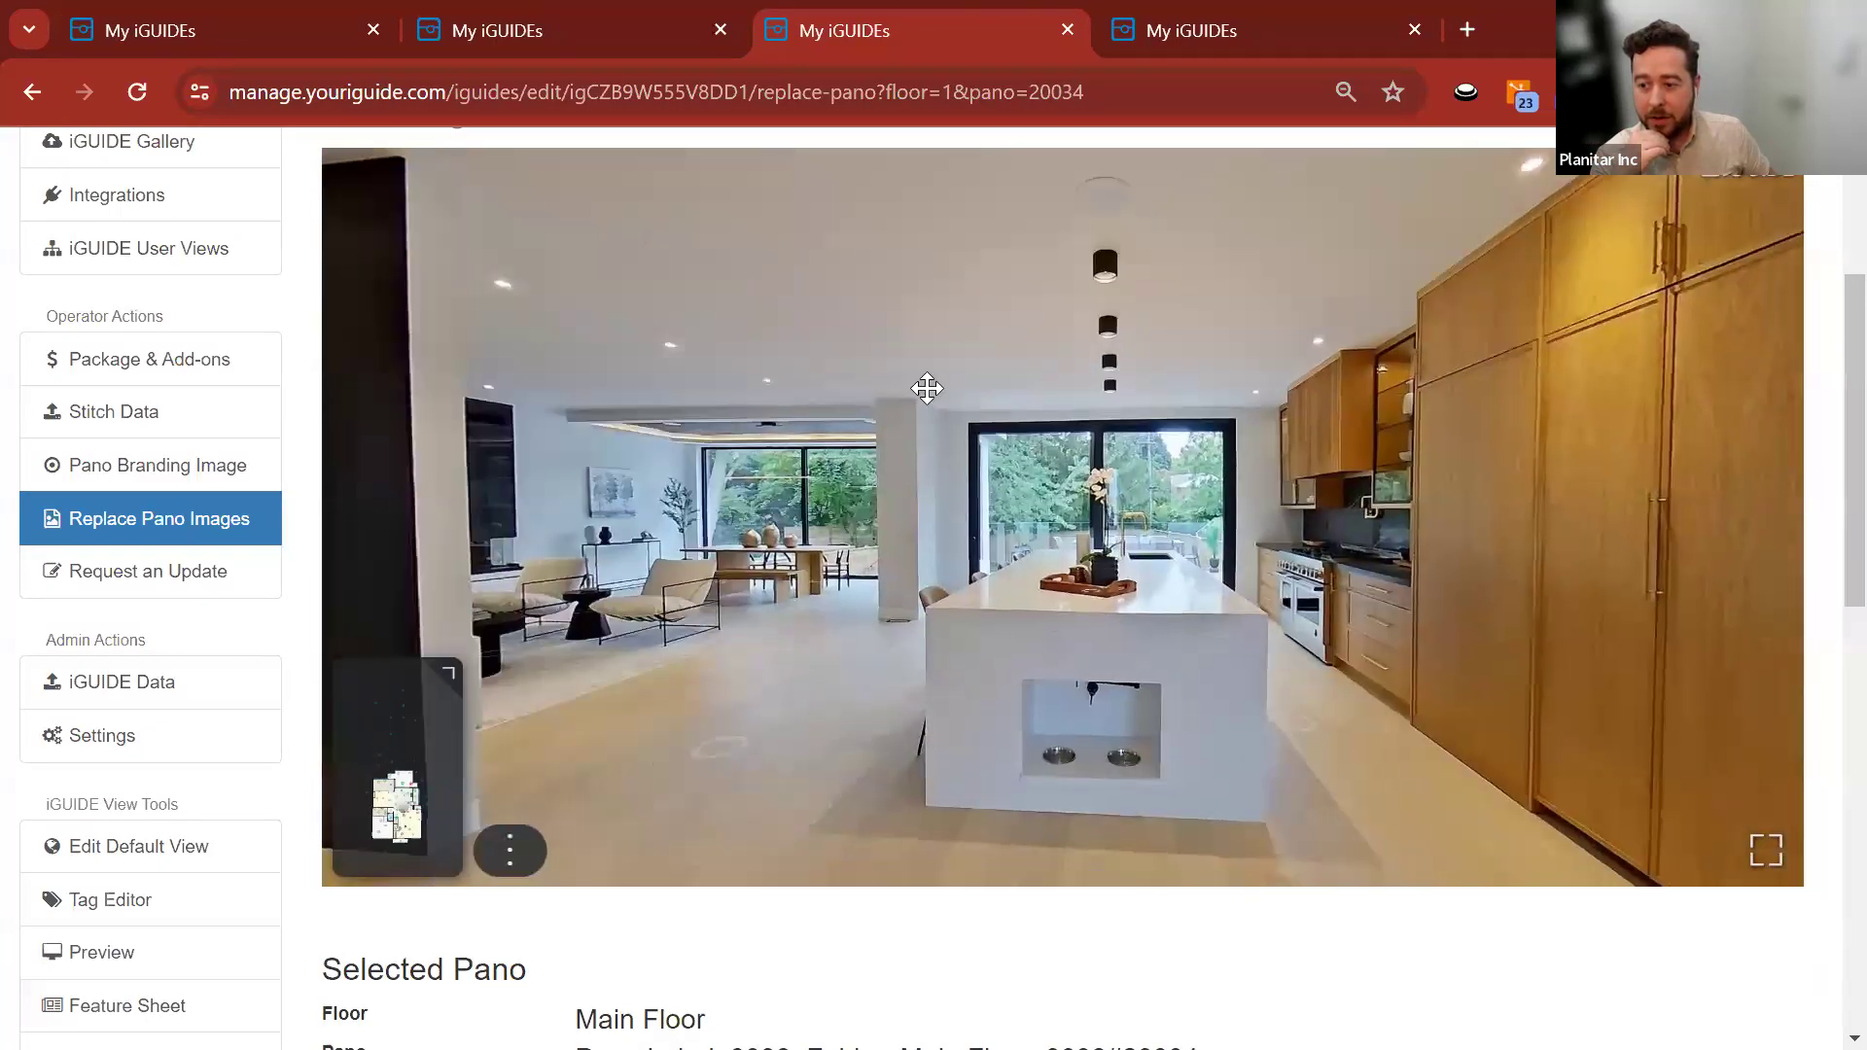
left_click(1387, 833)
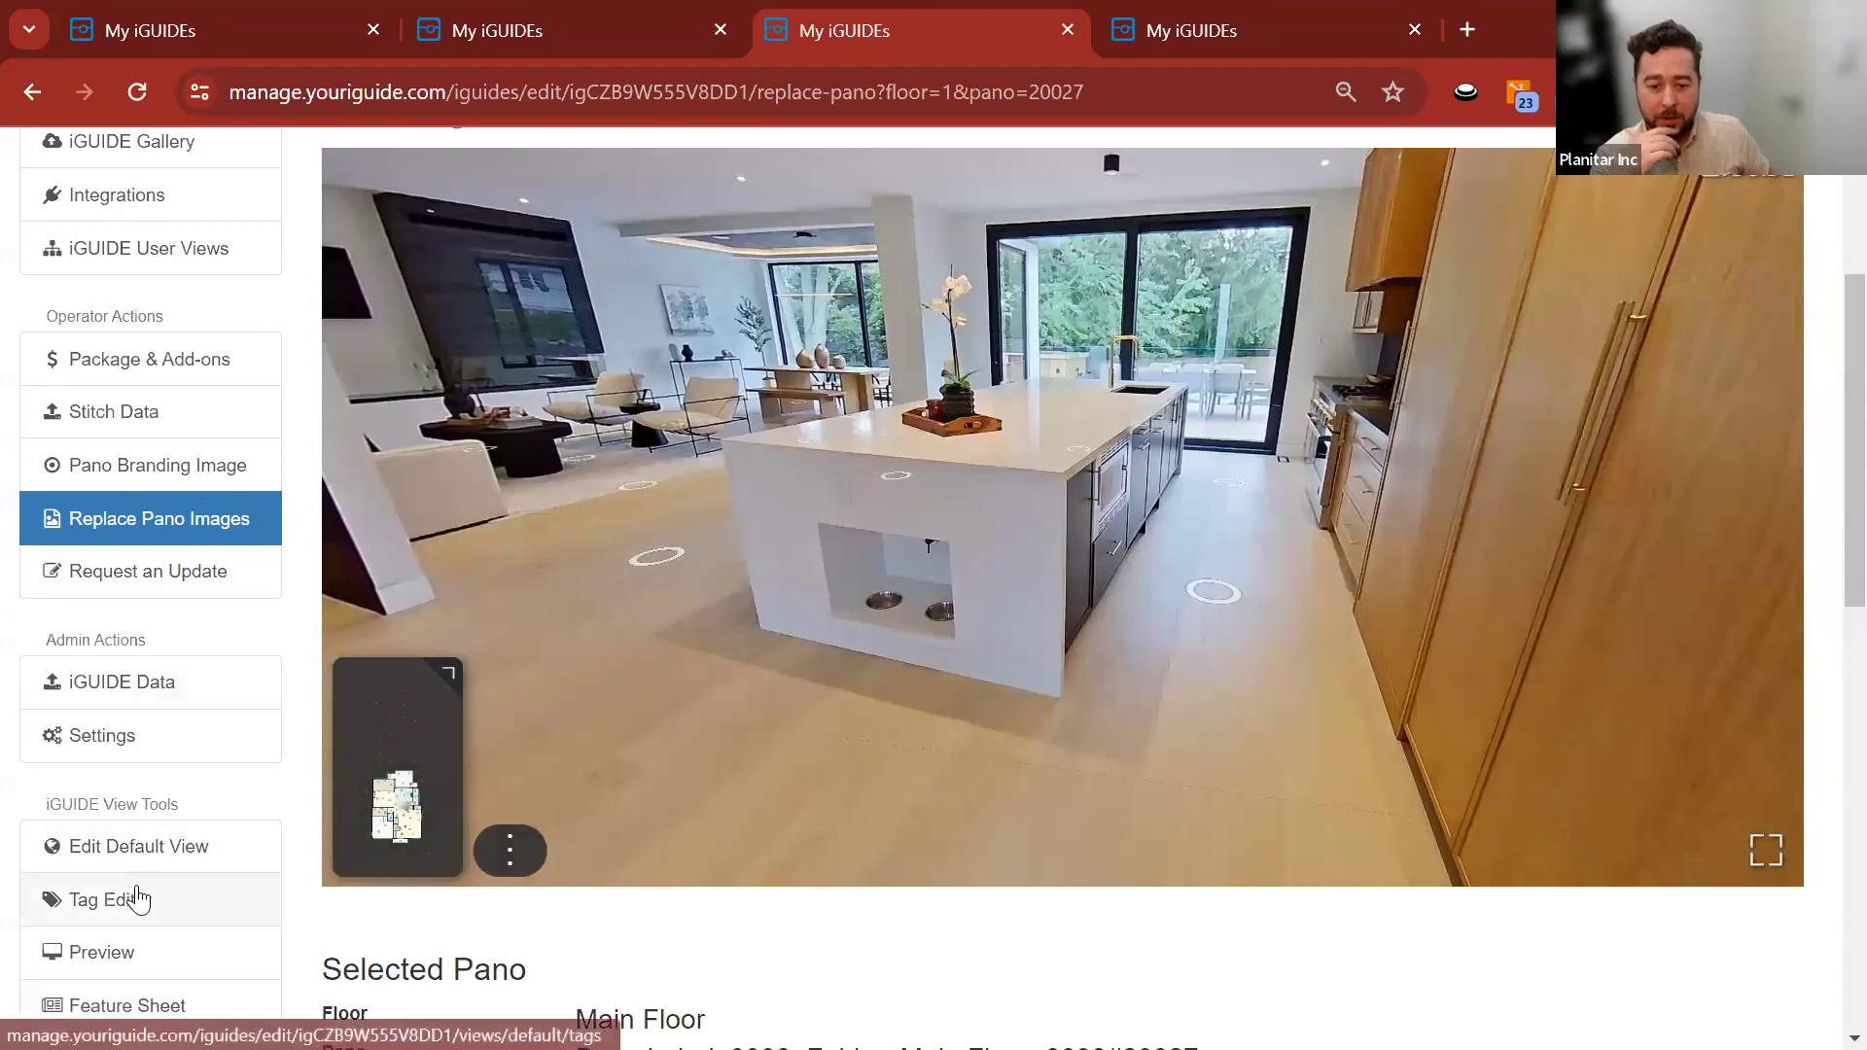
Preview the tour's default view on the Main Floor, then return to the simulator.
left_click(101, 951)
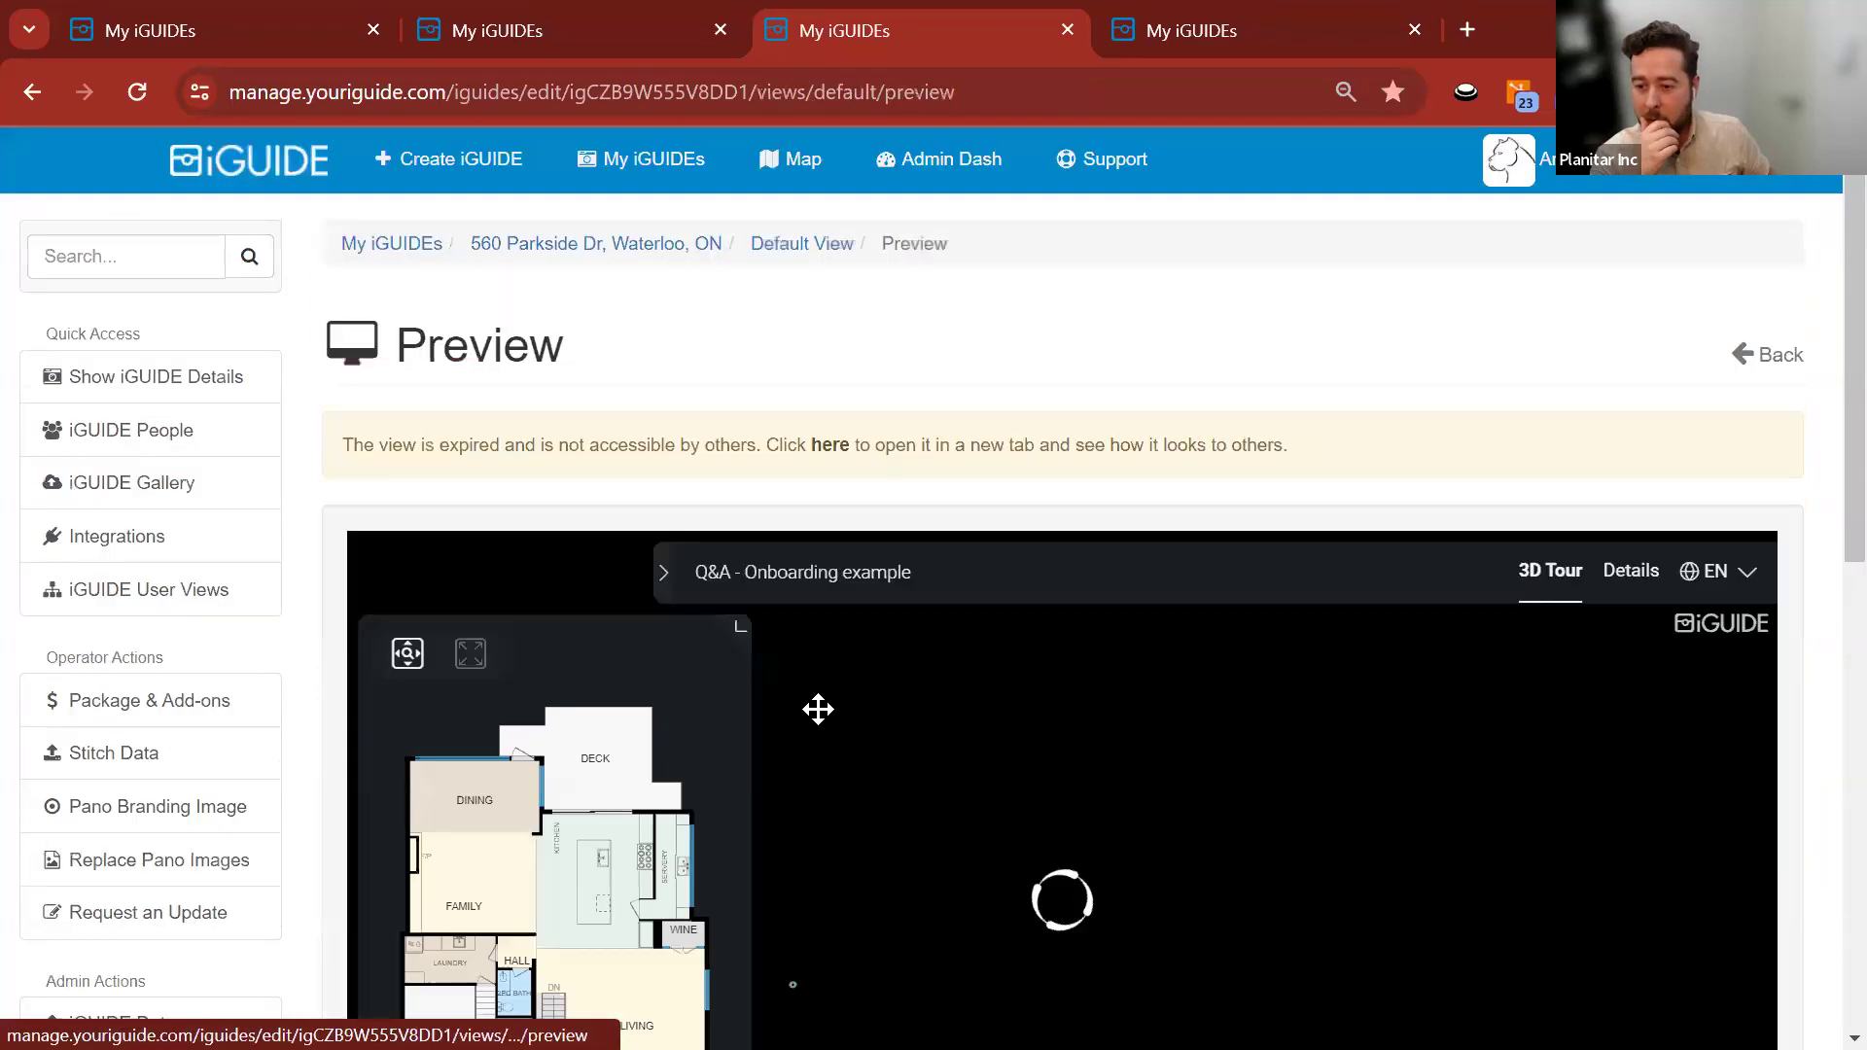
scroll(983, 780, "down", 3)
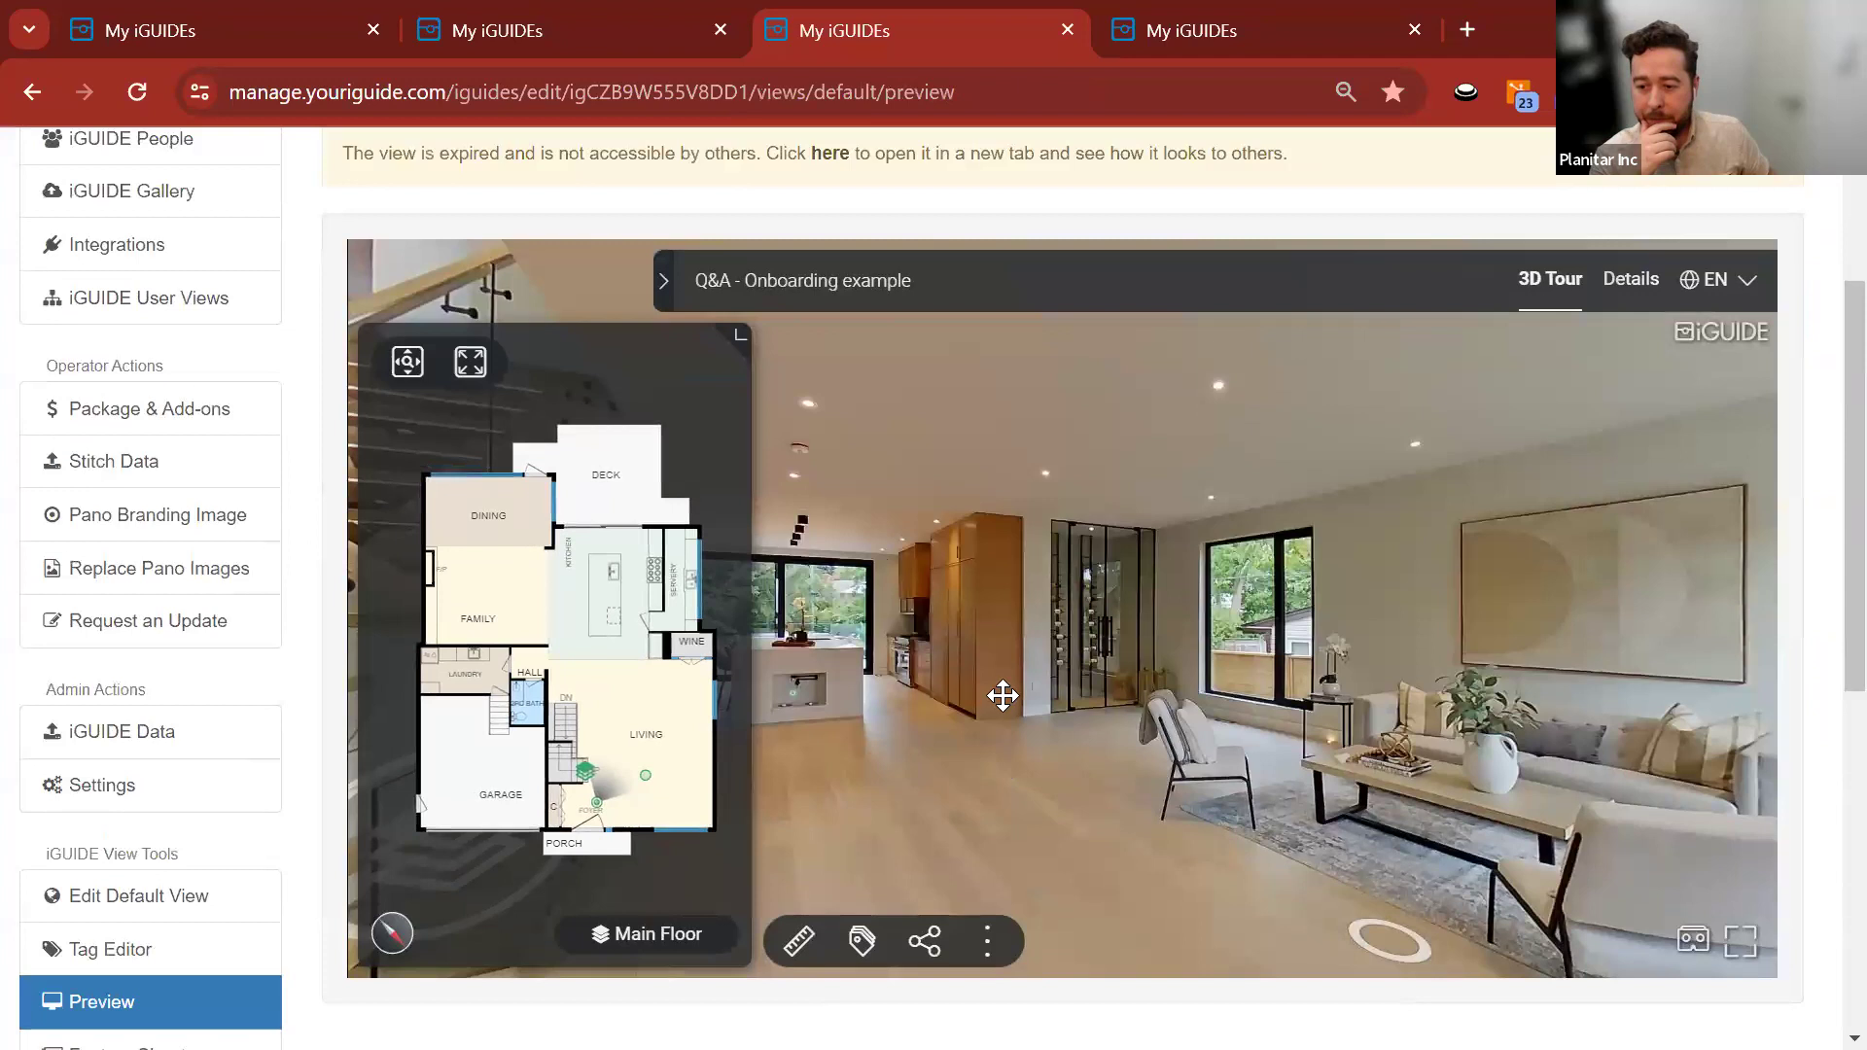
left_click(1001, 696)
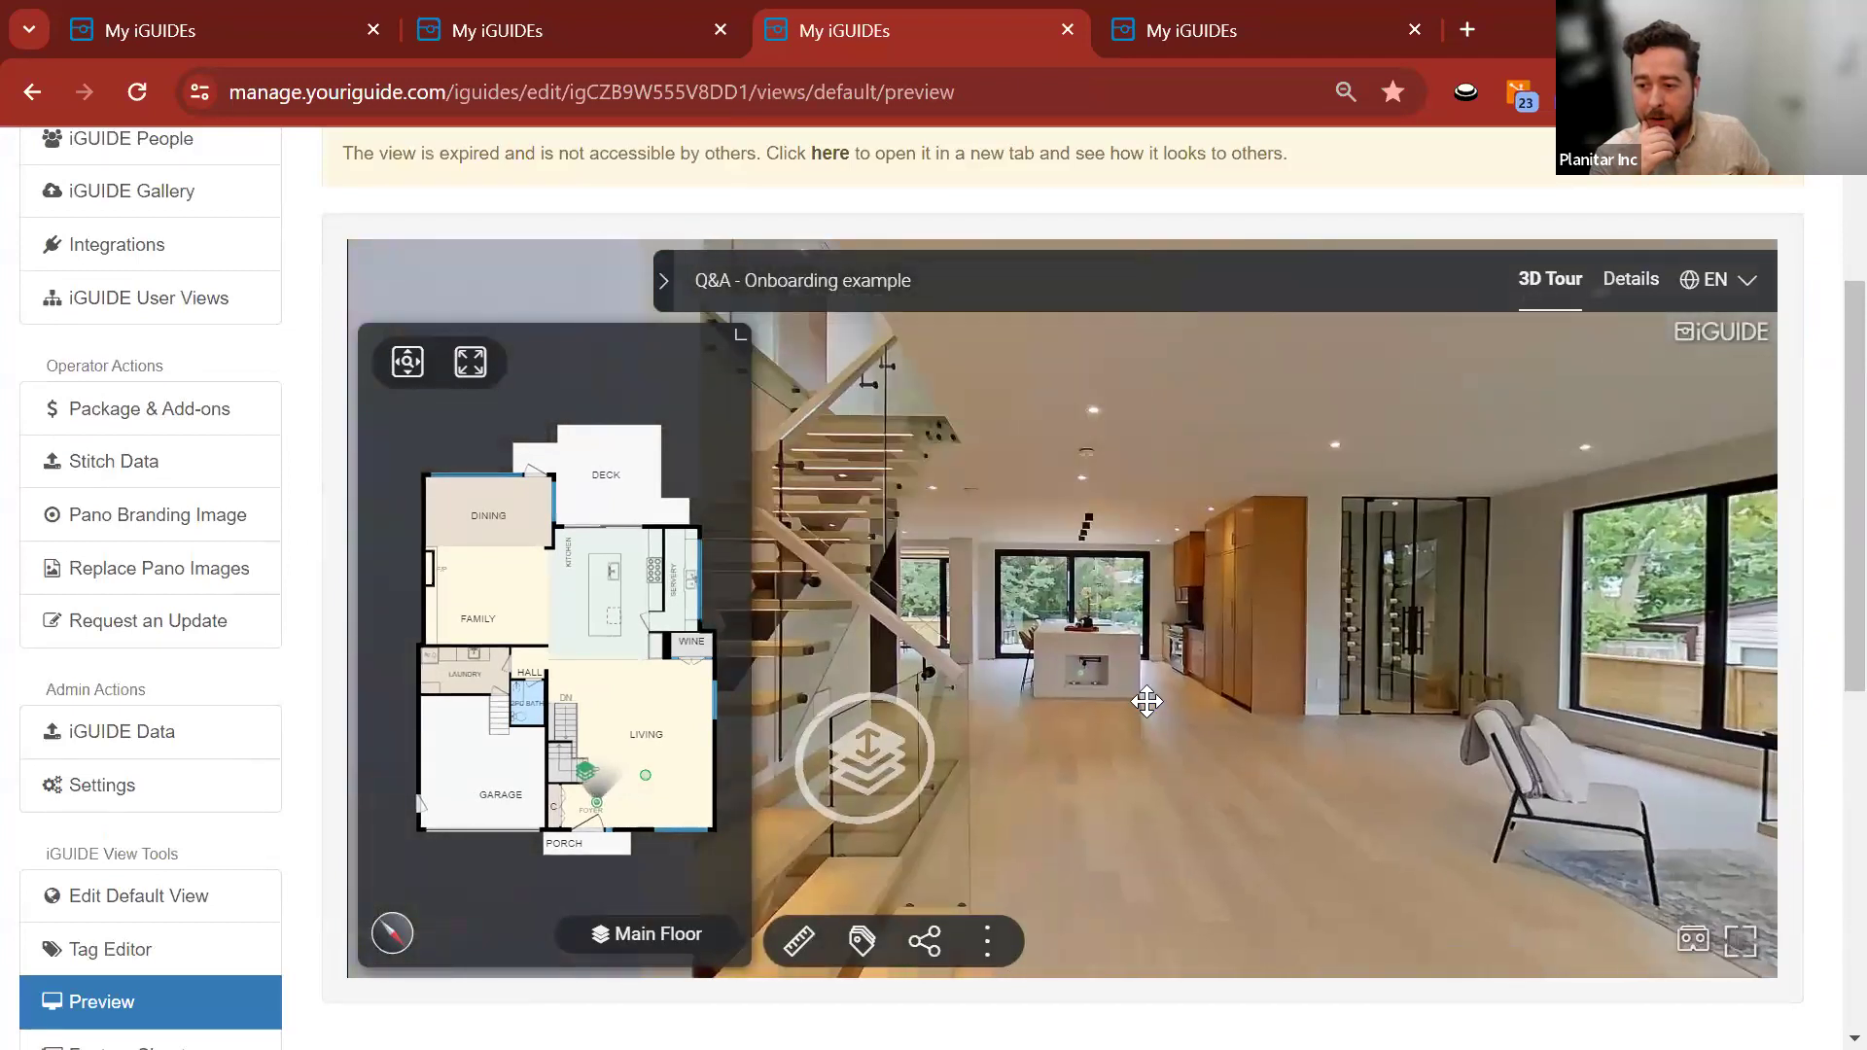
mouse_move(1095, 694)
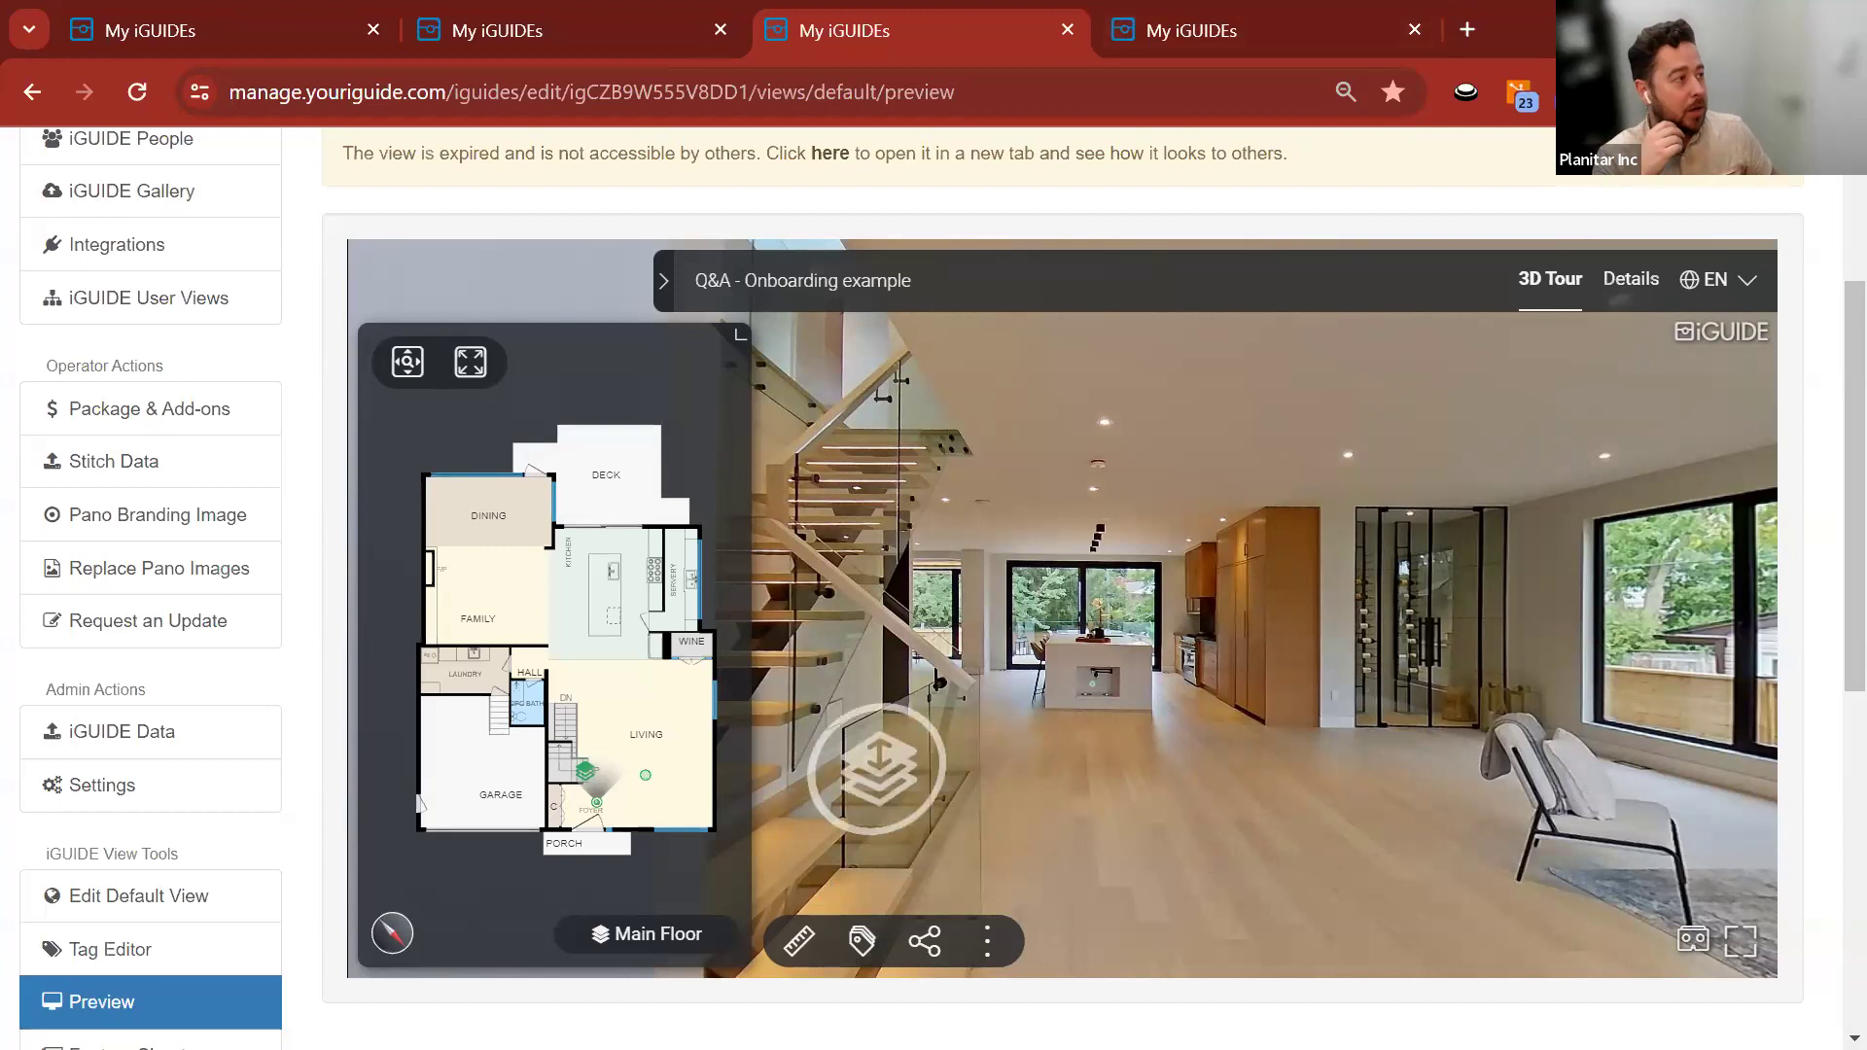
key("alt+Tab")
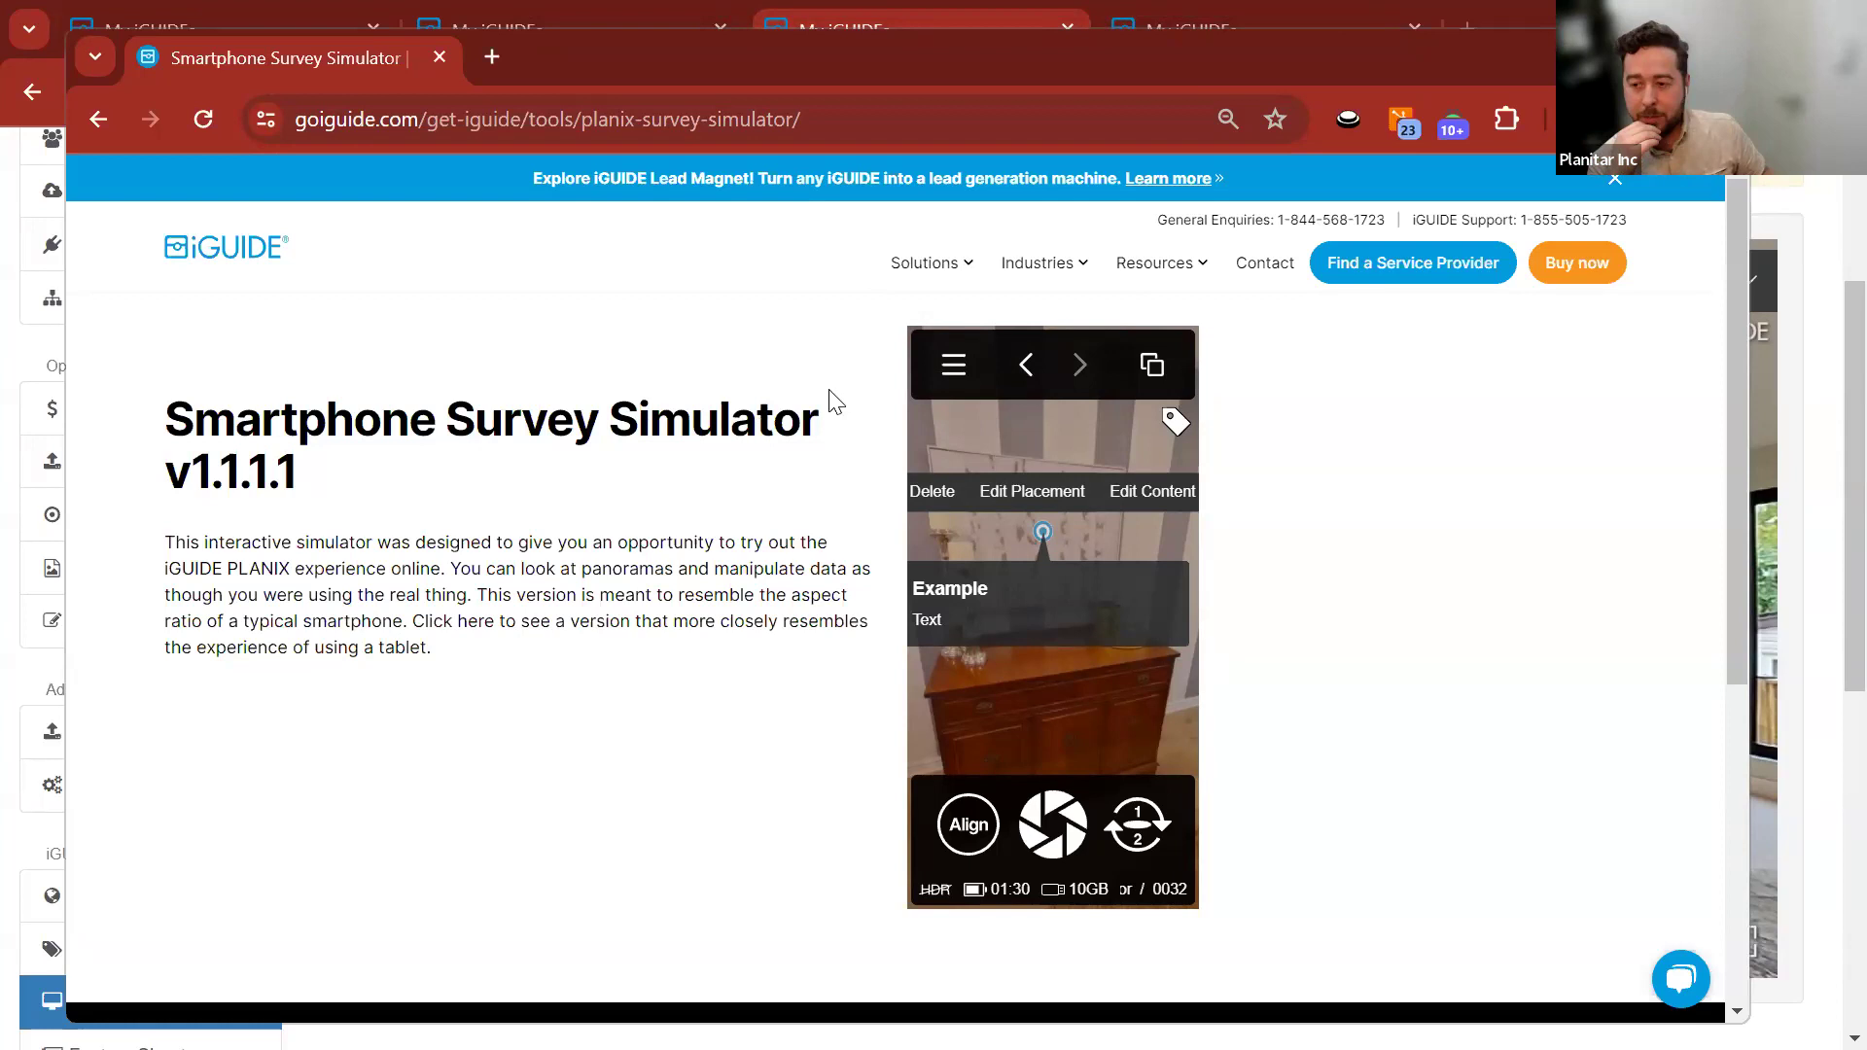
Remove the stray space from the project name on the simulator's Project page.
left_click(953, 367)
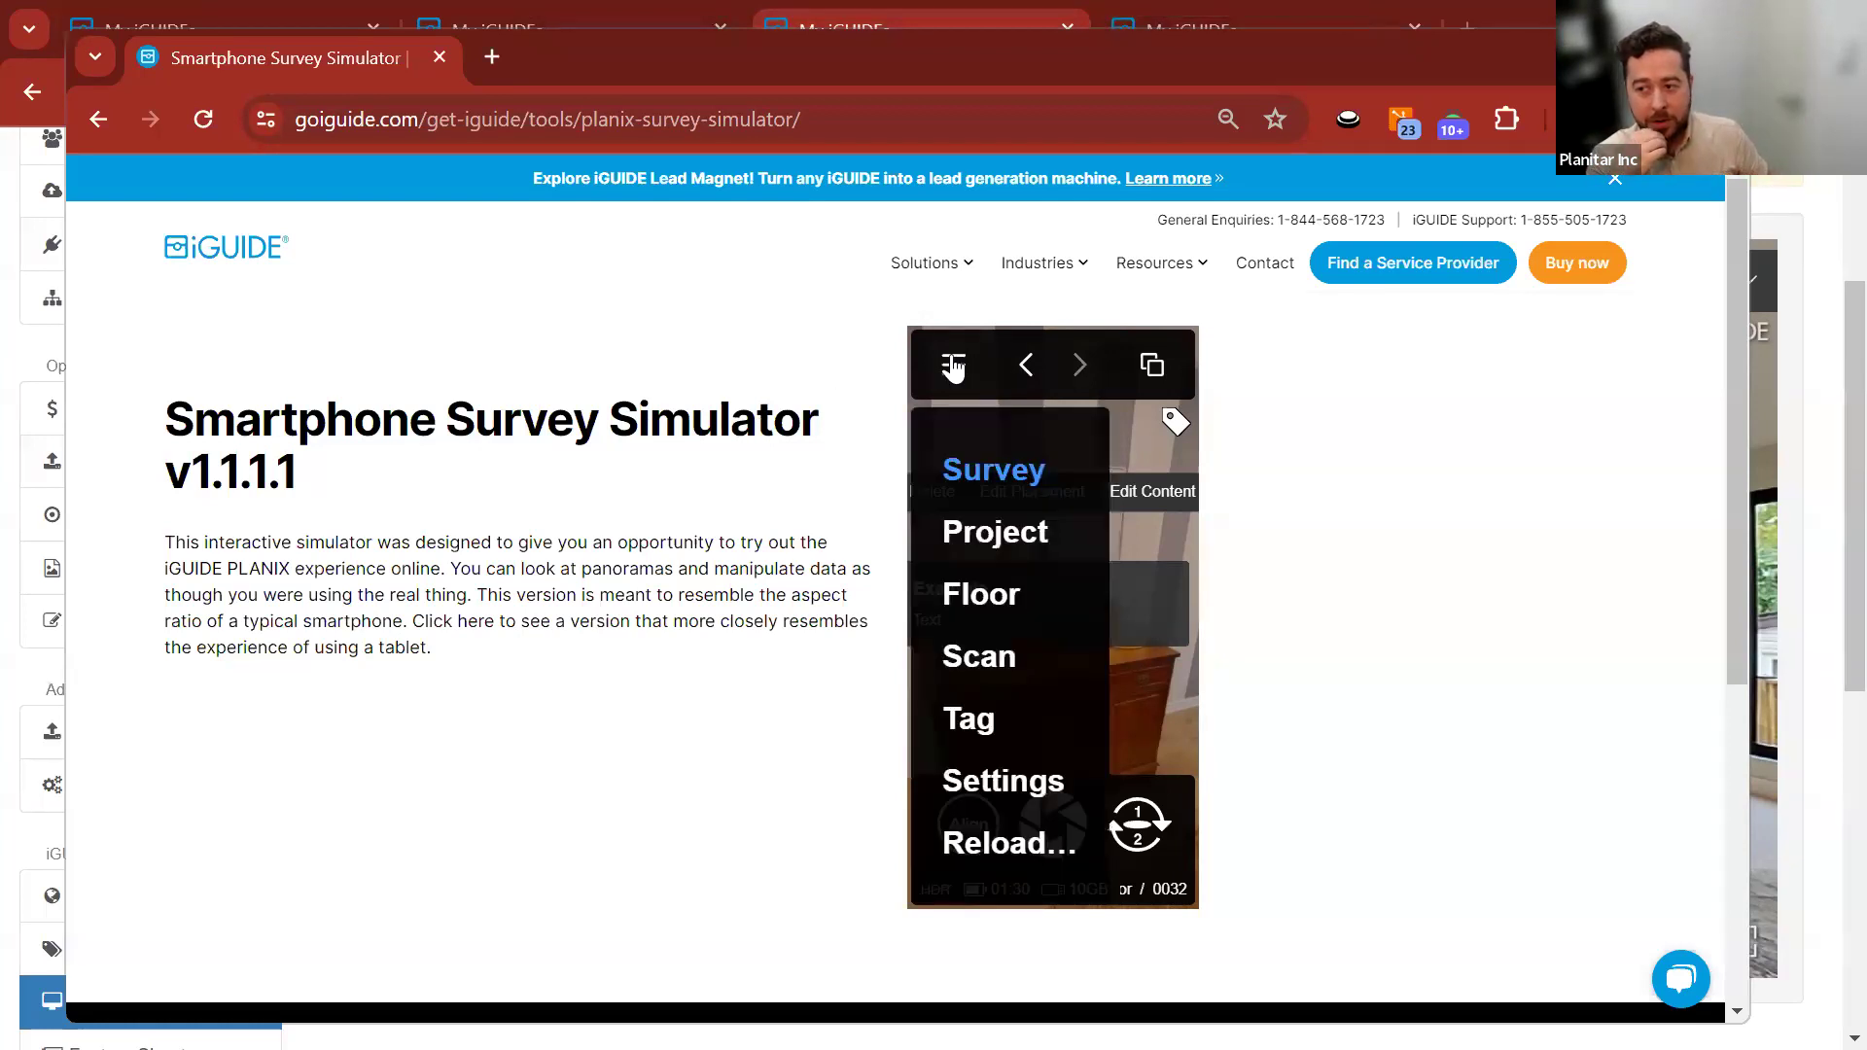
left_click(975, 532)
left_click(987, 494)
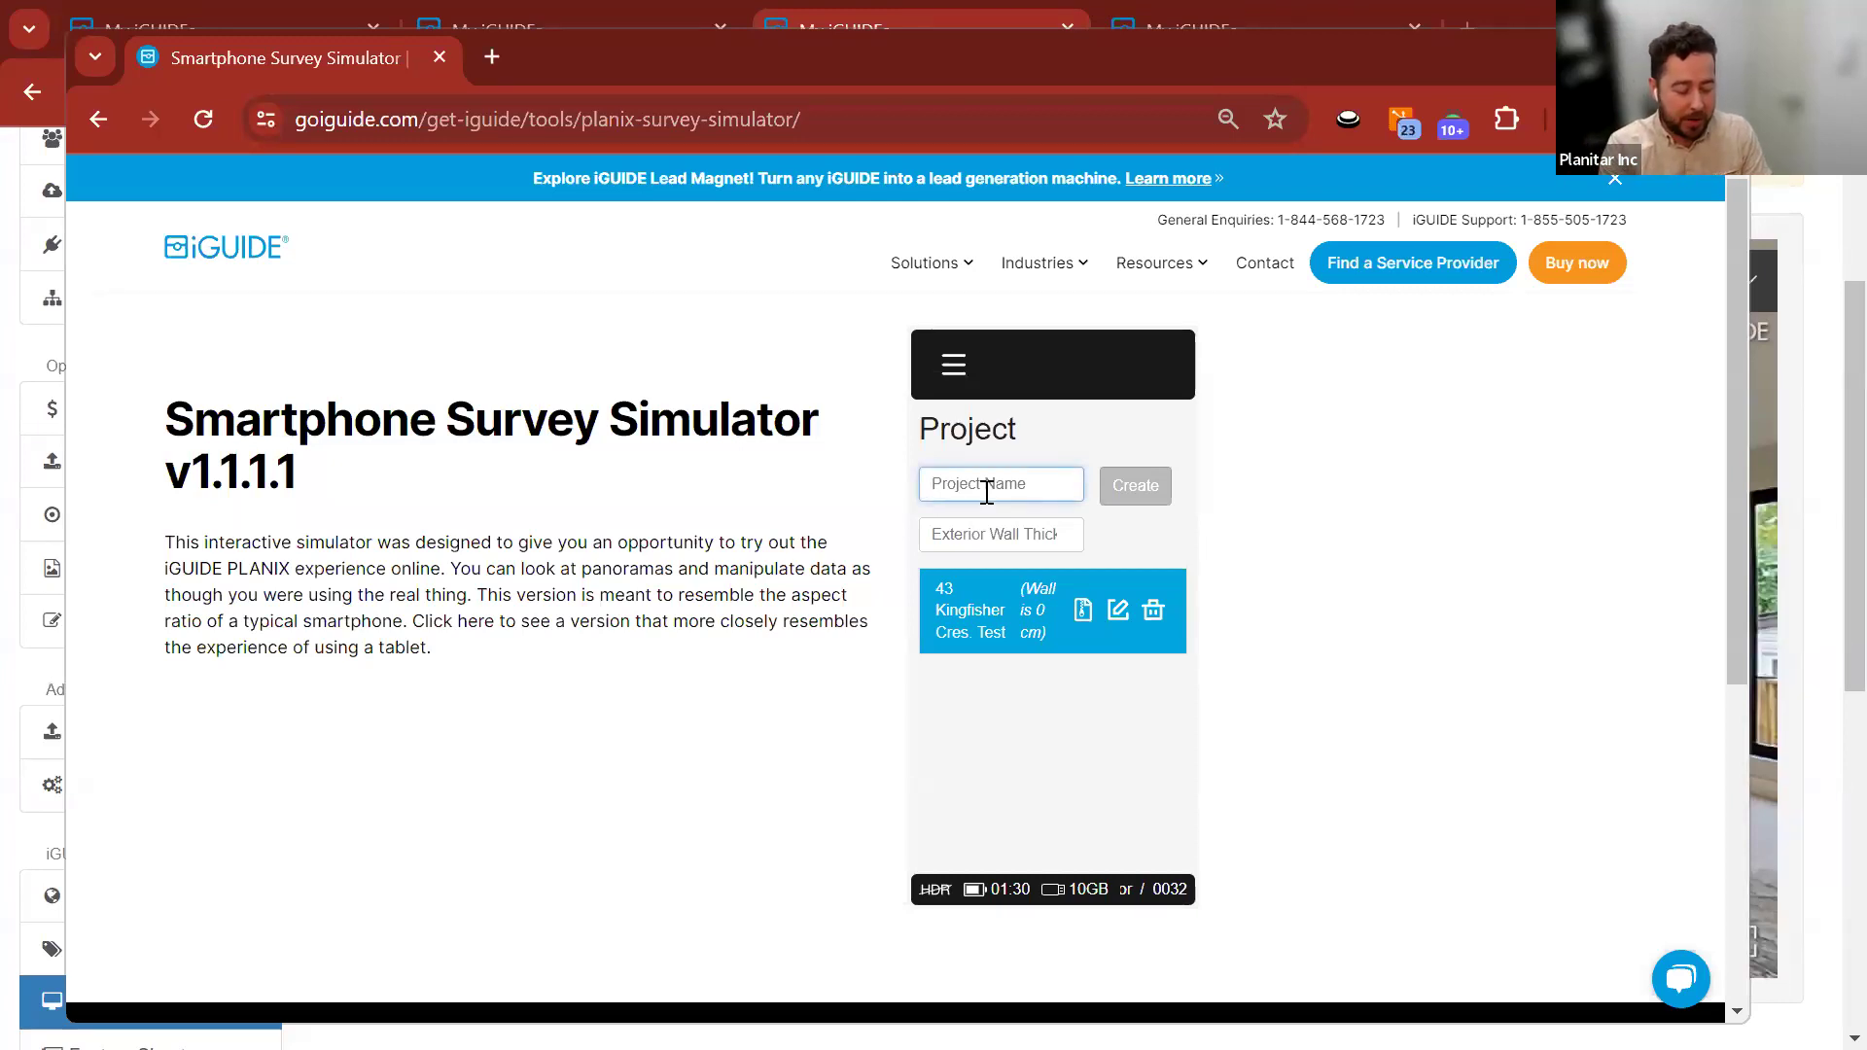
key("BackSpace")
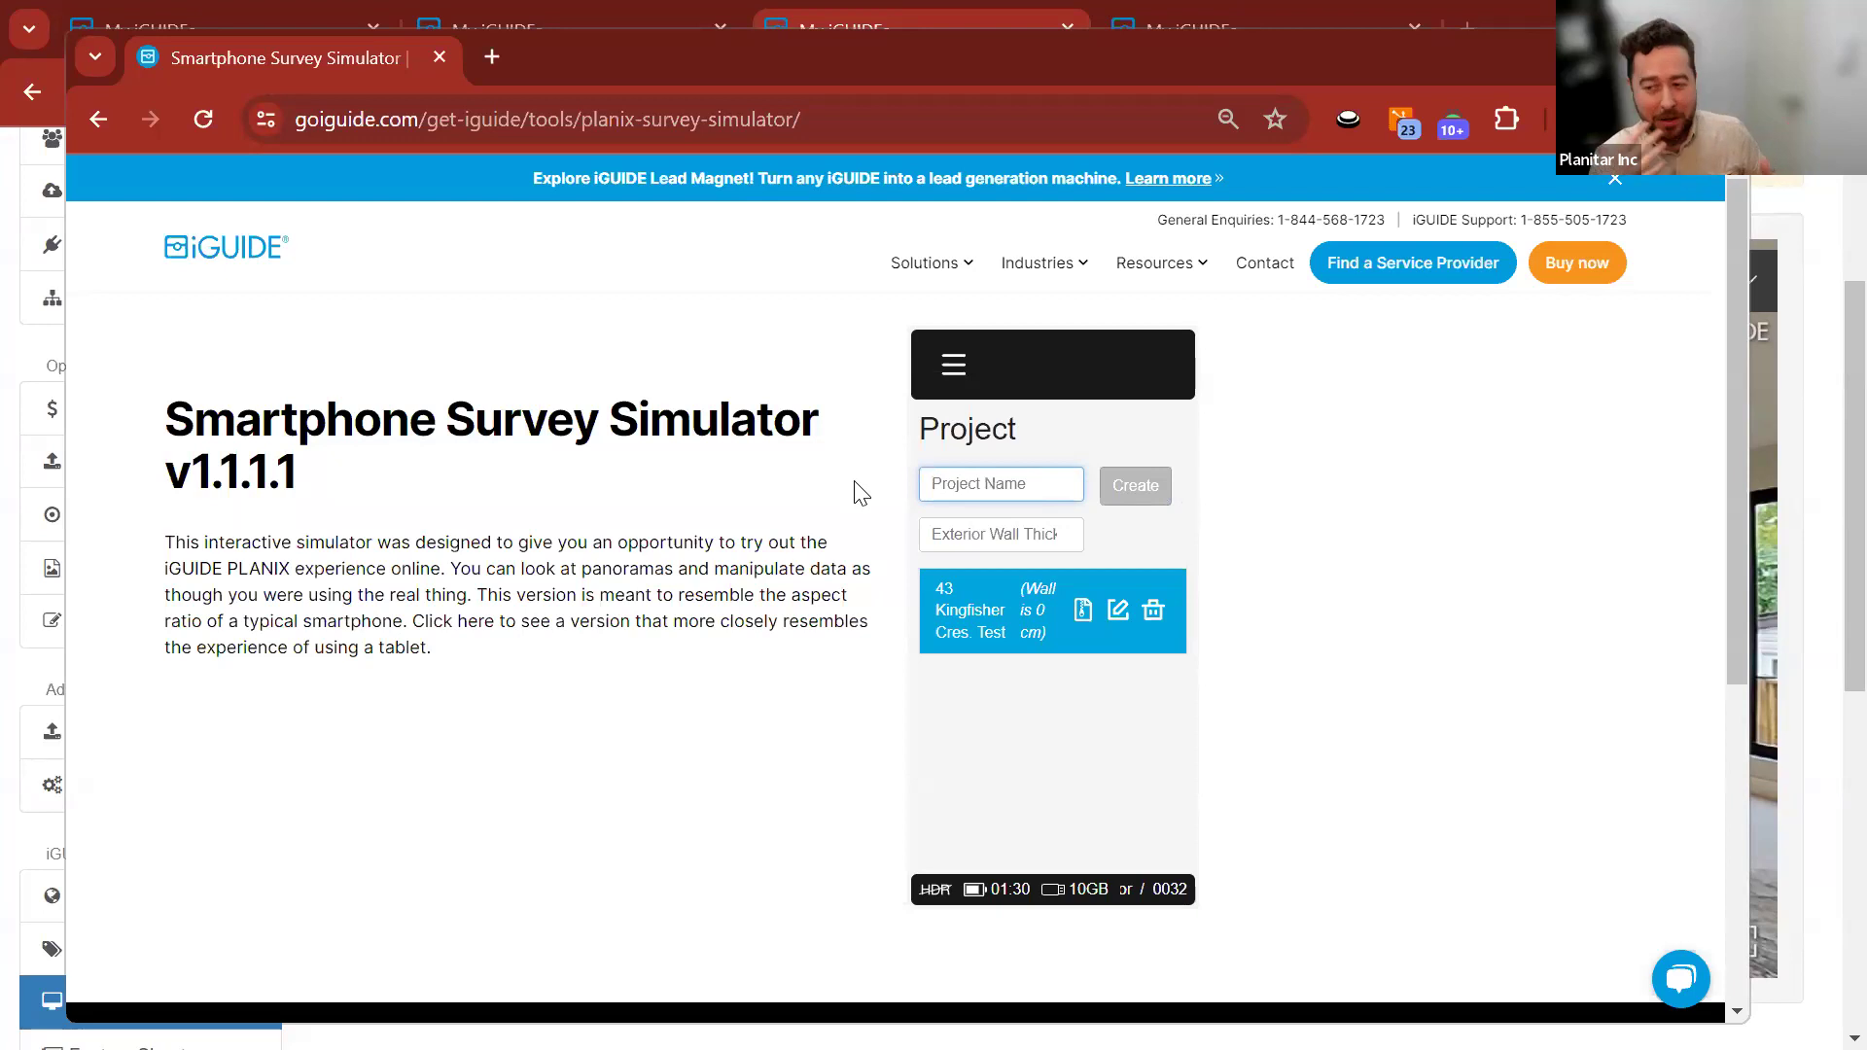
Create a floor named 'Outside' and move the simulator window aside.
left_click(949, 367)
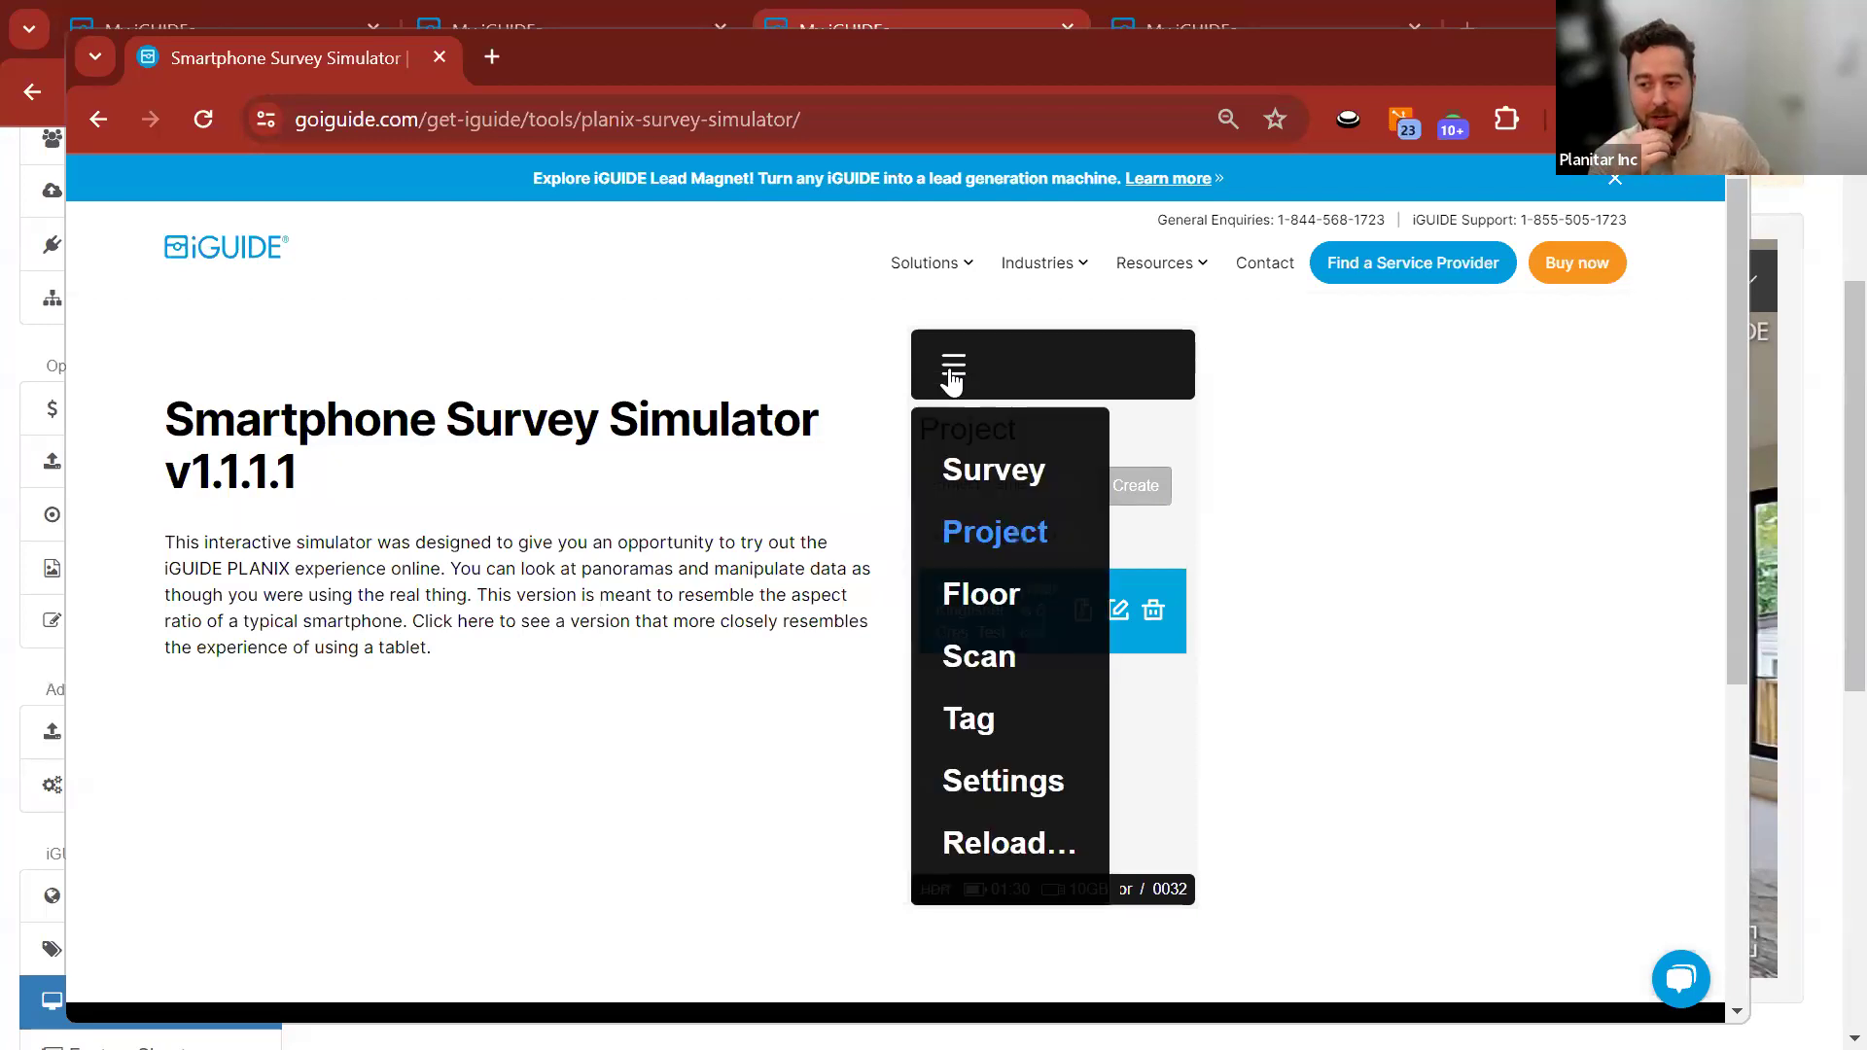
left_click(983, 588)
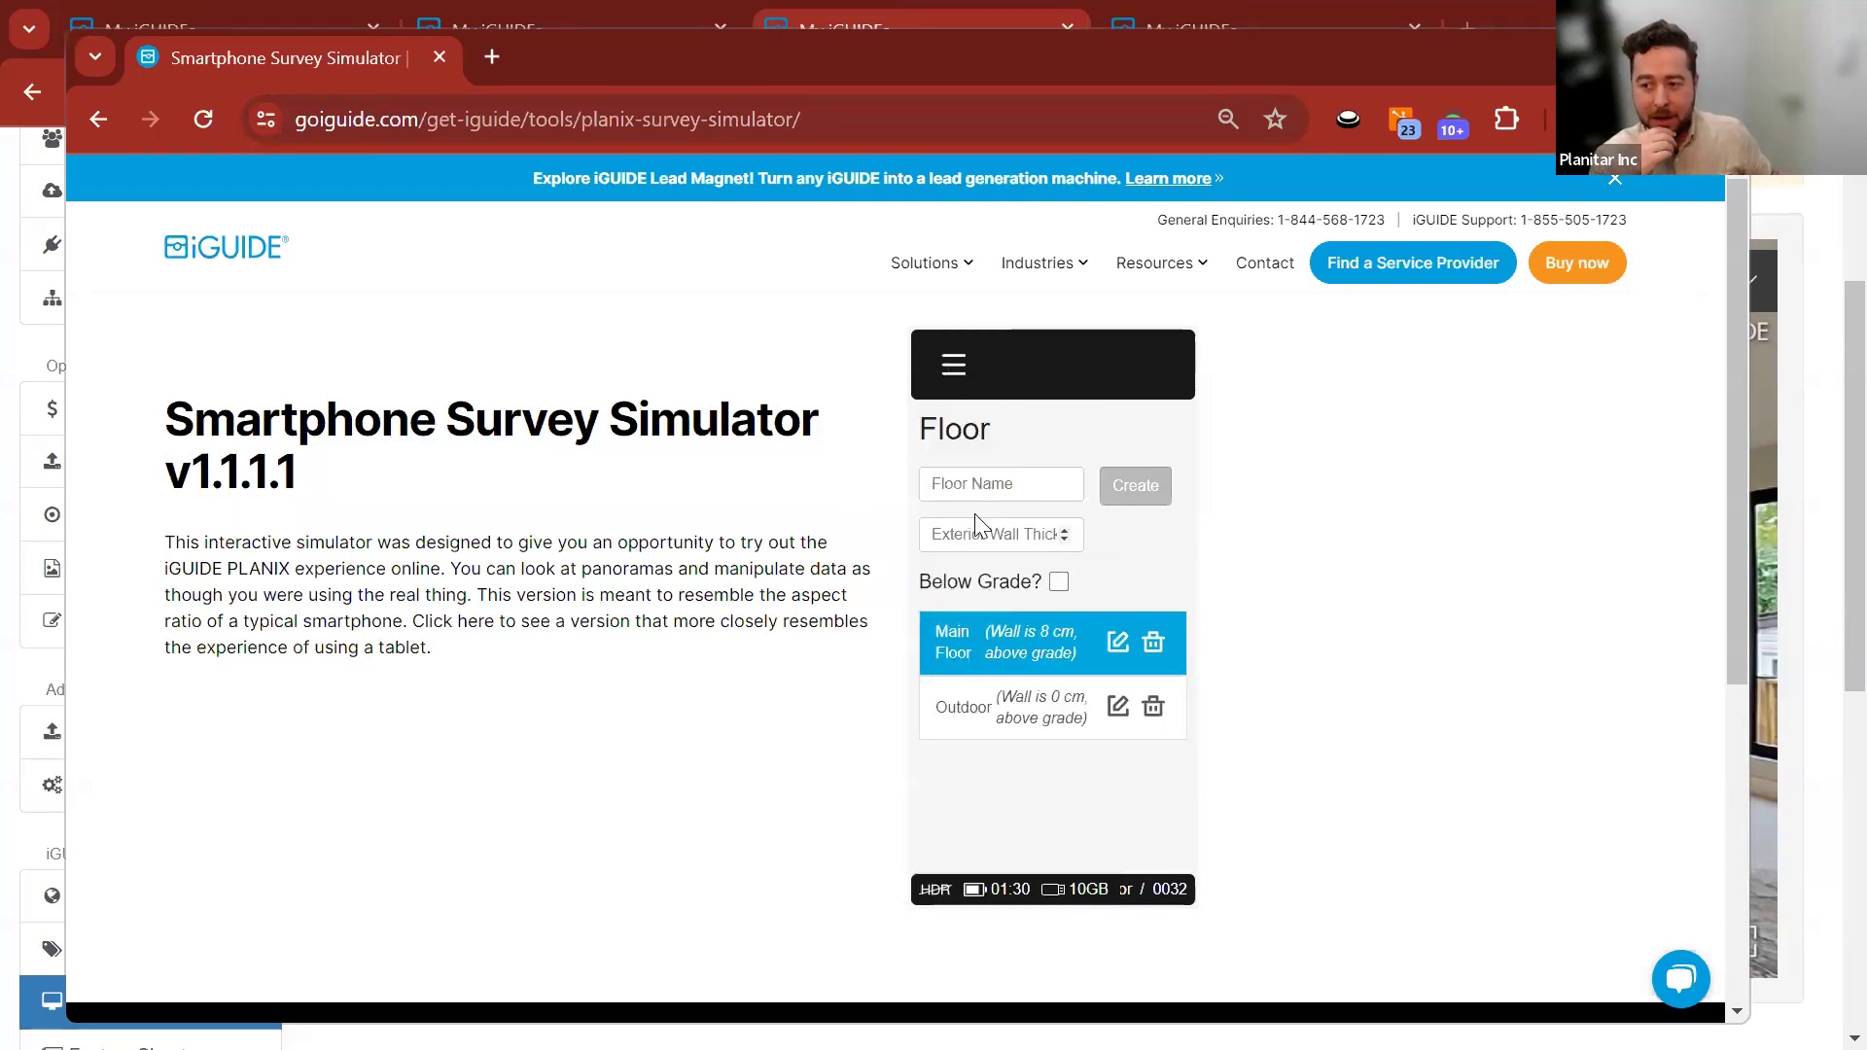
left_click(973, 485)
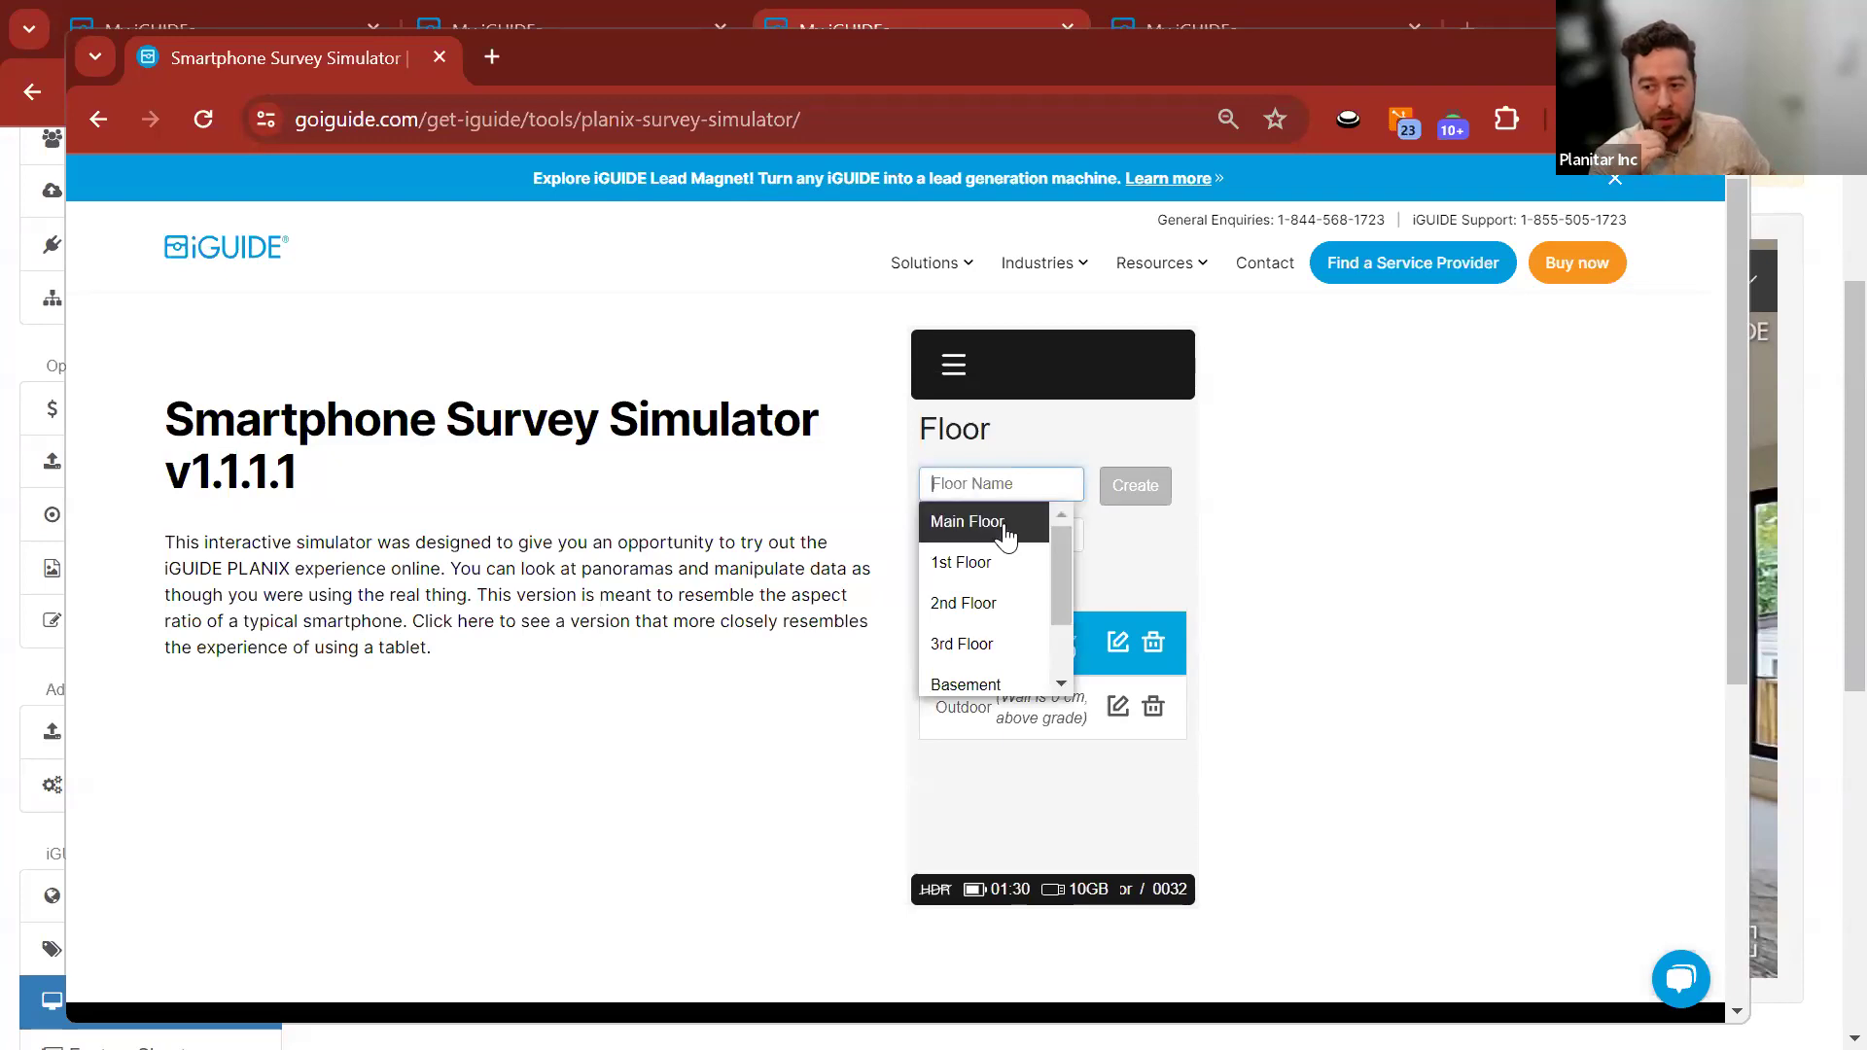
left_click(973, 522)
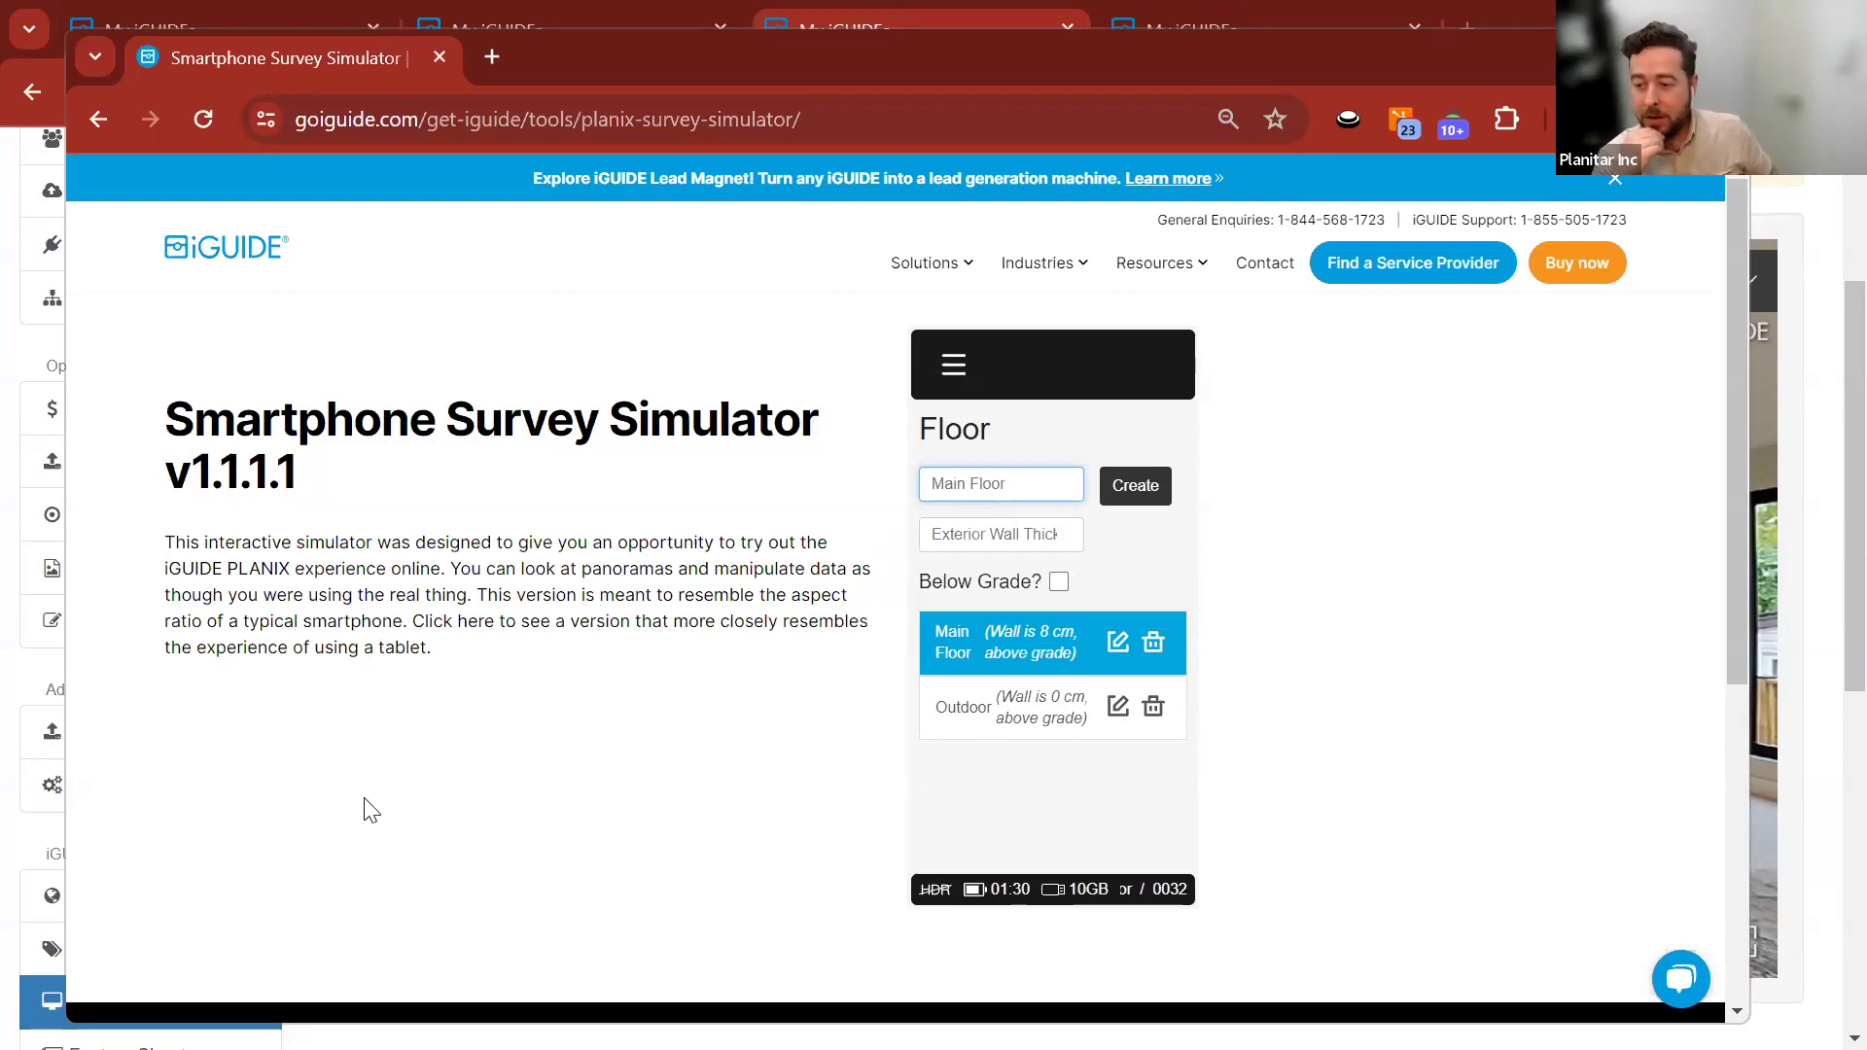
left_click_drag(1011, 483, 883, 513)
type("Outside")
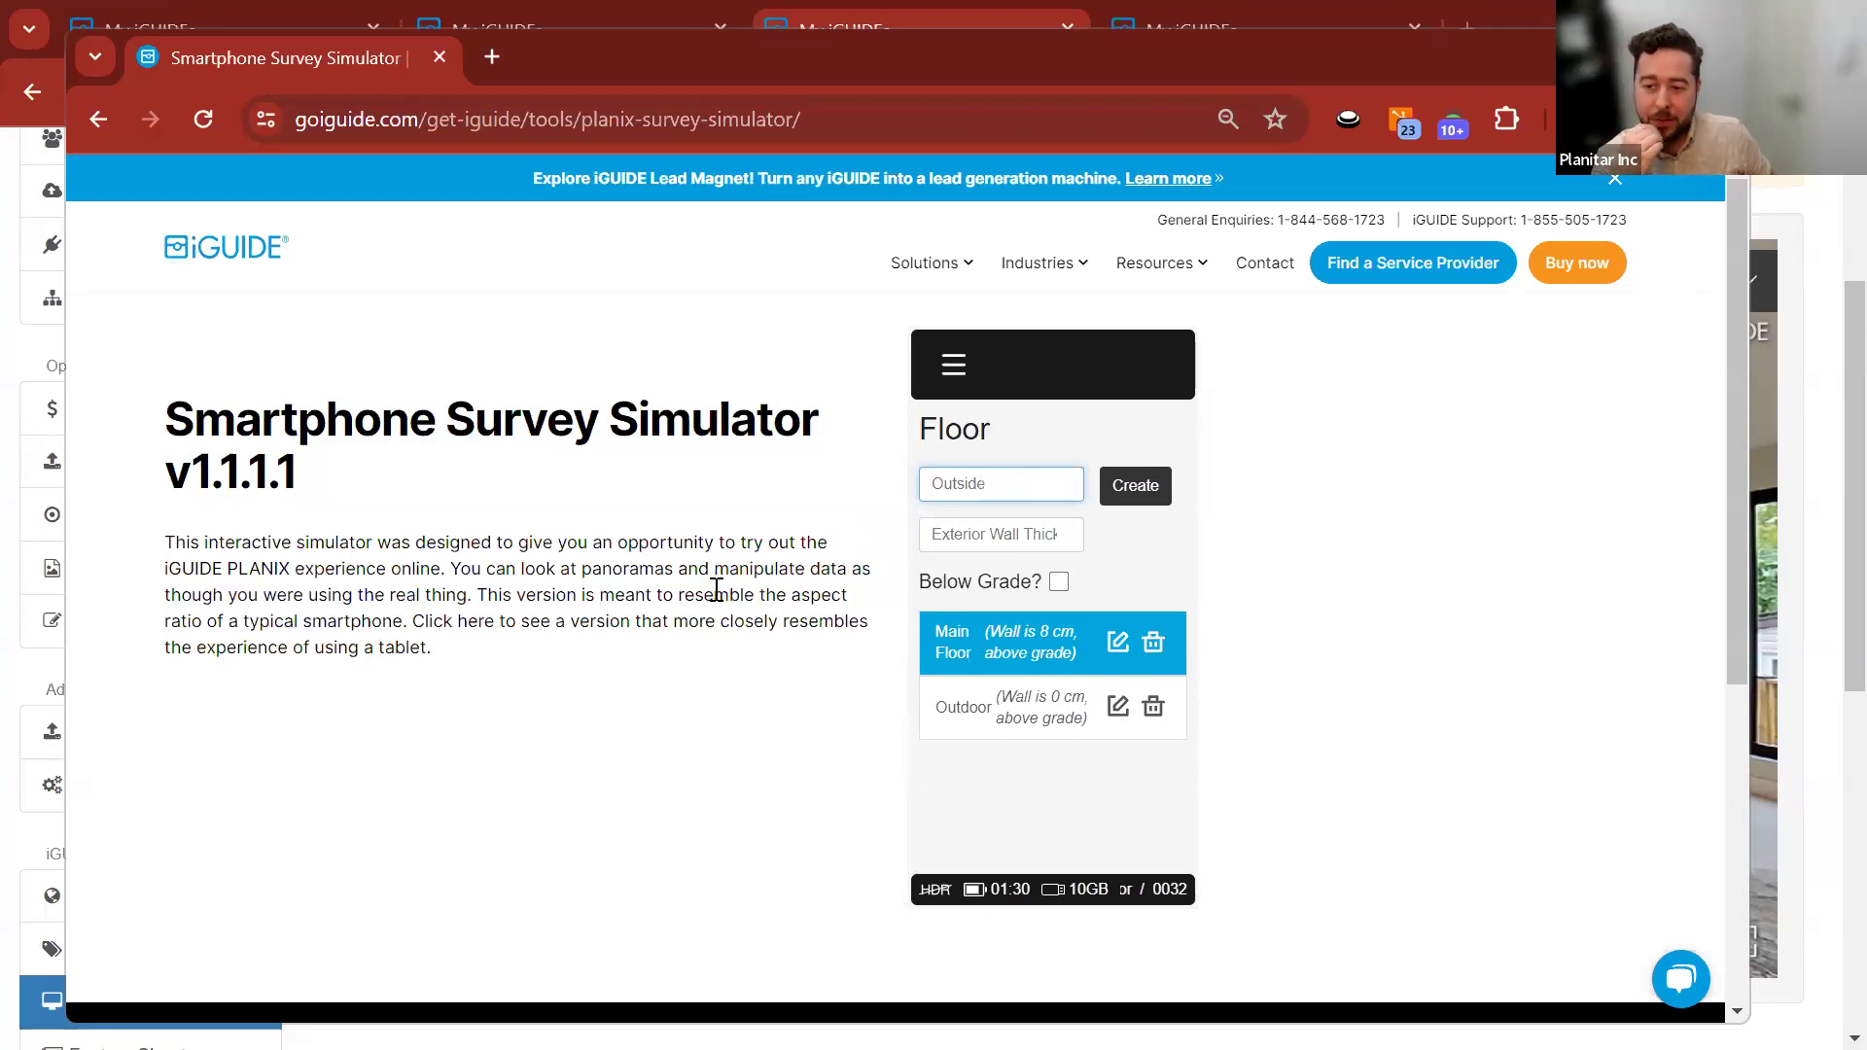
left_click(1136, 486)
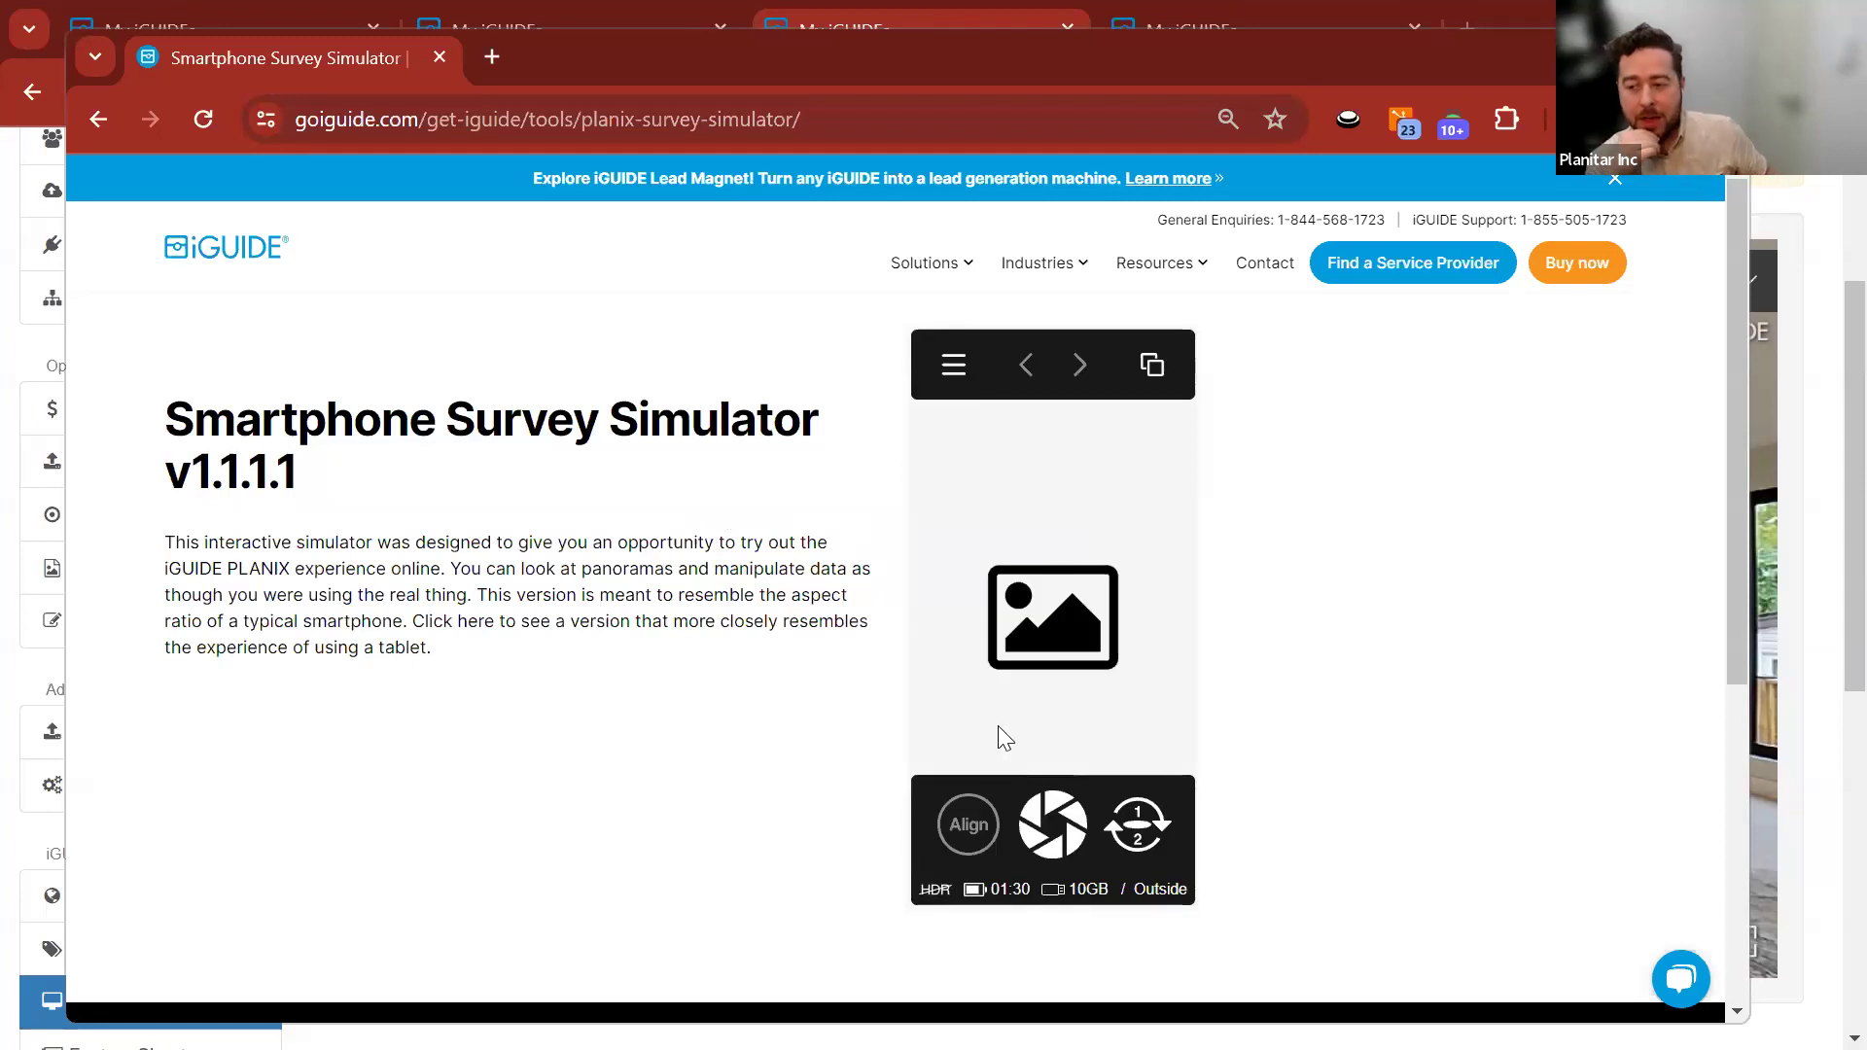
left_click_drag(631, 65, 2, 291)
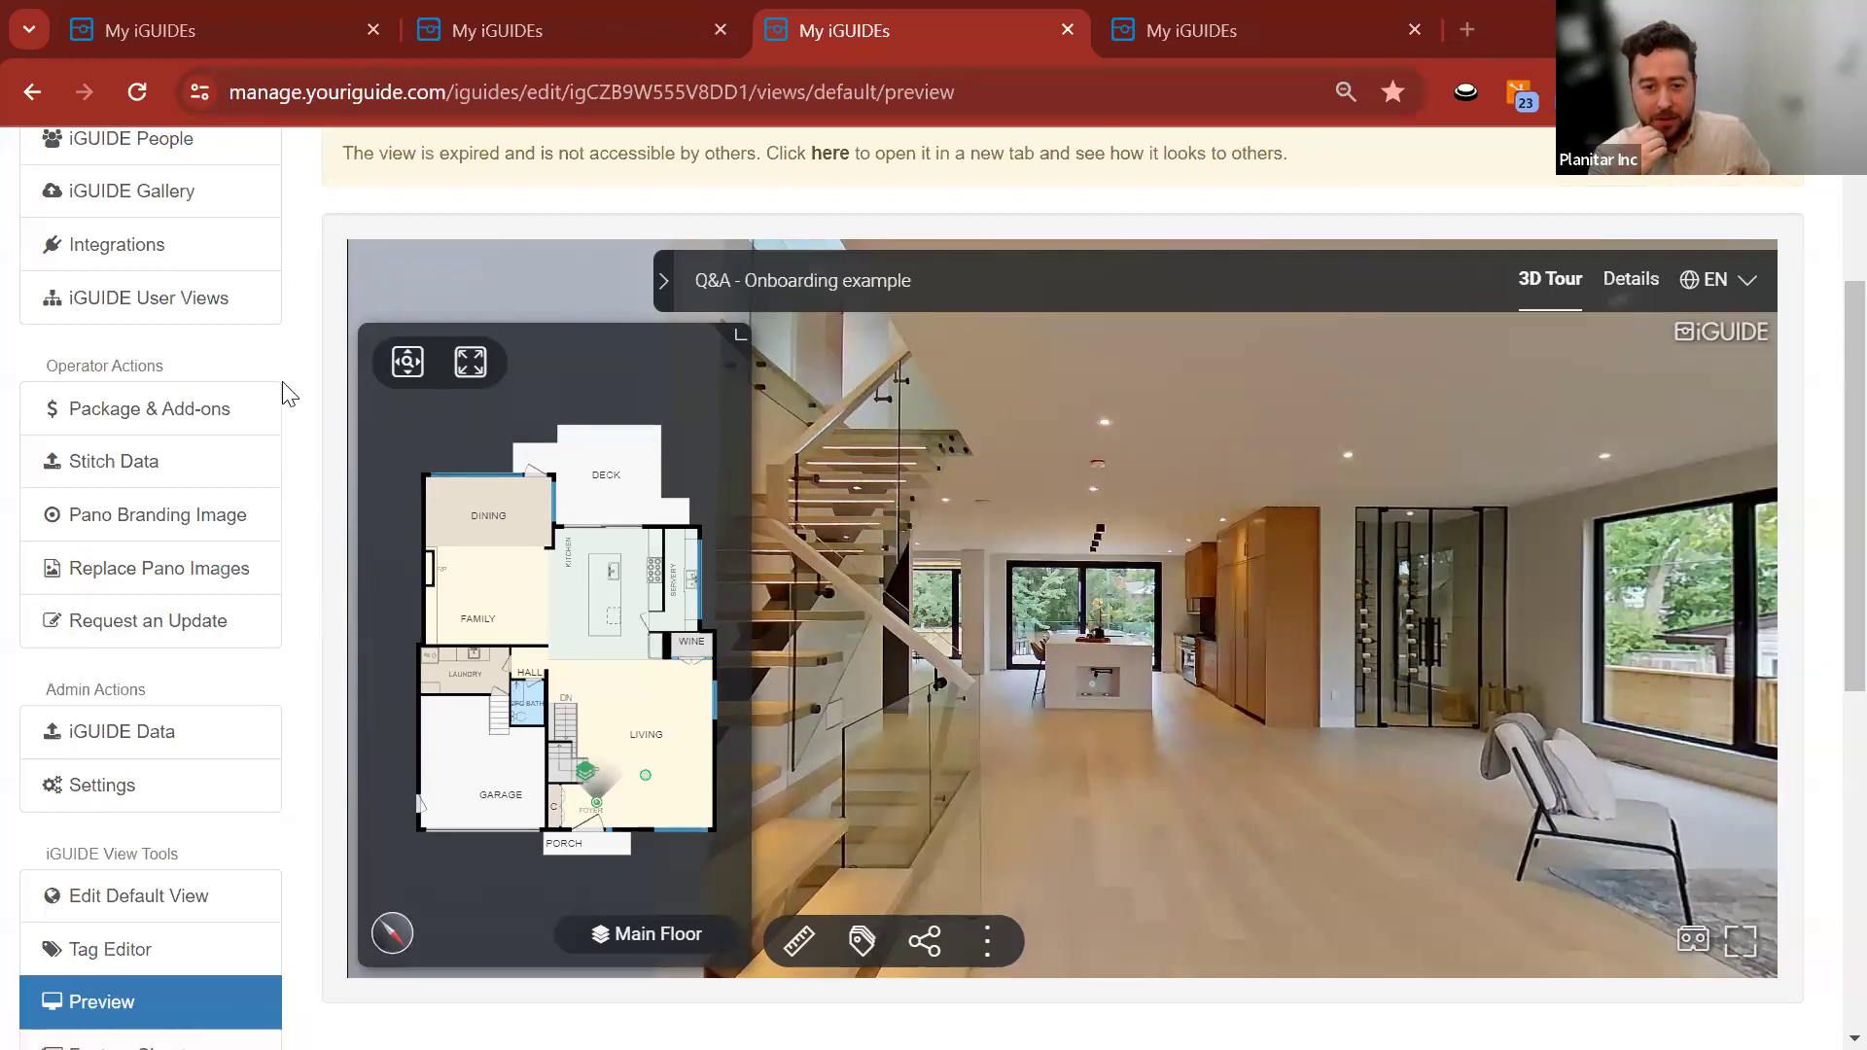
Tick 'I want to request an update' on the Request an Update page, then bring Stitch forward.
left_click(130, 637)
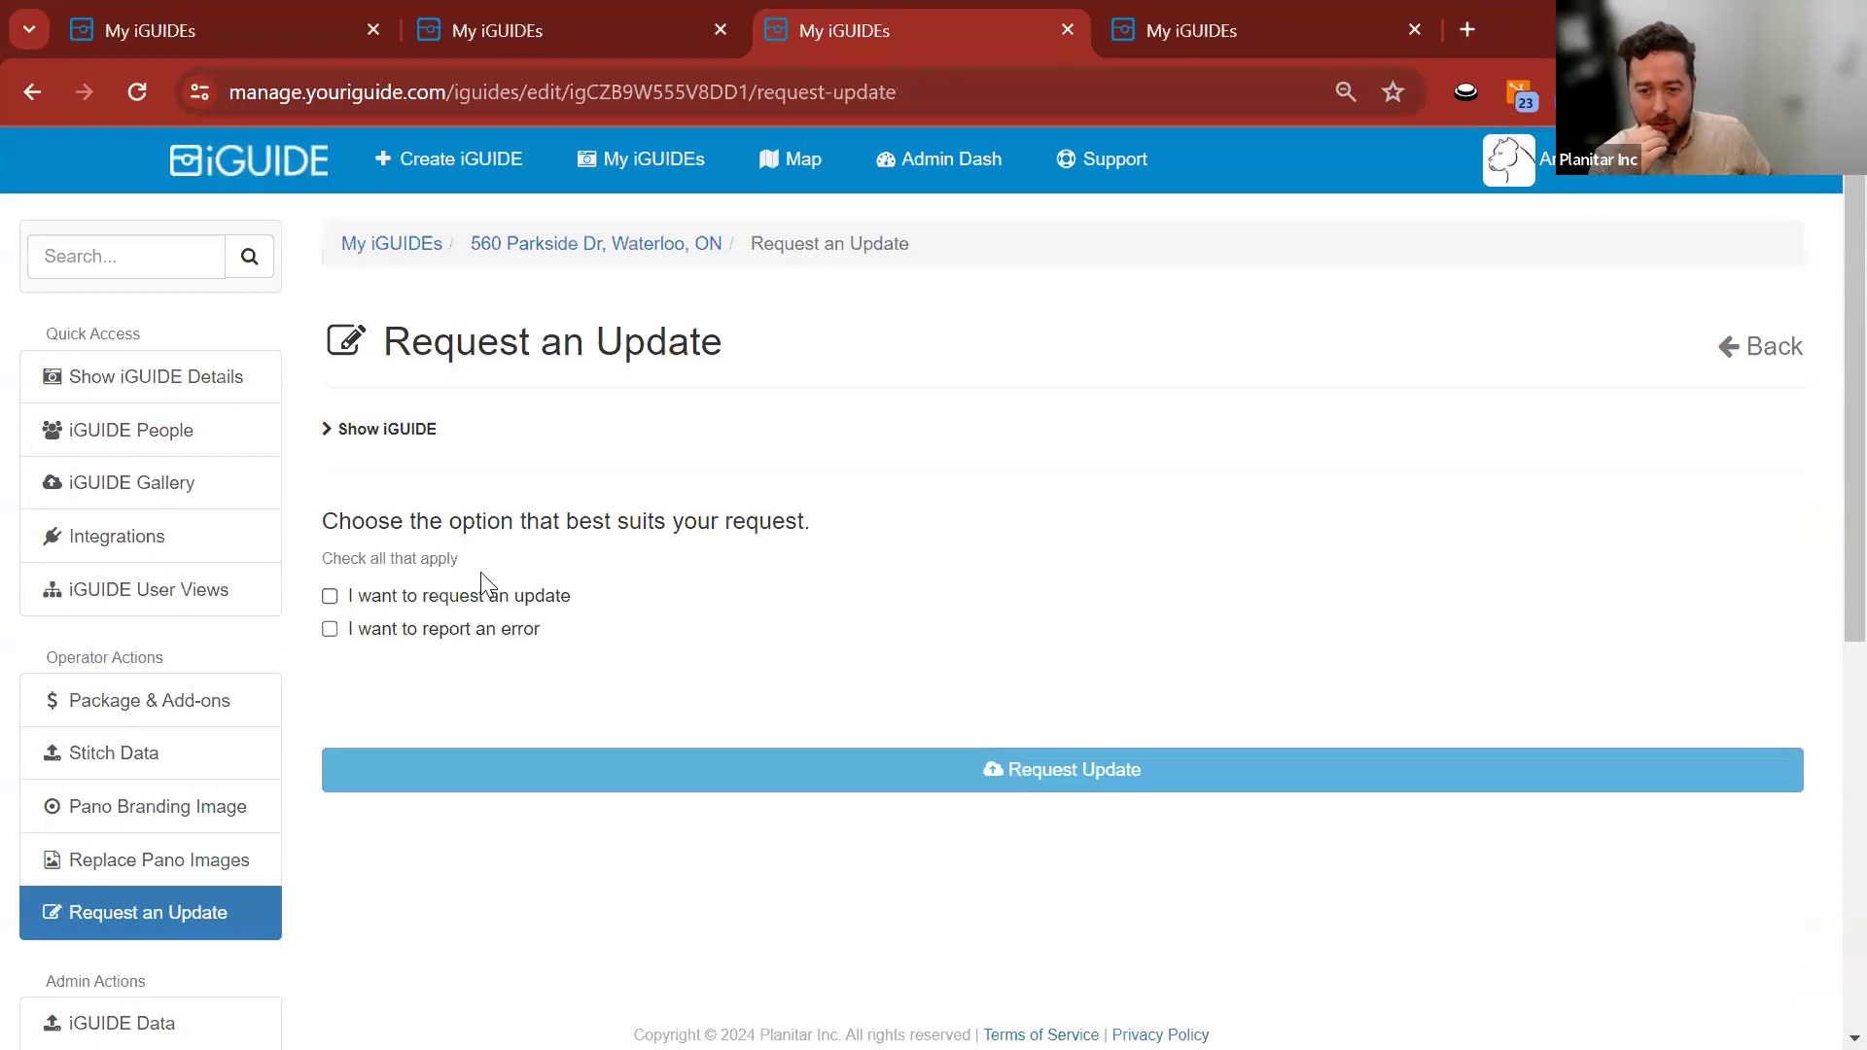
left_click(330, 595)
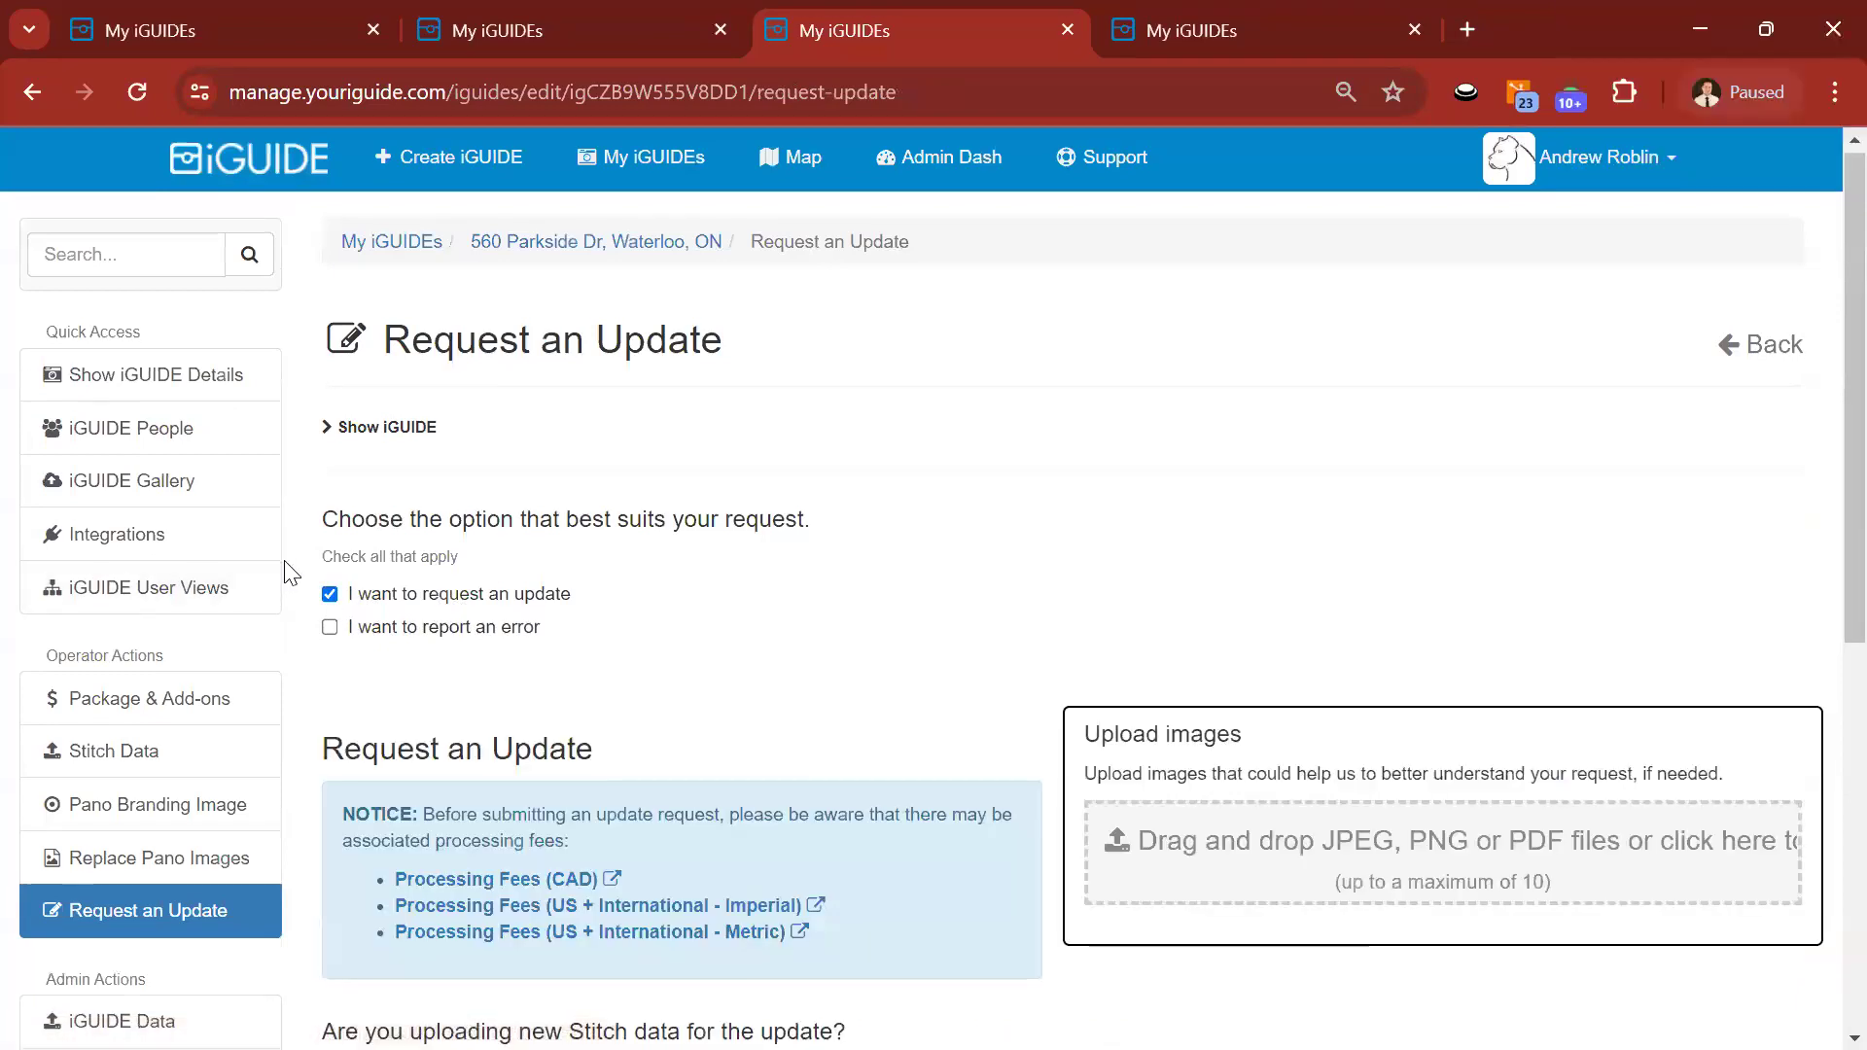
scroll(287, 570, "down", 3)
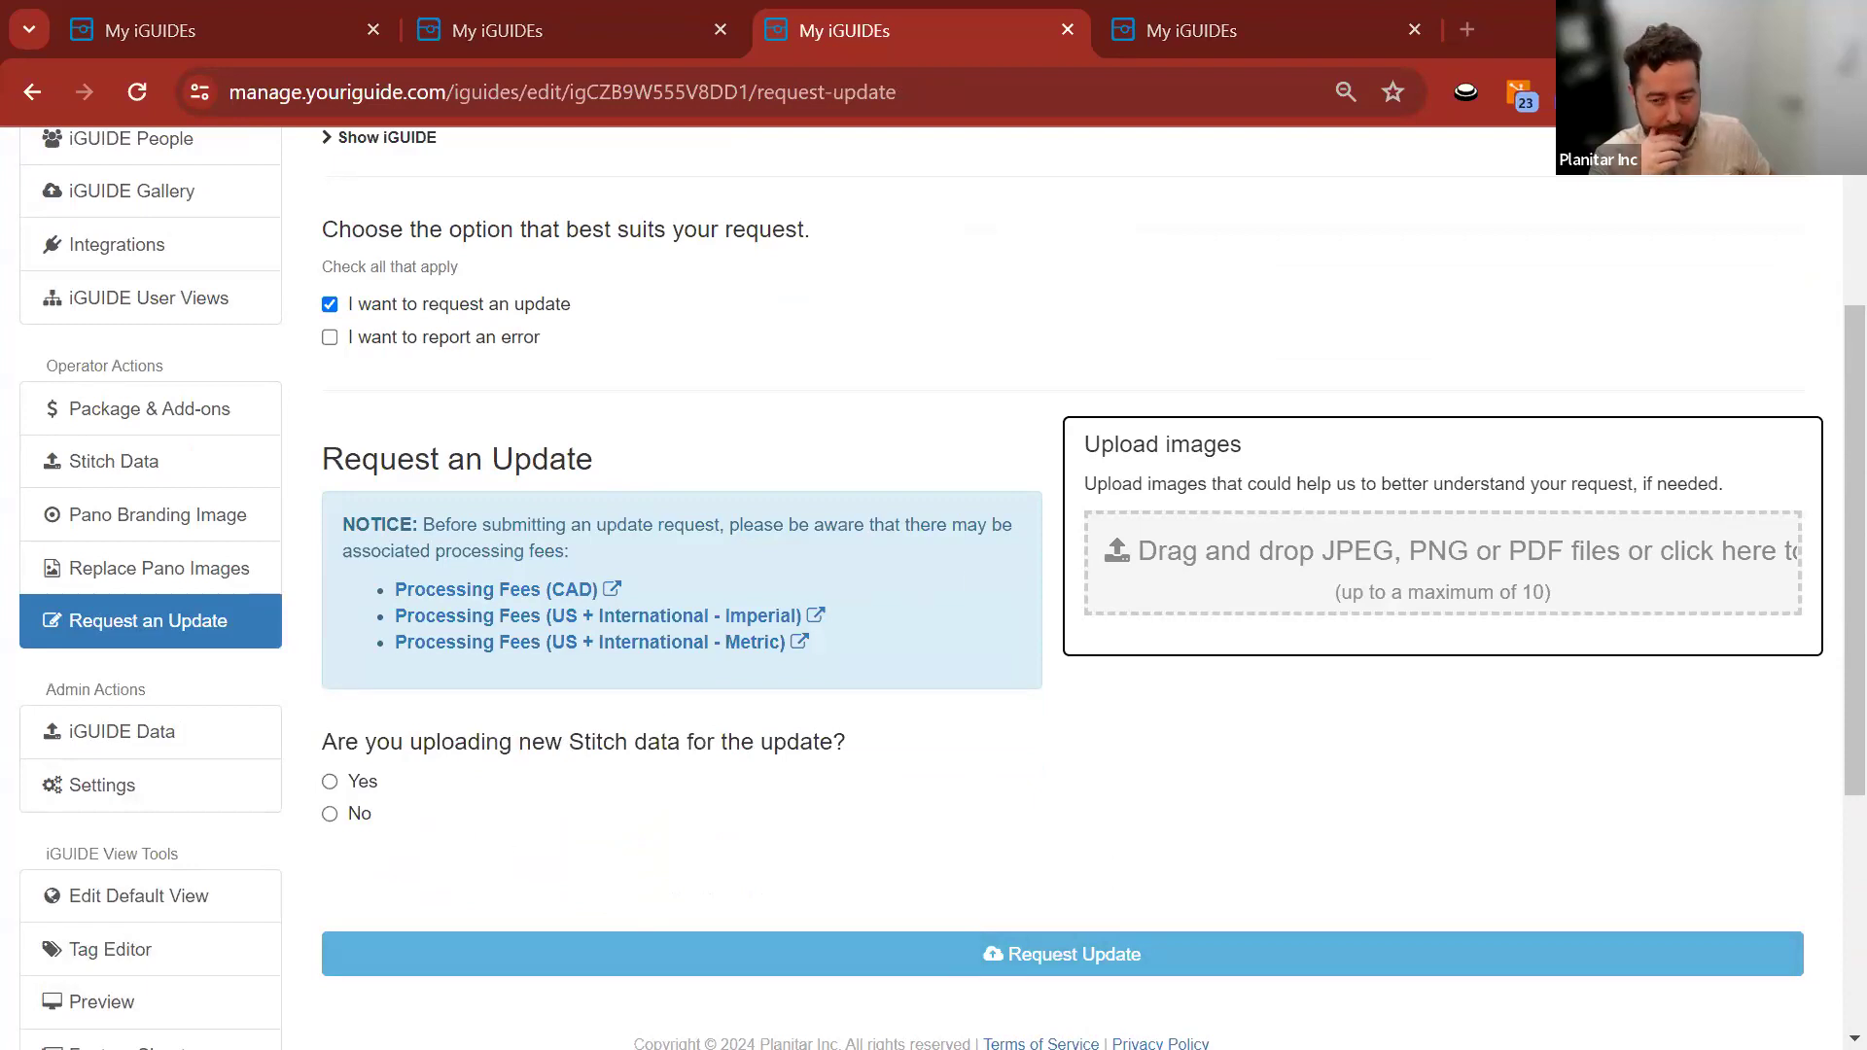
key("alt+Tab")
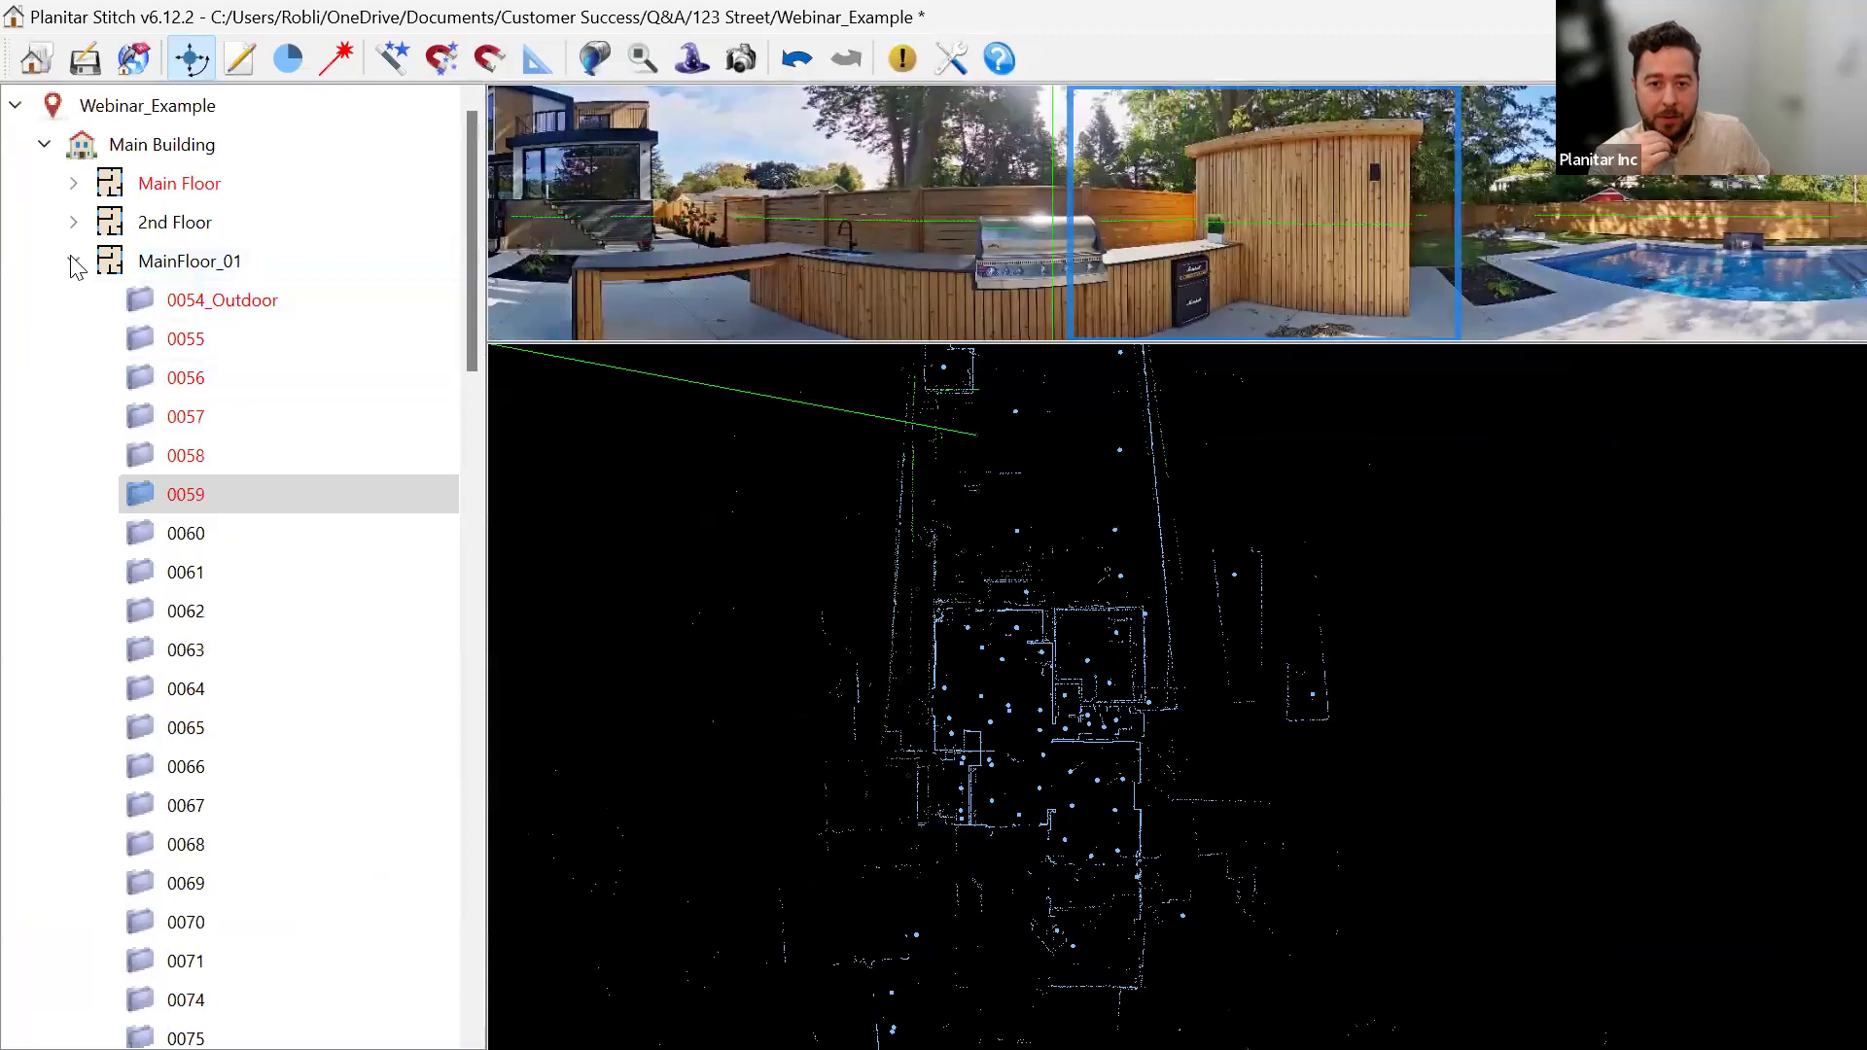
Collapse MainFloor_01 and expand Main Floor to list its scans.
left_click(74, 260)
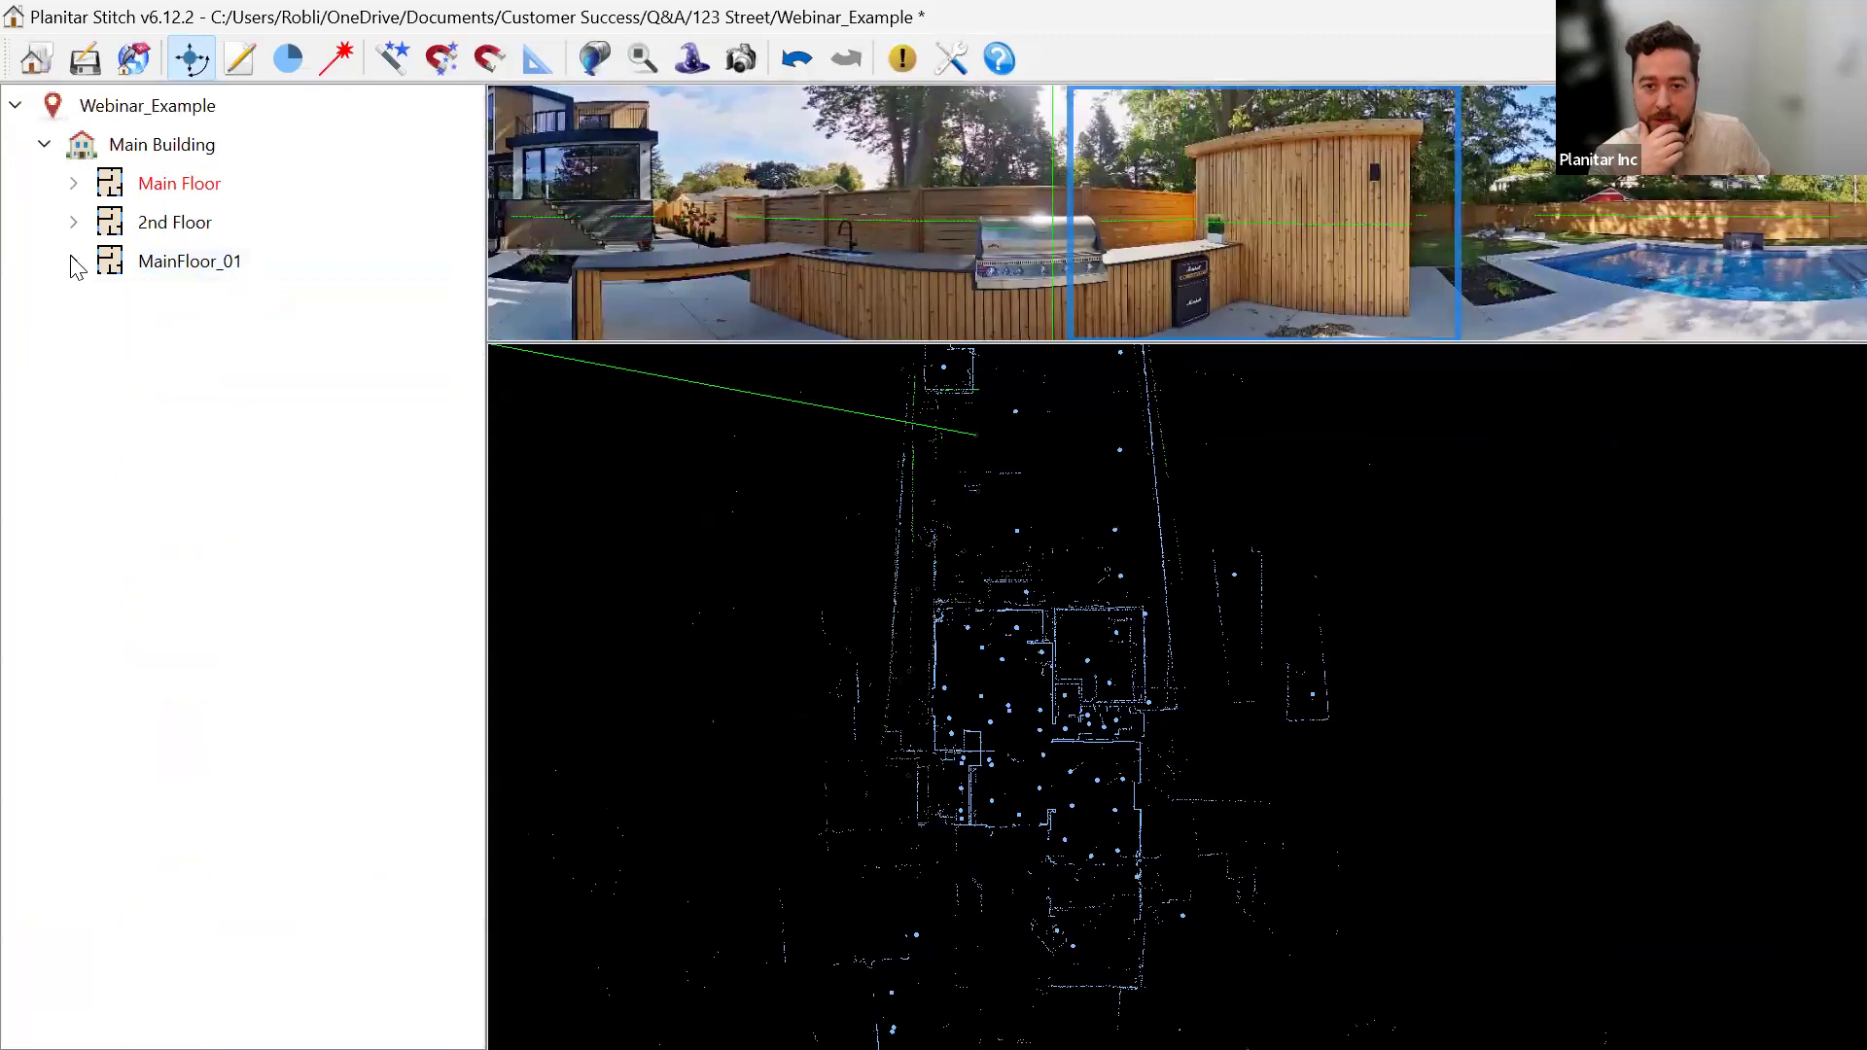
left_click(73, 185)
left_click(194, 226)
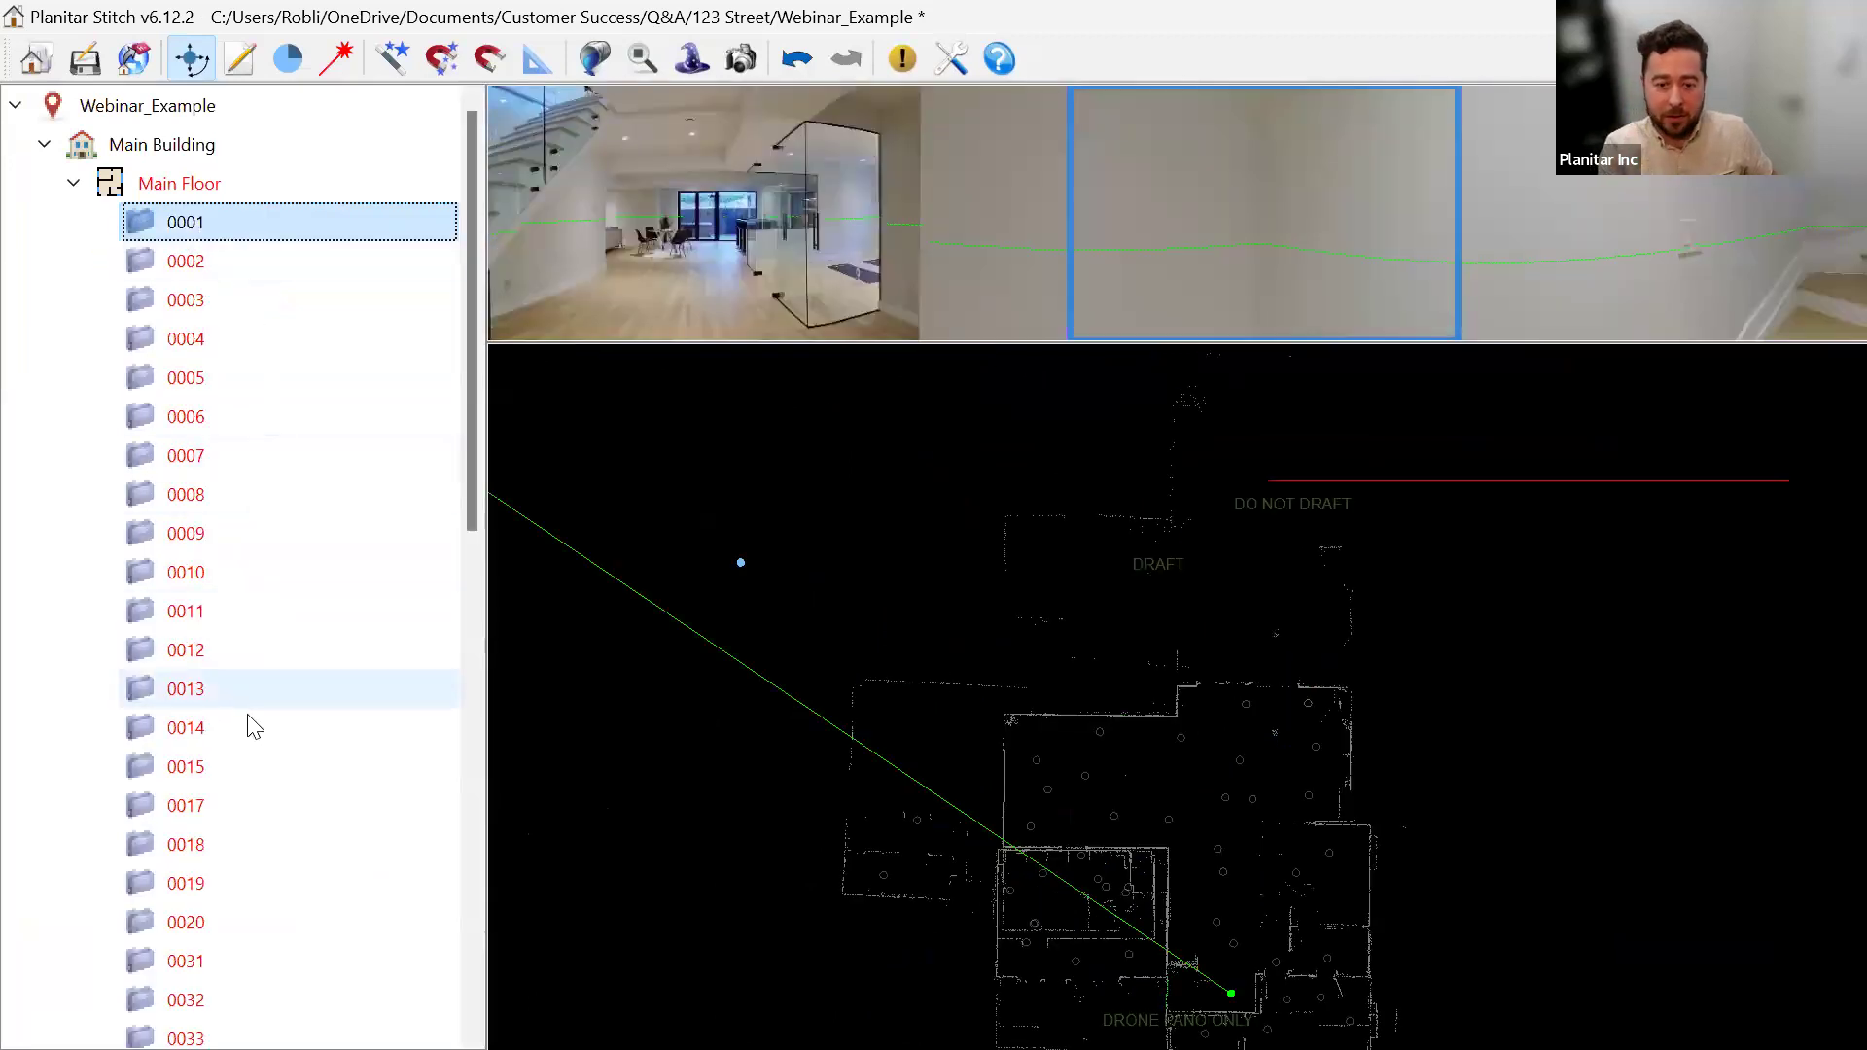
scroll(262, 734, "down", 9)
scroll(257, 801, "up", 4)
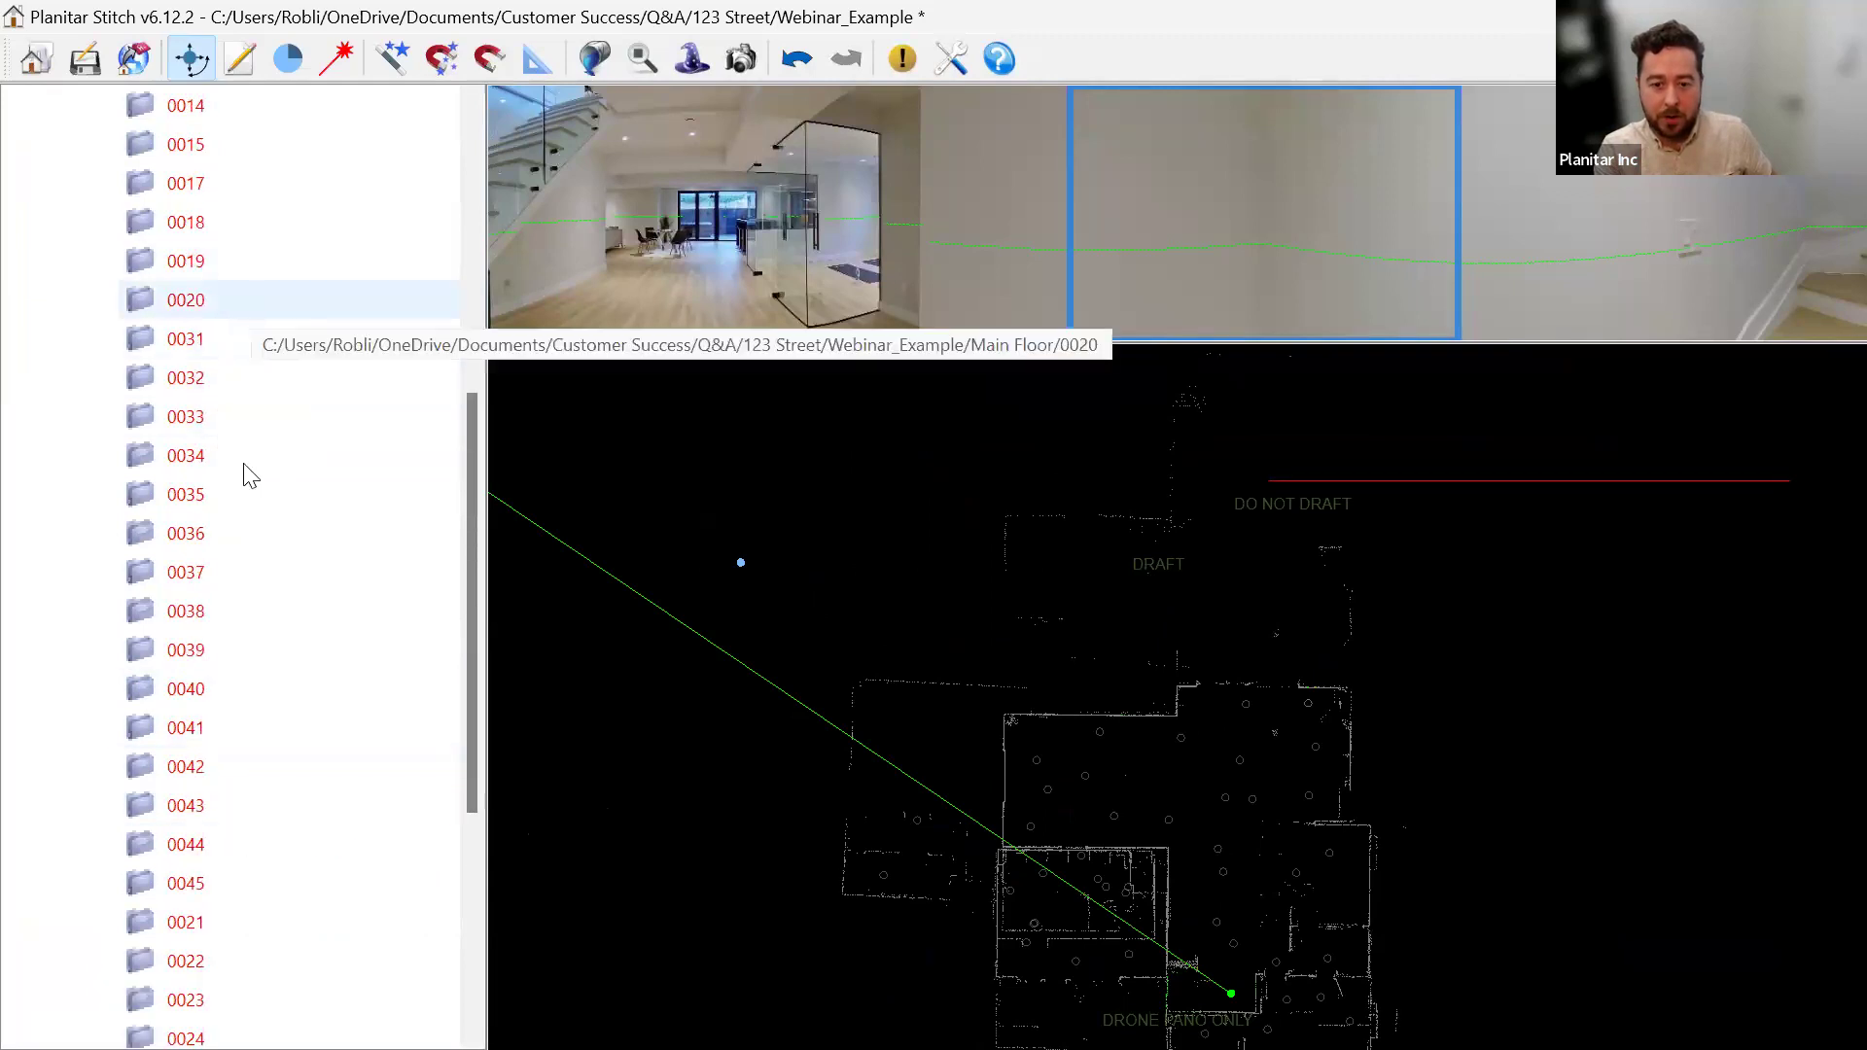
Select Main Floor scans 0001 through 0040 and hide them in the iGUIDE.
left_click(230, 687)
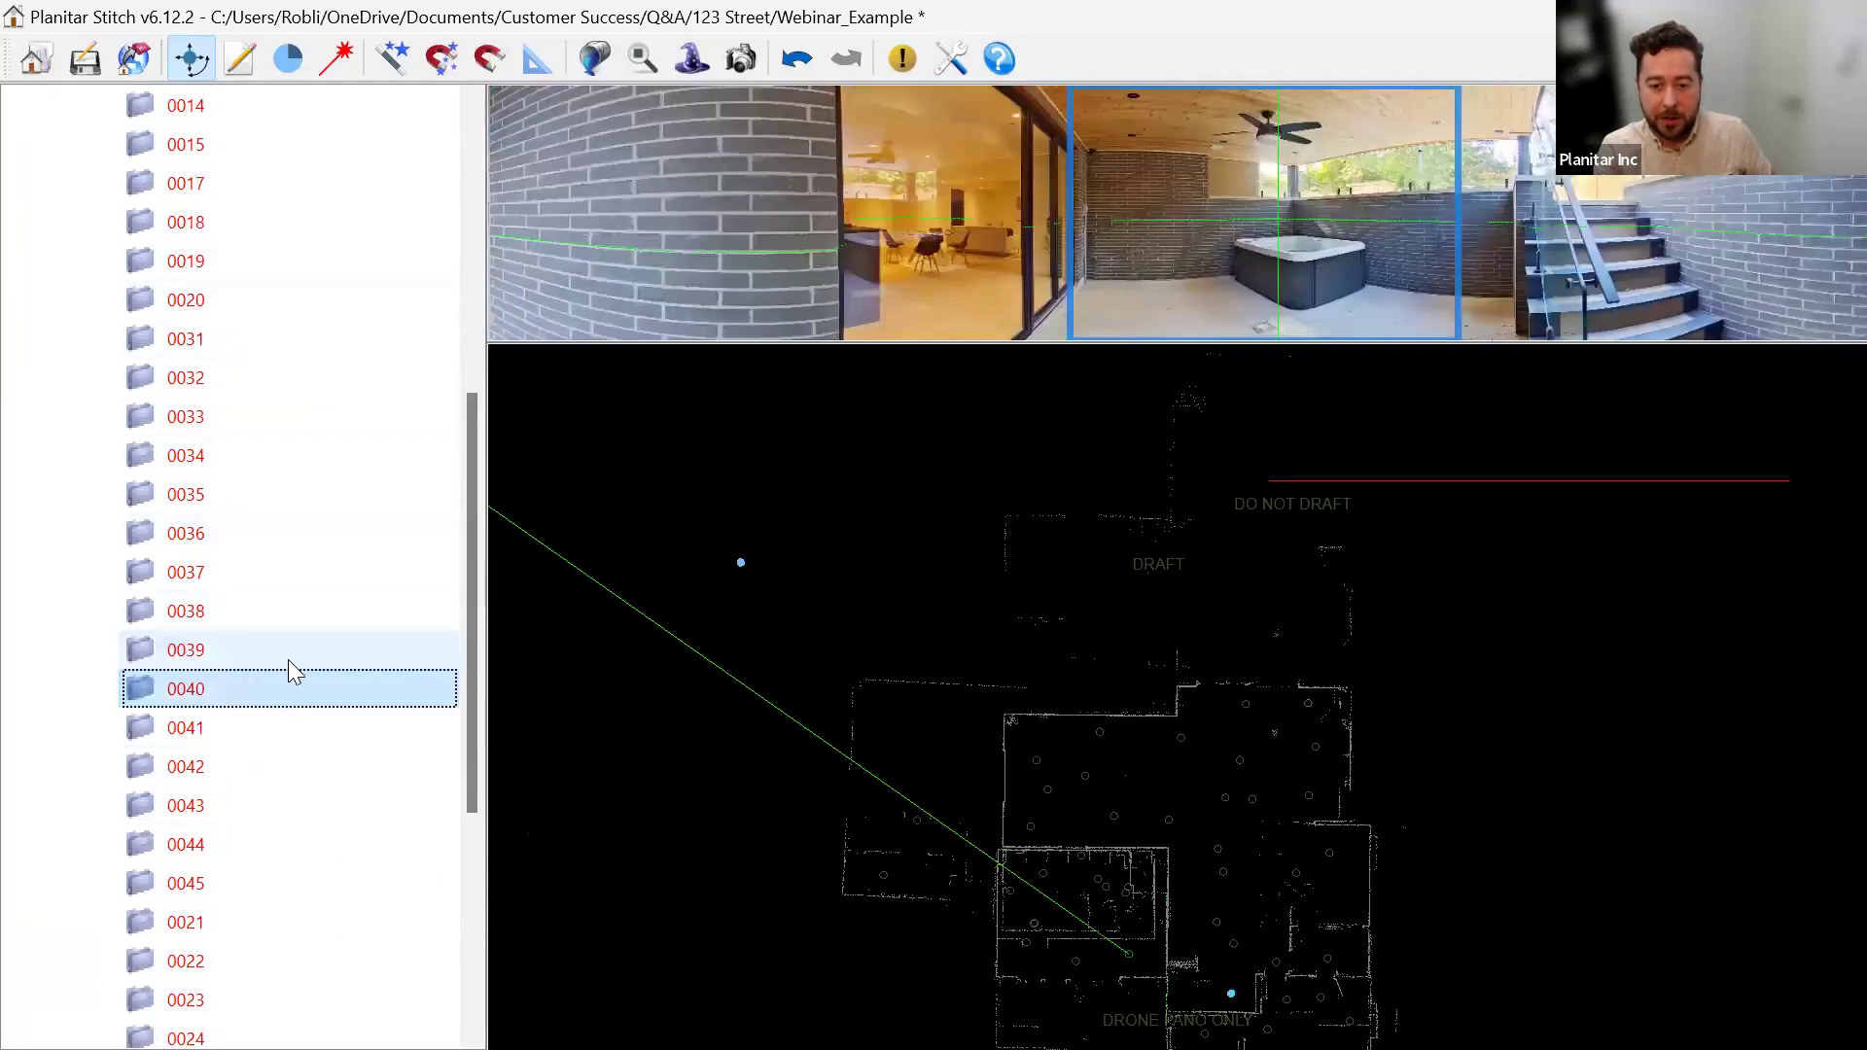
scroll(287, 659, "up", 6)
left_click(249, 223, "shift")
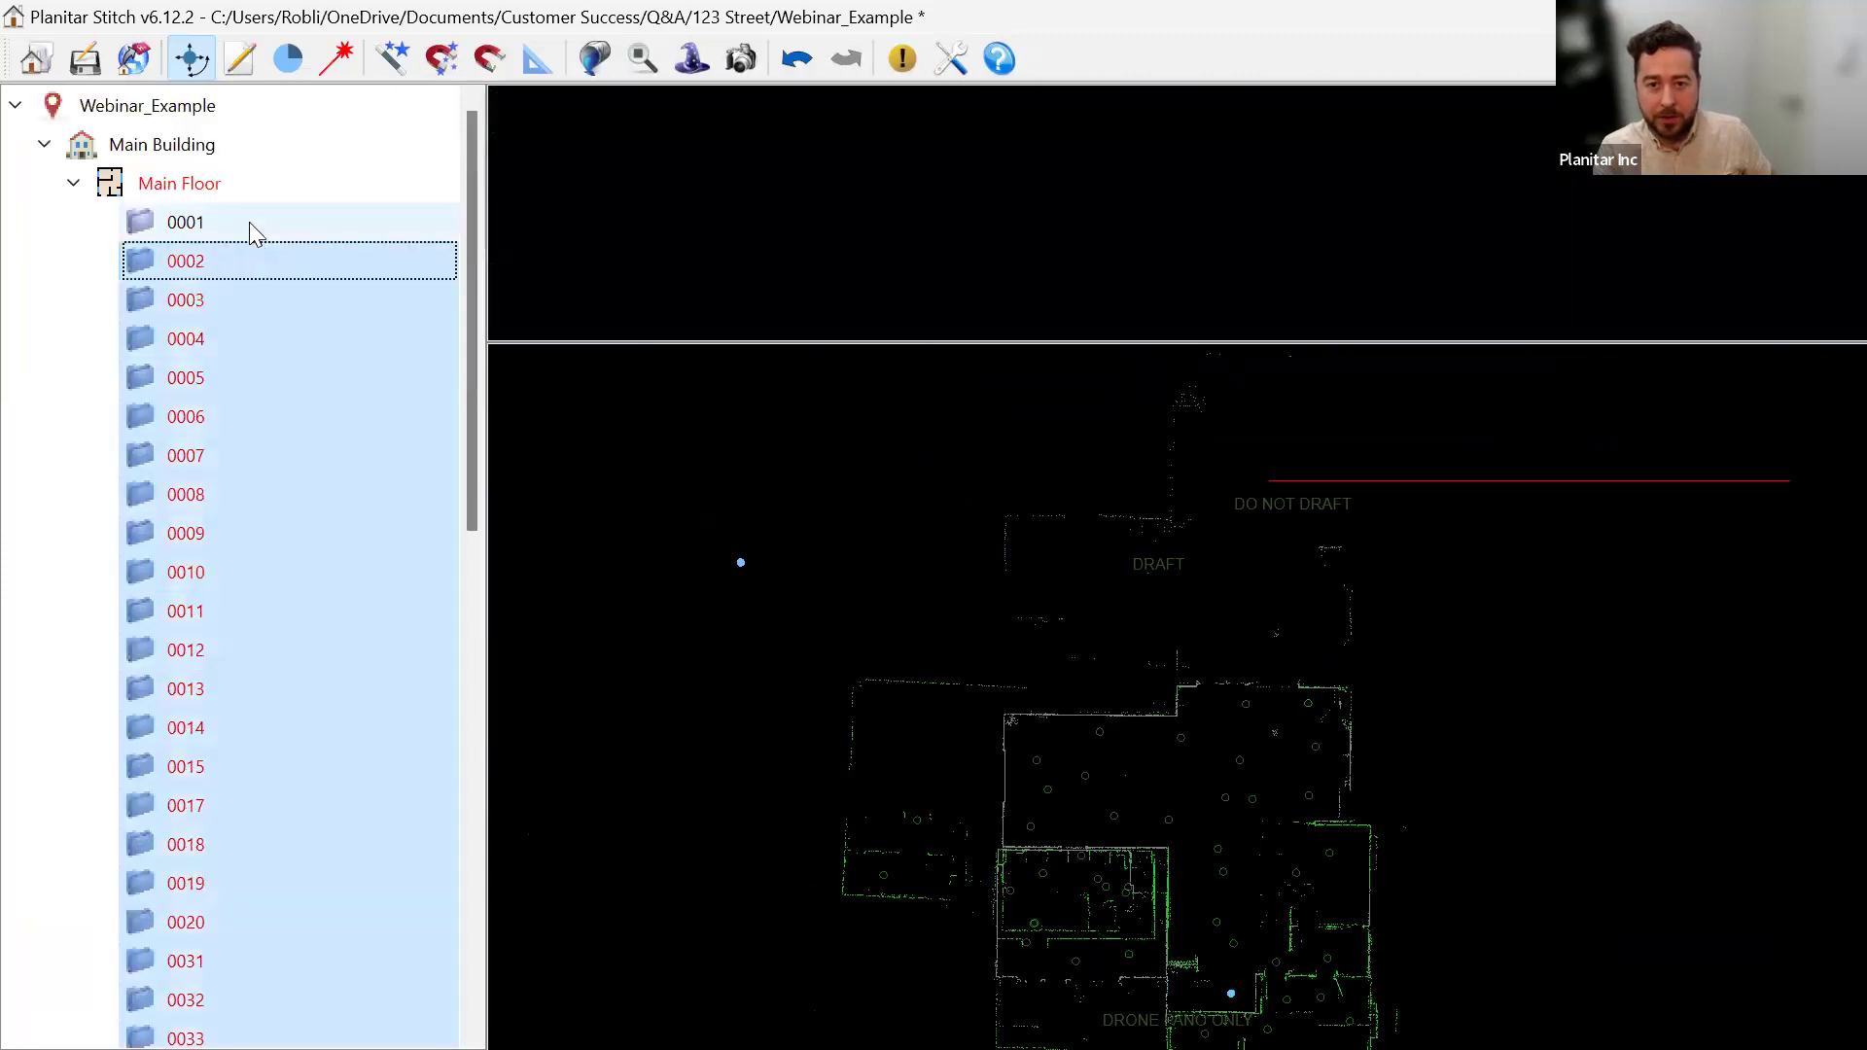
scroll(291, 599, "down", 8)
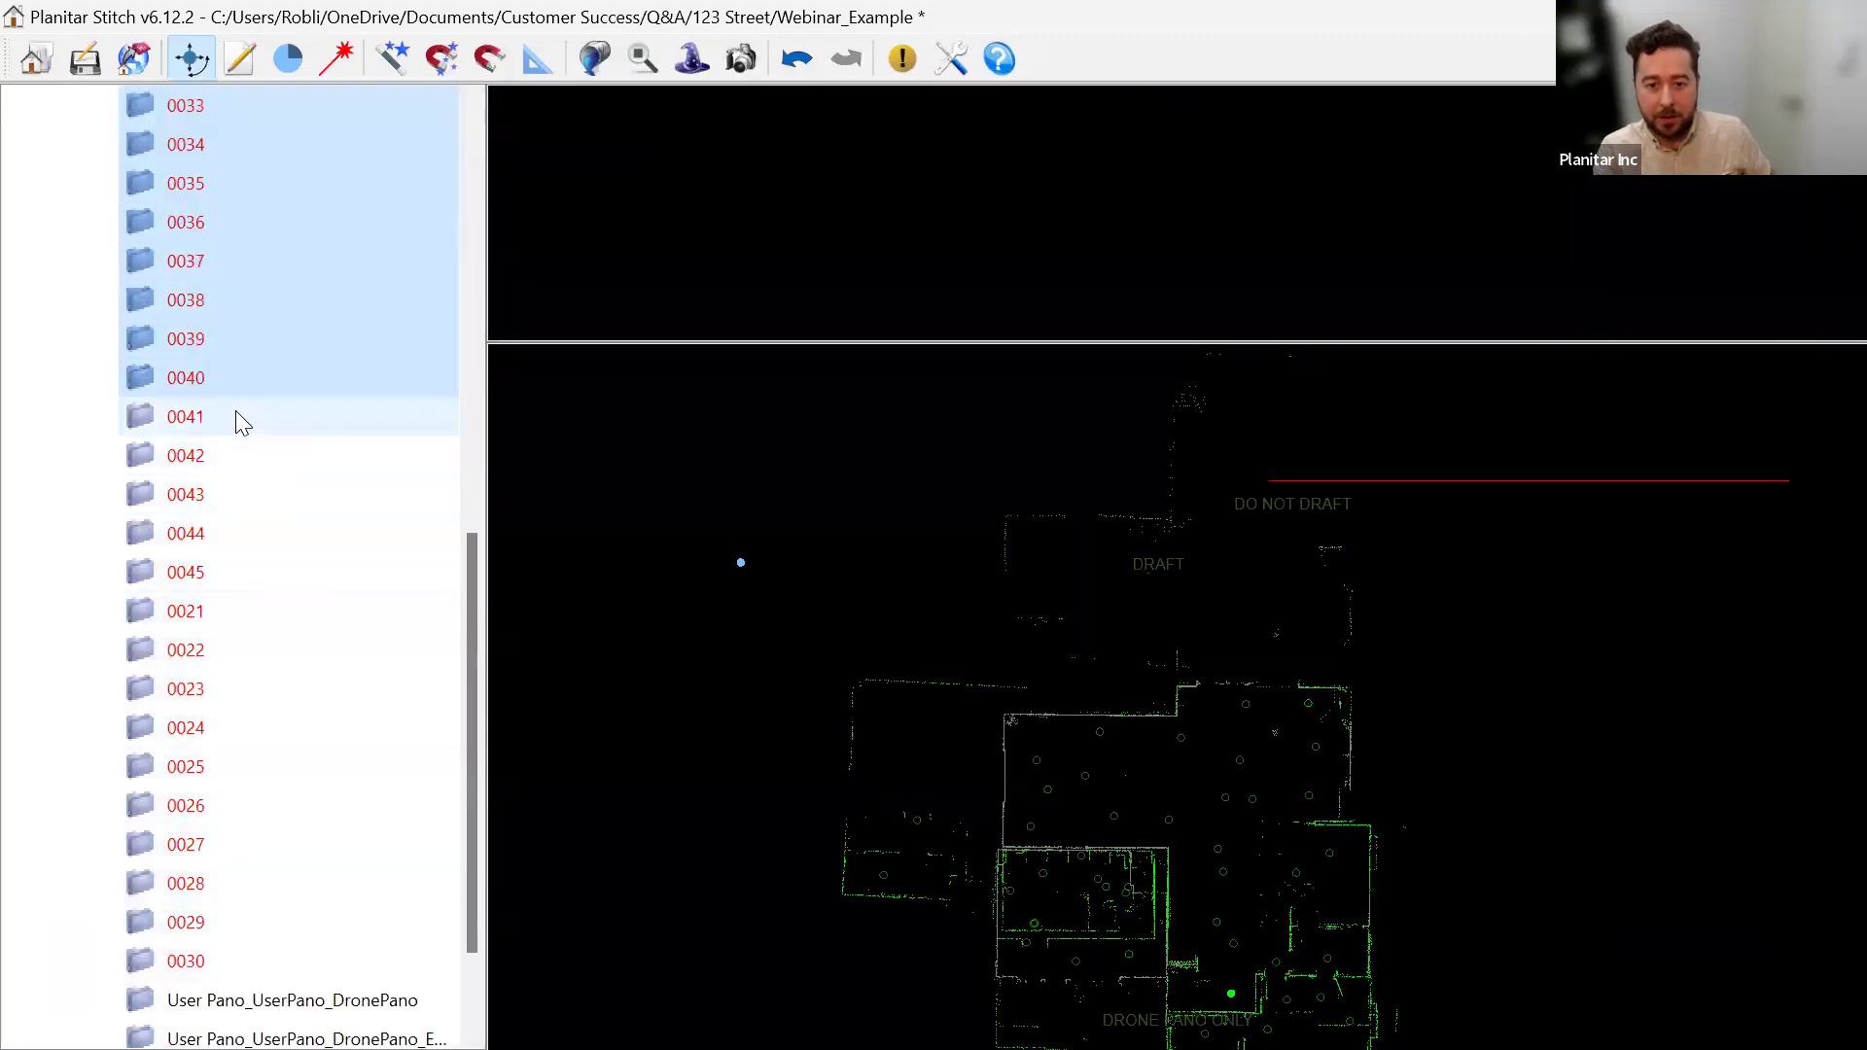
left_click(235, 416)
left_click(237, 958, "shift")
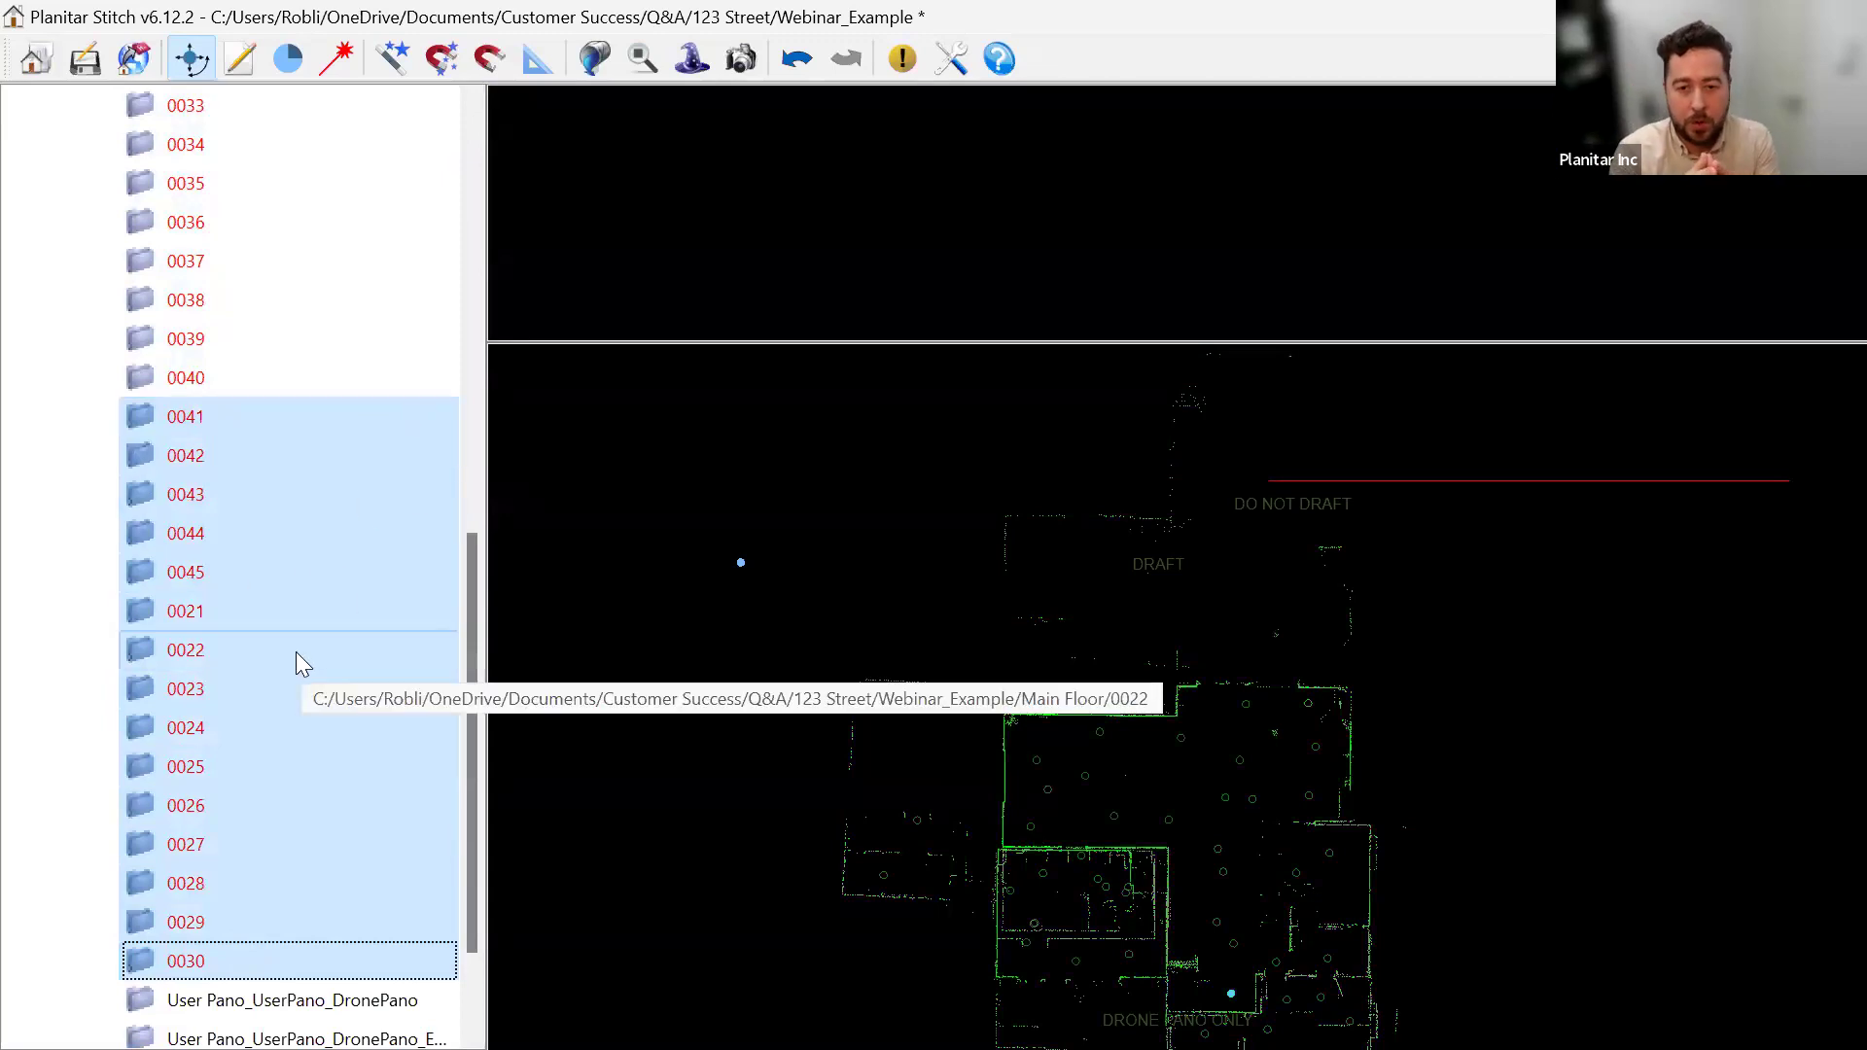
scroll(300, 591, "up", 8)
left_click(237, 221)
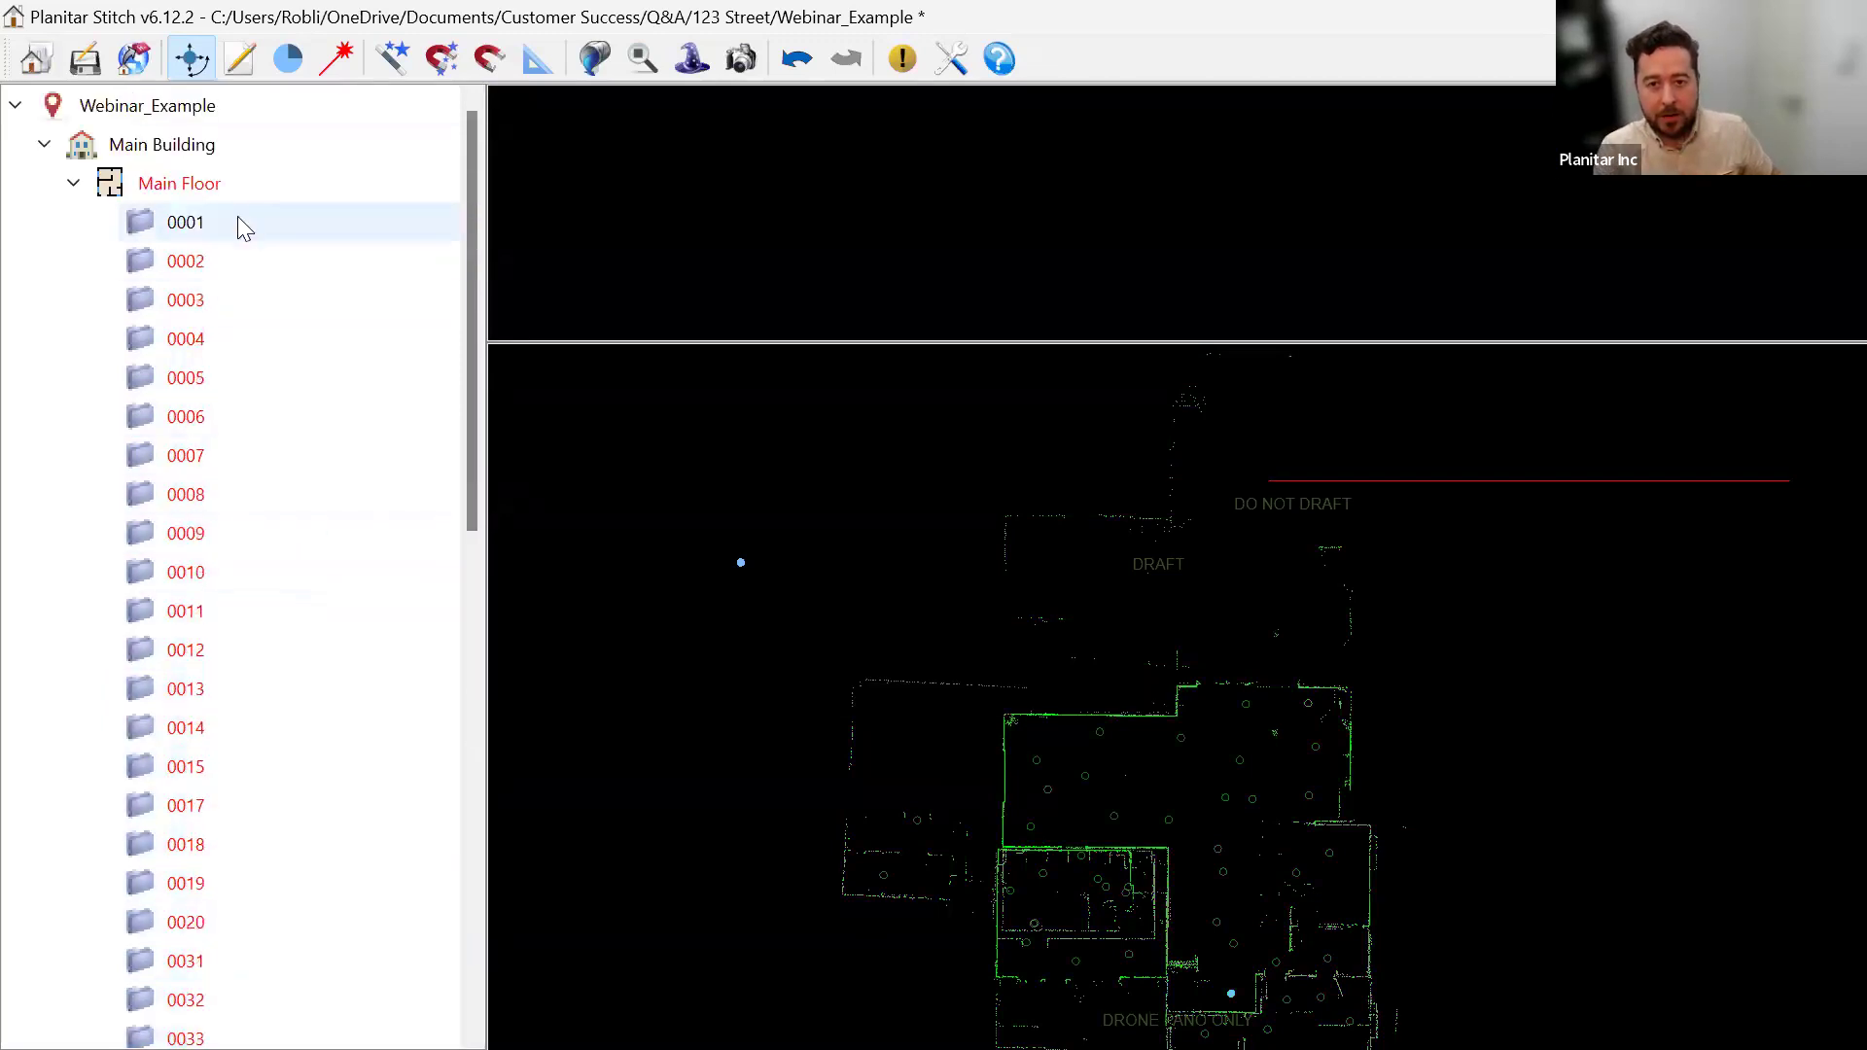
scroll(287, 482, "down", 5)
left_click(243, 727, "shift")
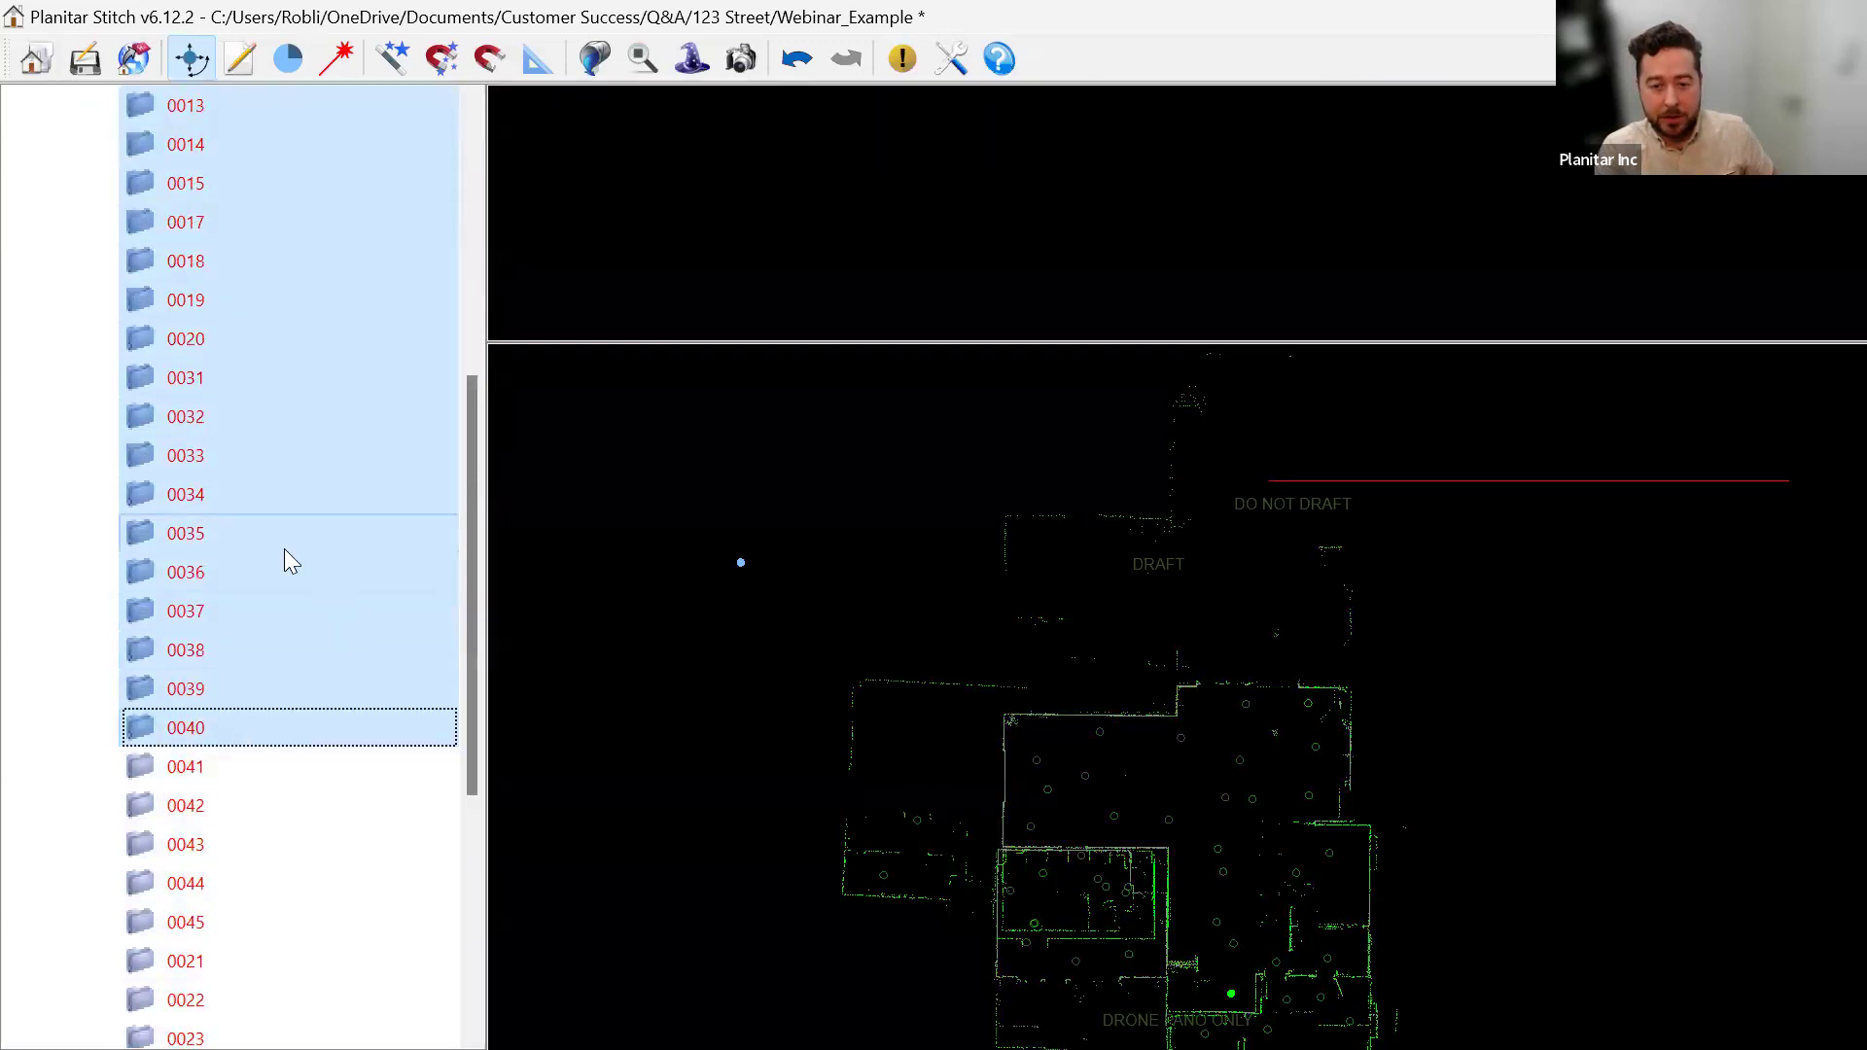
right_click(261, 327)
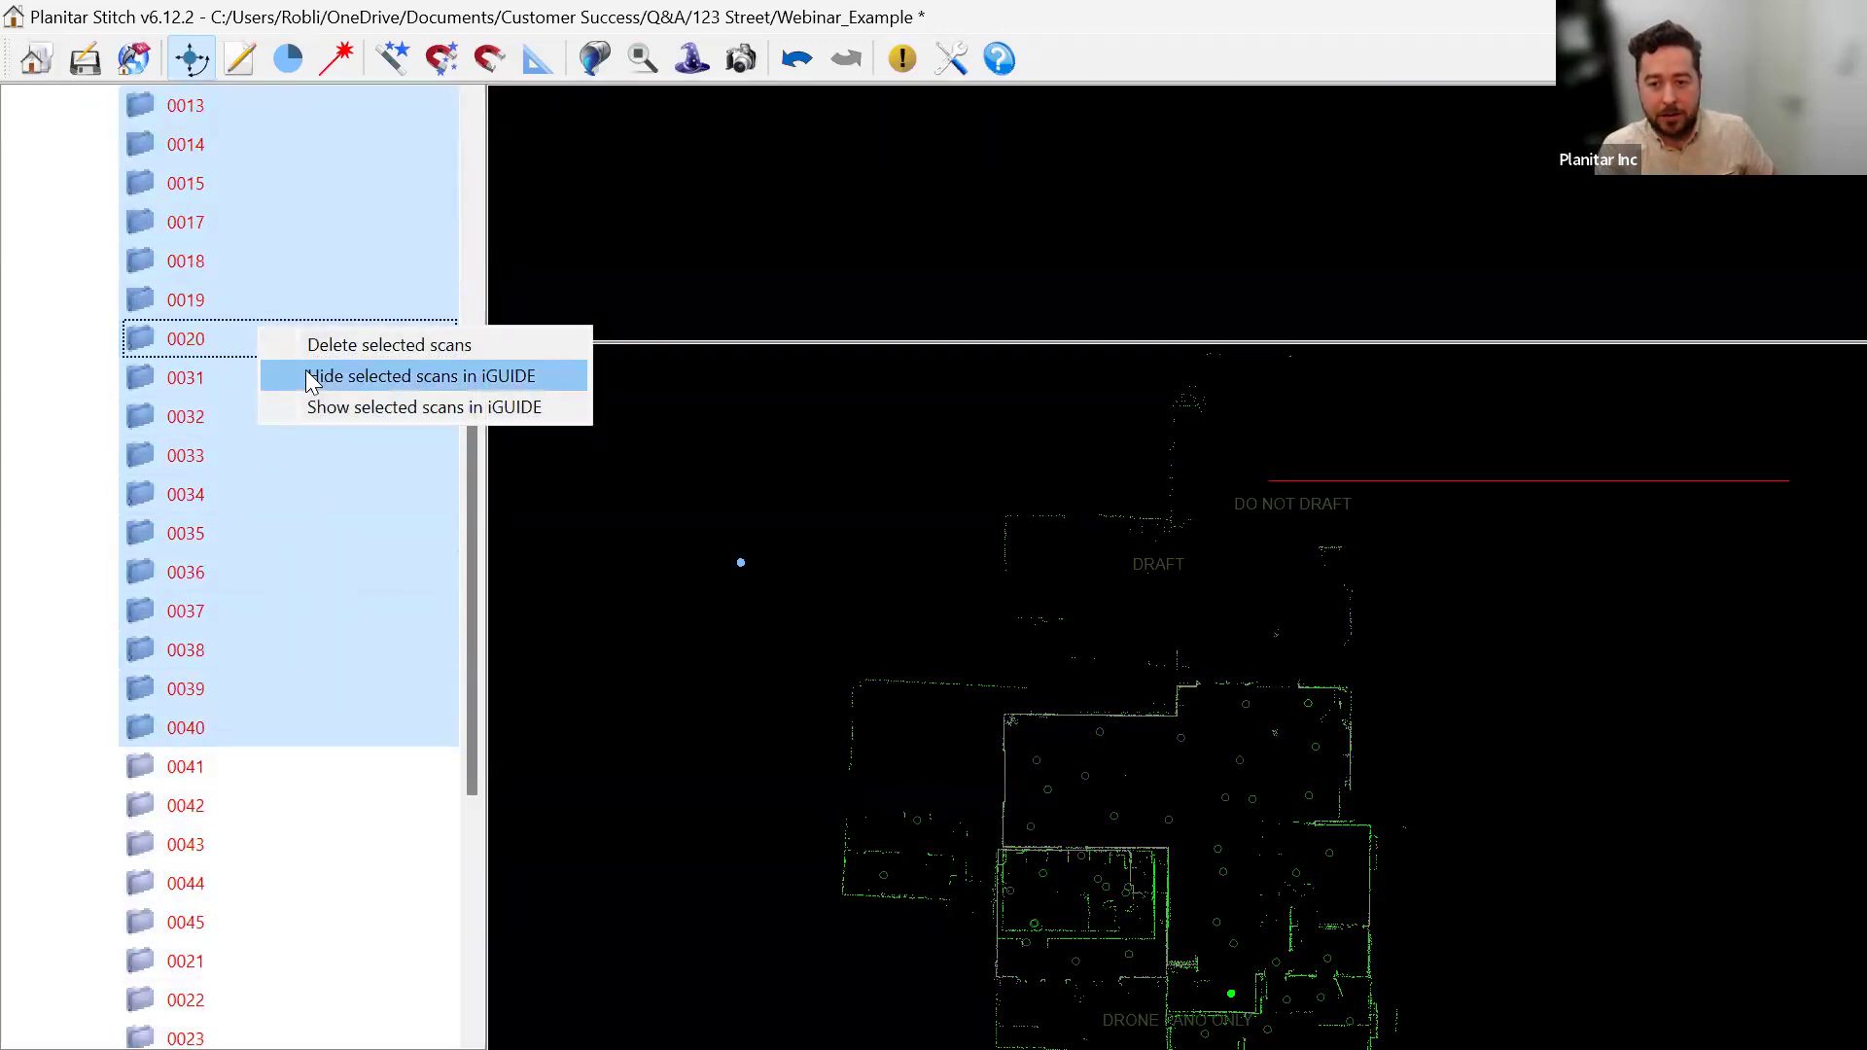
left_click(305, 376)
scroll(257, 482, "up", 5)
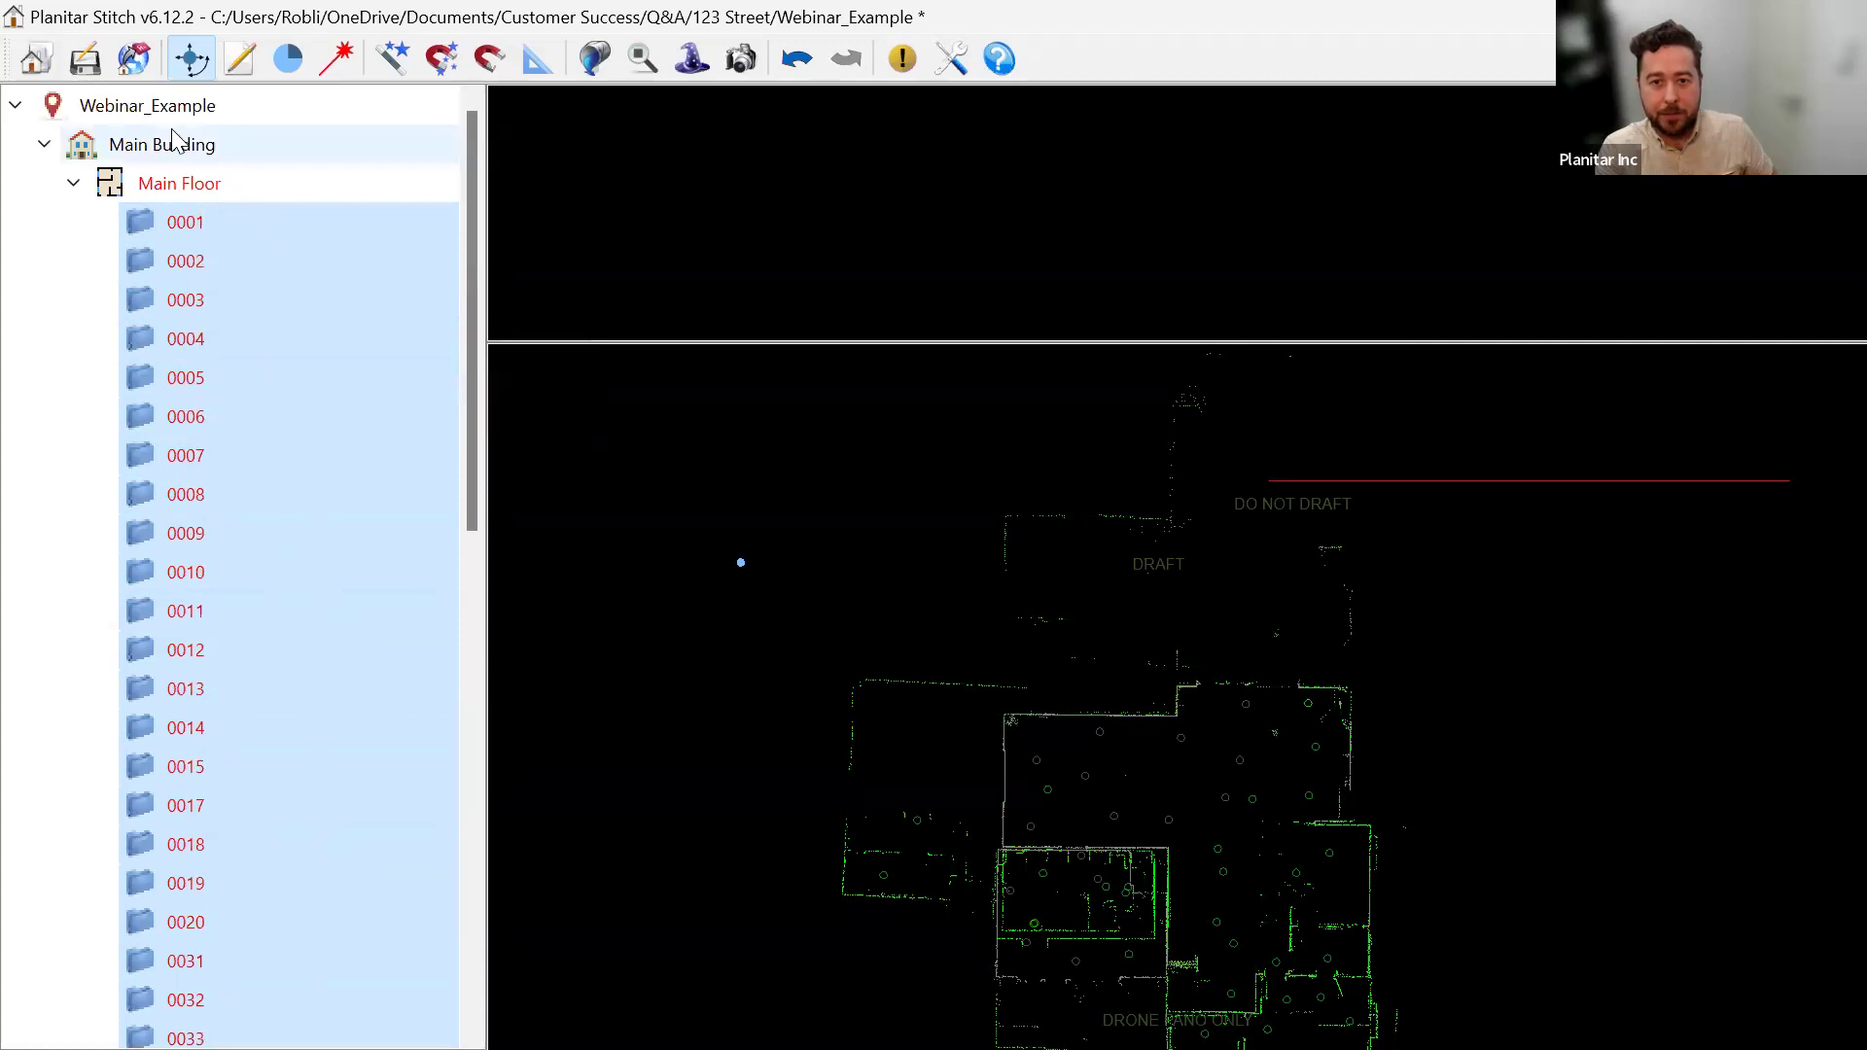
Add two DO NOT DRAFT text labels in adjacent rooms of the floor plan.
left_click(241, 60)
left_click_drag(1178, 750, 1009, 628)
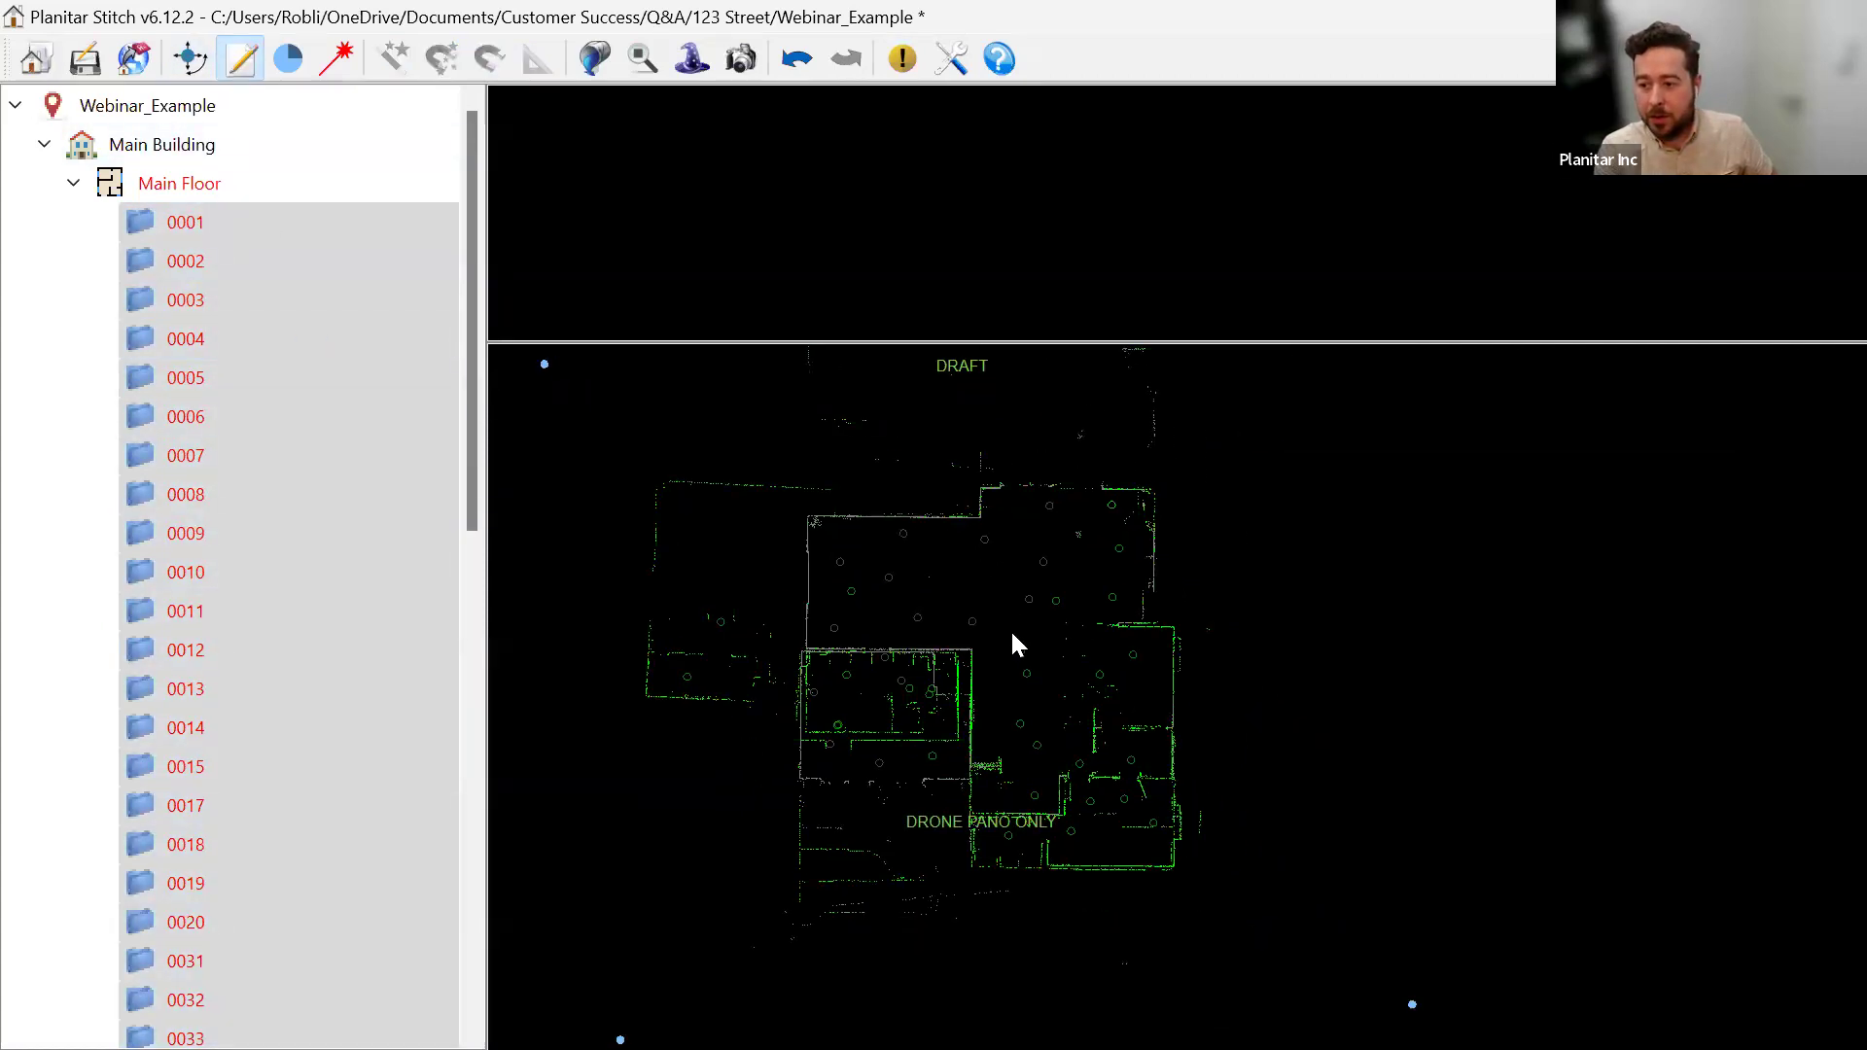
left_click(911, 587)
type("DO NOT DRAFT")
left_click(910, 570)
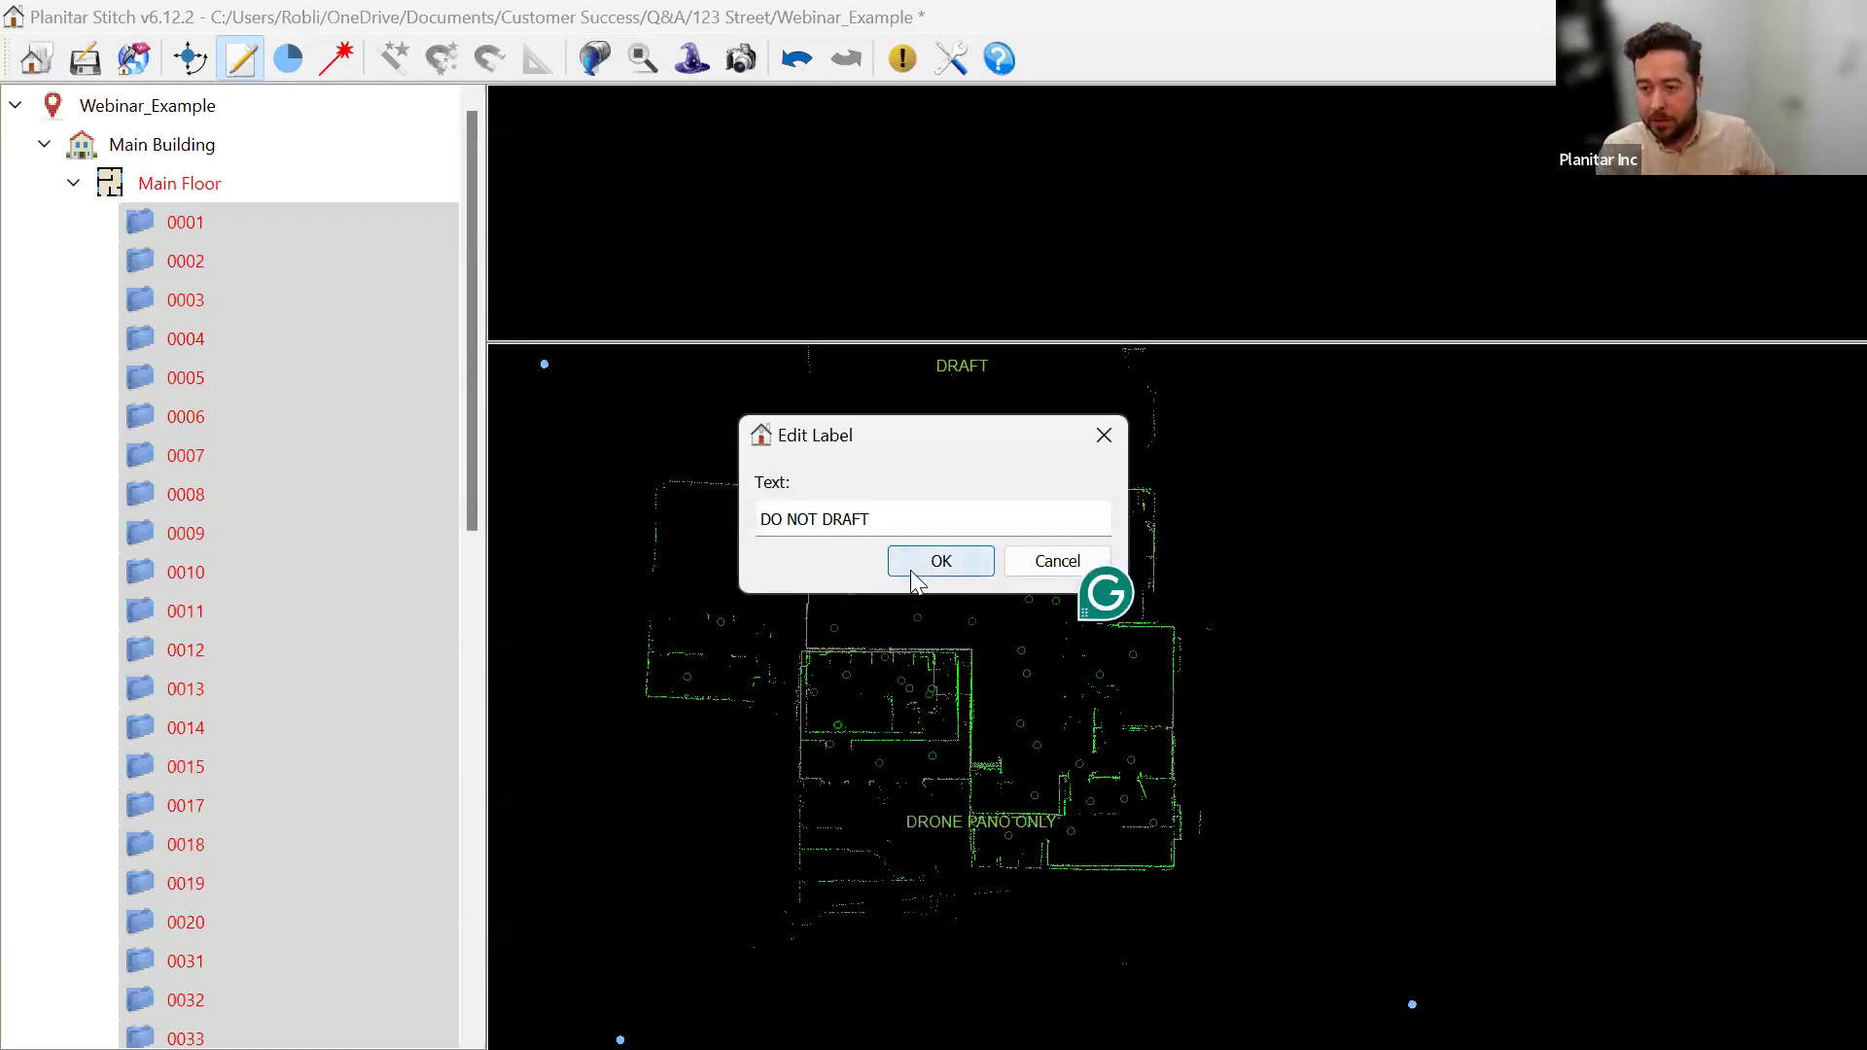
left_click(1057, 670)
type("DO NOT DRAFT")
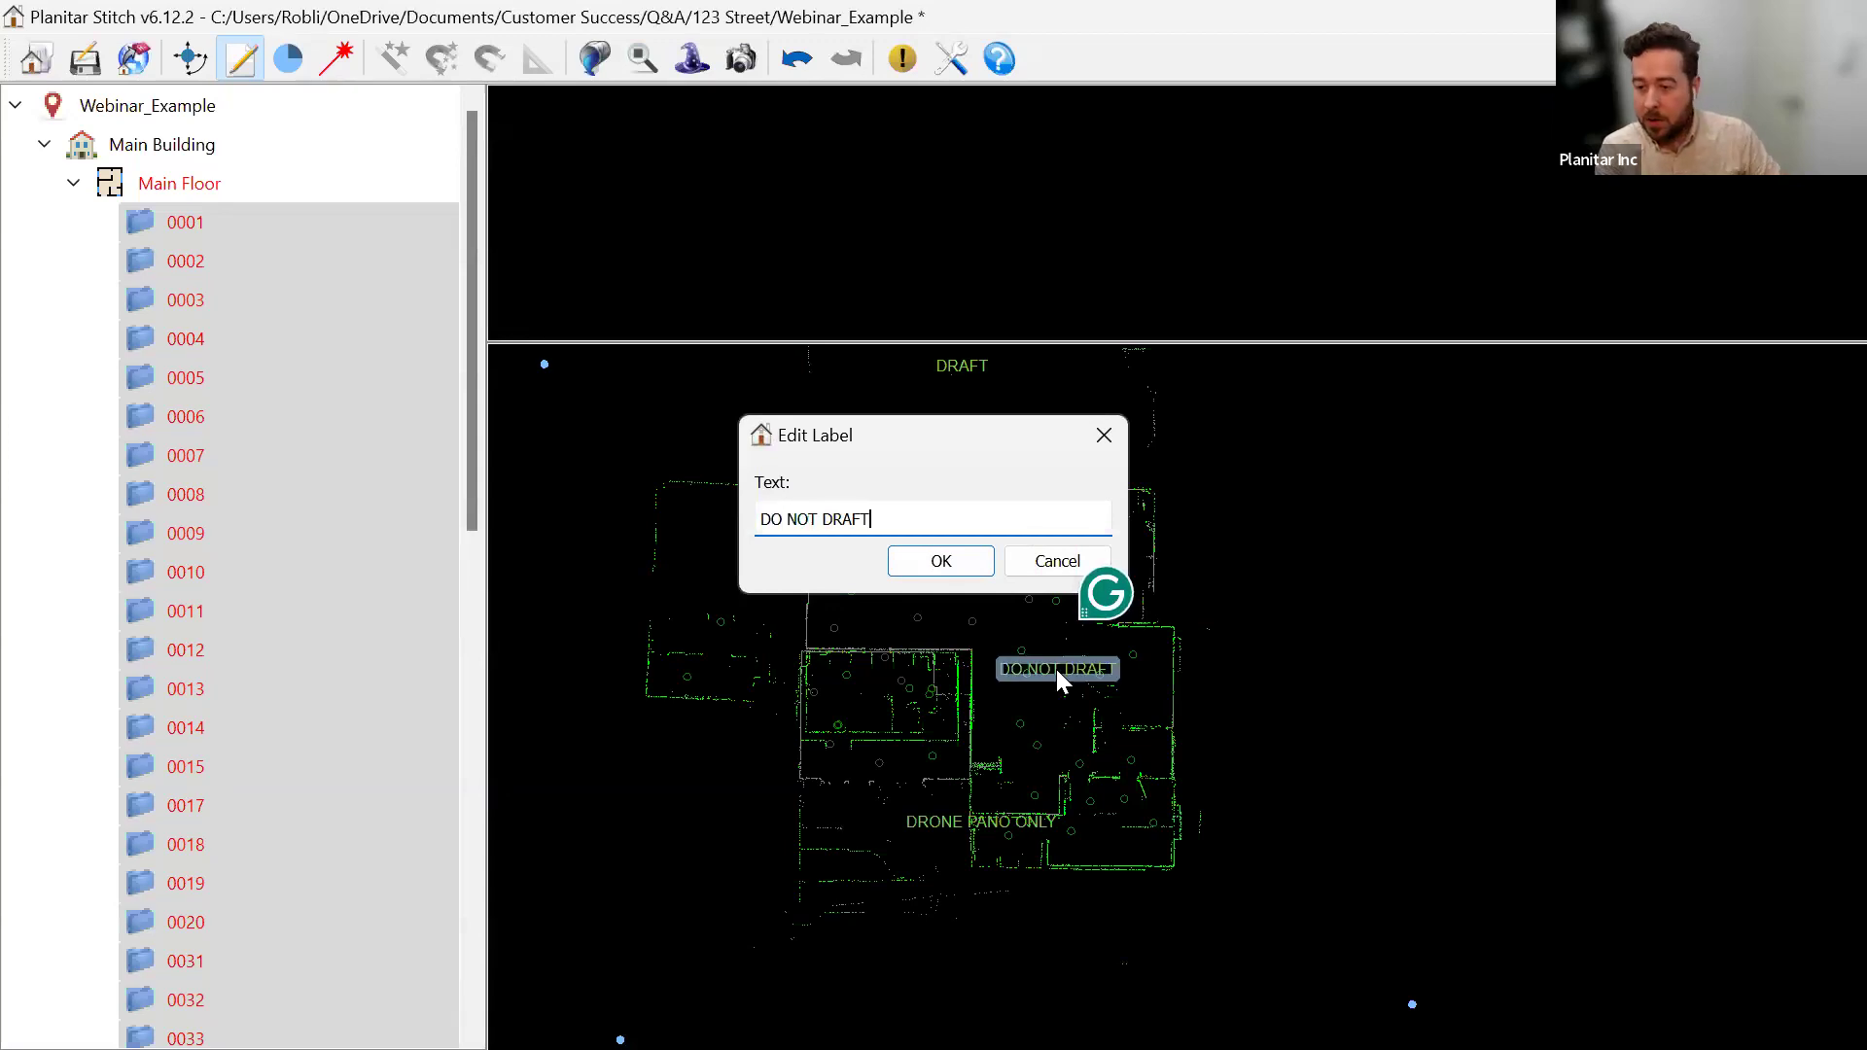
key("Return")
Delete the DRONE PANO ONLY label and begin editing the project comment.
left_click_drag(948, 825, 1214, 908)
key("Delete")
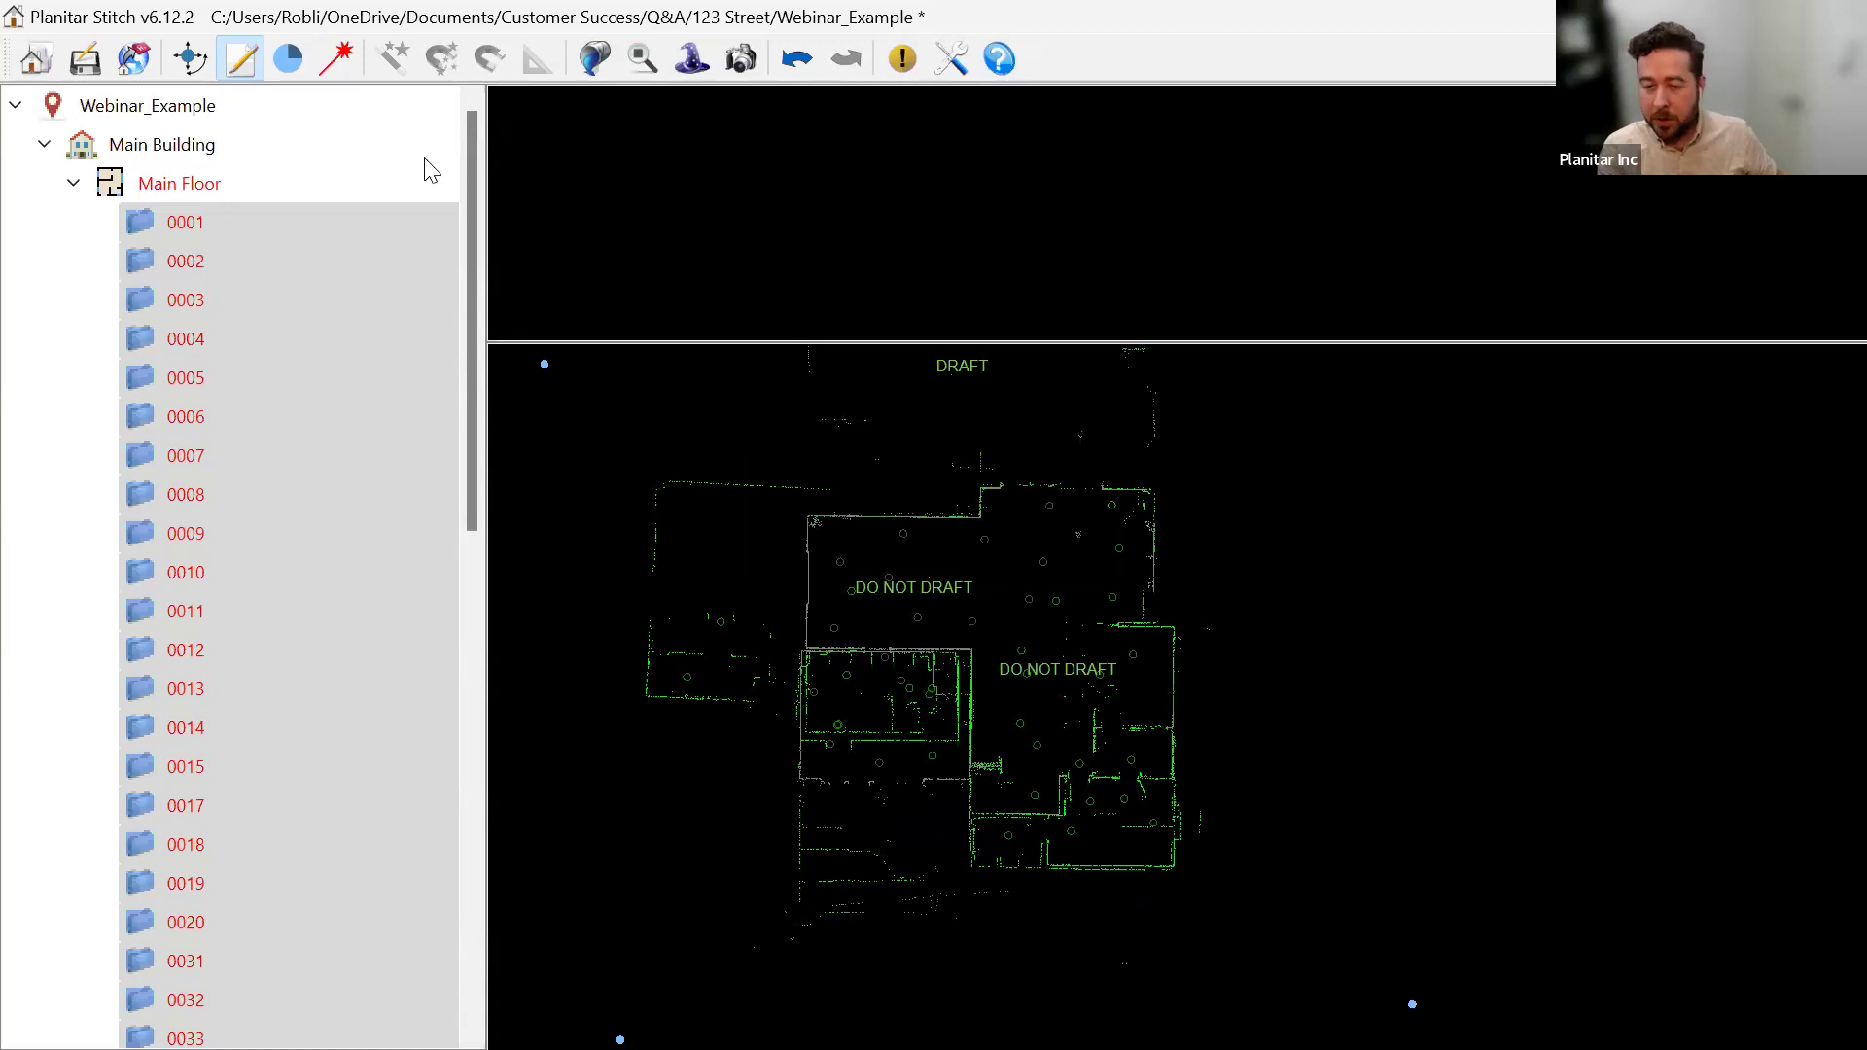
left_click(156, 105)
left_click(596, 195)
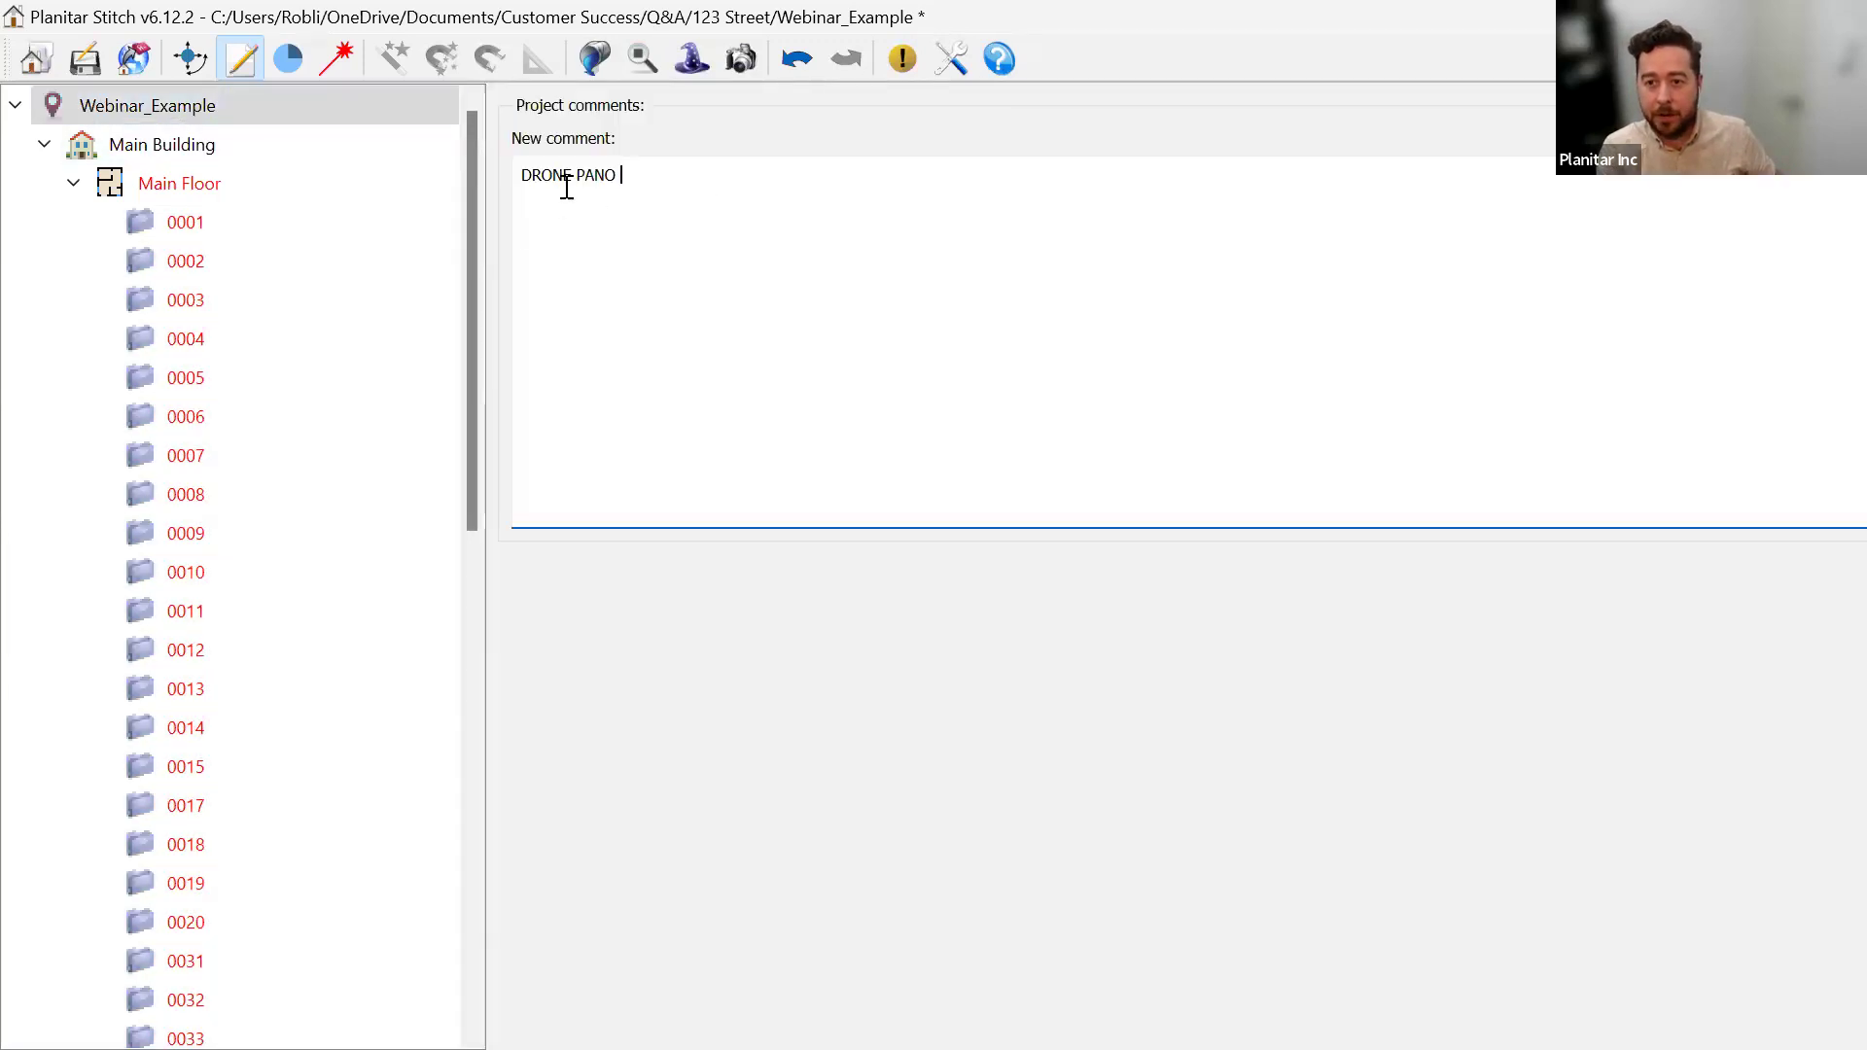
Replace the DRONE PANO comment with OUTDOOR SCANS ONLY and save the project.
key("BackSpace")
key("BackSpace")
key("BackSpace")
key("BackSpace")
key("BackSpace")
key("BackSpace")
key("BackSpace")
key("BackSpace")
key("BackSpace")
key("BackSpace")
key("BackSpace")
type("0UTDOOR SCANS ONLY")
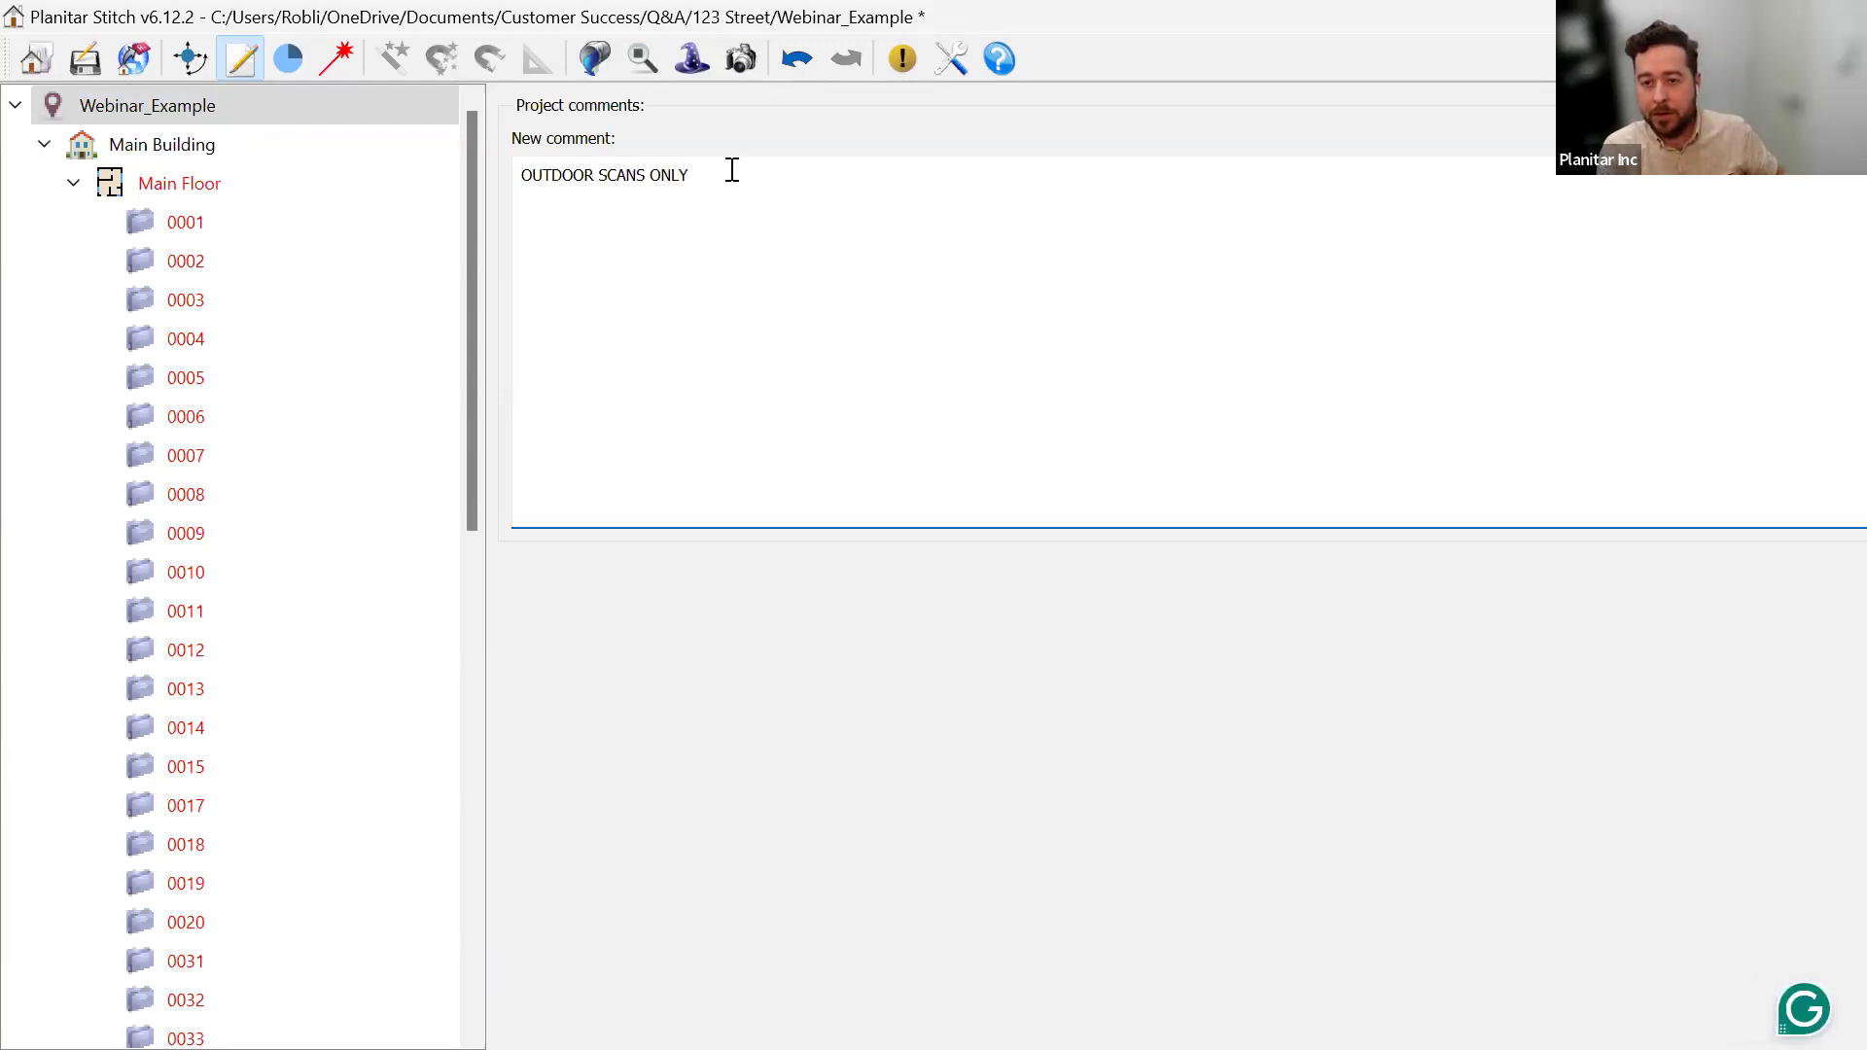
left_click(86, 61)
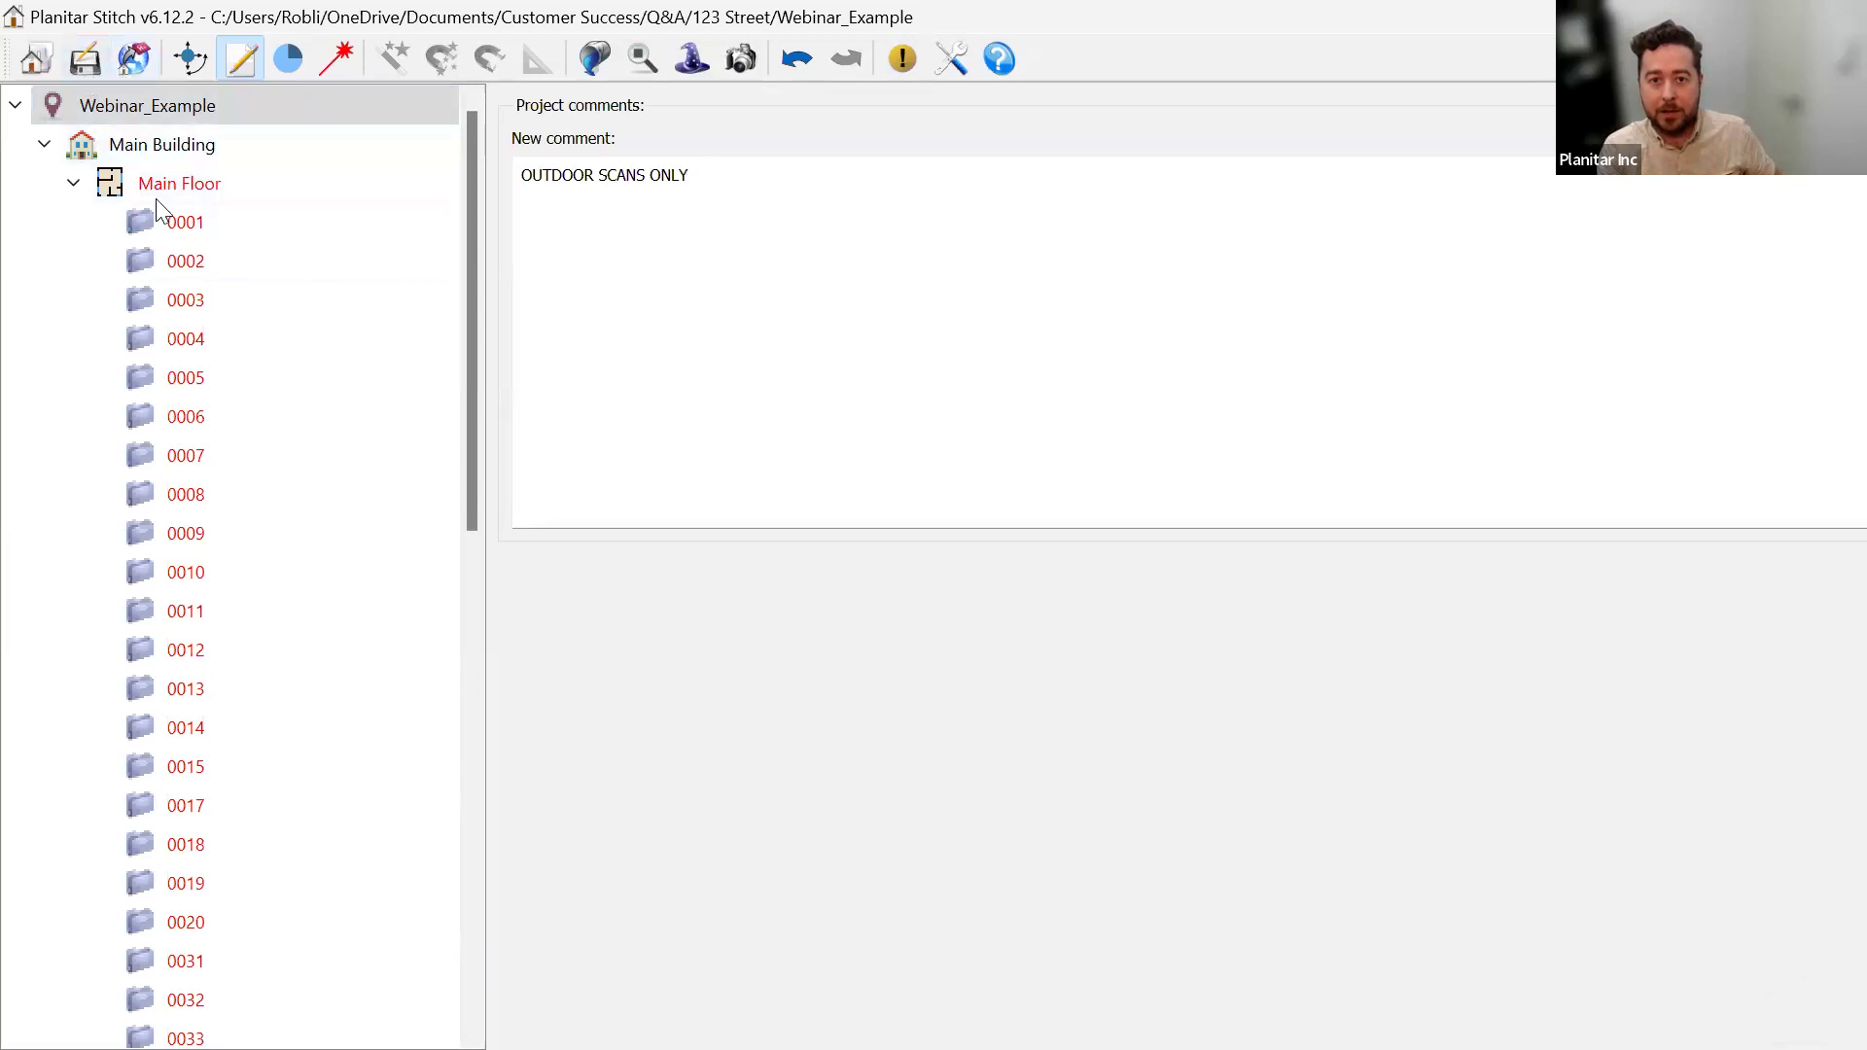
left_click(74, 183)
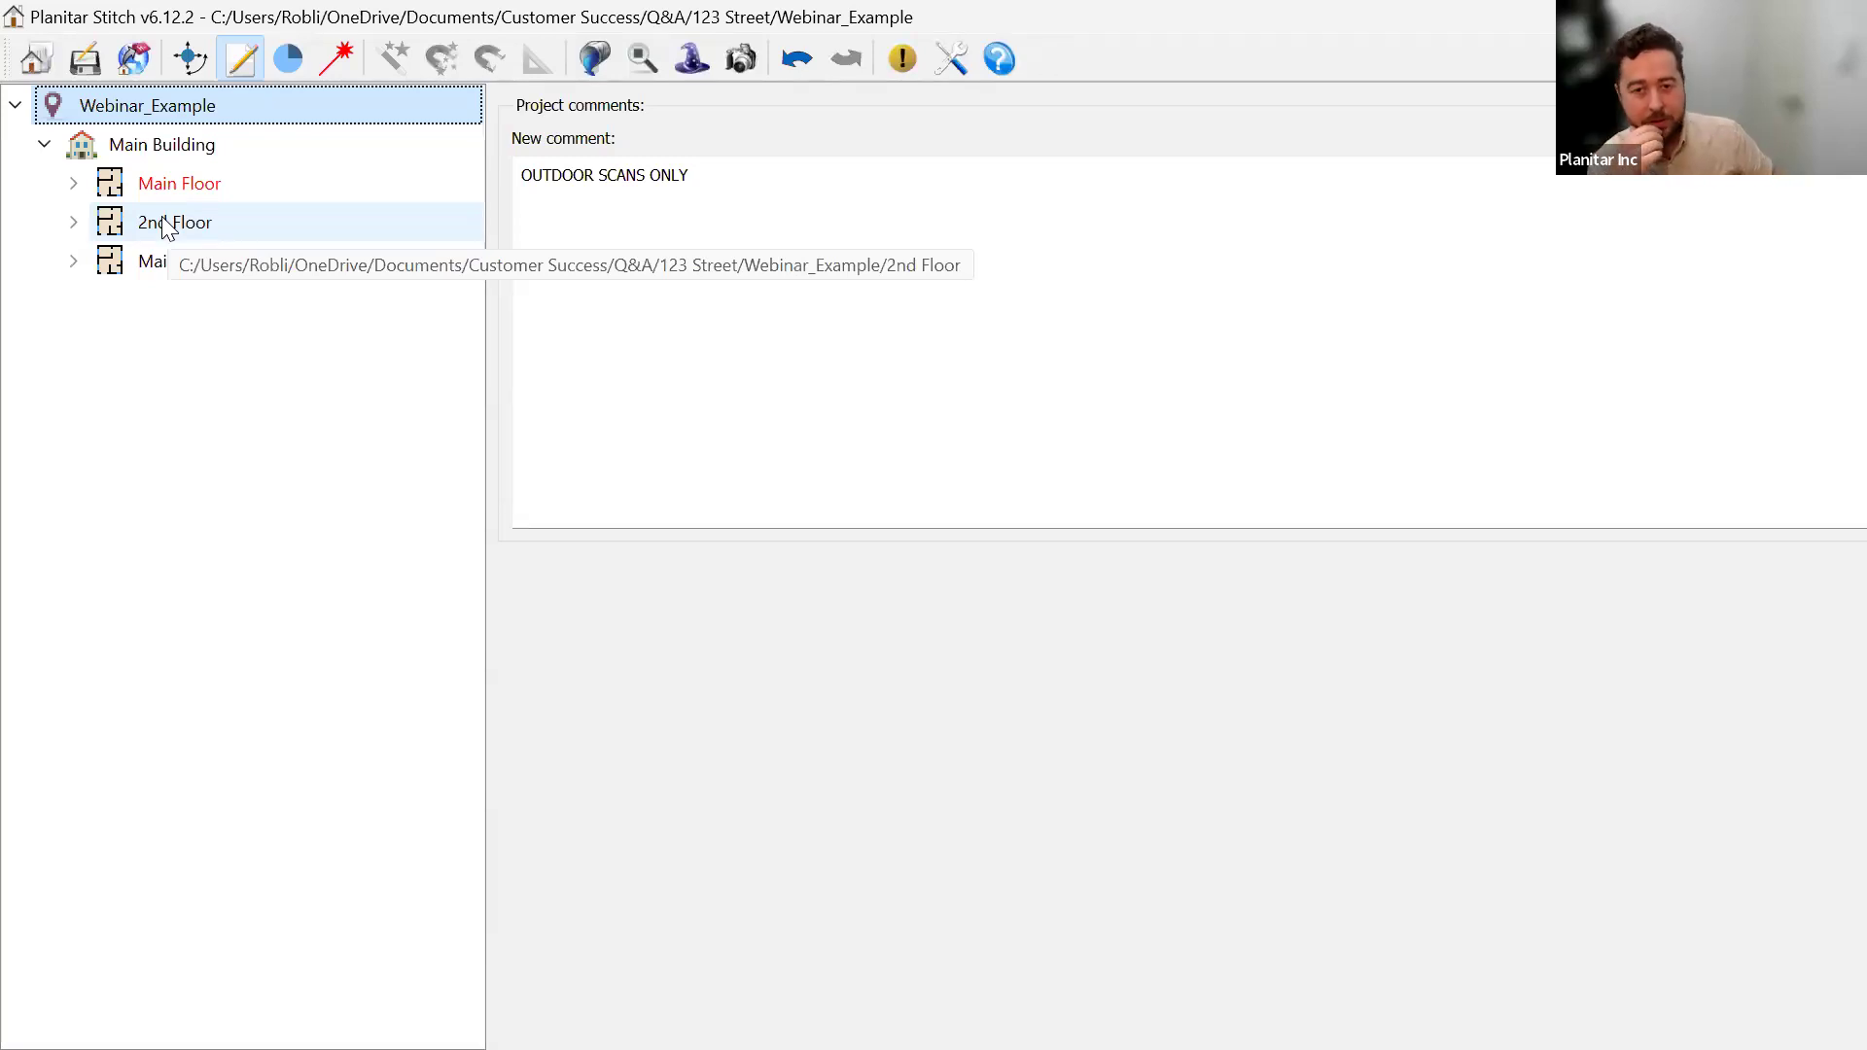
left_click(717, 190)
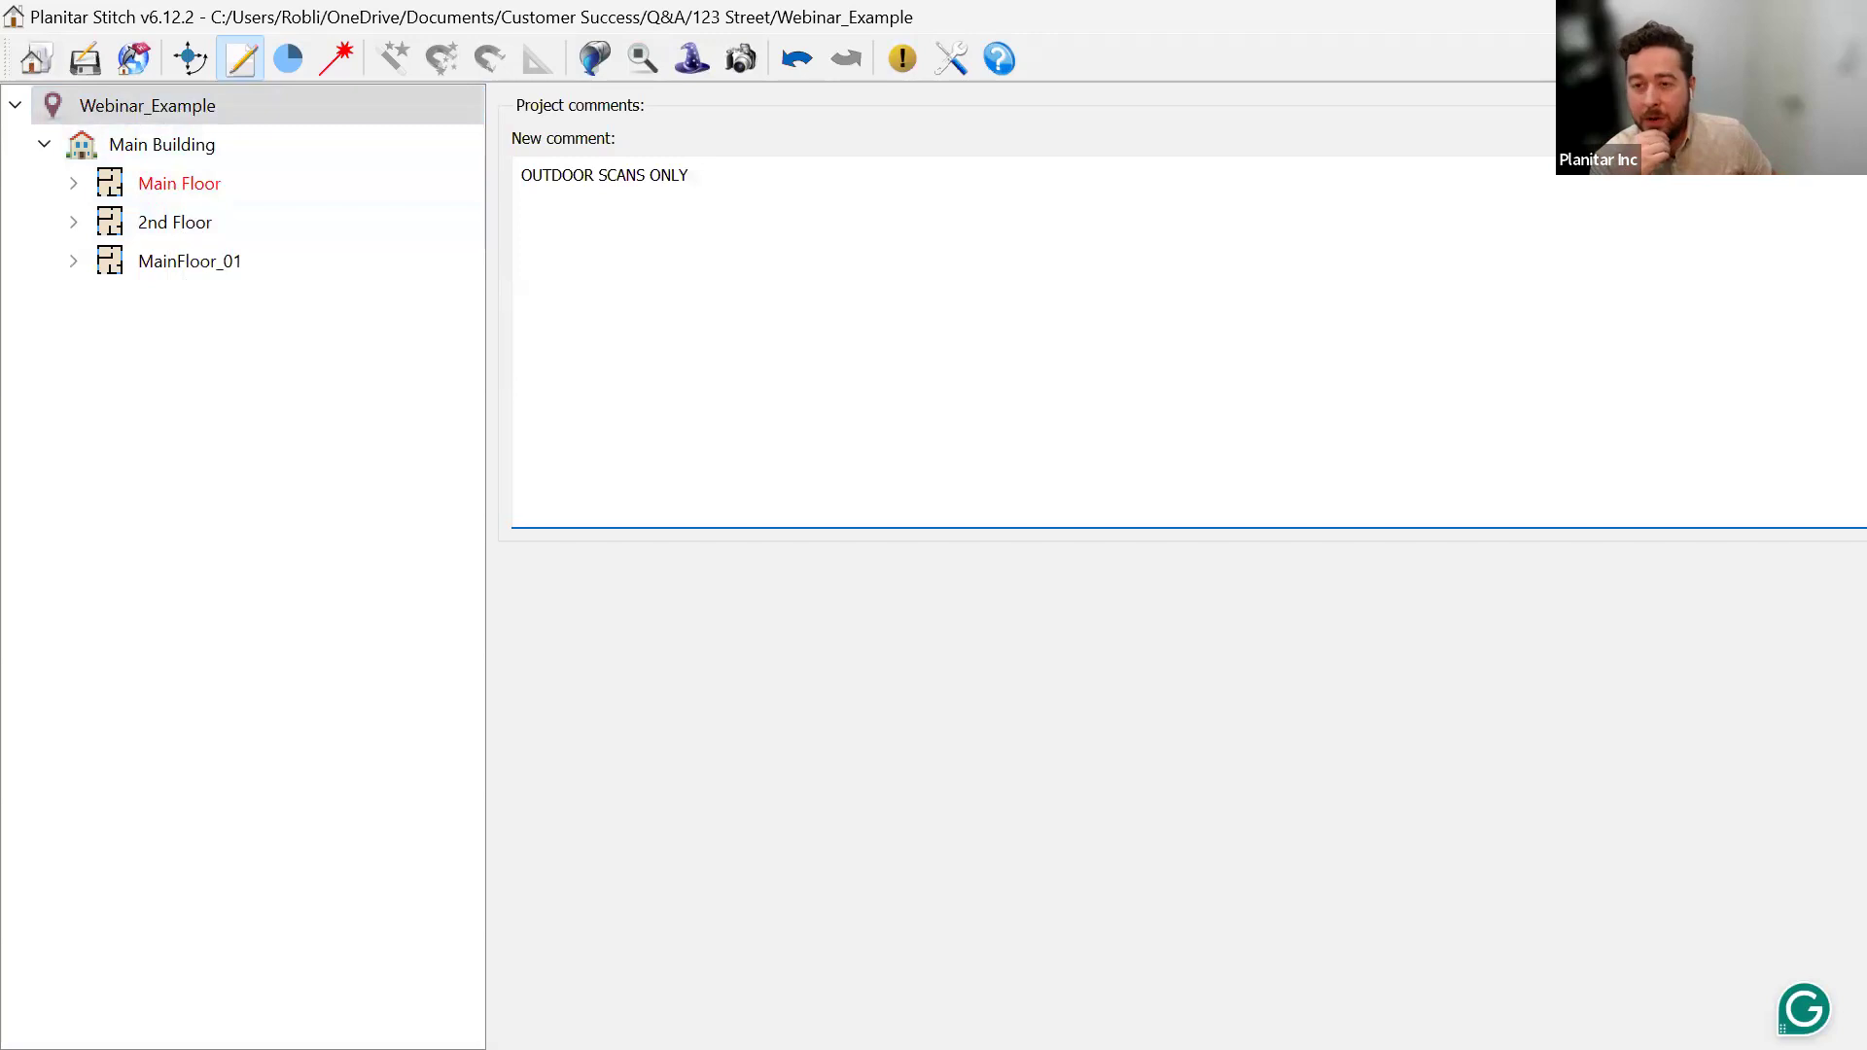
Shrink the Stitch window to uncover the browser's update request page.
left_click_drag(423, 16, 307, 592)
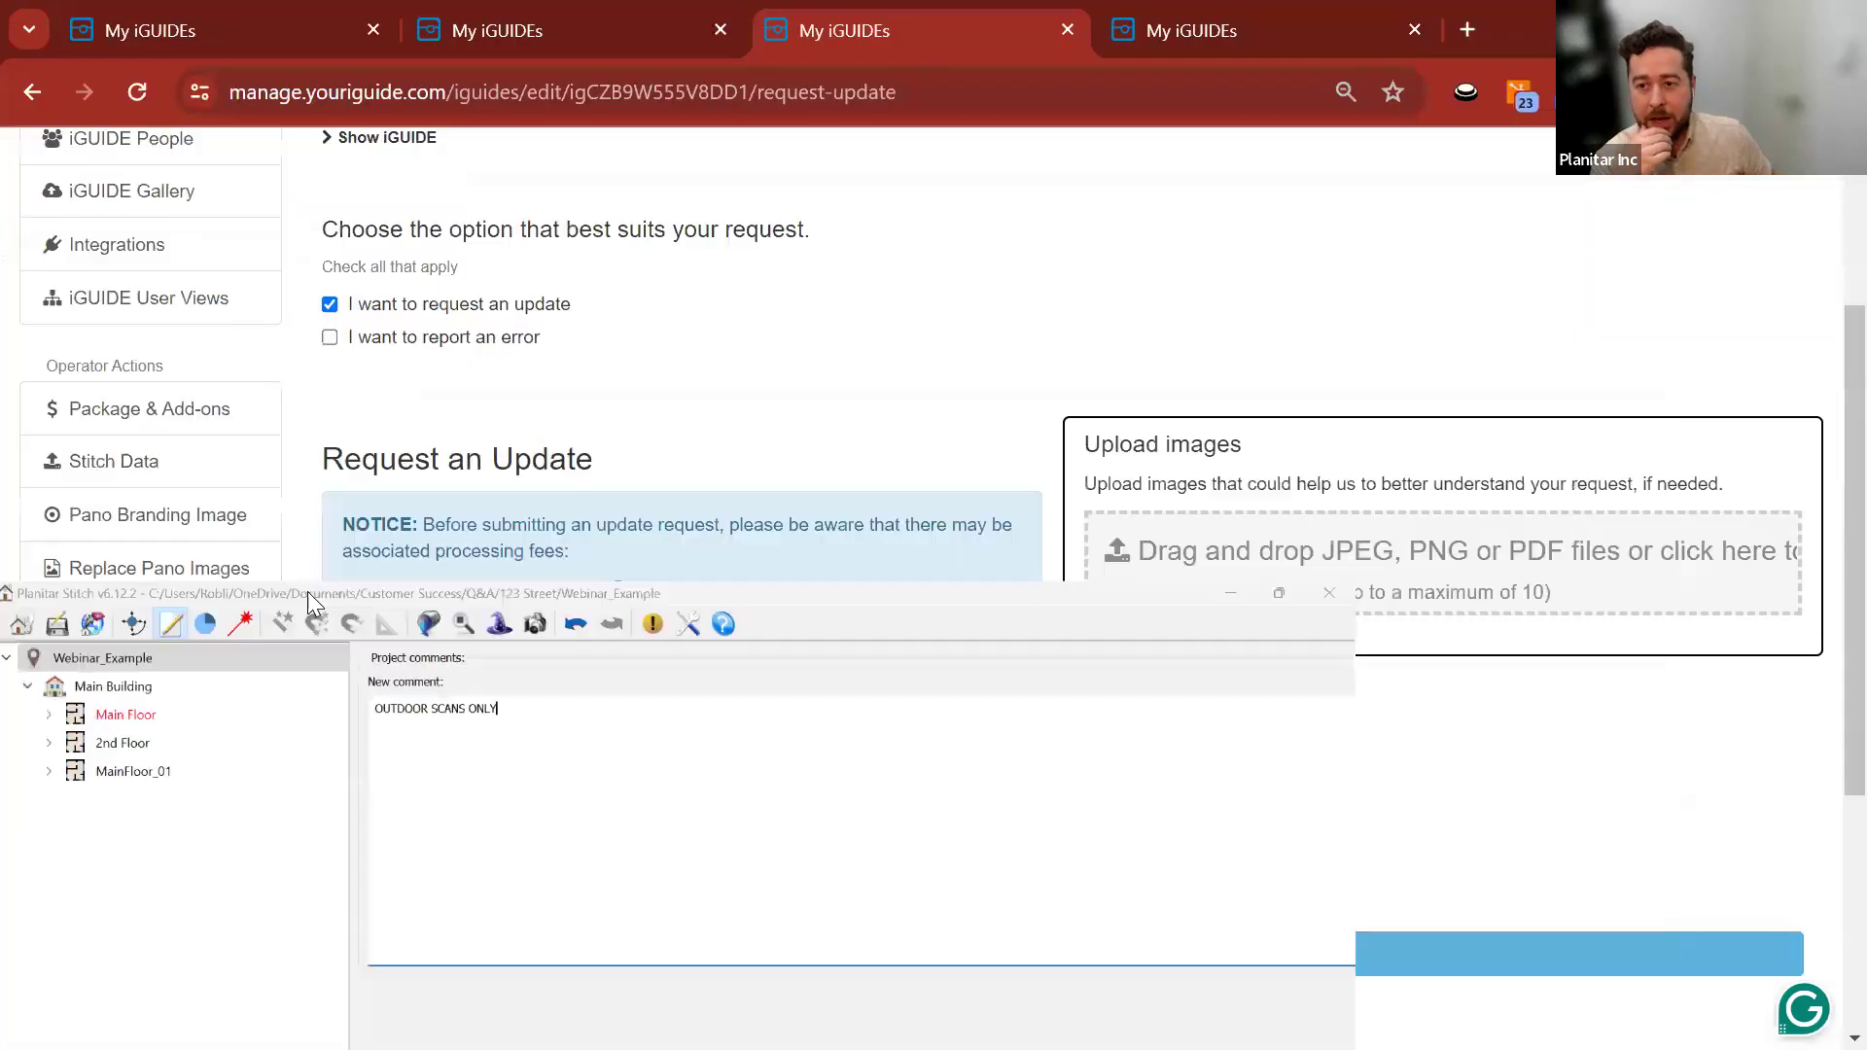
left_click(404, 542)
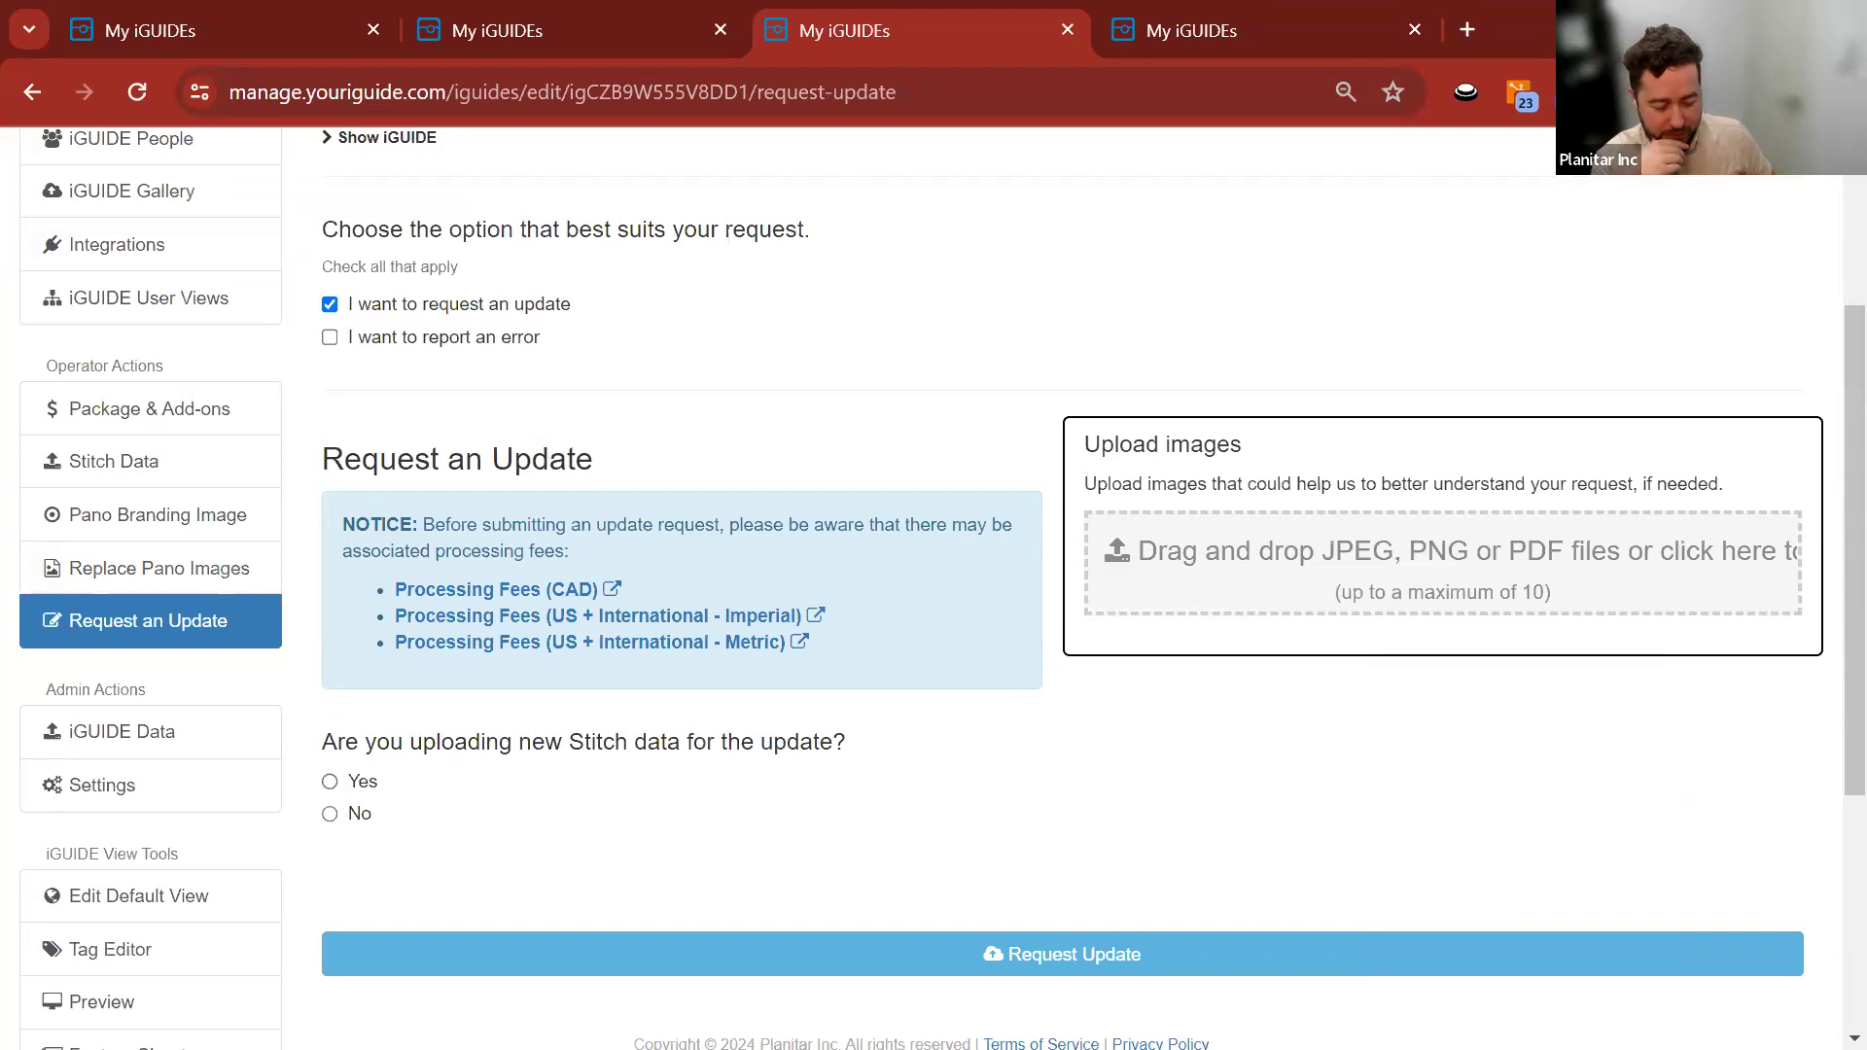
key("alt+Tab")
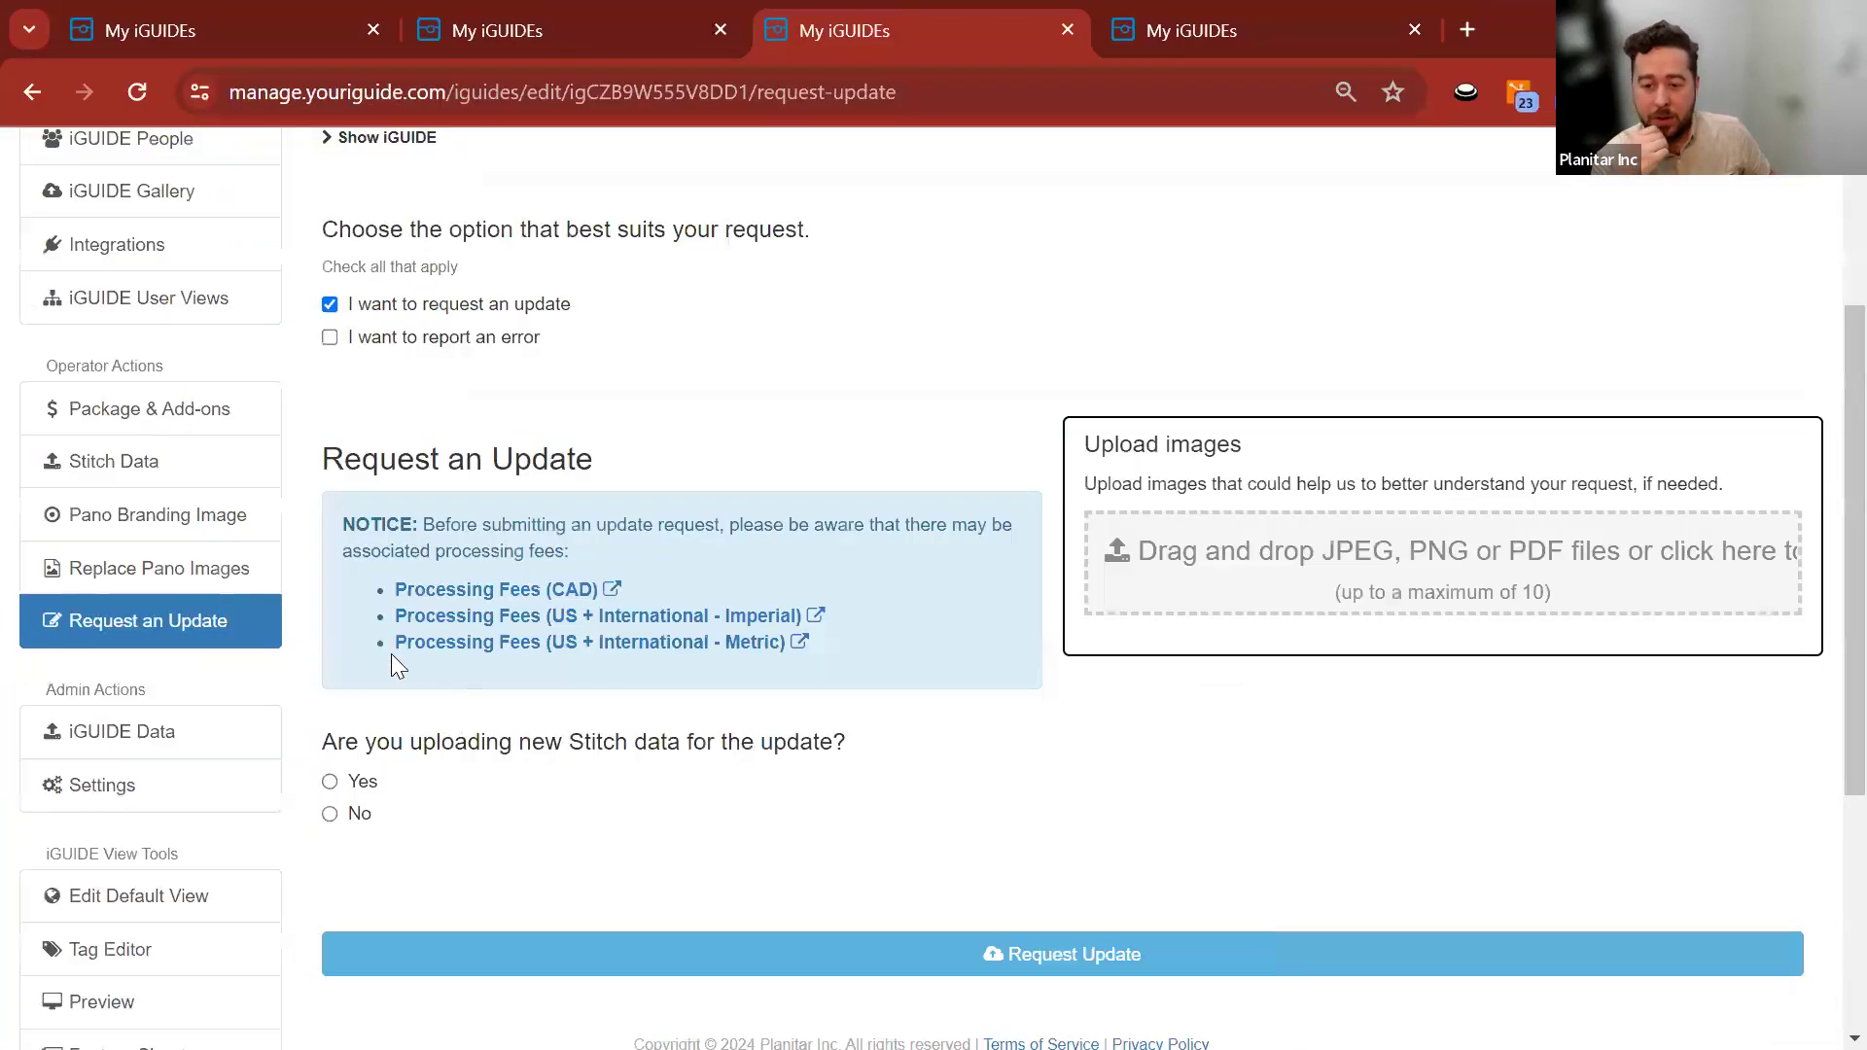
scroll(562, 437, "up", 3)
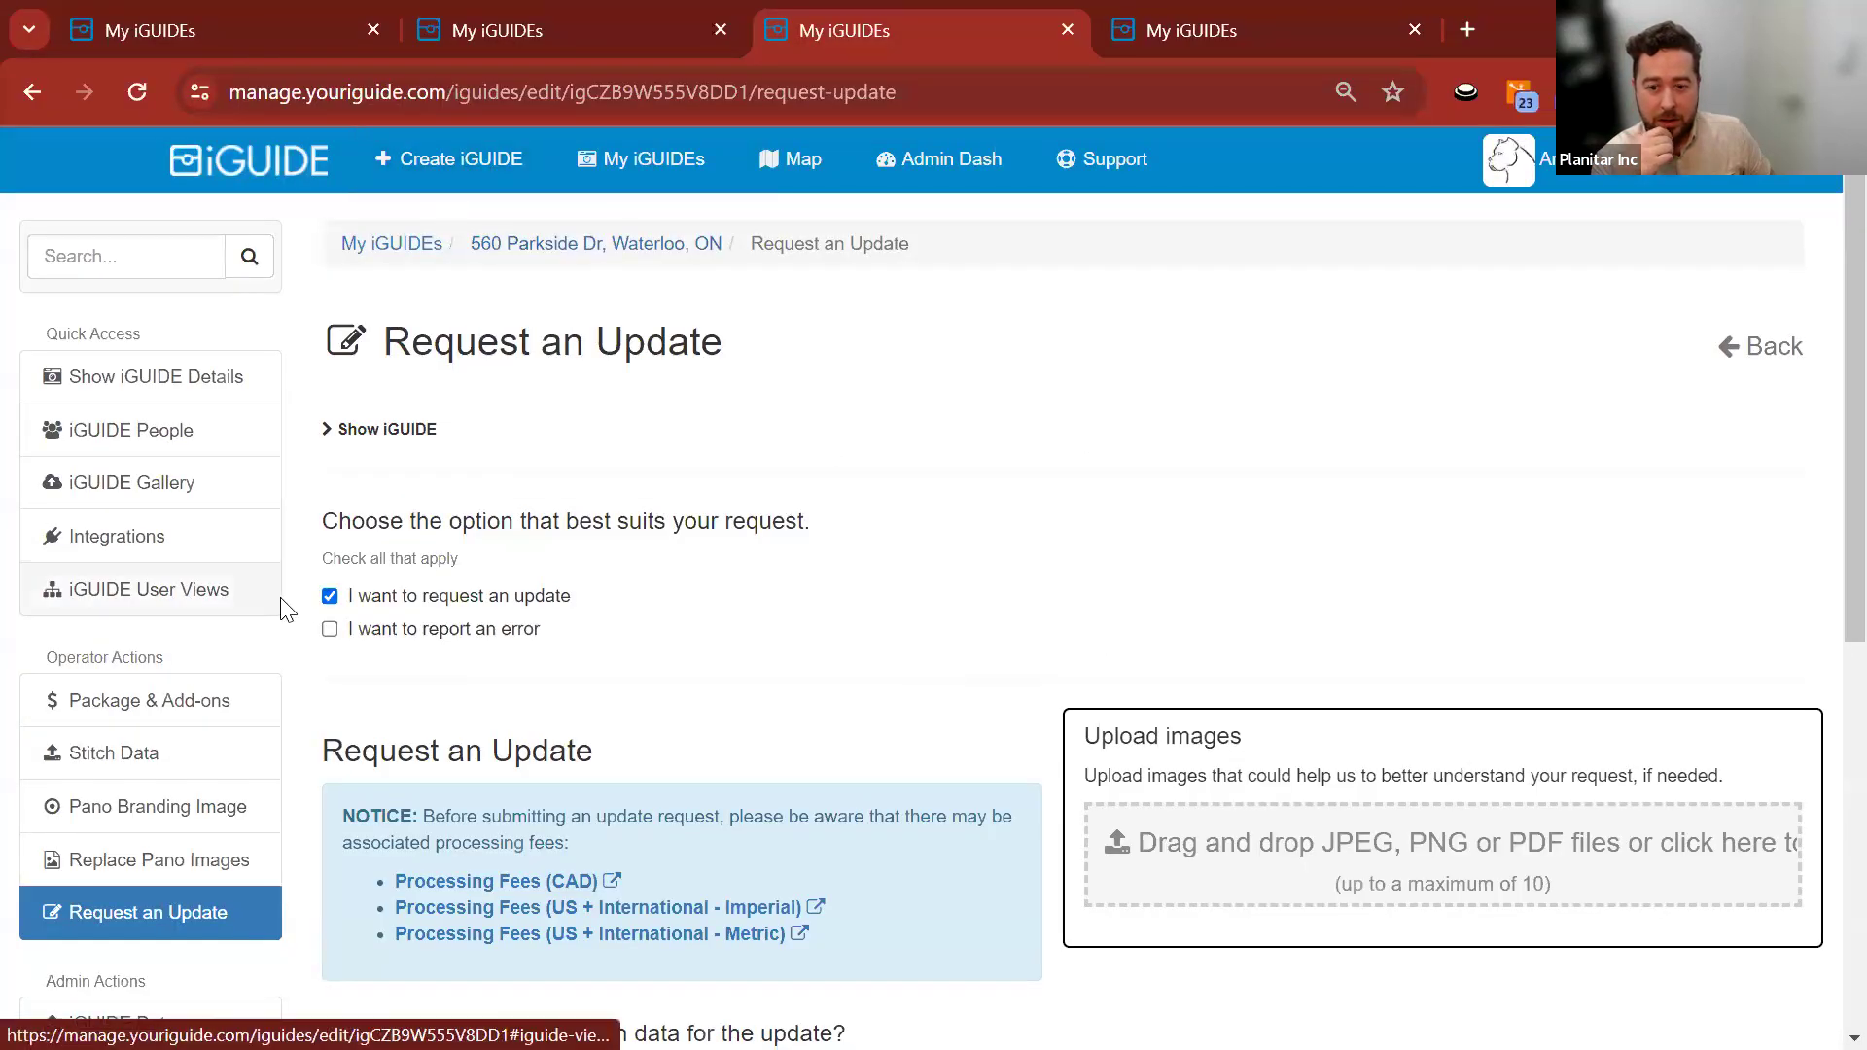
scroll(283, 604, "down", 4)
Answer Yes to uploading new Stitch data and mark the change Aesthetic / superficial.
left_click_drag(519, 595, 929, 605)
left_click(330, 635)
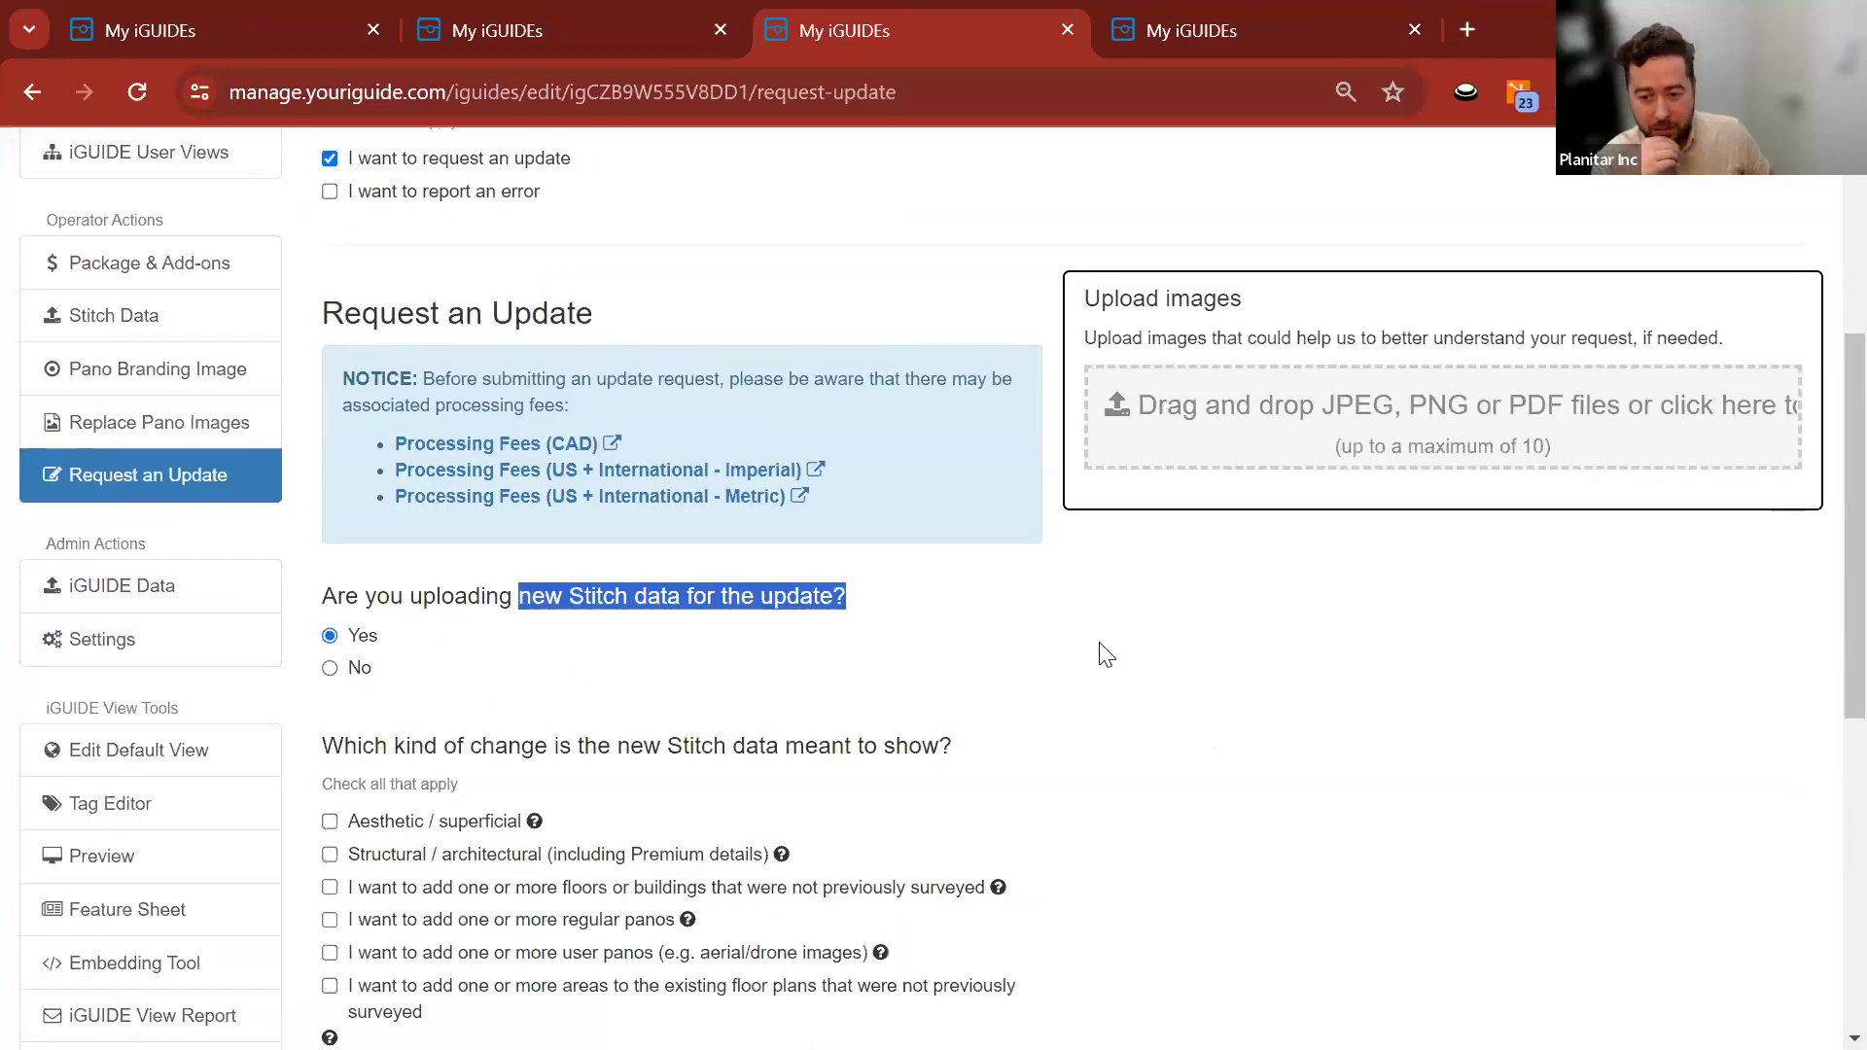
left_click(329, 822)
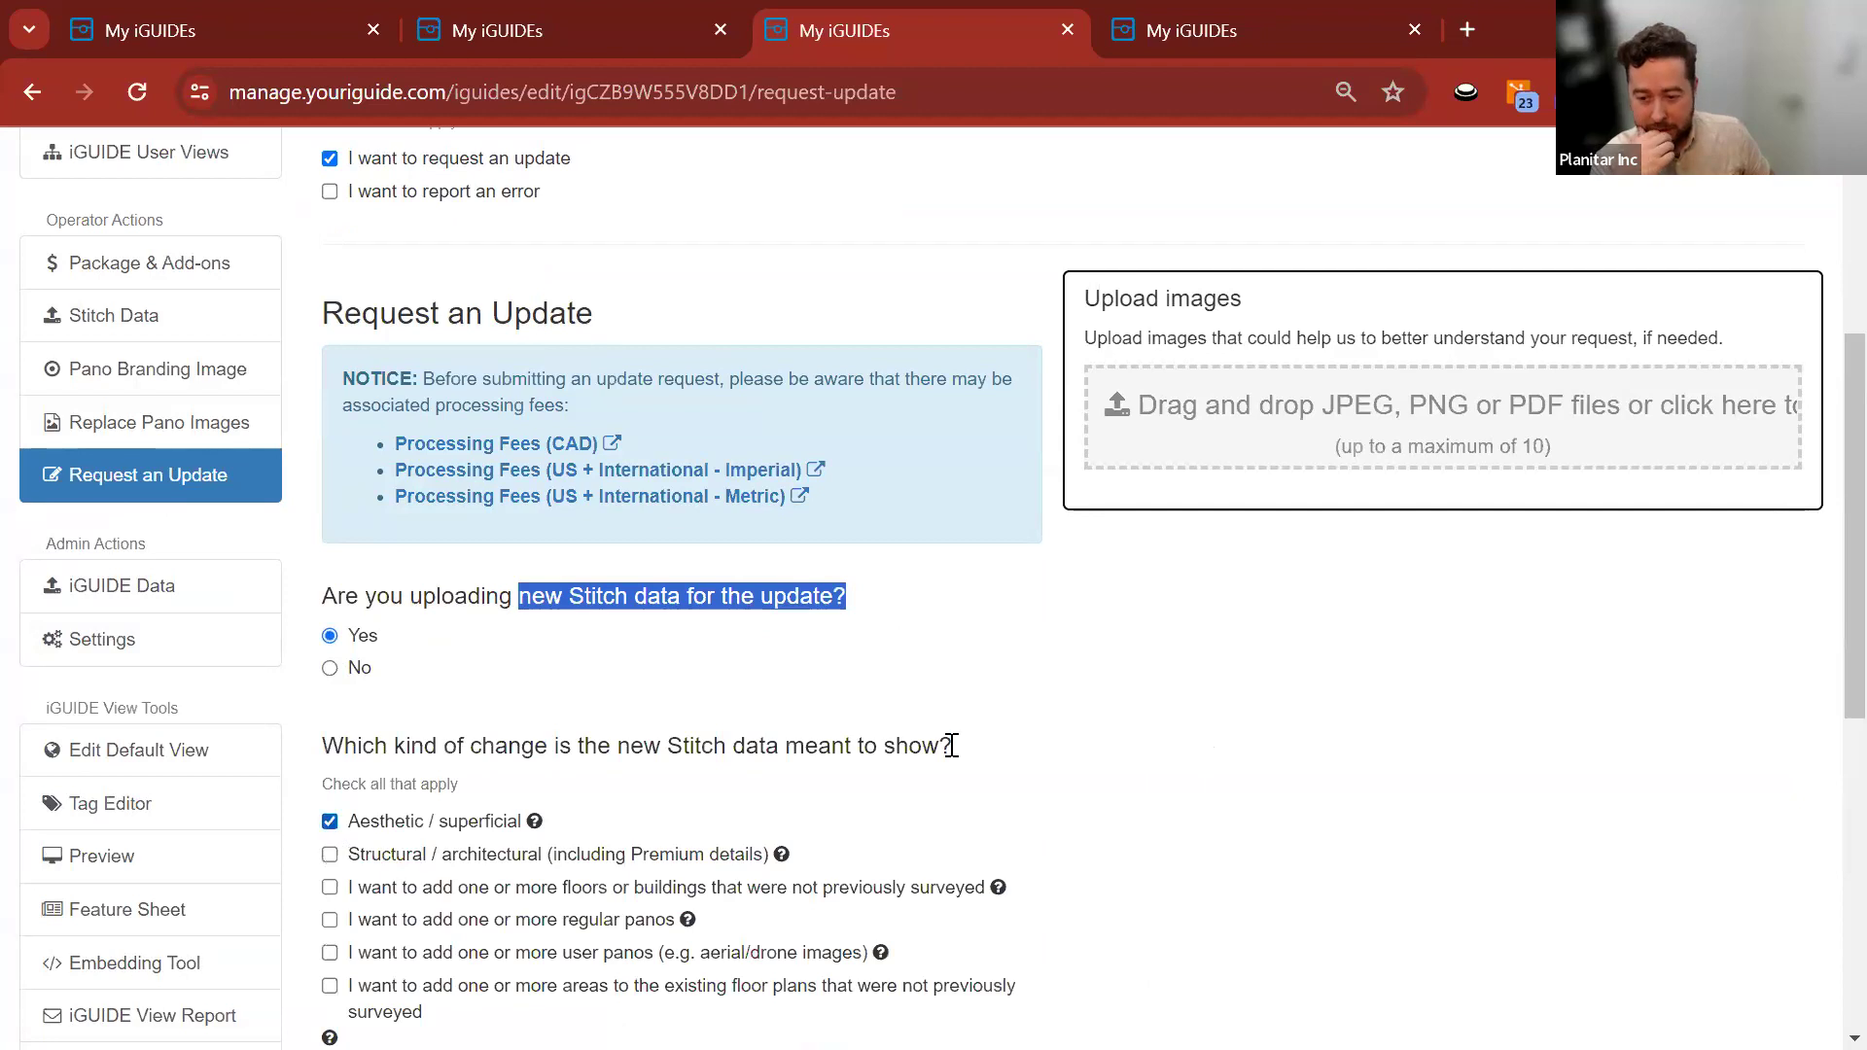
scroll(817, 700, "down", 4)
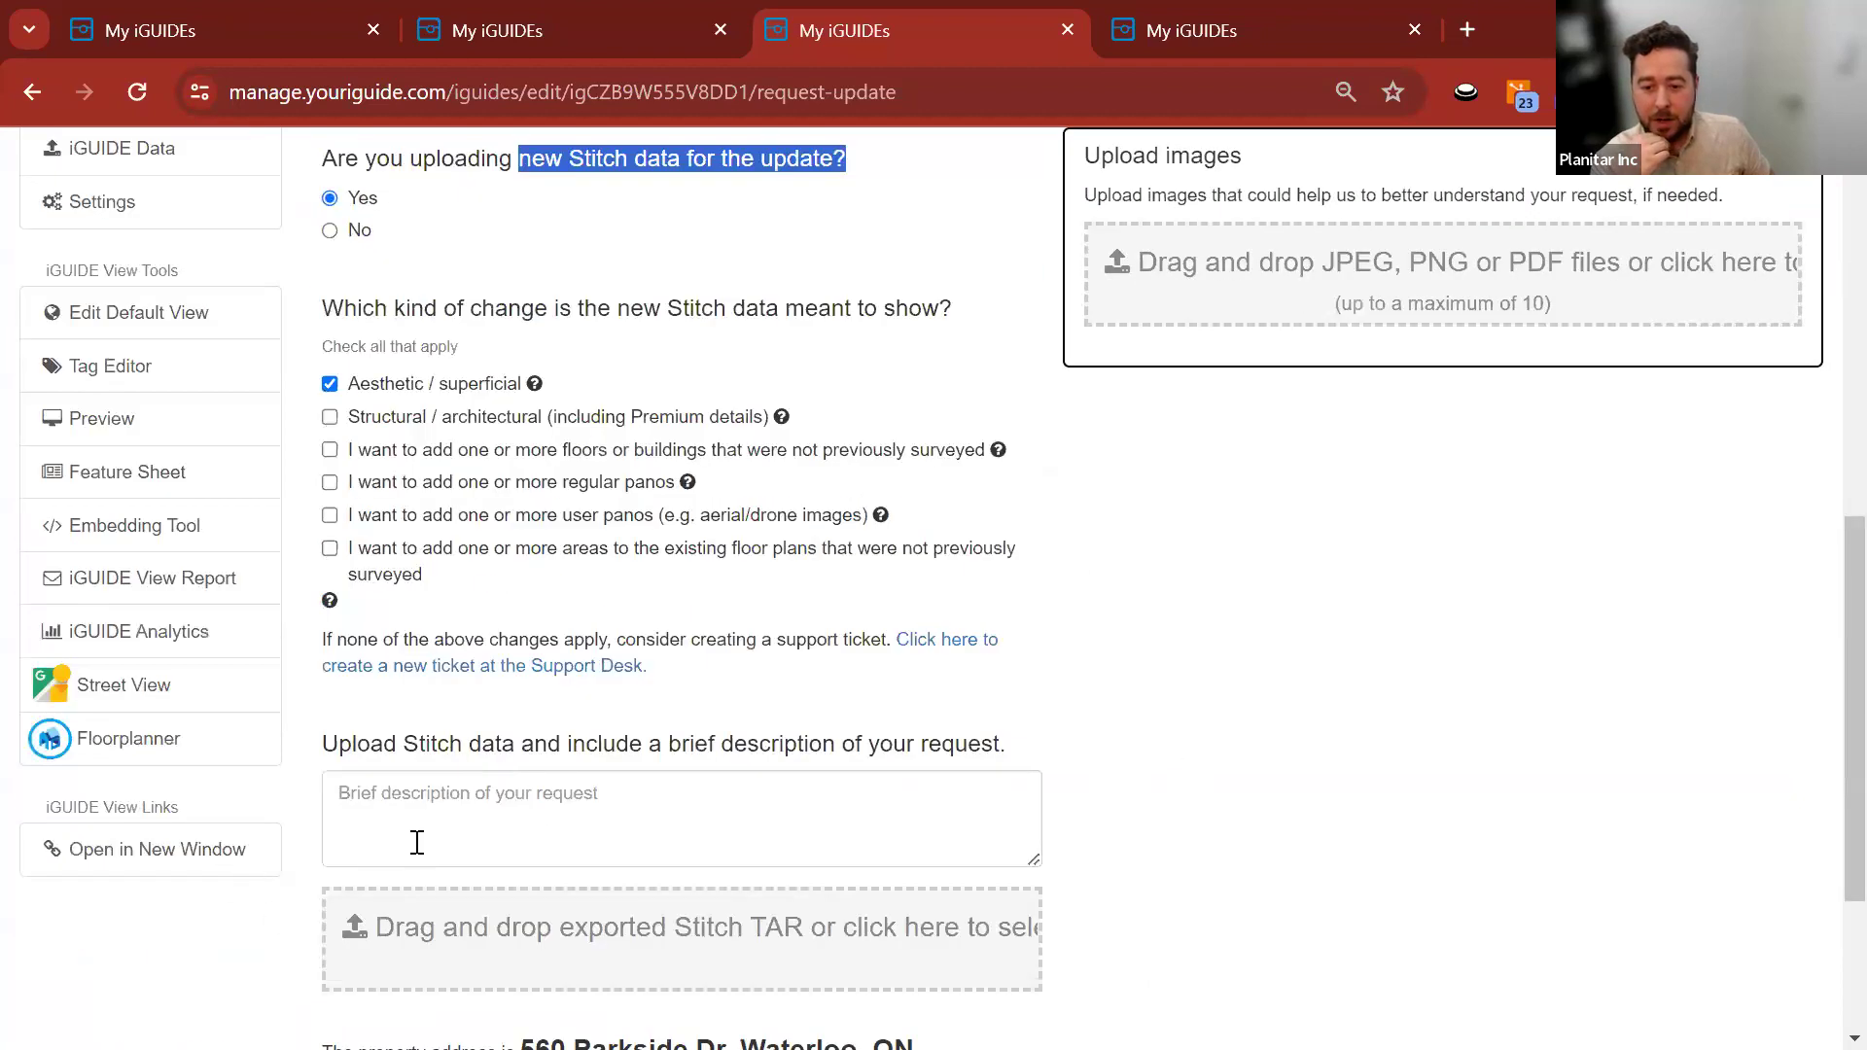
scroll(875, 602, "up", 1)
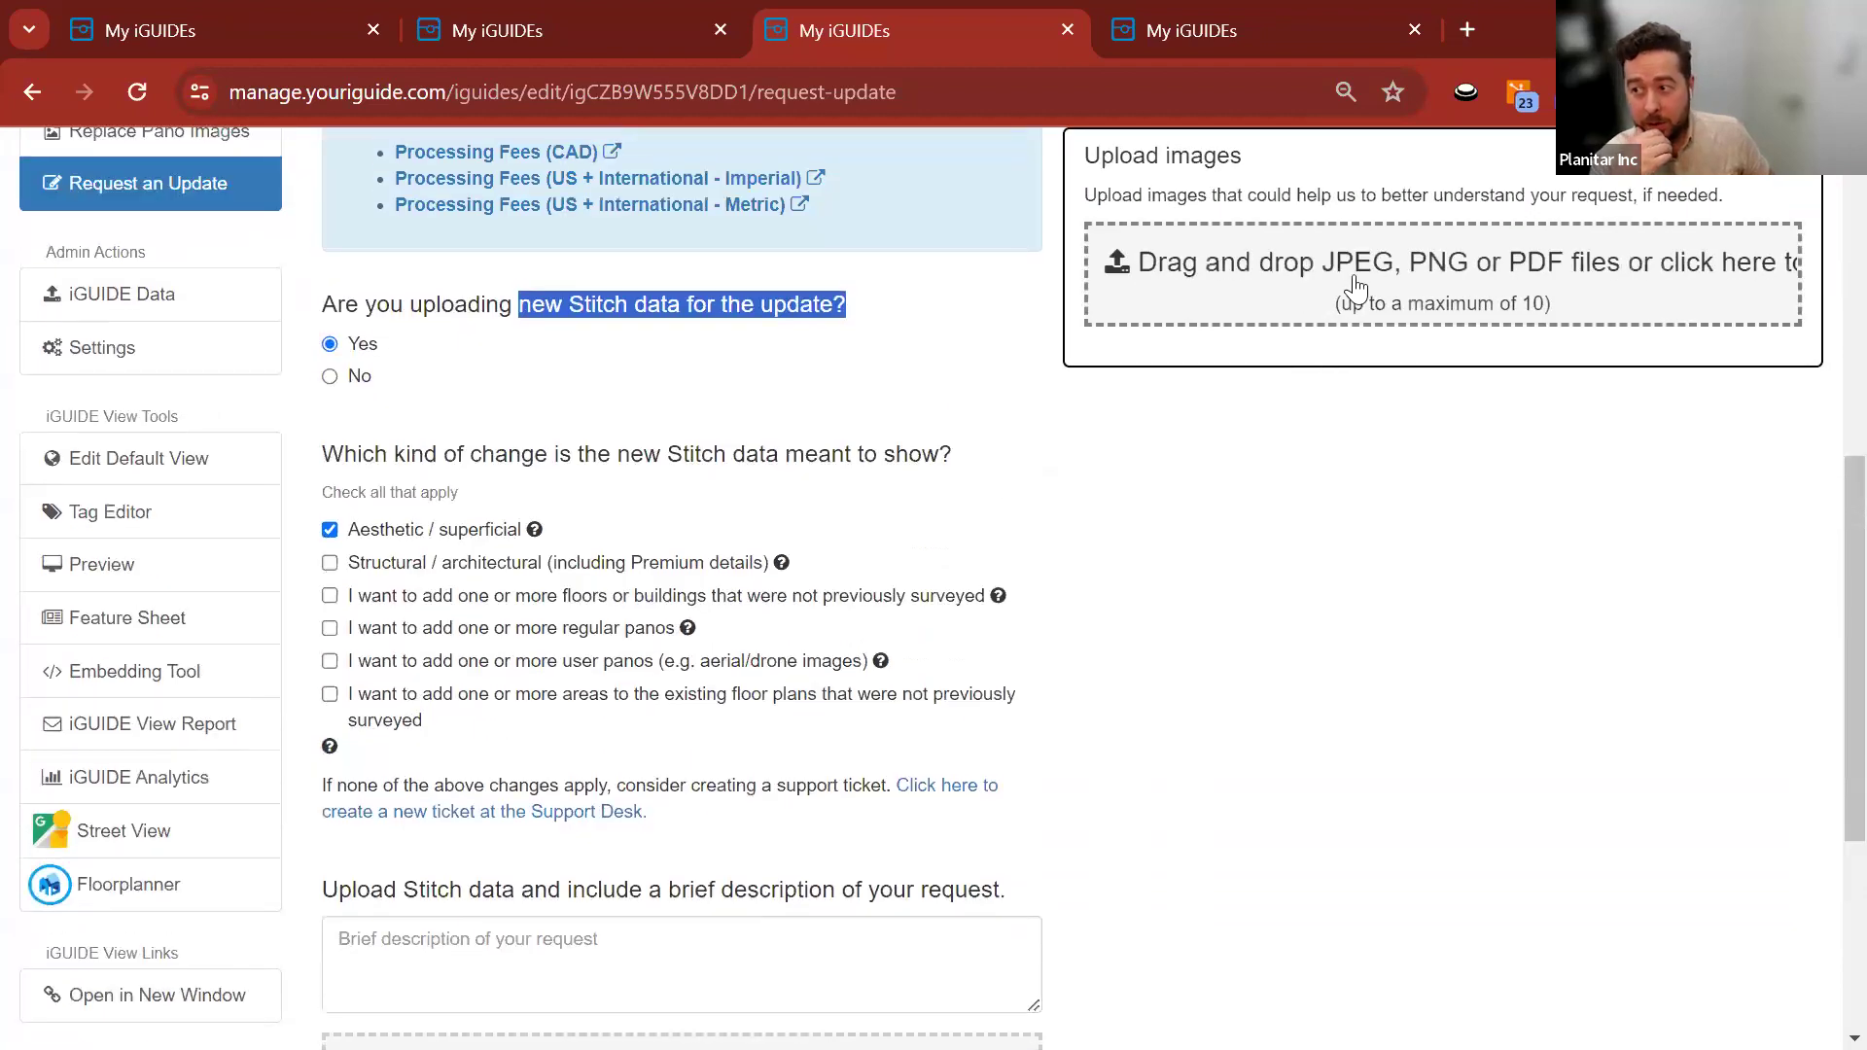
left_click(1215, 37)
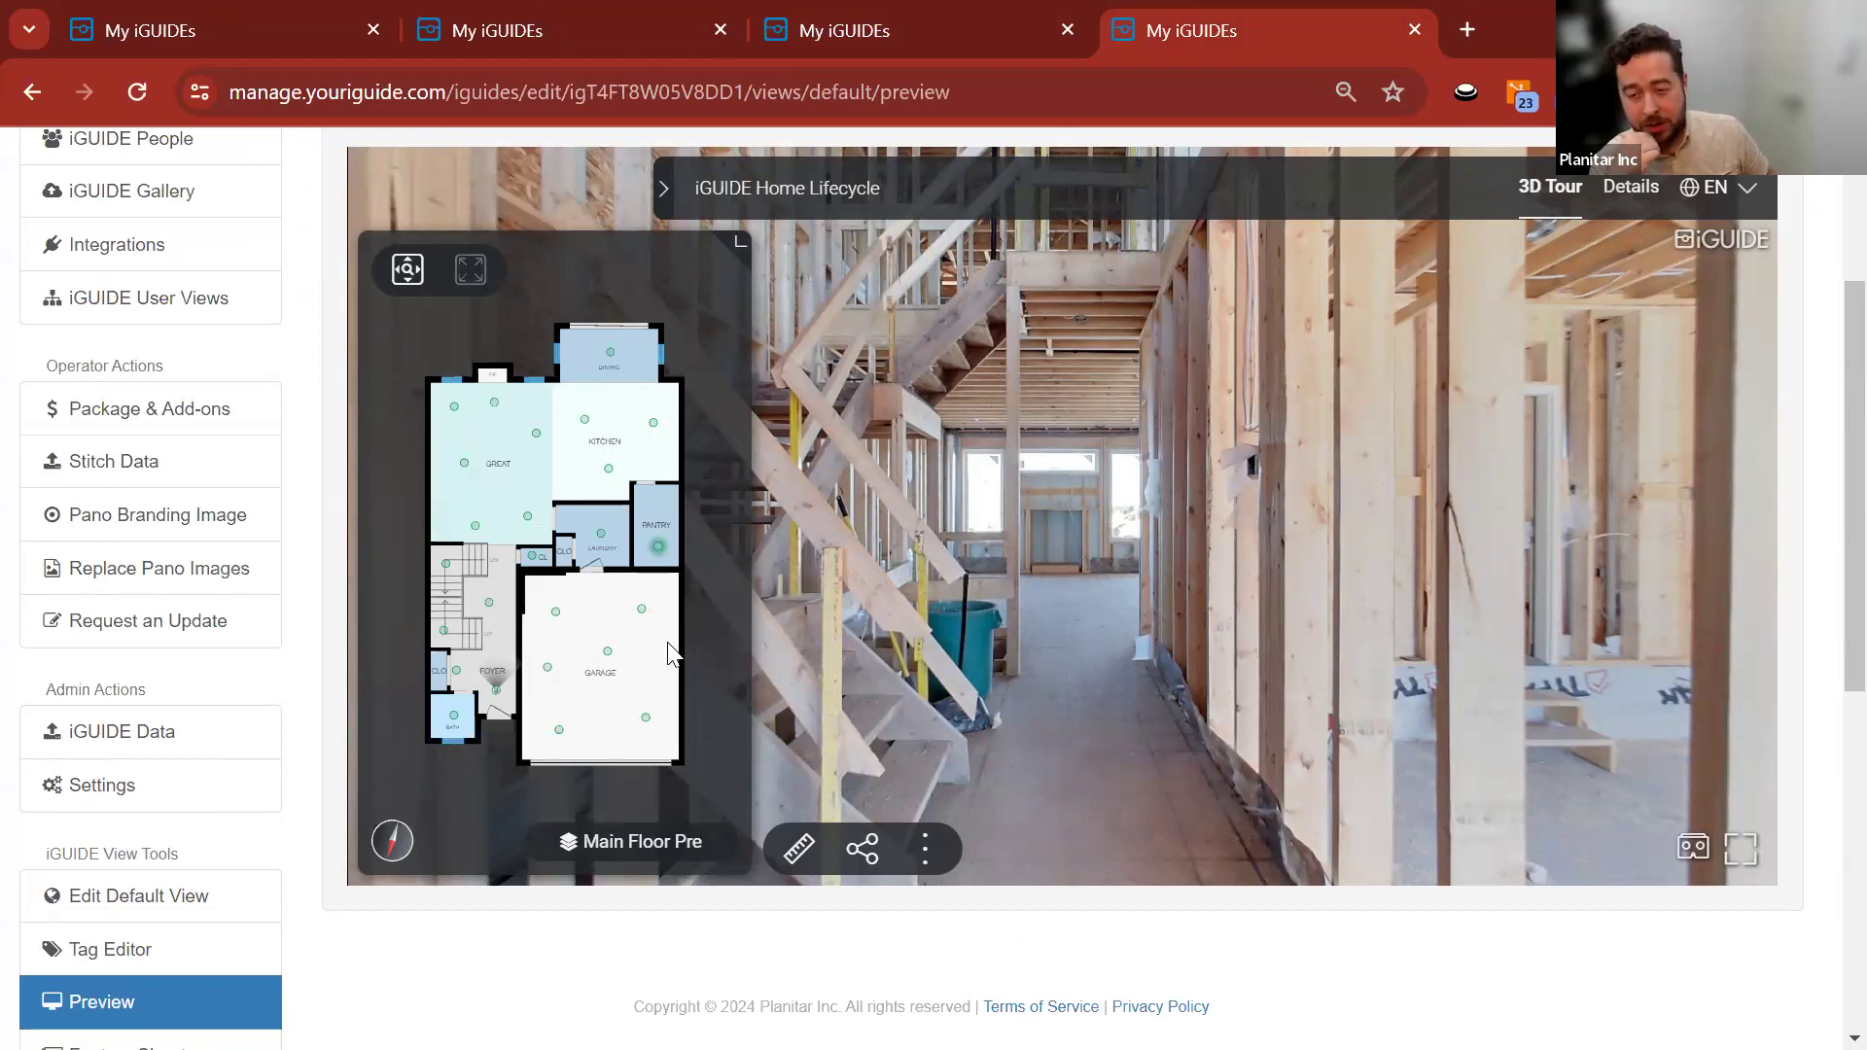
left_click(947, 27)
scroll(1169, 650, "down", 3)
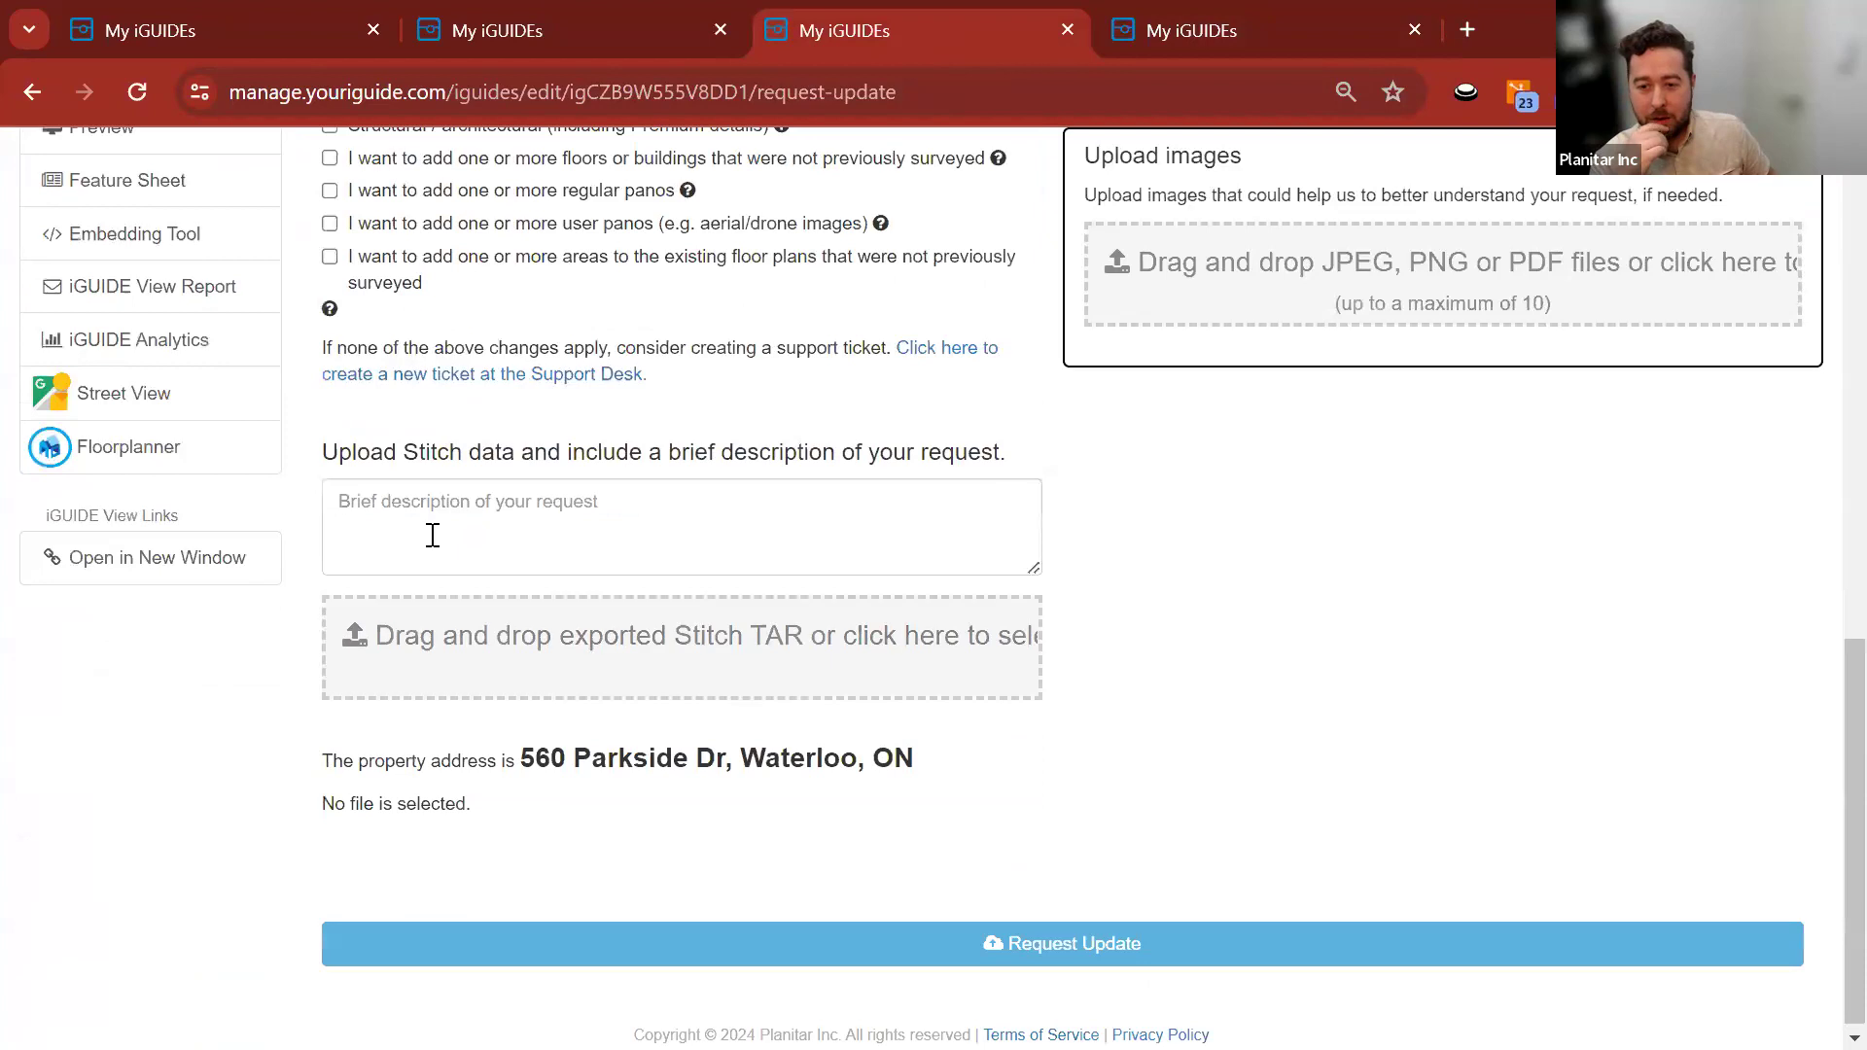
left_click(671, 508)
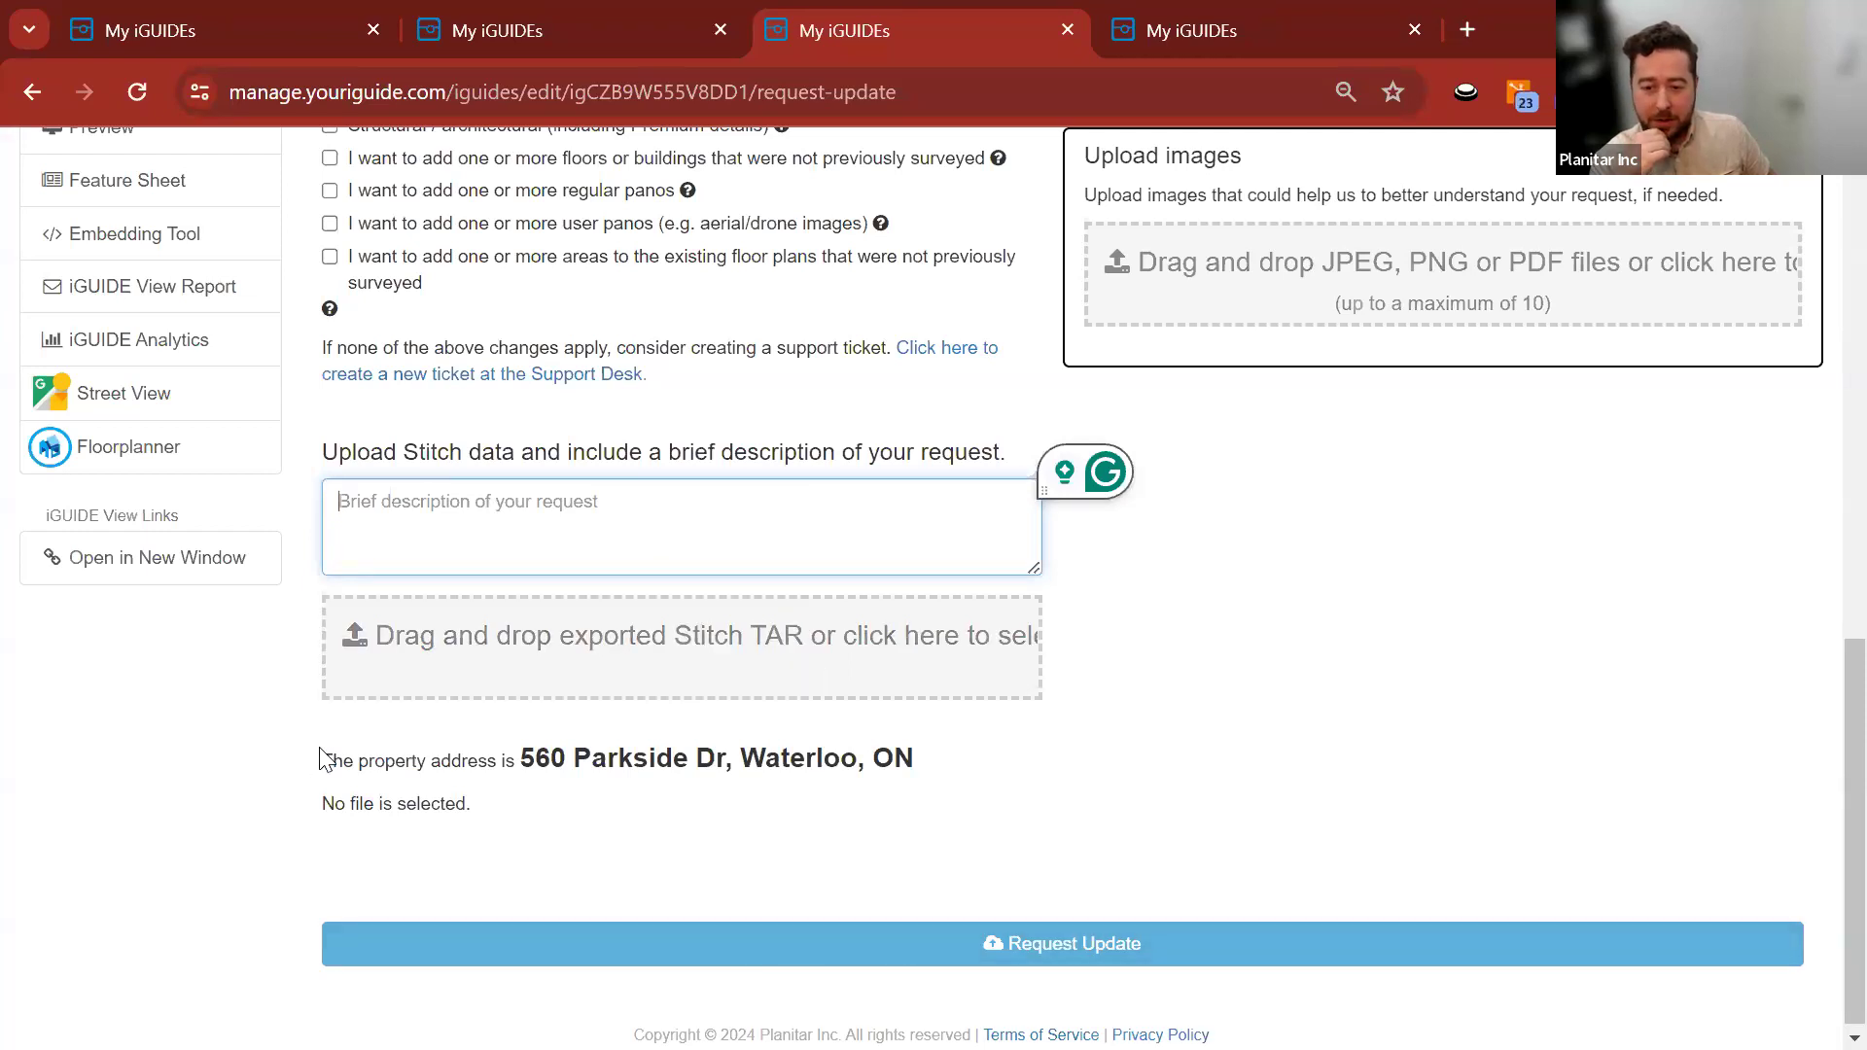
scroll(313, 750, "up", 4)
left_click(1172, 26)
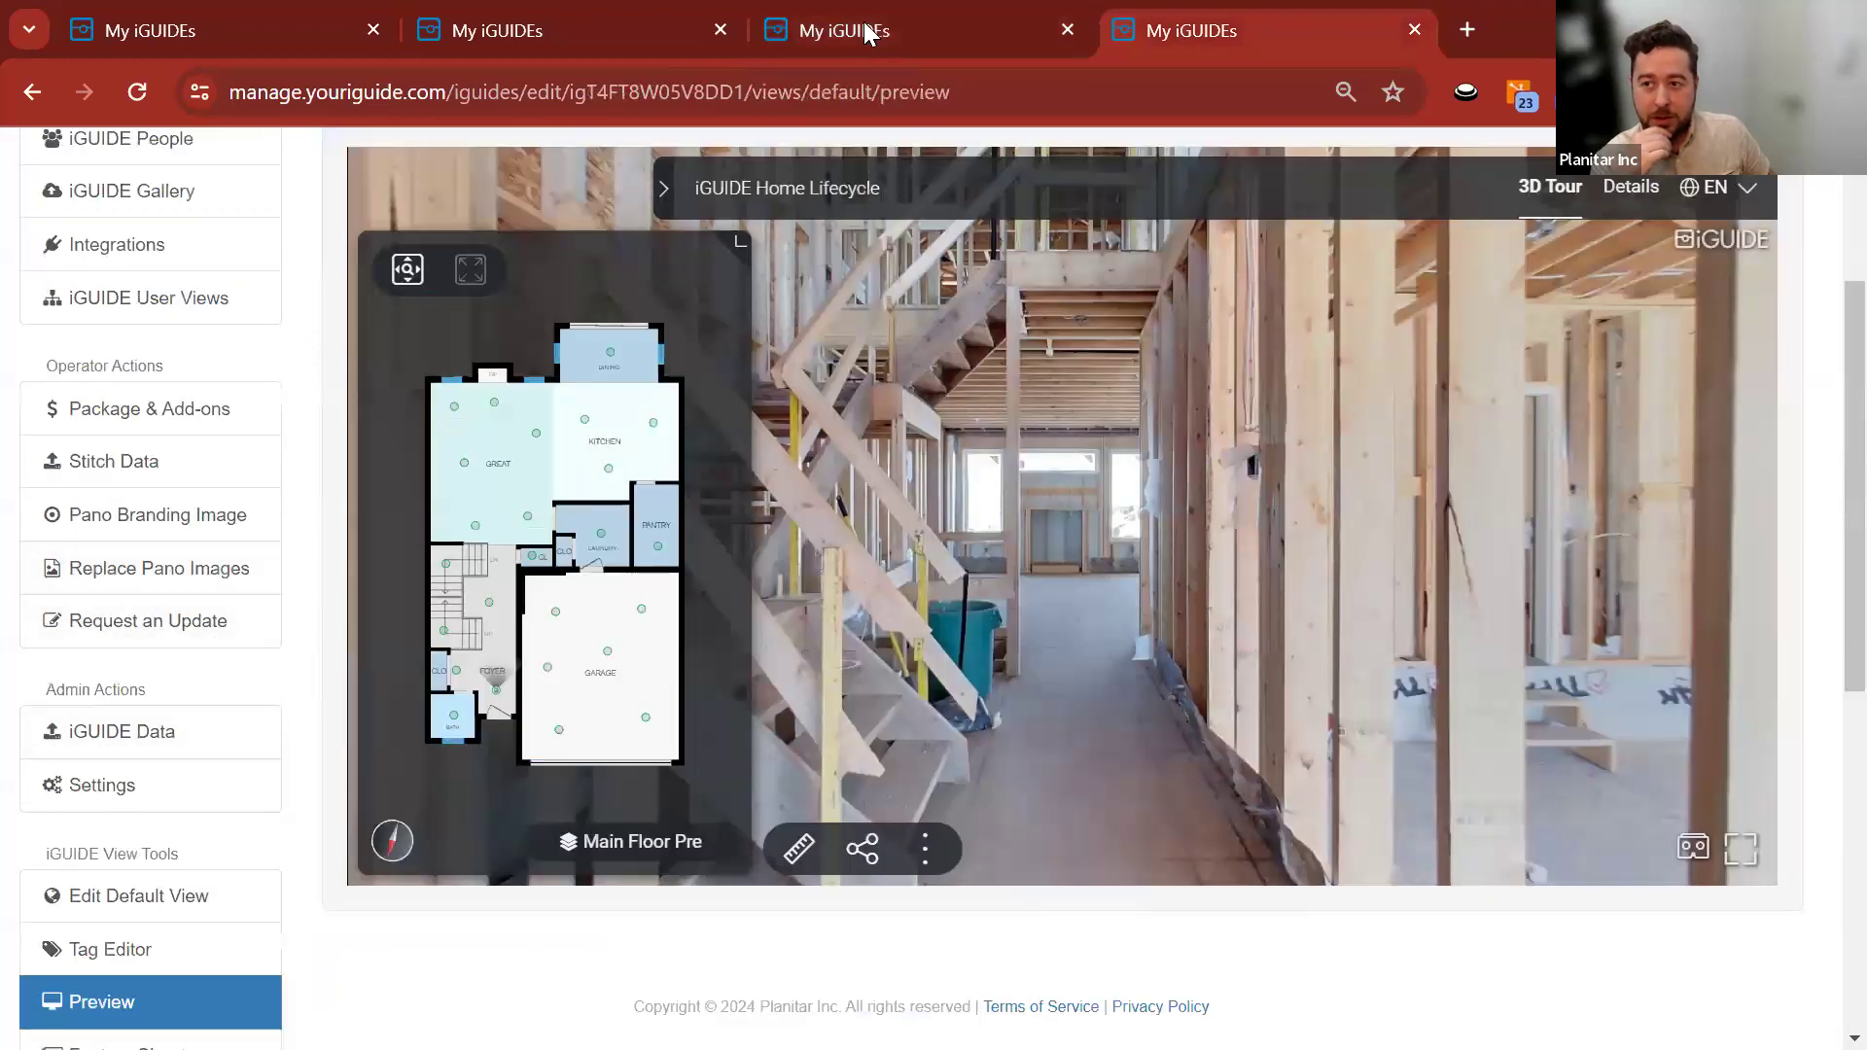
left_click(868, 30)
scroll(438, 399, "up", 5)
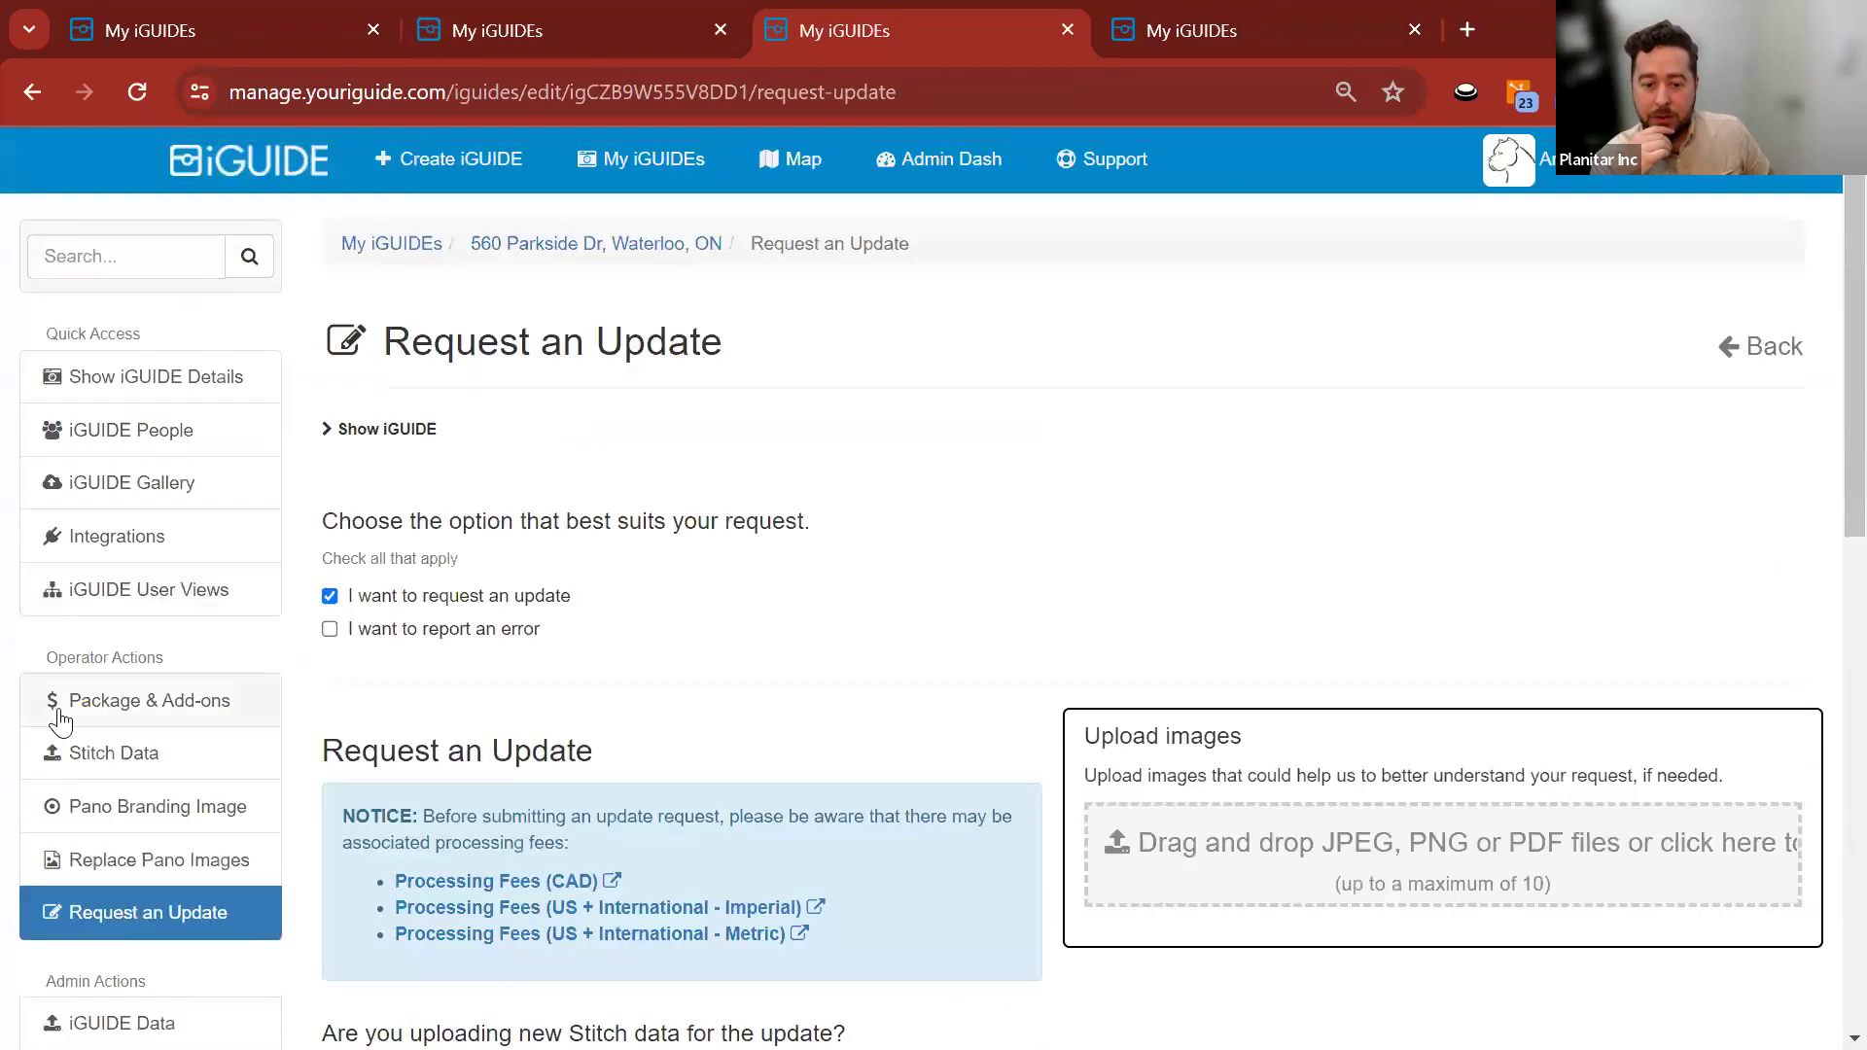
scroll(117, 720, "down", 4)
Open Edit Default View and edit its General Settings, scrolling through the tour editor.
left_click(124, 753)
left_click(1737, 467)
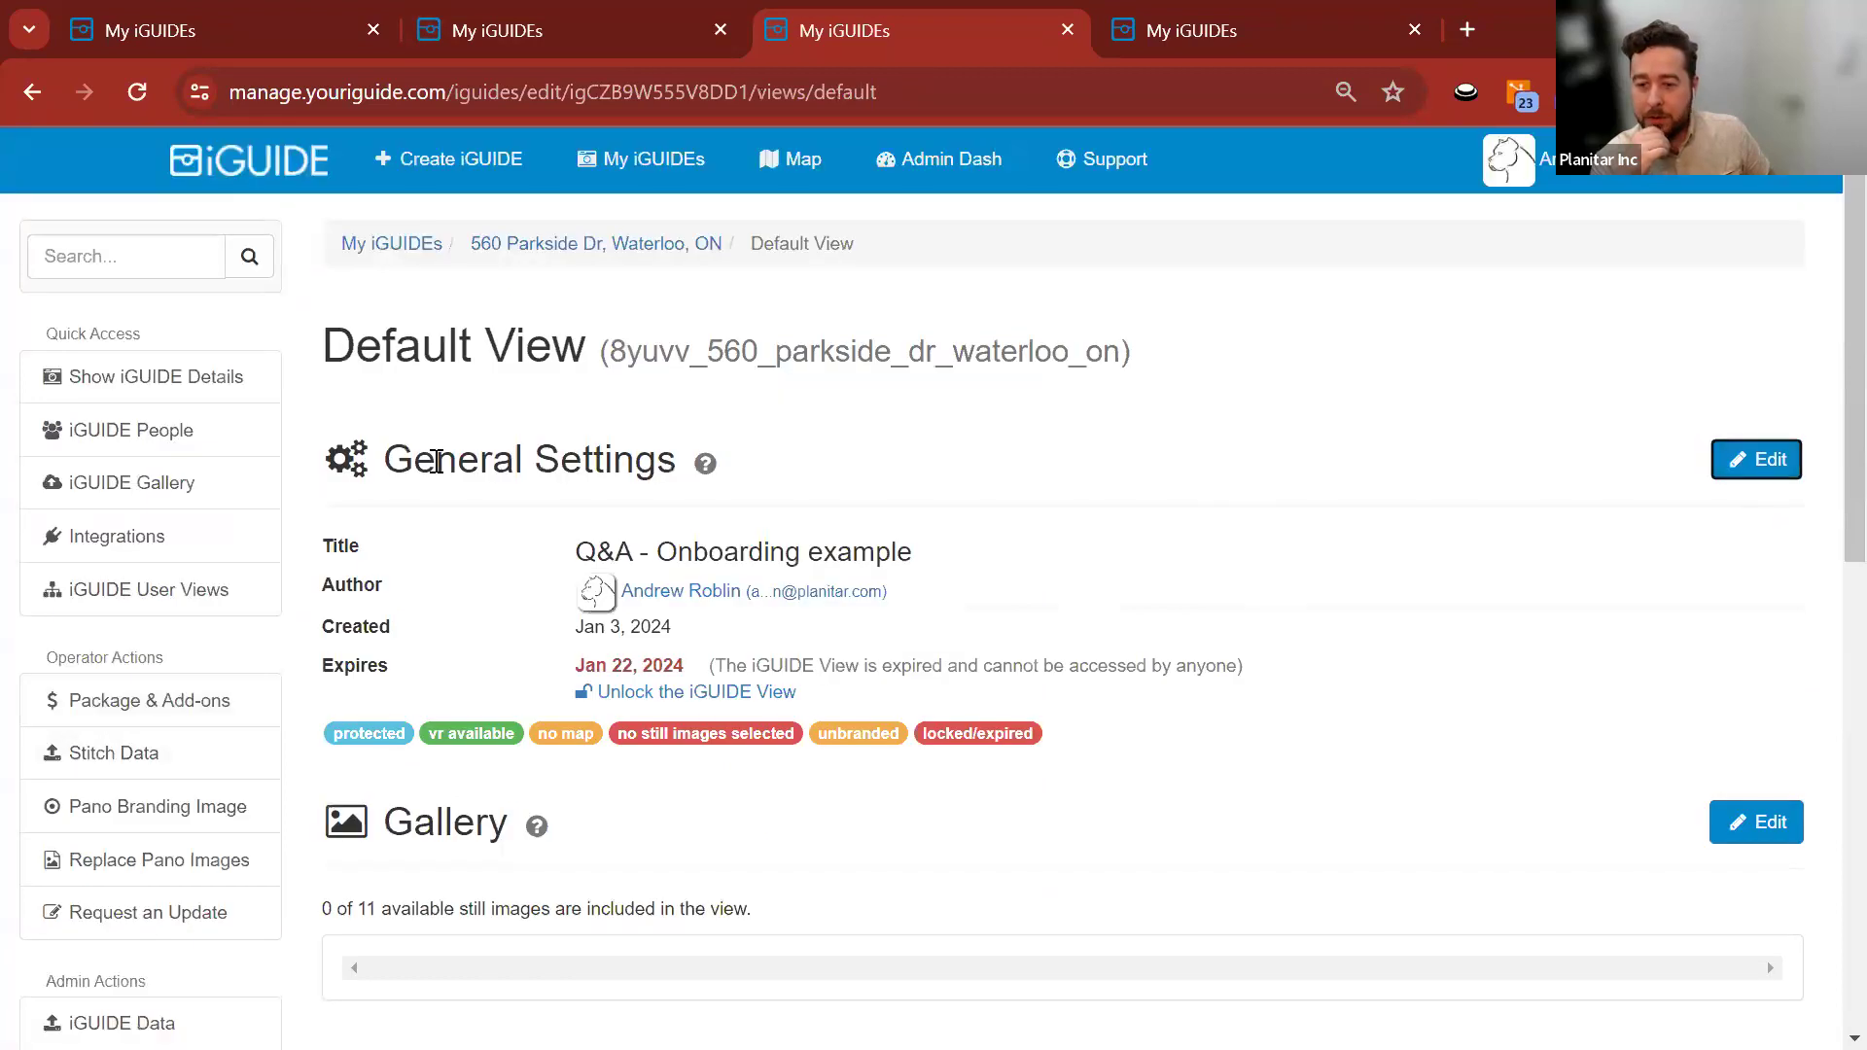
scroll(316, 465, "down", 10)
scroll(307, 456, "down", 6)
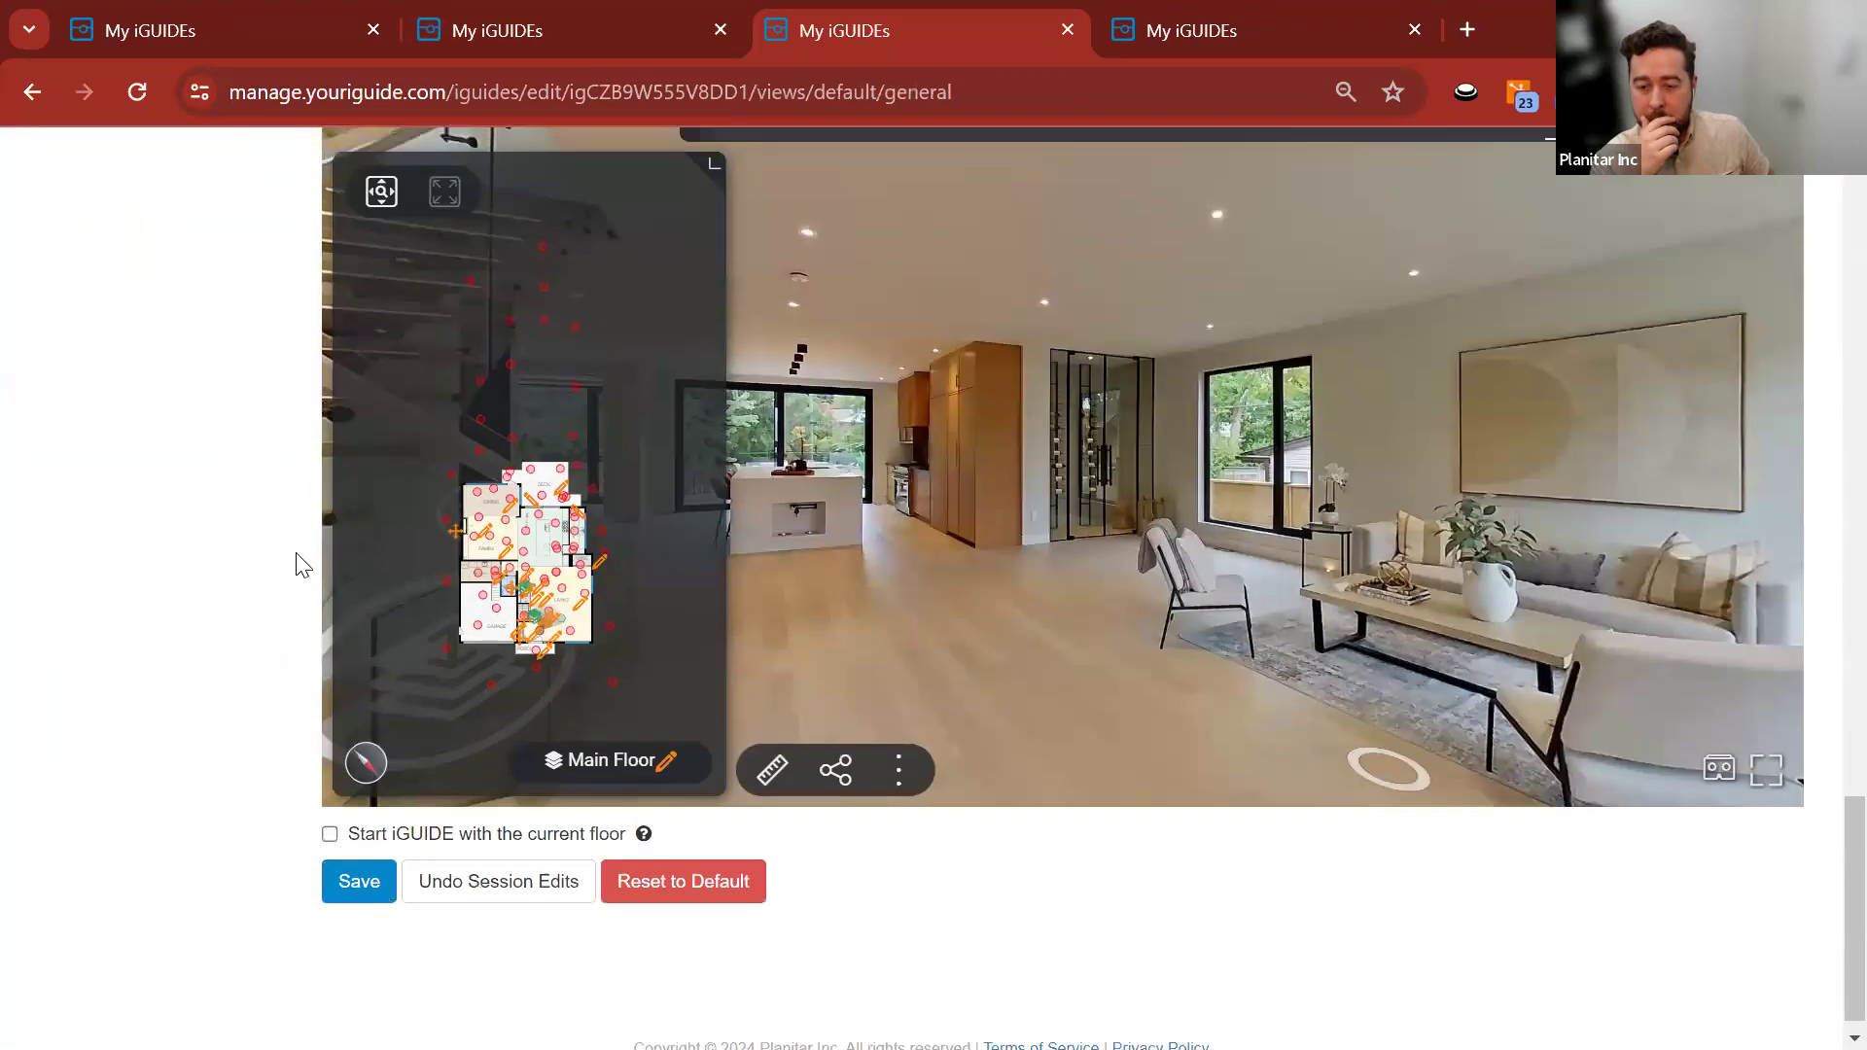
scroll(300, 558, "up", 1)
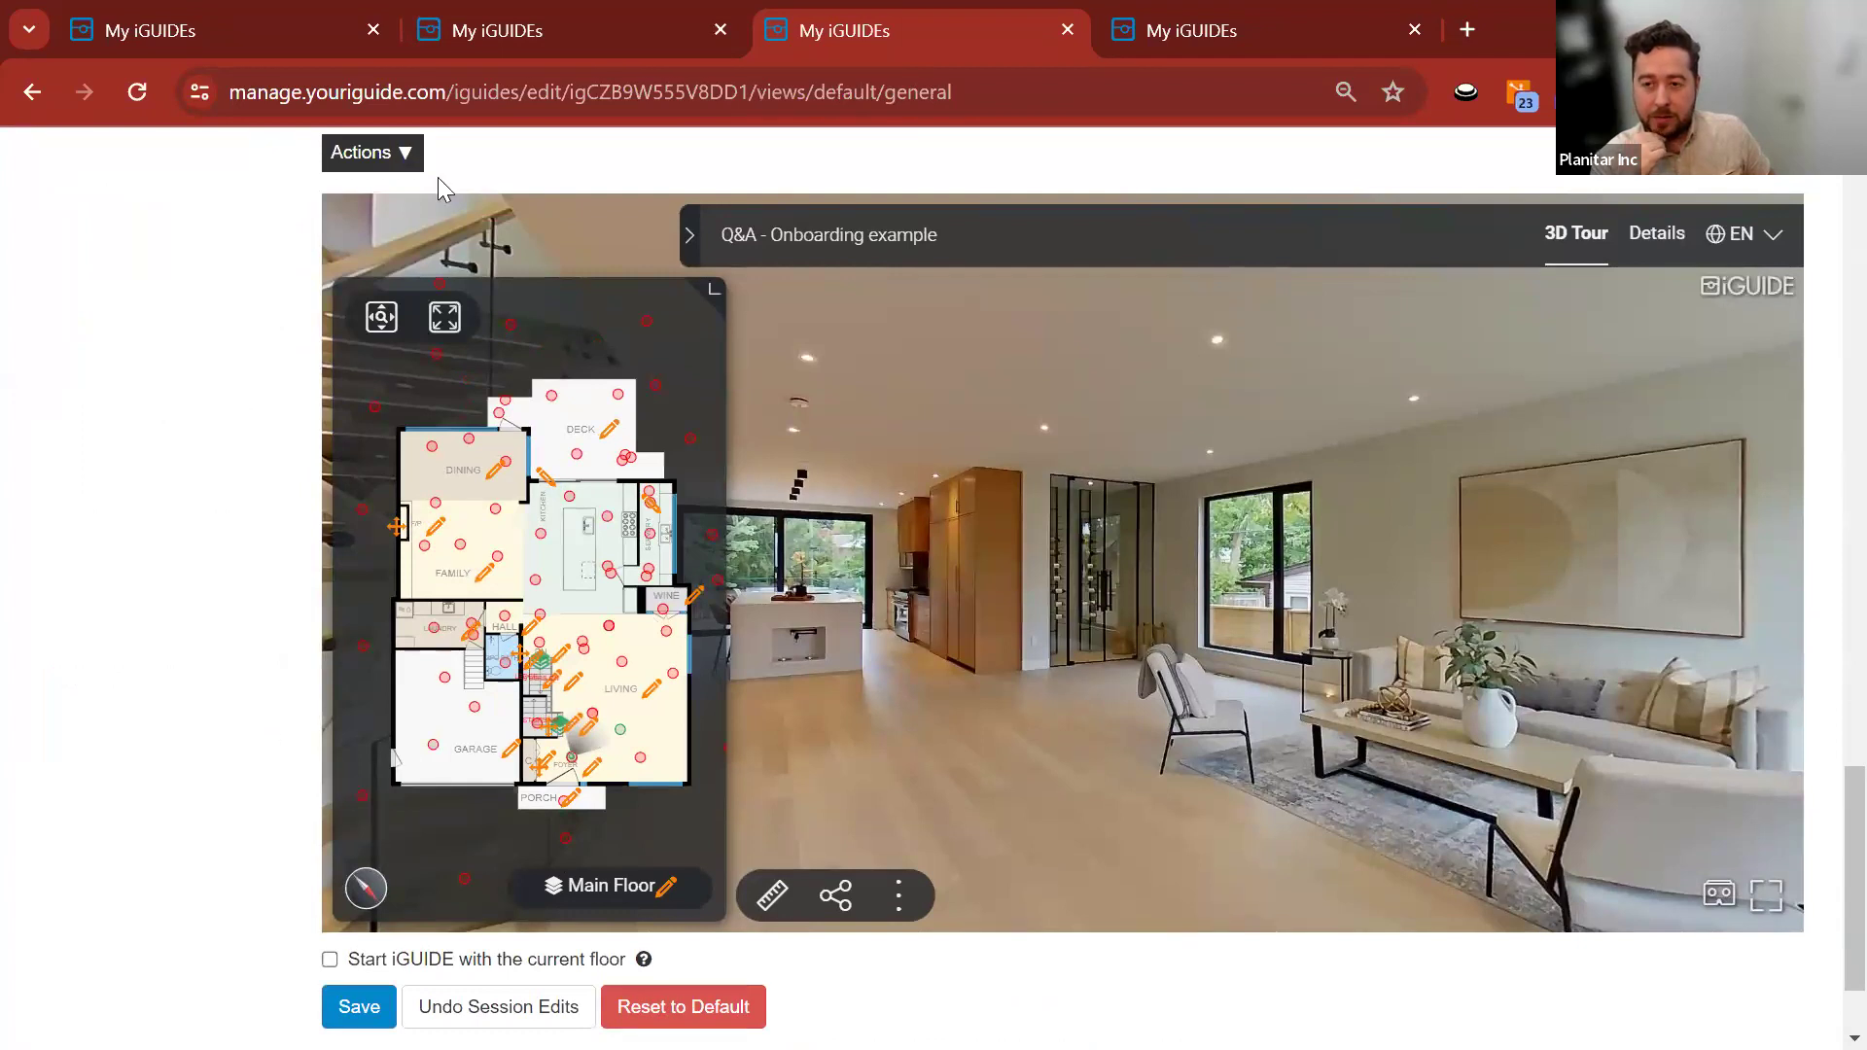
left_click(532, 31)
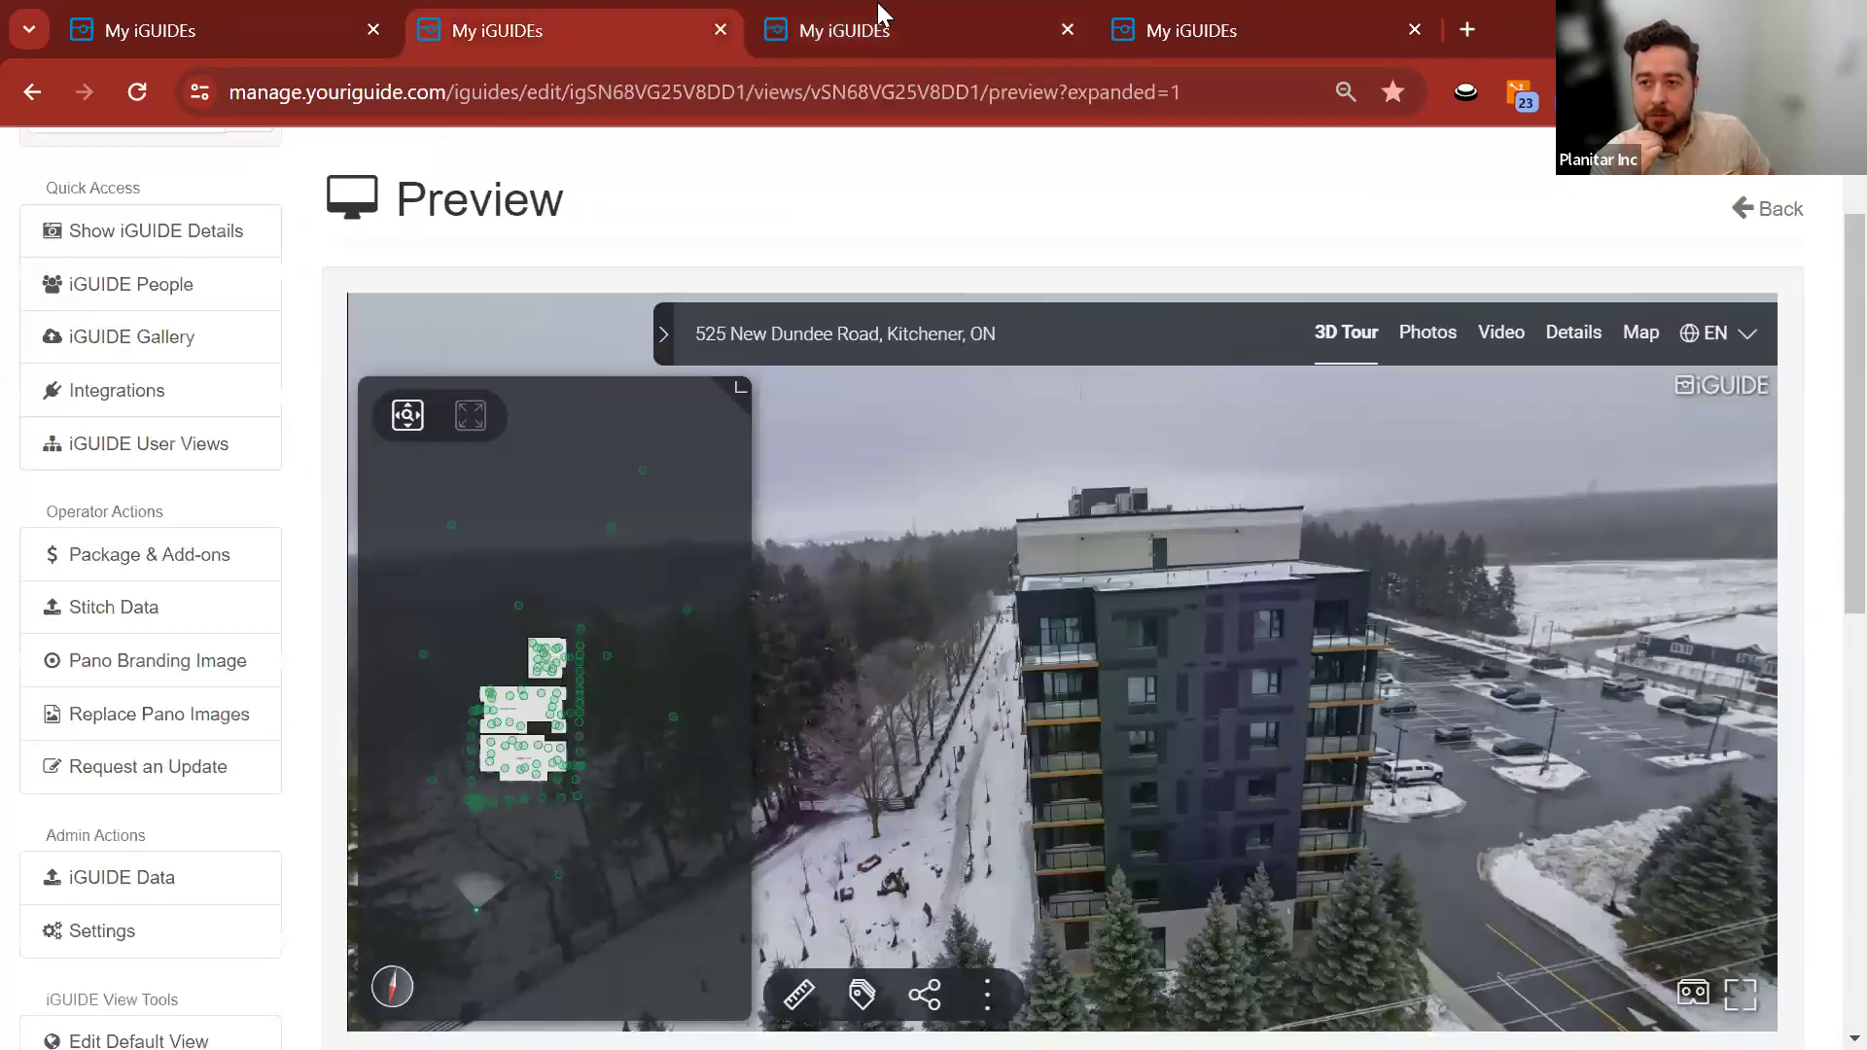
left_click(875, 15)
left_click(536, 34)
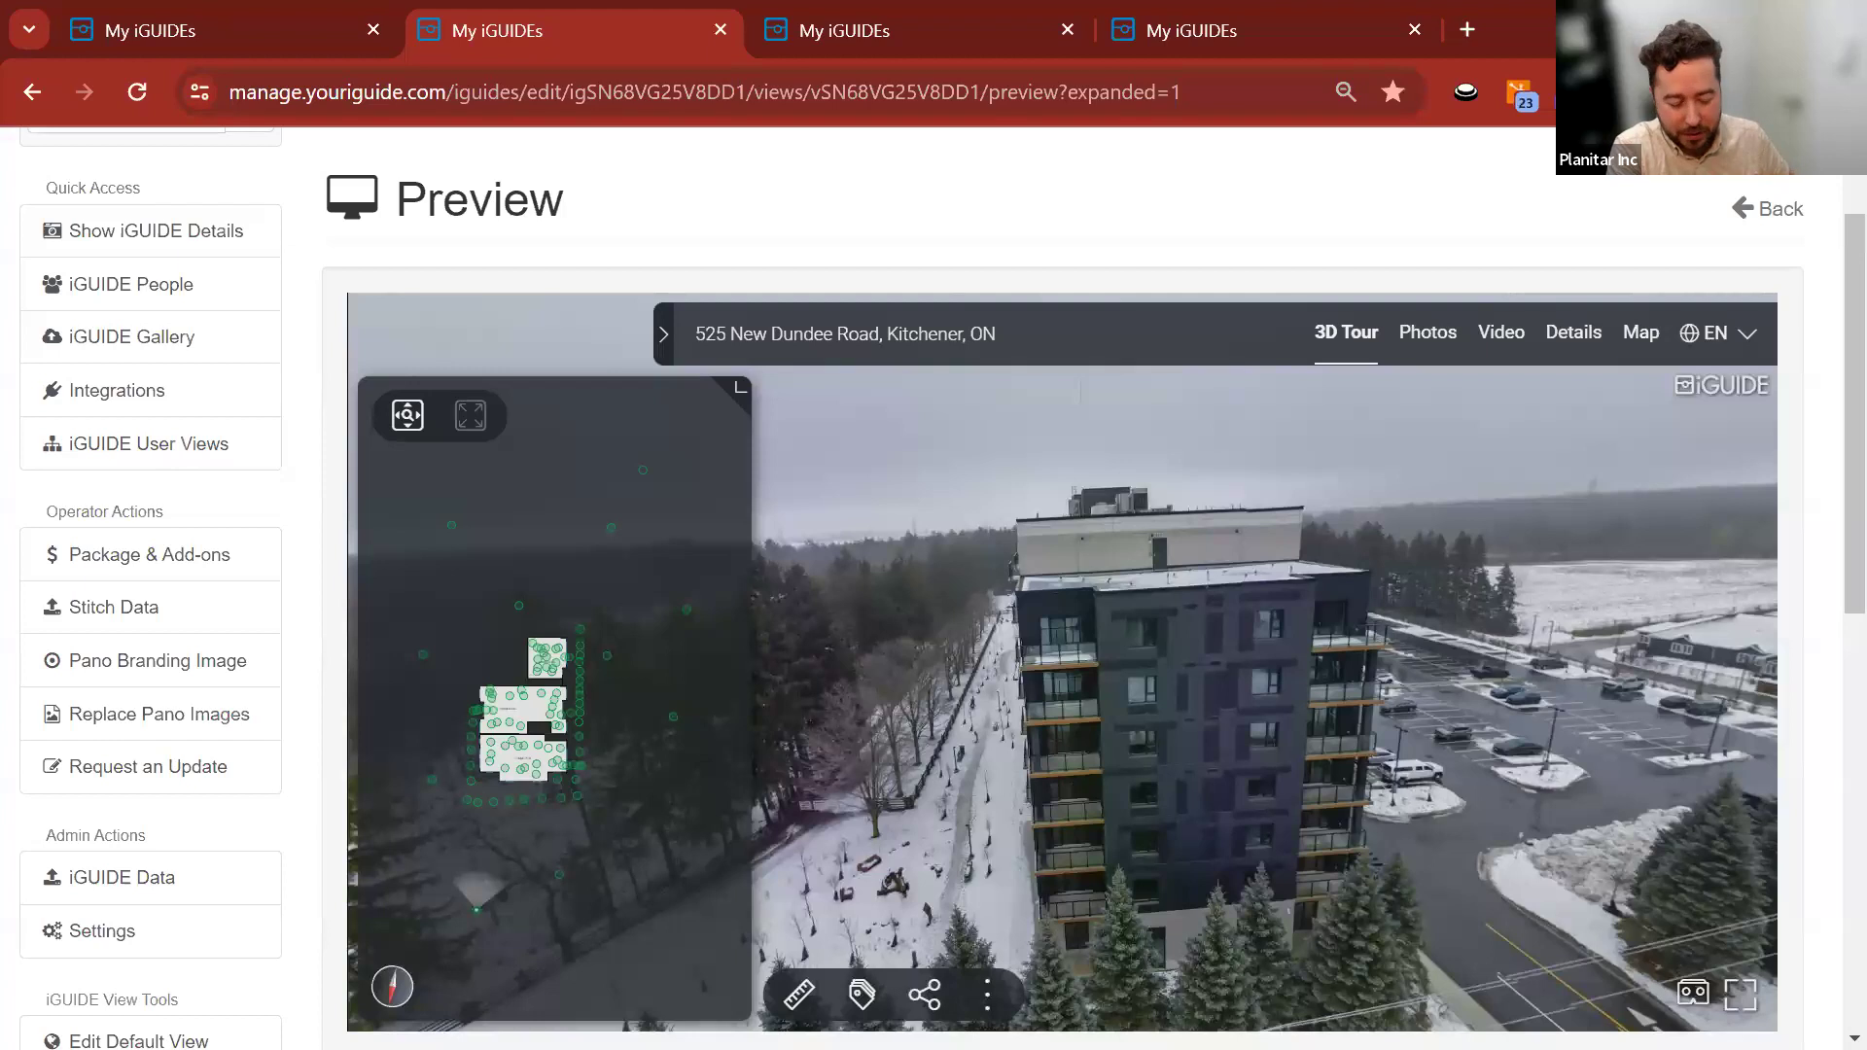
key("alt+Tab")
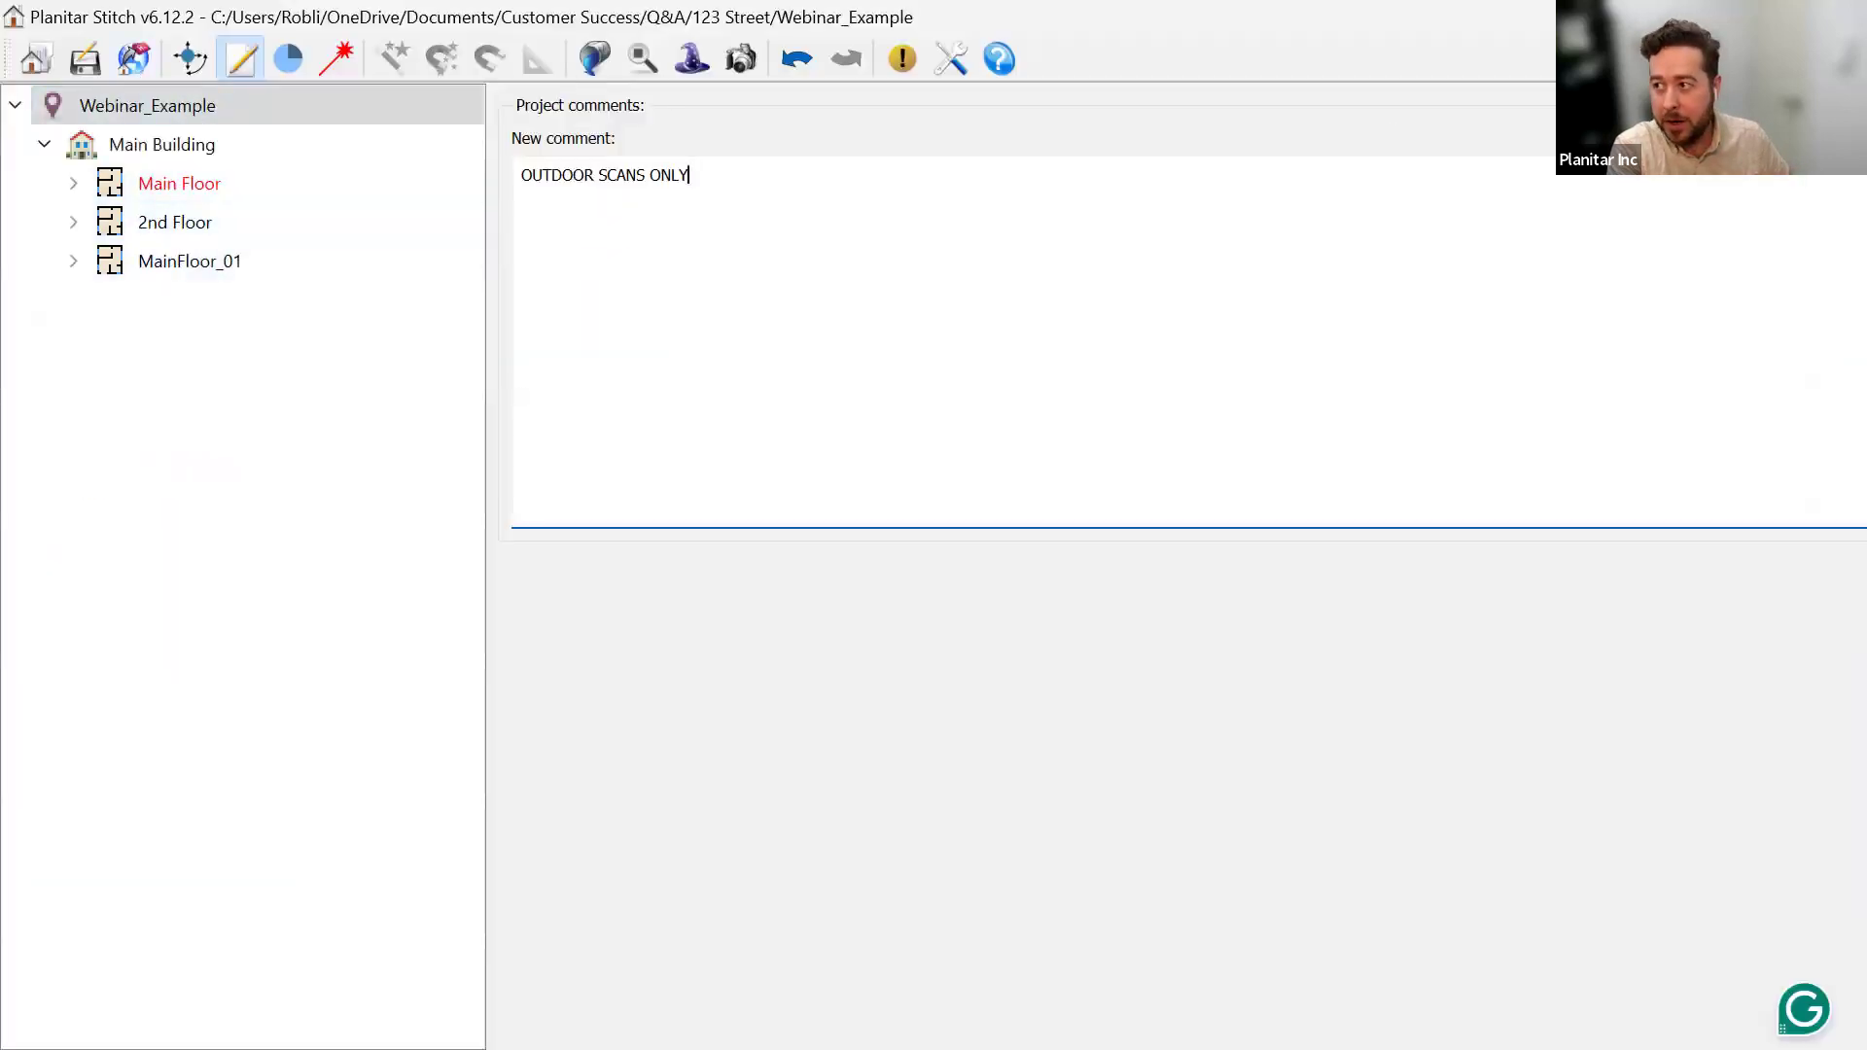
key("alt+Tab")
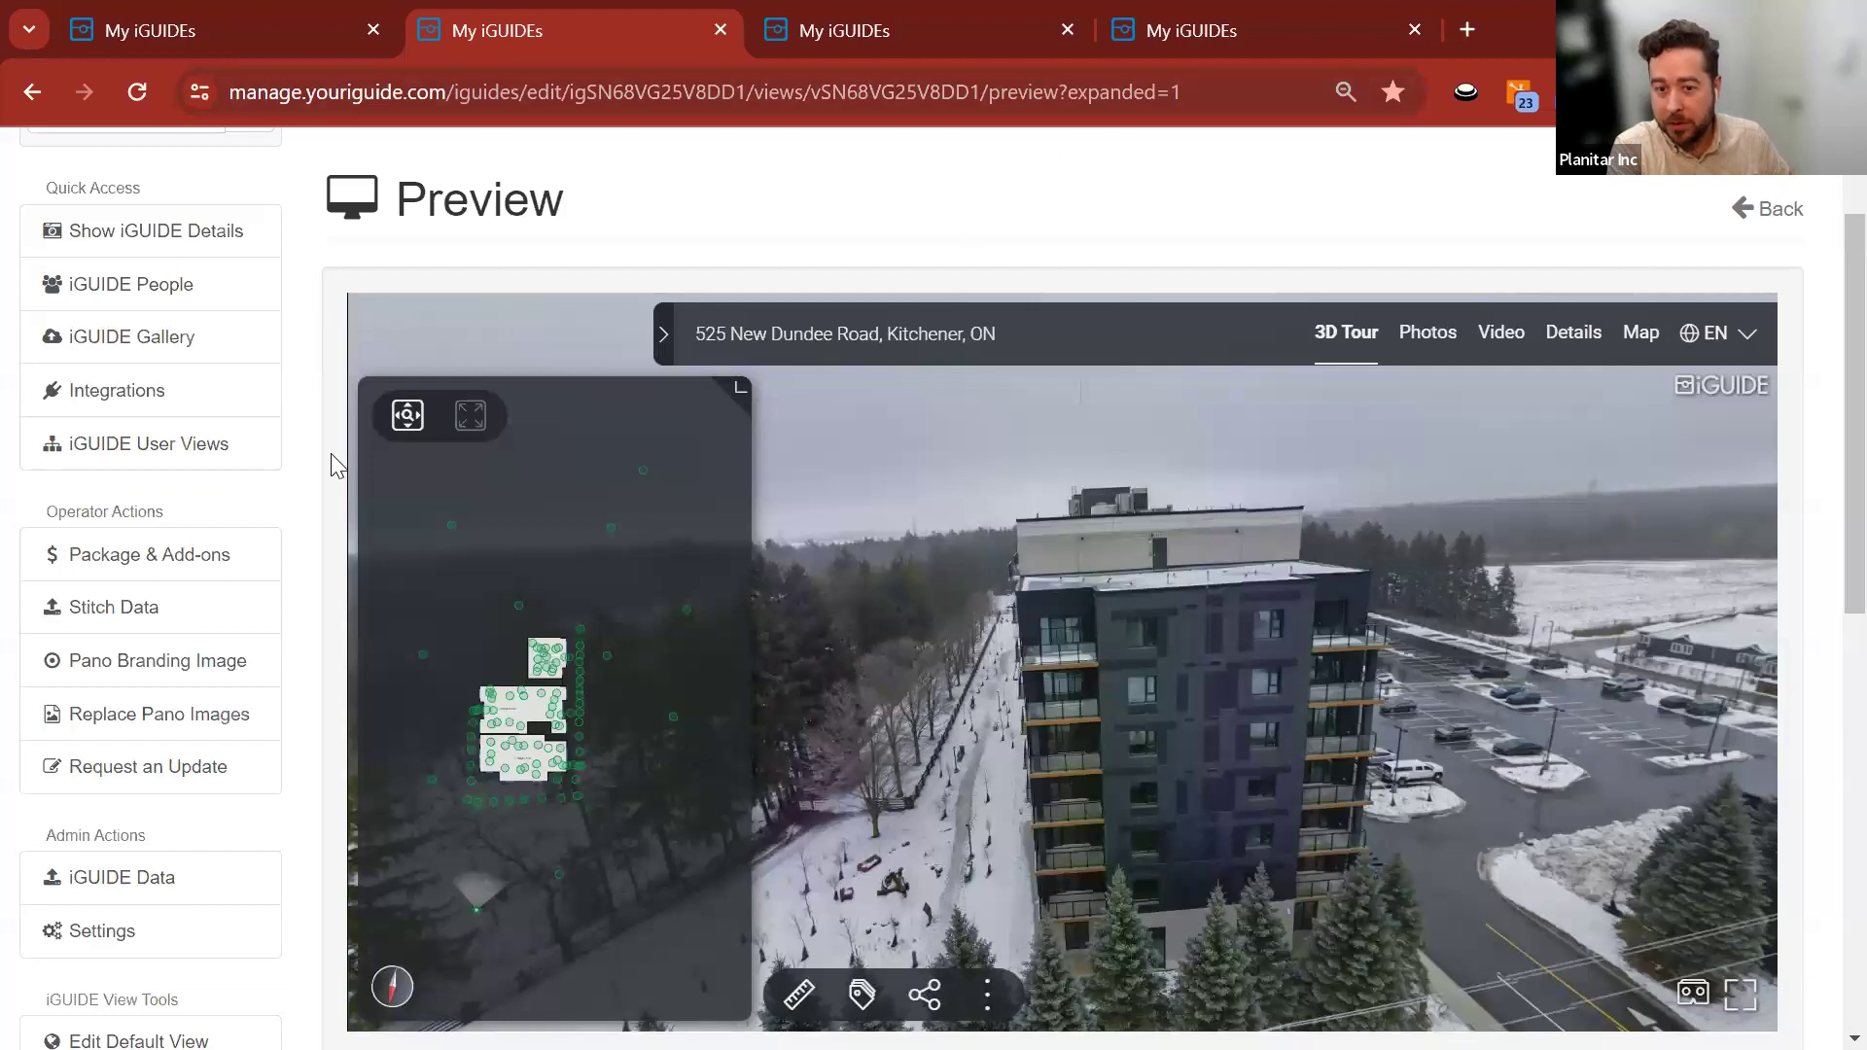
scroll(331, 457, "down", 3)
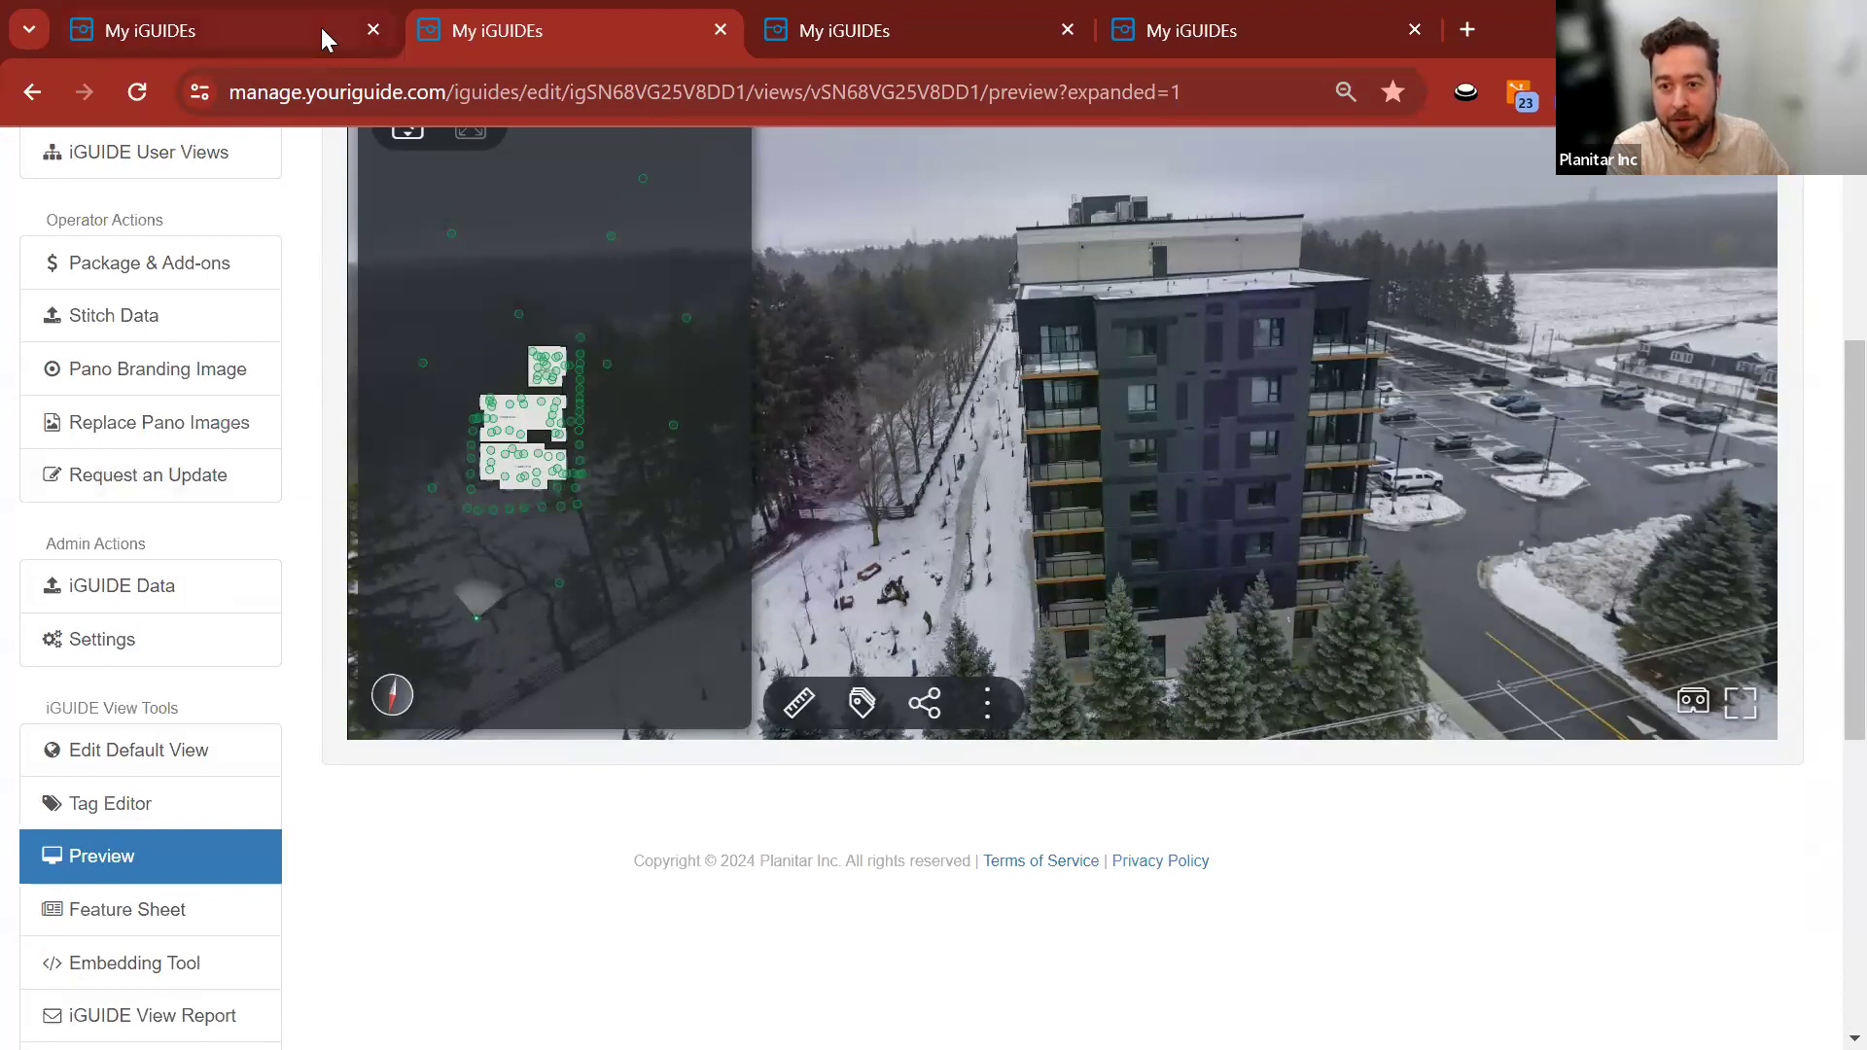
Compare the first iGUIDE's preview with the apartment building aerial preview.
mouse_move(320, 27)
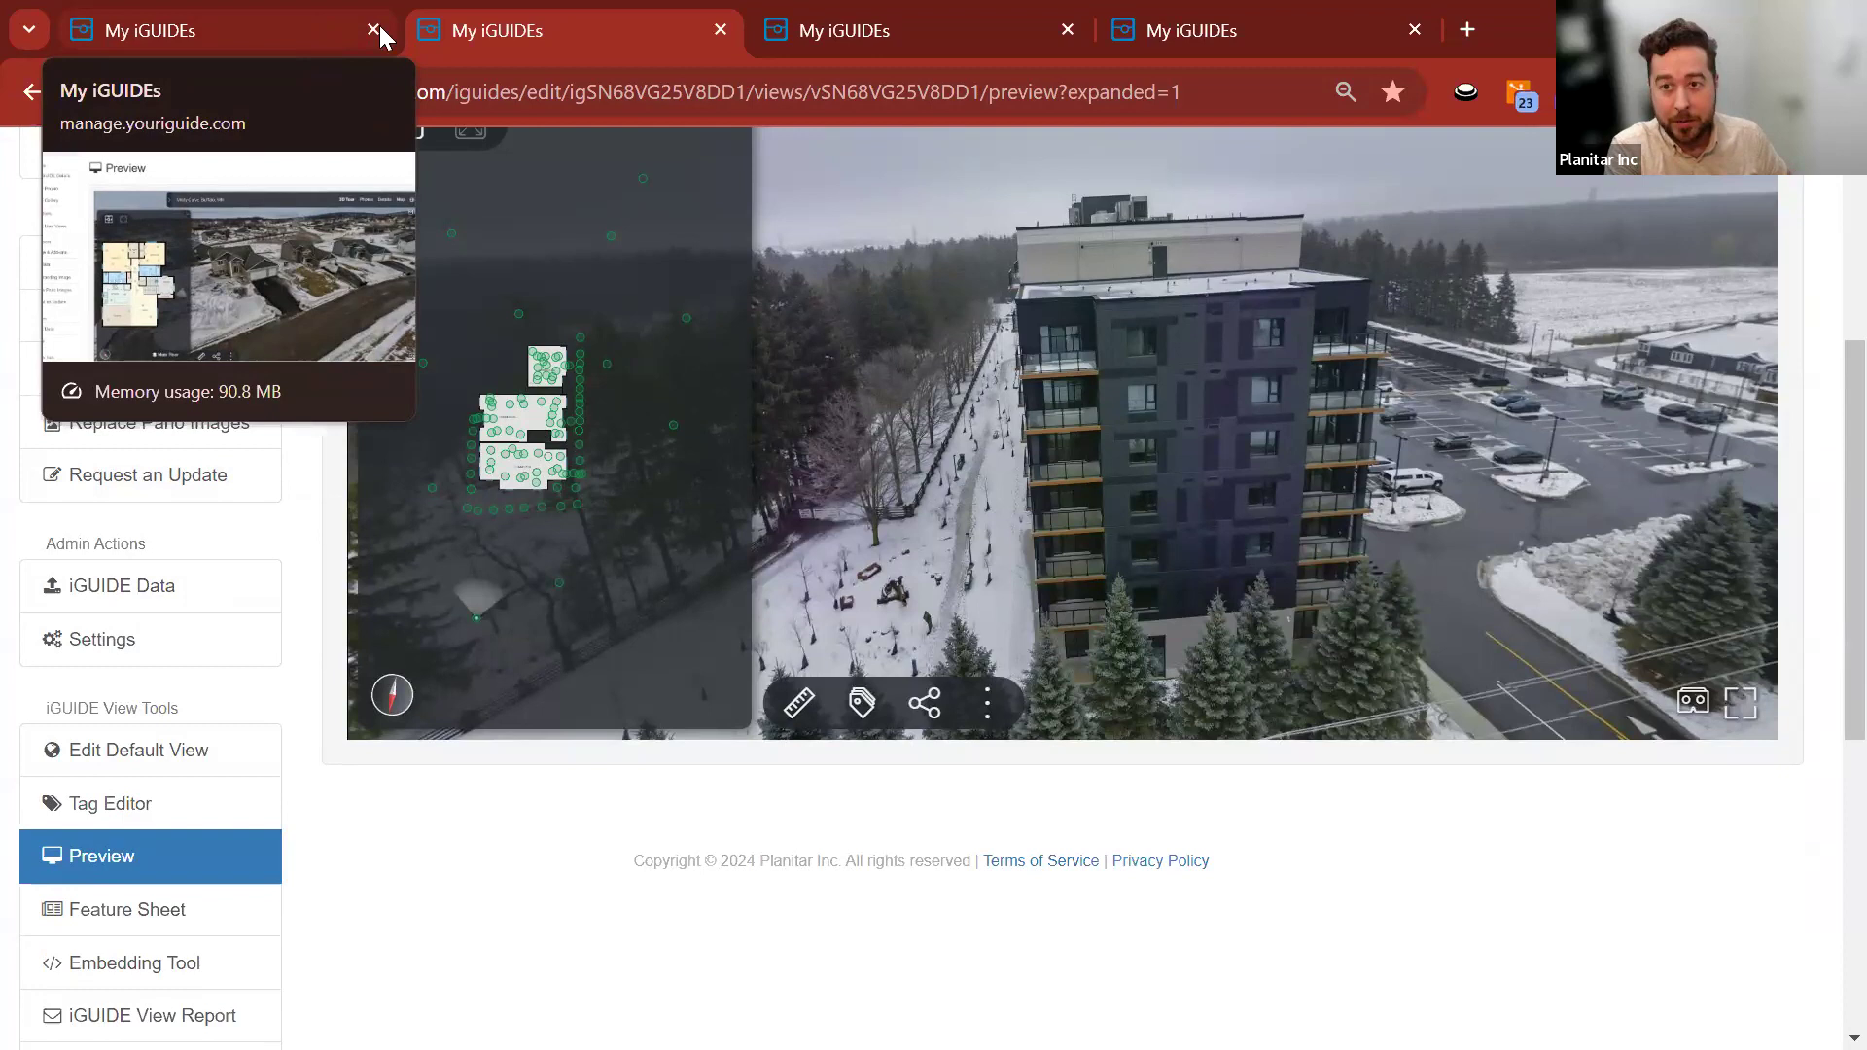
left_click(321, 27)
left_click(530, 31)
left_click(286, 28)
left_click(498, 30)
left_click(242, 19)
left_click(533, 35)
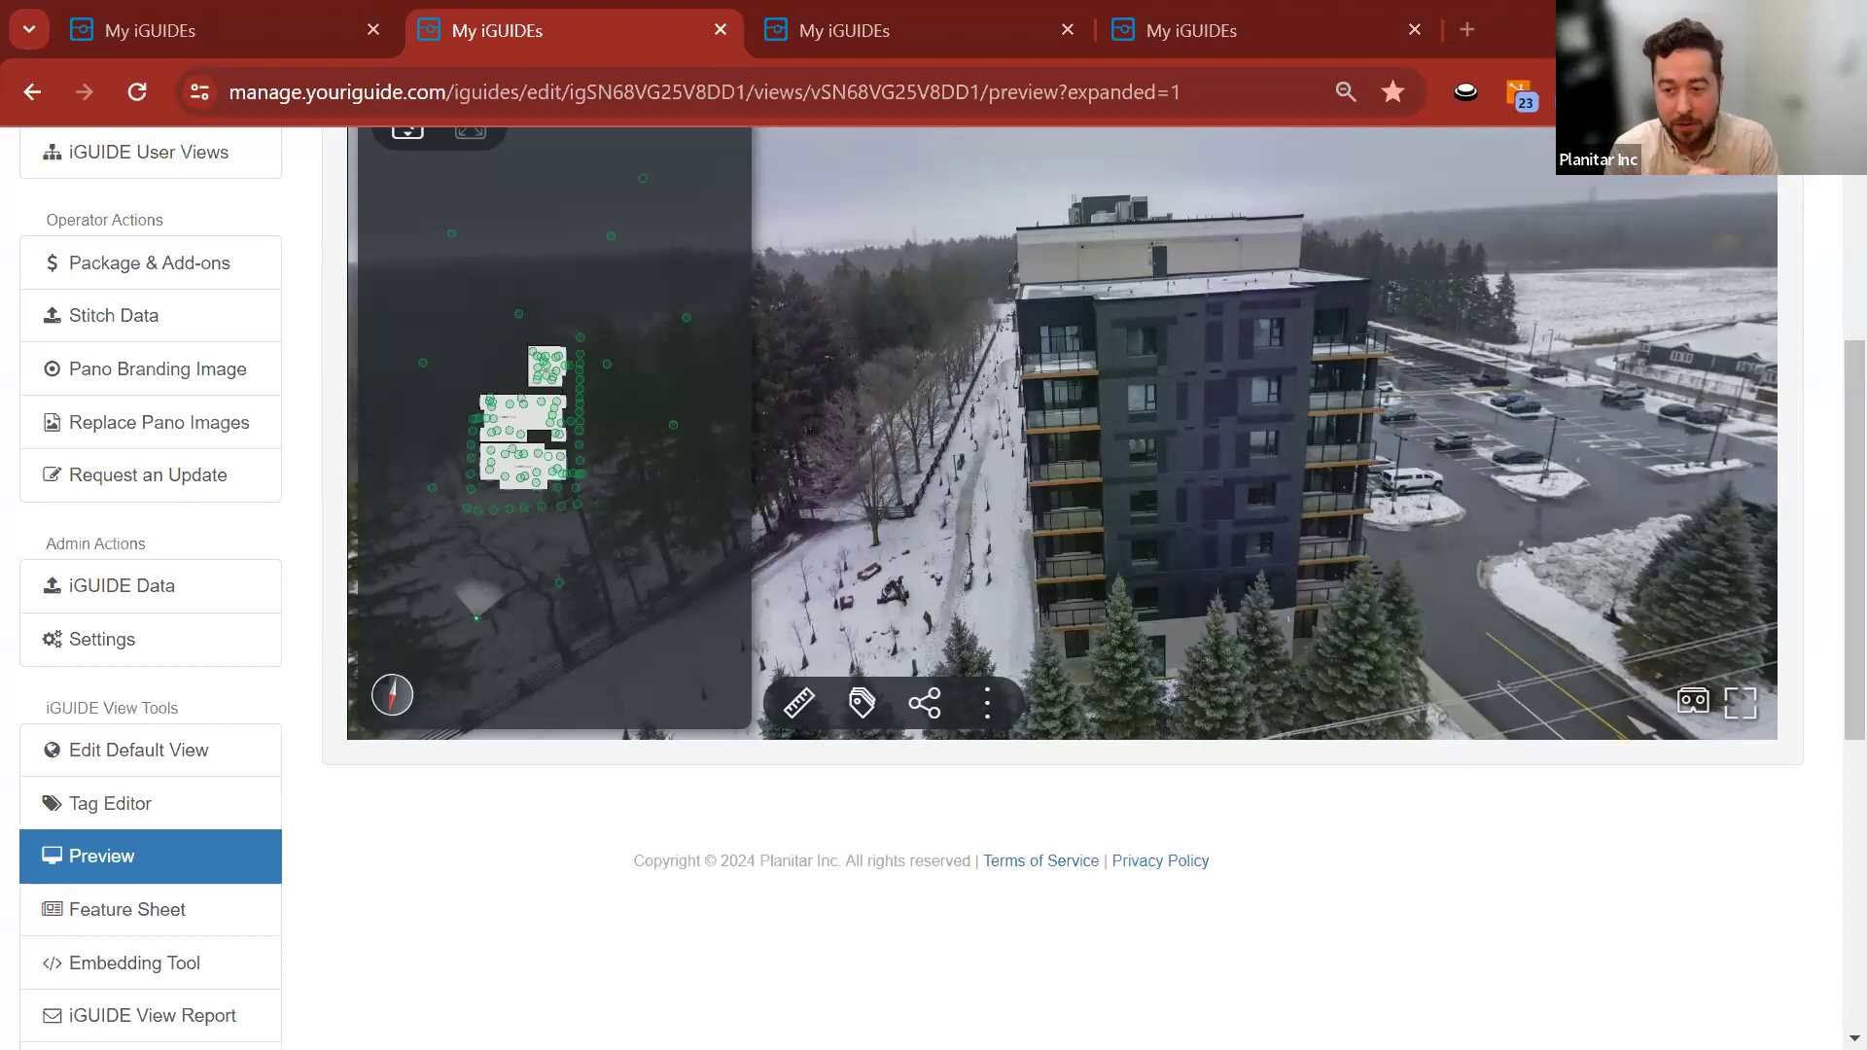
Jump the Q&A - Onboarding default view tour to a living room scan and look around.
left_click(904, 37)
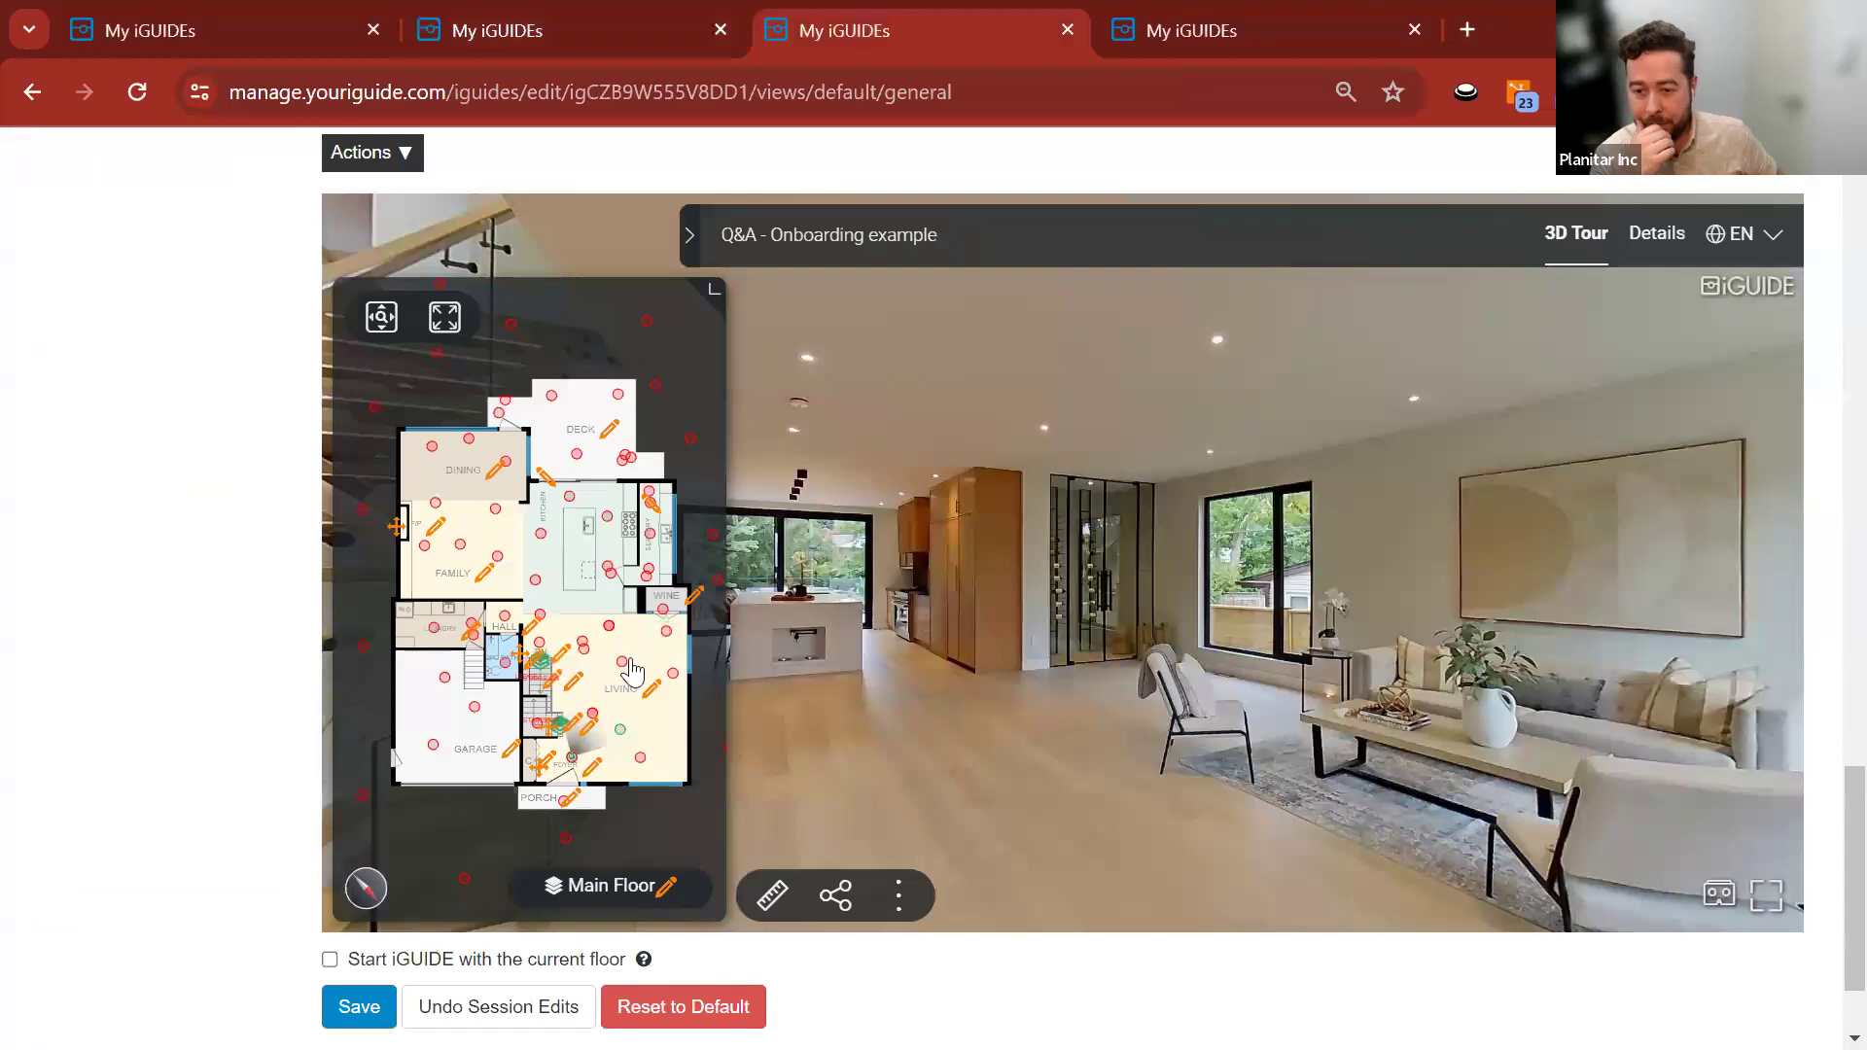
left_click(609, 625)
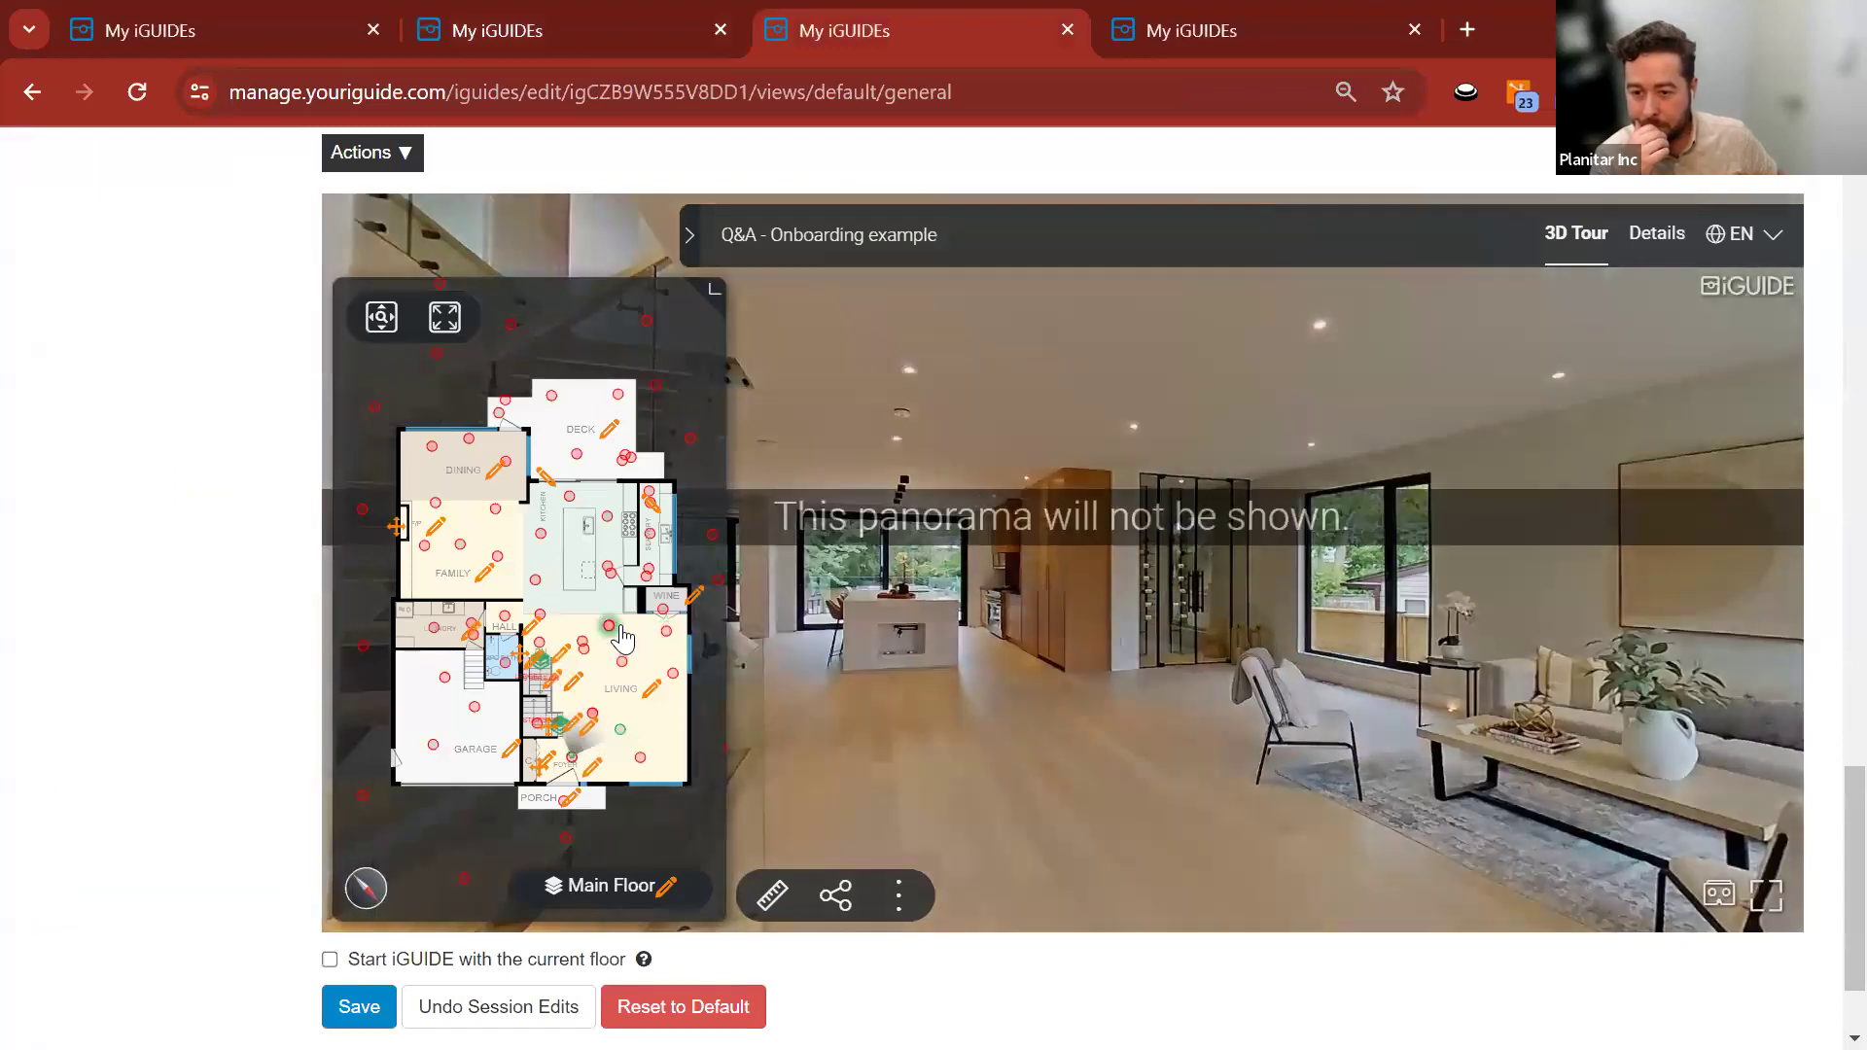
left_click_drag(825, 690, 1248, 812)
scroll(175, 563, "up", 15)
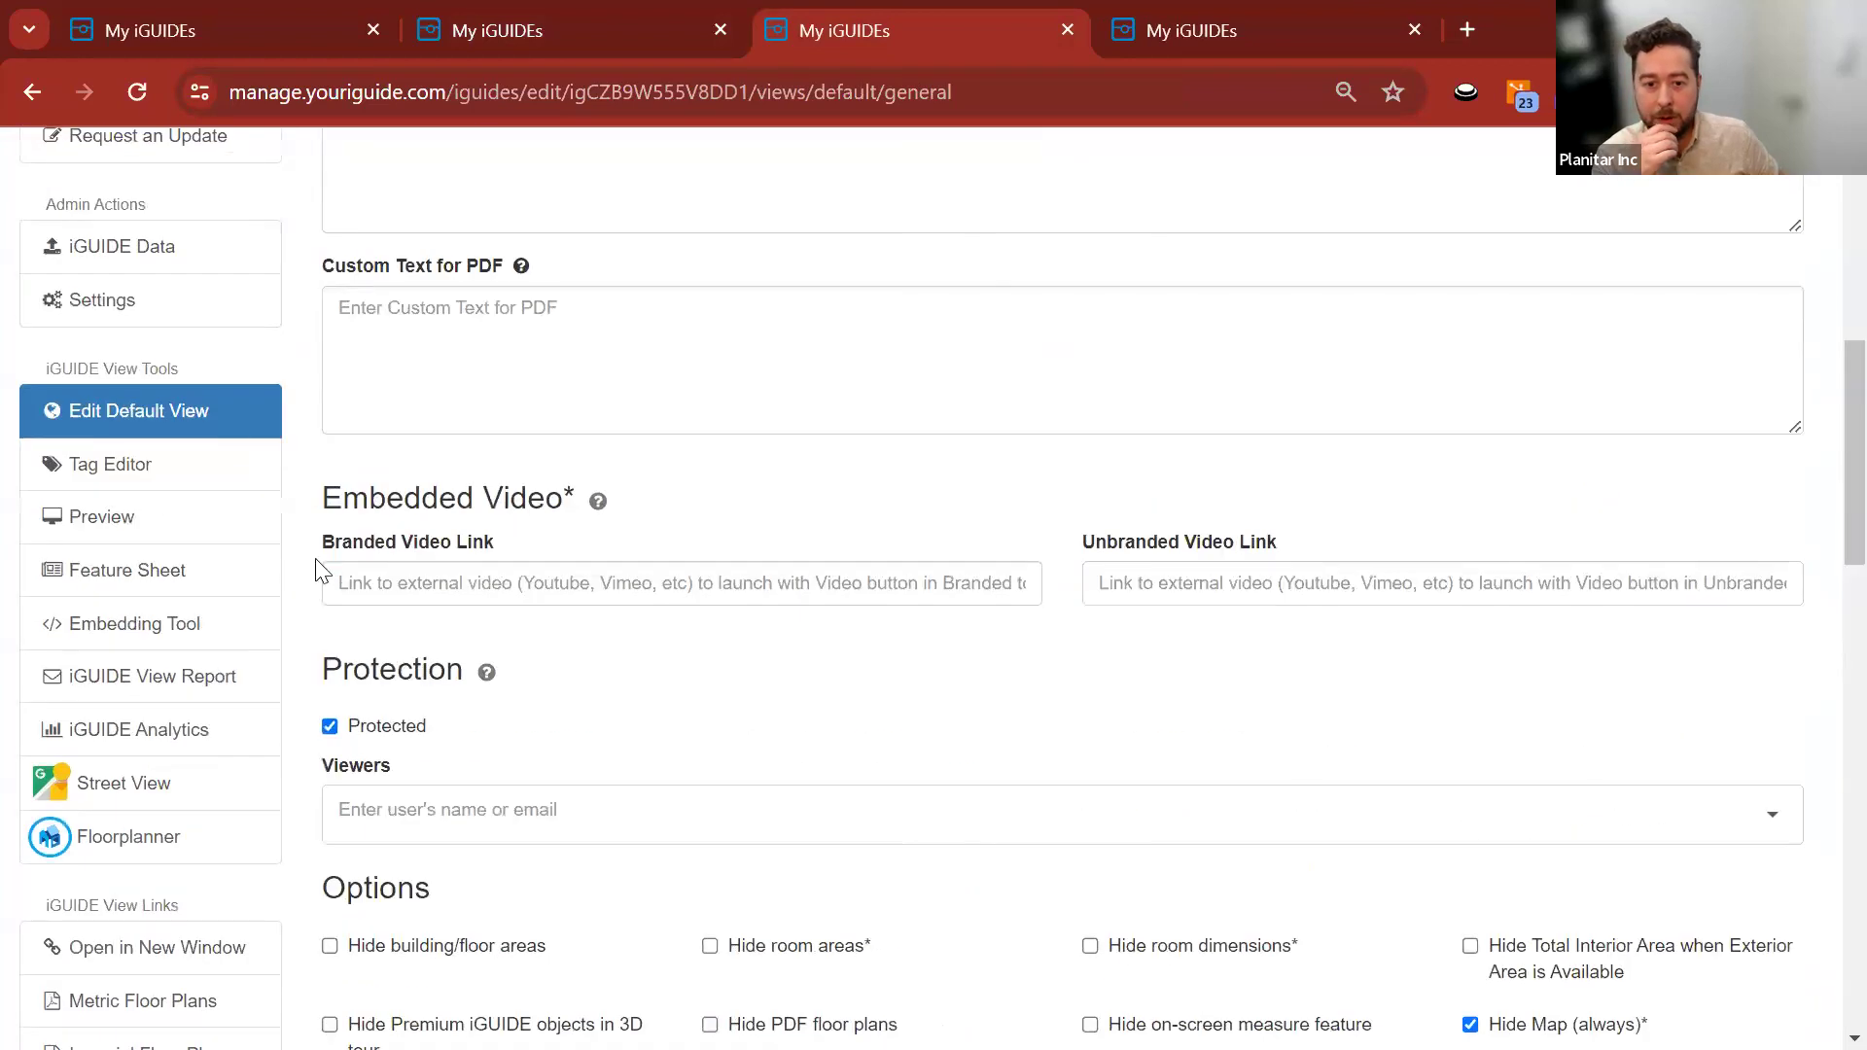
Open the Tag Editor and move the tour near the windows toward the kitchen island.
left_click(165, 481)
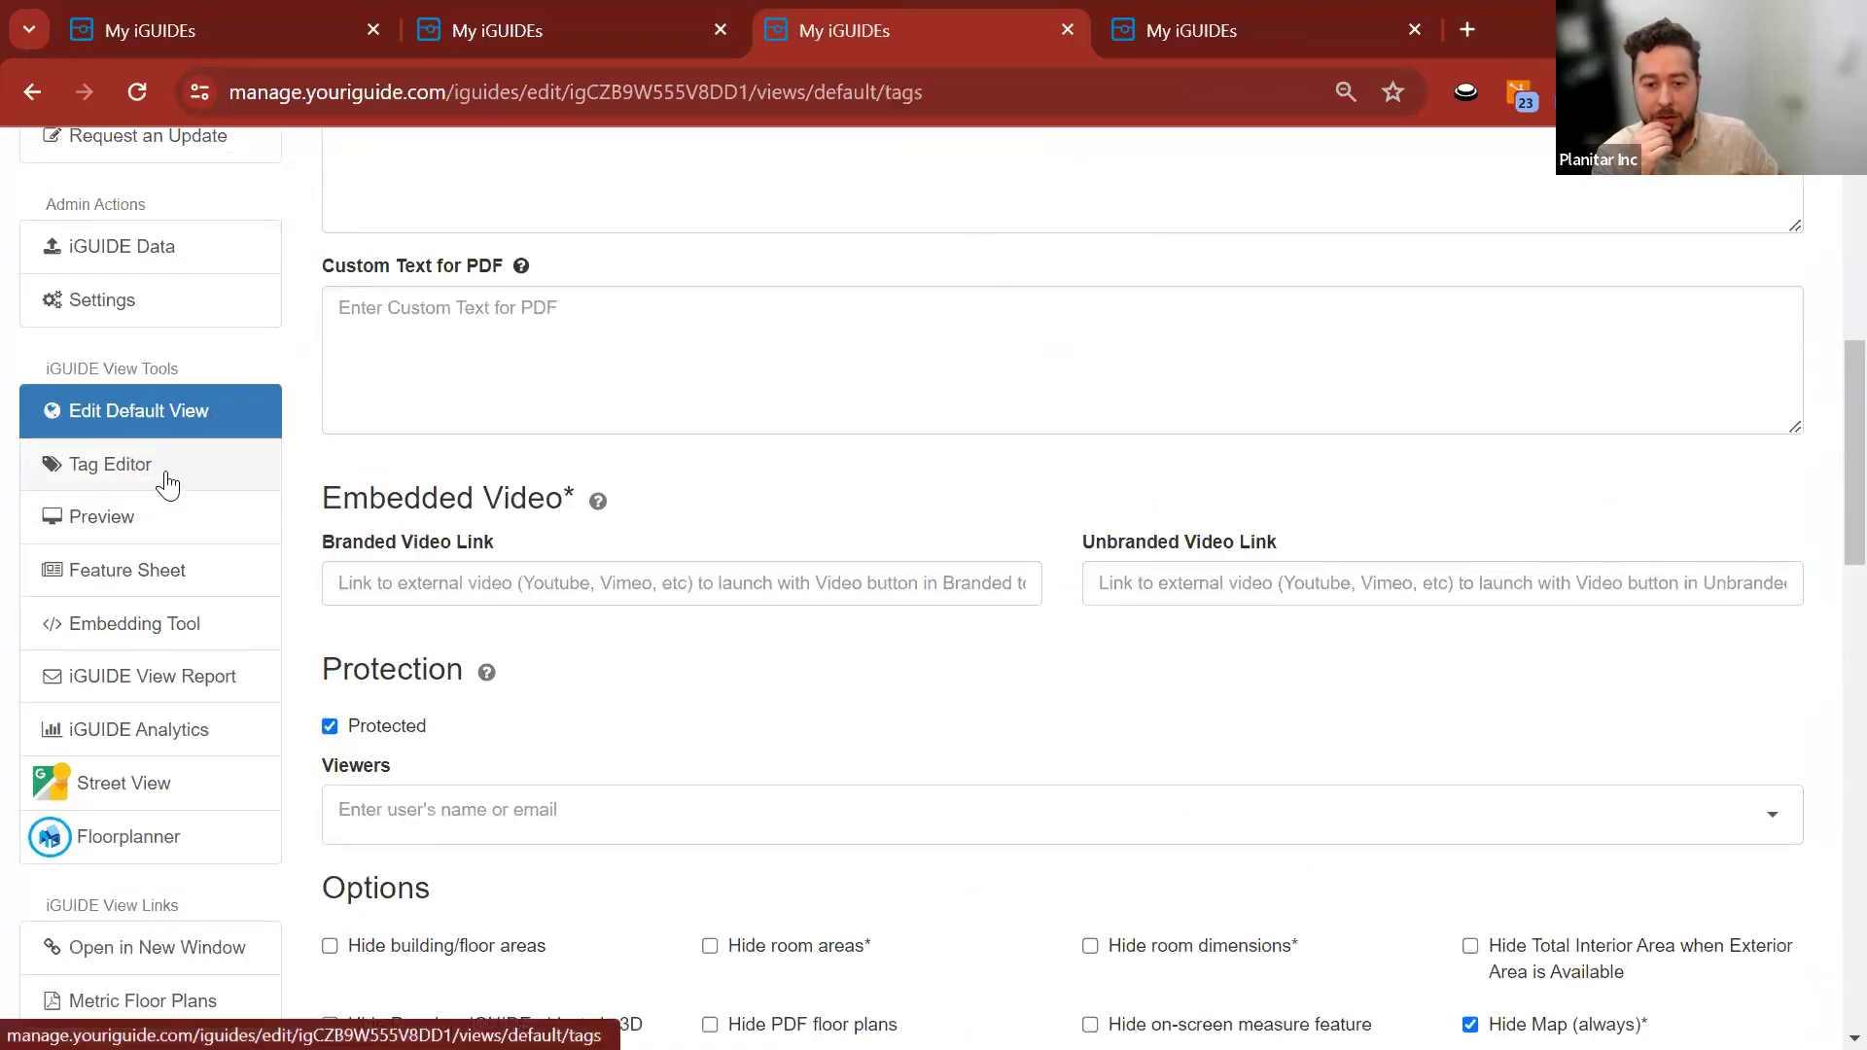
scroll(315, 568, "down", 2)
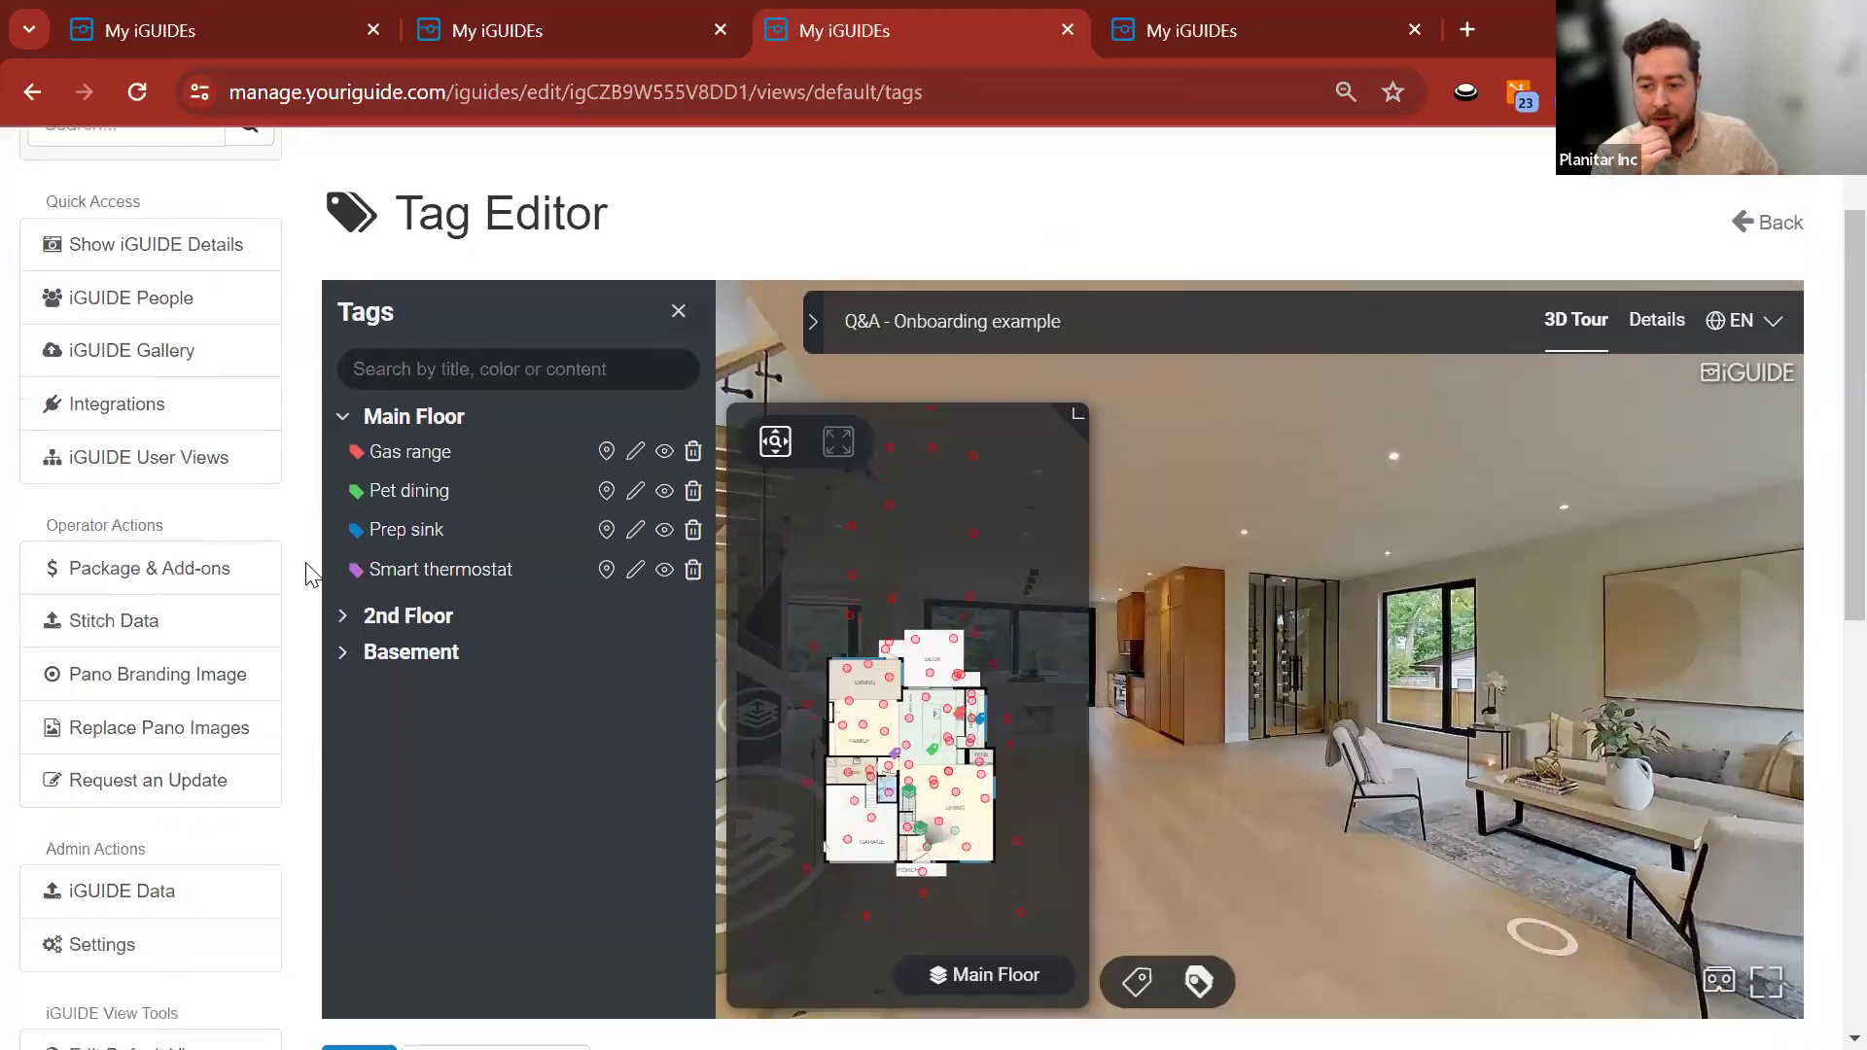
left_click(1311, 720)
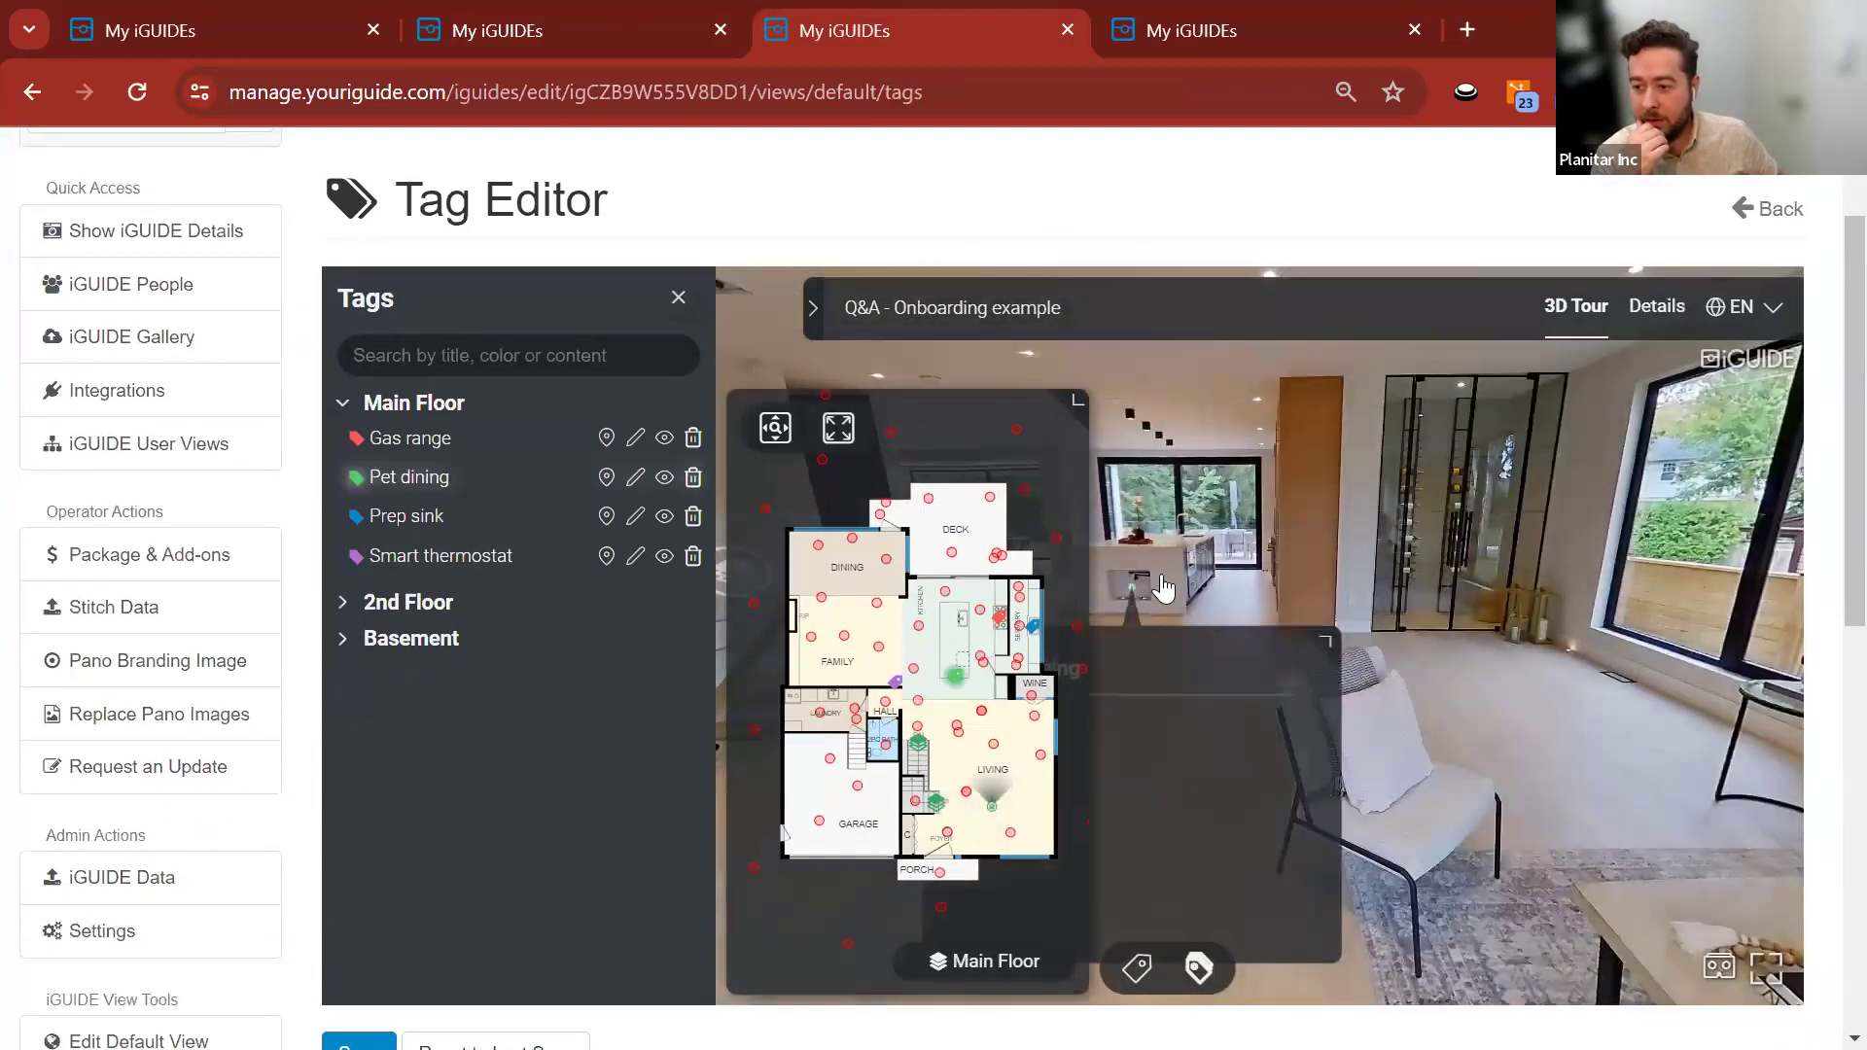
left_click_drag(1430, 557, 1546, 562)
mouse_move(1366, 595)
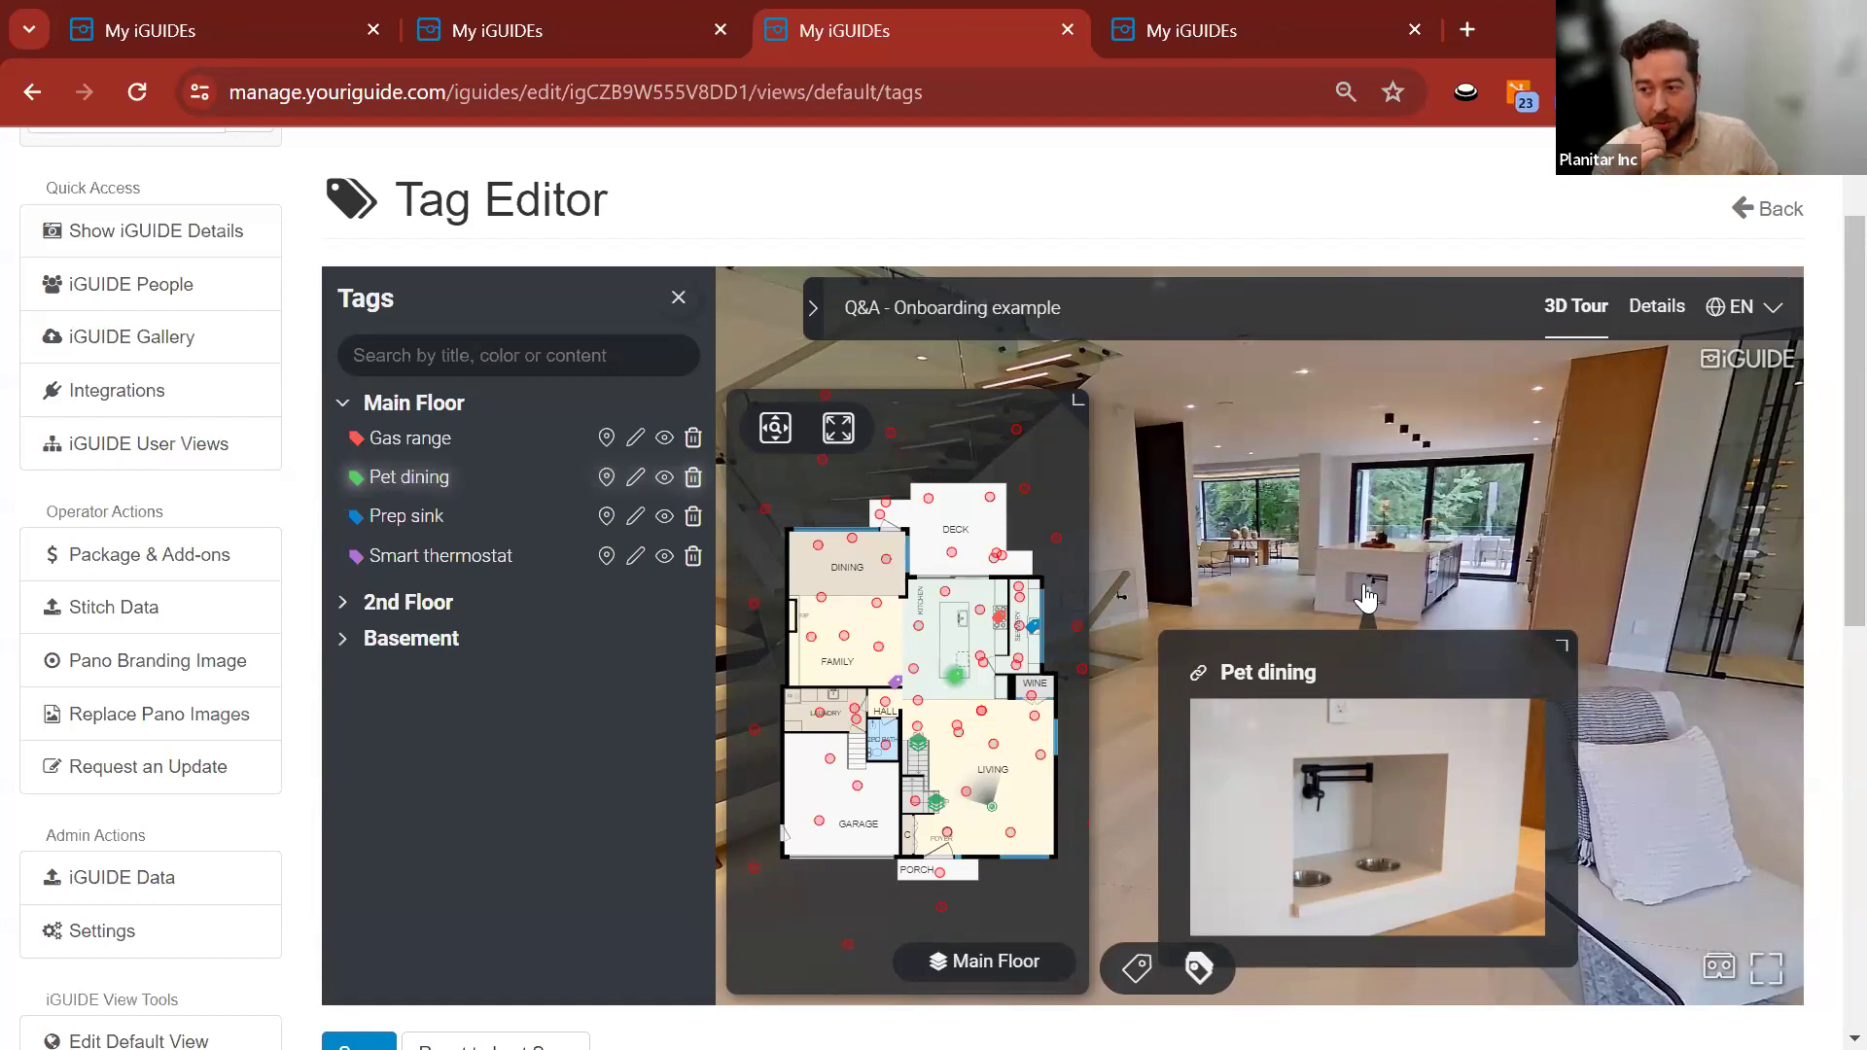
left_click(1366, 597)
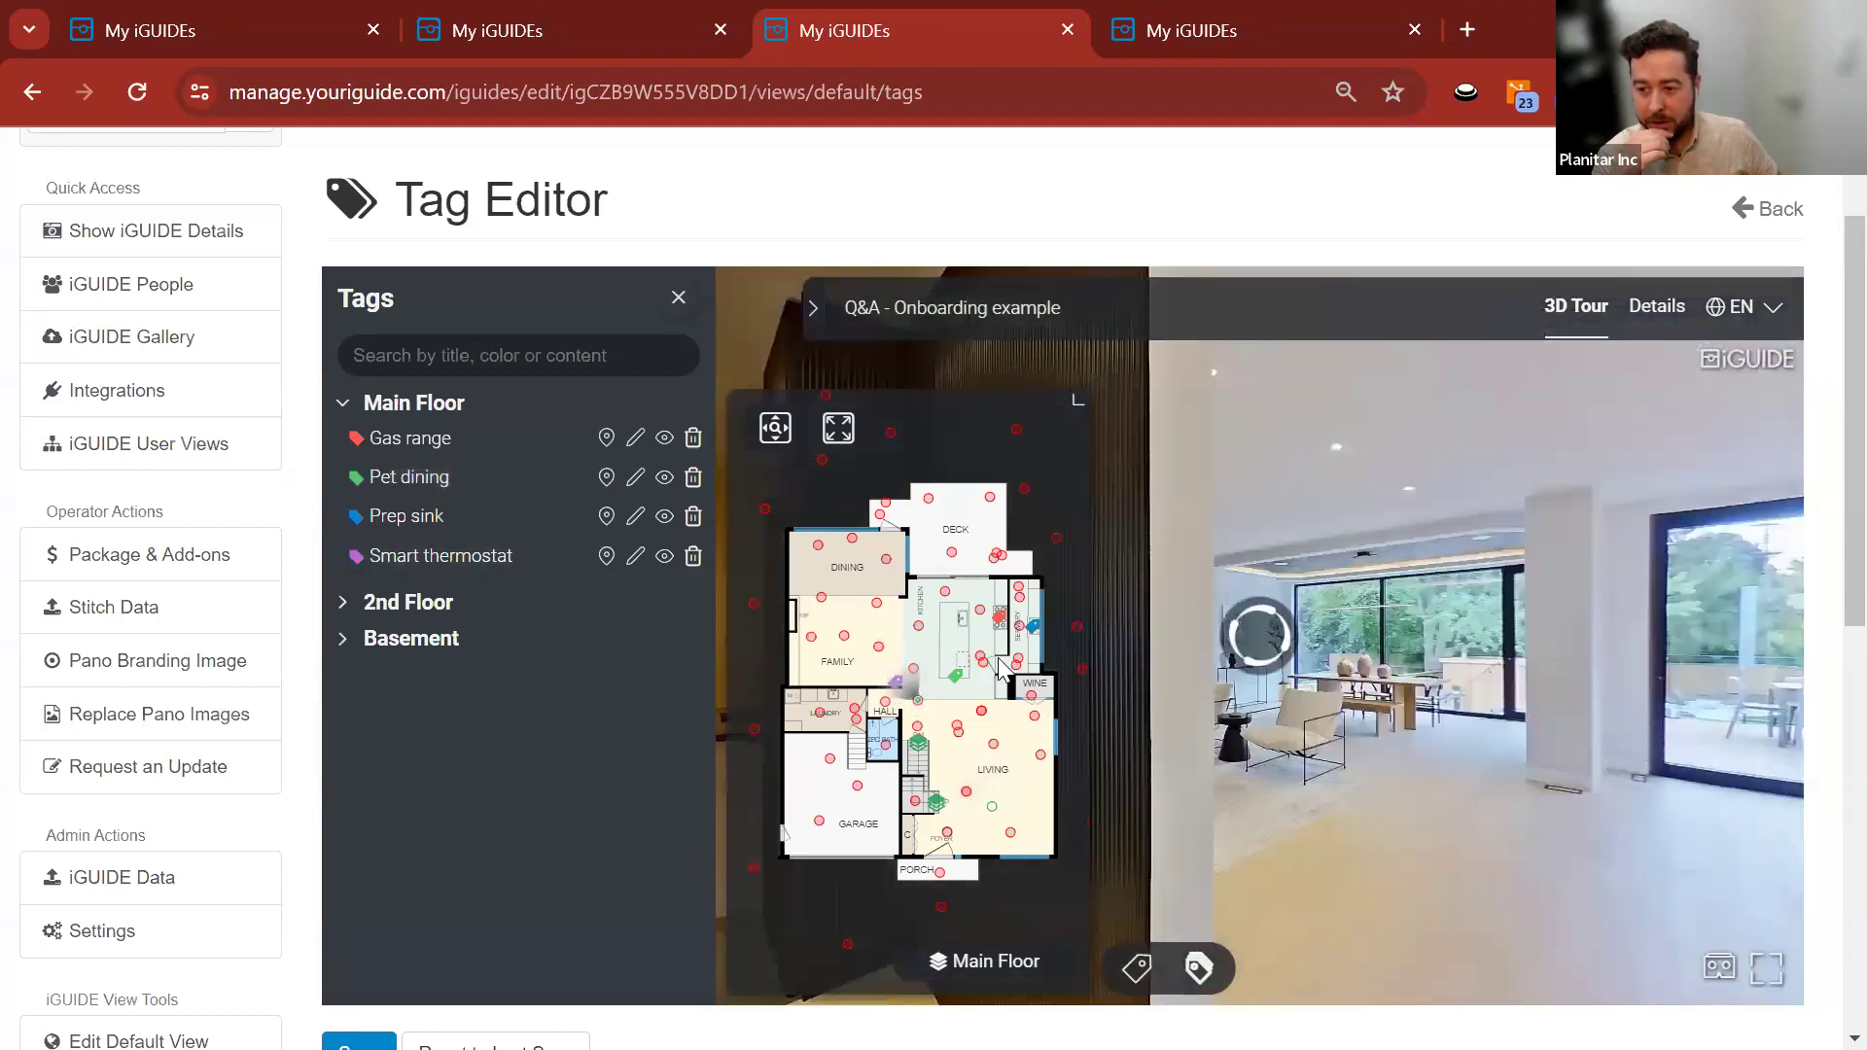
Move the tour to the kitchen sink and open the Prep sink tag's photo.
left_click(1260, 636)
mouse_move(1244, 632)
left_click_drag(1229, 591, 1304, 479)
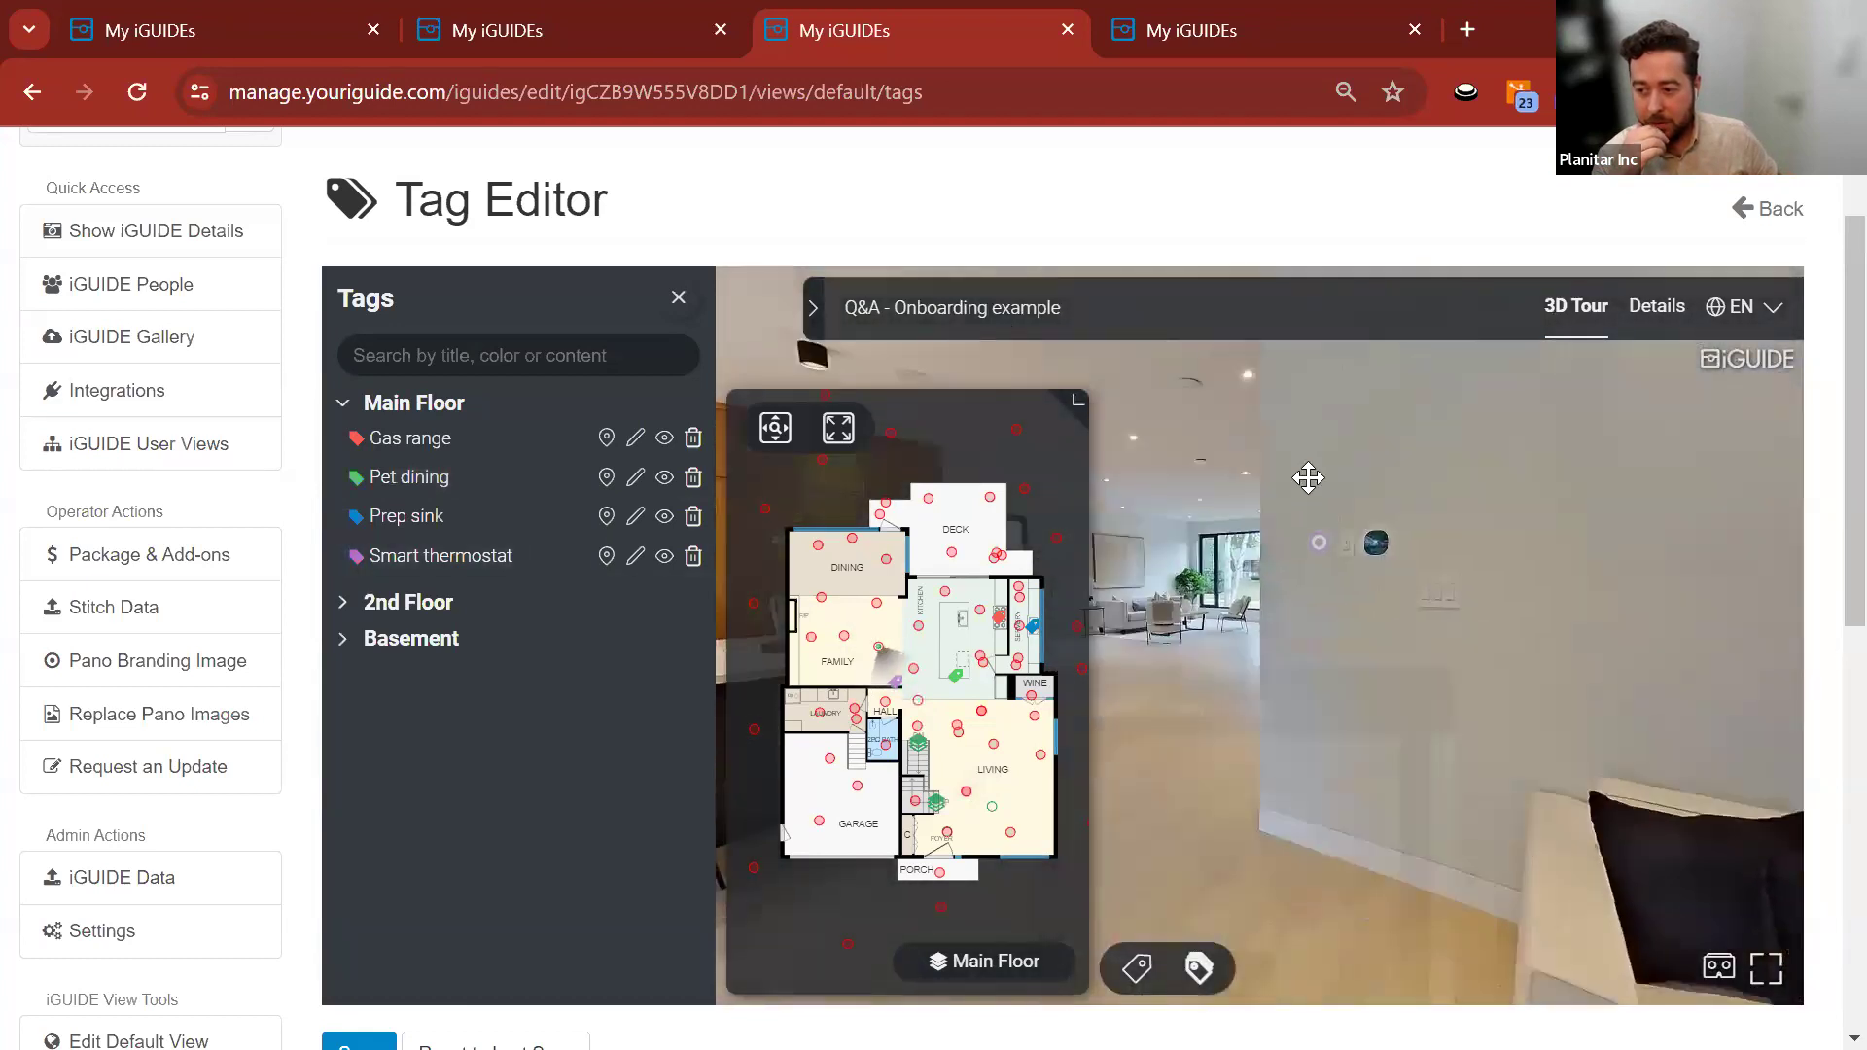
left_click(1016, 637)
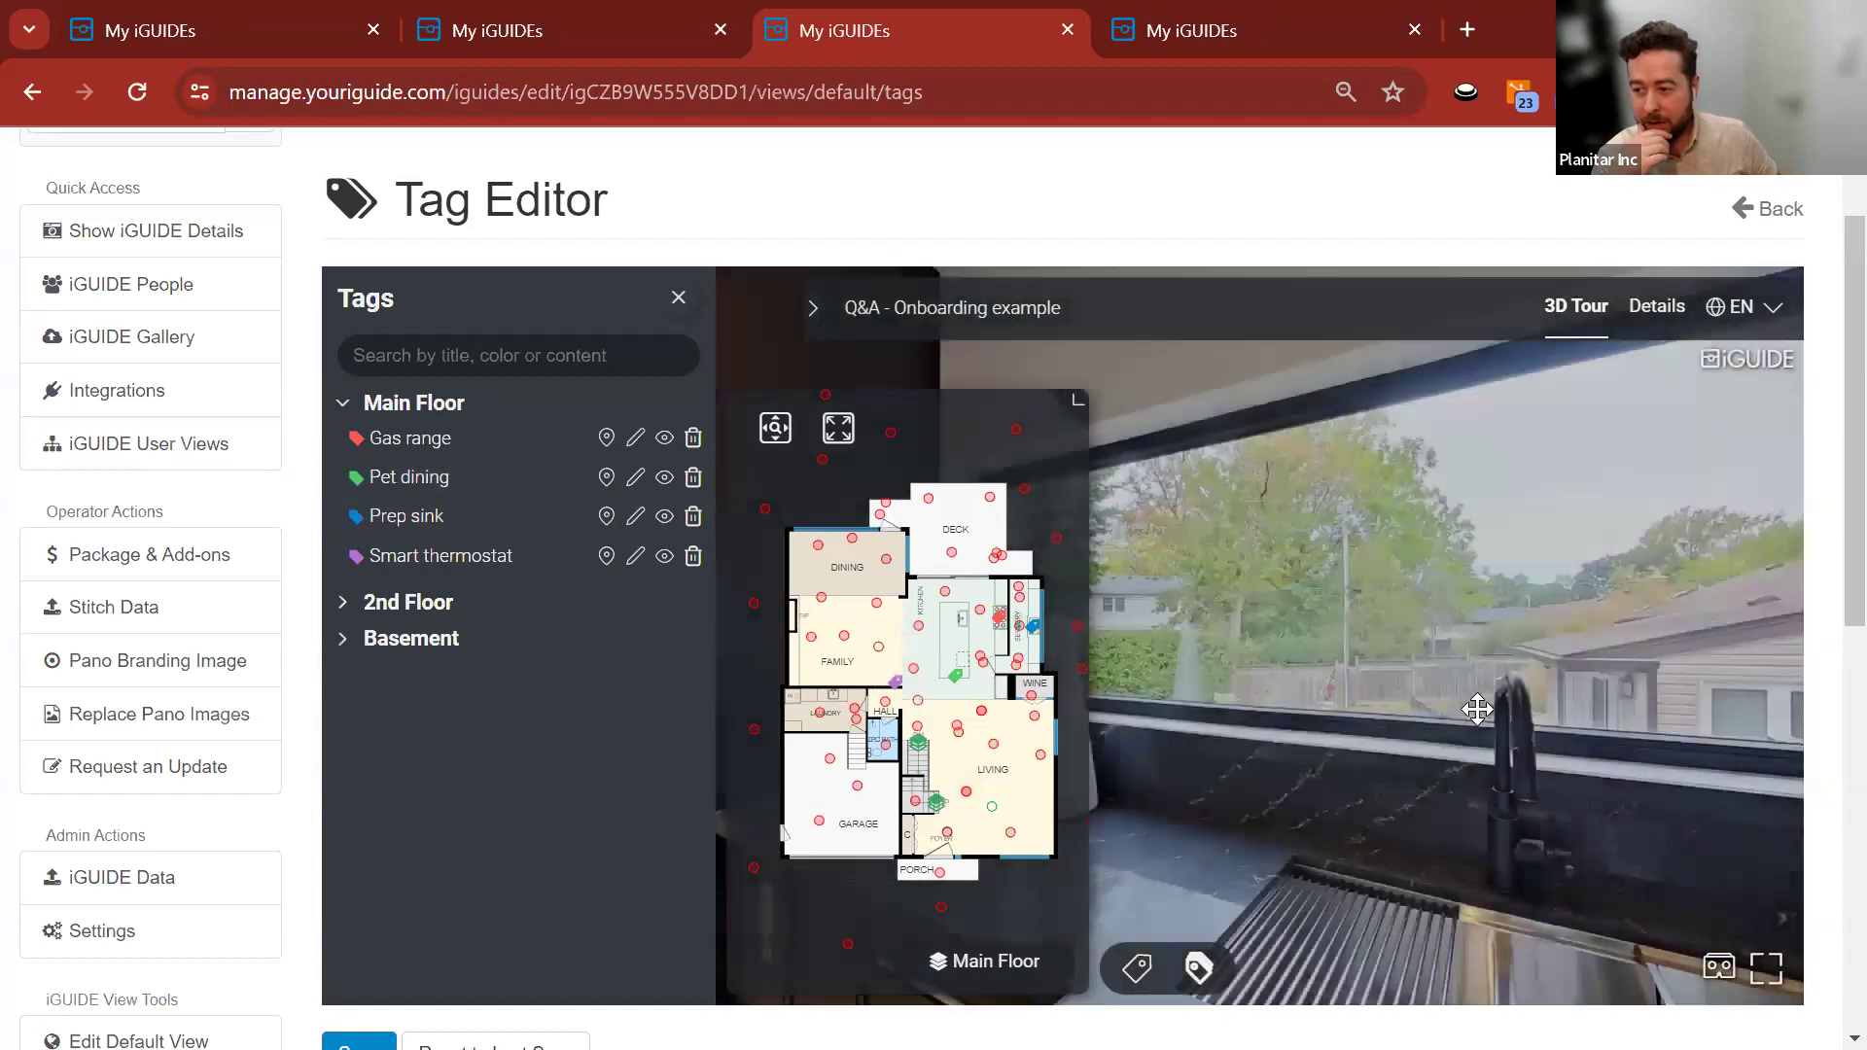
left_click(1312, 773)
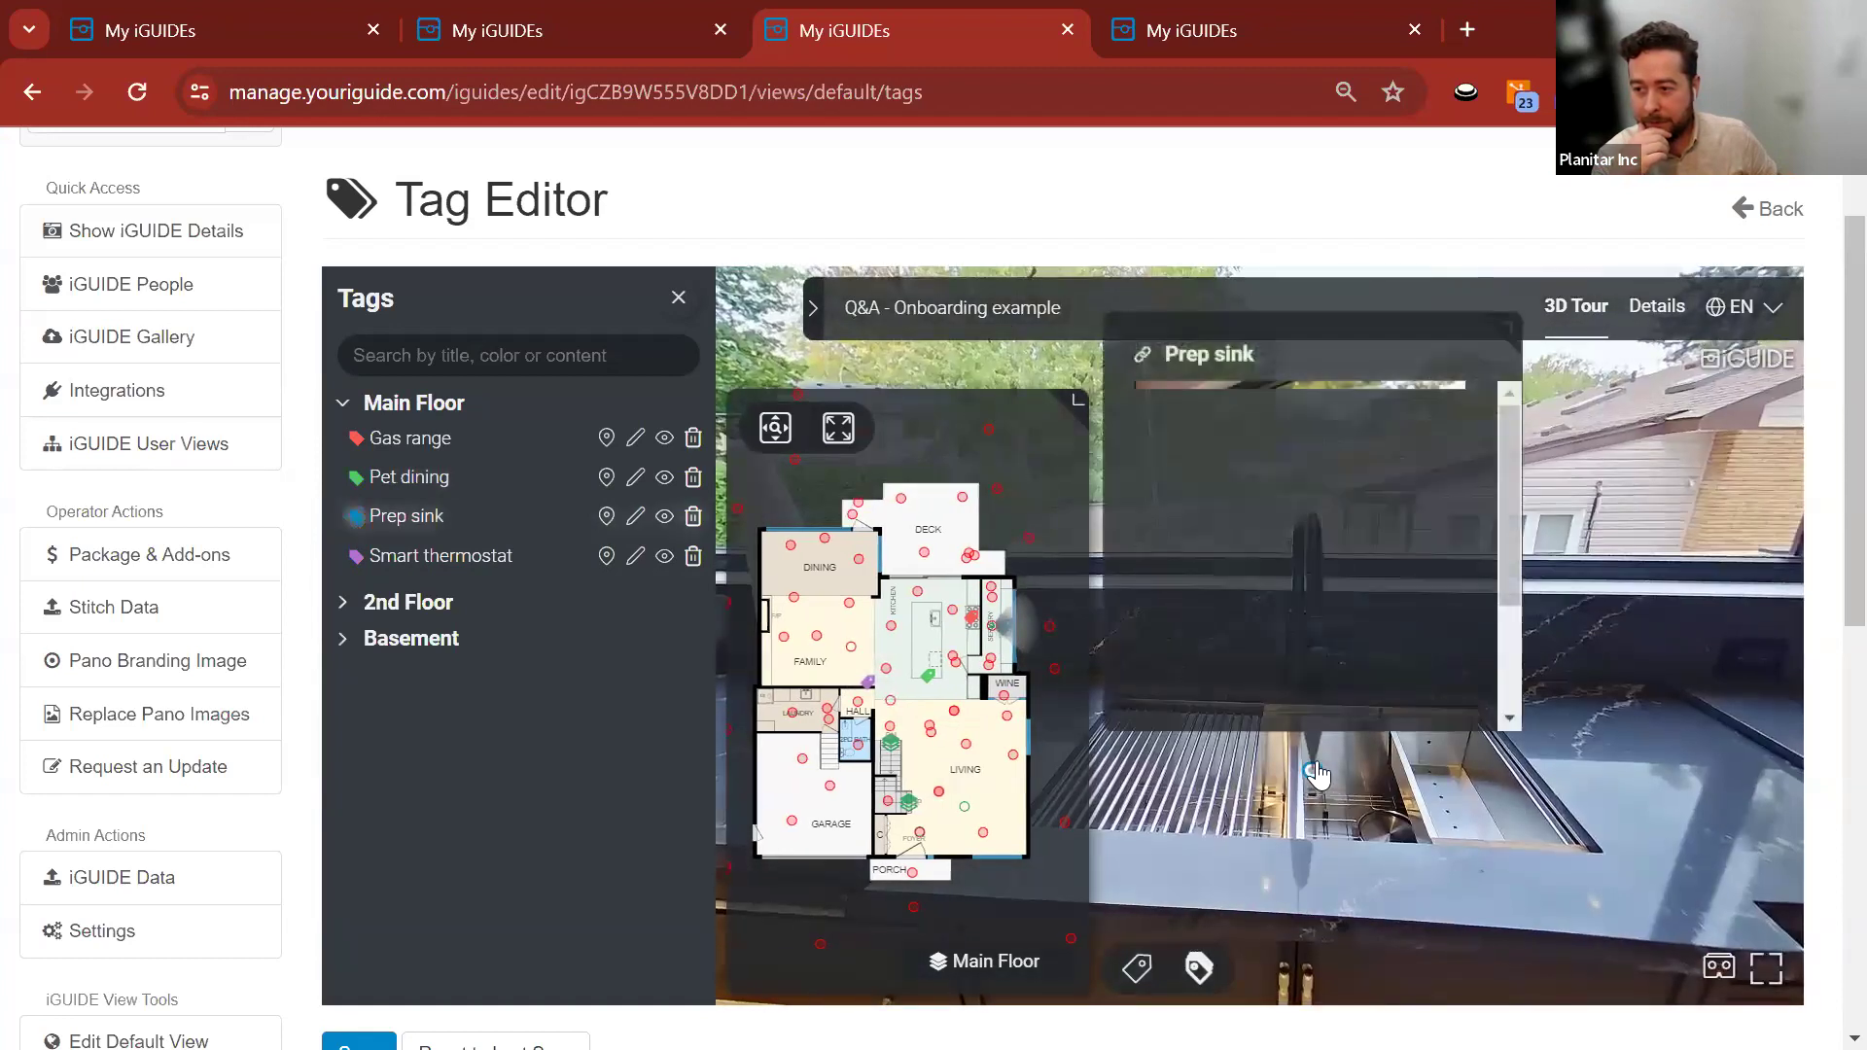
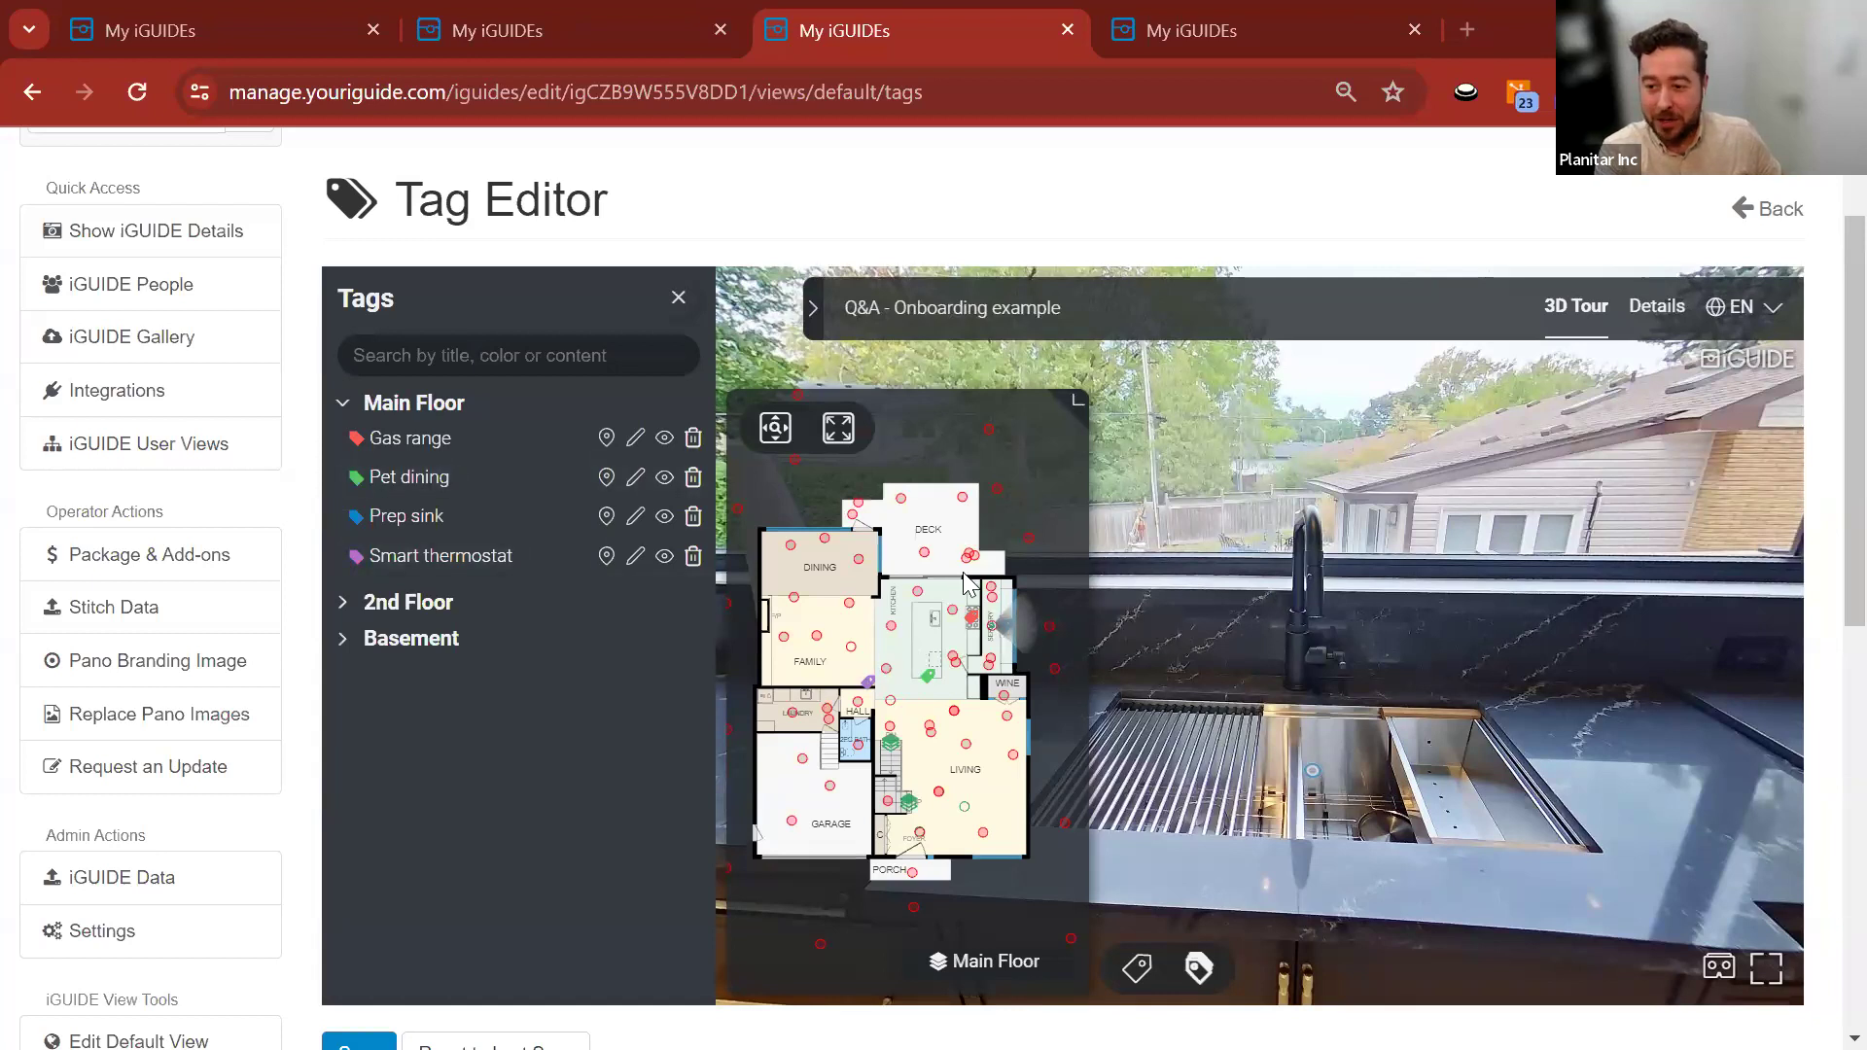
scroll(310, 499, "up", 2)
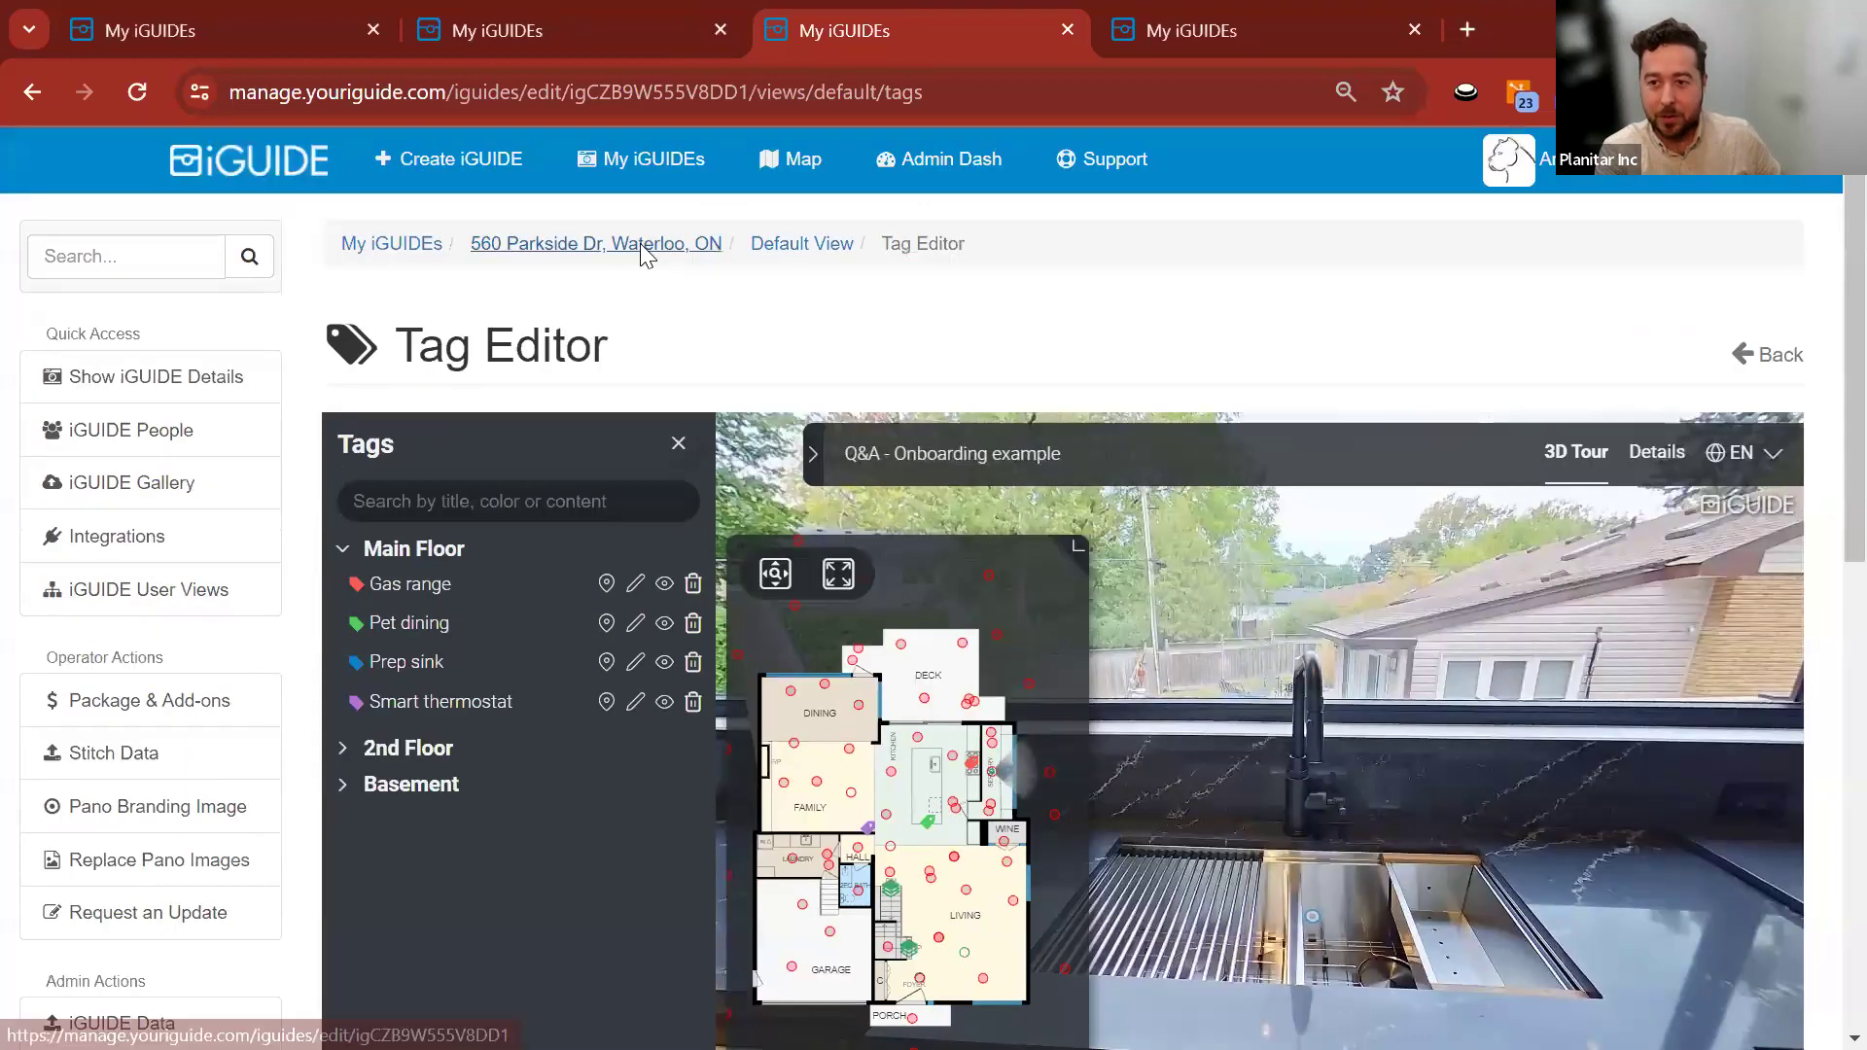
left_click(624, 244)
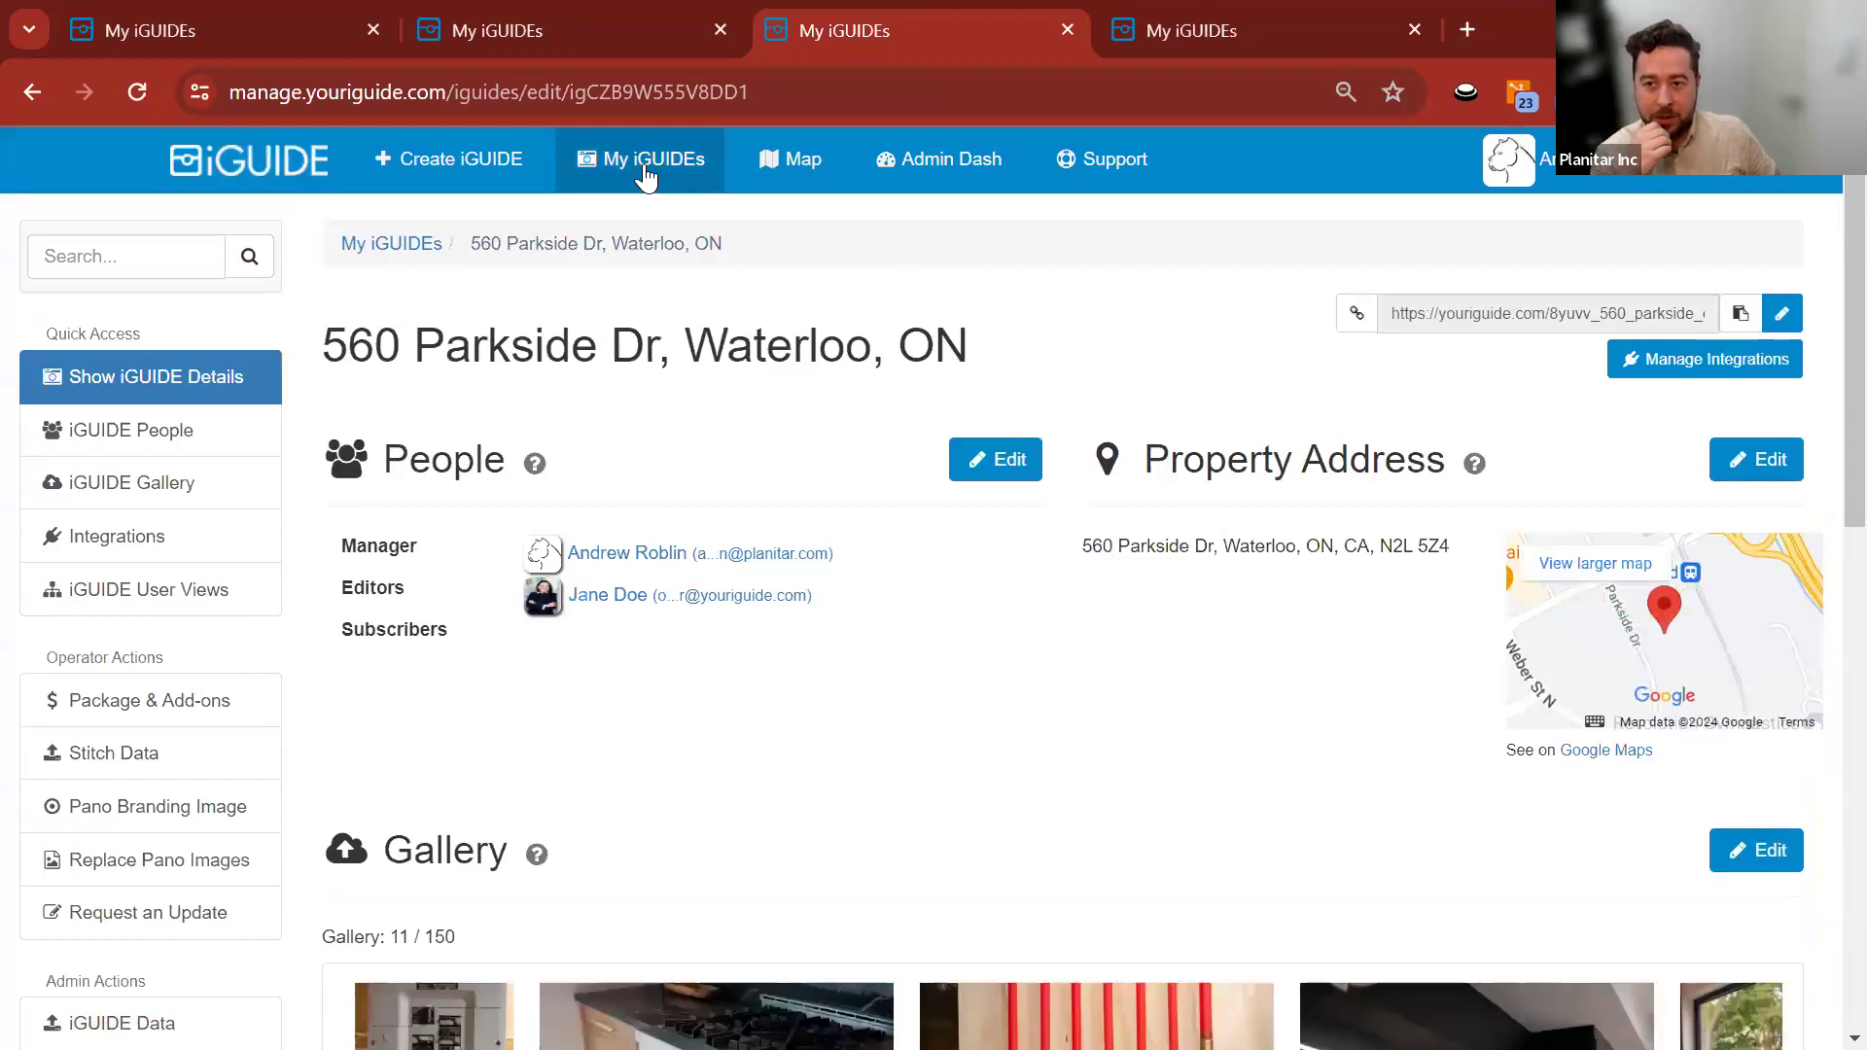
scroll(311, 532, "down", 2)
scroll(309, 533, "down", 10)
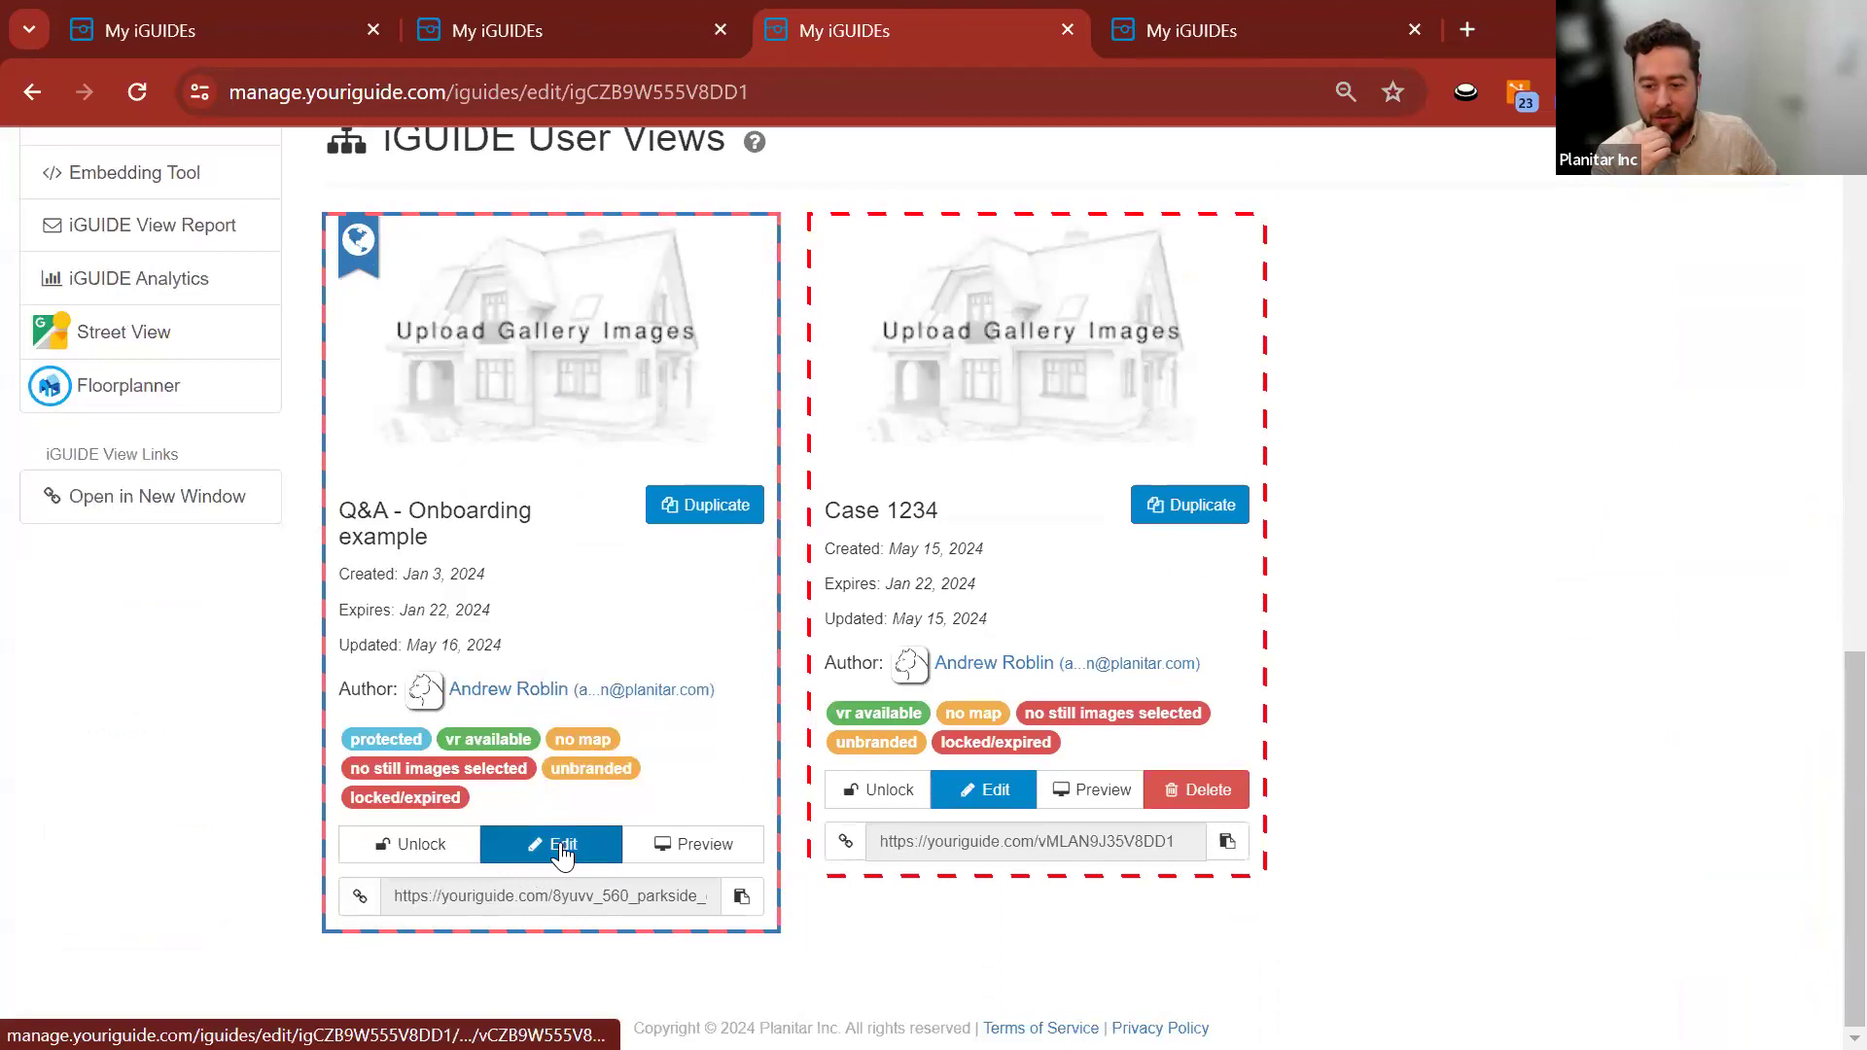
left_click(564, 851)
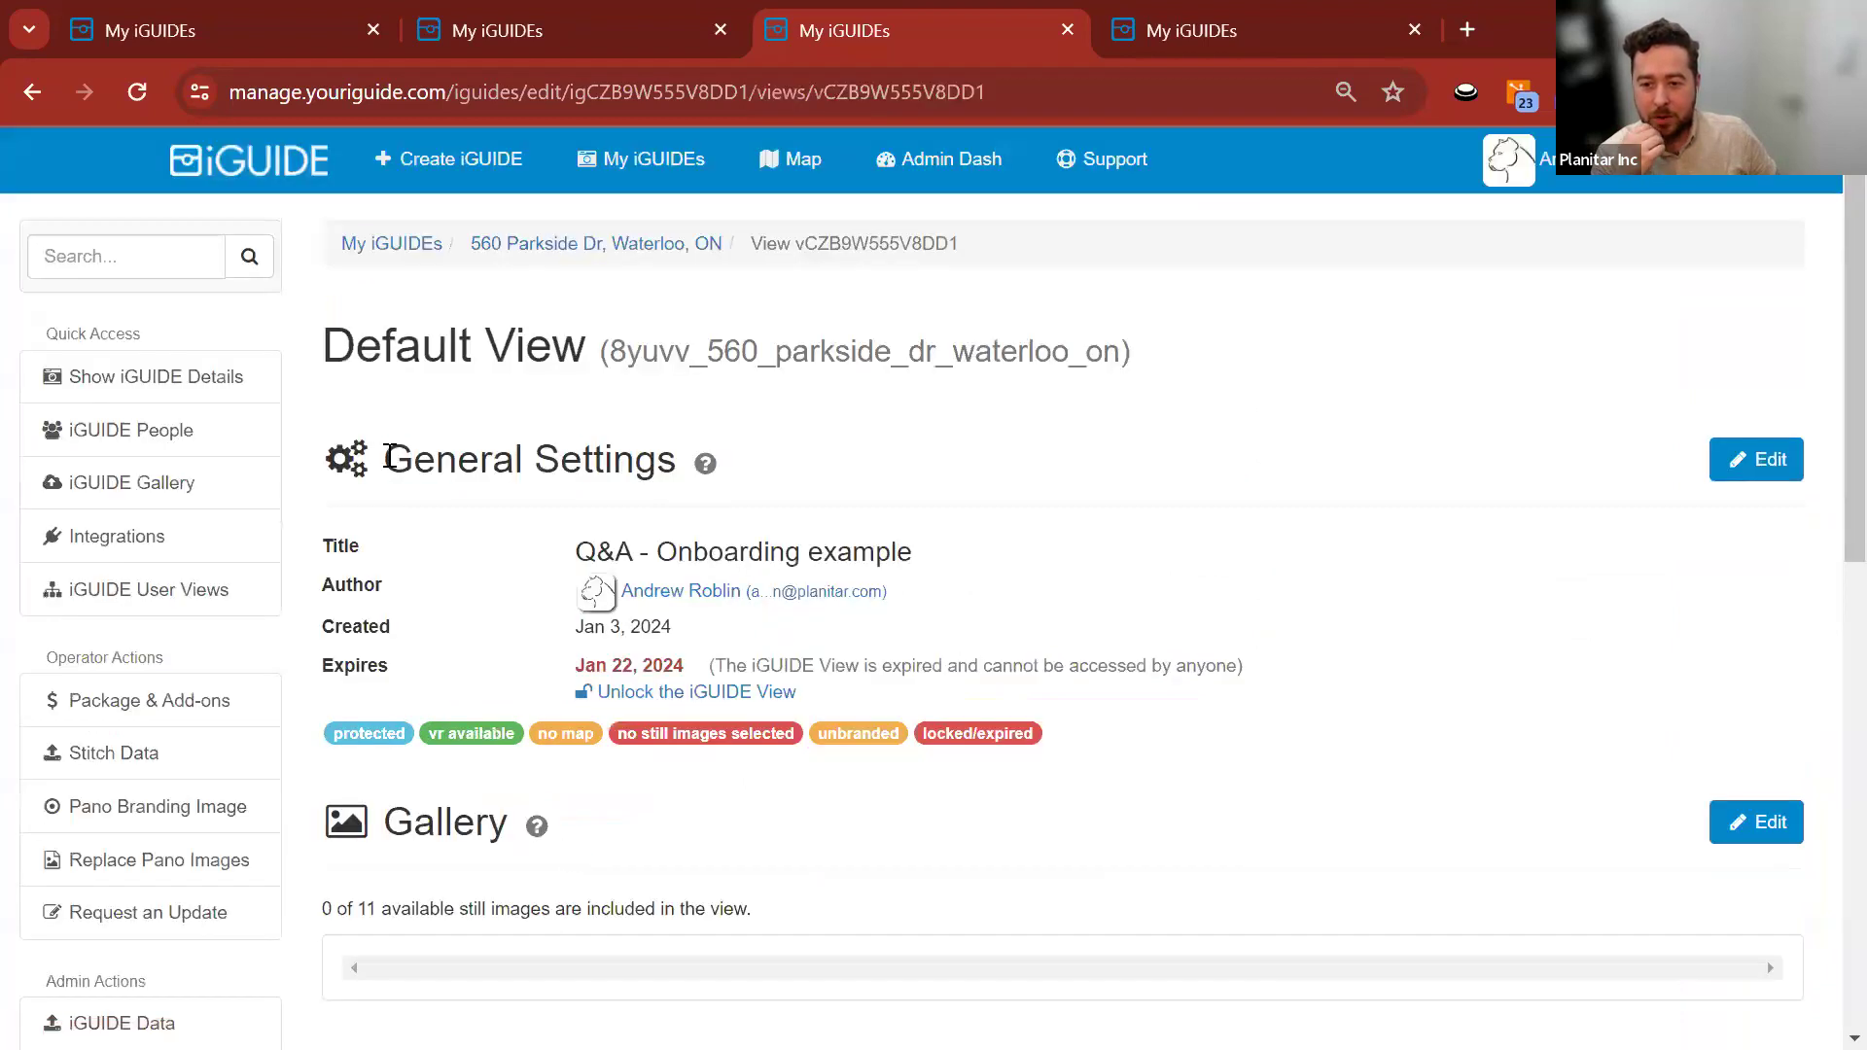
left_click_drag(389, 457, 729, 466)
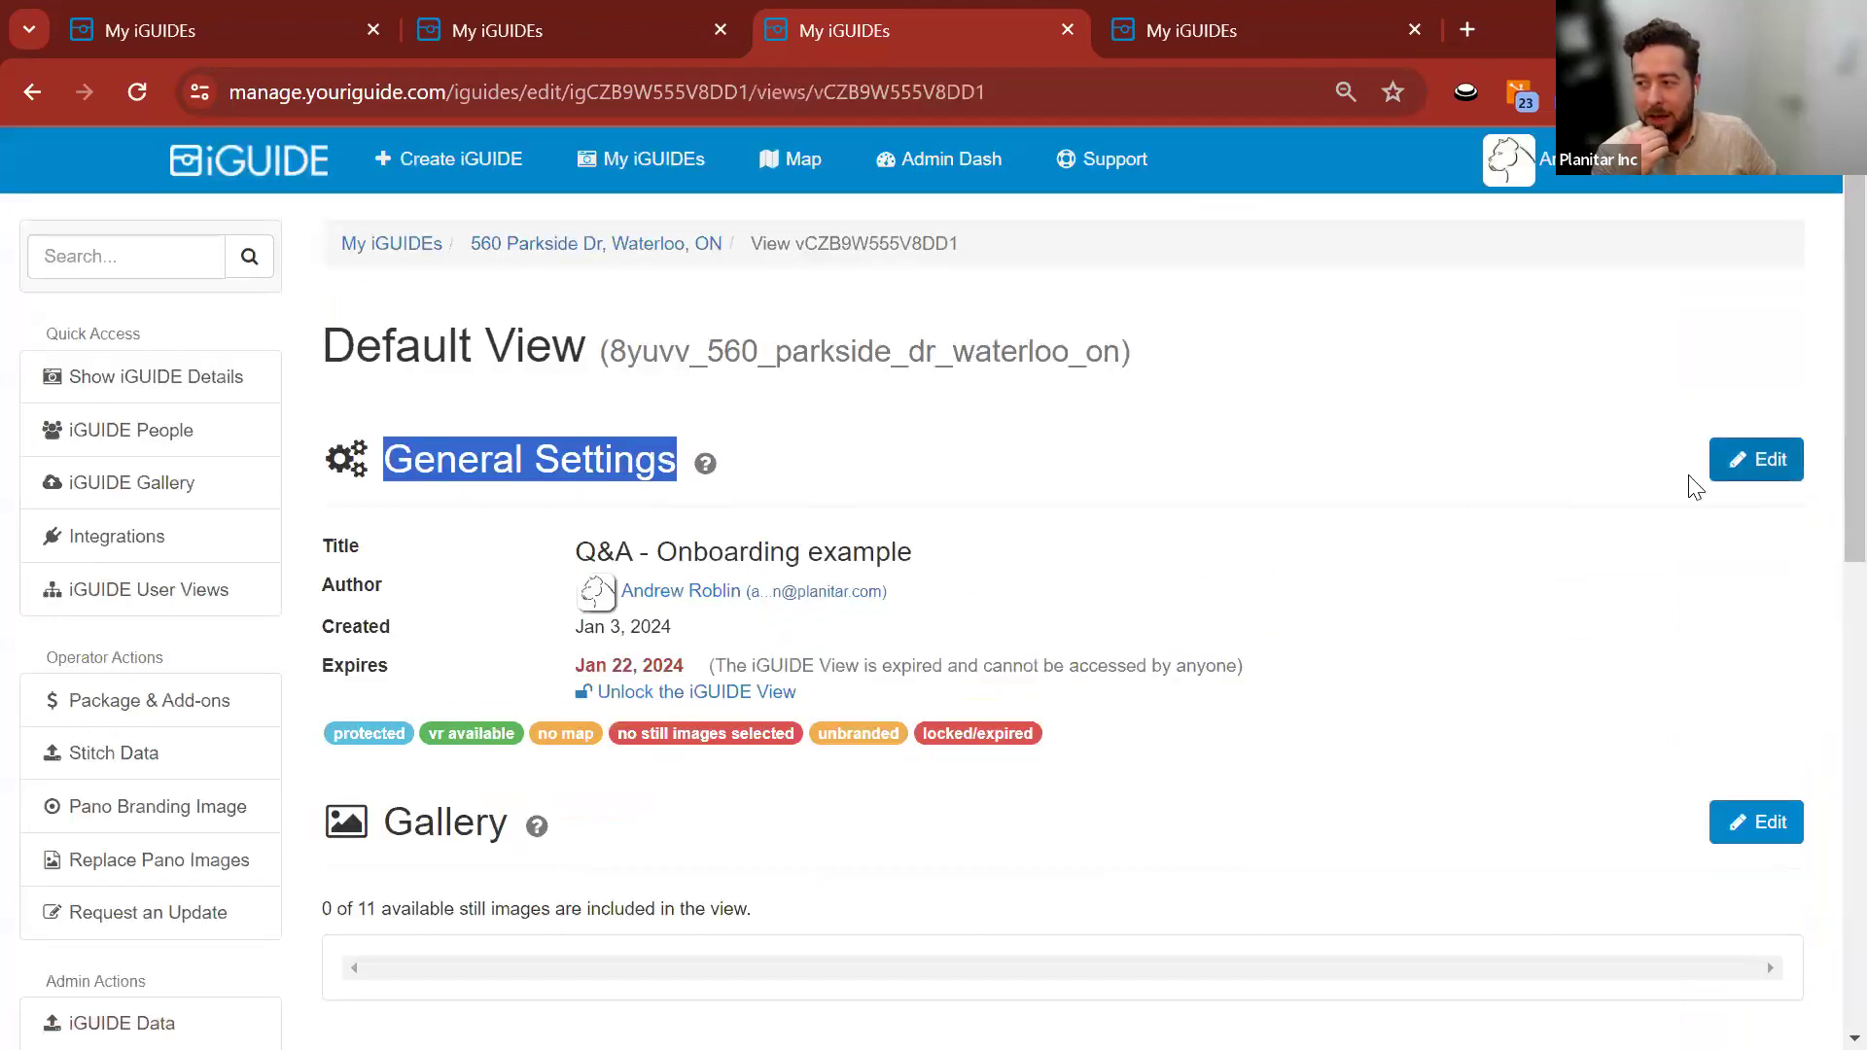
left_click(1750, 464)
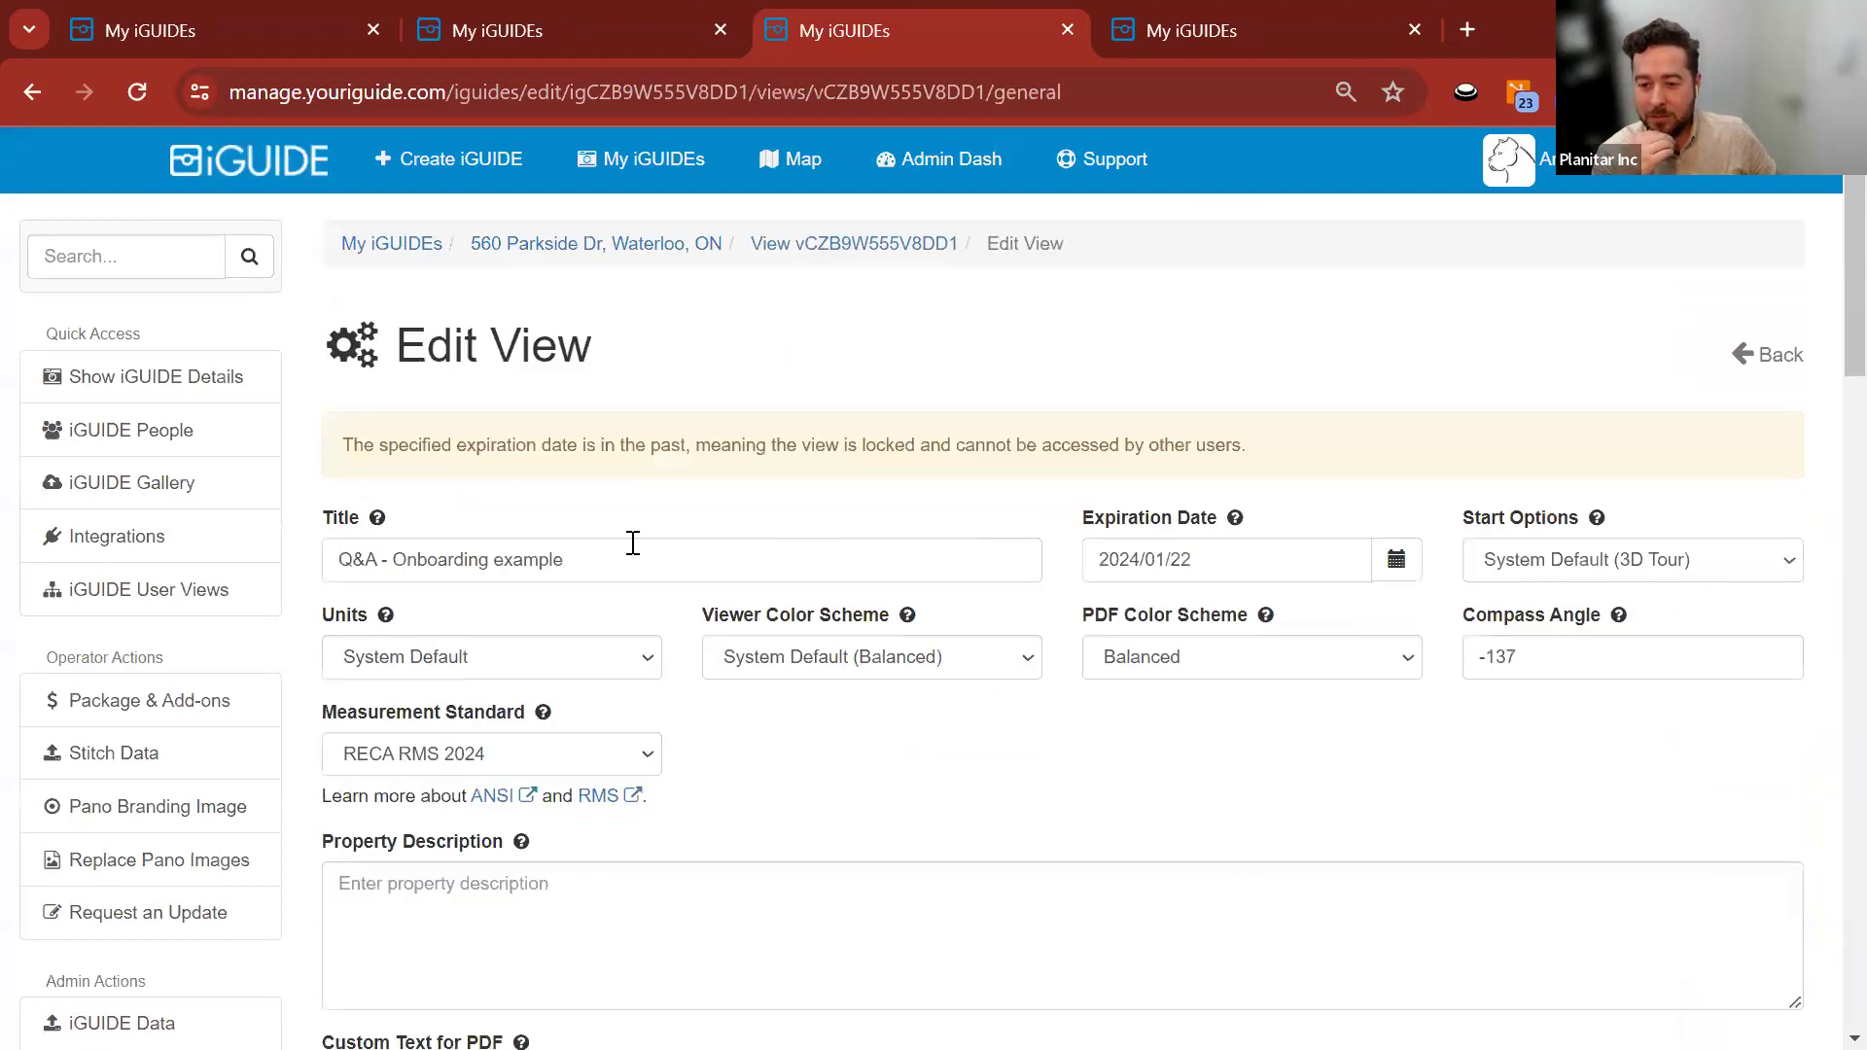
scroll(302, 506, "down", 15)
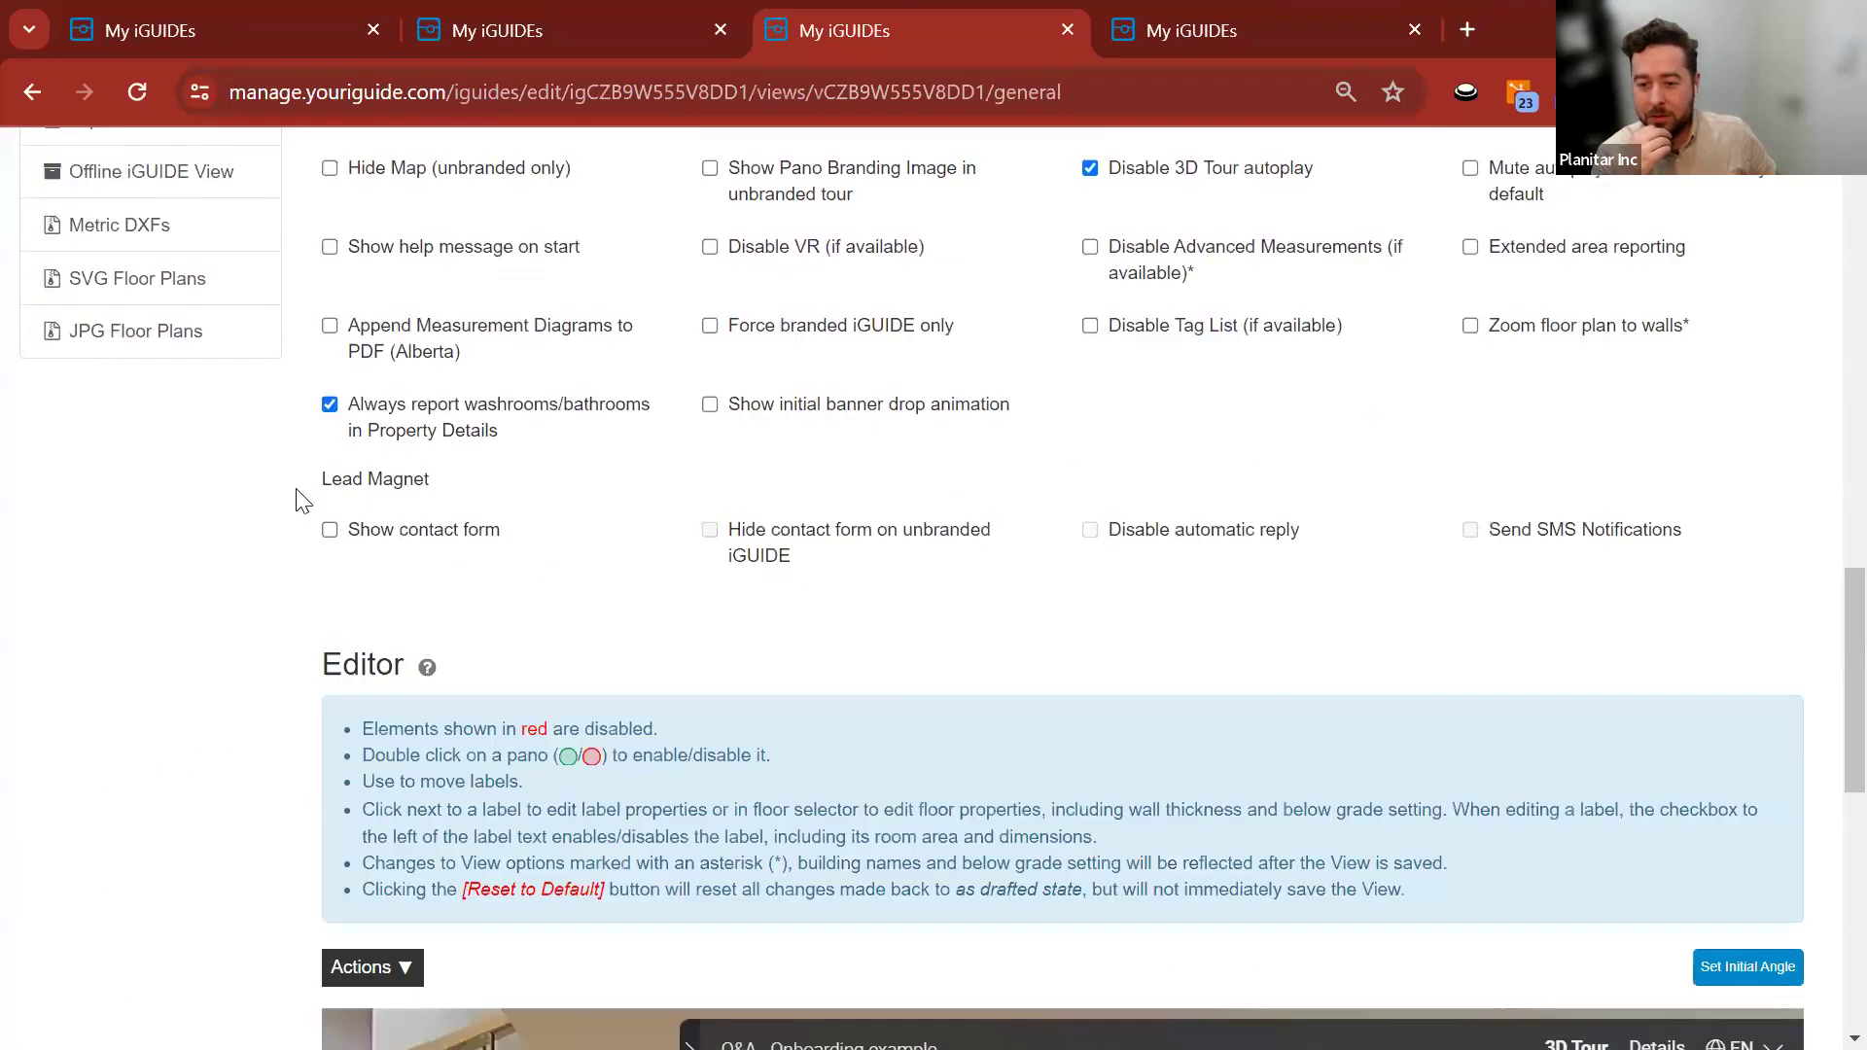
scroll(302, 496, "down", 8)
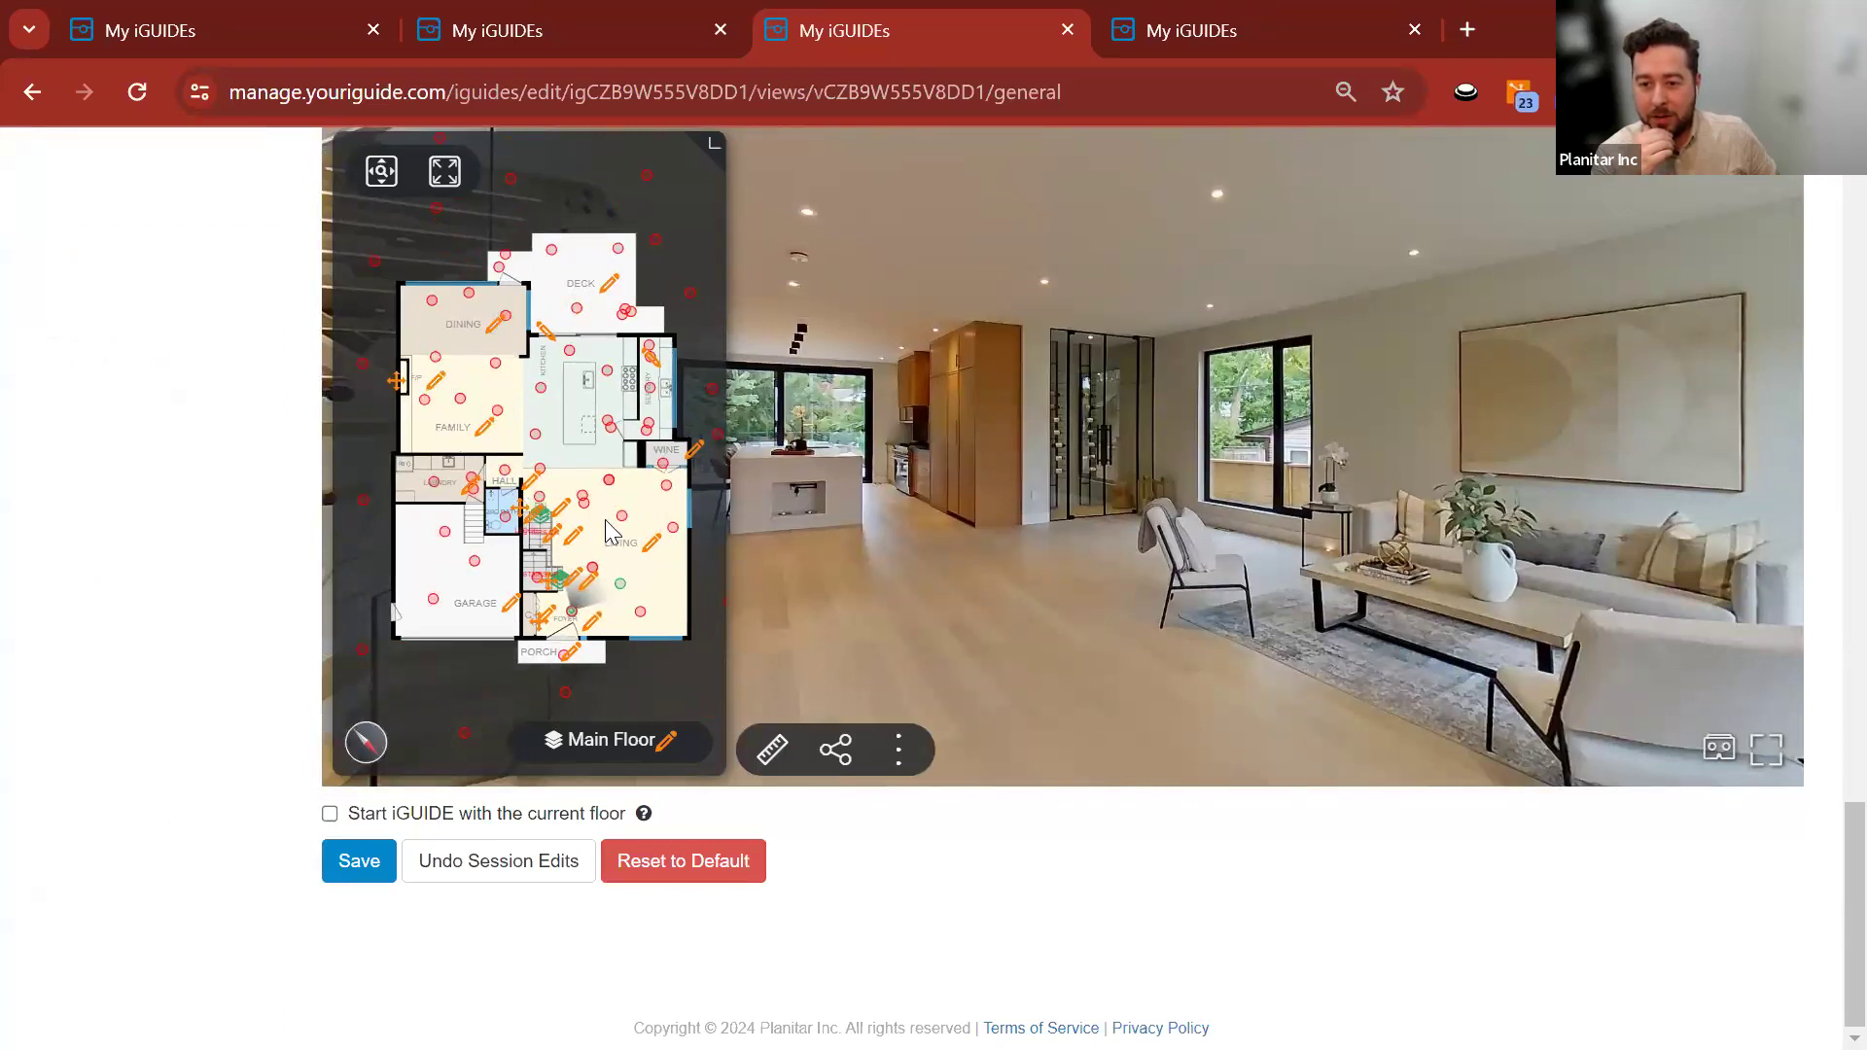
Relabel the main floor's LIVING room as 'Example'.
left_click(651, 546)
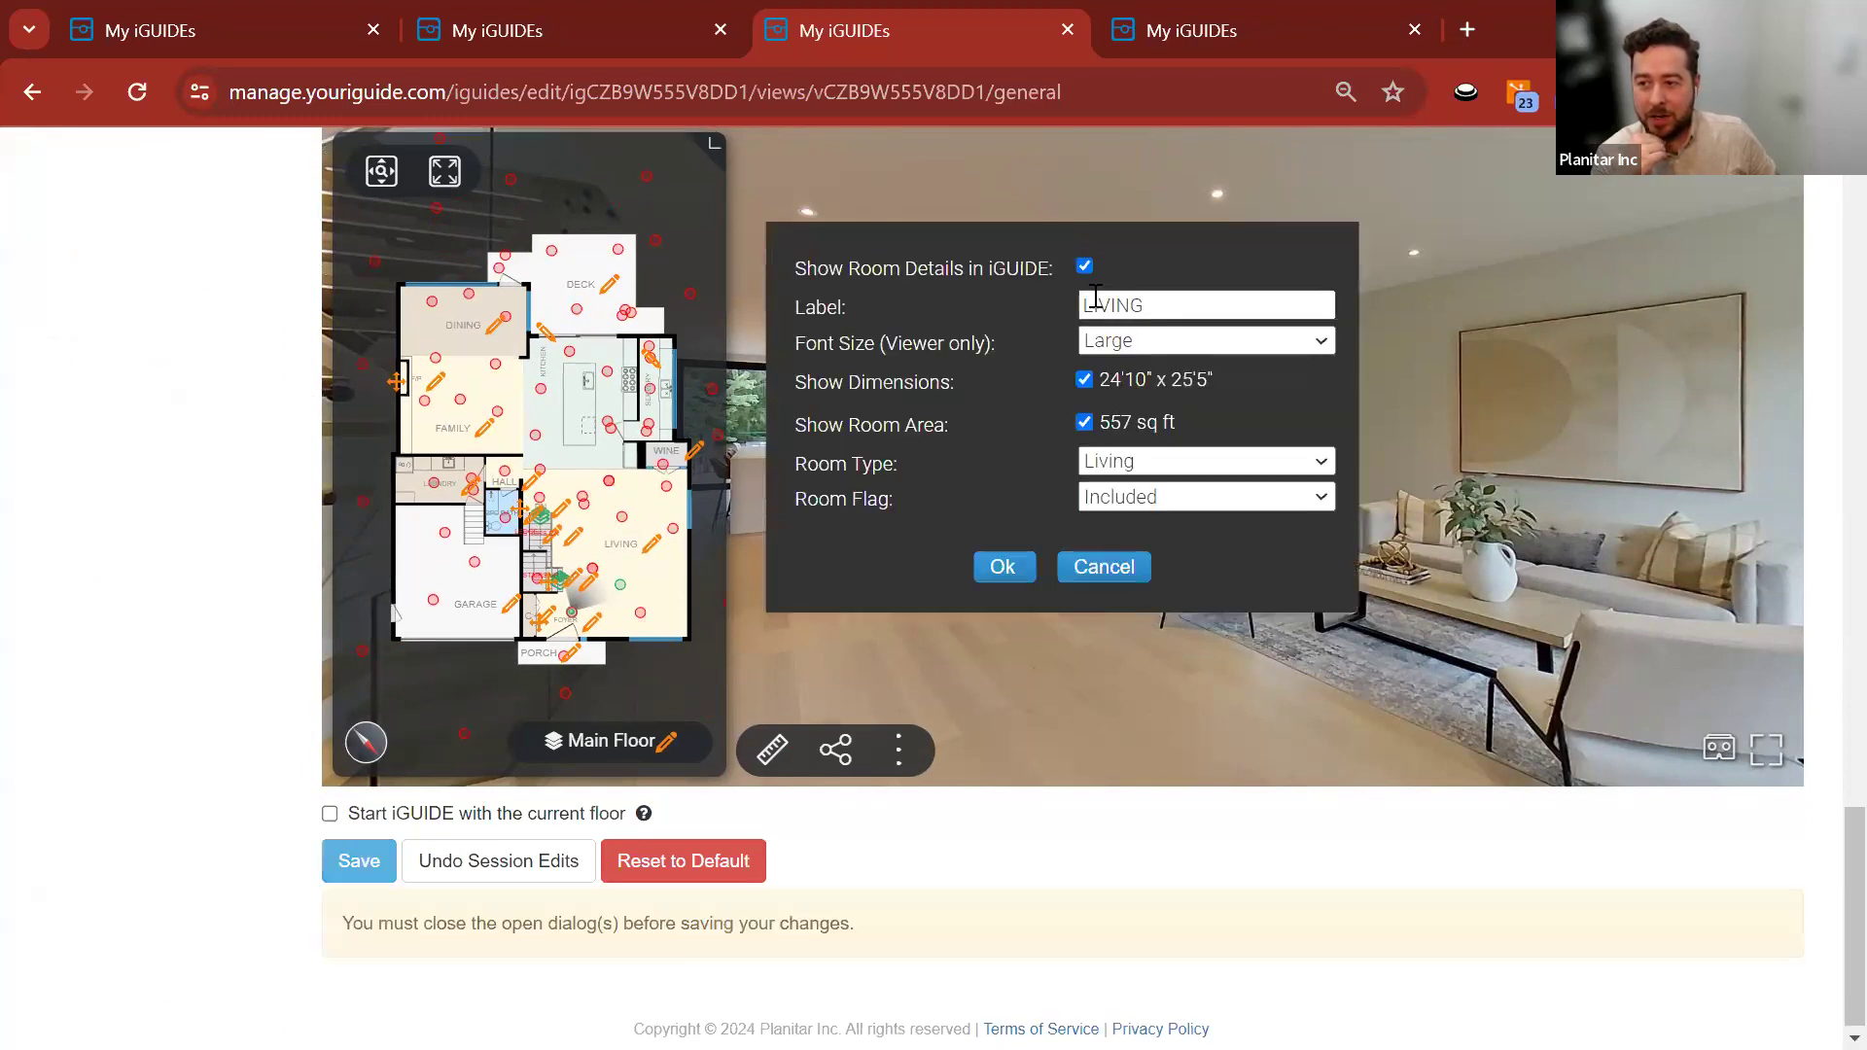
left_click(1176, 305)
key("BackSpace")
key("BackSpace")
key("BackSpace")
key("BackSpace")
key("BackSpace")
key("BackSpace")
type("Example")
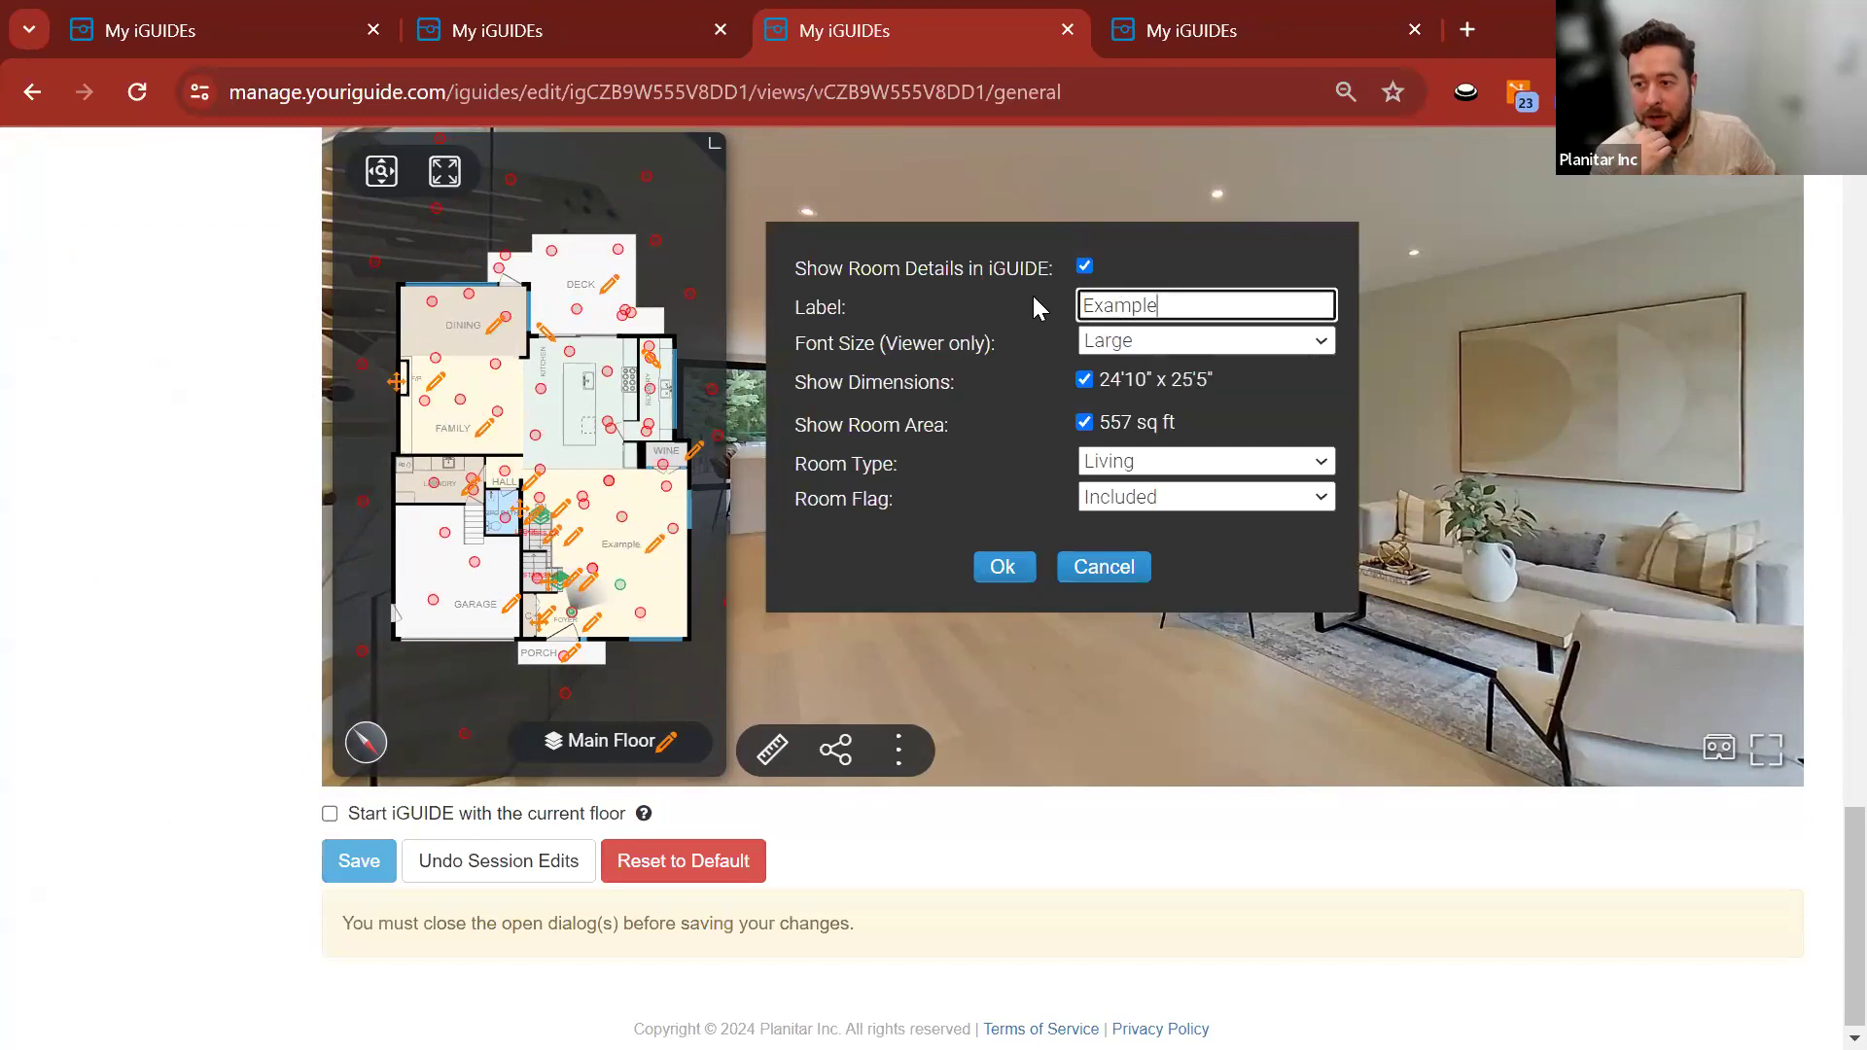
left_click(1003, 567)
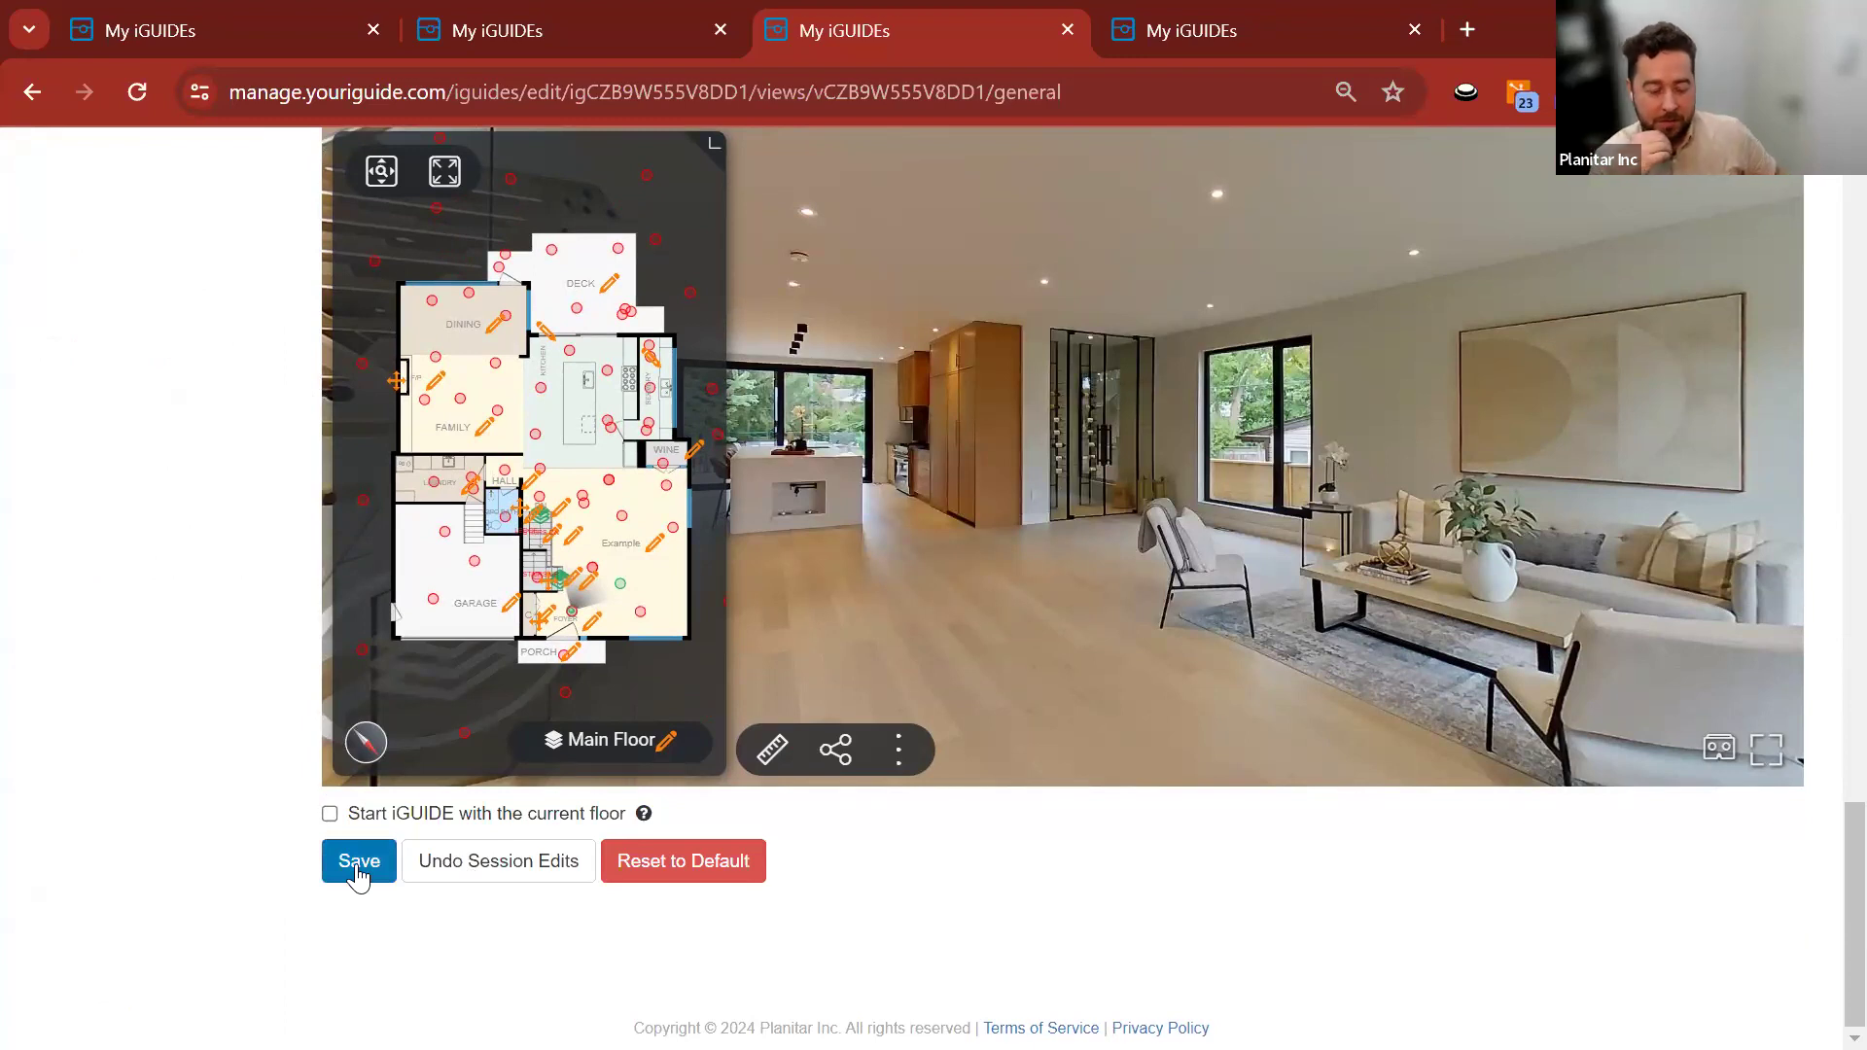
Stop showing the Example room's area on the plan and save the view.
left_click(652, 552)
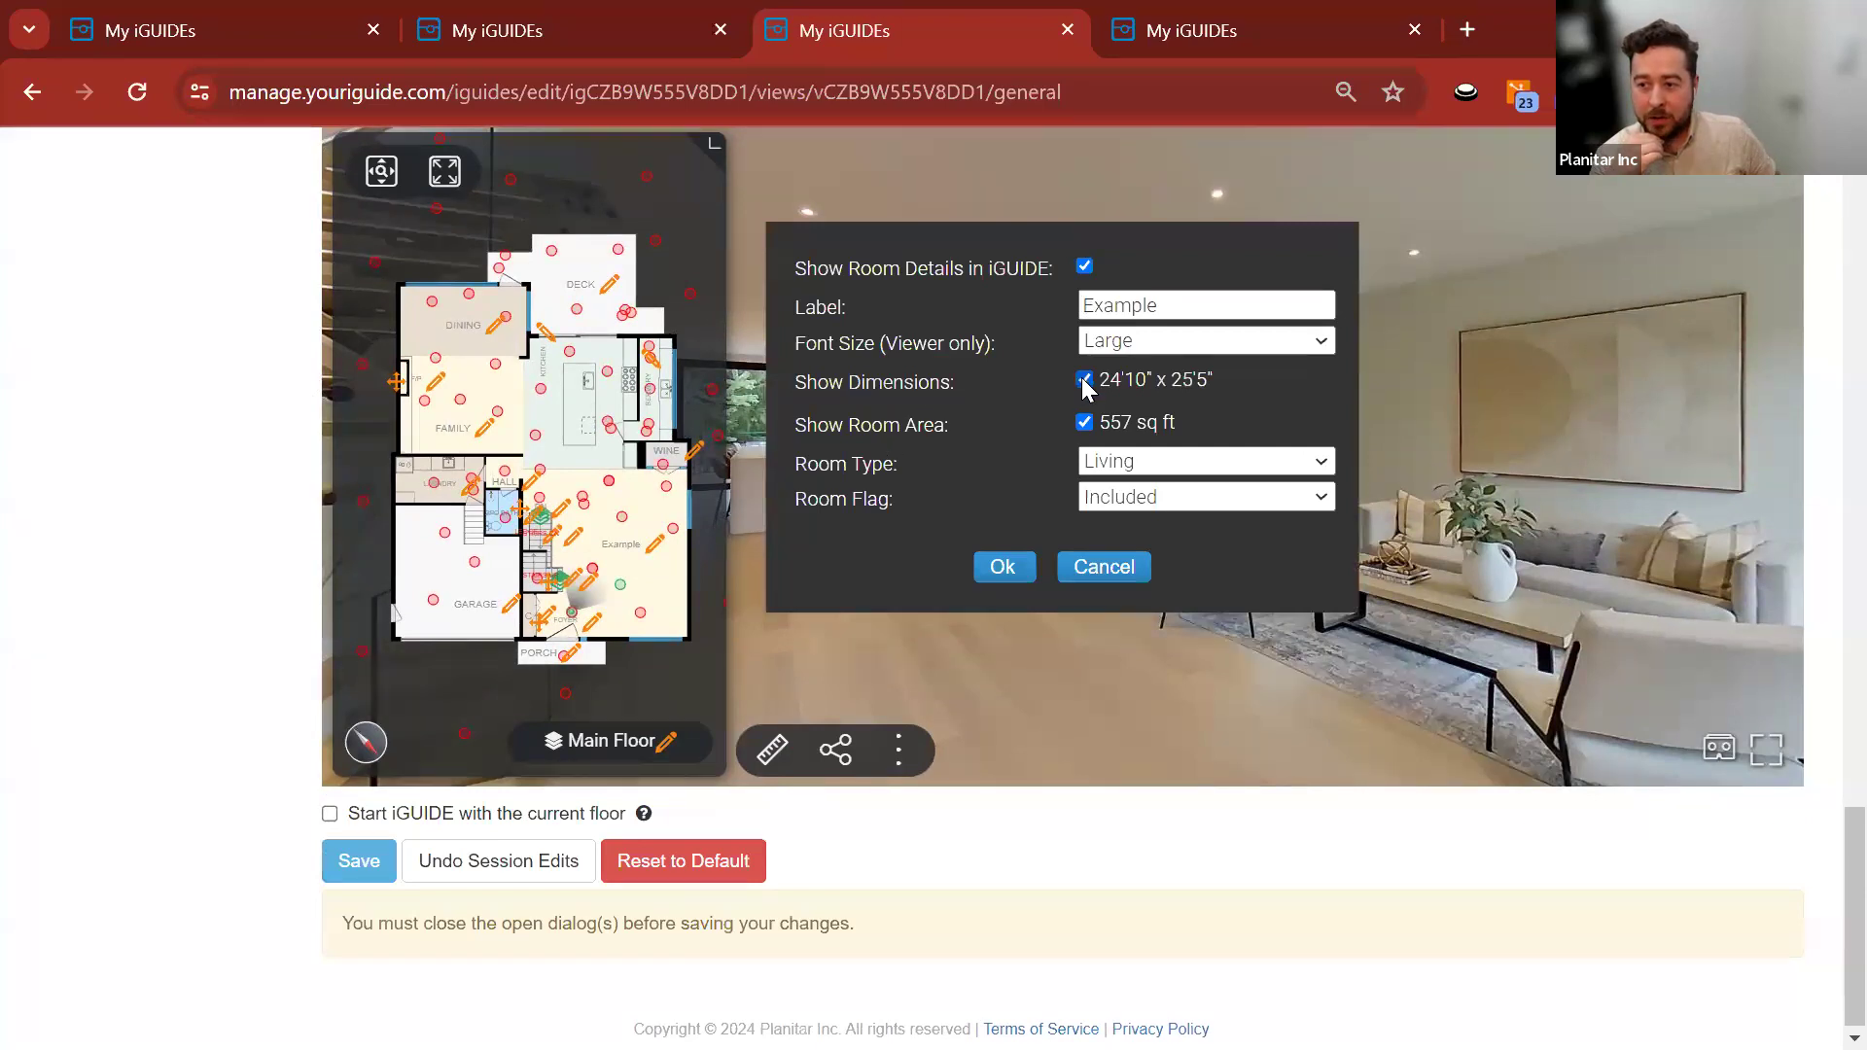
left_click(1083, 420)
left_click(1007, 564)
left_click(342, 861)
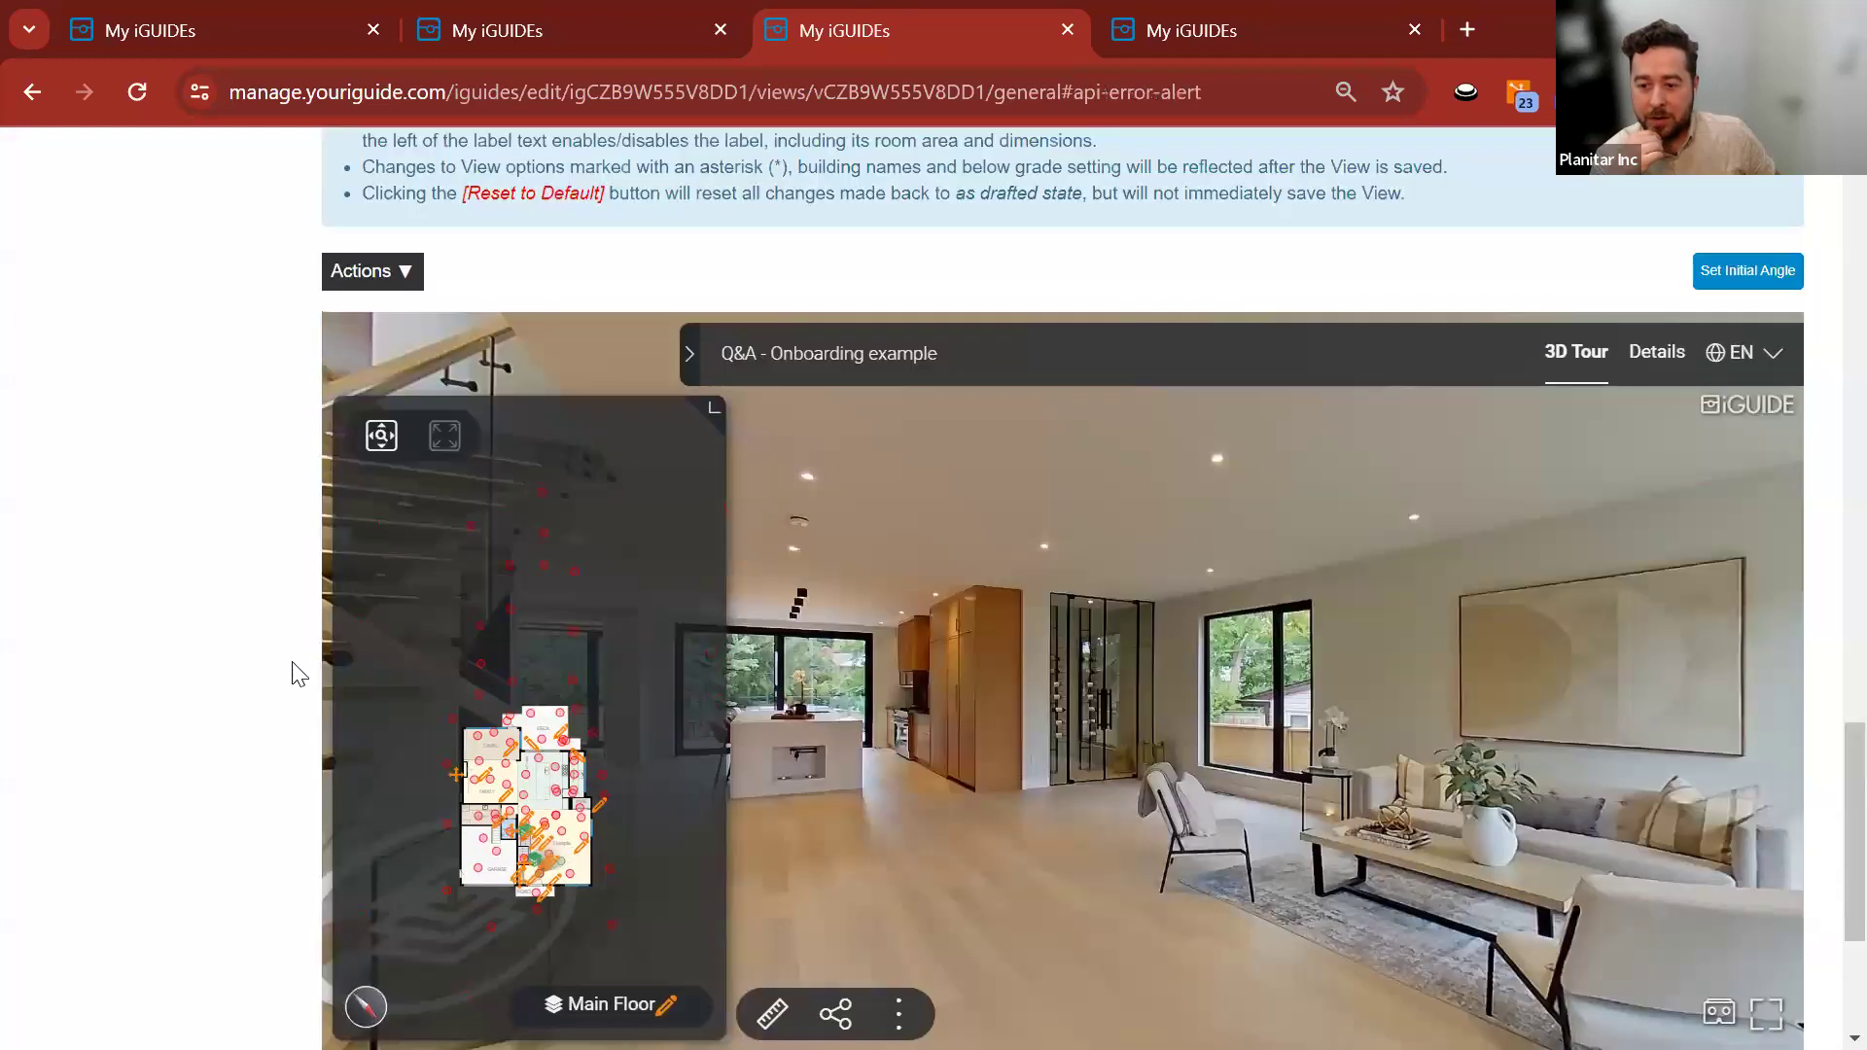
Review the room measurements on the Details tab, then return to the 3D tour.
left_click(1657, 355)
scroll(751, 716, "down", 6)
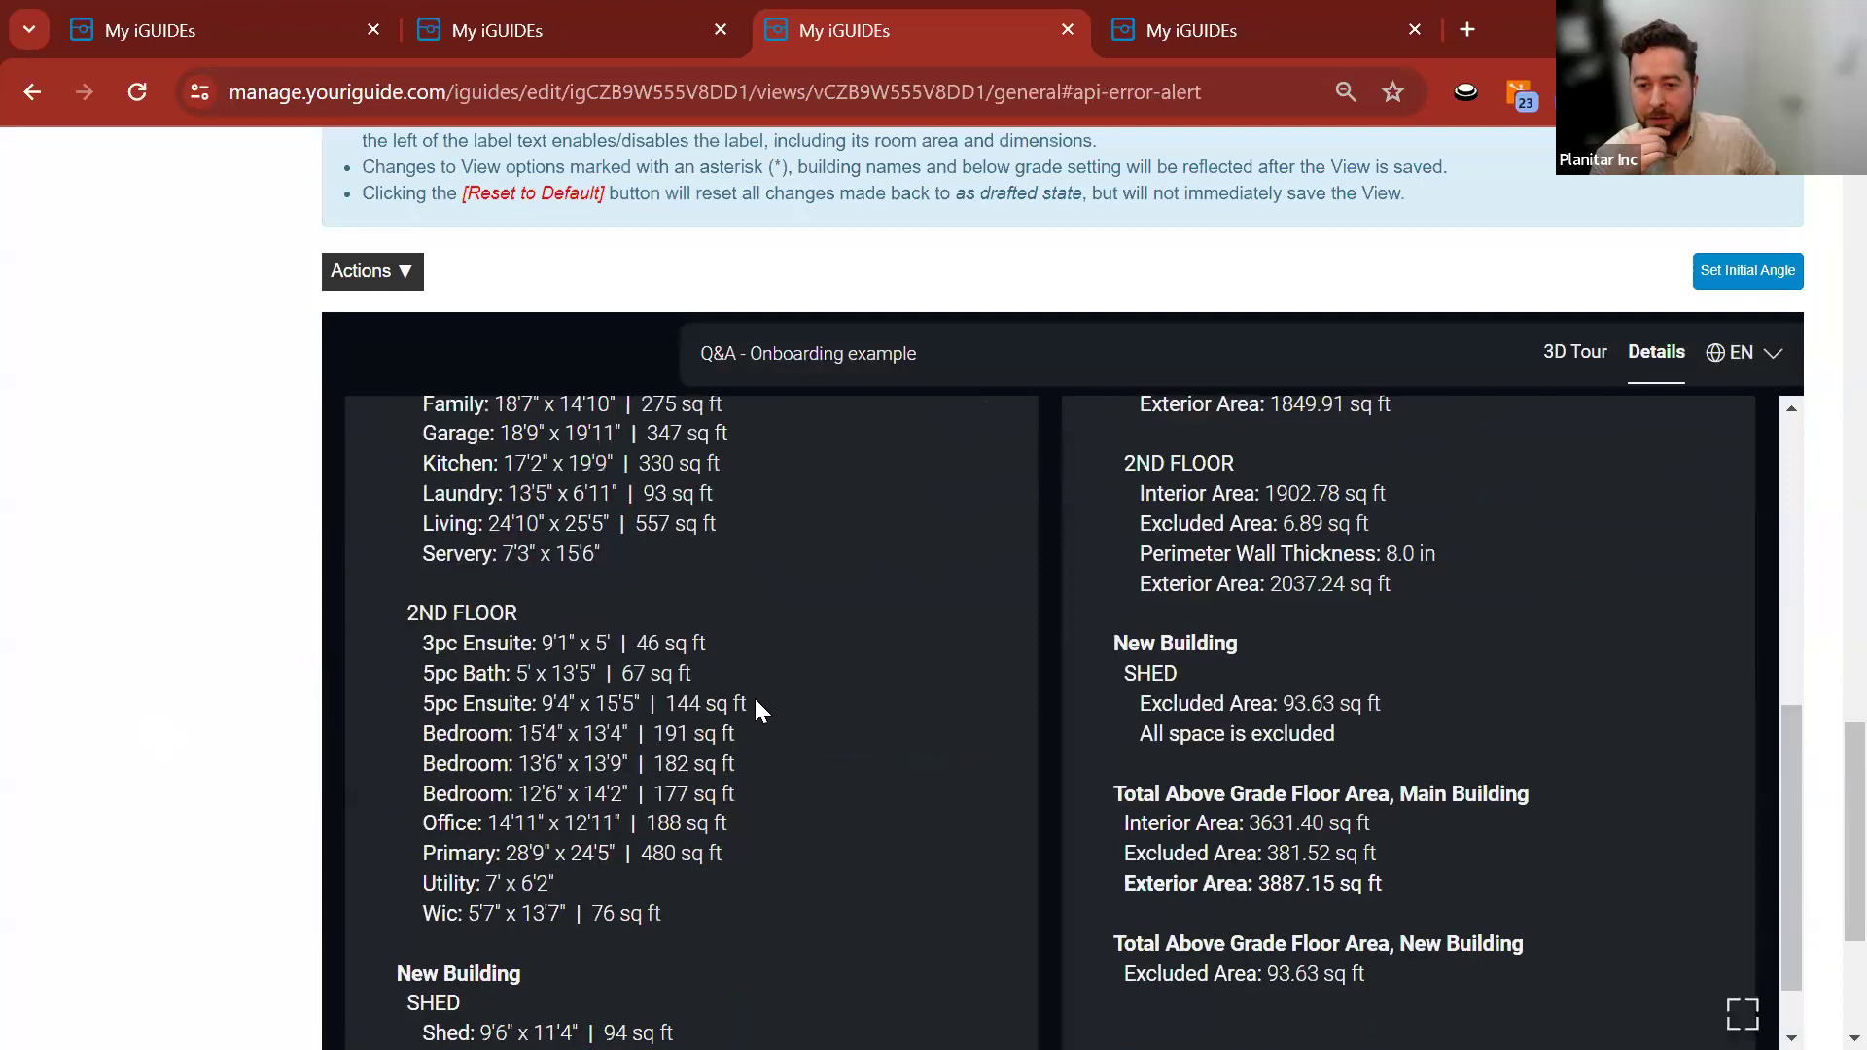
scroll(754, 696, "up", 4)
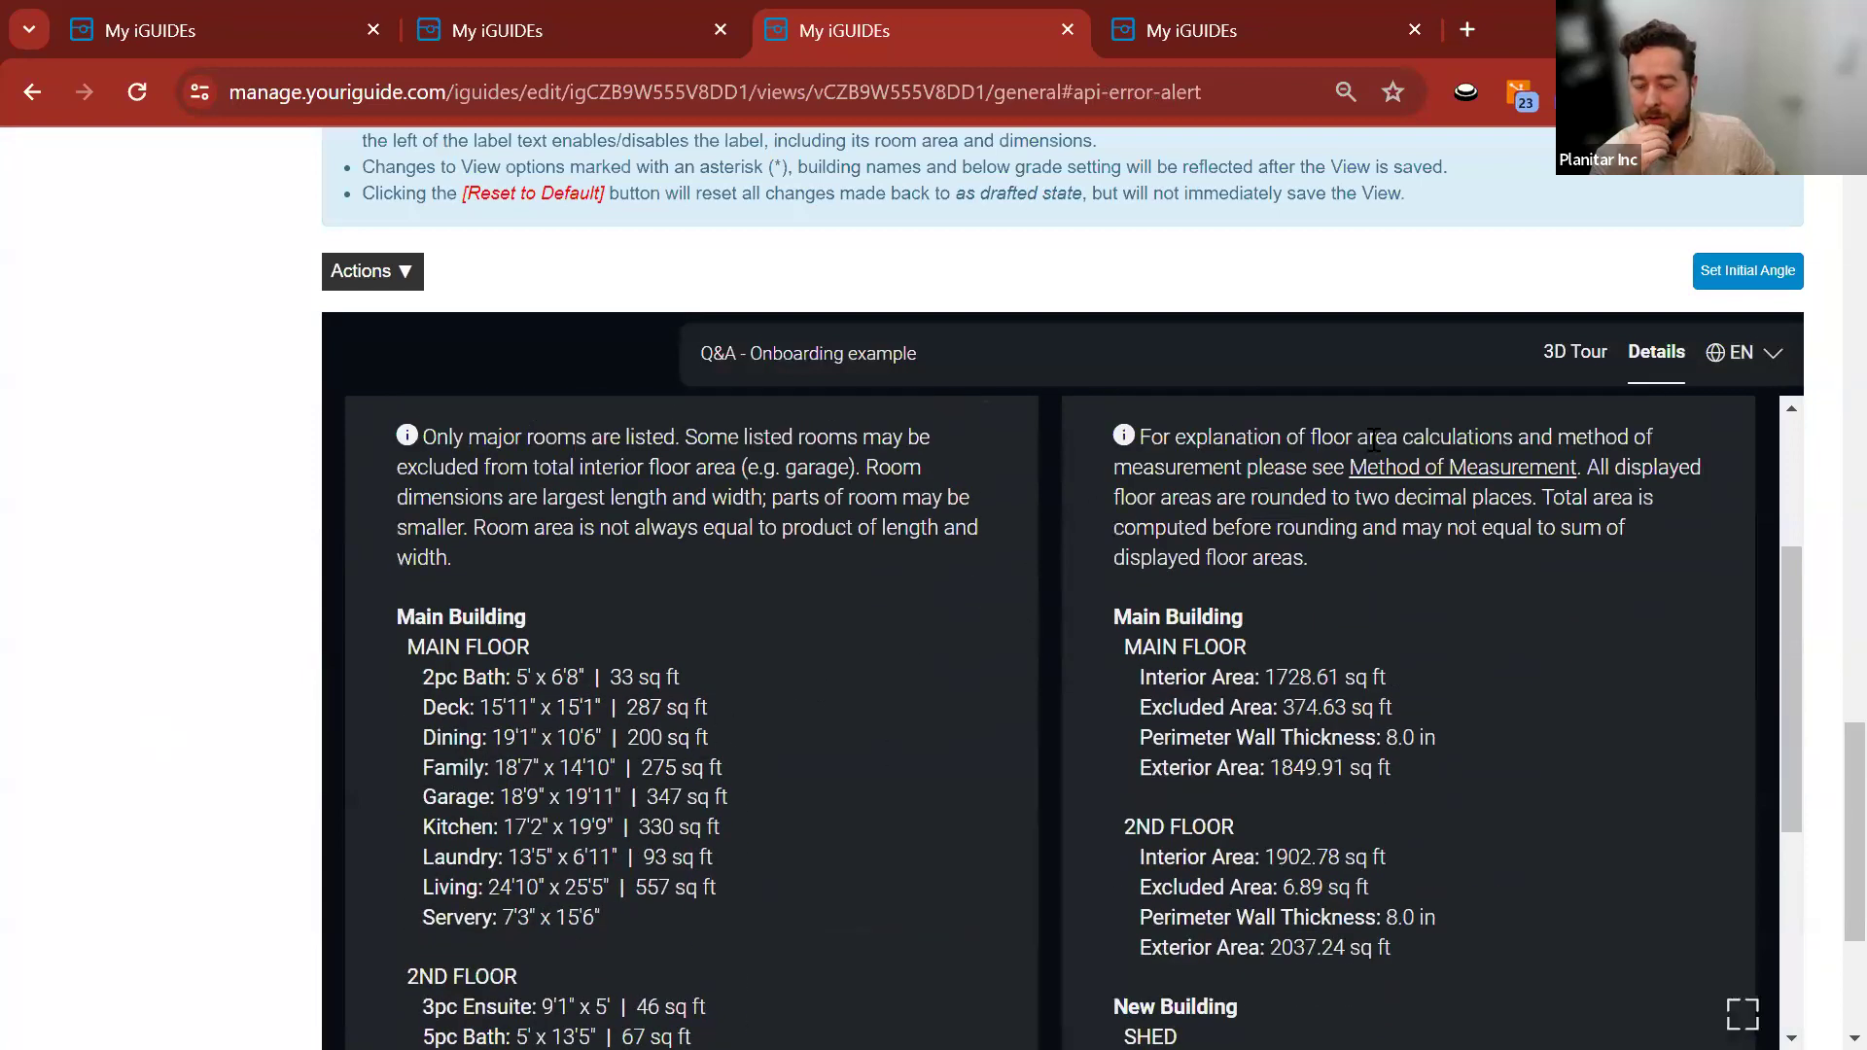
left_click(1567, 353)
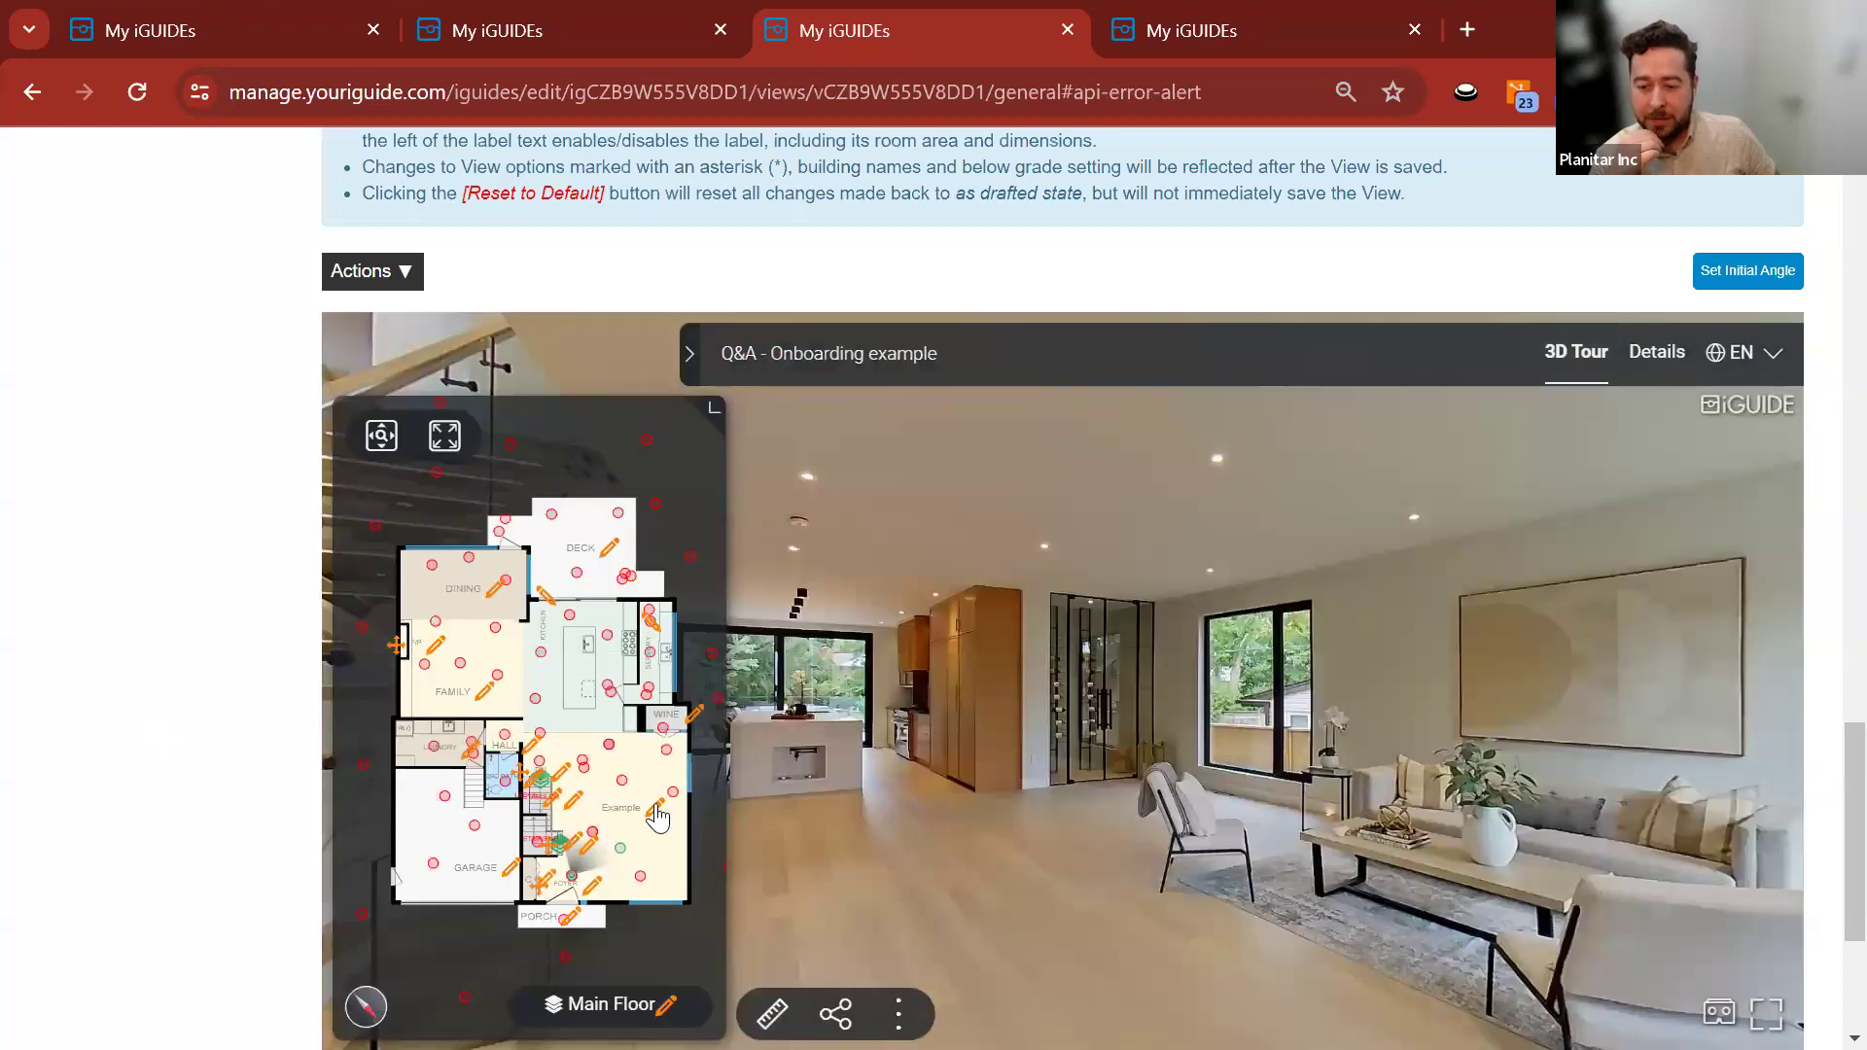
Untick Show Room Details in iGUIDE for the Example room and save the view.
left_click(655, 811)
left_click(1084, 529)
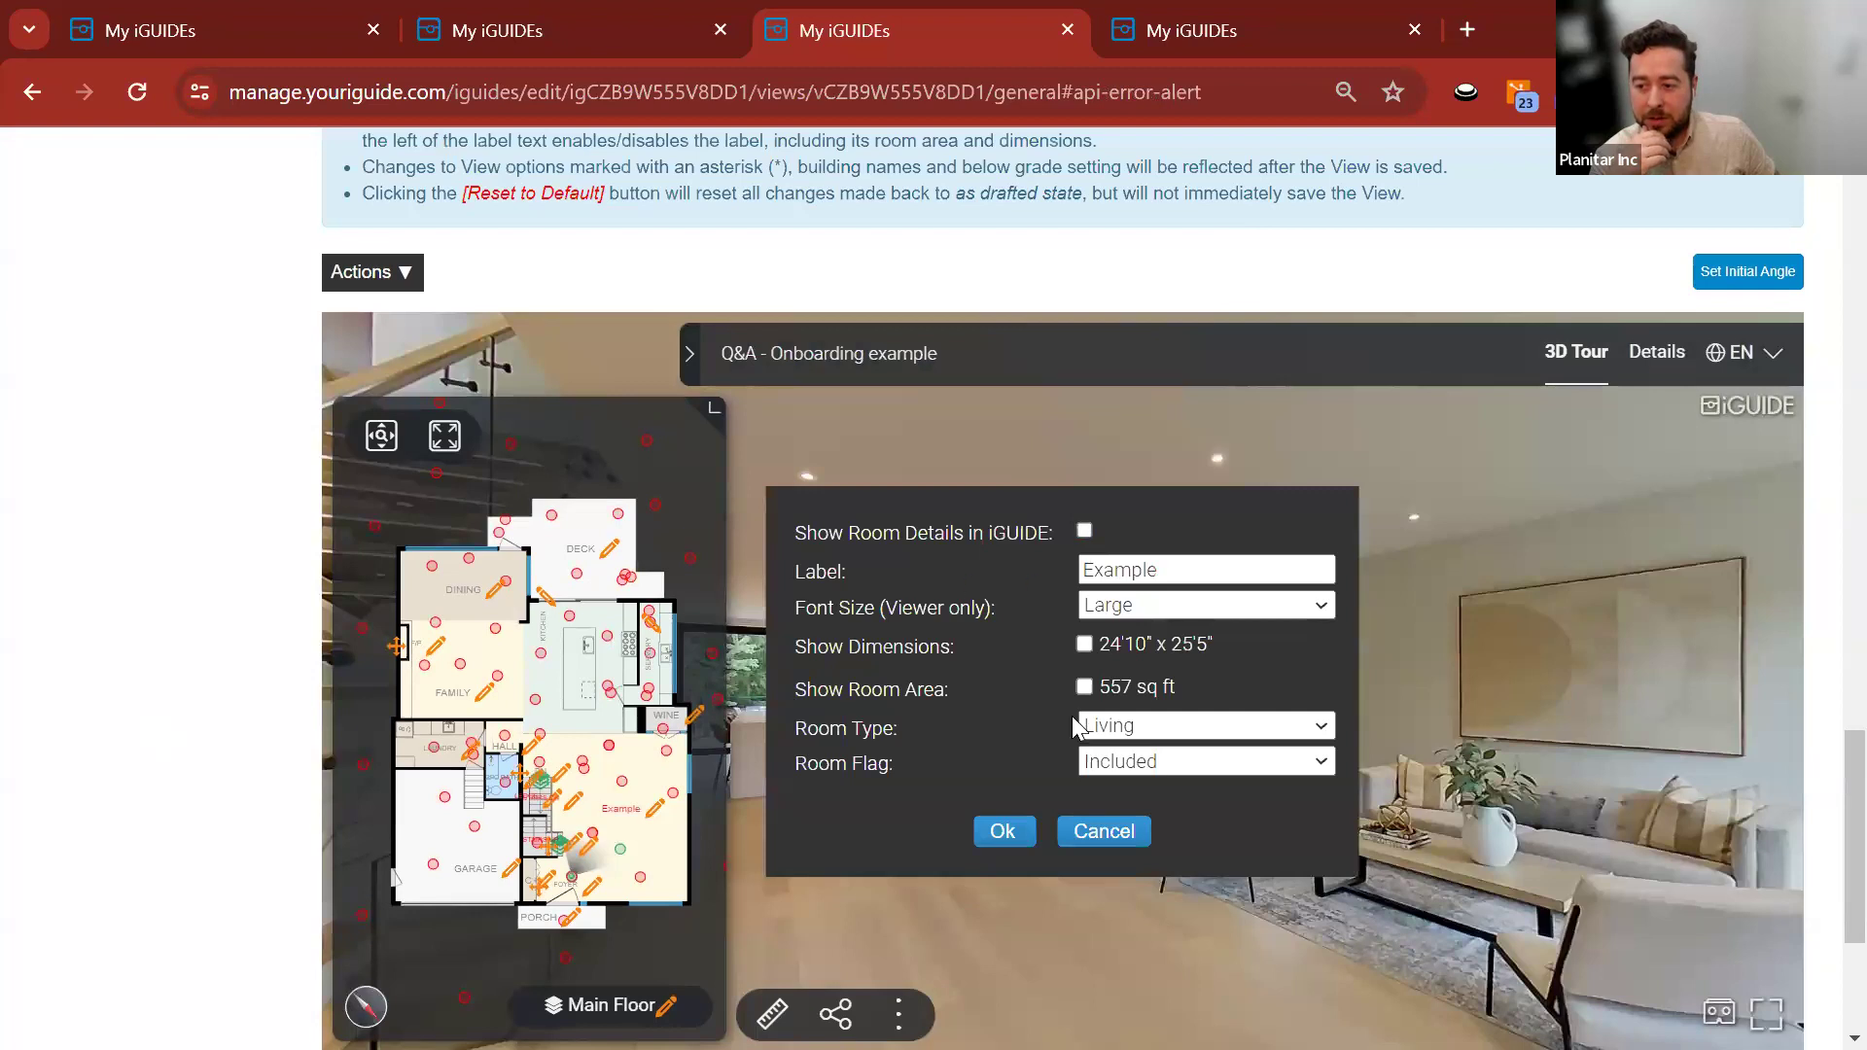
left_click(1003, 828)
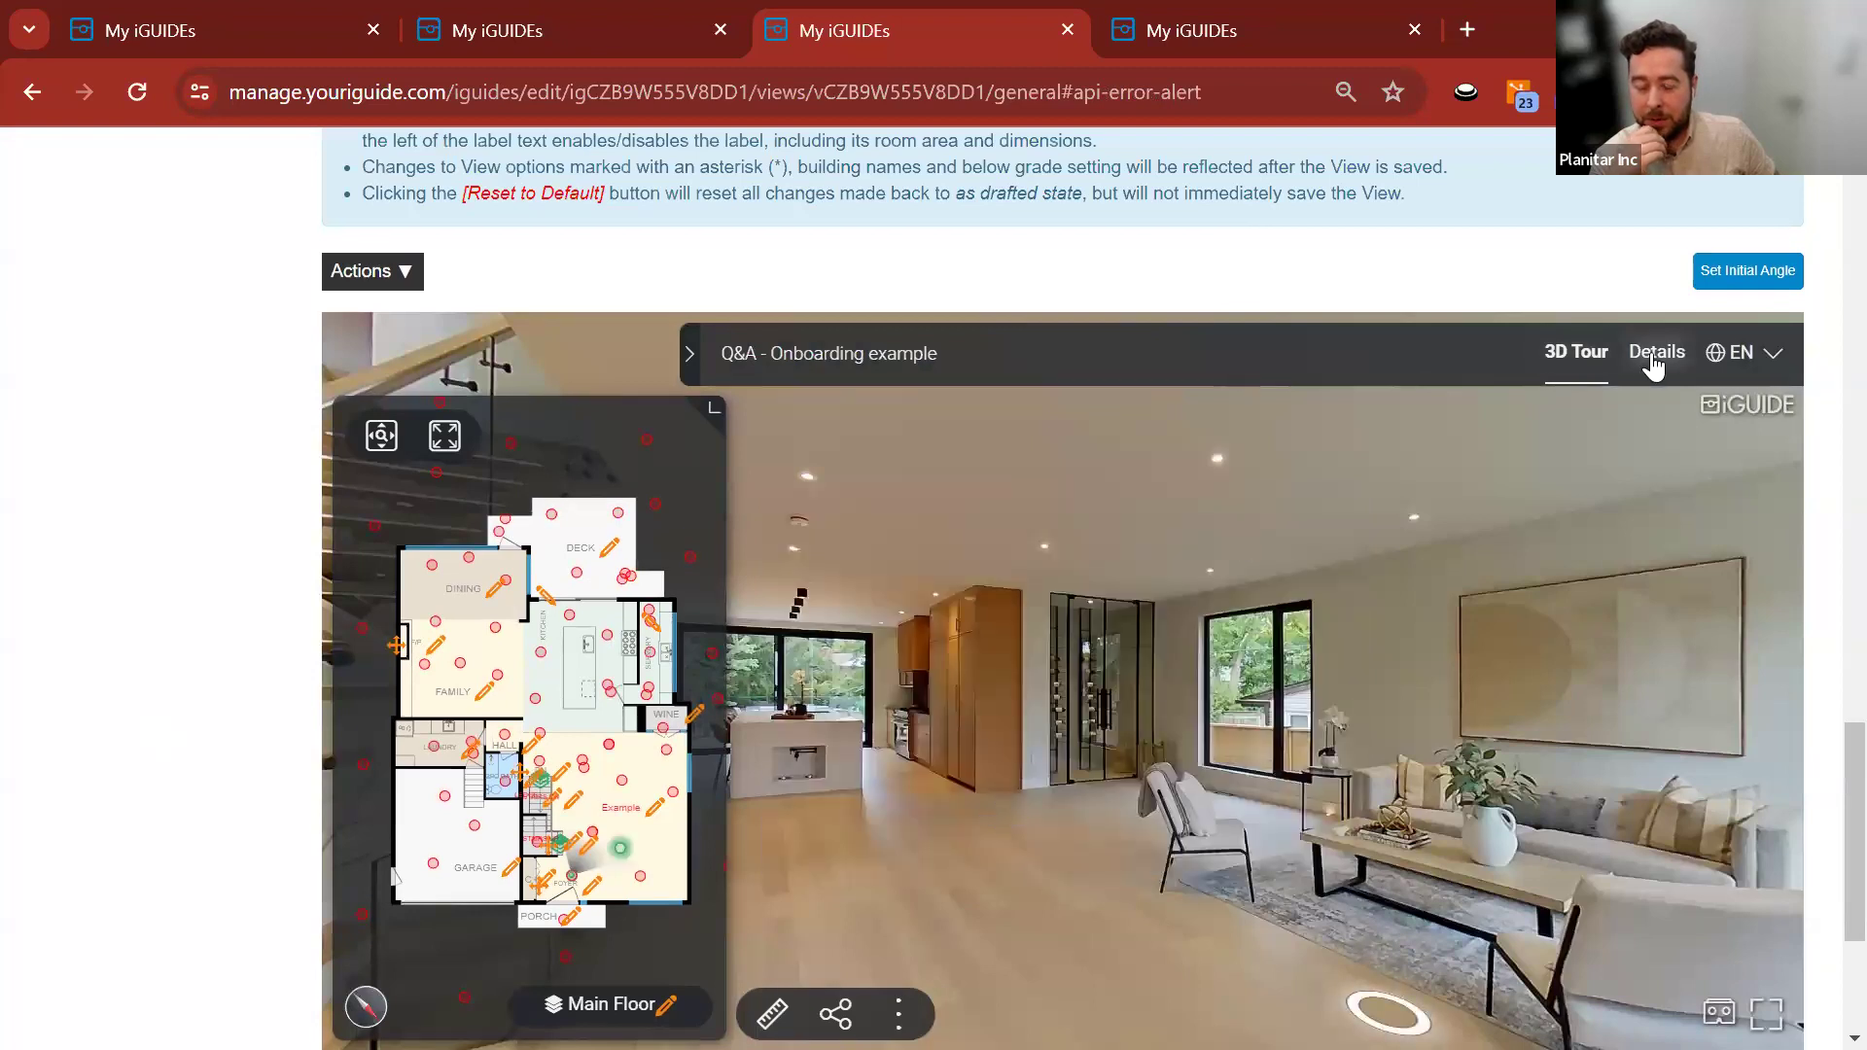
scroll(267, 862, "down", 4)
left_click(379, 870)
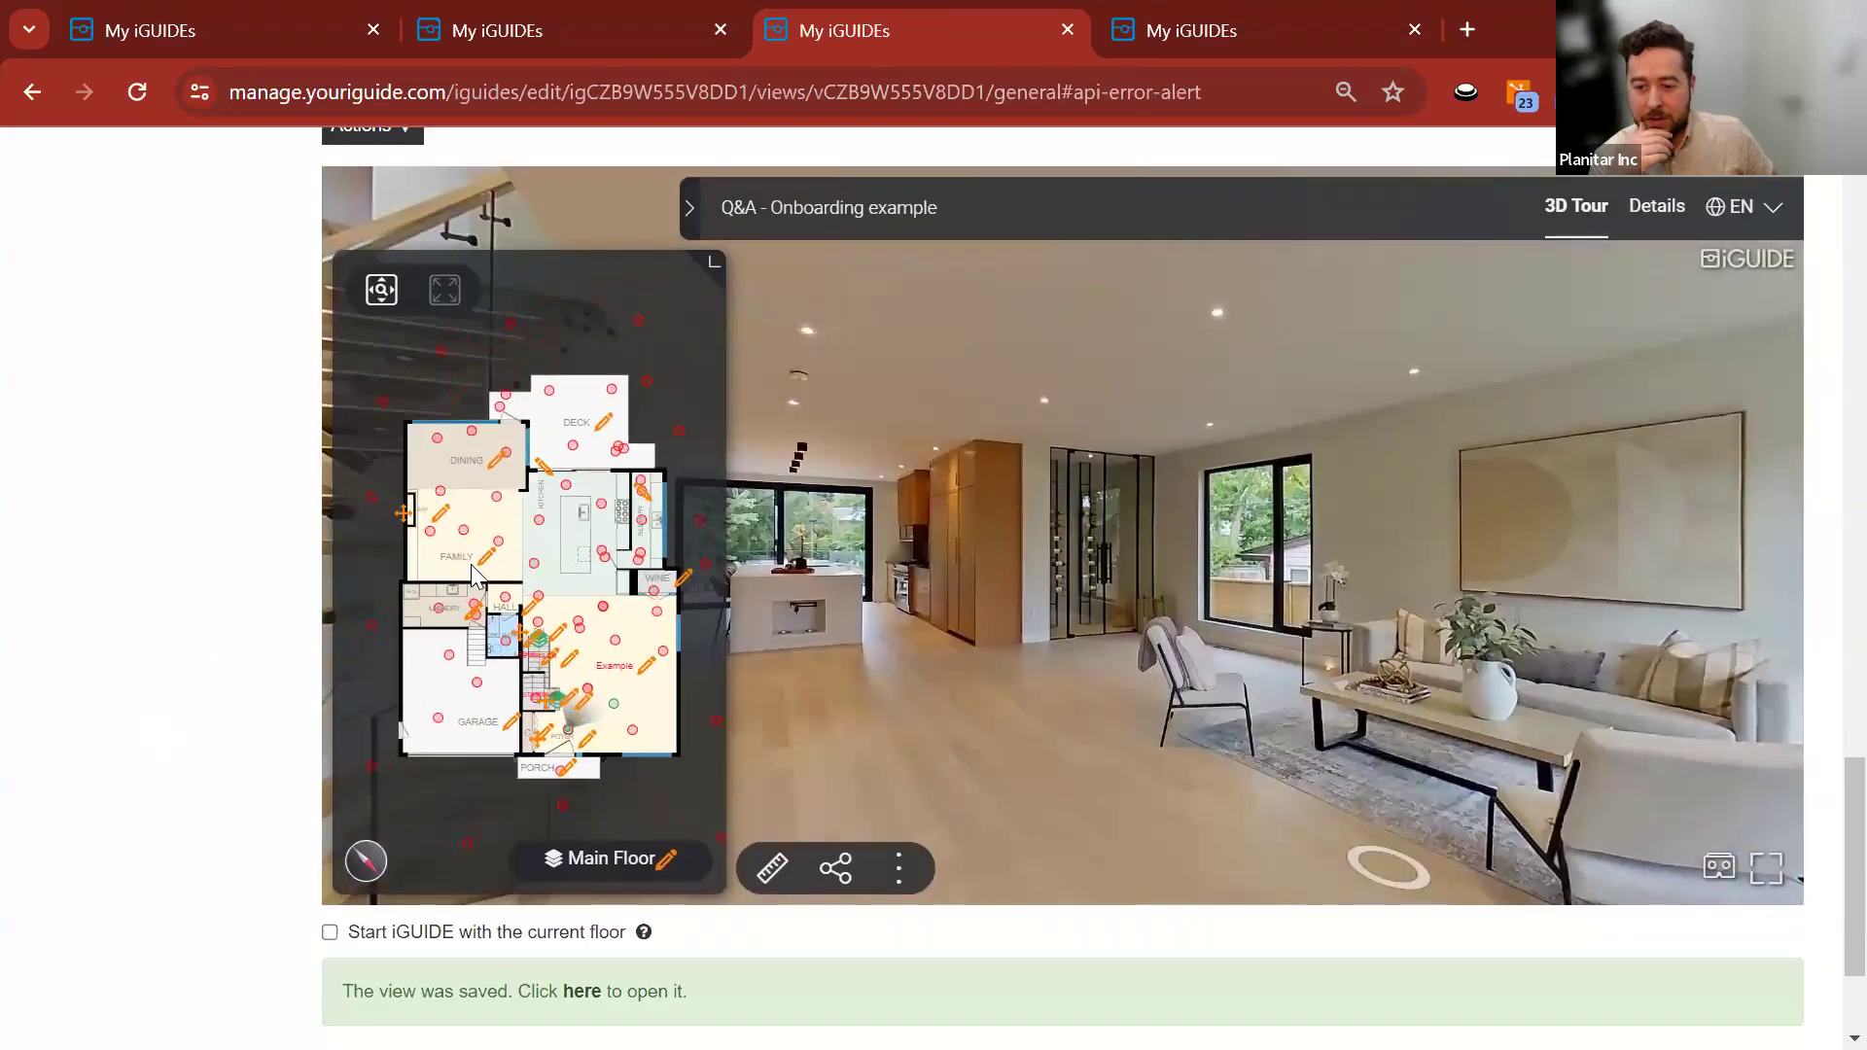
left_click(656, 668)
left_click(1074, 684)
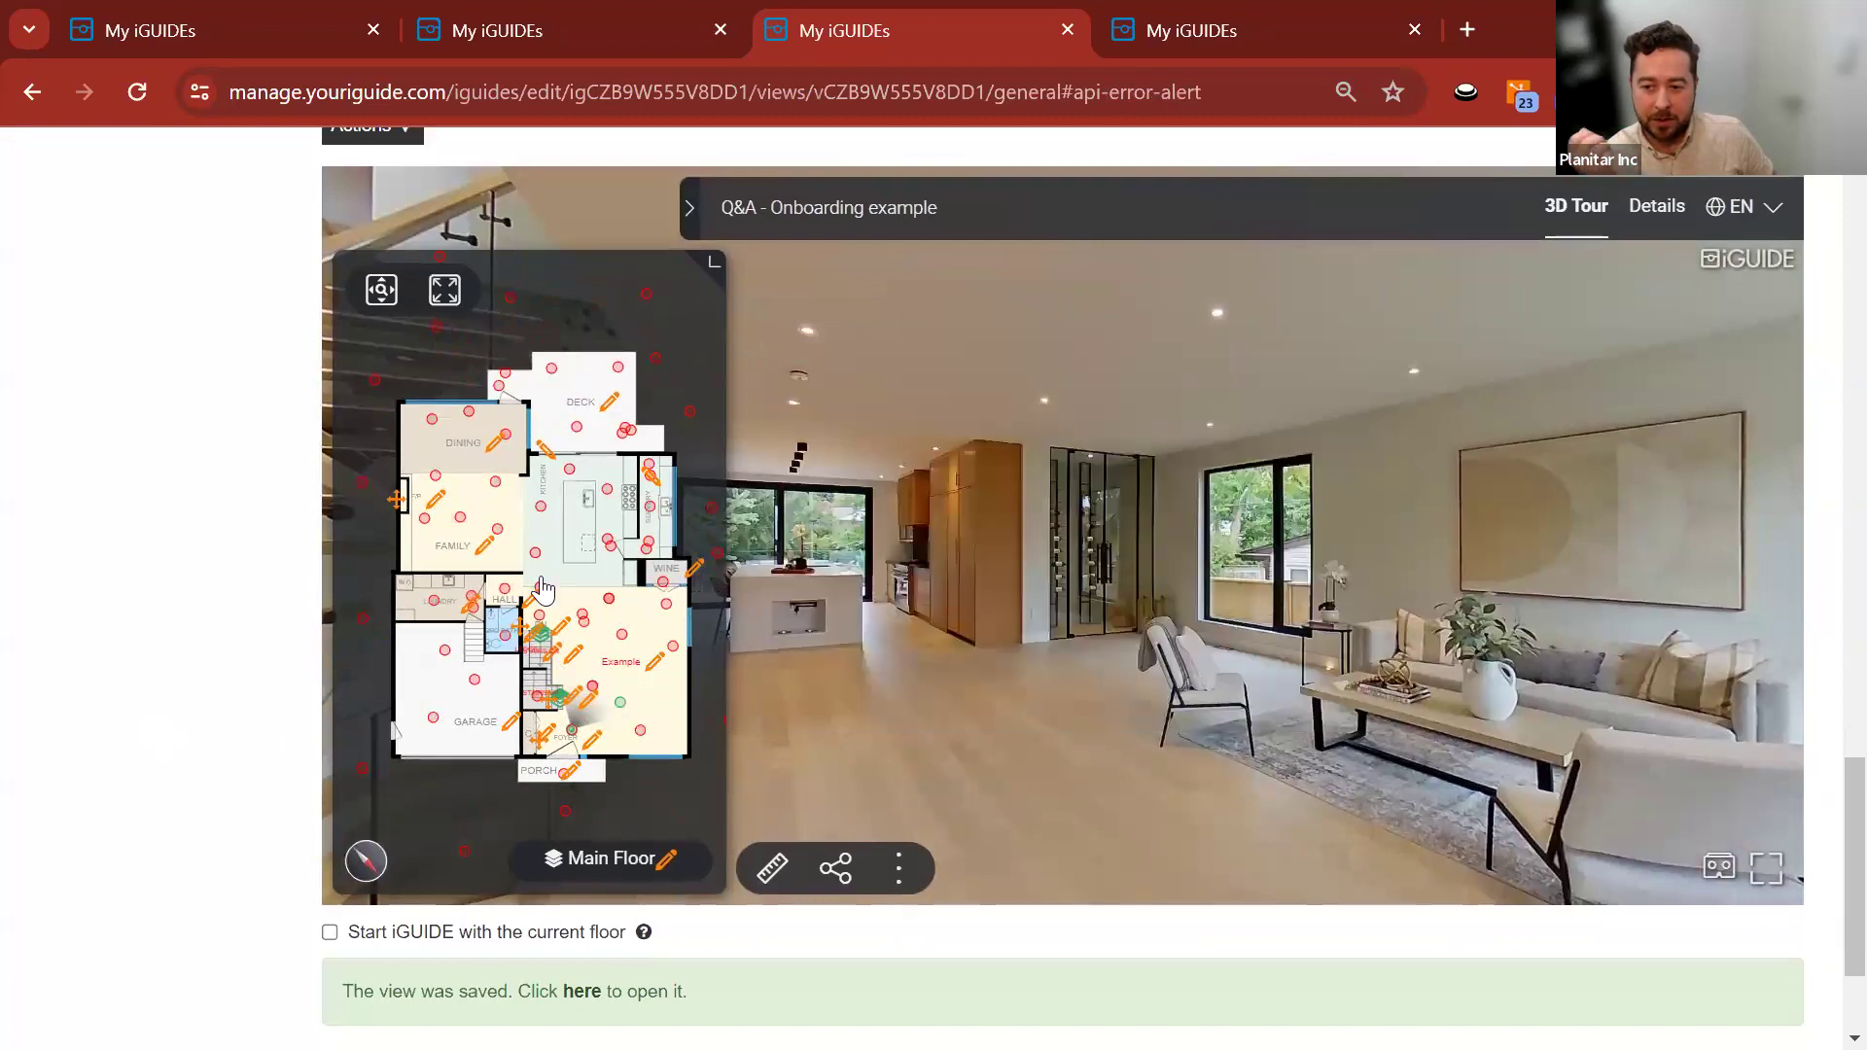
left_click(694, 567)
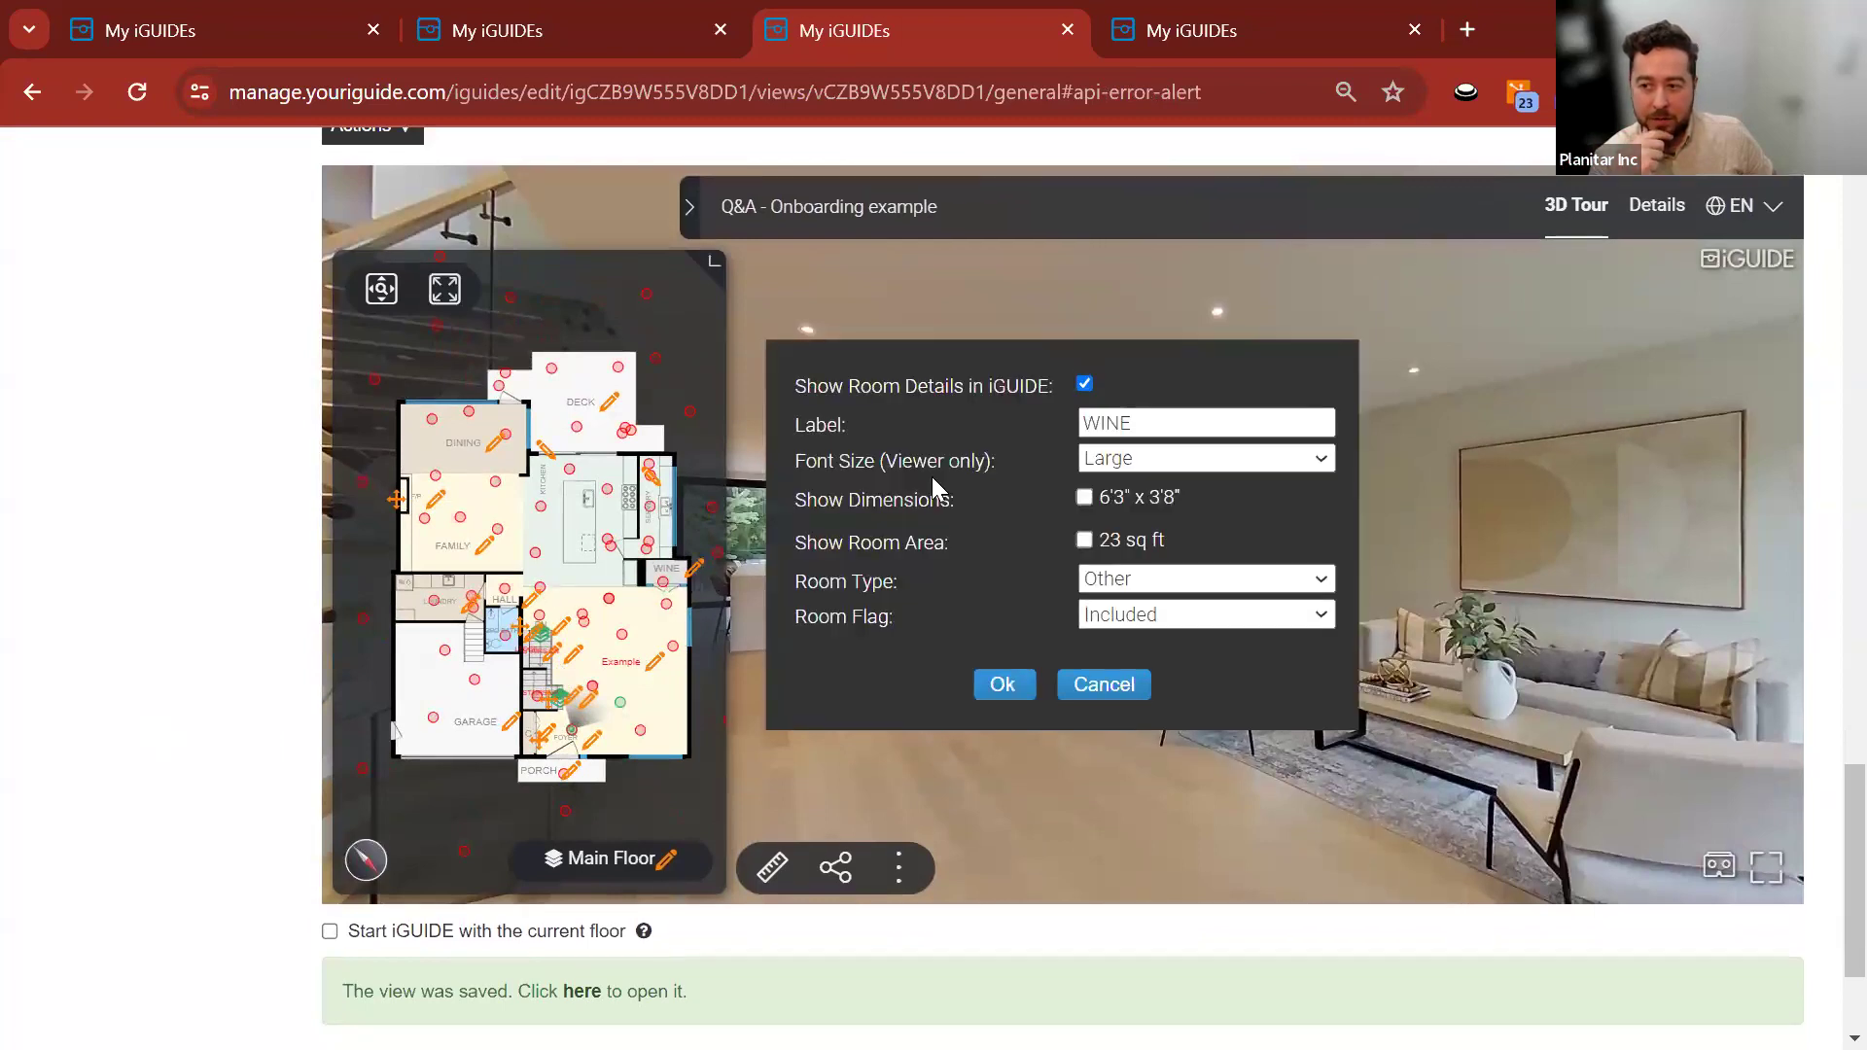
left_click(1101, 689)
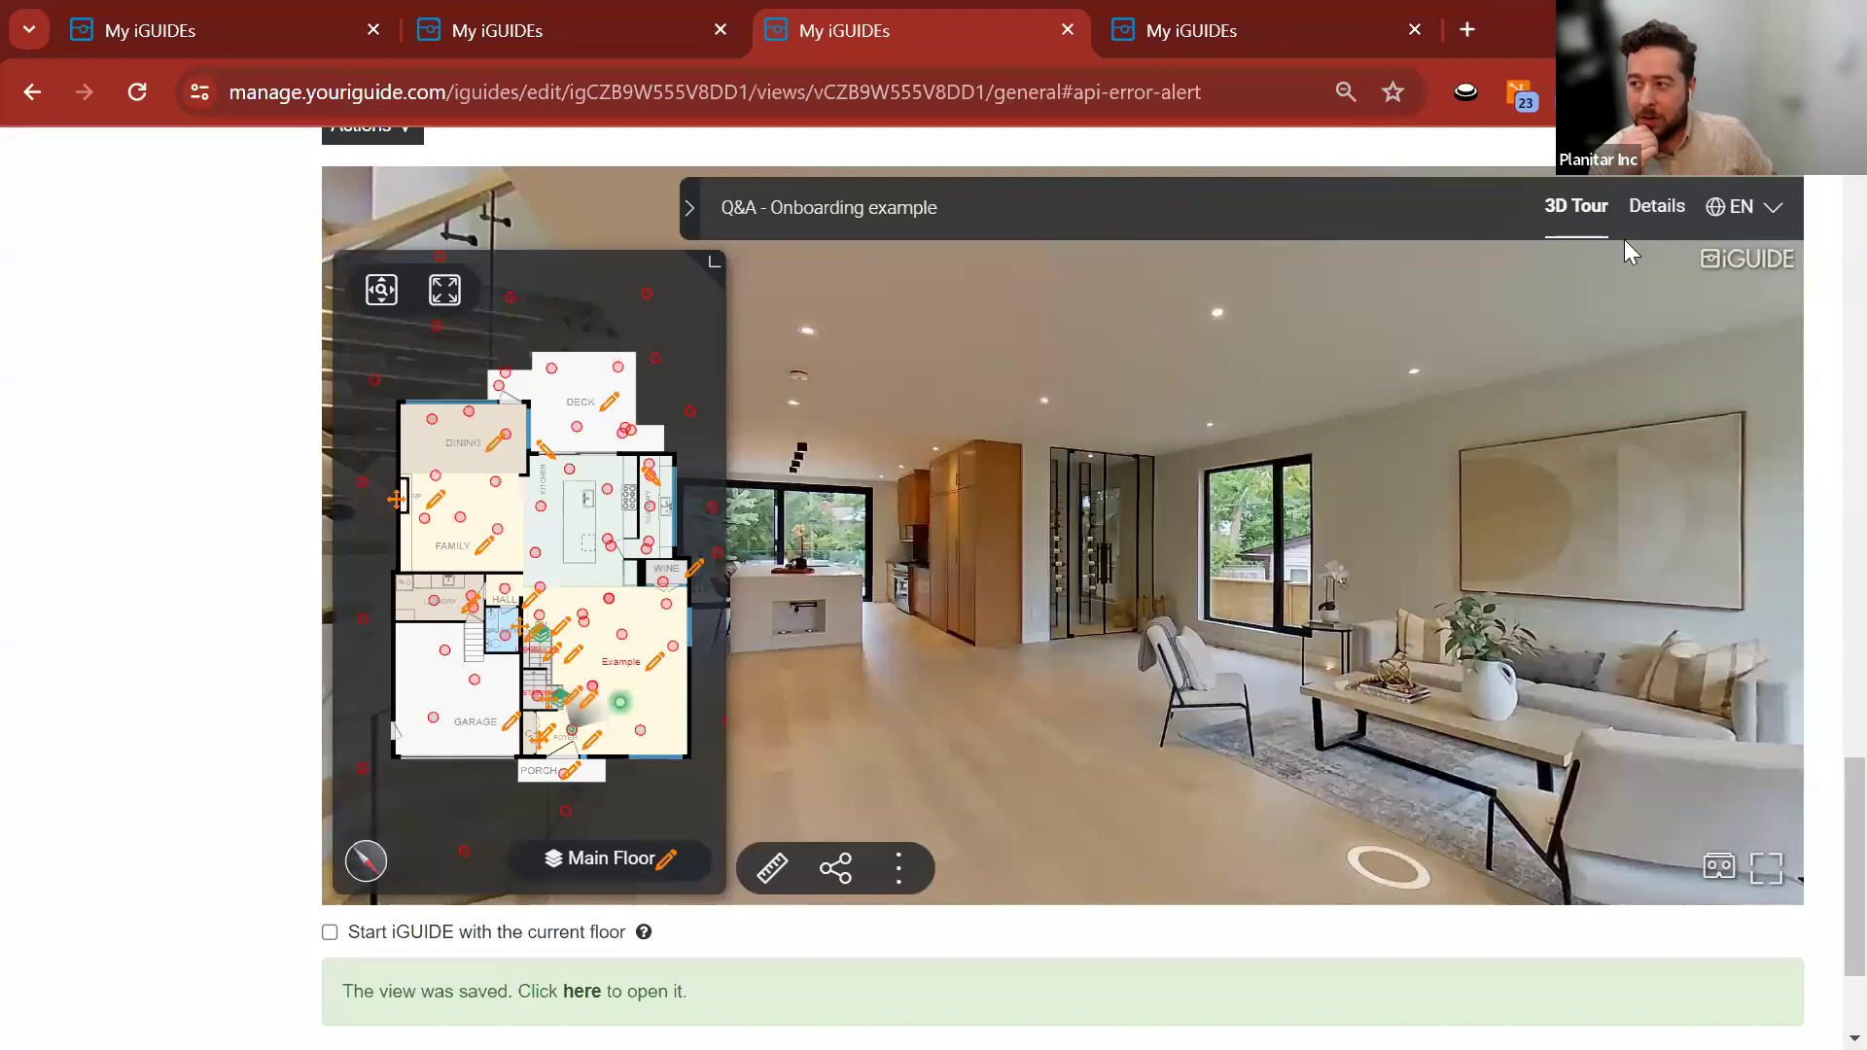
left_click(1657, 214)
left_click(1576, 212)
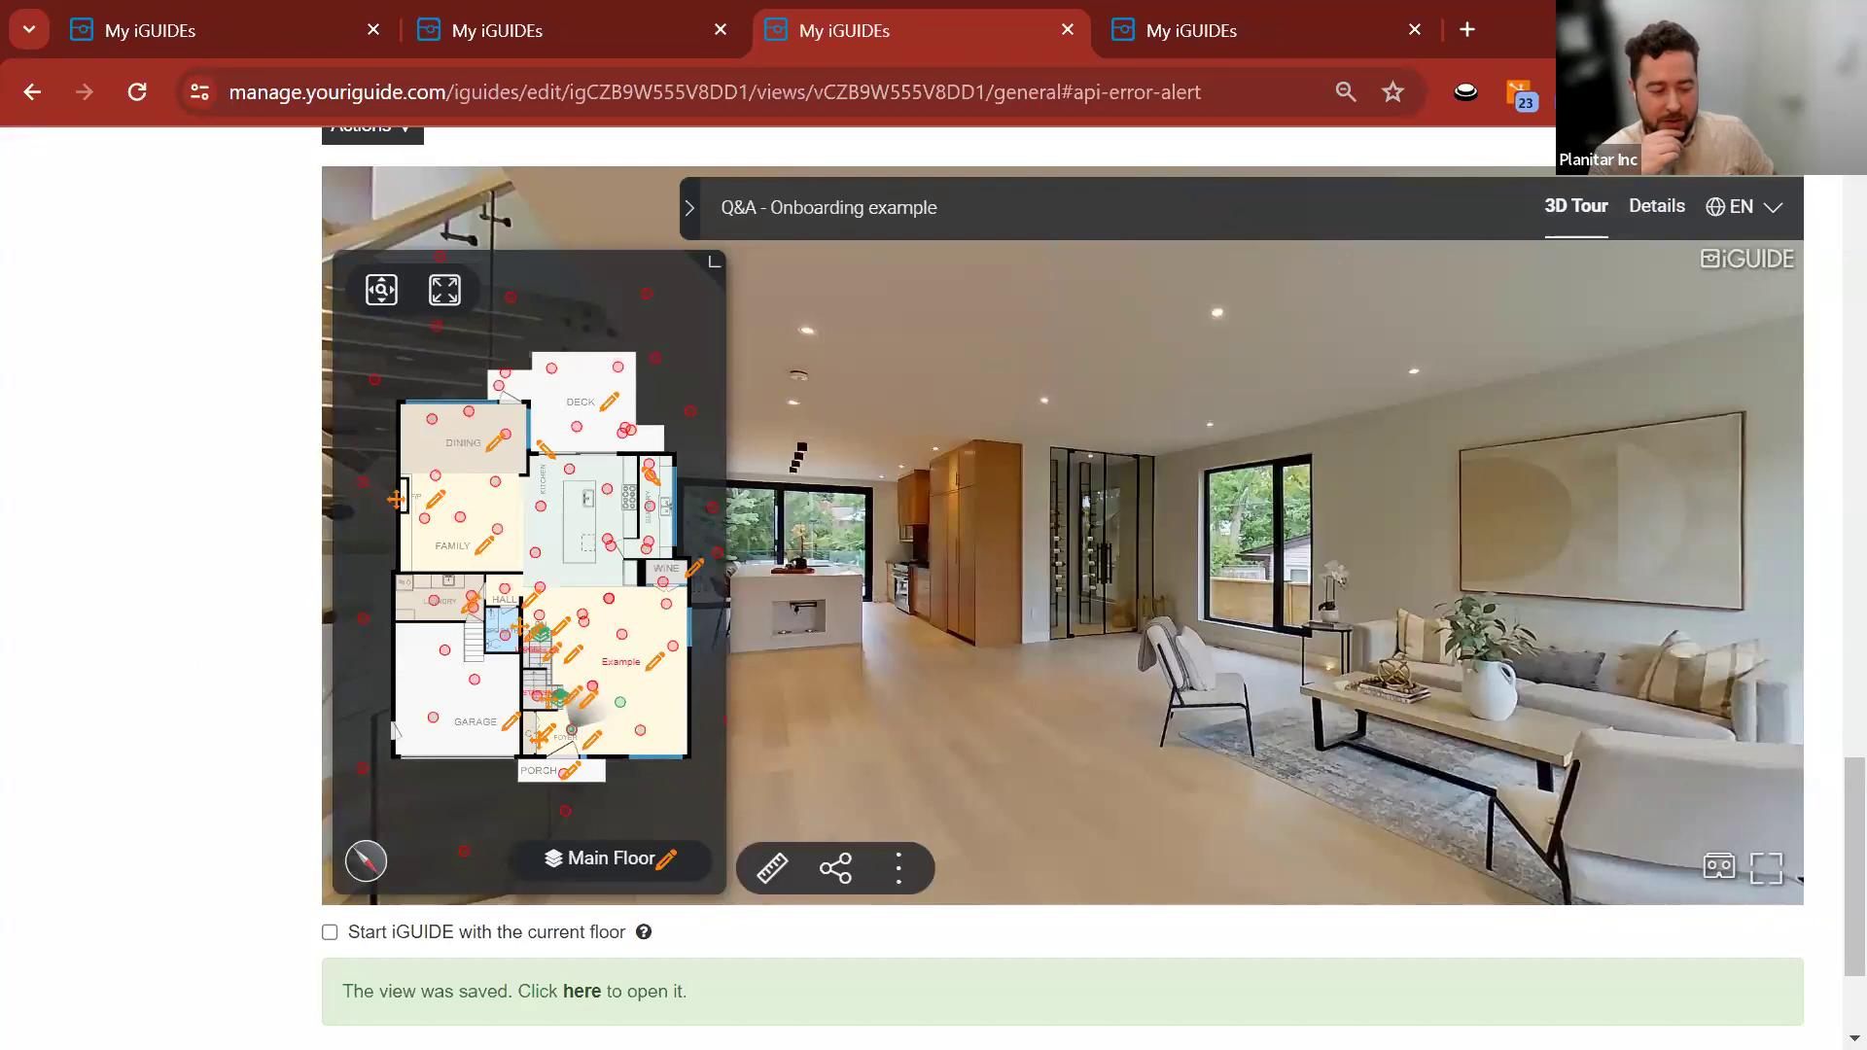
left_click(656, 665)
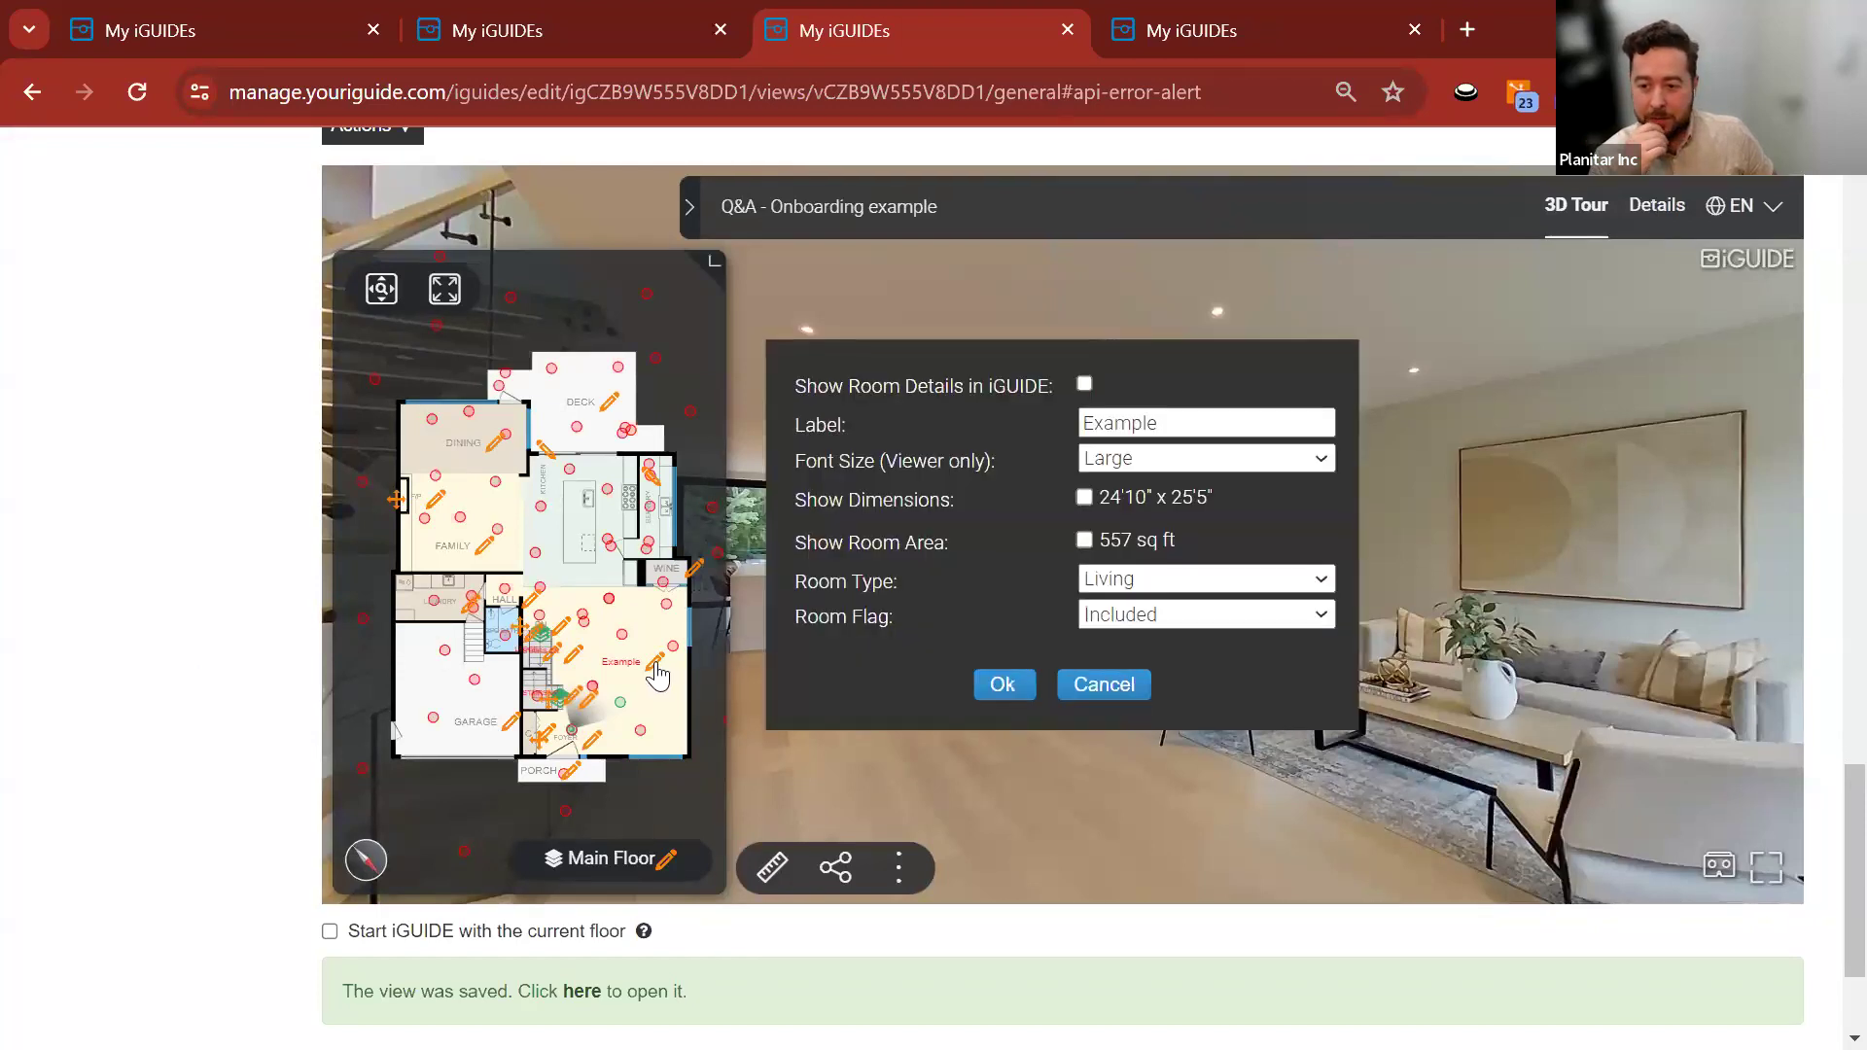
left_click(1085, 385)
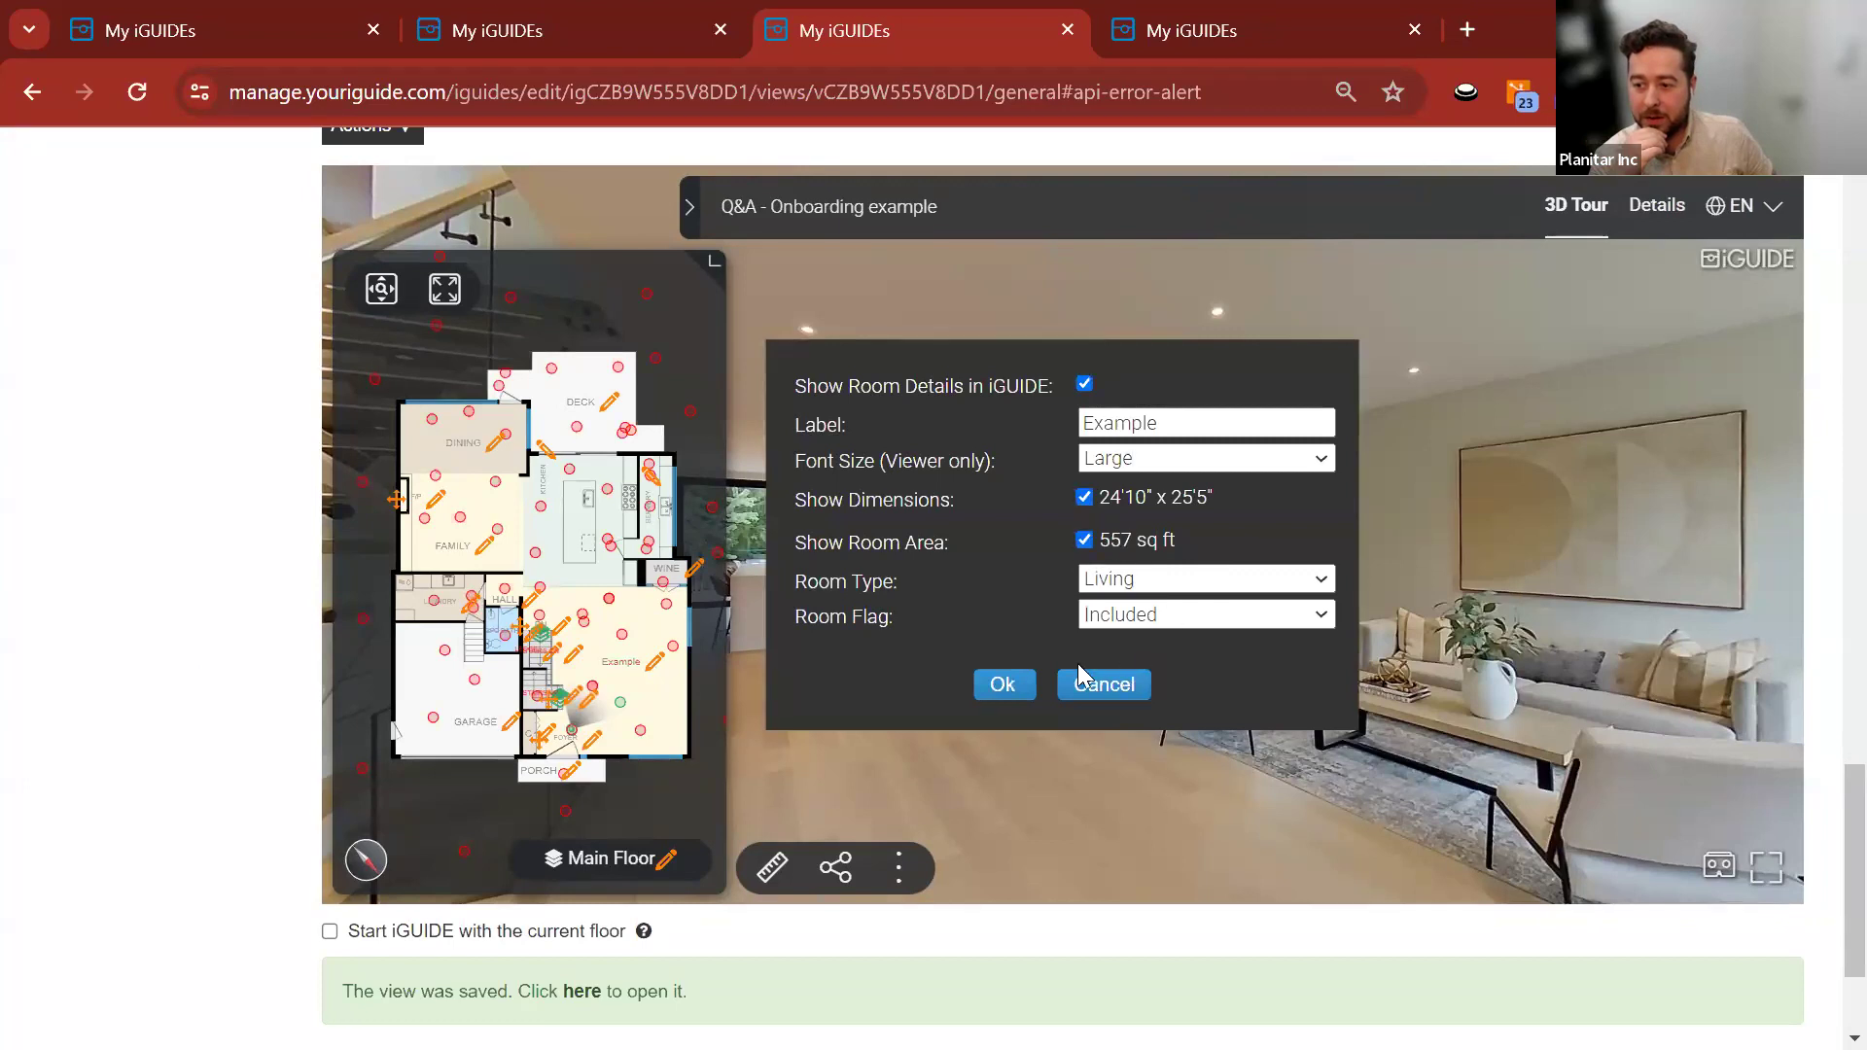
left_click(1002, 685)
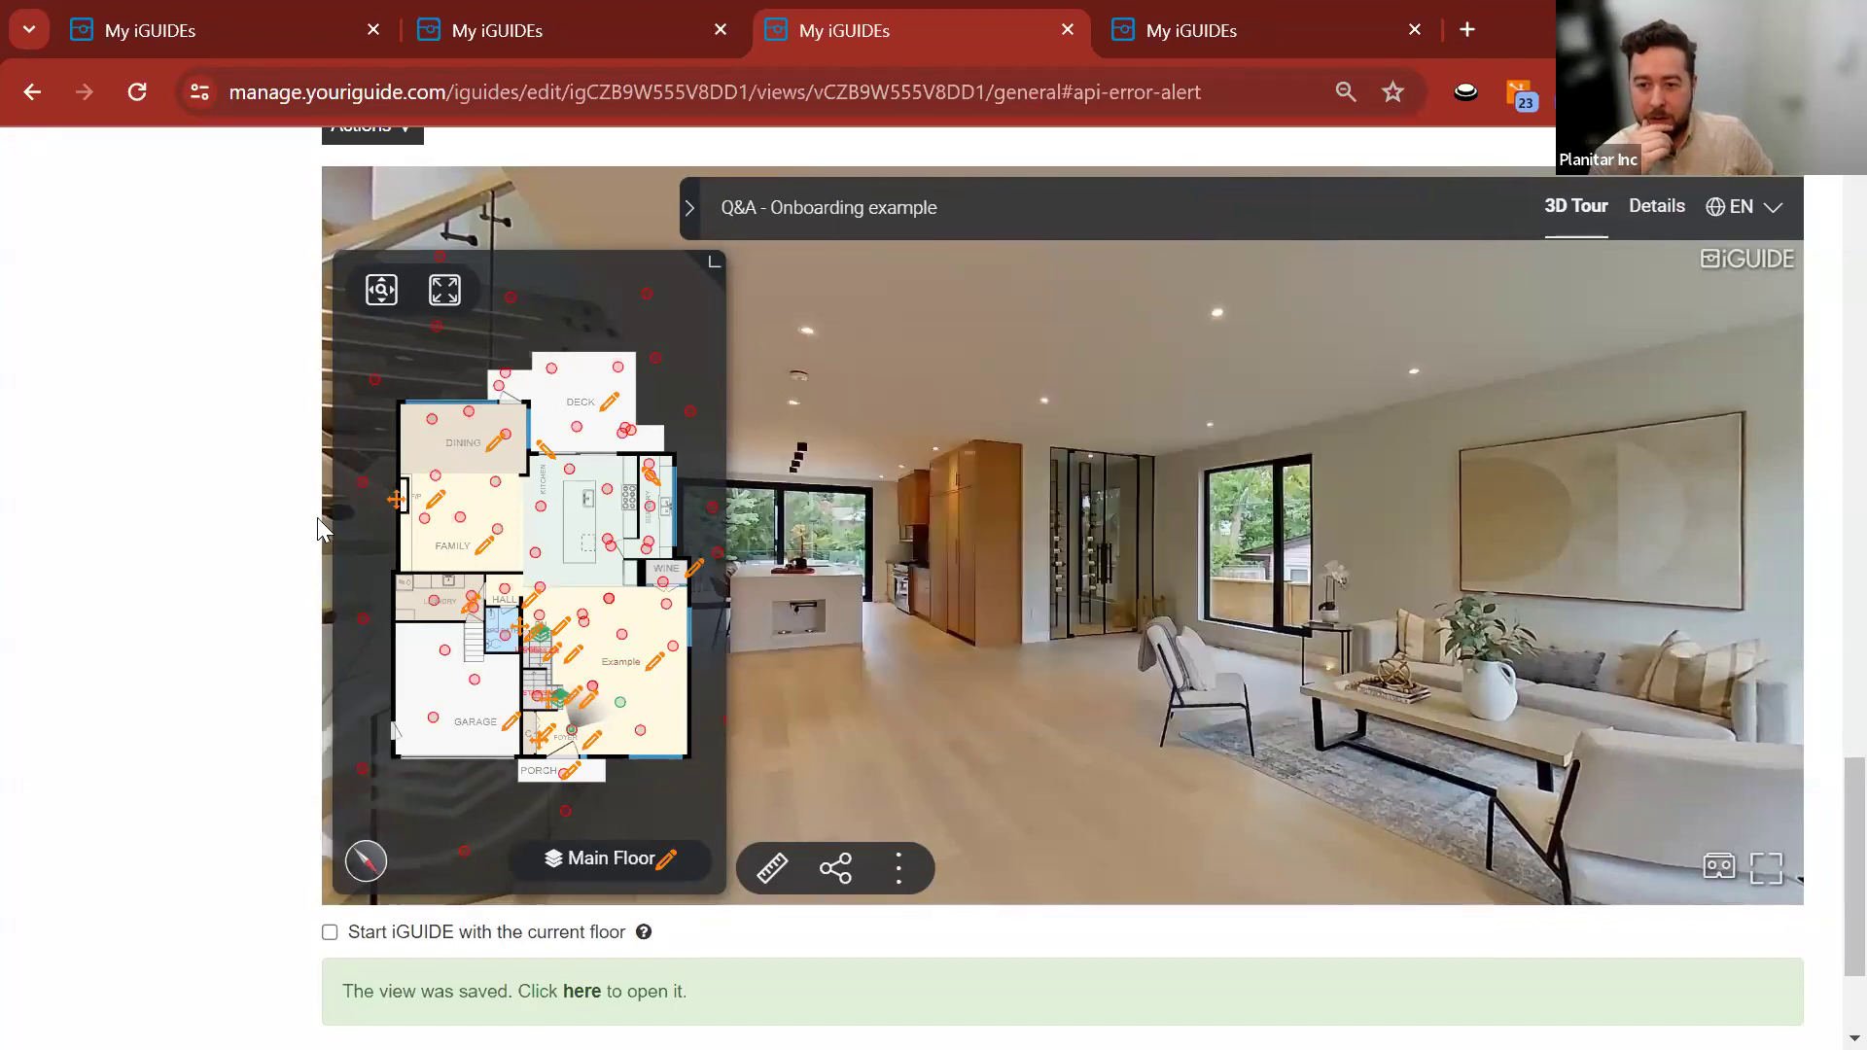
scroll(233, 503, "up", 2)
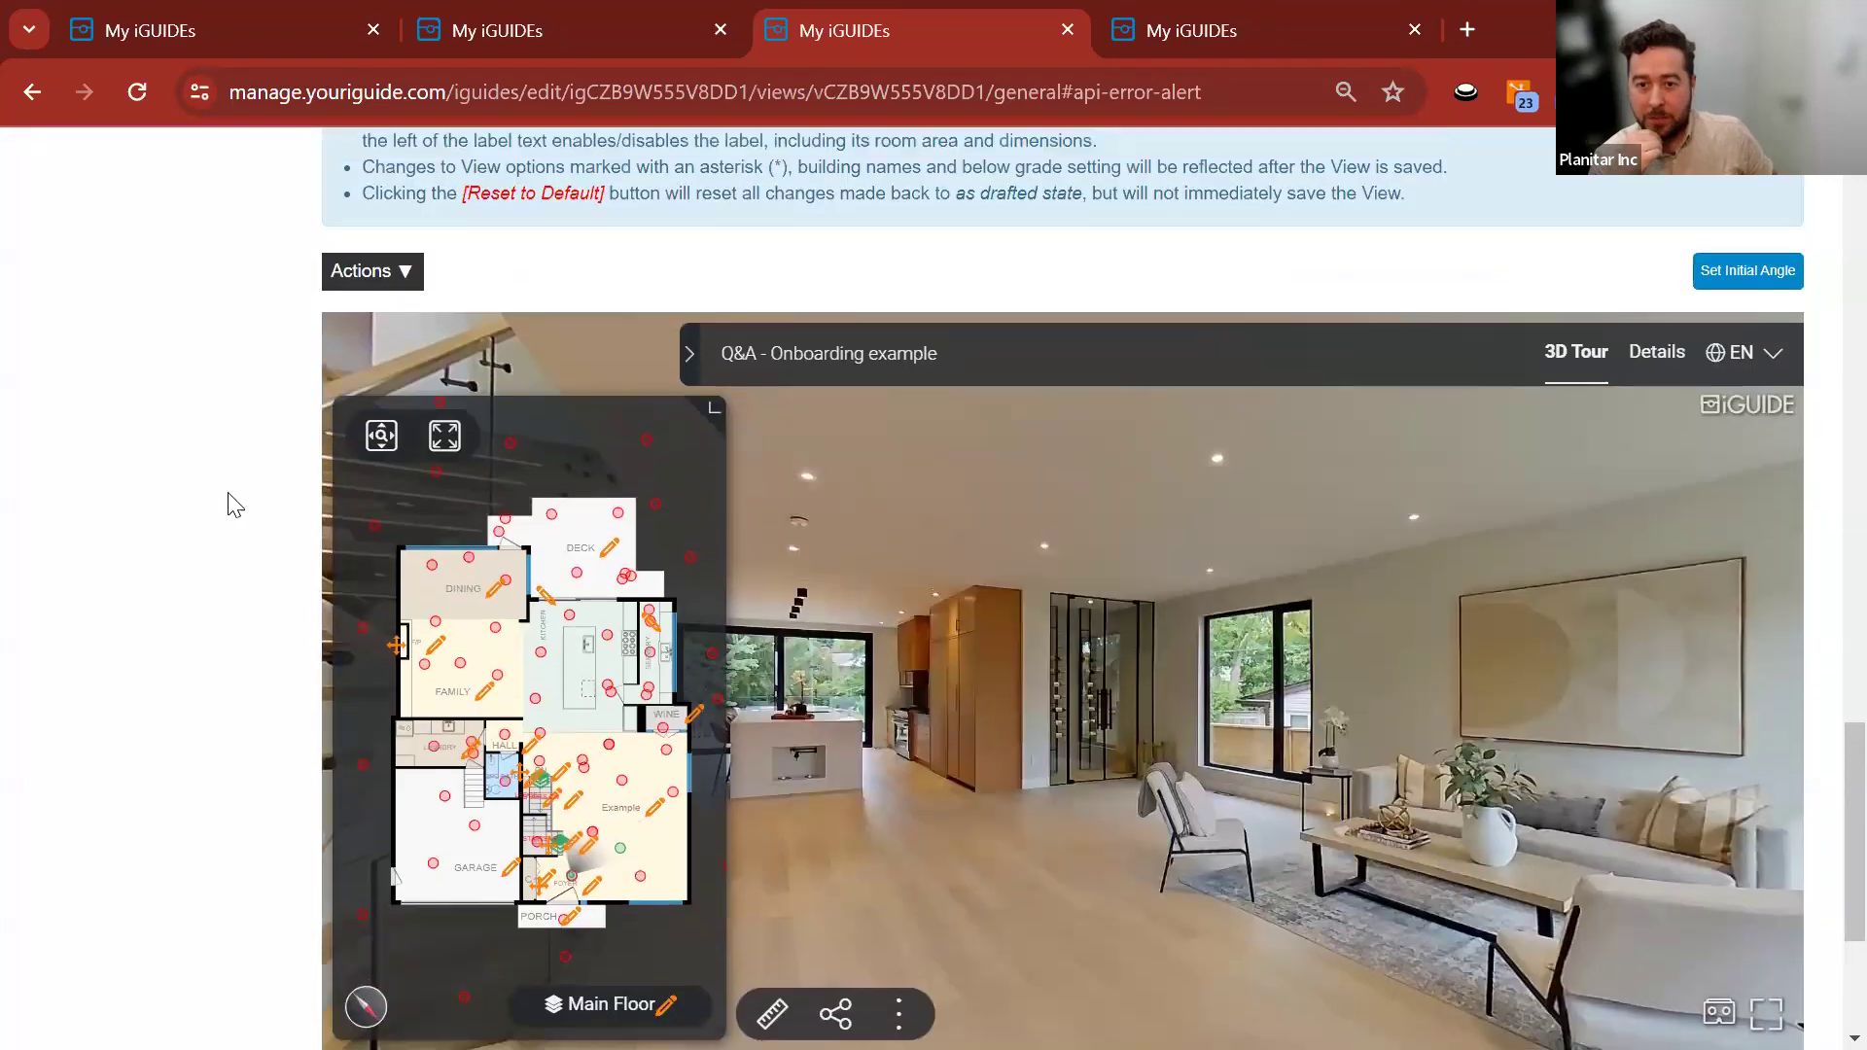
scroll(230, 525, "down", 1)
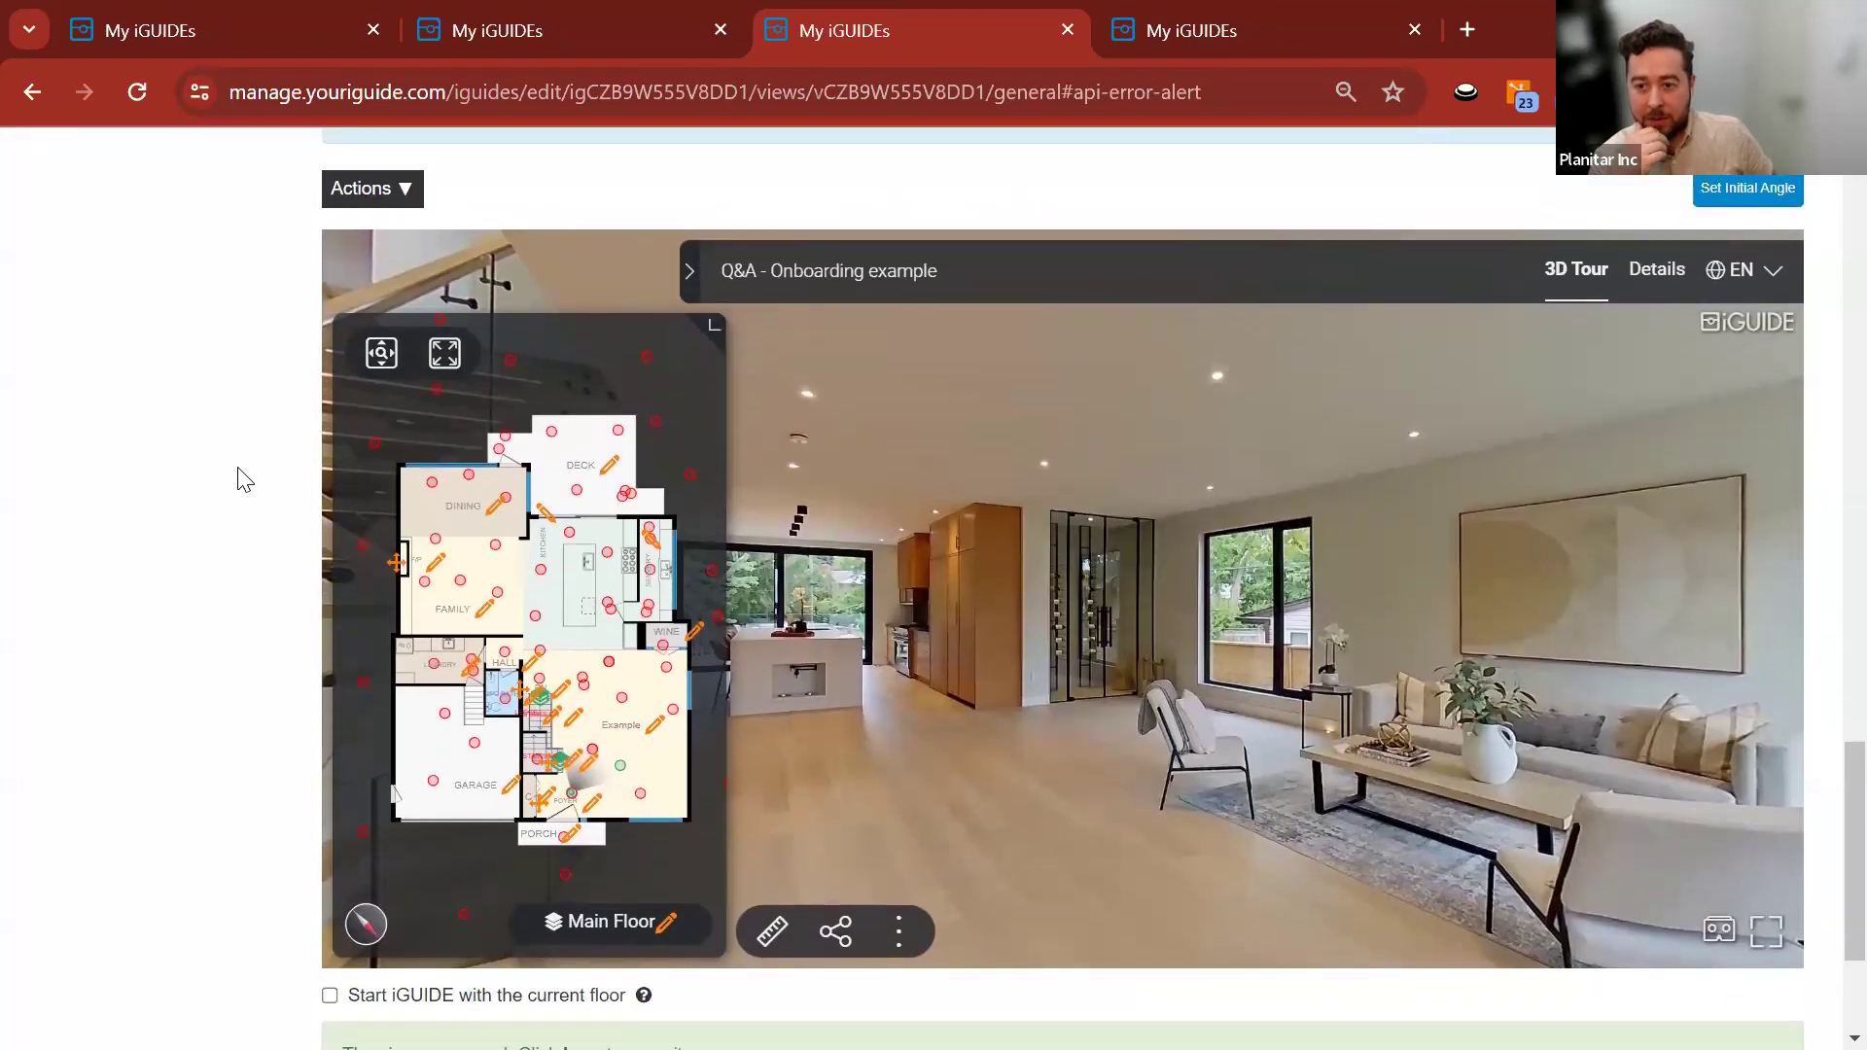
Switch the tour to the Basement floor and tick its Show in iGUIDE option.
left_click(612, 928)
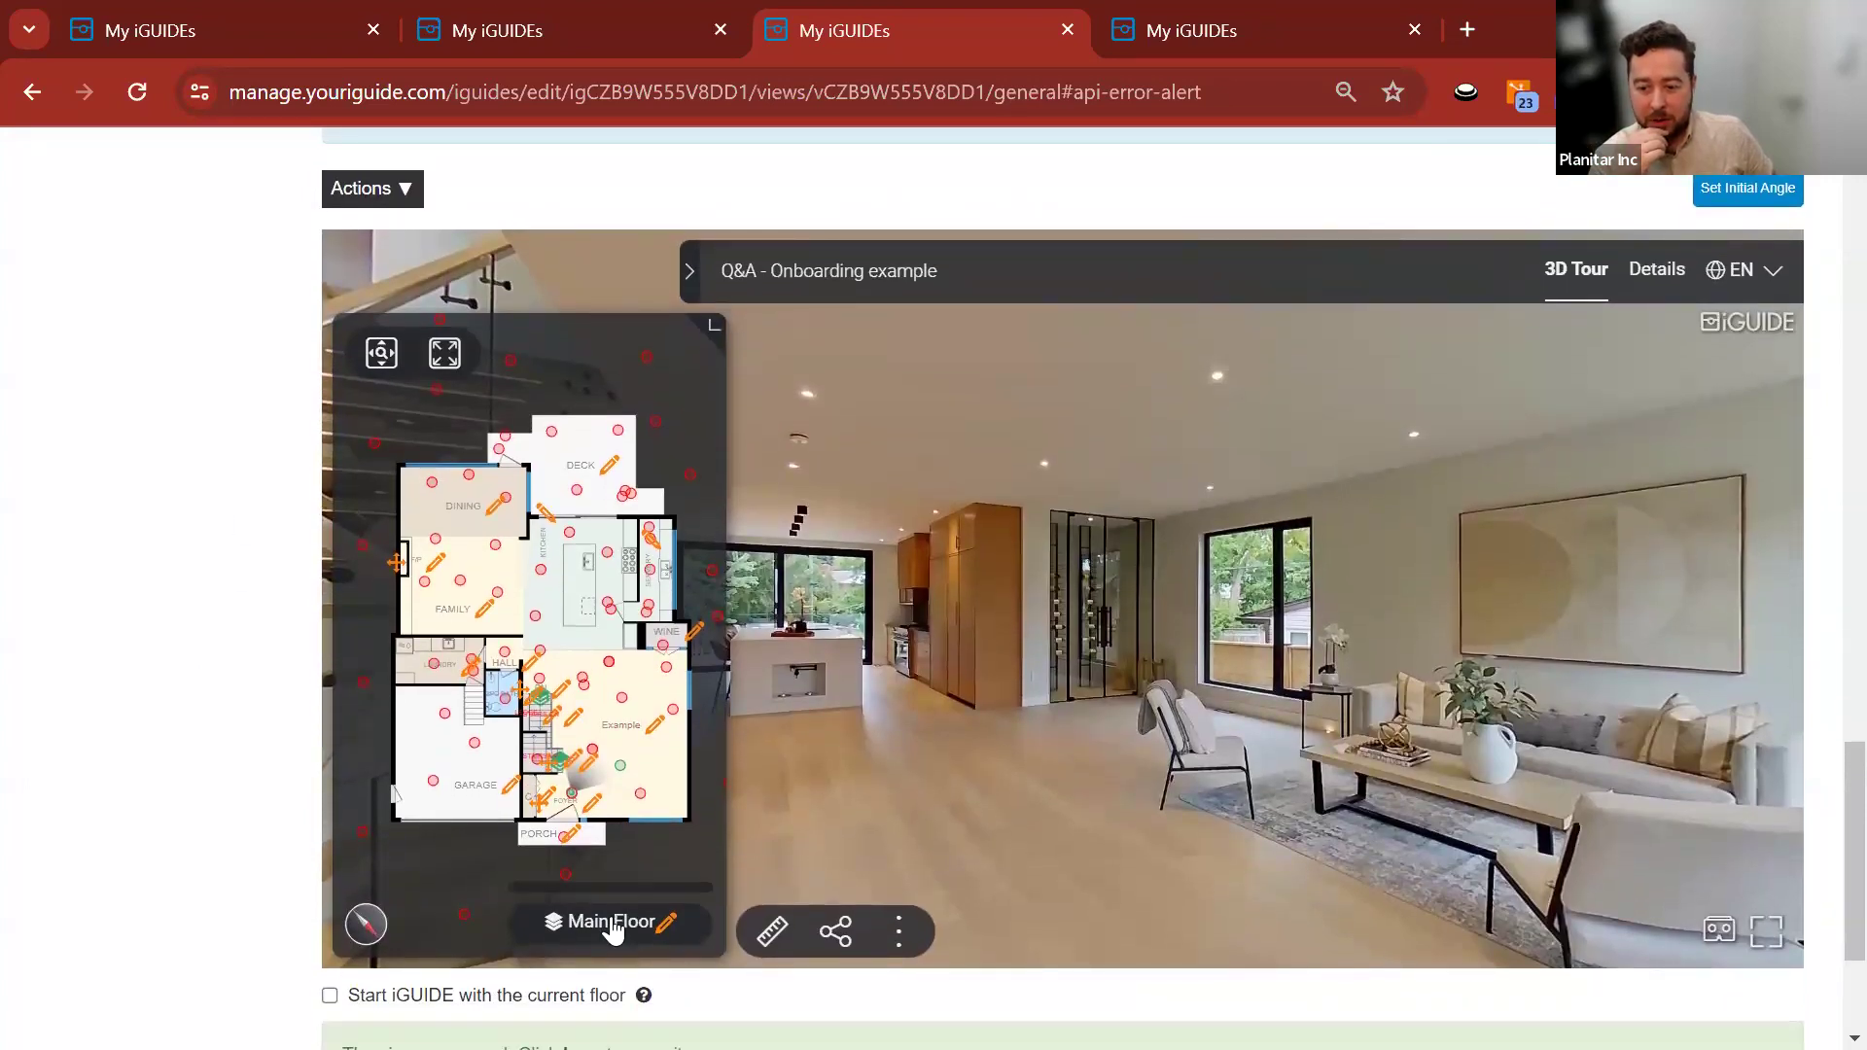
left_click(581, 780)
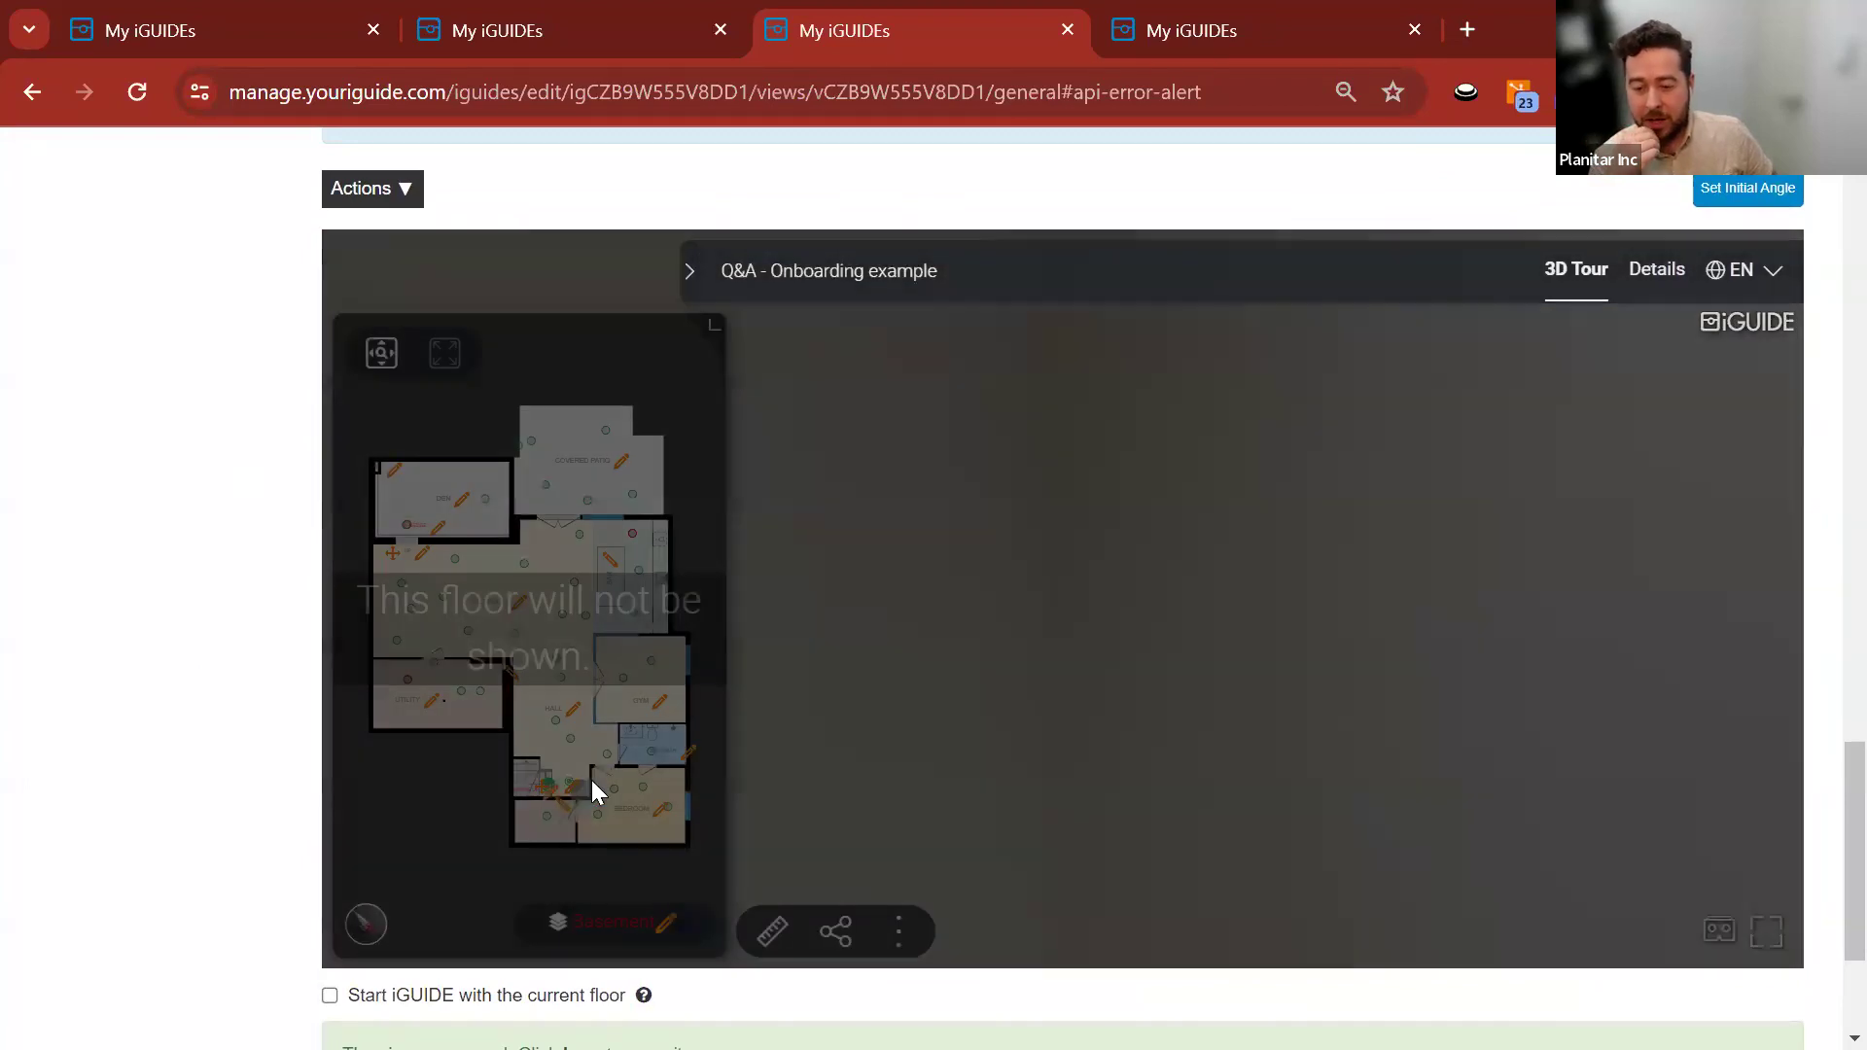
left_click(667, 924)
left_click(956, 470)
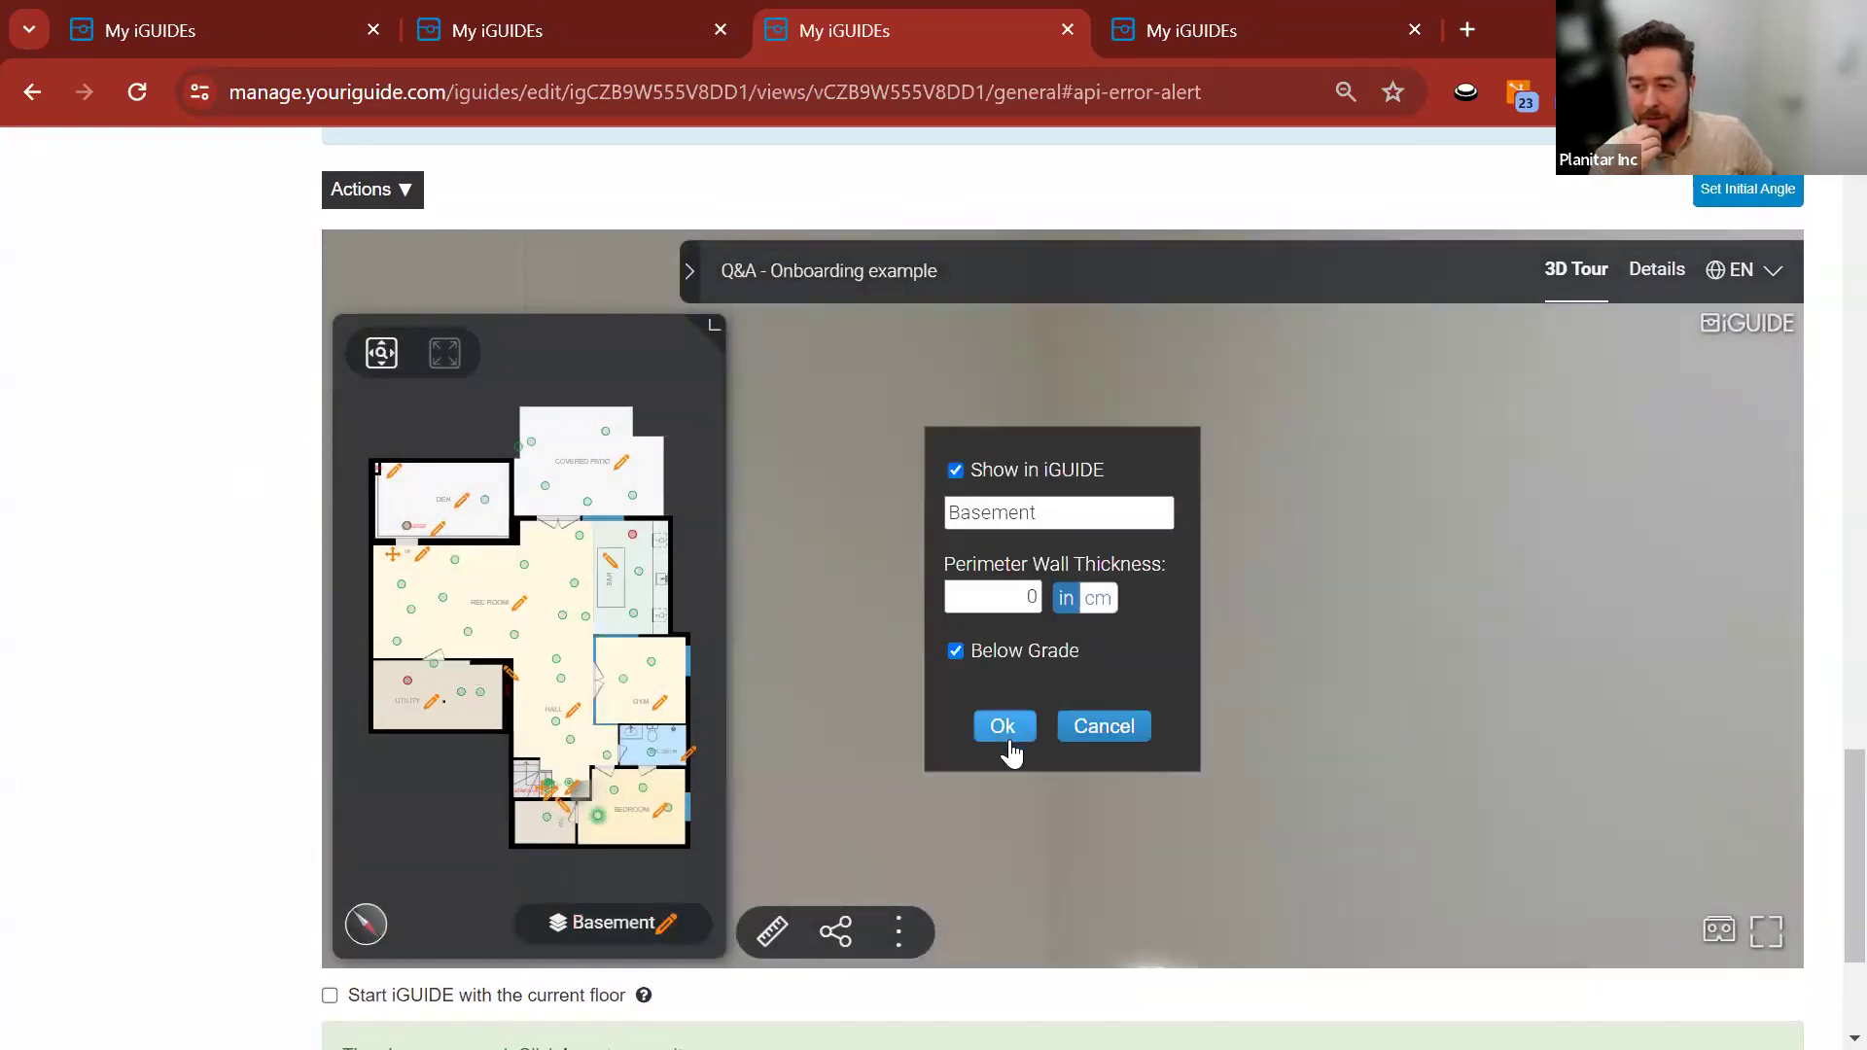
left_click(955, 470)
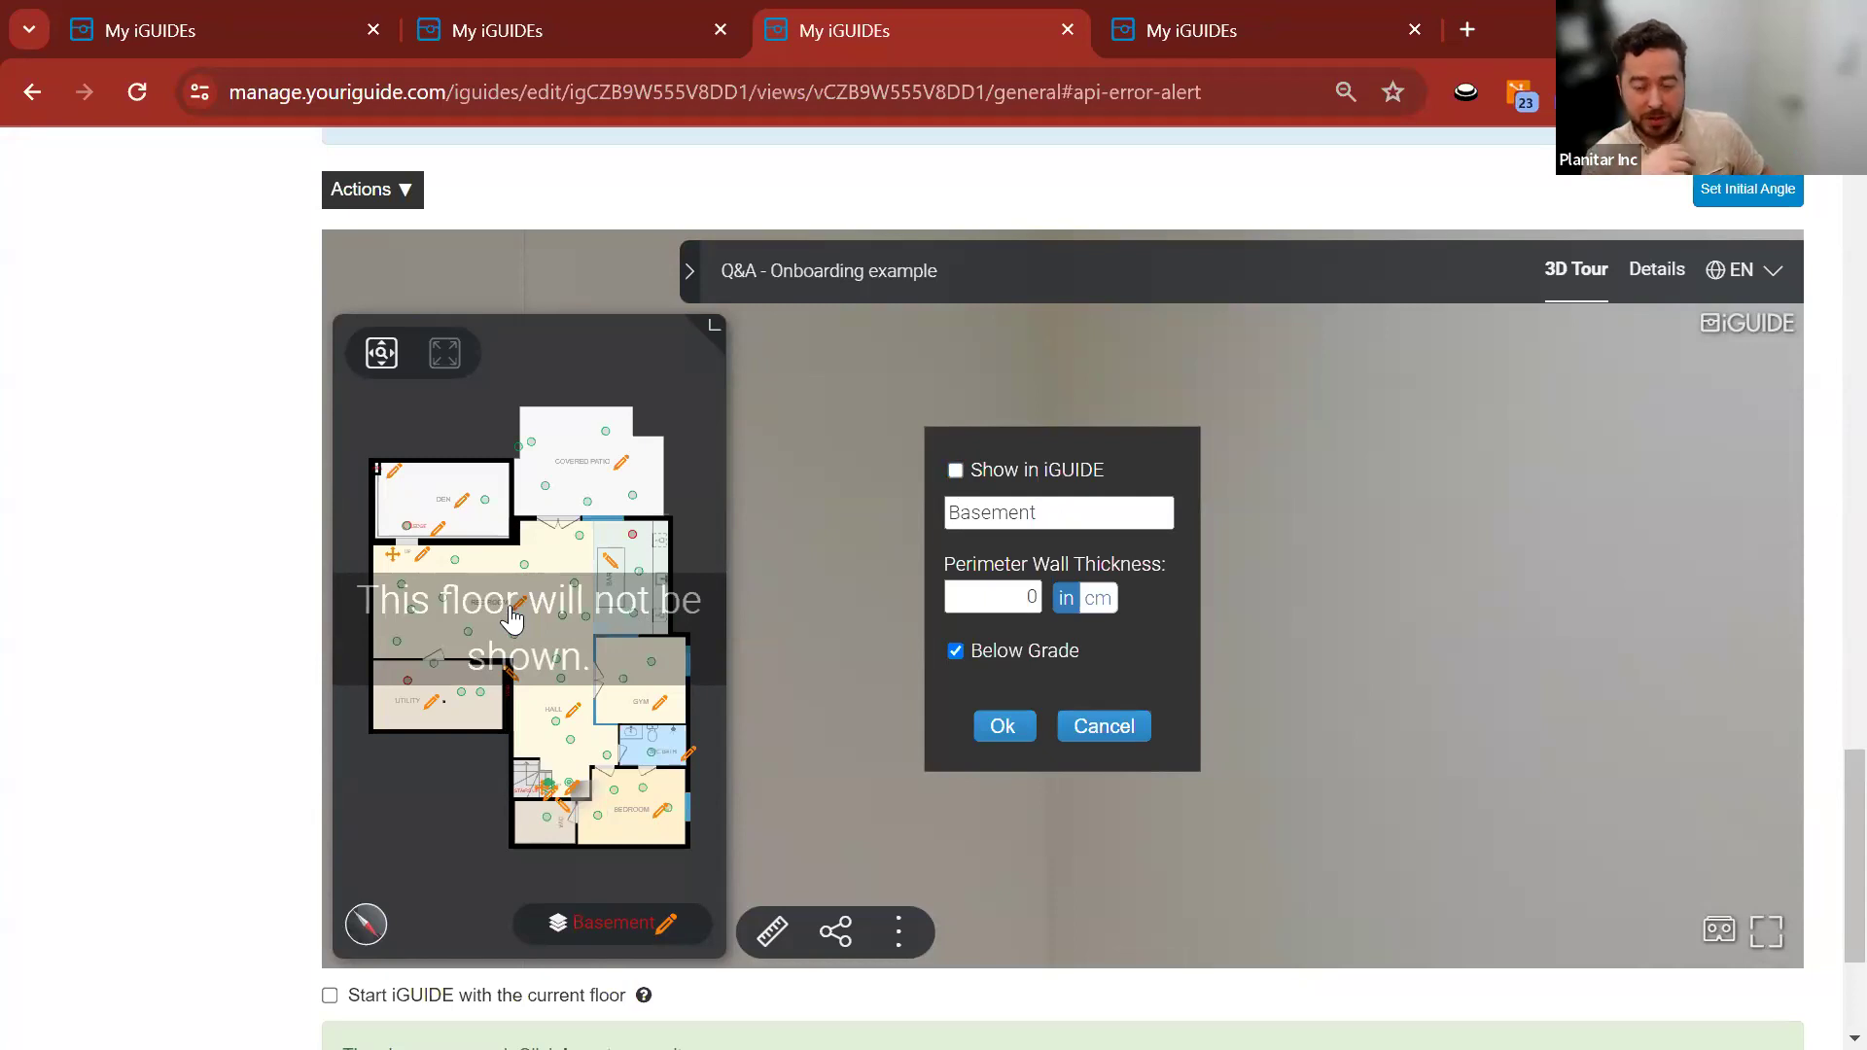
left_click(956, 470)
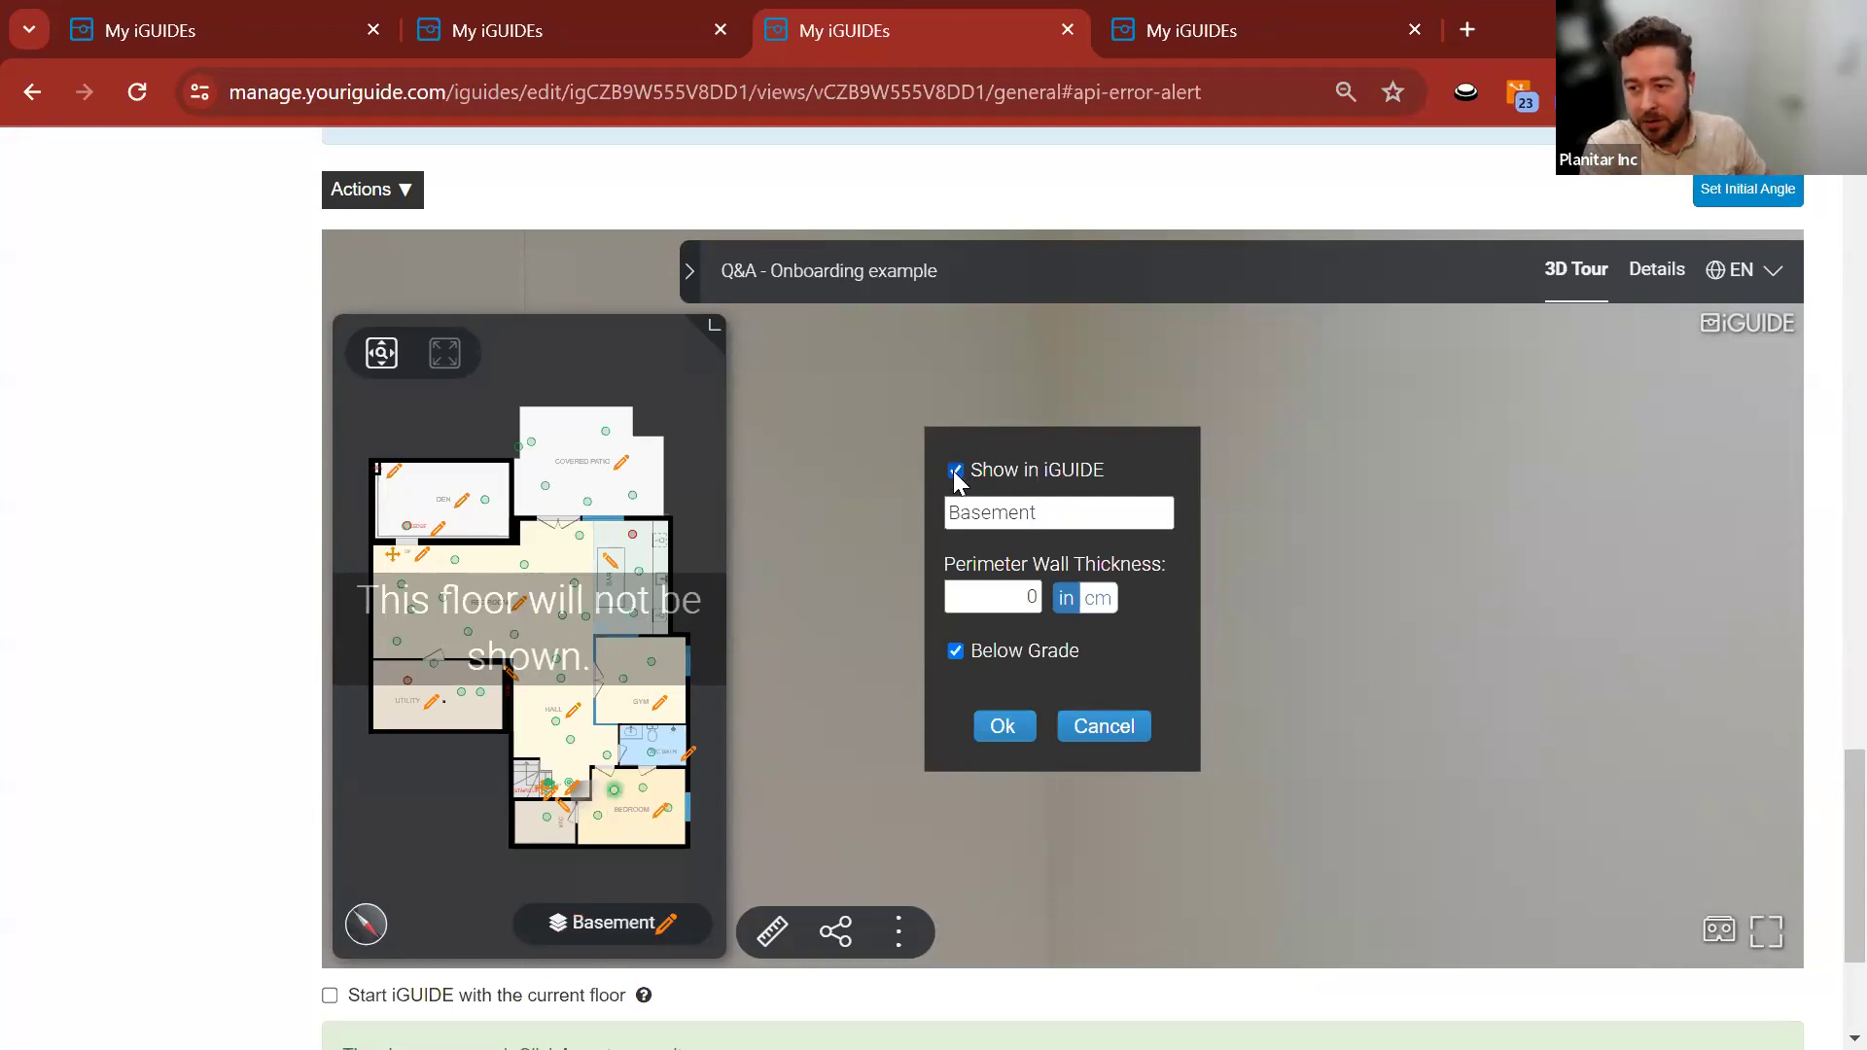
left_click(996, 727)
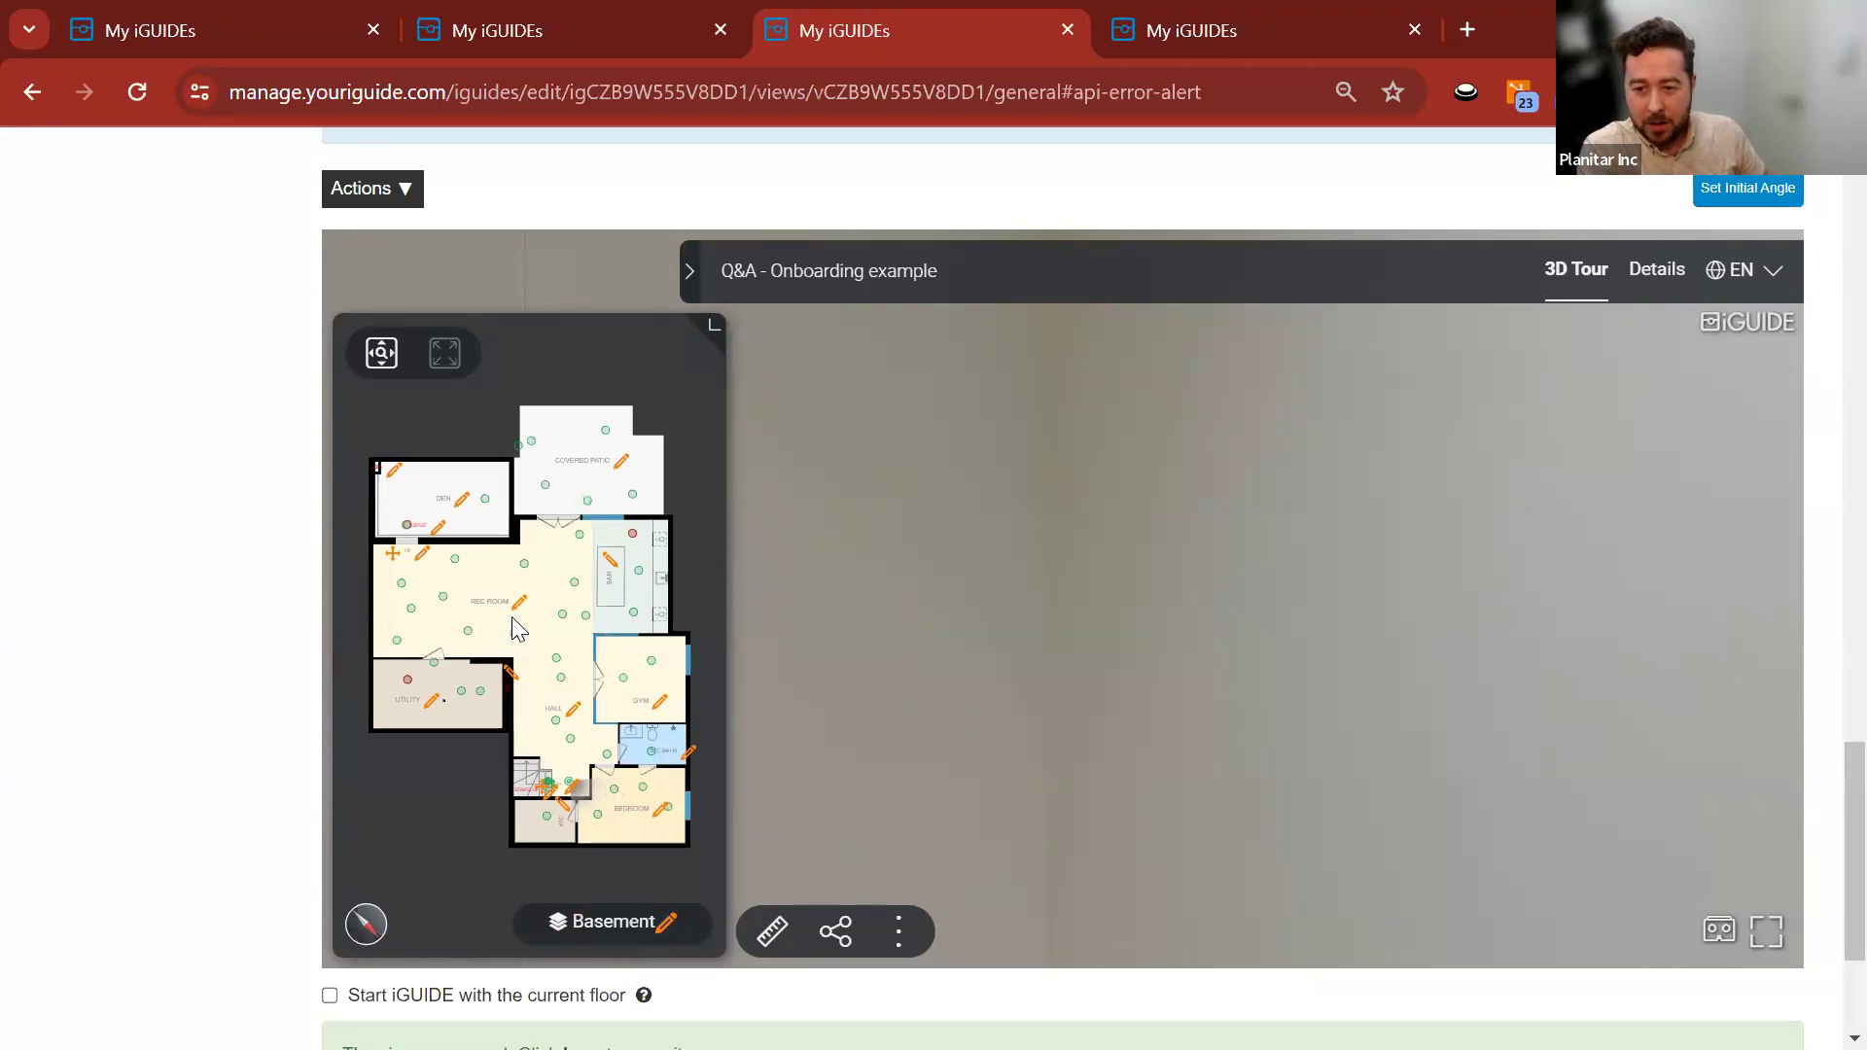
left_click(403, 193)
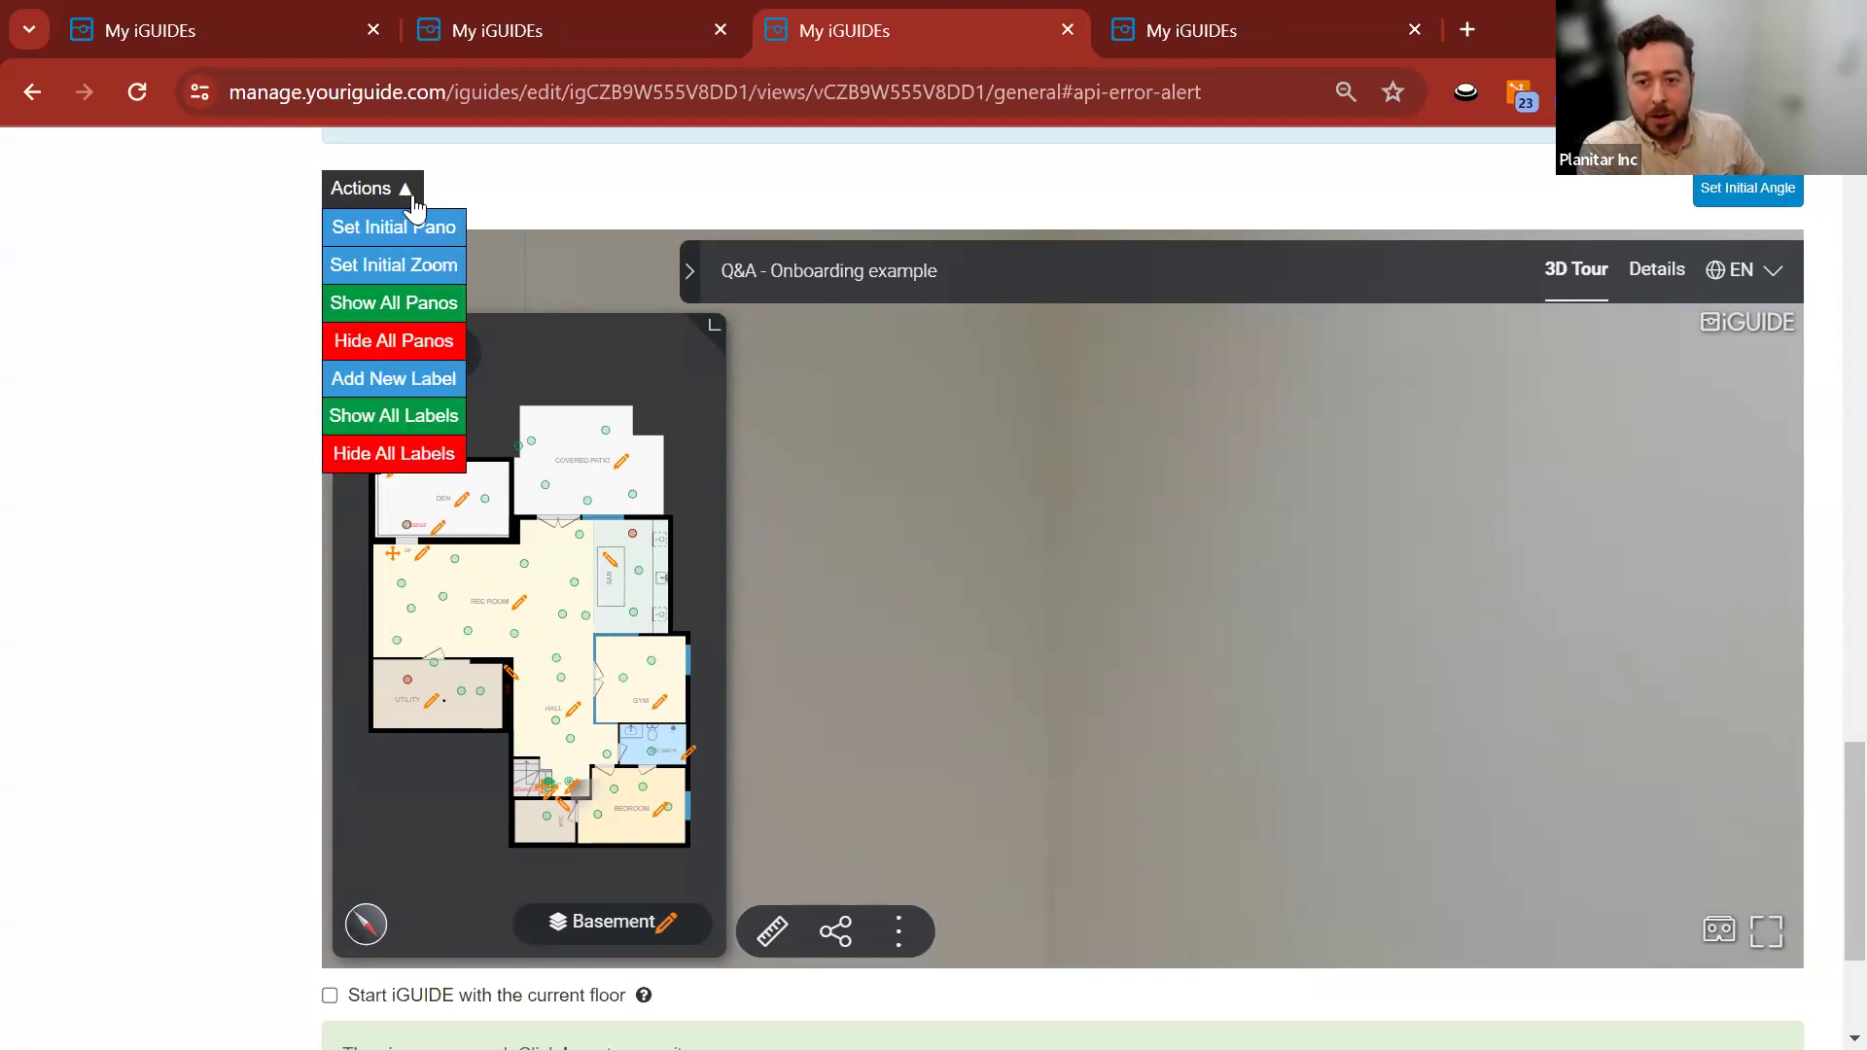
left_click(427, 379)
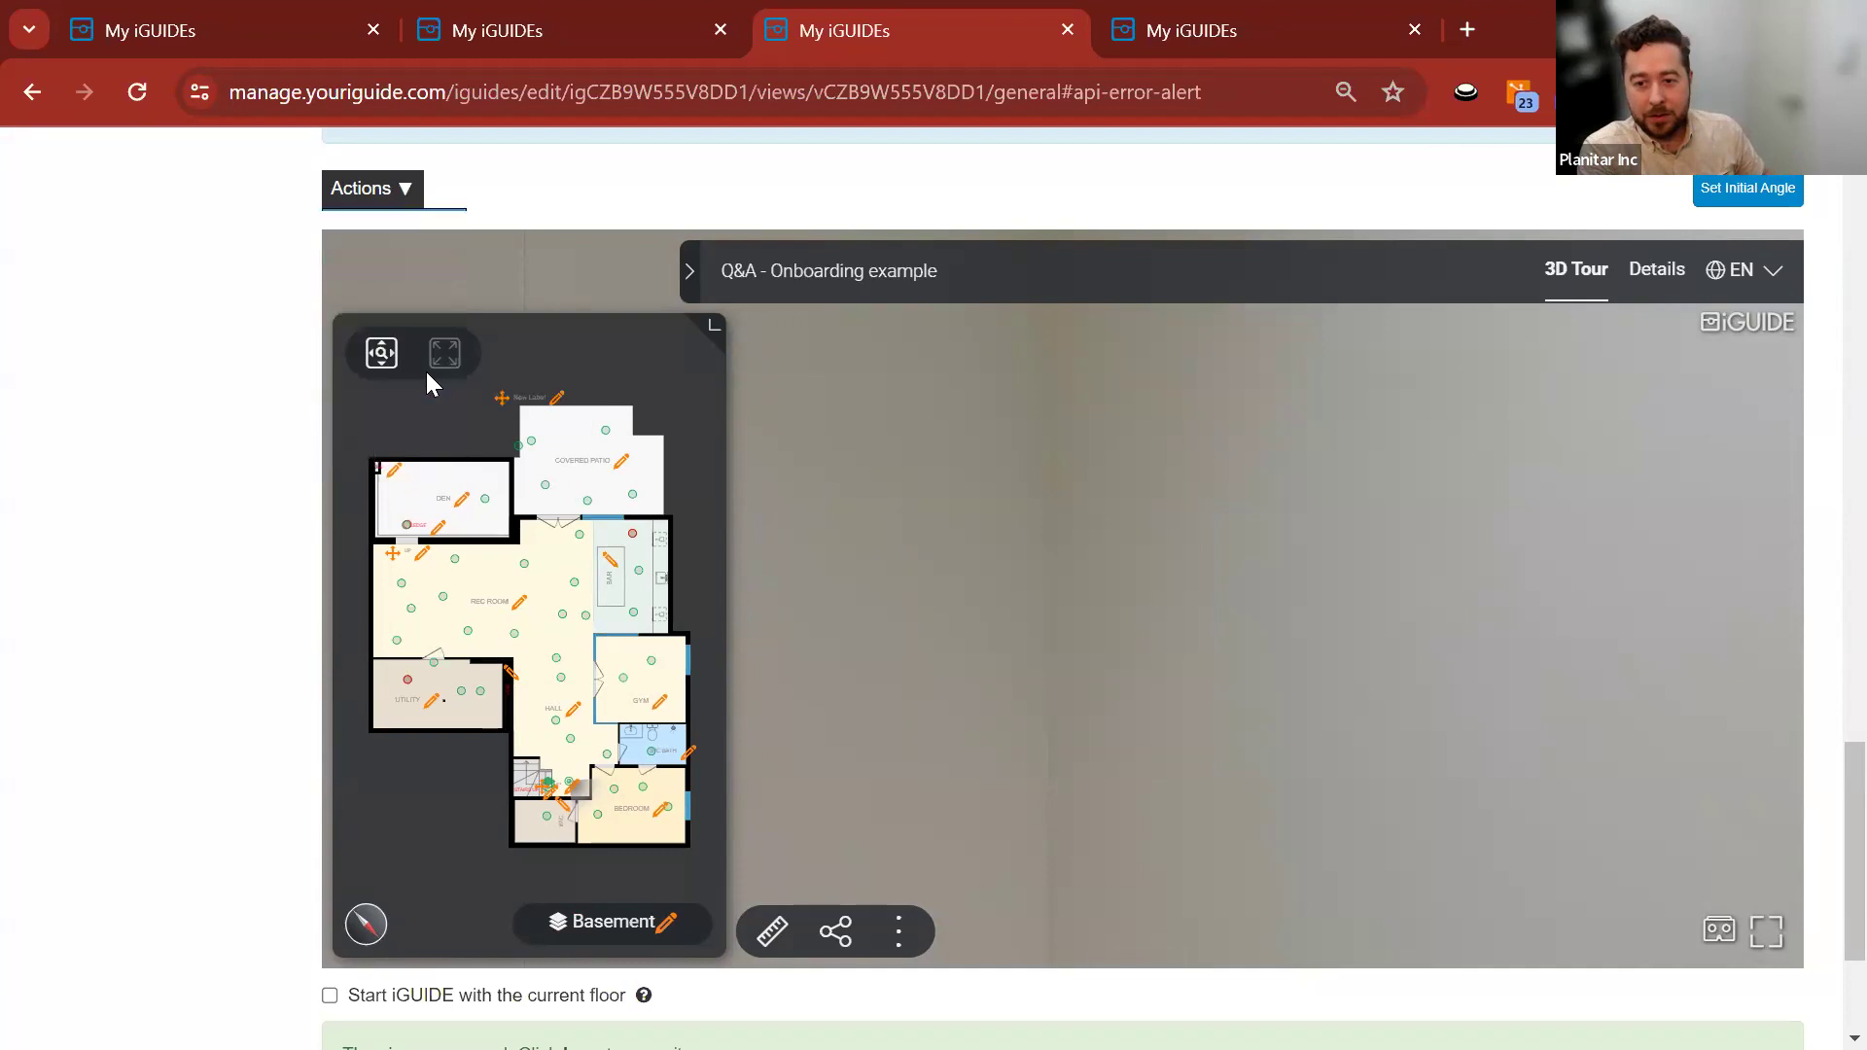
mouse_move(500, 398)
left_mouse_down()
mouse_move(453, 413)
mouse_move(418, 622)
mouse_move(390, 626)
left_mouse_up()
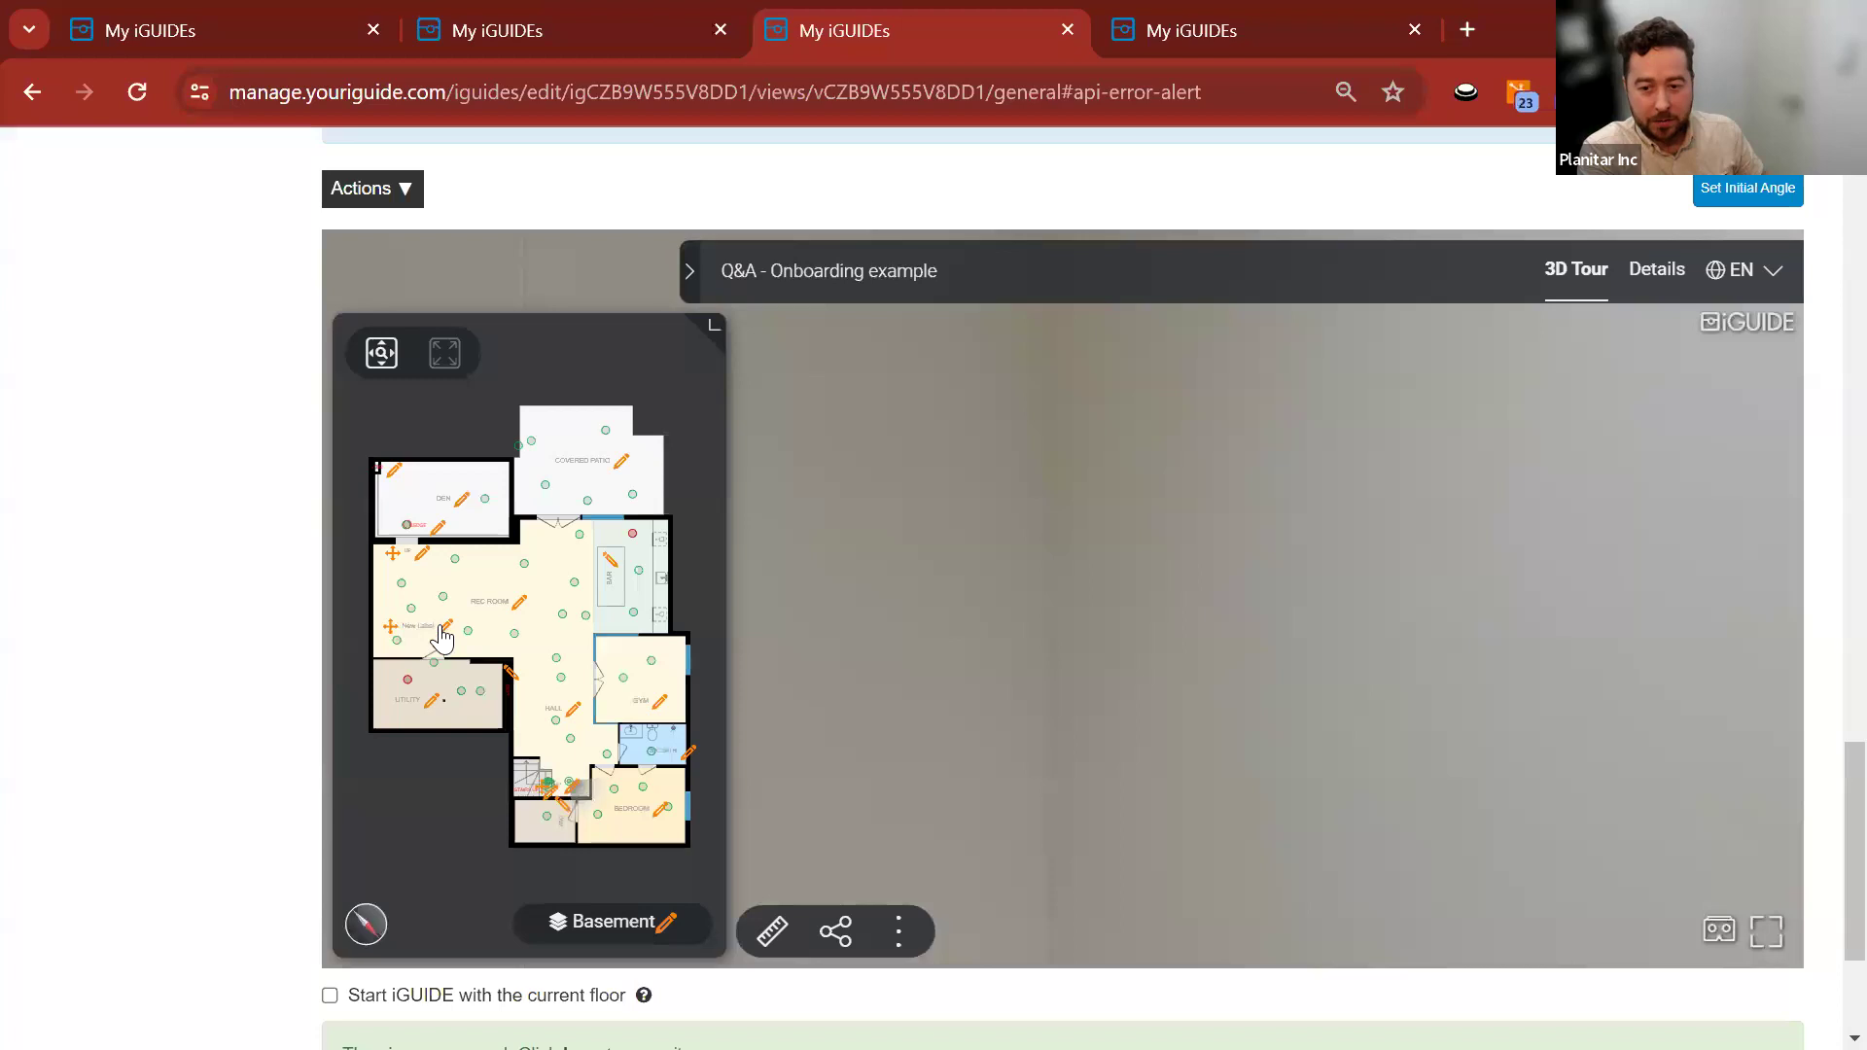
left_click(445, 627)
left_click_drag(1176, 543, 1067, 559)
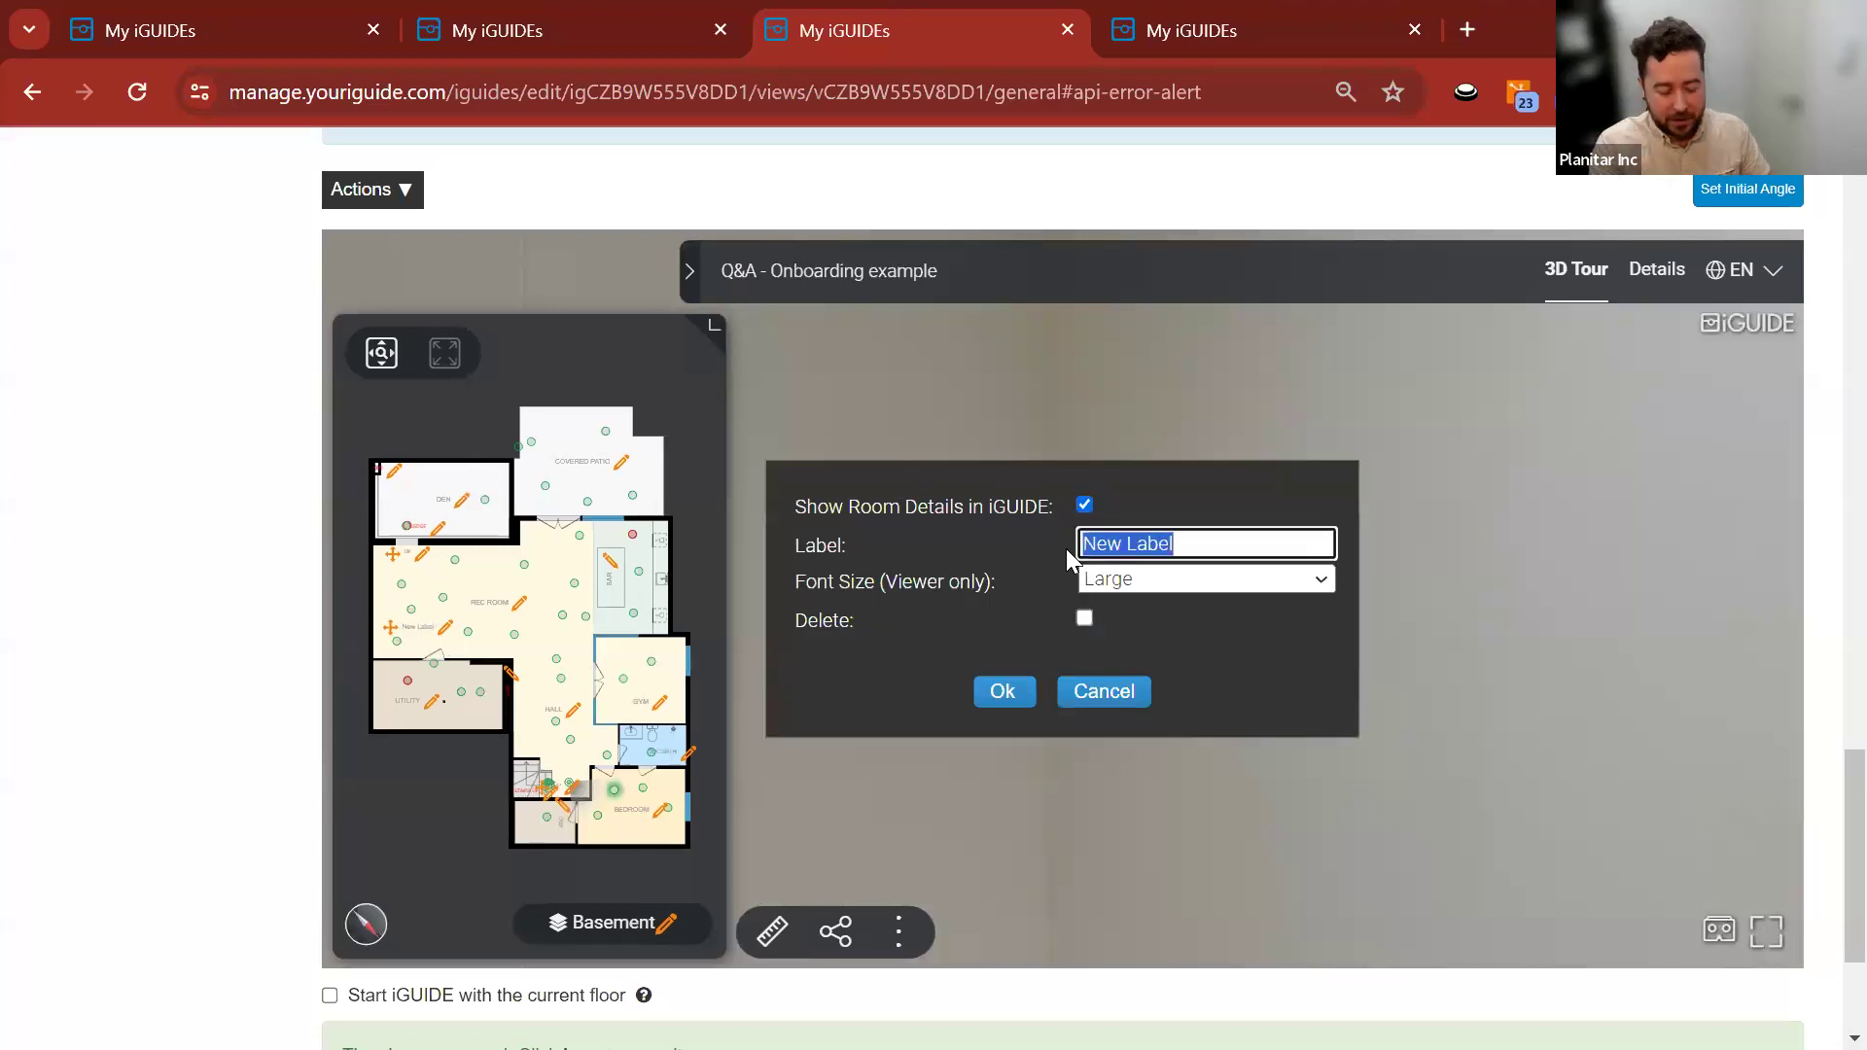
type("Example")
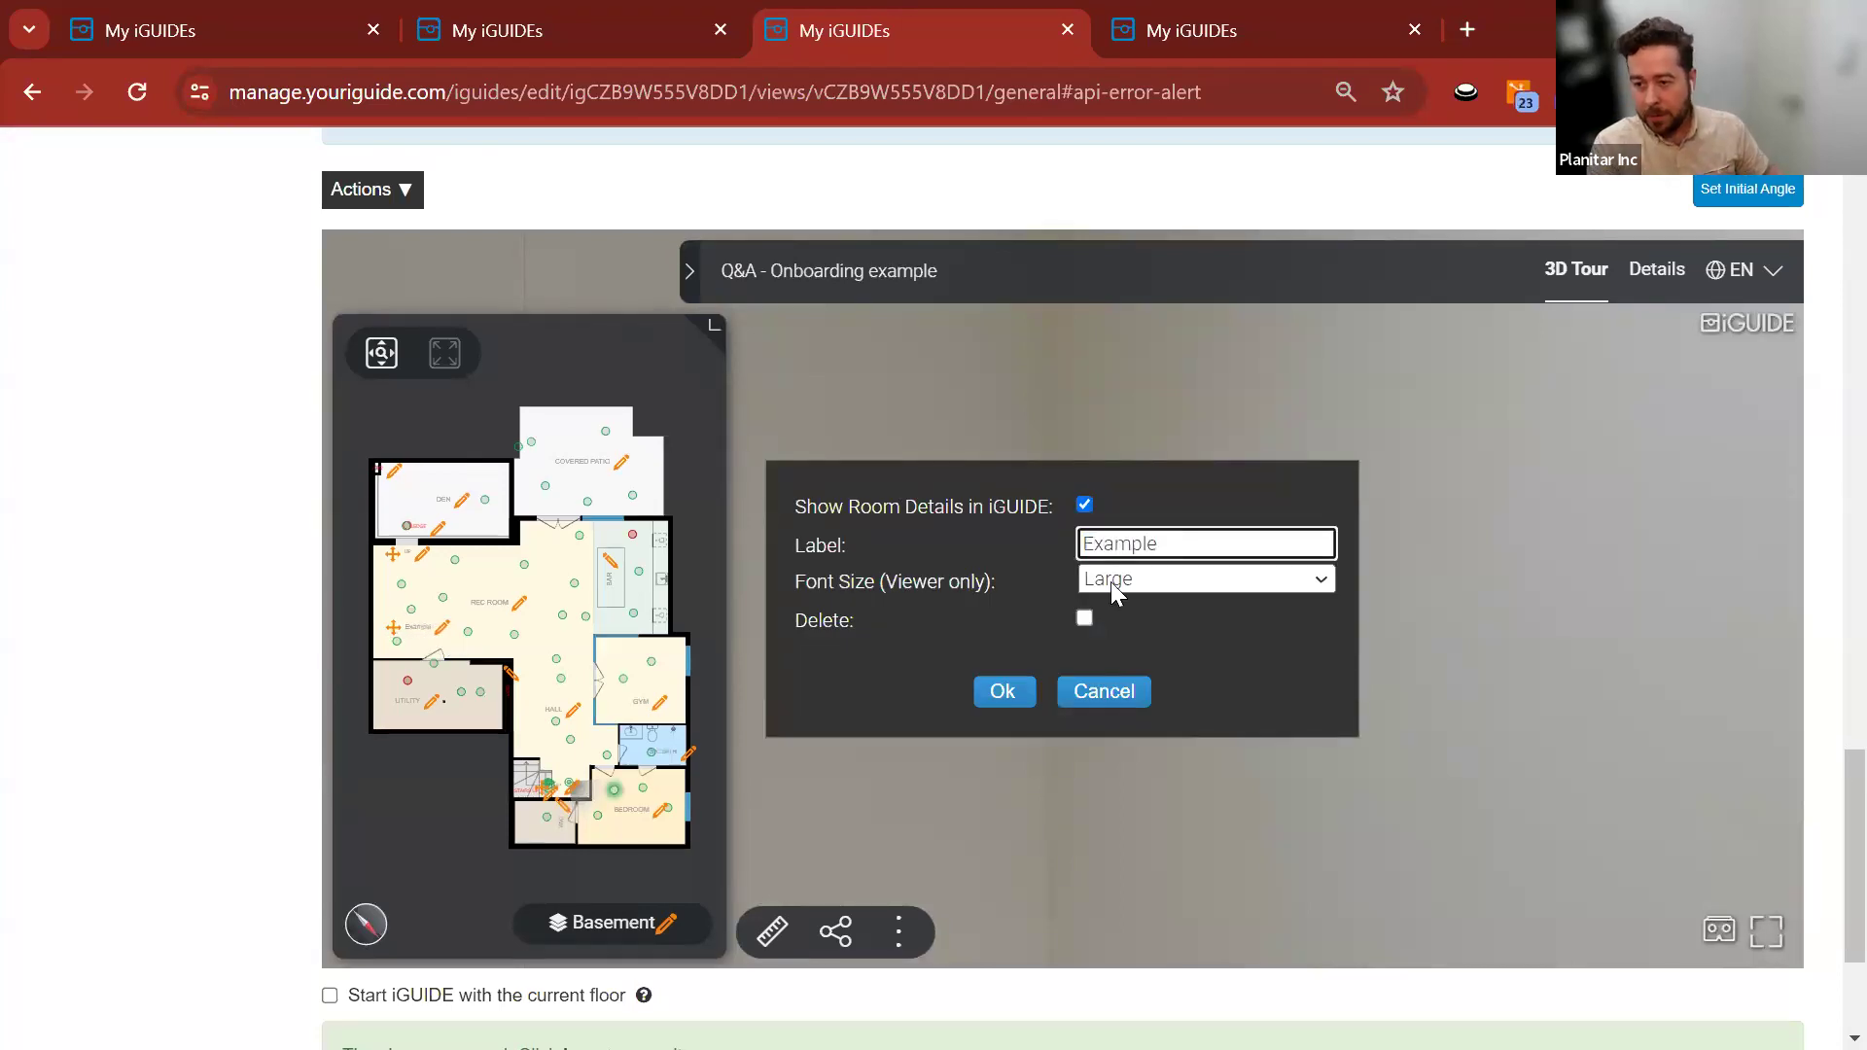
left_click(1176, 580)
left_click(1172, 659)
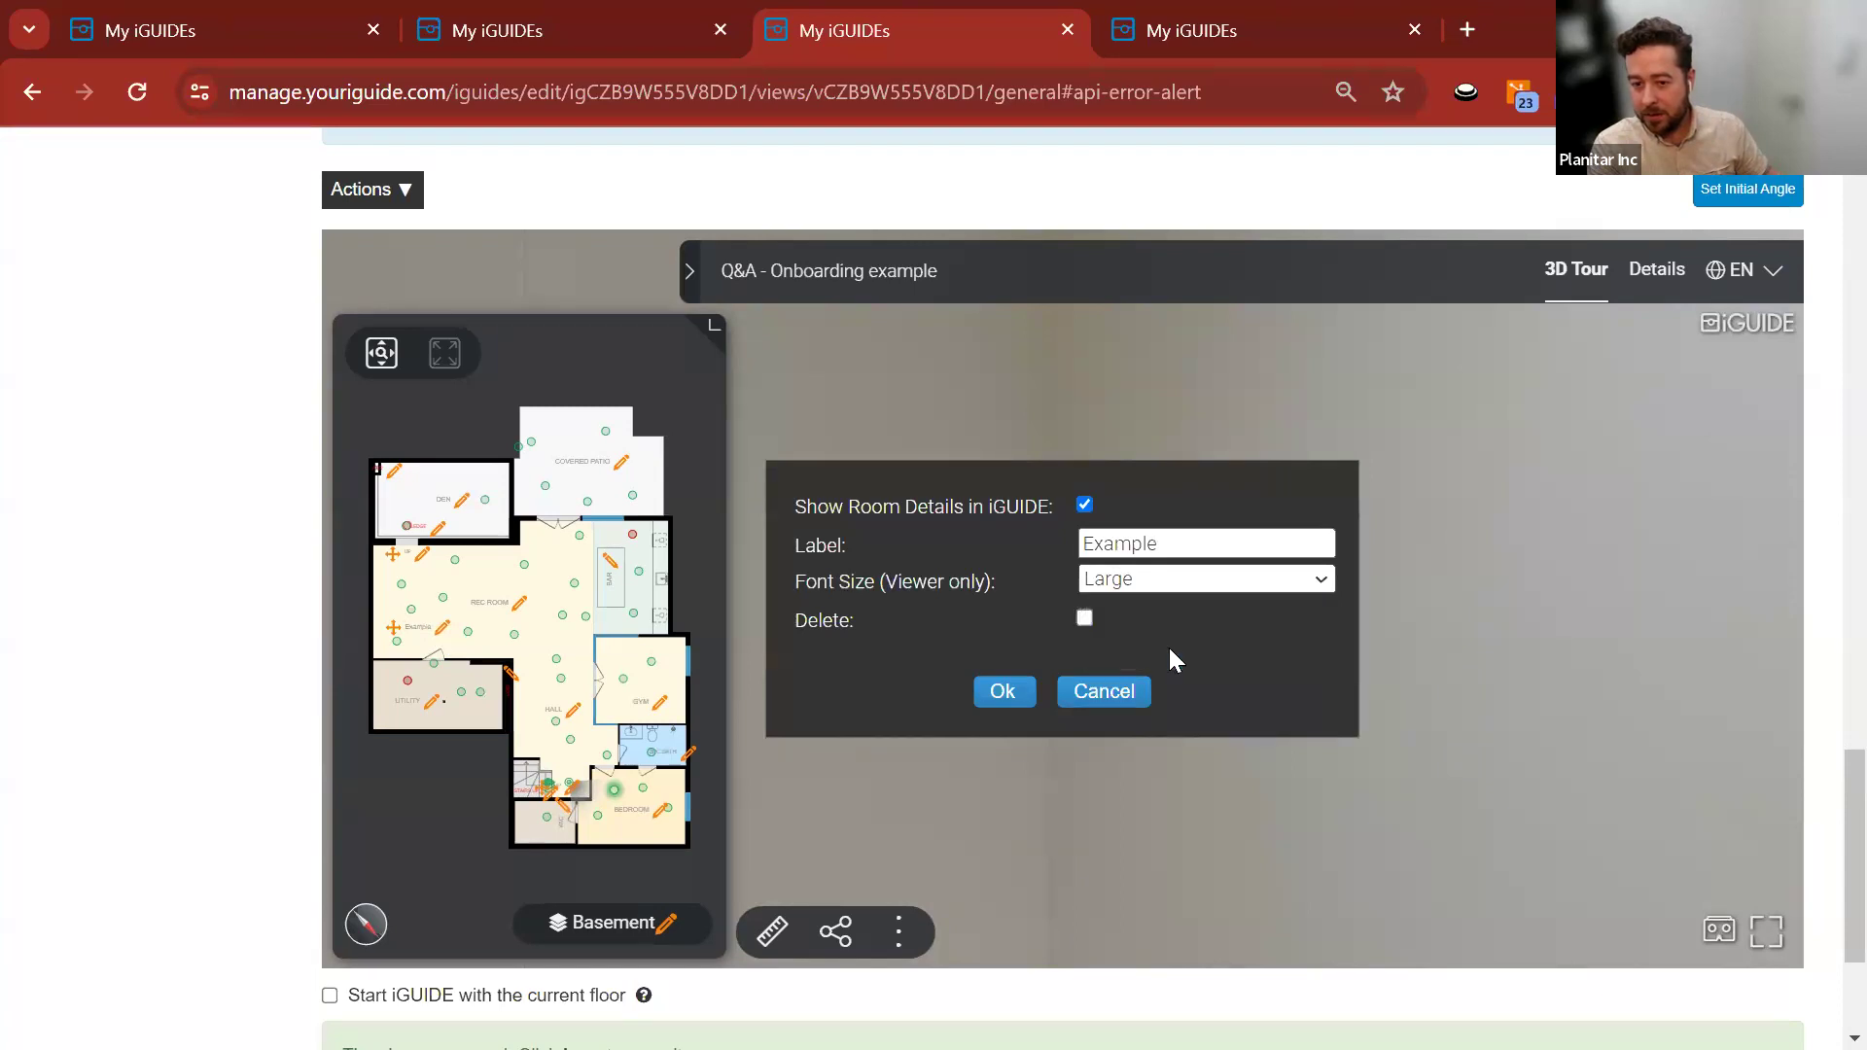
left_click(1170, 583)
left_click(1161, 604)
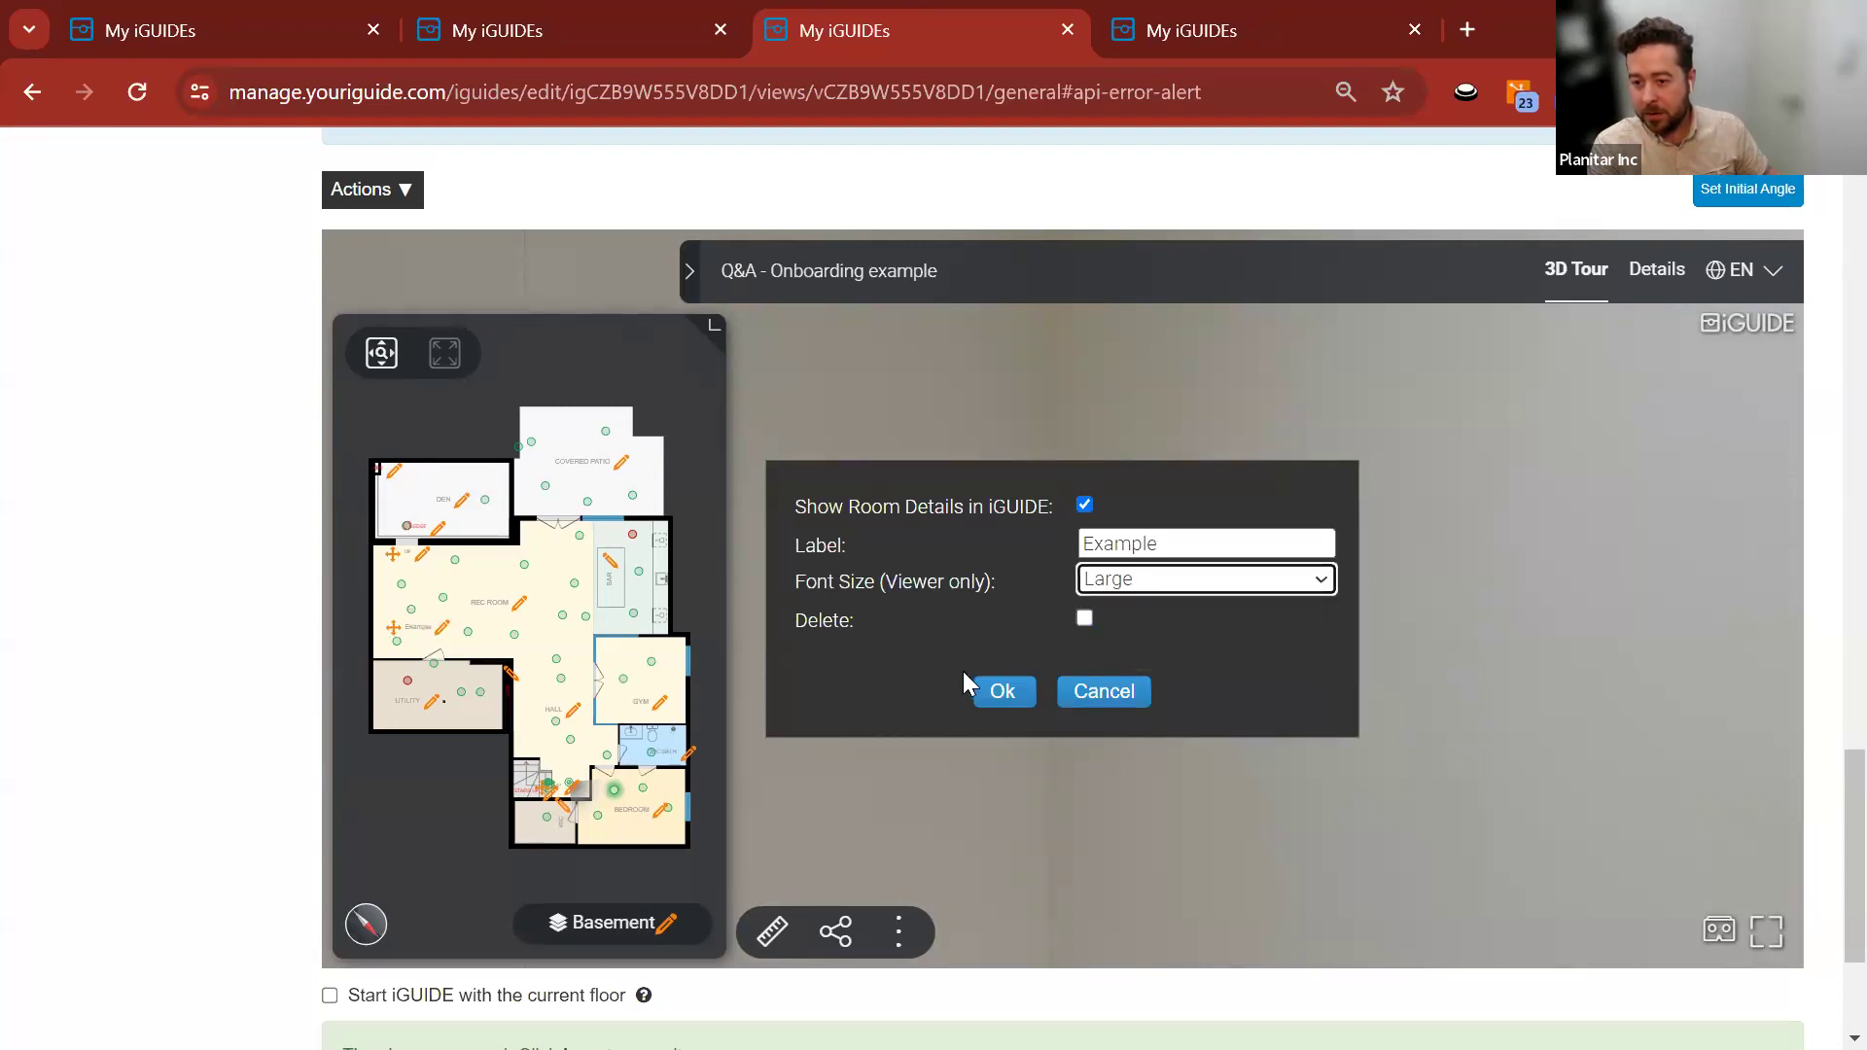
left_click(986, 691)
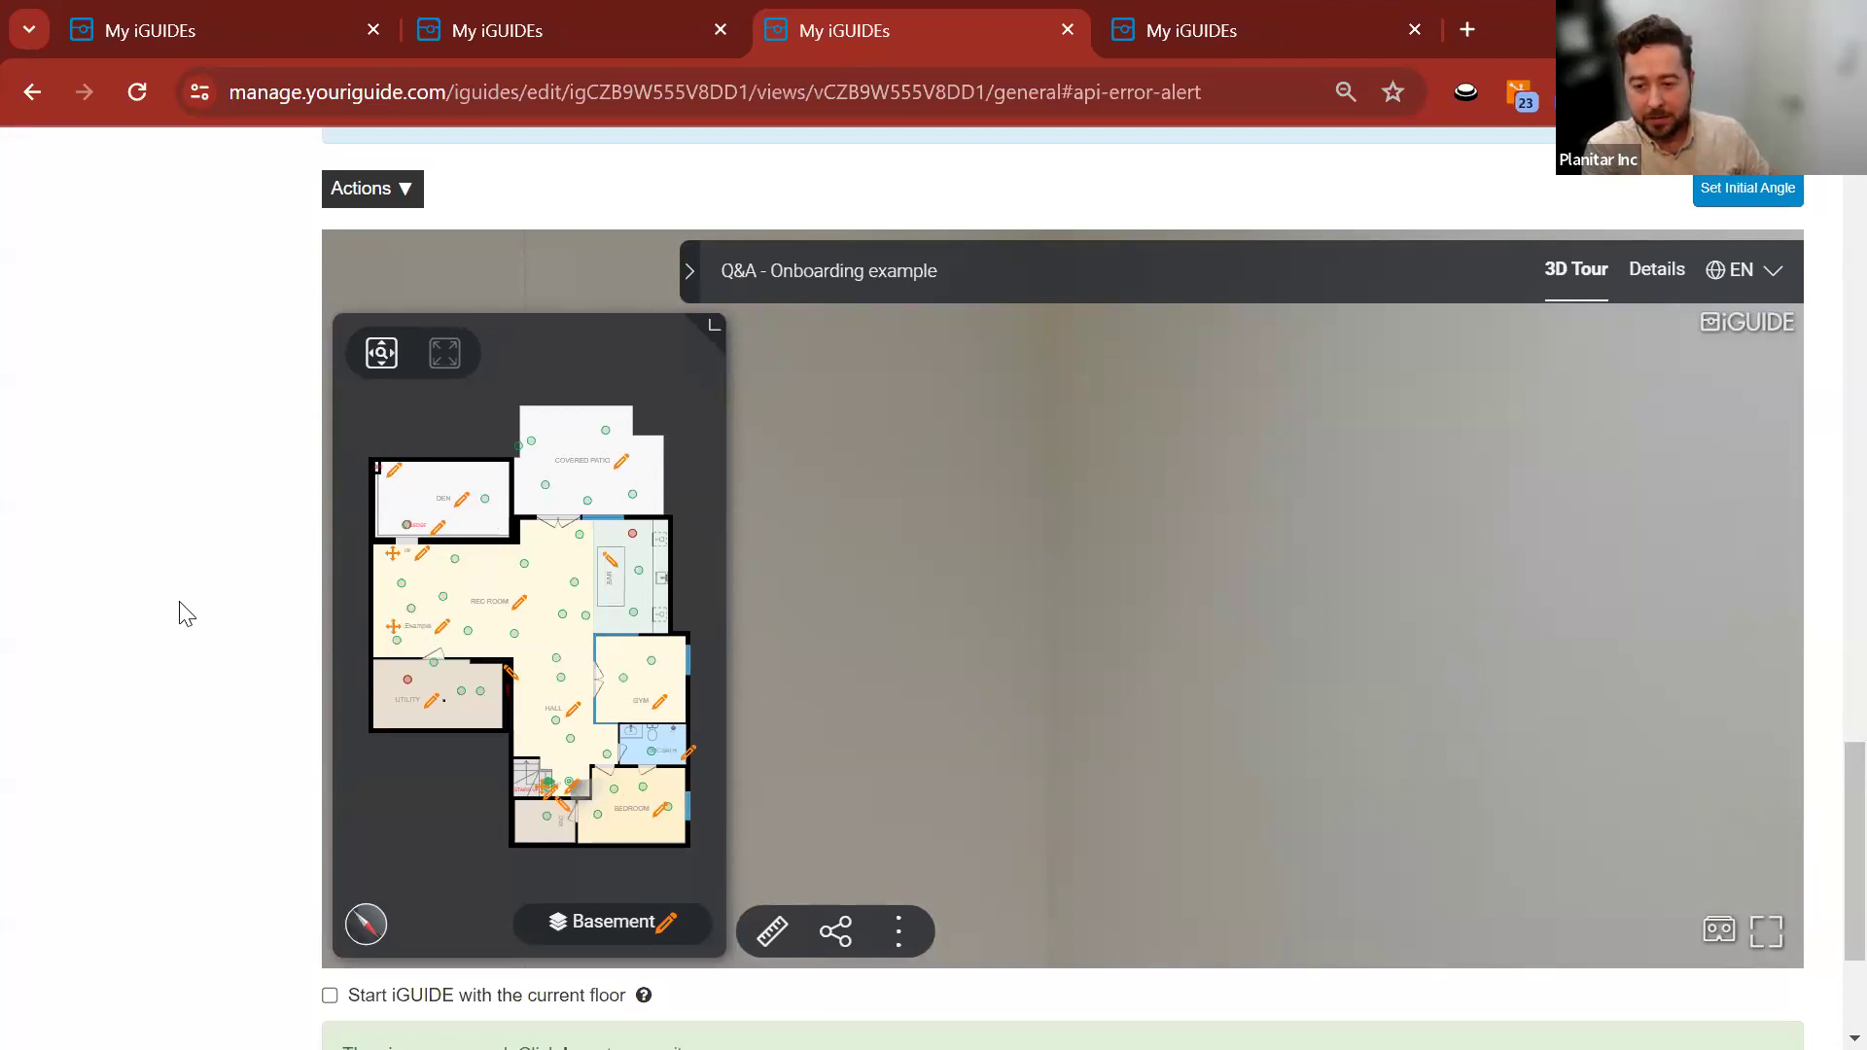
left_click(439, 629)
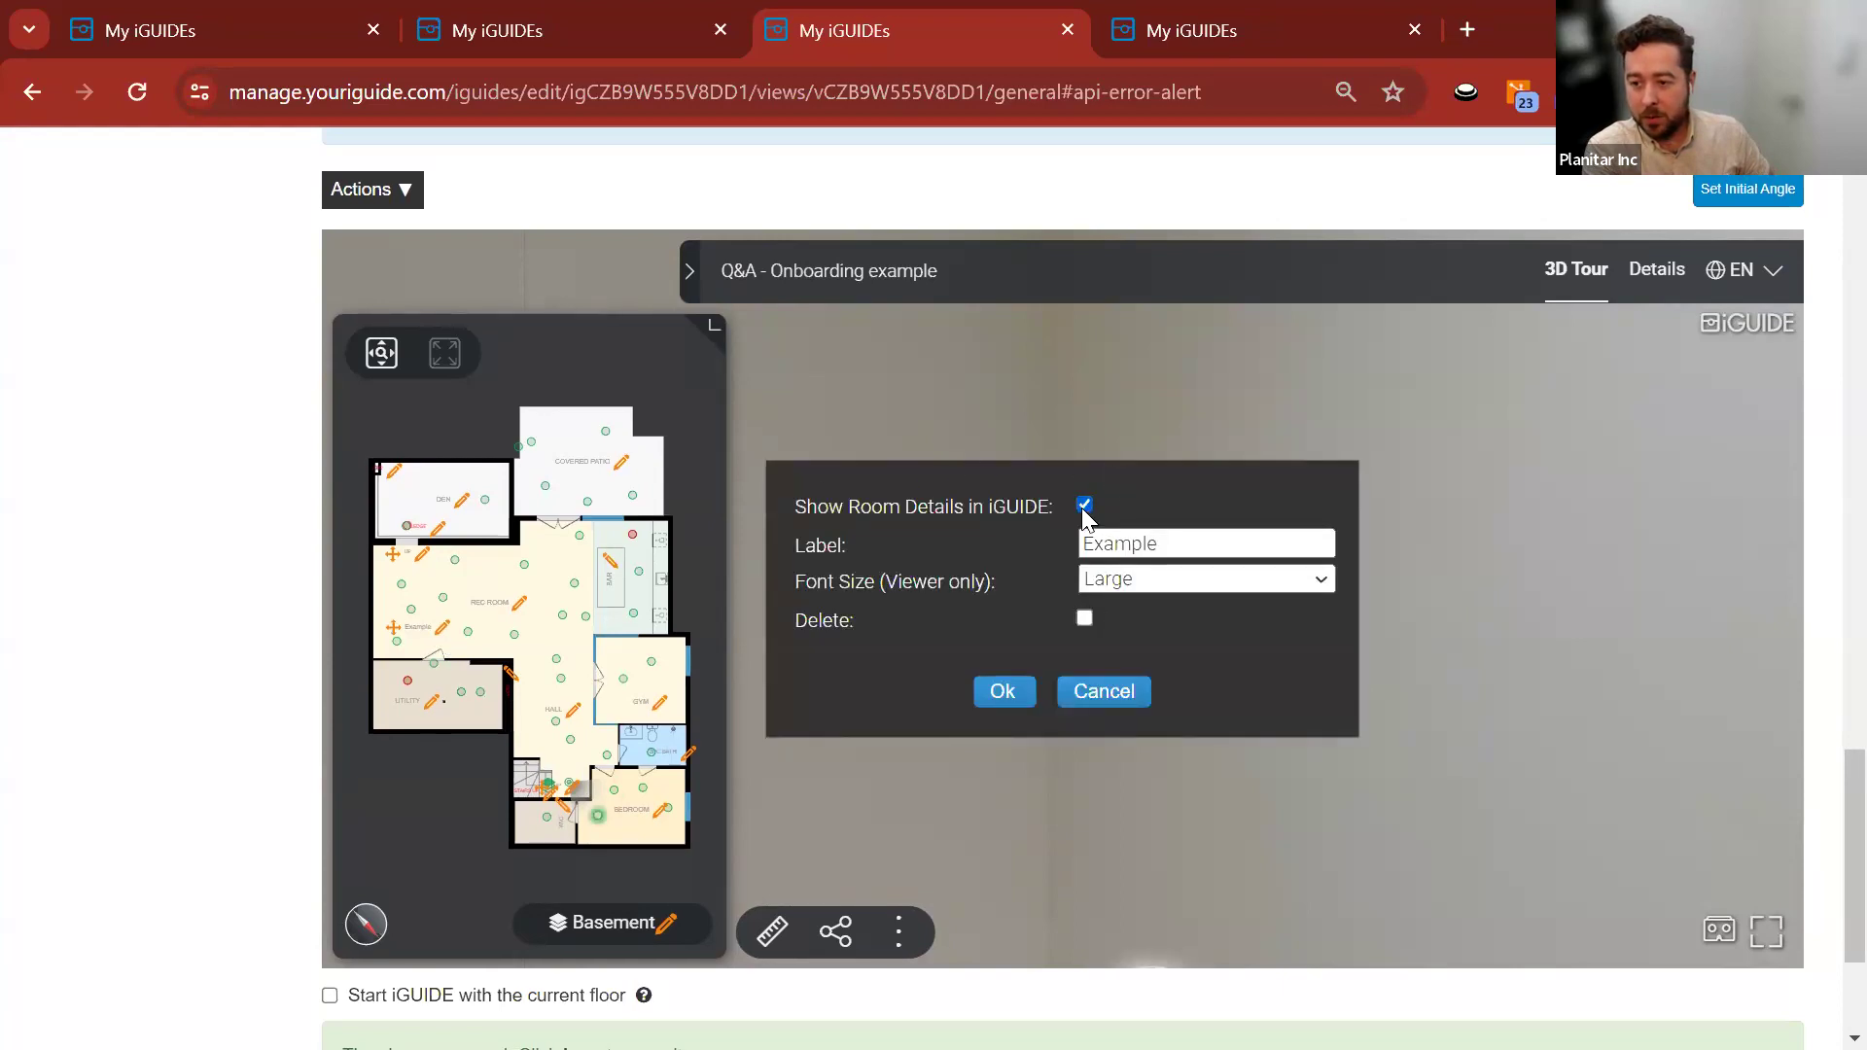
left_click(1084, 618)
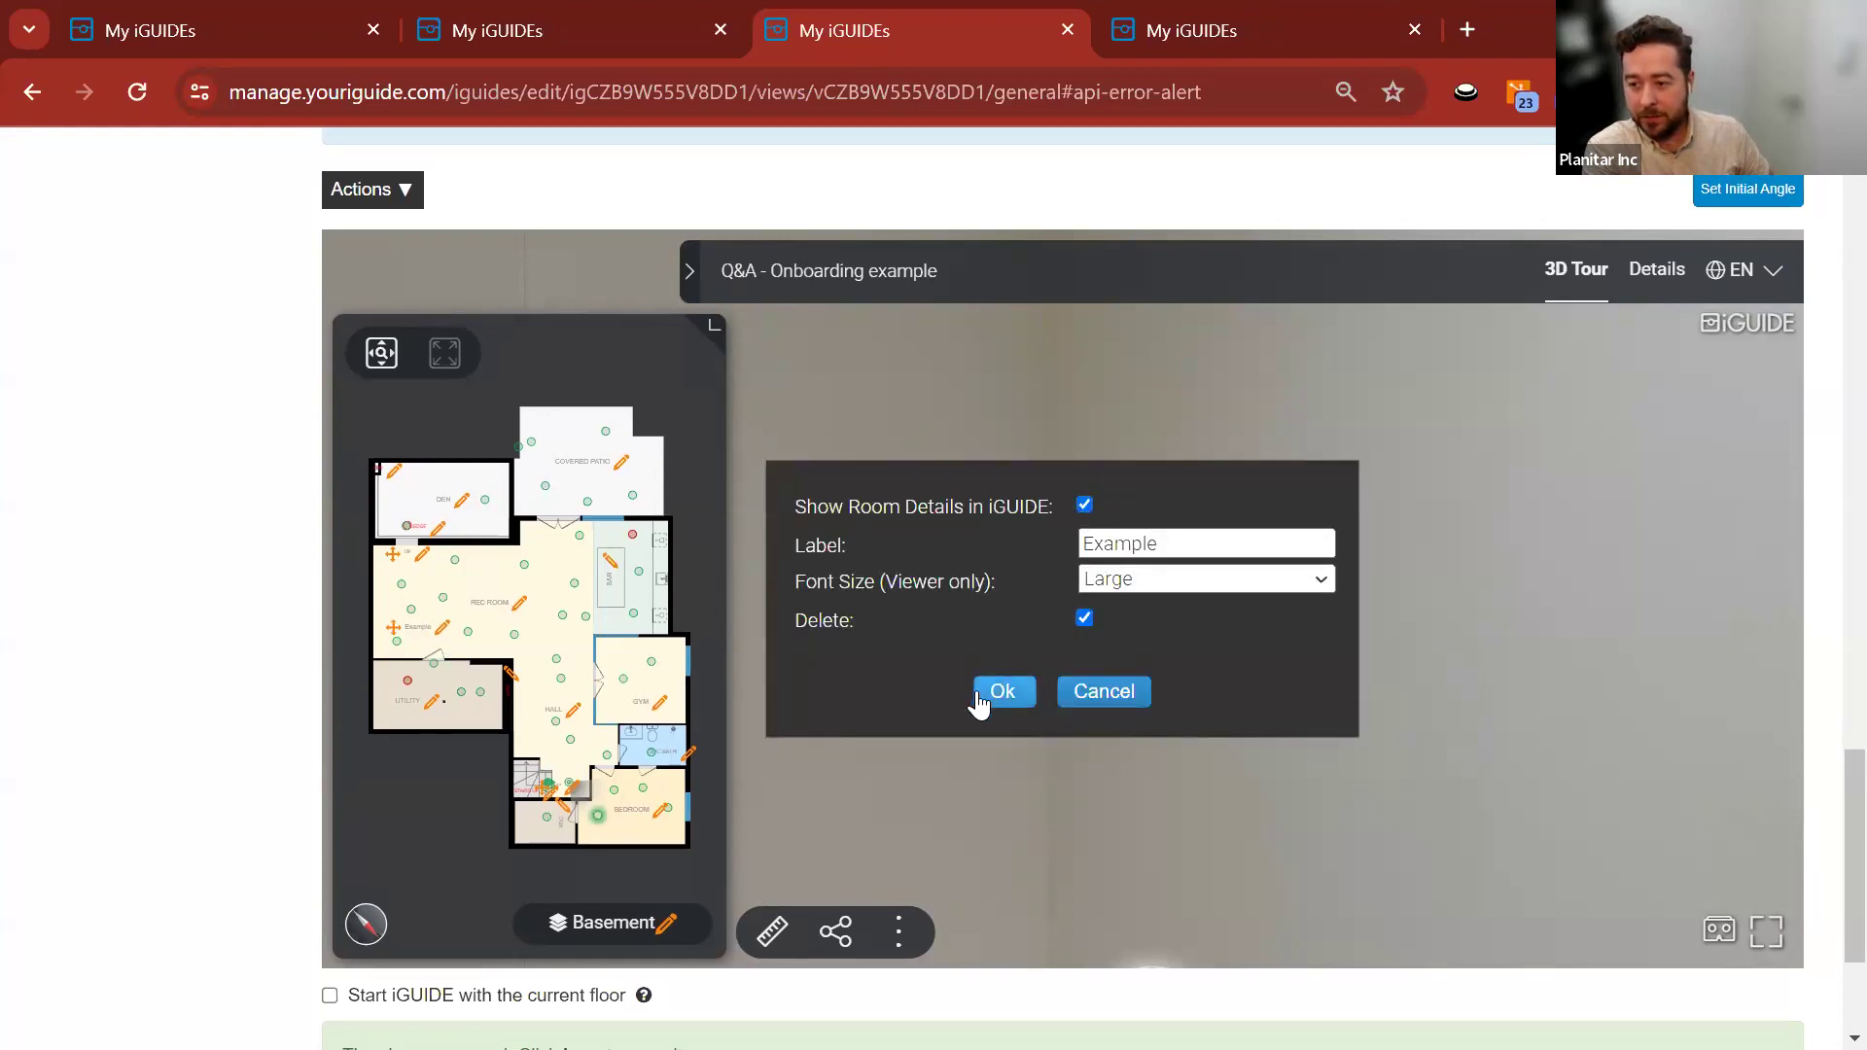
left_click(995, 696)
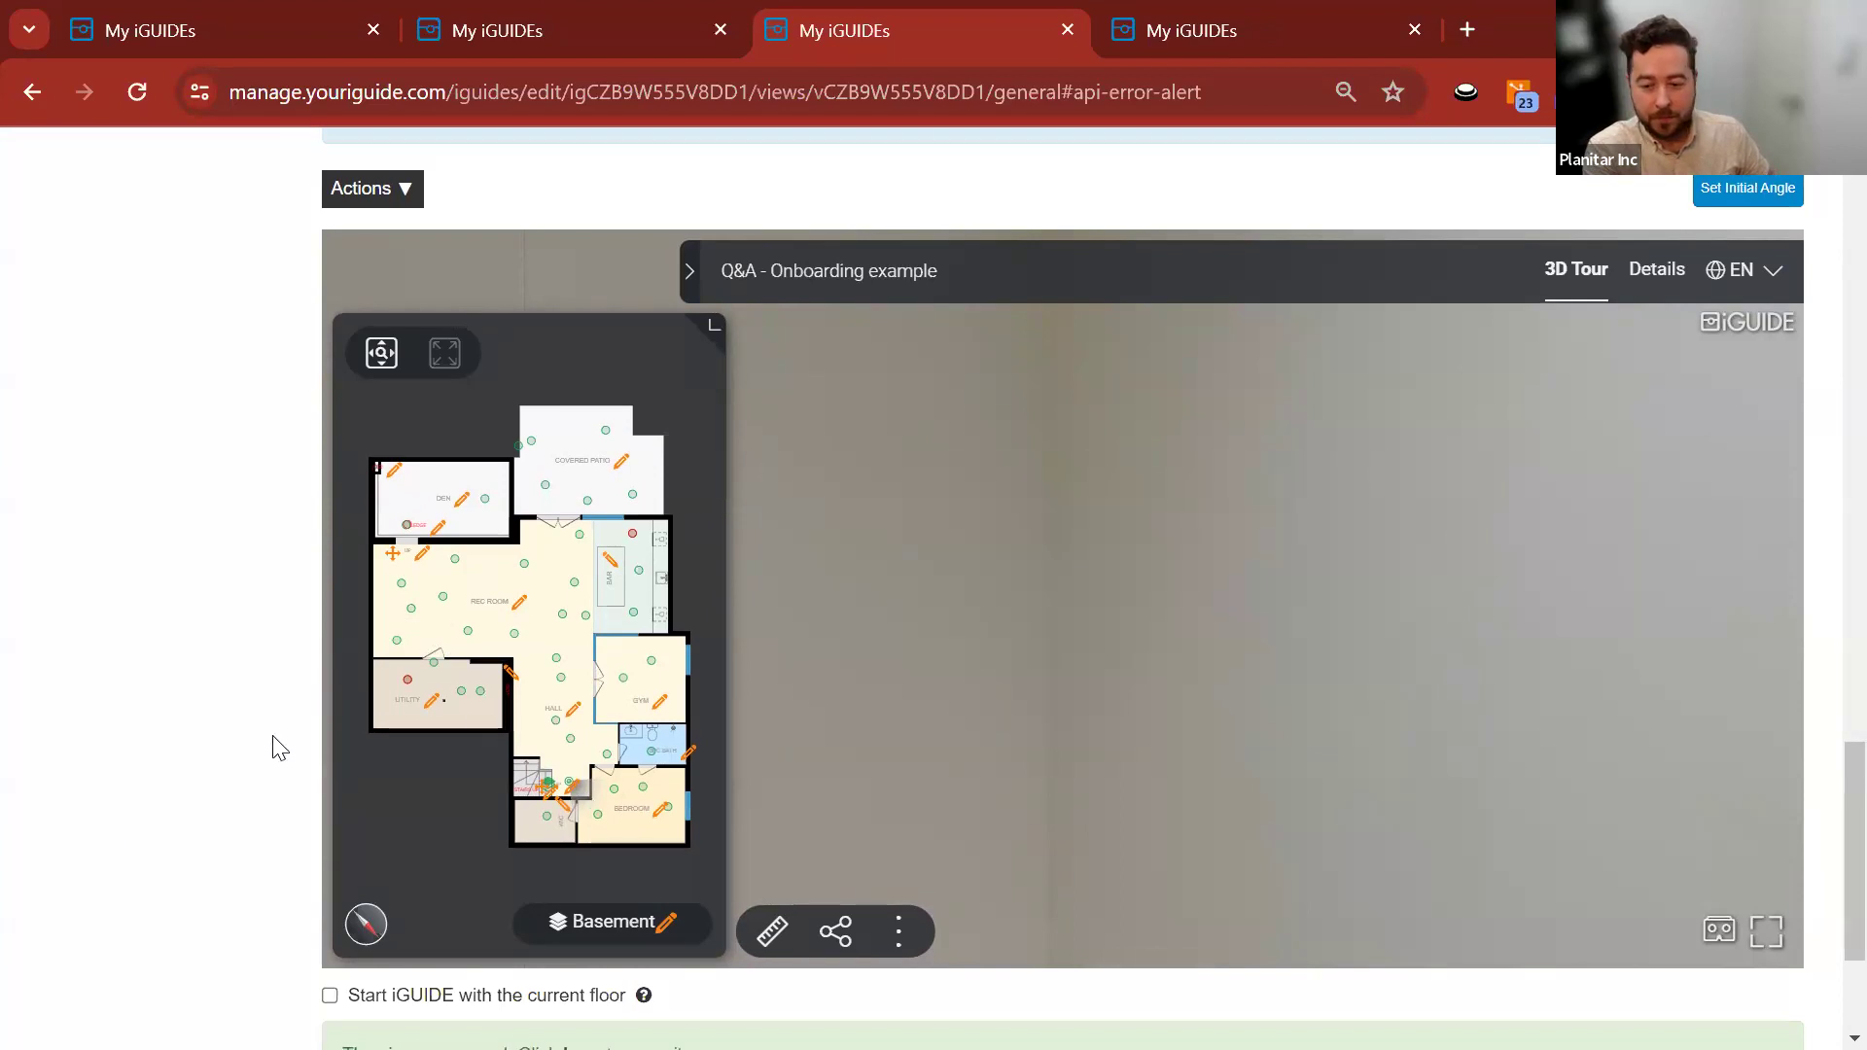
scroll(275, 750, "down", 2)
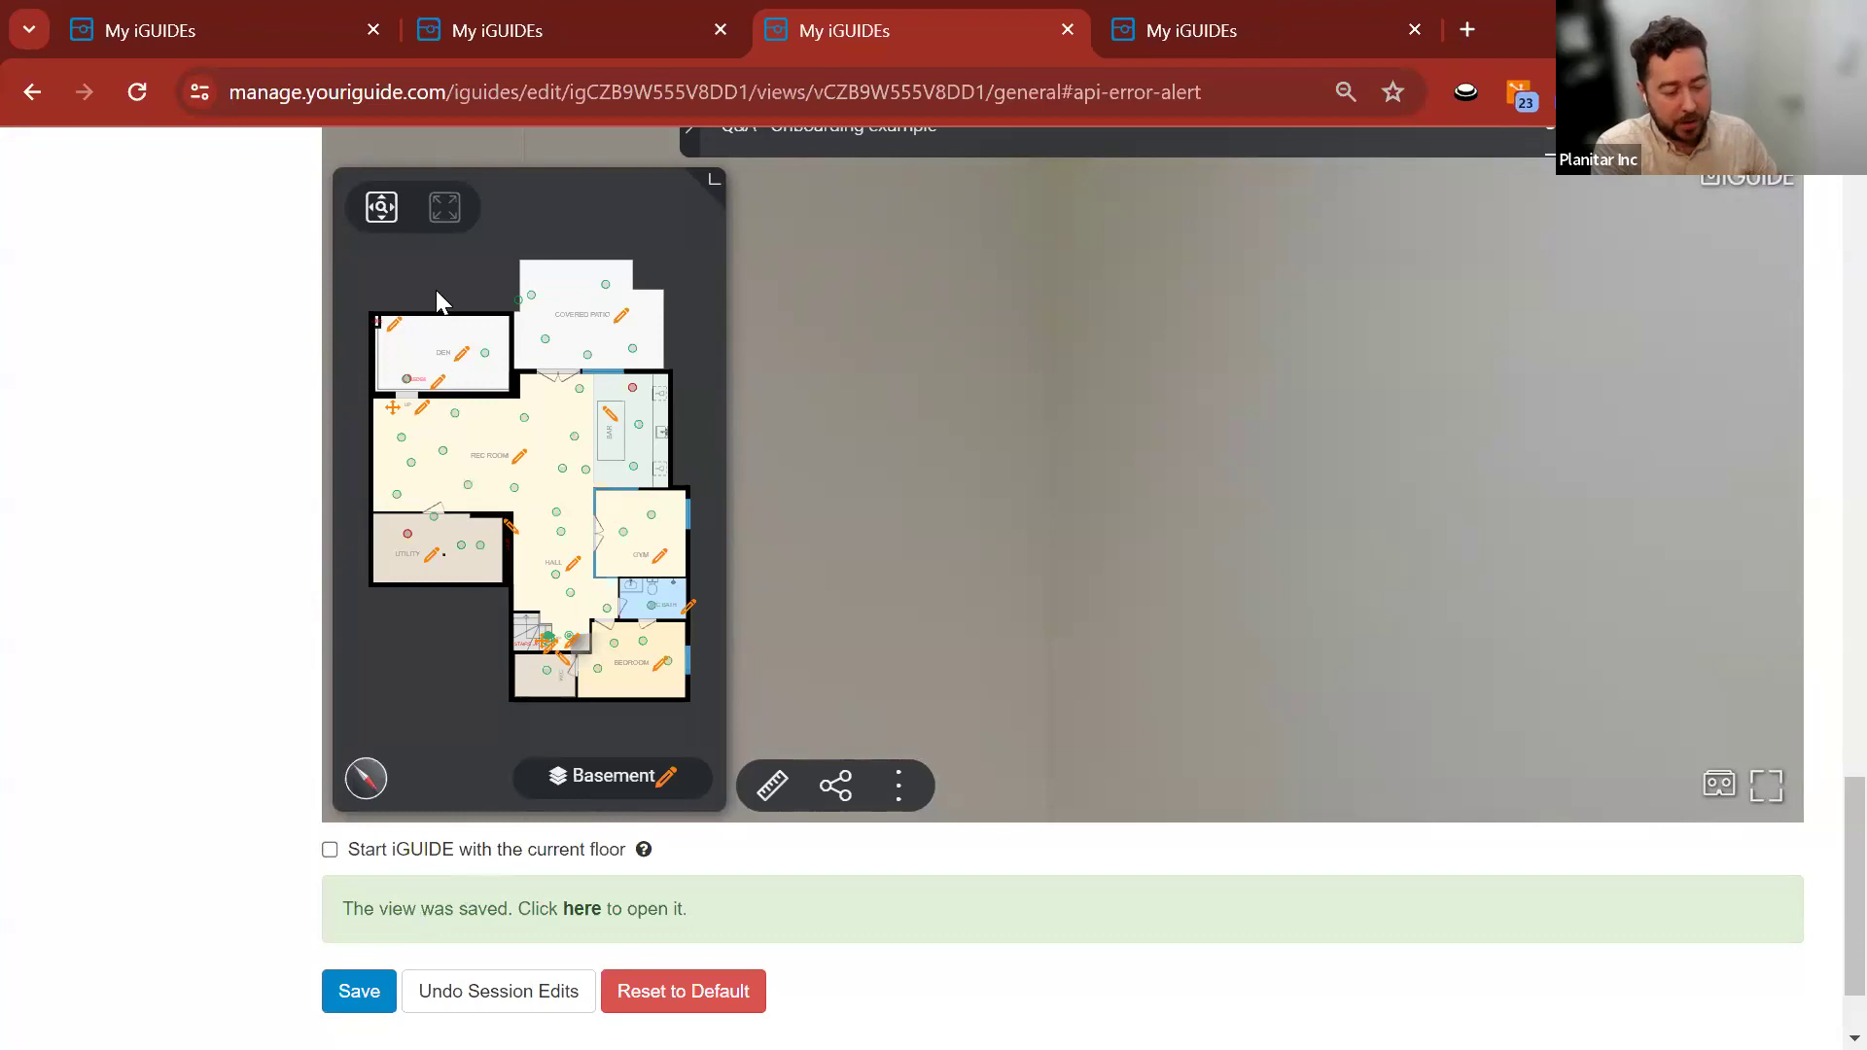
scroll(329, 291, "up", 2)
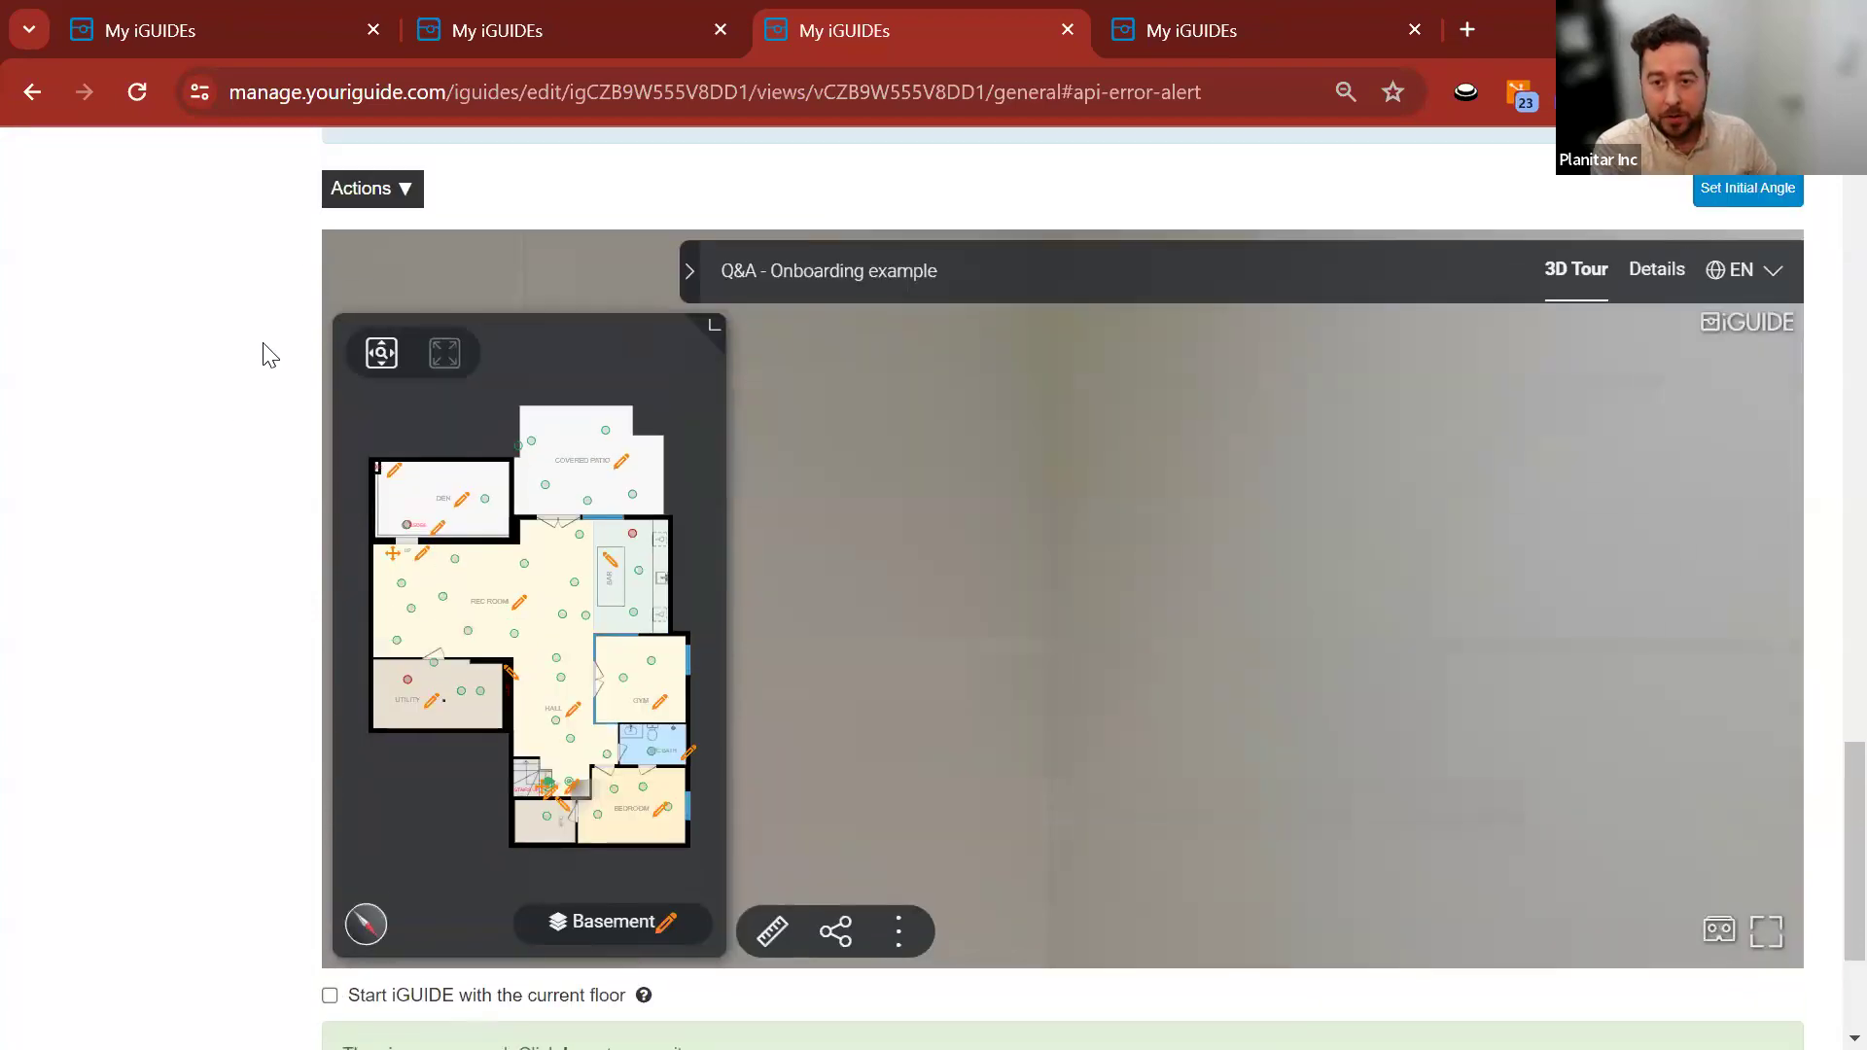
Add a New Label from Actions and drag it into the covered patio.
left_click(392, 204)
left_click(383, 379)
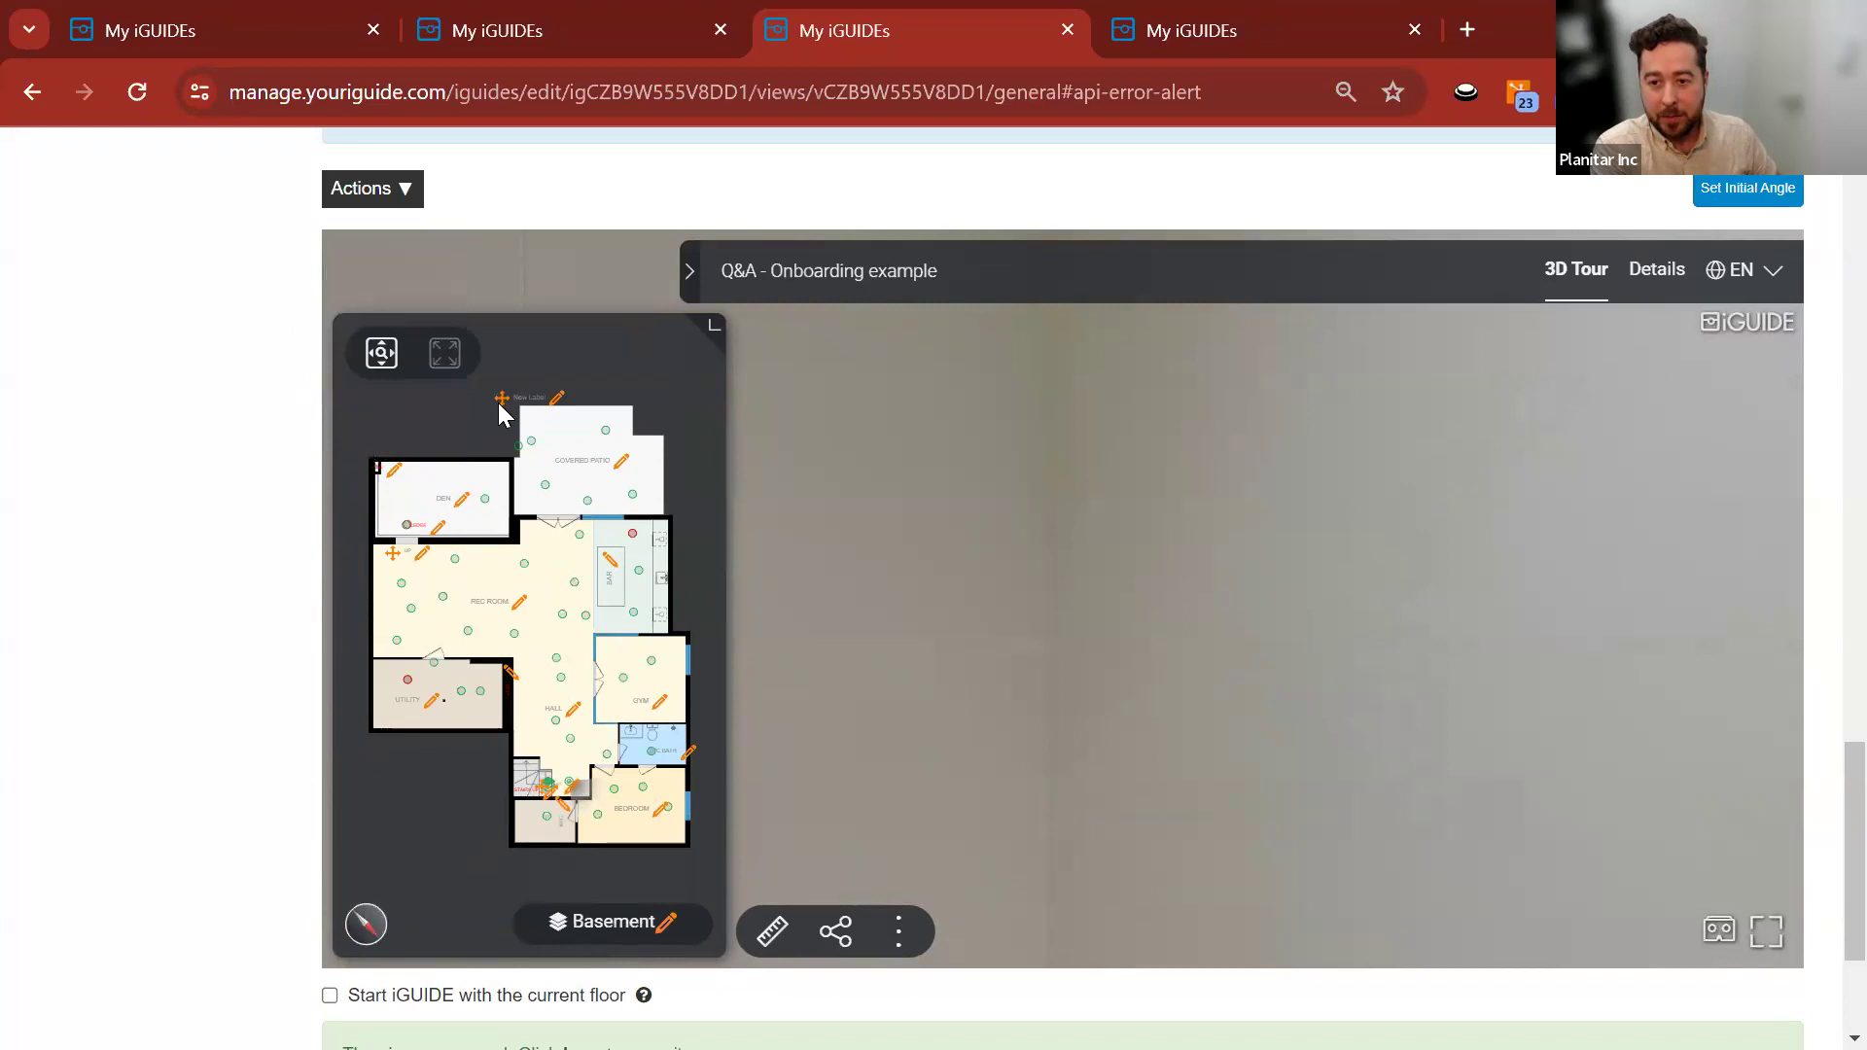
mouse_move(499, 397)
left_mouse_down()
mouse_move(591, 364)
mouse_move(667, 497)
mouse_move(455, 773)
mouse_move(546, 424)
mouse_move(483, 510)
mouse_move(552, 411)
left_mouse_up()
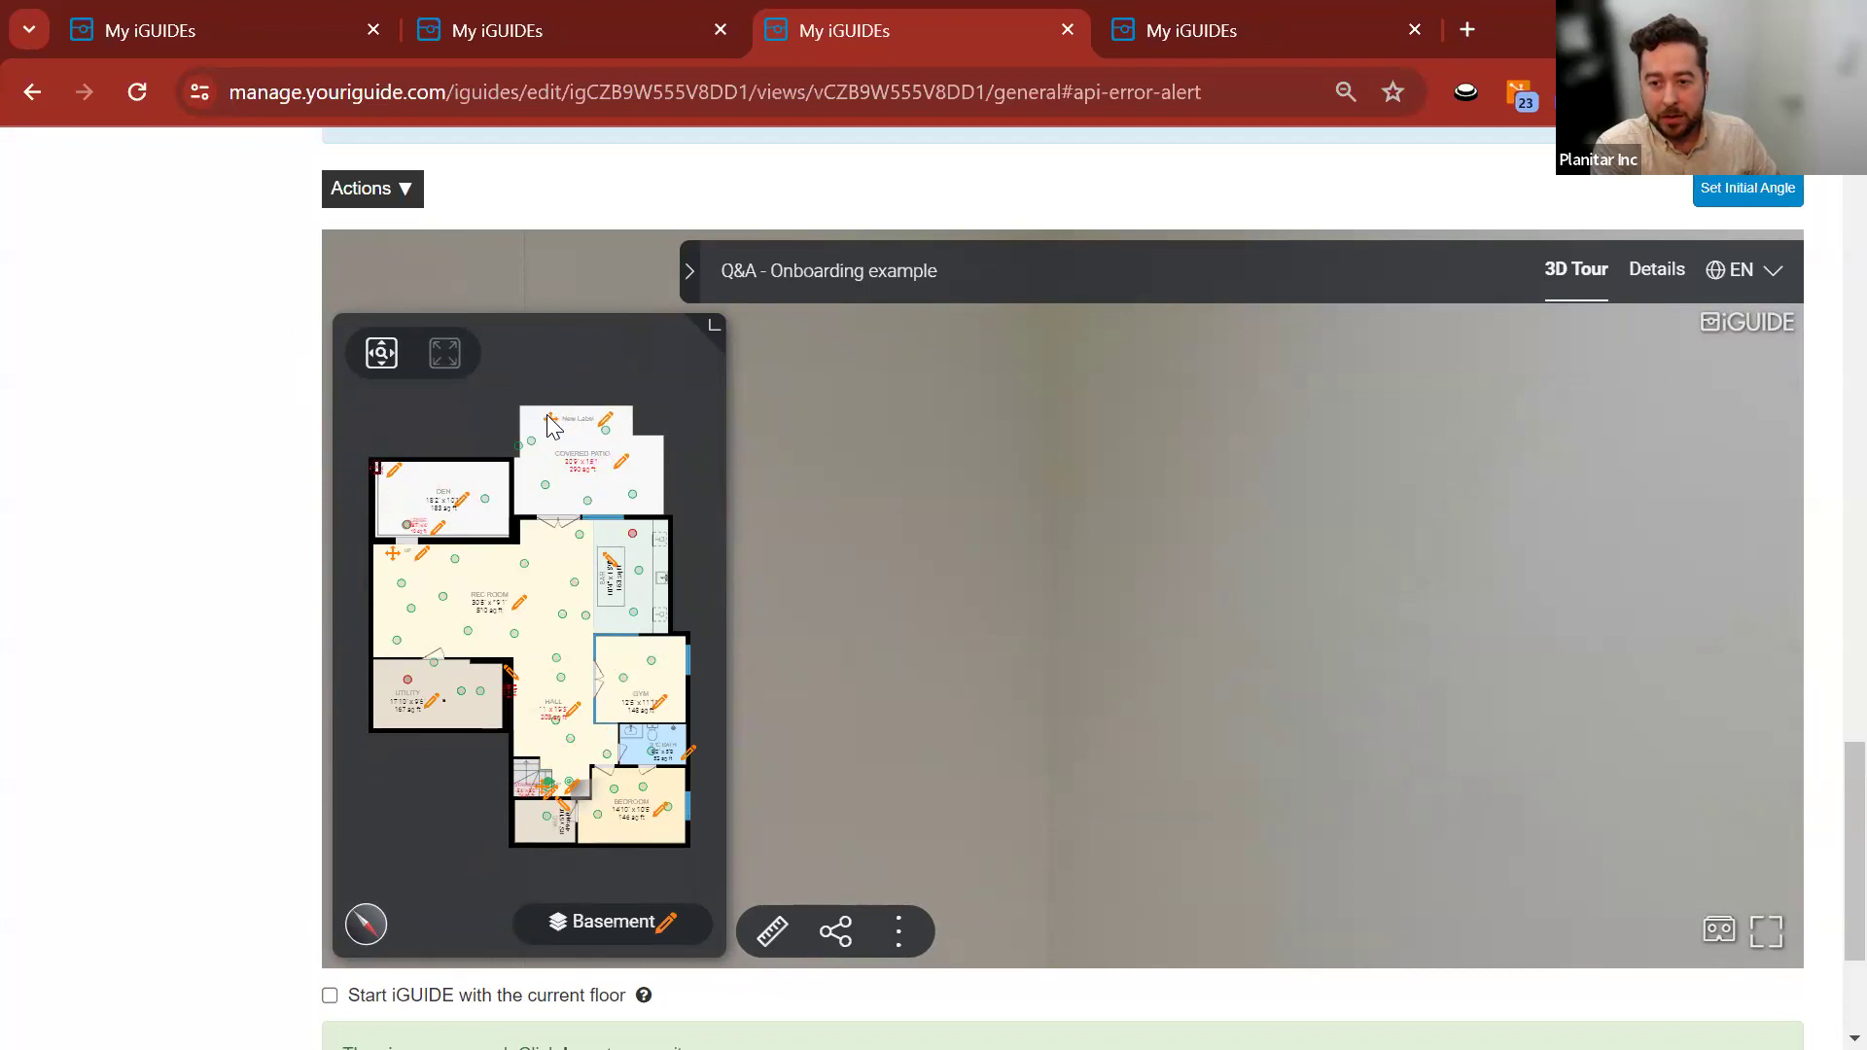
right_click(554, 420)
left_click(503, 400)
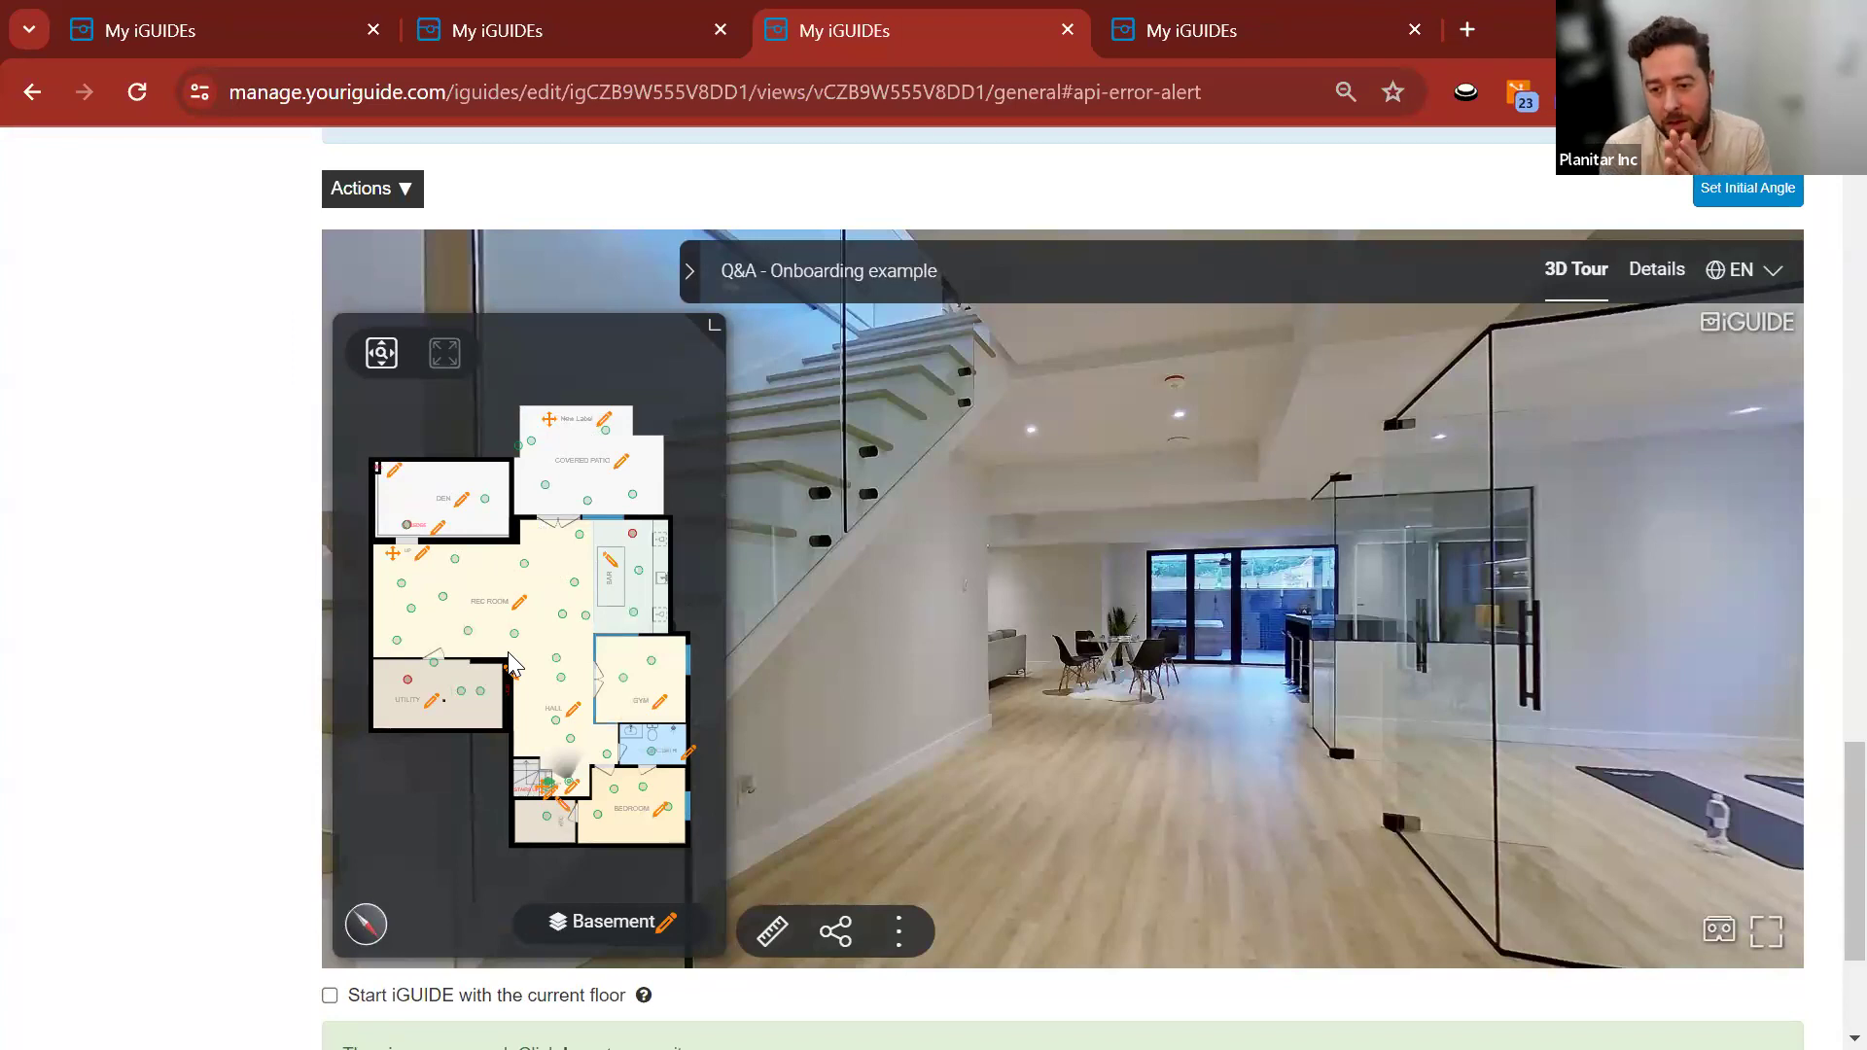
Delete the new label through its details, then switch to Planitar Stitch.
left_click(605, 414)
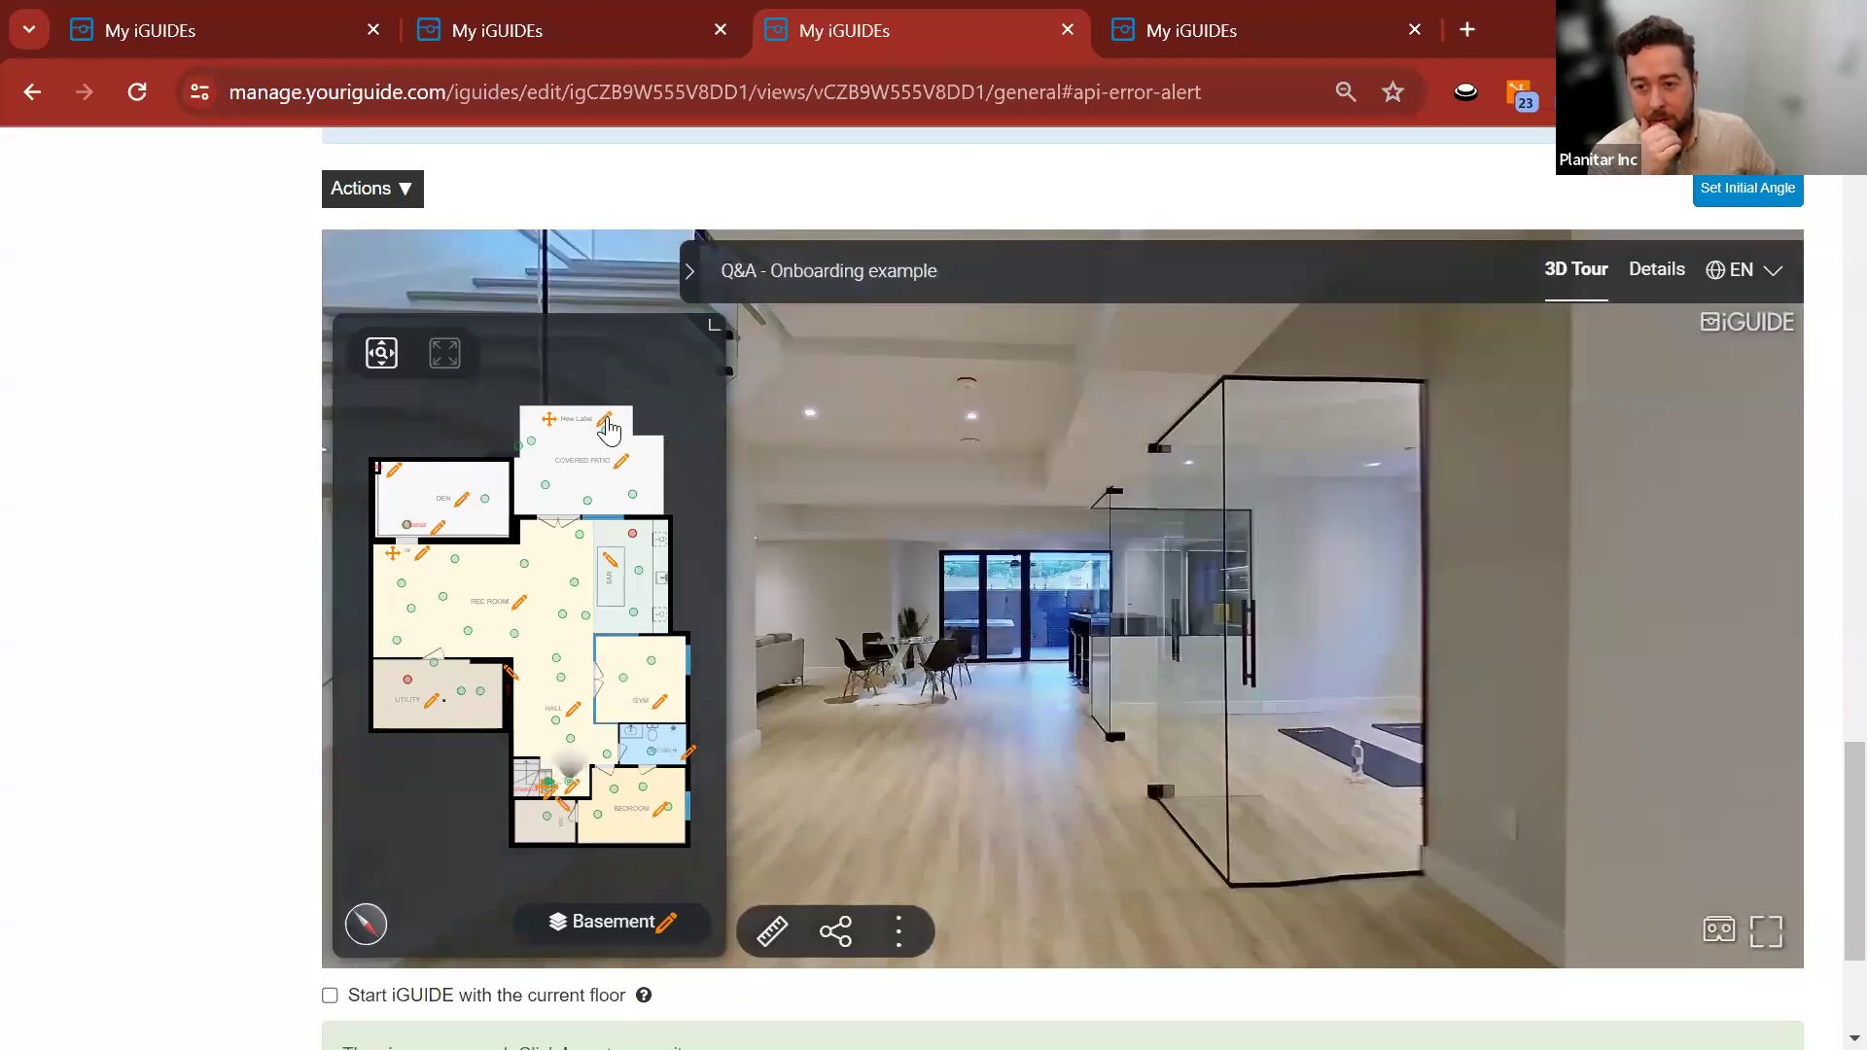
left_click(606, 424)
left_click(1079, 616)
left_click(1001, 691)
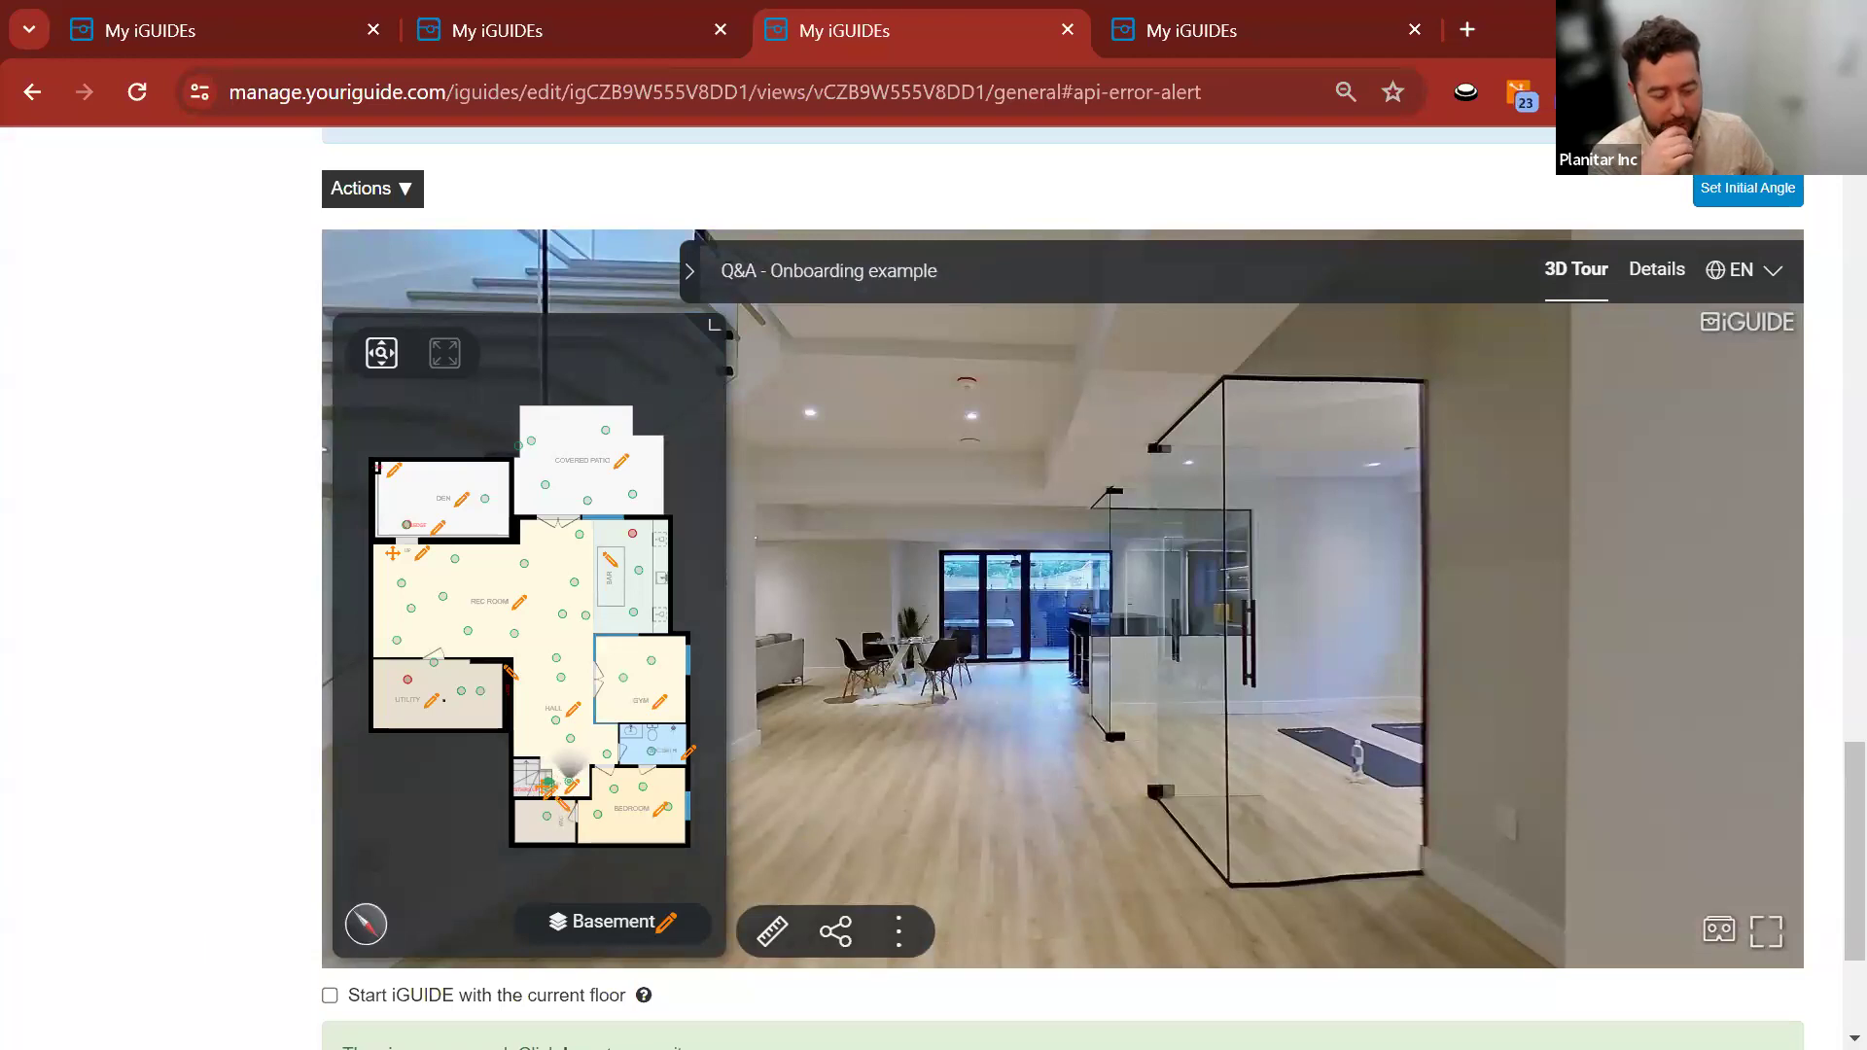
key("alt+Tab")
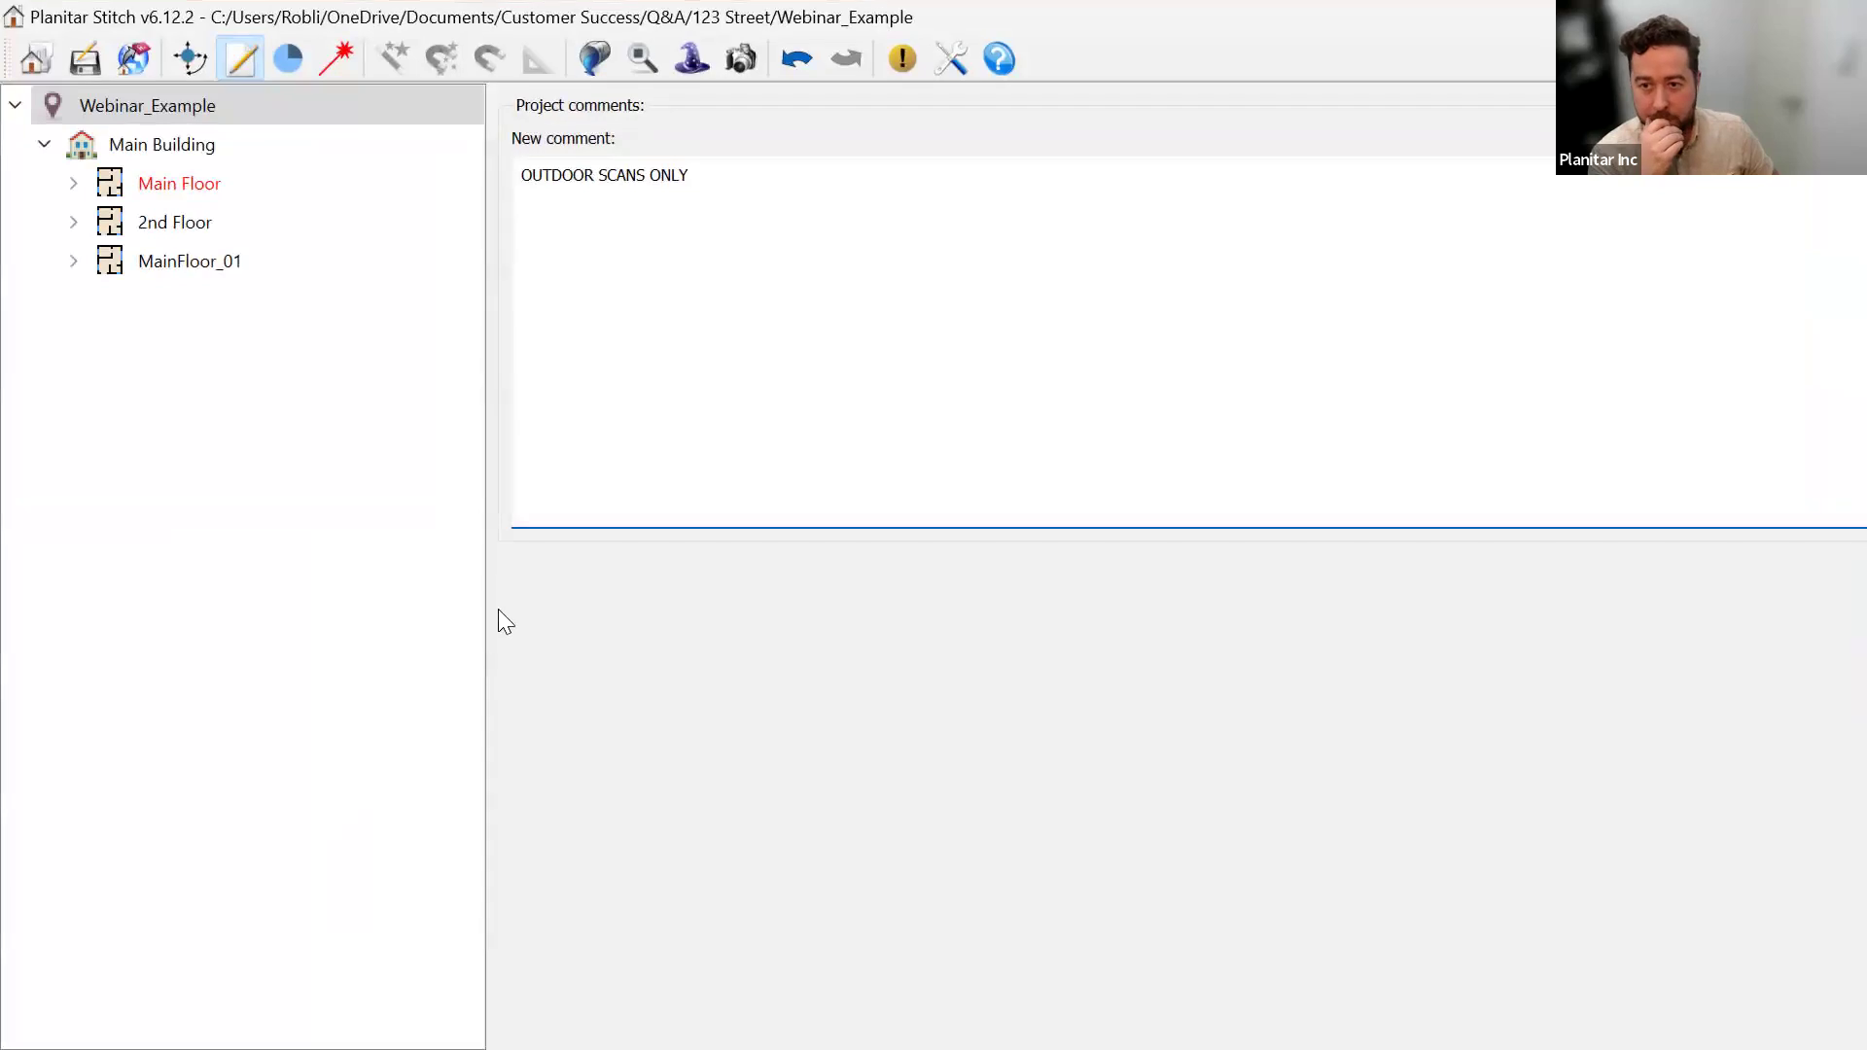
Open Main Floor scan 0001 and delete both DO NOT DRAFT labels.
double_click(146, 187)
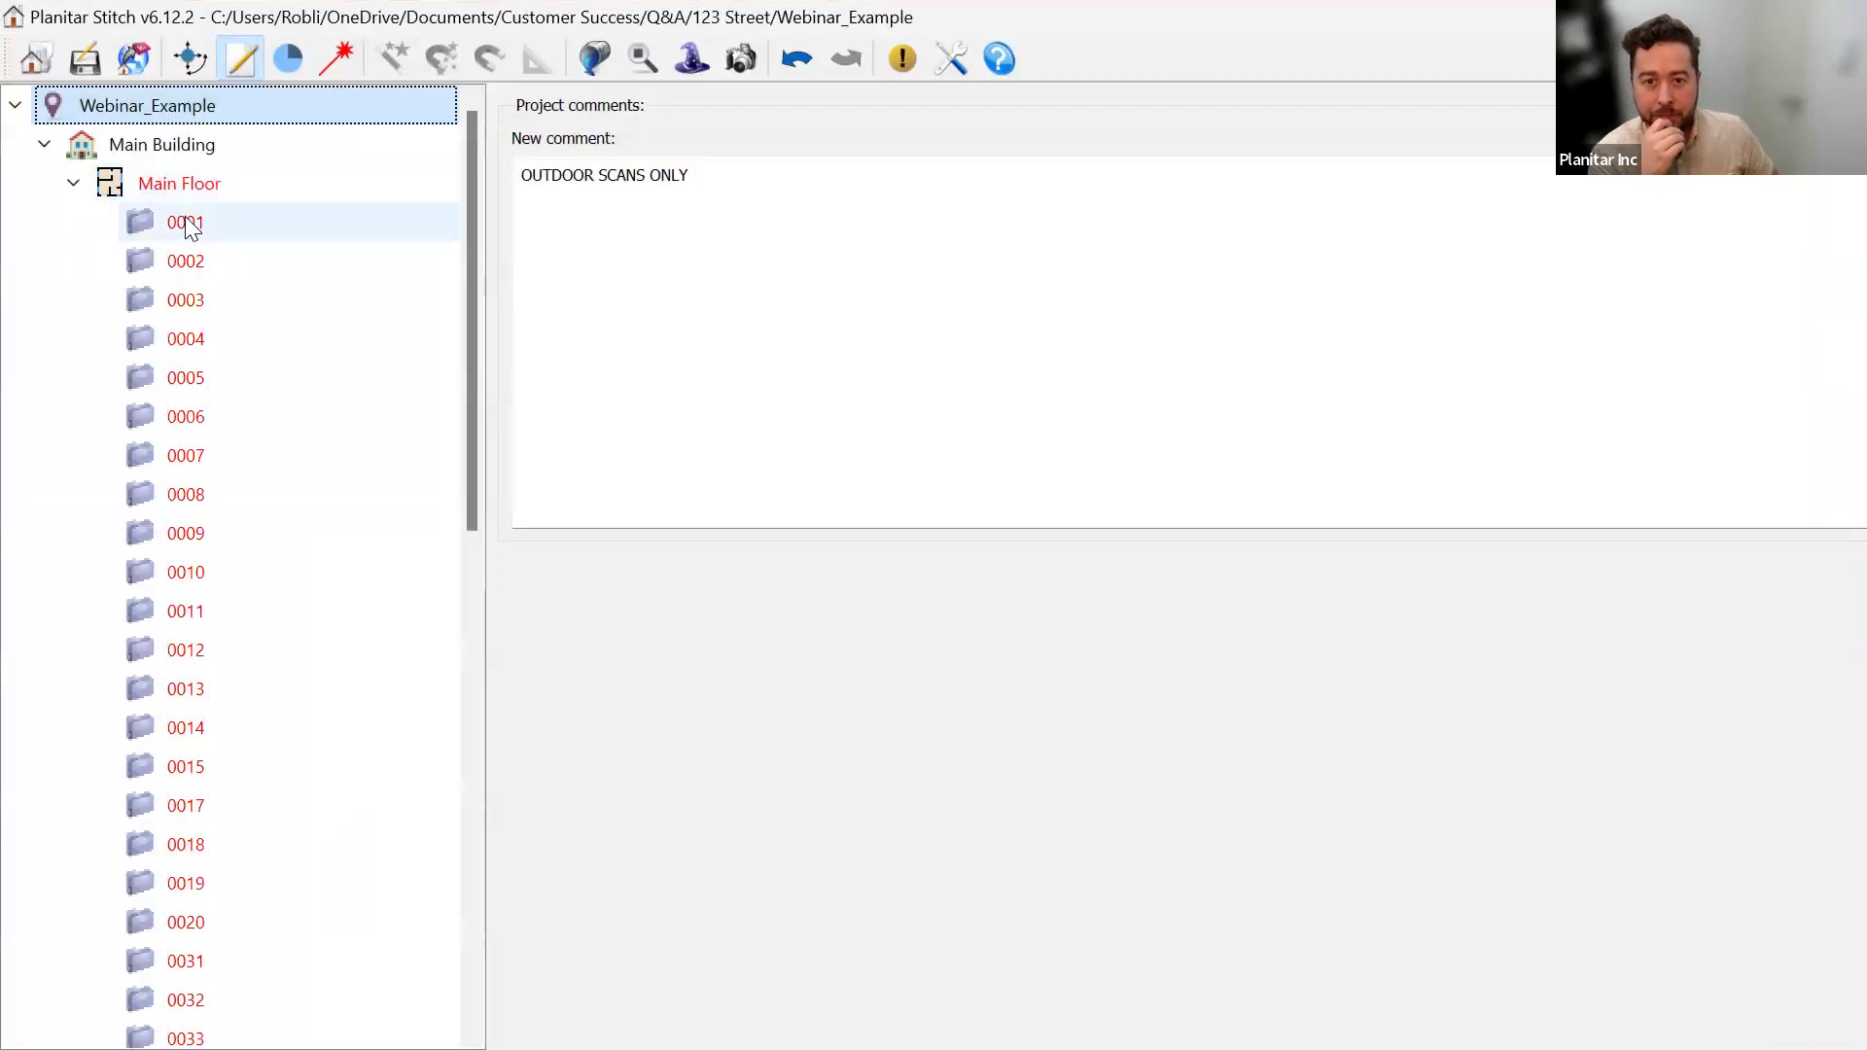
left_click(1049, 668)
key("Delete")
left_click(886, 583)
key("Delete")
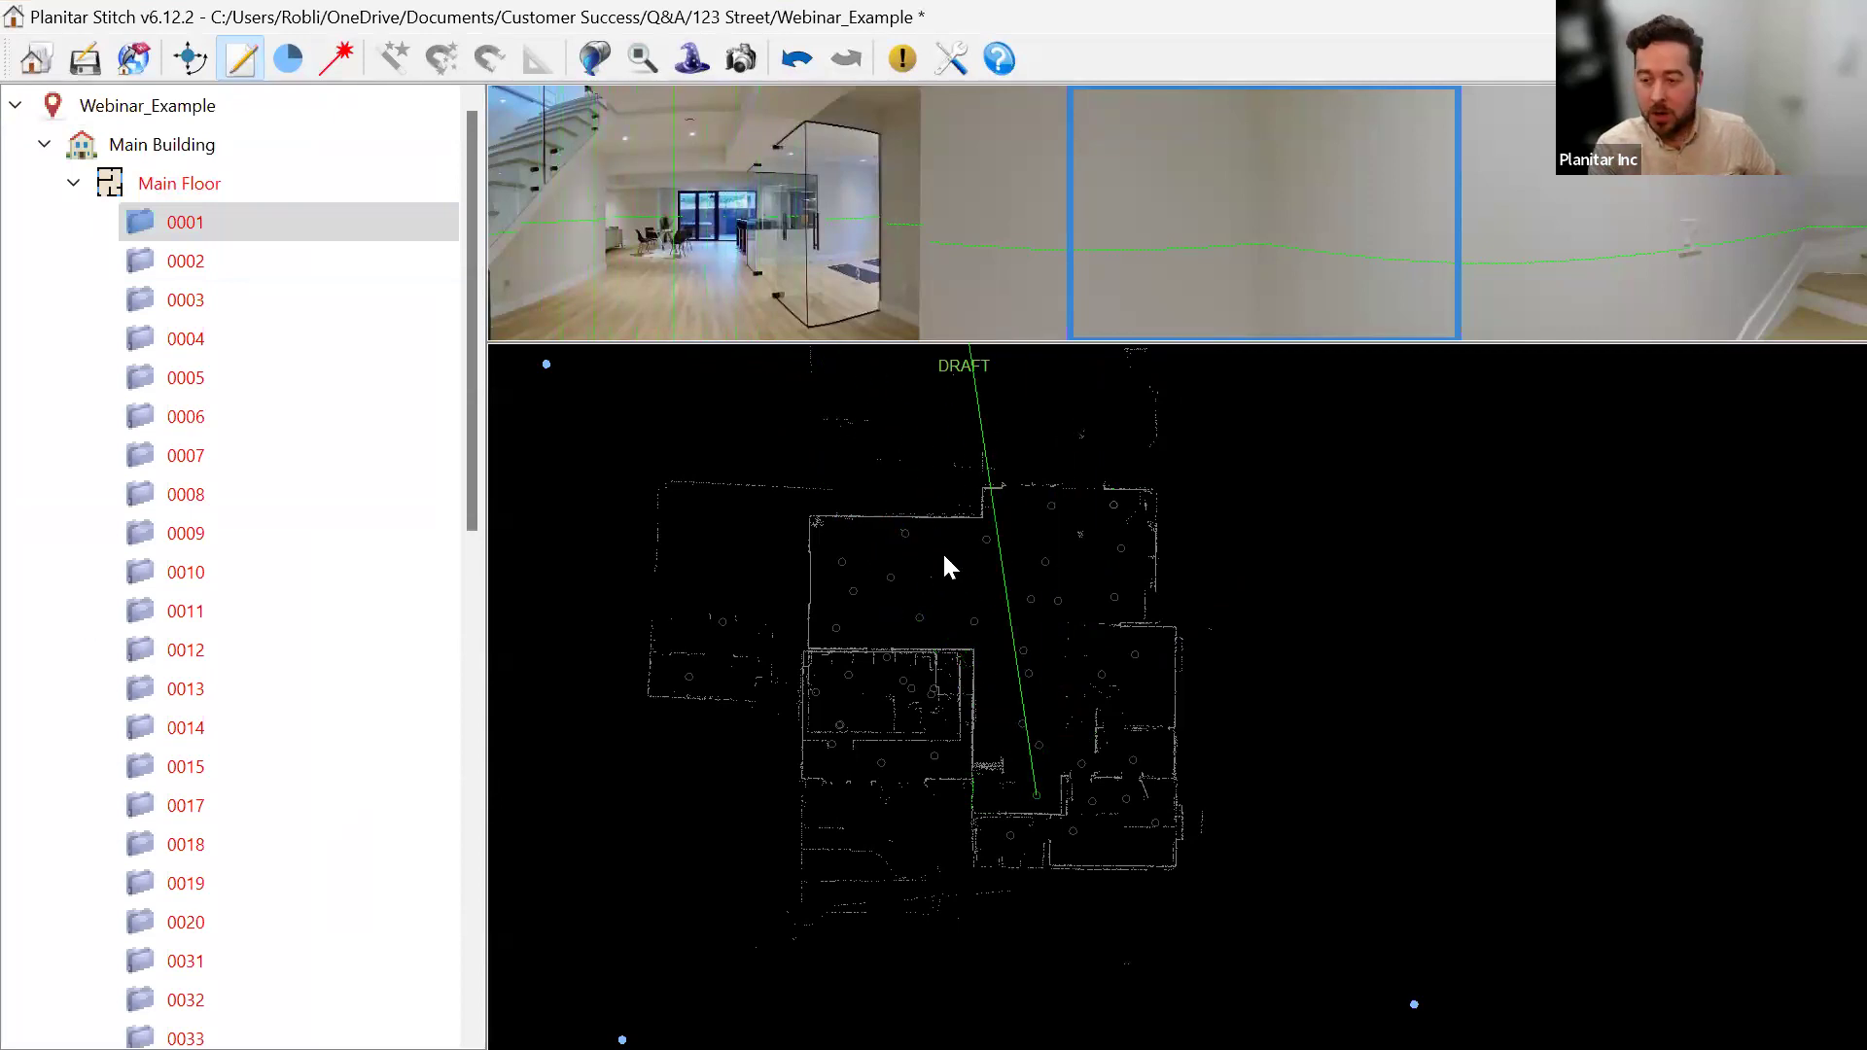
Add notes 'NOTES' in the right-hand room and 'EXAMPLE' in the lower-left room.
left_click(235, 62)
left_click(1150, 672)
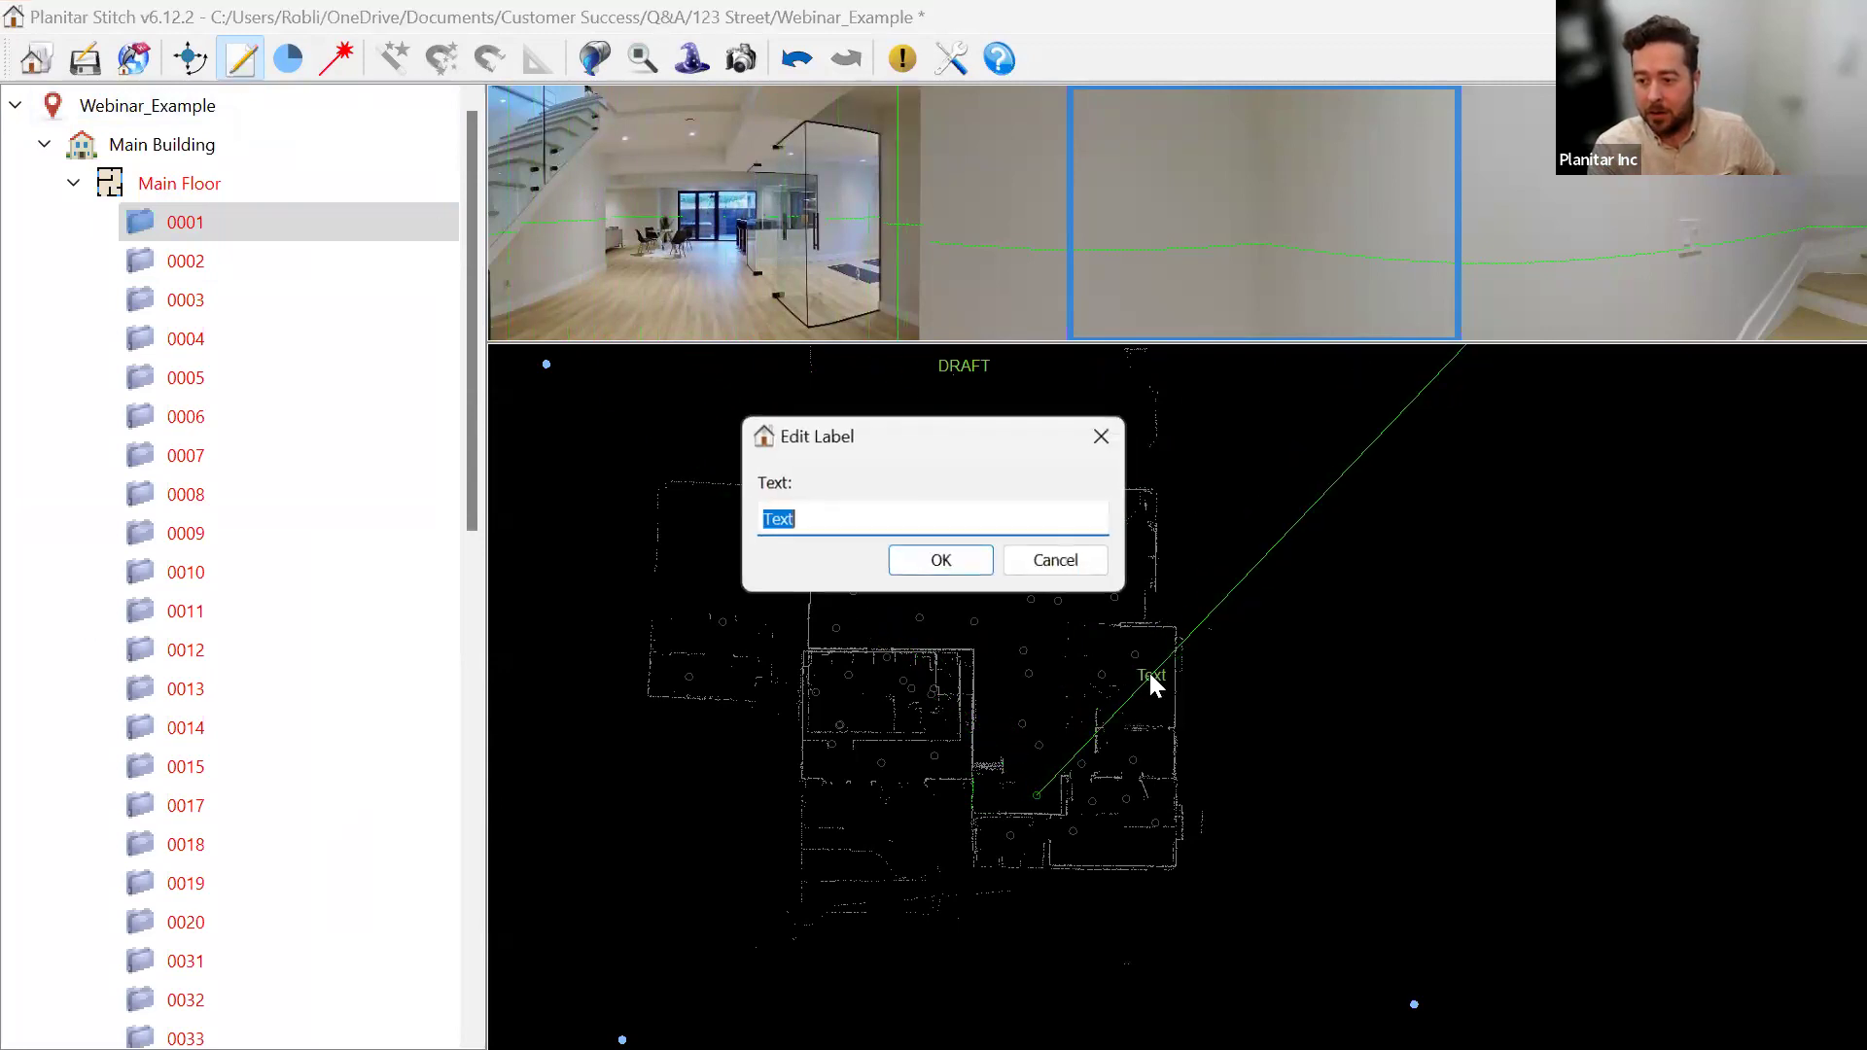
type("NOTES")
key("Return")
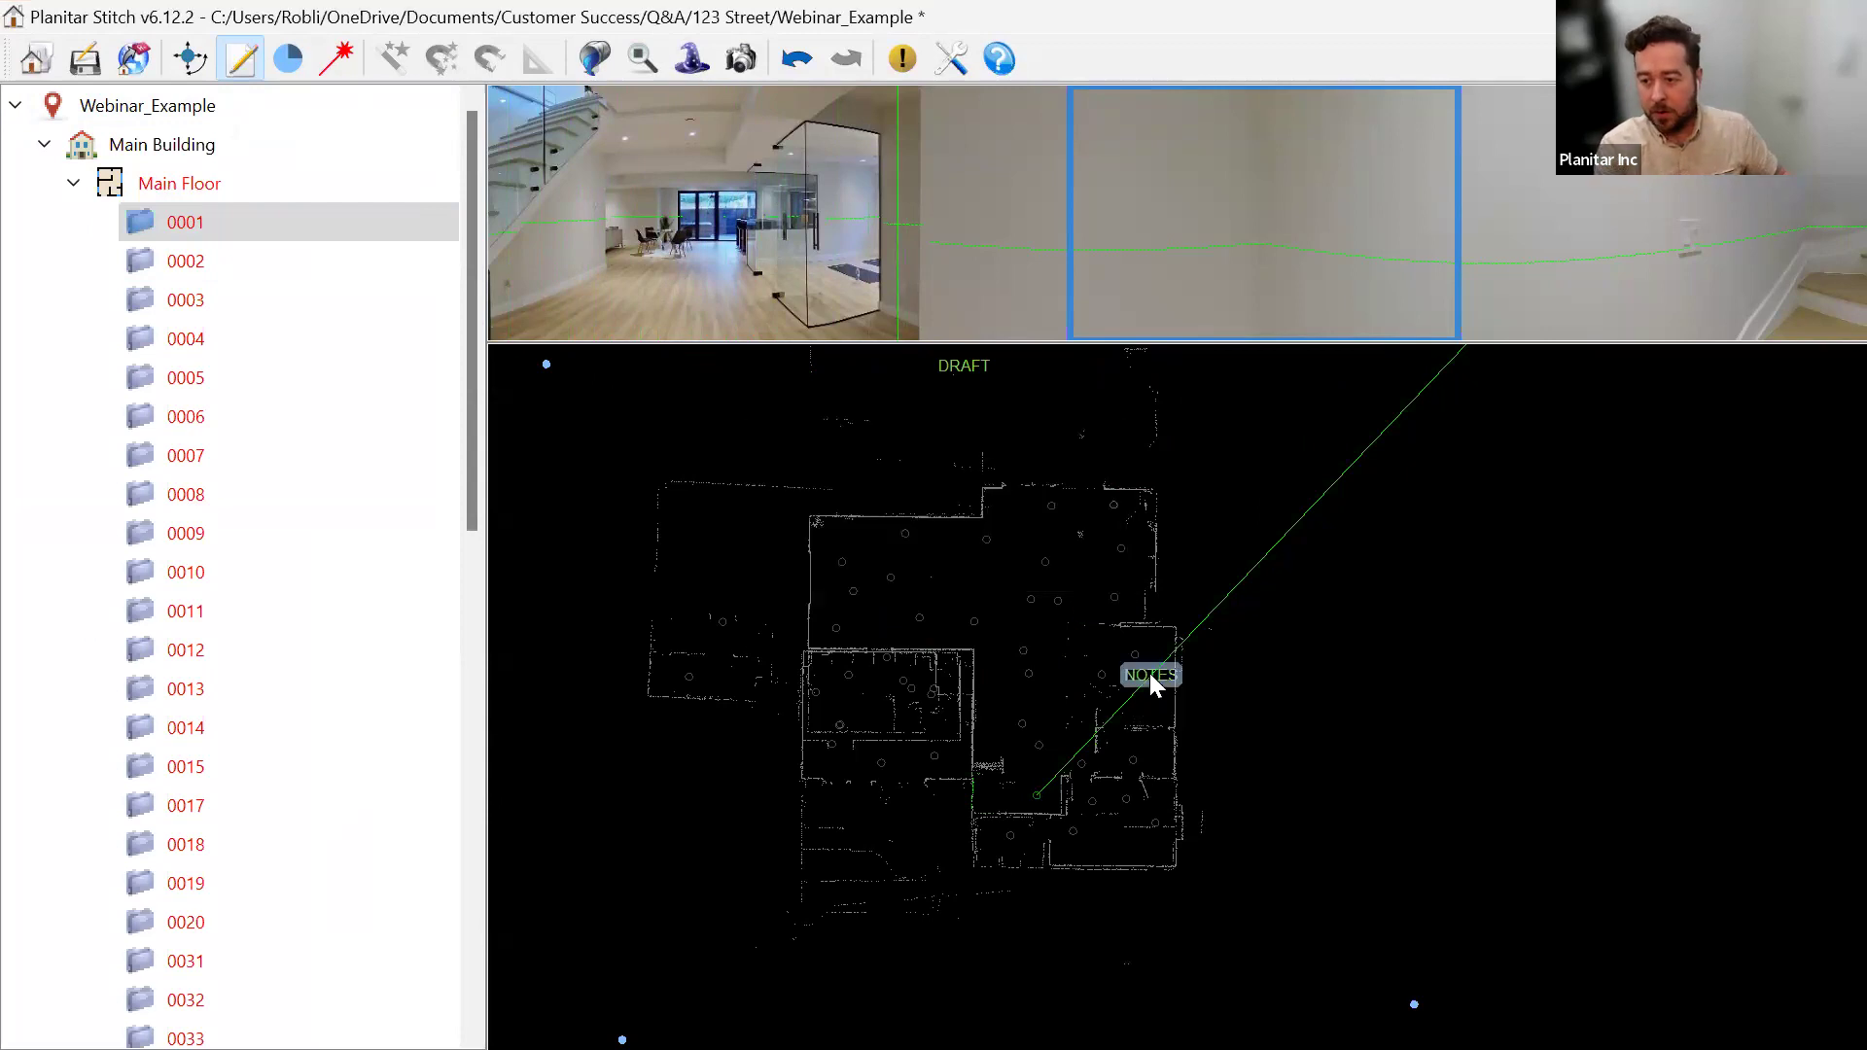
left_click(912, 813)
type("EXAMPLE")
key("Return")
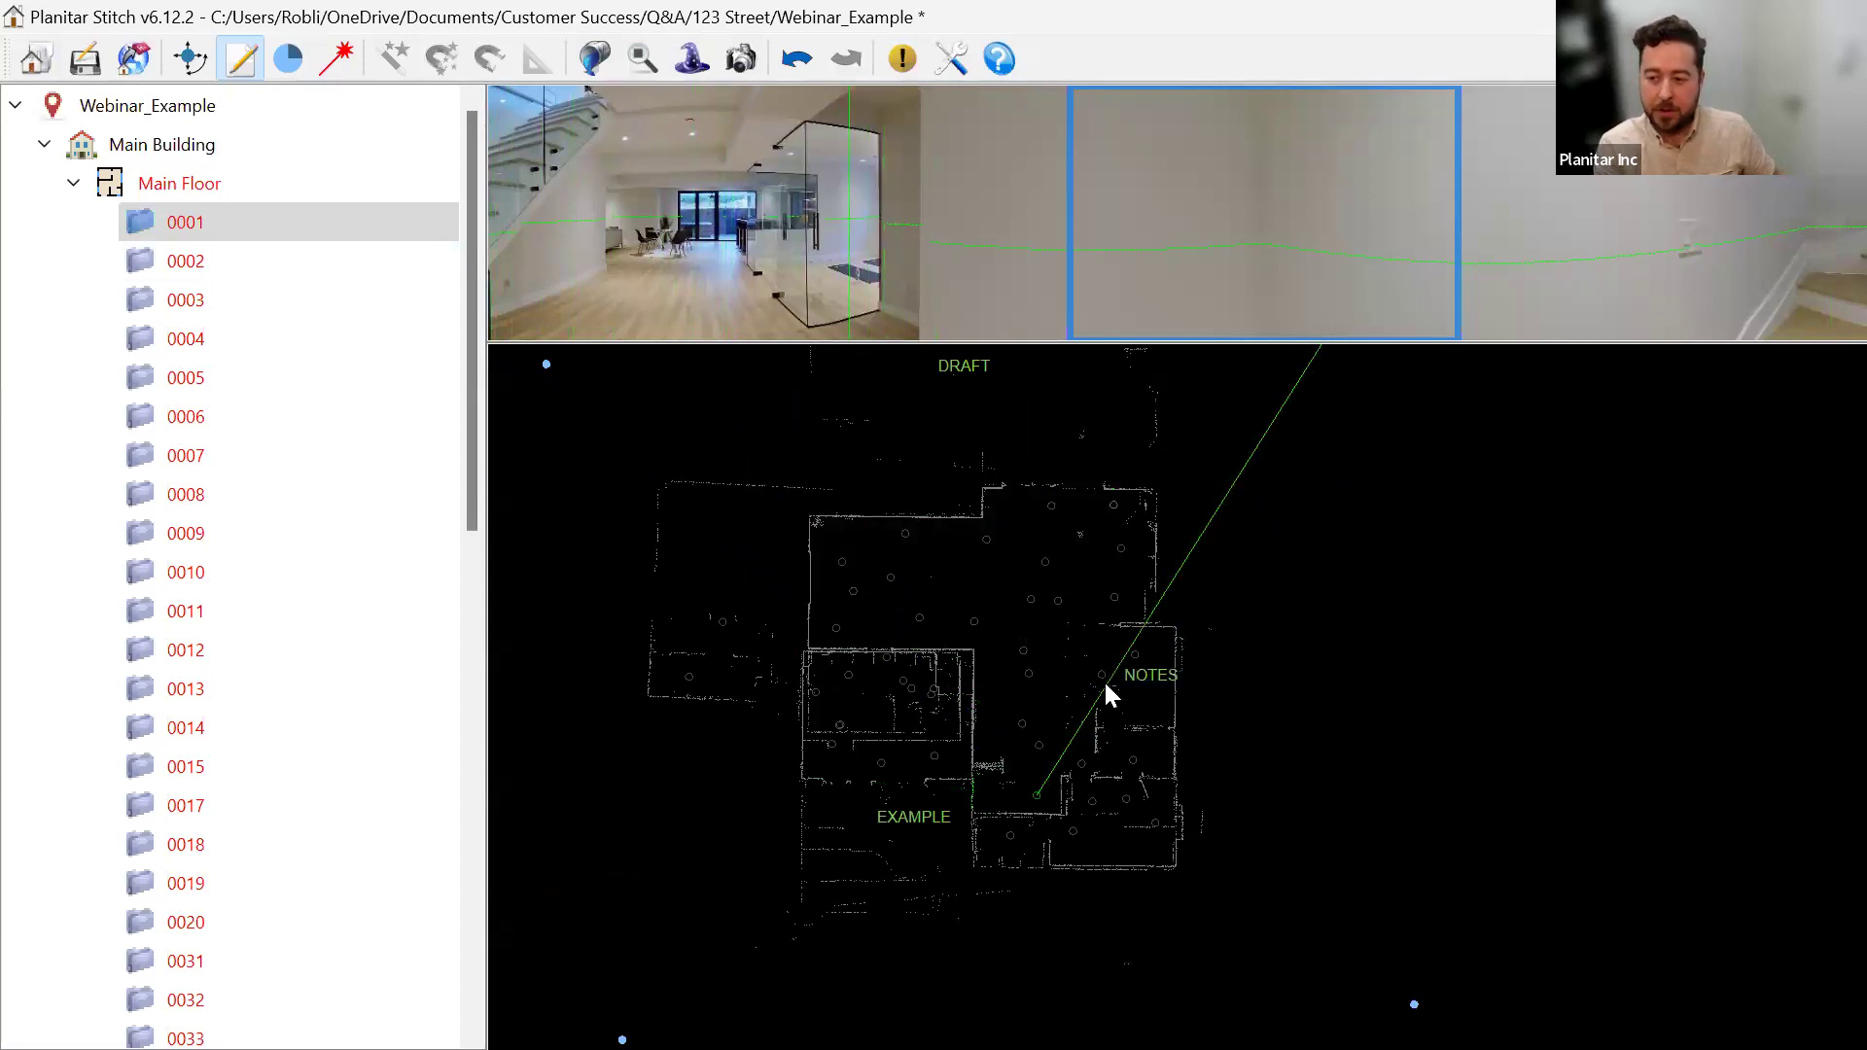
left_click_drag(1117, 645, 1074, 585)
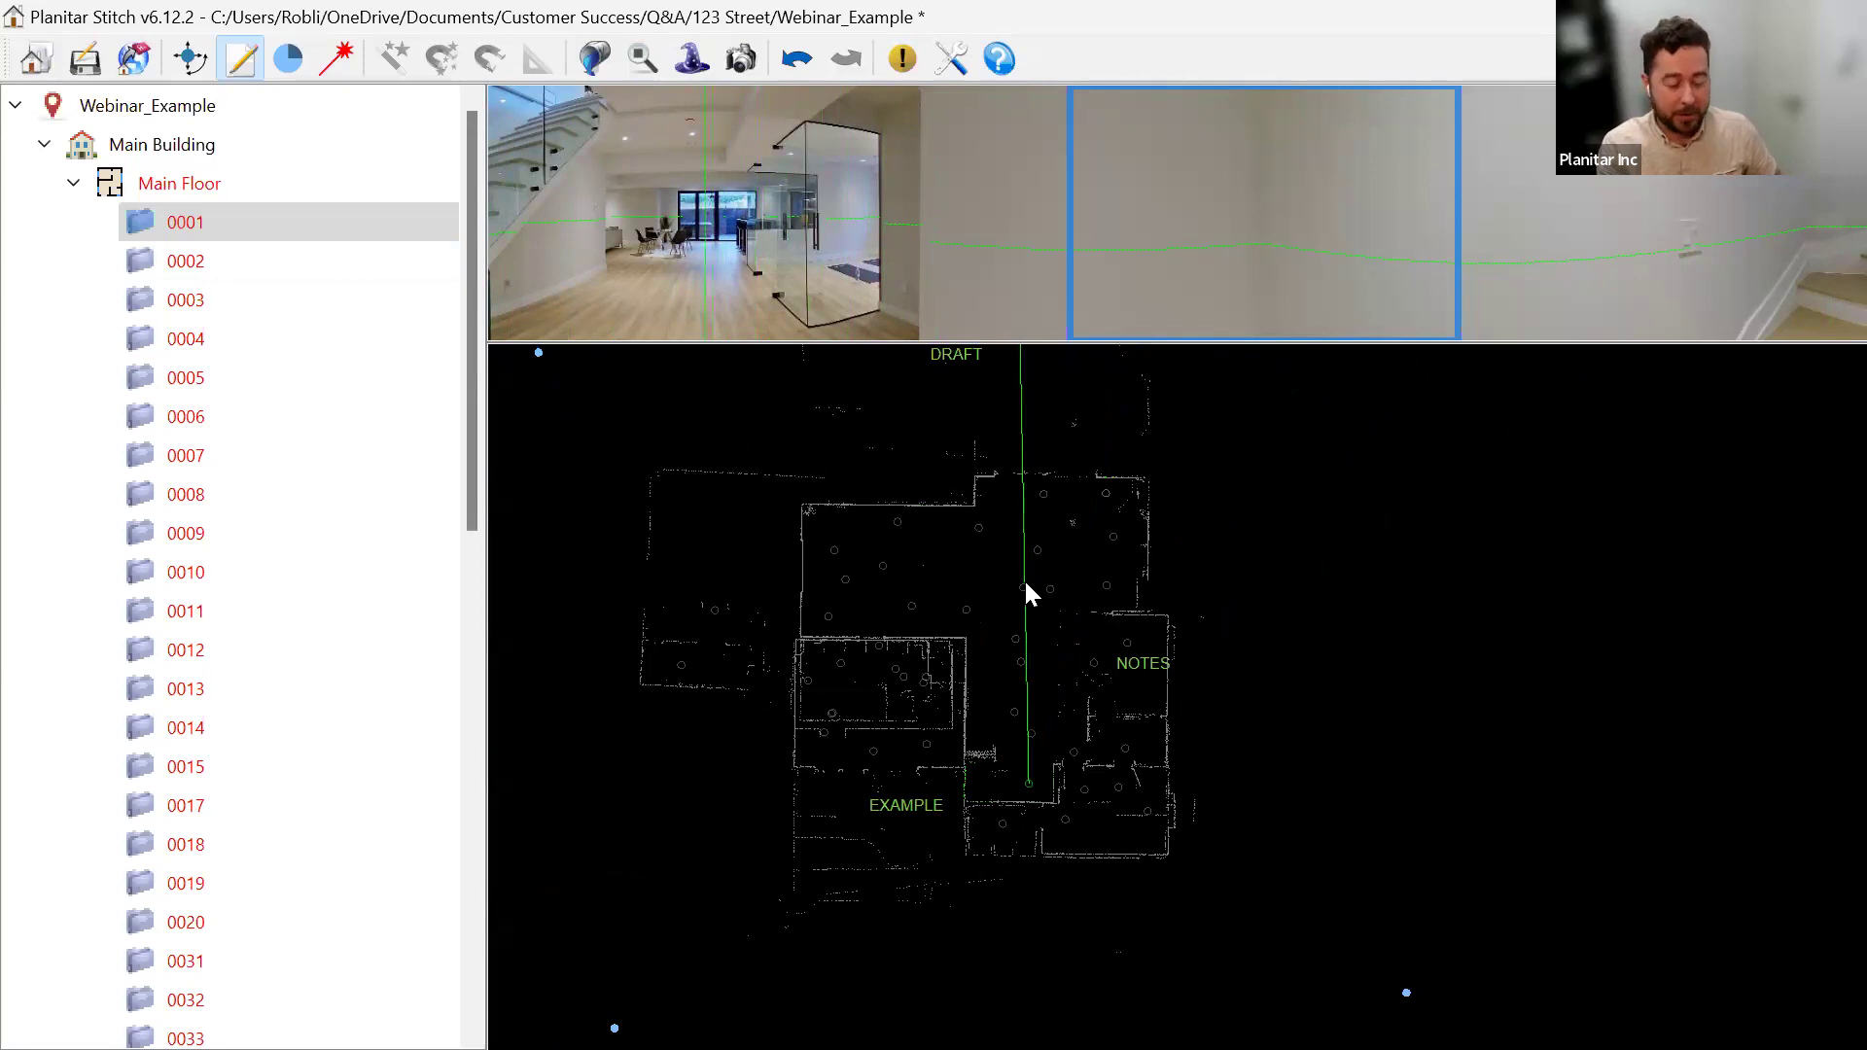
Label the right-hand, lower central and left-hand rooms A, B and C.
left_click(1151, 663)
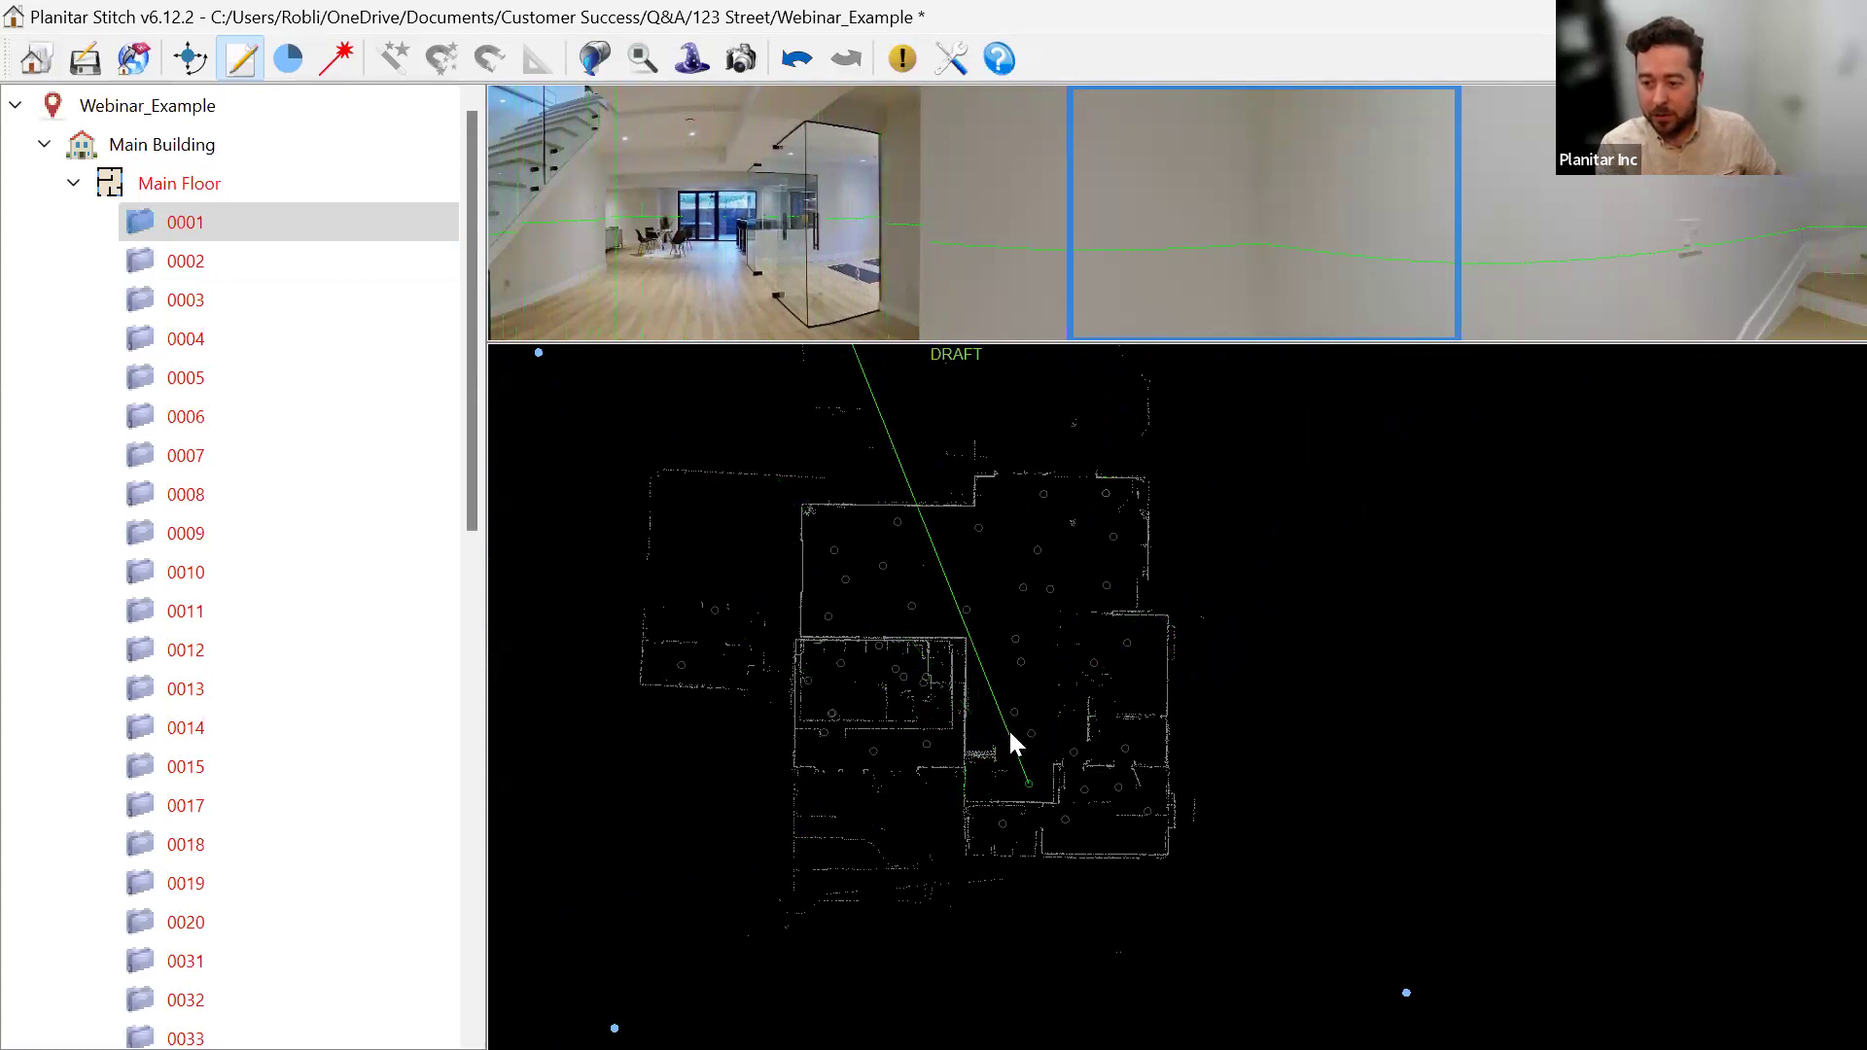
left_click(1130, 661)
type("A")
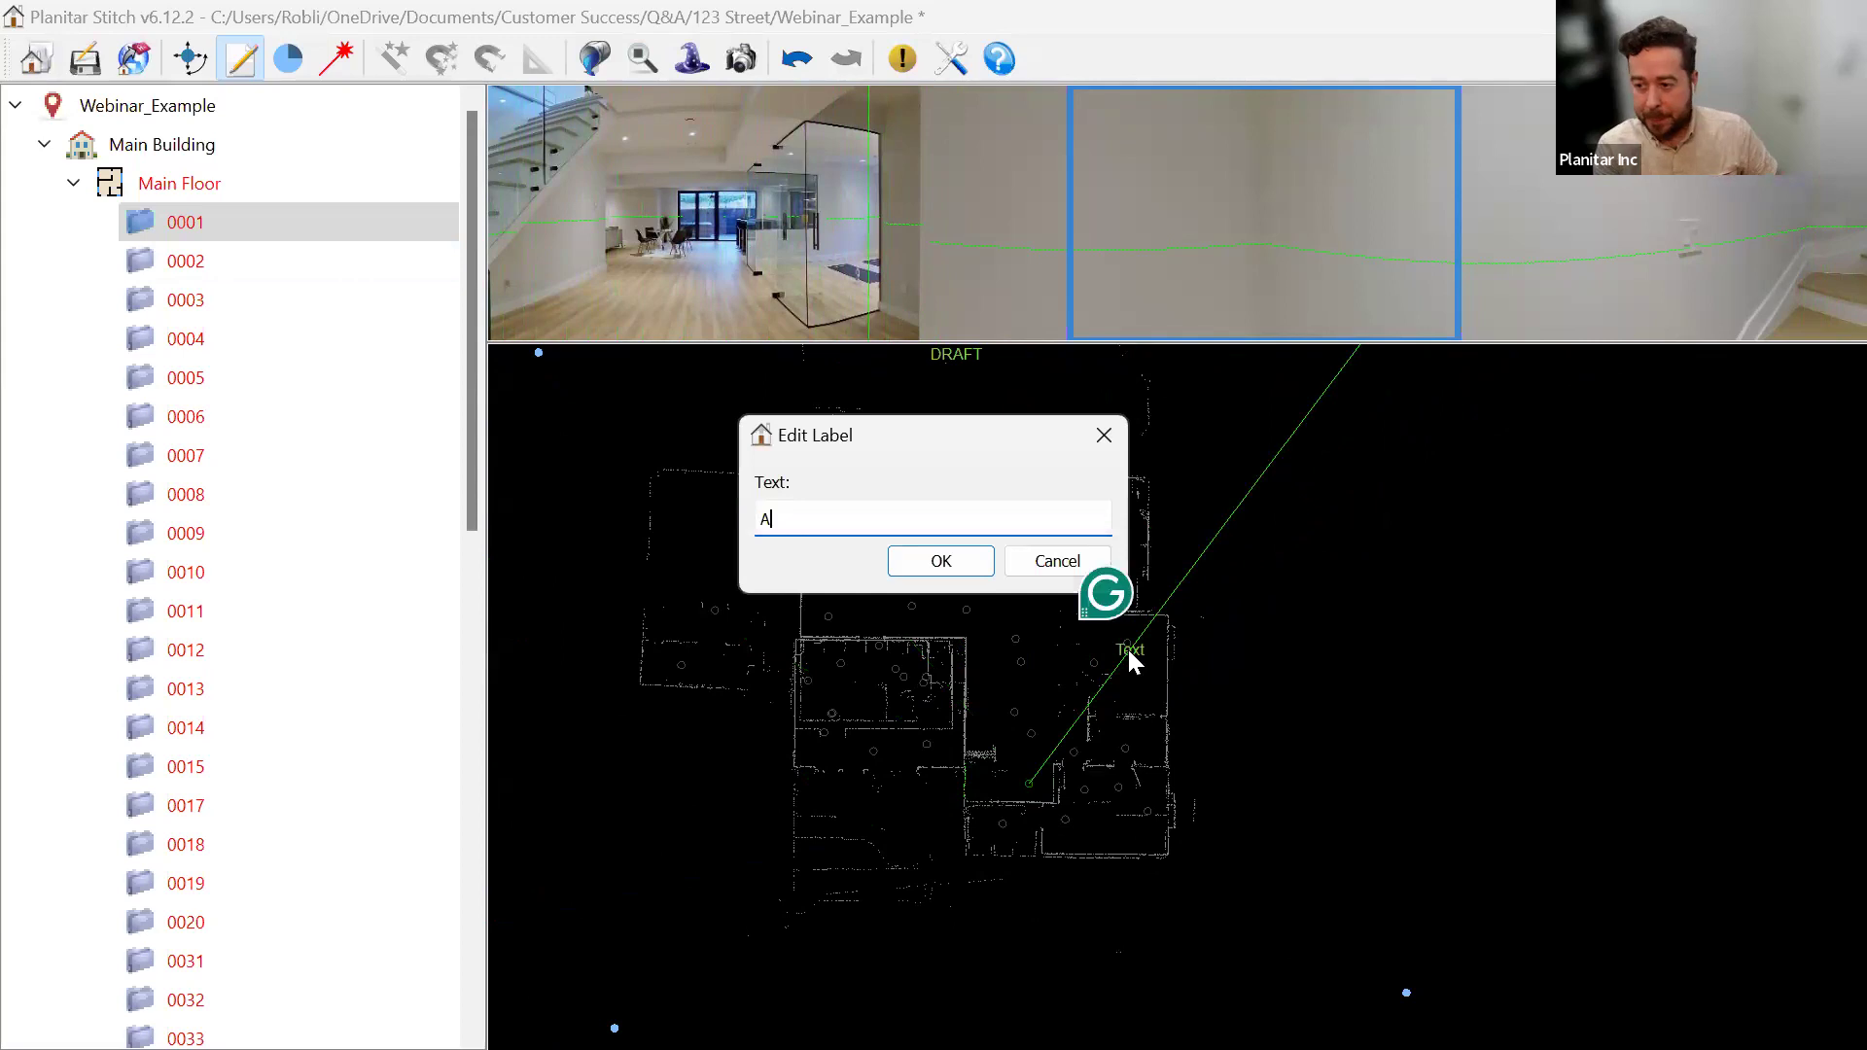
key("Return")
left_click(1019, 776)
type("B")
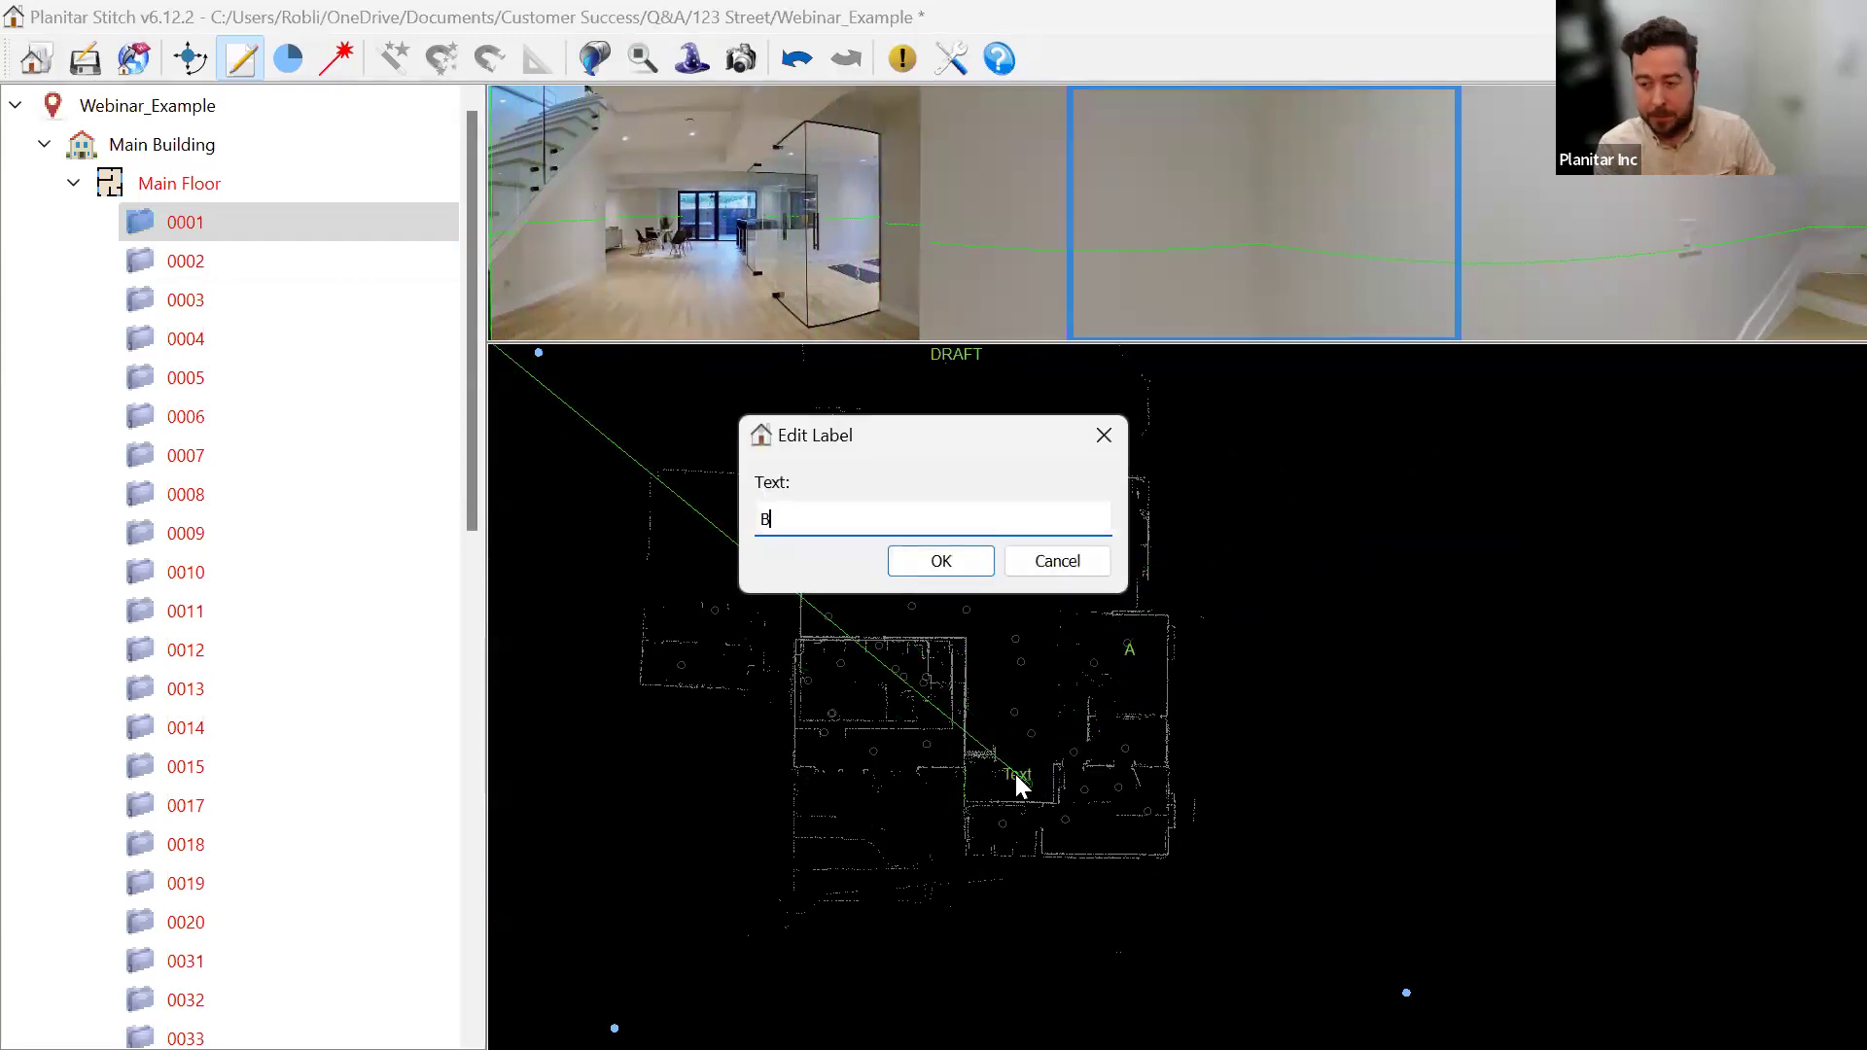
key("Return")
left_click(864, 654)
type("C")
key("Return")
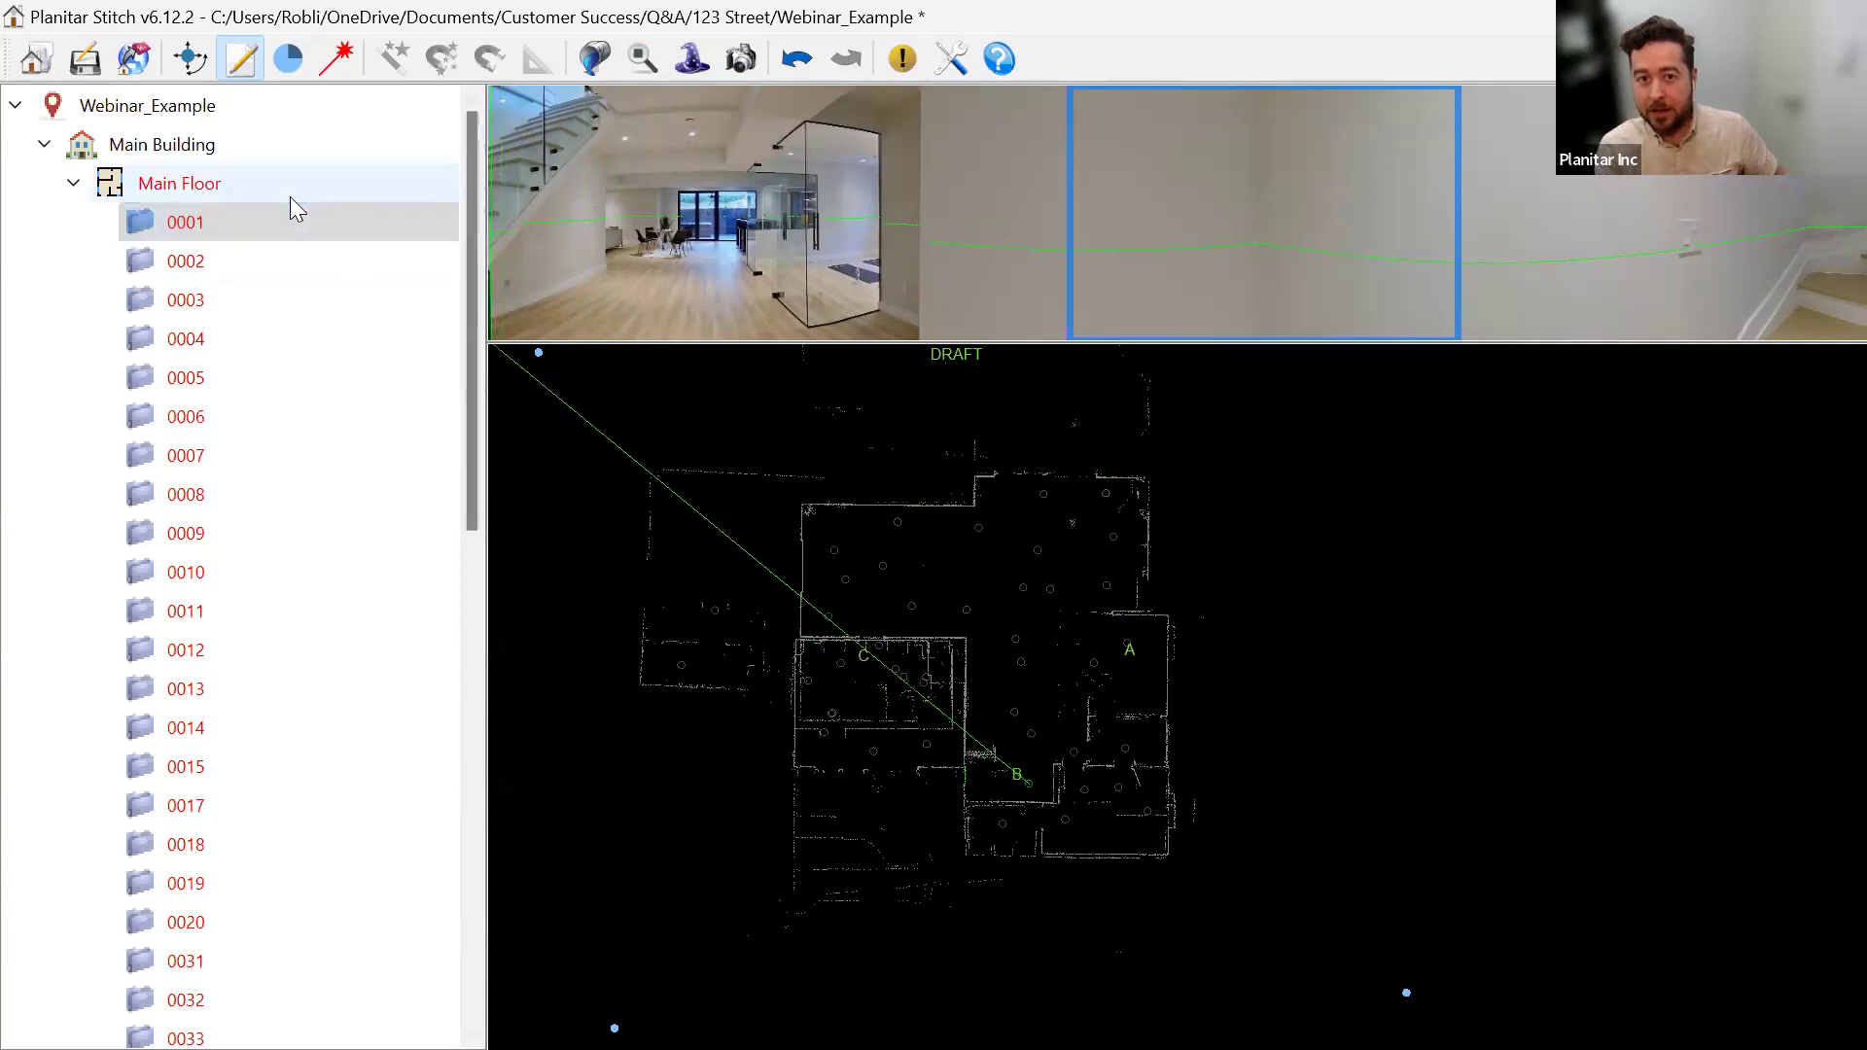
Replace the OUTDOOR SCANS ONLY comment with lines 'A= Kitchen' and 'B= Example'.
left_click(141, 114)
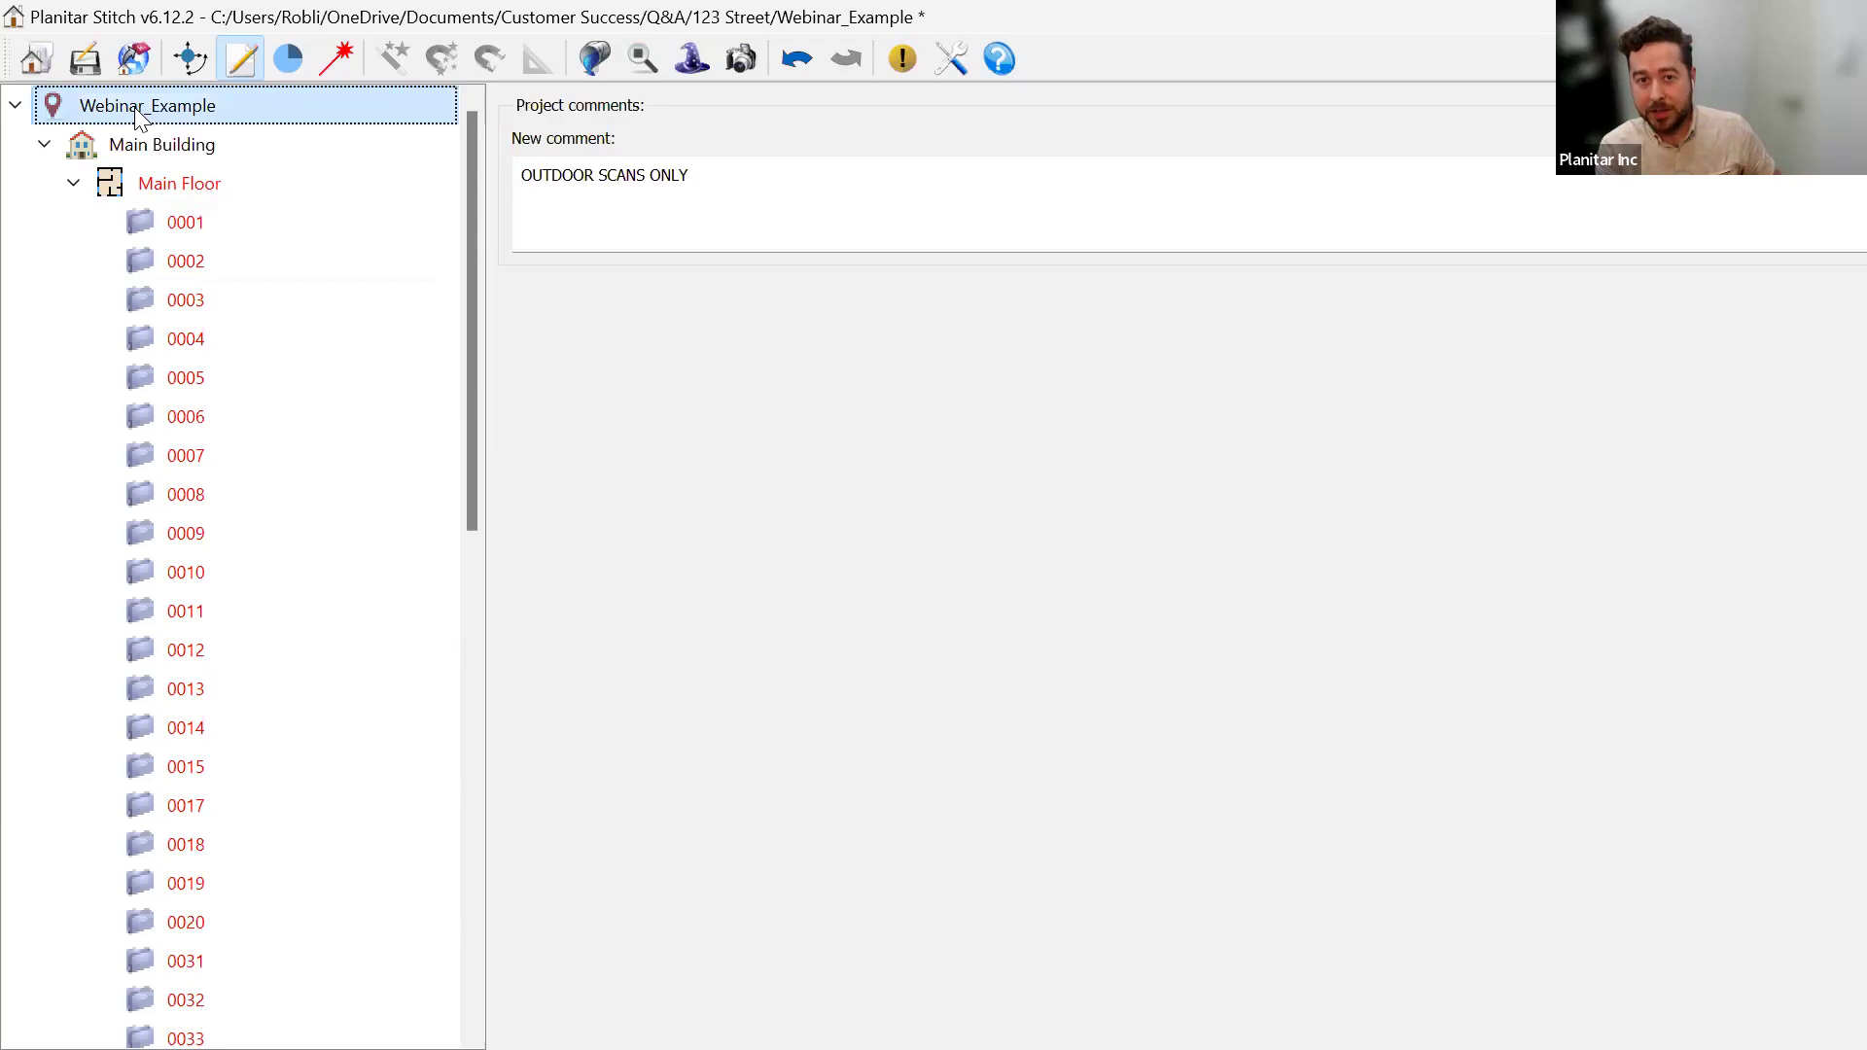
left_click_drag(727, 174, 501, 178)
key("BackSpace")
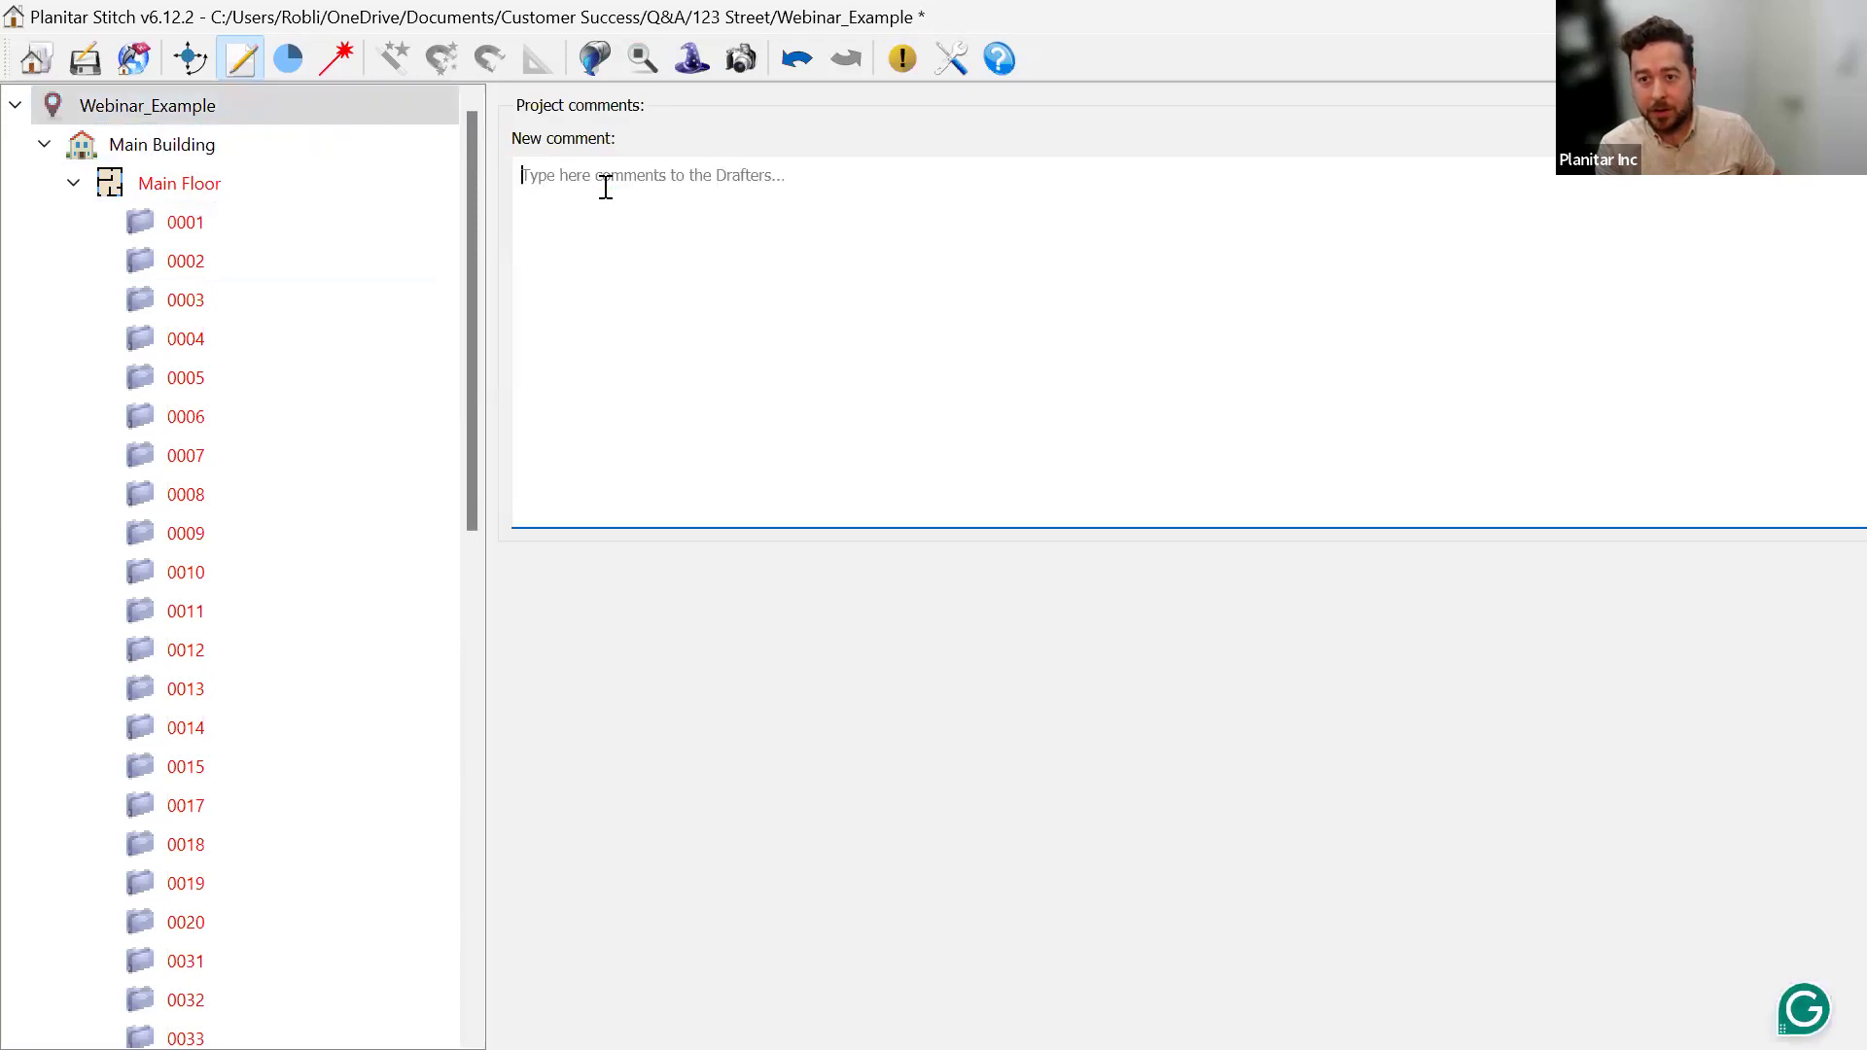
type("A=")
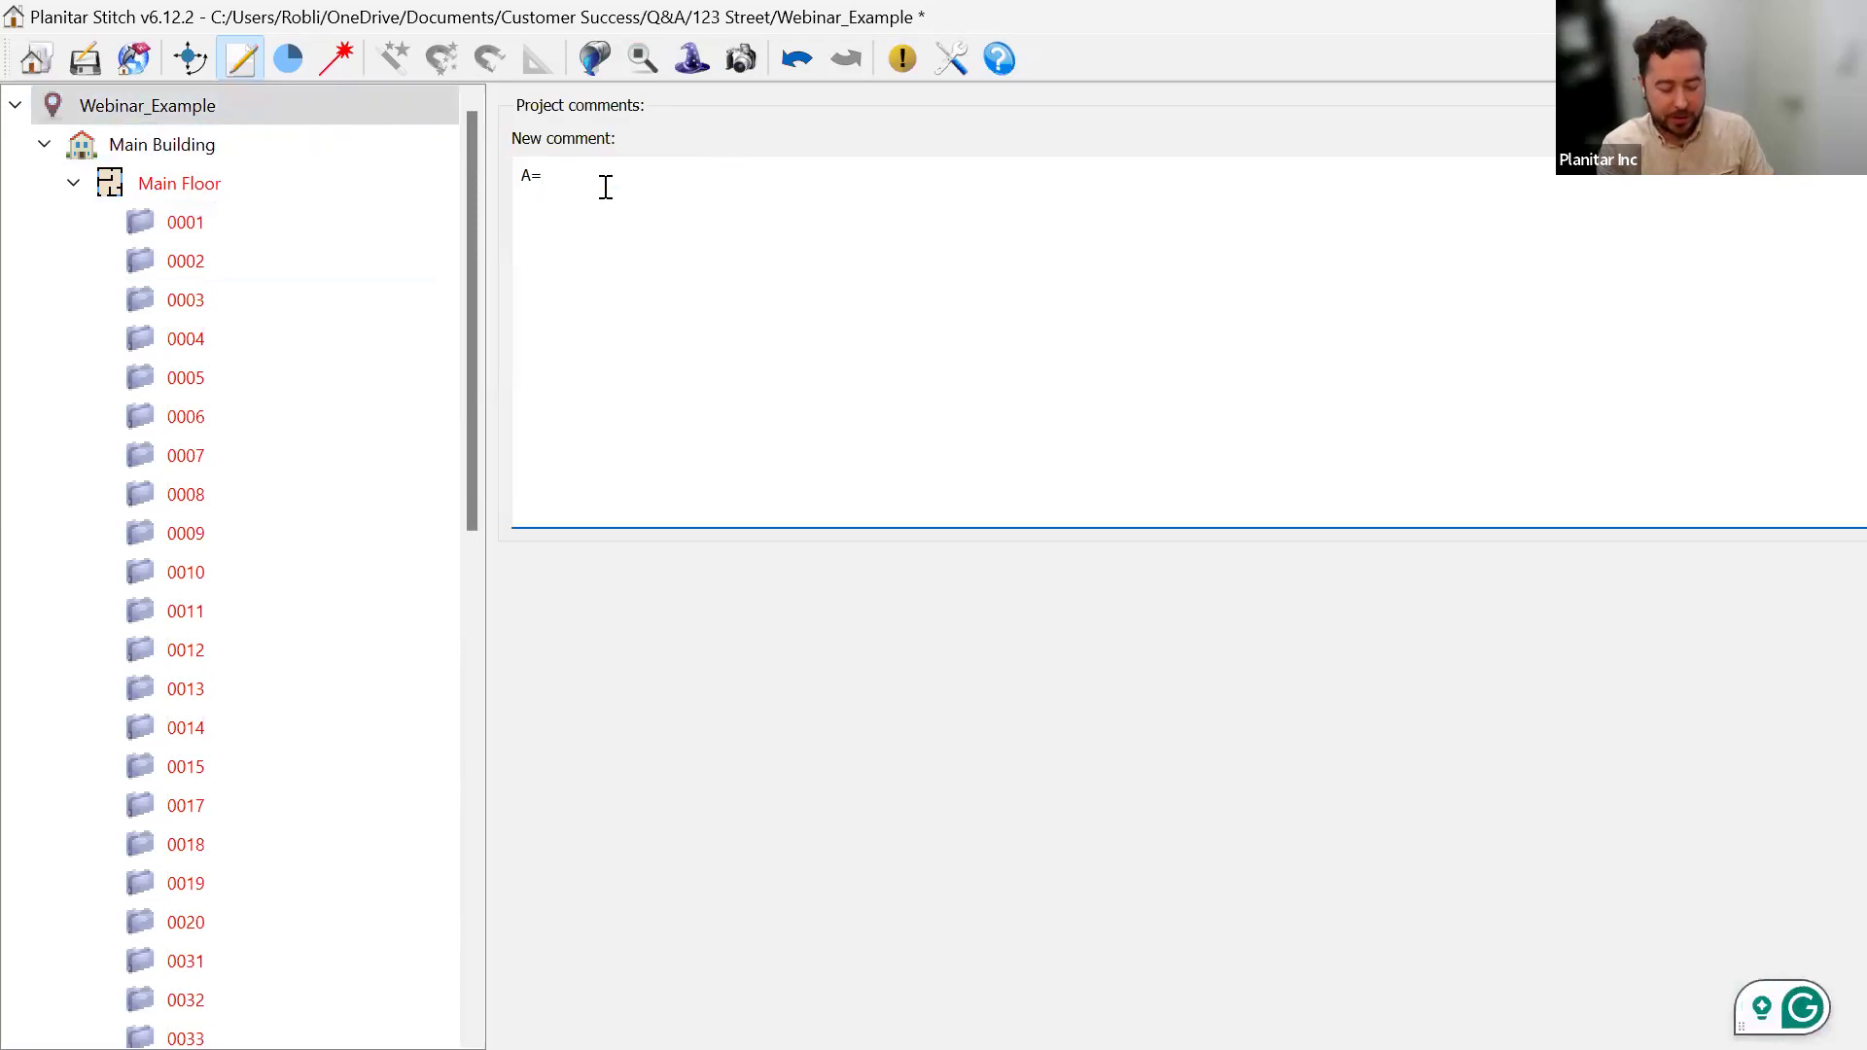
type(" Kitchen")
key("Return")
type("V")
key("BackSpace")
type("B= ")
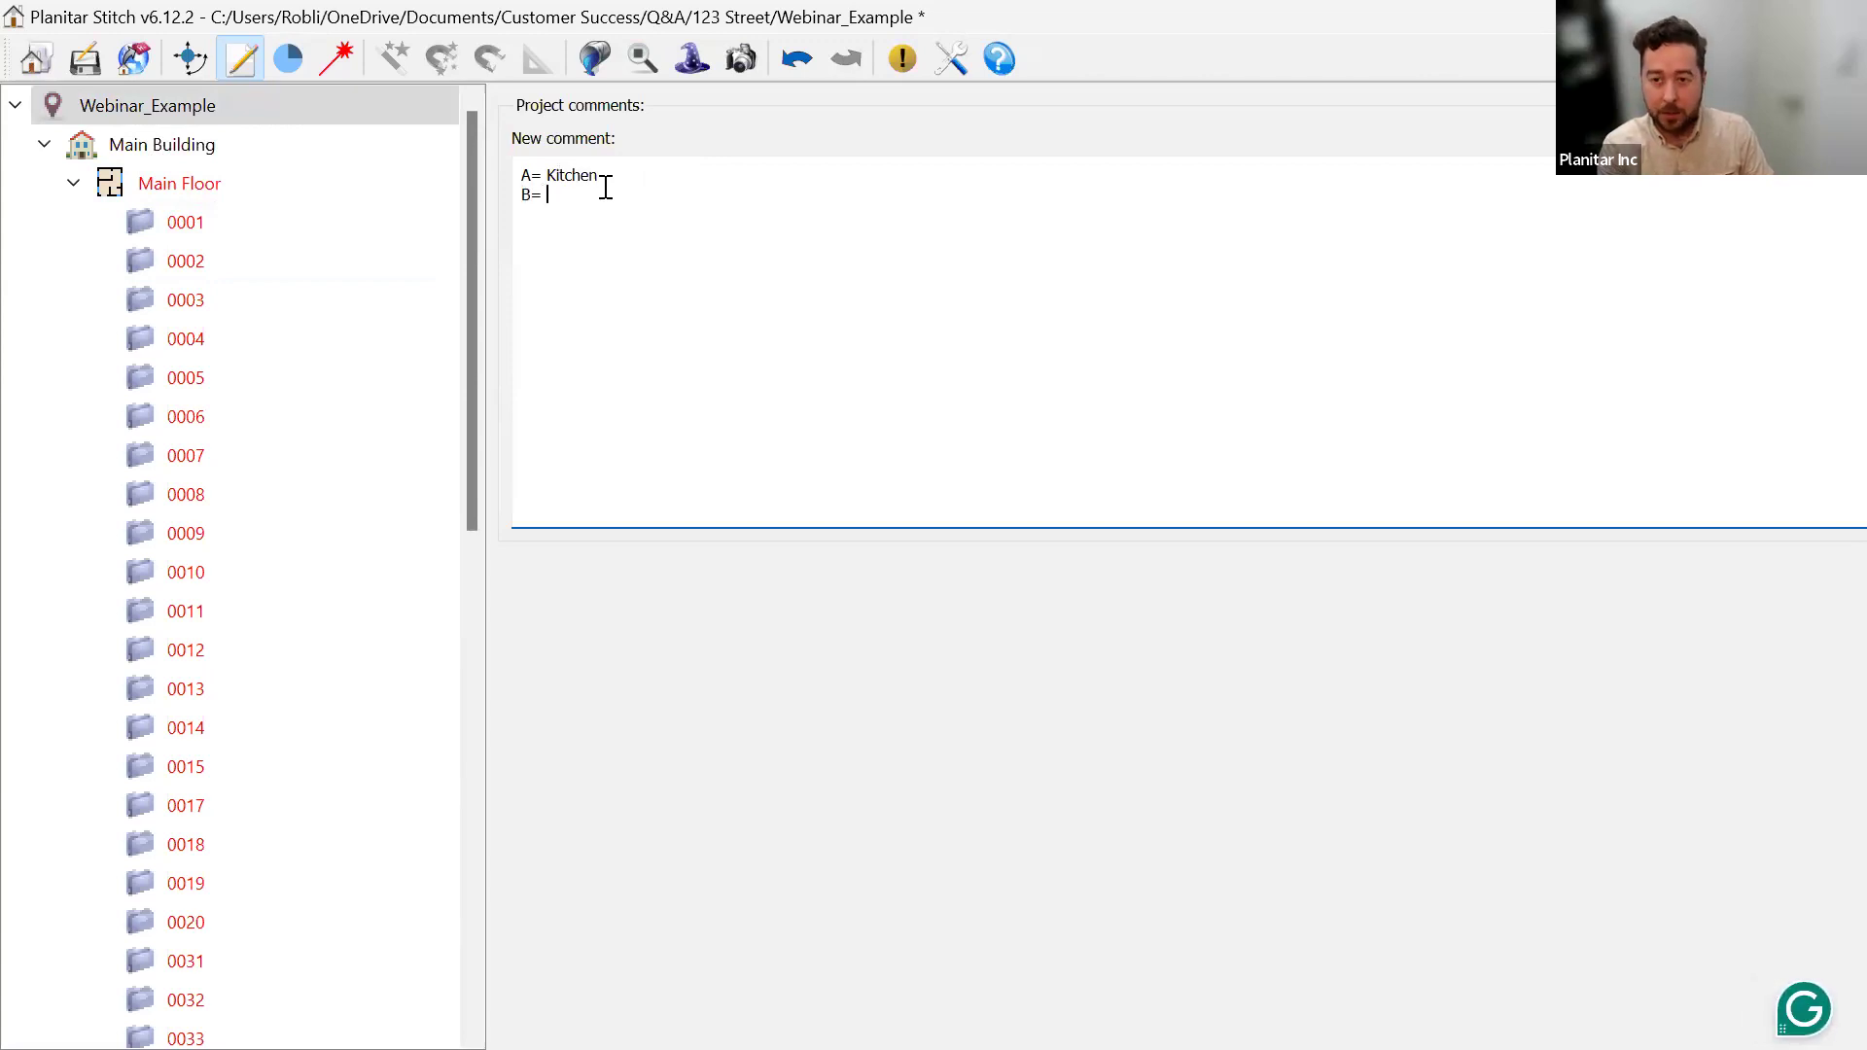
type("Example")
Add the line 'C= Another room', then start a new label in scan 0001's upper room.
key("Return")
type("C=")
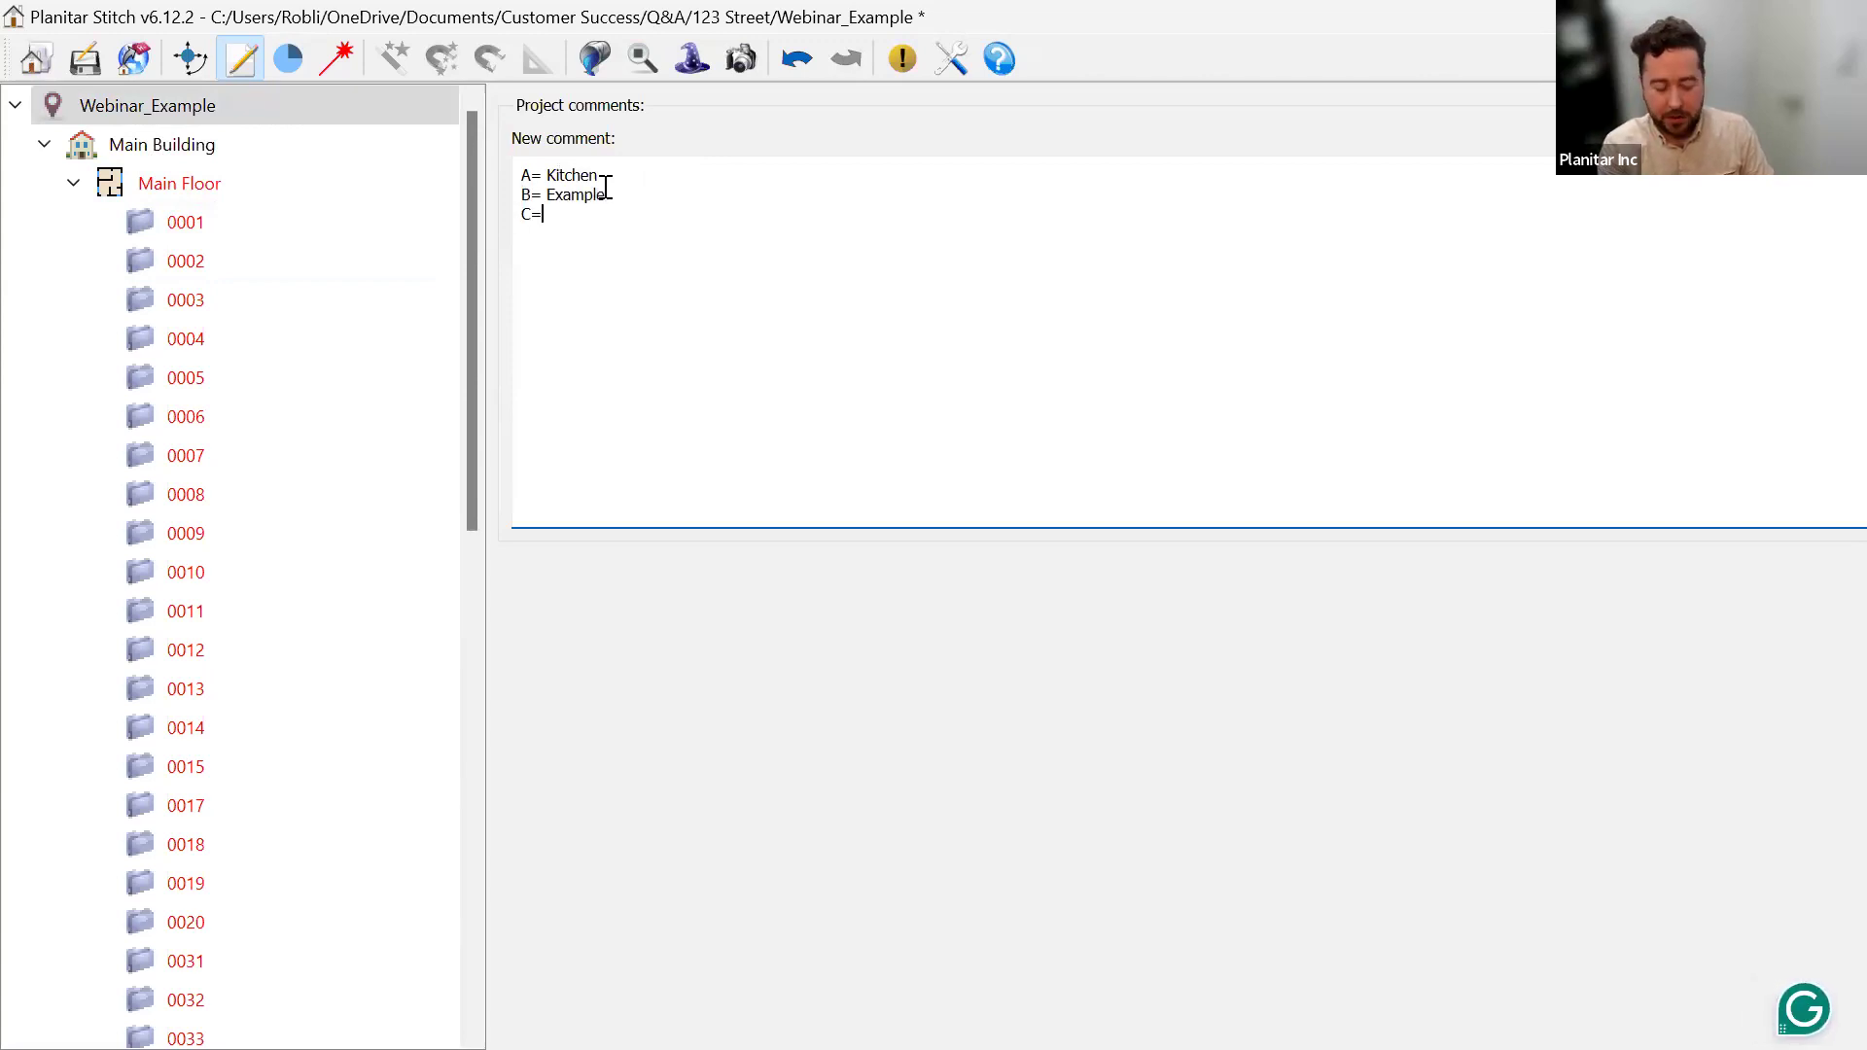
type(" Anoter")
key("BackSpace")
key("BackSpace")
key("BackSpace")
type("her room")
key("Return")
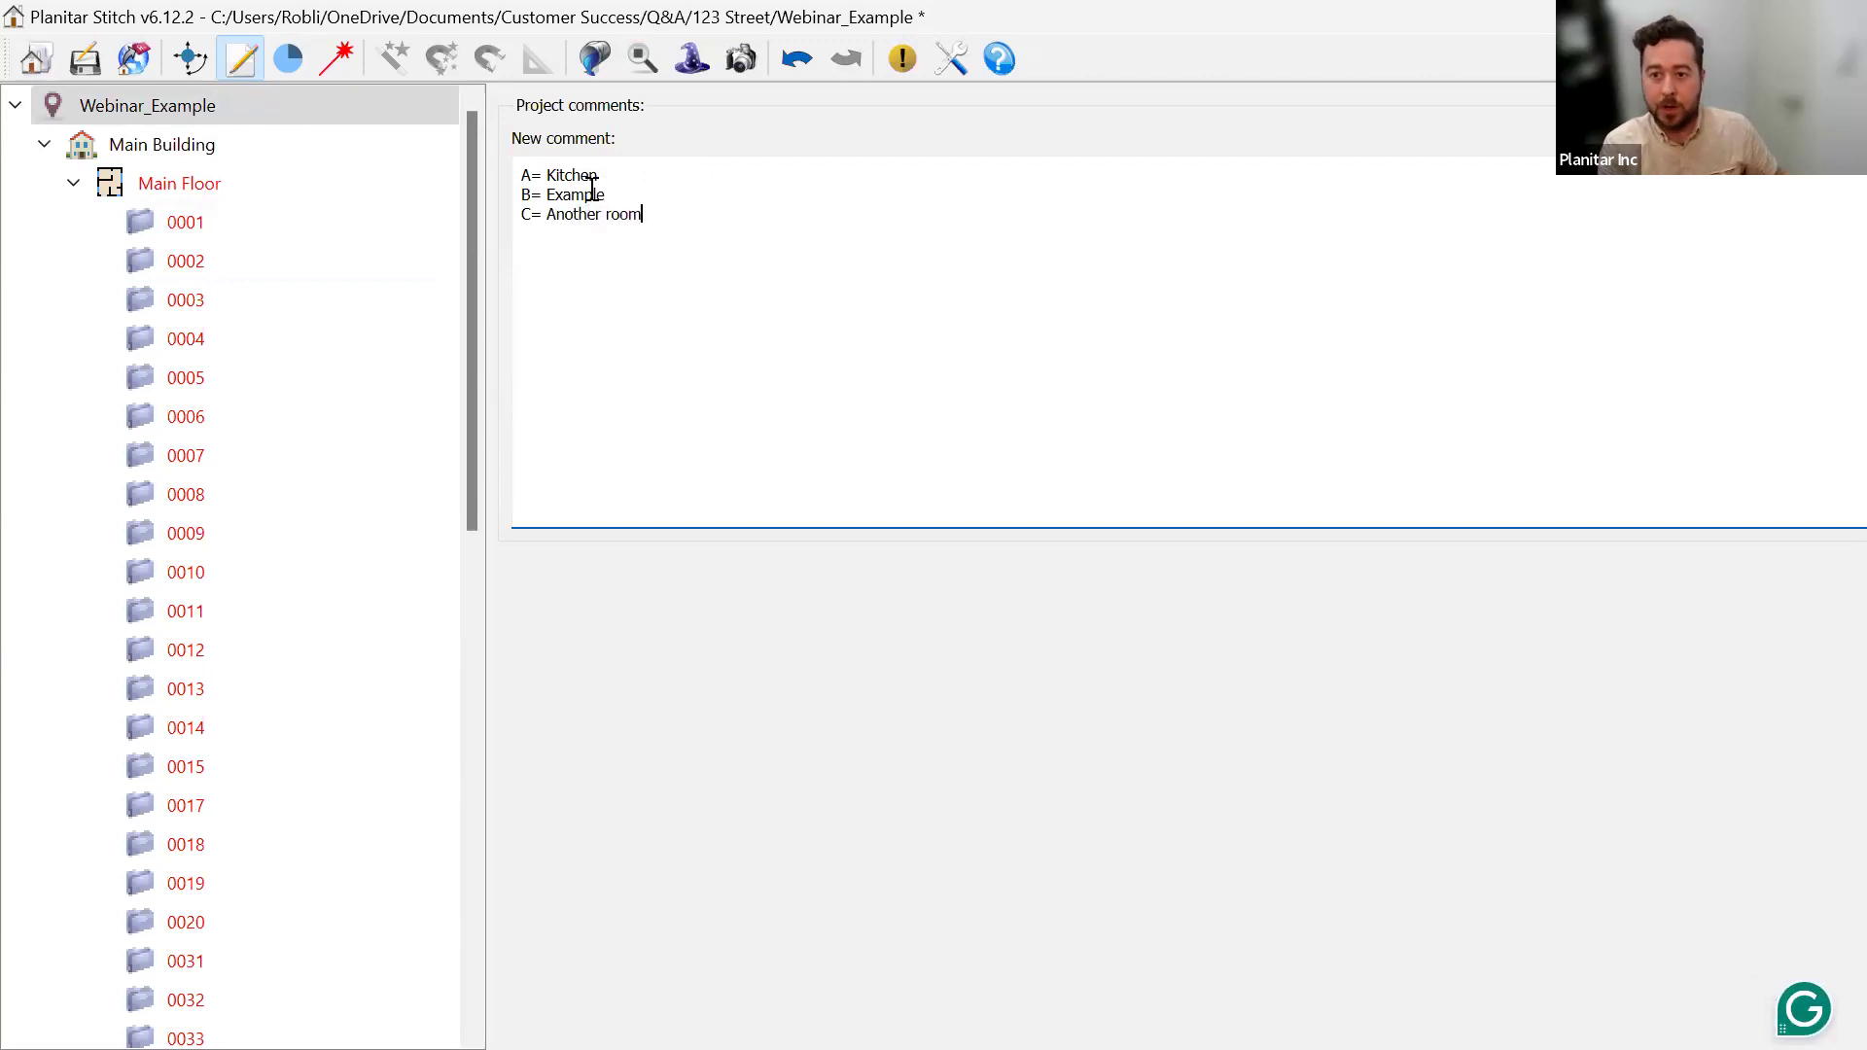
left_click(178, 222)
left_click(1071, 488)
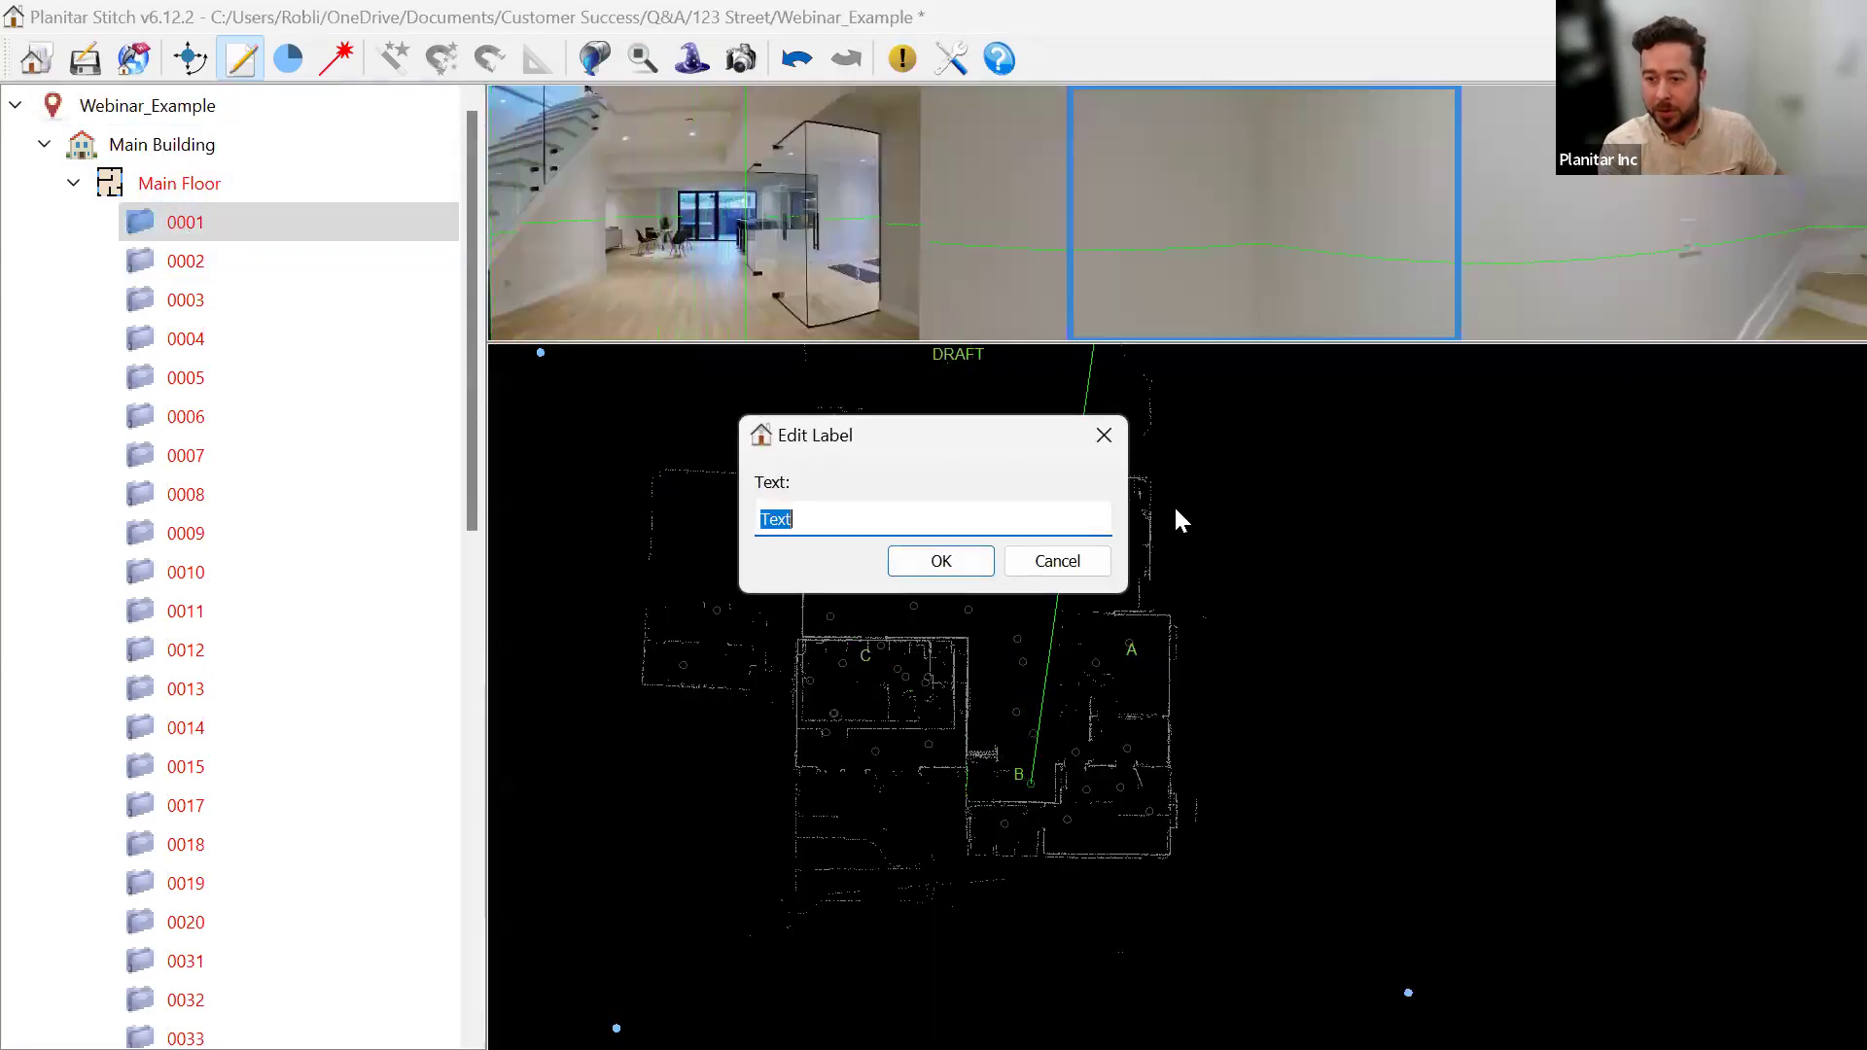
Confirm the second A label in the upper room, recheck the comments, and minimize Stitch.
key("Return")
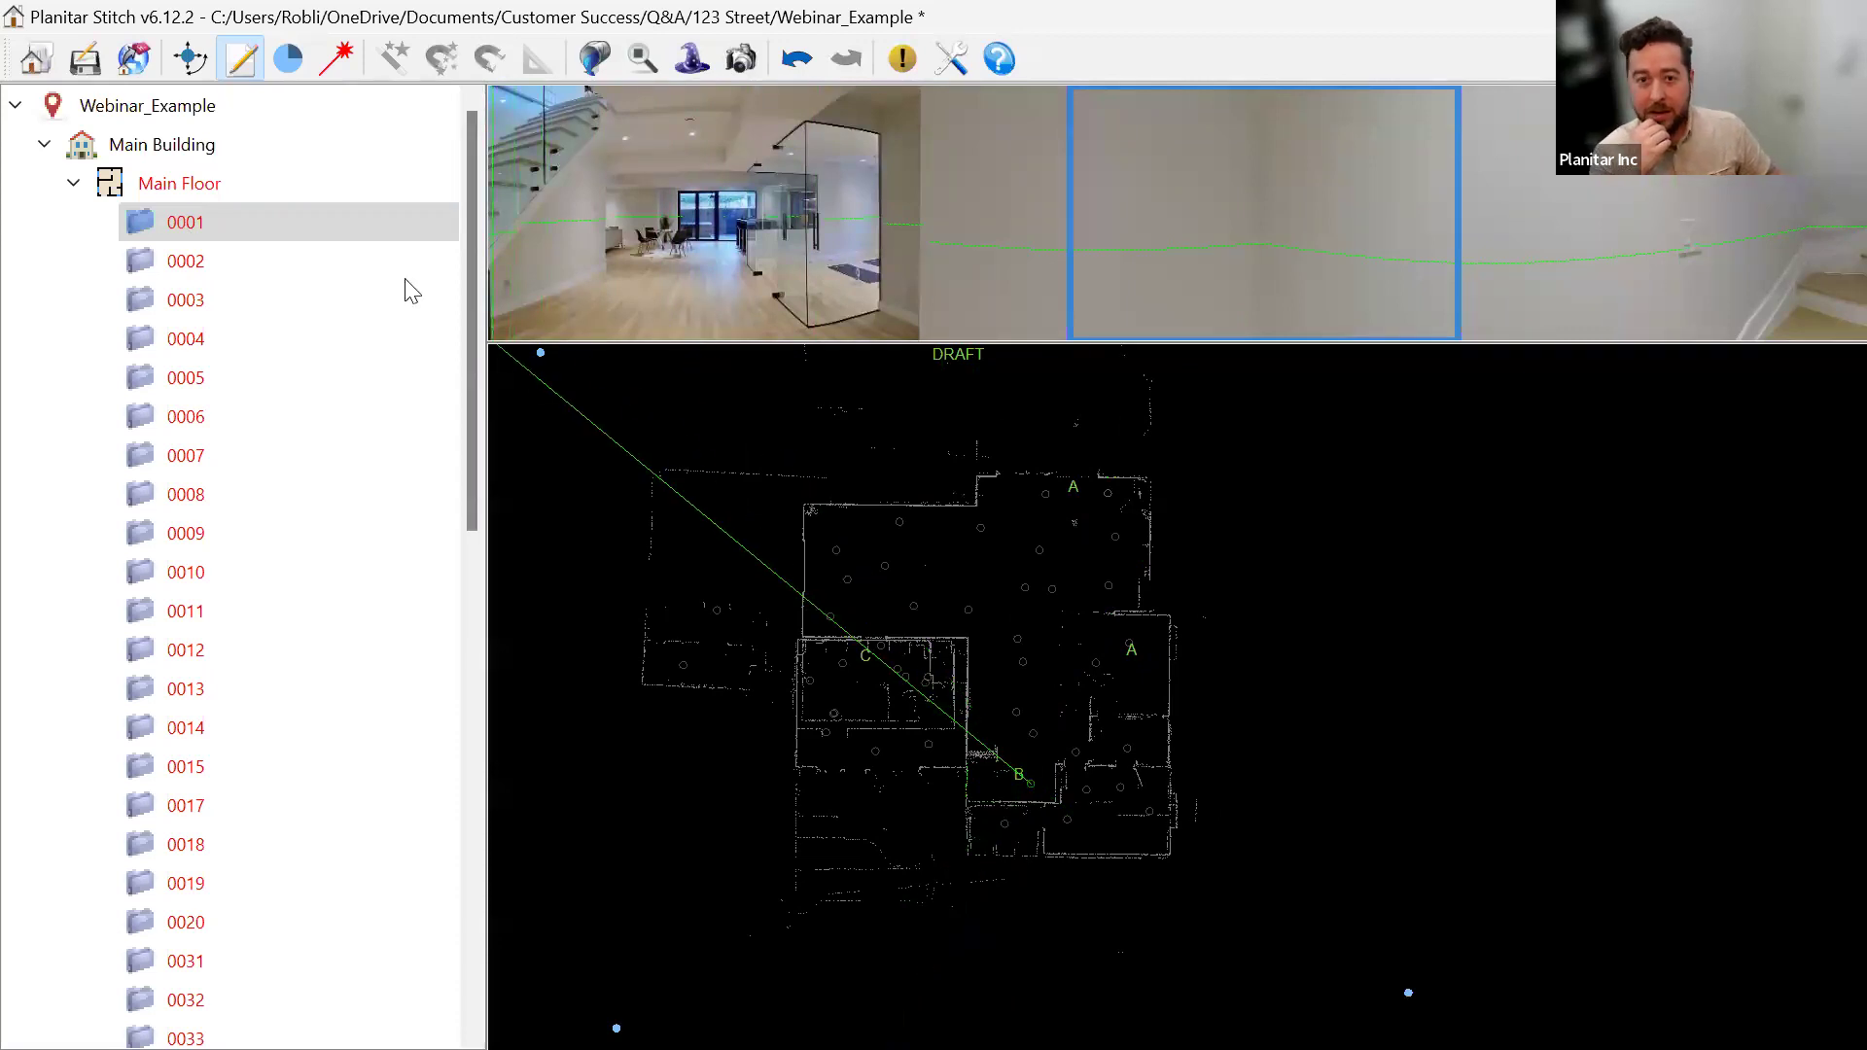
left_click(185, 108)
left_click(842, 425)
left_click(806, 323)
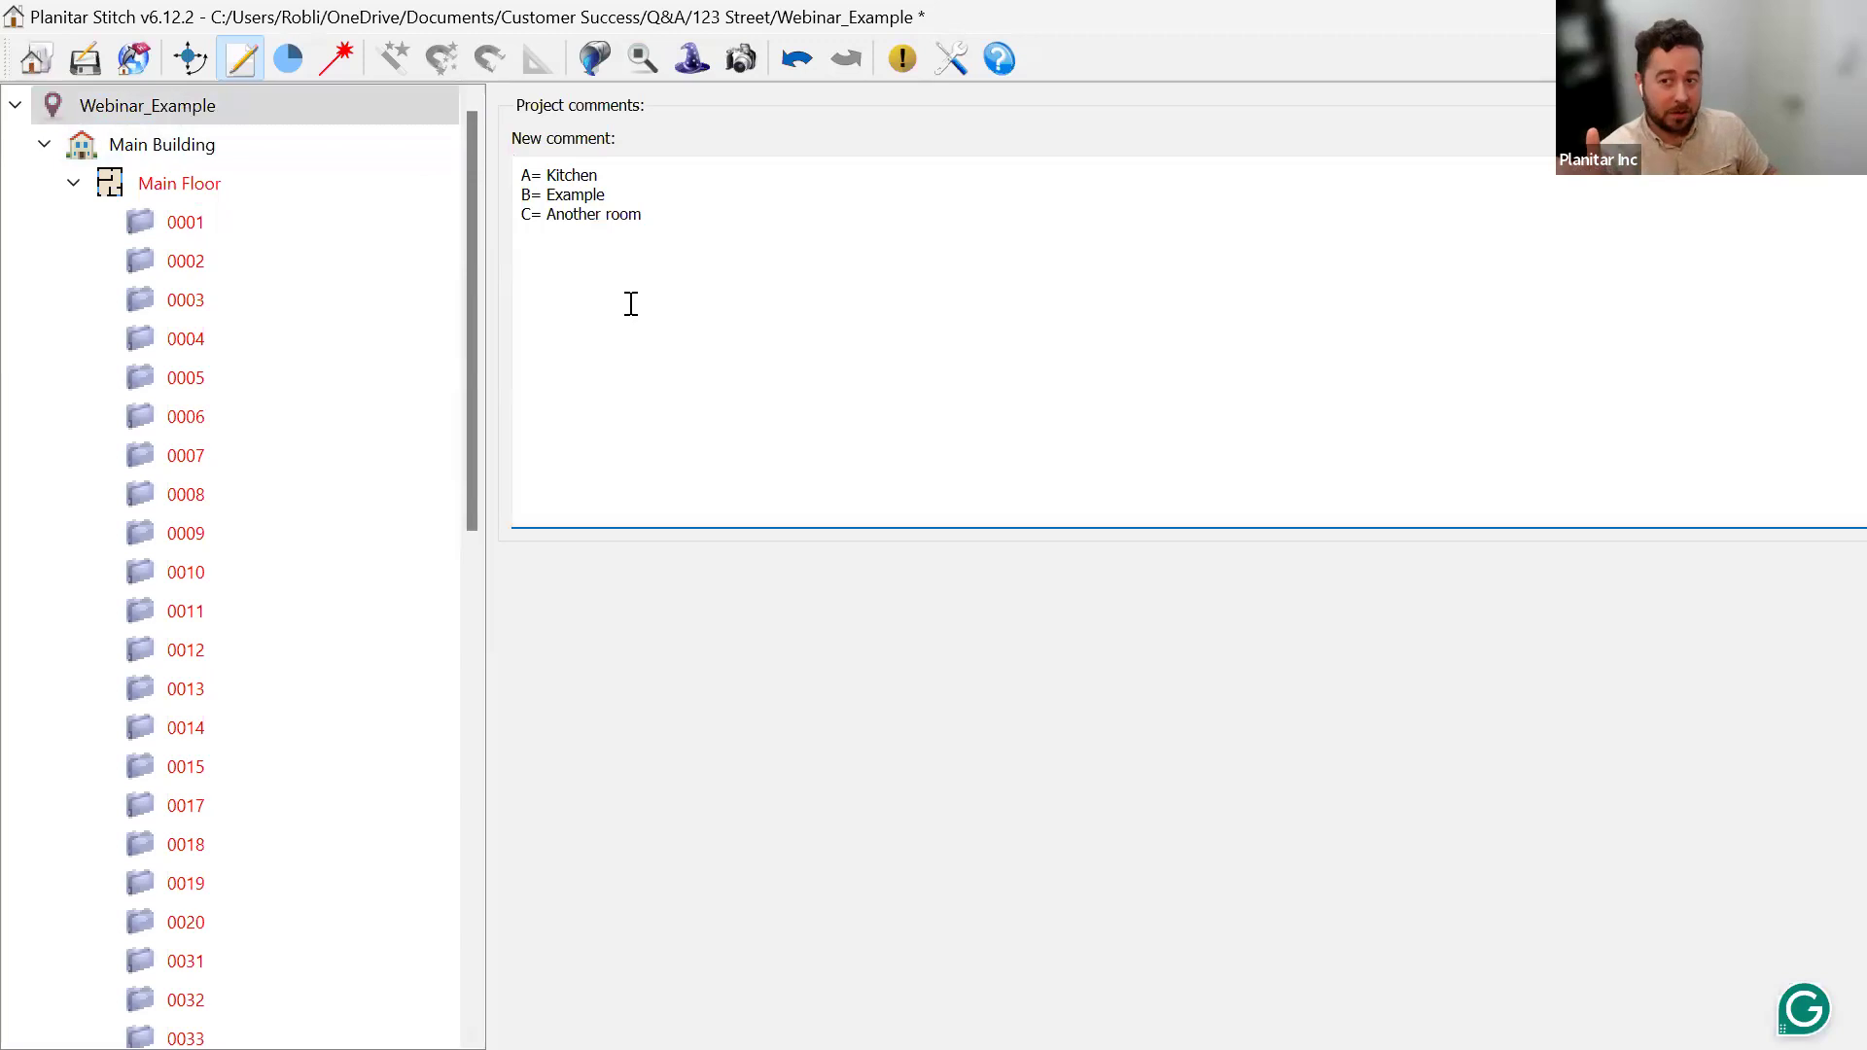
left_click(260, 231)
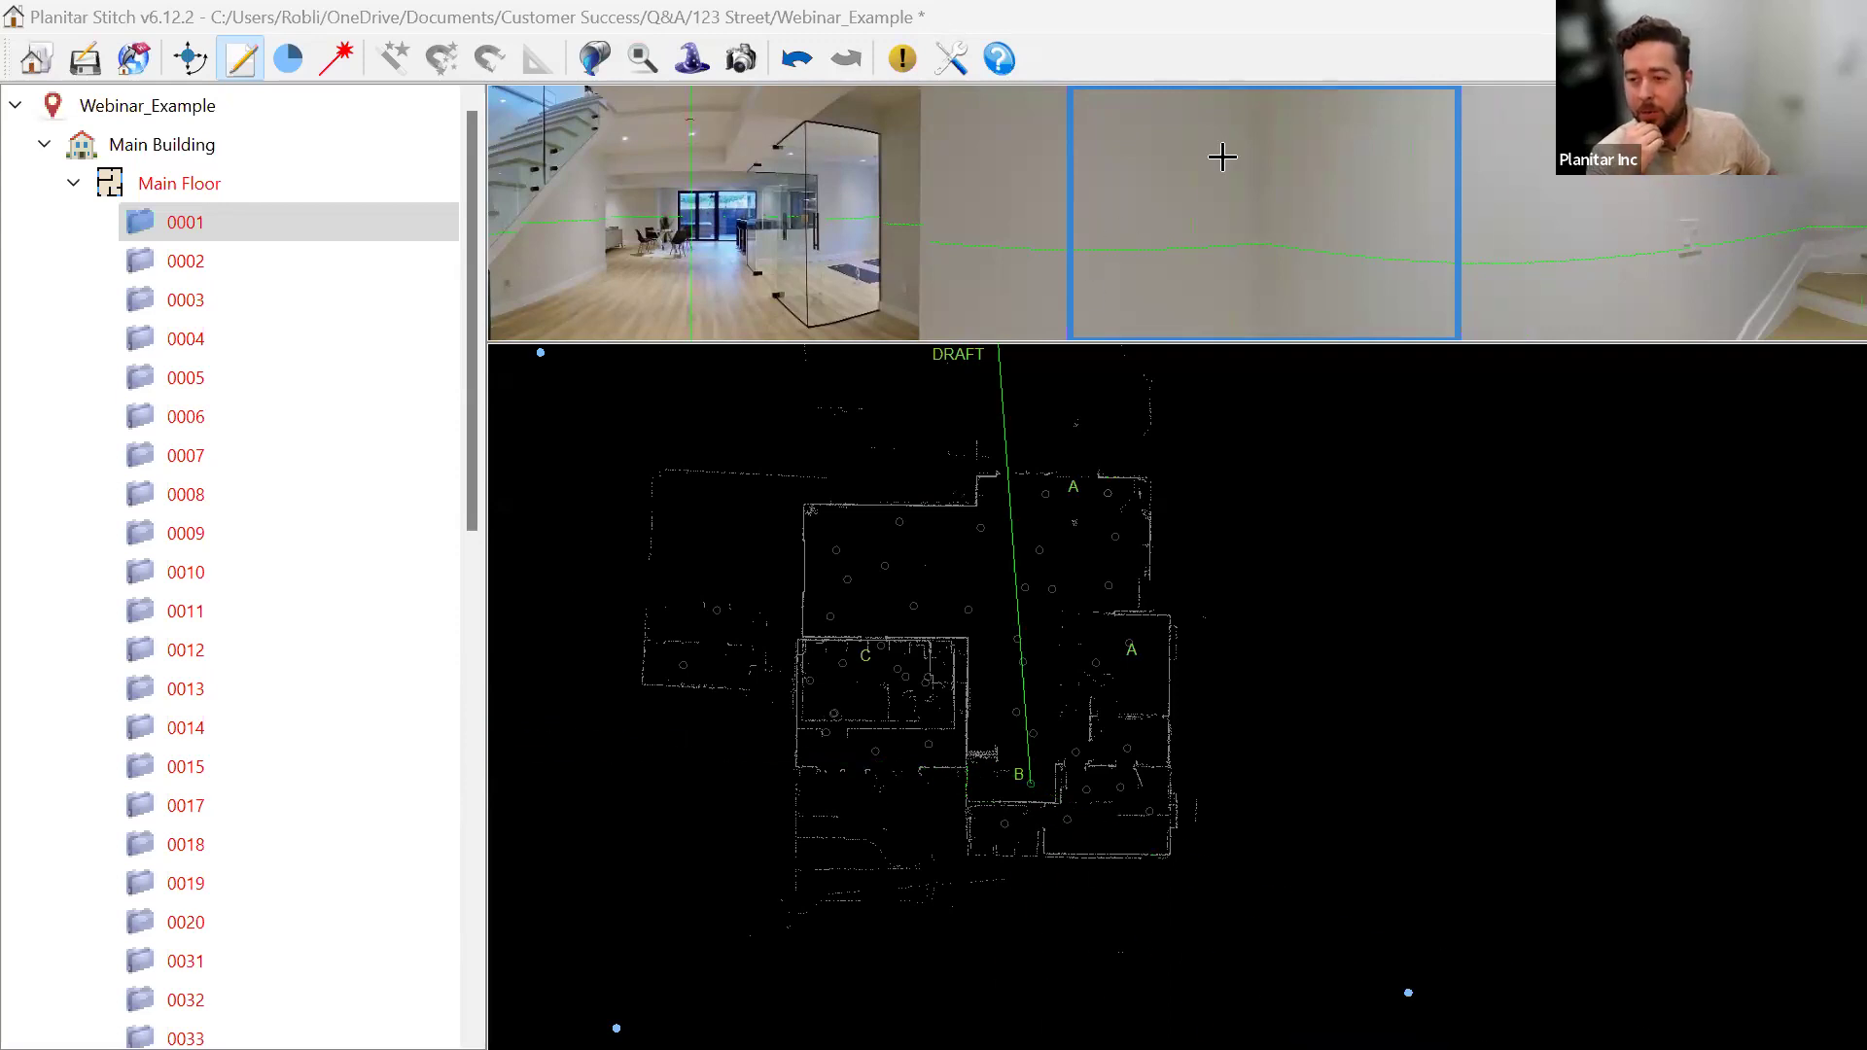
left_click(1703, 17)
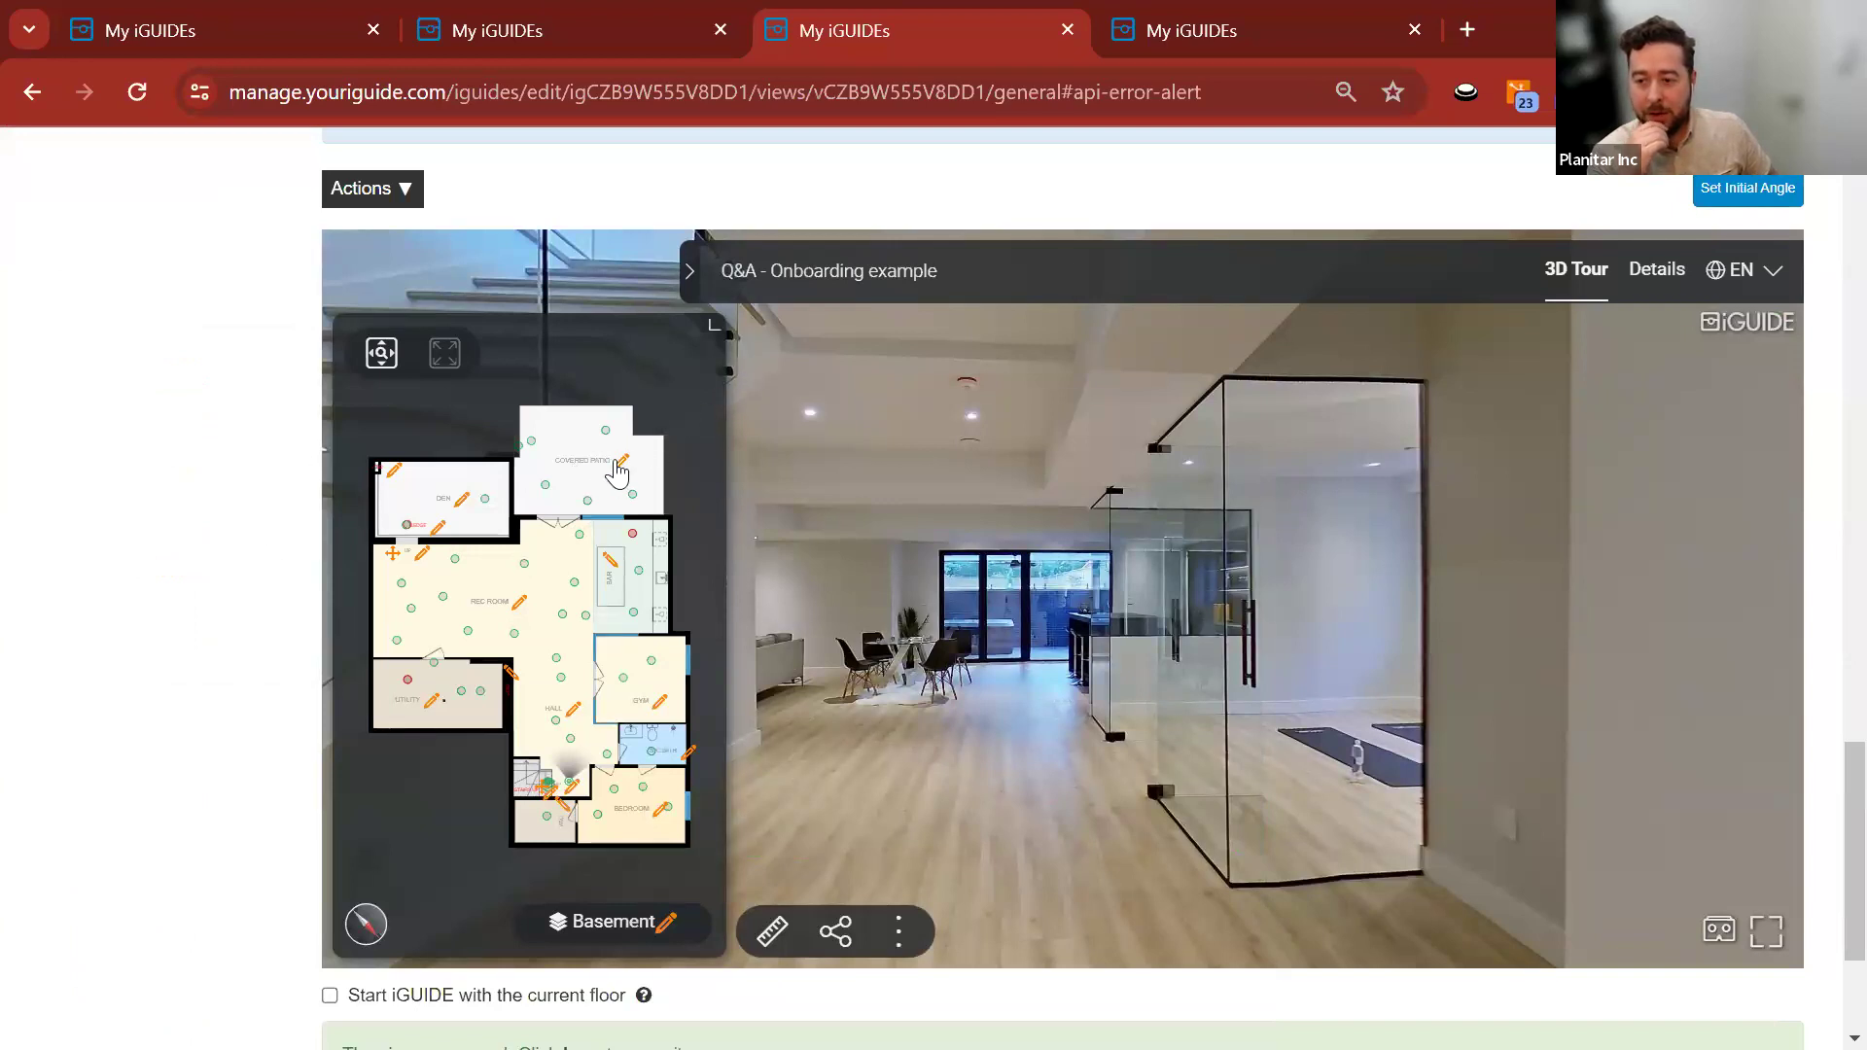
Toggle COVERED PATIO's Show Room Details off and back on, leaving its settings unchanged.
left_click(620, 465)
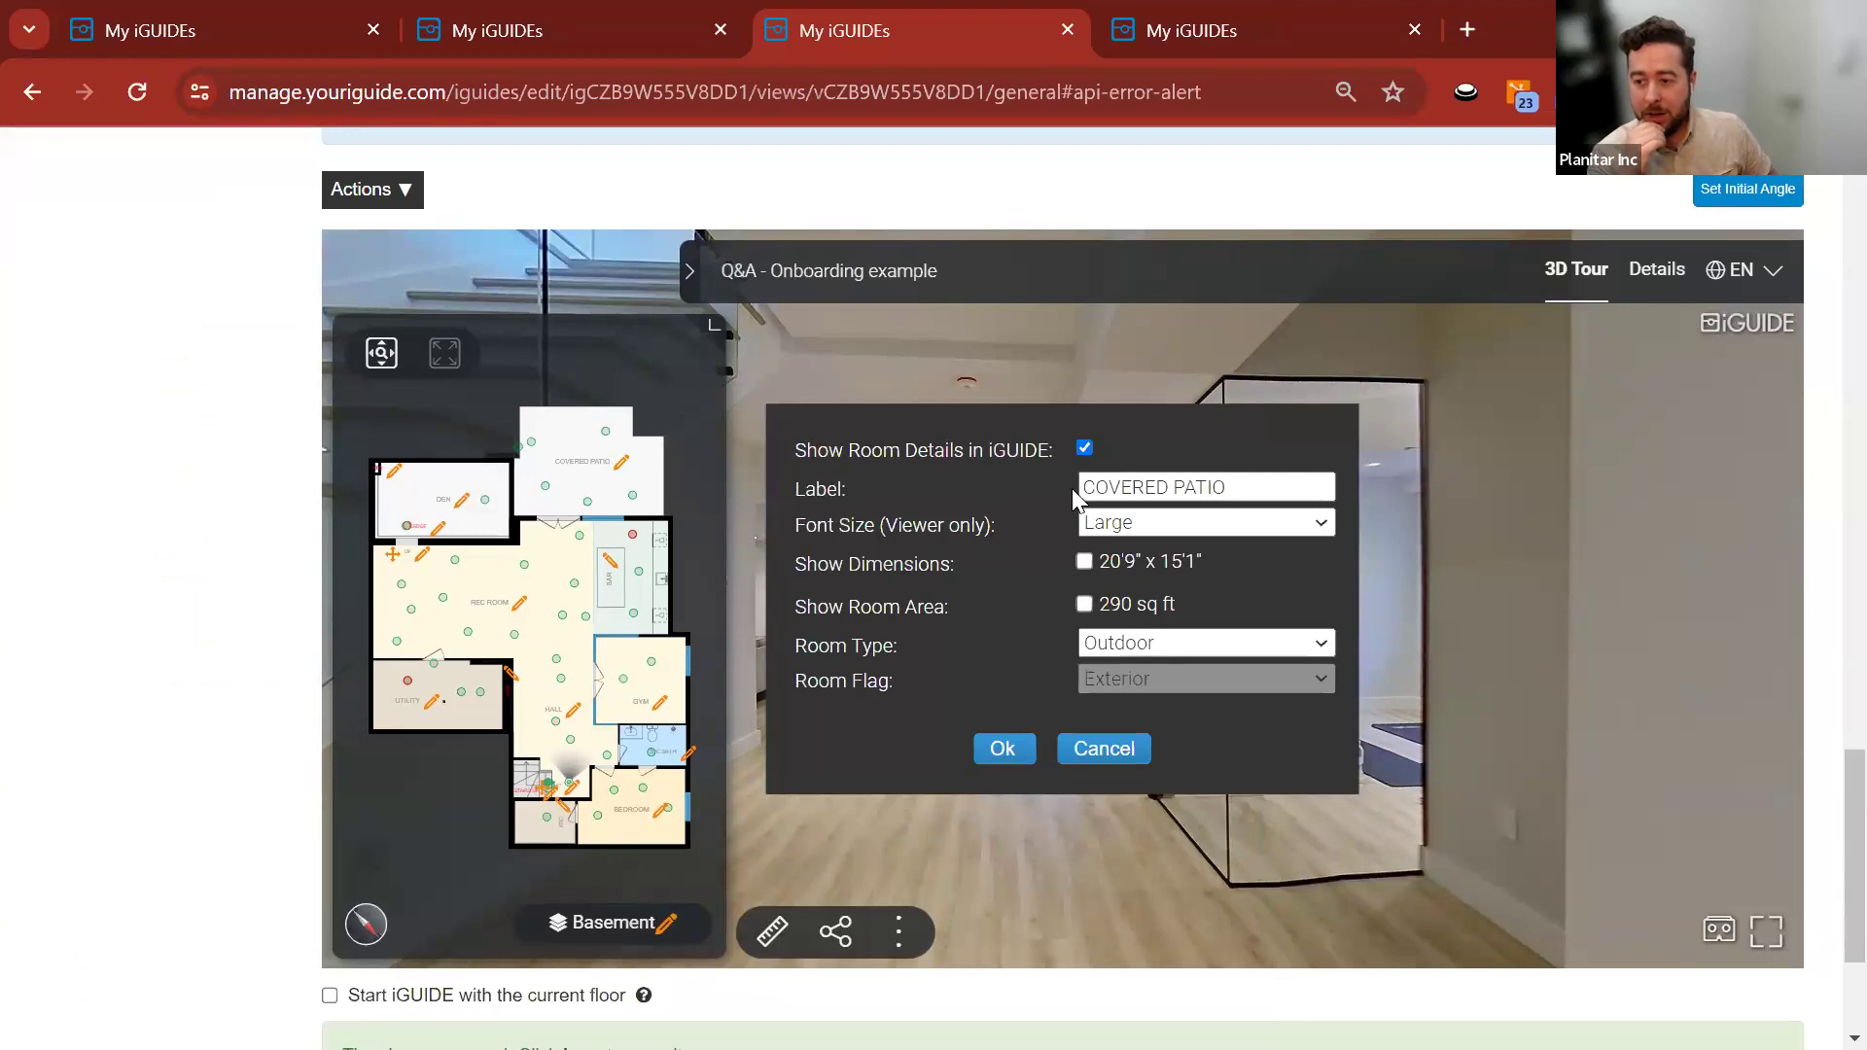
left_click(1085, 447)
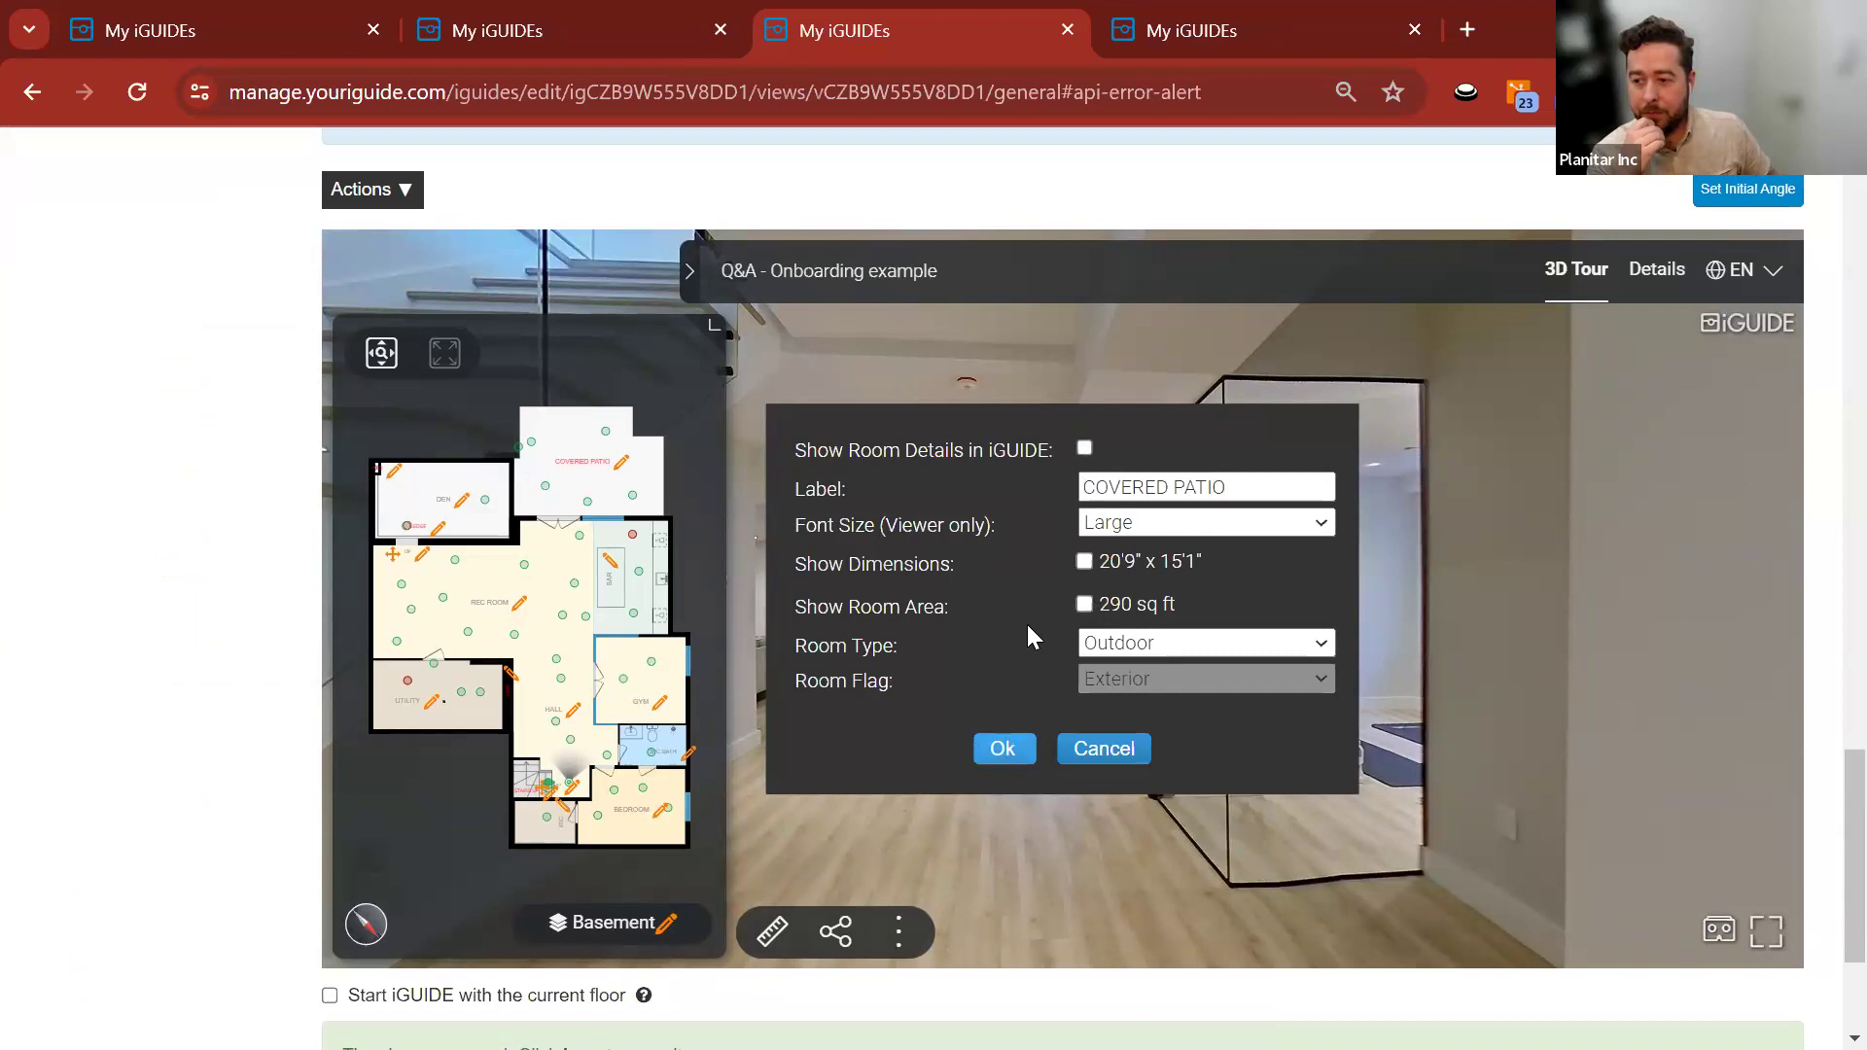
left_click(1085, 447)
left_click(1002, 749)
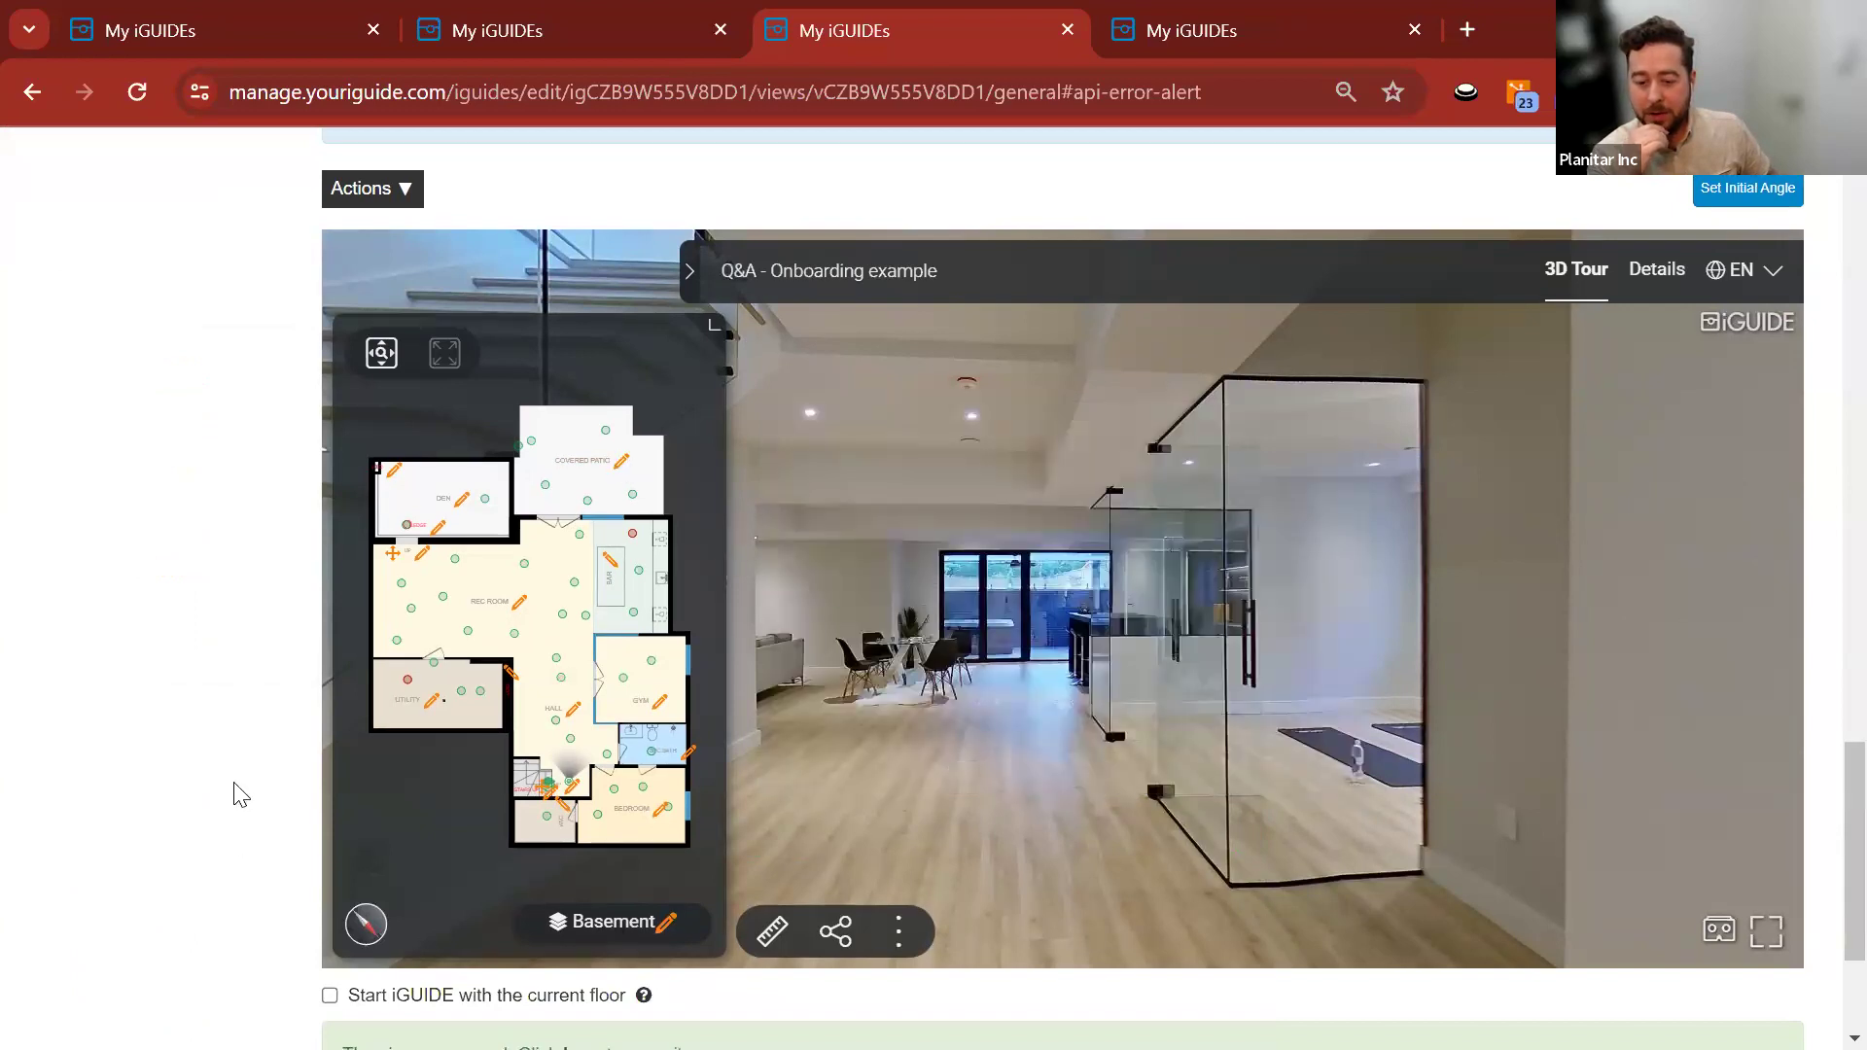
scroll(237, 791, "up", 15)
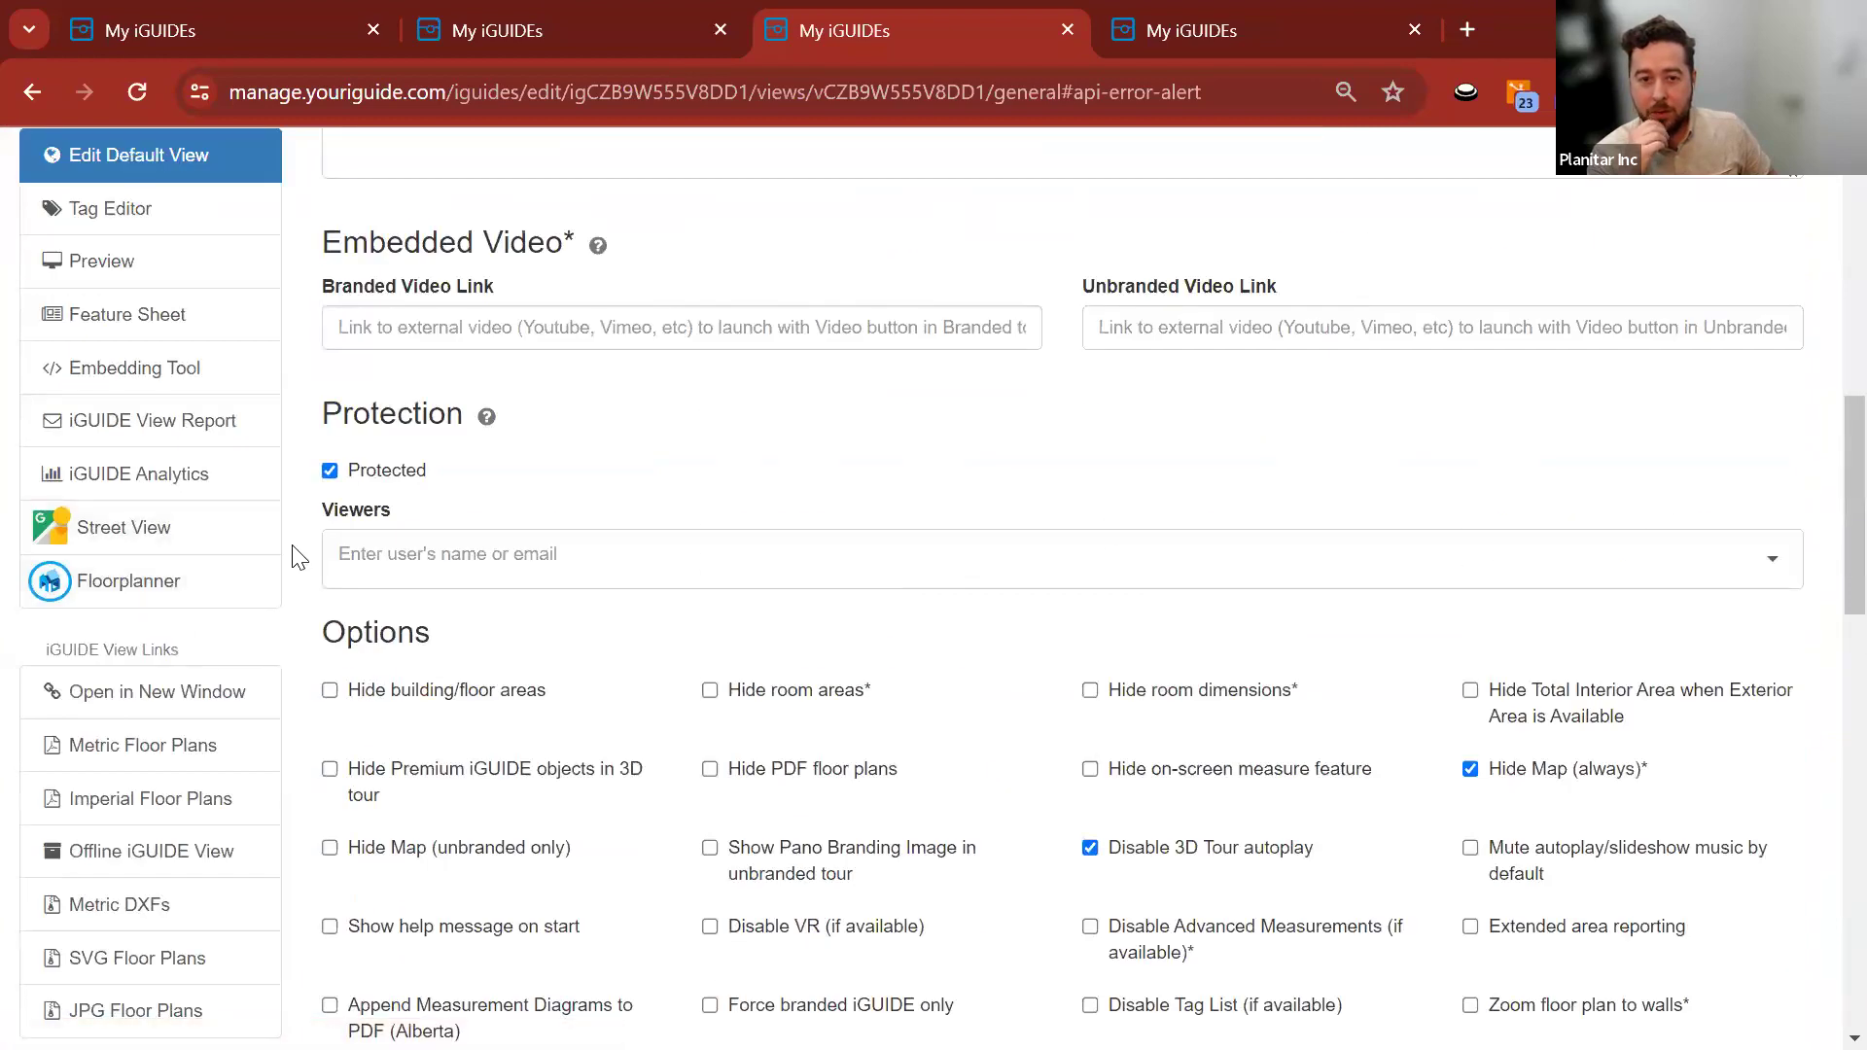
scroll(275, 625, "up", 4)
scroll(301, 535, "down", 12)
scroll(287, 535, "down", 5)
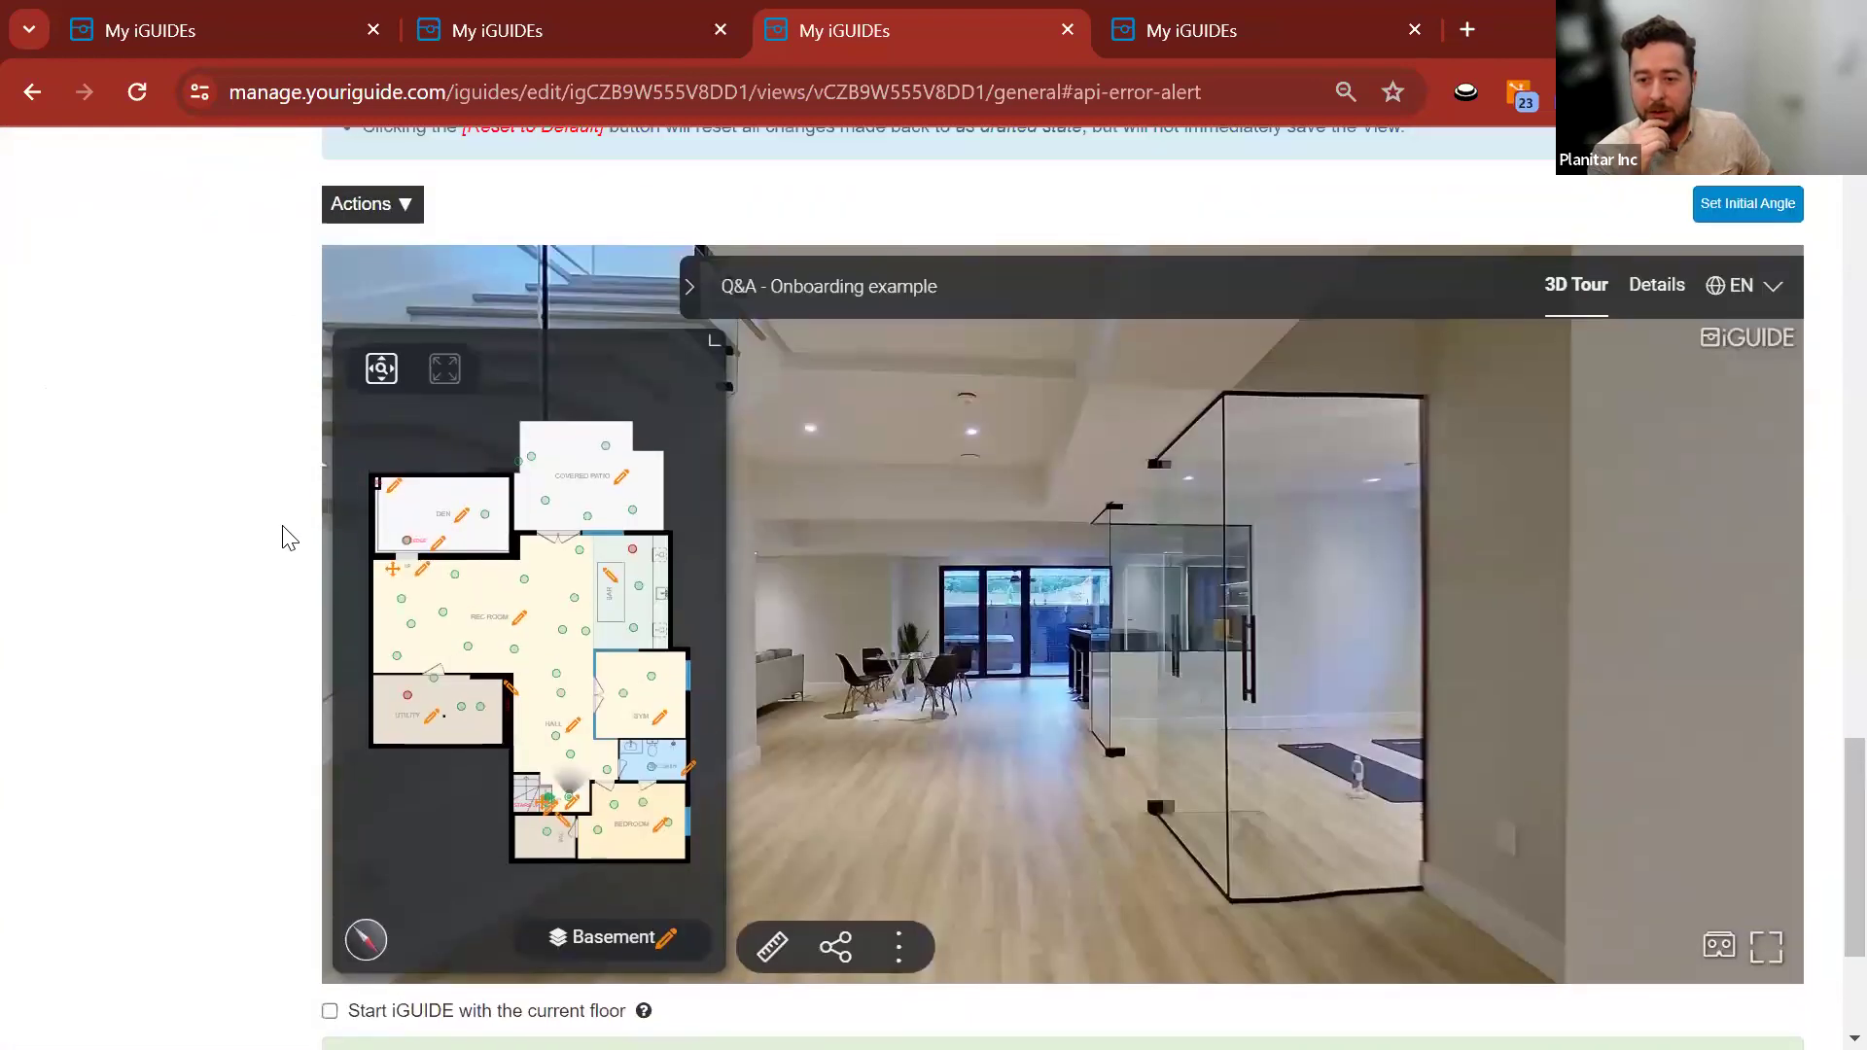
left_click(600, 939)
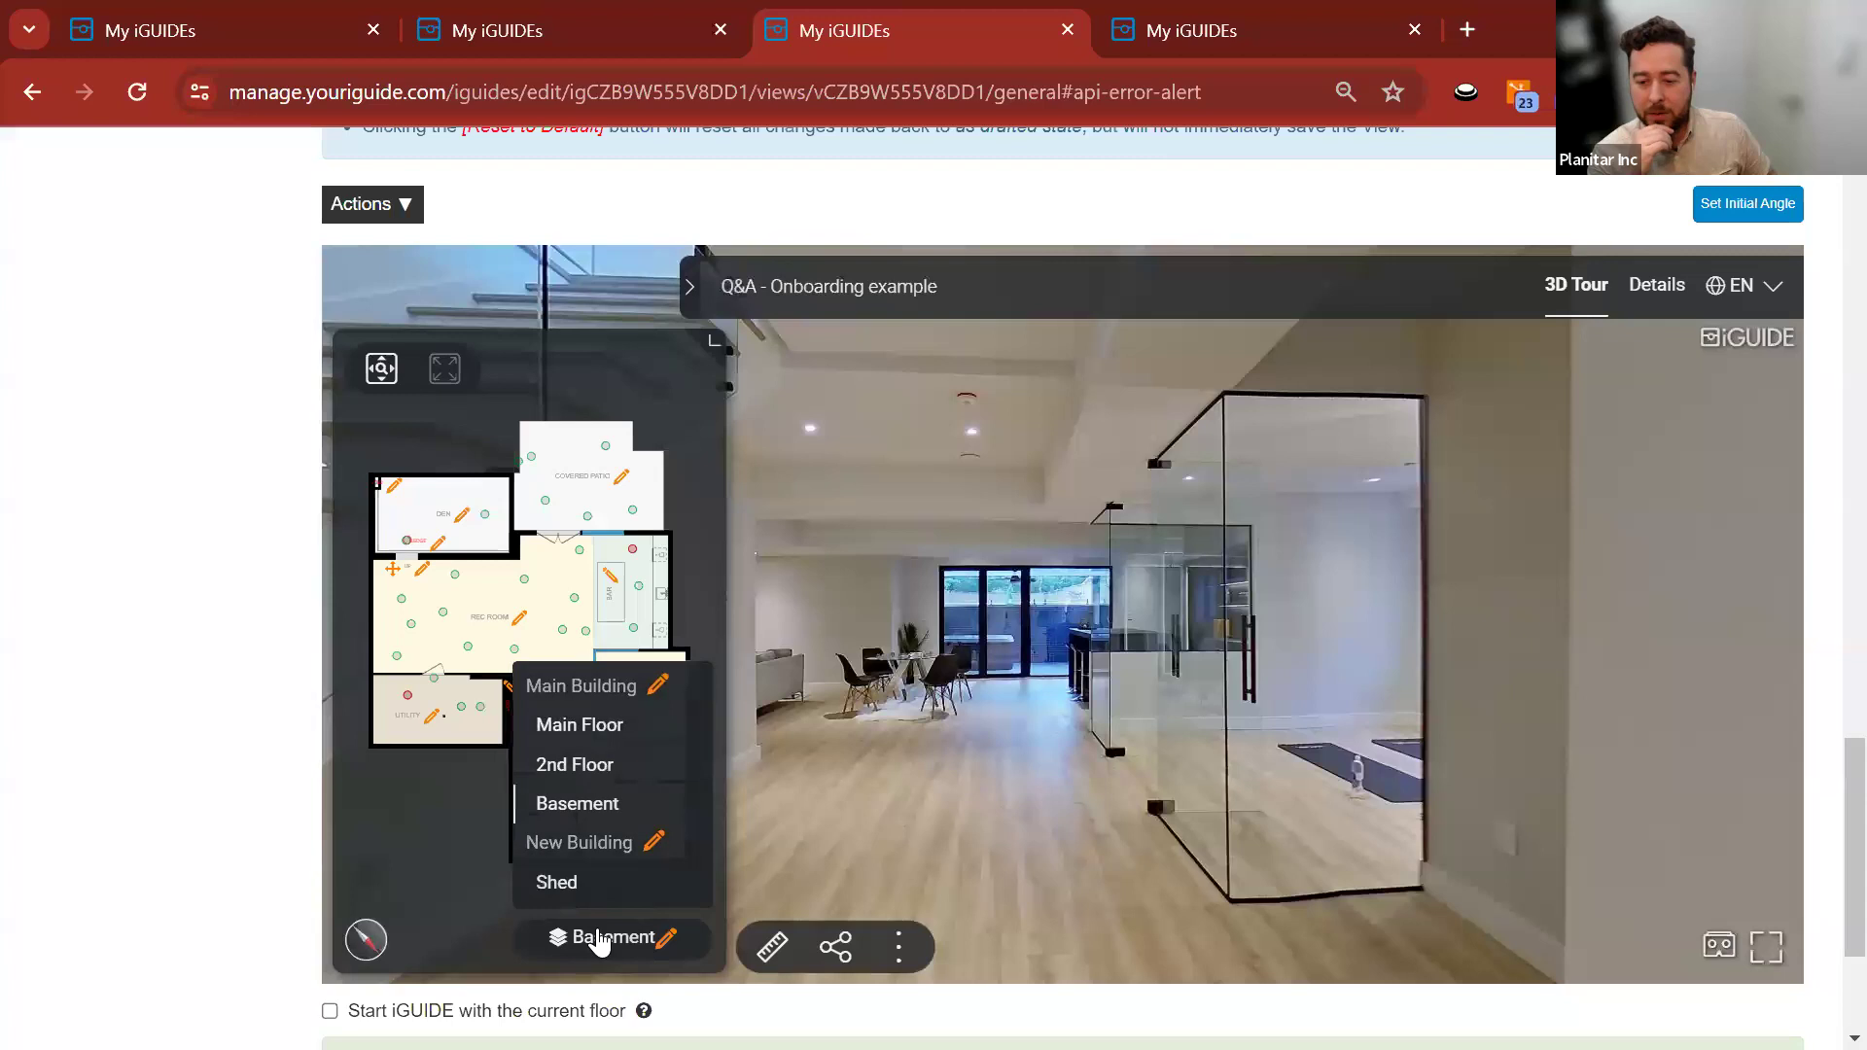
Preview the Q&A - Onboarding example view and show its Main Floor.
left_click(1219, 29)
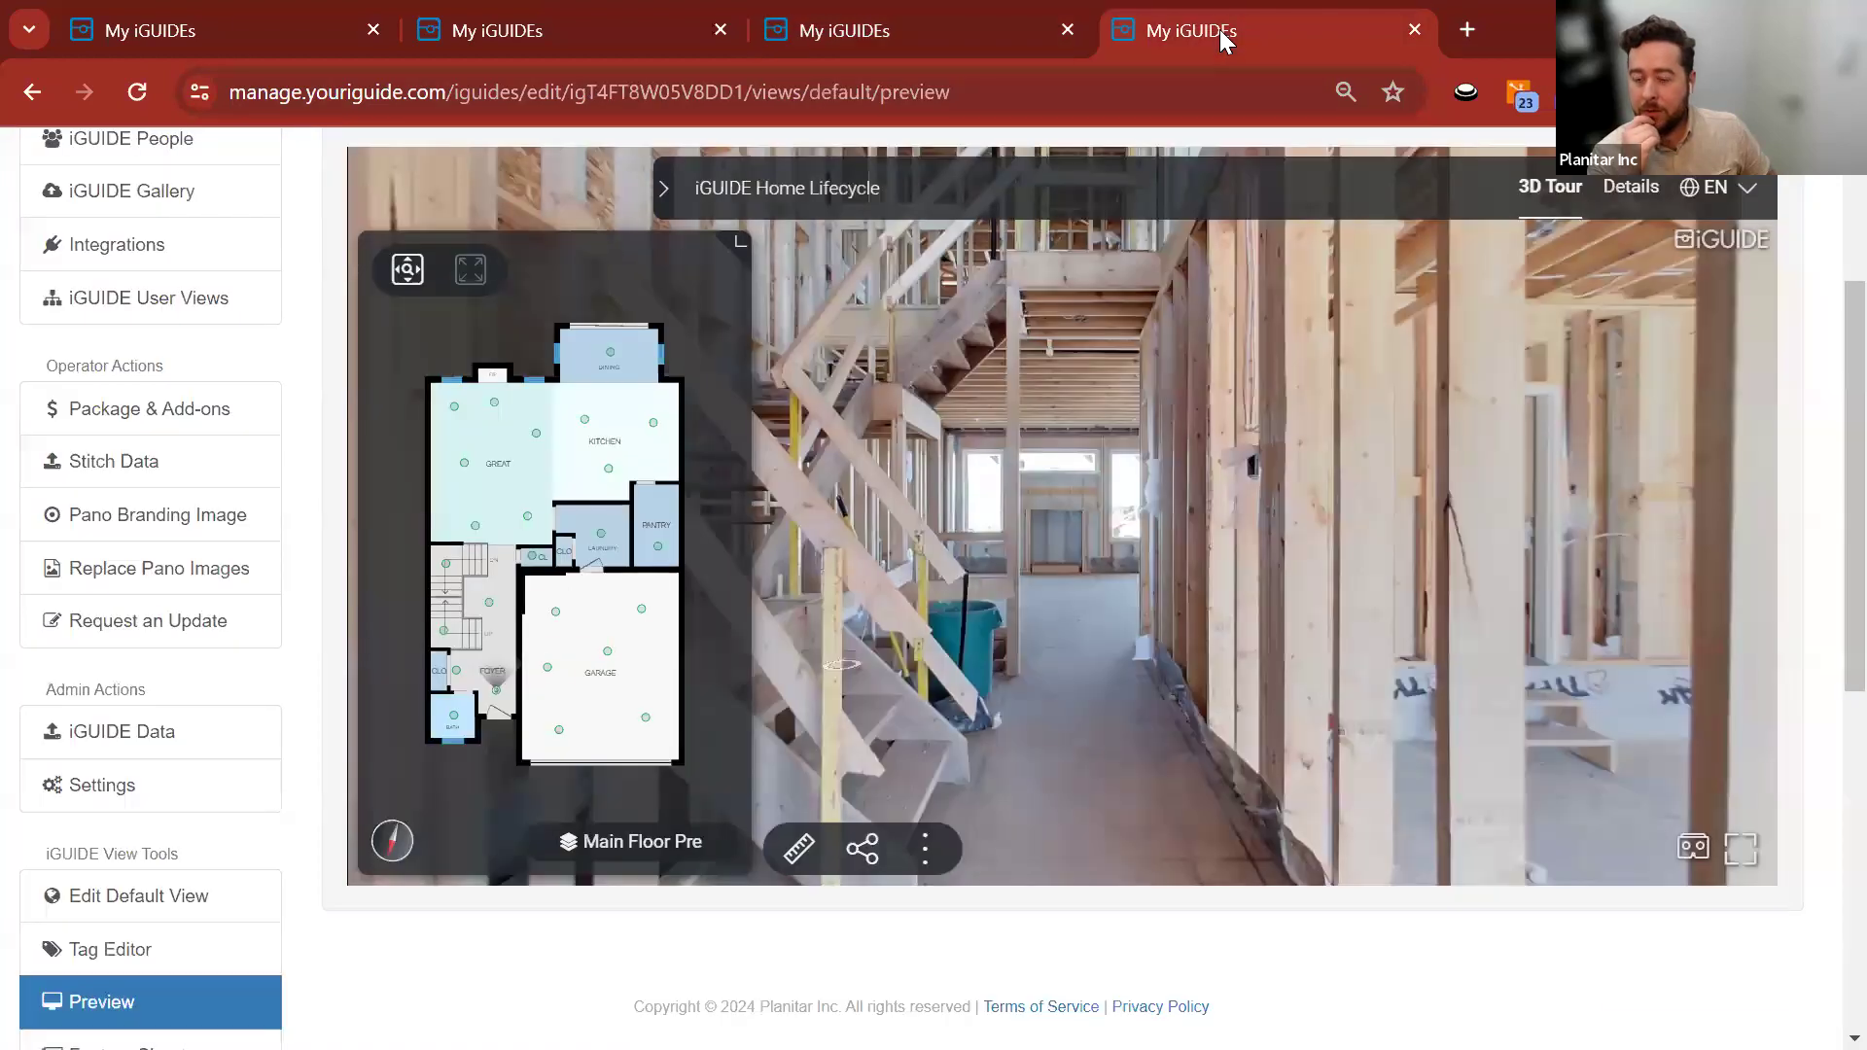
left_click(949, 14)
scroll(272, 575, "up", 10)
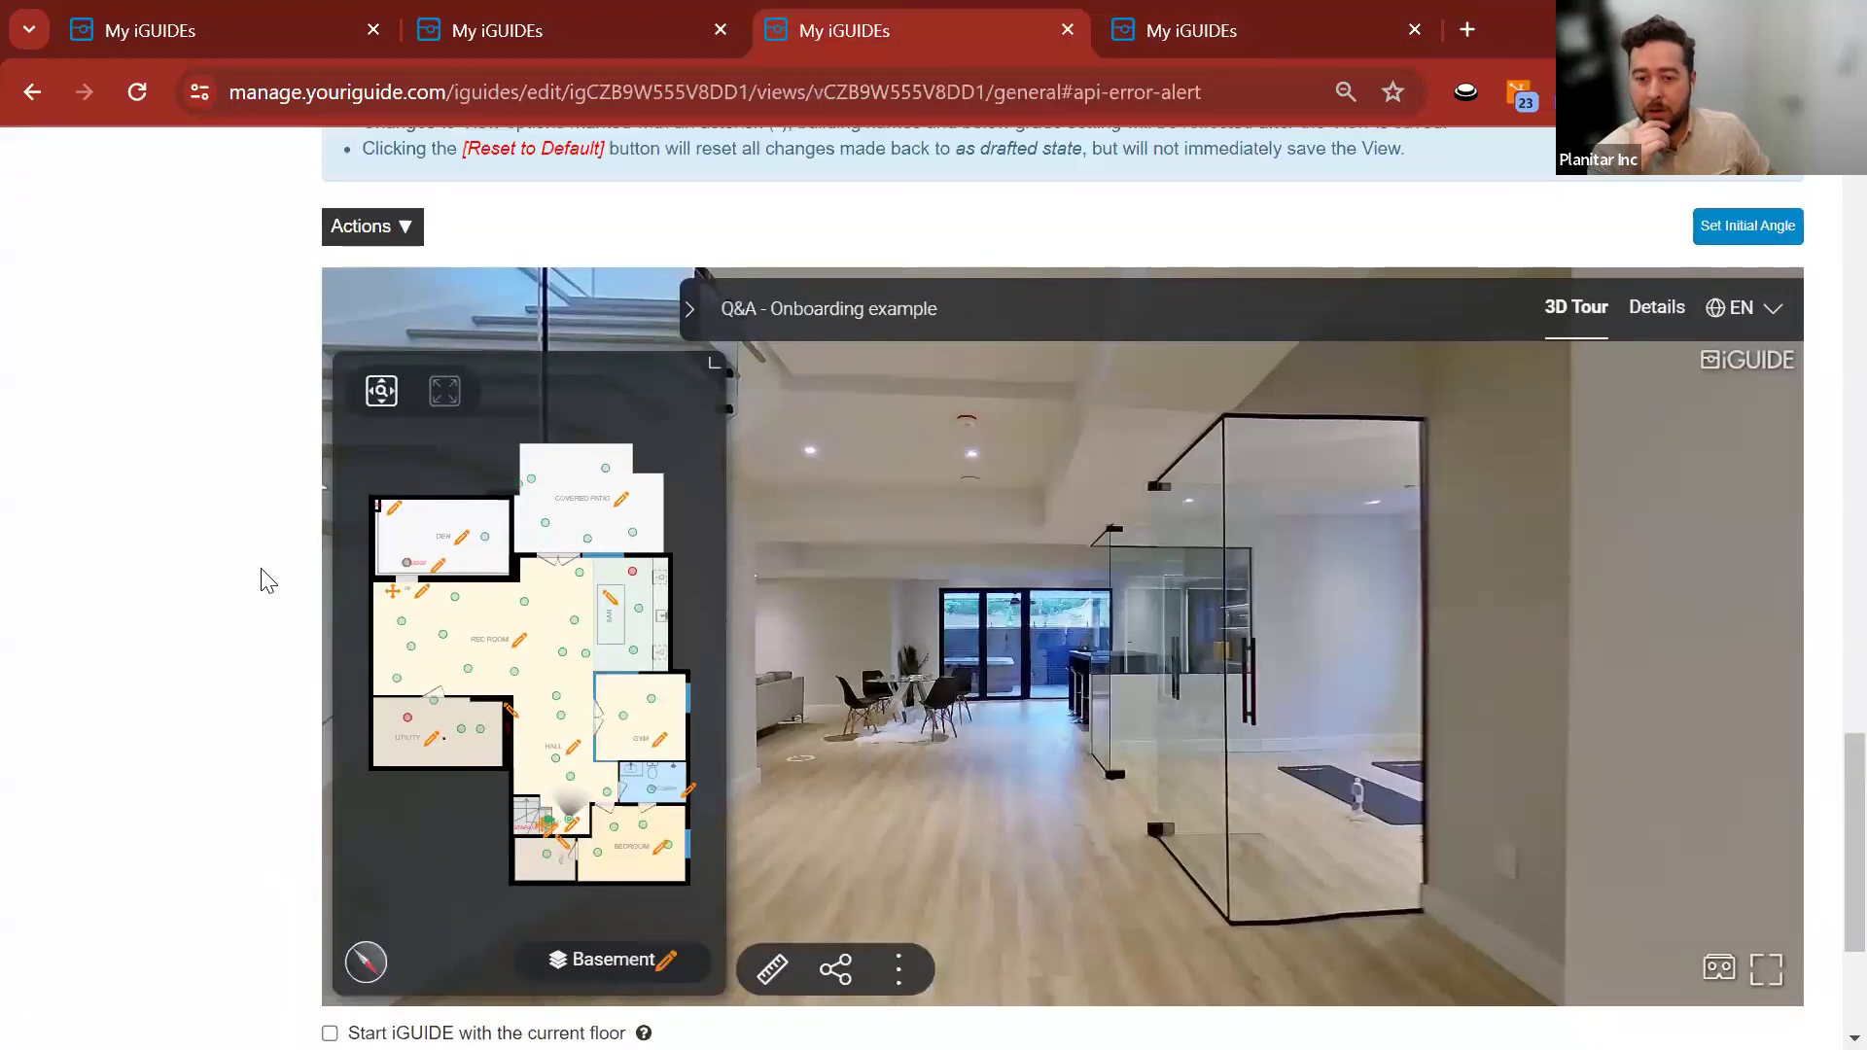
left_click(125, 709)
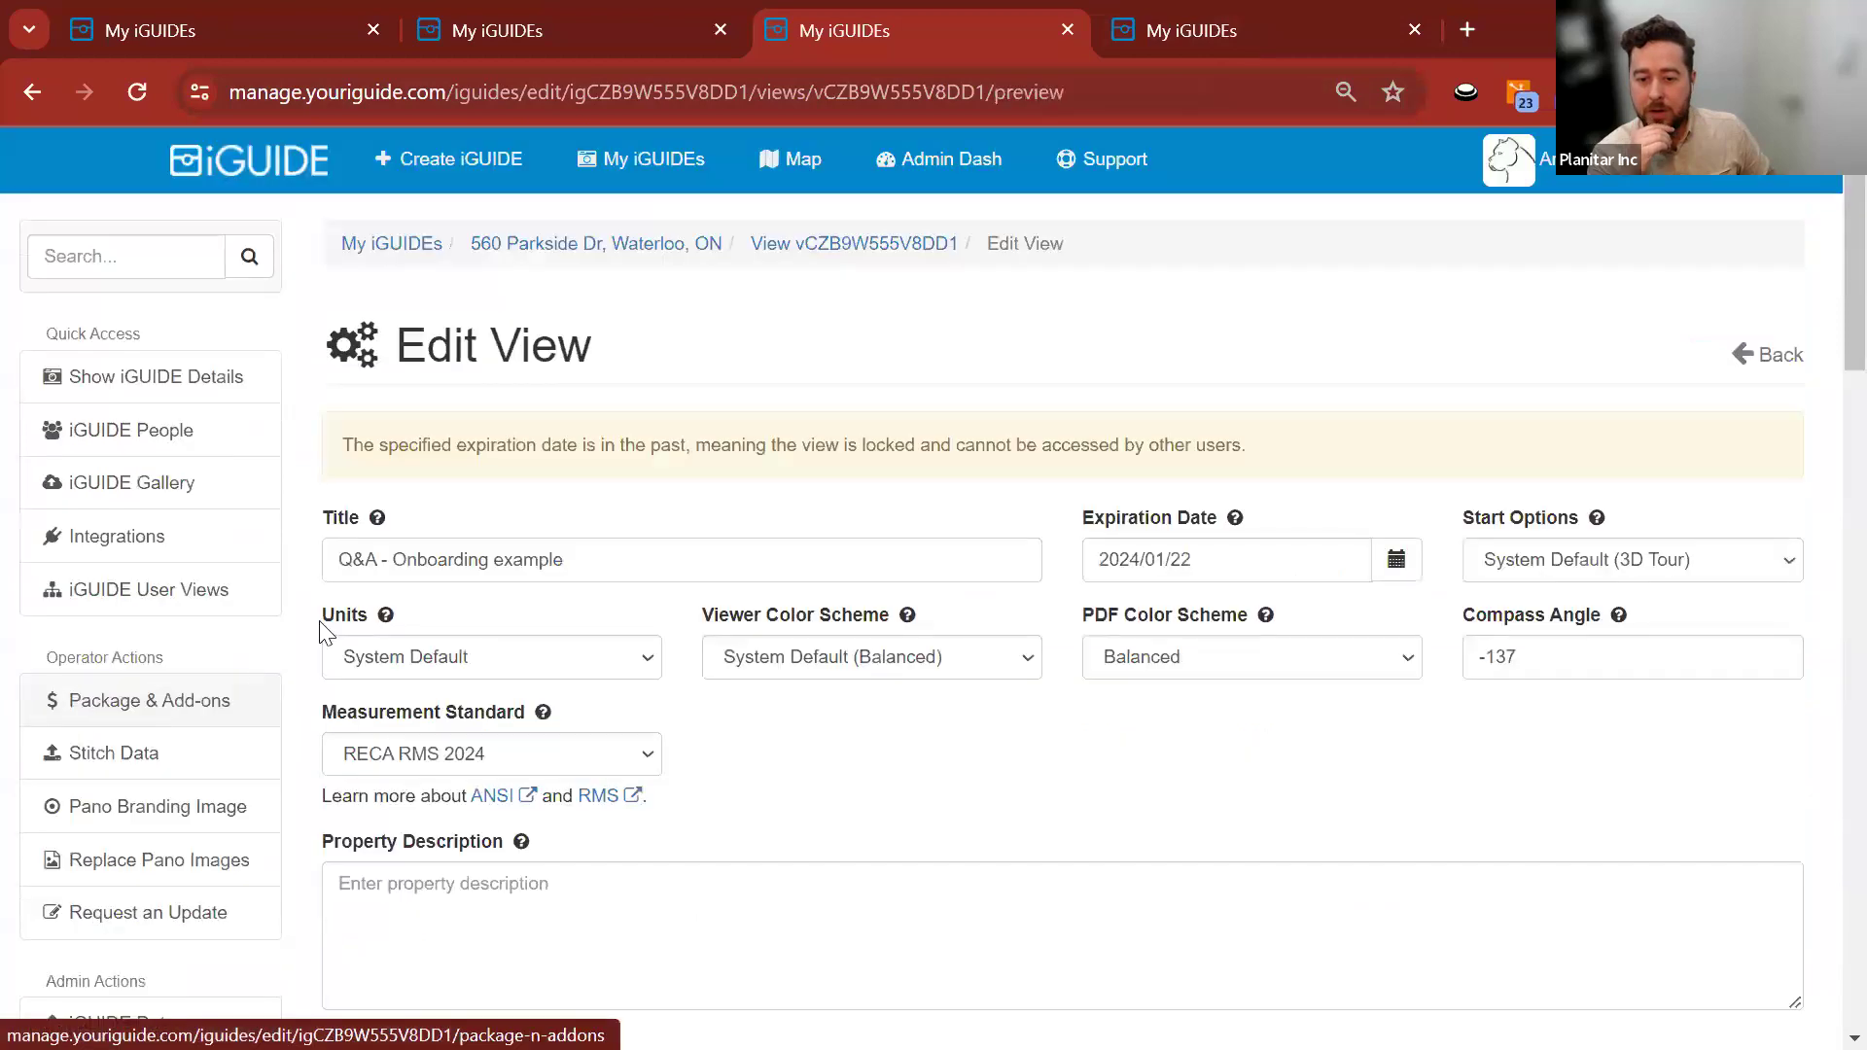
scroll(306, 613, "down", 5)
scroll(307, 613, "up", 3)
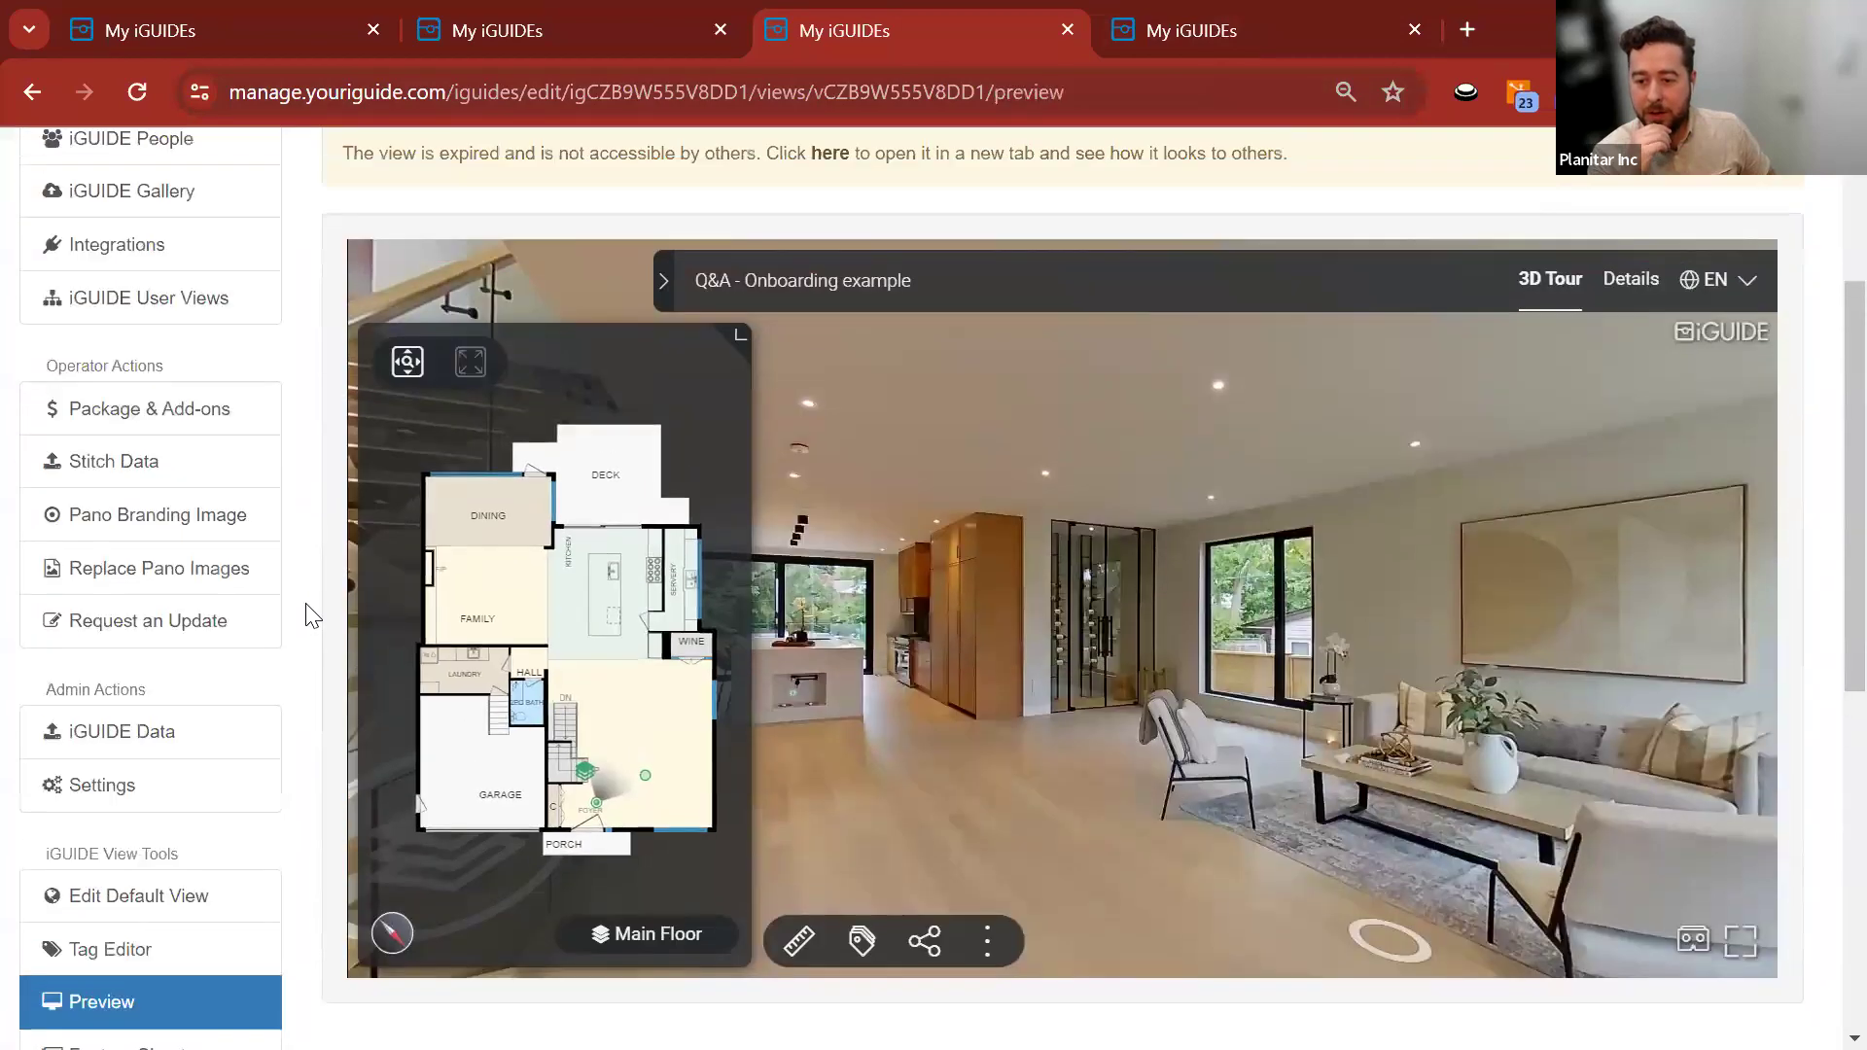
left_click(637, 934)
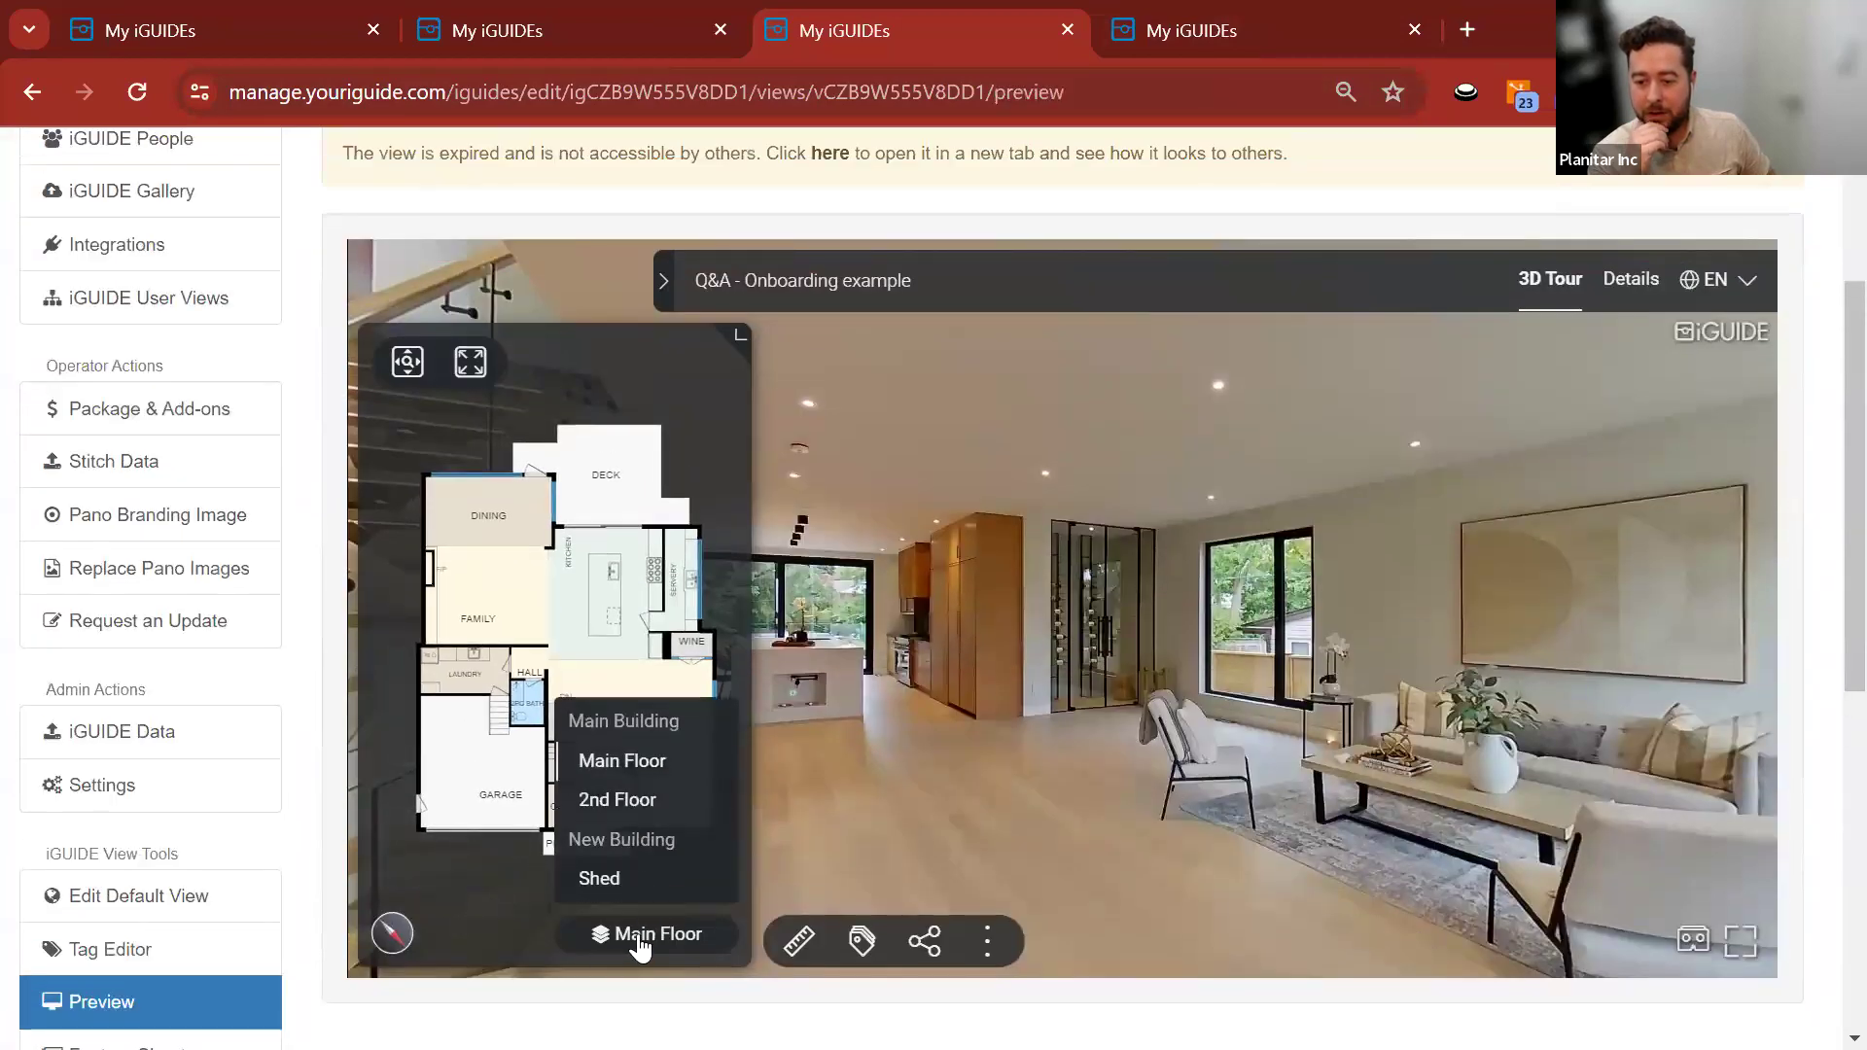
left_click(613, 770)
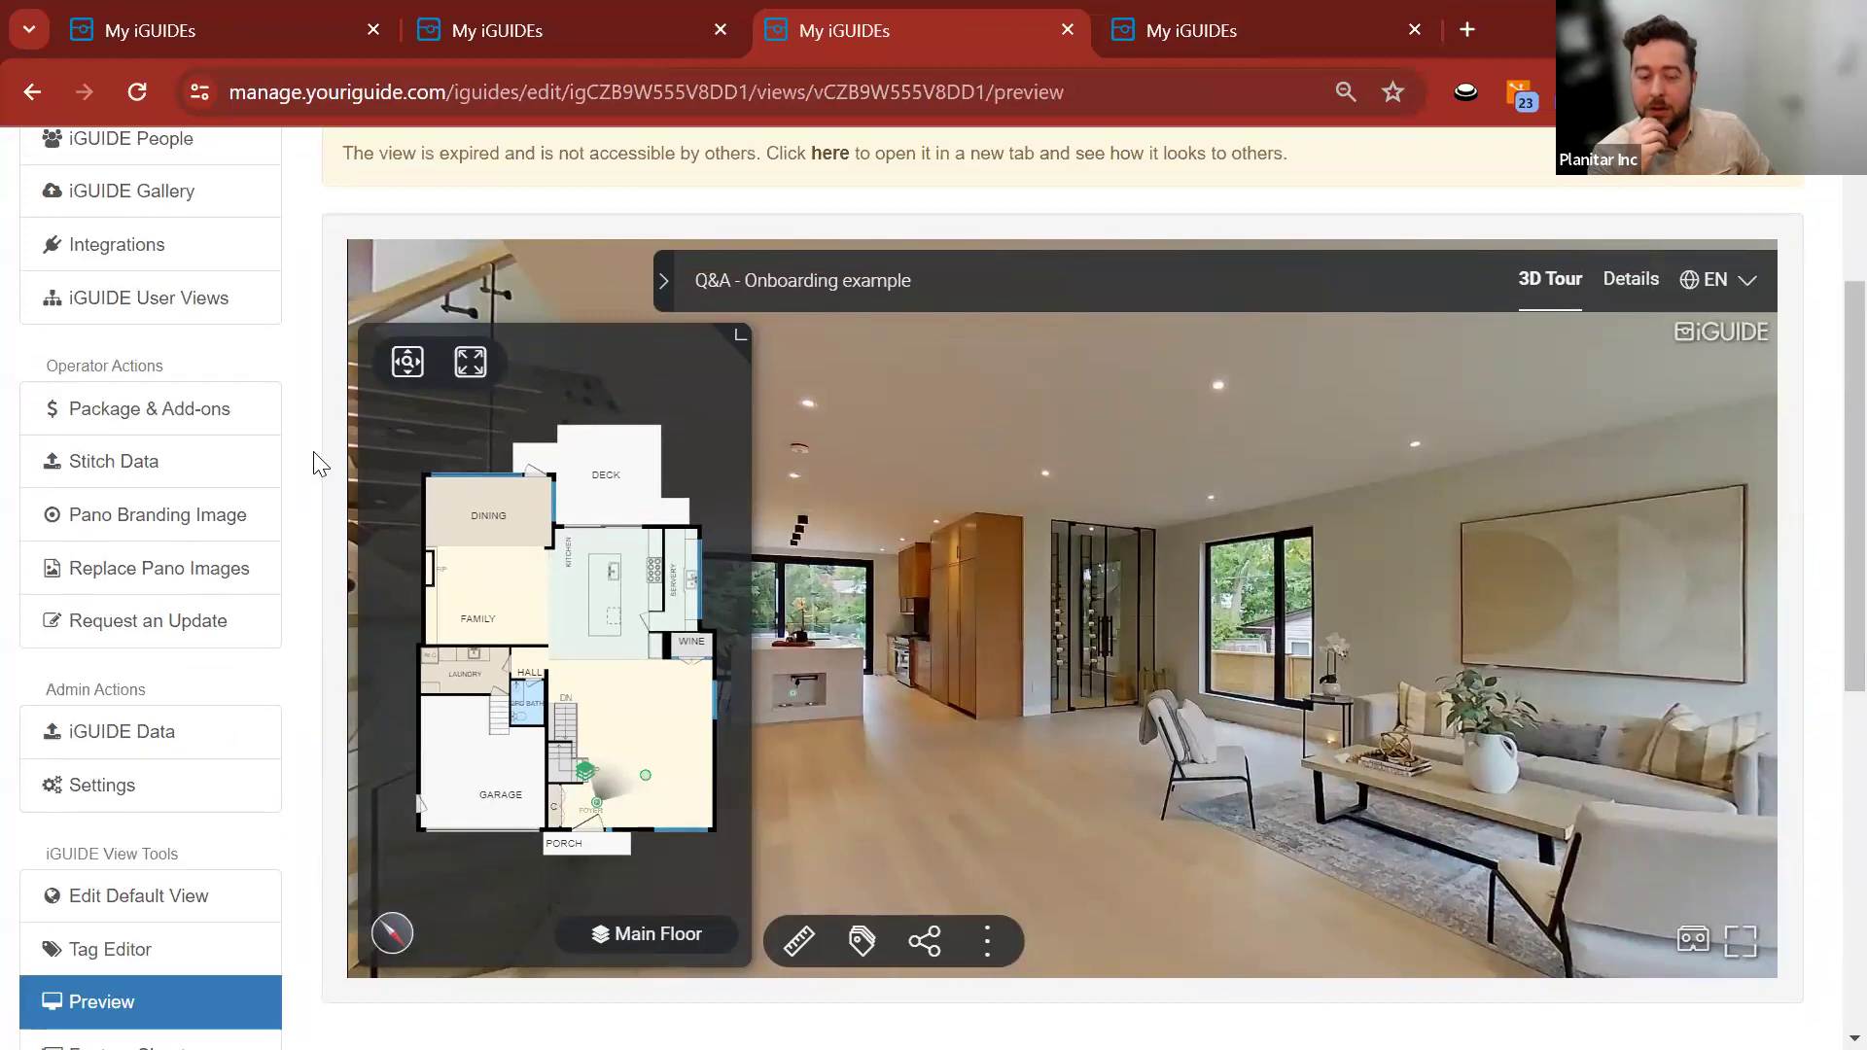
scroll(299, 312, "up", 3)
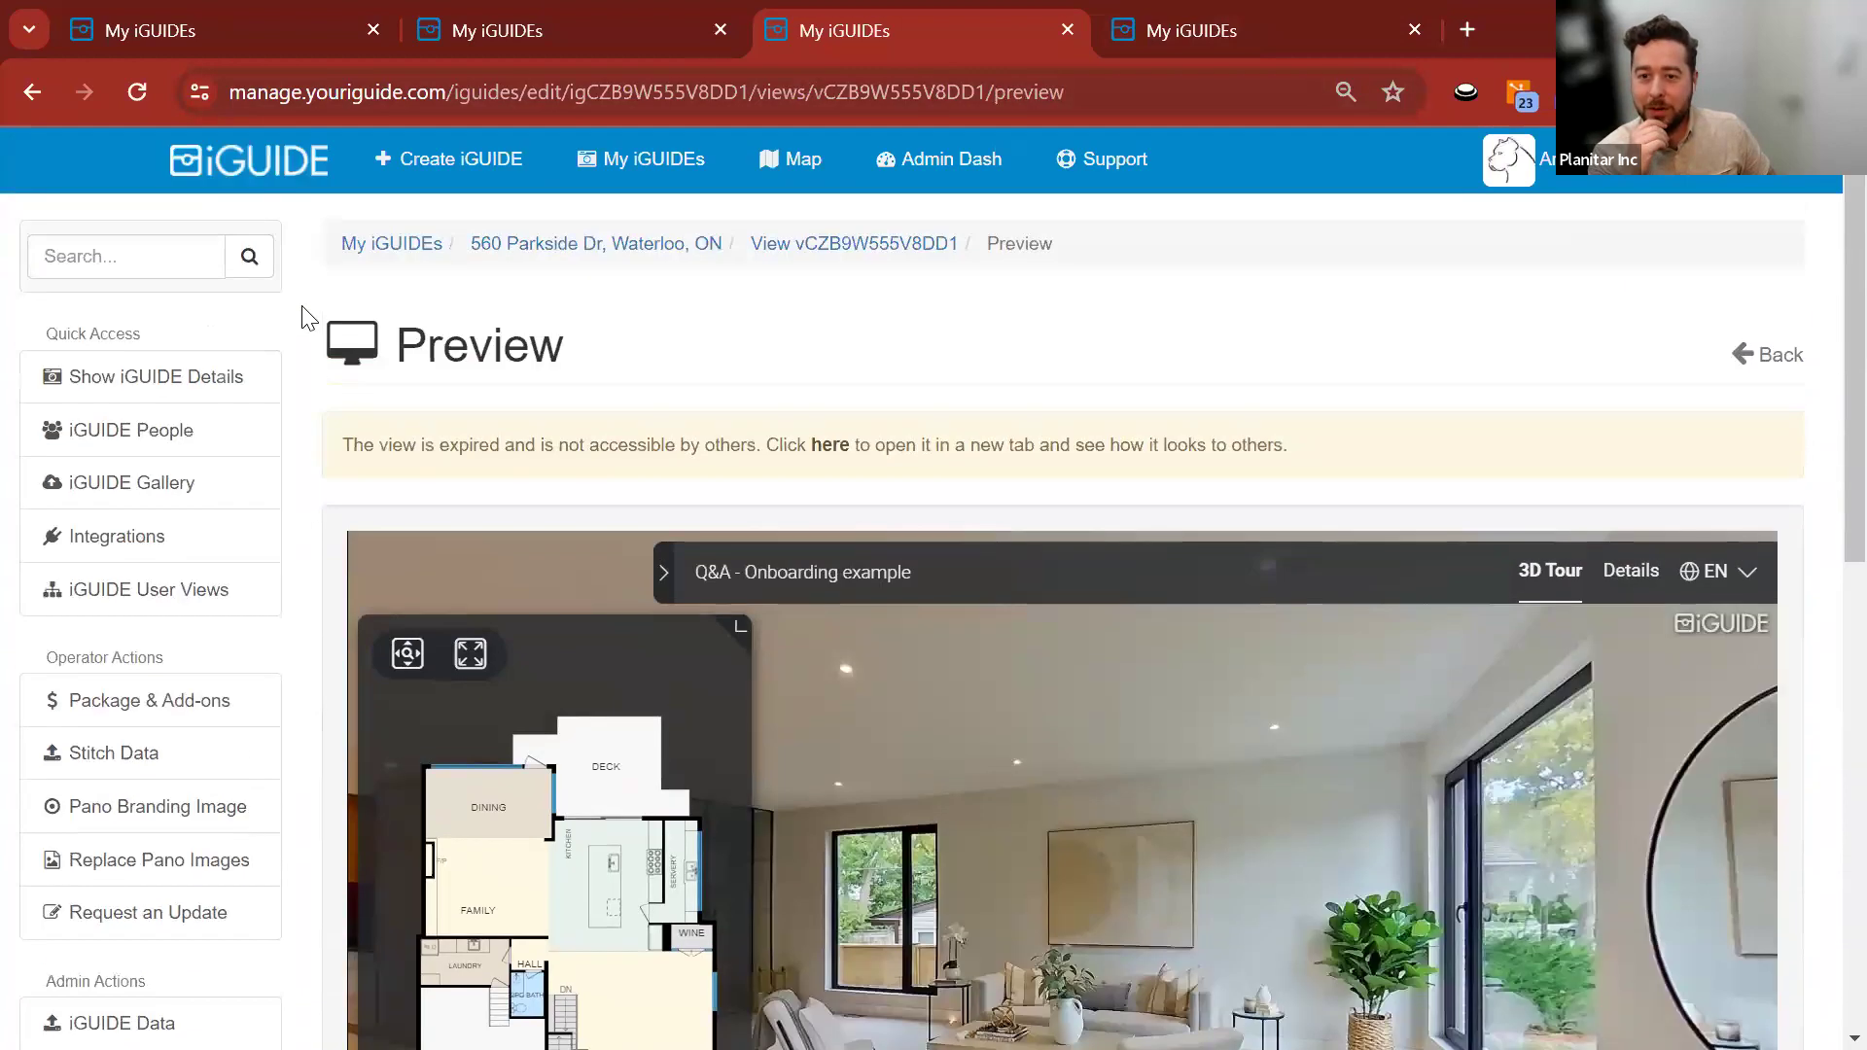
scroll(1358, 612, "down", 15)
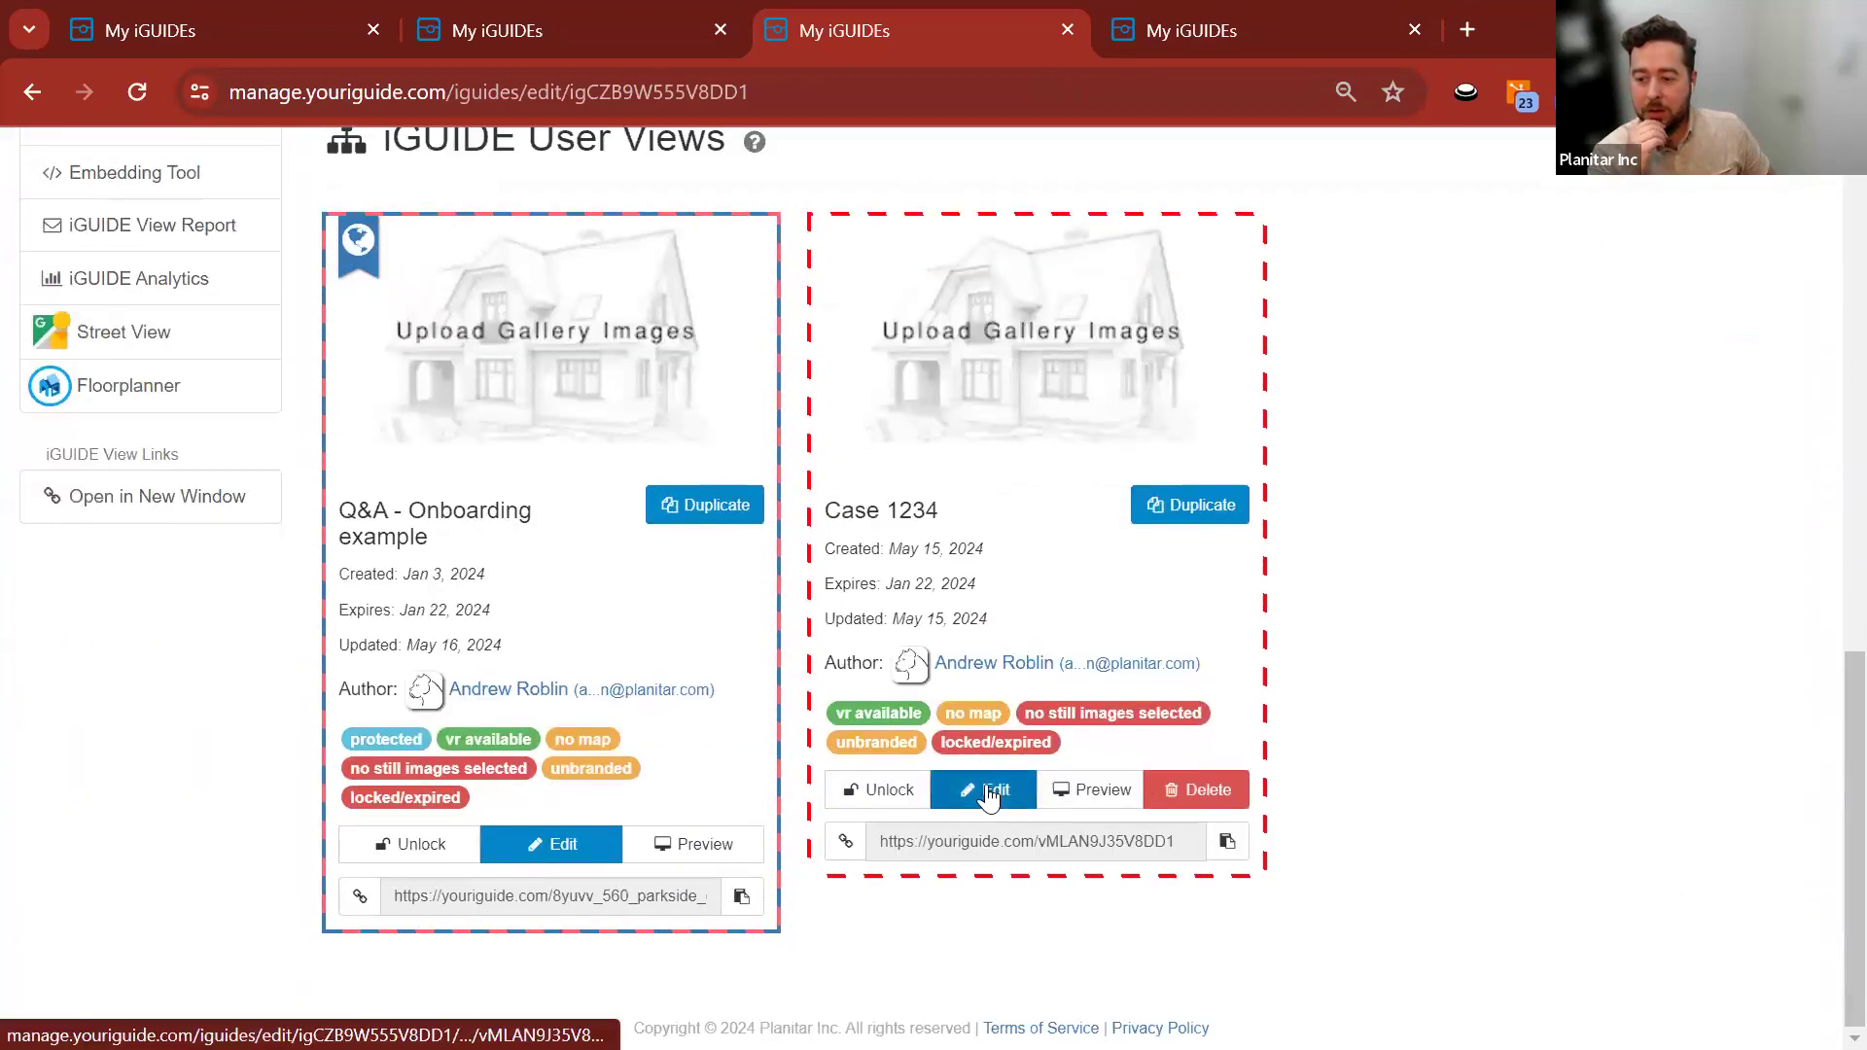
Preview the Case 1234 view and switch its tour to the Shed floor.
left_click(989, 795)
scroll(291, 552, "down", 5)
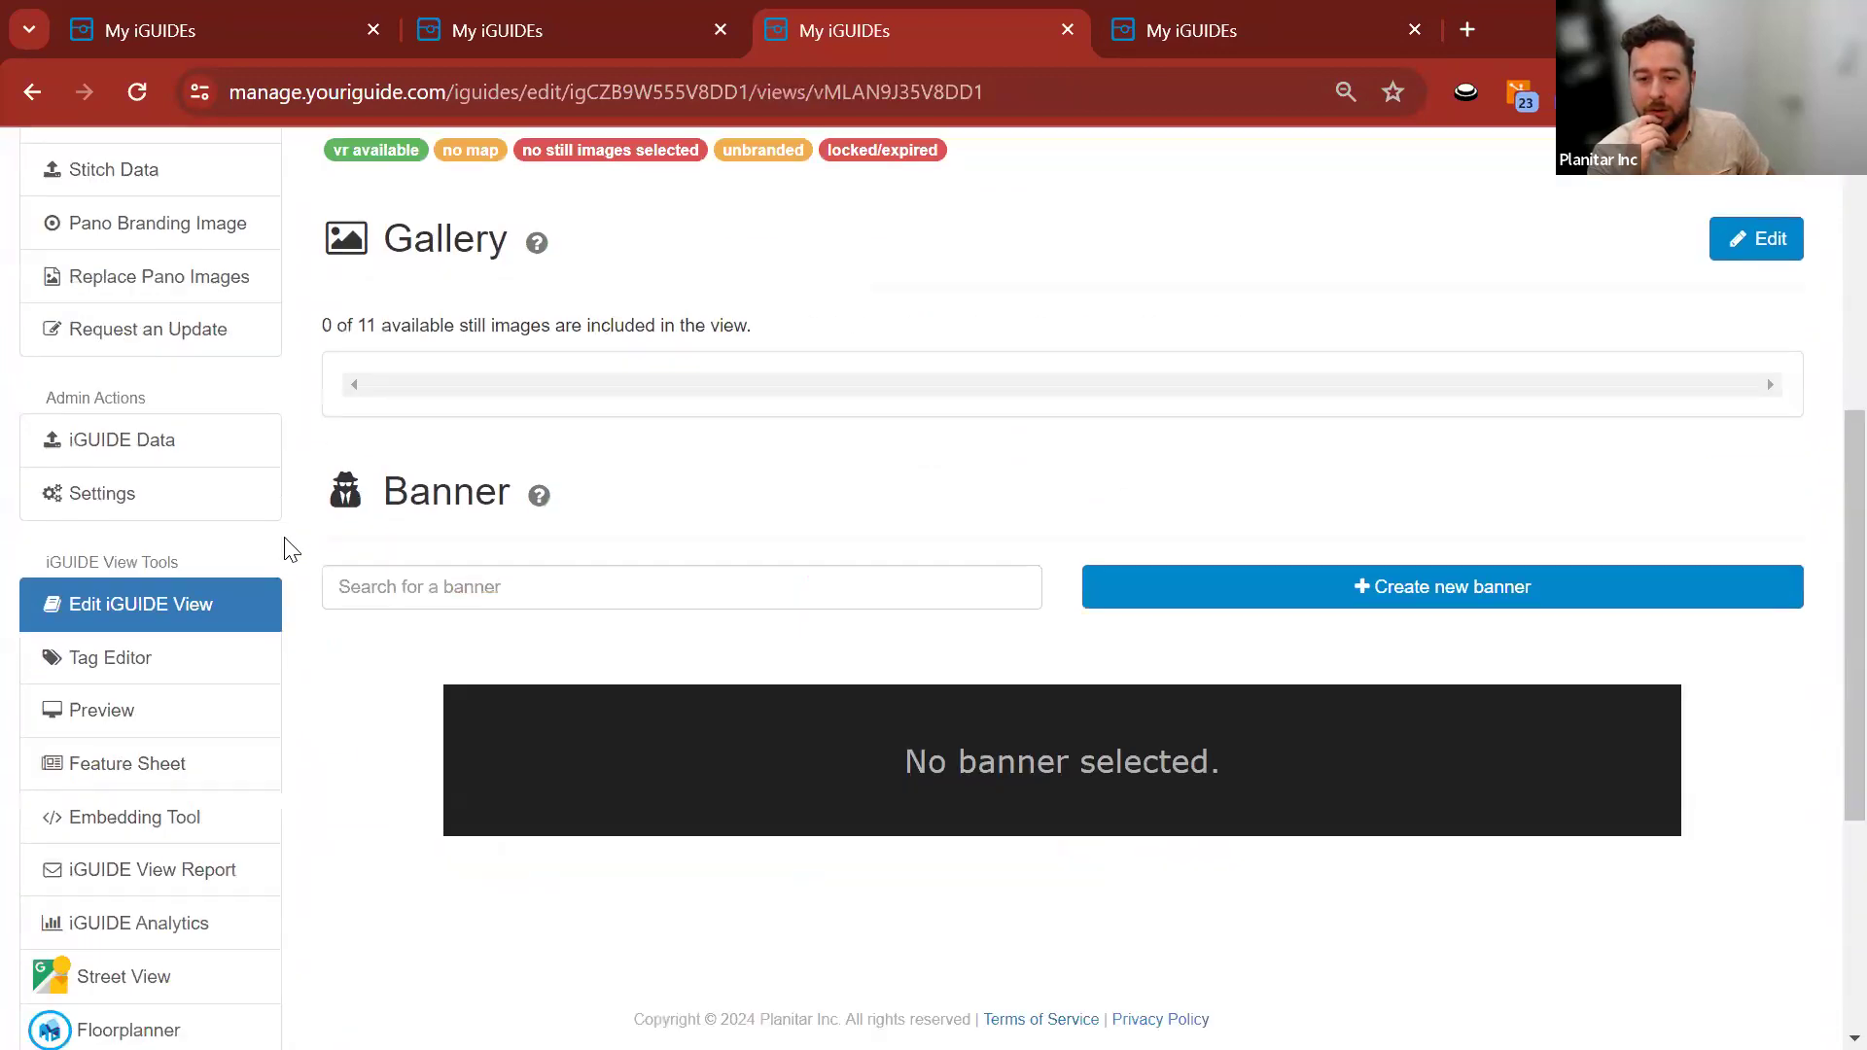
left_click(137, 724)
scroll(304, 638, "down", 2)
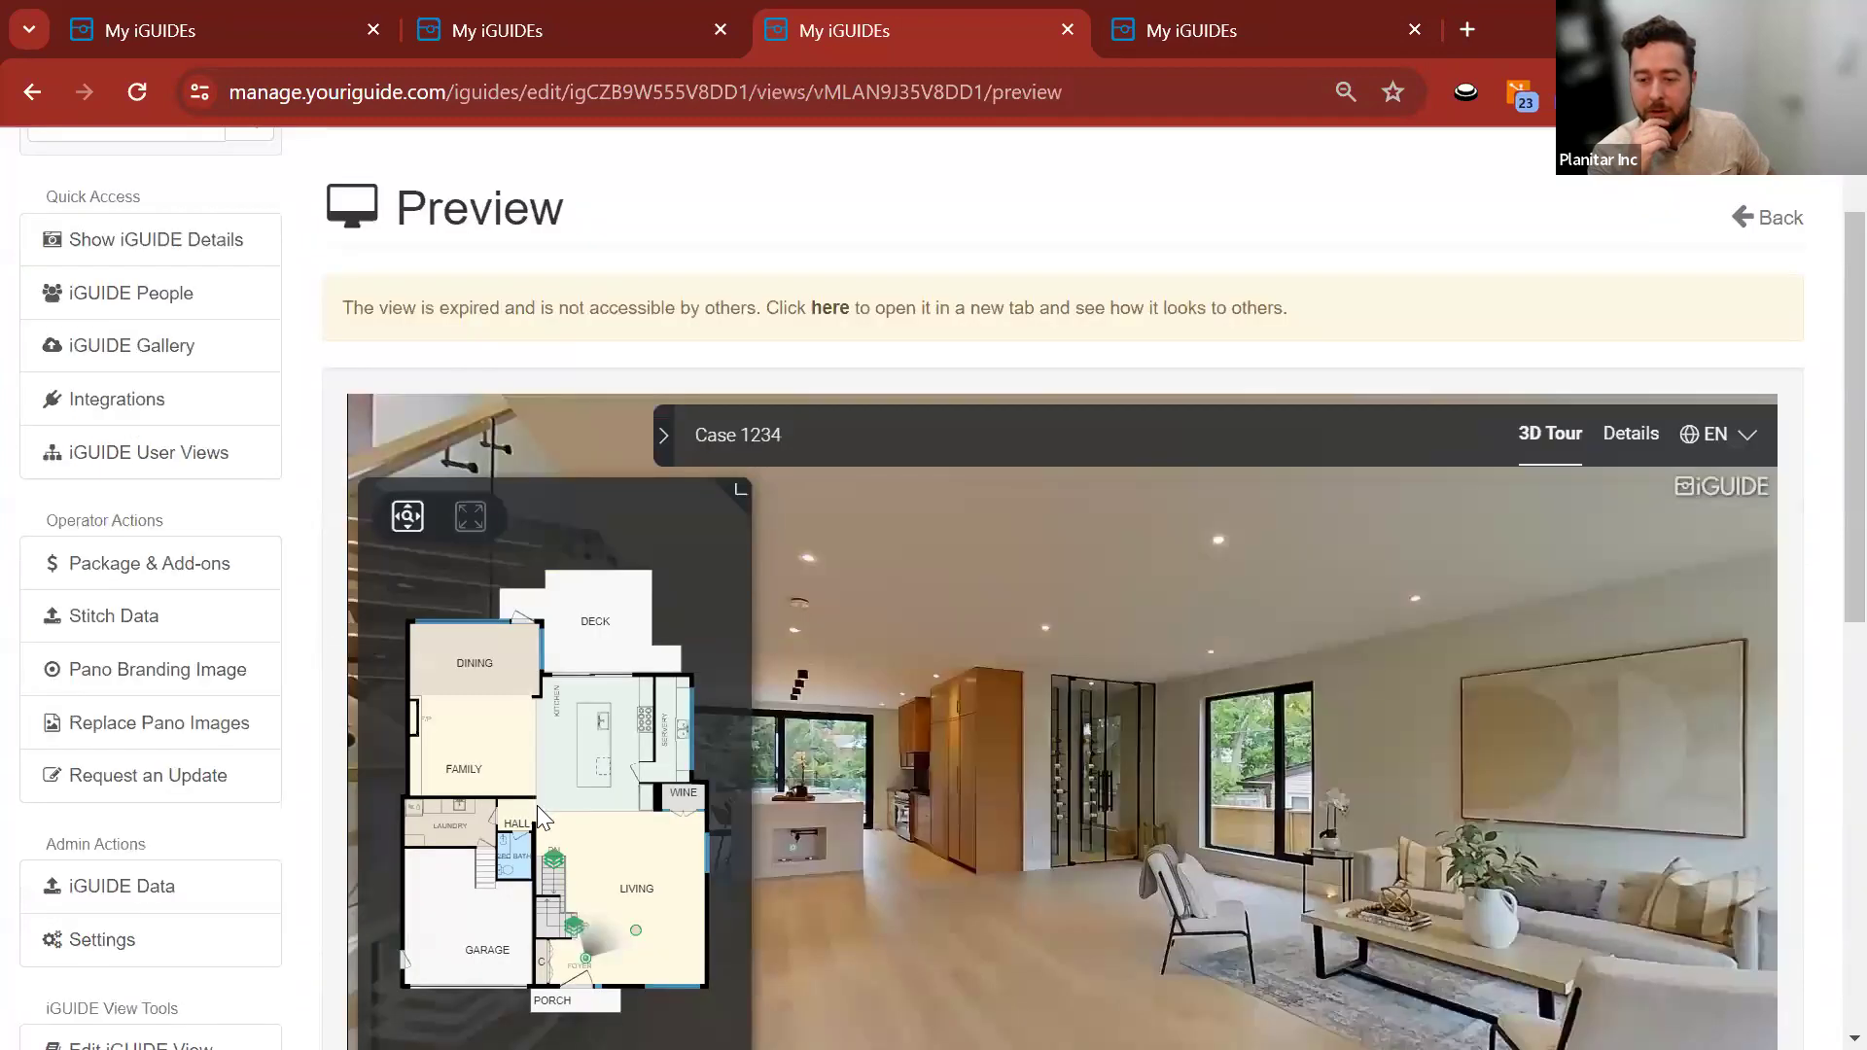
scroll(537, 805, "down", 2)
left_click(603, 933)
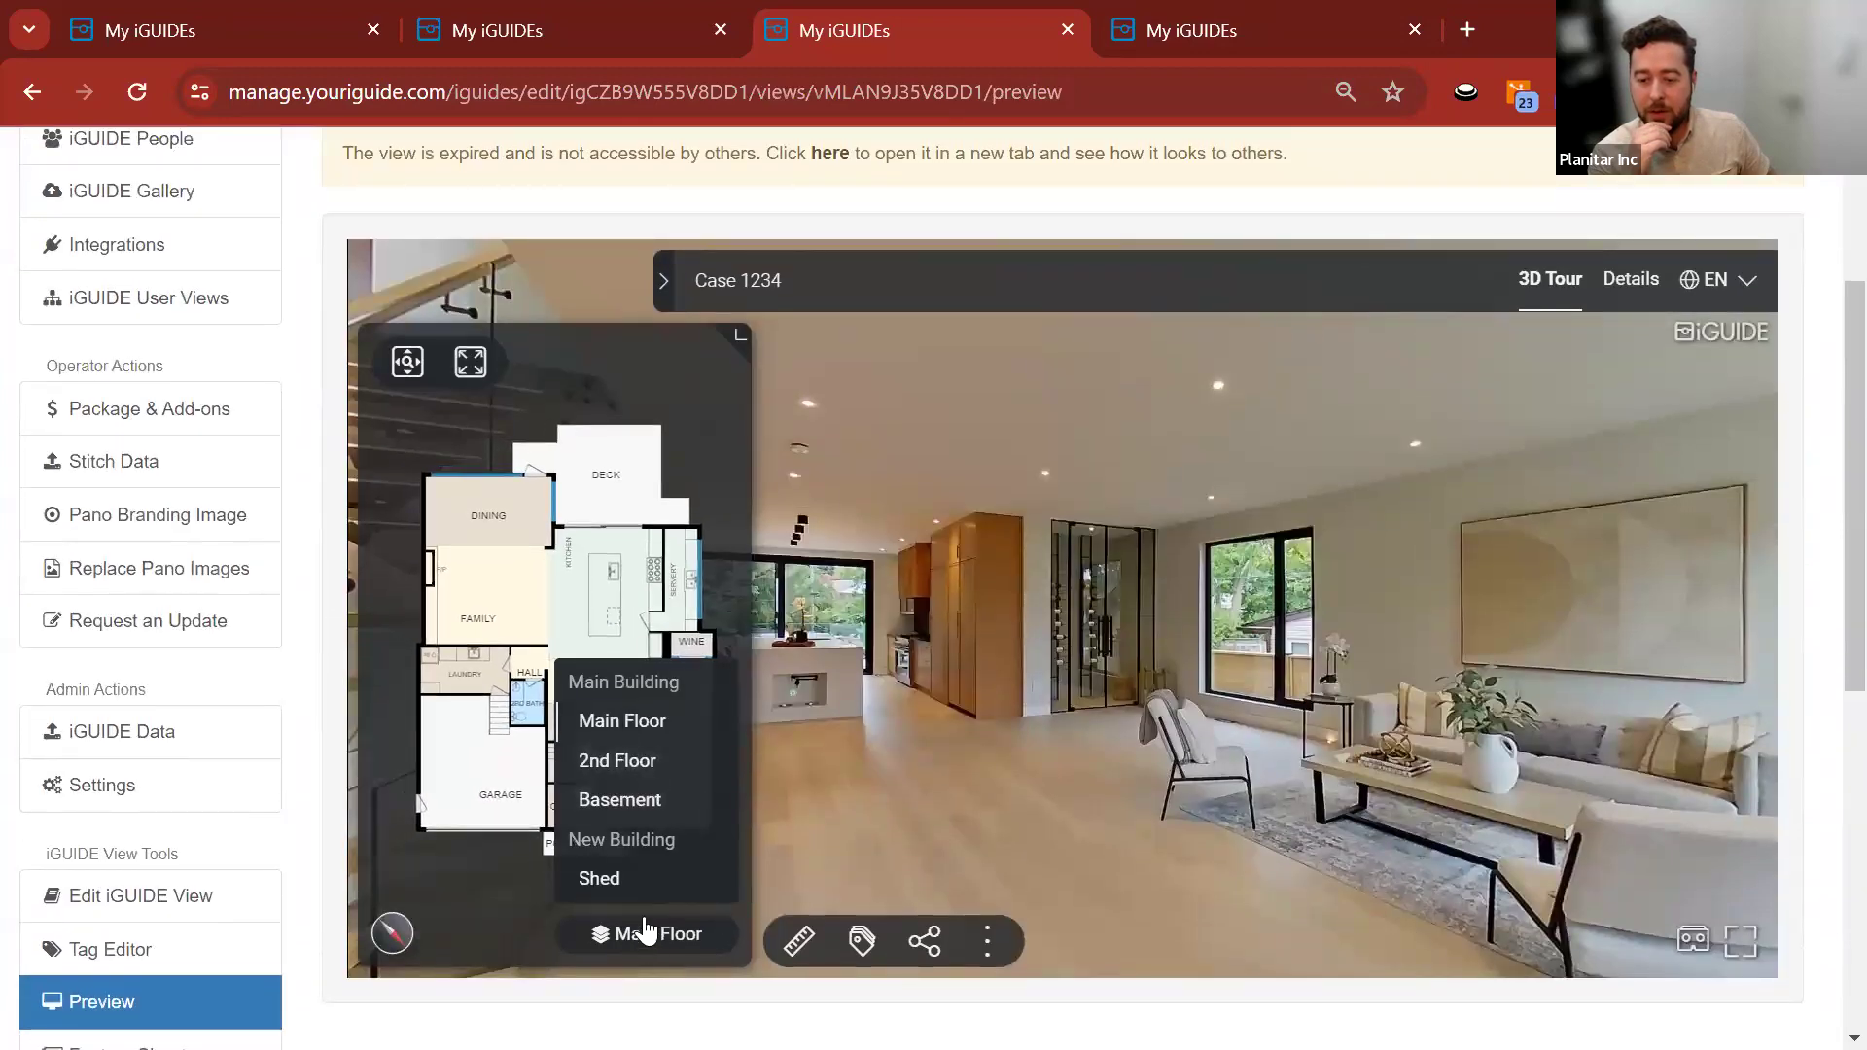
left_click(612, 882)
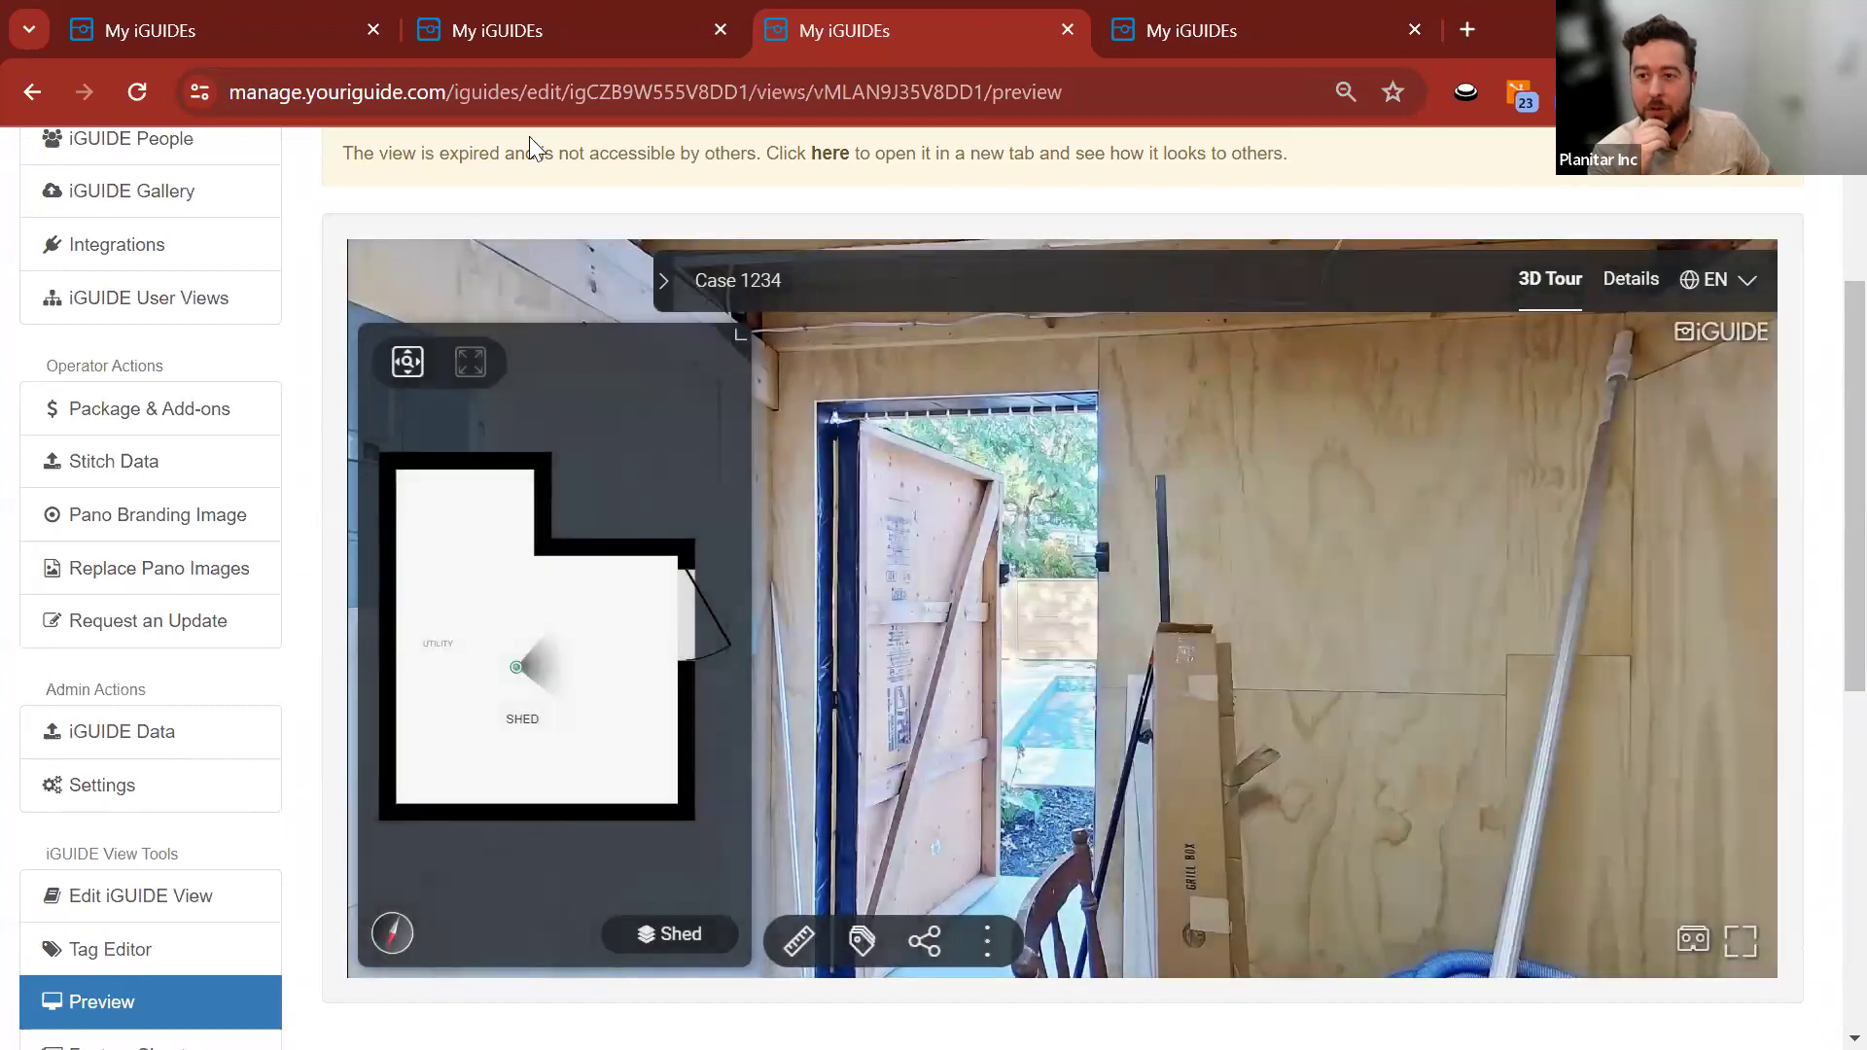
scroll(651, 309, "up", 3)
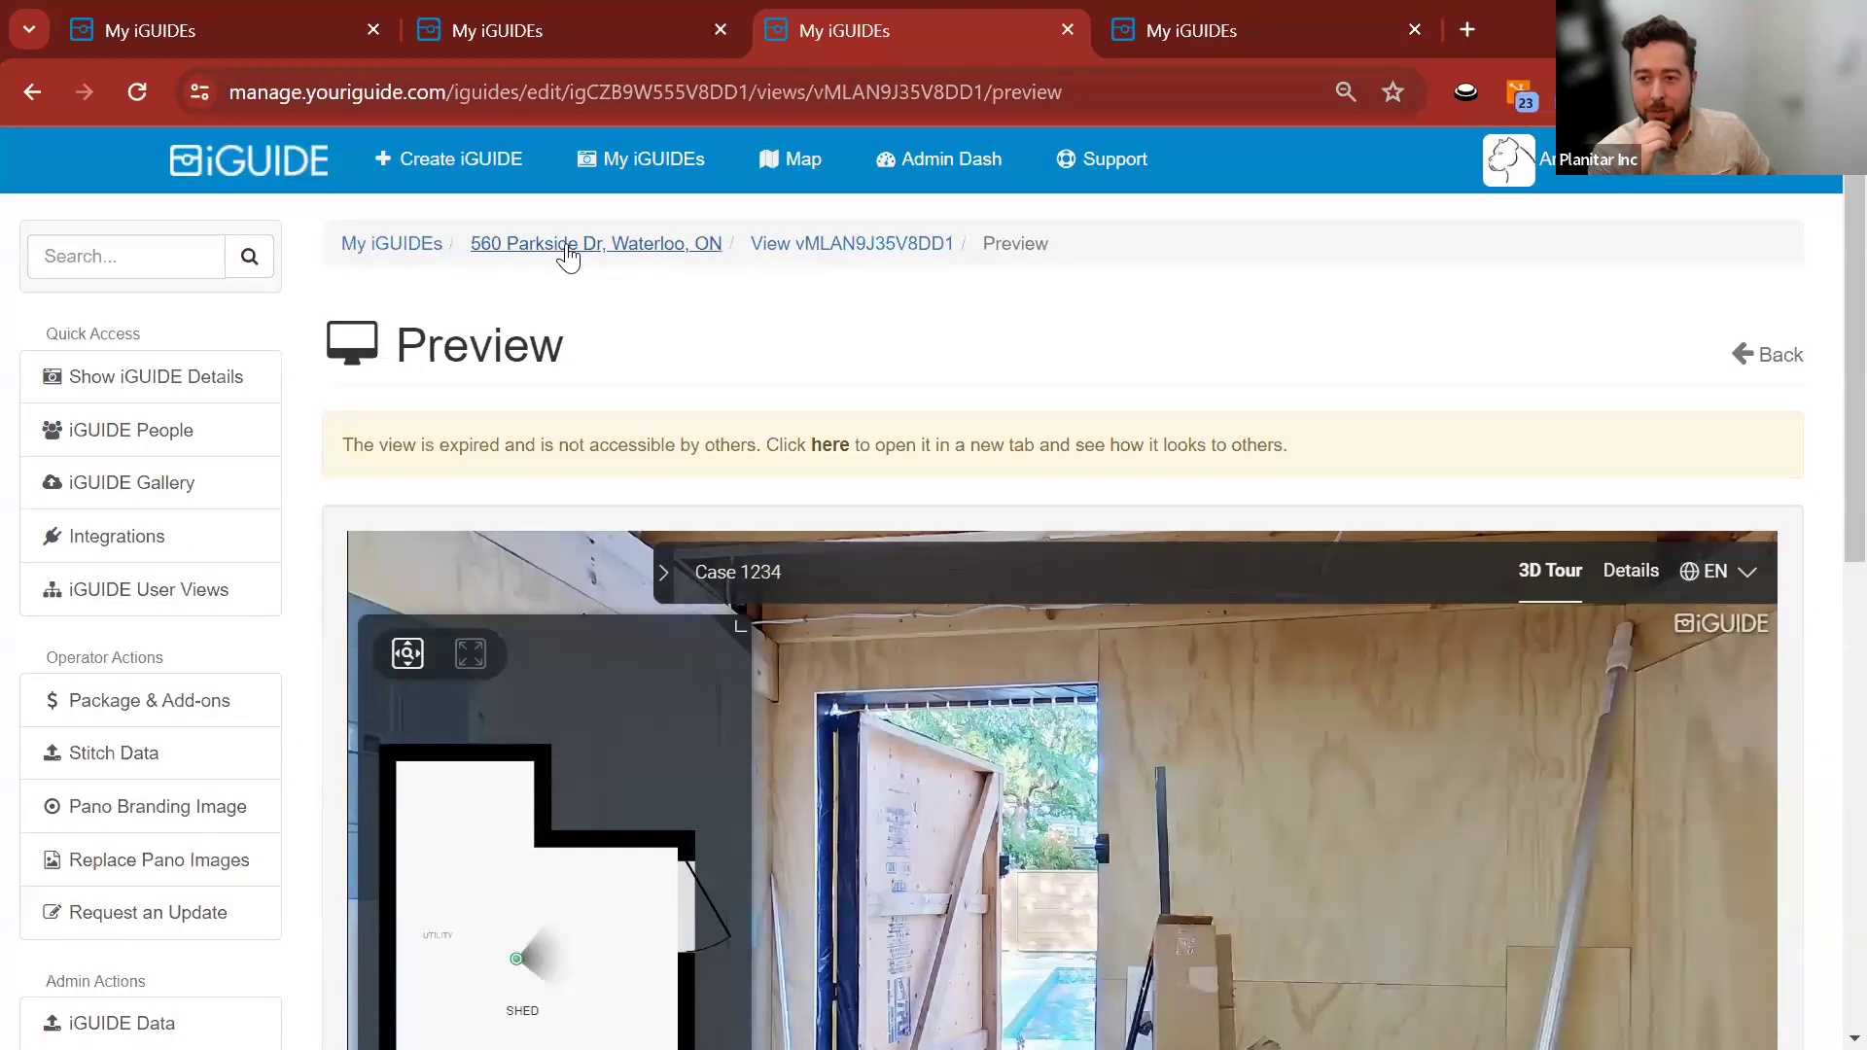
left_click(567, 246)
left_click(245, 597)
scroll(276, 583, "down", 4)
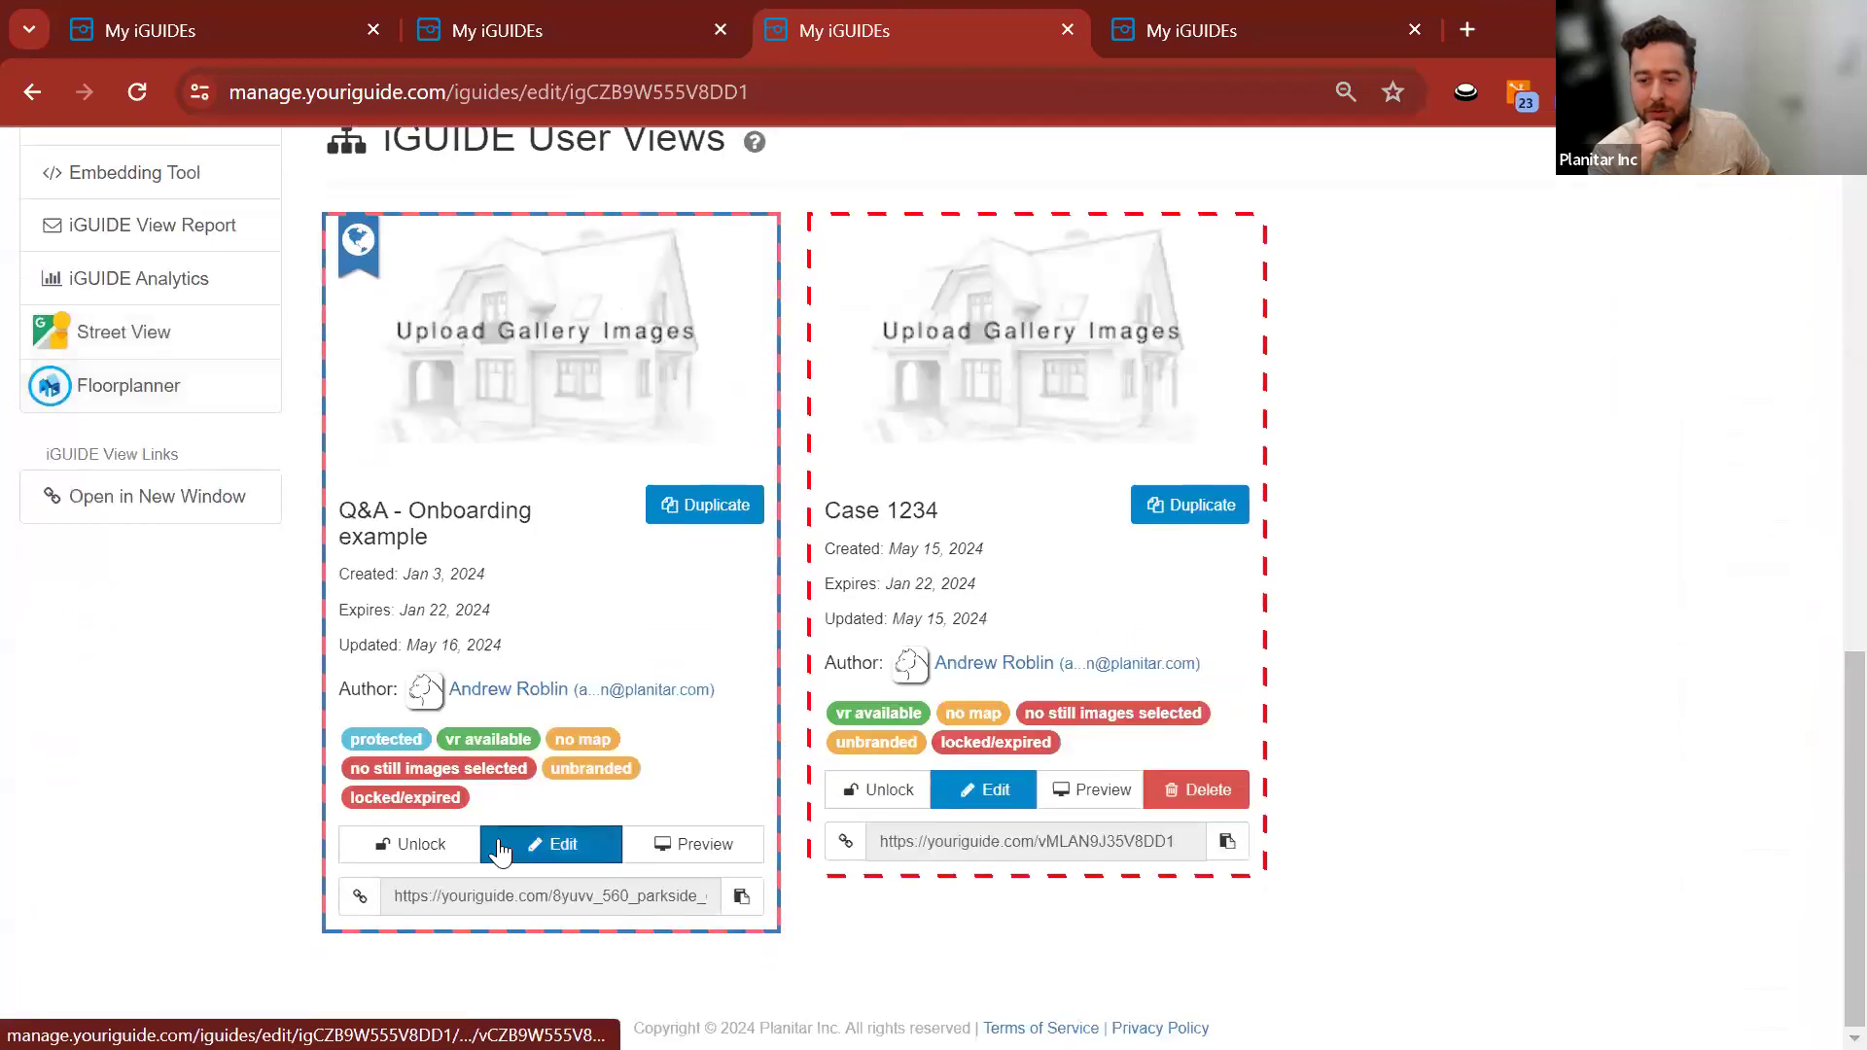
Open the Q&A - Onboarding example view's General Settings editor.
left_click(530, 848)
left_click(1752, 474)
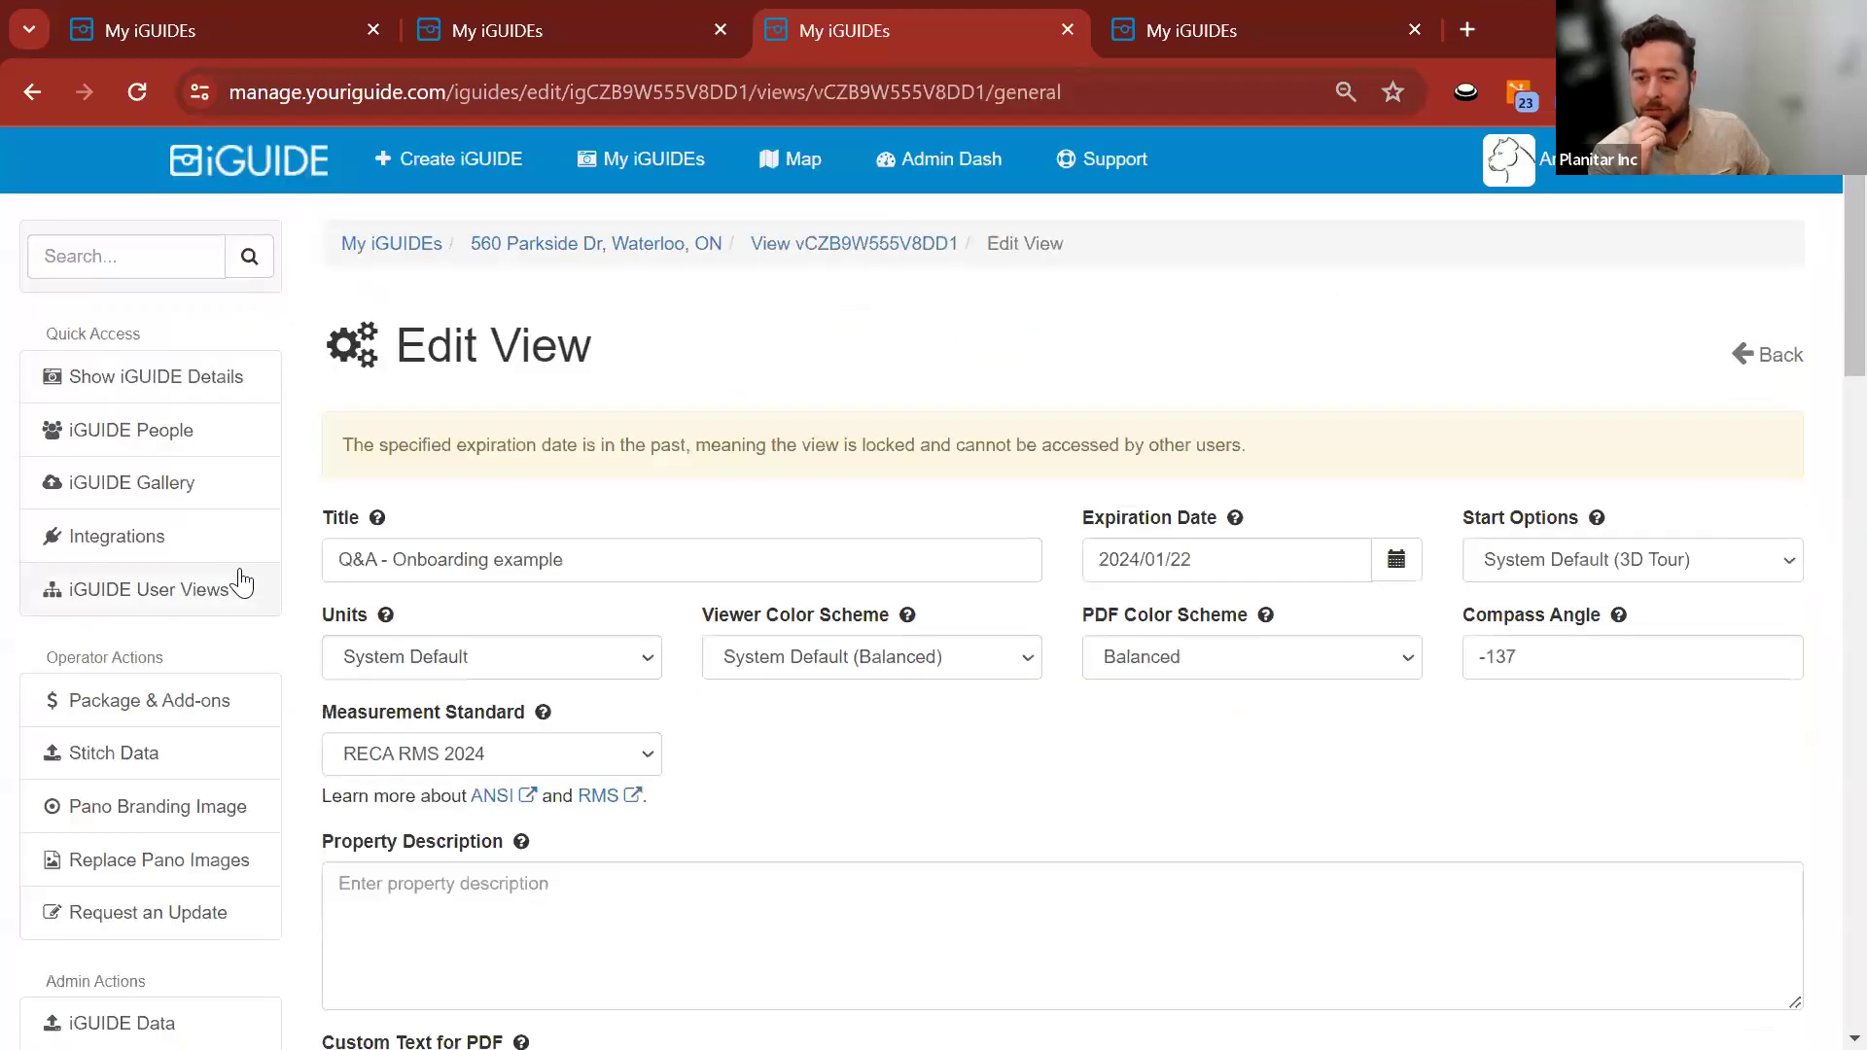
scroll(319, 522, "down", 3)
scroll(319, 522, "down", 15)
scroll(312, 507, "up", 2)
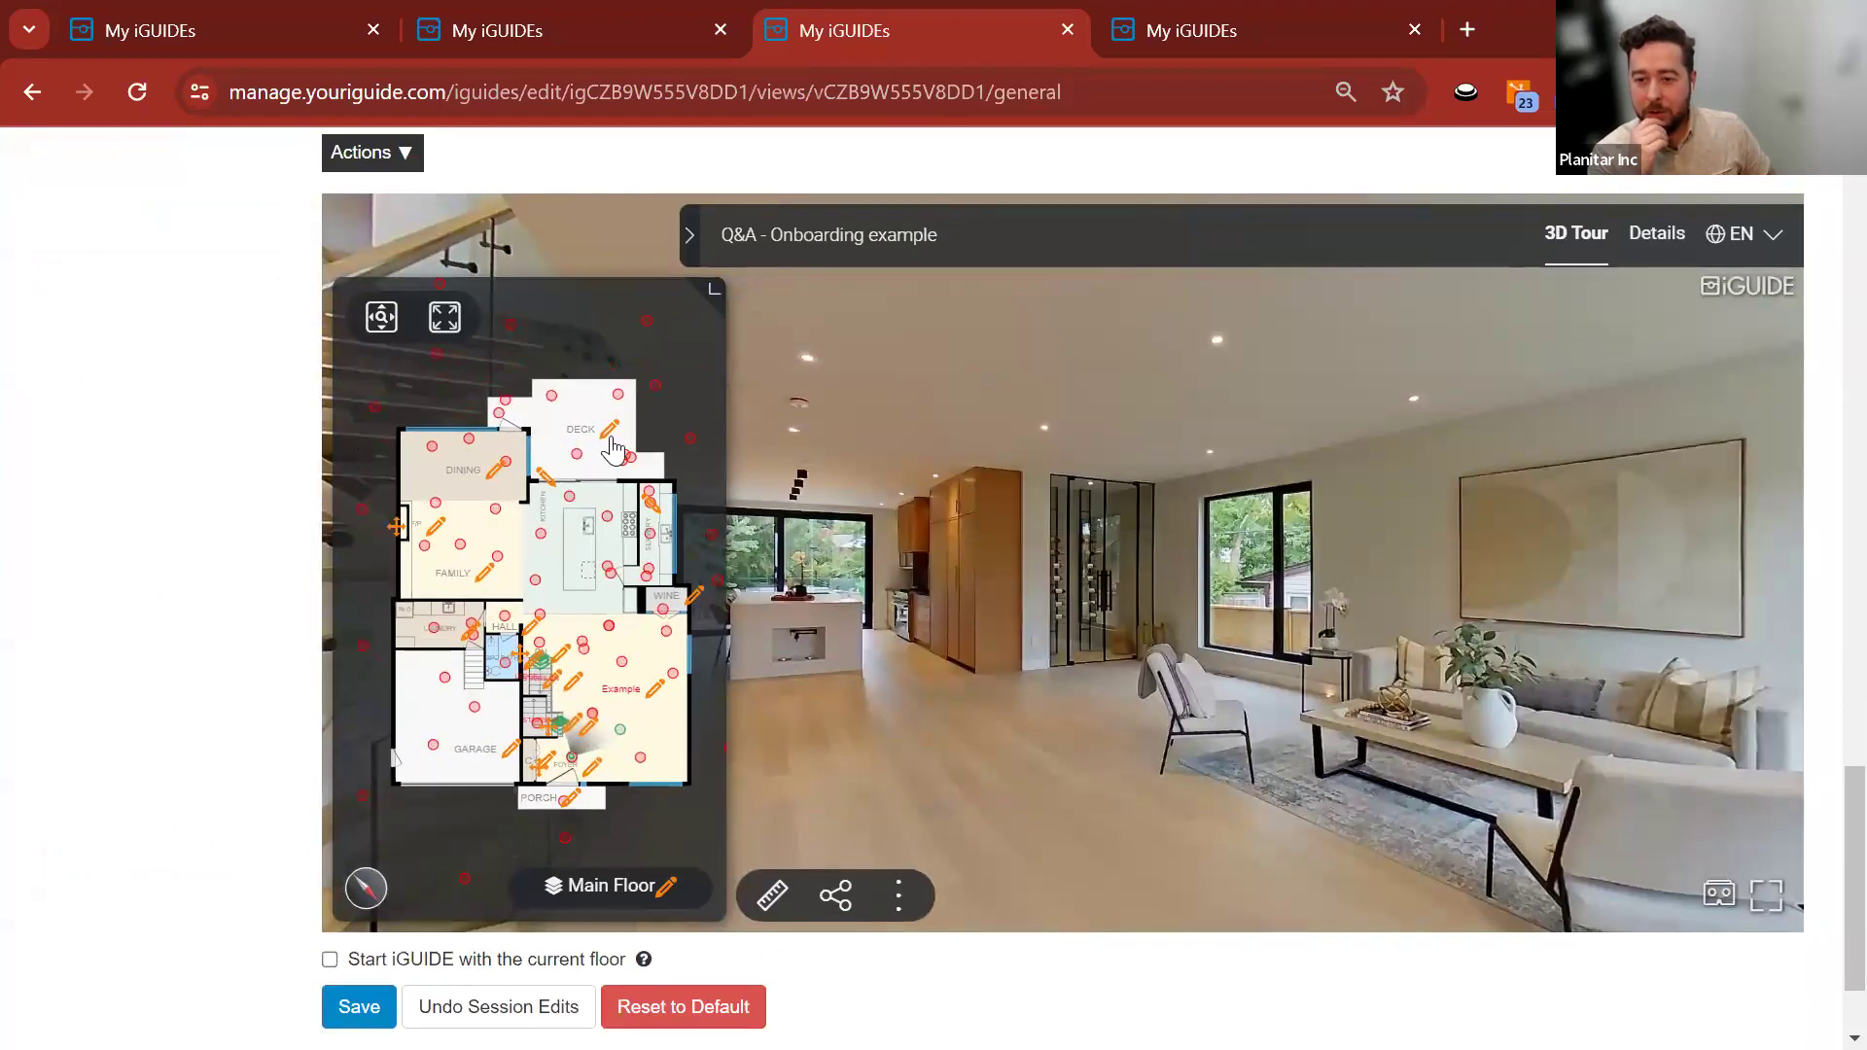
Open DECK's room details, cancel unchanged, and show the snowy building preview.
left_click(607, 434)
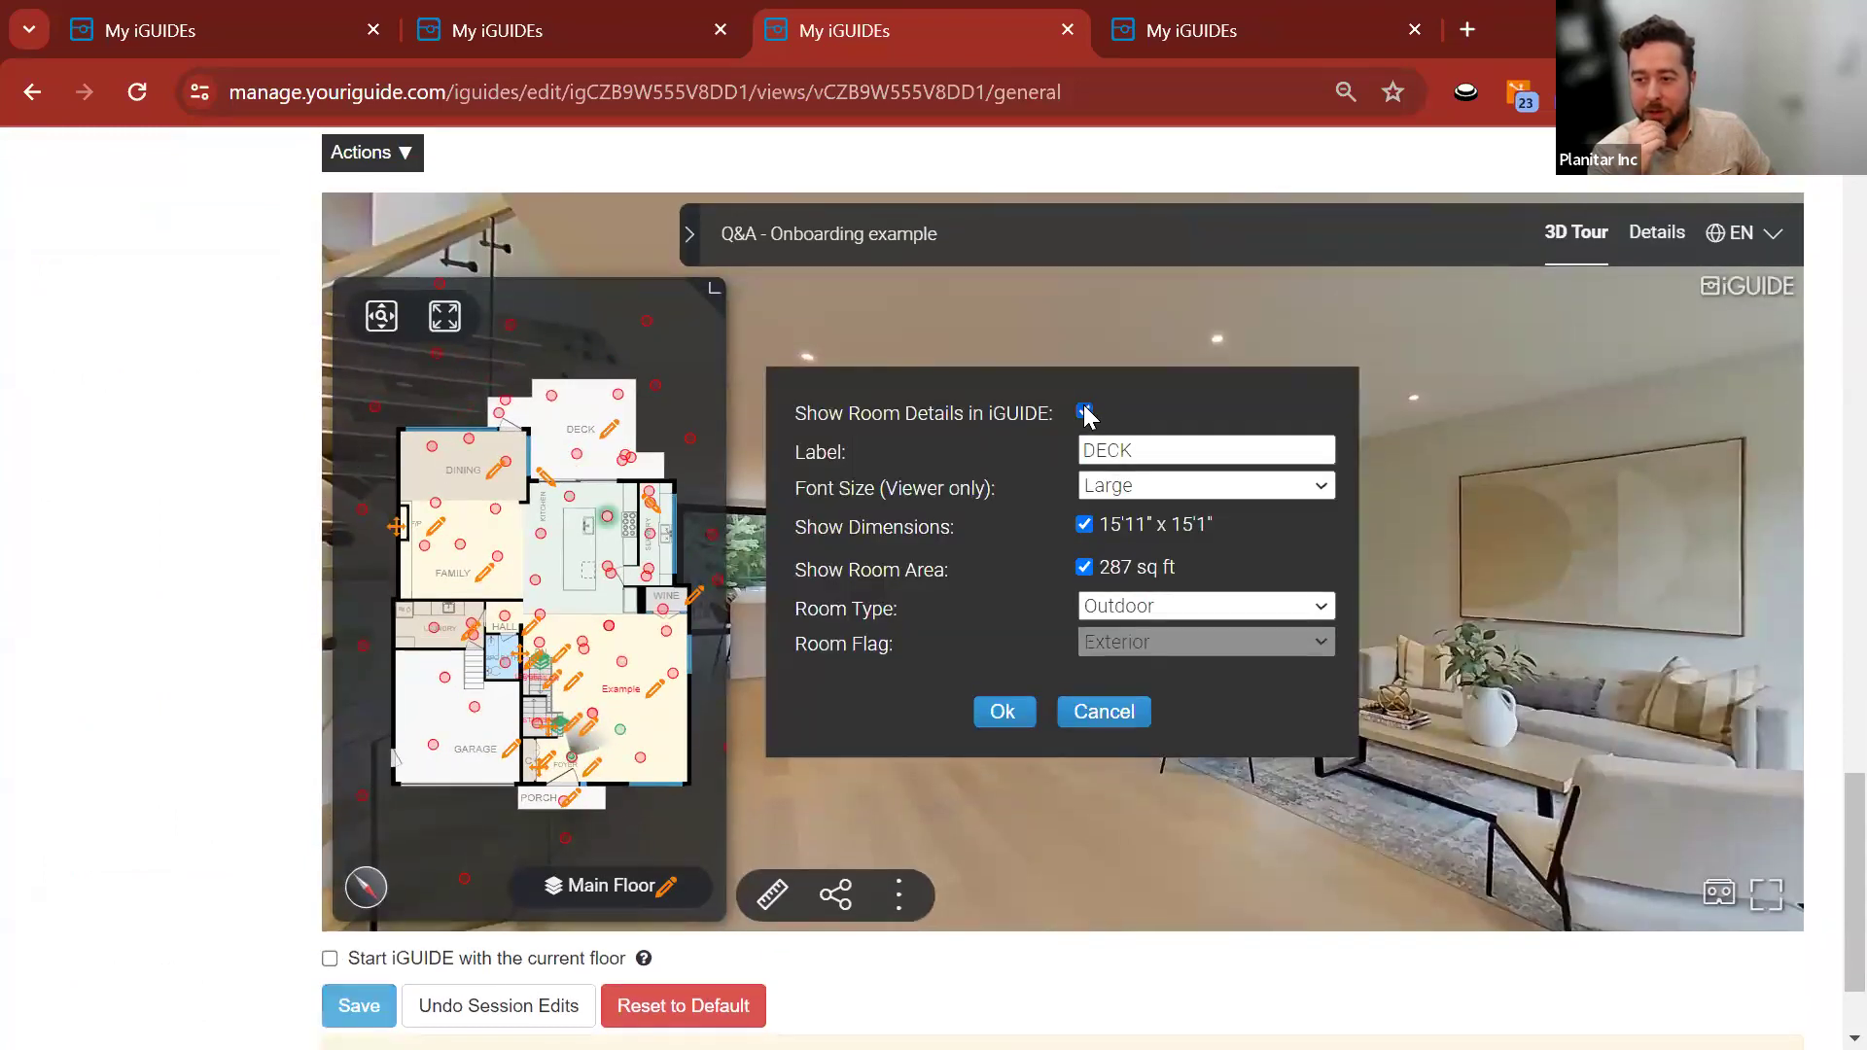
left_click(1103, 714)
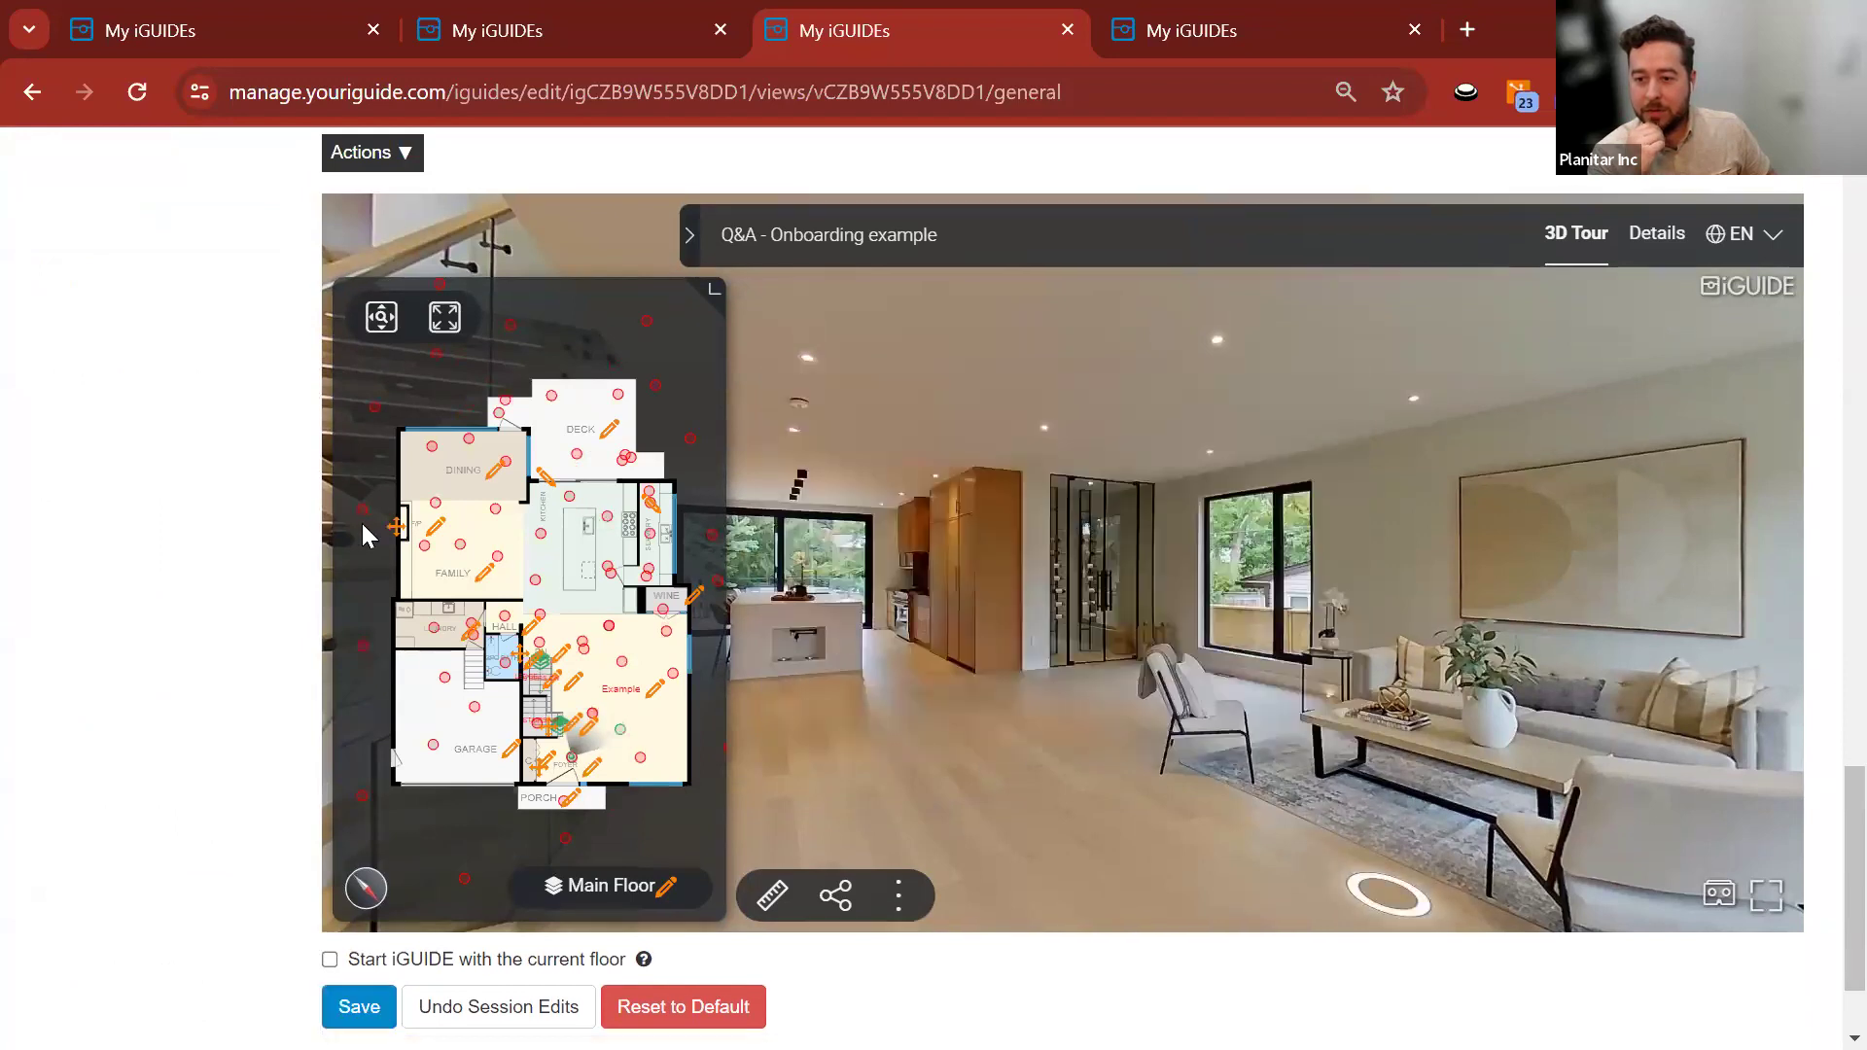
left_click(585, 31)
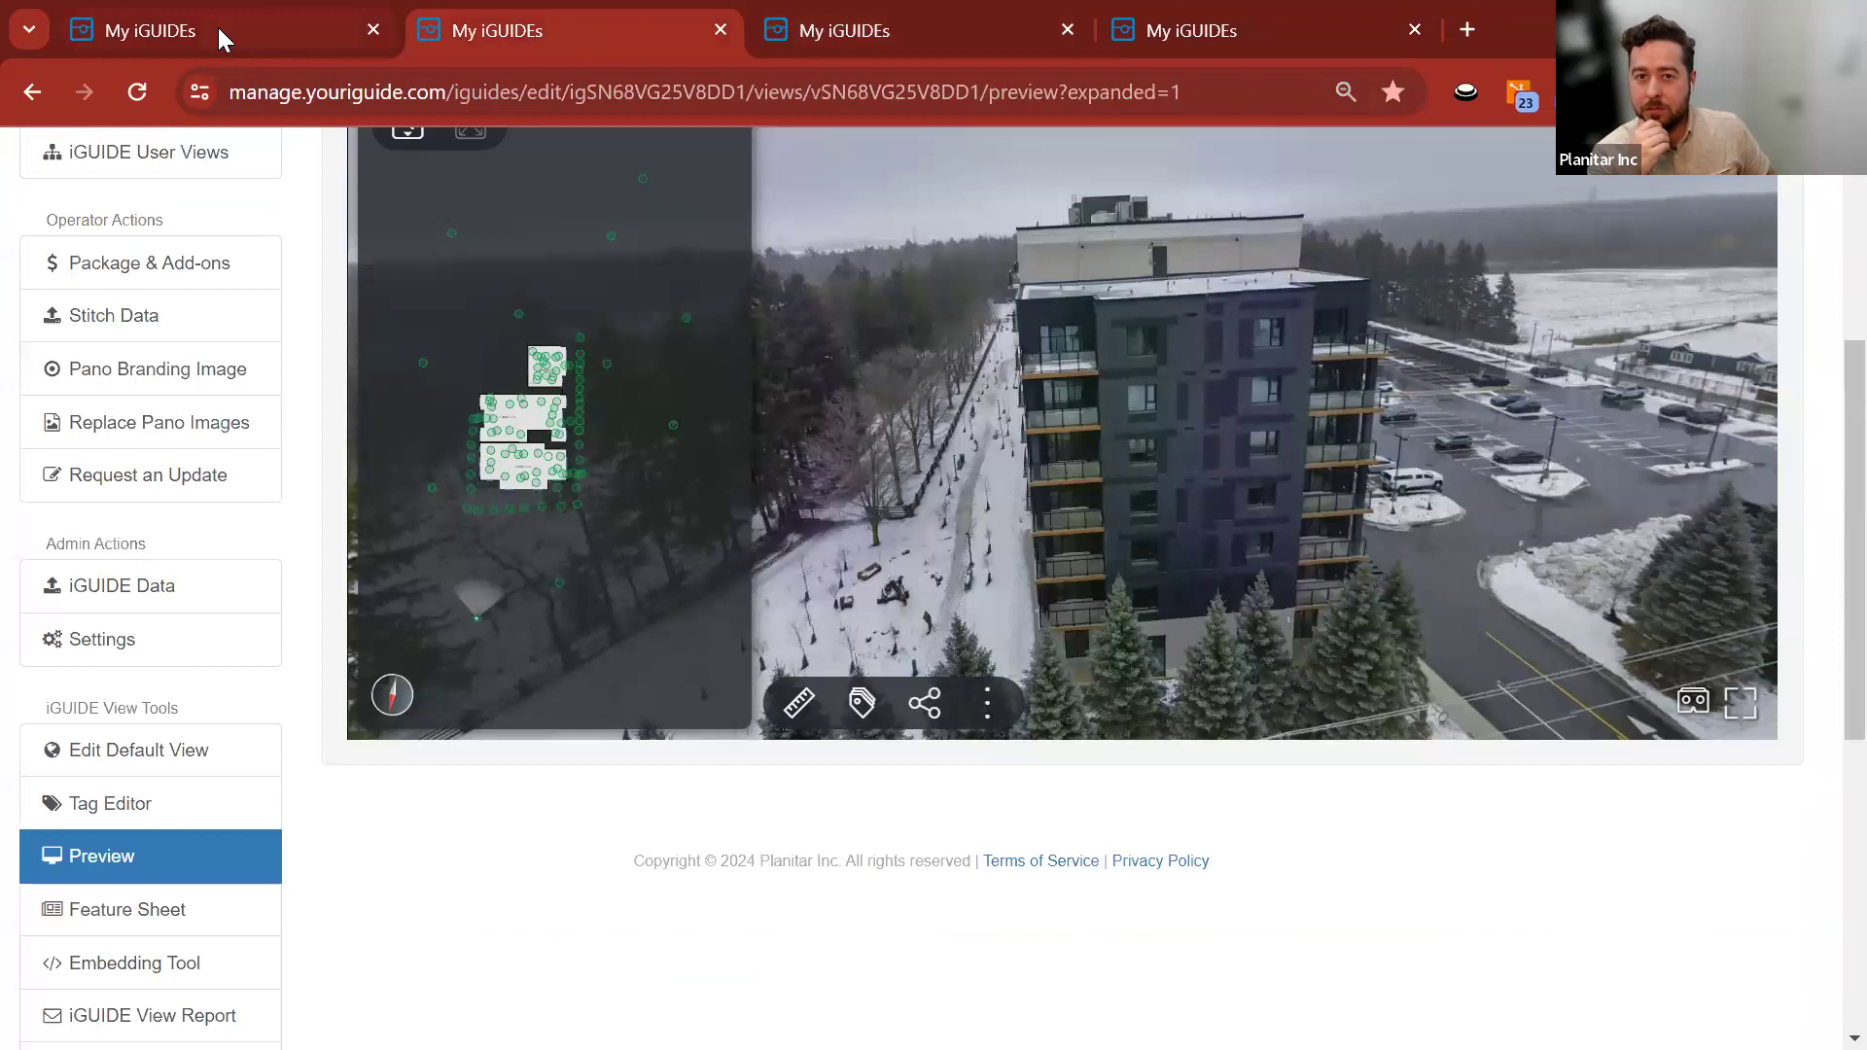
left_click(218, 27)
left_click(645, 995)
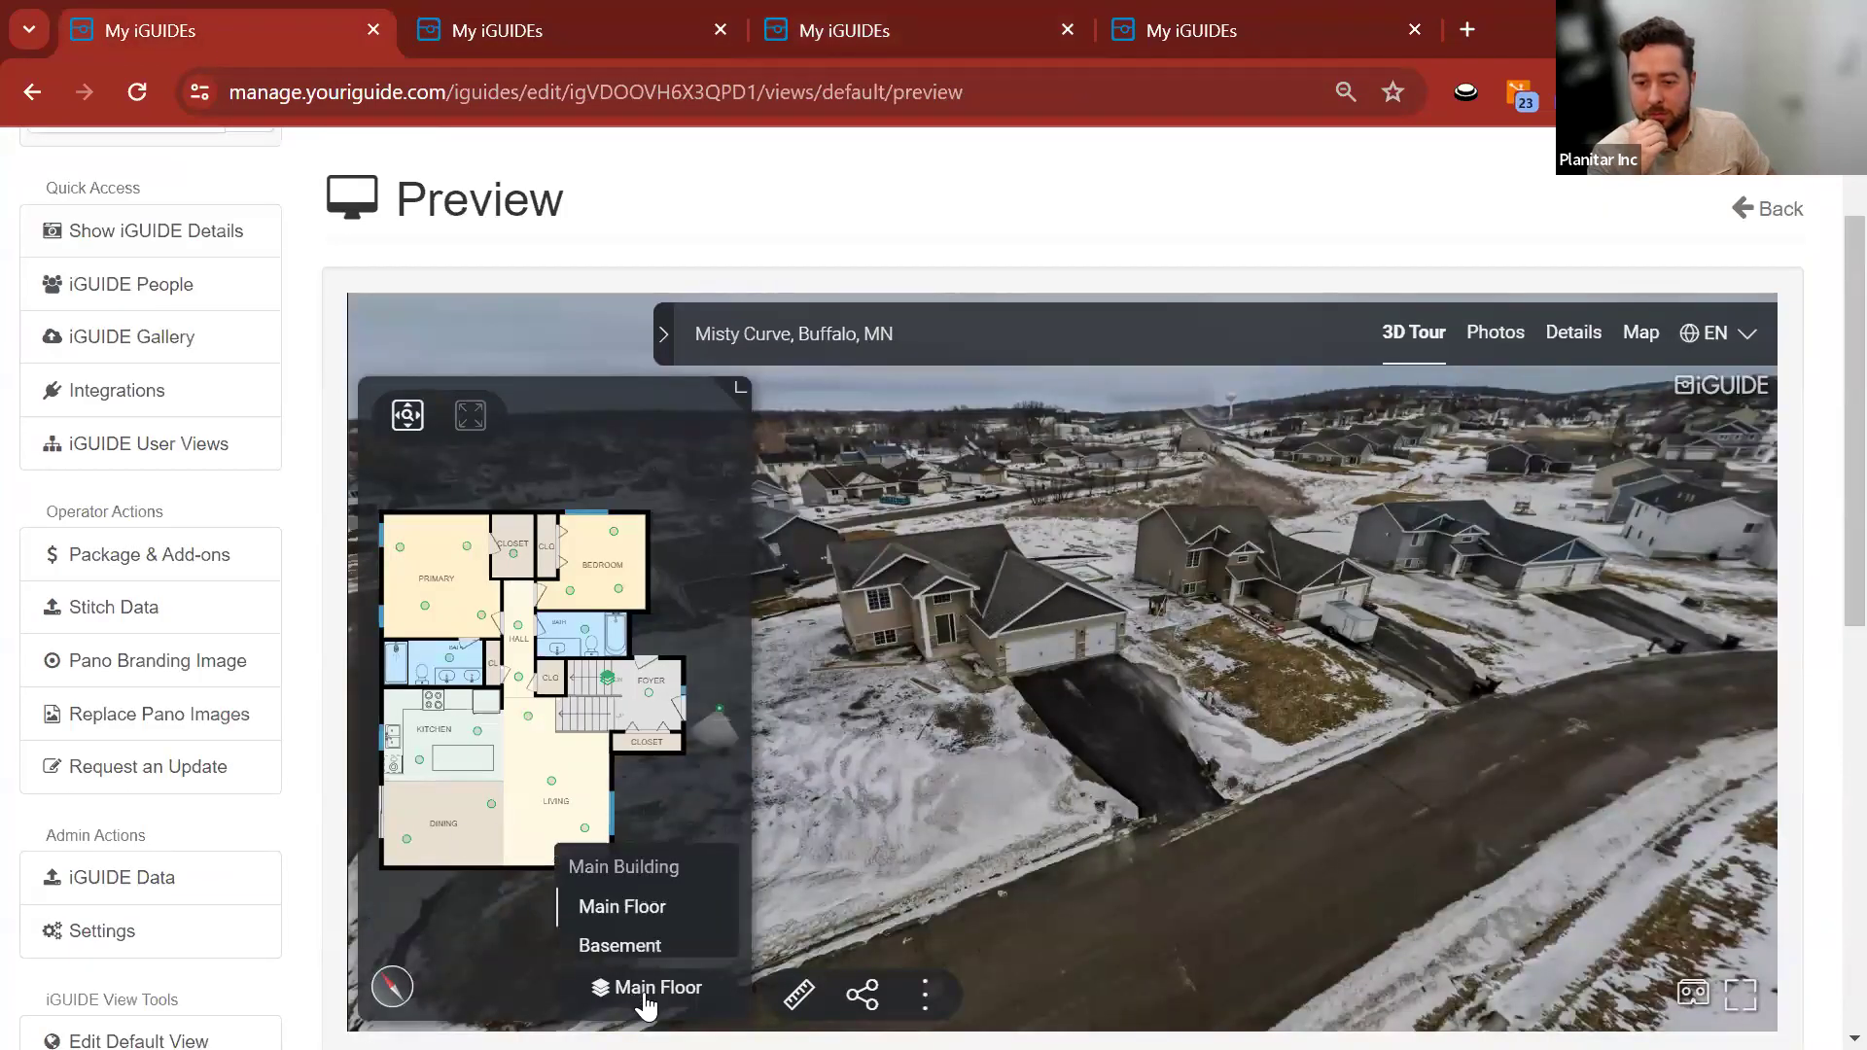
left_click(645, 997)
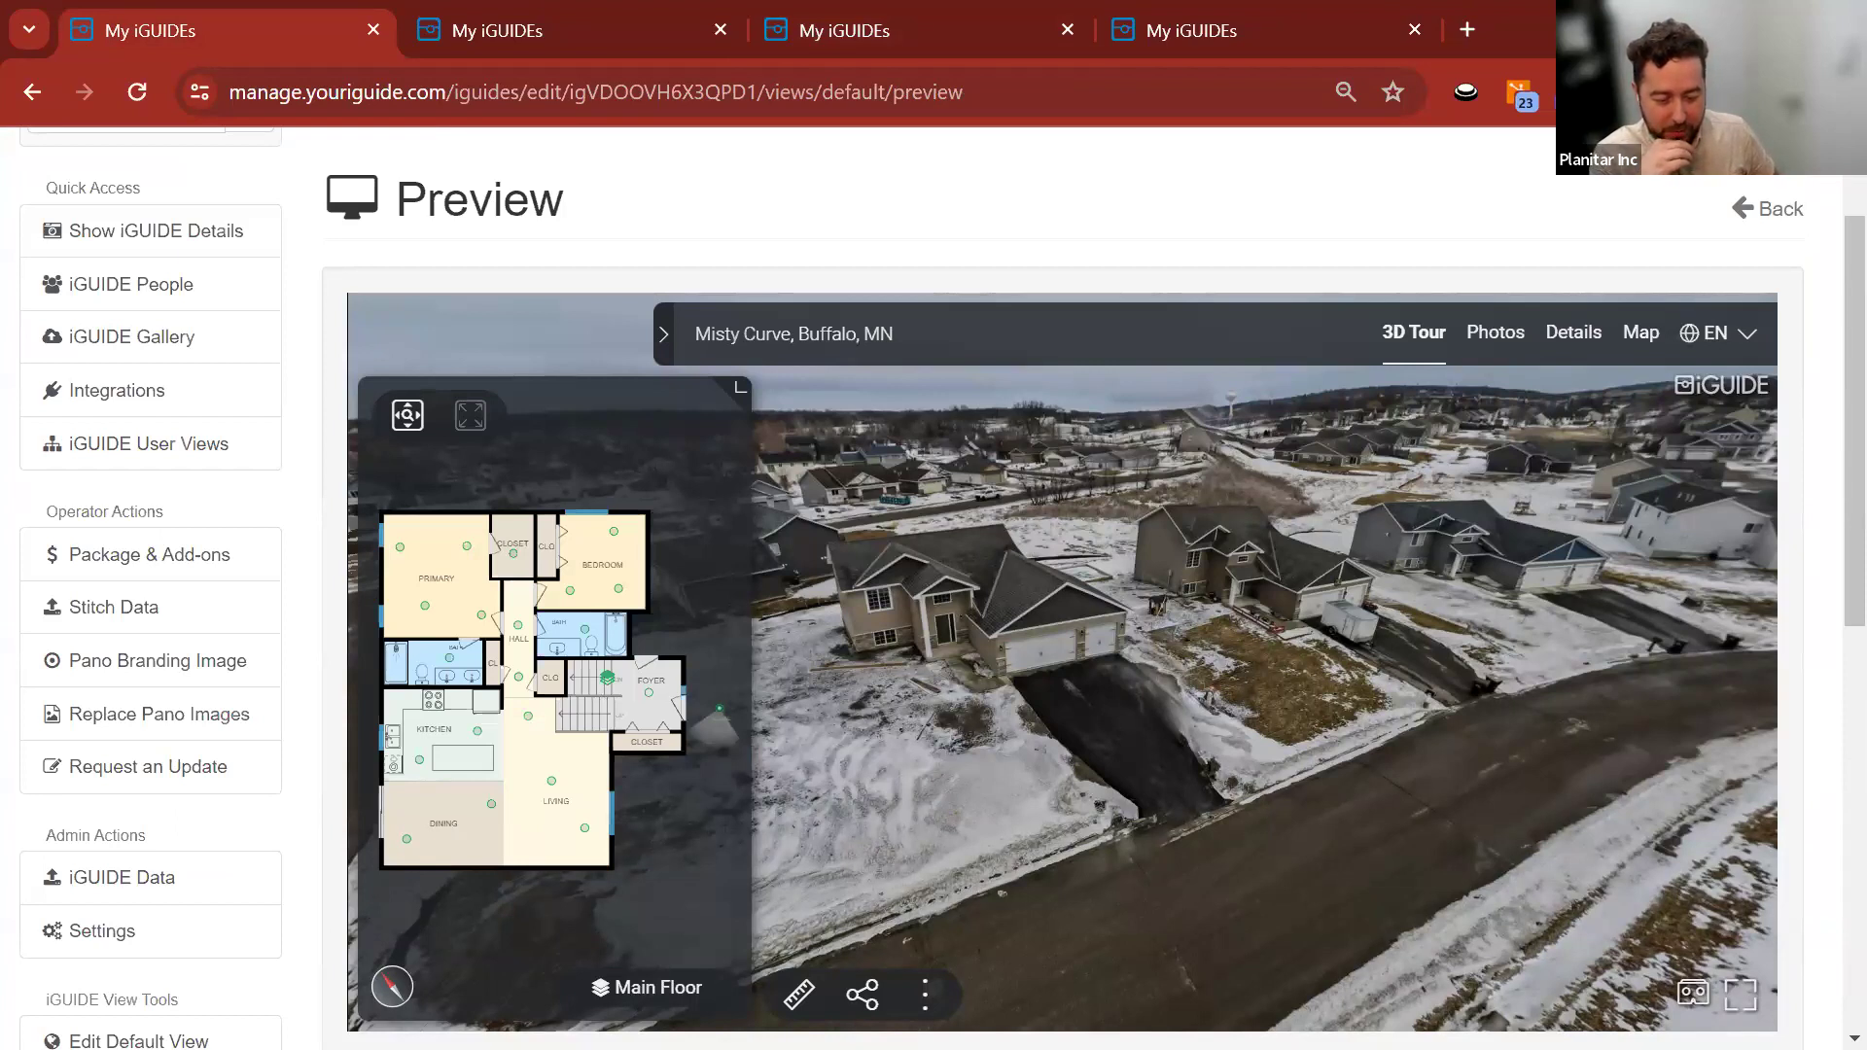
left_click(871, 29)
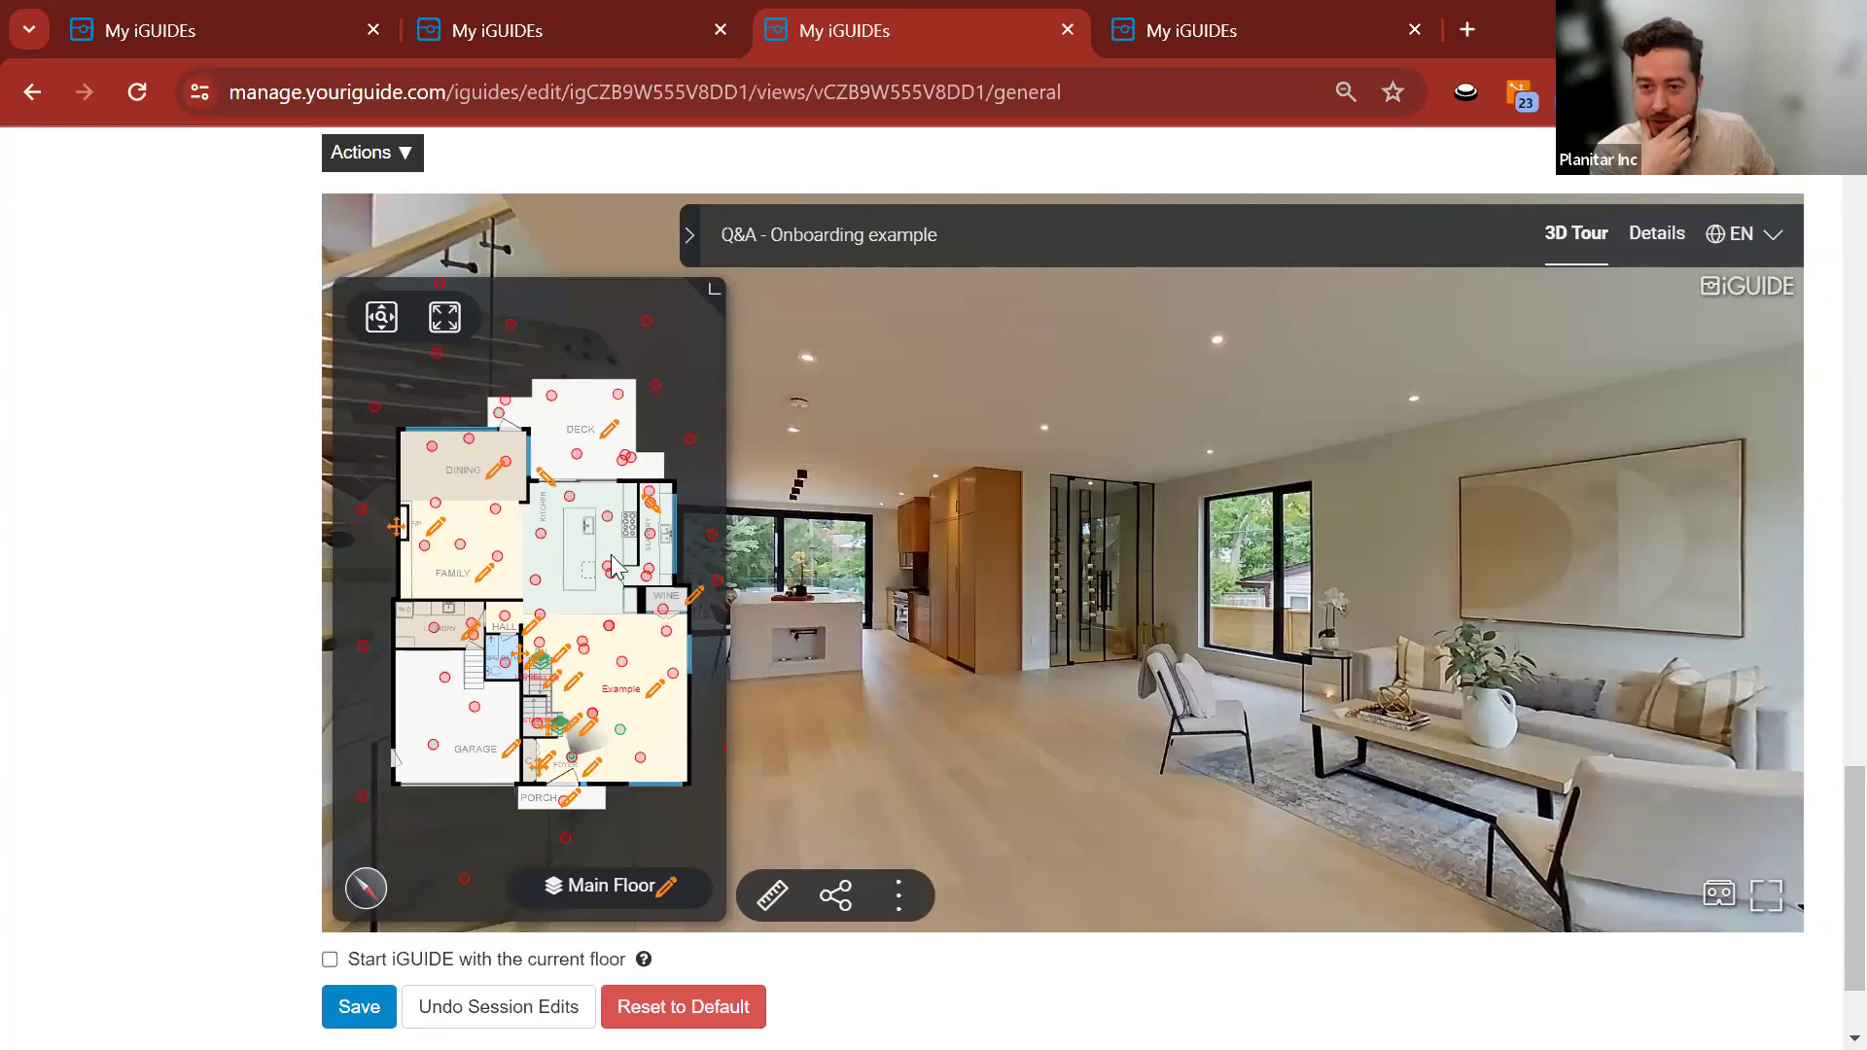
left_click(246, 39)
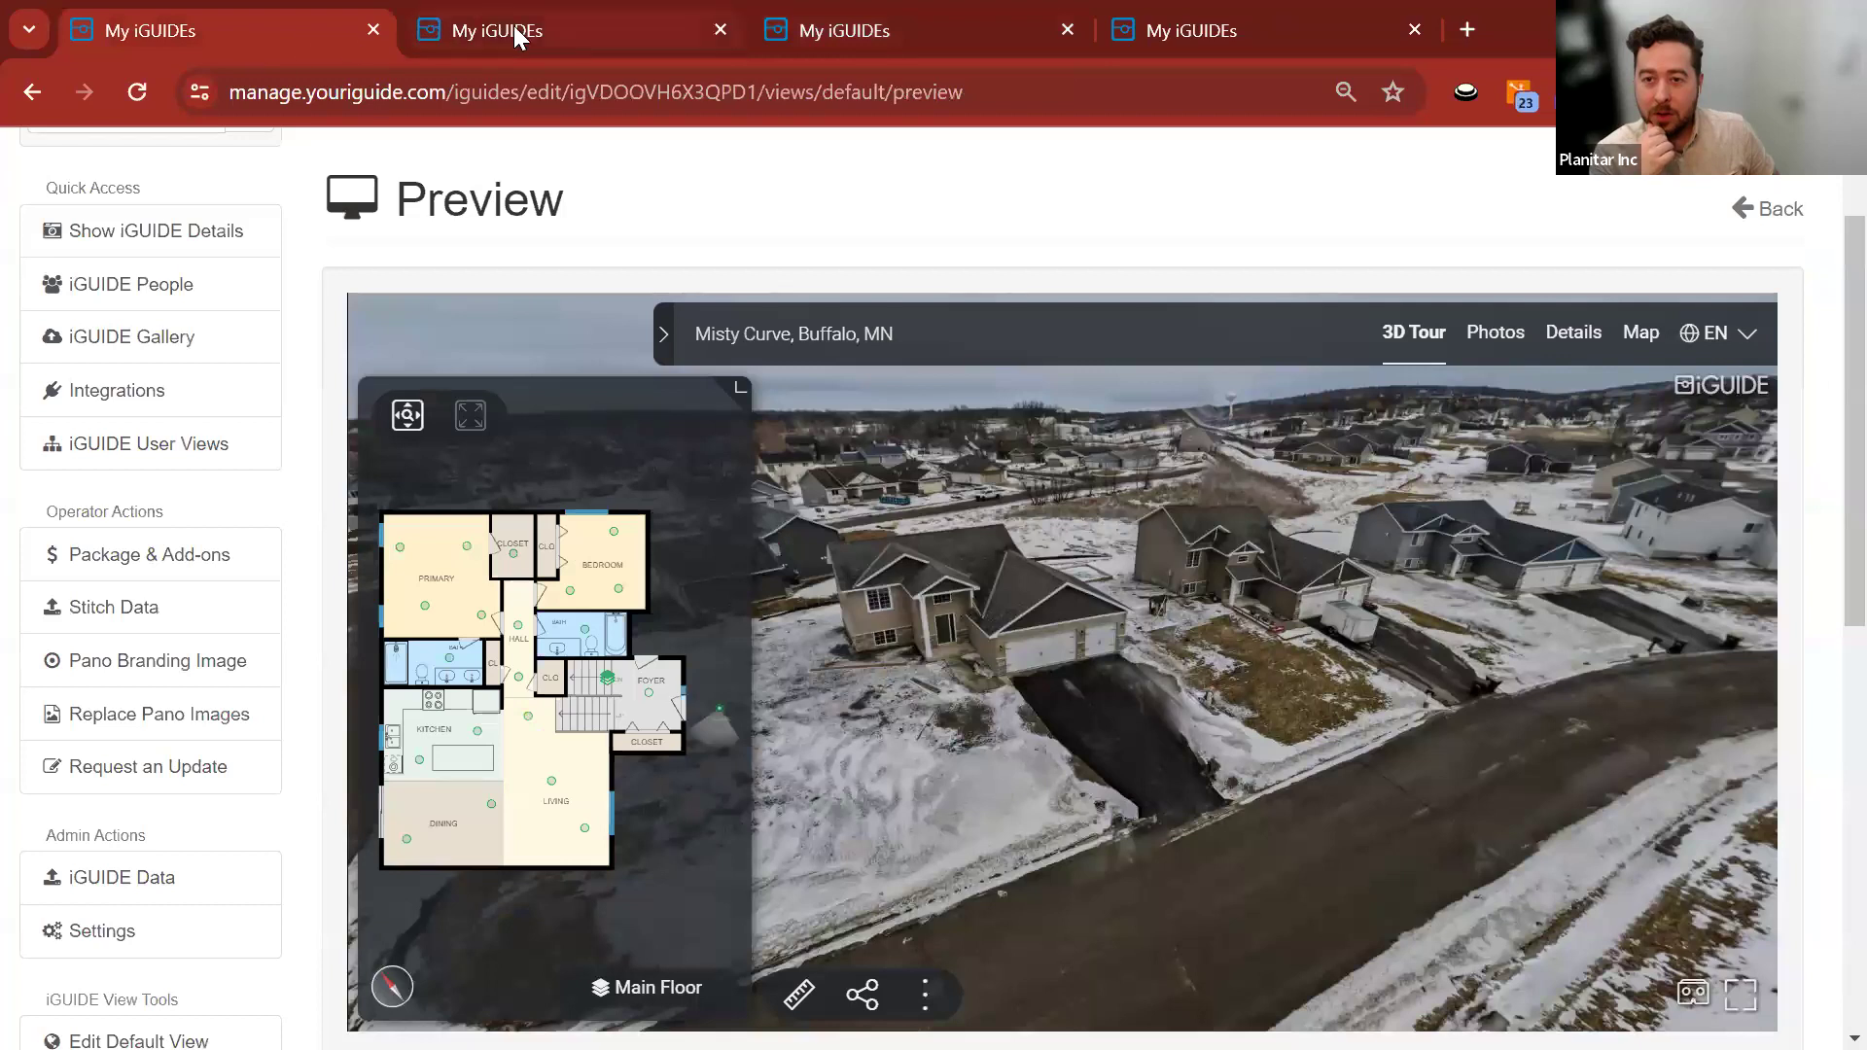
left_click(514, 25)
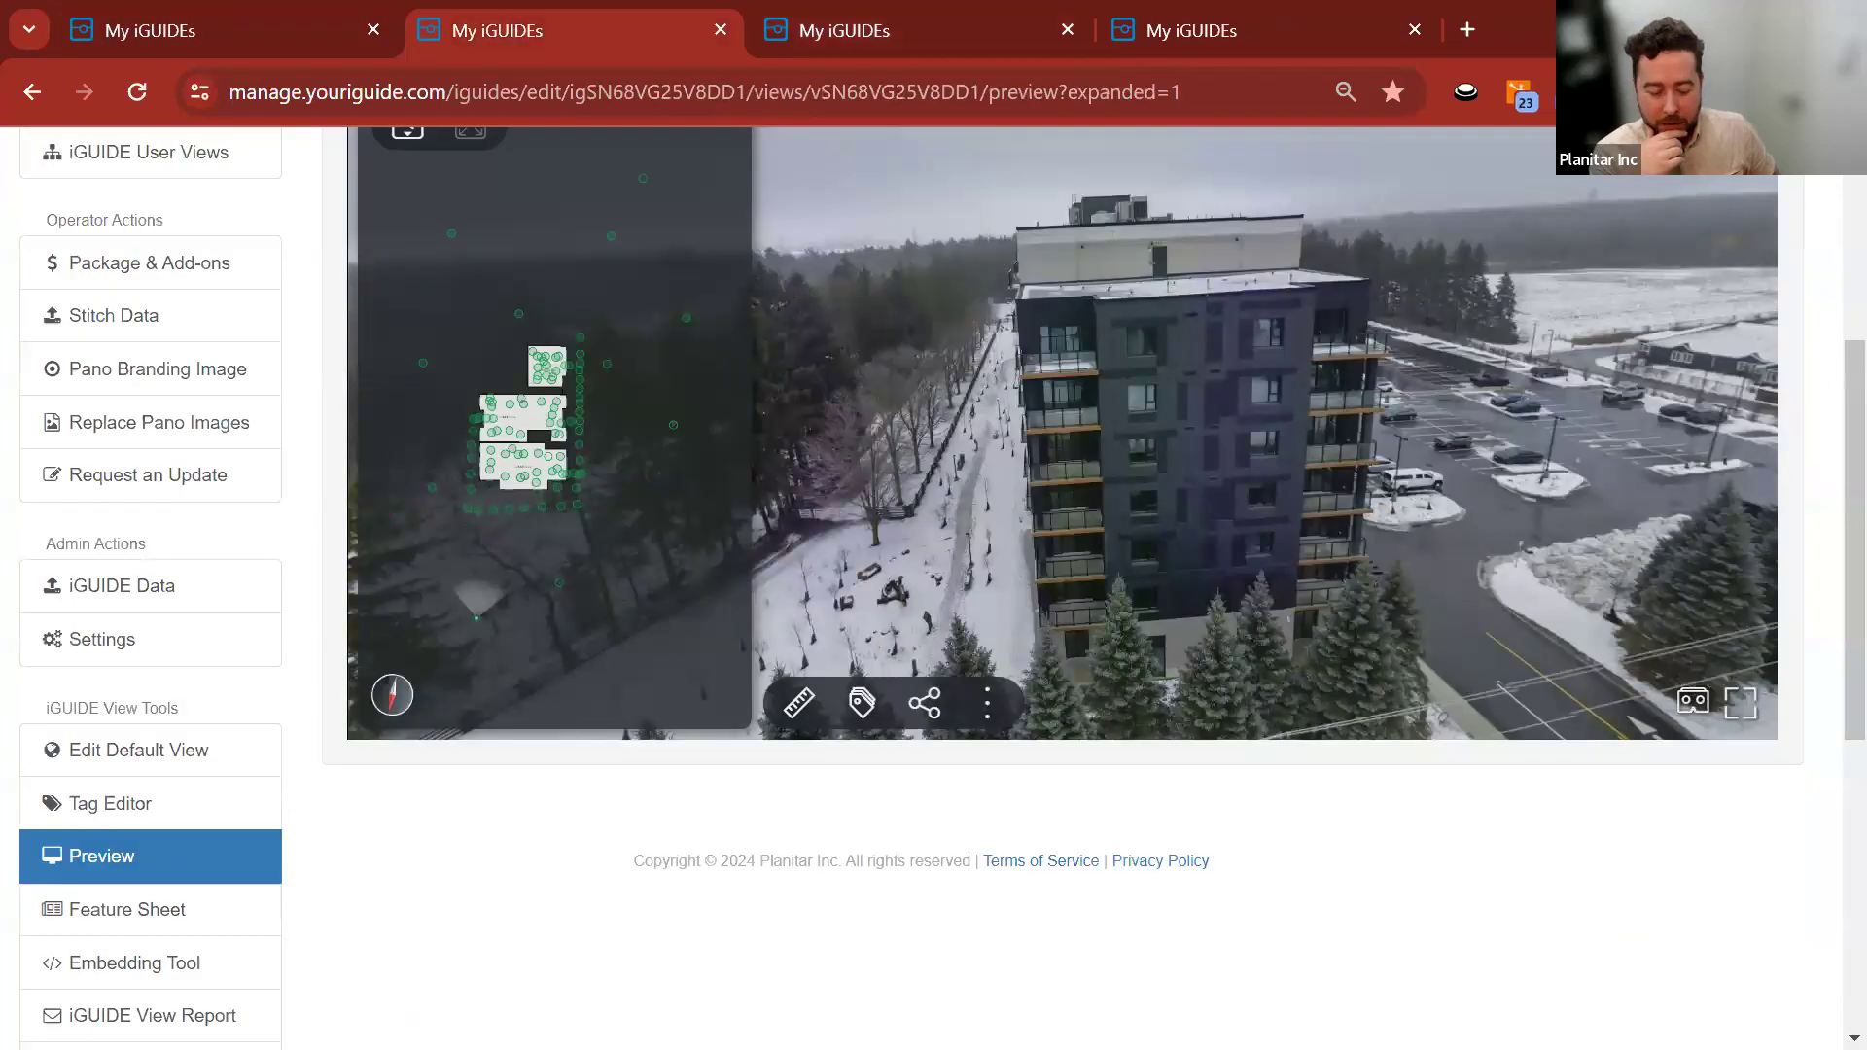
key("alt+Tab")
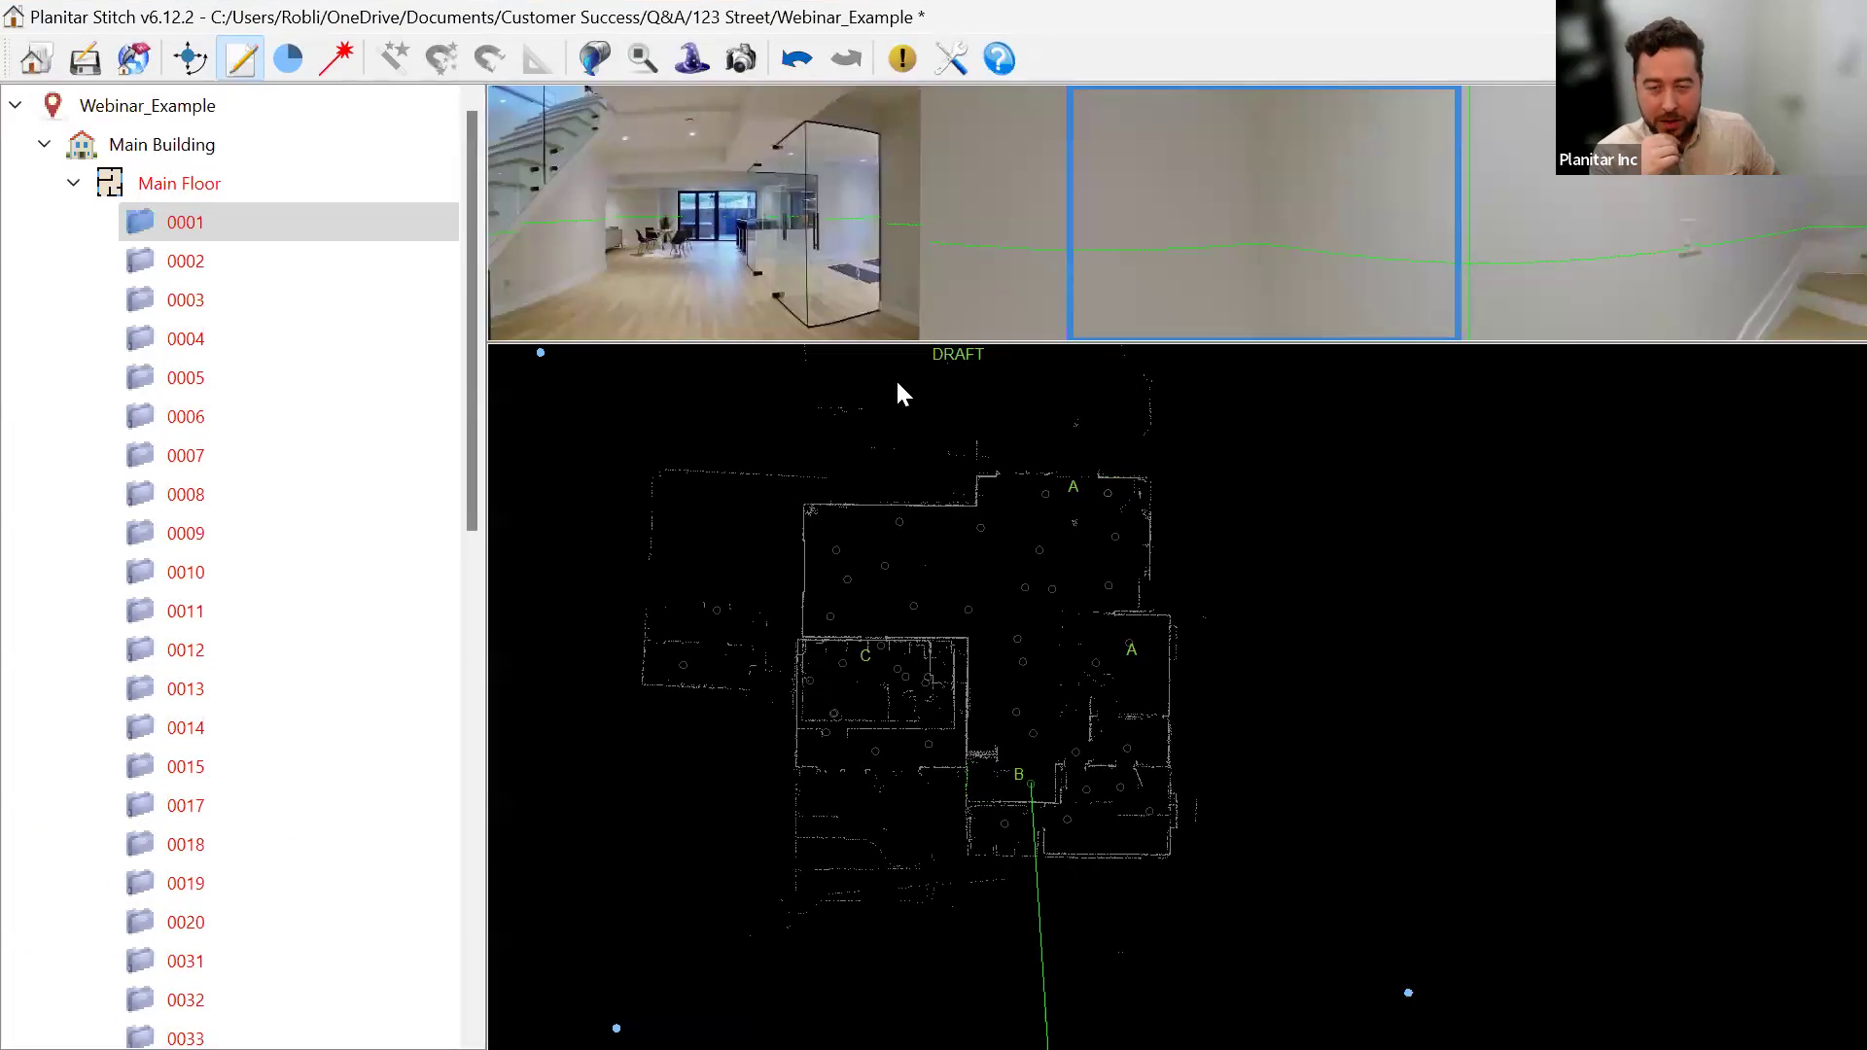
Add an empty first line above the A, B, C list in Webinar_Example's project comments.
left_click(129, 107)
left_click(709, 175)
left_click(522, 176)
key("Return")
left_click(551, 173)
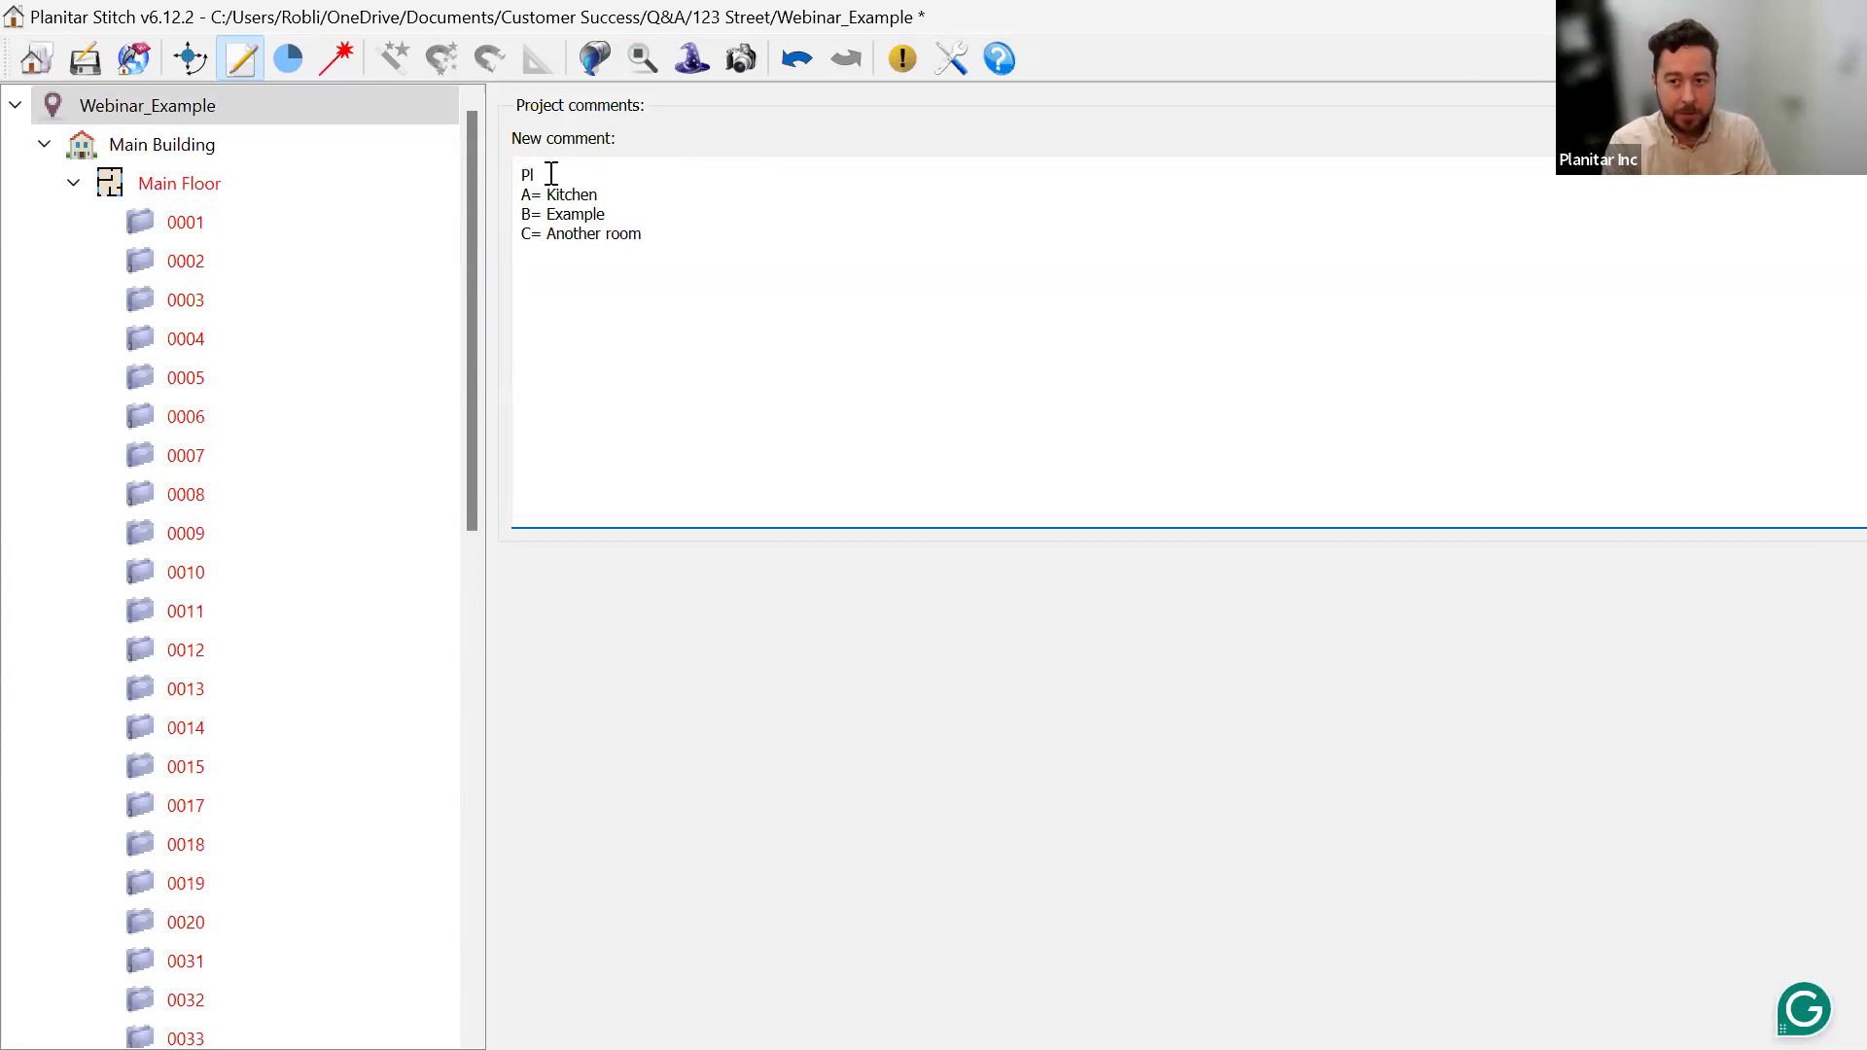
key("BackSpace")
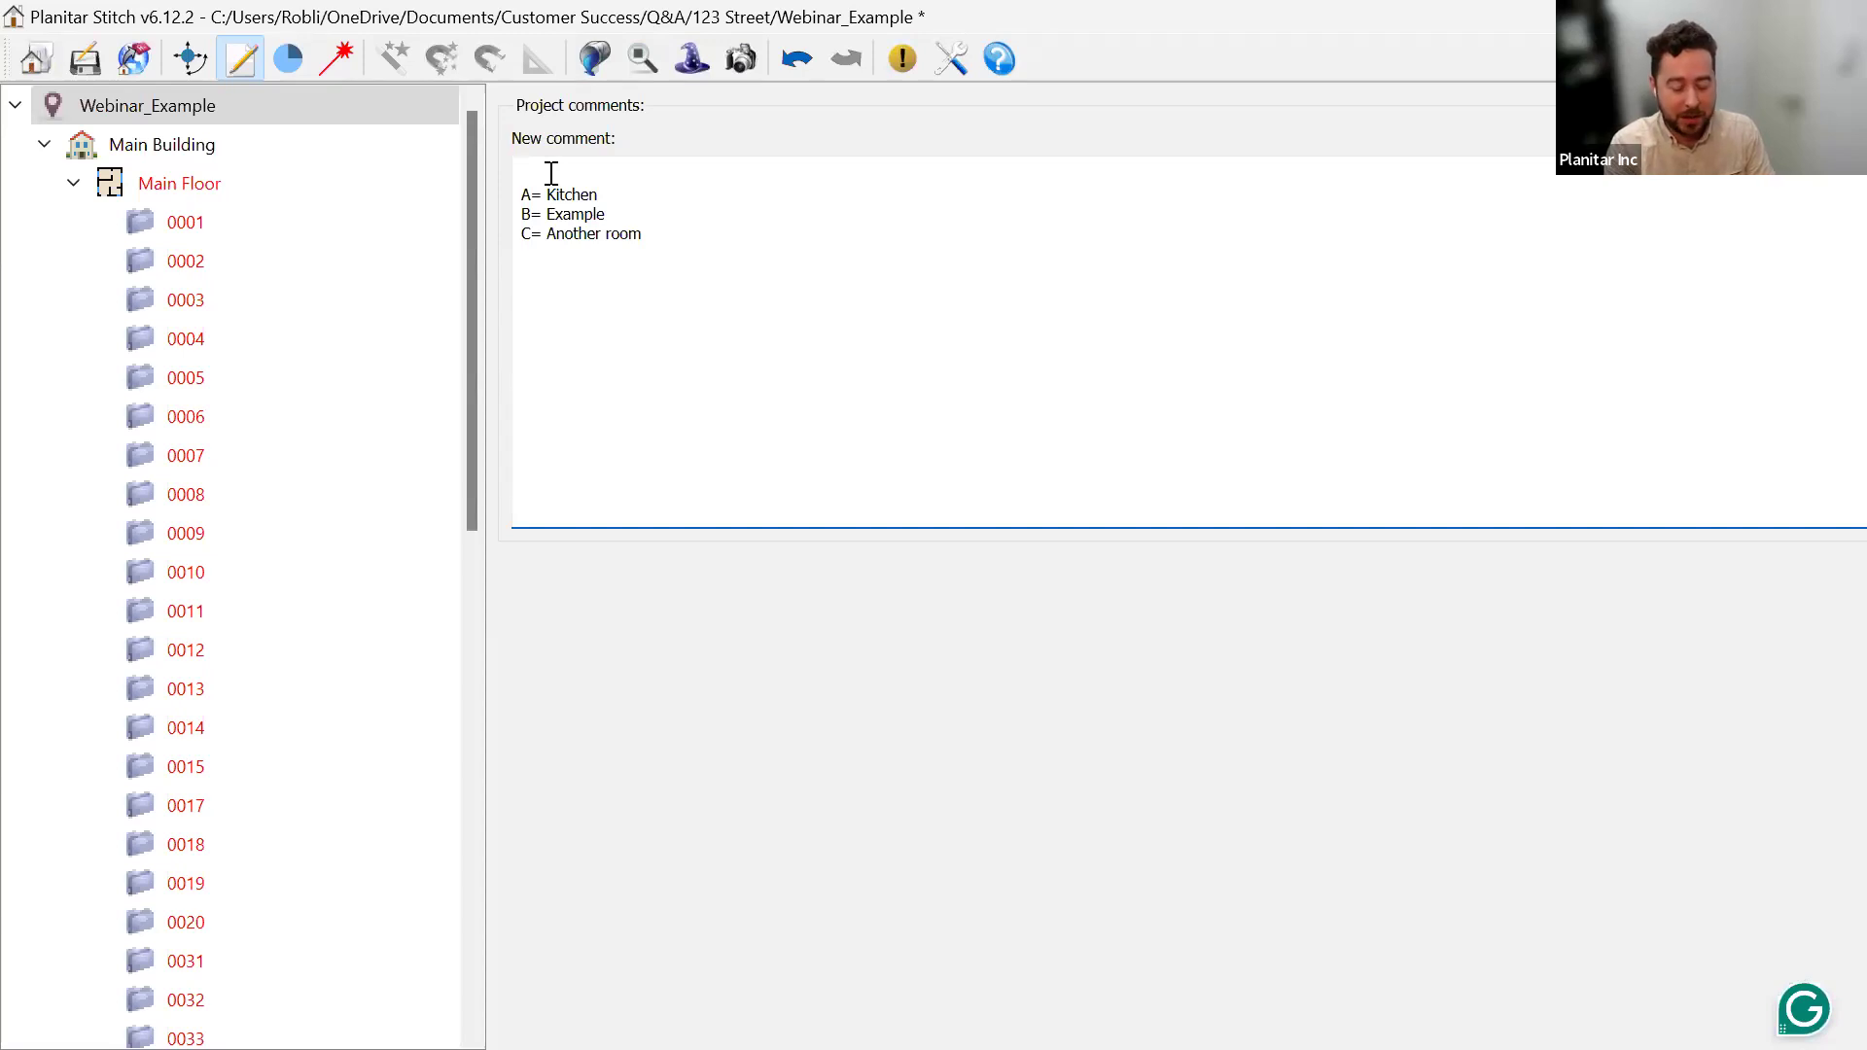
left_click(629, 205)
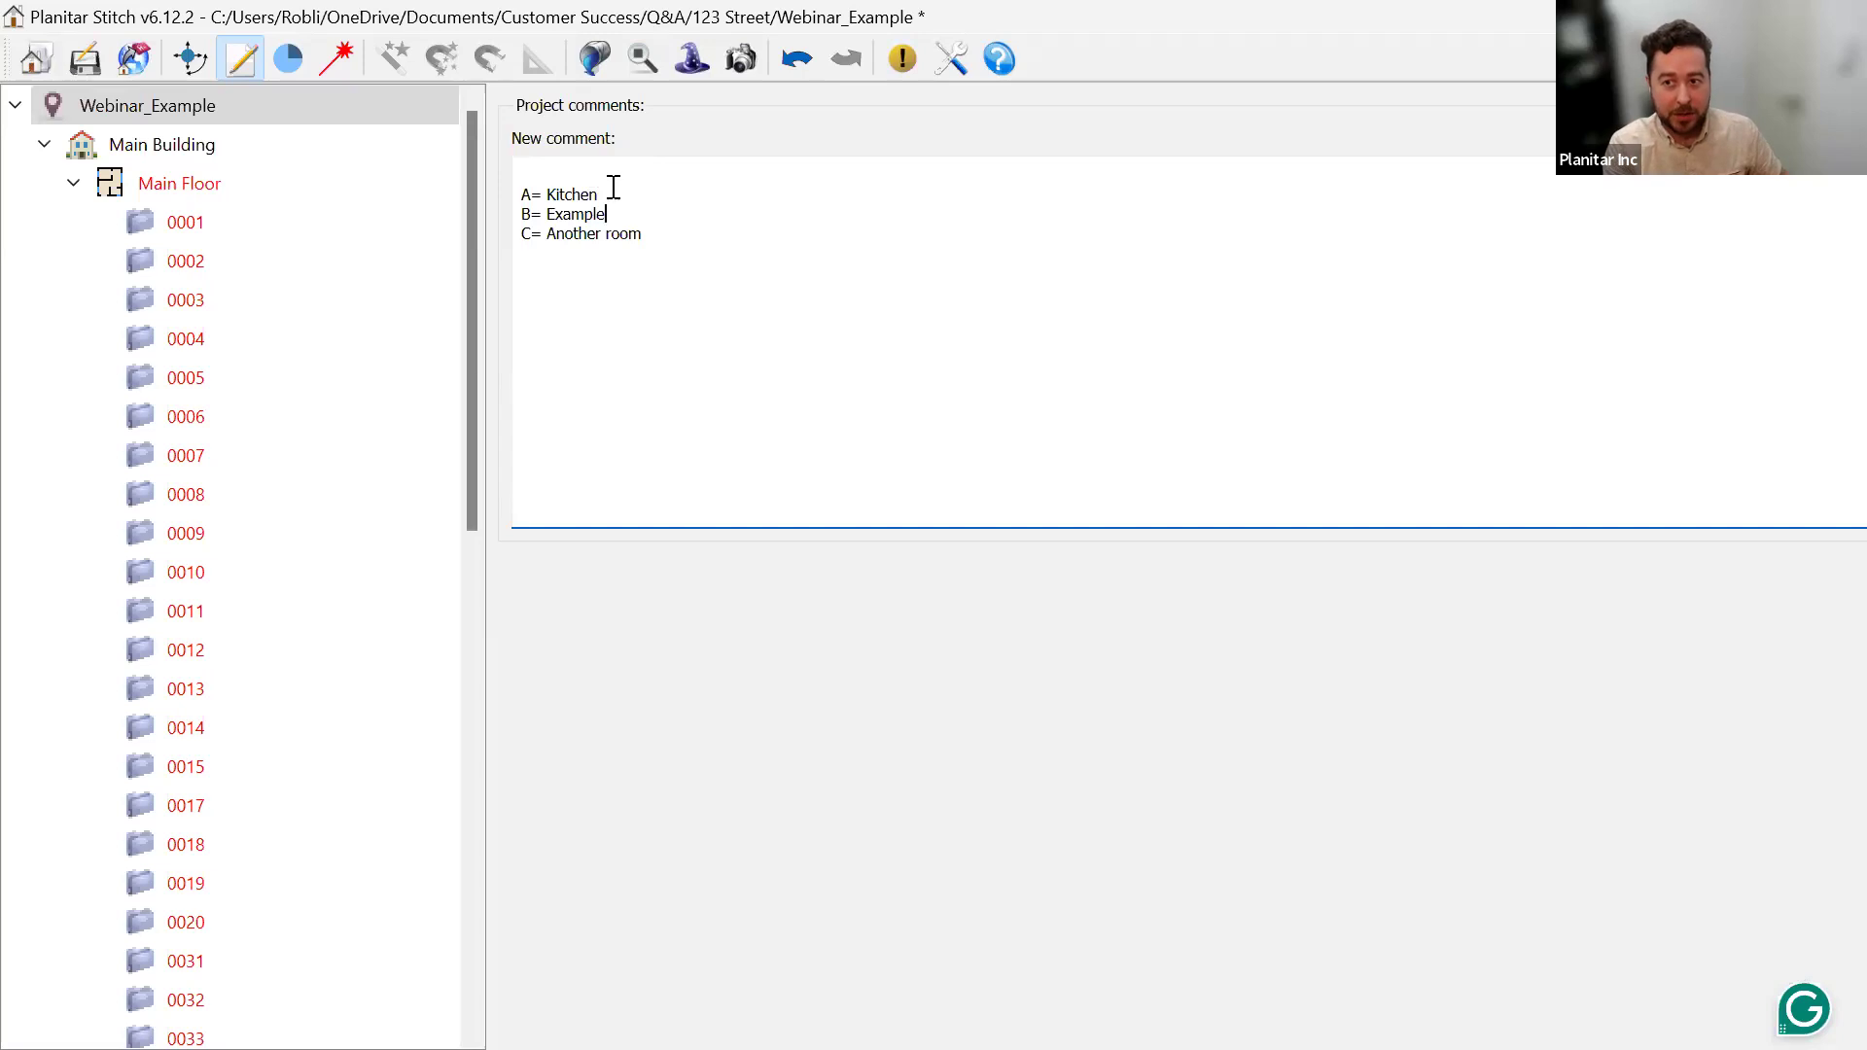
type("-")
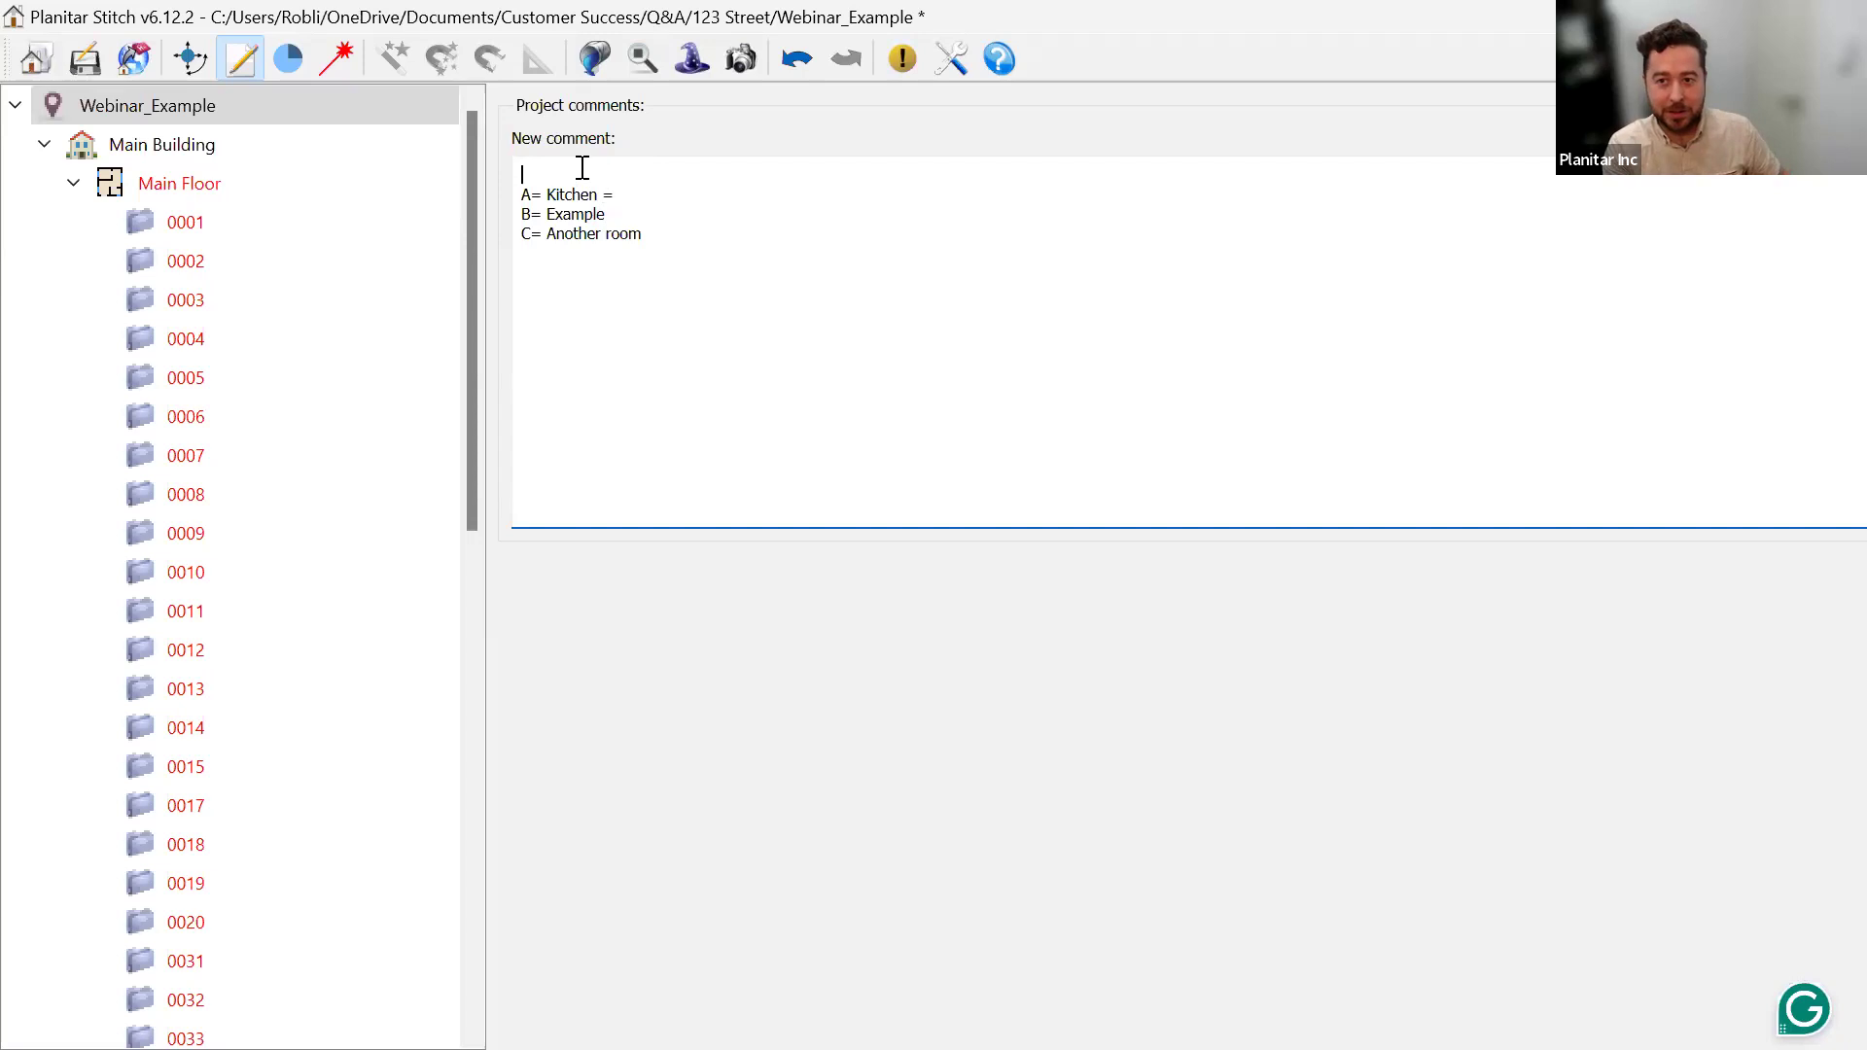
key("alt+Tab")
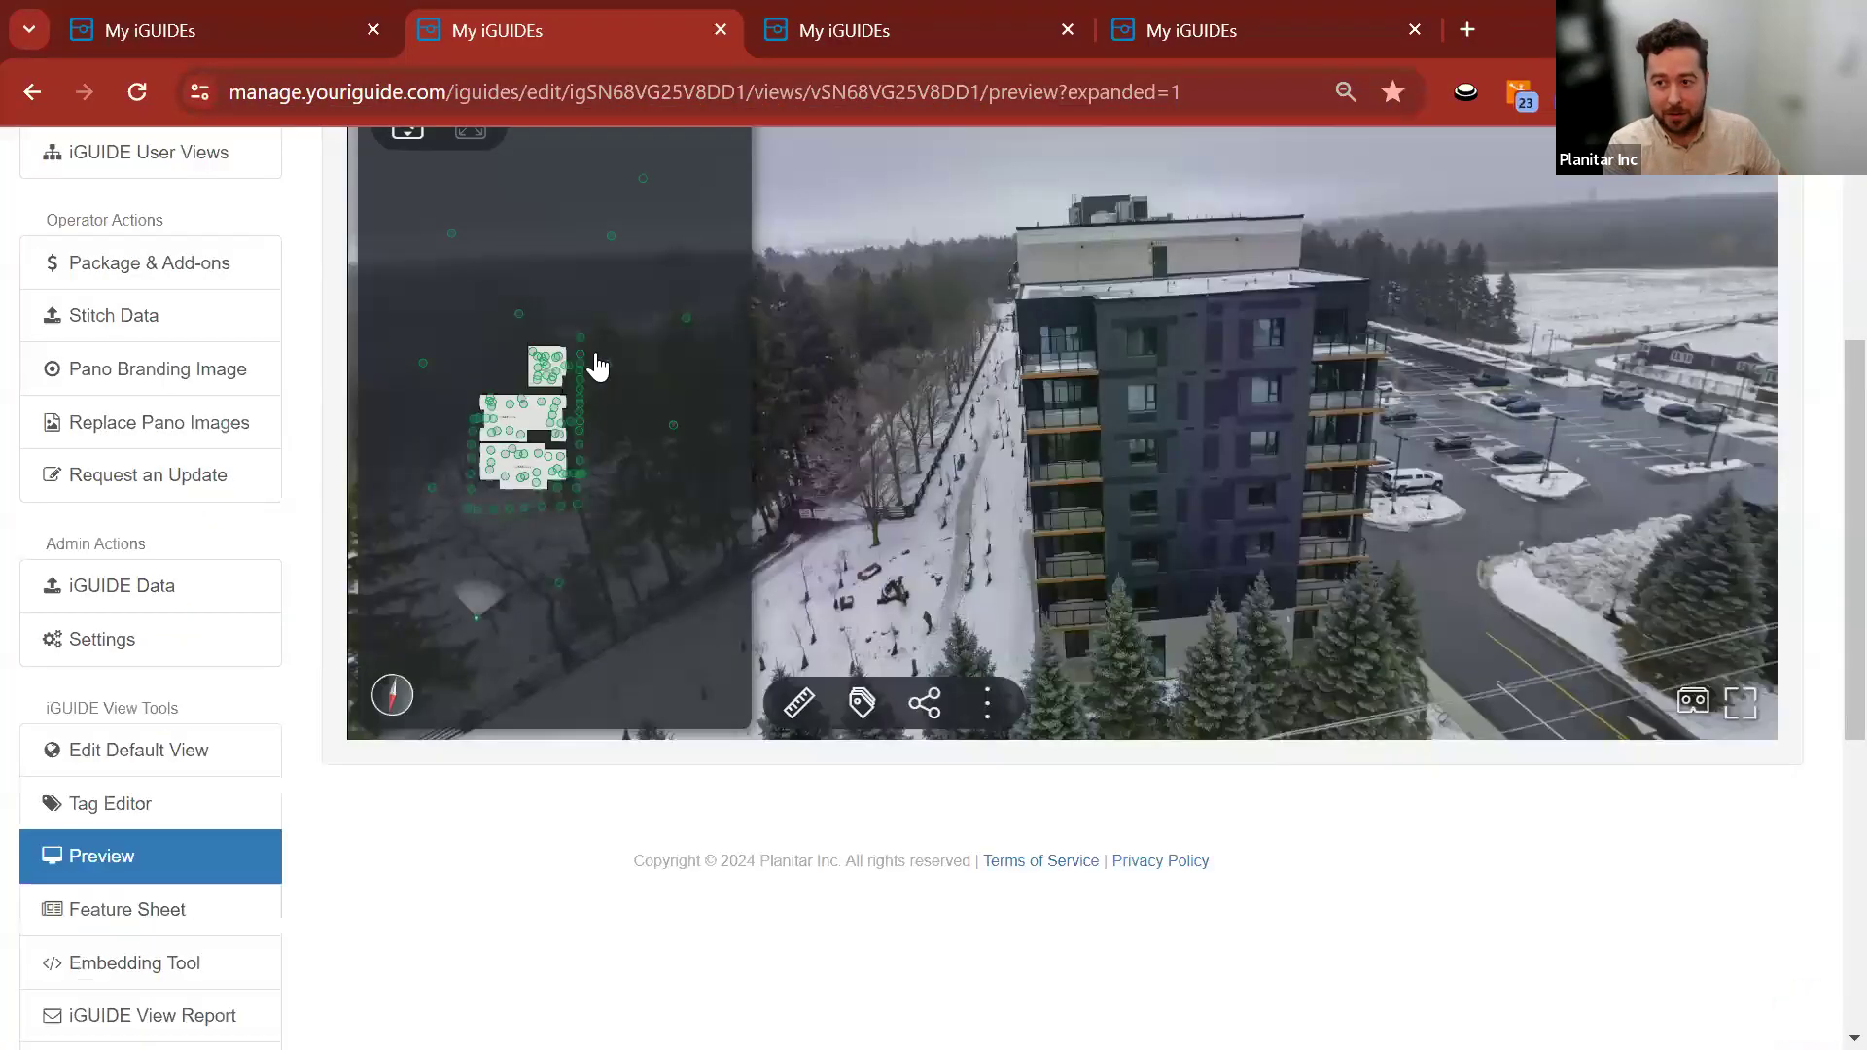
Open DECK's room details in the Q&A view editor, select its label, and cancel unchanged.
left_click(854, 43)
left_click(608, 429)
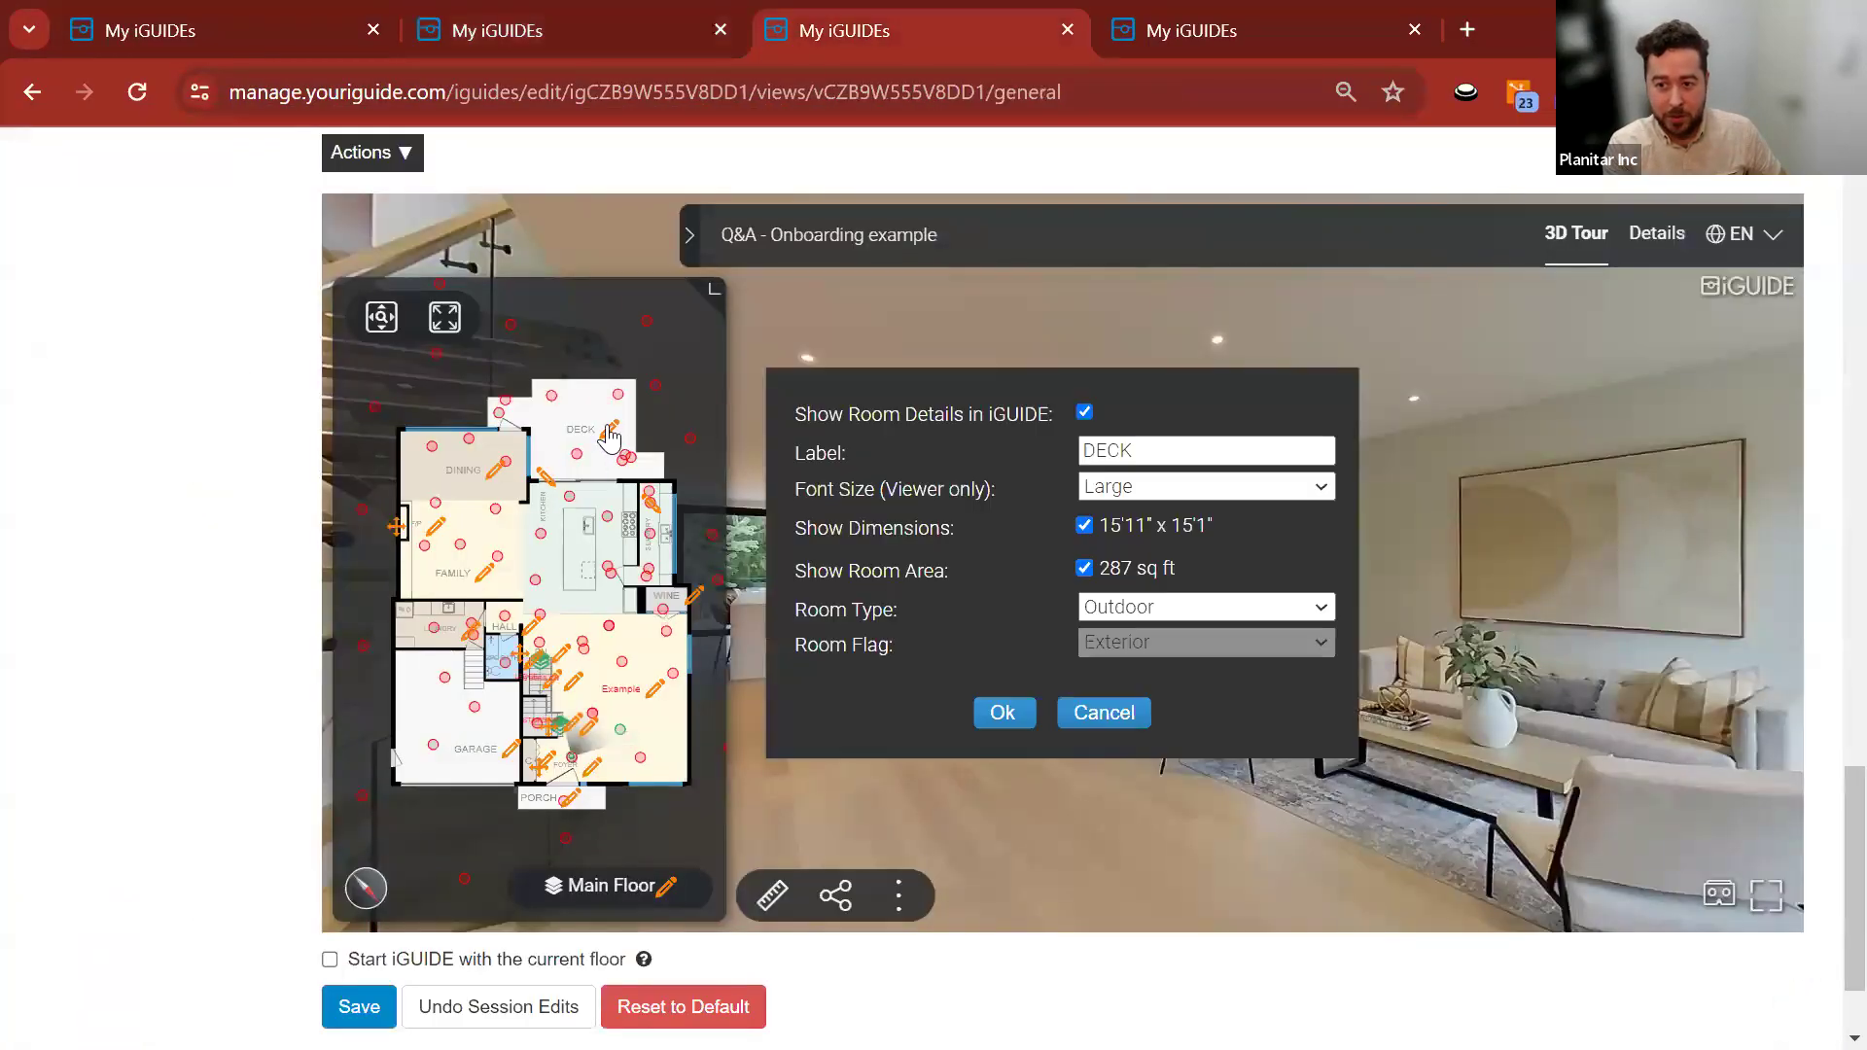
left_click_drag(1158, 449, 1040, 452)
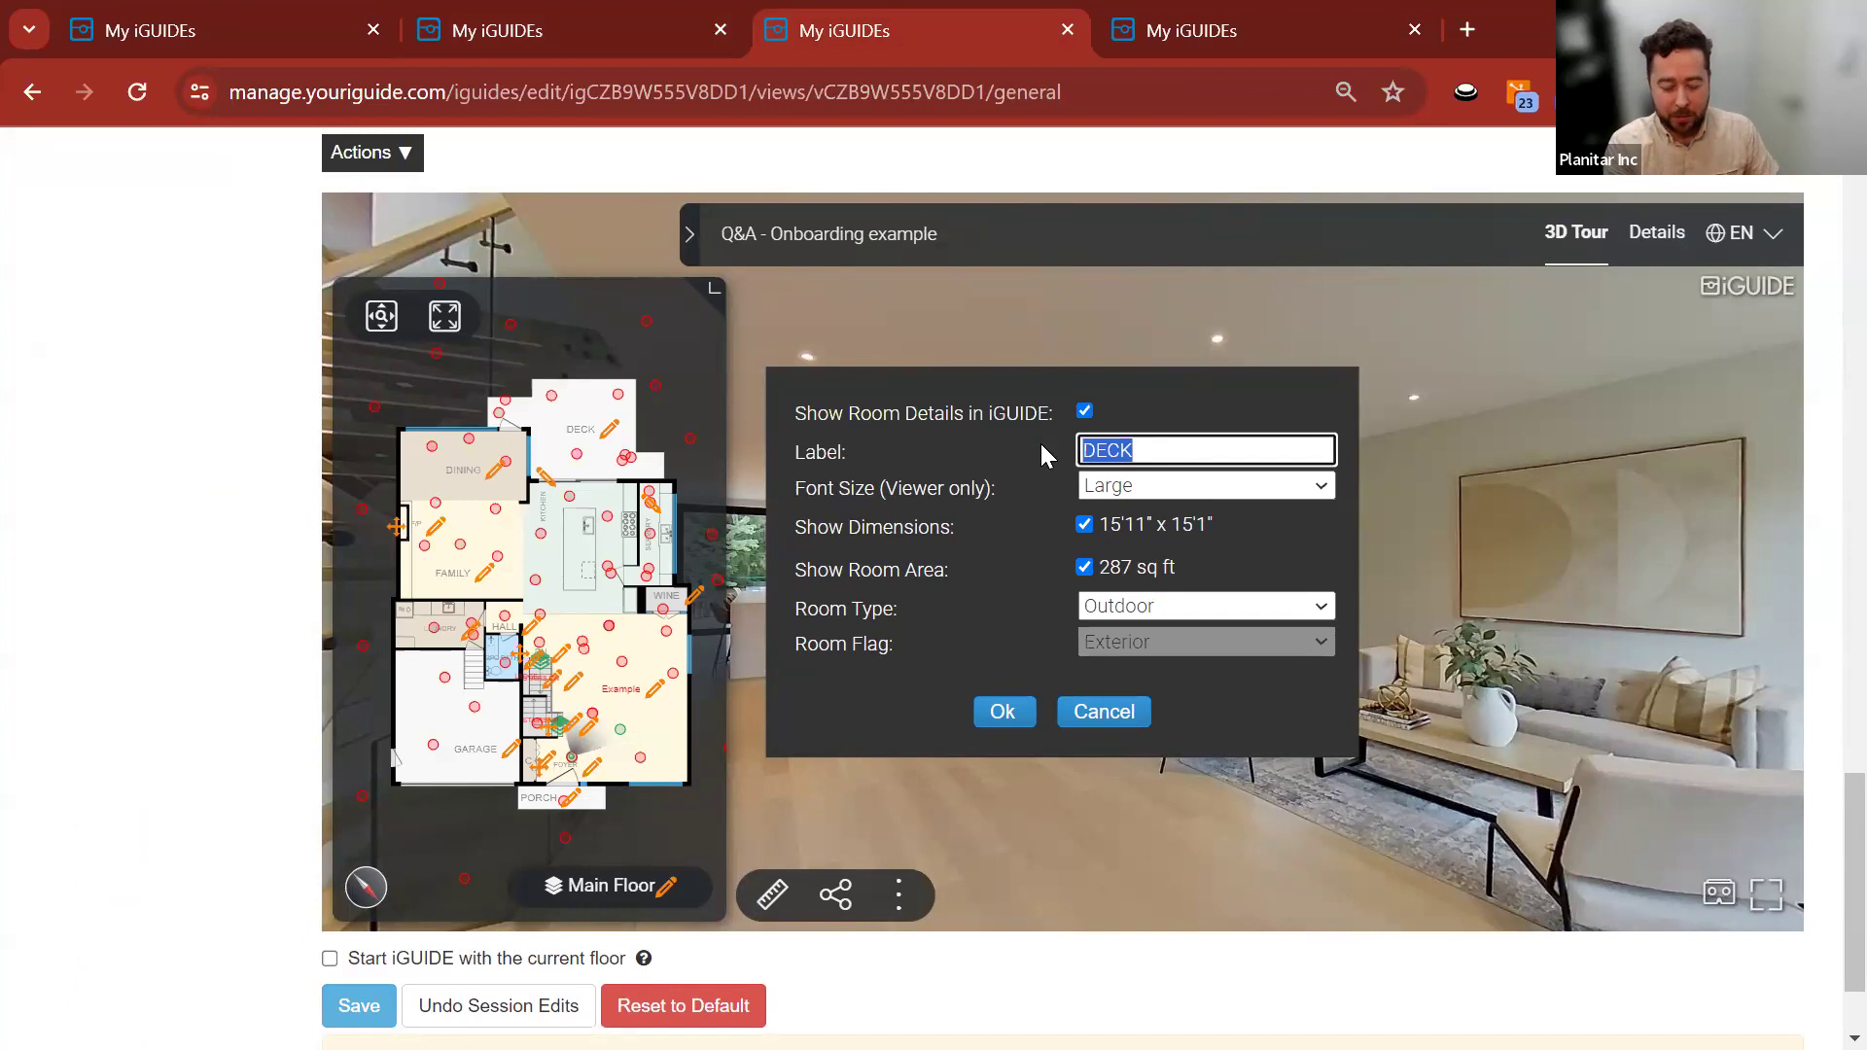
left_click(1106, 711)
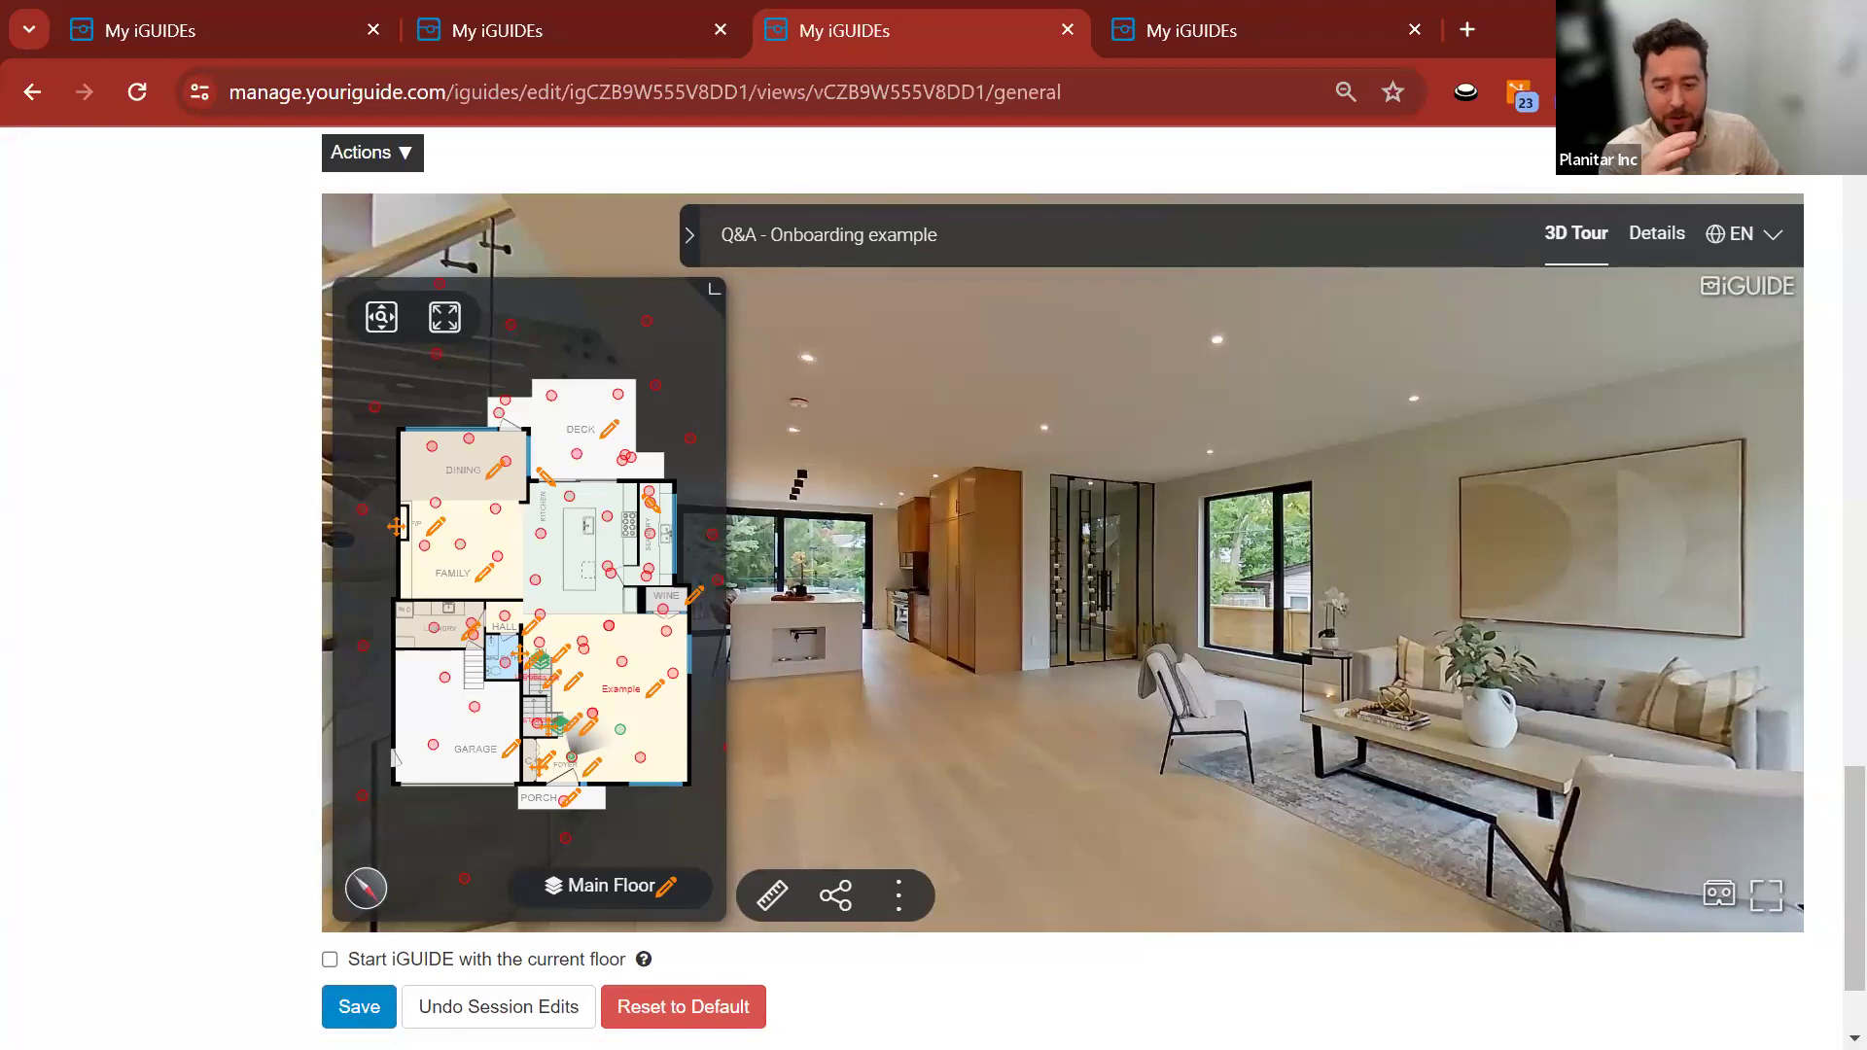
key("alt+Tab")
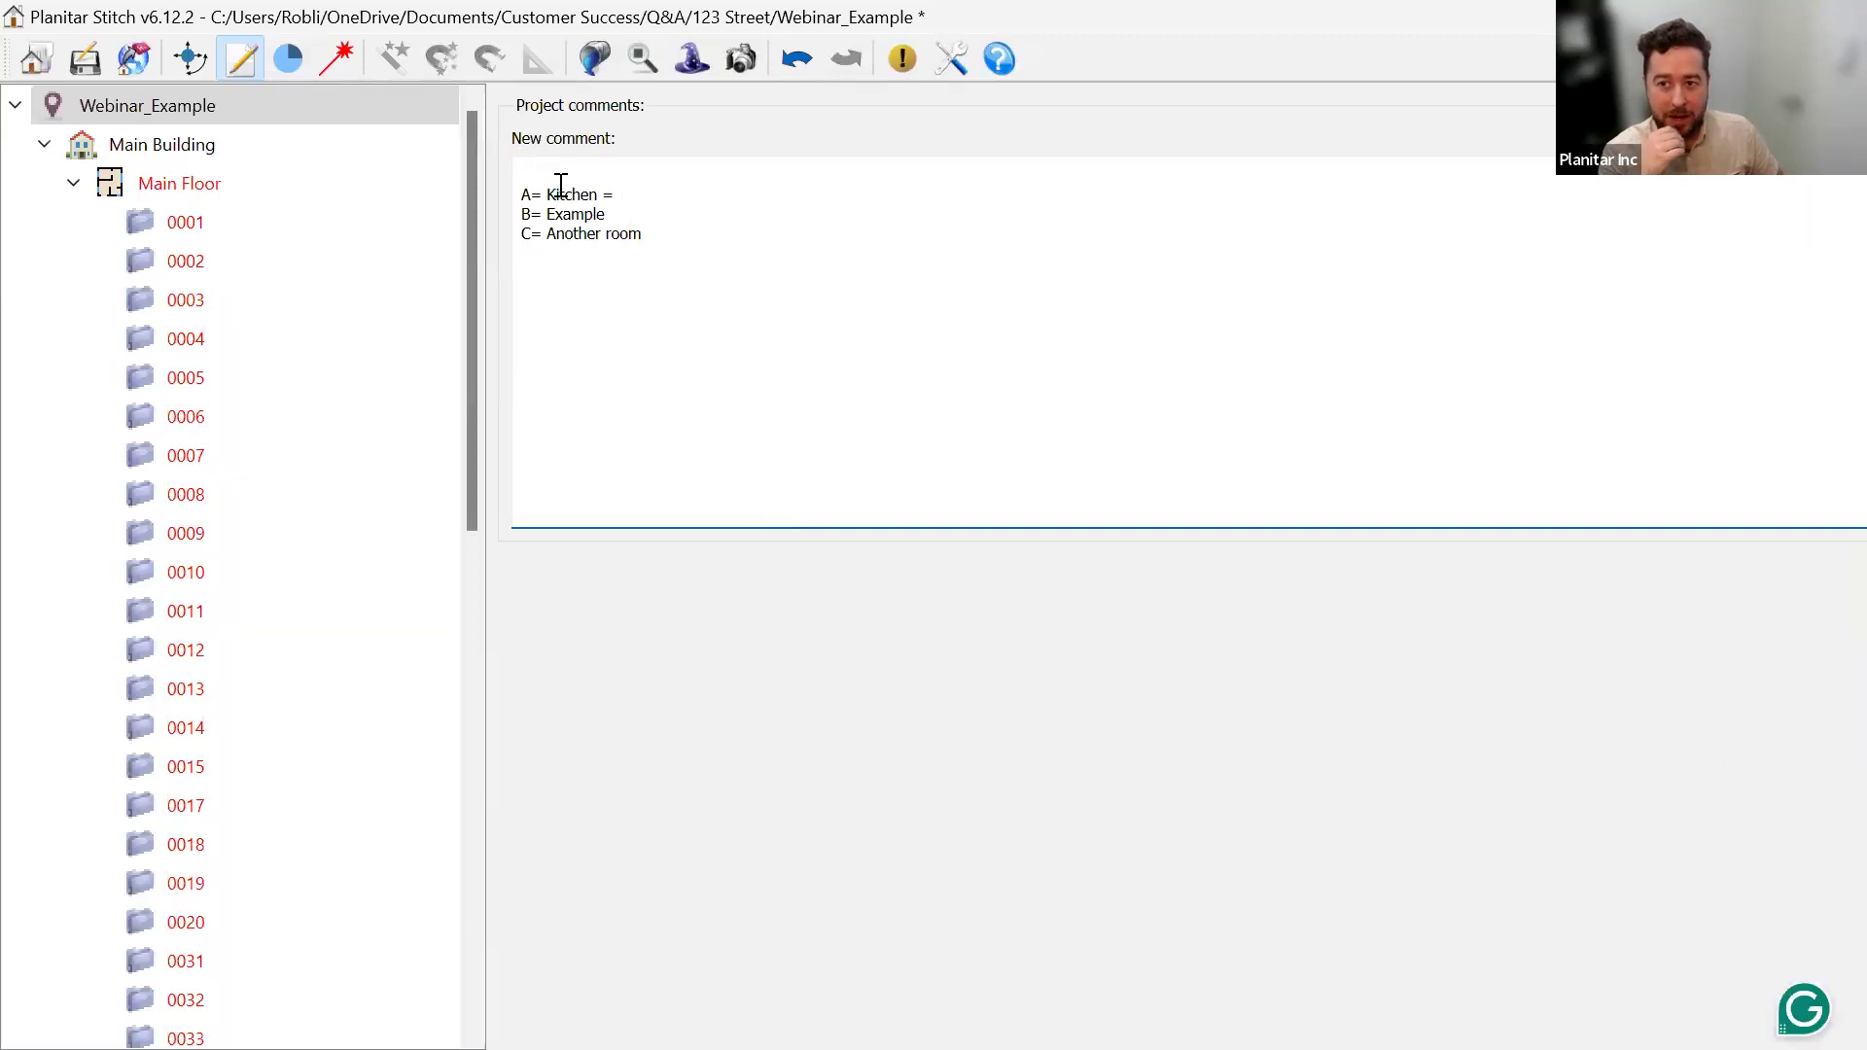
Delete the stray '=' after Kitchen so the first comment line reads 'A= Kitchen'.
left_click_drag(602, 195, 623, 192)
key("BackSpace")
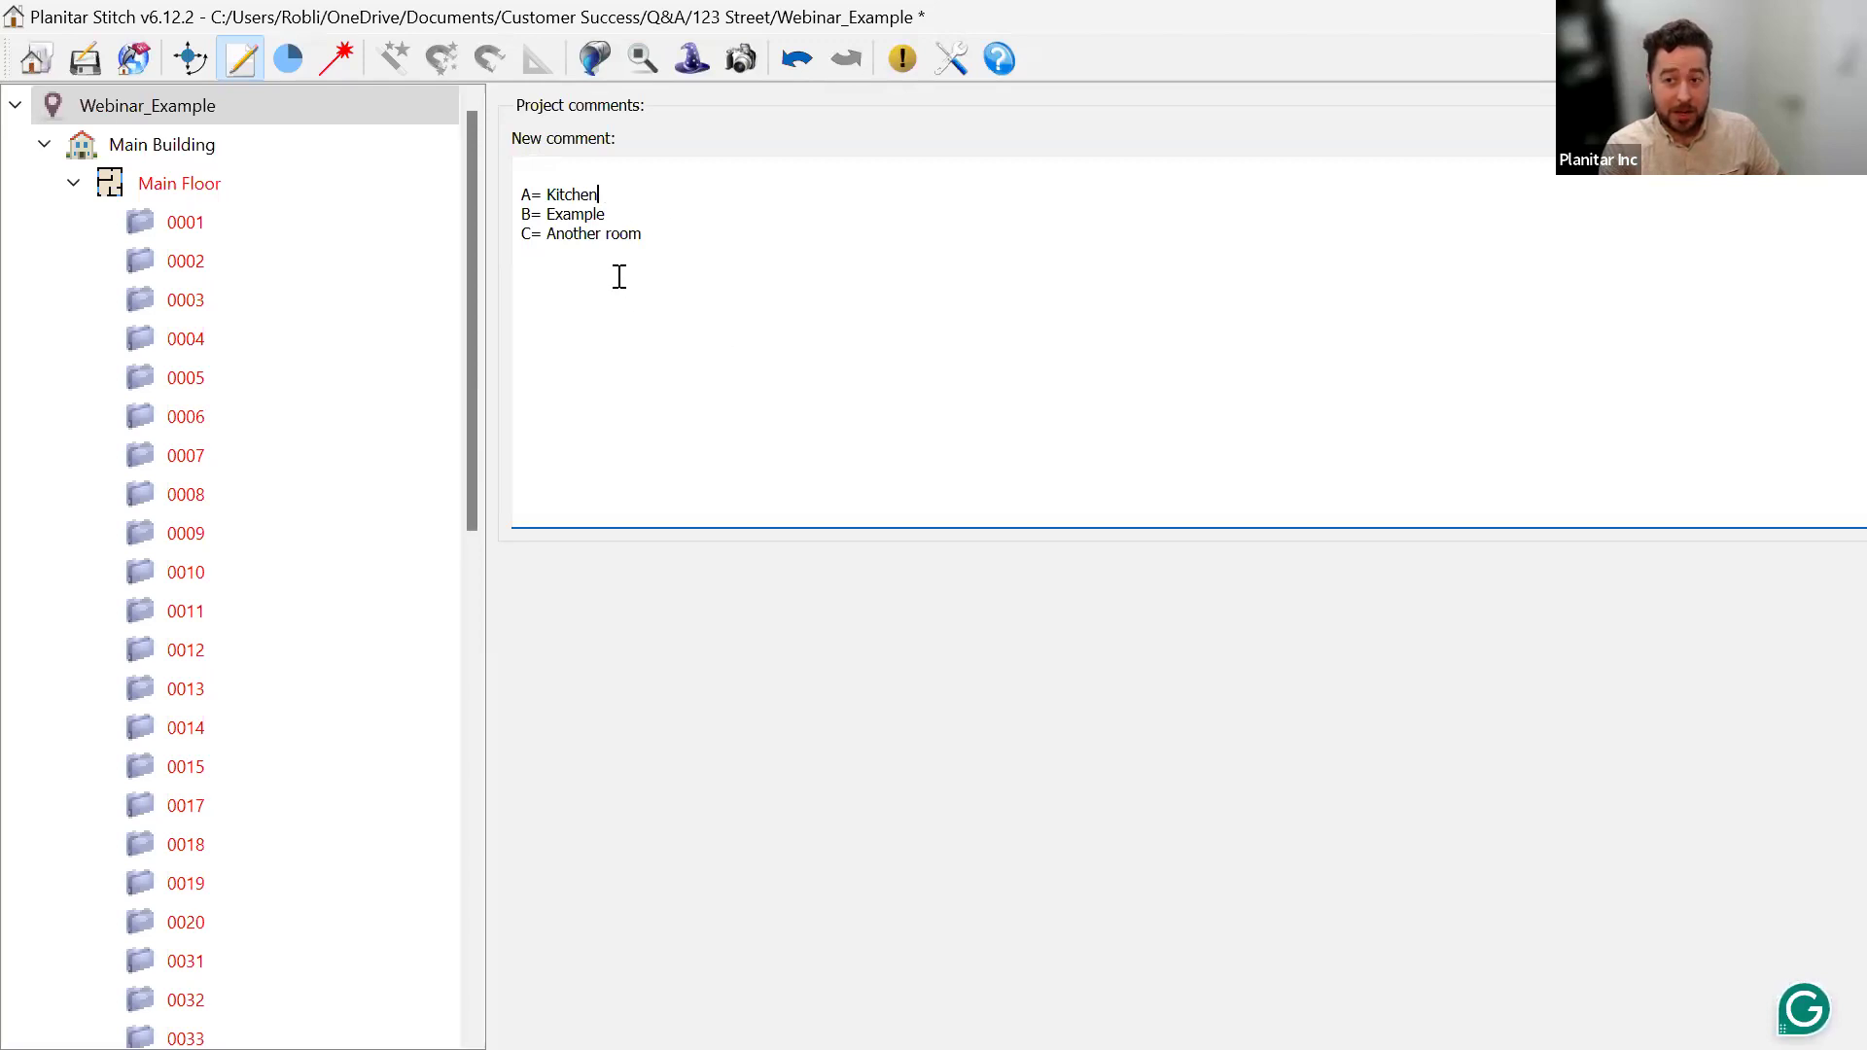
left_click(548, 167)
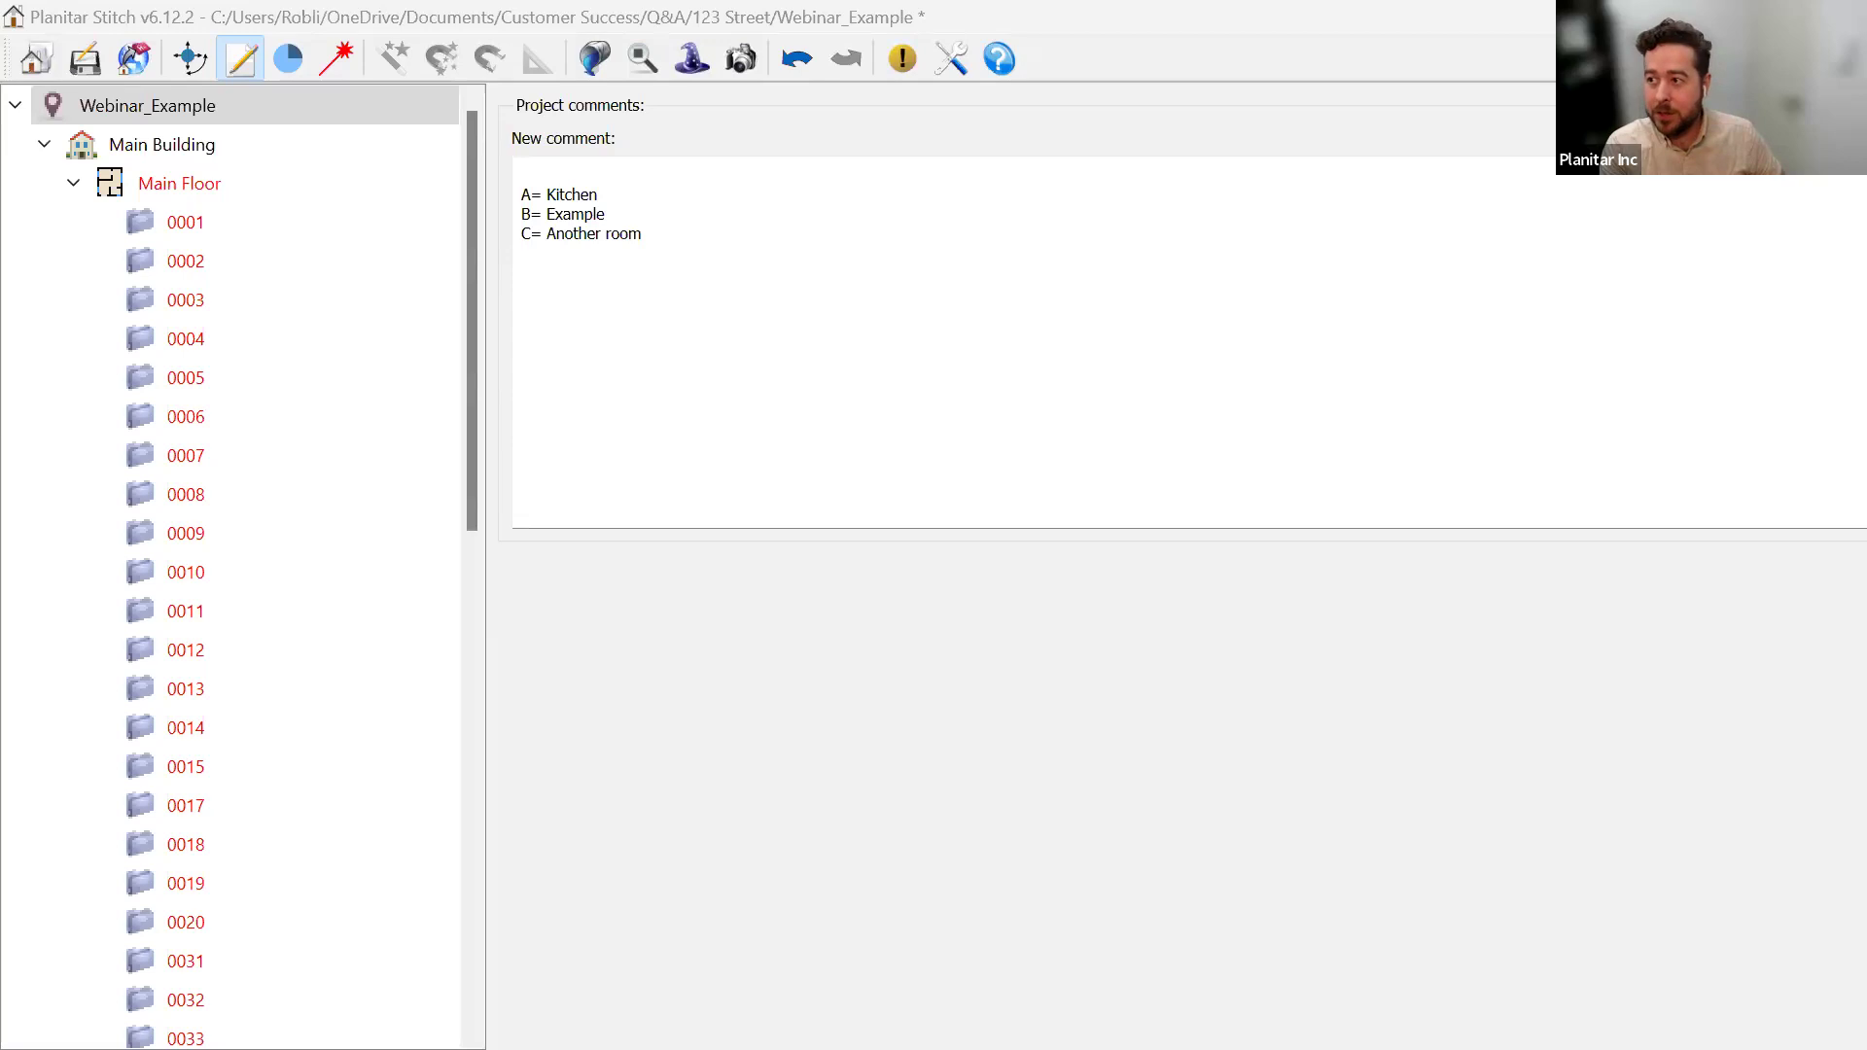
left_click(1735, 16)
left_click(609, 429)
Relabel the DECK room as Backdeck, accepting the outdoor measurements warning.
left_click_drag(1166, 451, 1023, 452)
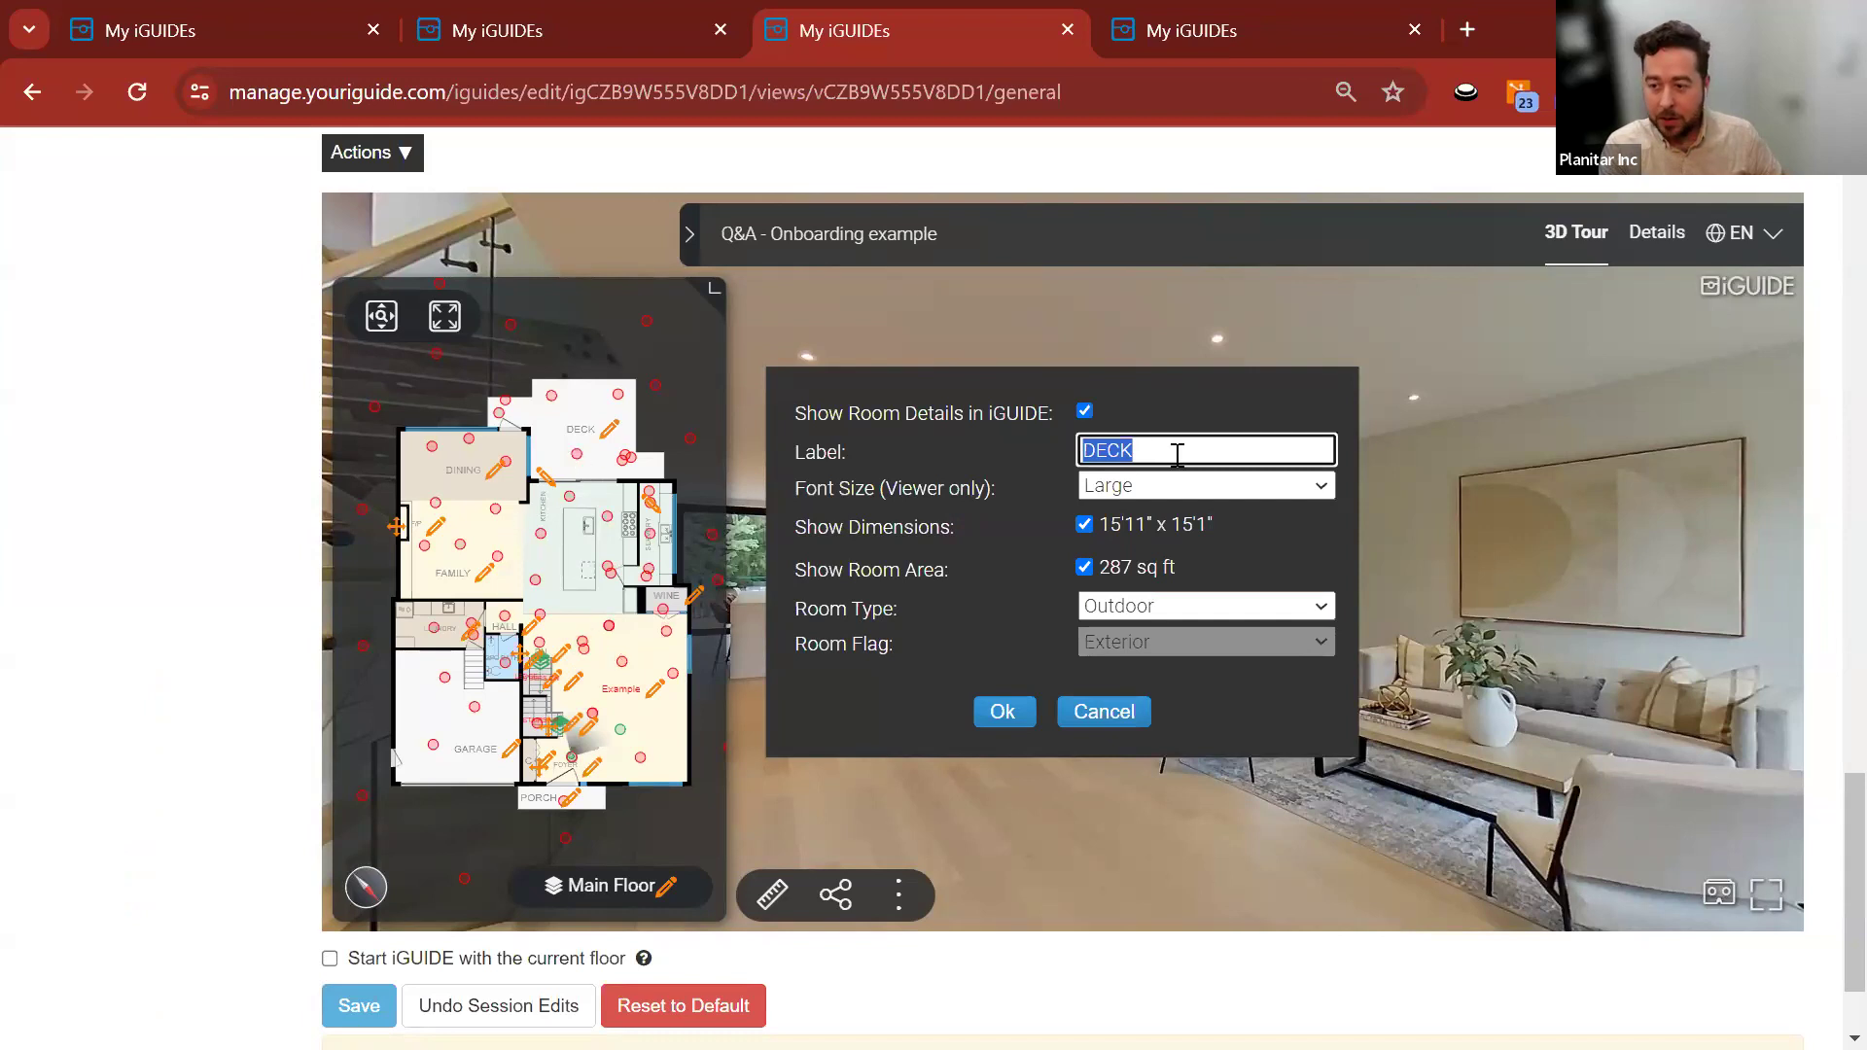
type("Backdeck")
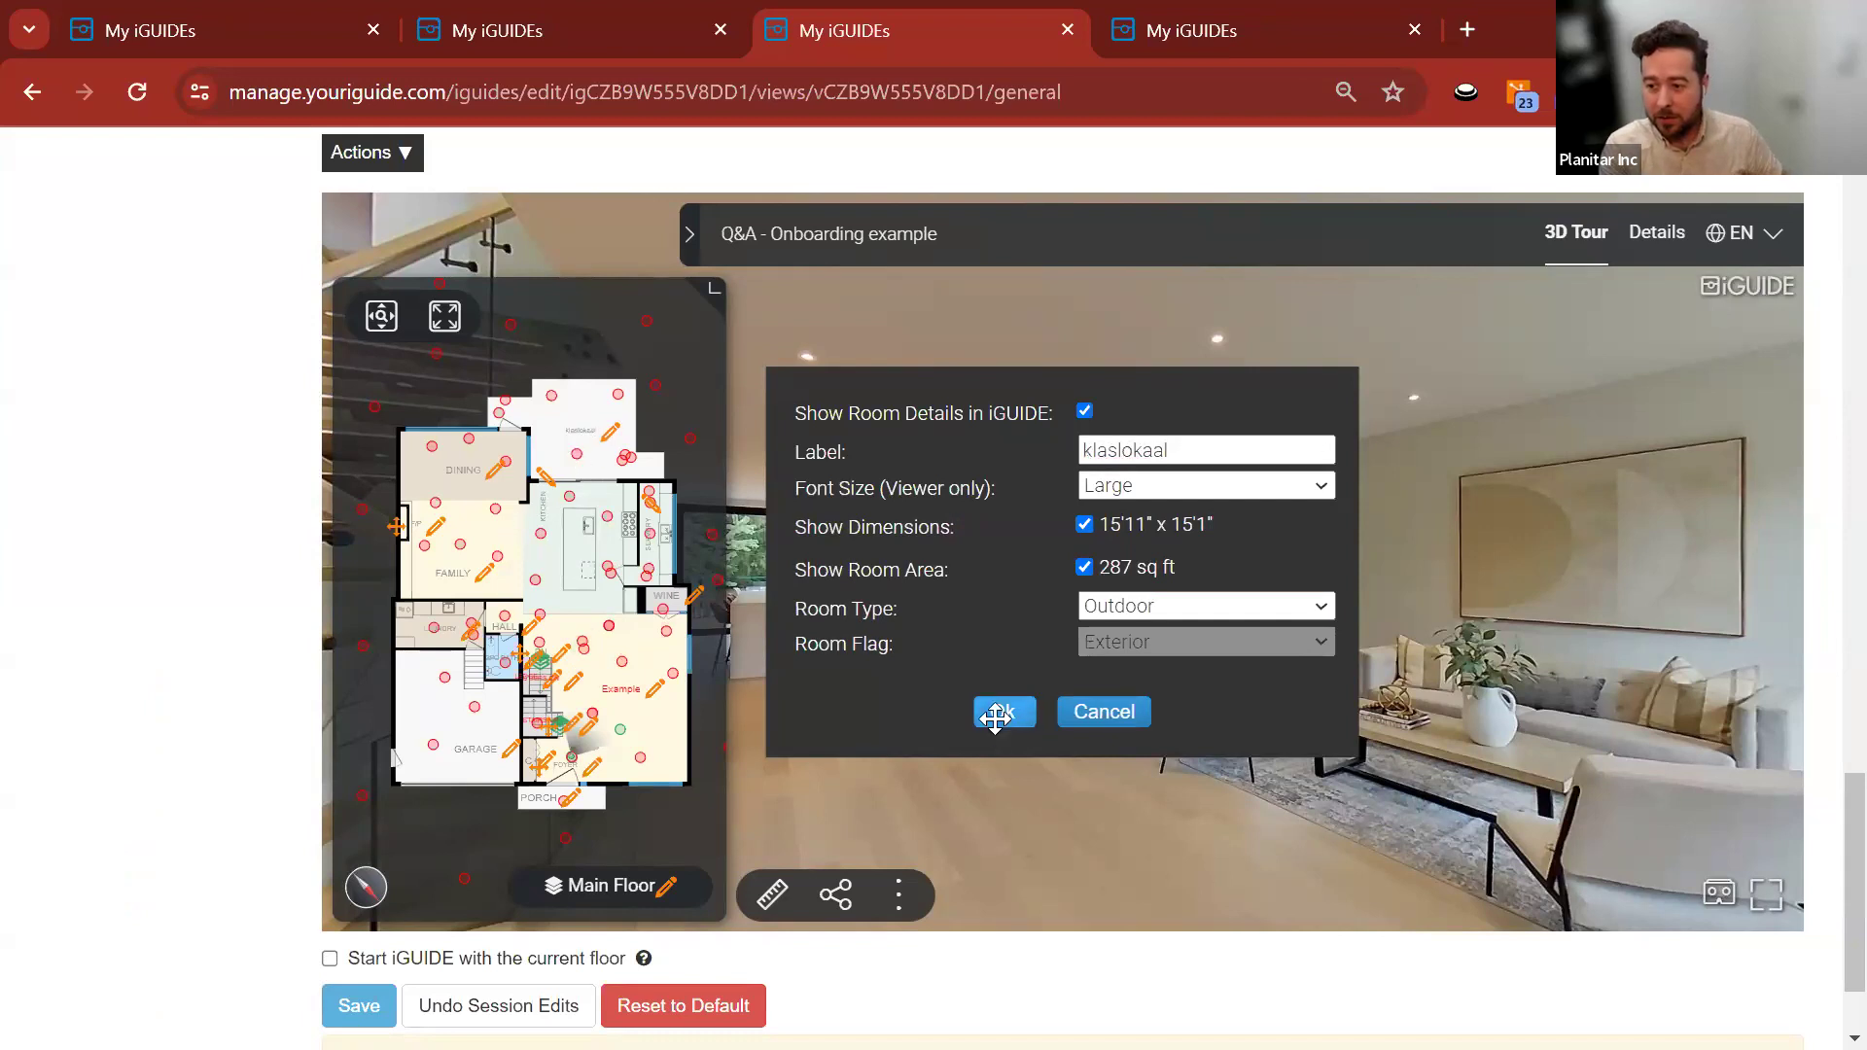
left_click(1002, 711)
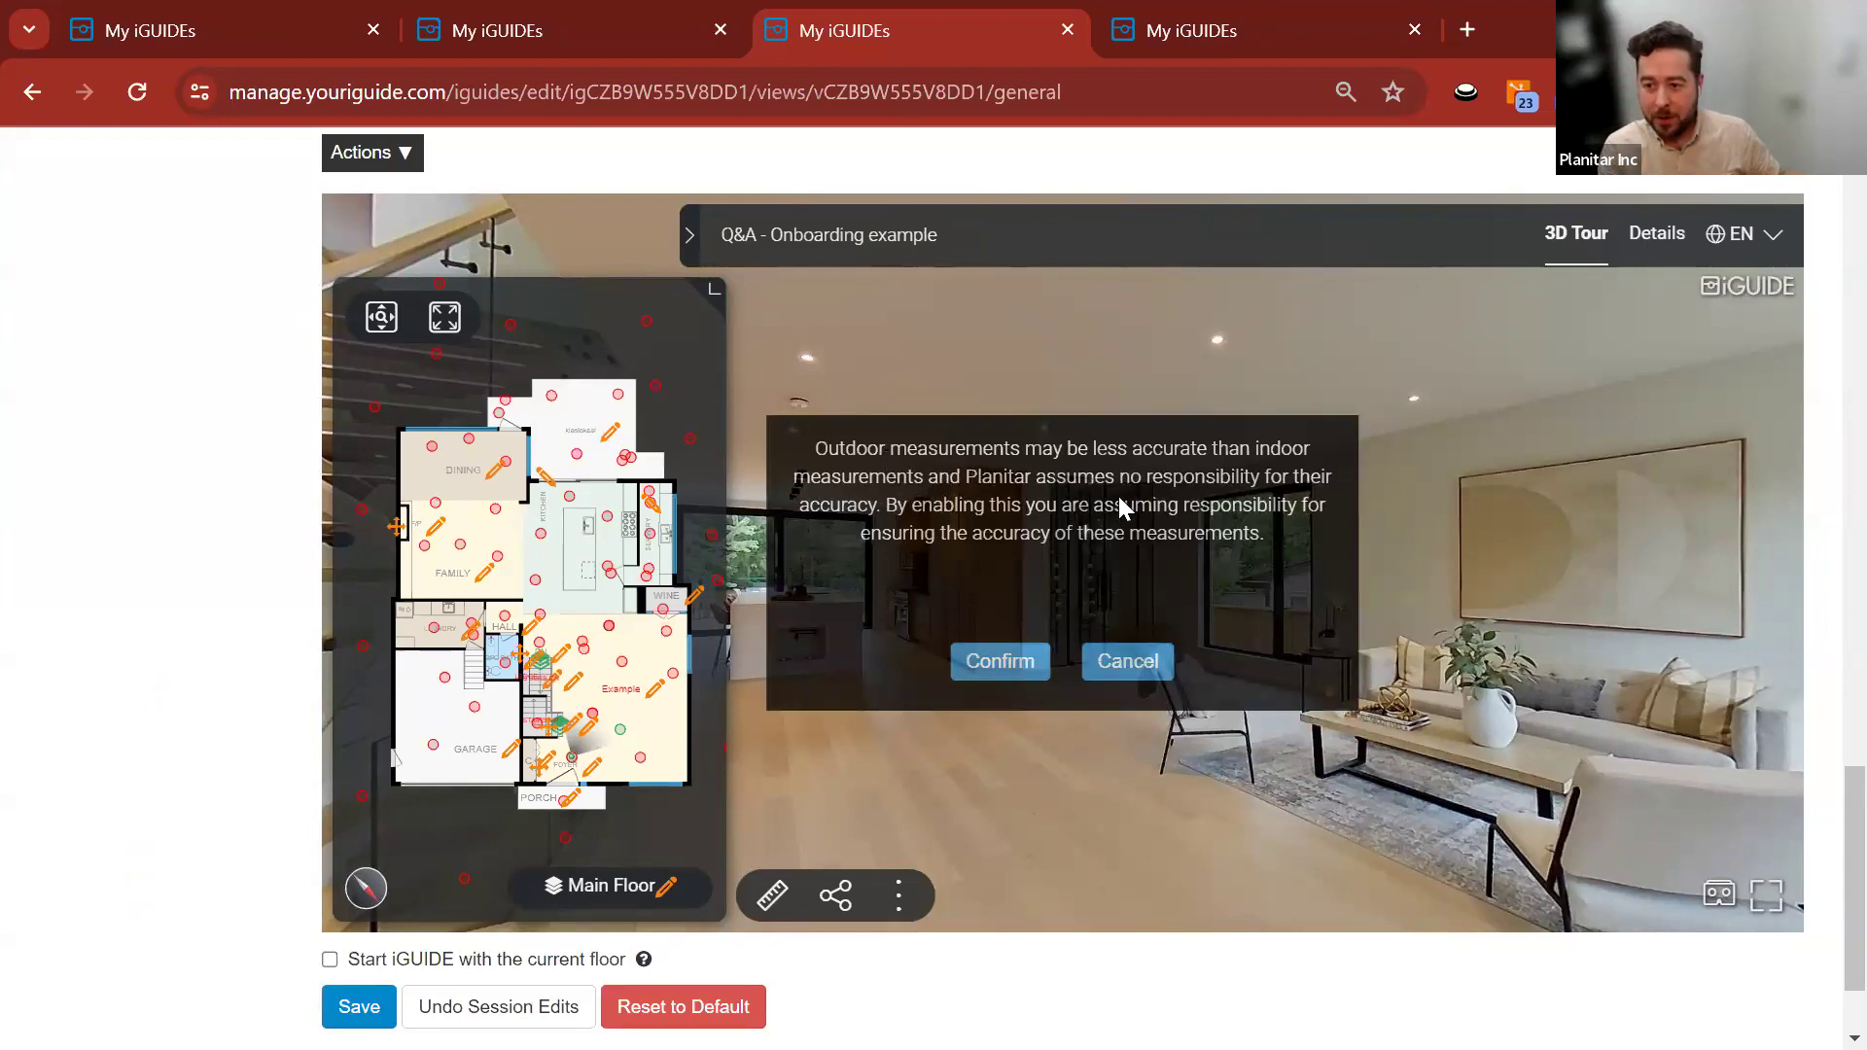
left_click(1000, 673)
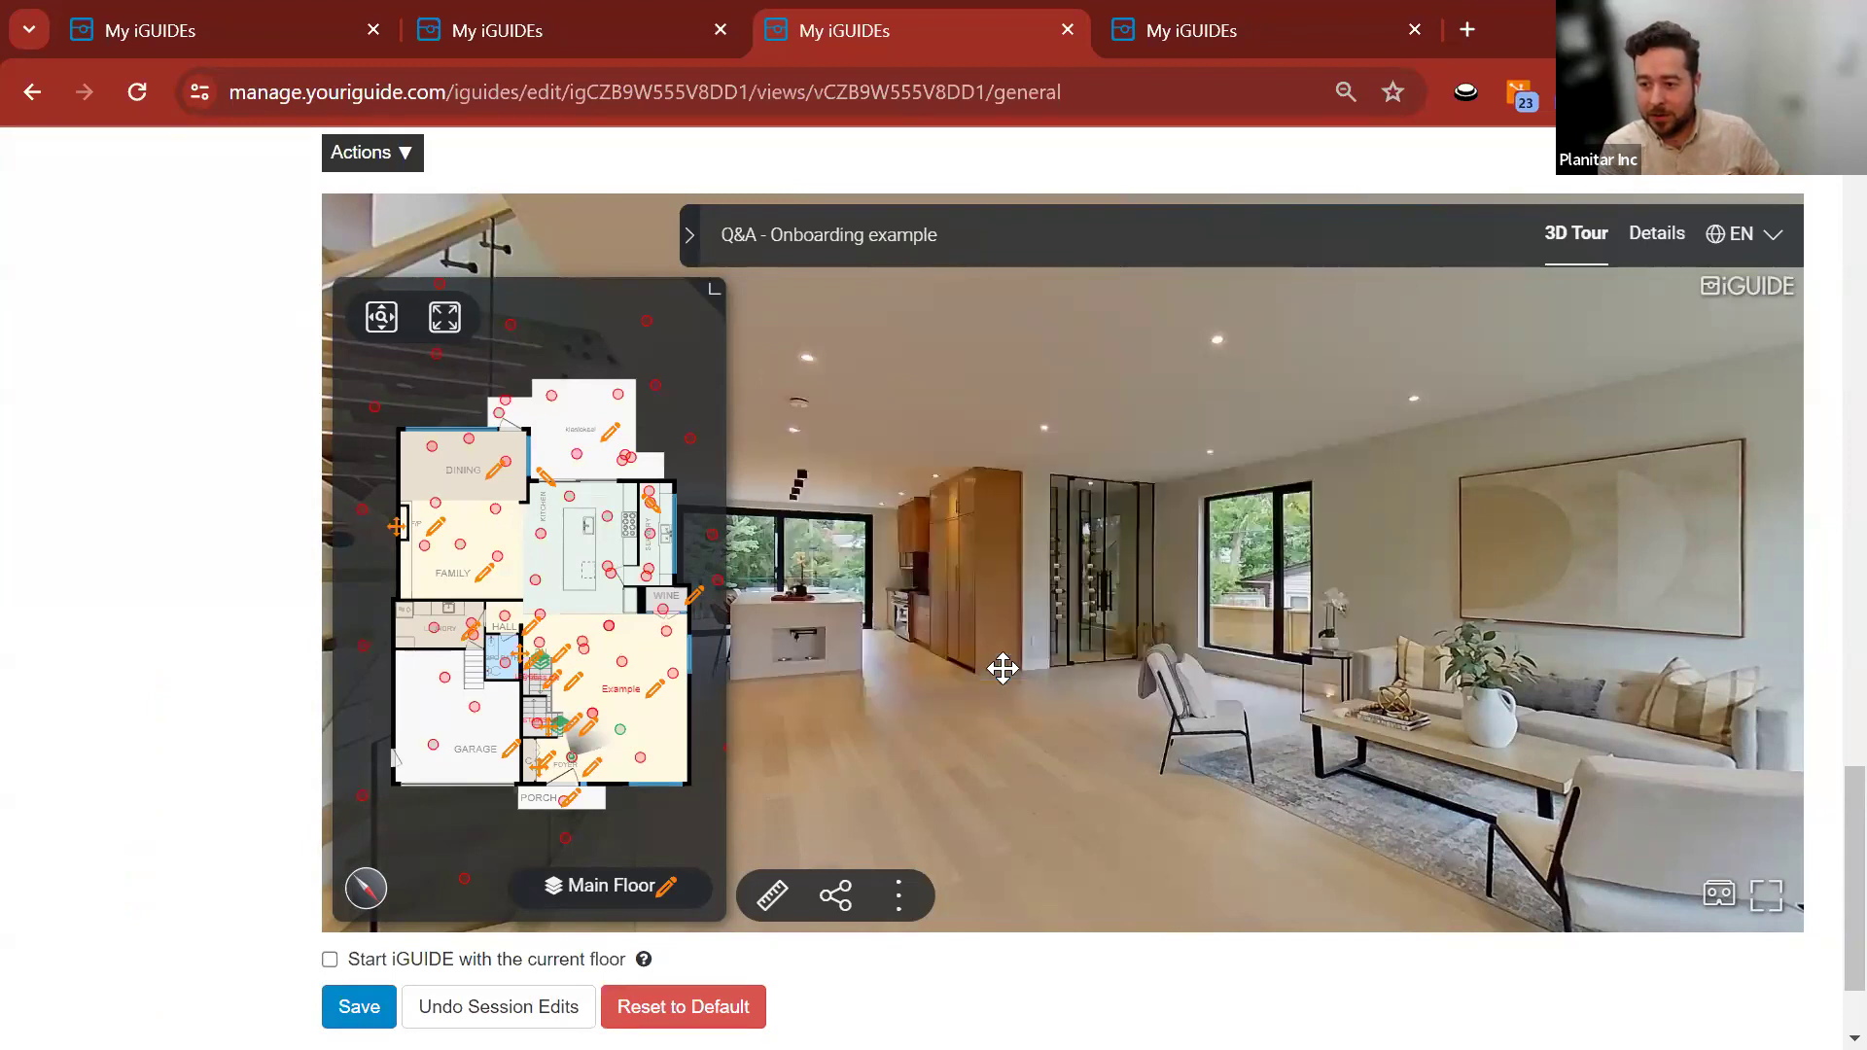
Relabel the Kiosk room as Patio, accept the outdoor warning, and save the view.
left_click(610, 445)
double_click(1118, 450)
key("BackSpace")
type("Patio")
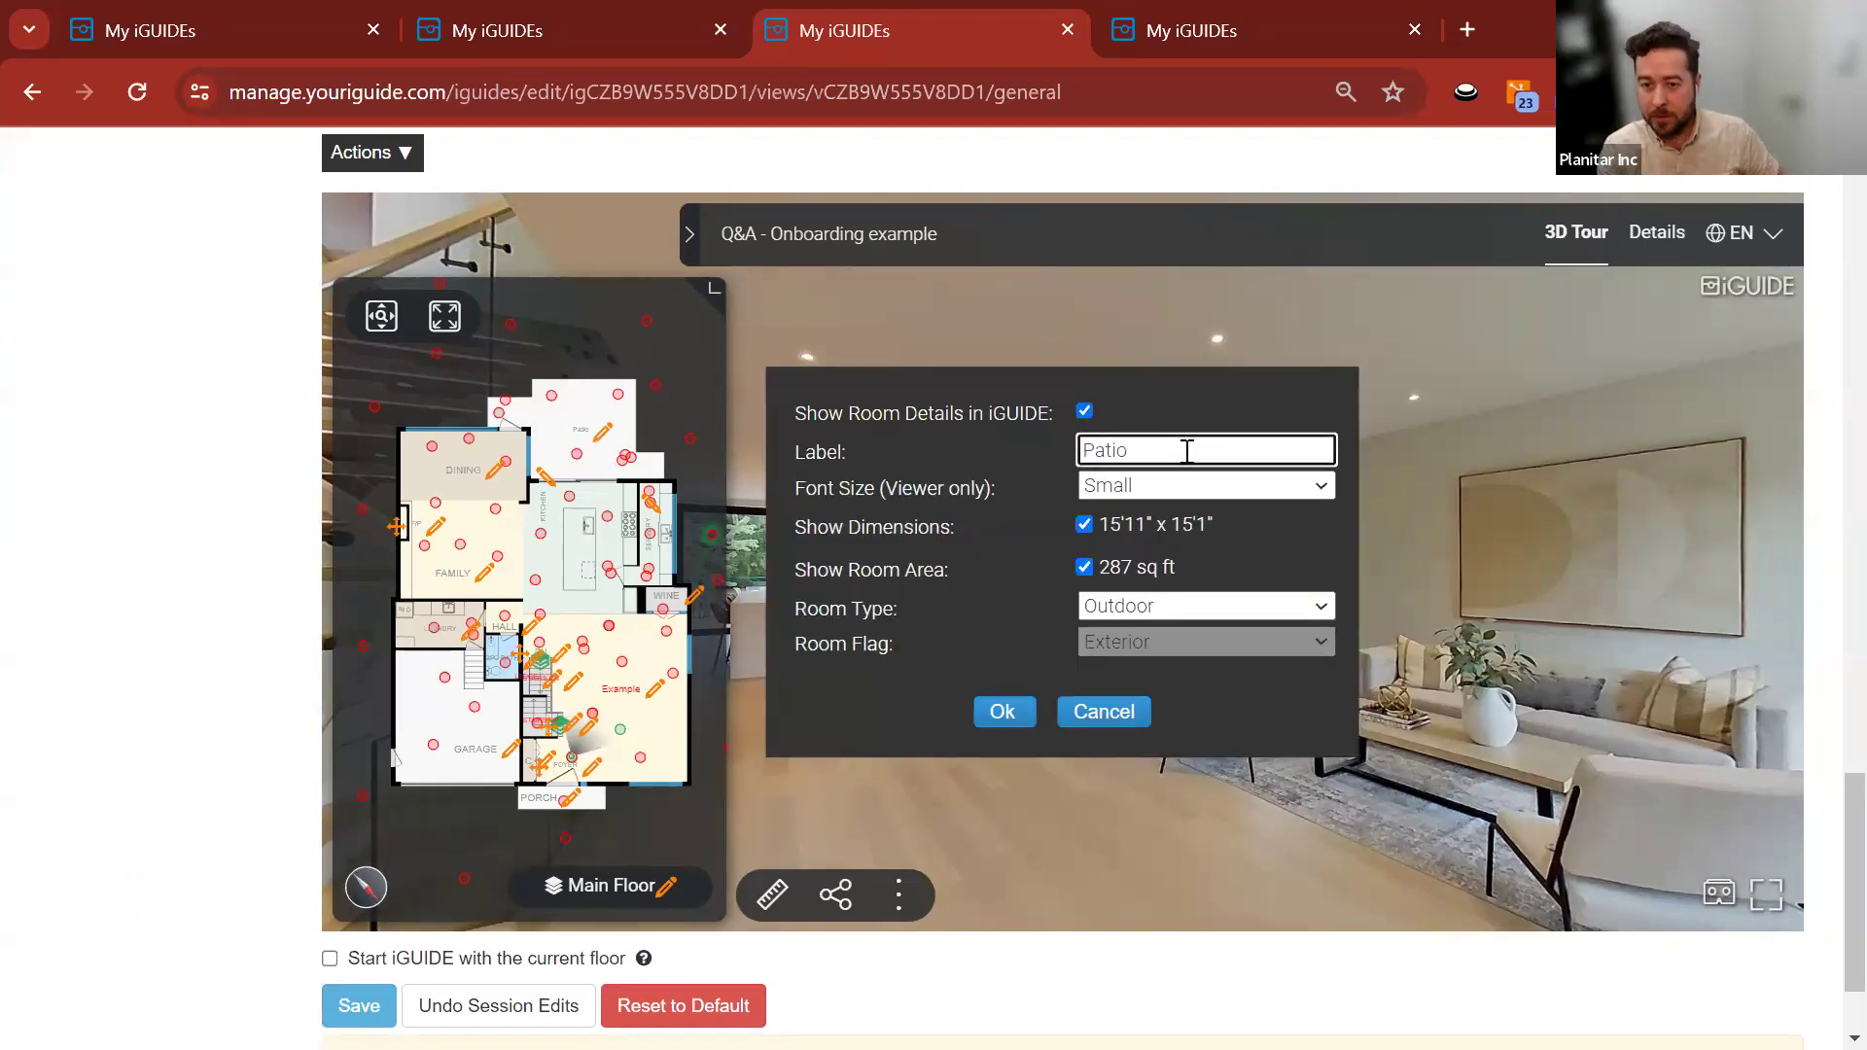
left_click(1001, 713)
left_click(963, 662)
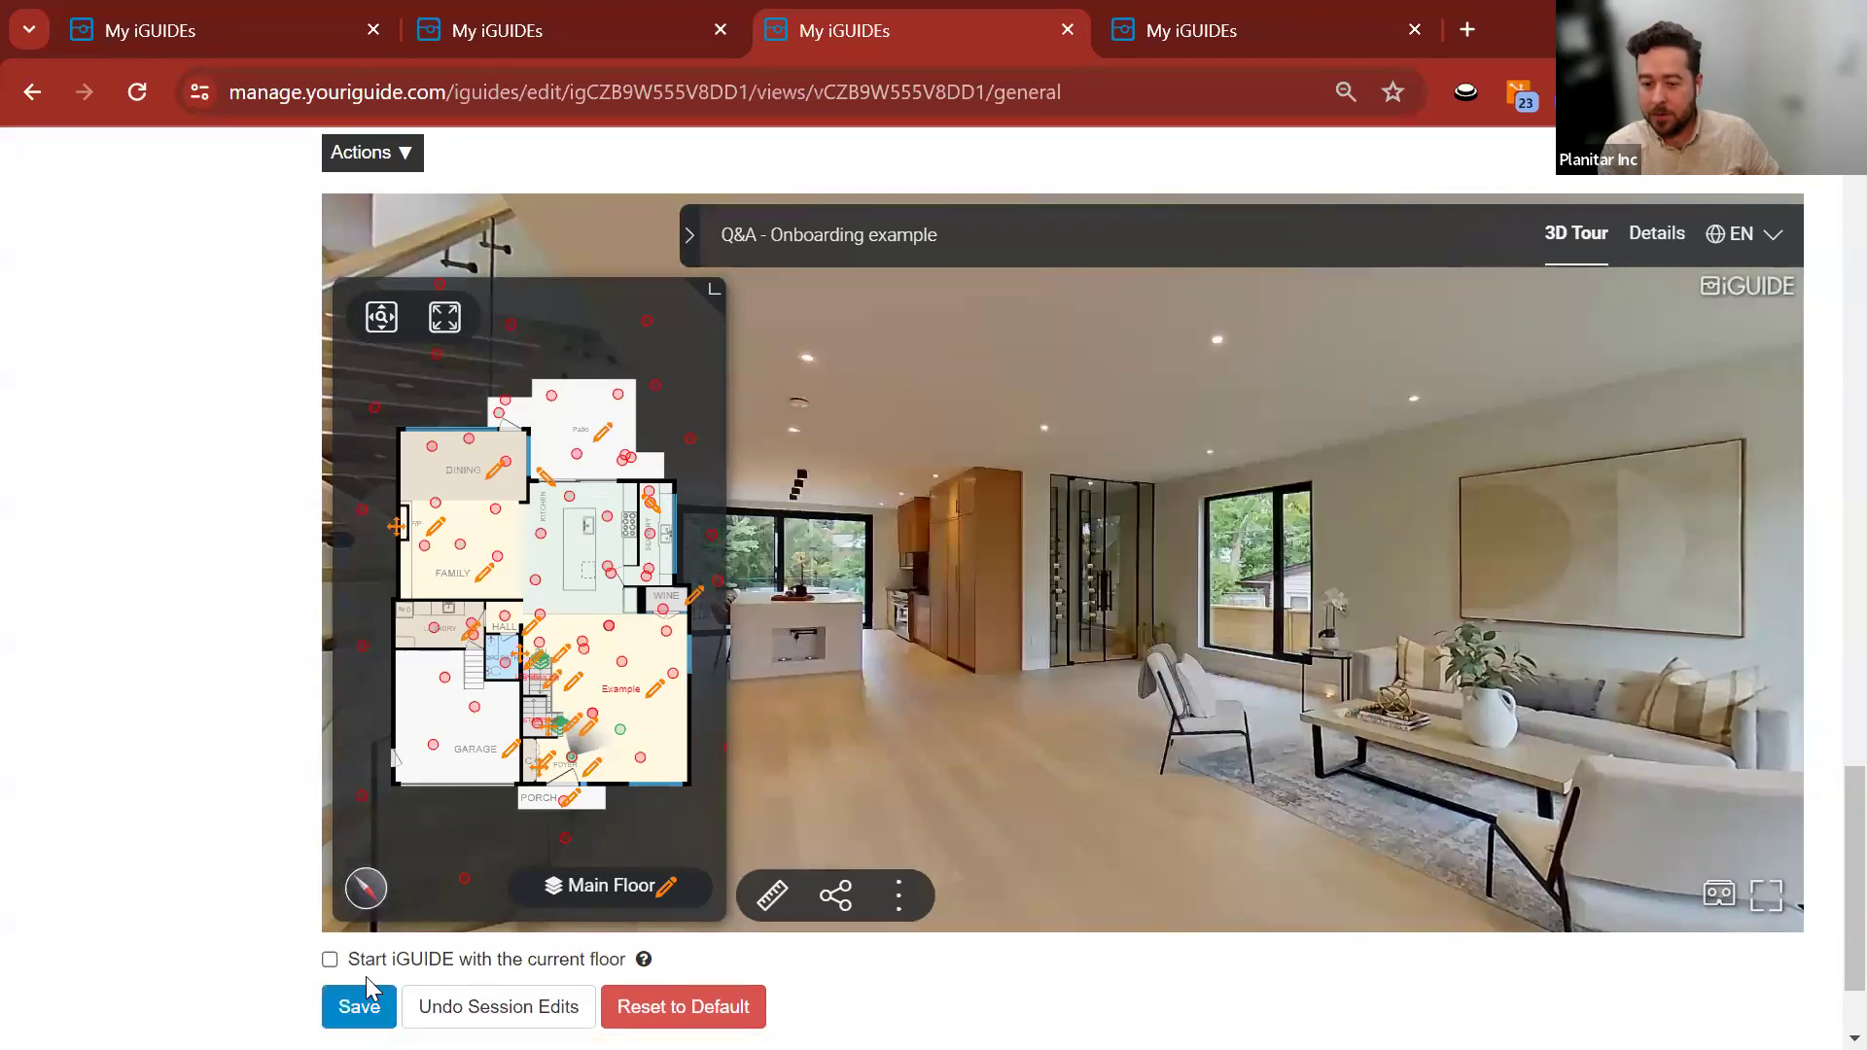
left_click(358, 1006)
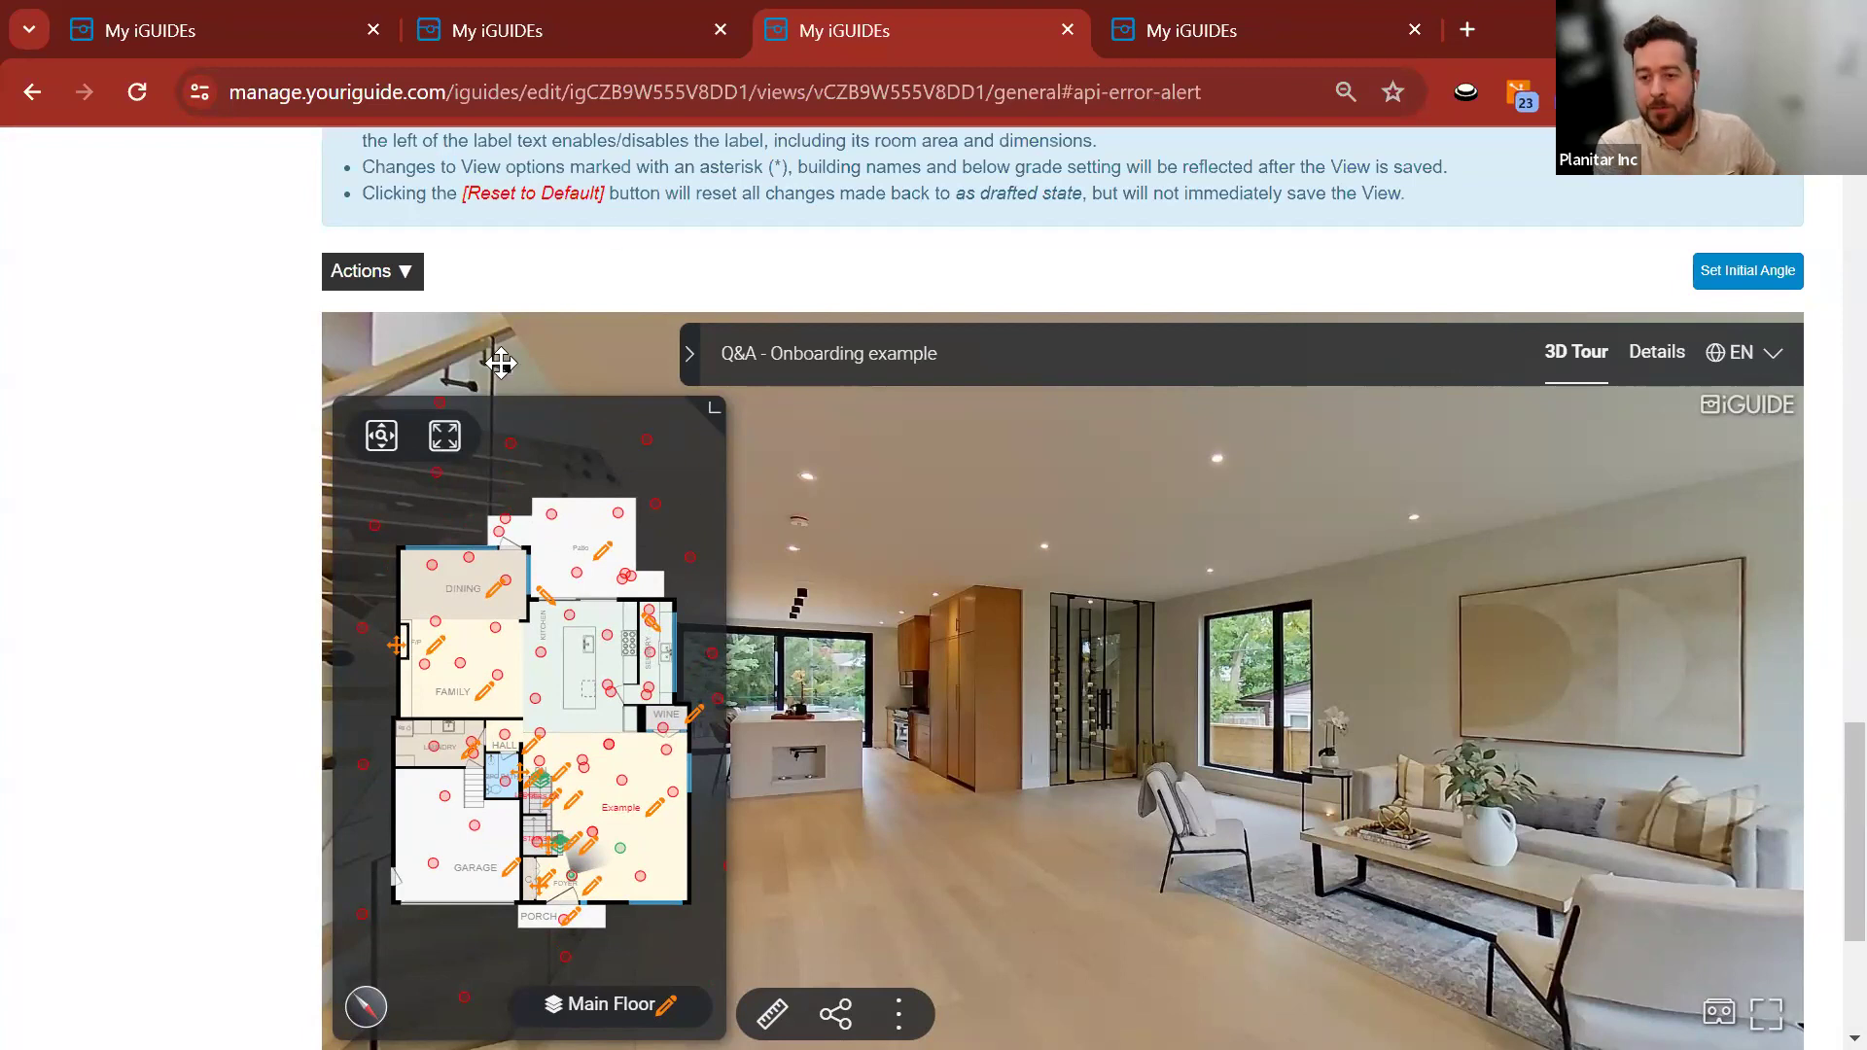
scroll(292, 603, "up", 5)
scroll(787, 454, "up", 12)
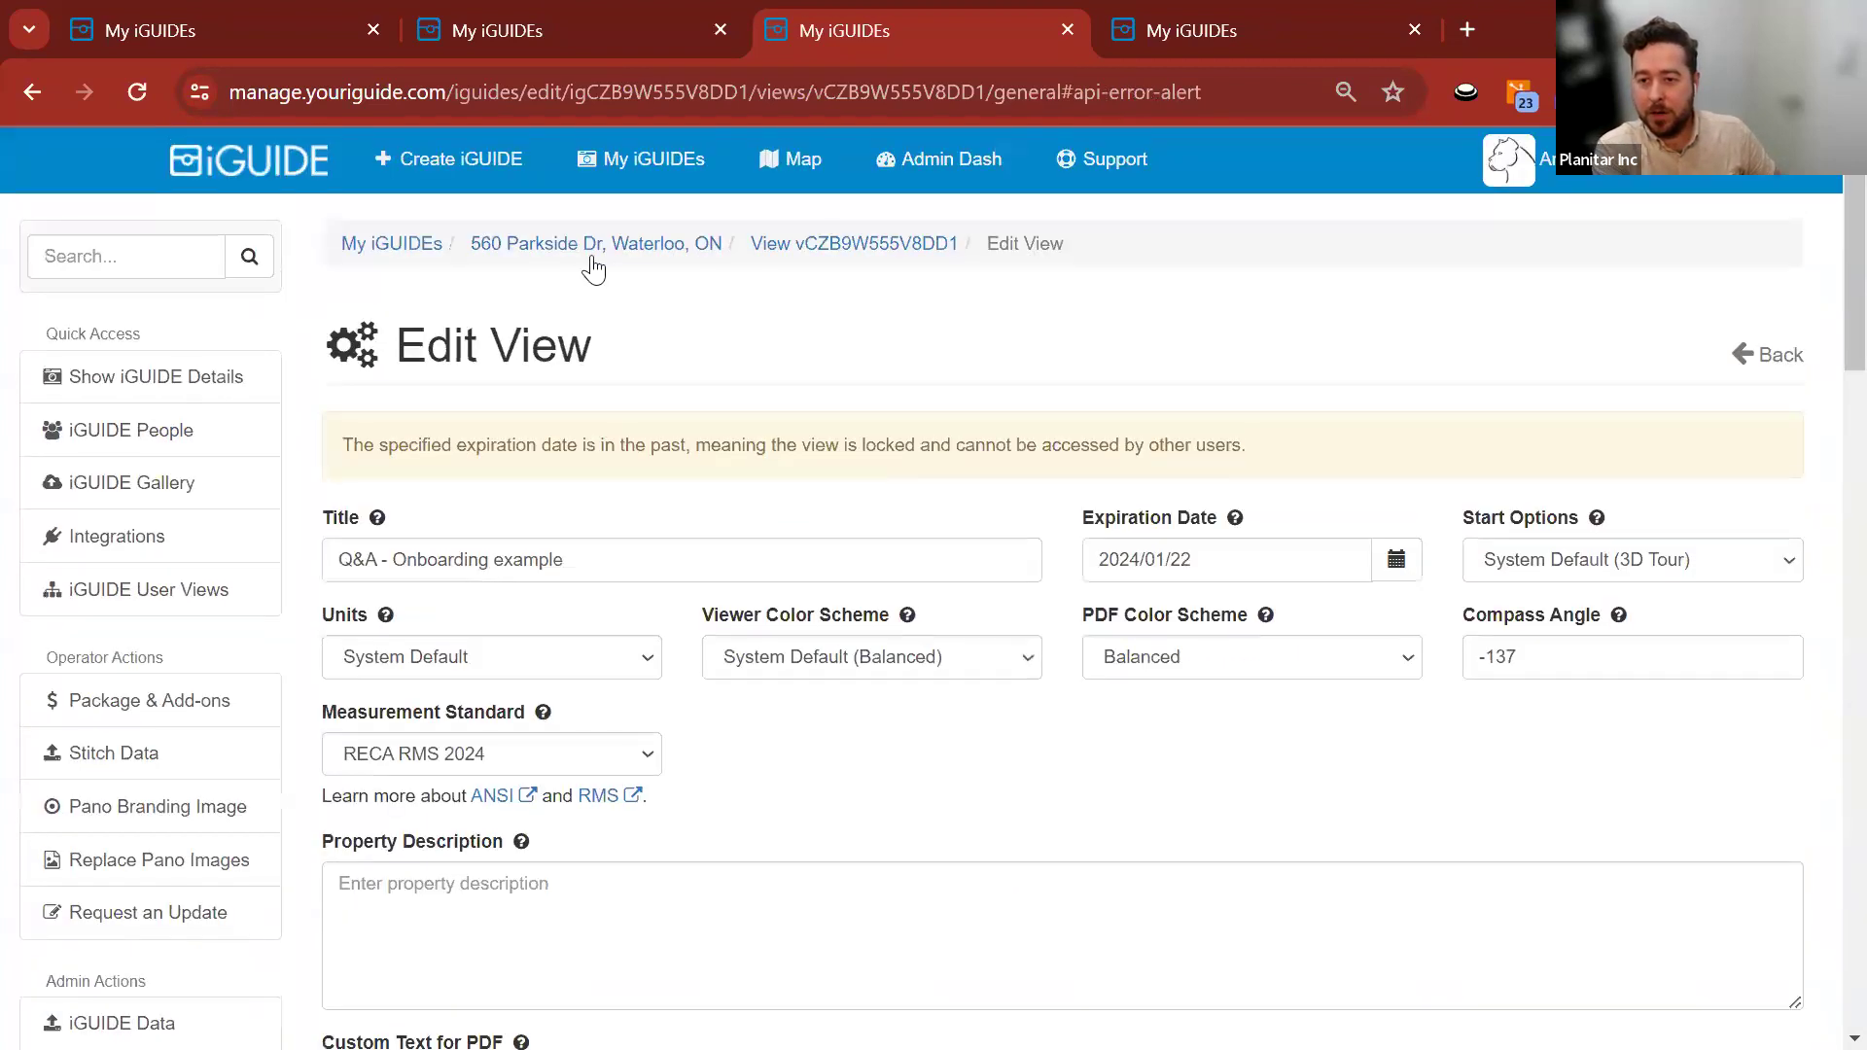
left_click(588, 251)
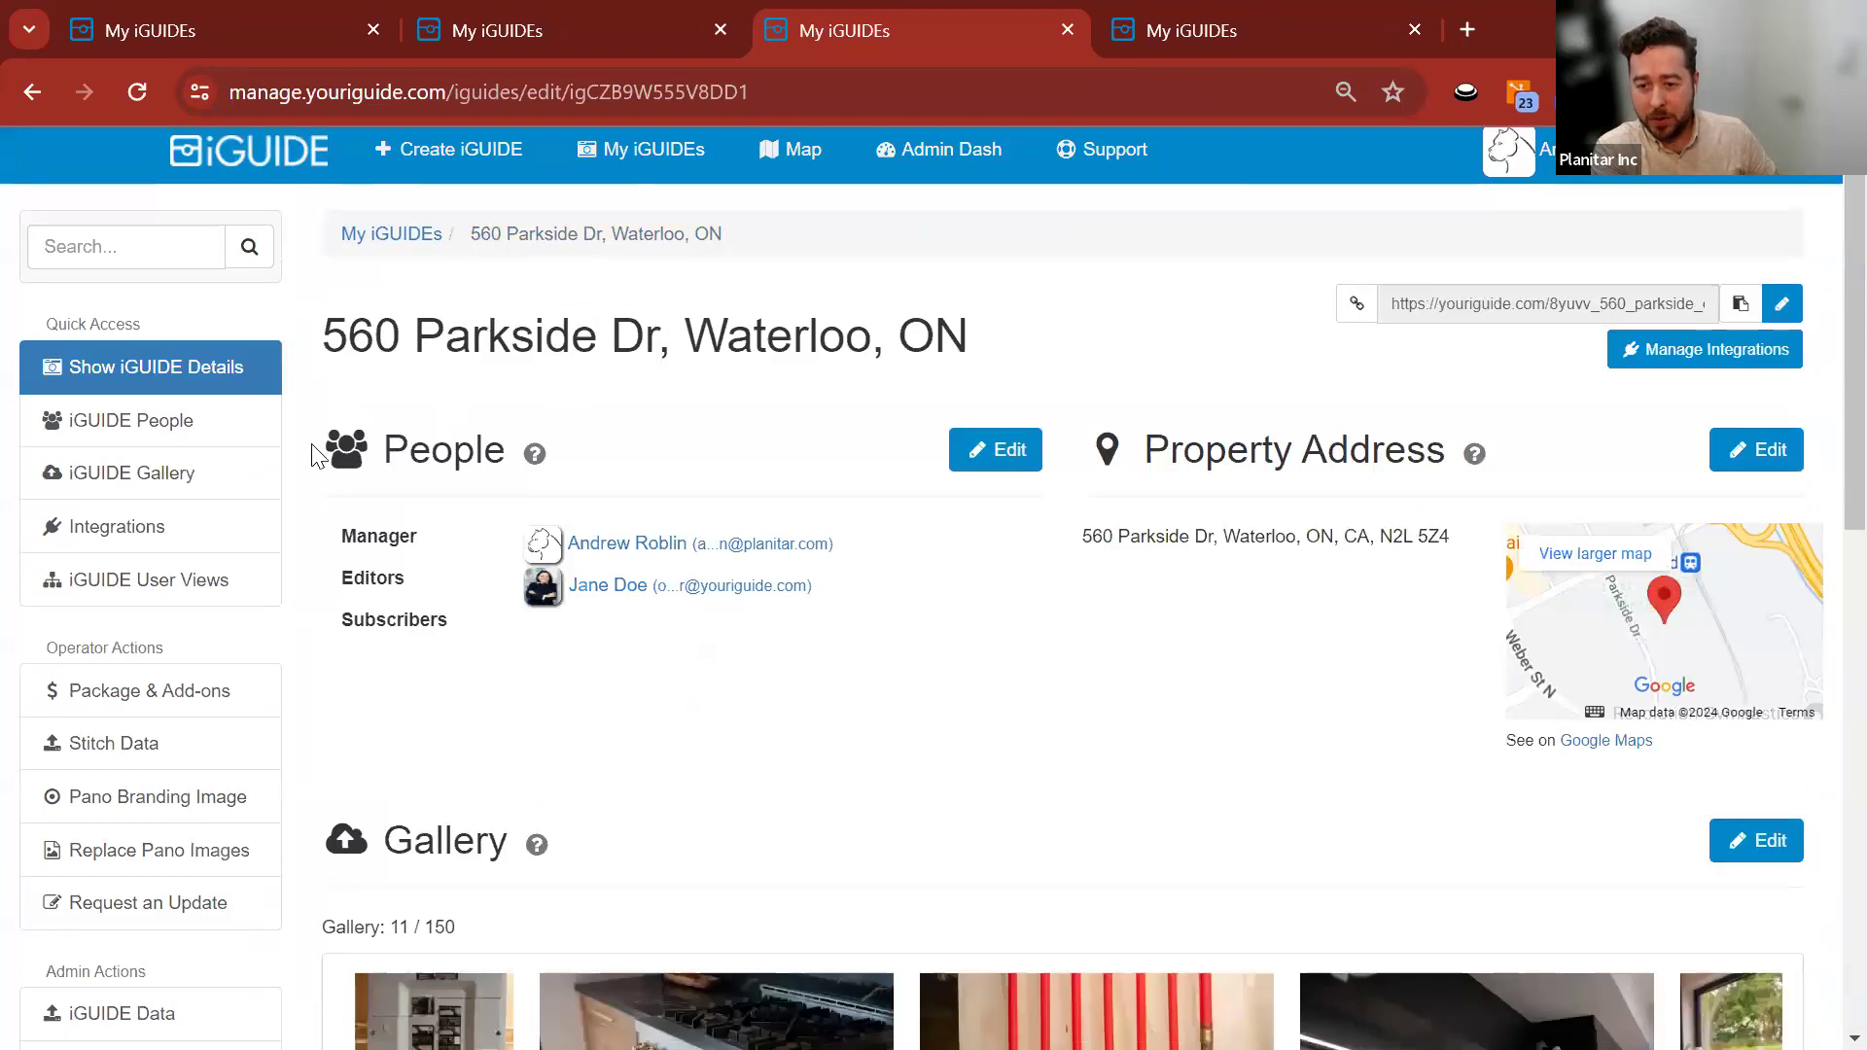
scroll(316, 455, "down", 7)
scroll(318, 455, "down", 5)
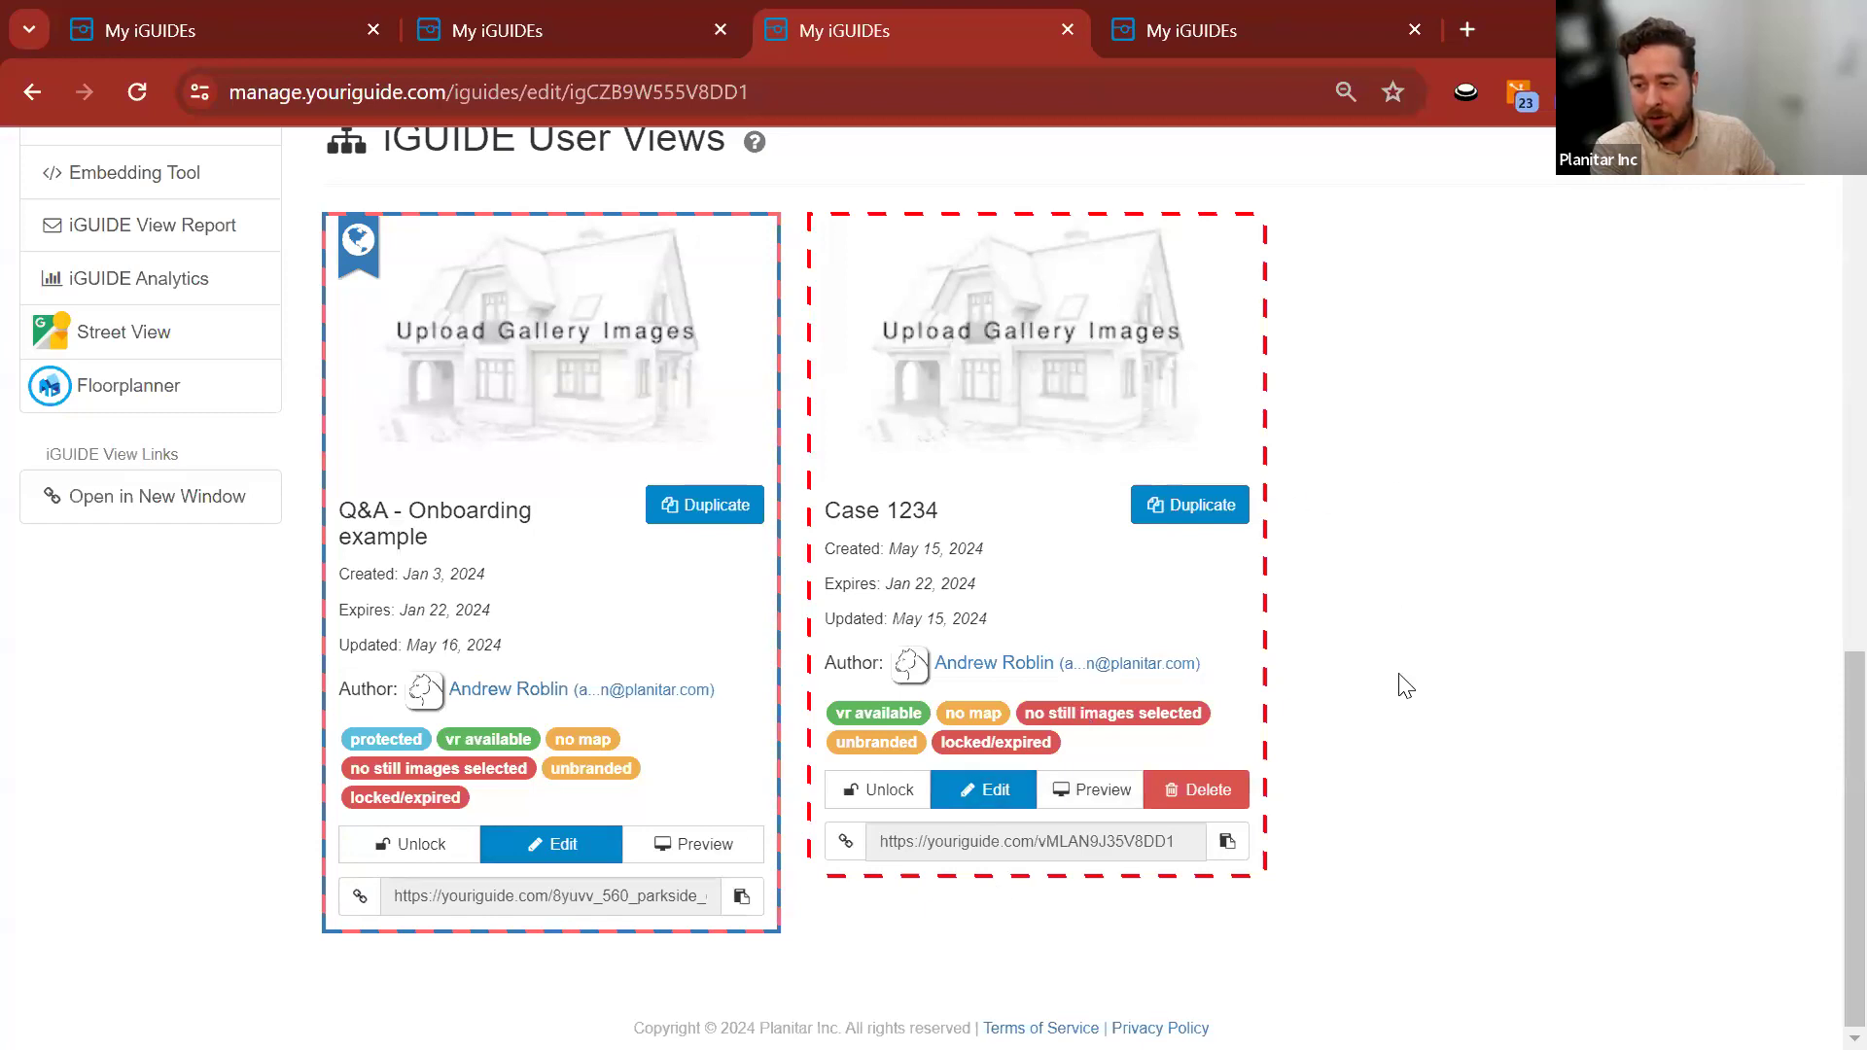
scroll(1380, 685, "up", 3)
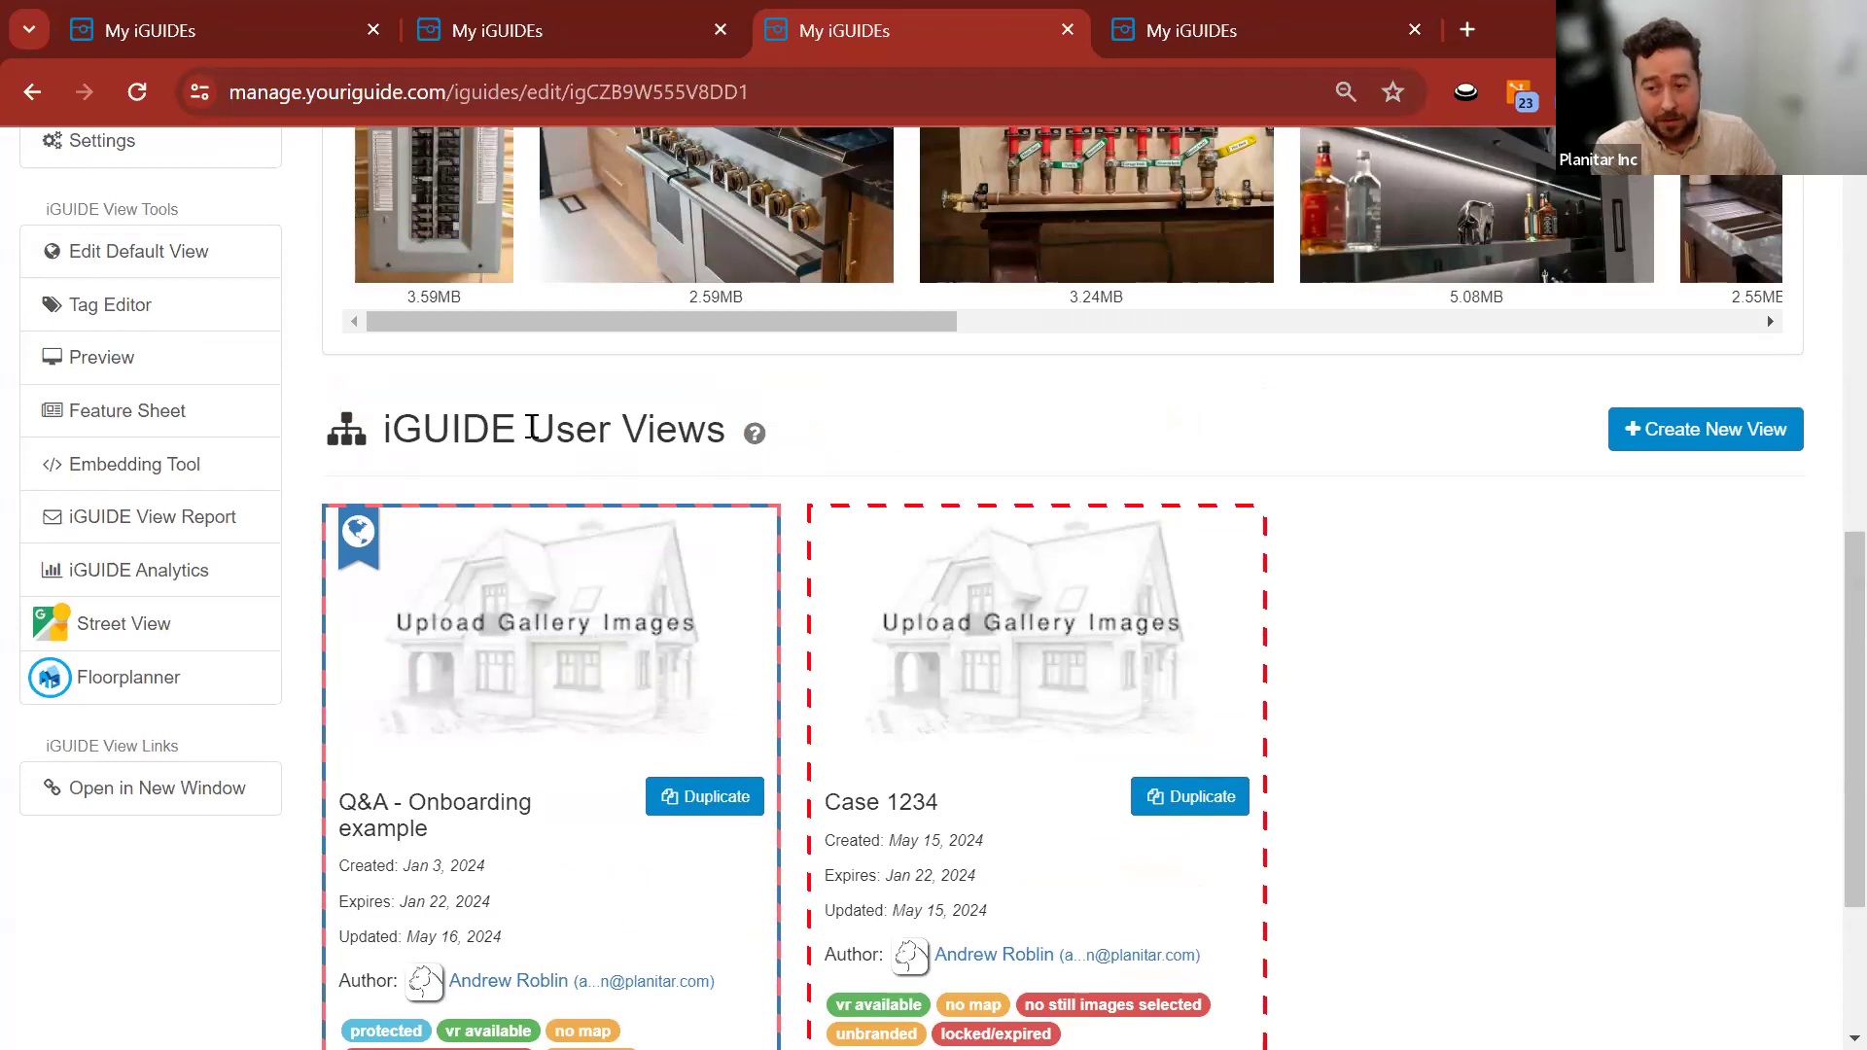
scroll(301, 455, "up", 3)
scroll(301, 455, "up", 7)
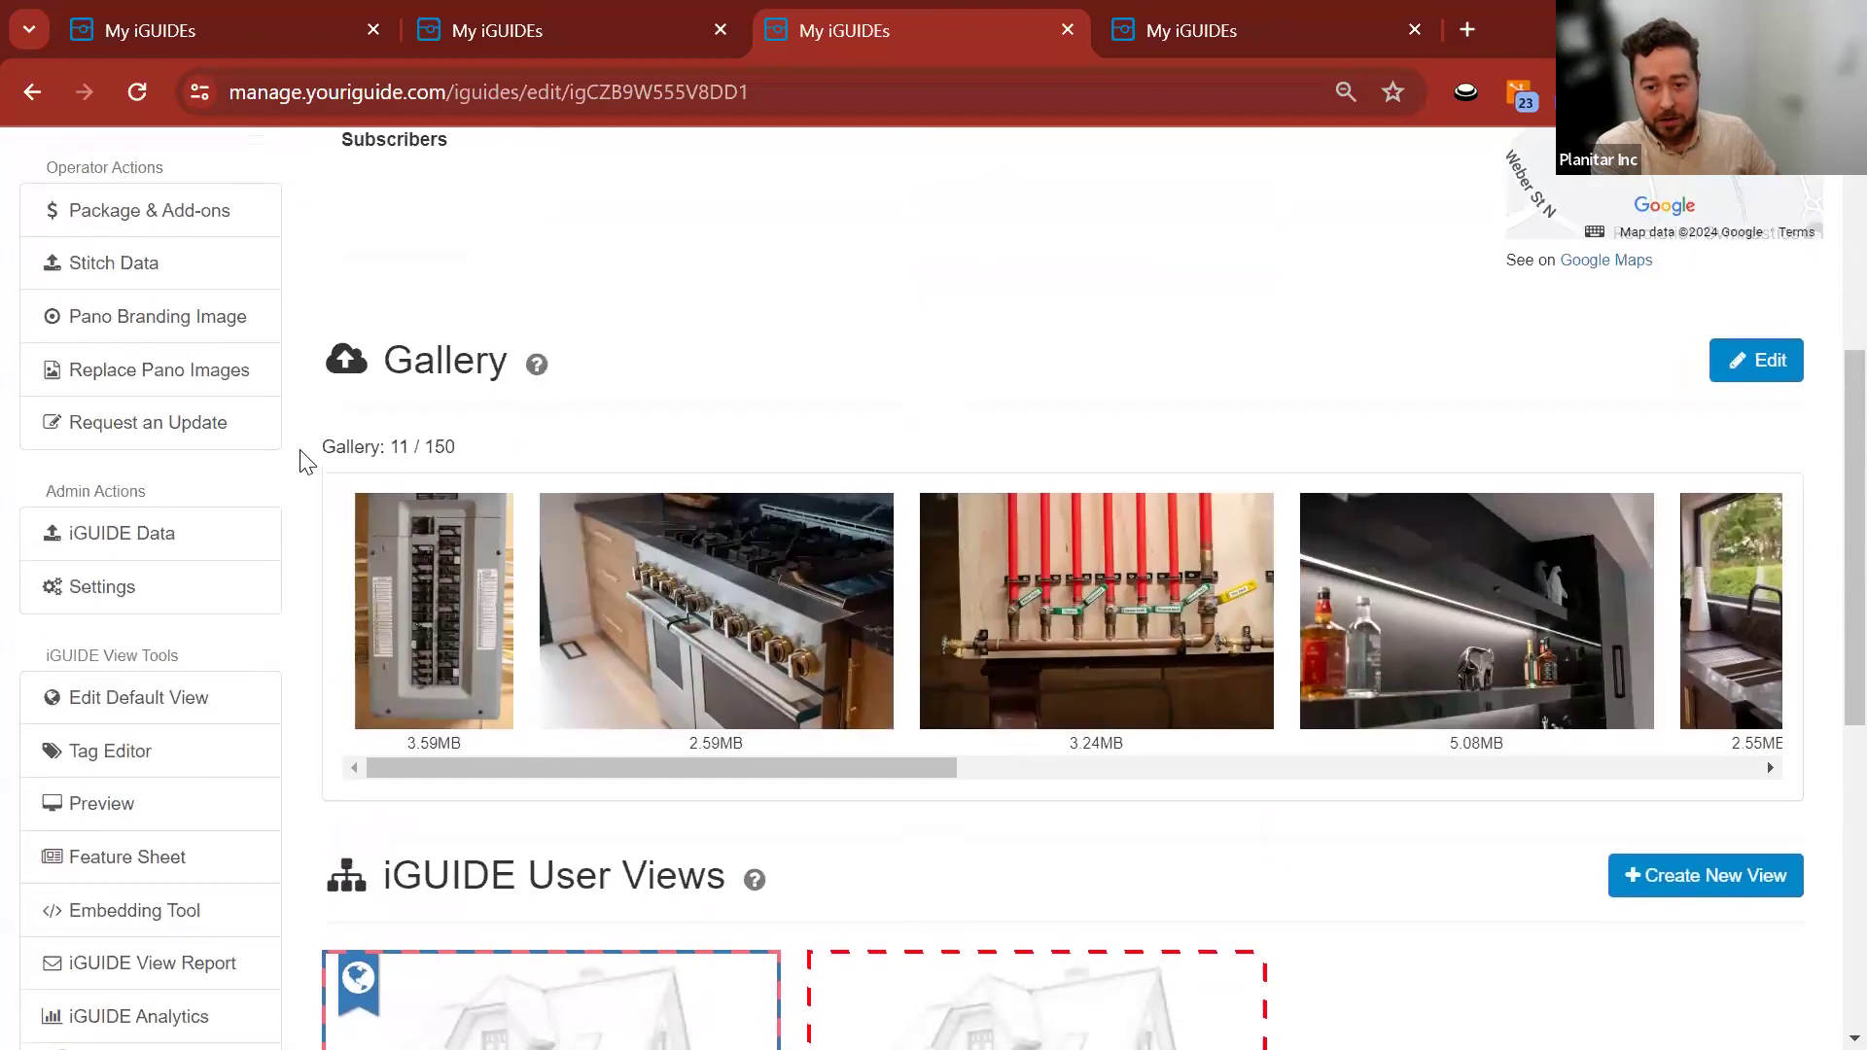
scroll(301, 457, "down", 9)
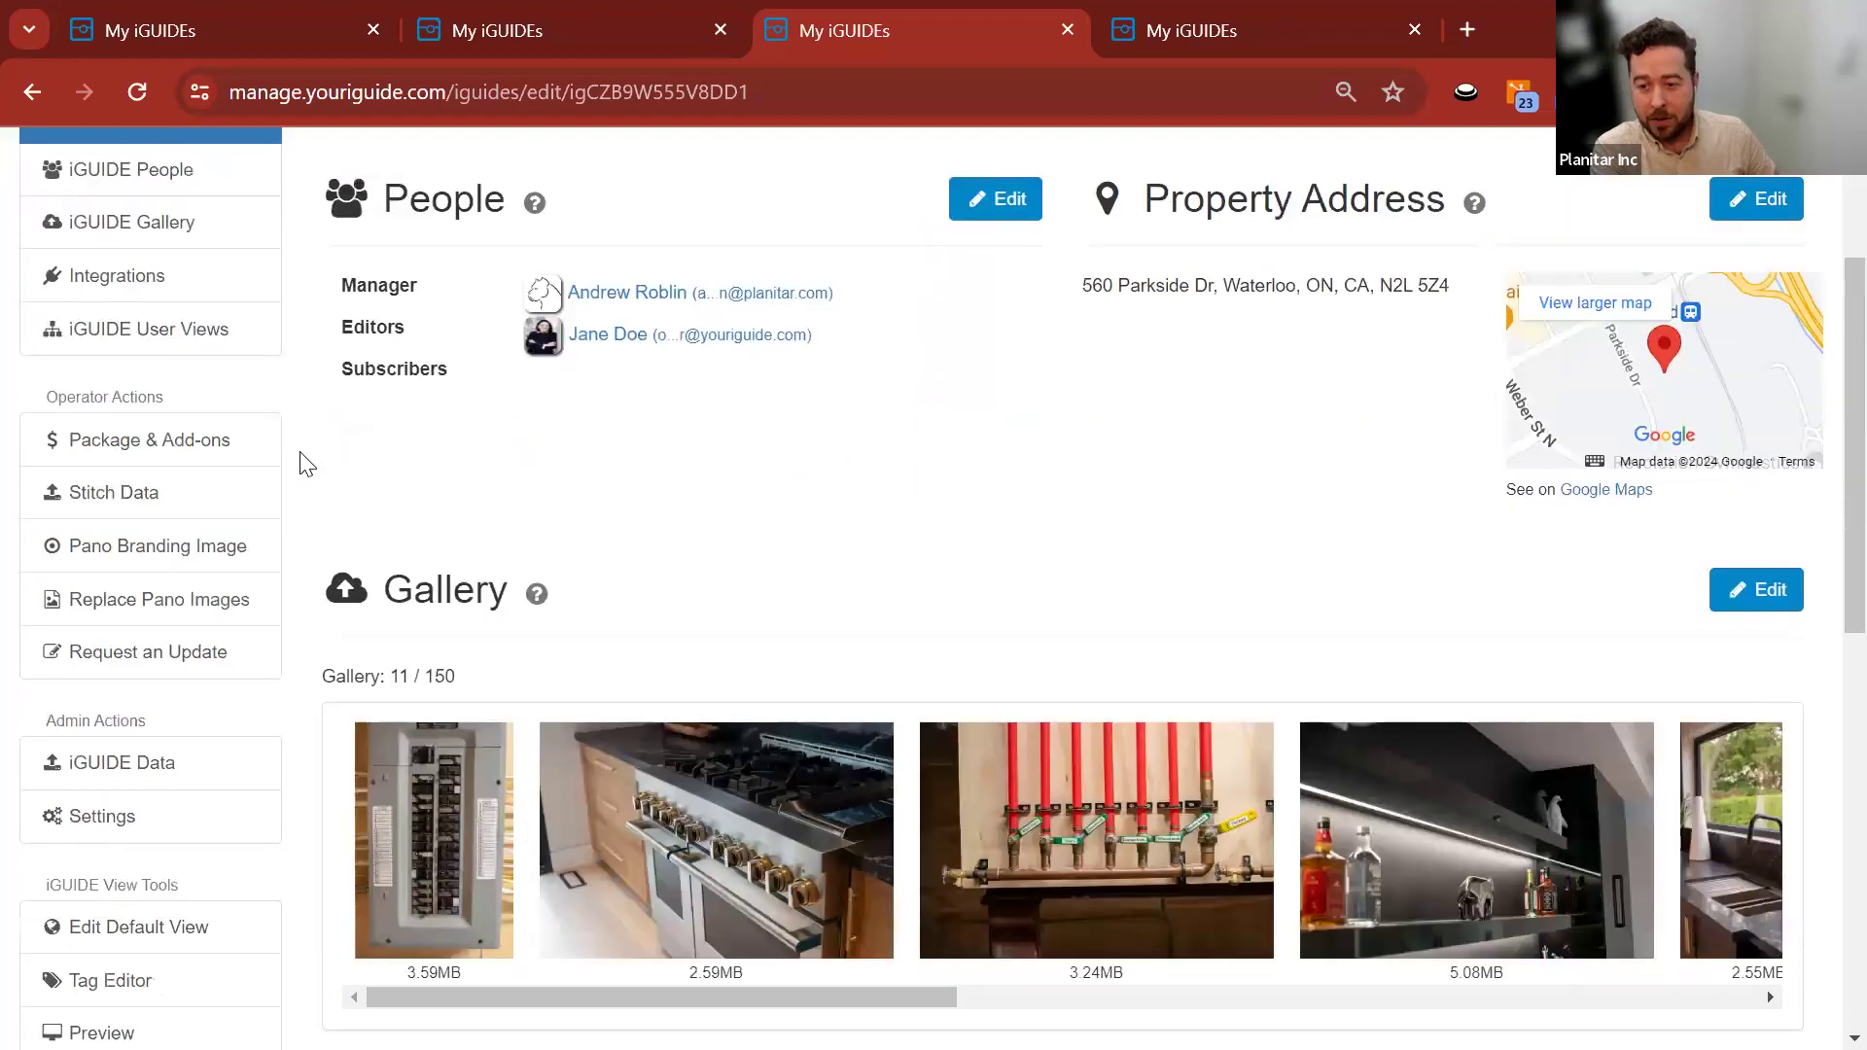
scroll(302, 457, "up", 9)
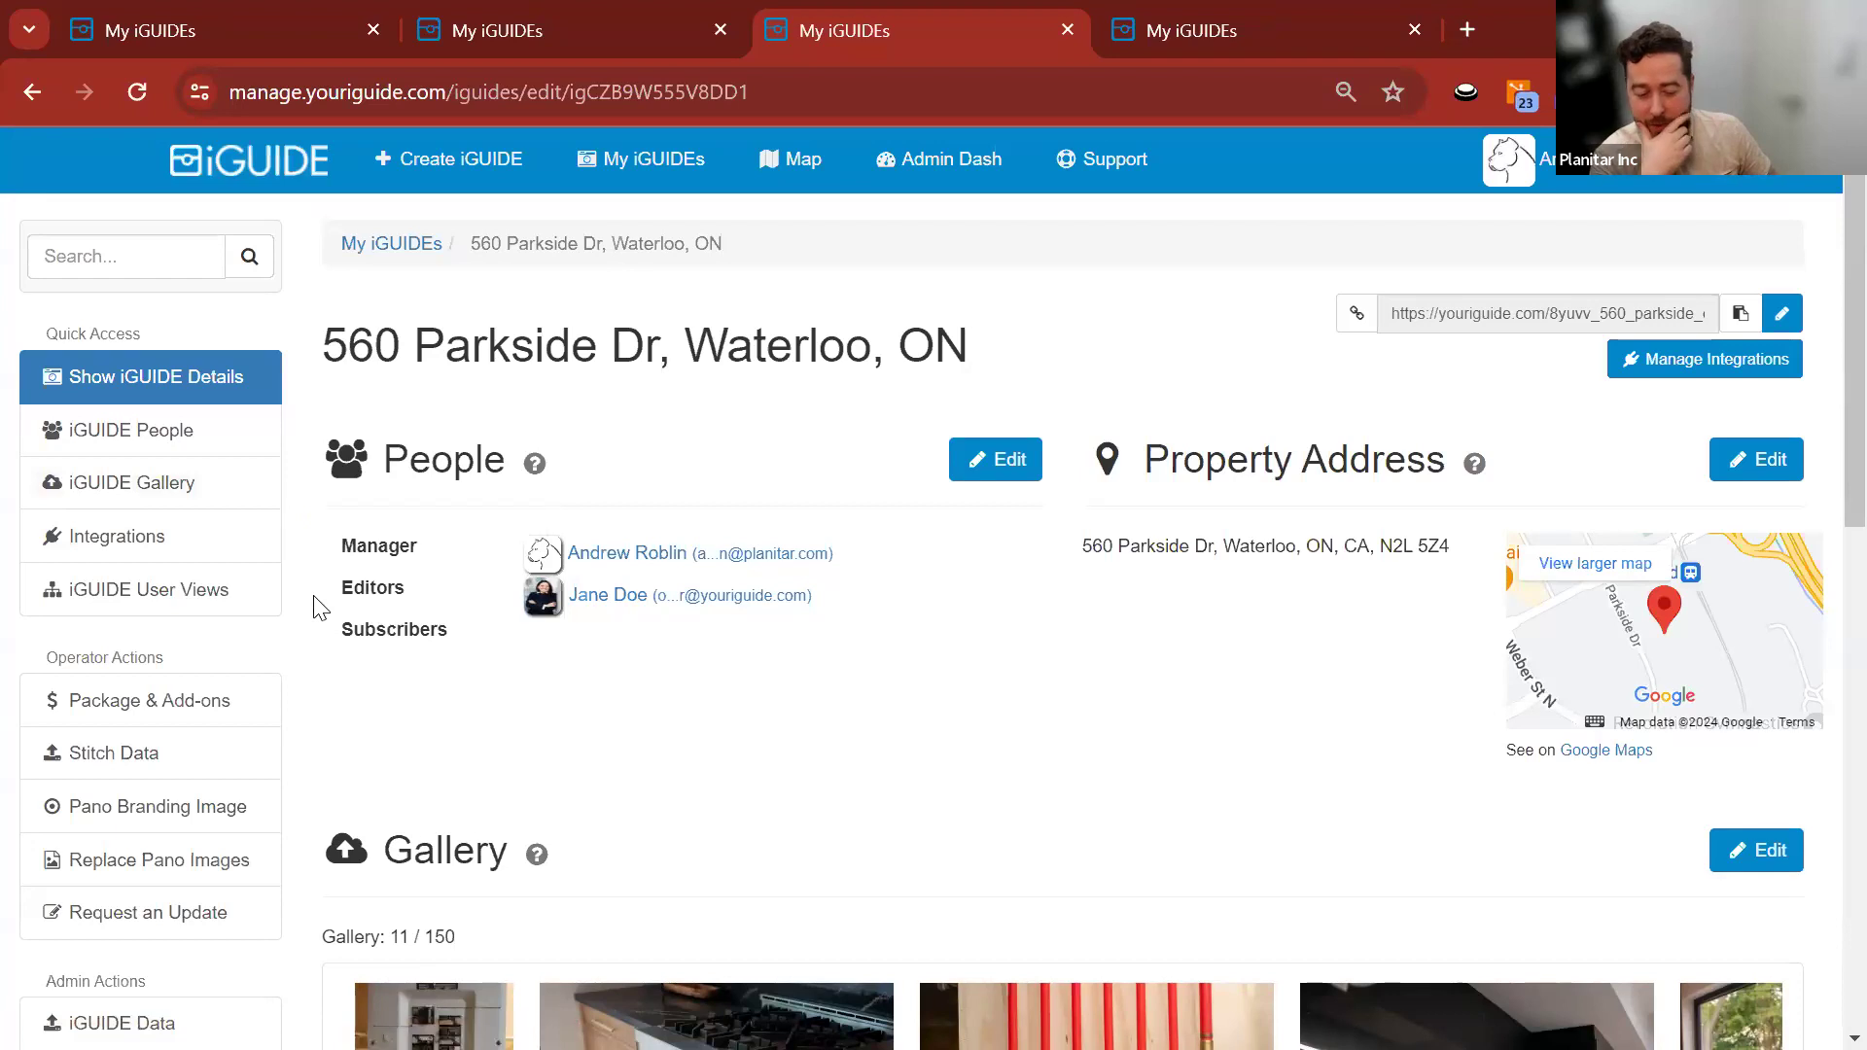
Open the Planitar Support Area from the top navigation bar.
left_click(1106, 171)
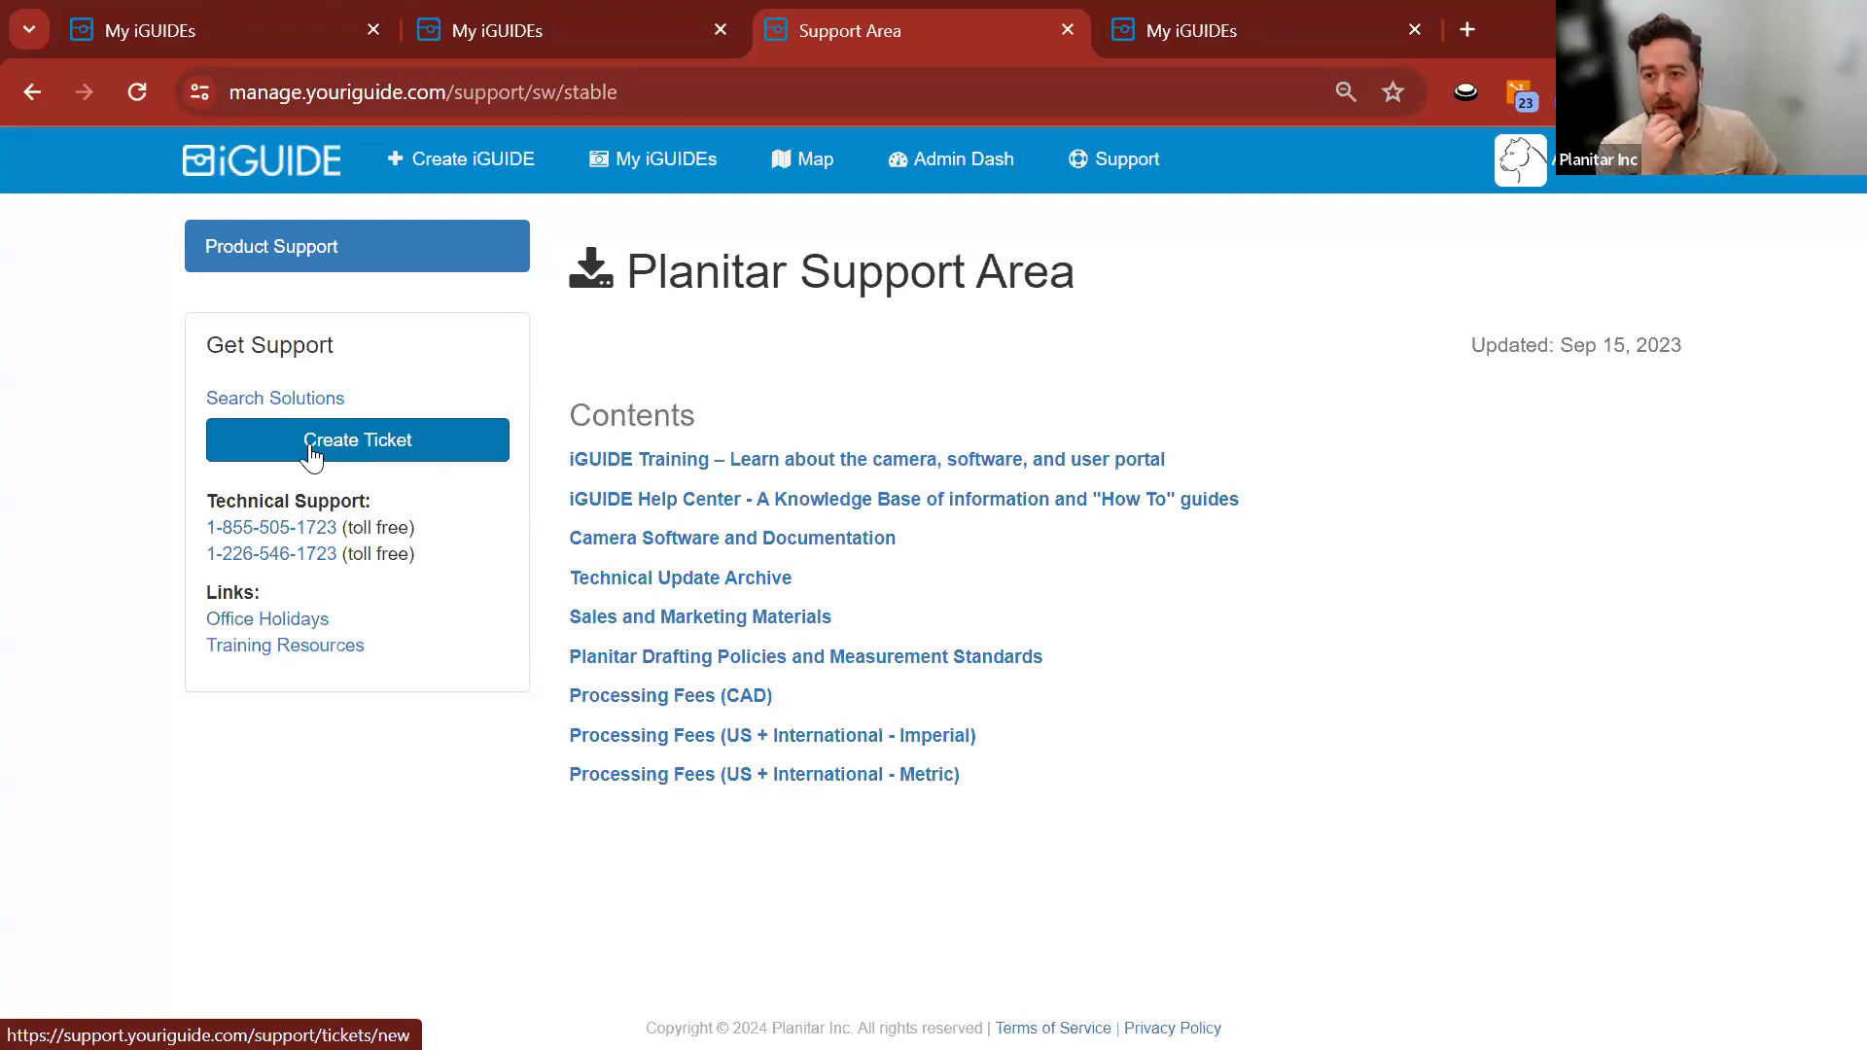
Start a new iGUIDE with Architecture, Engineering & Construction industry and the Premium package.
left_click(448, 173)
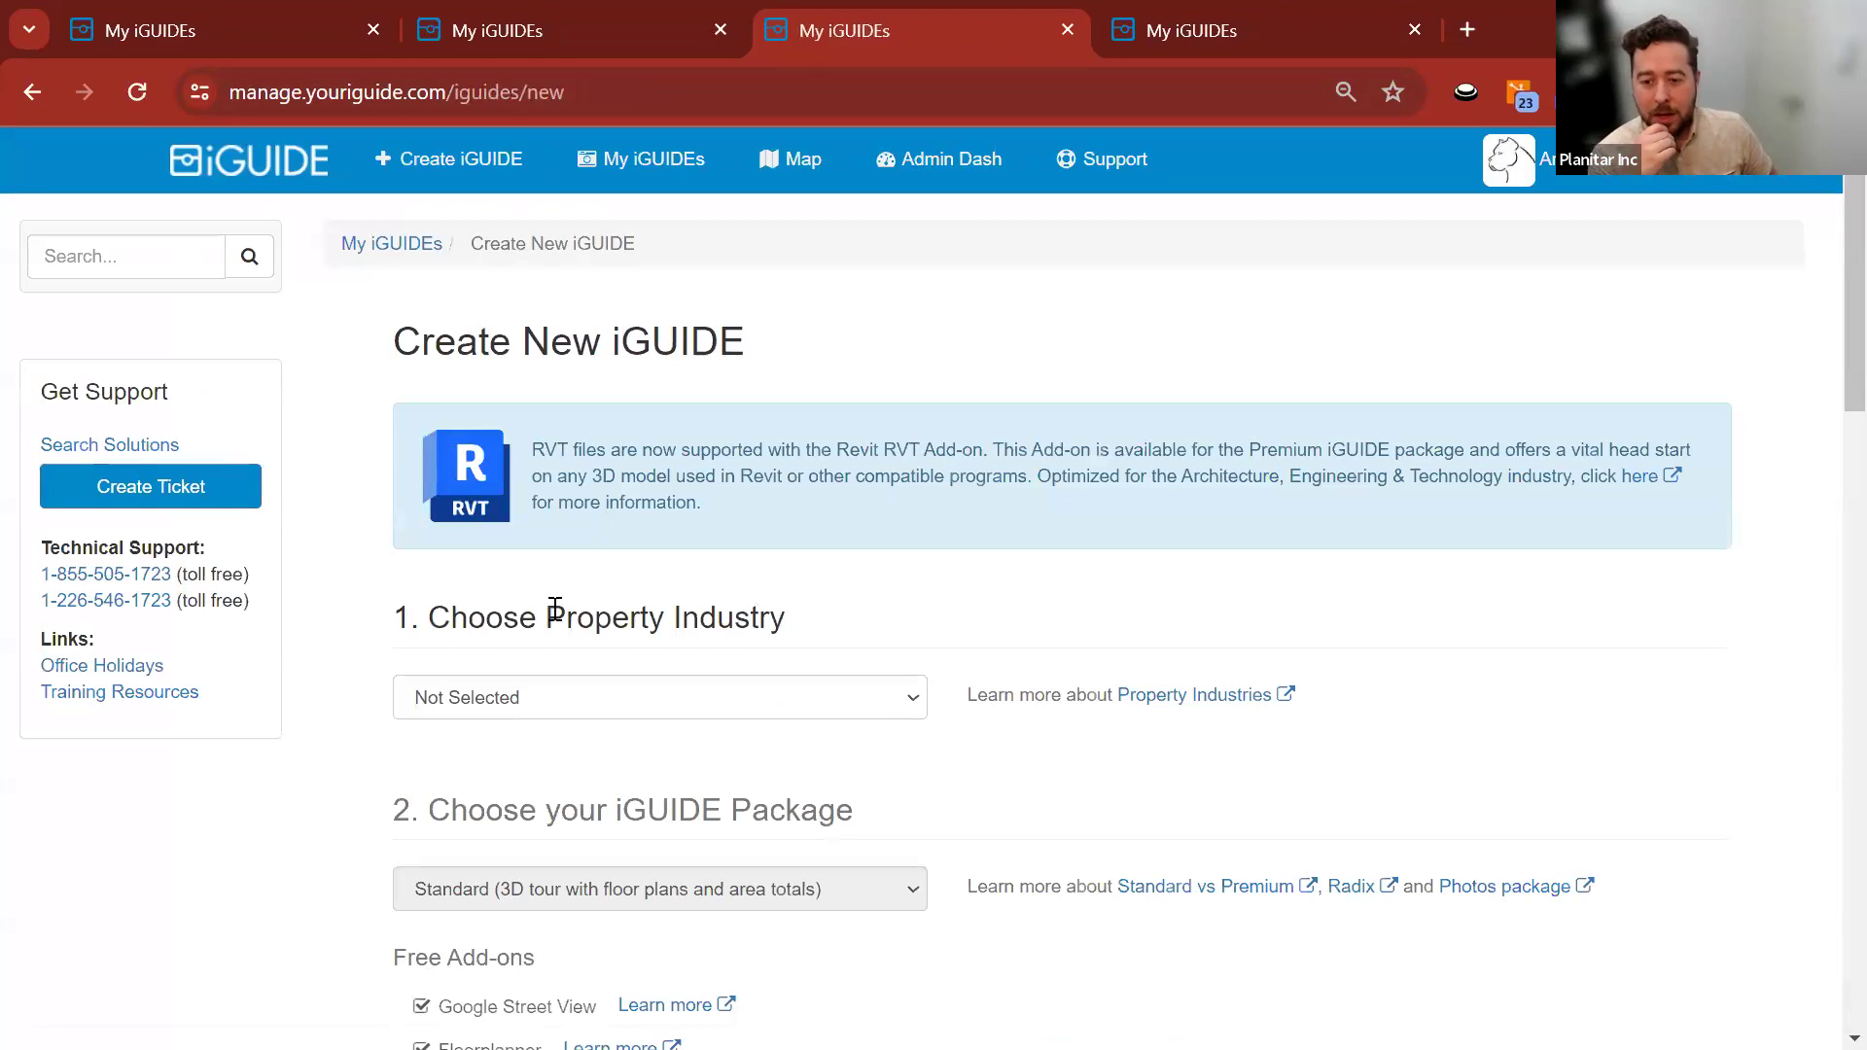
scroll(554, 608, "down", 3)
left_click(696, 406)
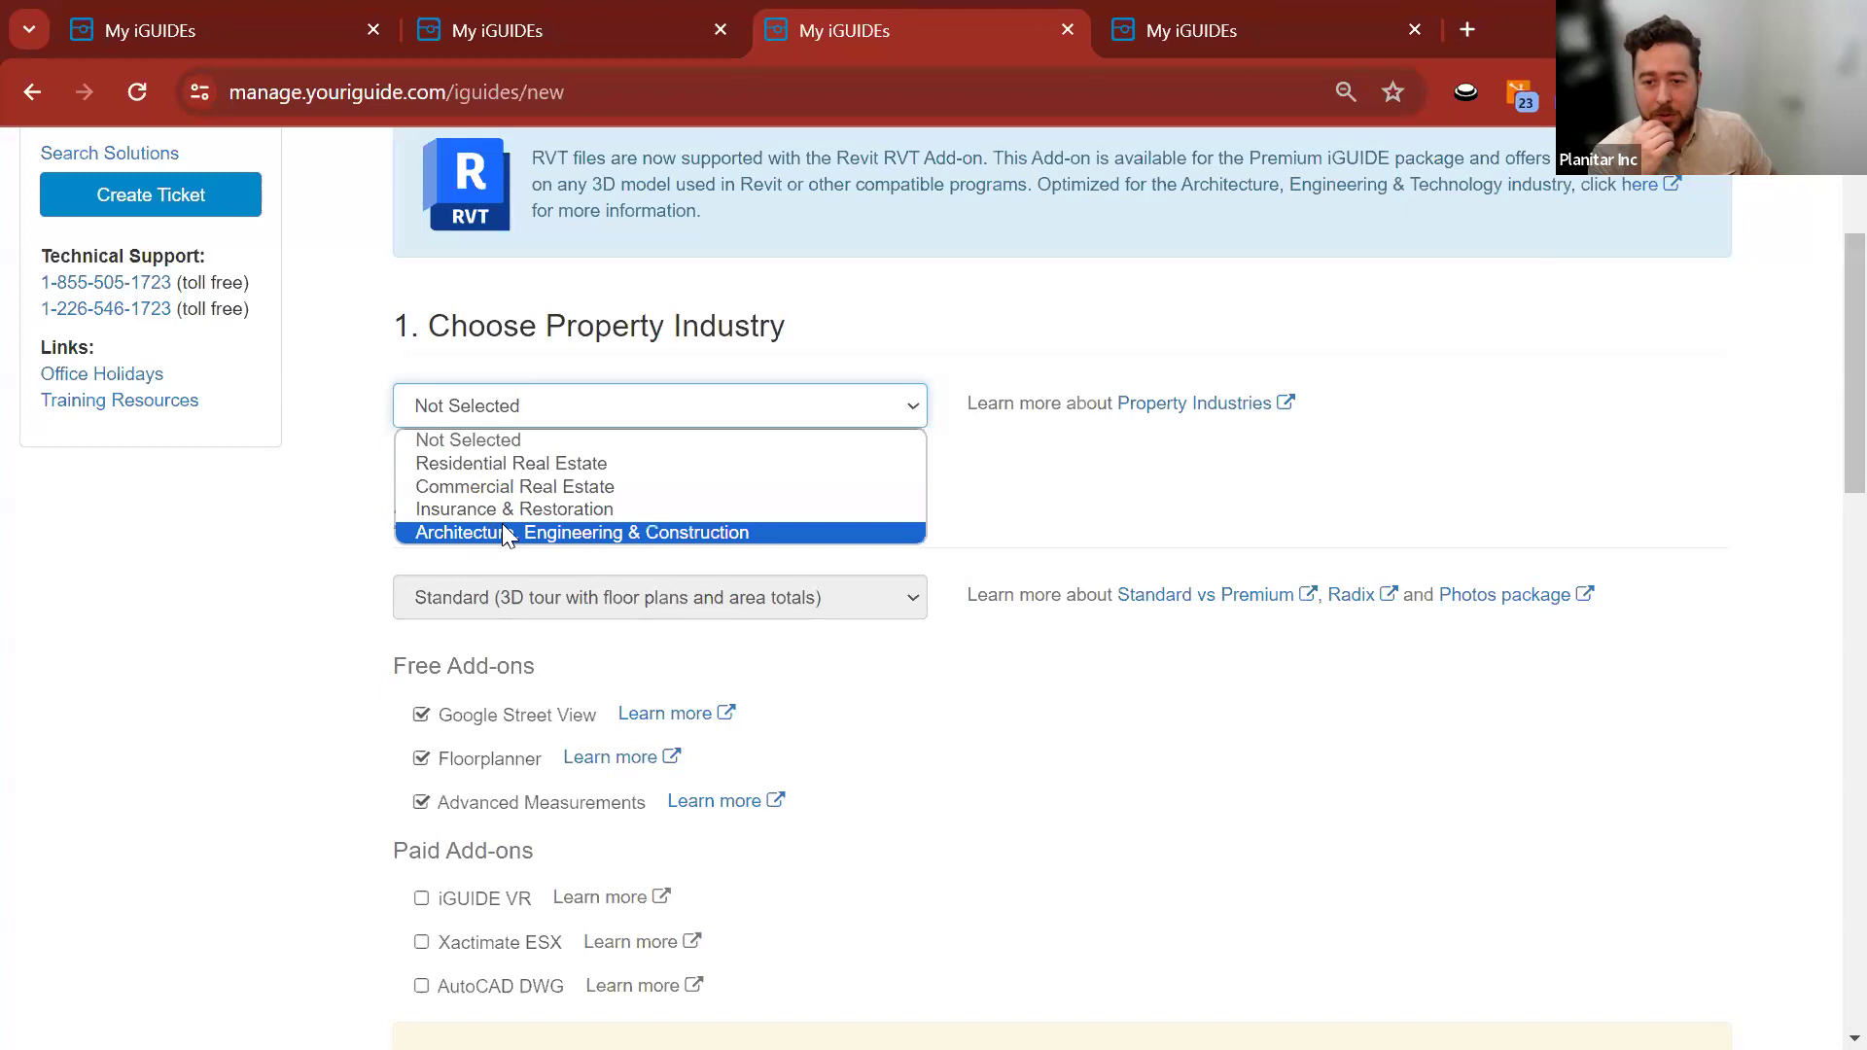
left_click(542, 535)
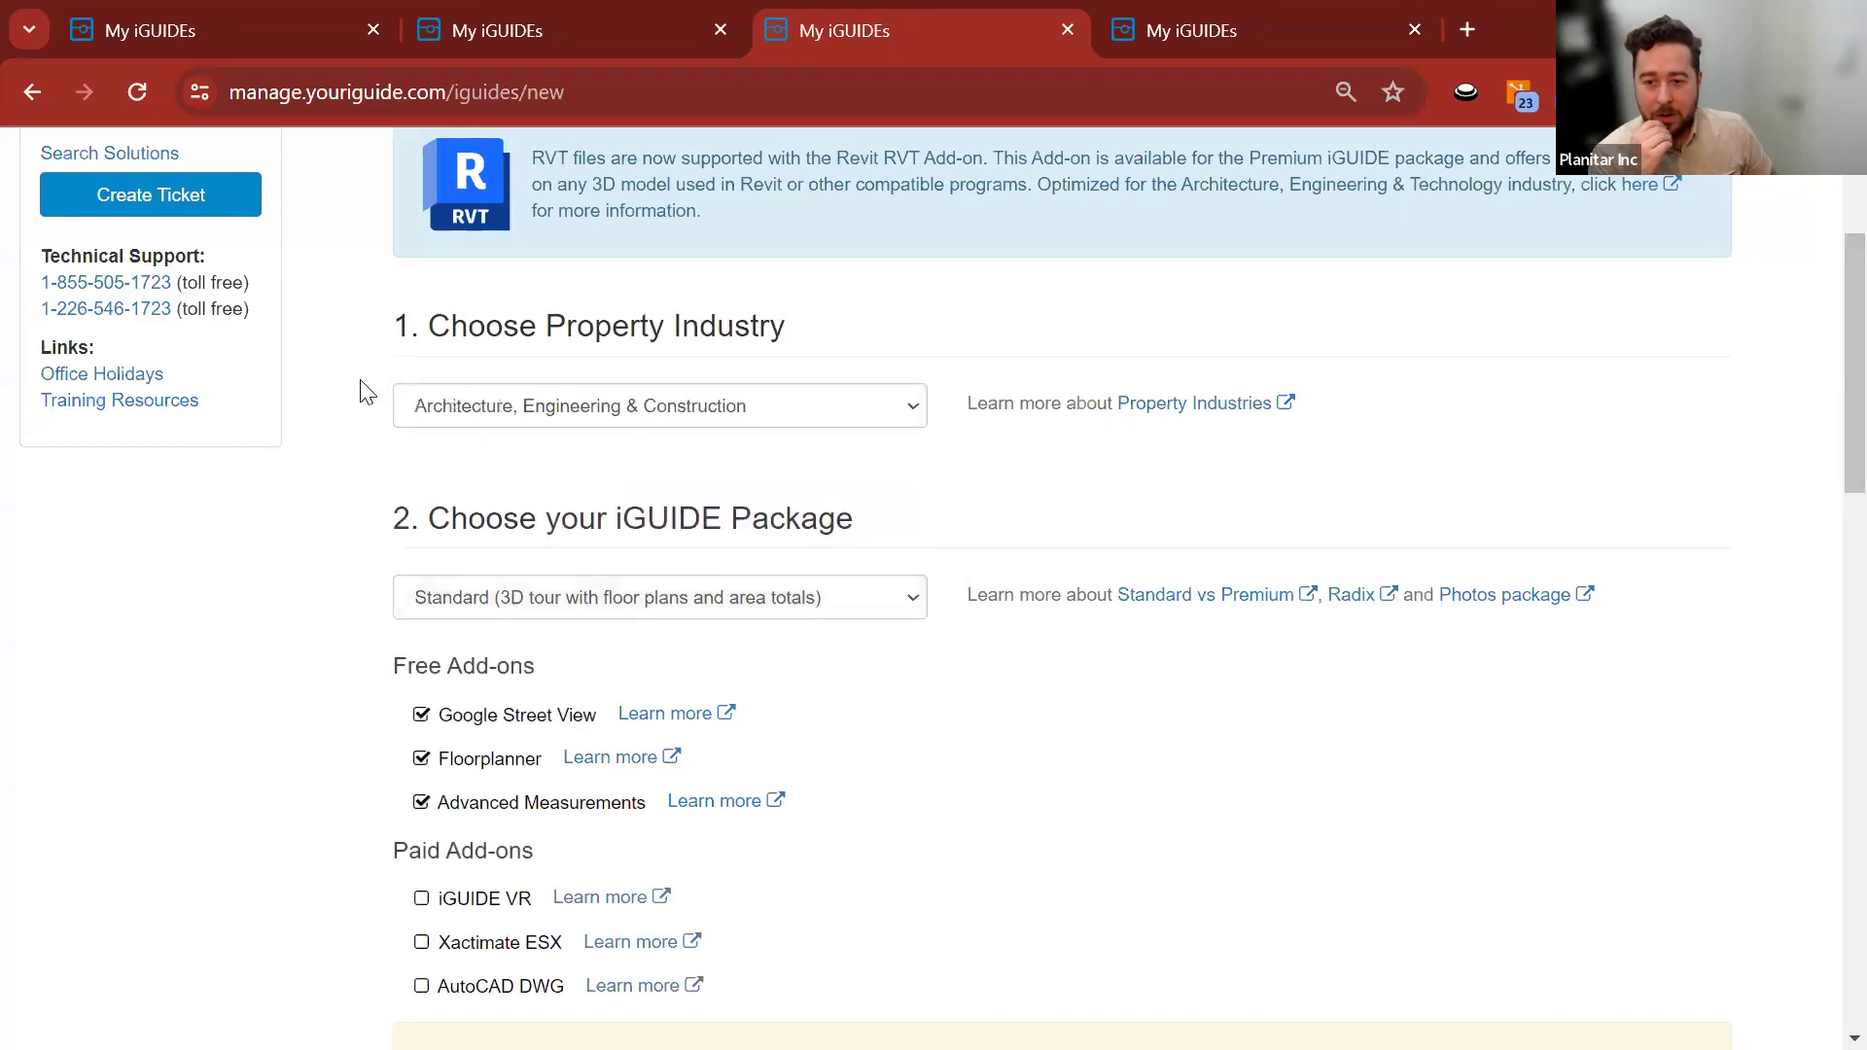
left_click(491, 604)
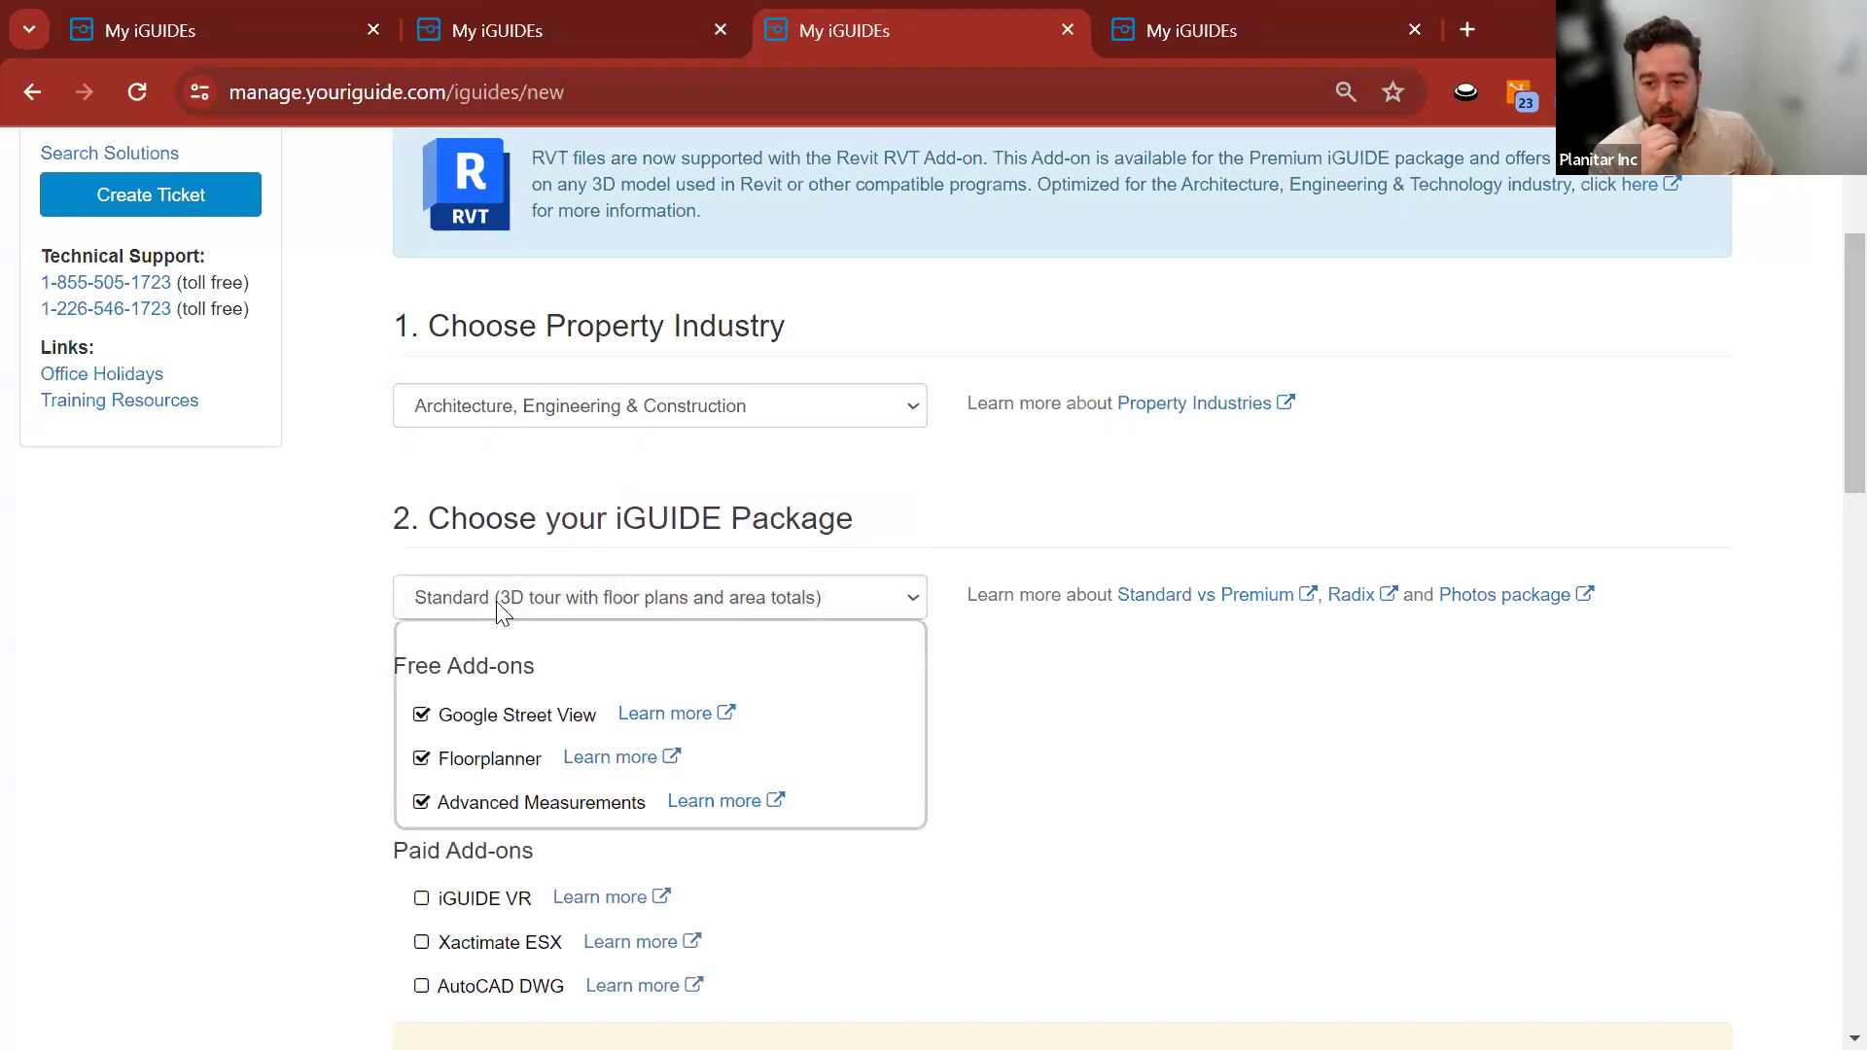
left_click(422, 722)
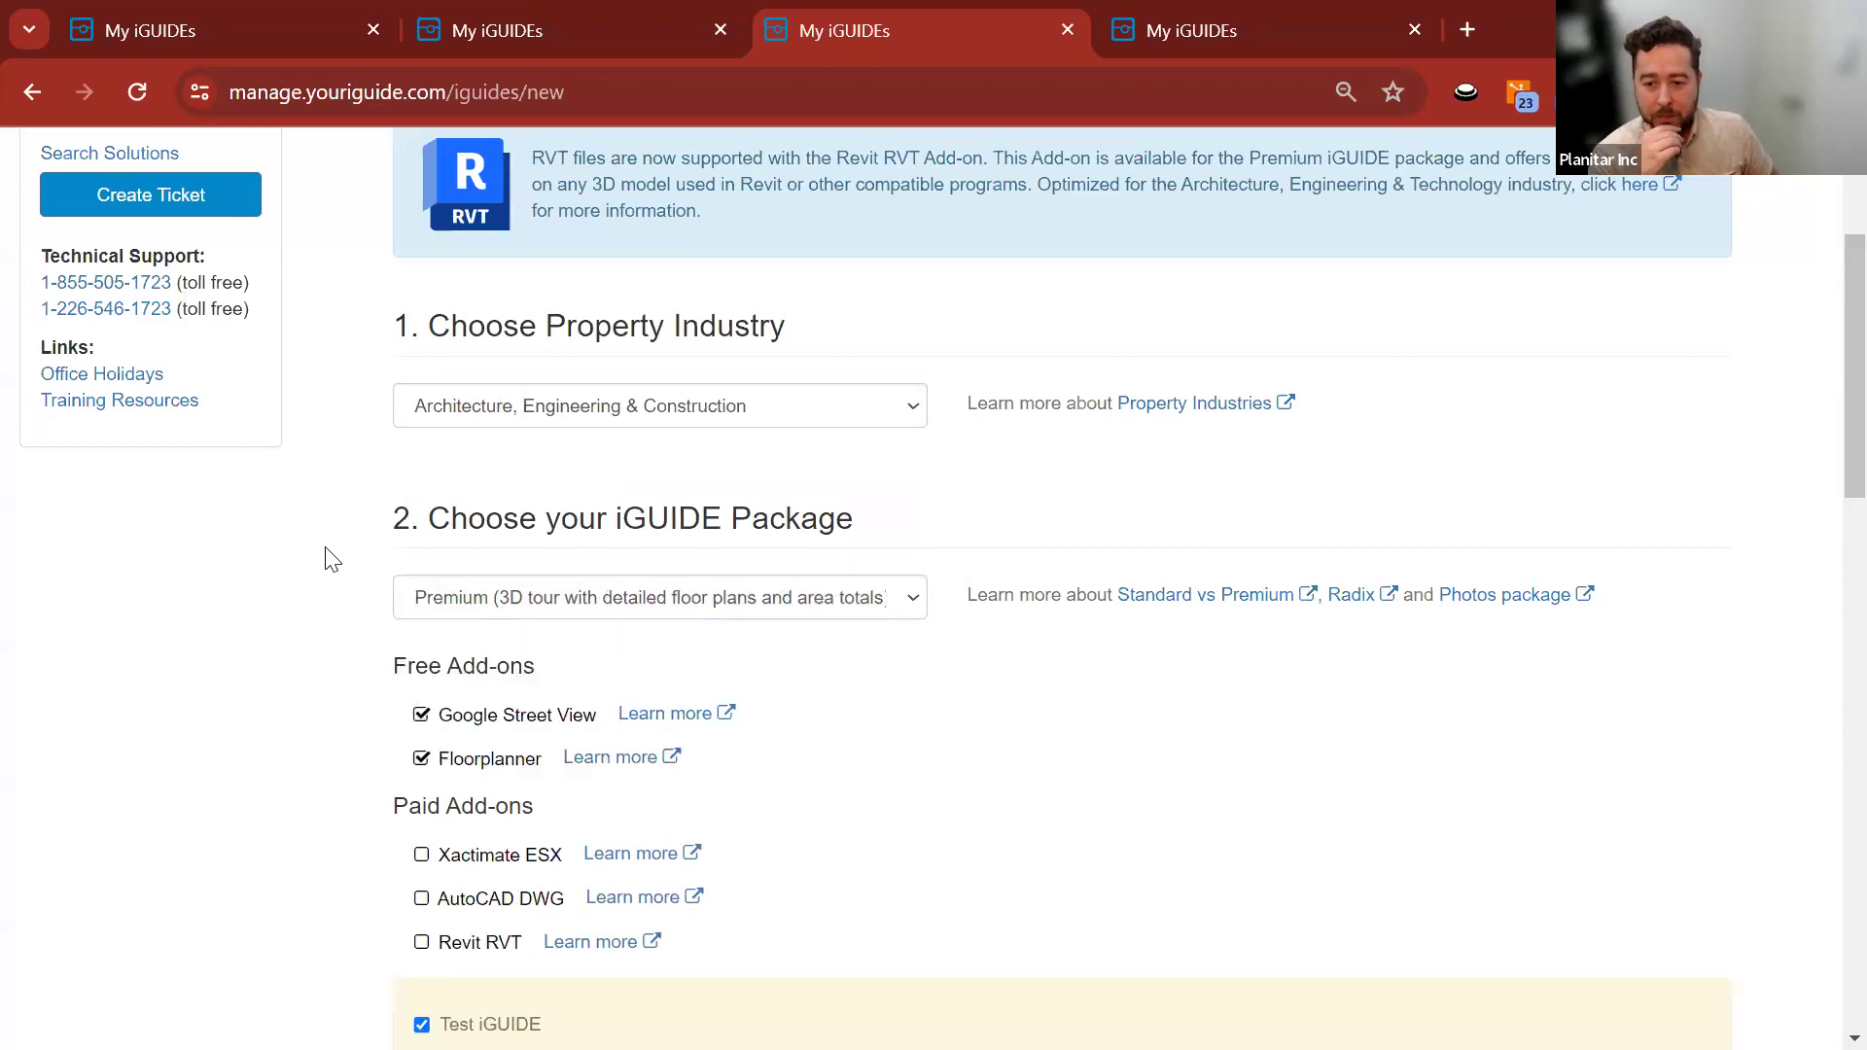
scroll(331, 544, "down", 3)
scroll(359, 541, "down", 4)
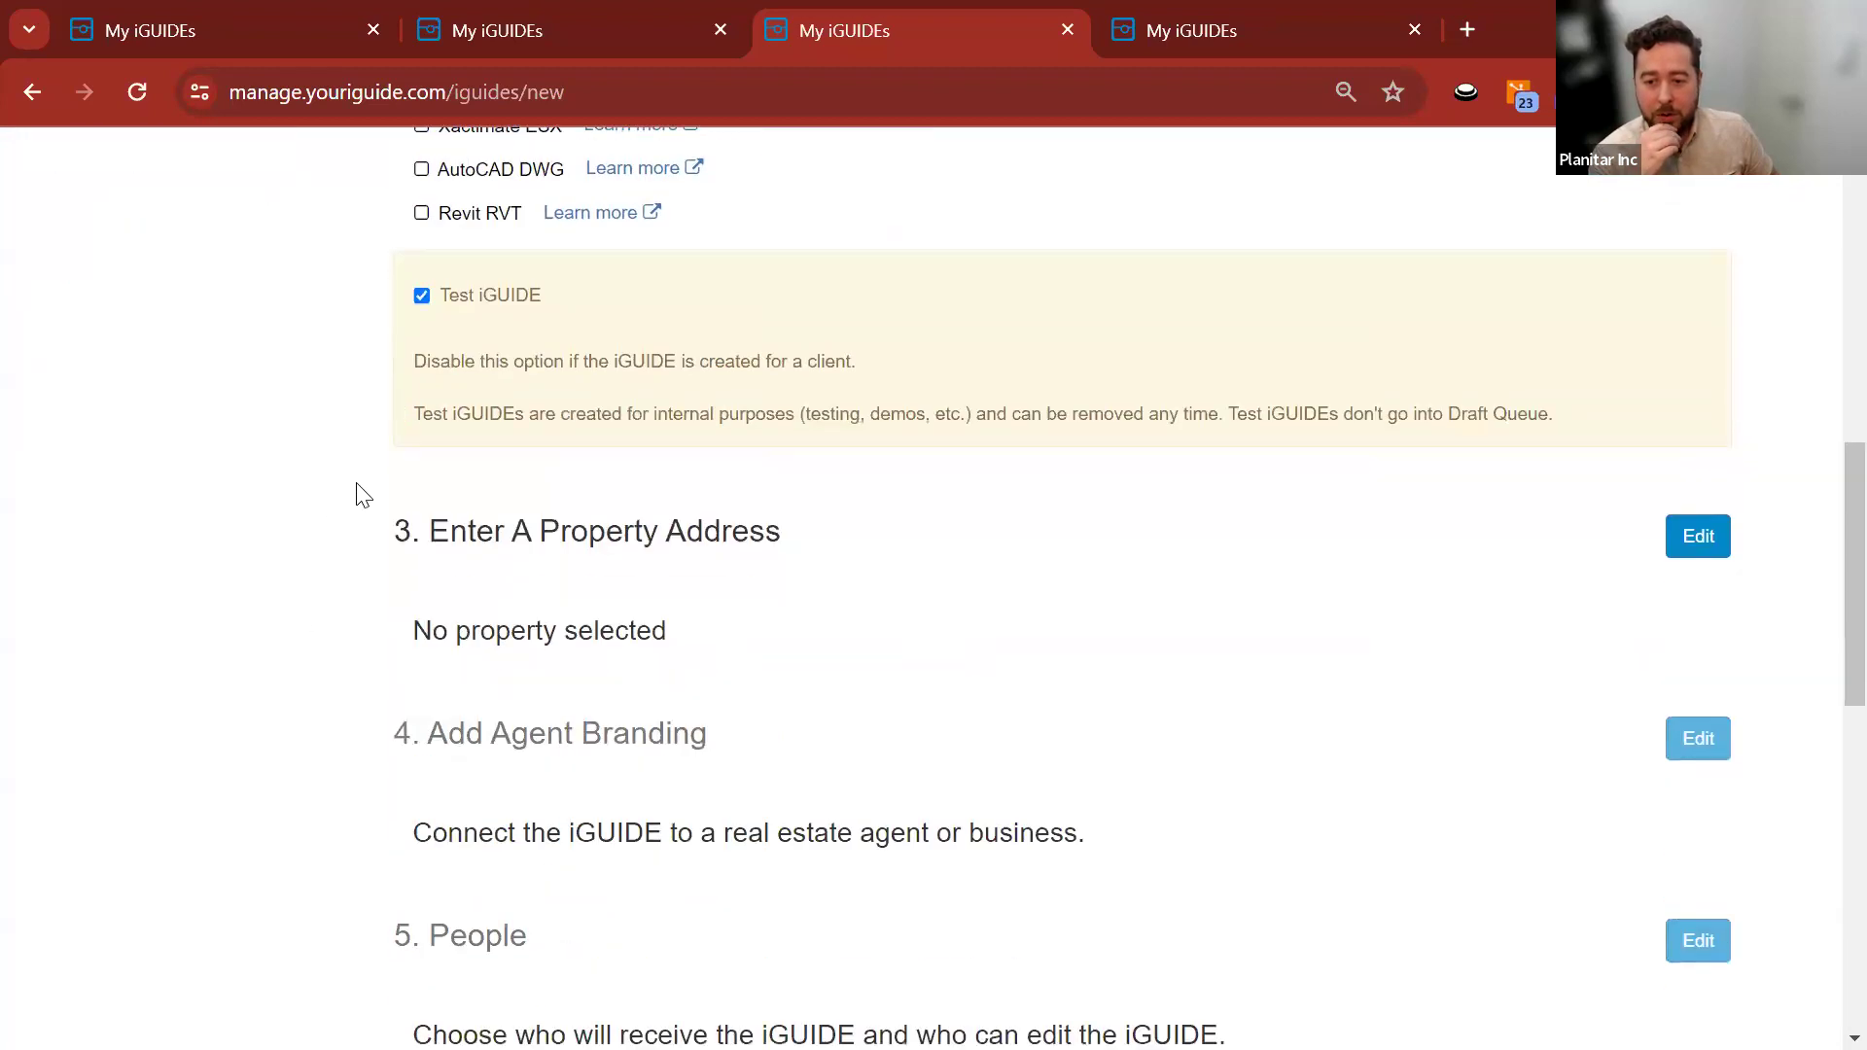
left_click(1692, 540)
left_click(674, 615)
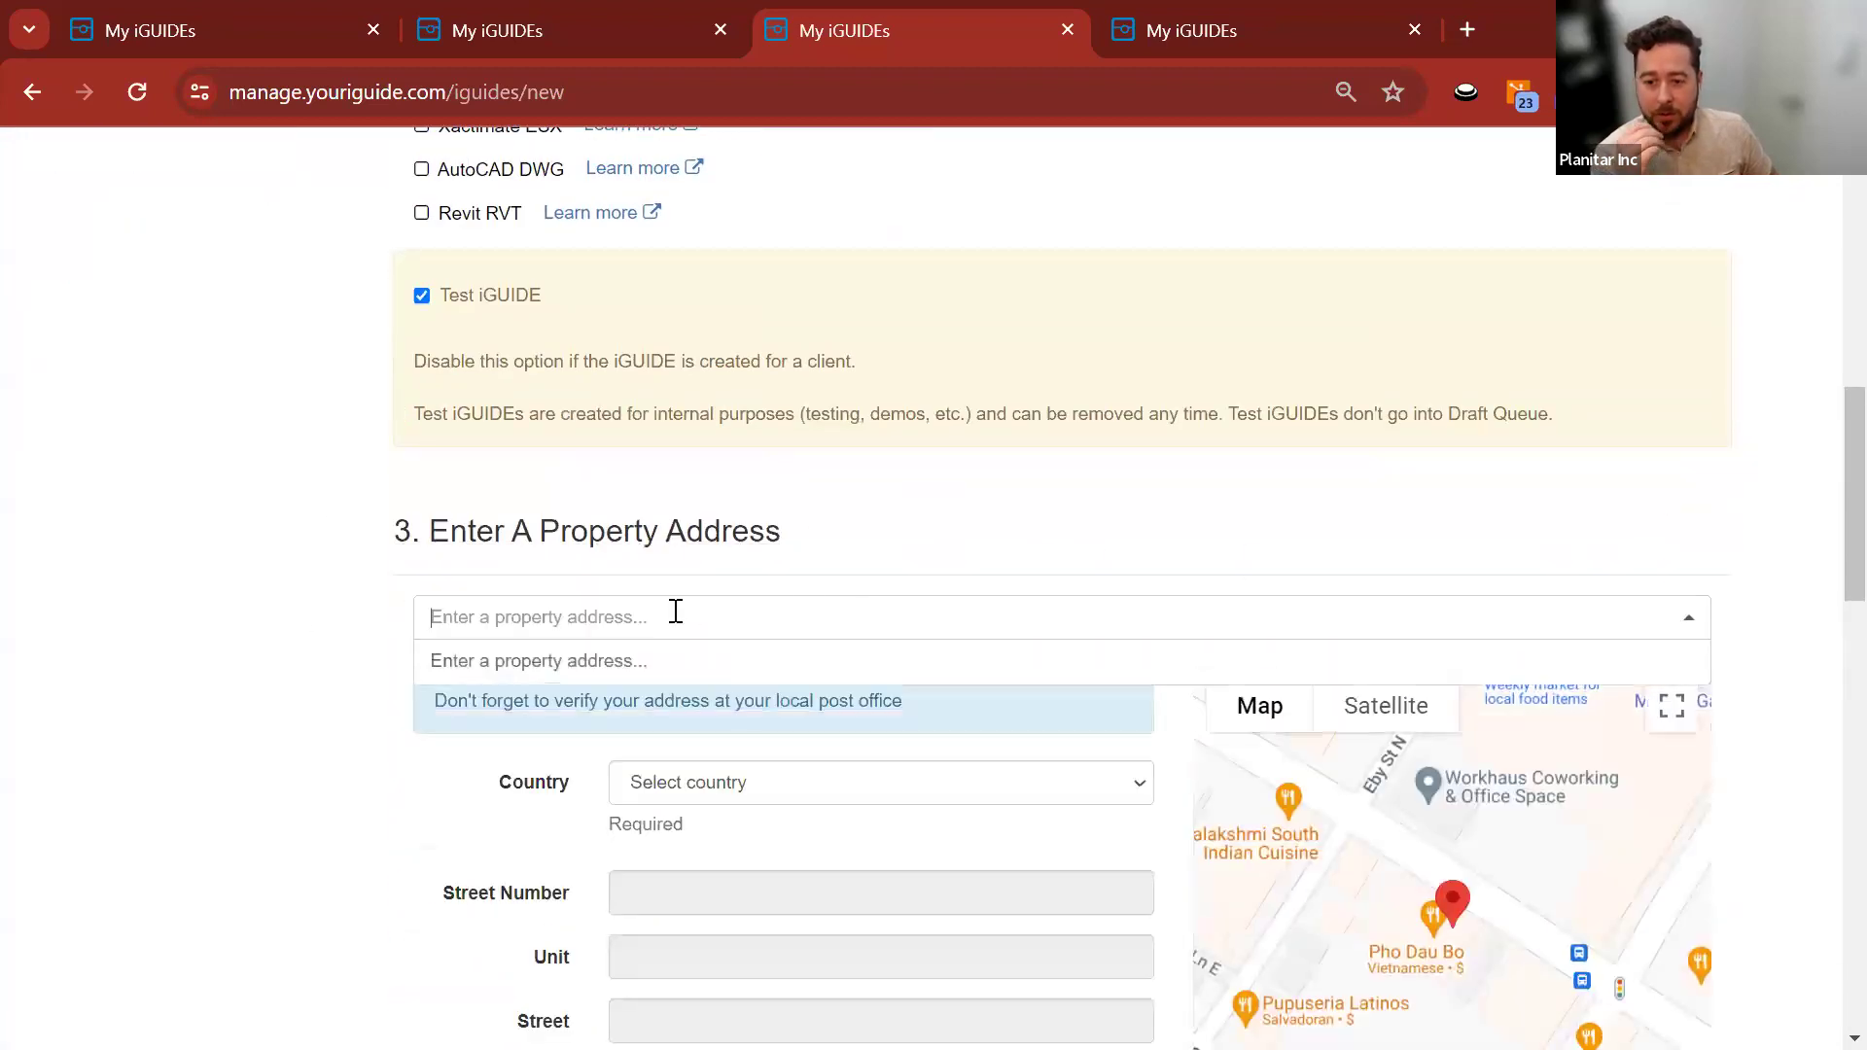
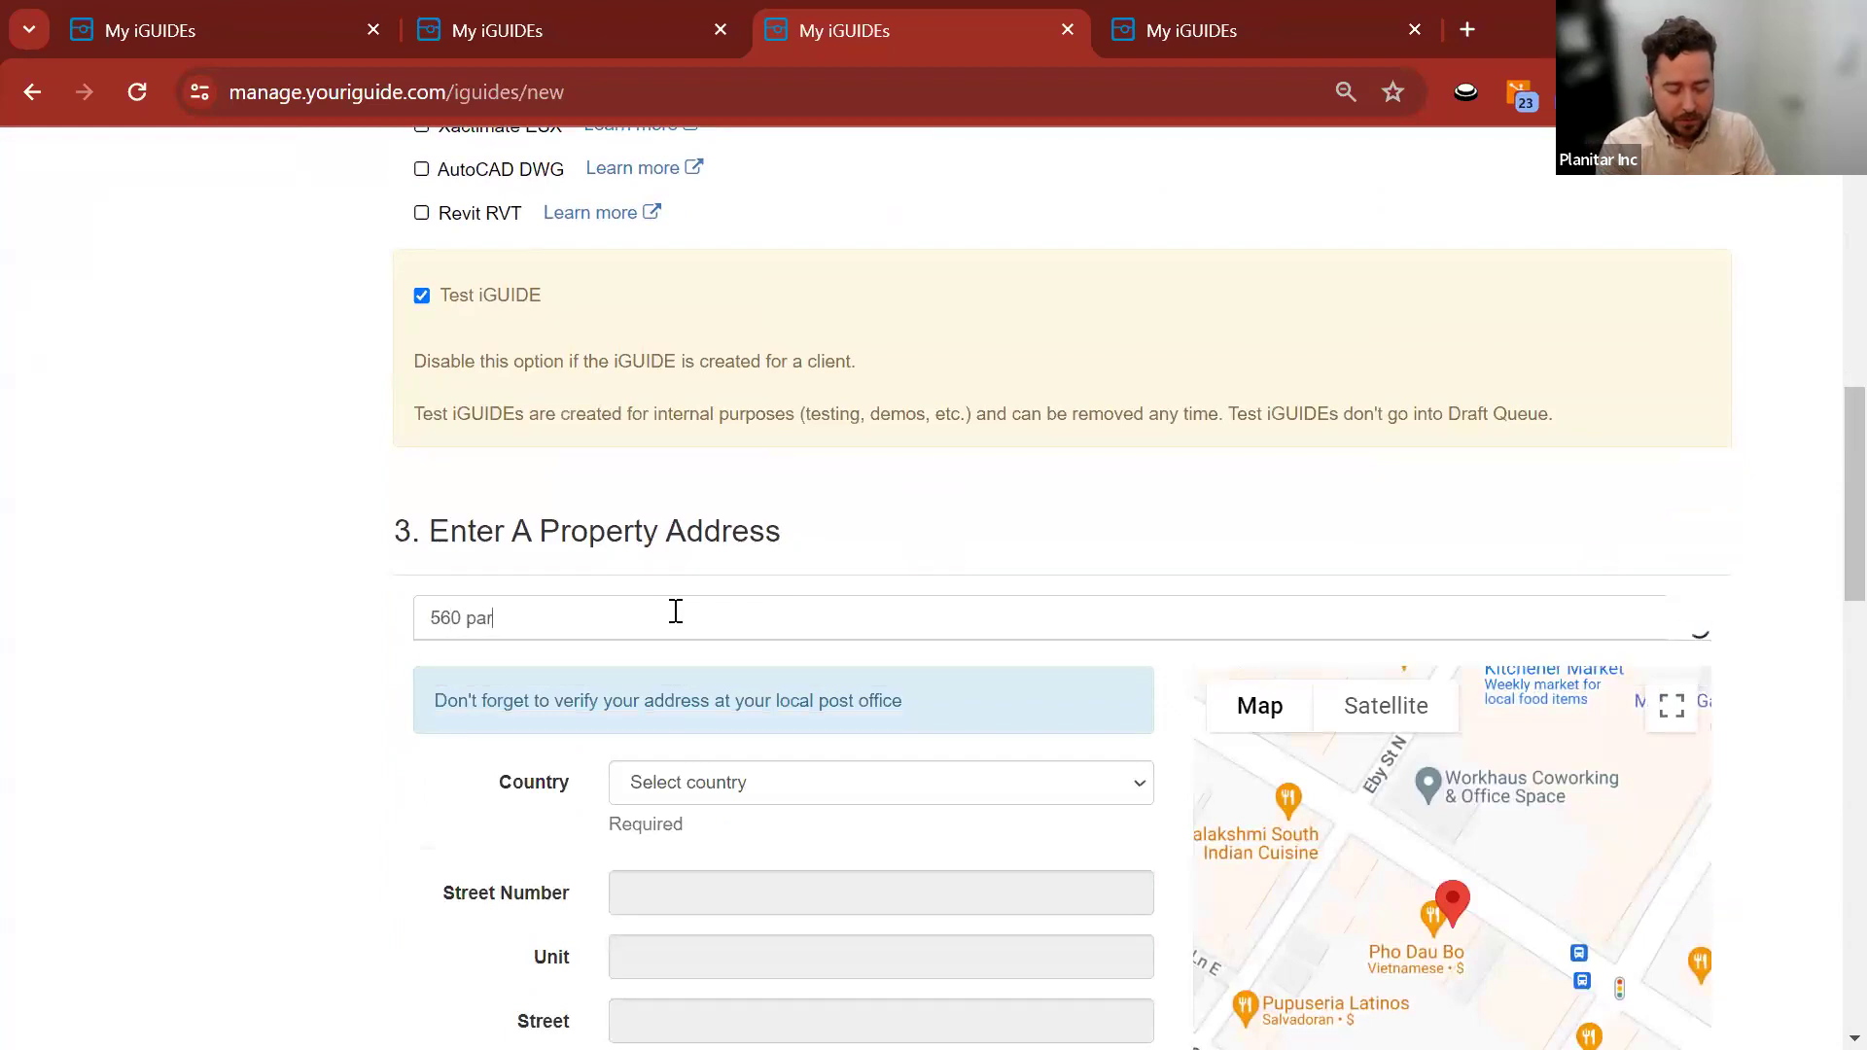
left_click(648, 661)
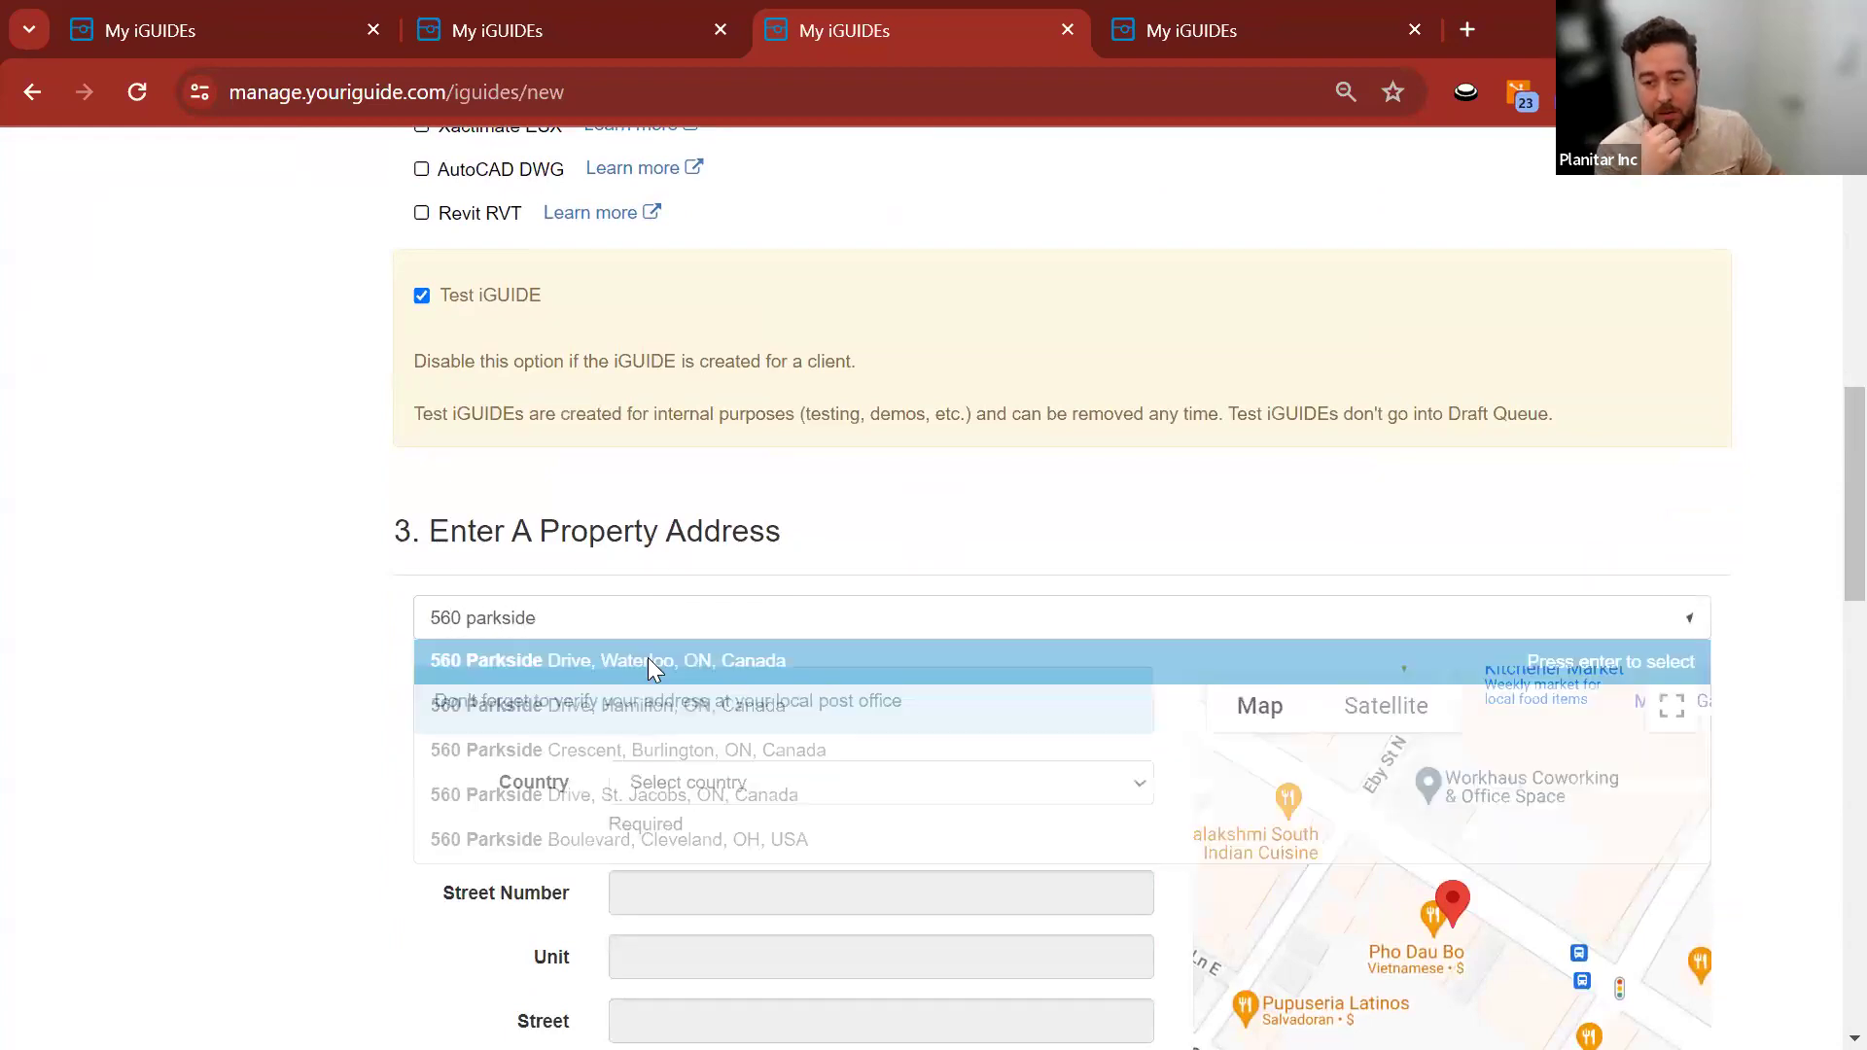
scroll(321, 617, "down", 5)
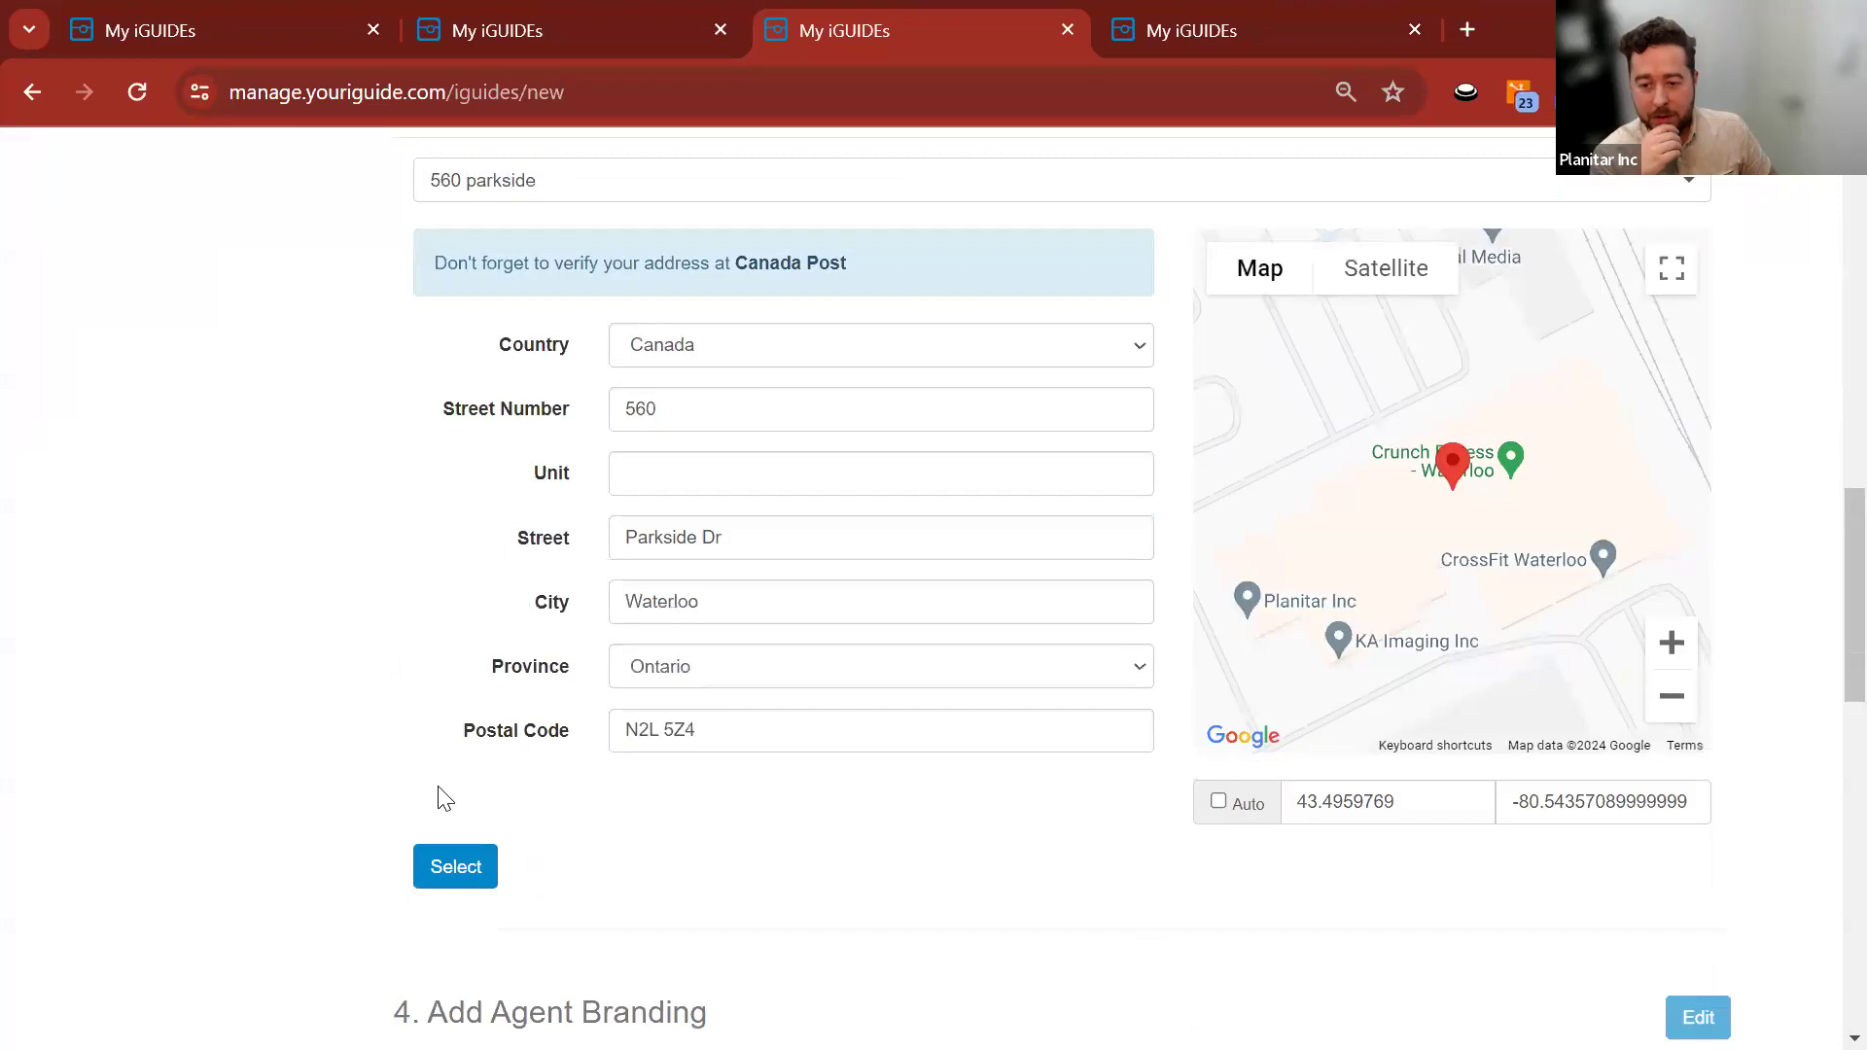
left_click(442, 868)
Create the iGUIDE without a banner and open its new details page.
scroll(305, 429, "down", 5)
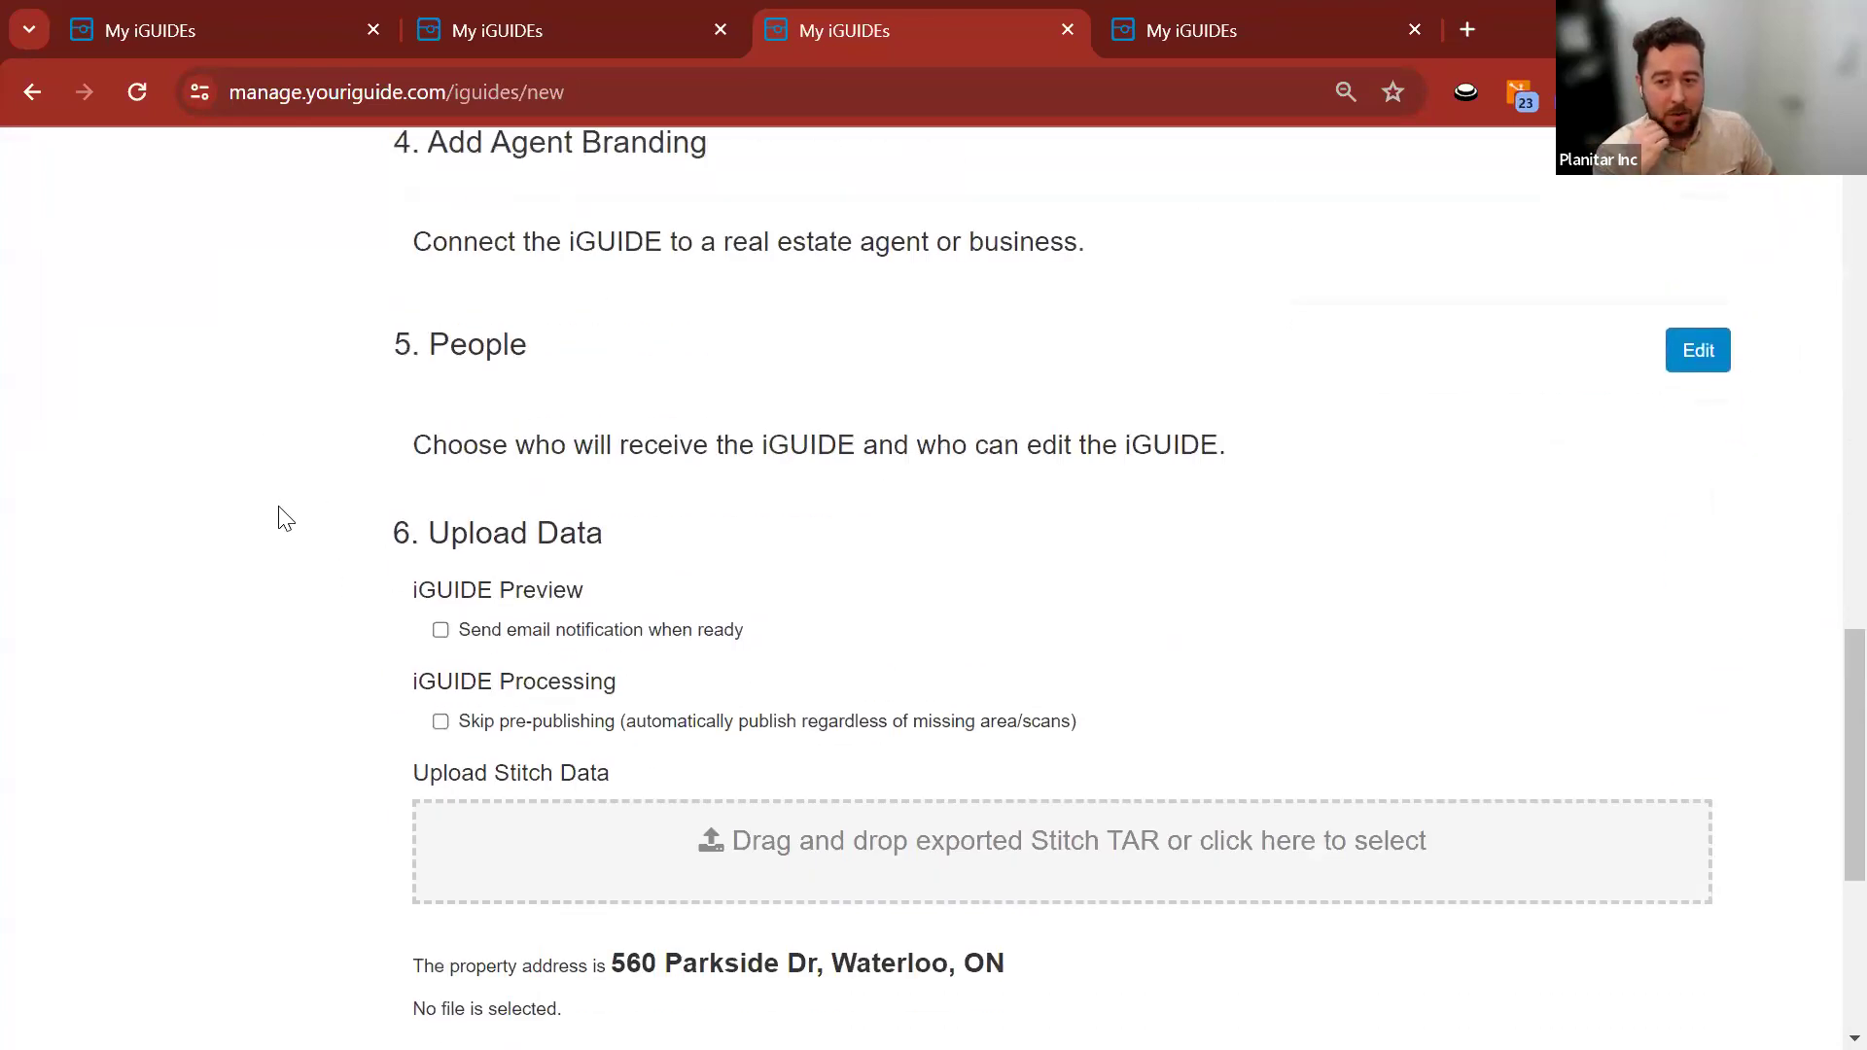
scroll(312, 642, "down", 5)
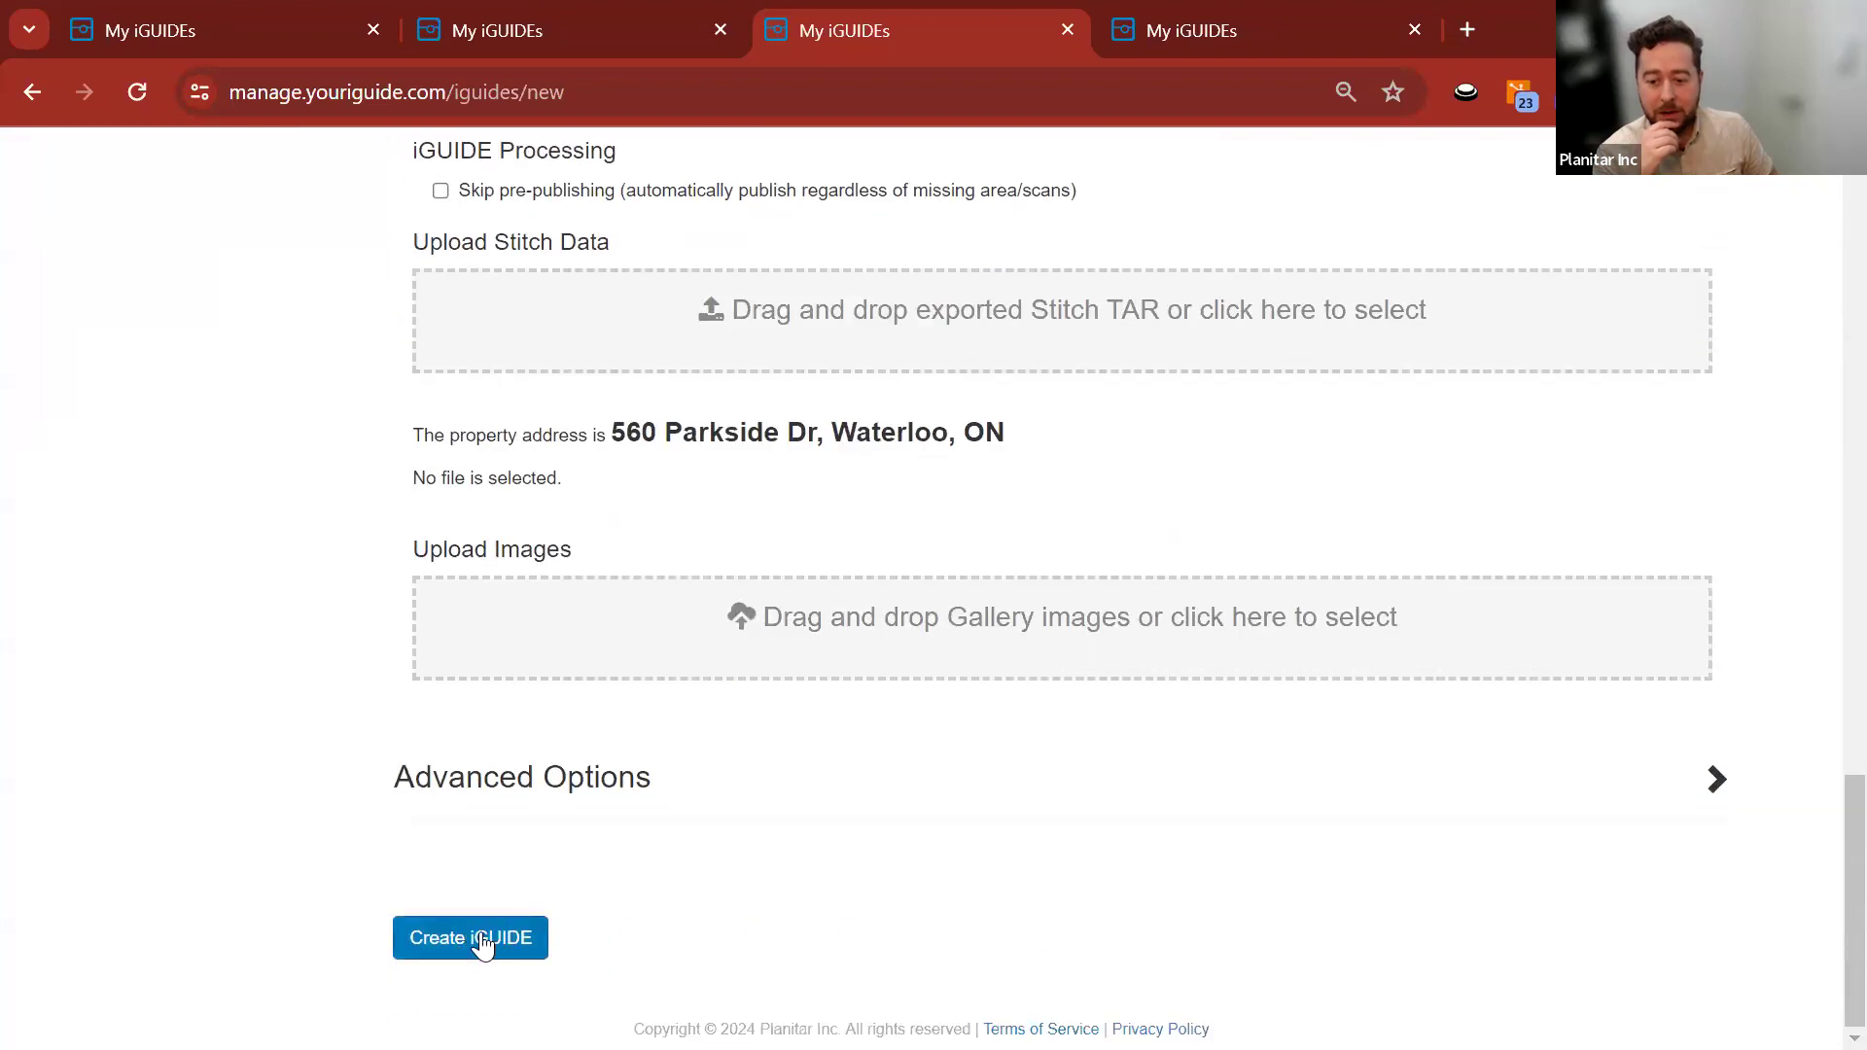
scroll(252, 644, "up", 4)
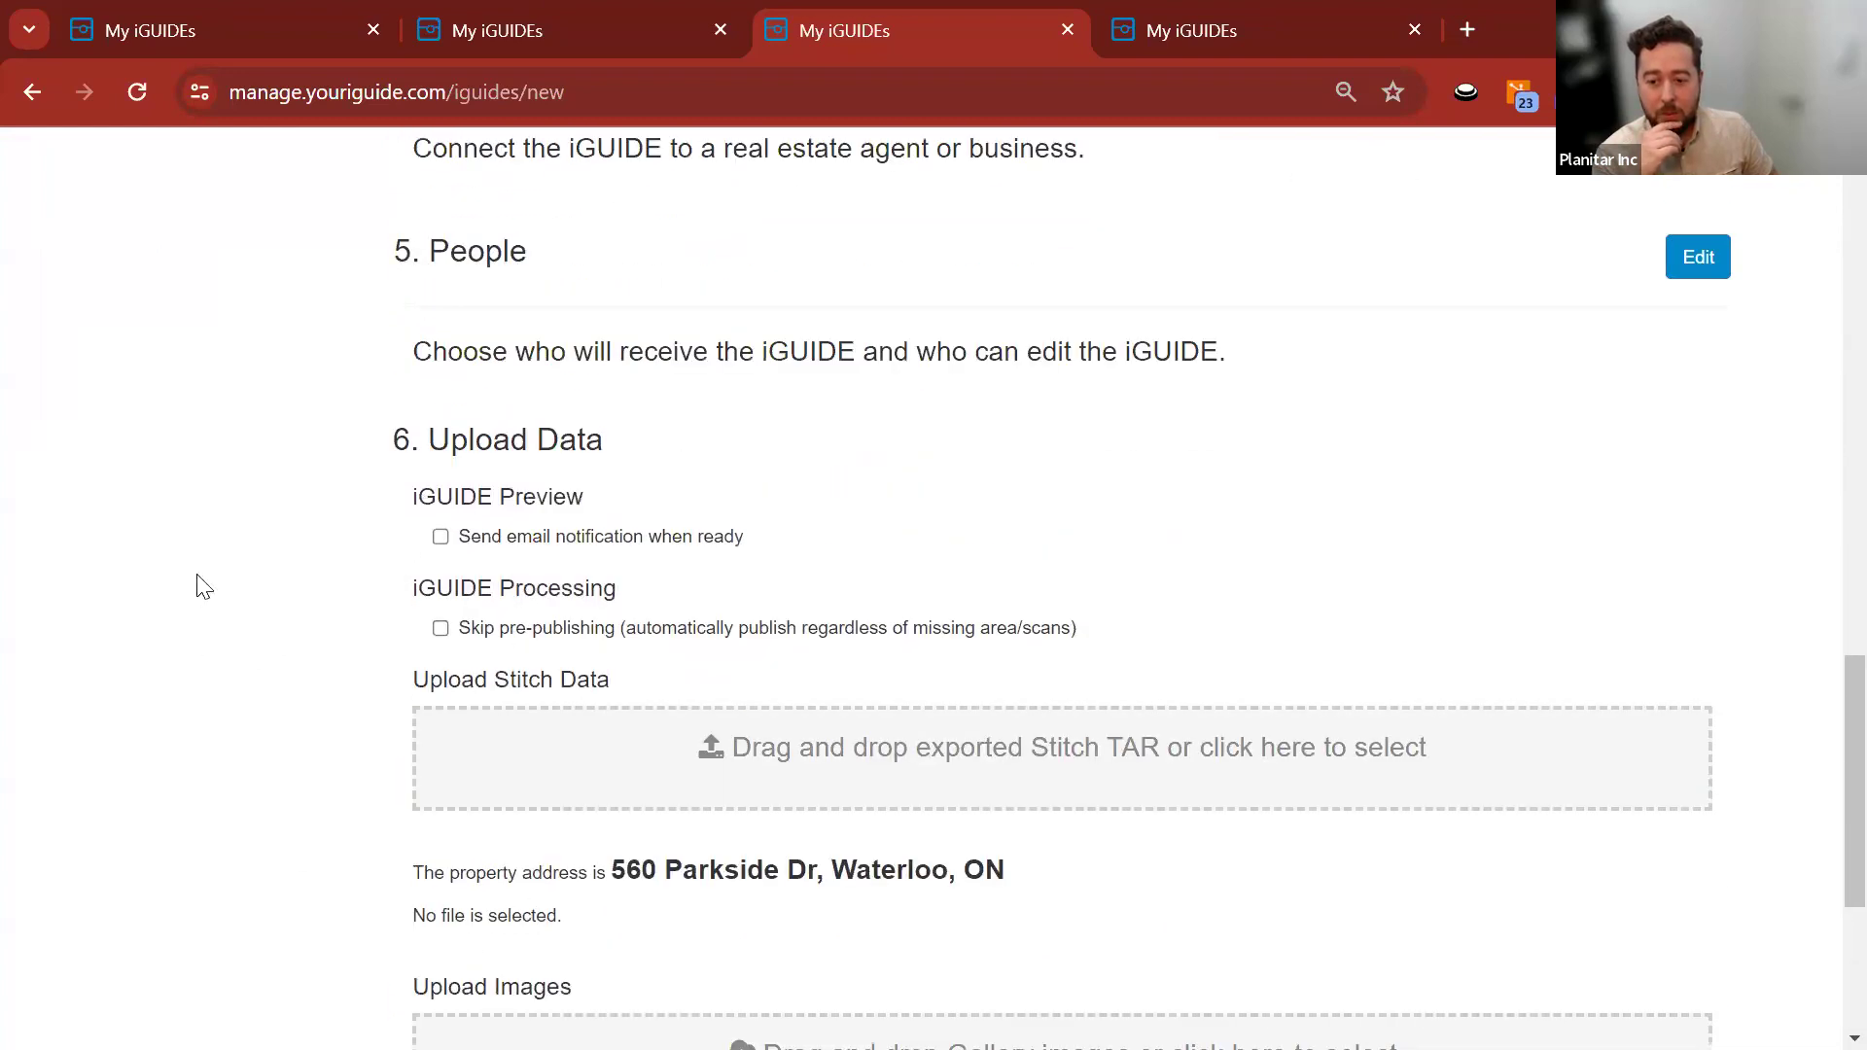
scroll(196, 583, "down", 4)
left_click(471, 947)
left_click(421, 921)
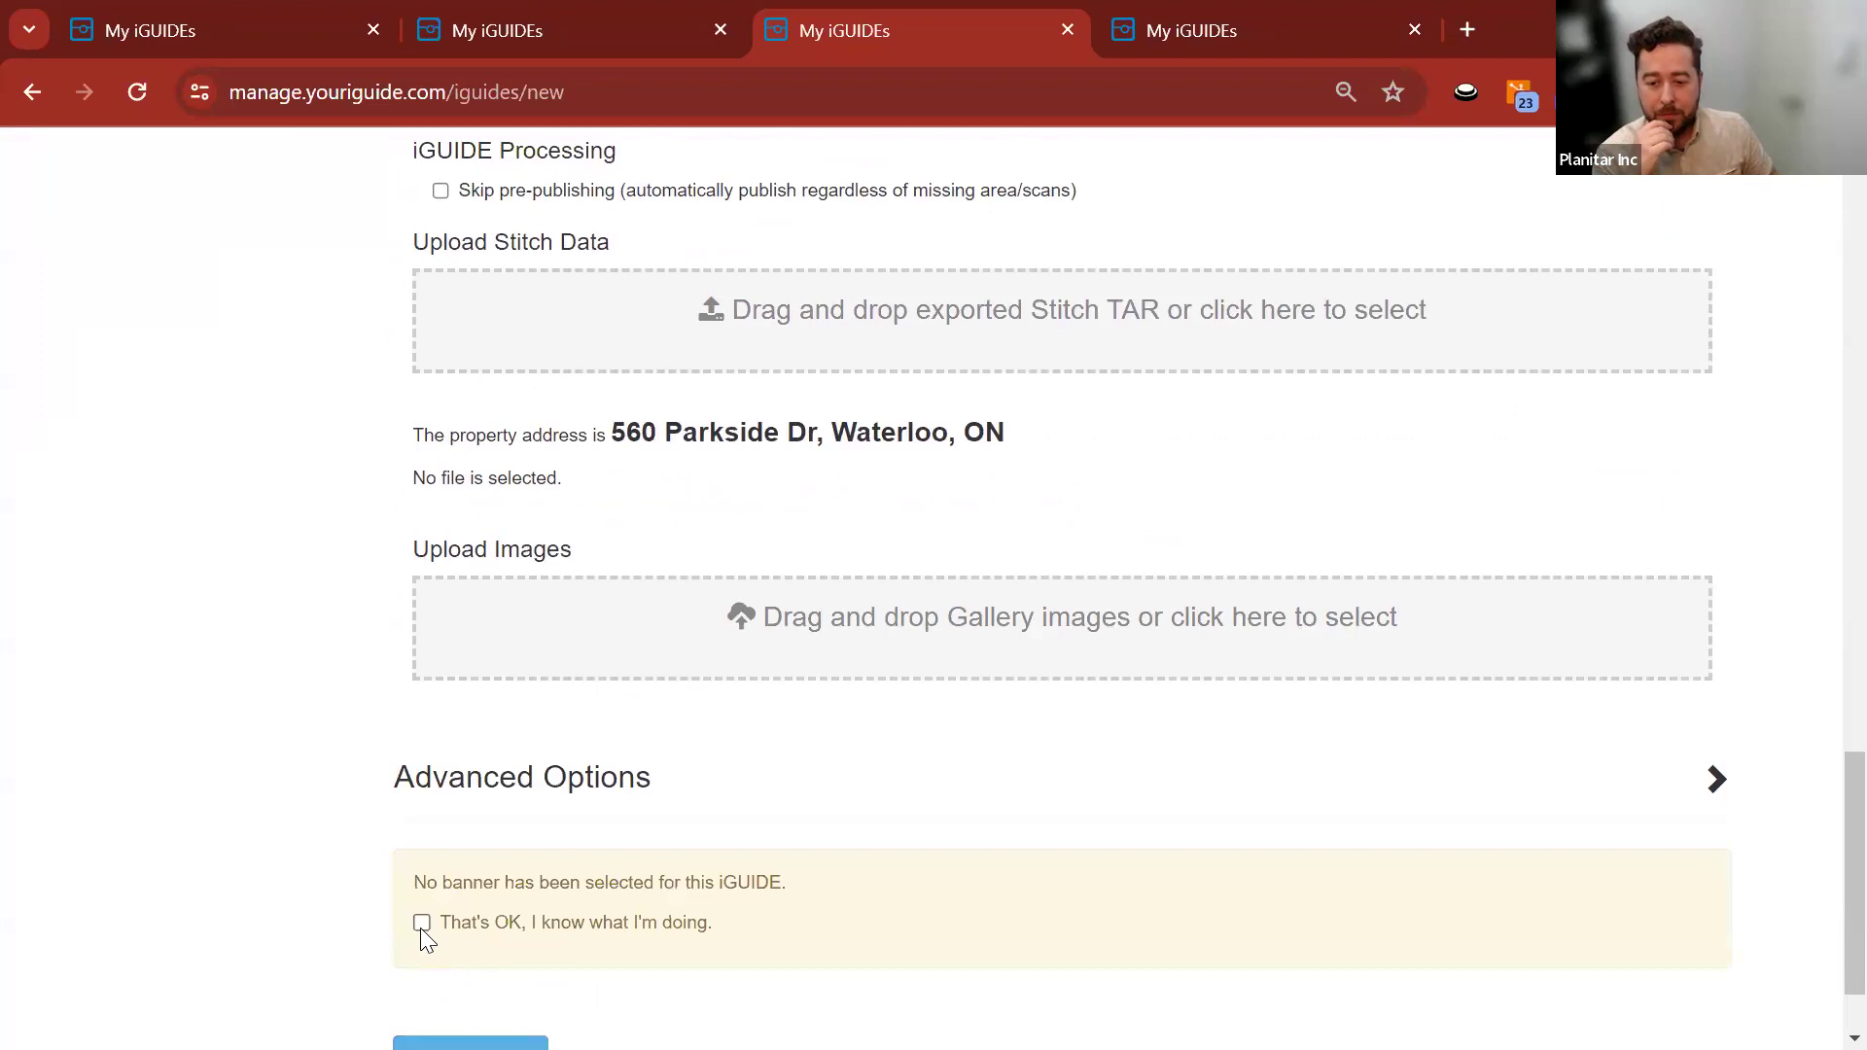
scroll(325, 743, "down", 1)
left_click(468, 945)
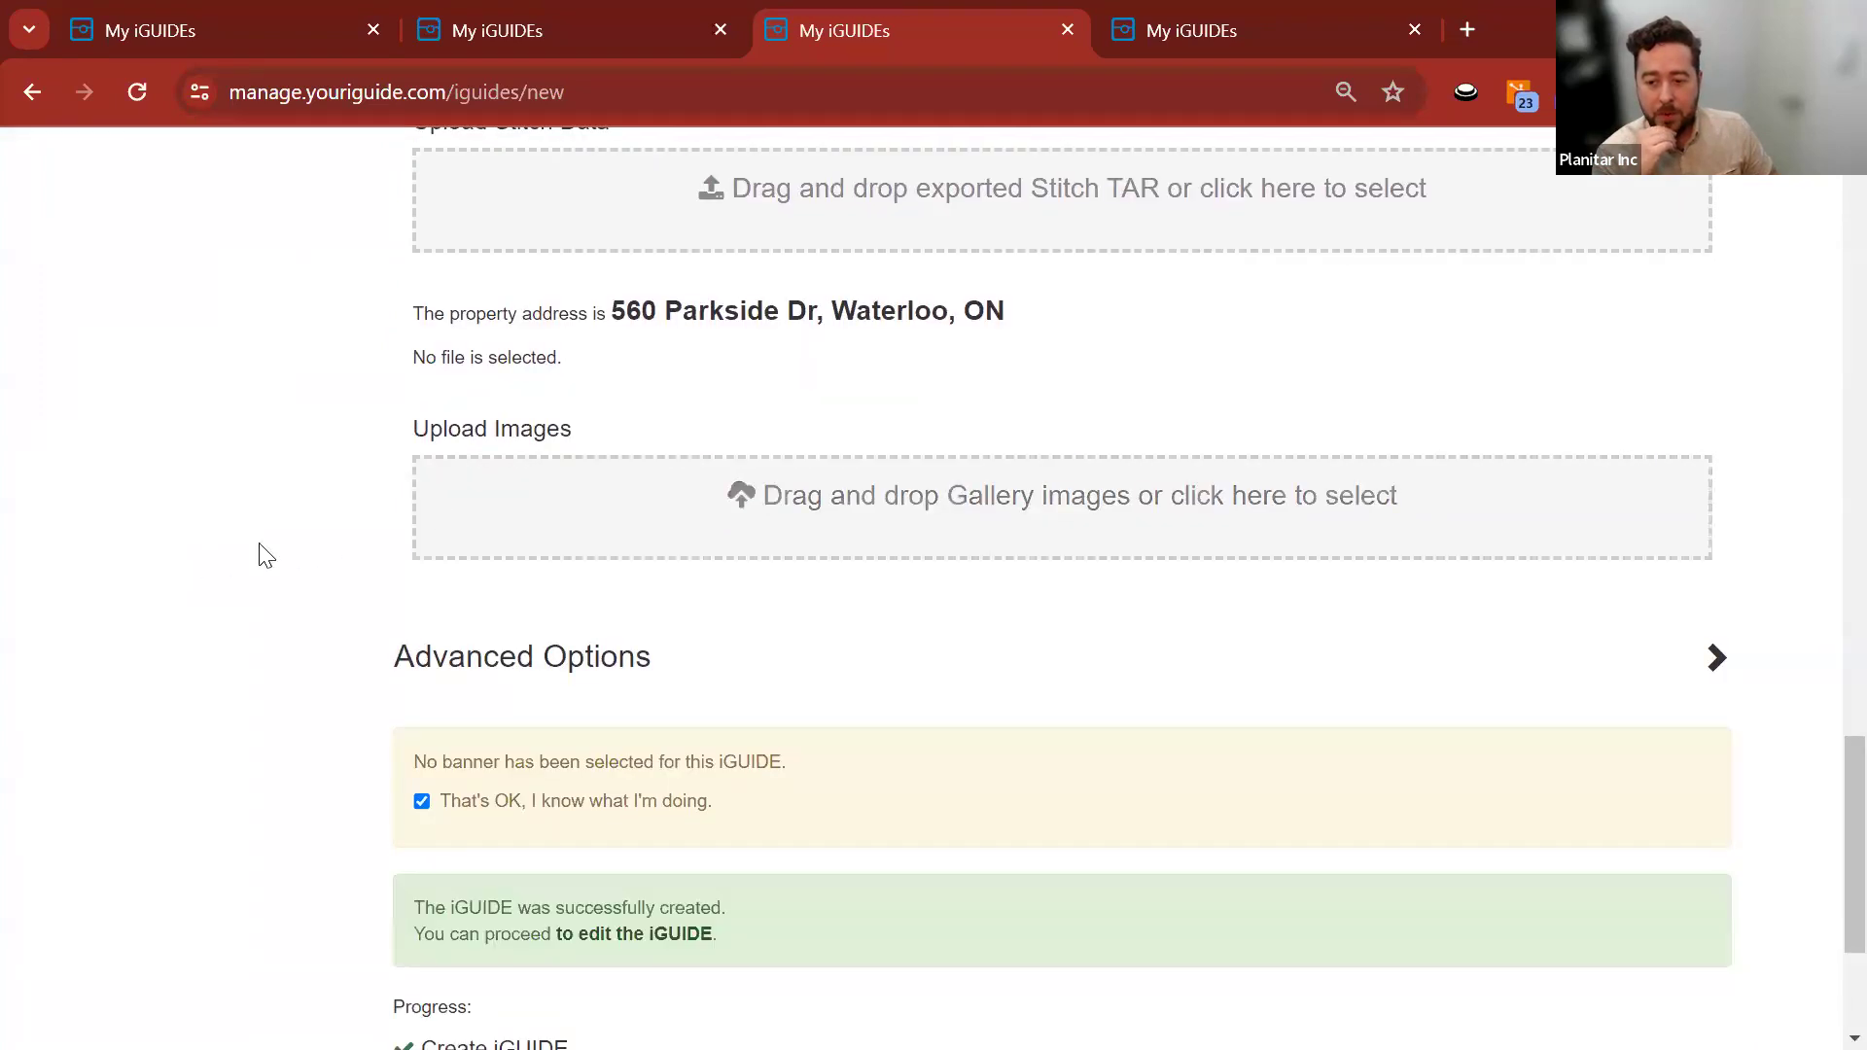
scroll(574, 734, "down", 3)
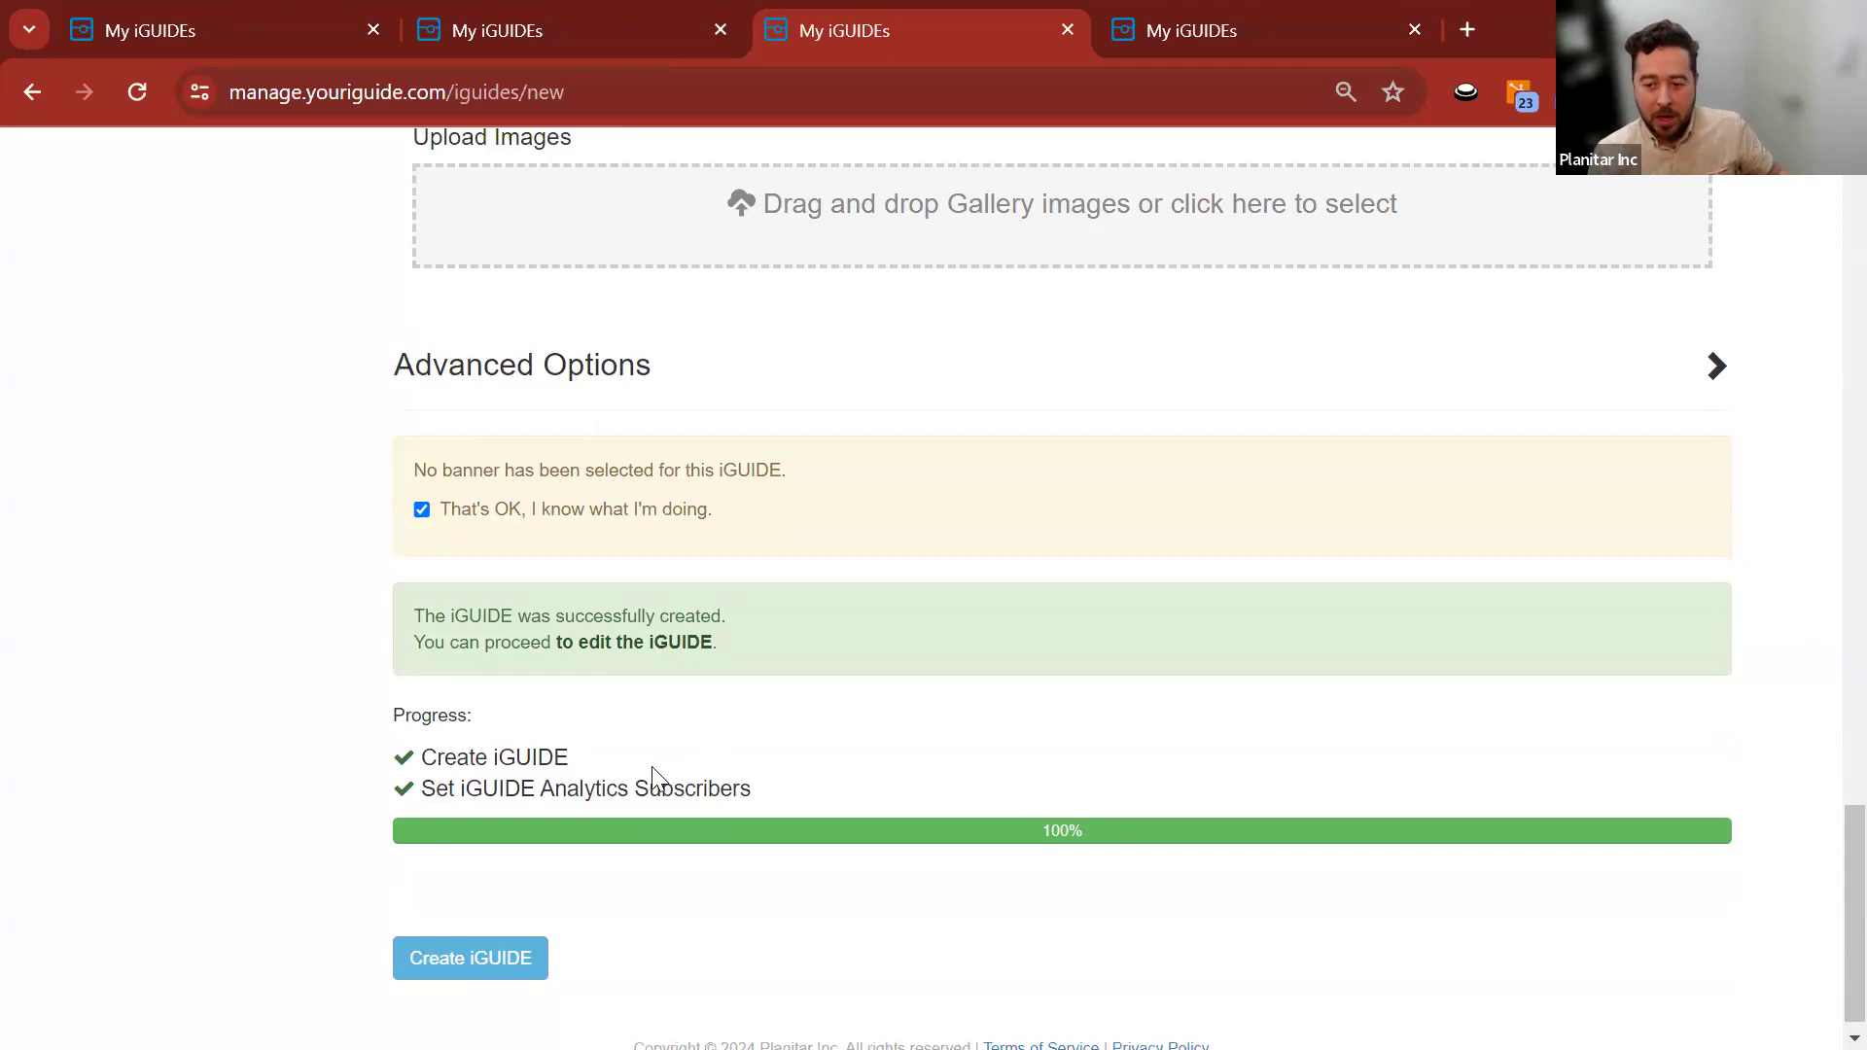
left_click(698, 643)
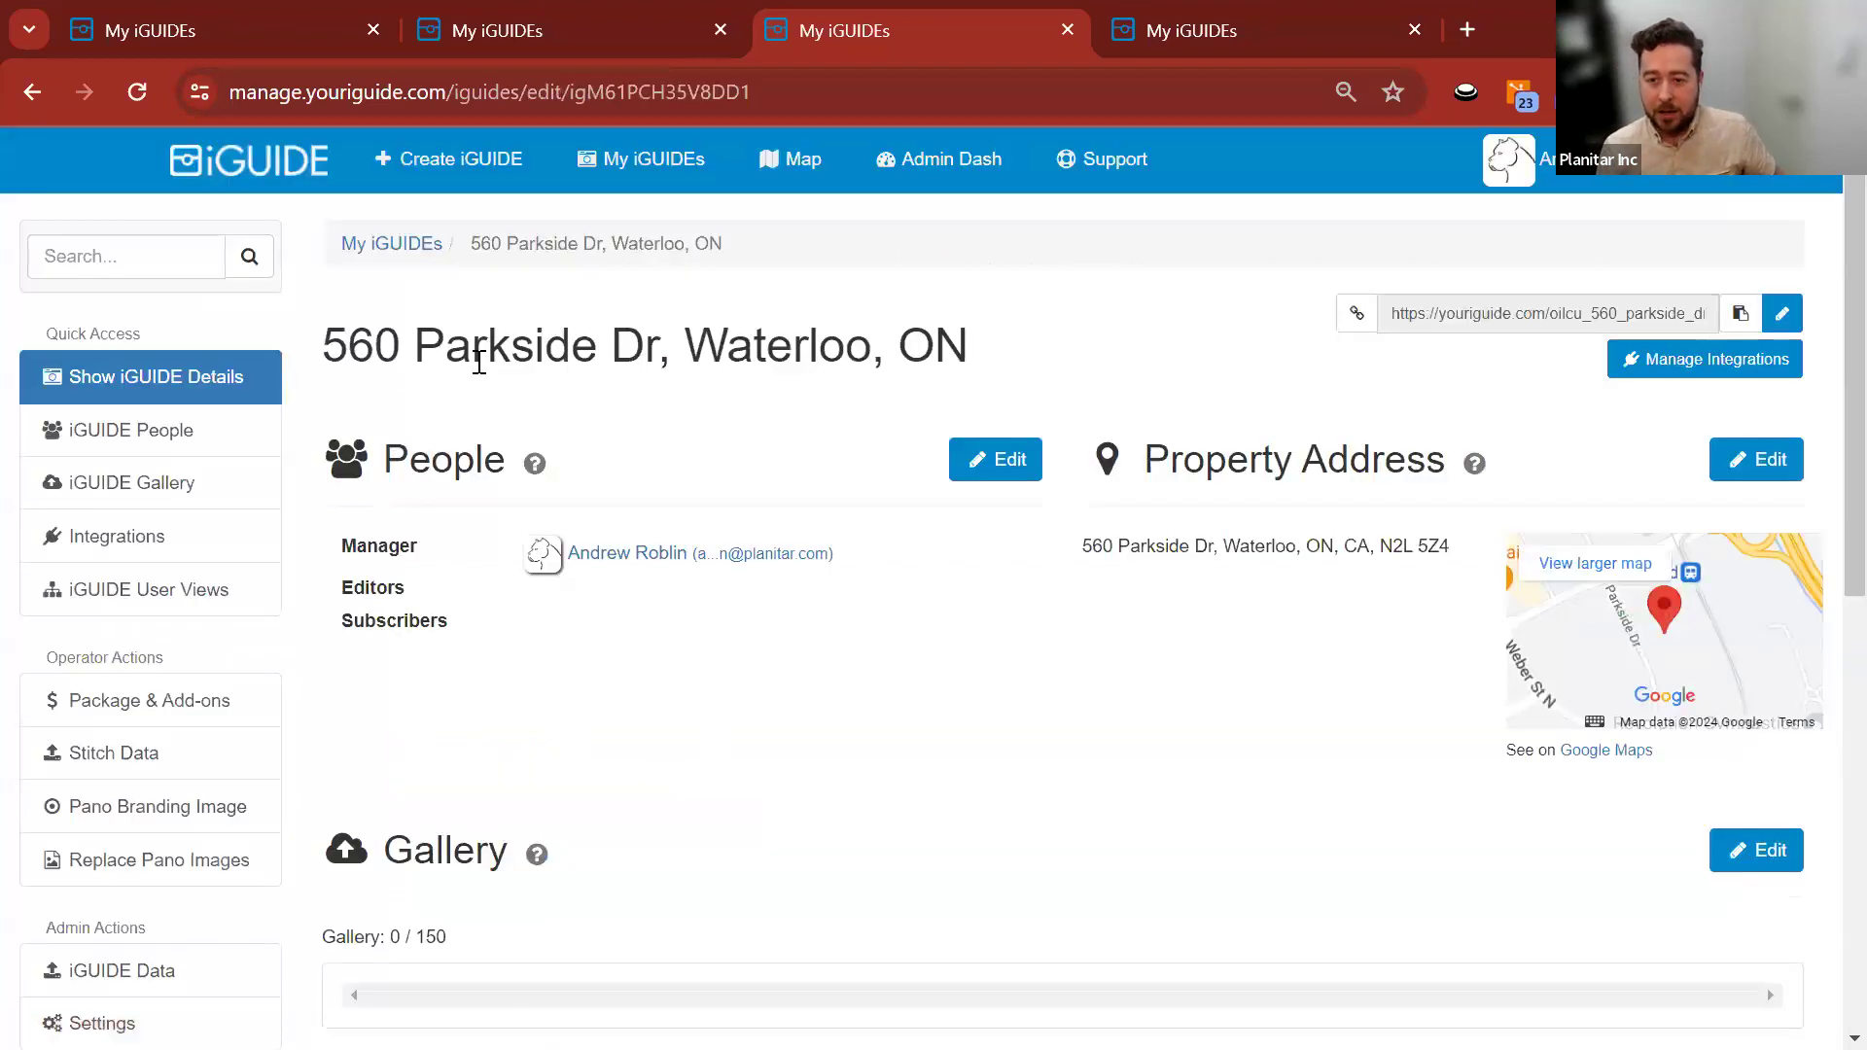
left_click_drag(325, 333, 1038, 354)
left_click(1042, 354)
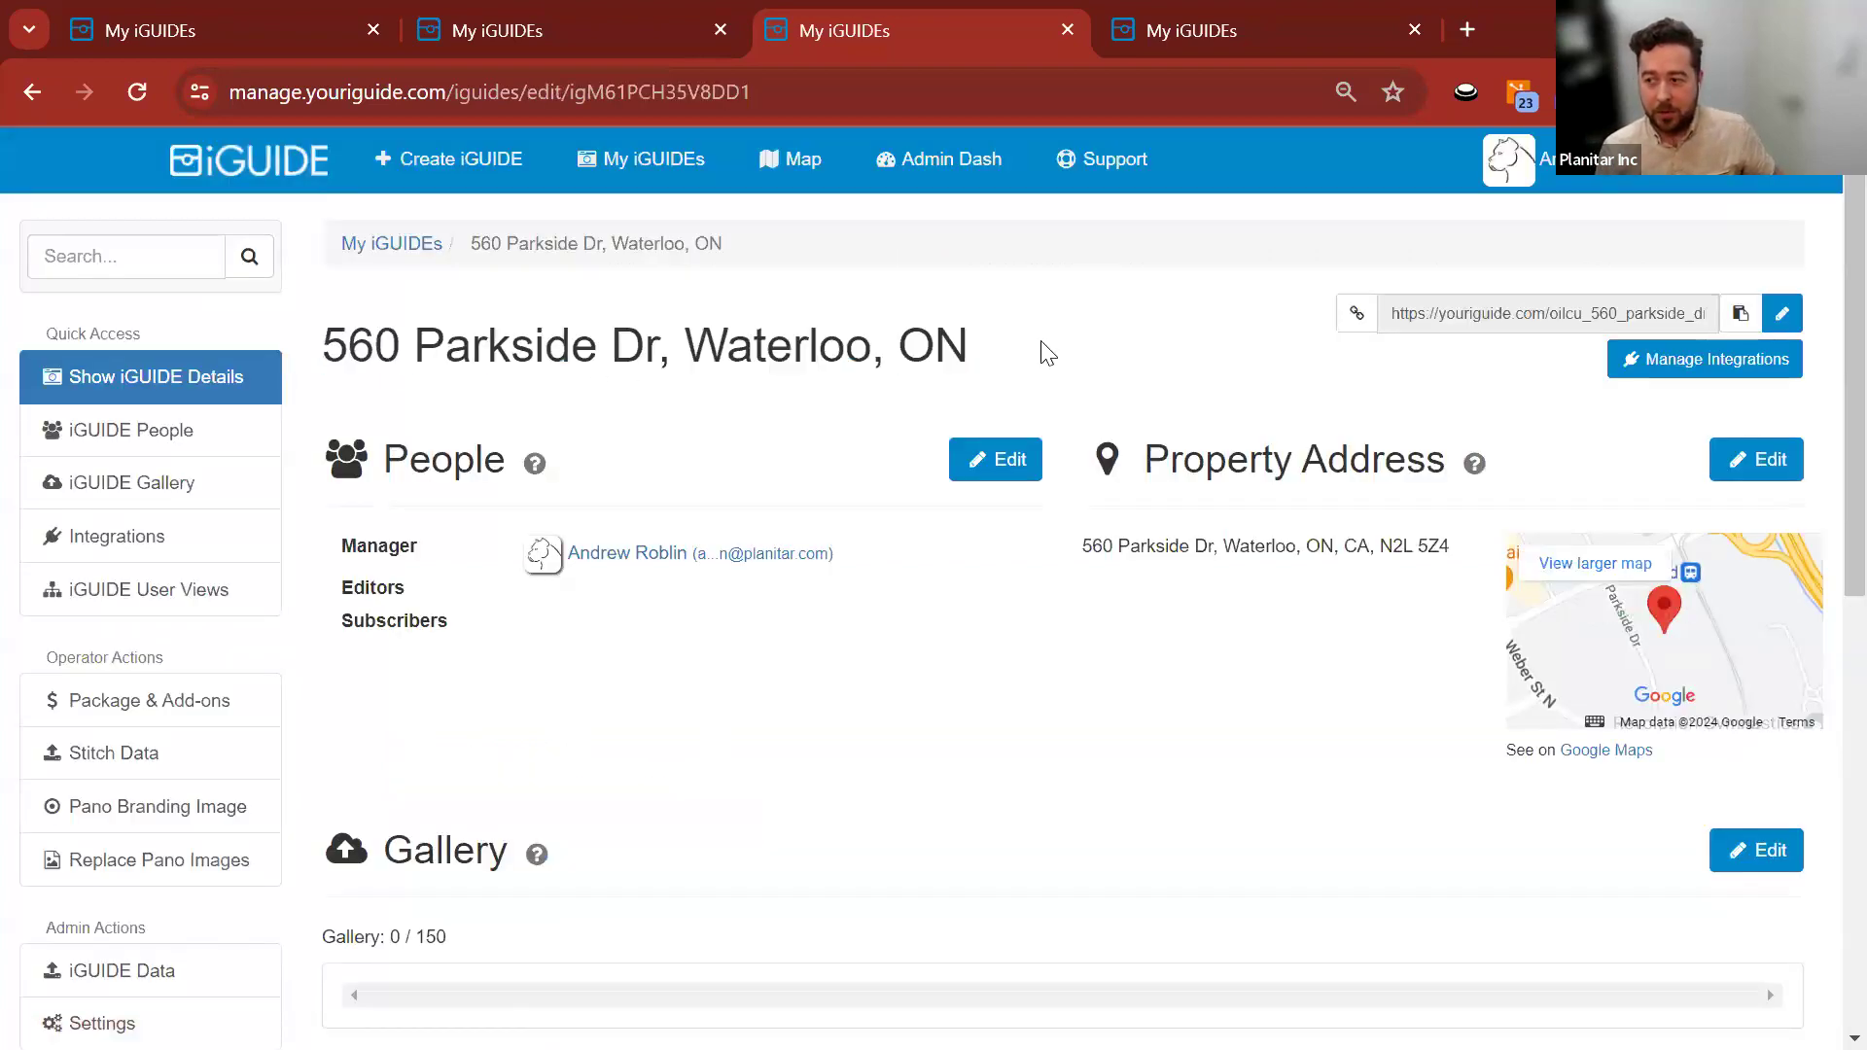
left_click(1741, 313)
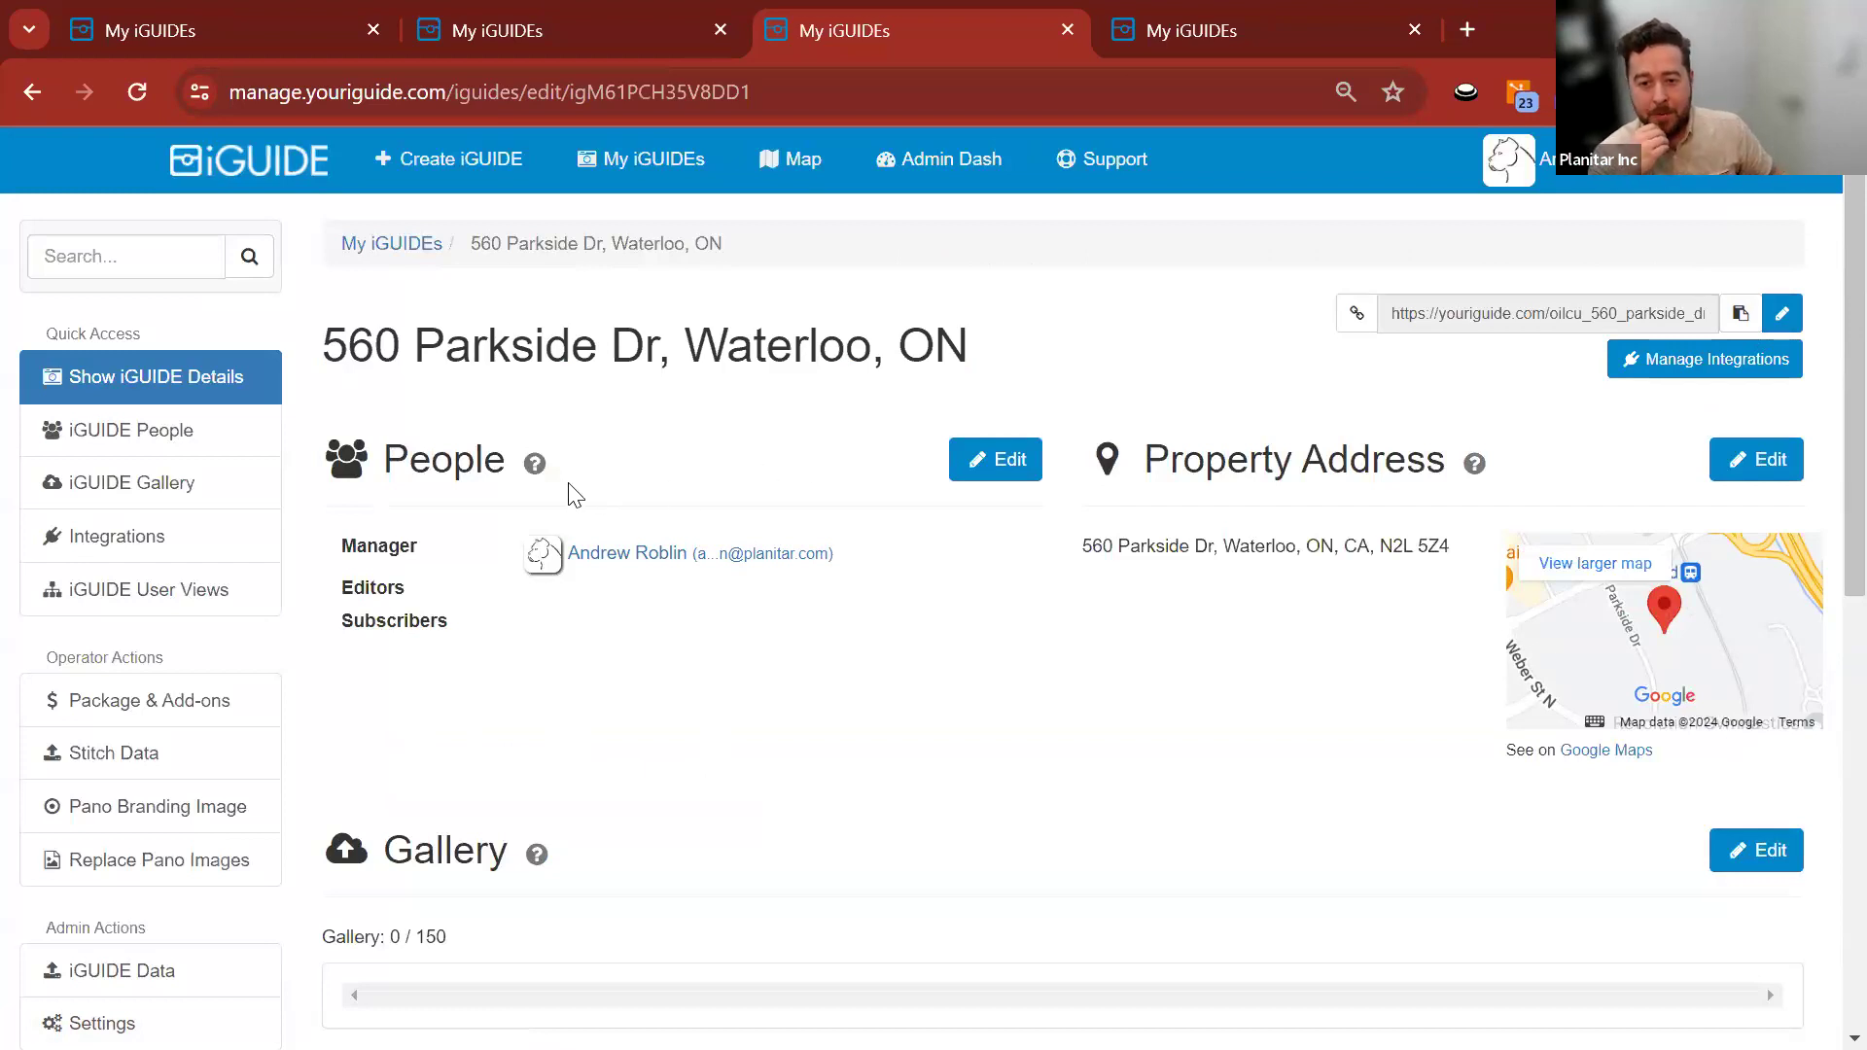
left_click(167, 496)
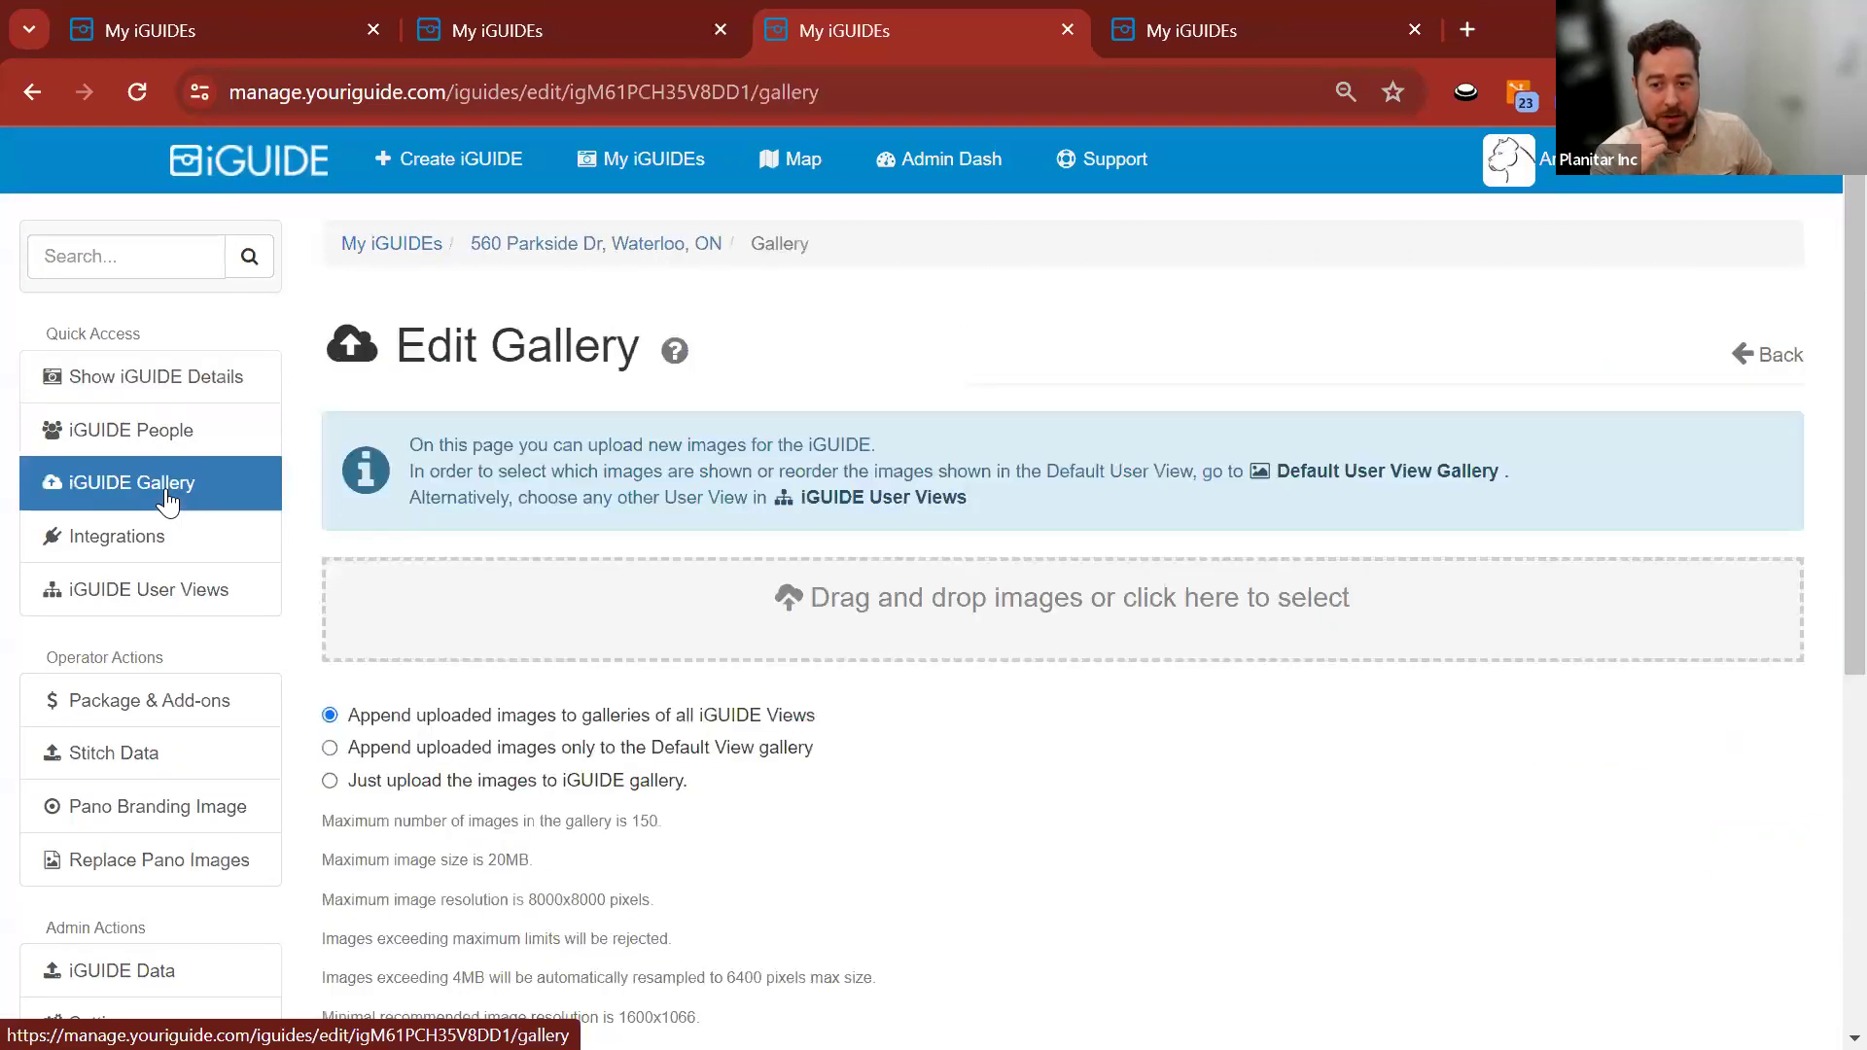
left_click(907, 610)
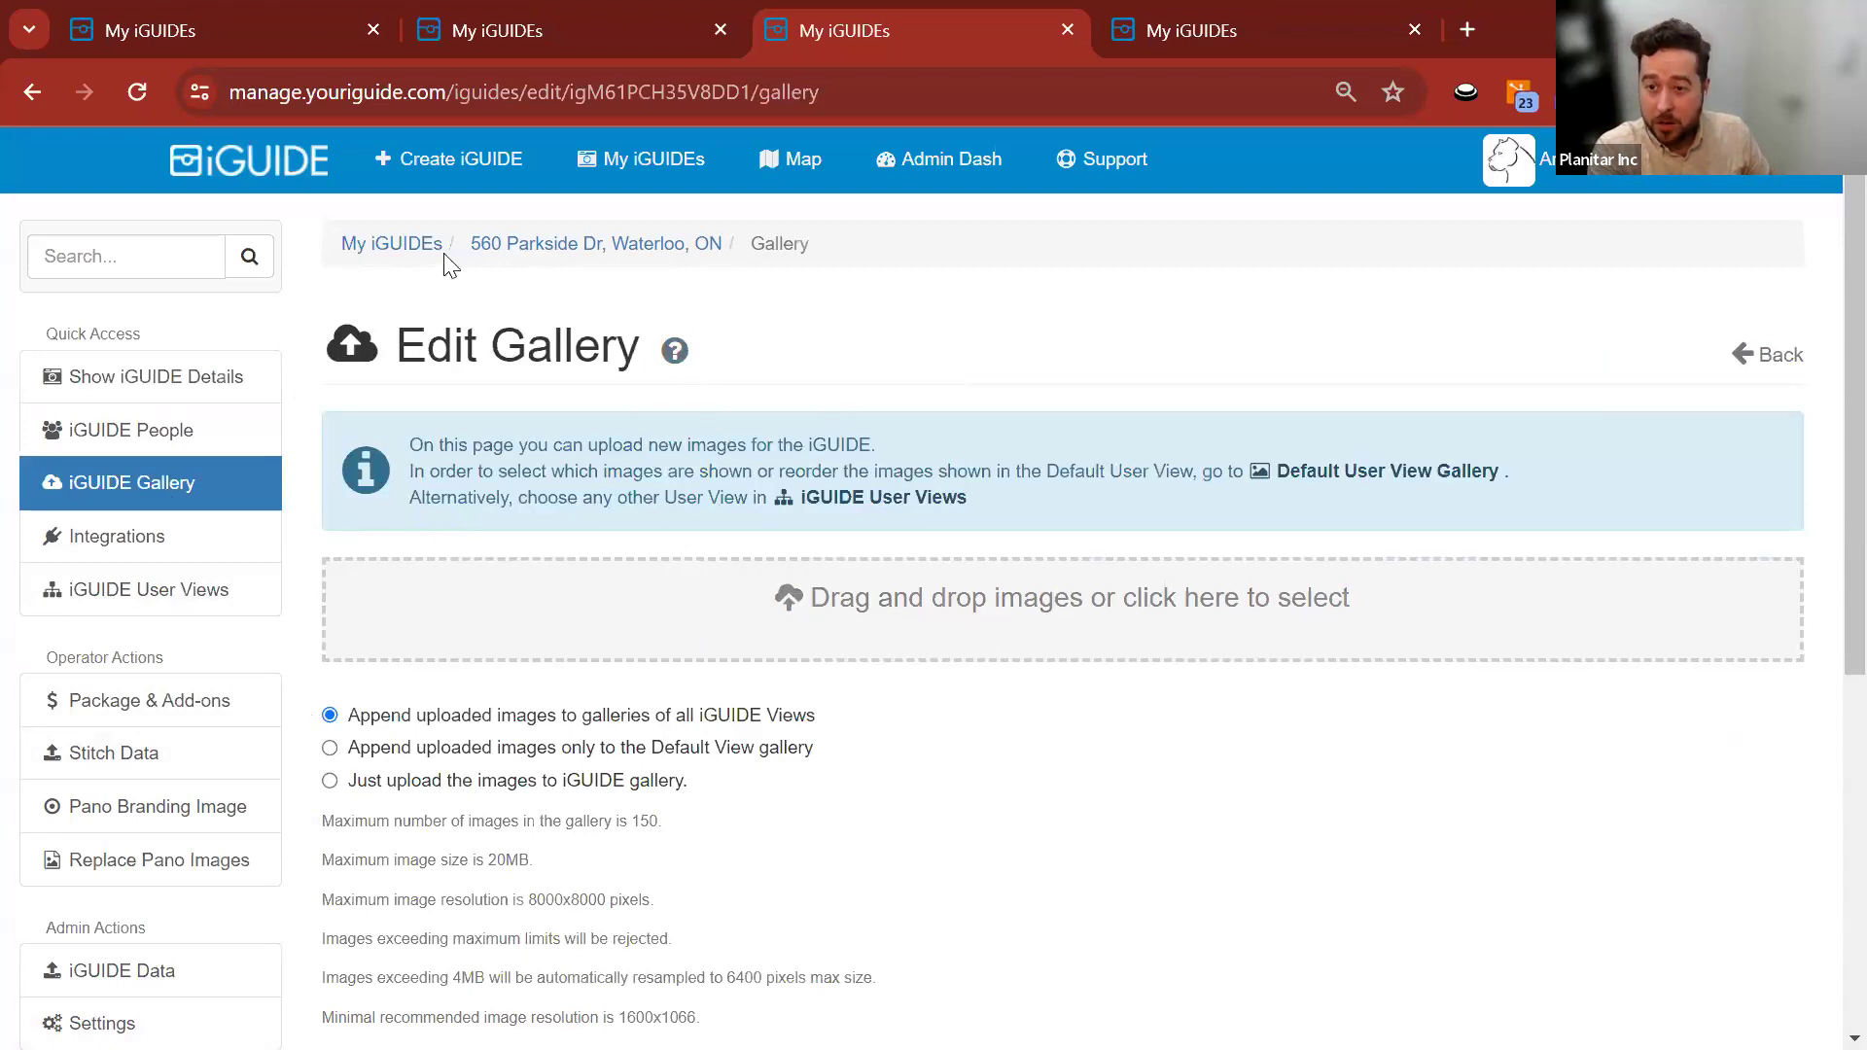
left_click(615, 244)
left_click(1740, 313)
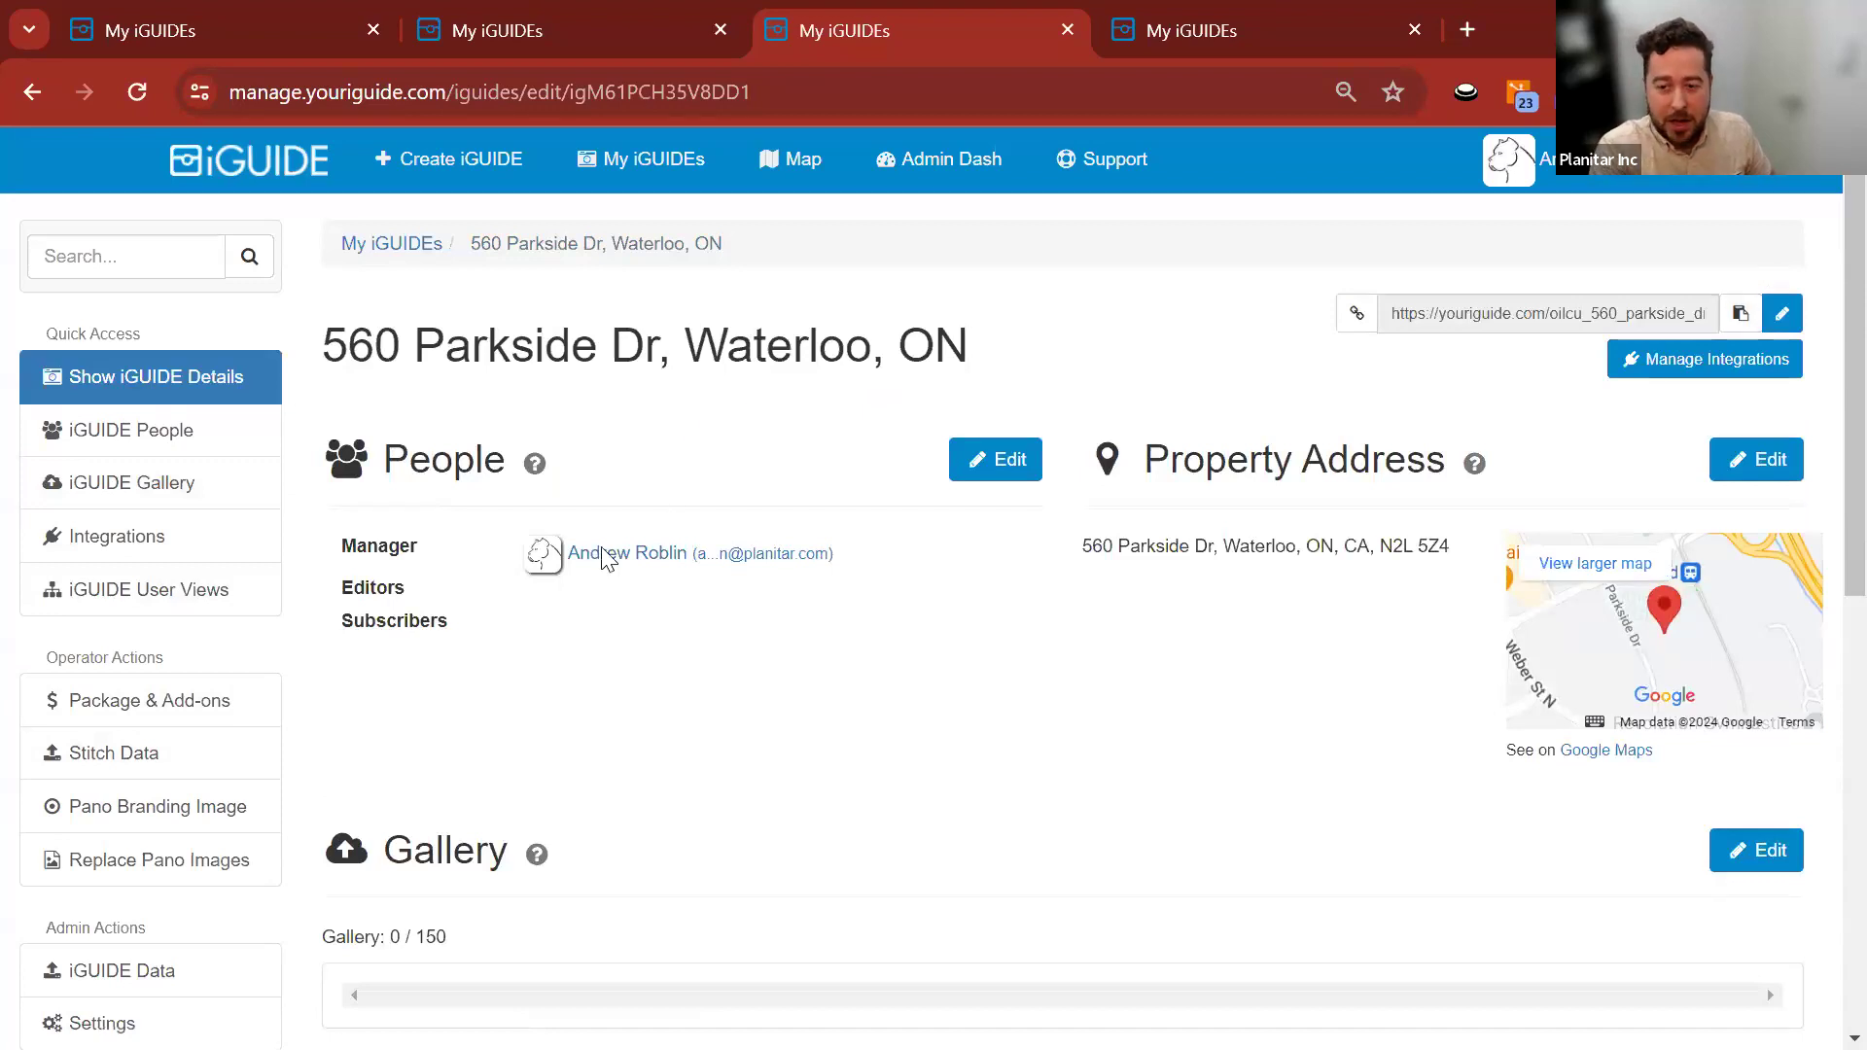
Open the Stitch Data upload page for the new iGUIDE.
scroll(603, 431, "down", 3)
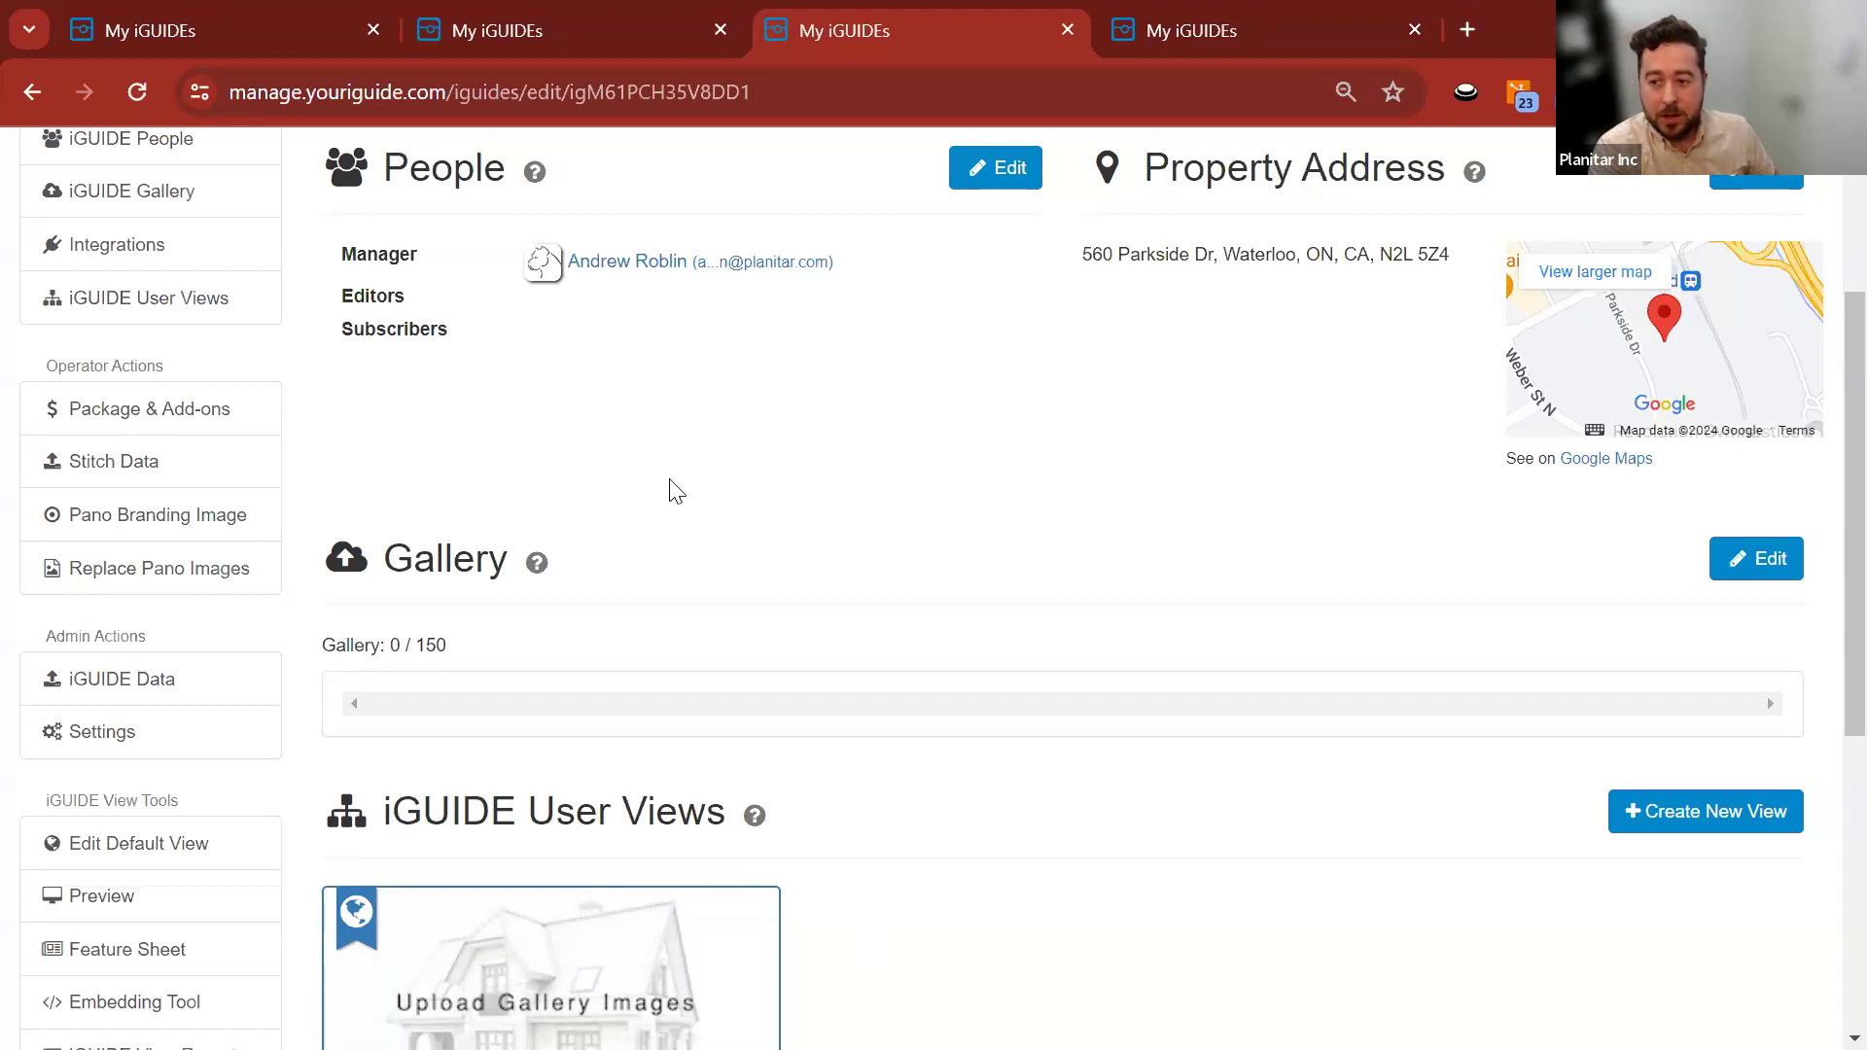
scroll(875, 525, "up", 3)
scroll(681, 525, "down", 5)
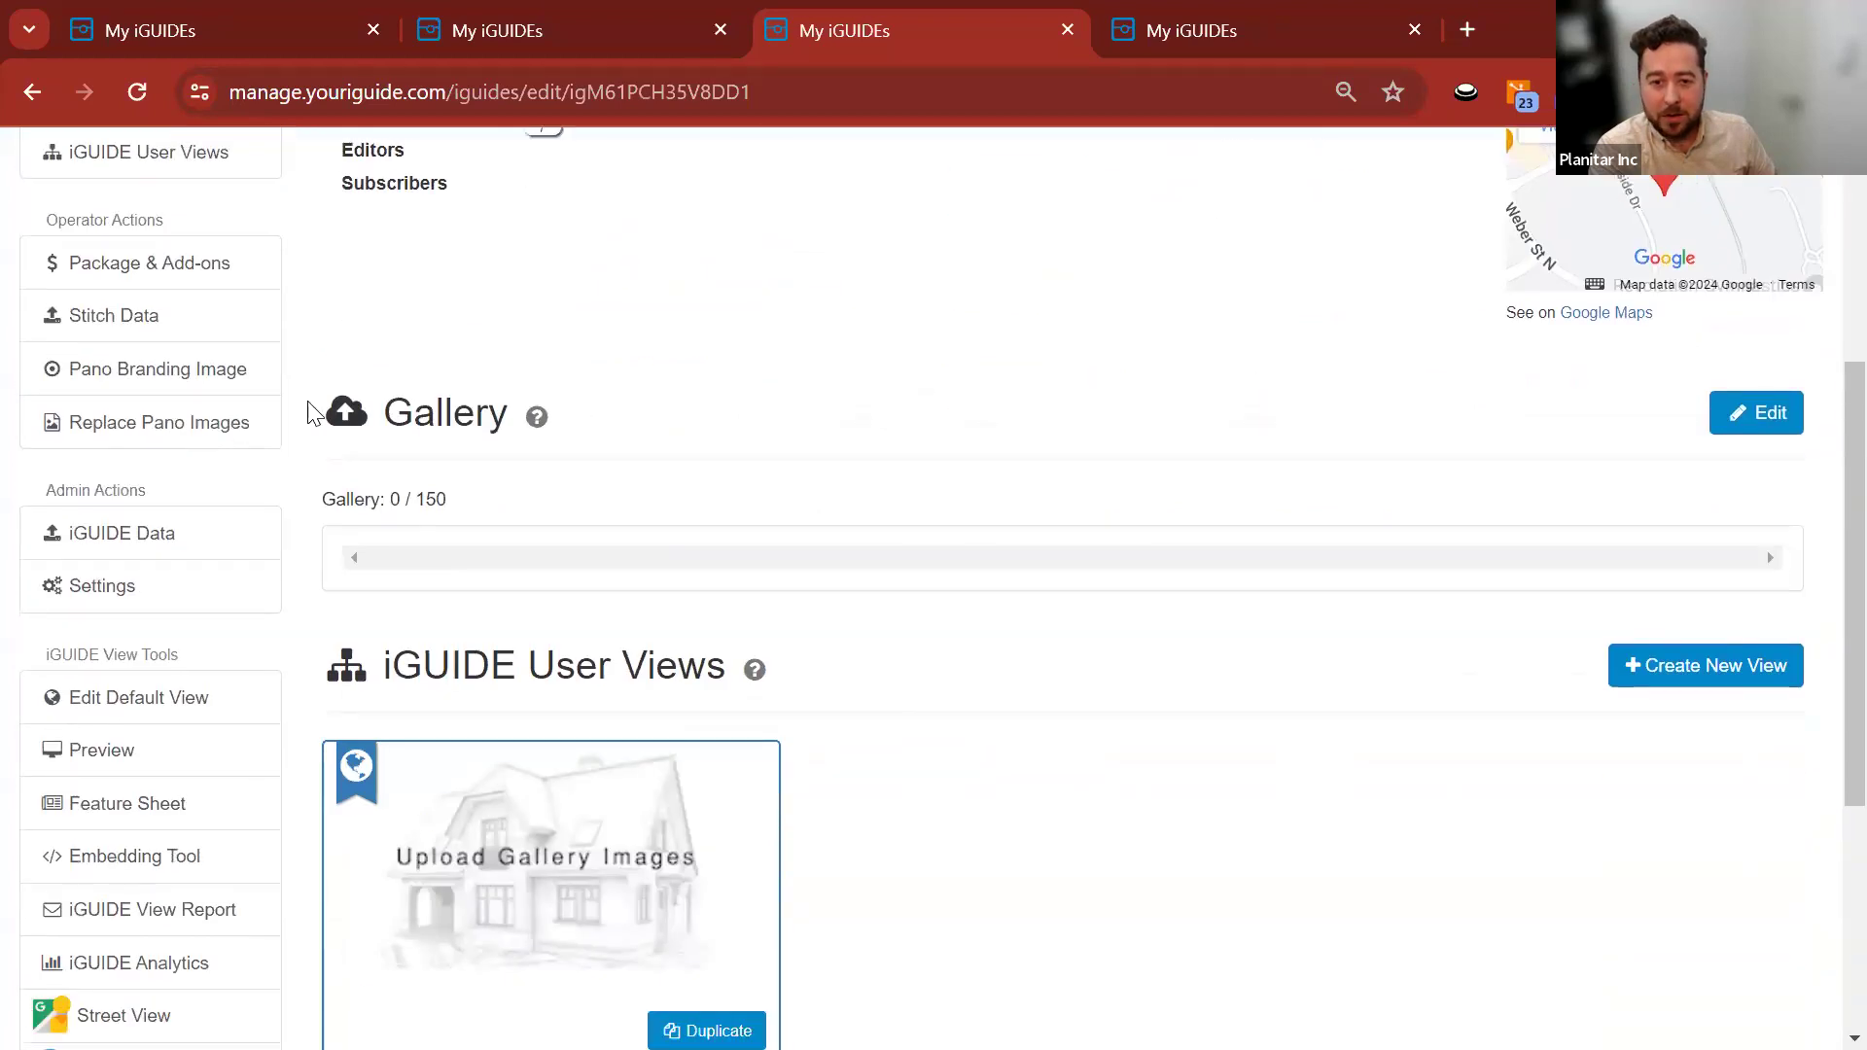
scroll(330, 712, "up", 4)
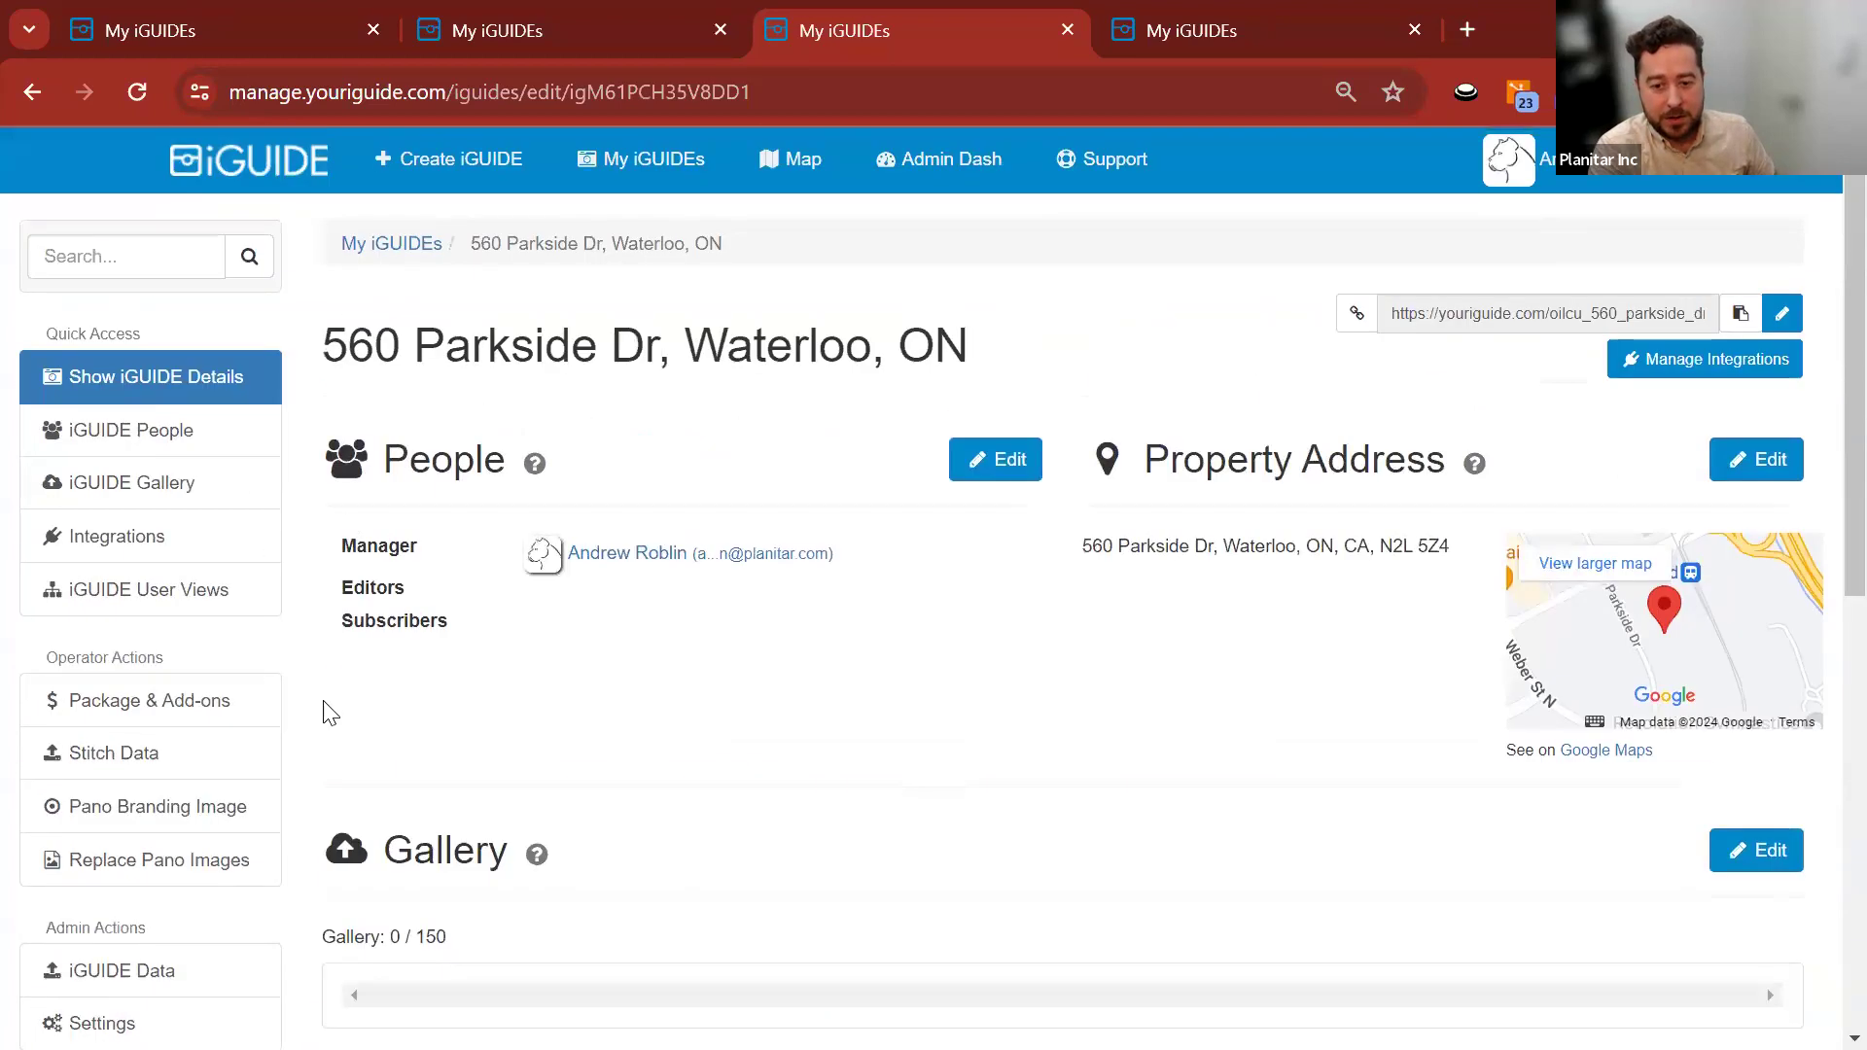
left_click(200, 764)
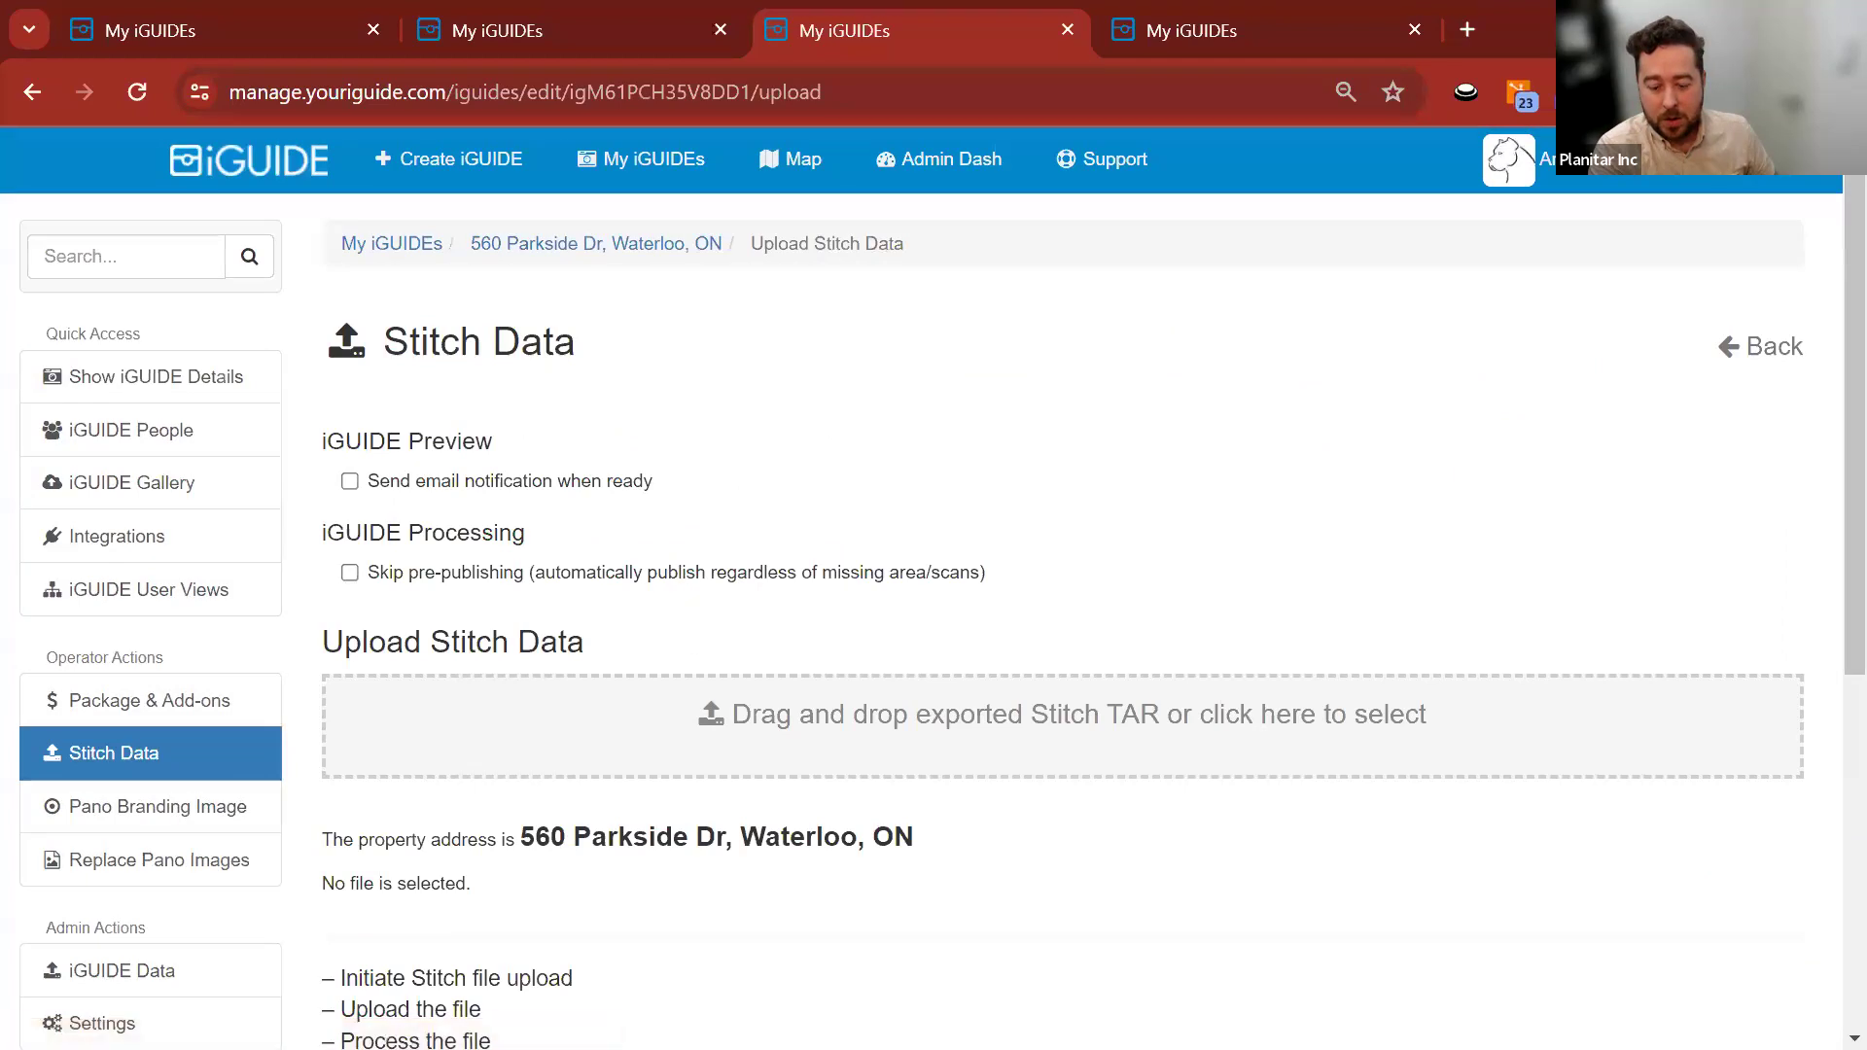
Run and dismiss the error check on the Webinar_Example Stitch project.
key("alt+Tab")
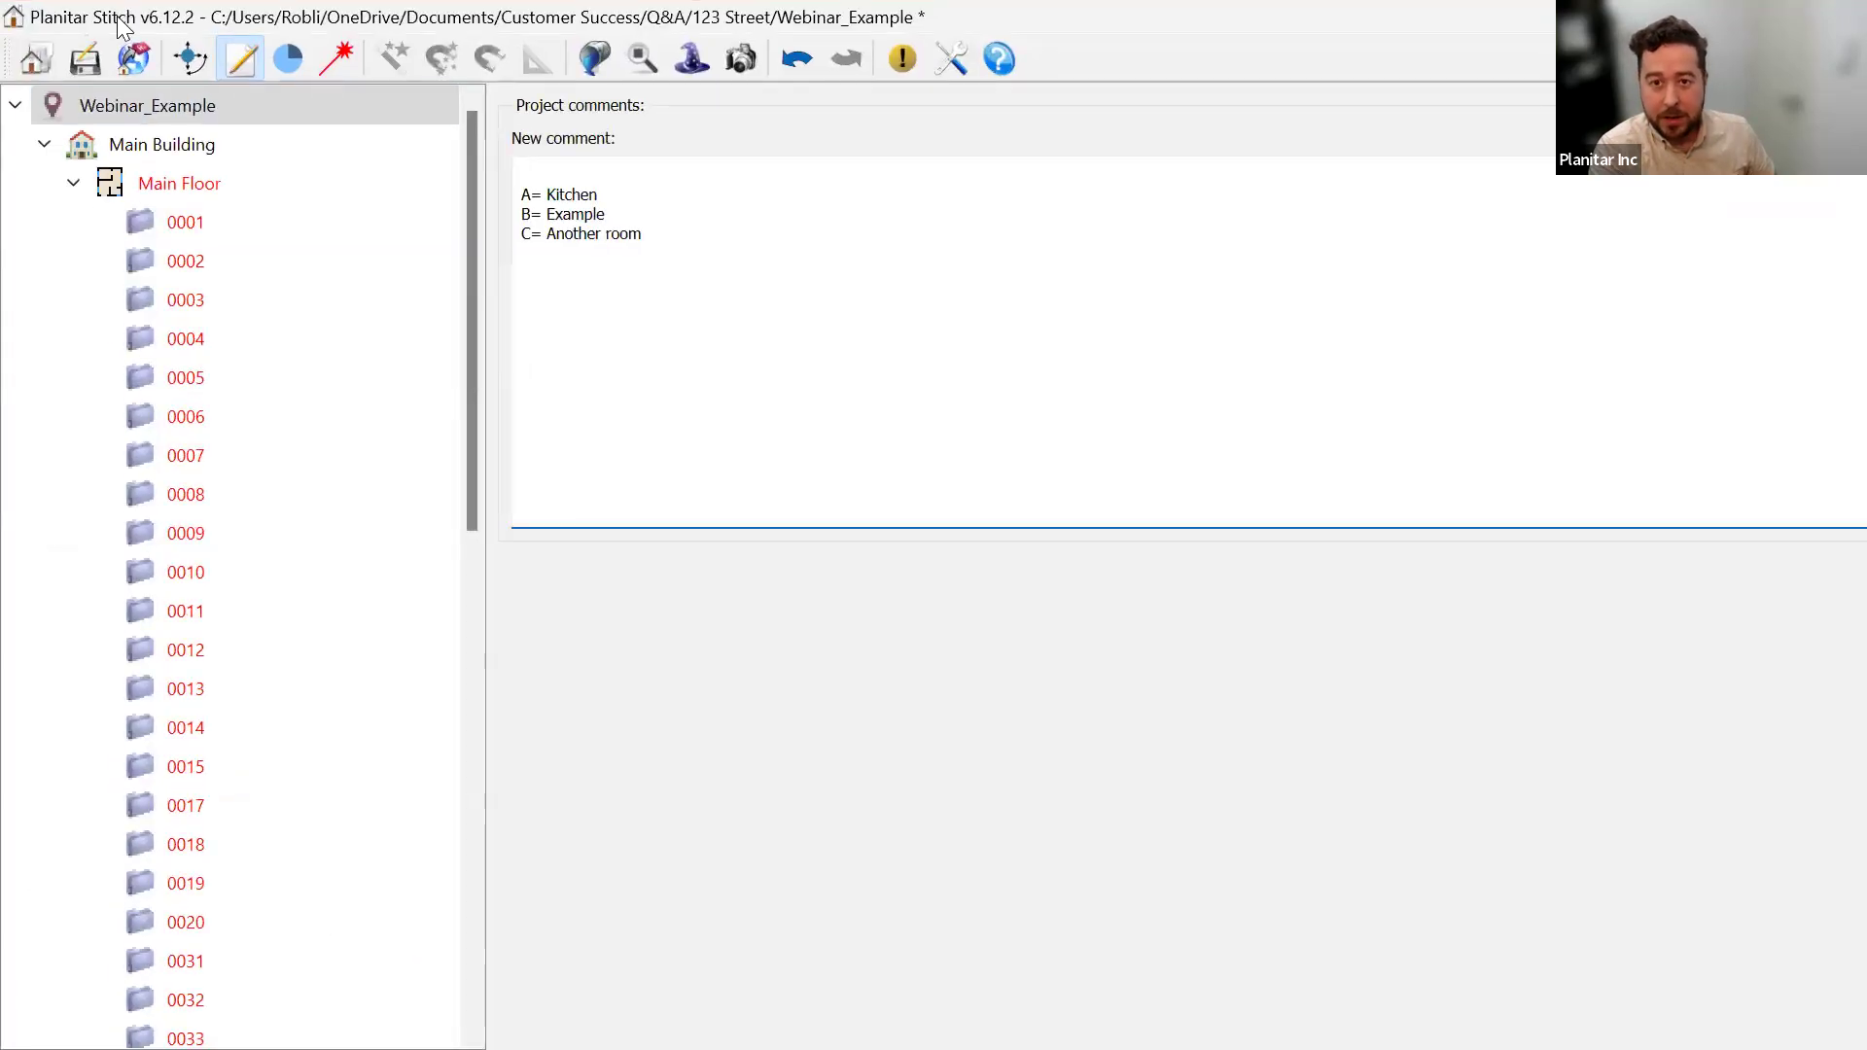
left_click(133, 58)
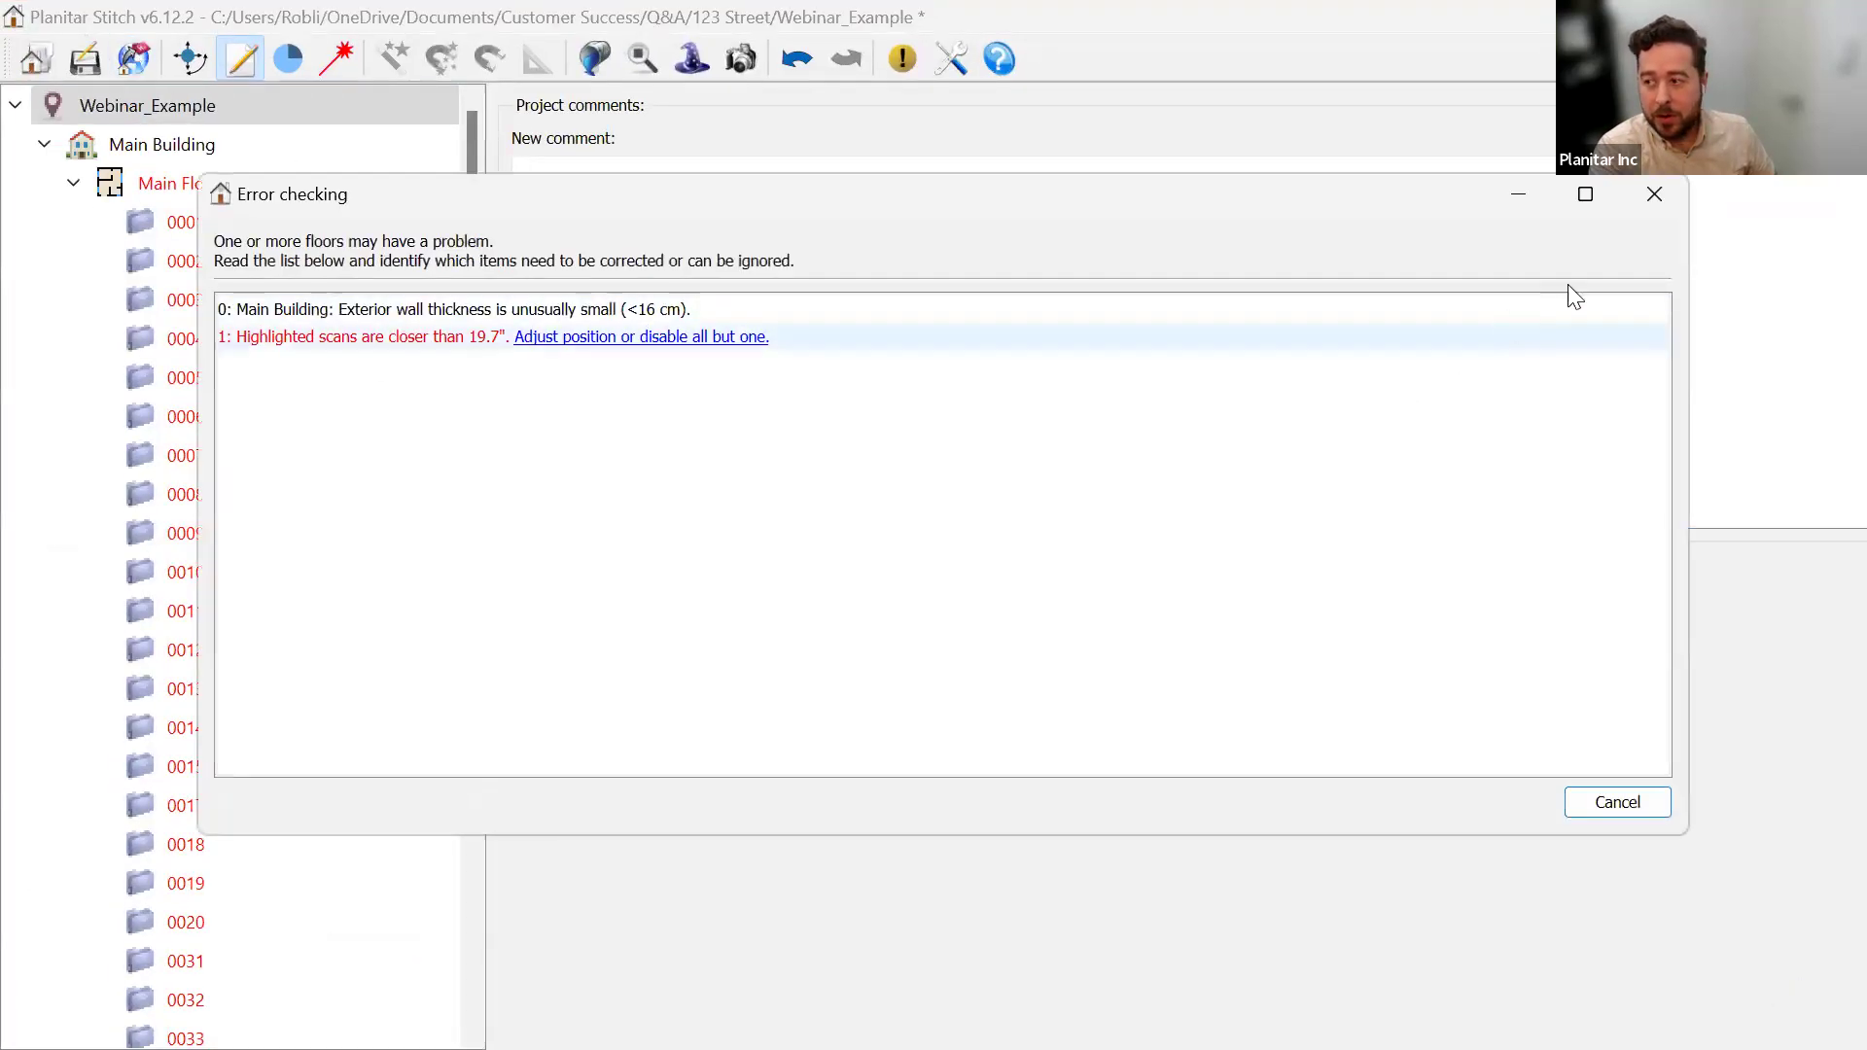
left_click(1641, 199)
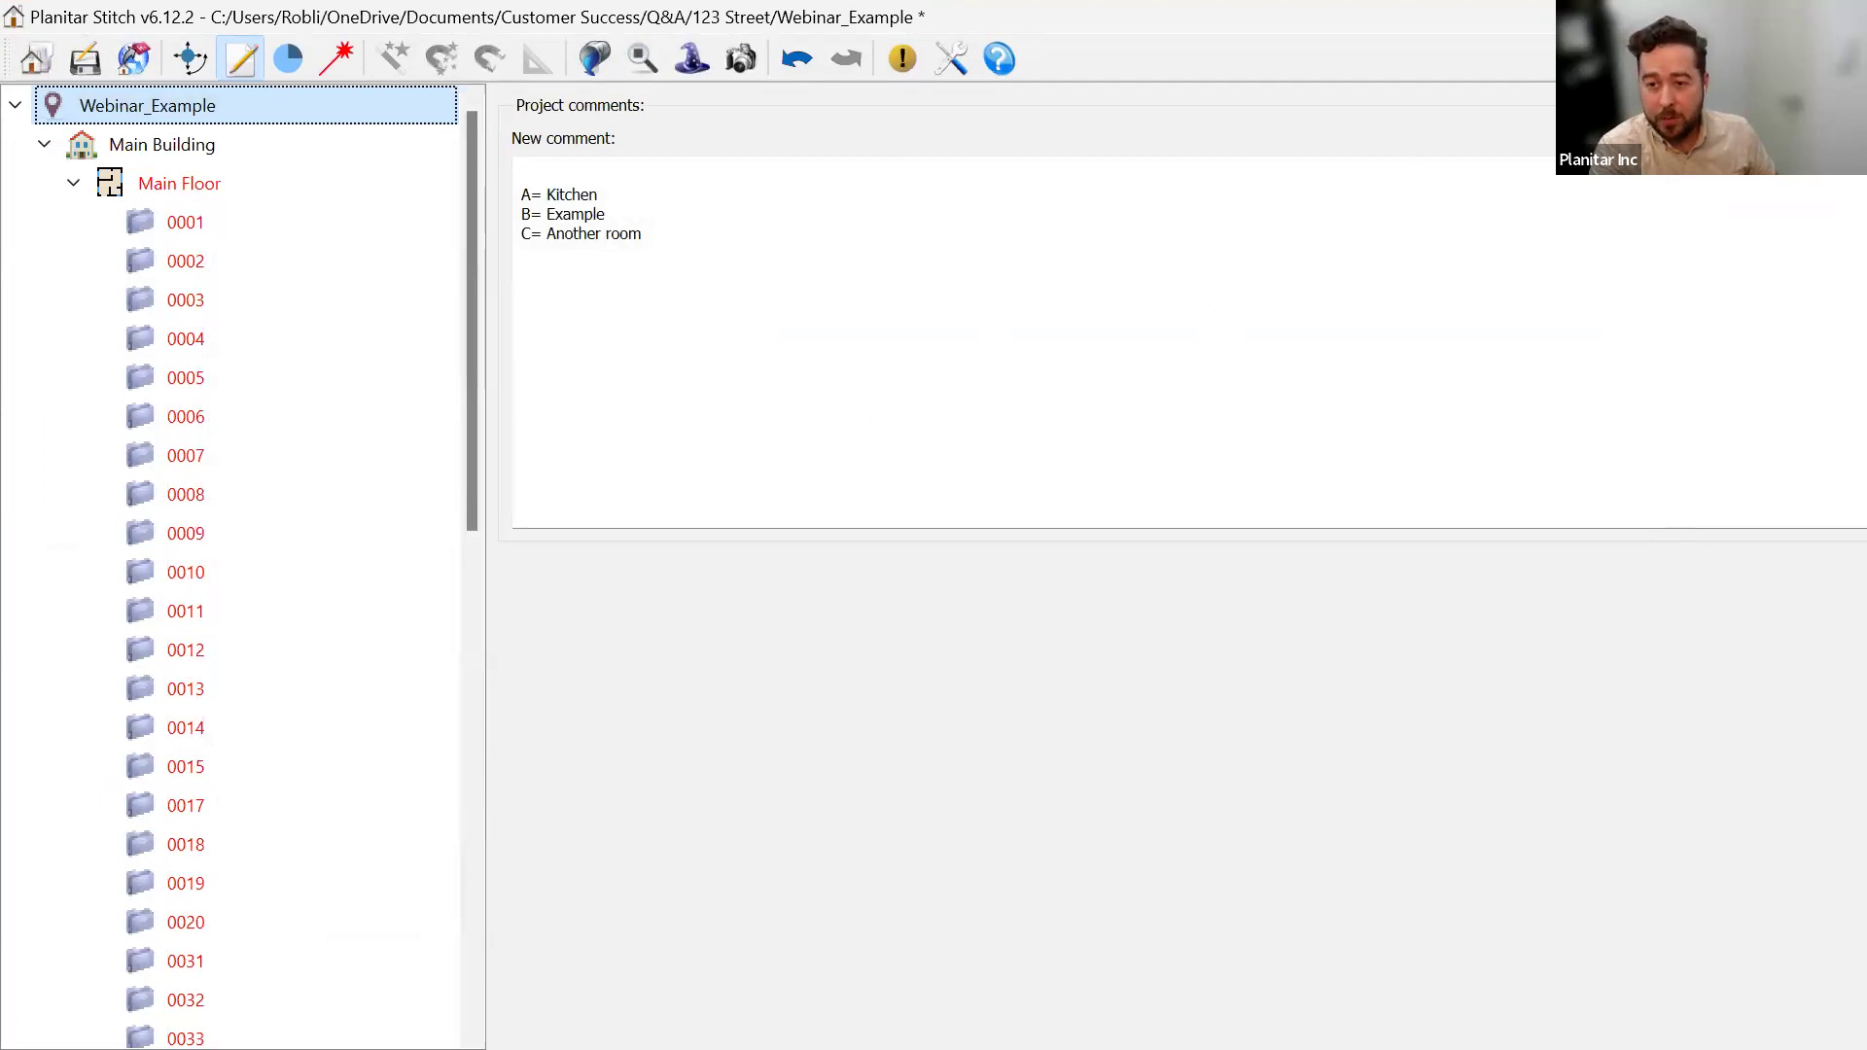
key("alt+Tab")
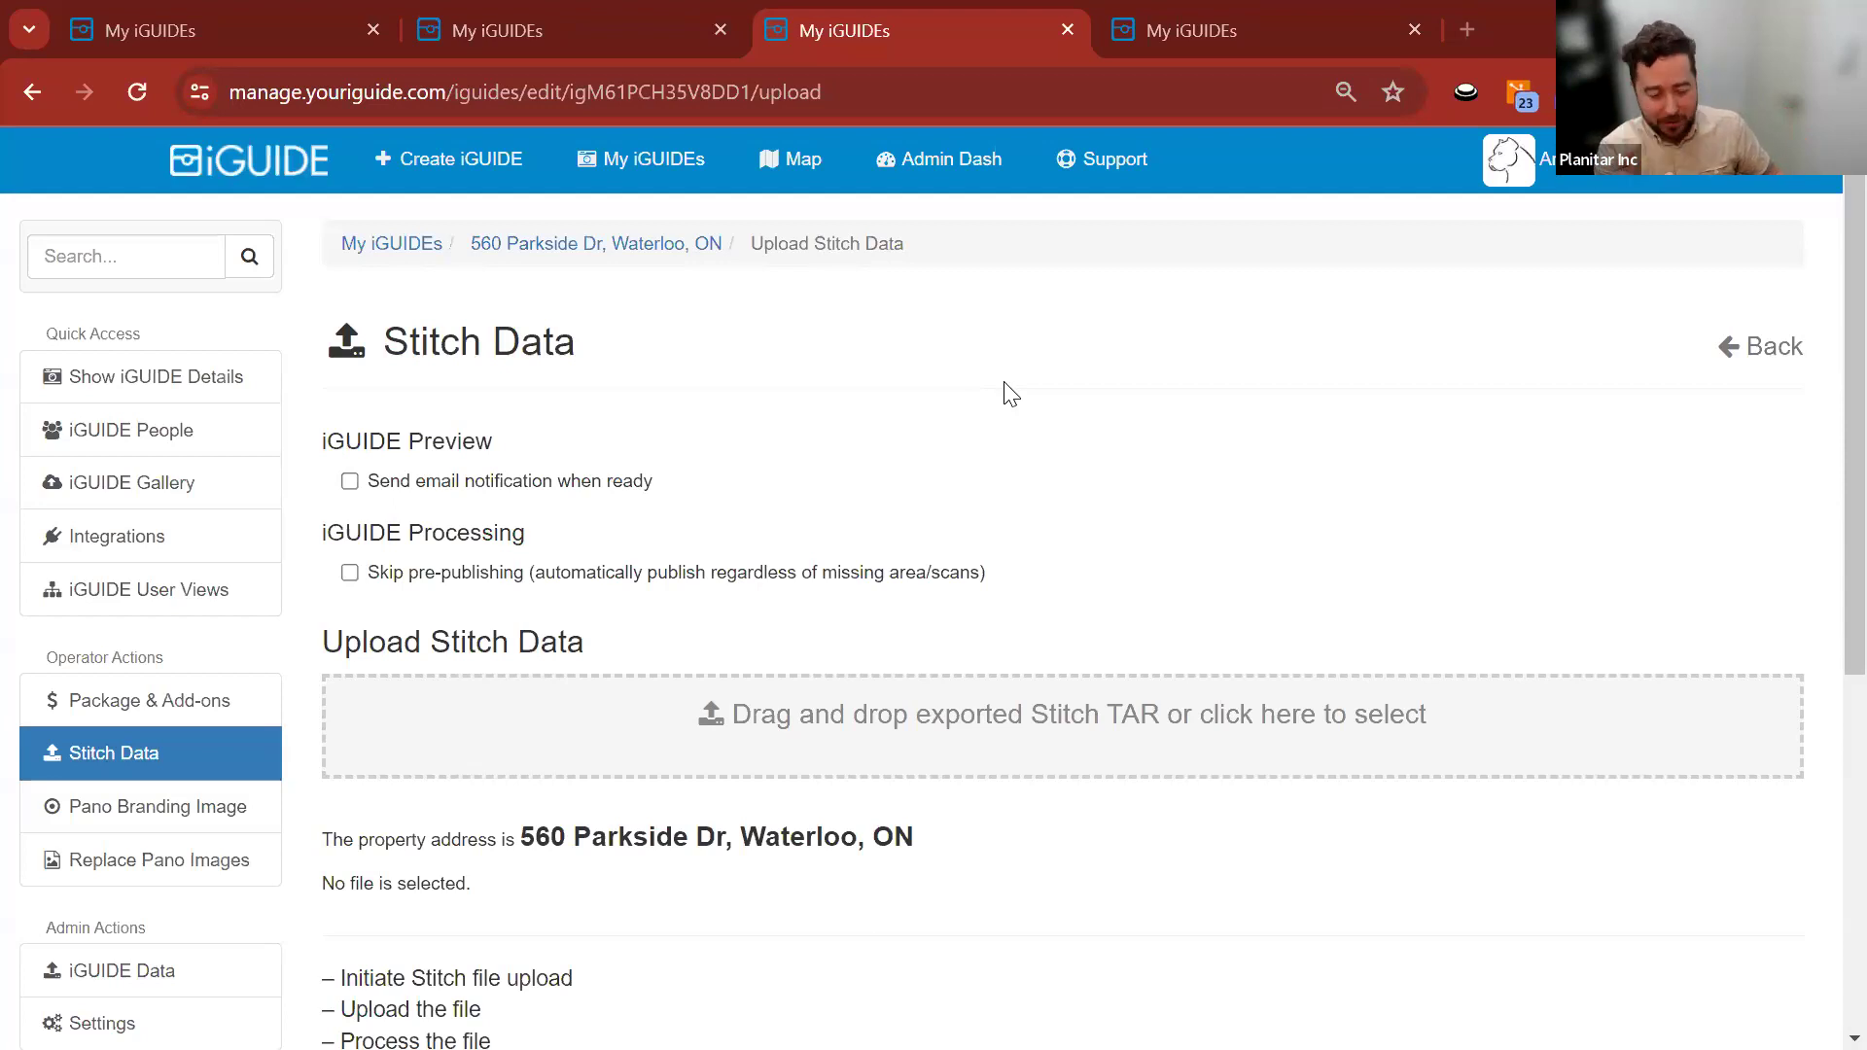
Pull the third tab's tour preview into its own window, check its floor list, and dock it back.
left_click(637, 243)
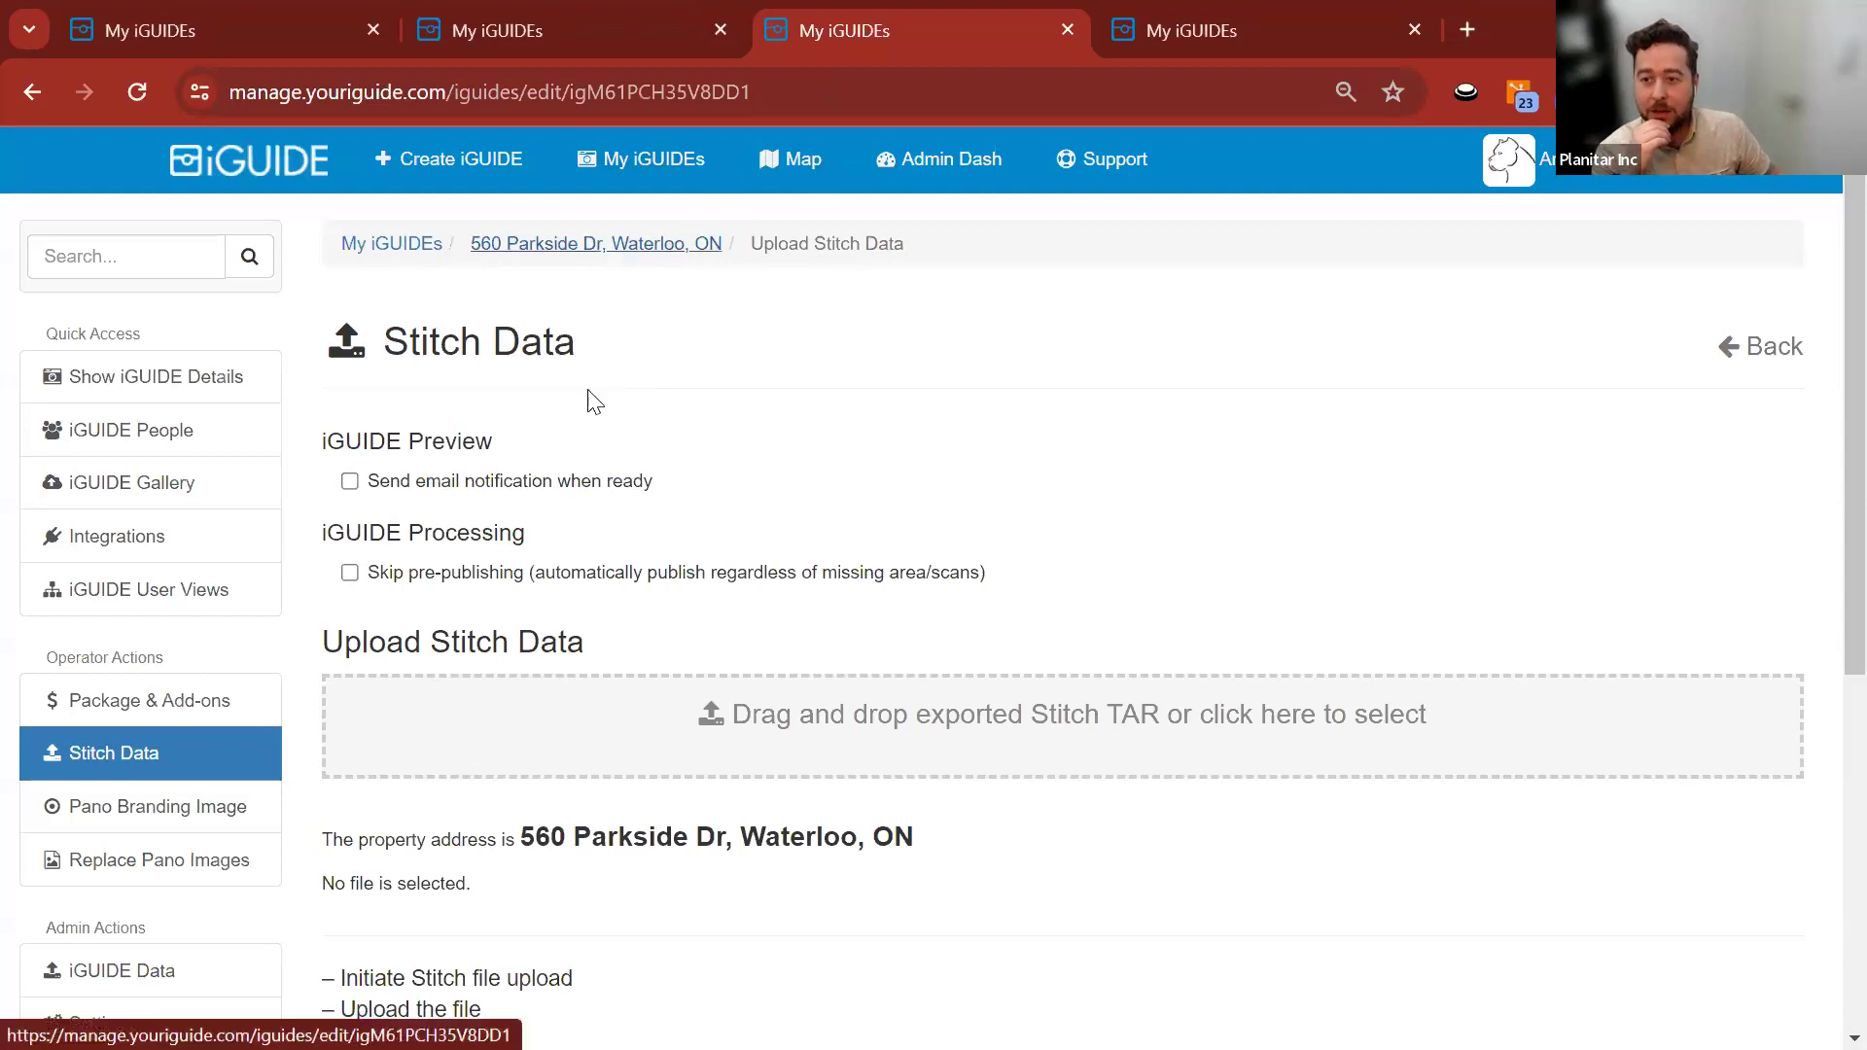
left_click(492, 20)
left_click(866, 39)
left_click_drag(1011, 22, 933, 87)
left_click(627, 844)
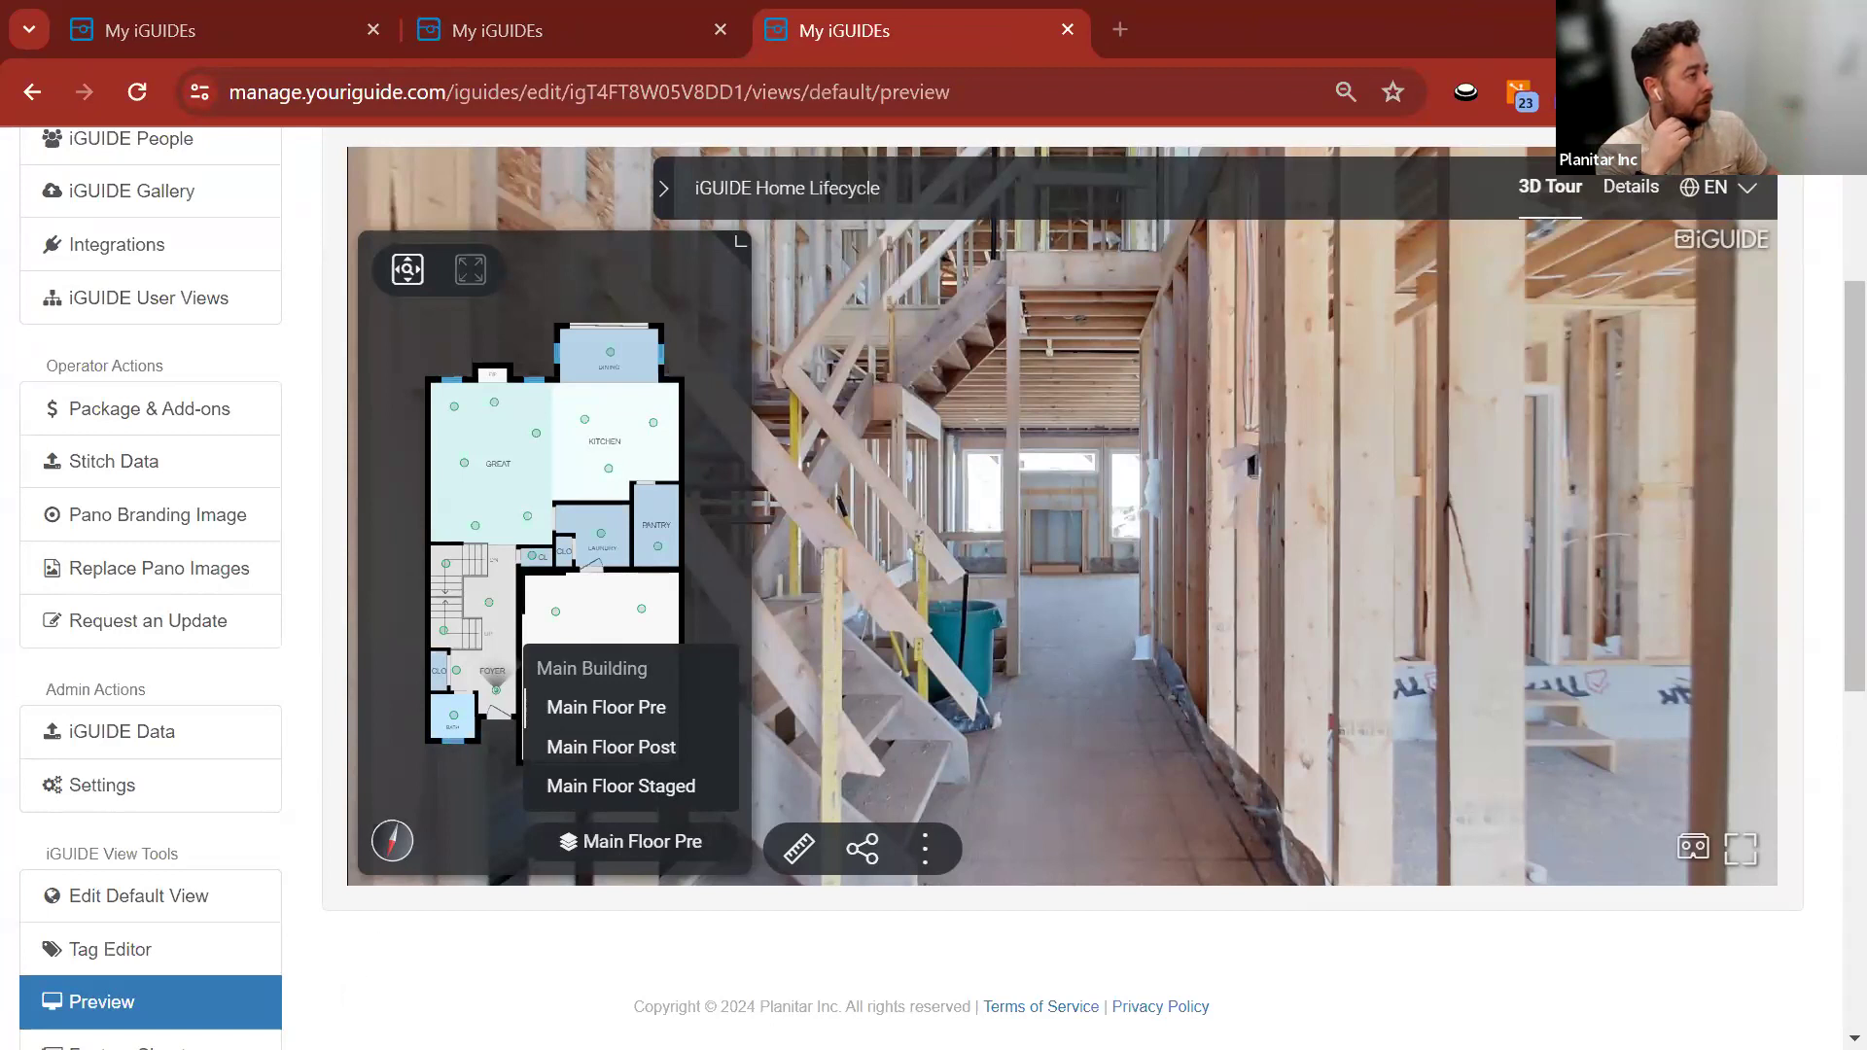
left_click_drag(599, 103, 904, 46)
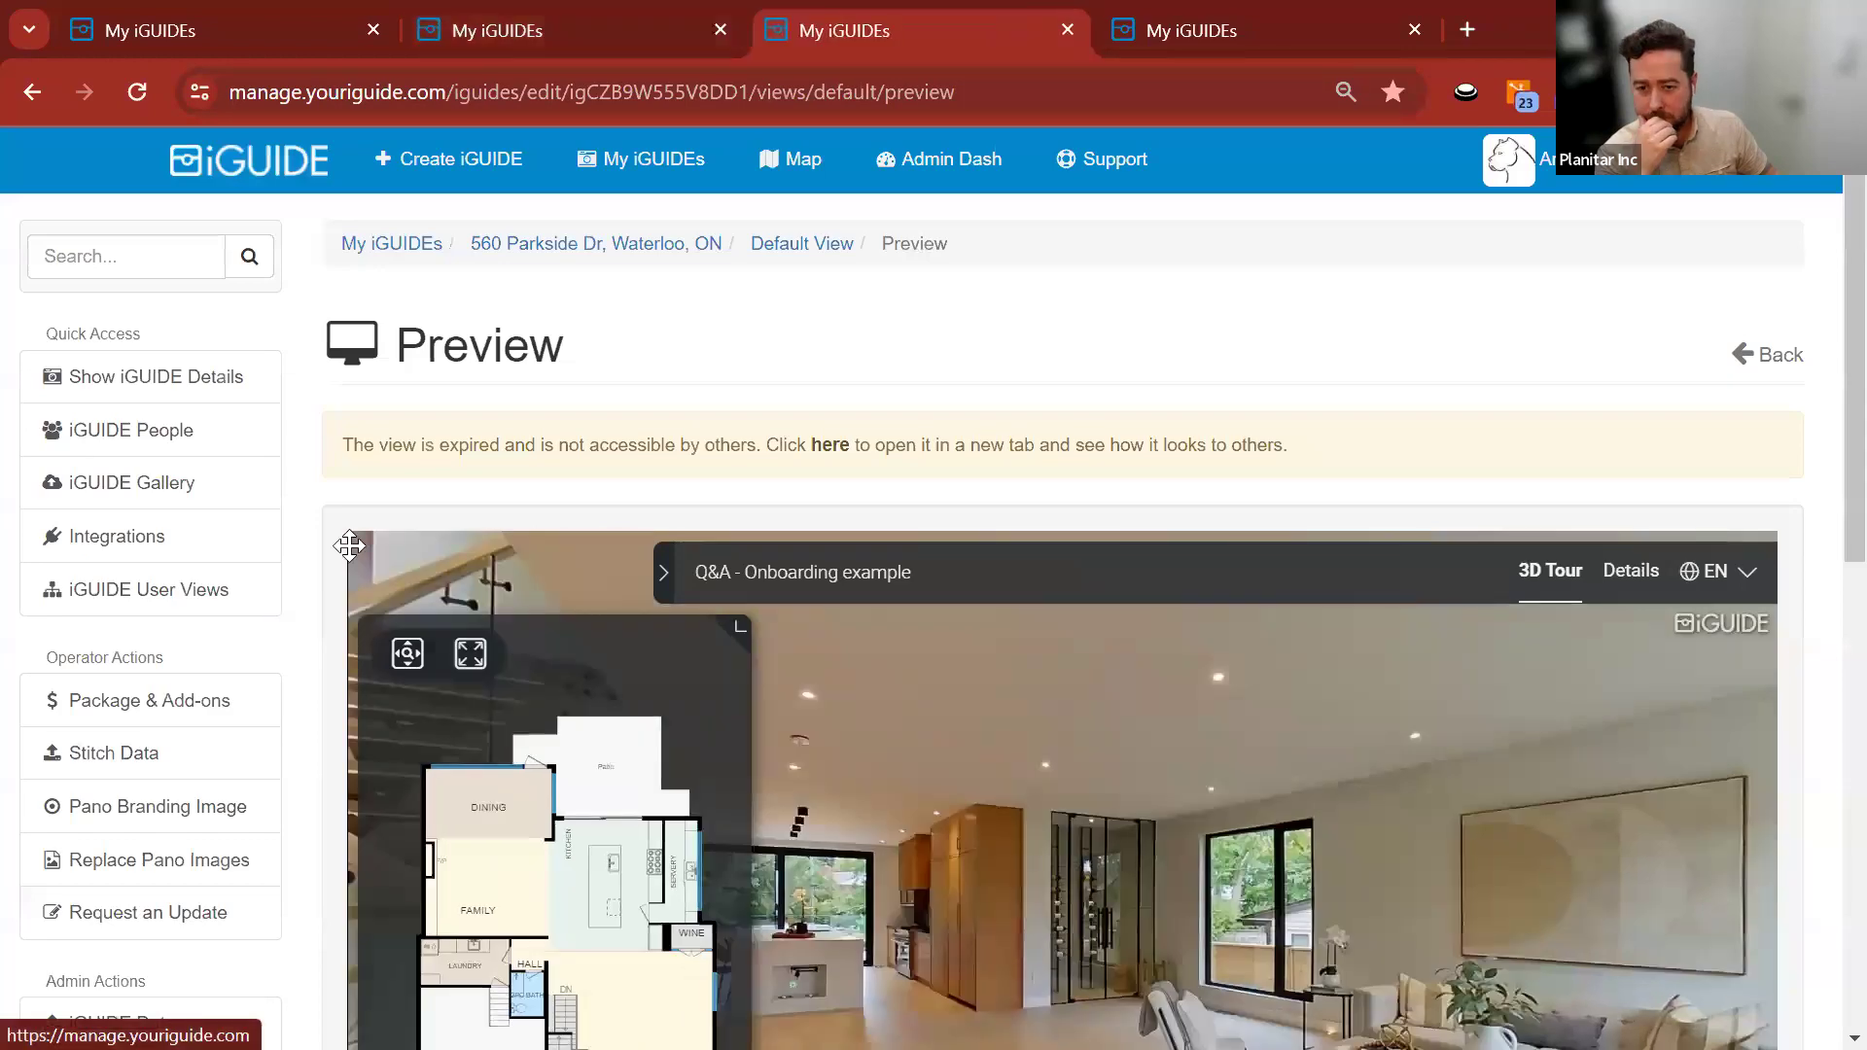
left_click(603, 244)
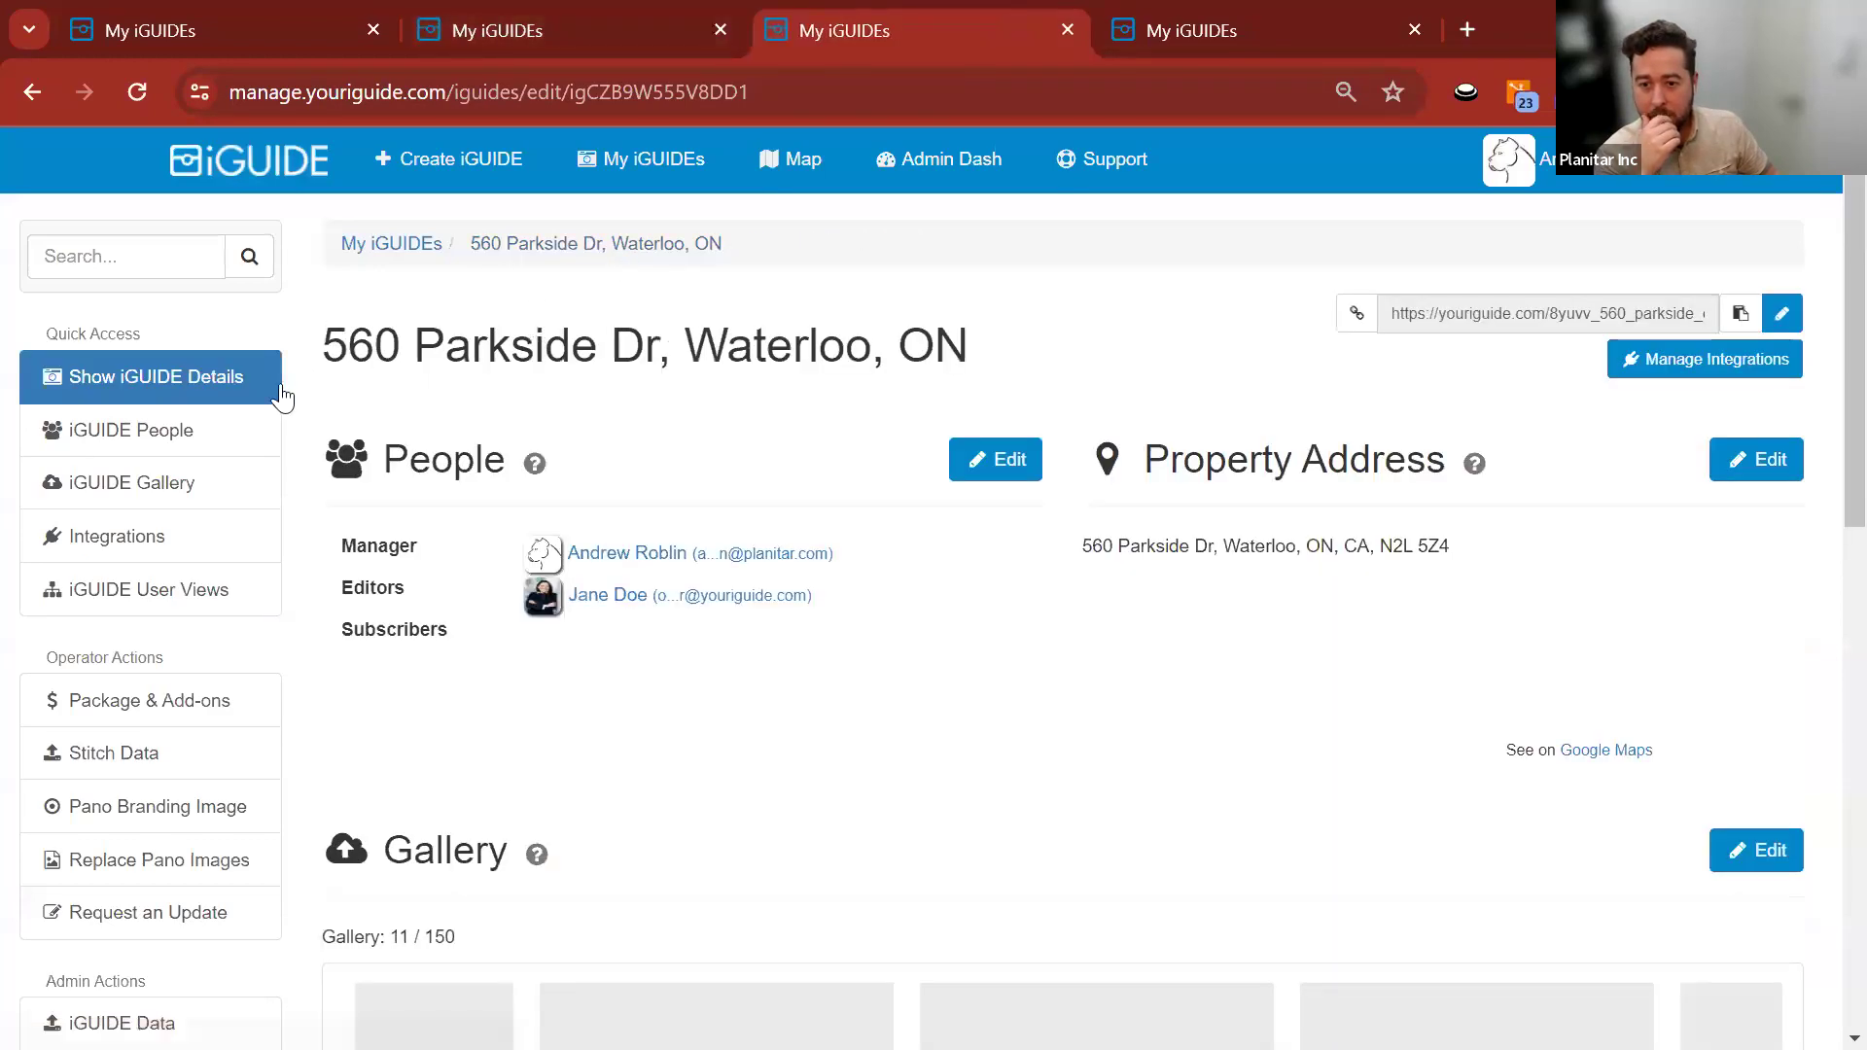
scroll(292, 397, "down", 15)
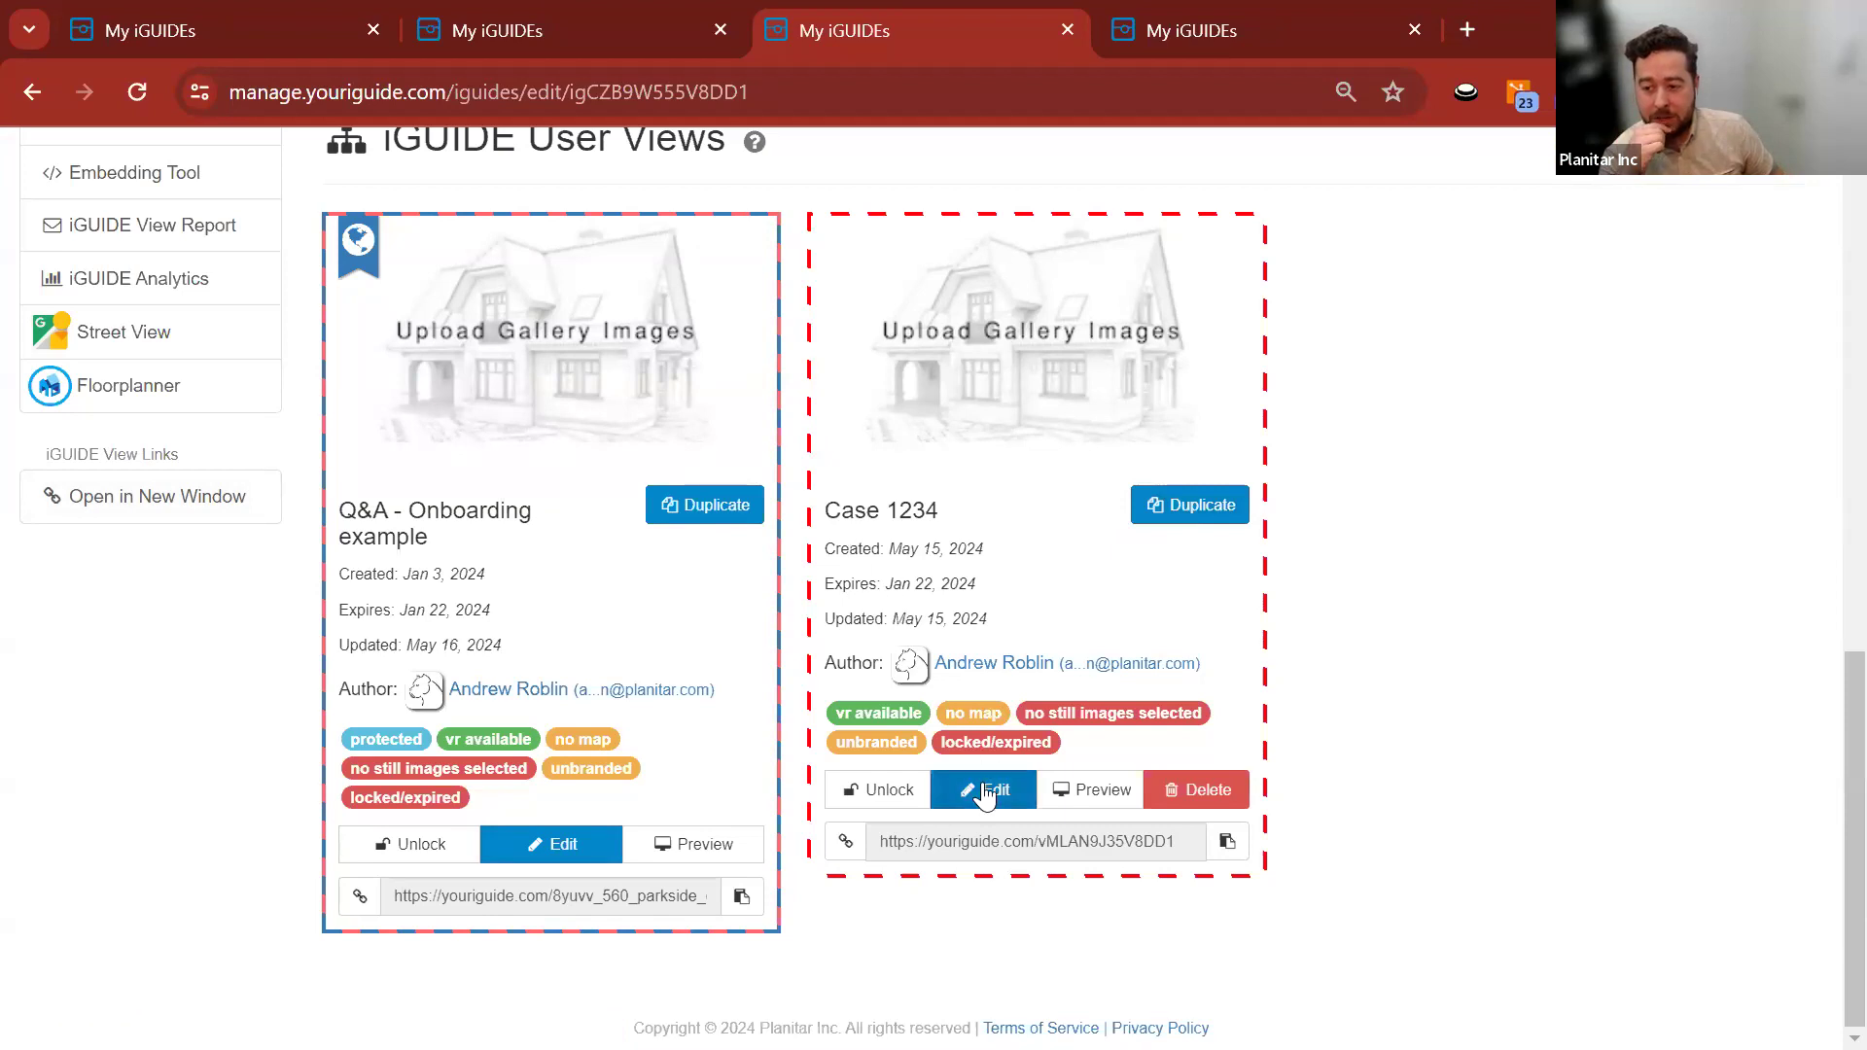
left_click(890, 525)
Retitle the Case 1234 view to 'Utility Room' and save it.
left_click(1733, 462)
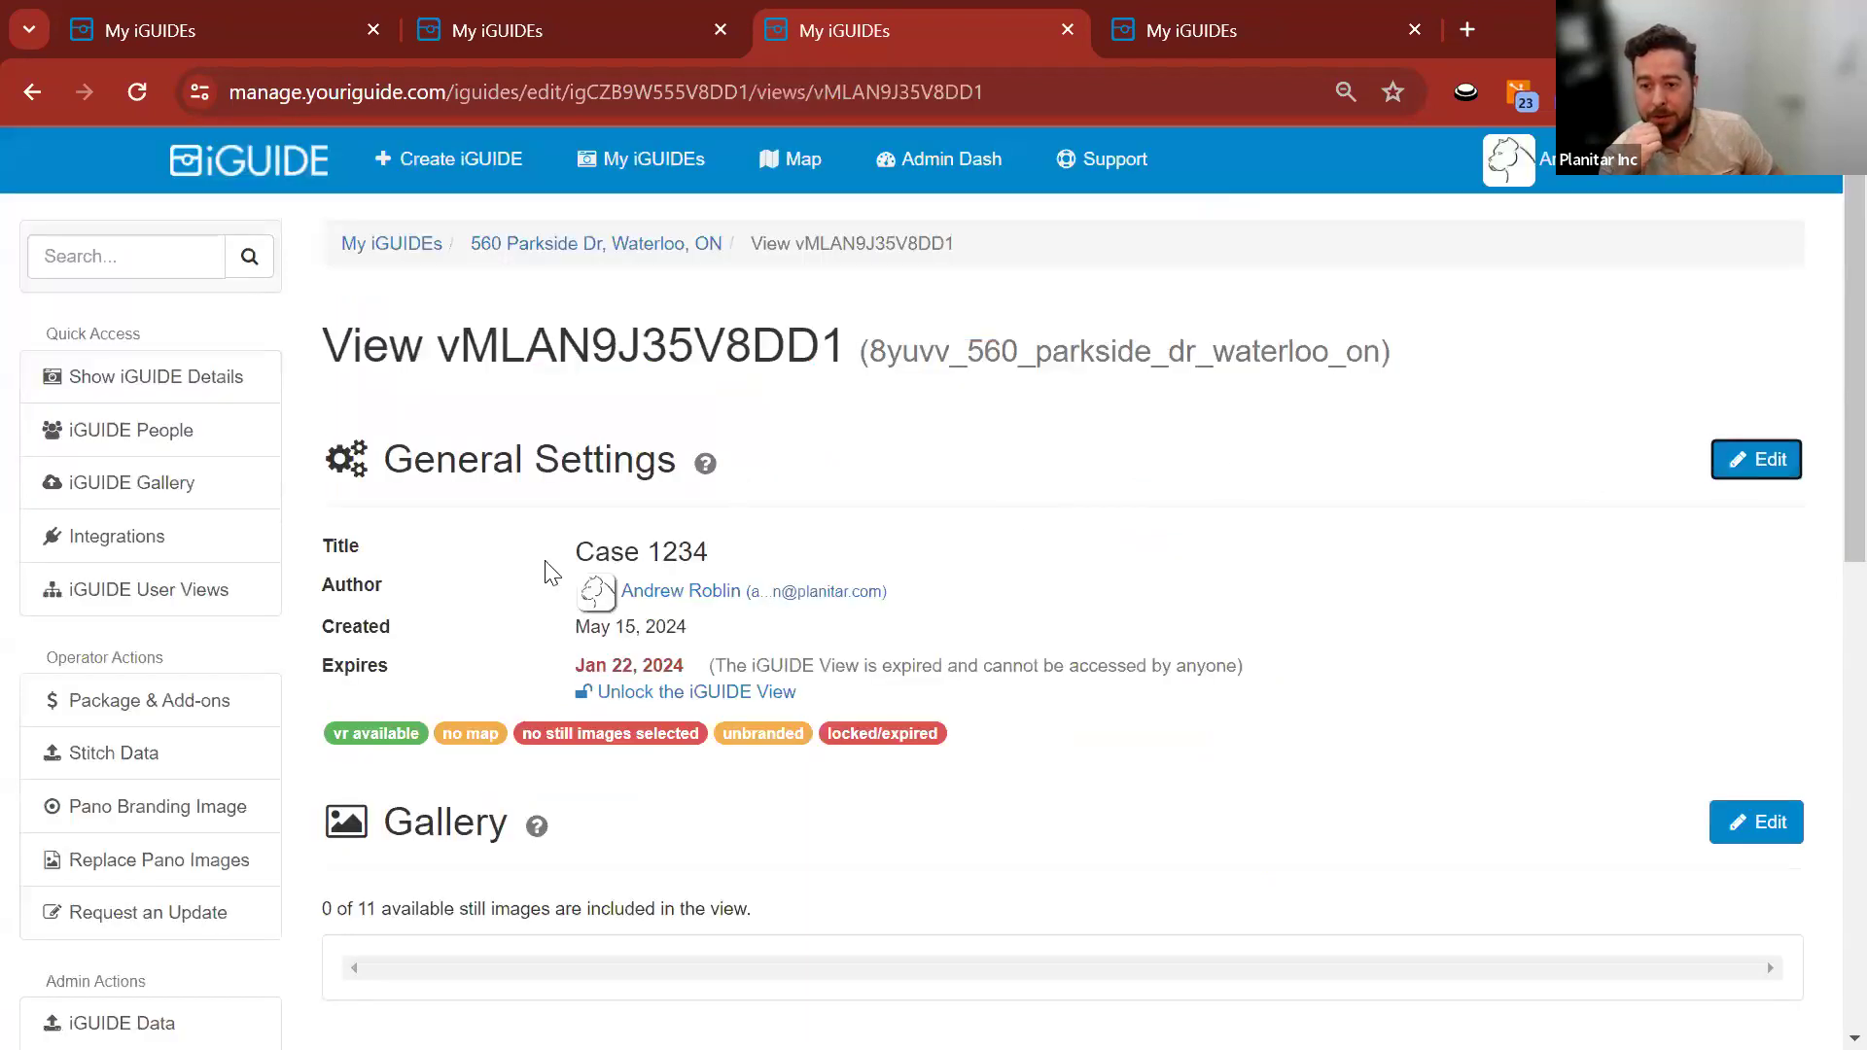
left_click_drag(448, 549, 280, 563)
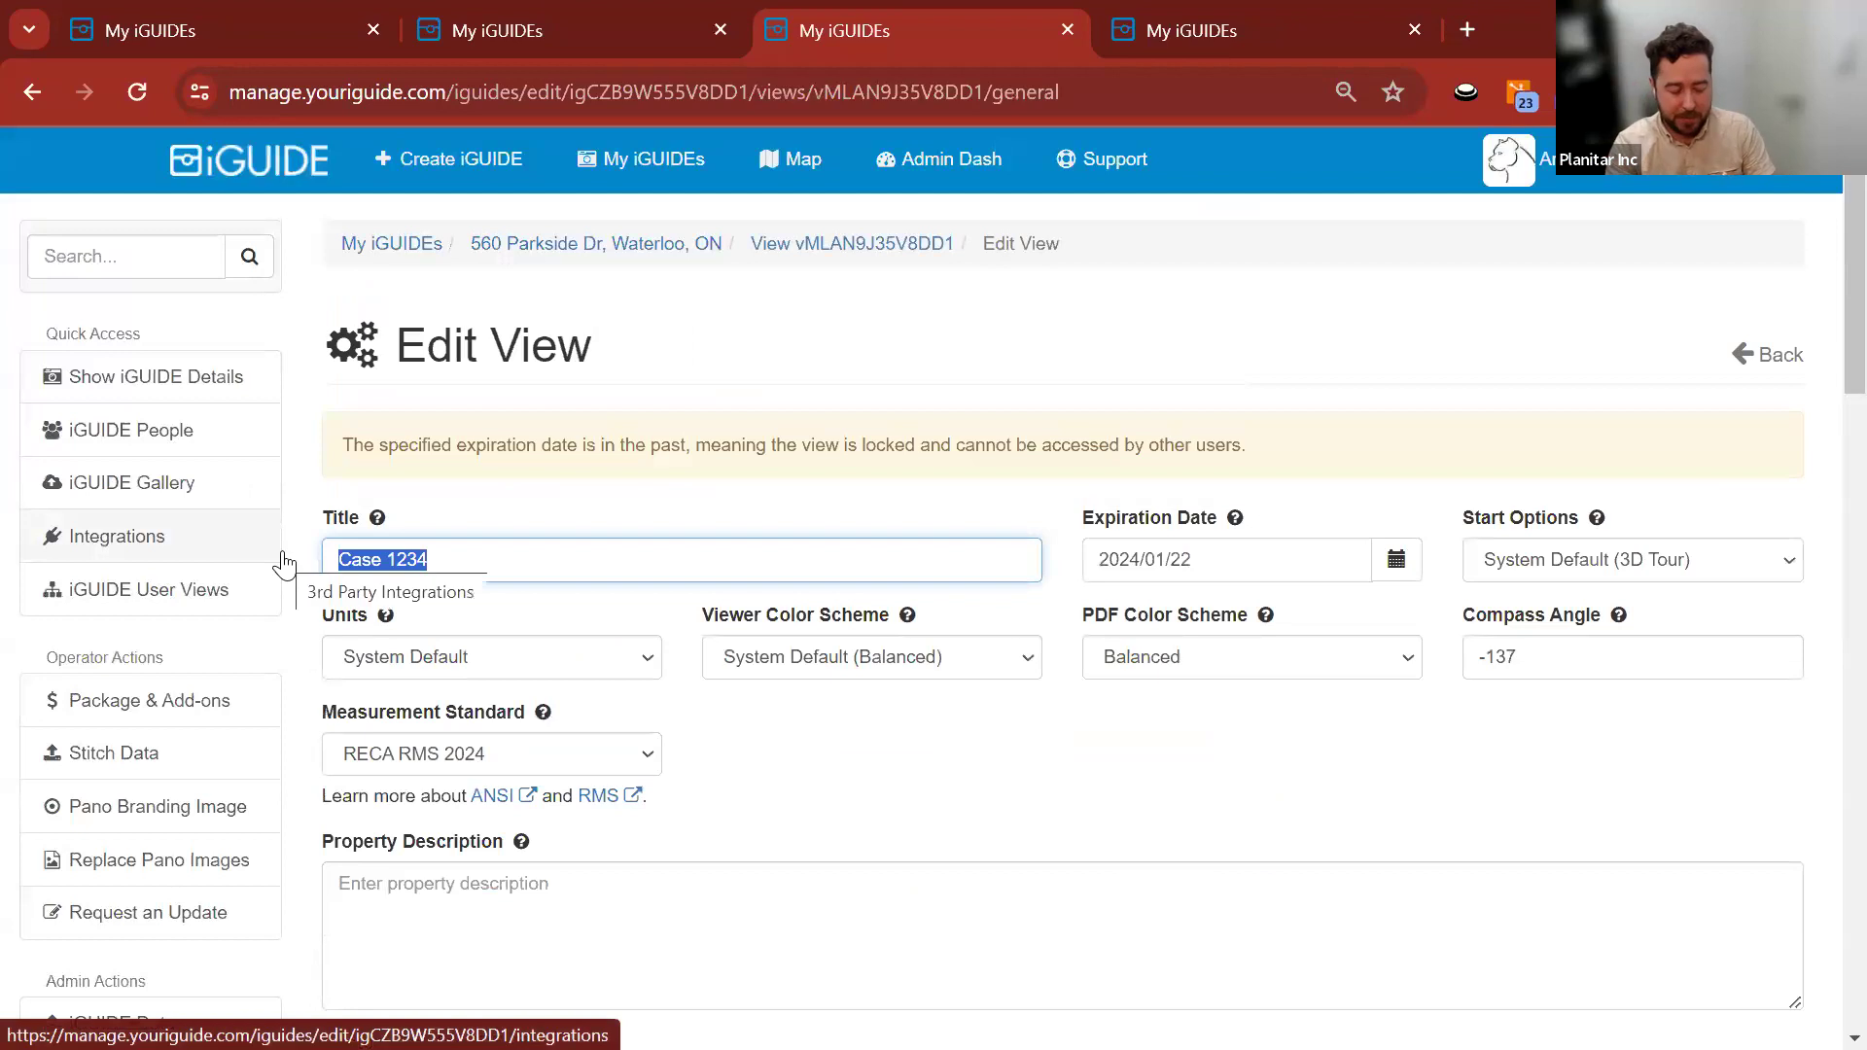
type("U")
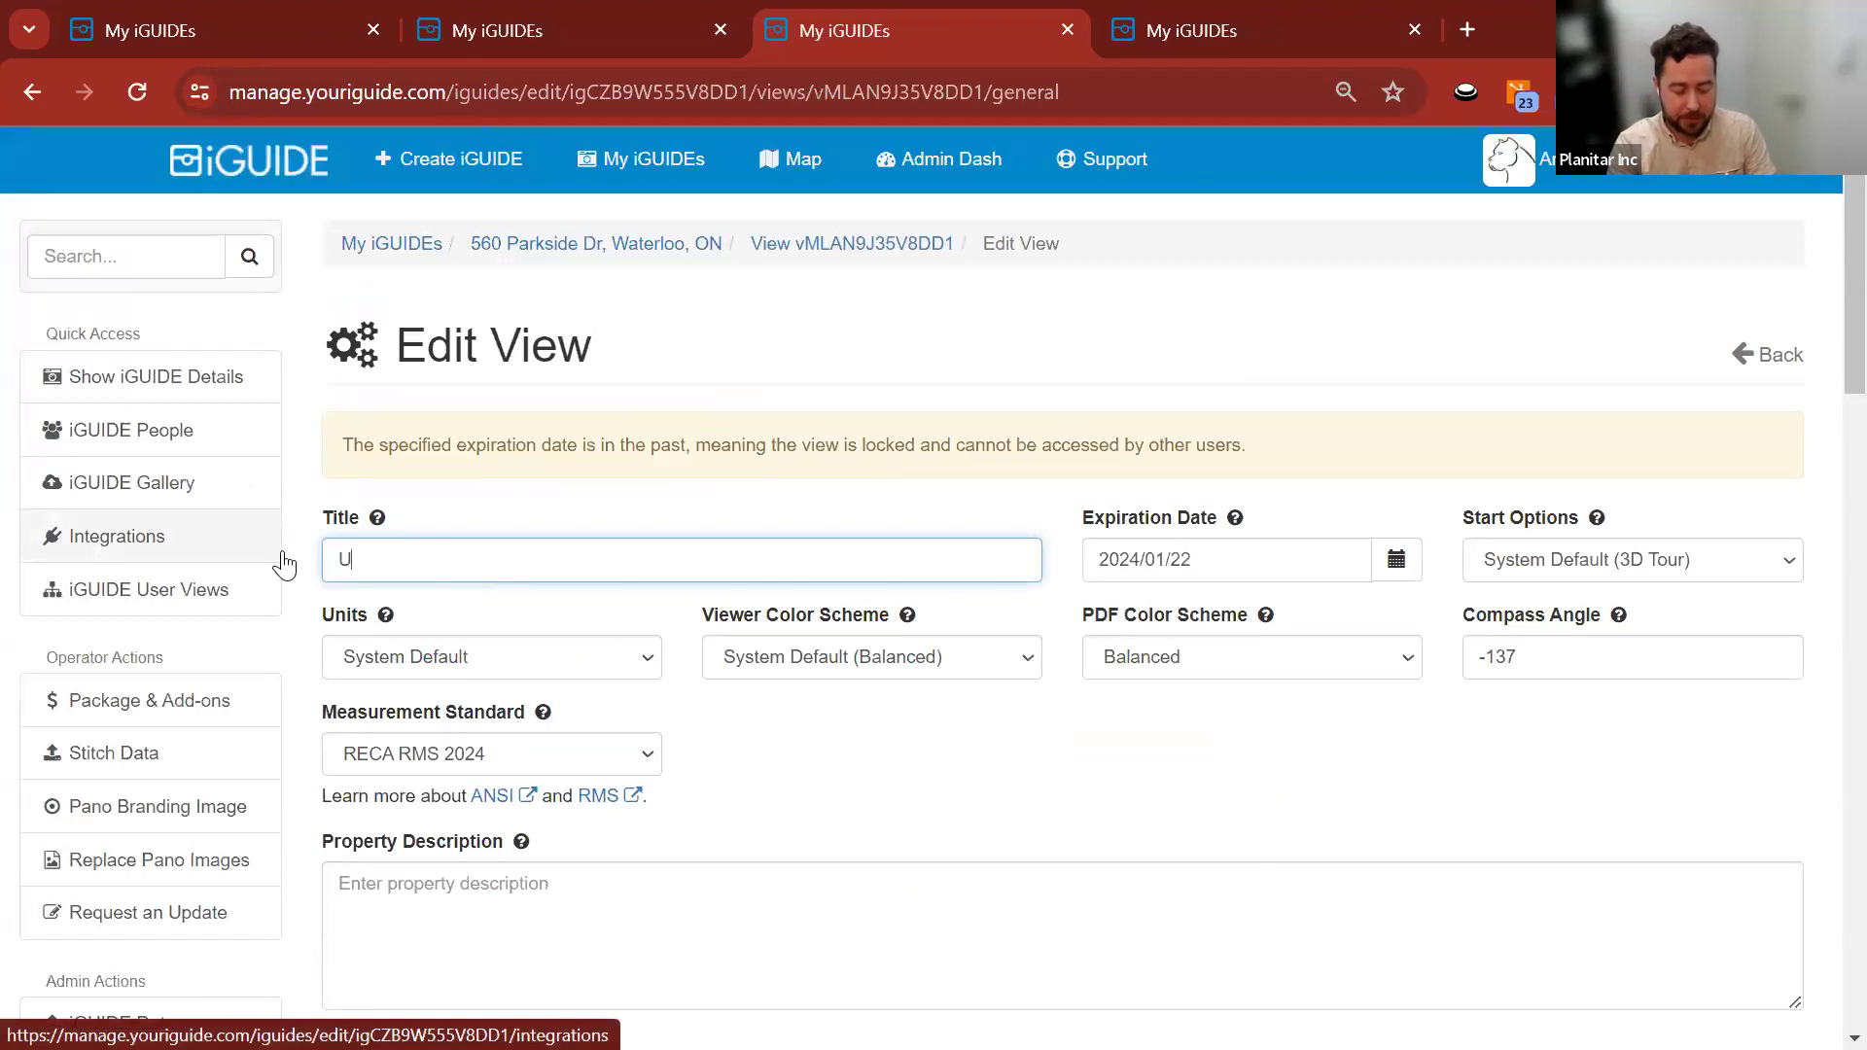
type("tility Room")
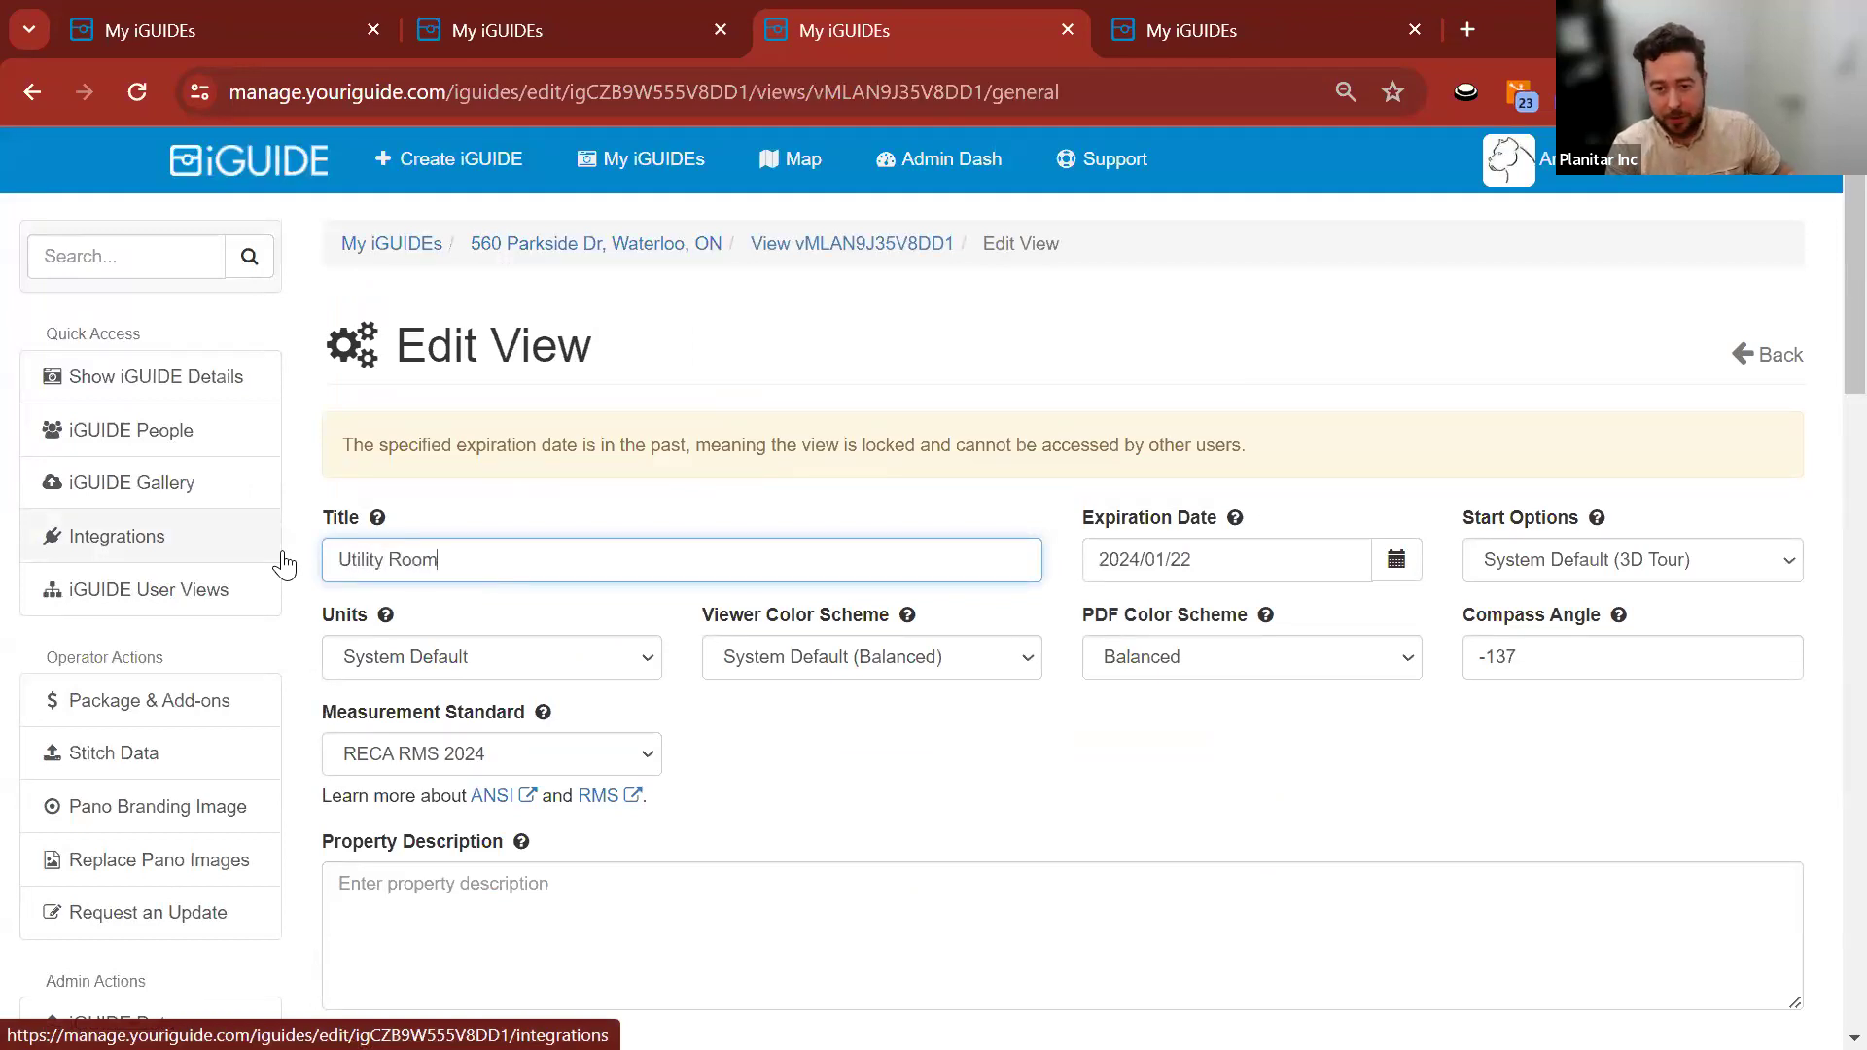
scroll(335, 933, "down", 20)
left_click(334, 931)
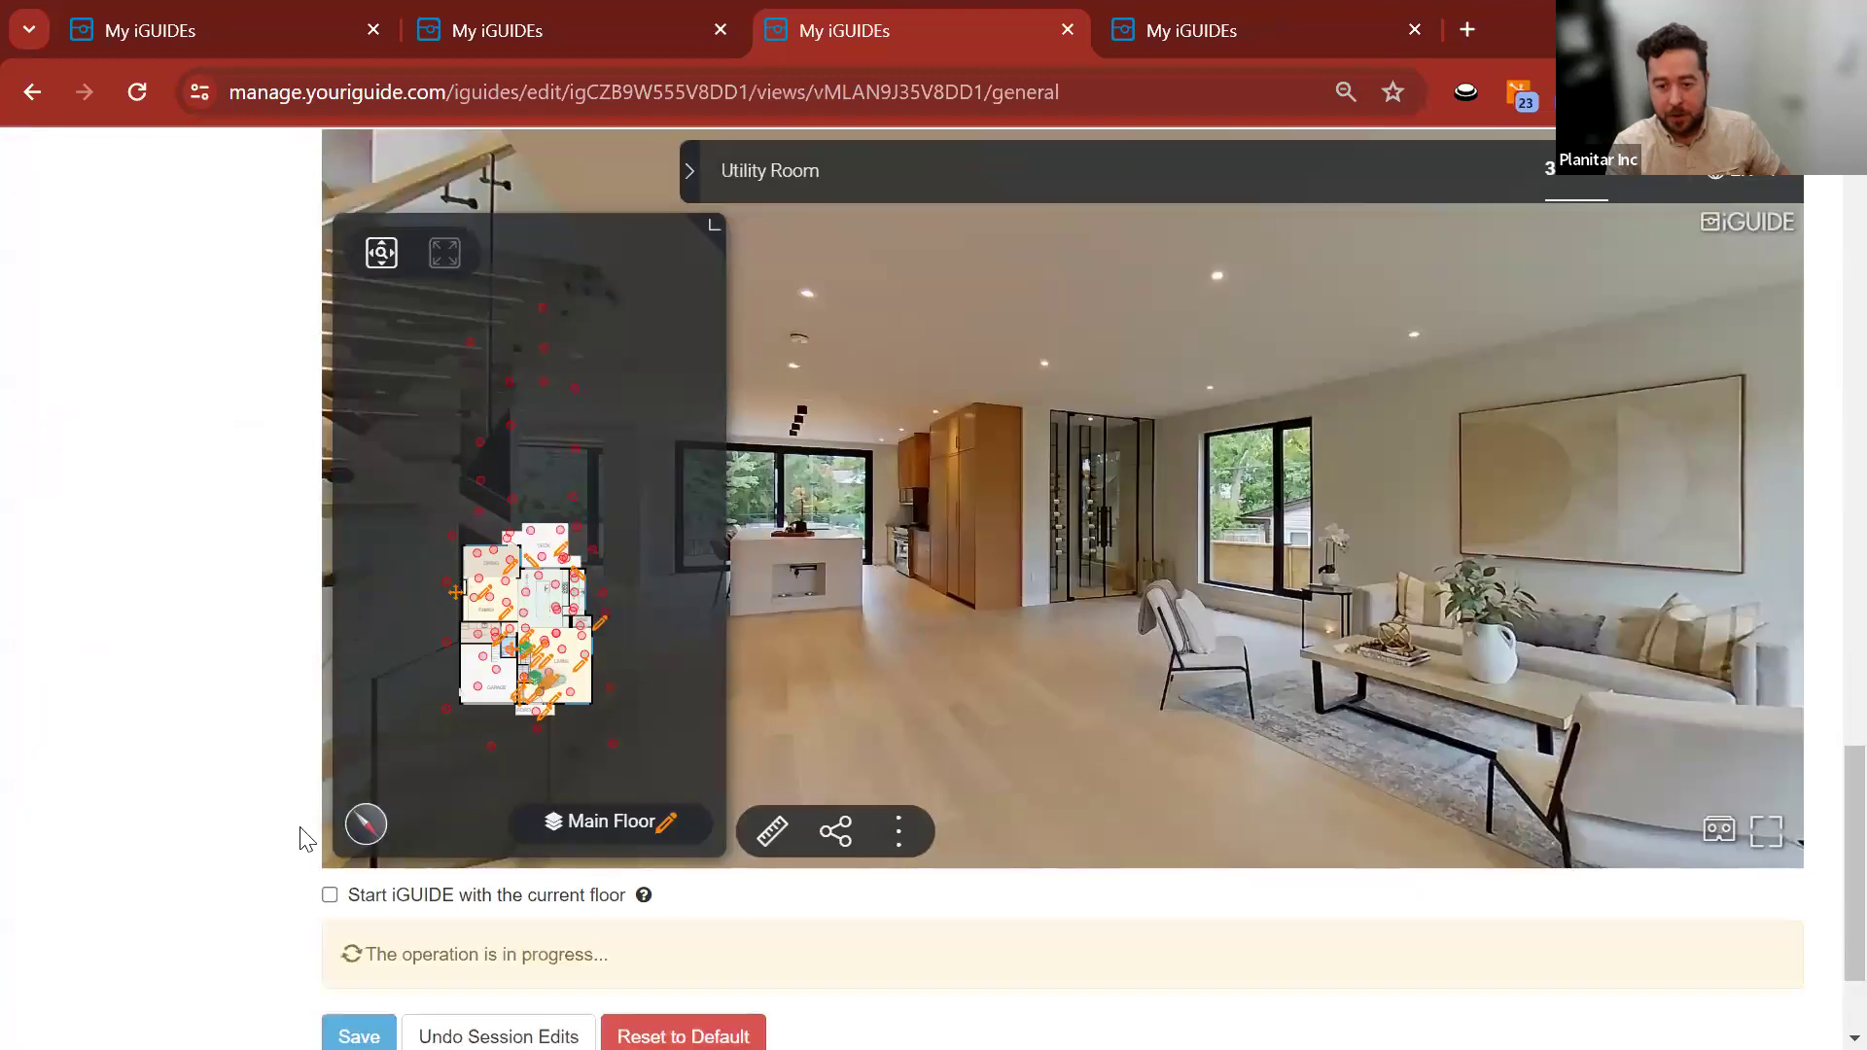
scroll(290, 663, "up", 4)
scroll(288, 661, "down", 4)
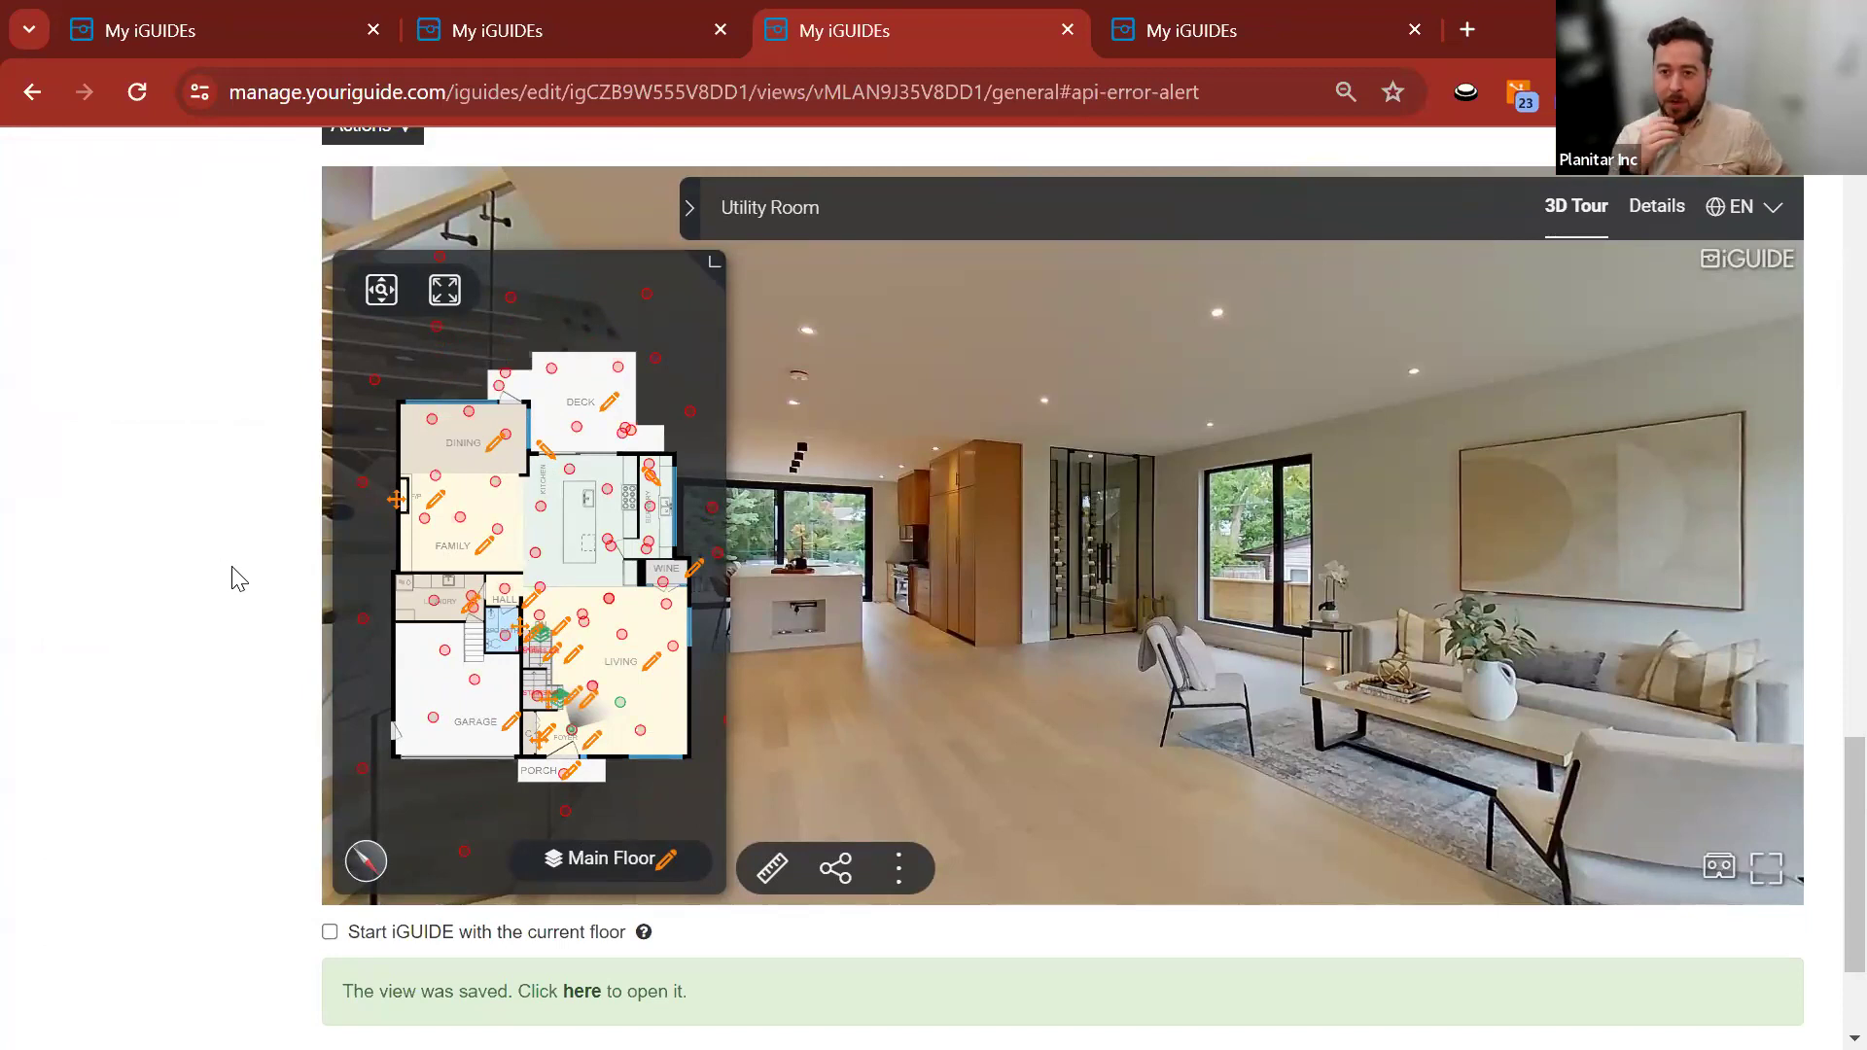
scroll(542, 479, "up", 15)
left_click(583, 246)
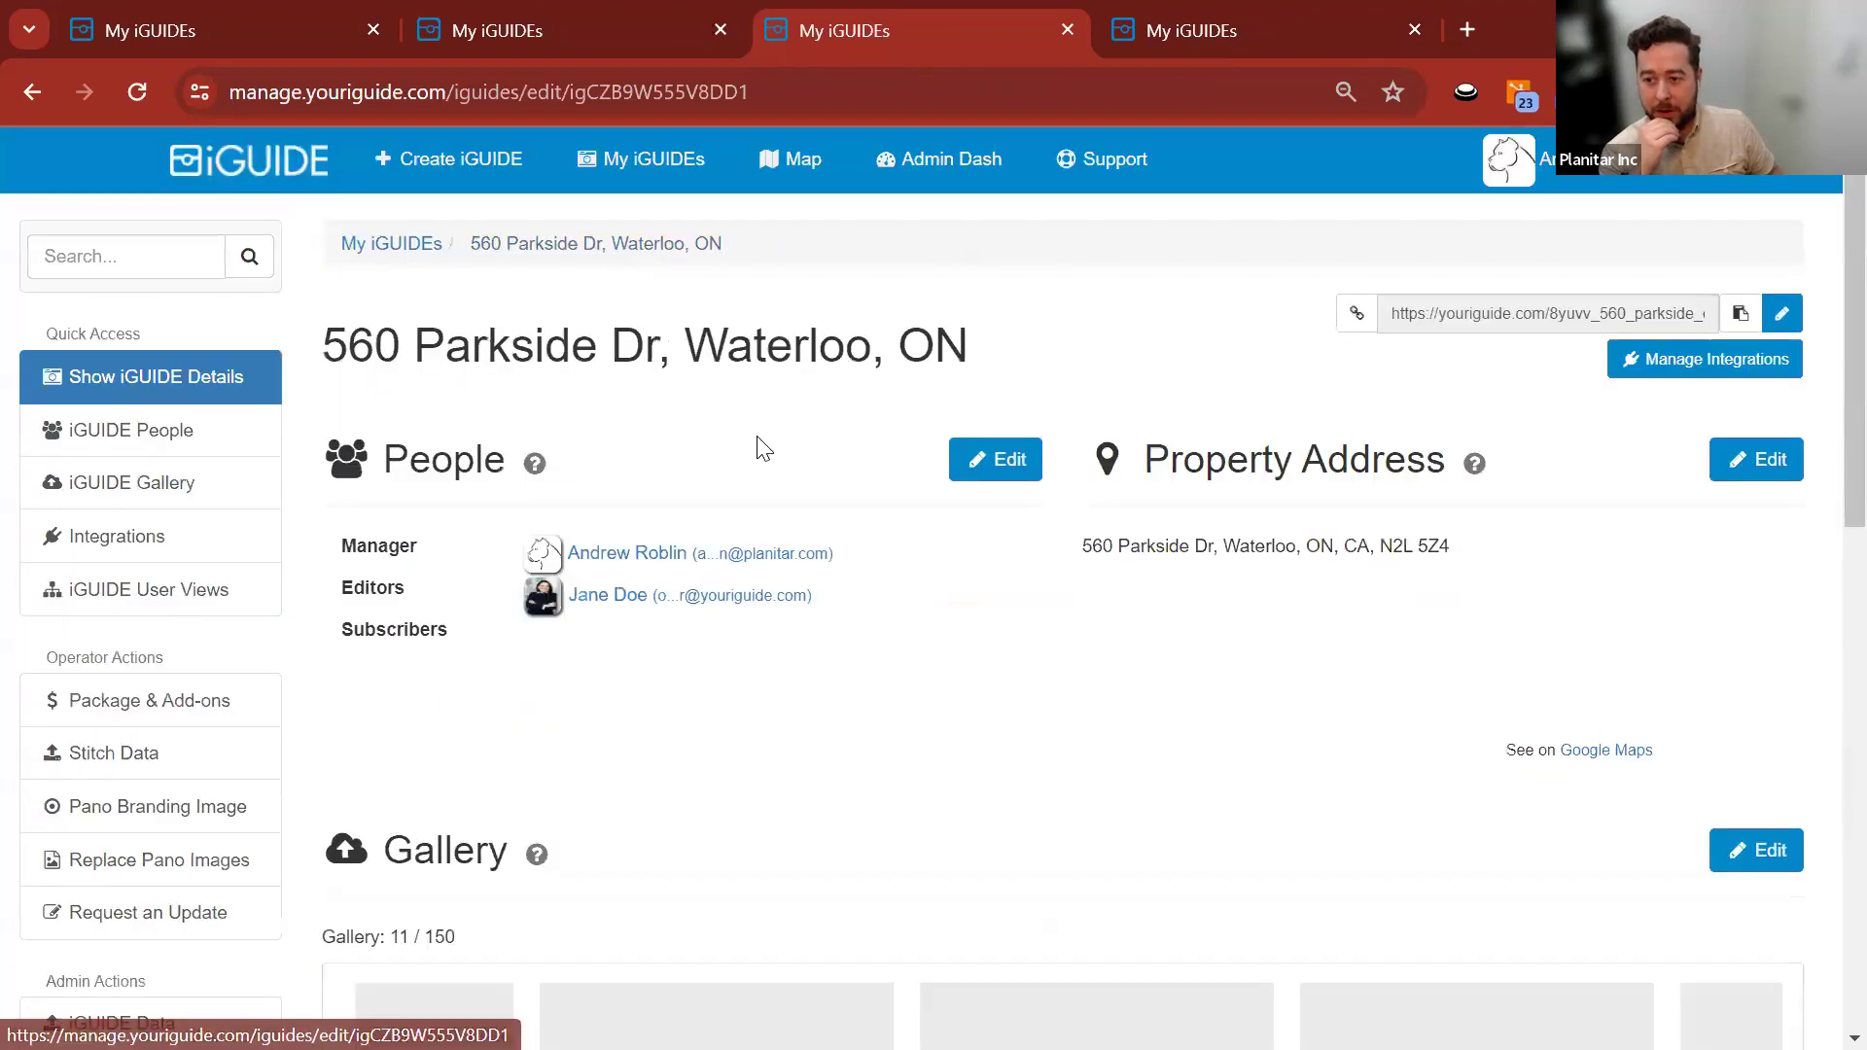
scroll(758, 447, "down", 12)
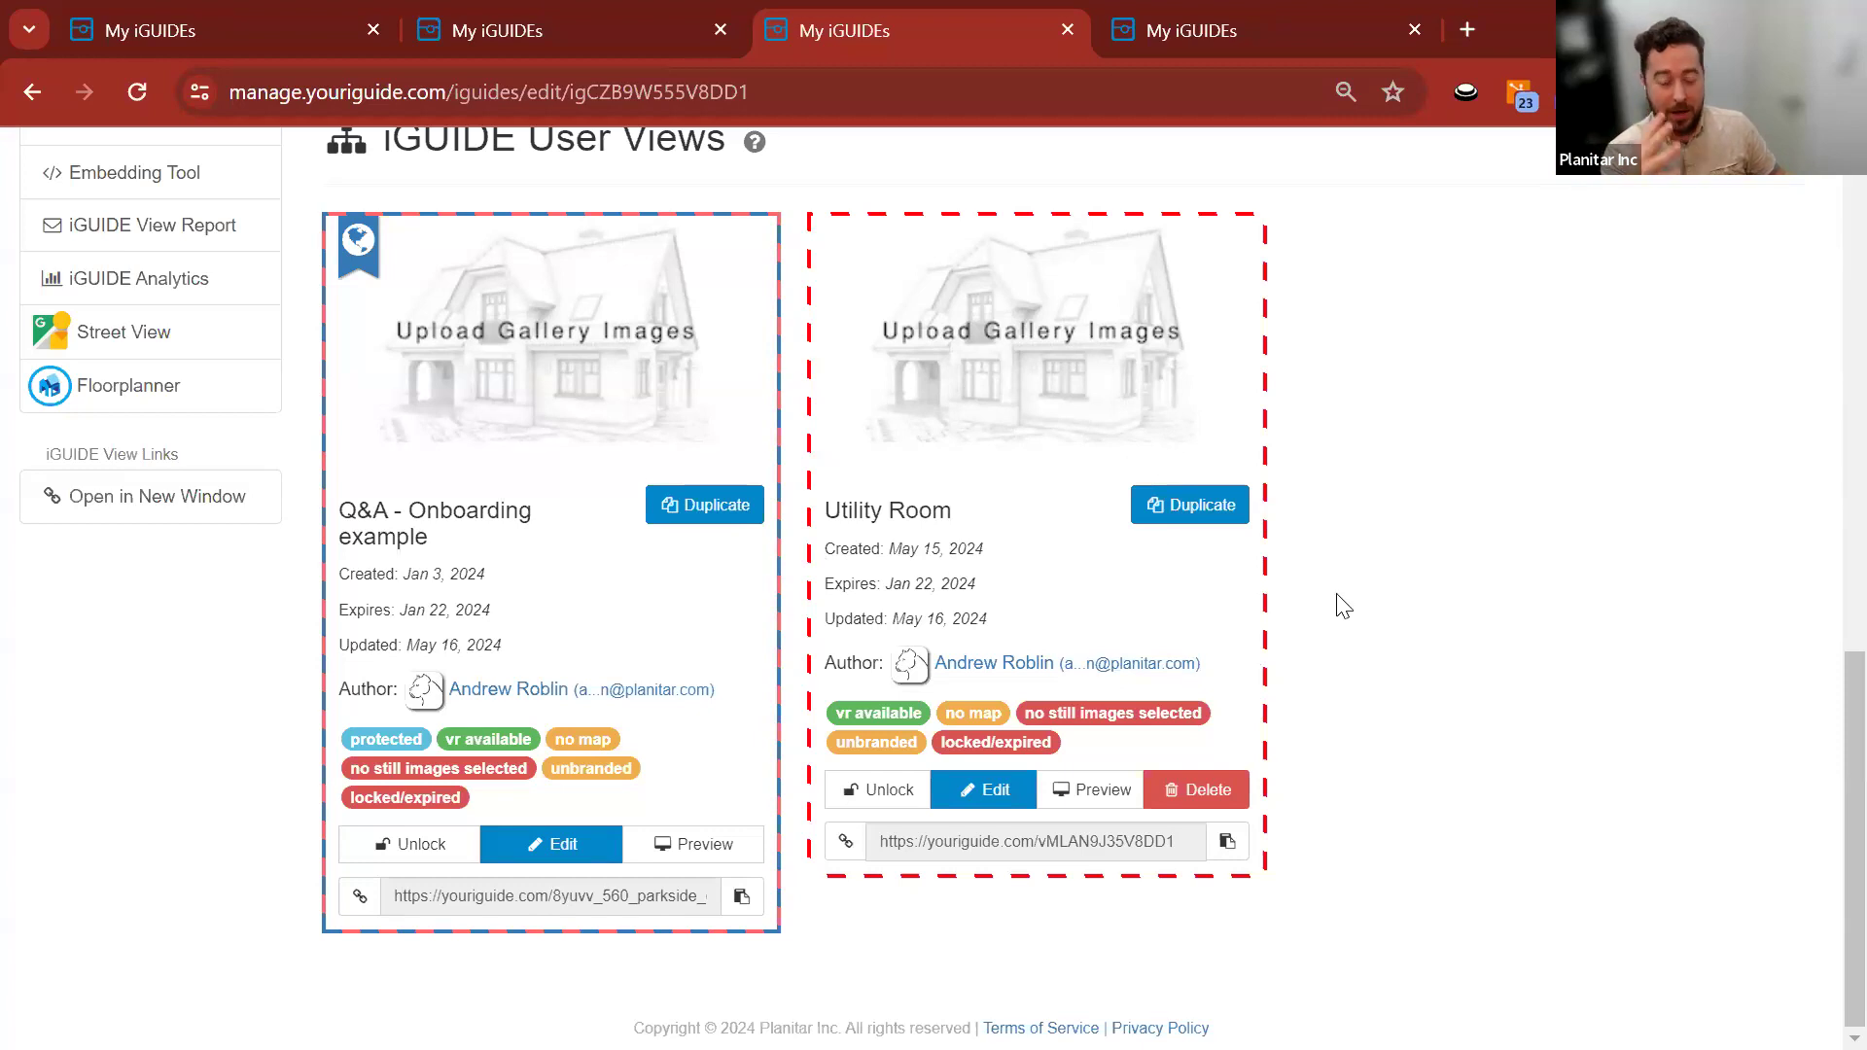
Open the Utility Room view's settings, then the property's gallery page.
left_click(985, 789)
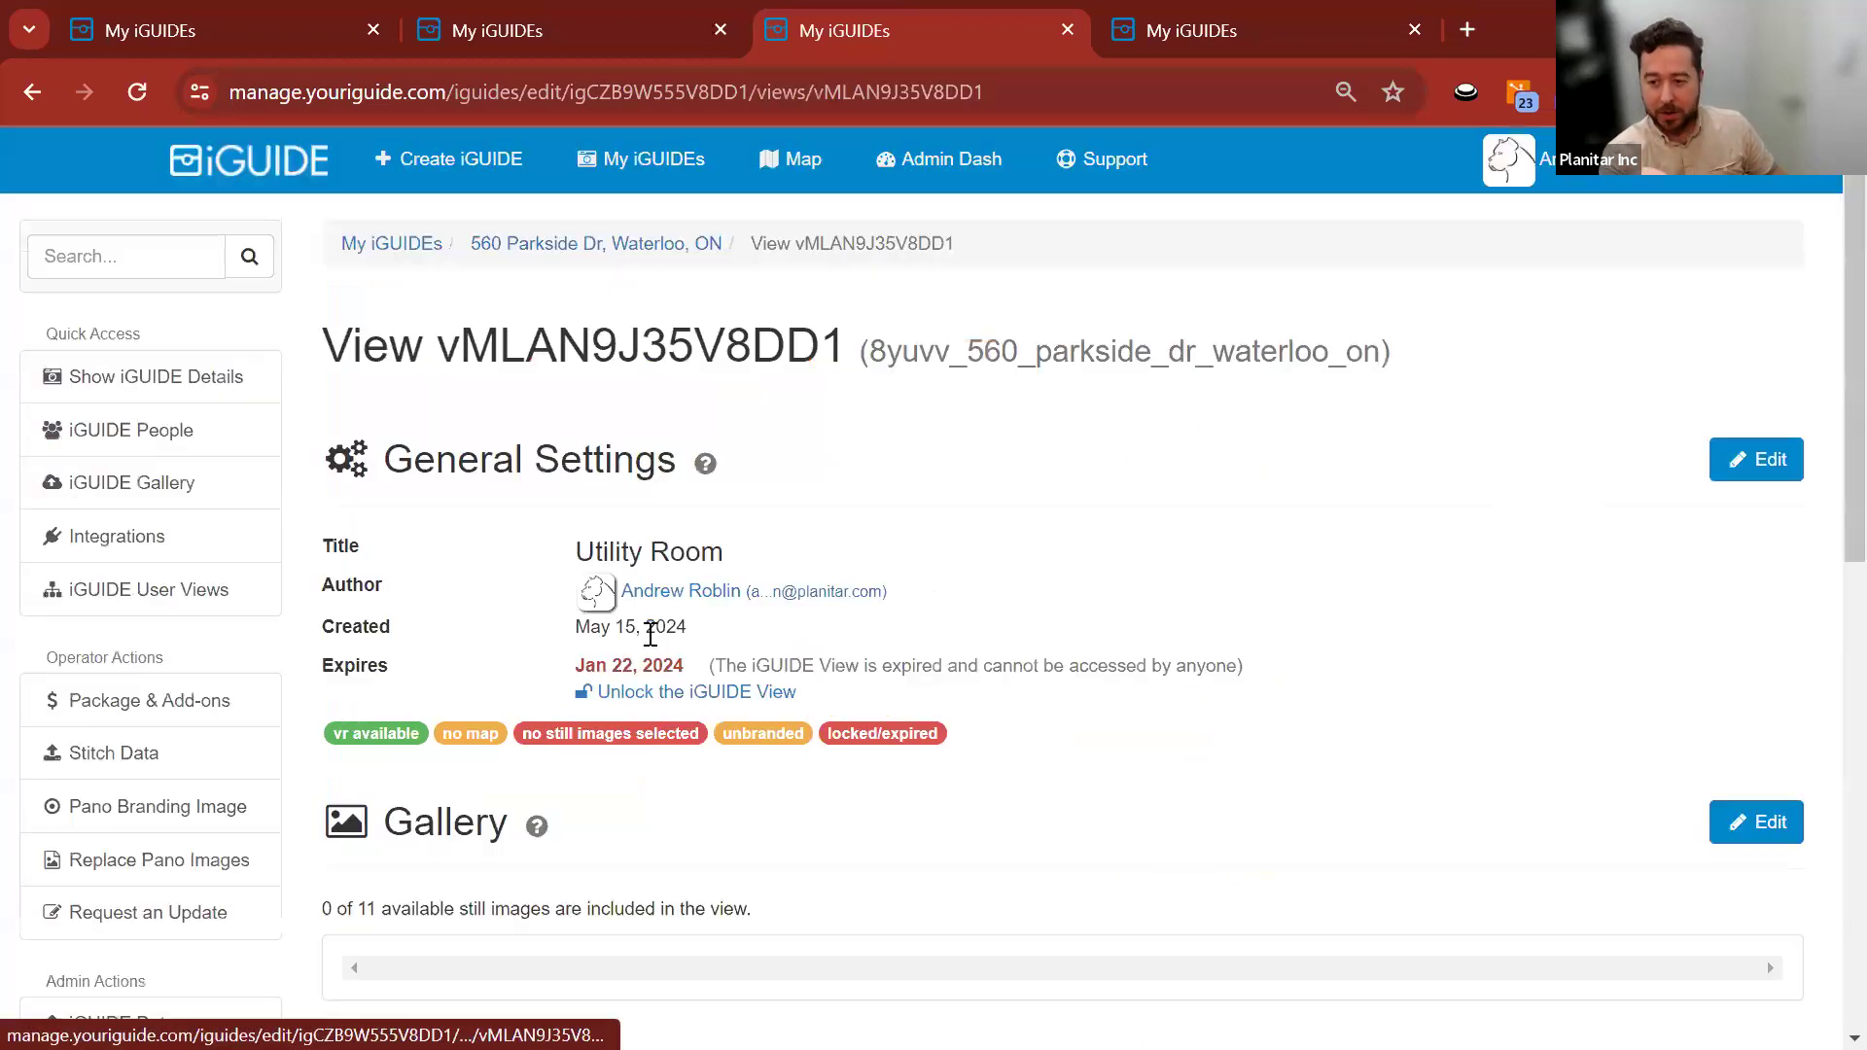
left_click(149, 483)
scroll(973, 623, "down", 7)
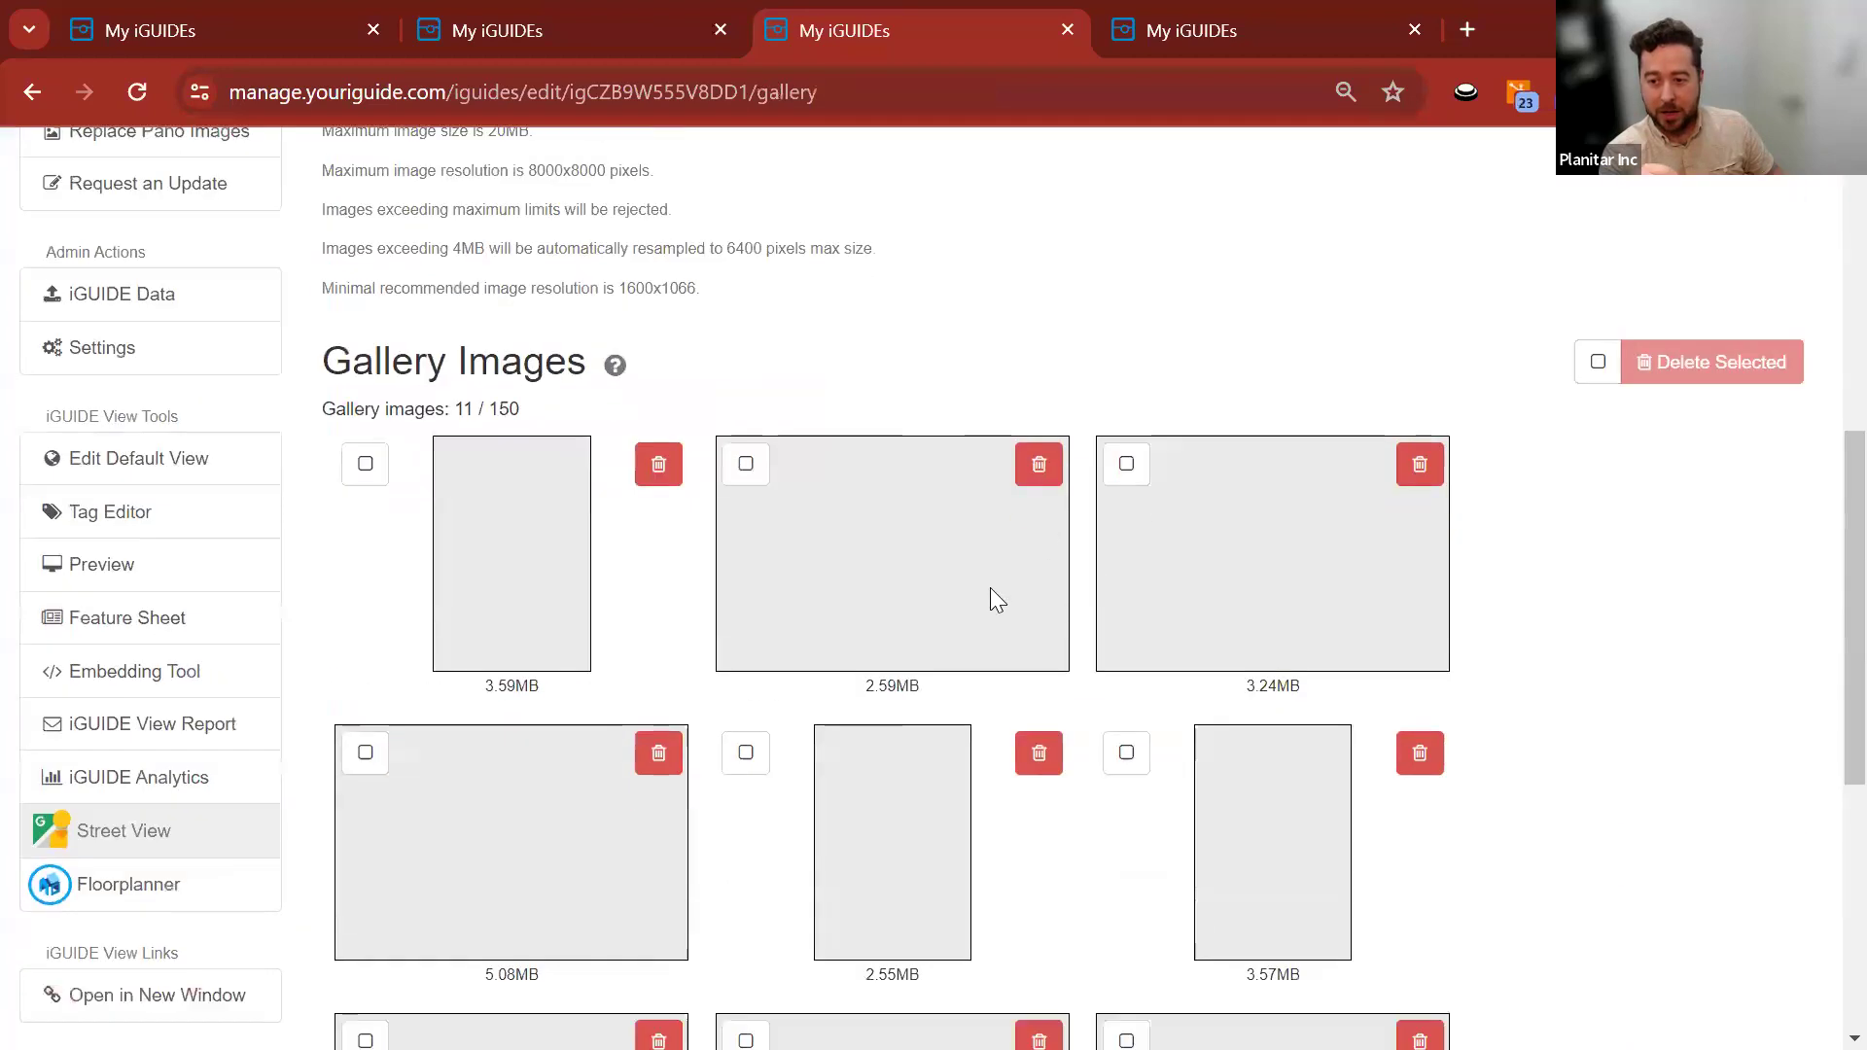
scroll(487, 508, "up", 6)
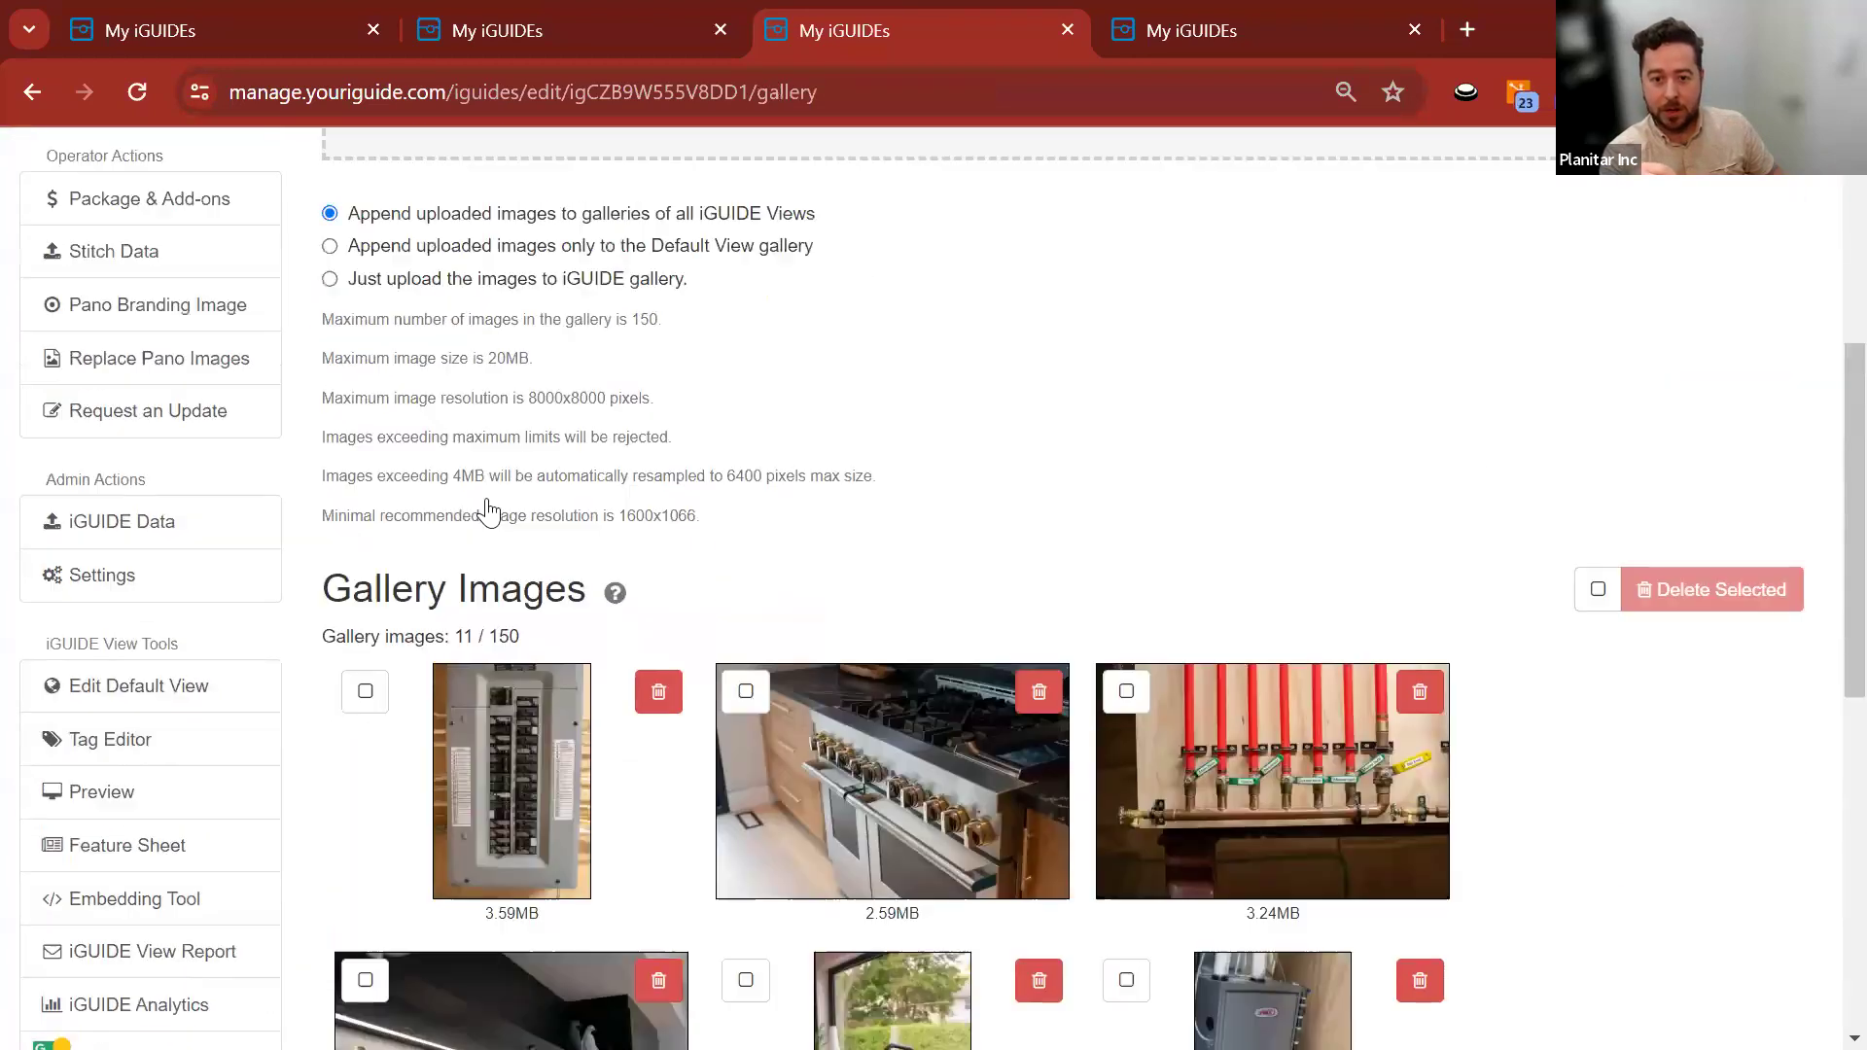
scroll(156, 855, "down", 3)
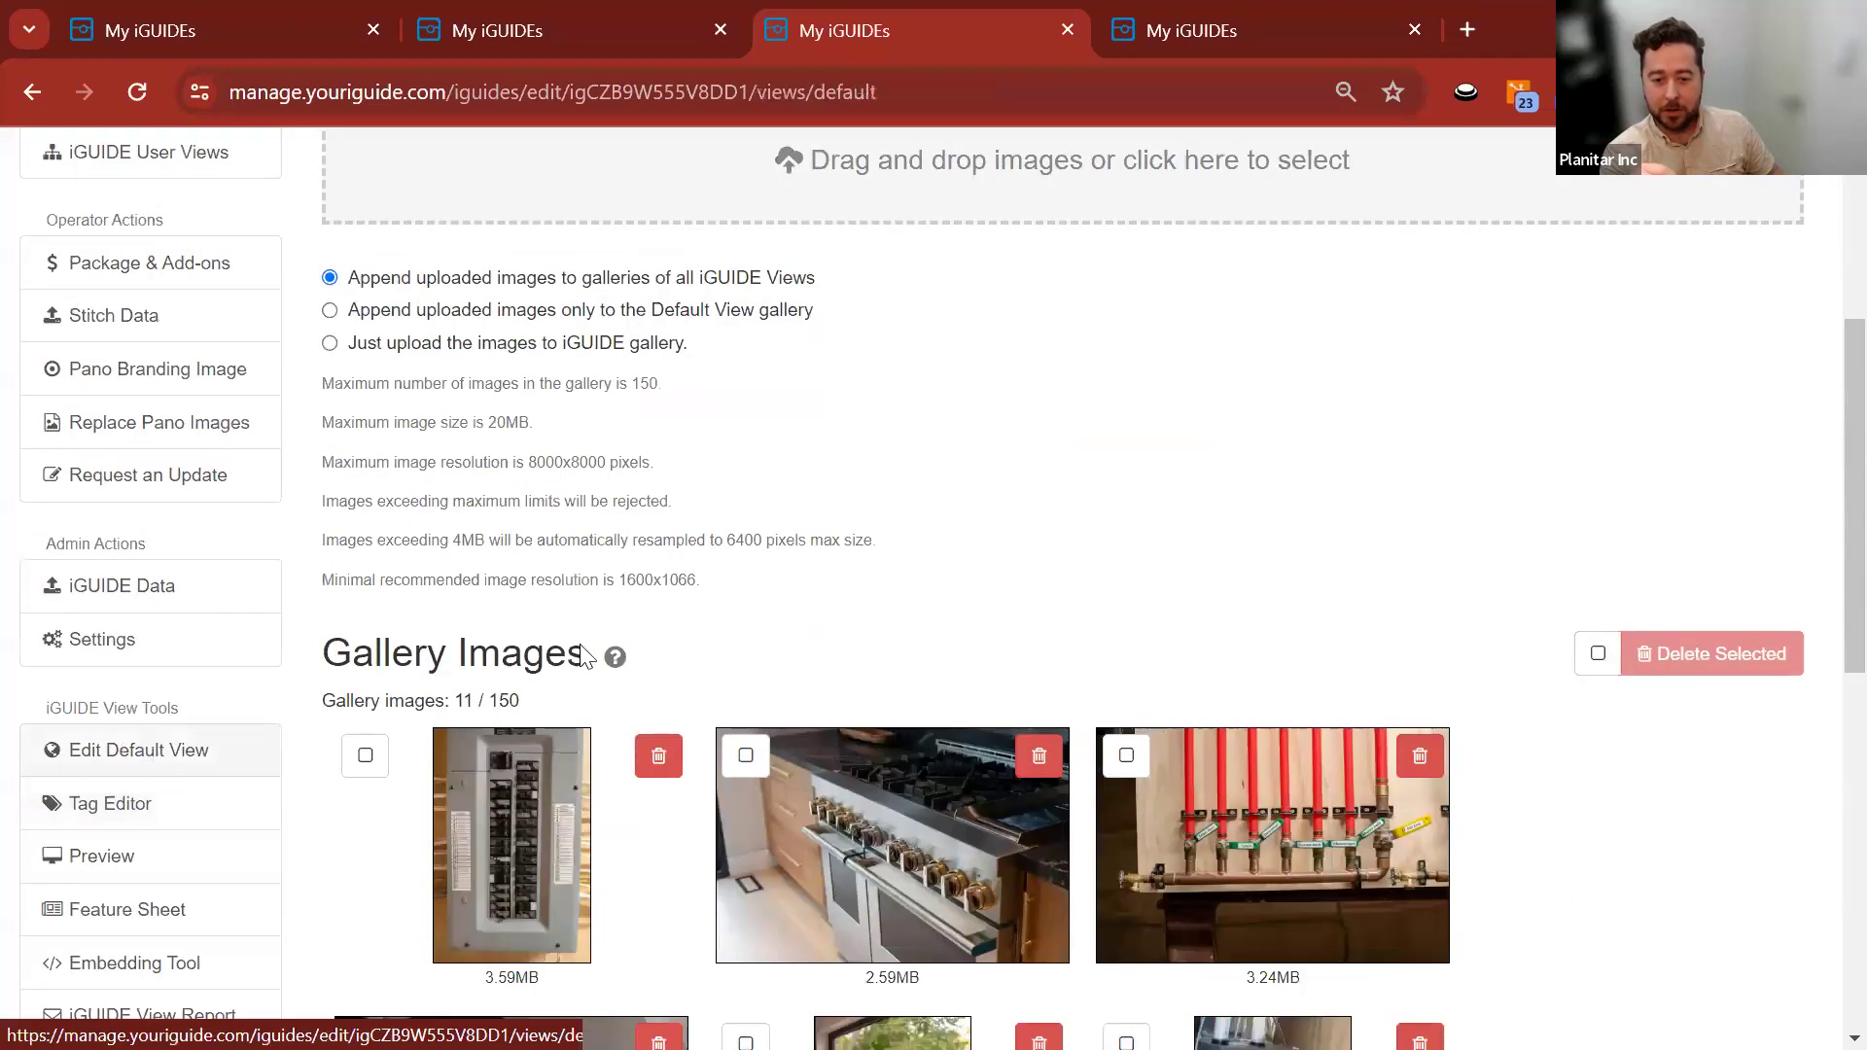
Open the Default View's gallery editor and review its excluded images.
left_click(175, 754)
left_click(1756, 822)
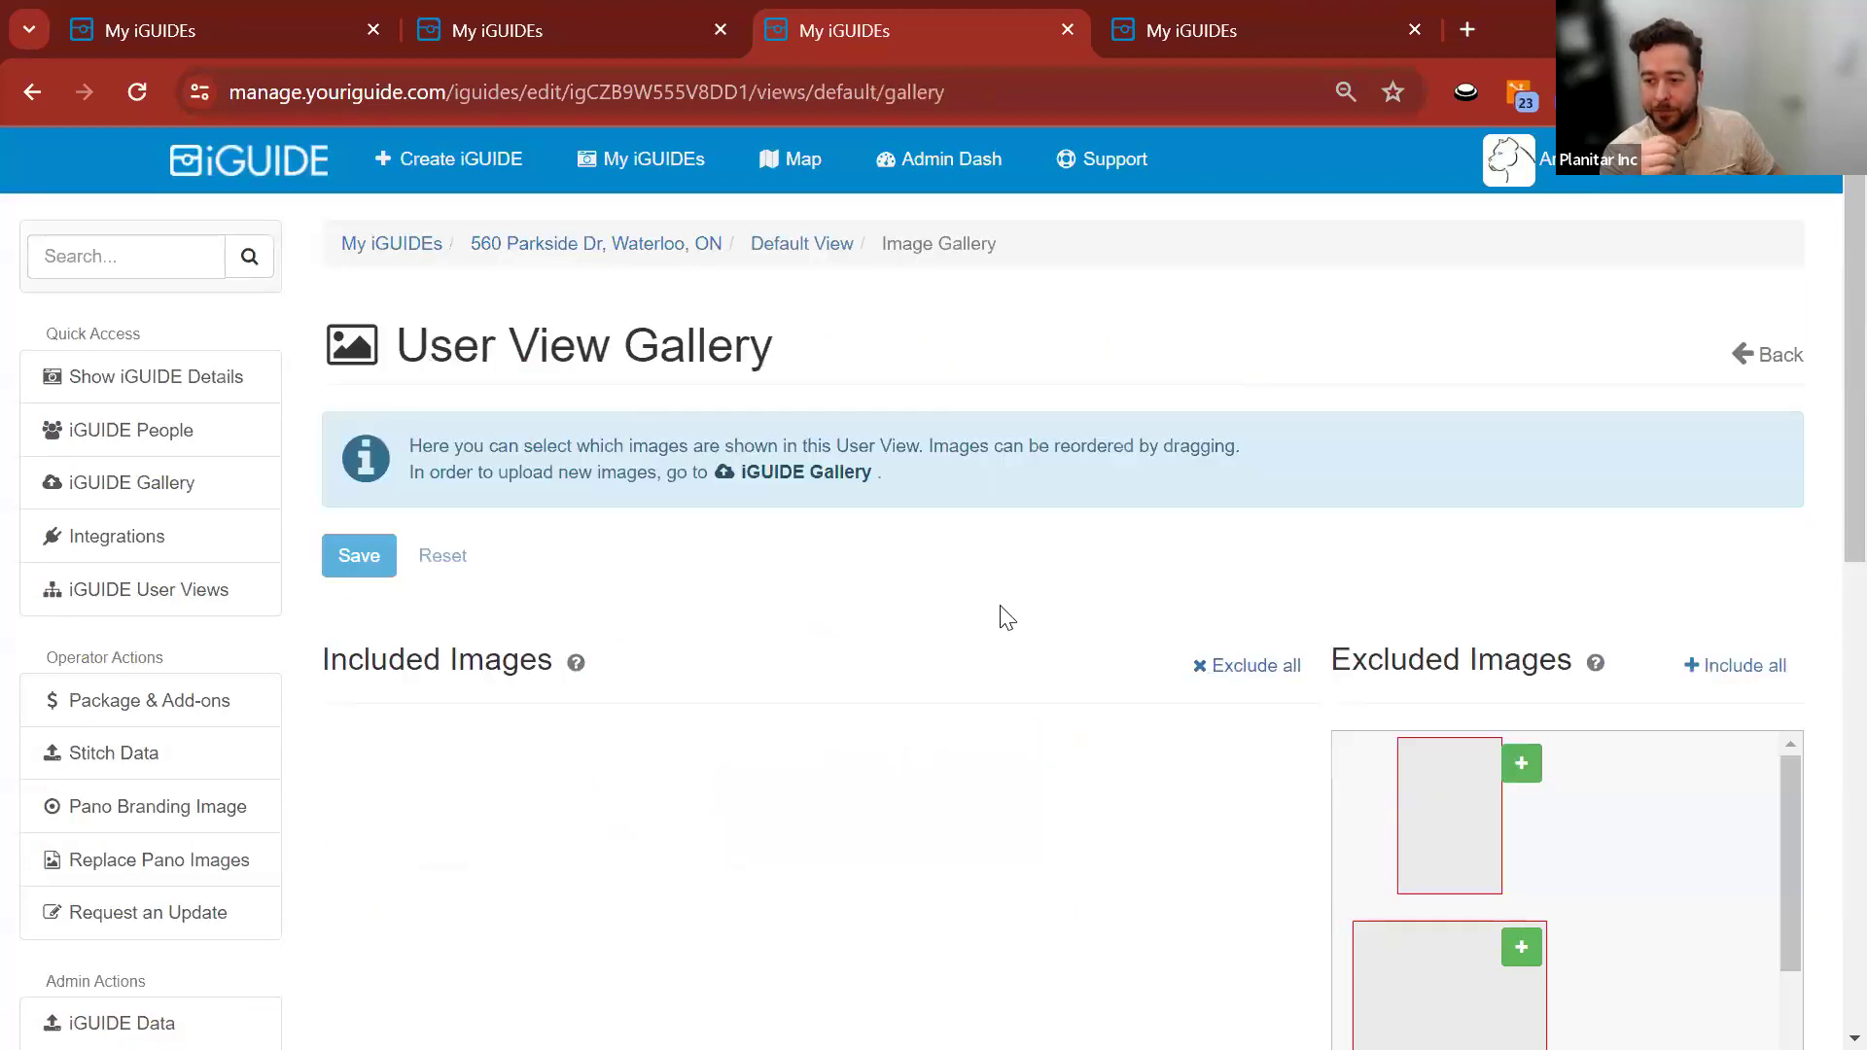
scroll(1016, 525, "down", 2)
scroll(1016, 525, "down", 4)
scroll(784, 487, "up", 6)
scroll(709, 720, "down", 4)
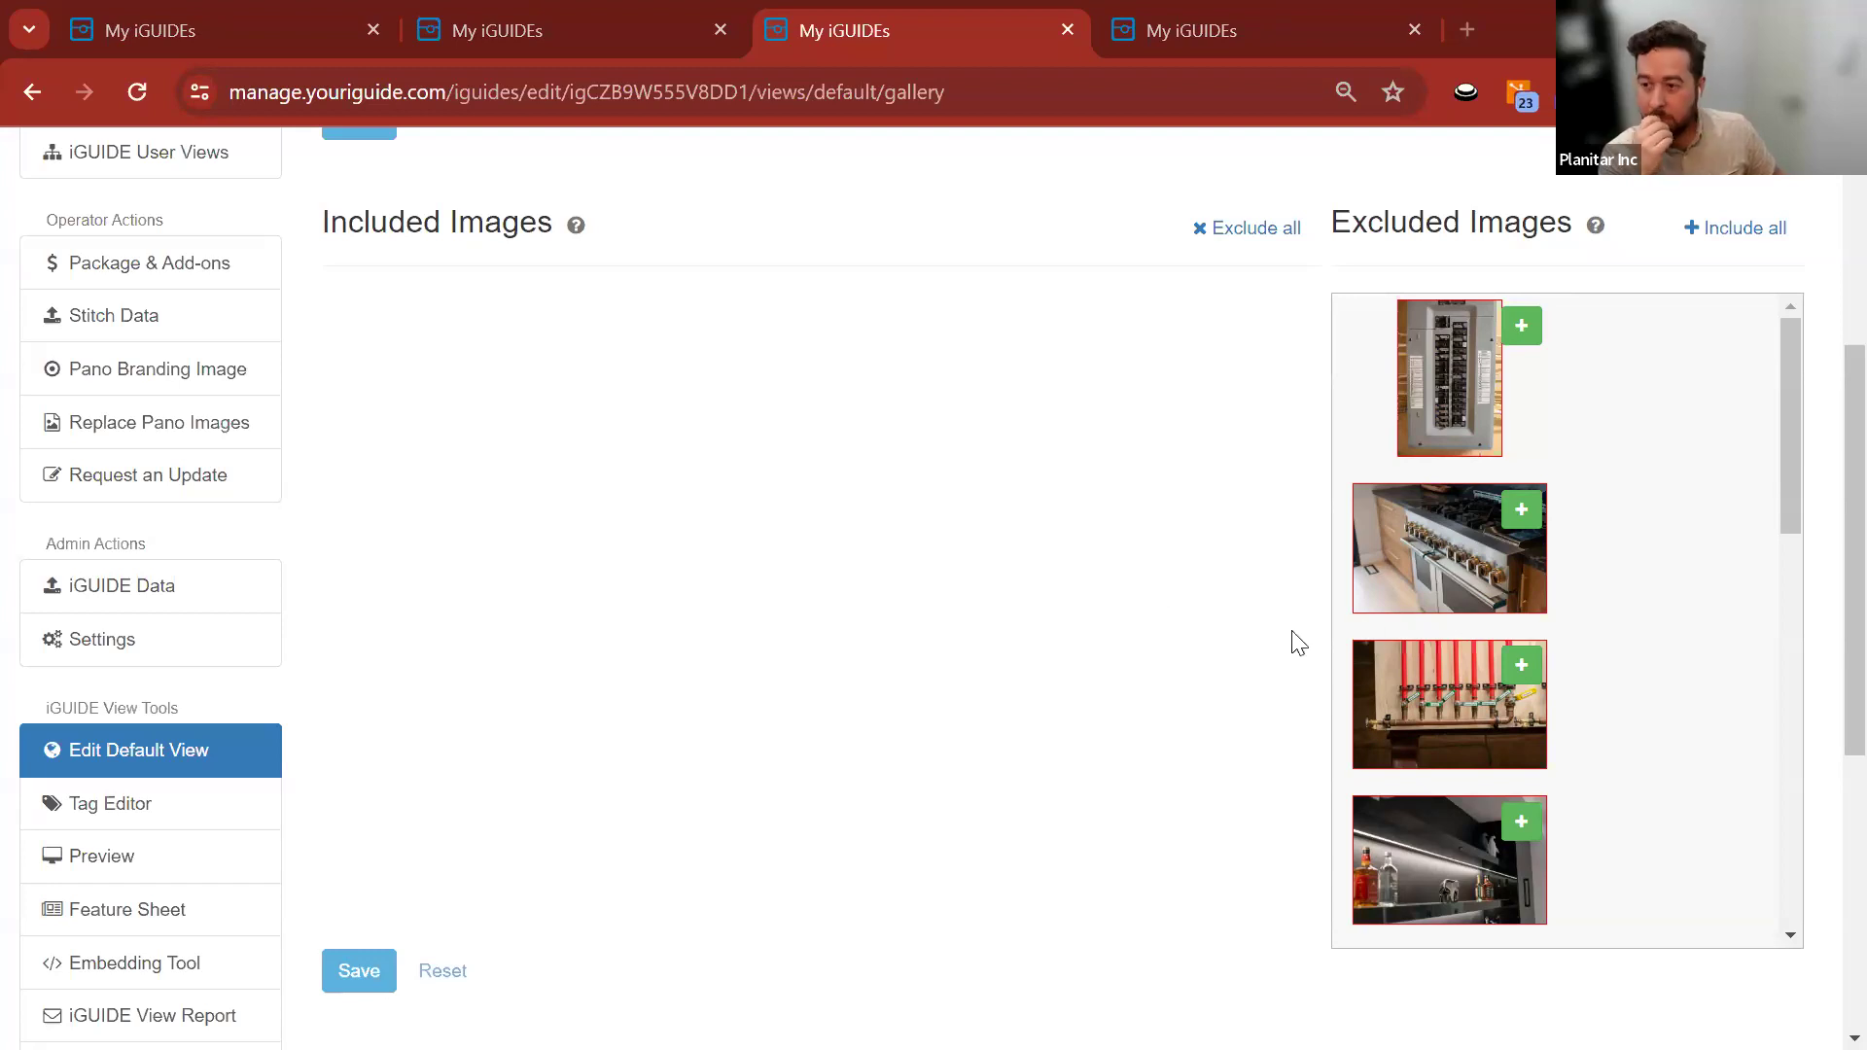
scroll(1291, 637, "up", 5)
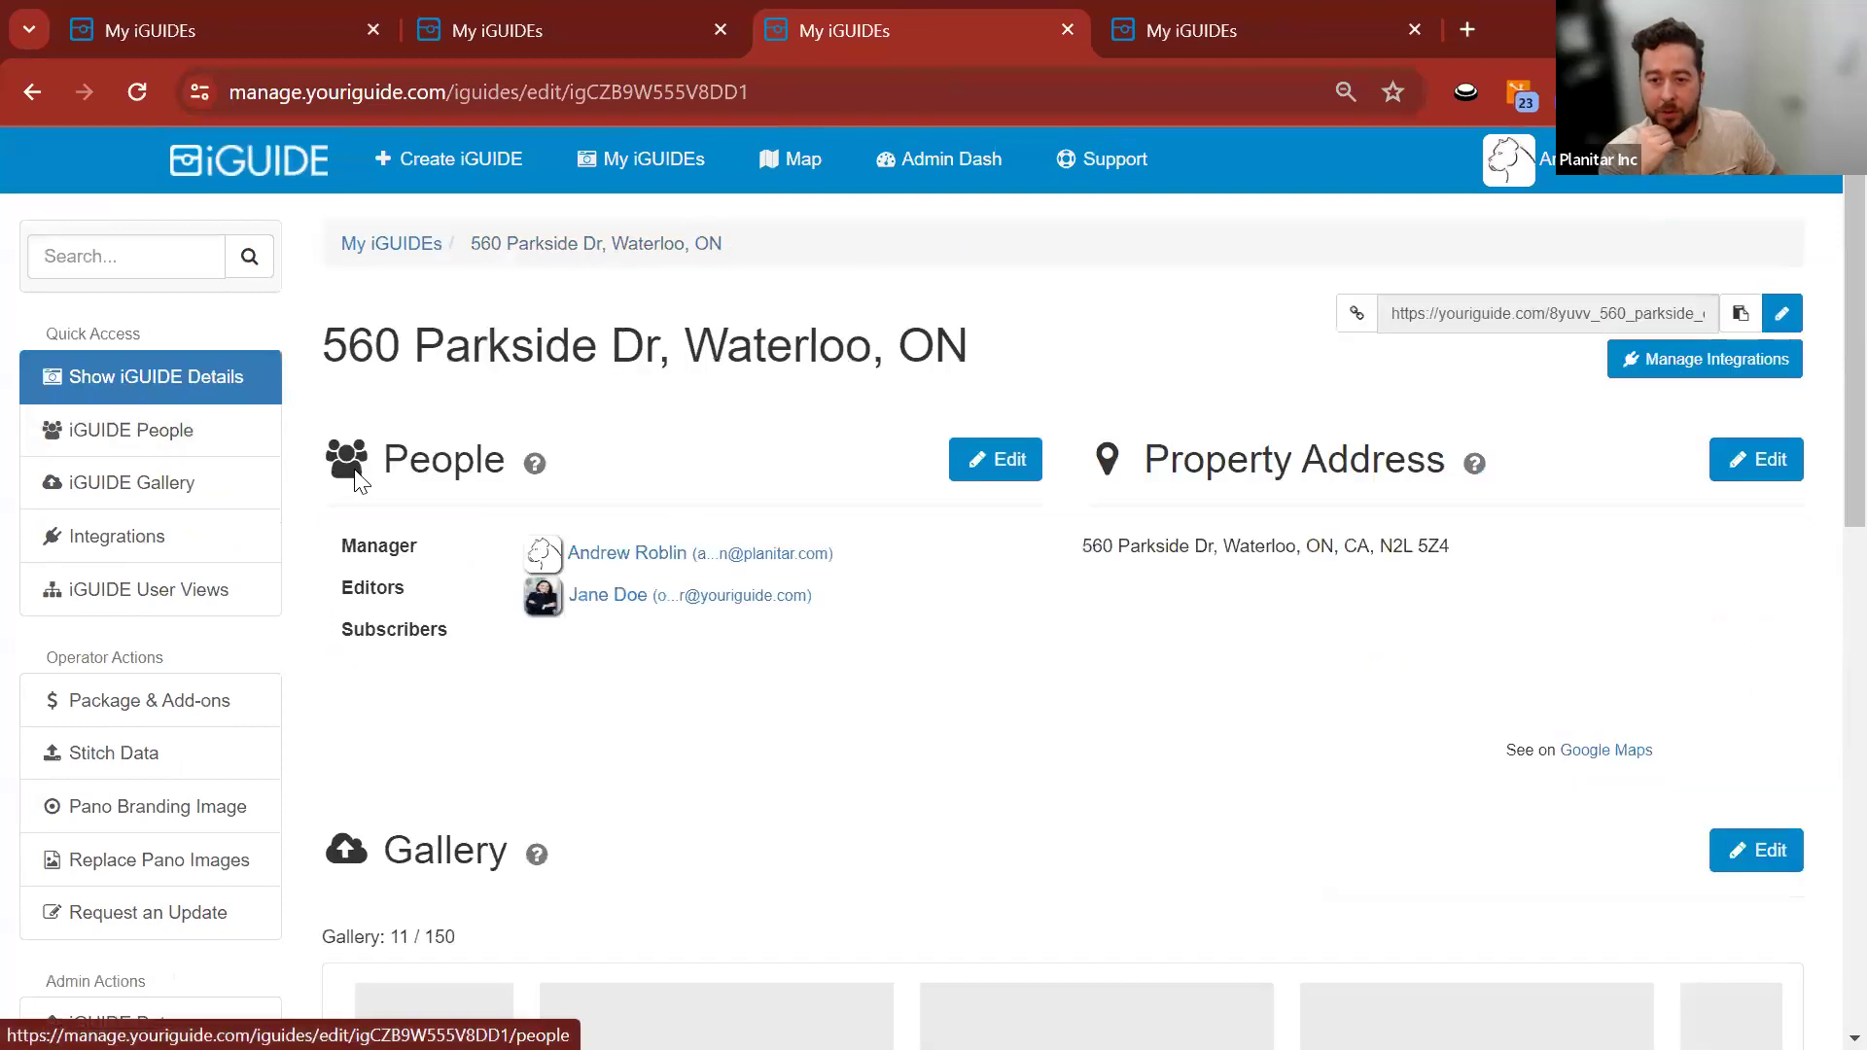
scroll(331, 479, "down", 3)
scroll(334, 486, "up", 3)
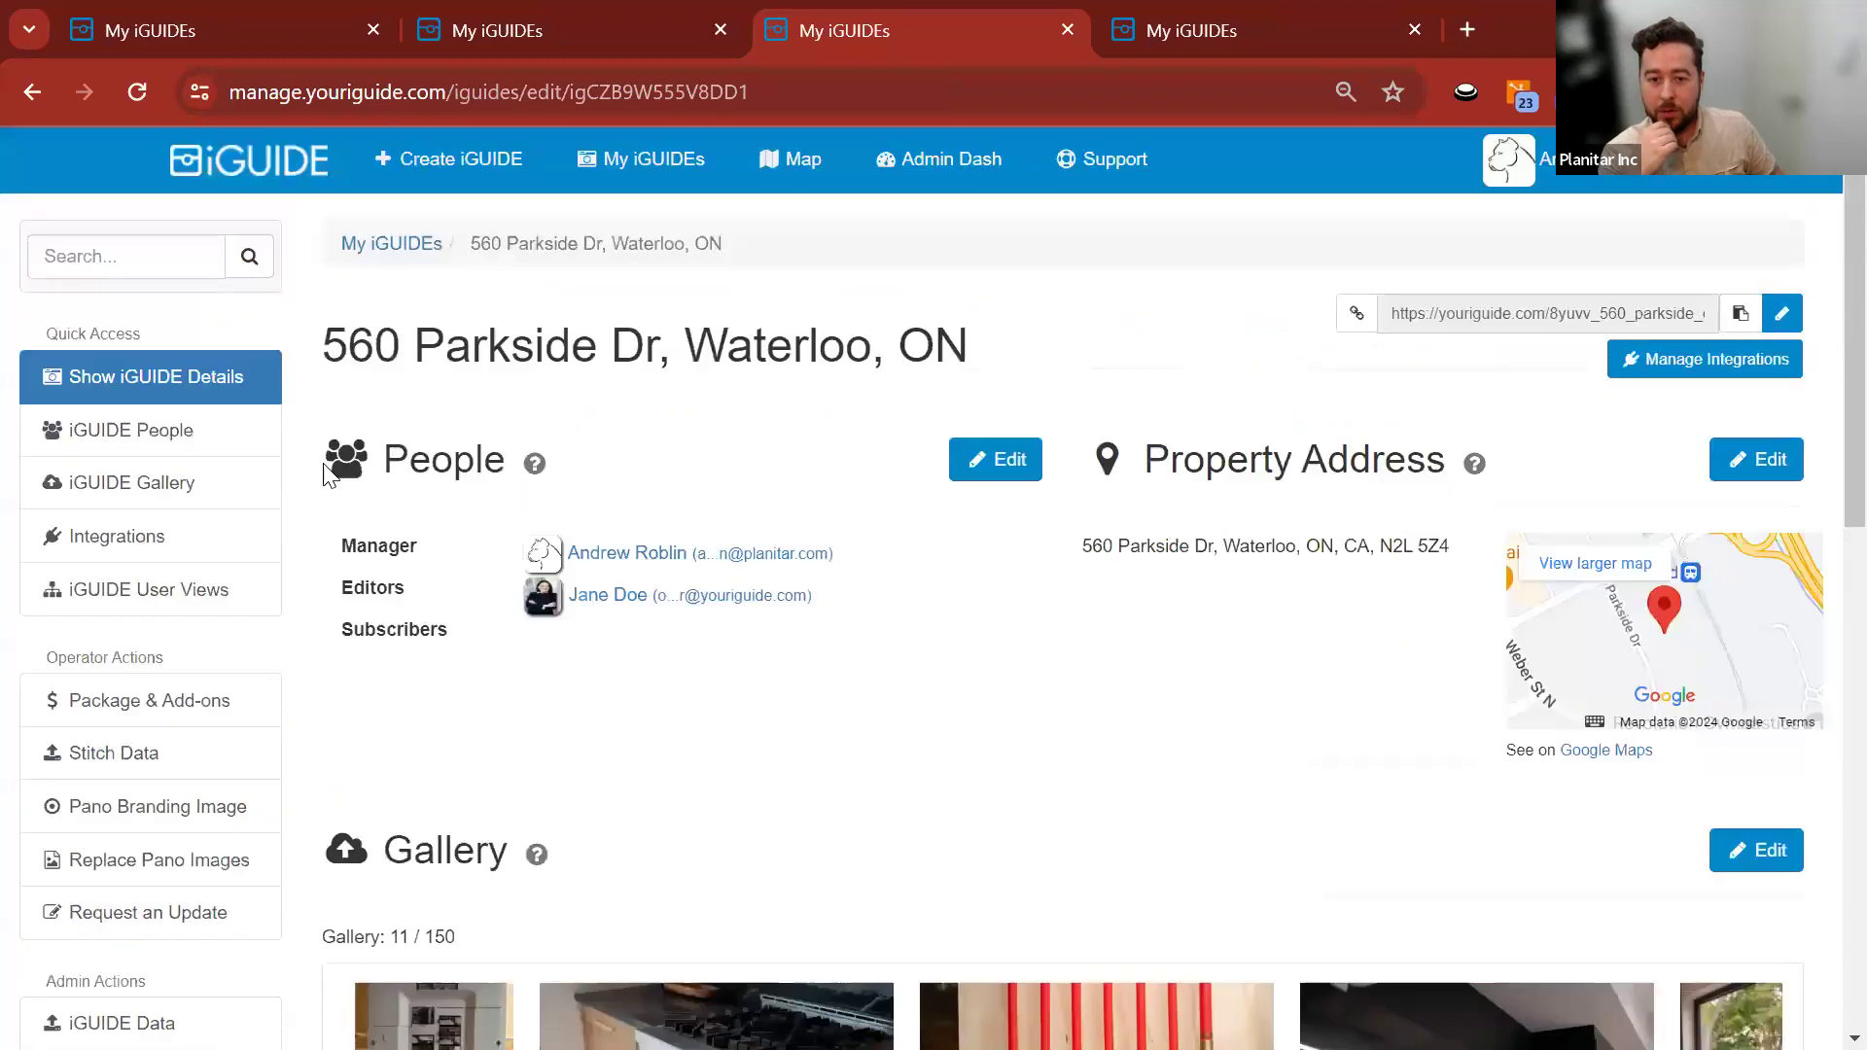
scroll(170, 681, "down", 3)
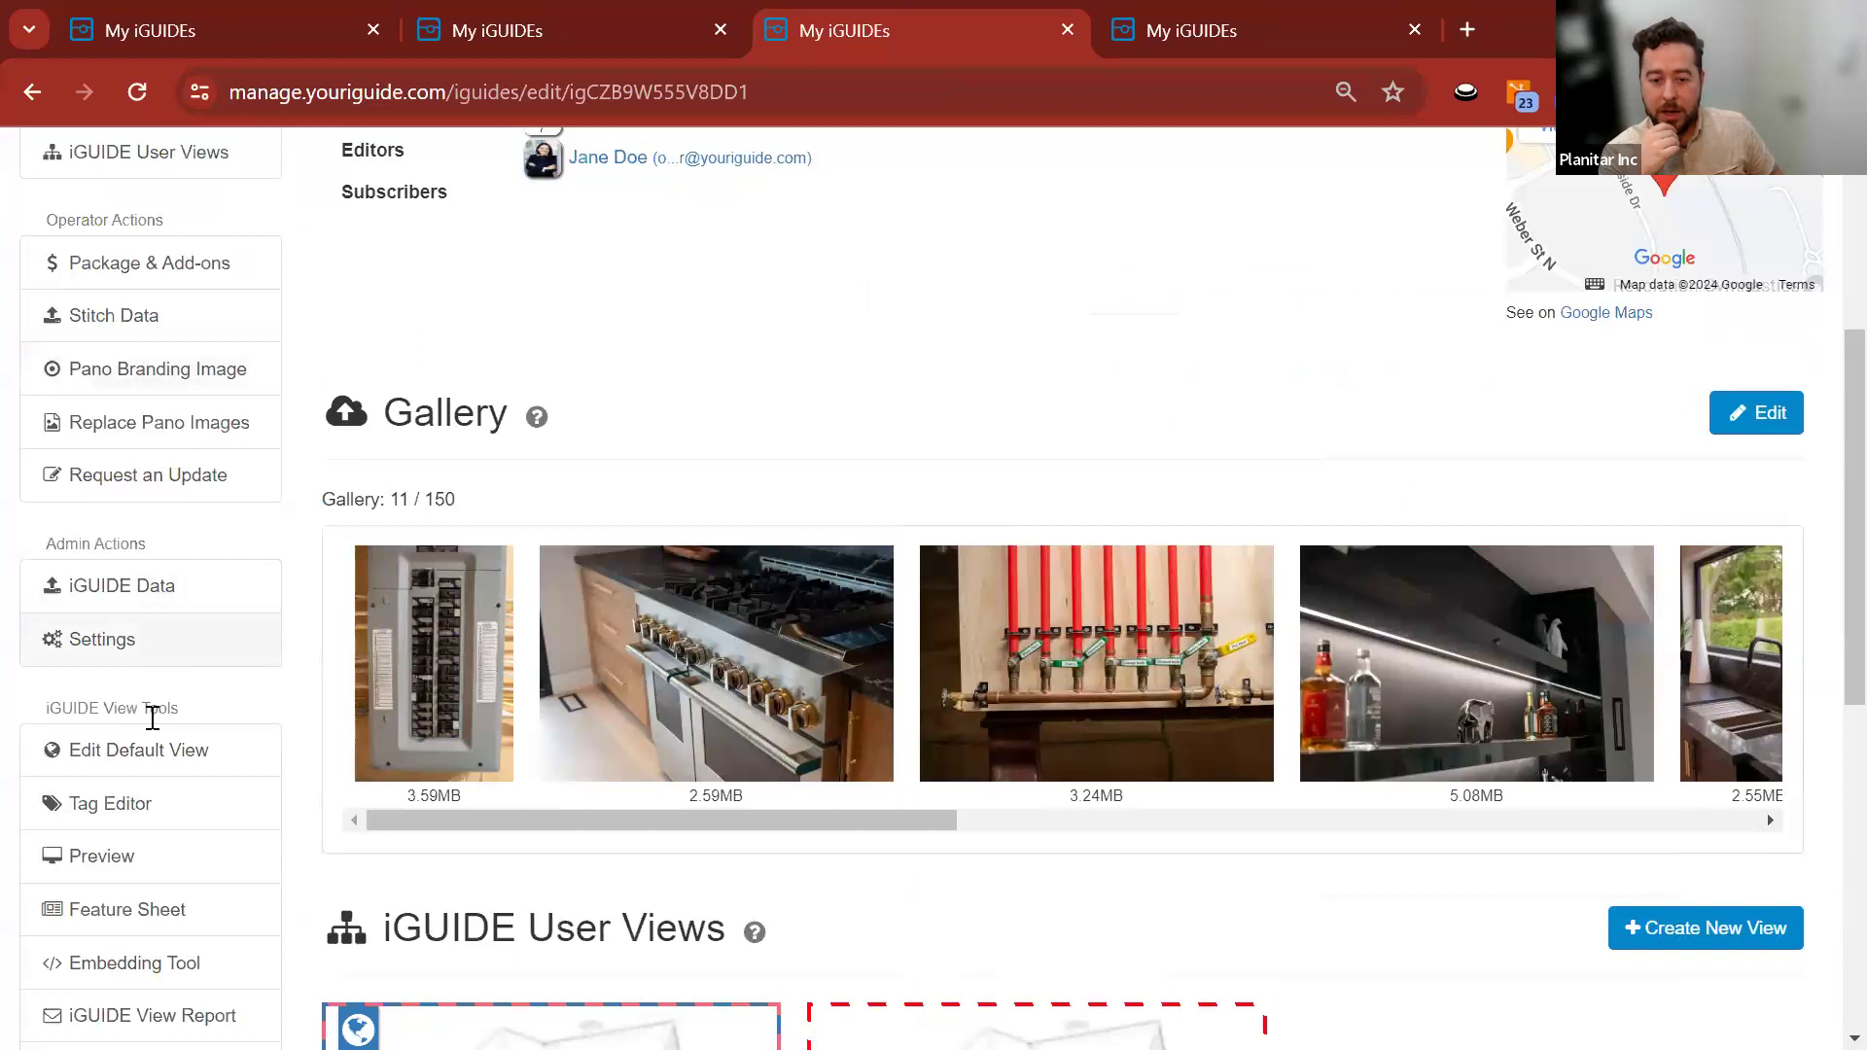
Reopen the Default View settings and its Gallery image editor.
left_click(101, 760)
scroll(294, 440, "down", 6)
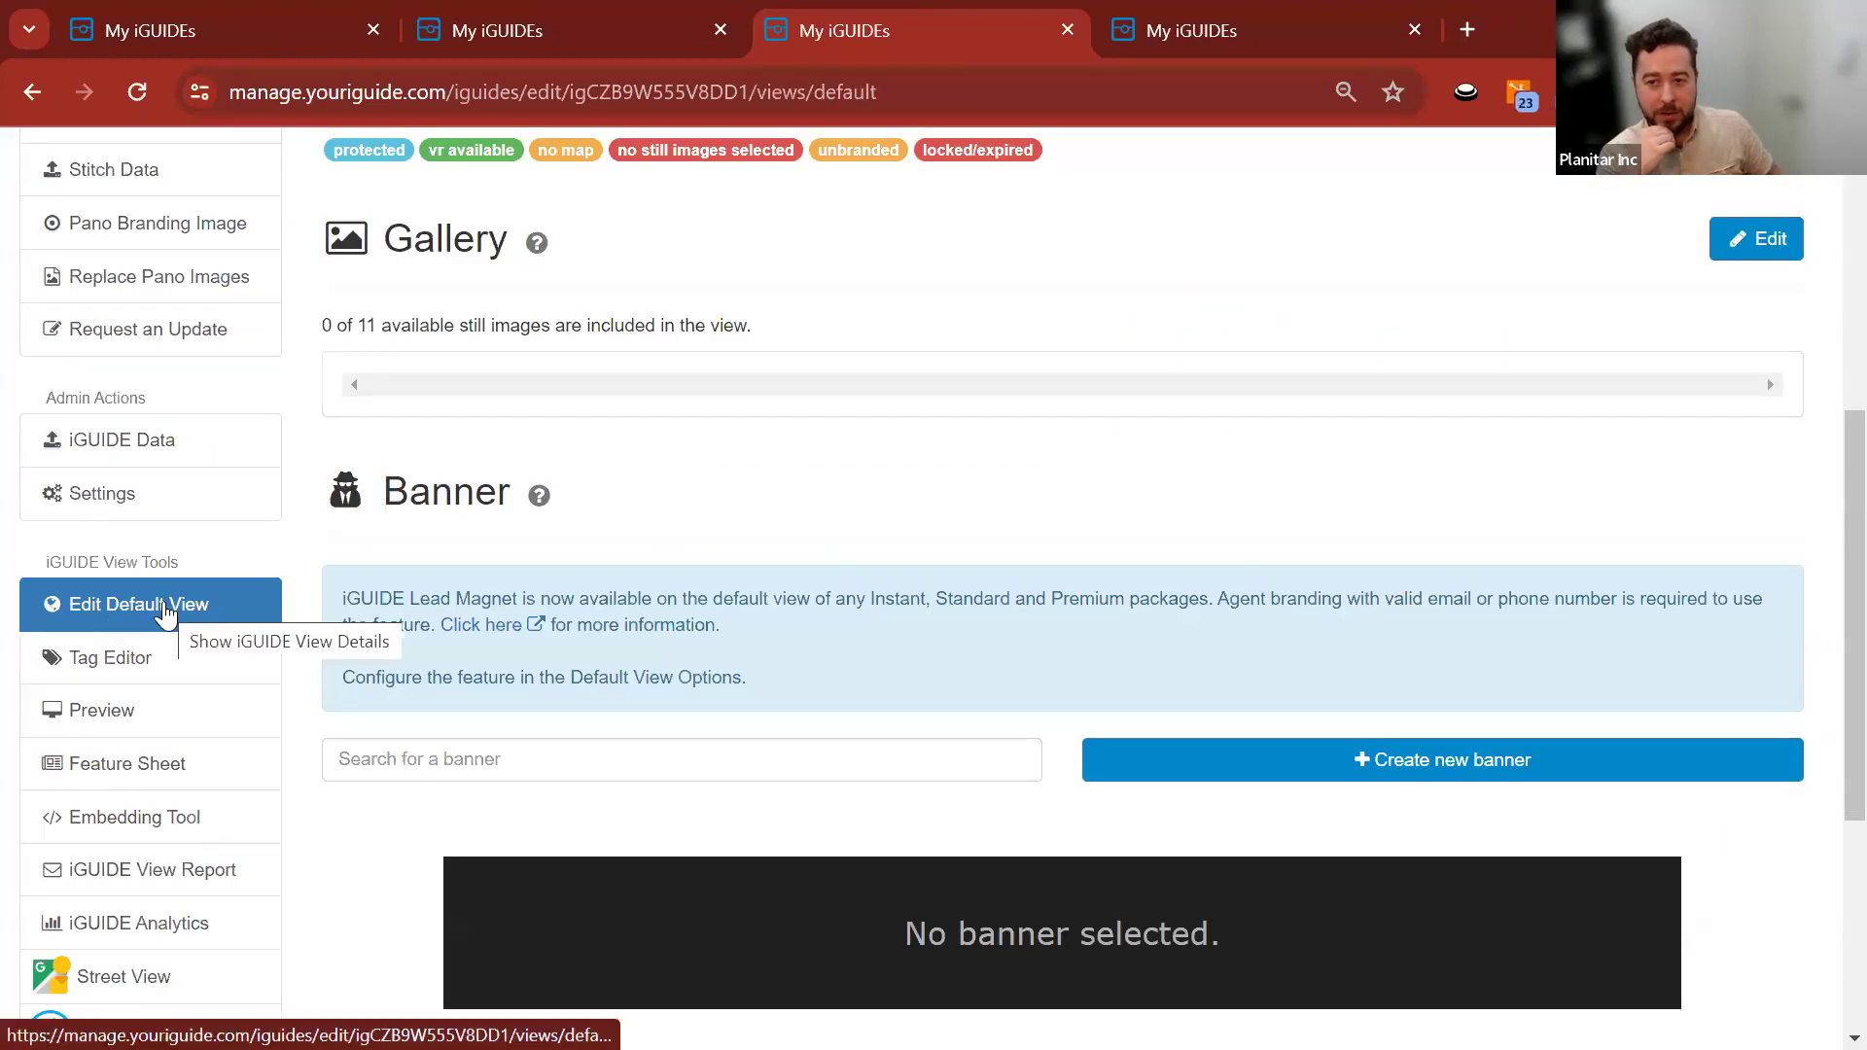
scroll(713, 525, "up", 6)
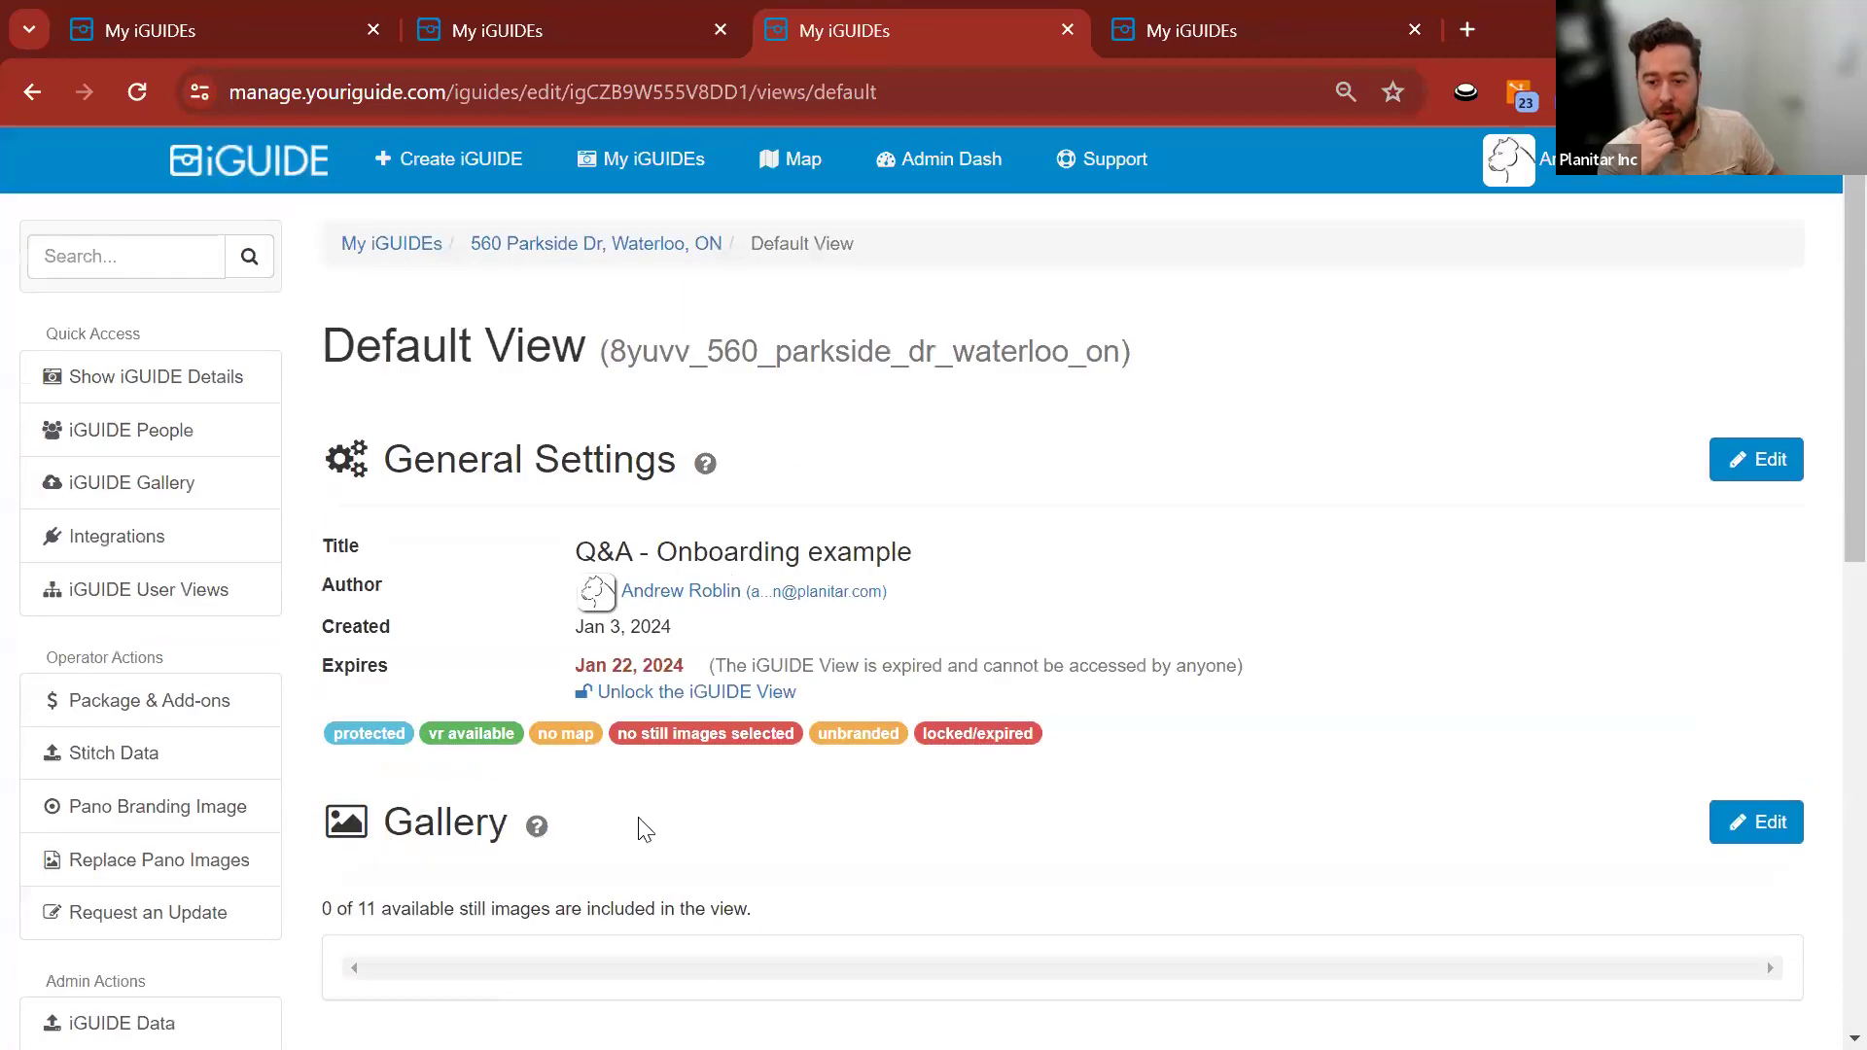
left_click(1758, 838)
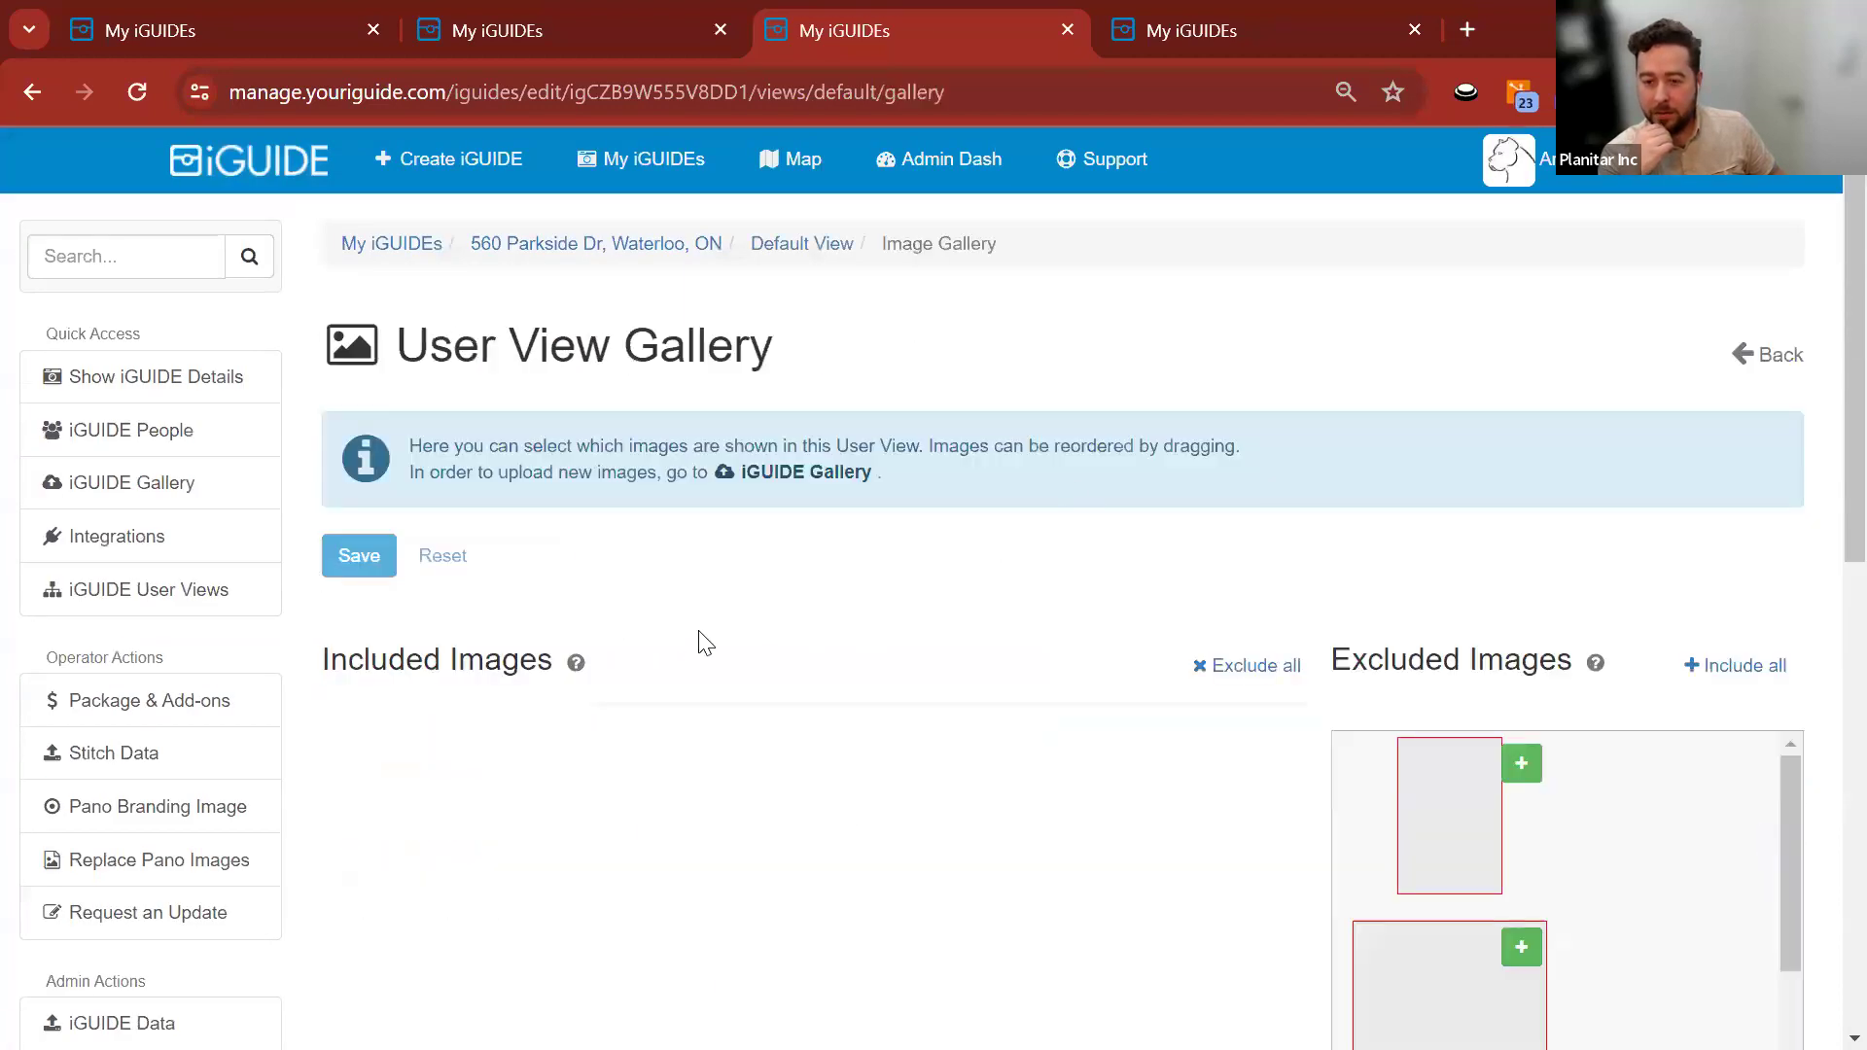
Include eight photos (electrical panel, stove, pipes, bar shelf, sink, furnace, niche) in the Default View.
scroll(1044, 534, "down", 5)
left_click(1522, 330)
left_click(1522, 333)
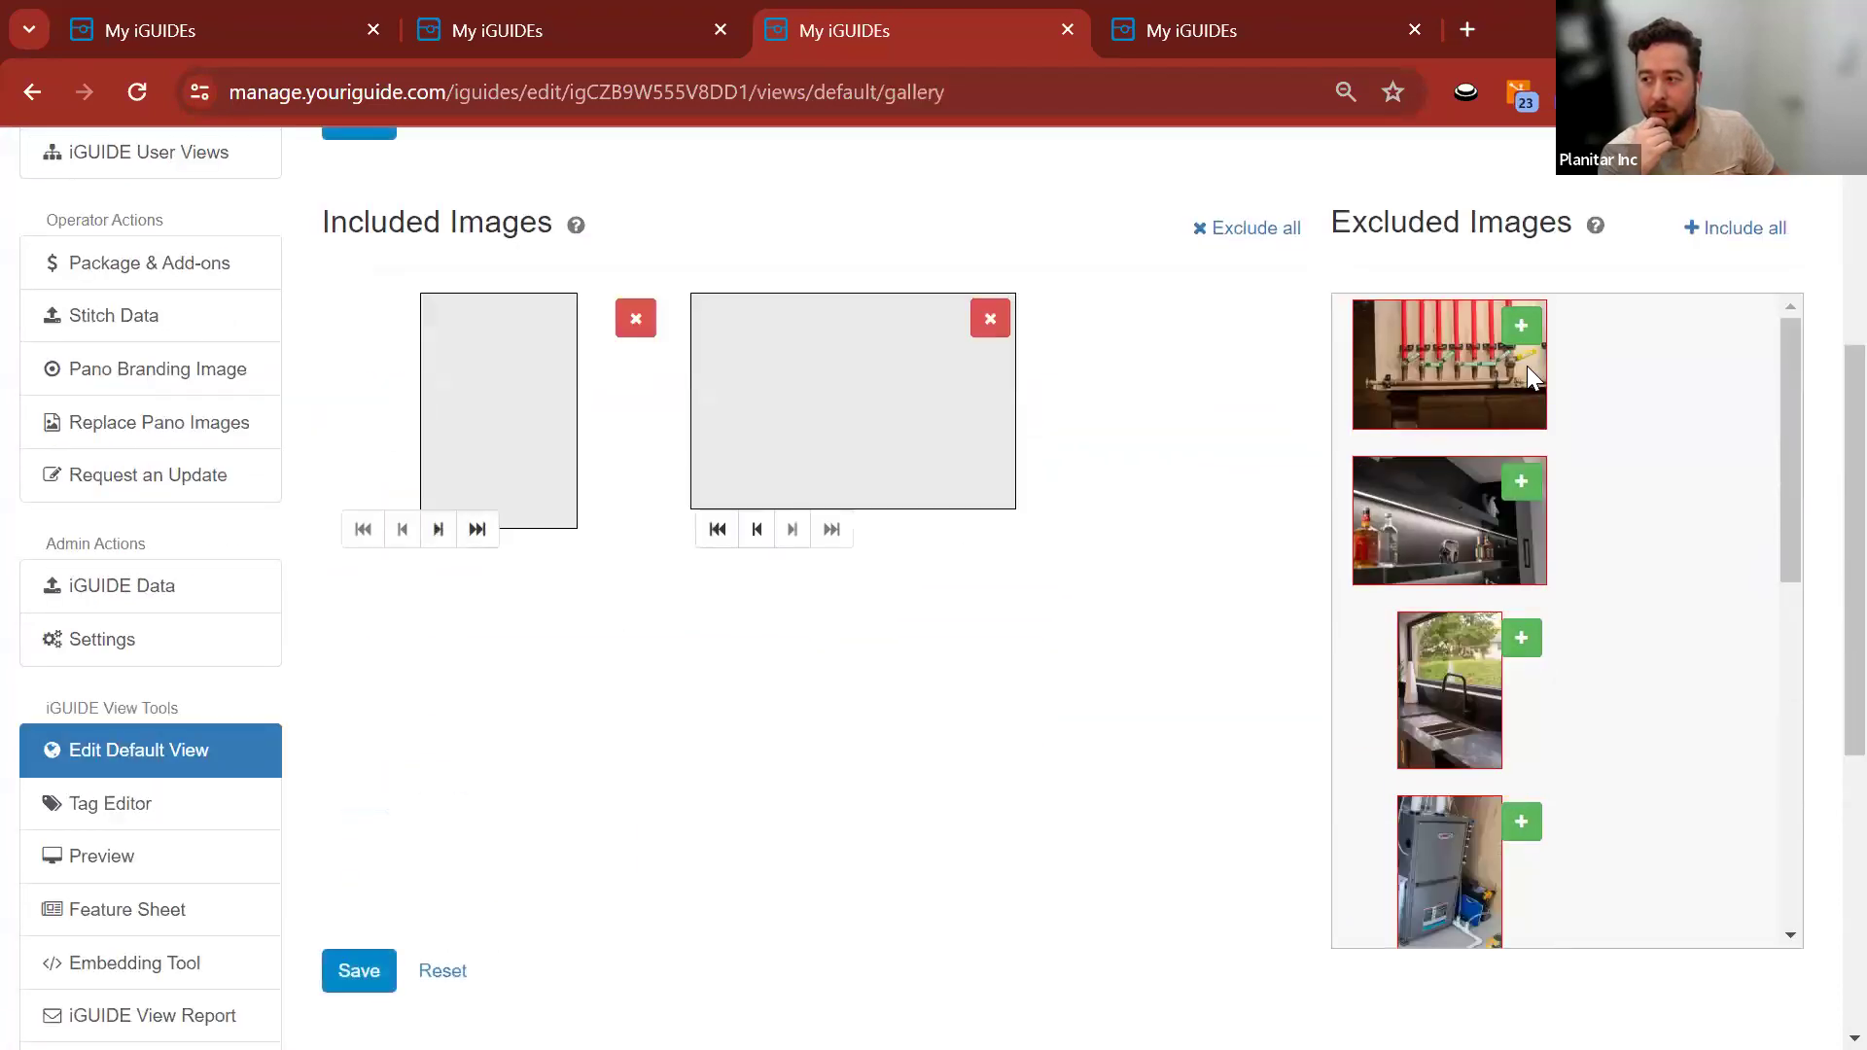
left_click(1524, 333)
left_click(1522, 330)
left_click(1522, 328)
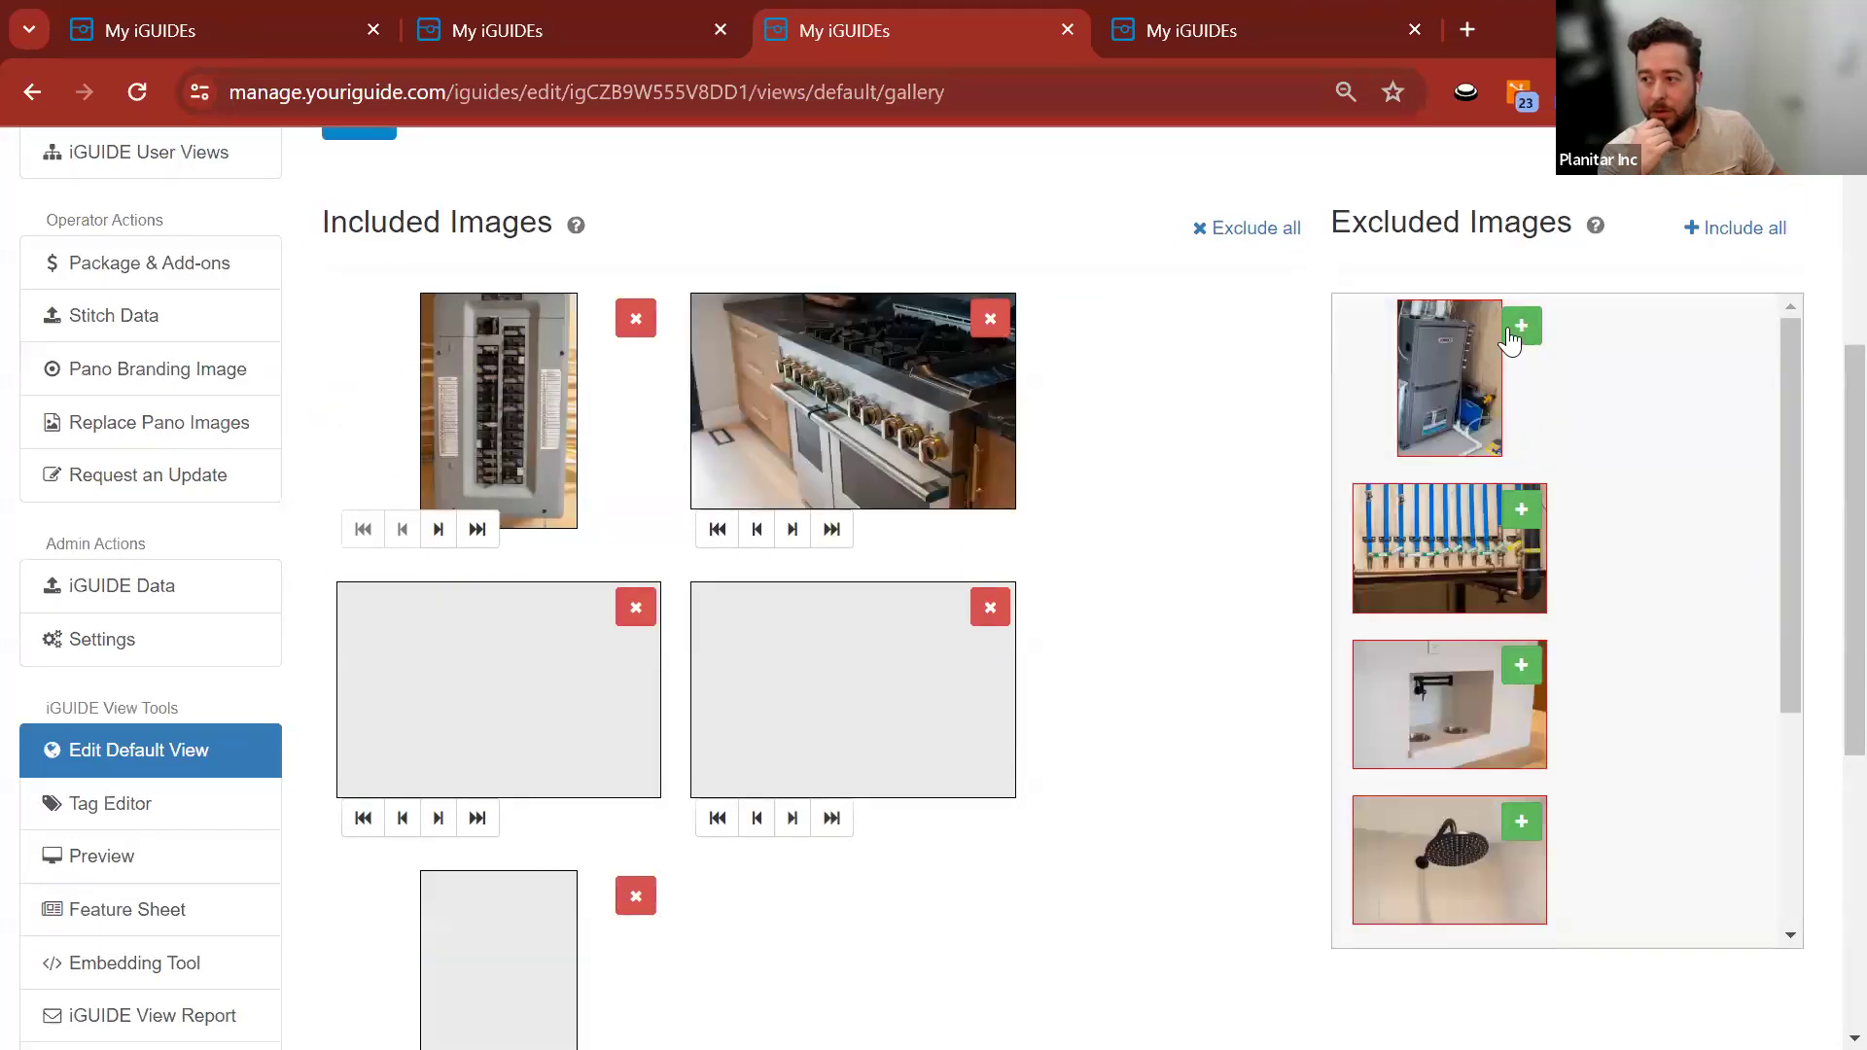
left_click(1522, 330)
left_click(1522, 330)
left_click(1523, 329)
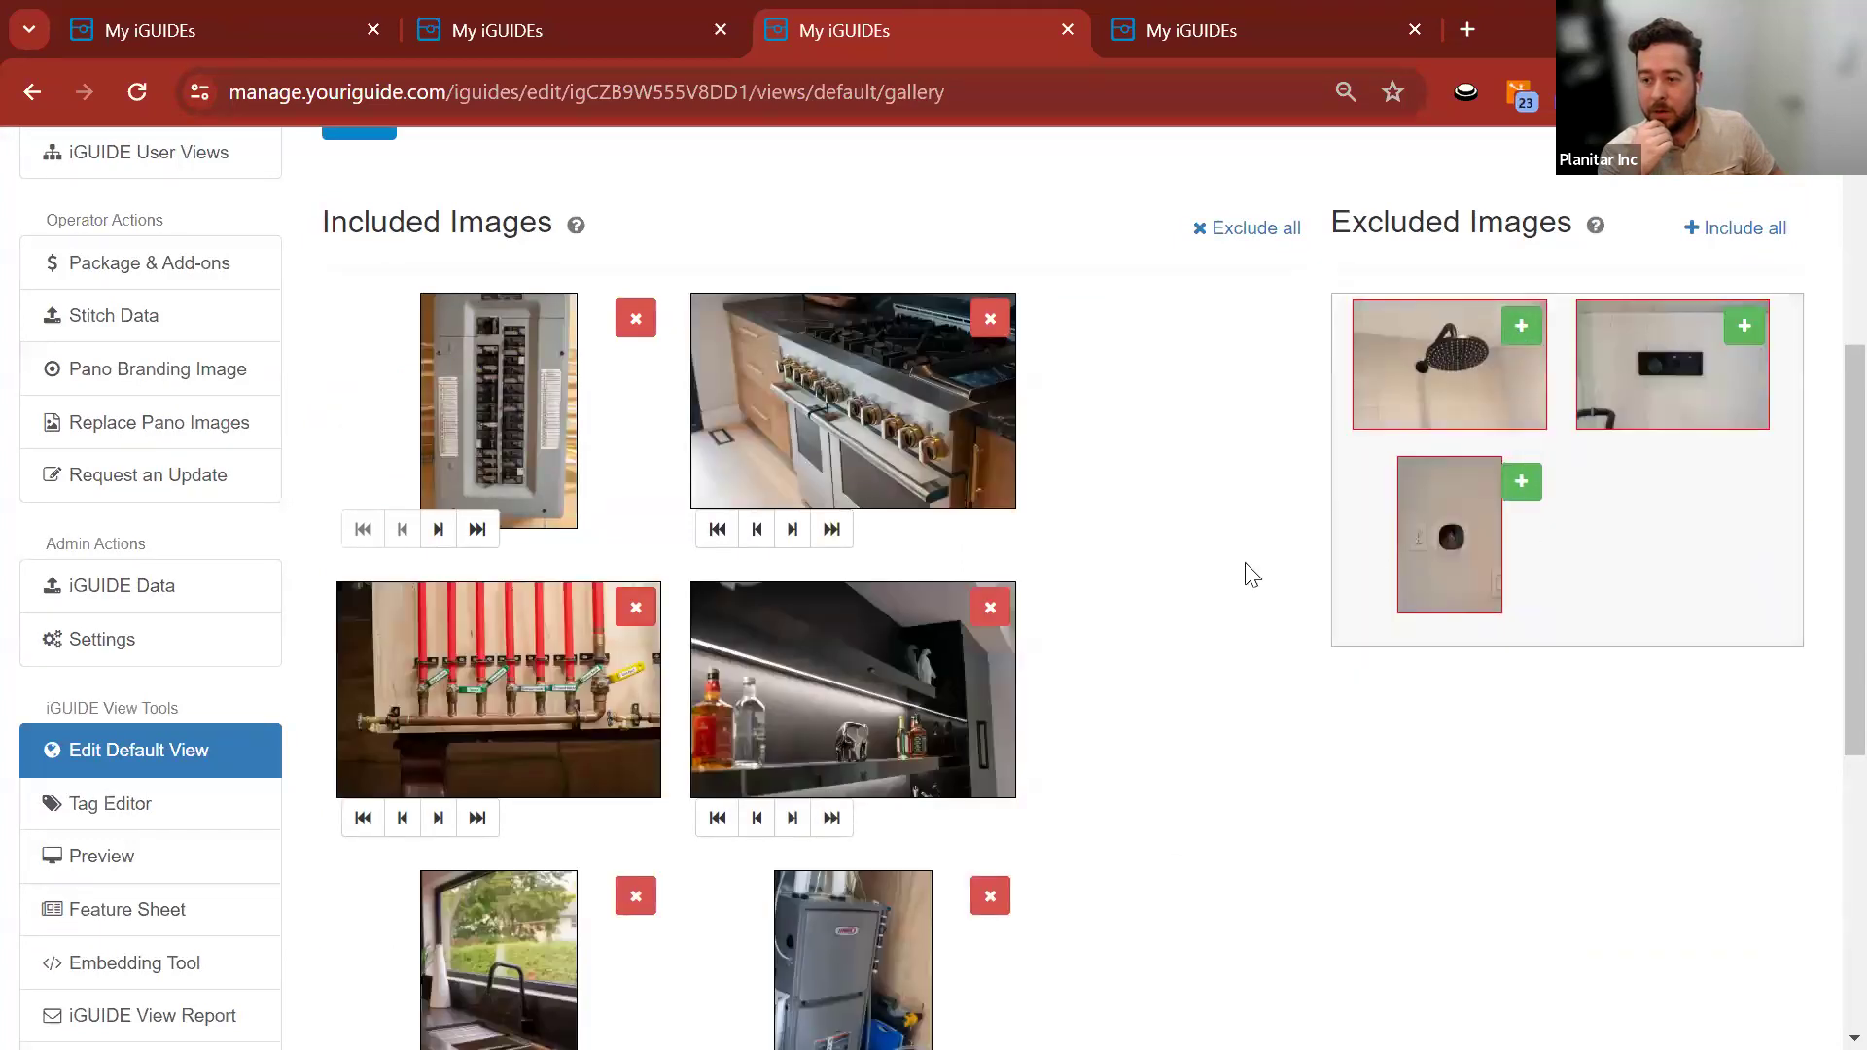
scroll(1205, 584, "down", 5)
scroll(1176, 591, "down", 1)
scroll(1176, 588, "up", 10)
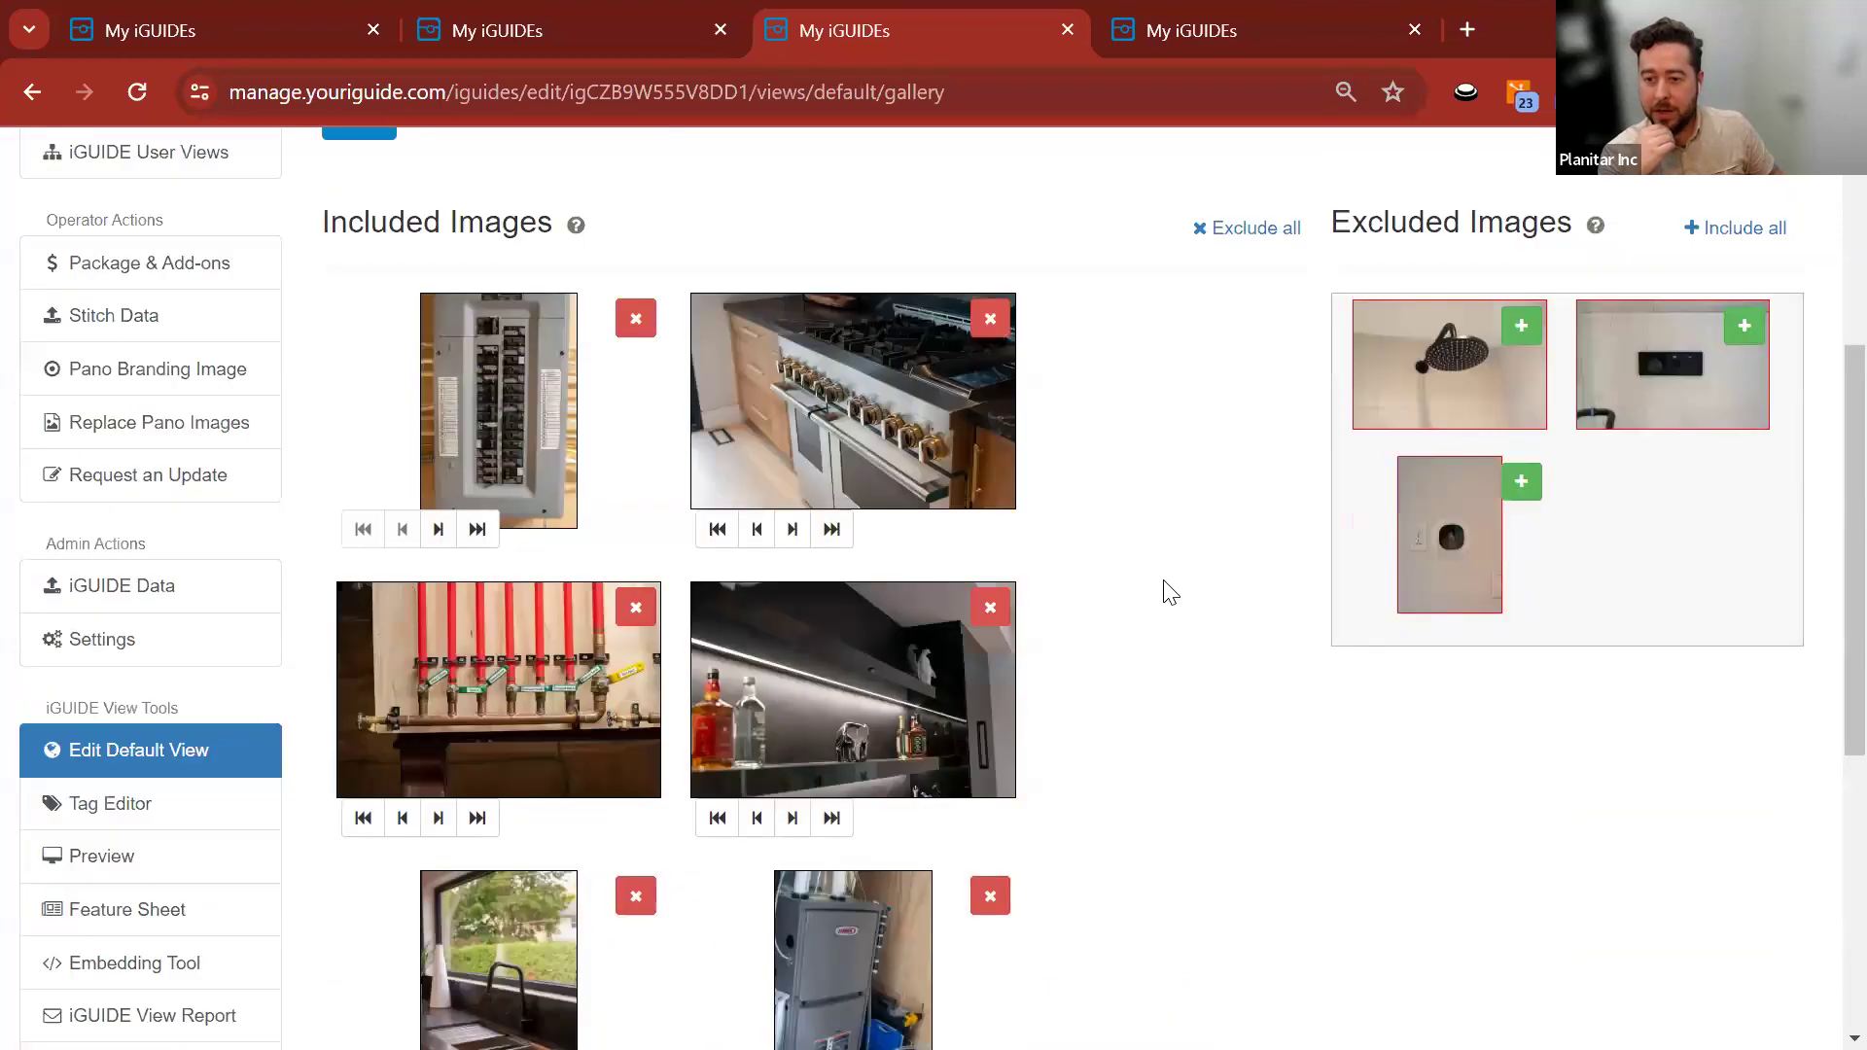
scroll(1141, 543, "down", 4)
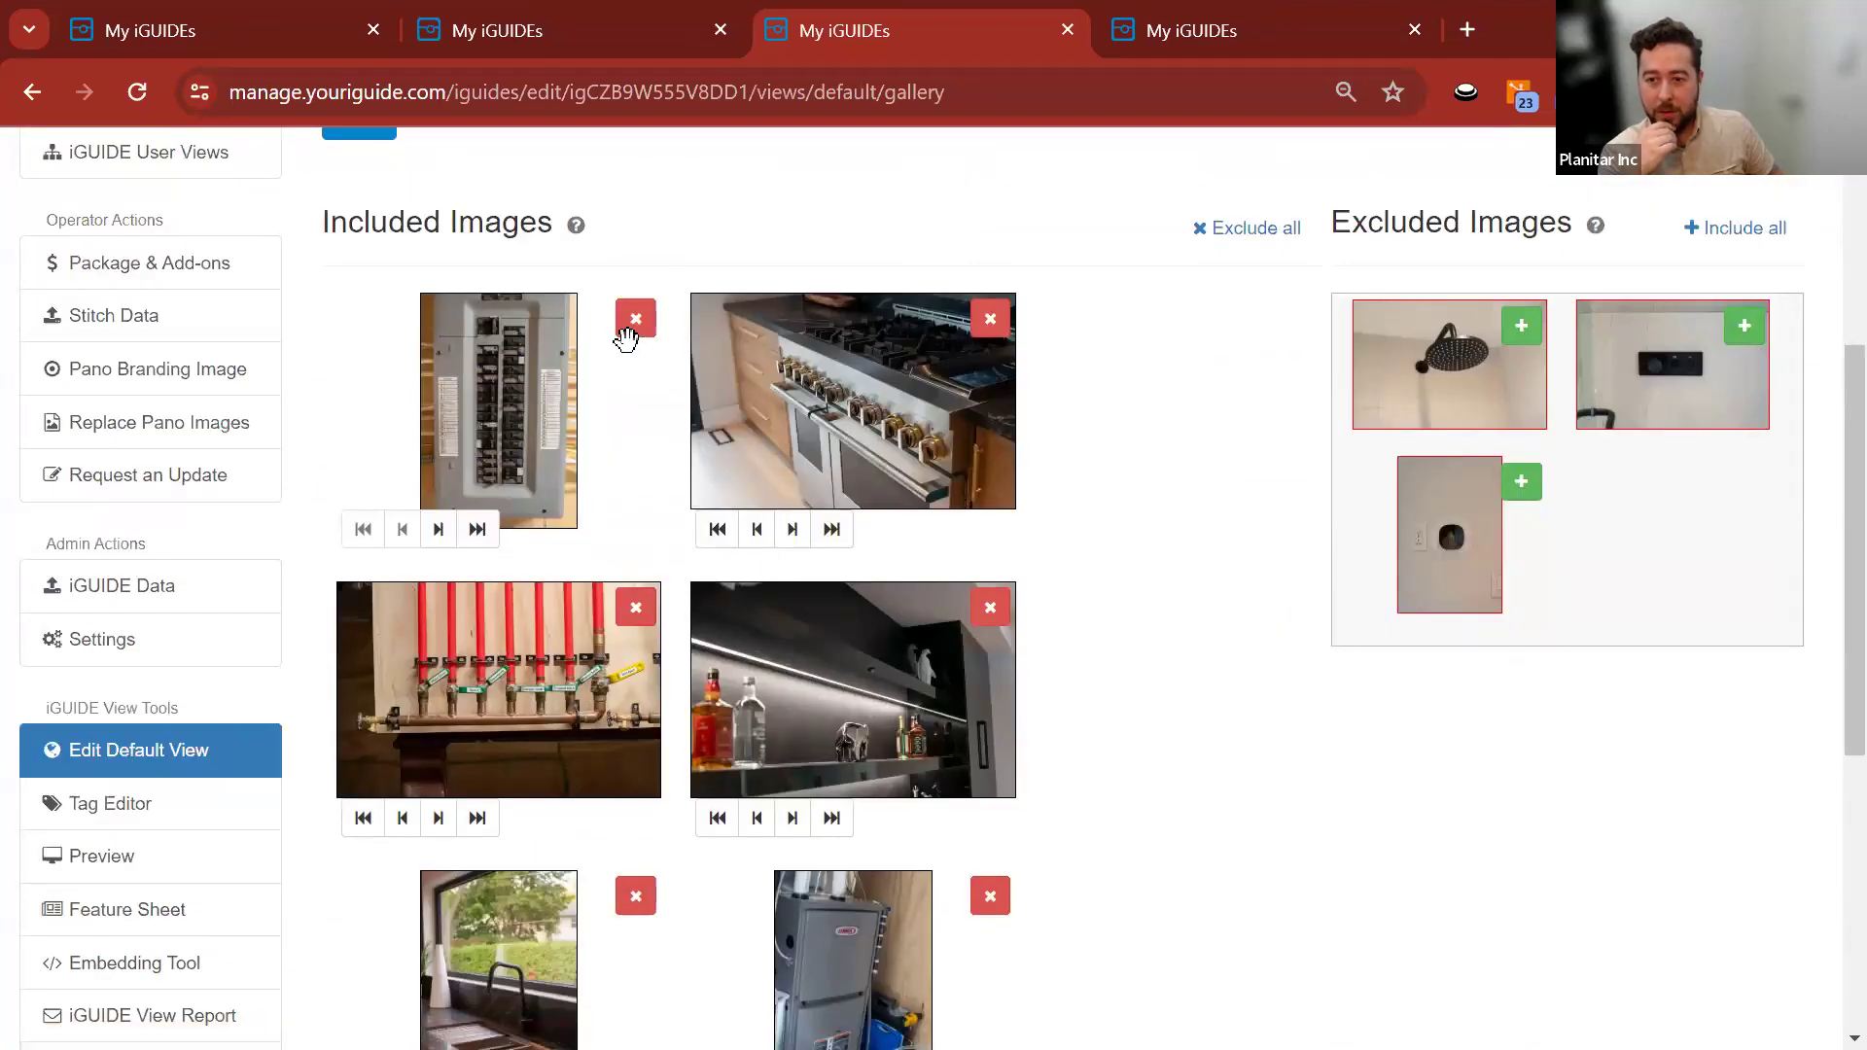
left_click(634, 321)
left_click(634, 321)
left_click(634, 320)
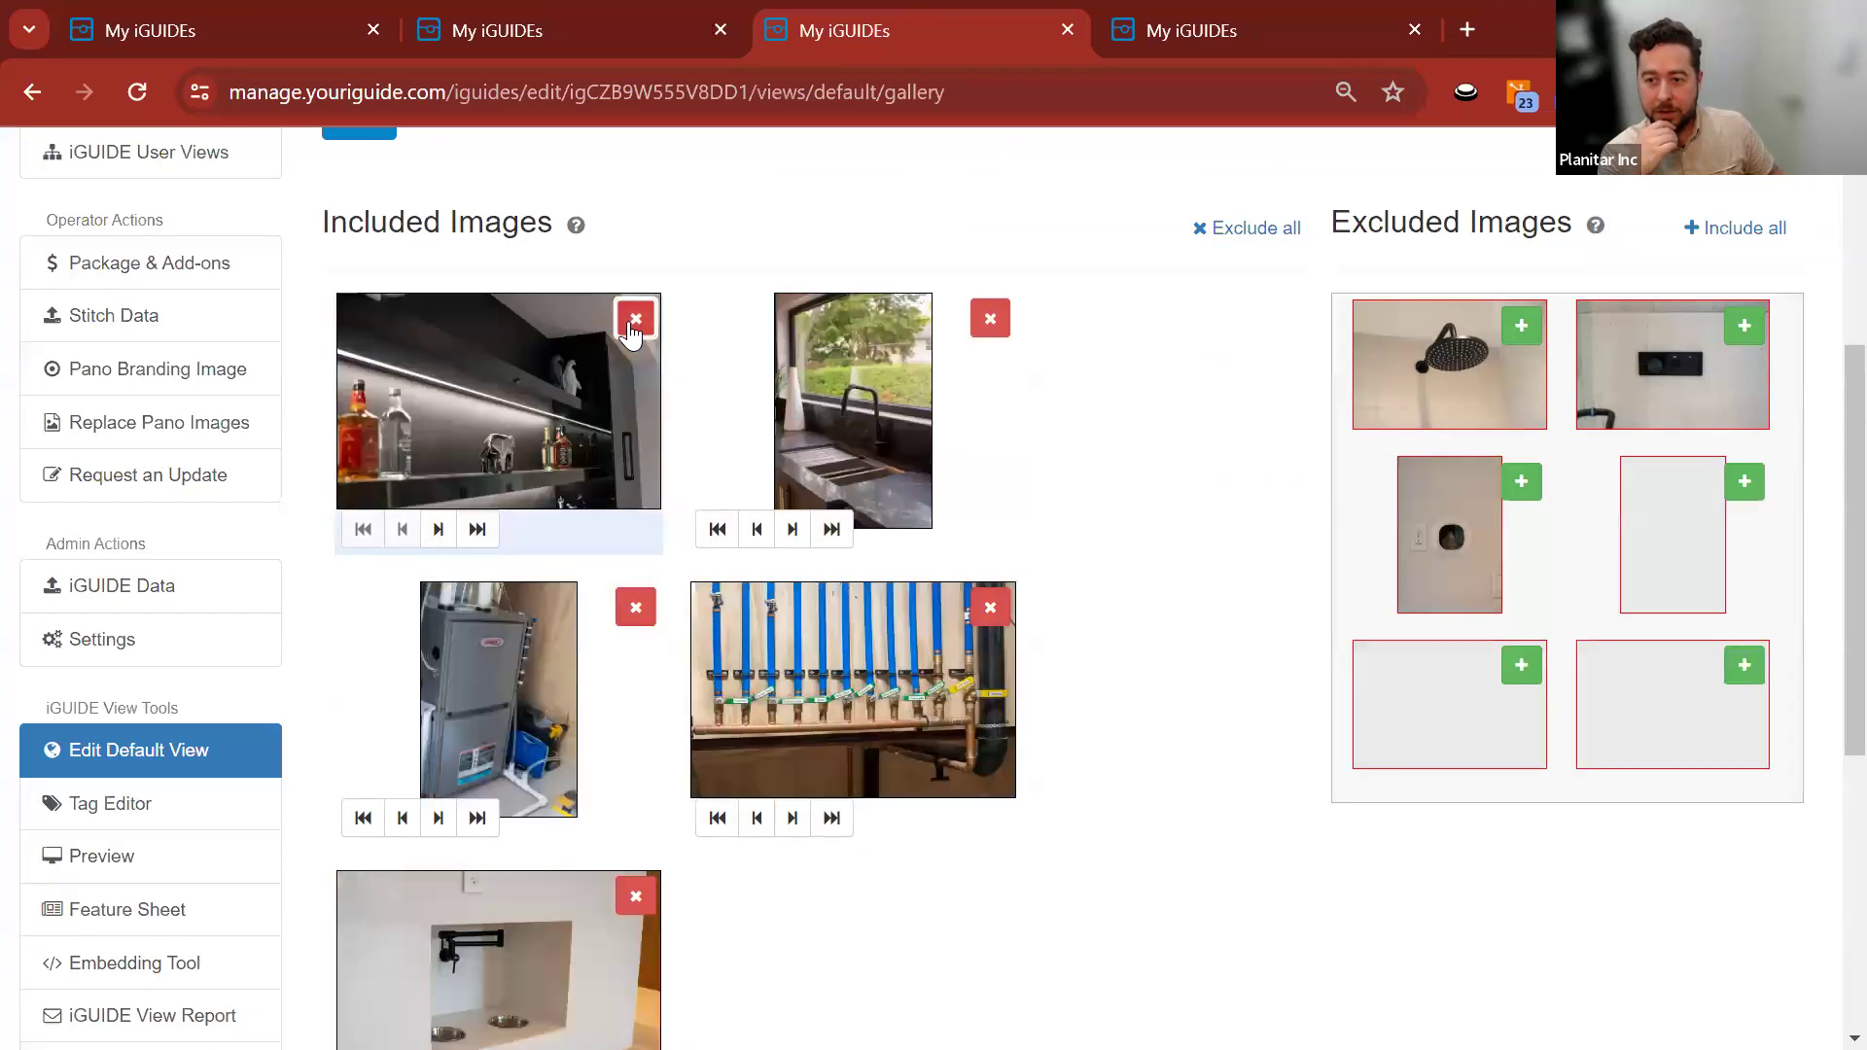
left_click(632, 323)
left_click(632, 323)
left_click(631, 323)
left_click(632, 323)
left_click(634, 321)
scroll(428, 683, "up", 5)
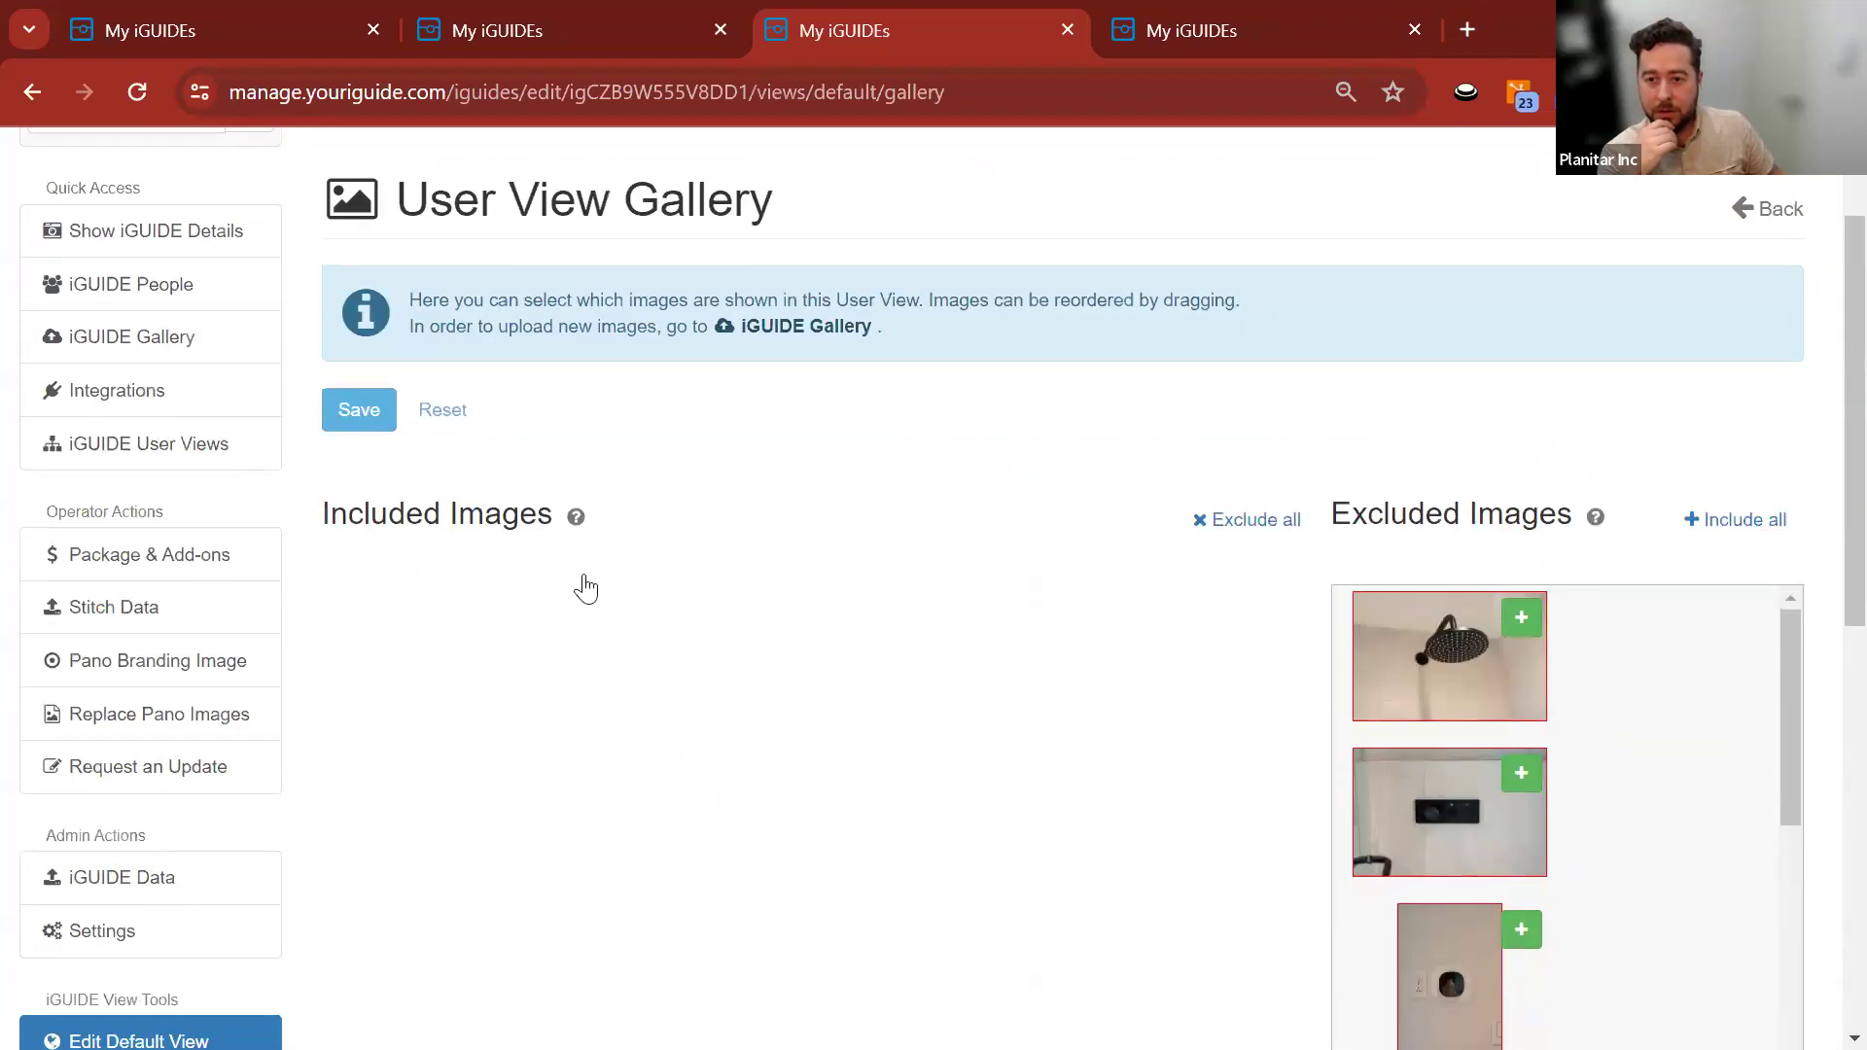
left_click(565, 245)
Open the iGUIDE's 11-image gallery for editing.
scroll(400, 412, "down", 5)
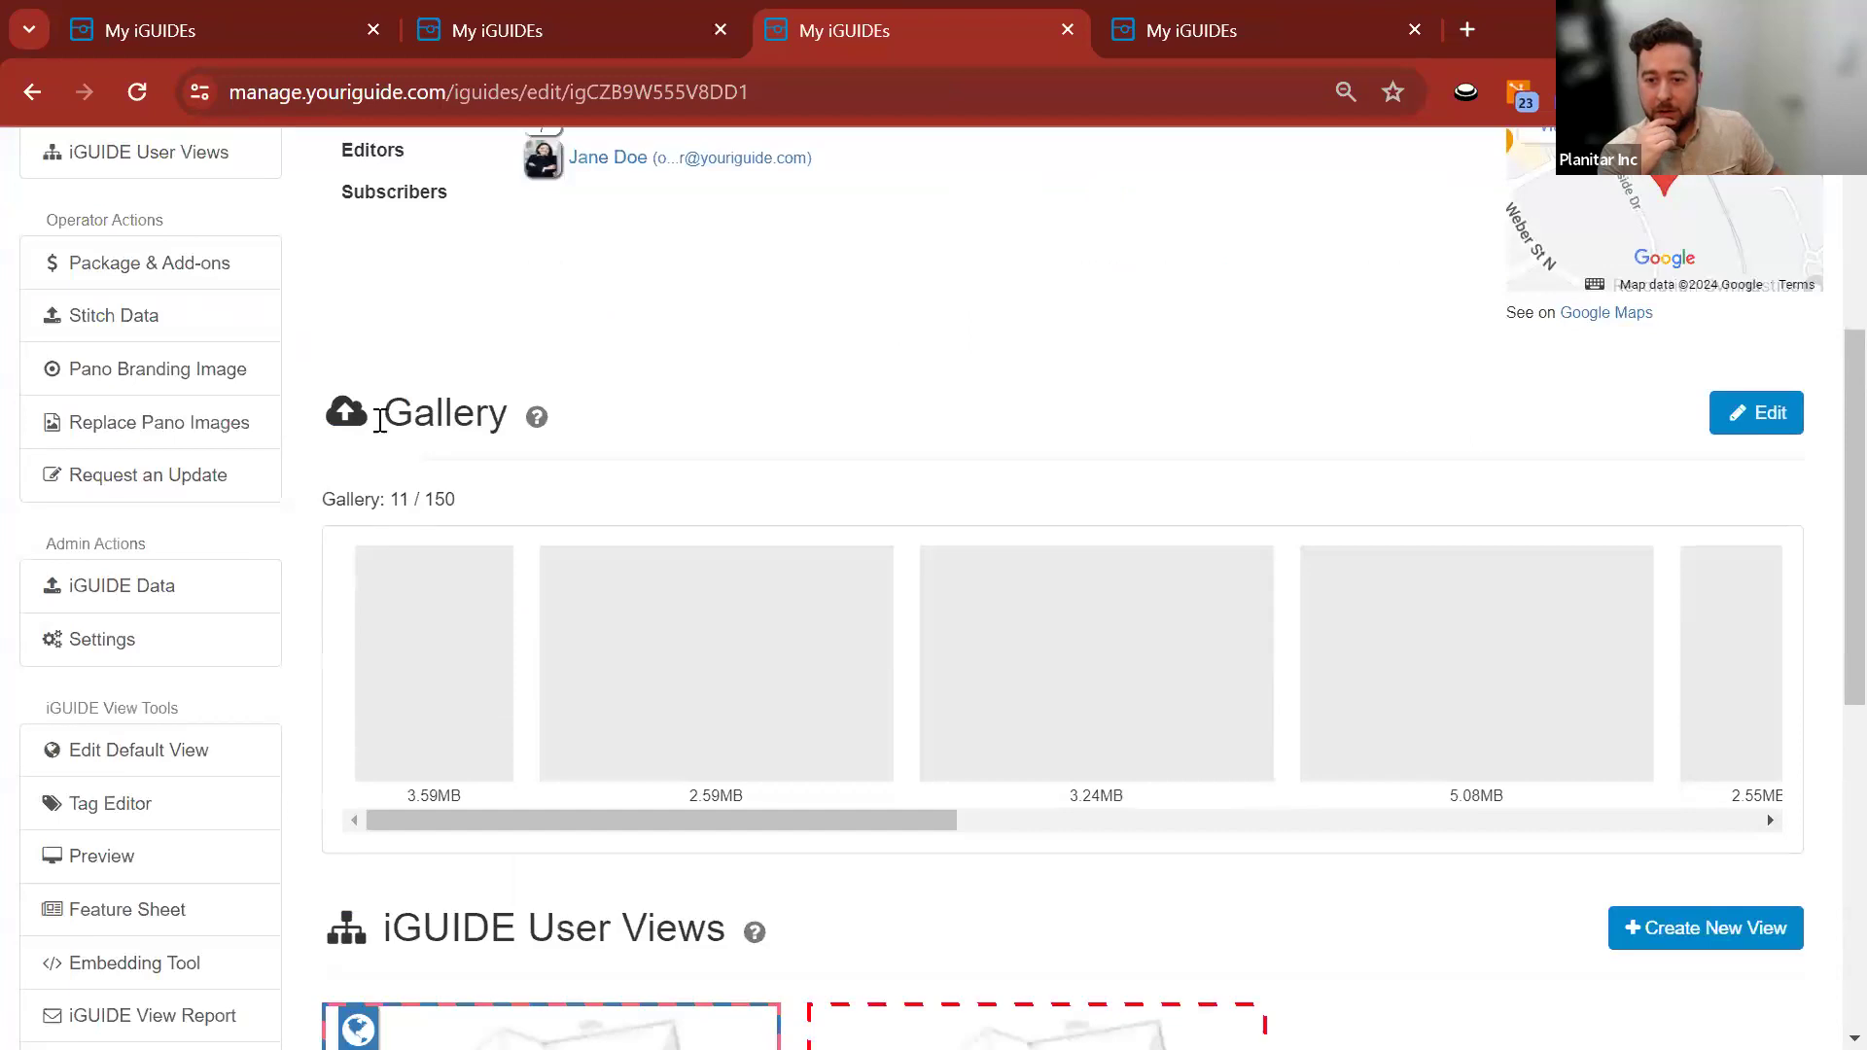
left_click_drag(388, 410, 665, 408)
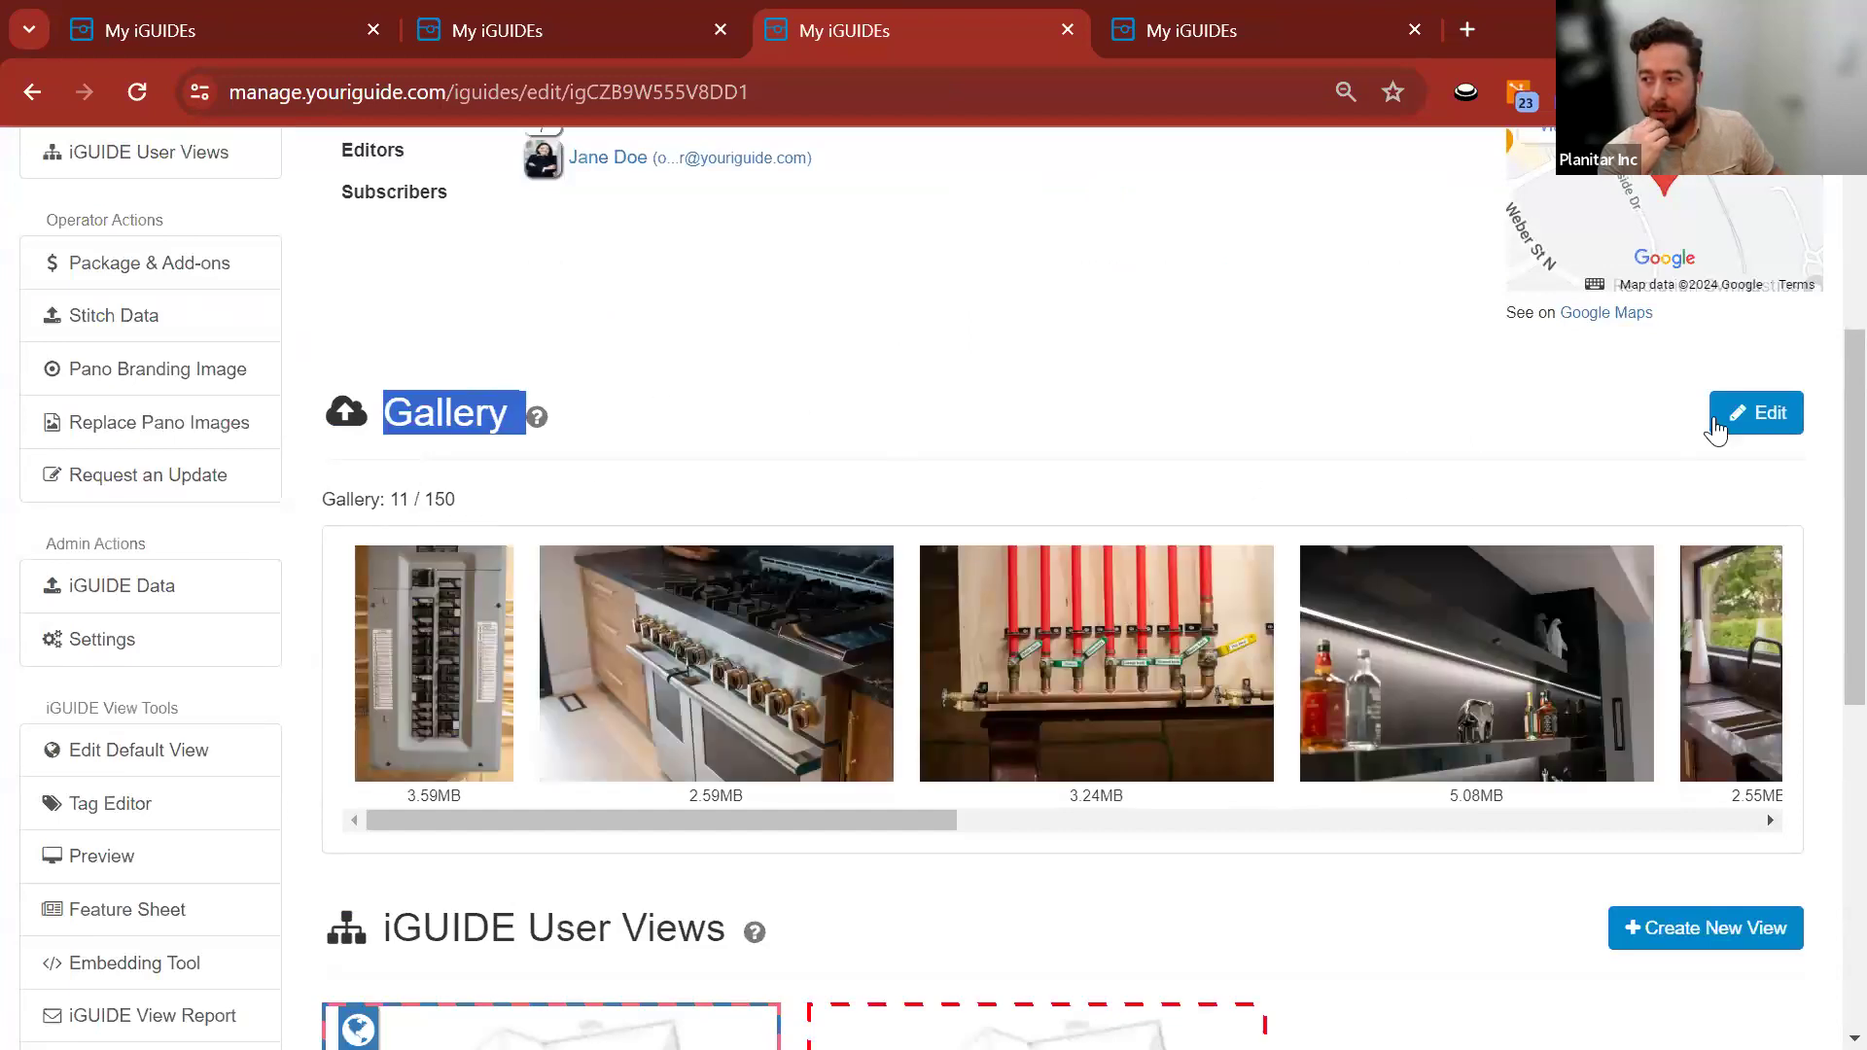
left_click(1754, 427)
scroll(1264, 602, "down", 10)
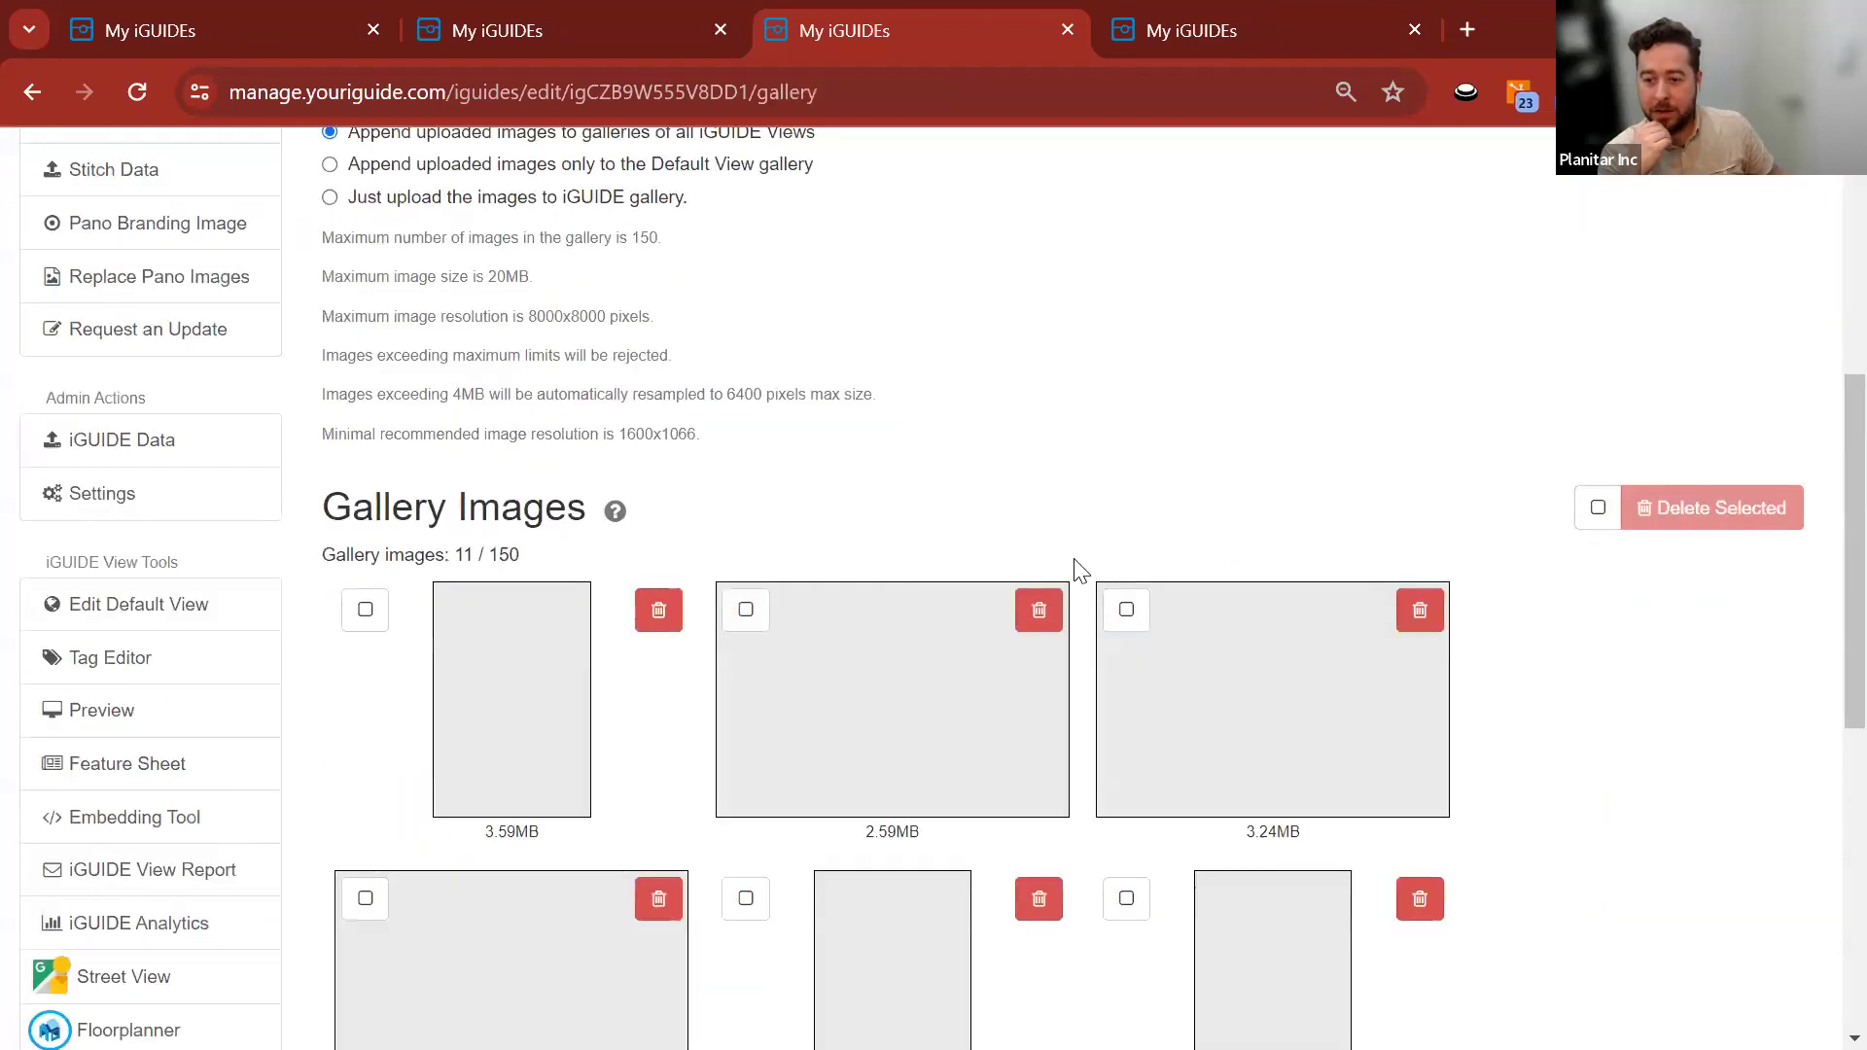
scroll(1408, 583, "up", 3)
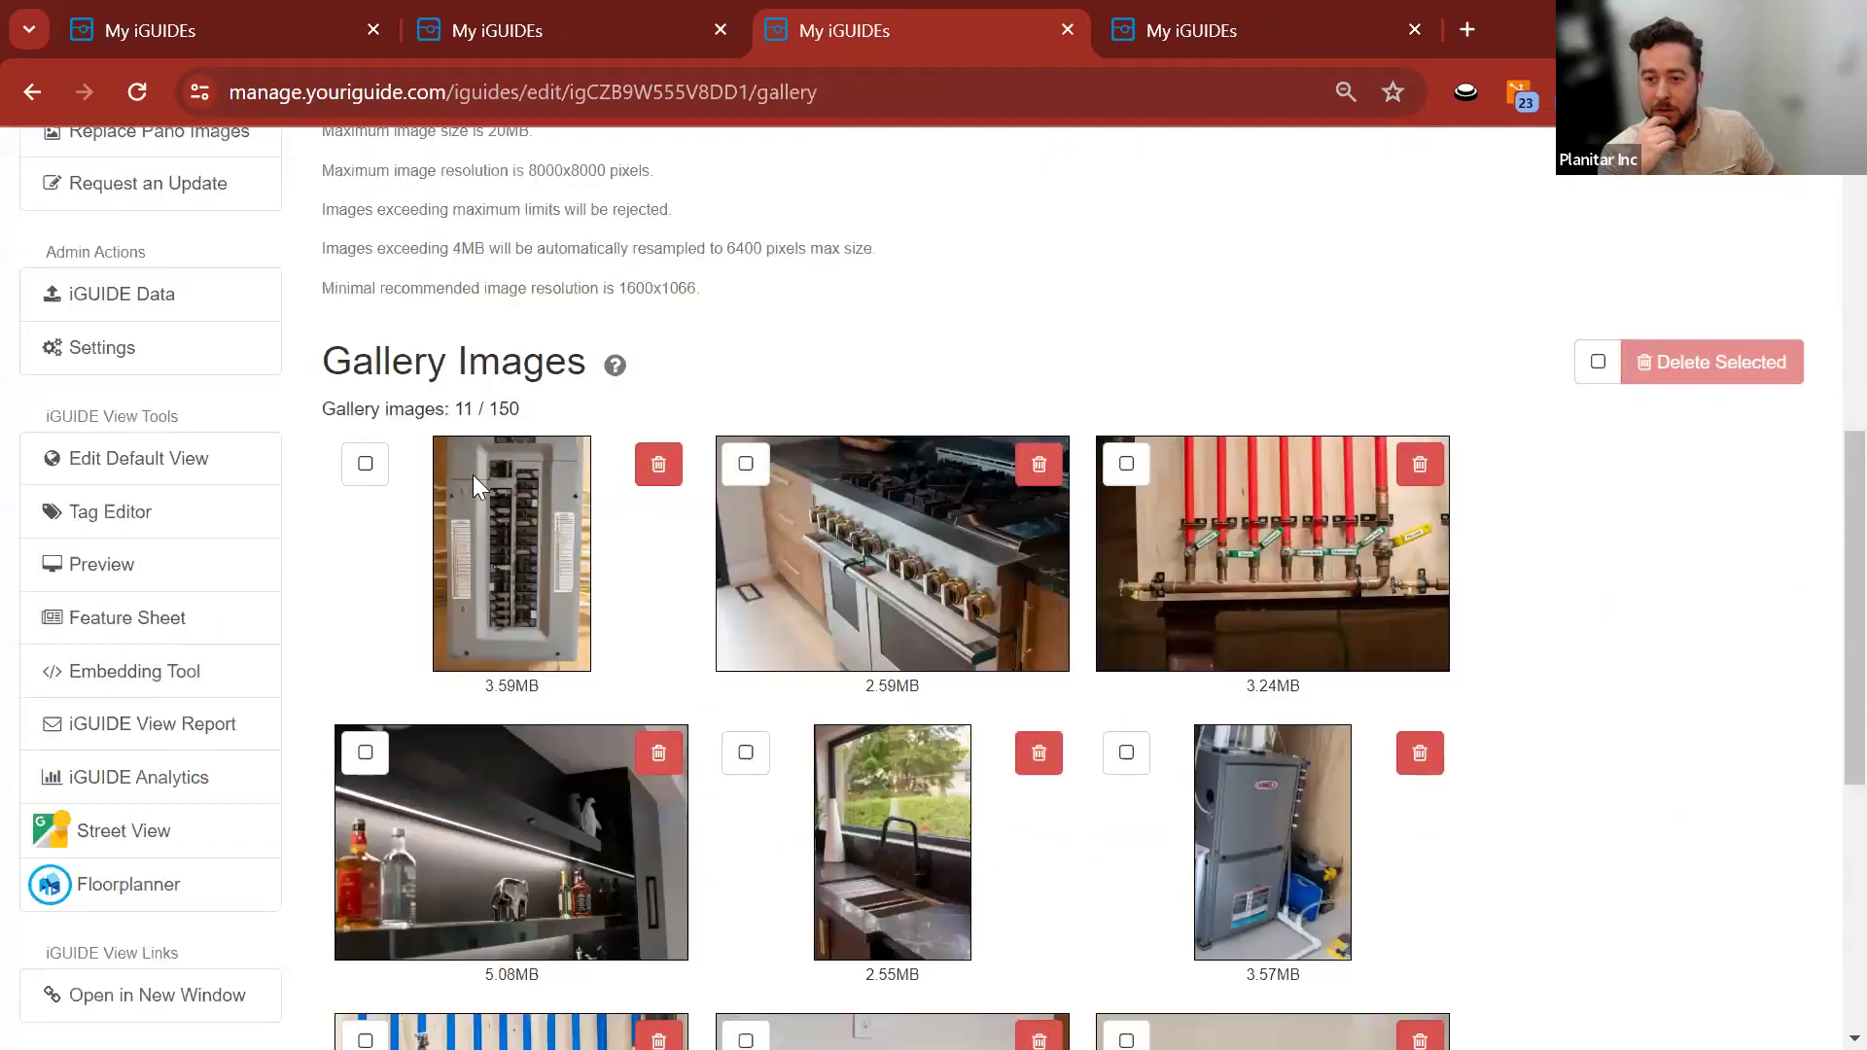
Tick the electrical panel, stove and red-pipe photos, then untick them without deleting.
left_click(366, 463)
left_click(746, 464)
left_click(1147, 469)
left_click(1125, 463)
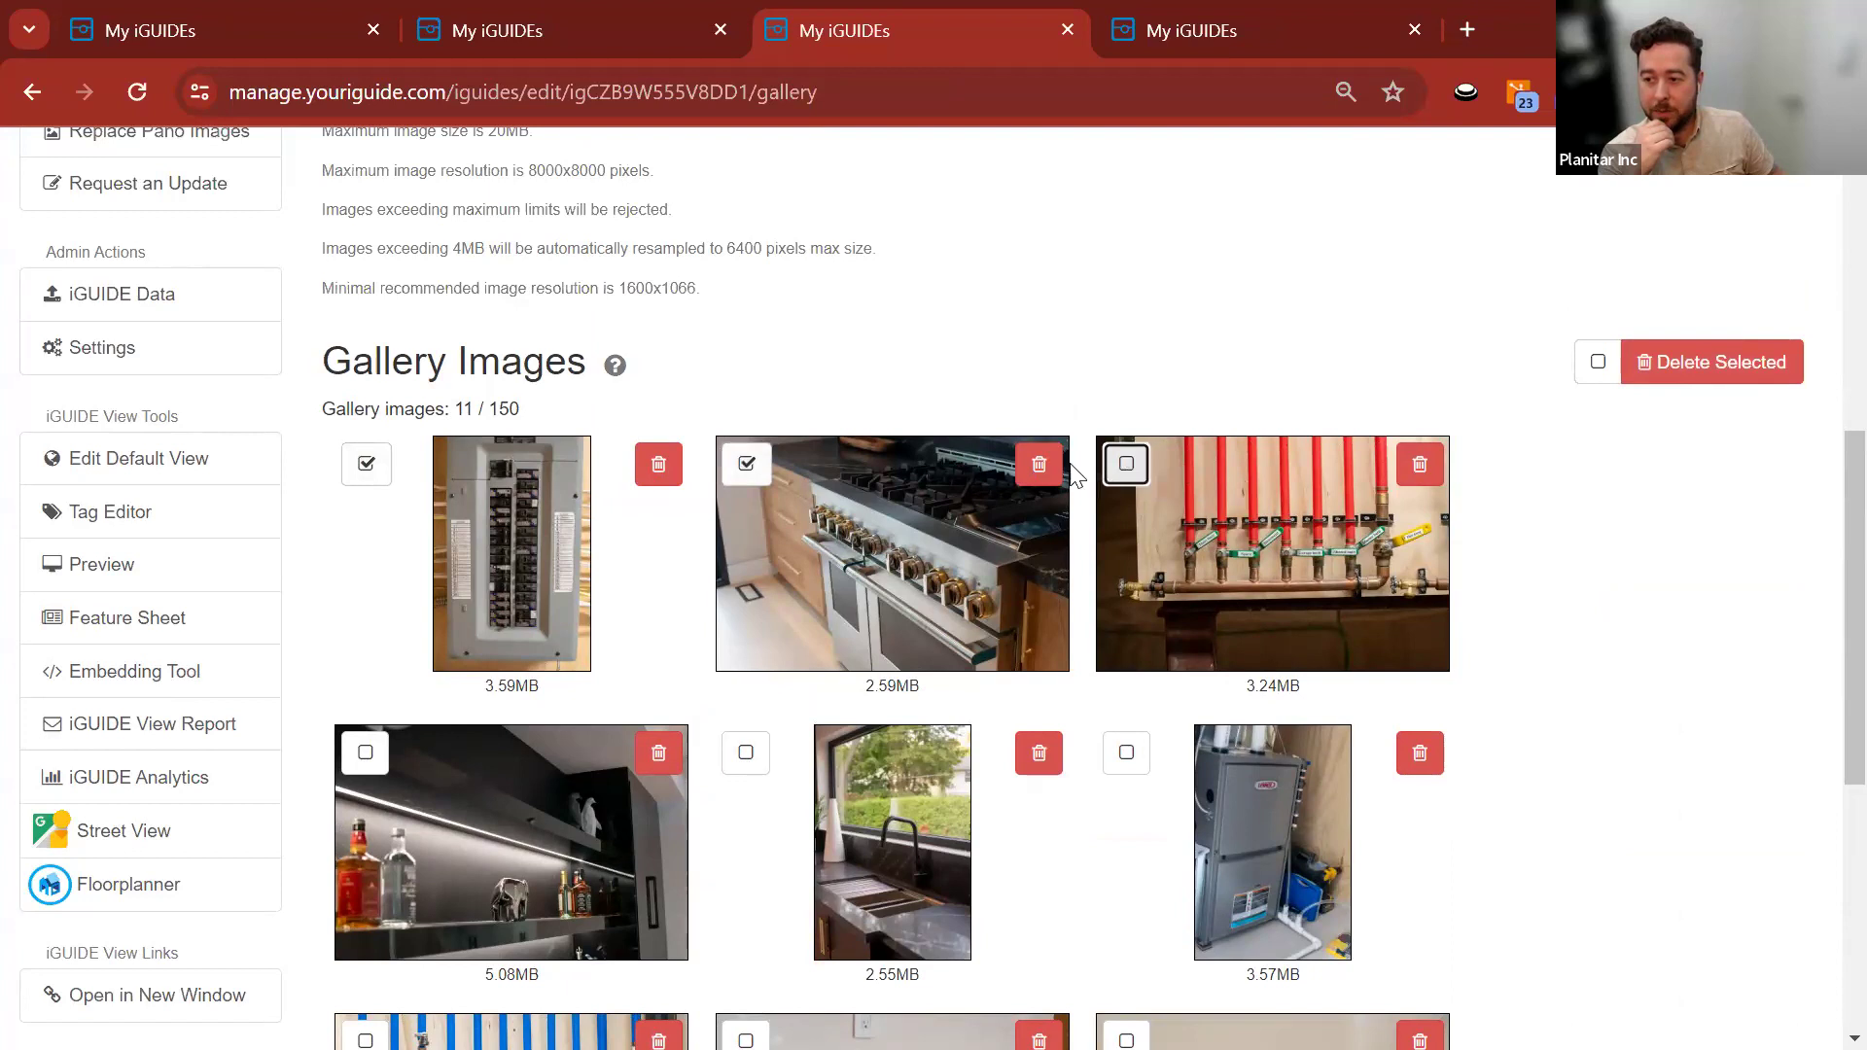
left_click(747, 465)
left_click(365, 464)
left_click_drag(512, 537, 574, 547)
Open the Default View's settings page, showing 0 of 11 still images included.
scroll(573, 545, "down", 5)
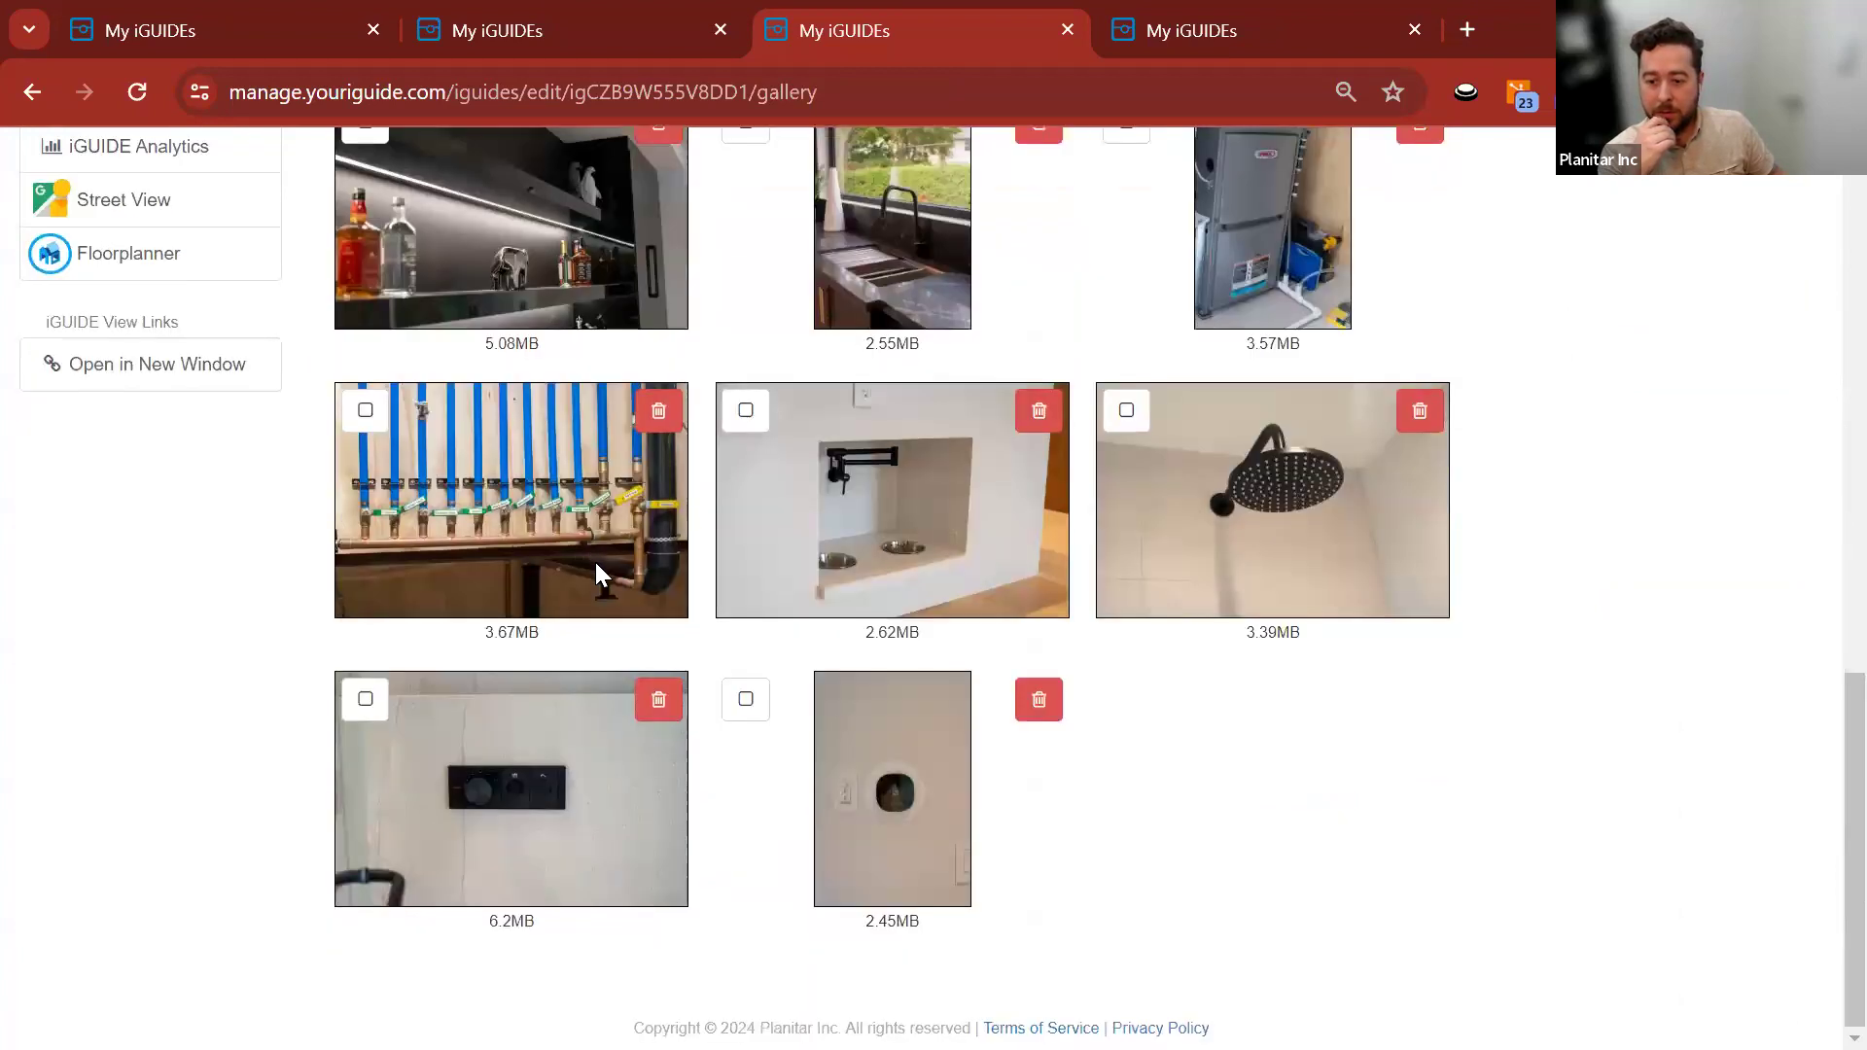
scroll(595, 562, "up", 10)
scroll(146, 729, "down", 5)
left_click(148, 771)
scroll(1342, 634, "down", 3)
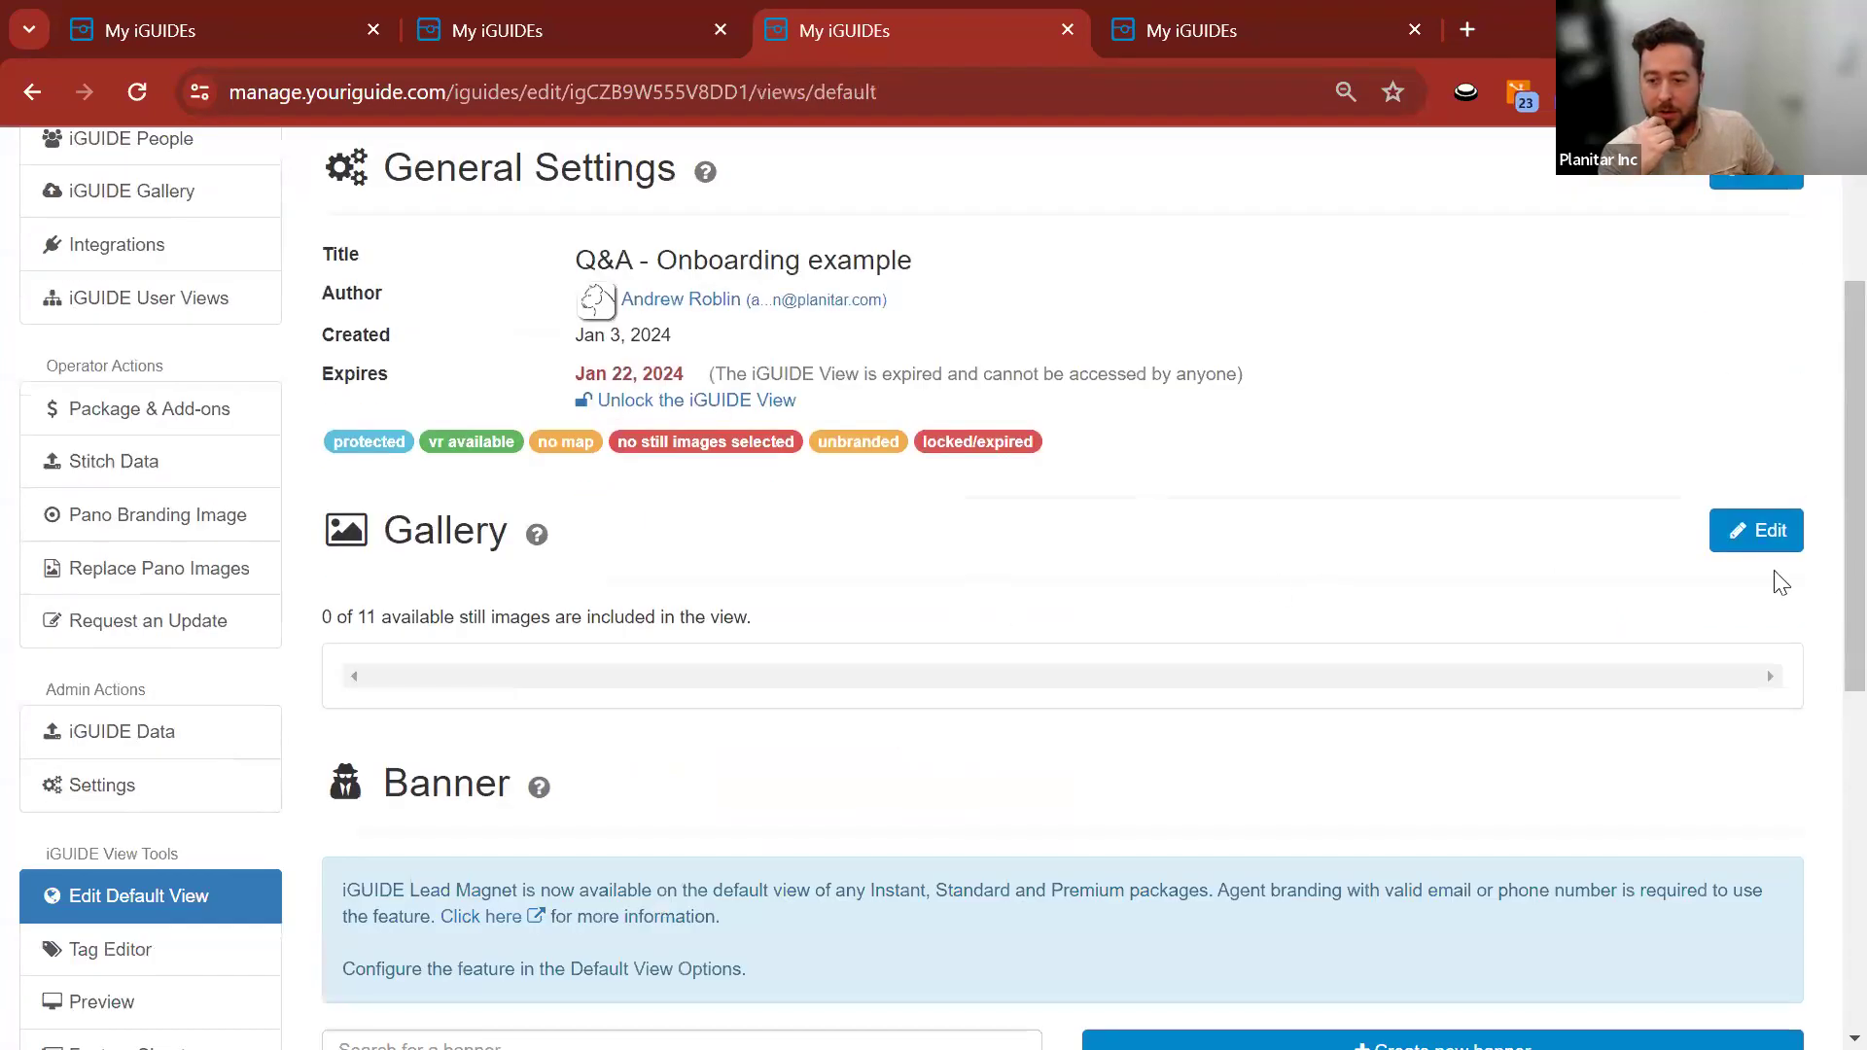
Add every gallery image to the default view except the two pipe-manifold photos.
left_click(1763, 530)
scroll(1348, 552, "down", 4)
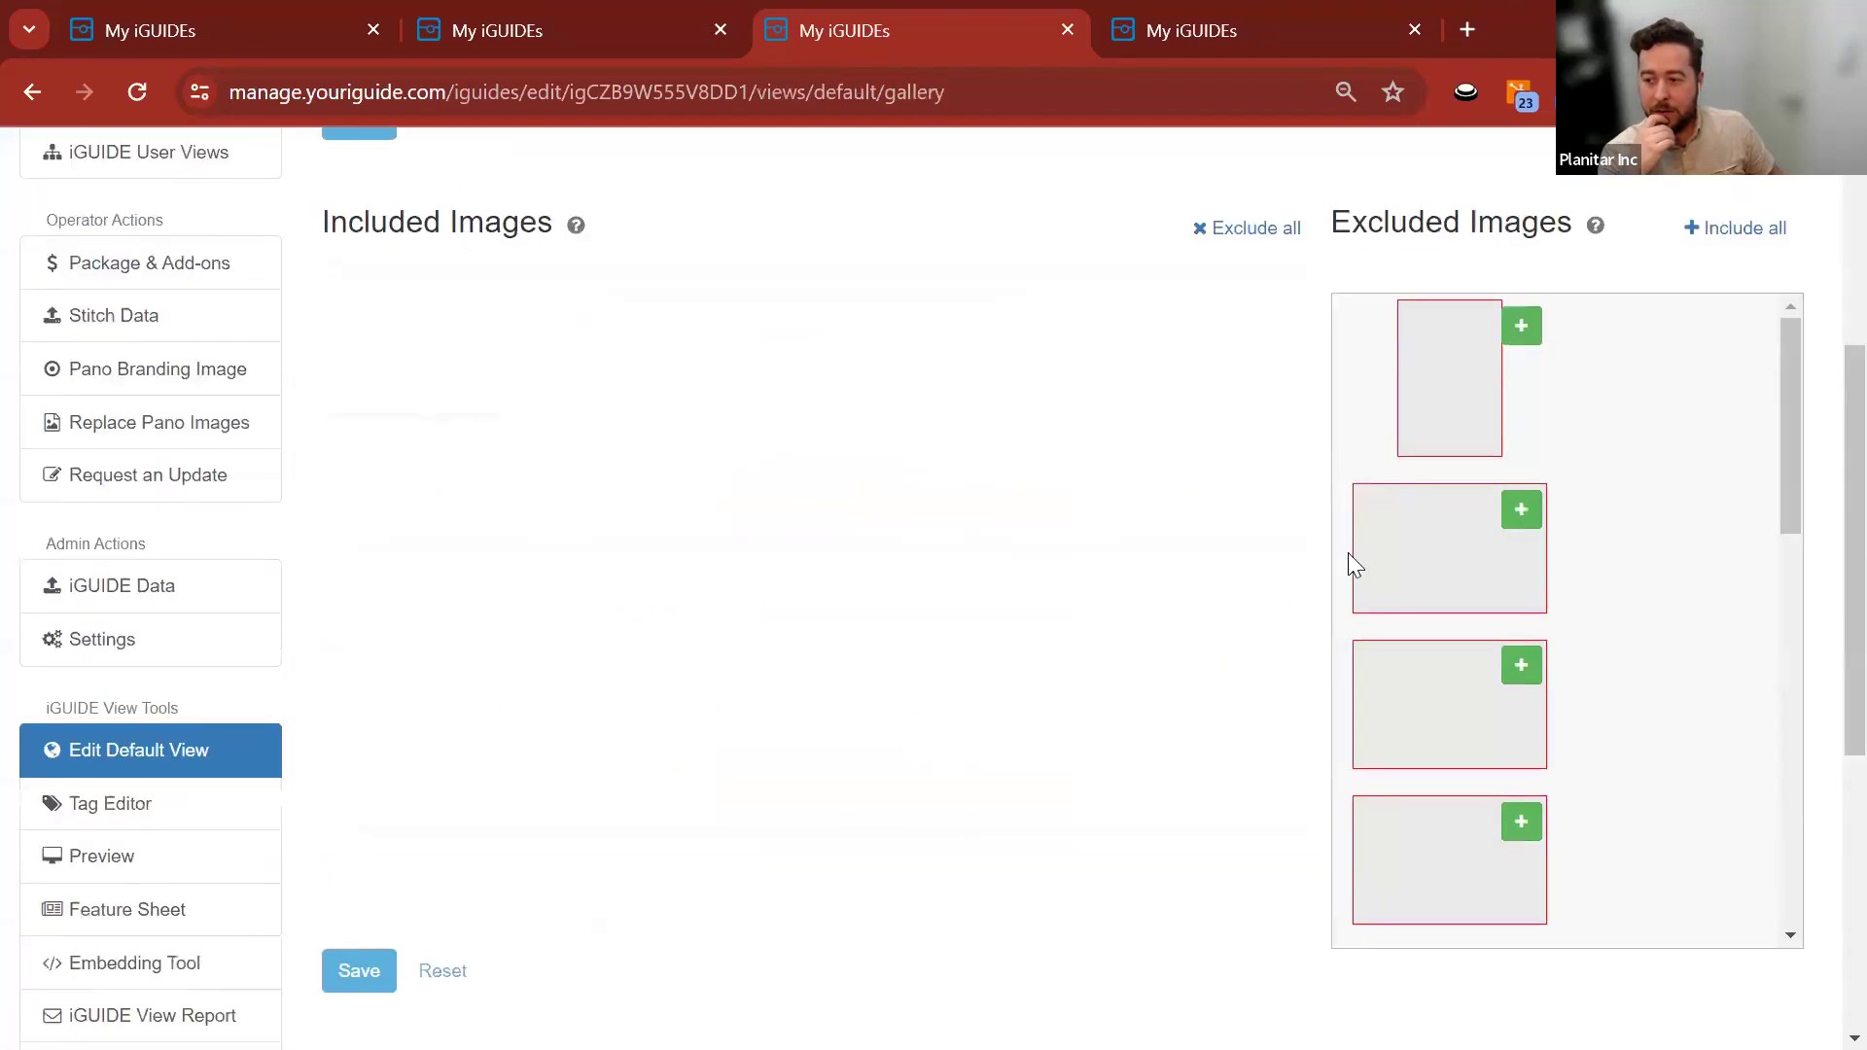
left_click(1520, 328)
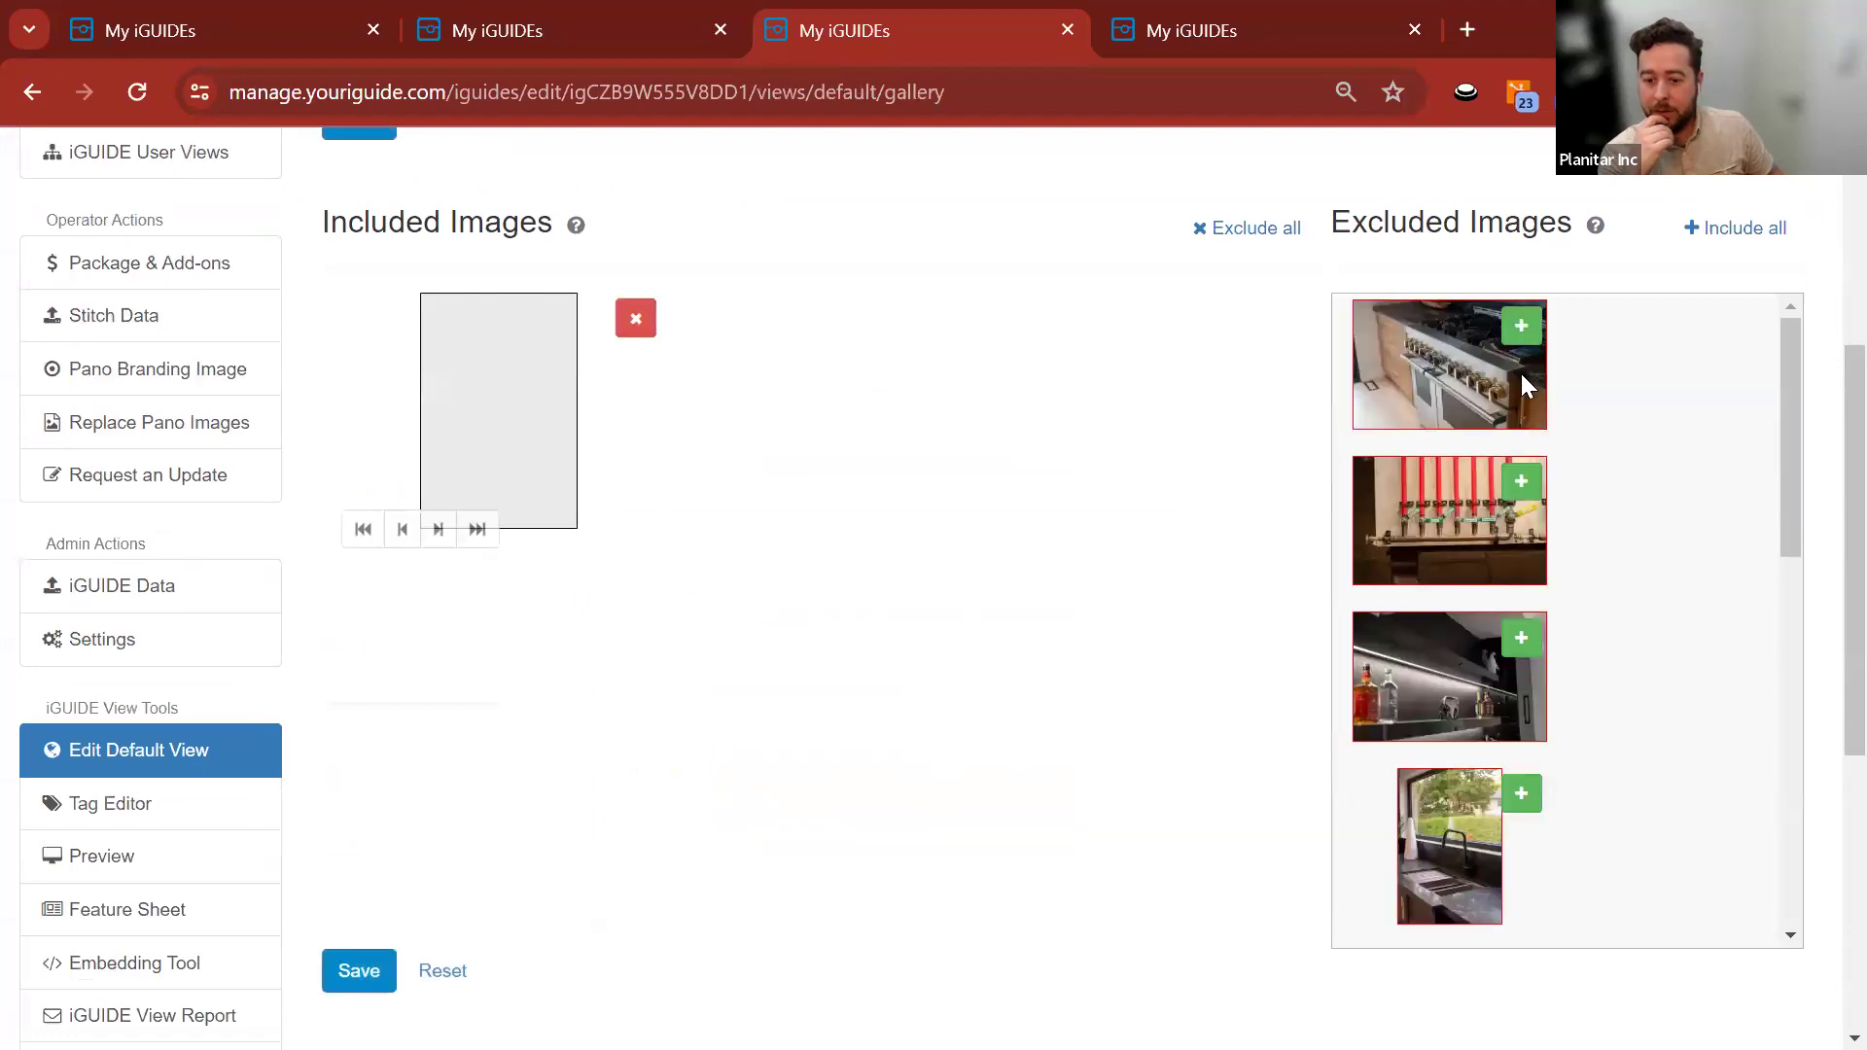
left_click(1520, 326)
left_click(1521, 485)
left_click(1521, 481)
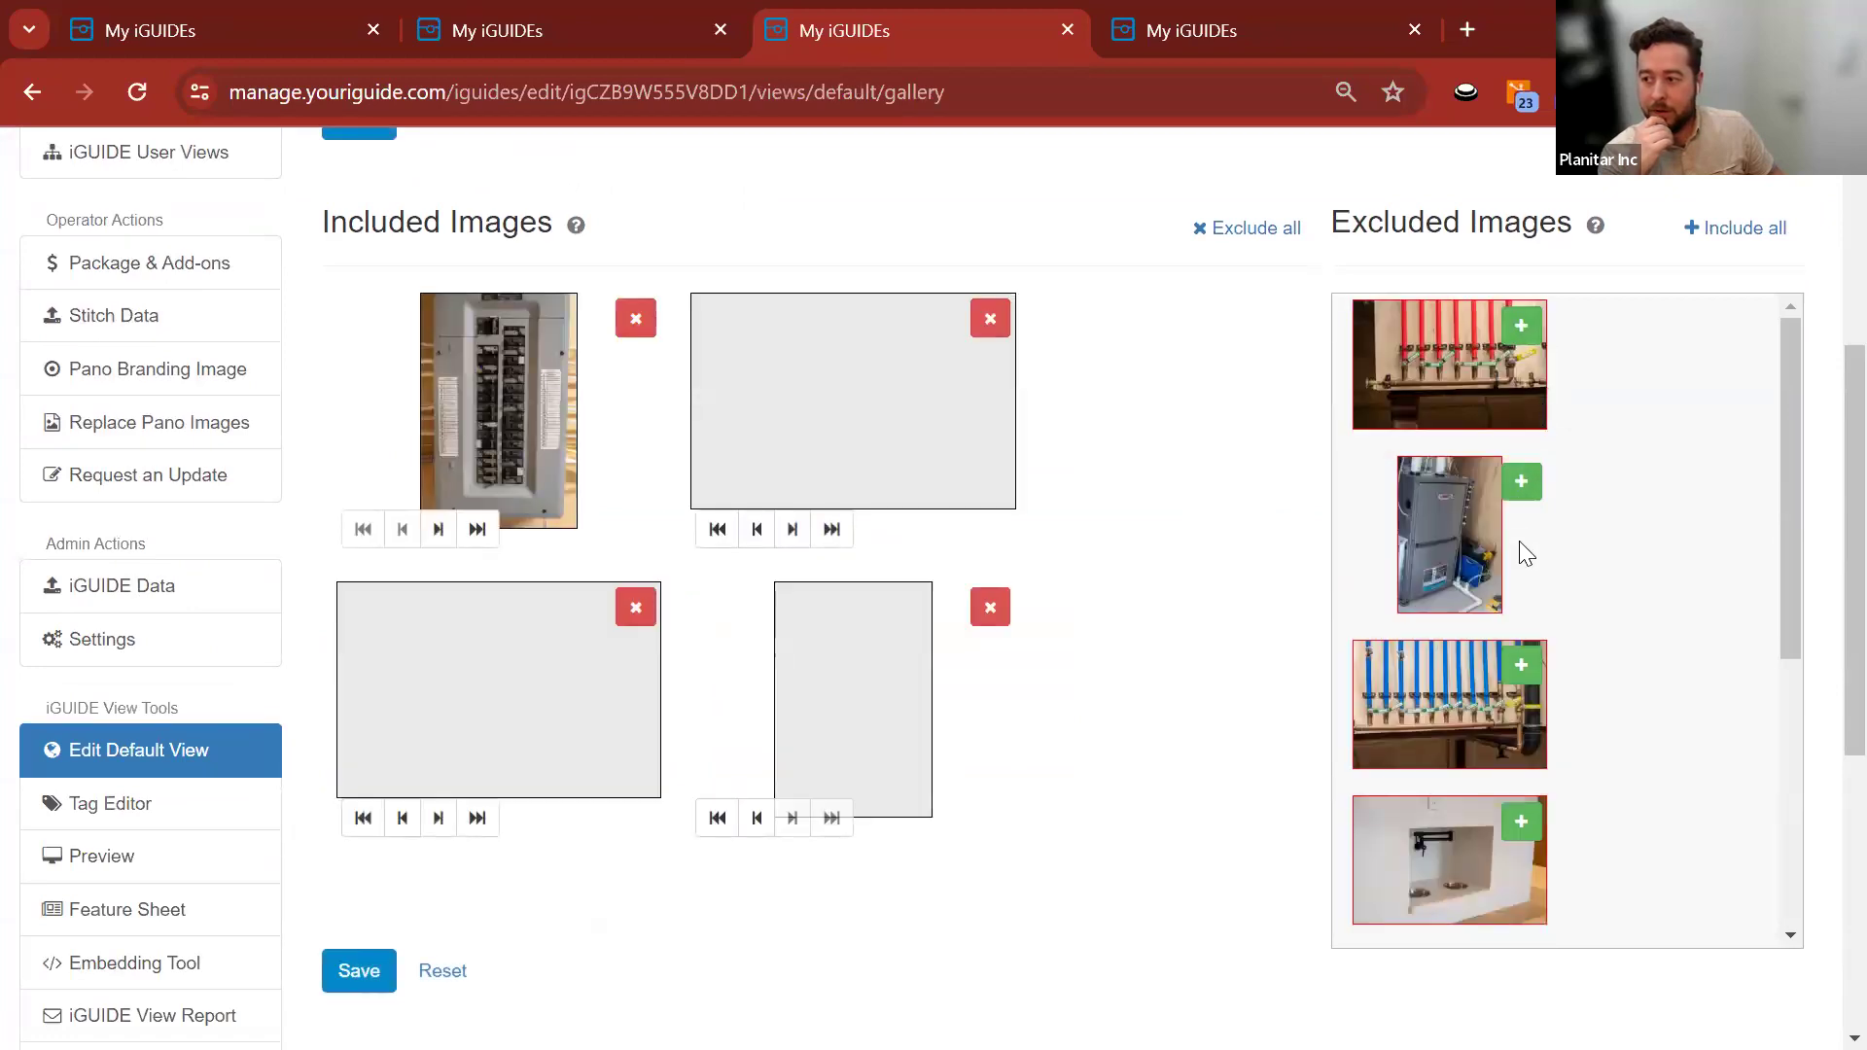
left_click(1521, 481)
left_click(1521, 638)
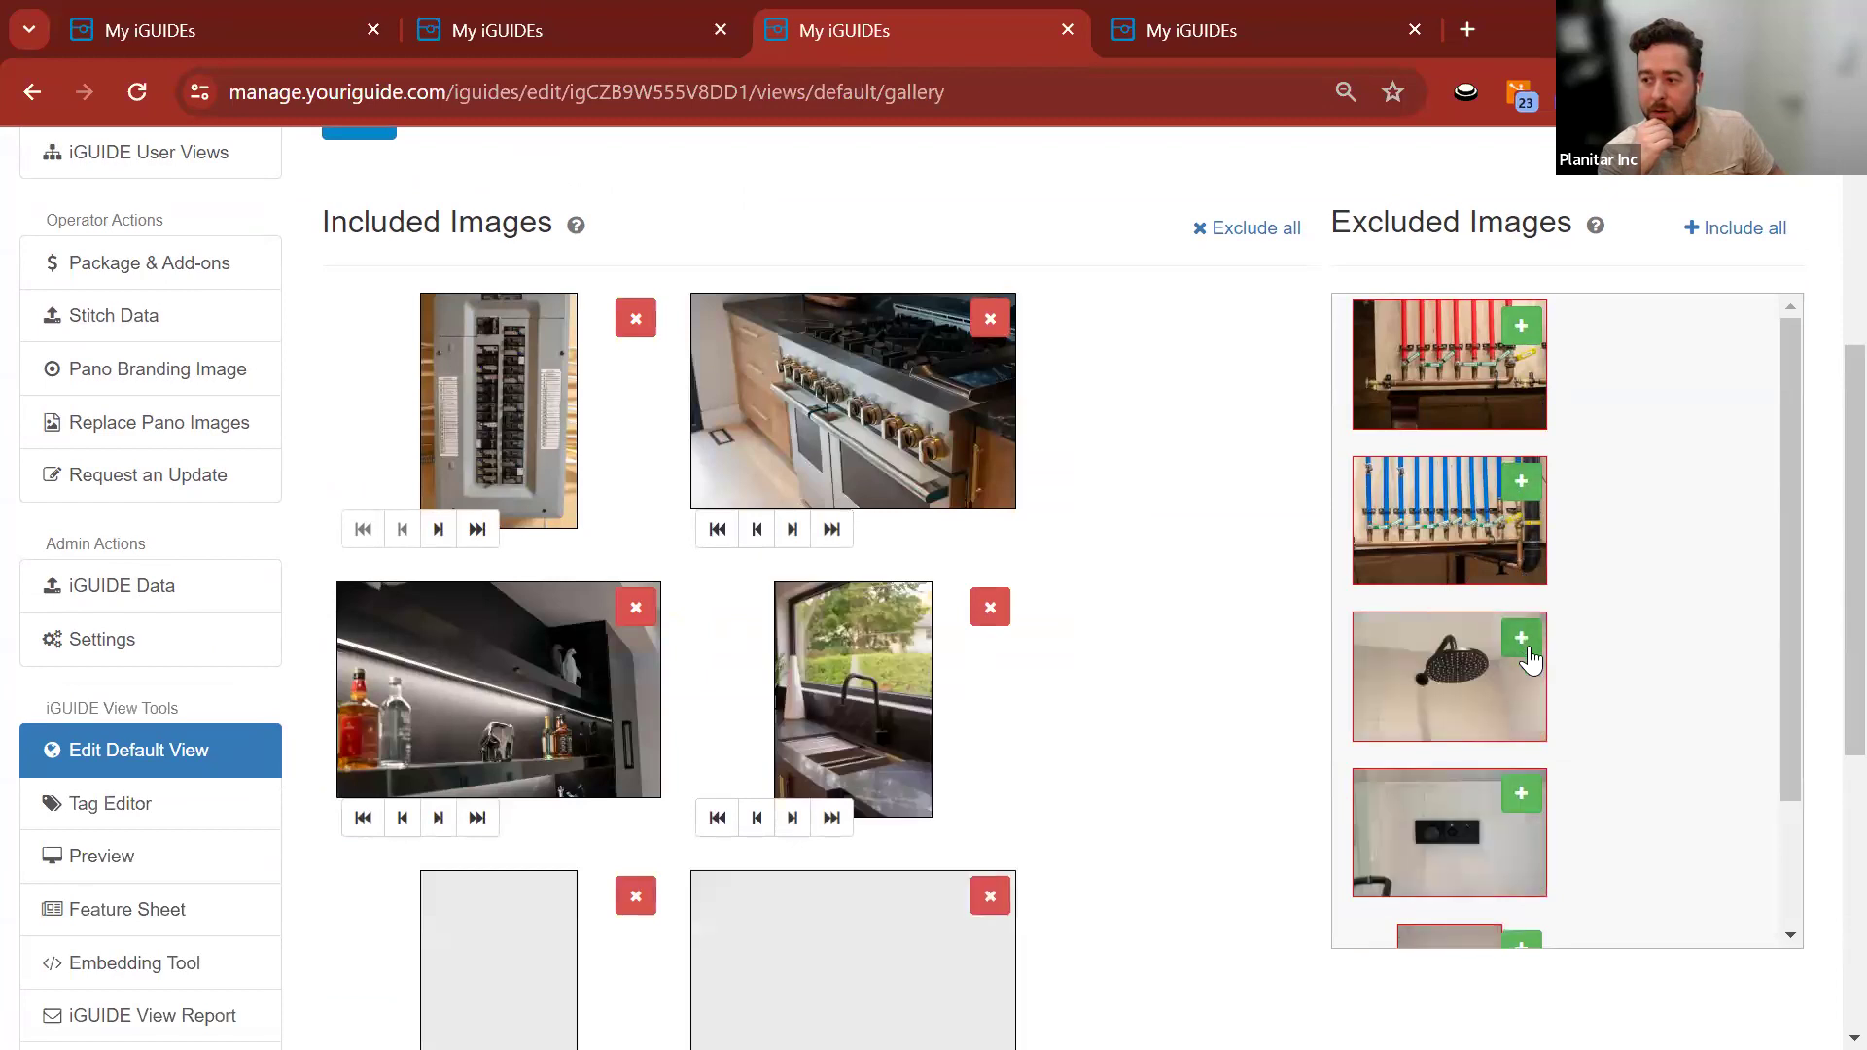
left_click(1524, 640)
left_click(1522, 640)
left_click(1522, 486)
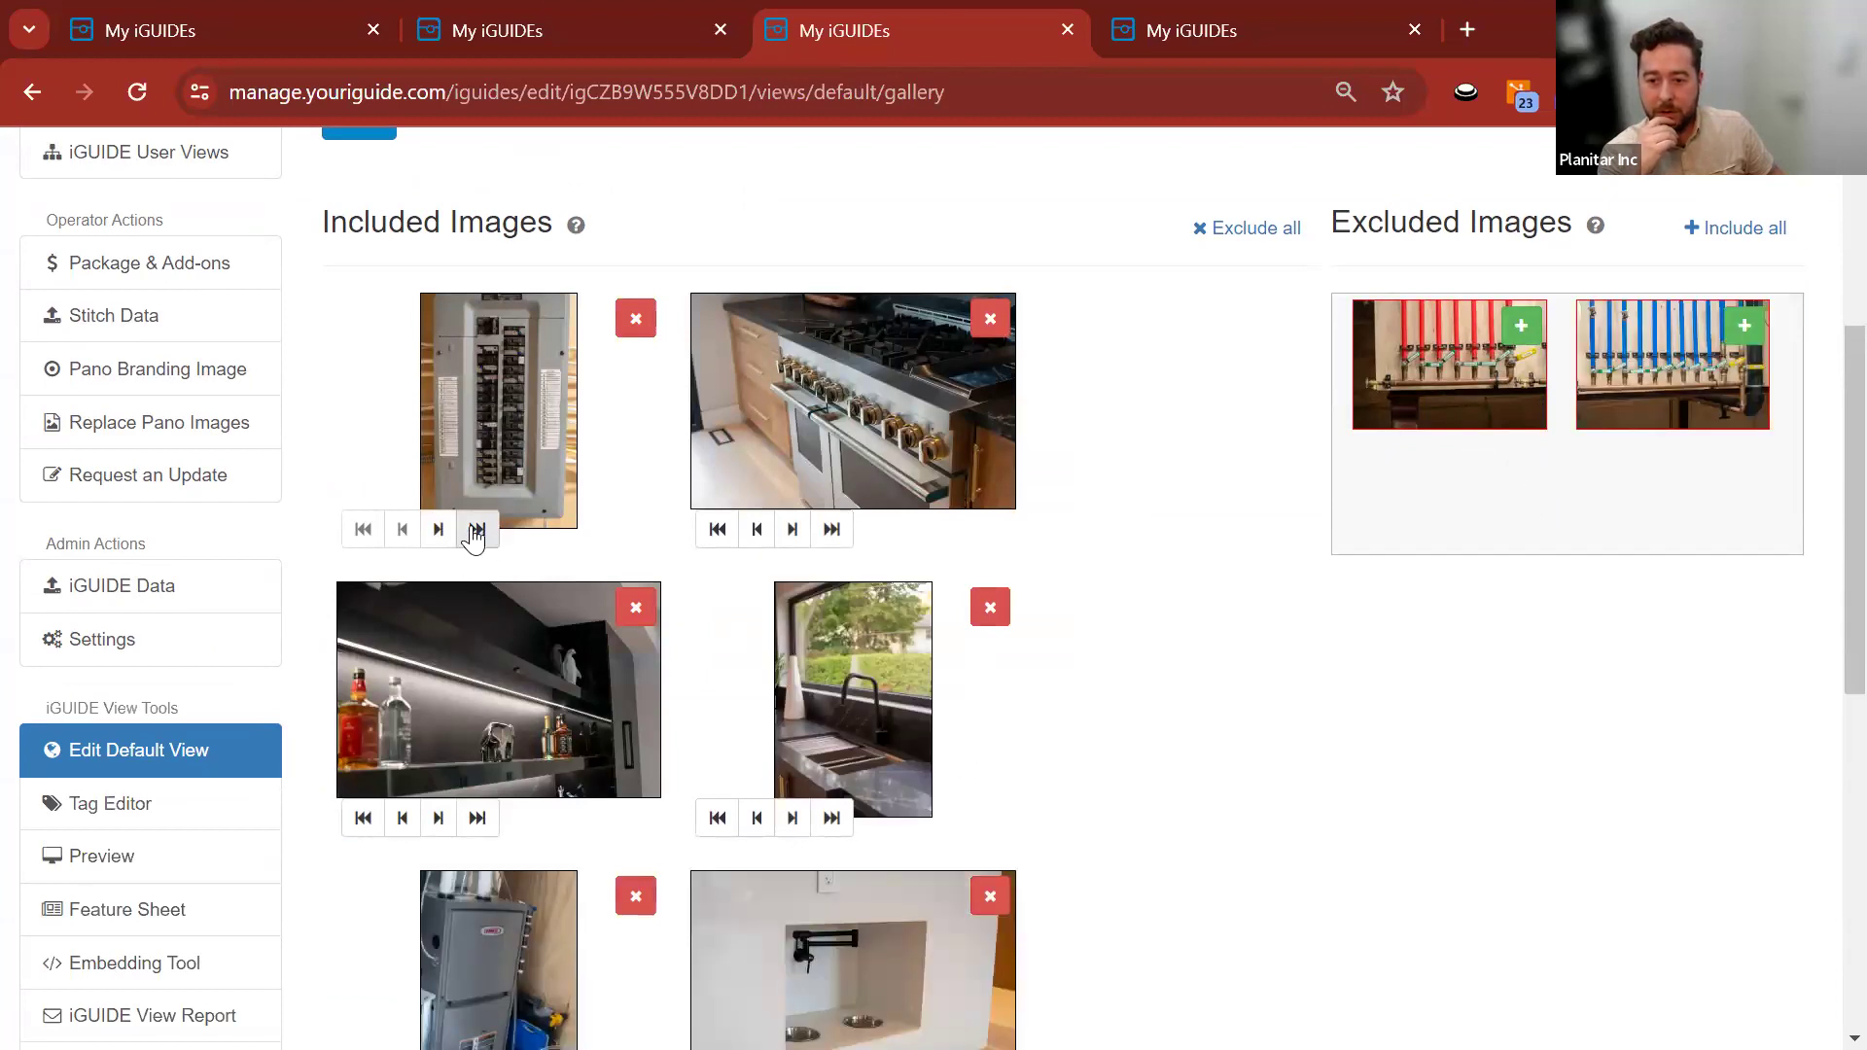
Move the electrical panel photo forward to third place in the gallery.
left_click(438, 529)
left_click(791, 533)
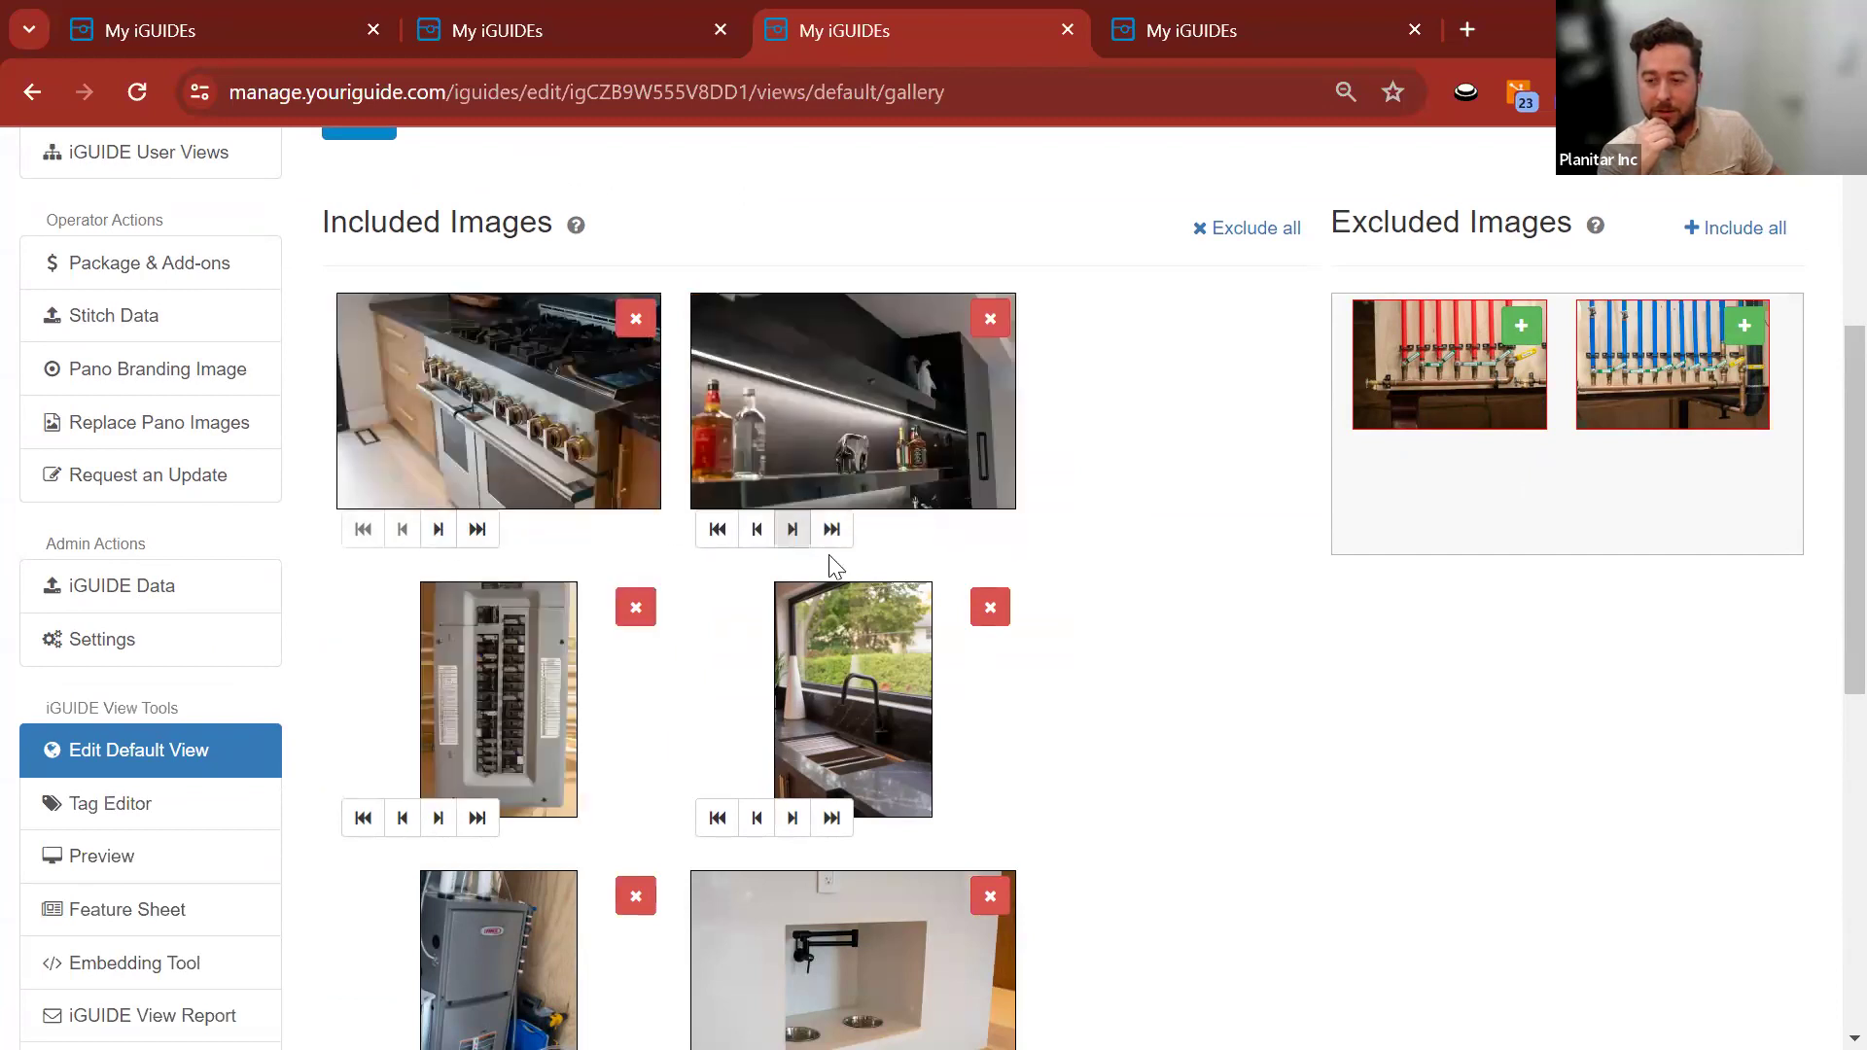
scroll(1046, 666, "down", 6)
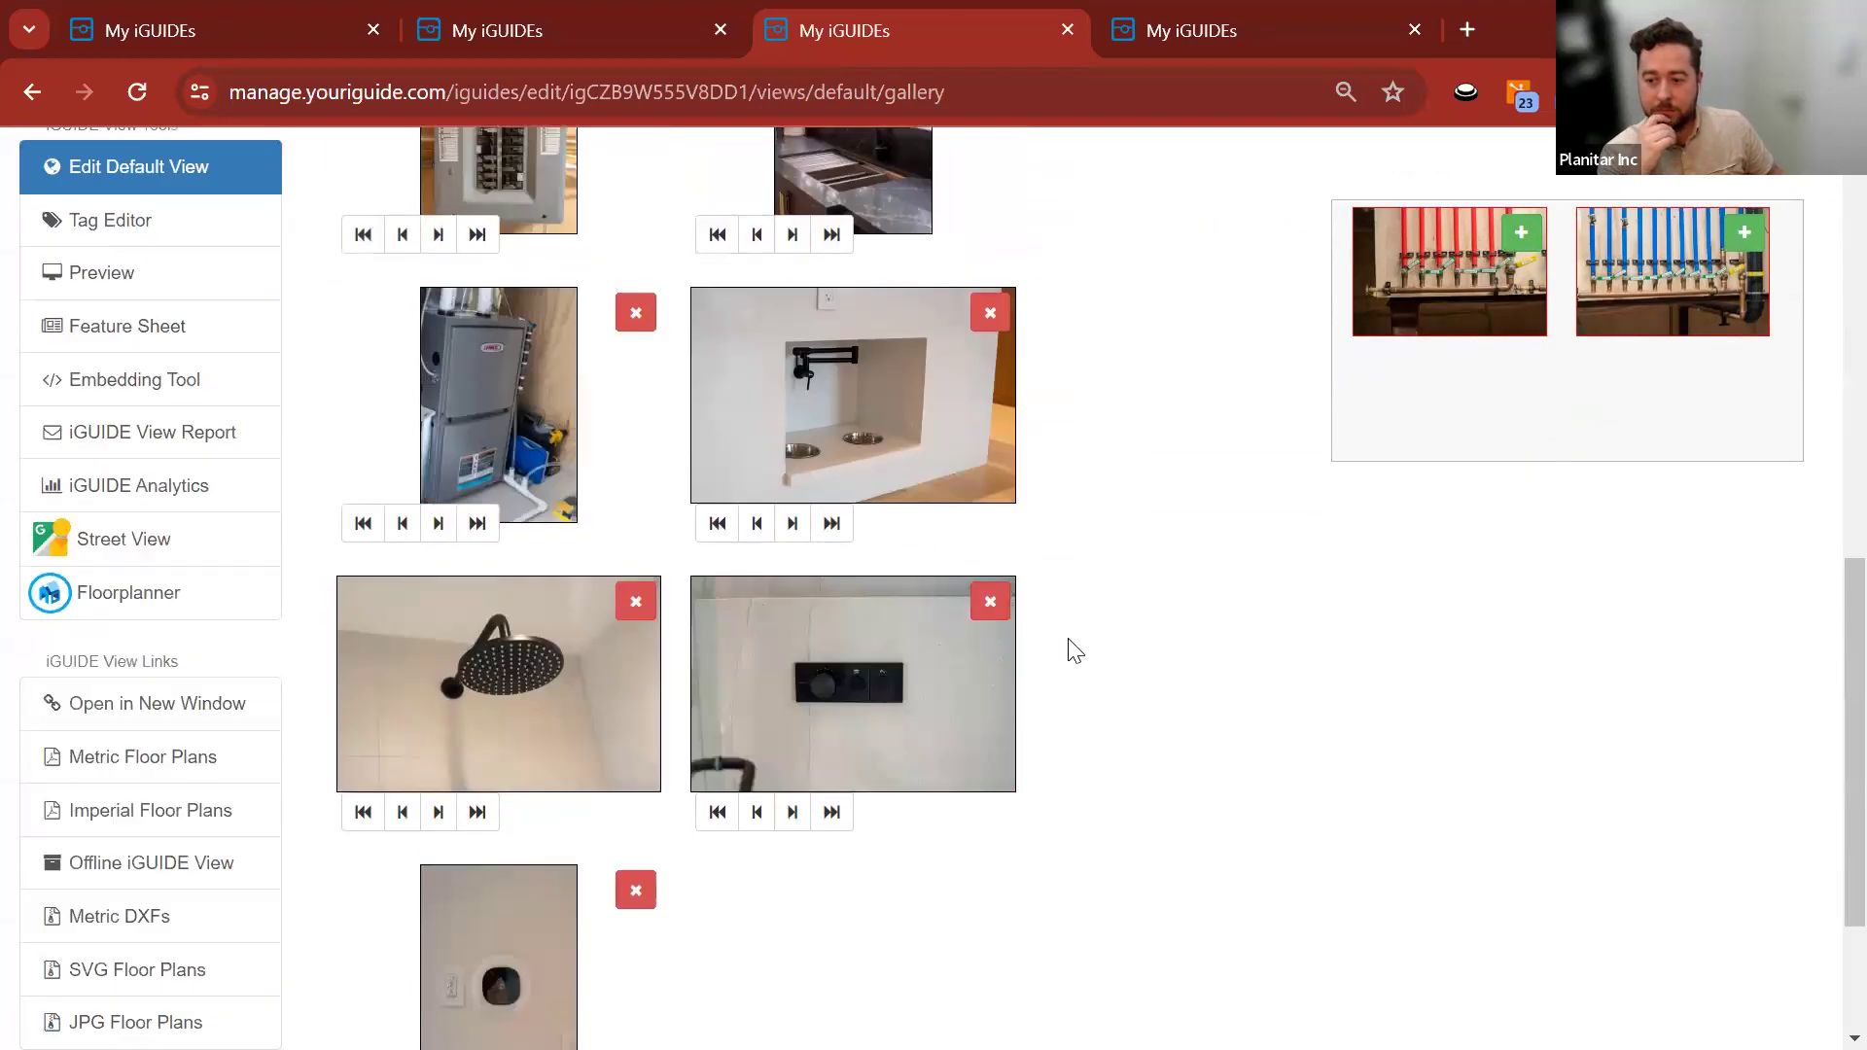
scroll(1071, 645, "down", 3)
scroll(1071, 645, "up", 12)
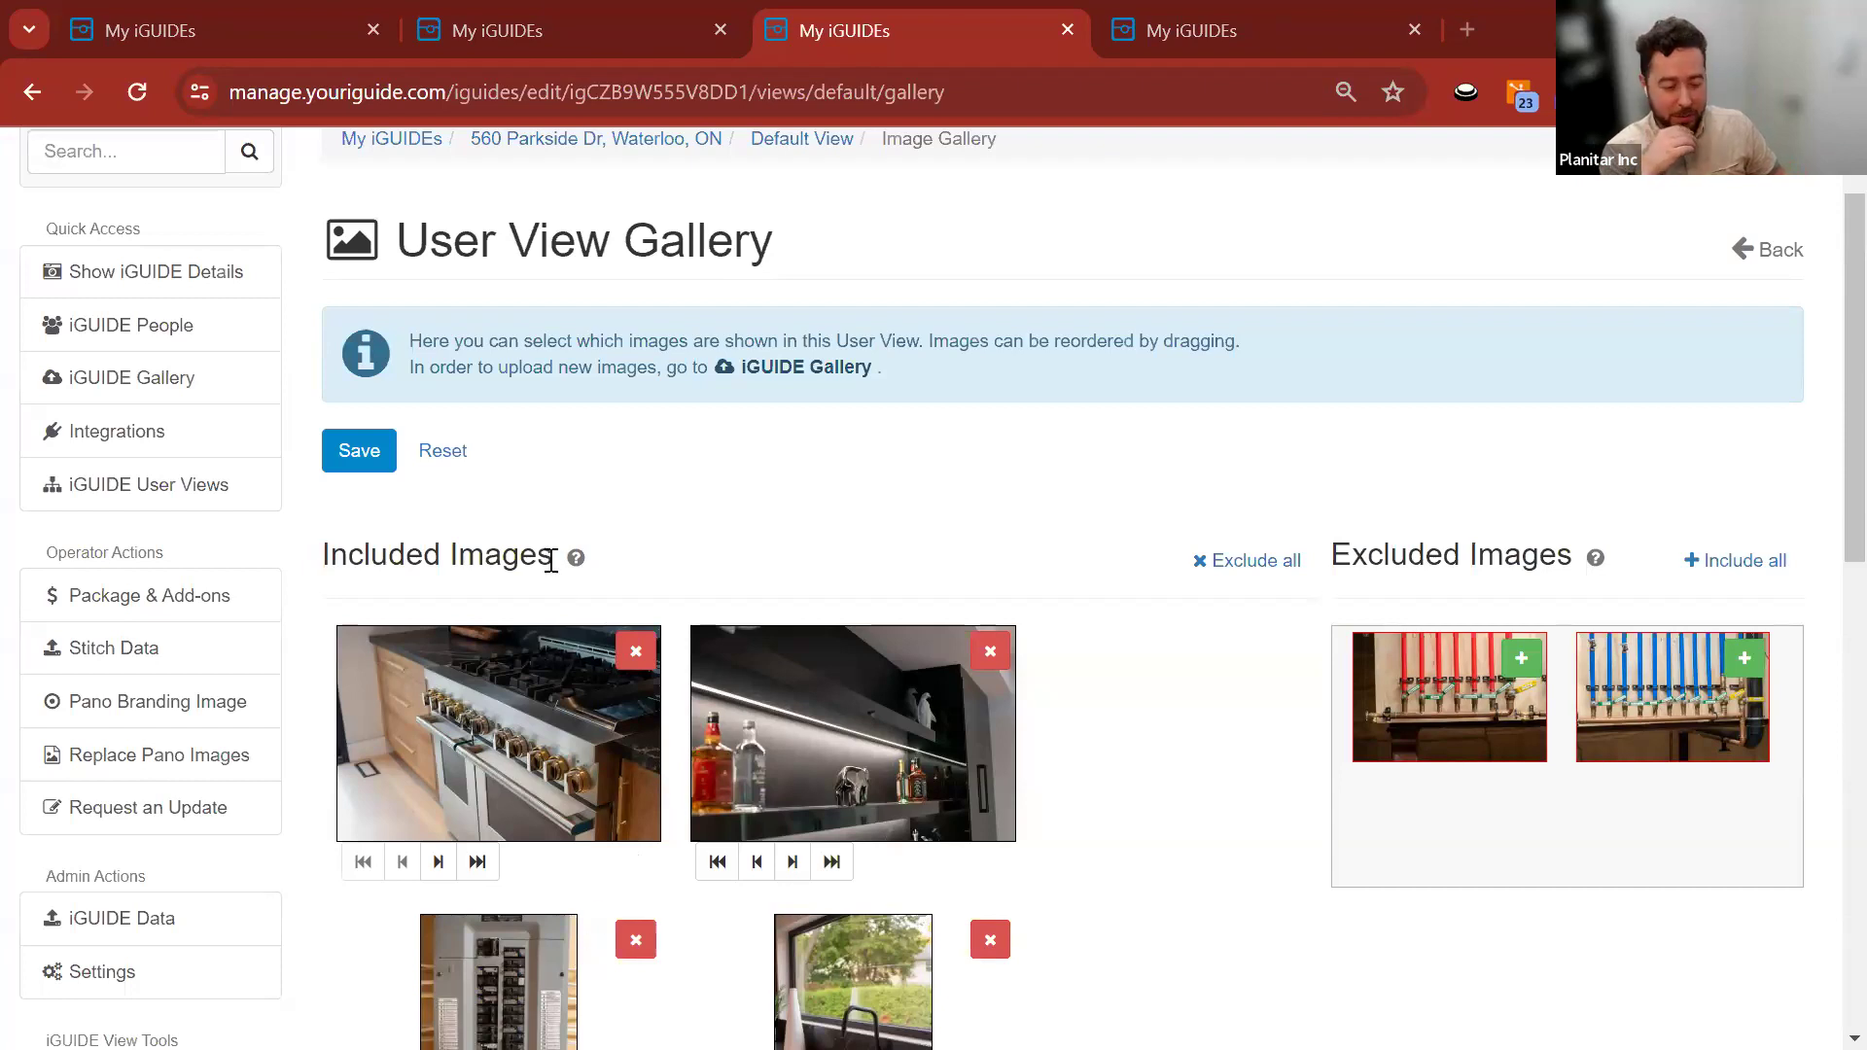
scroll(641, 408, "up", 1)
left_click(545, 243)
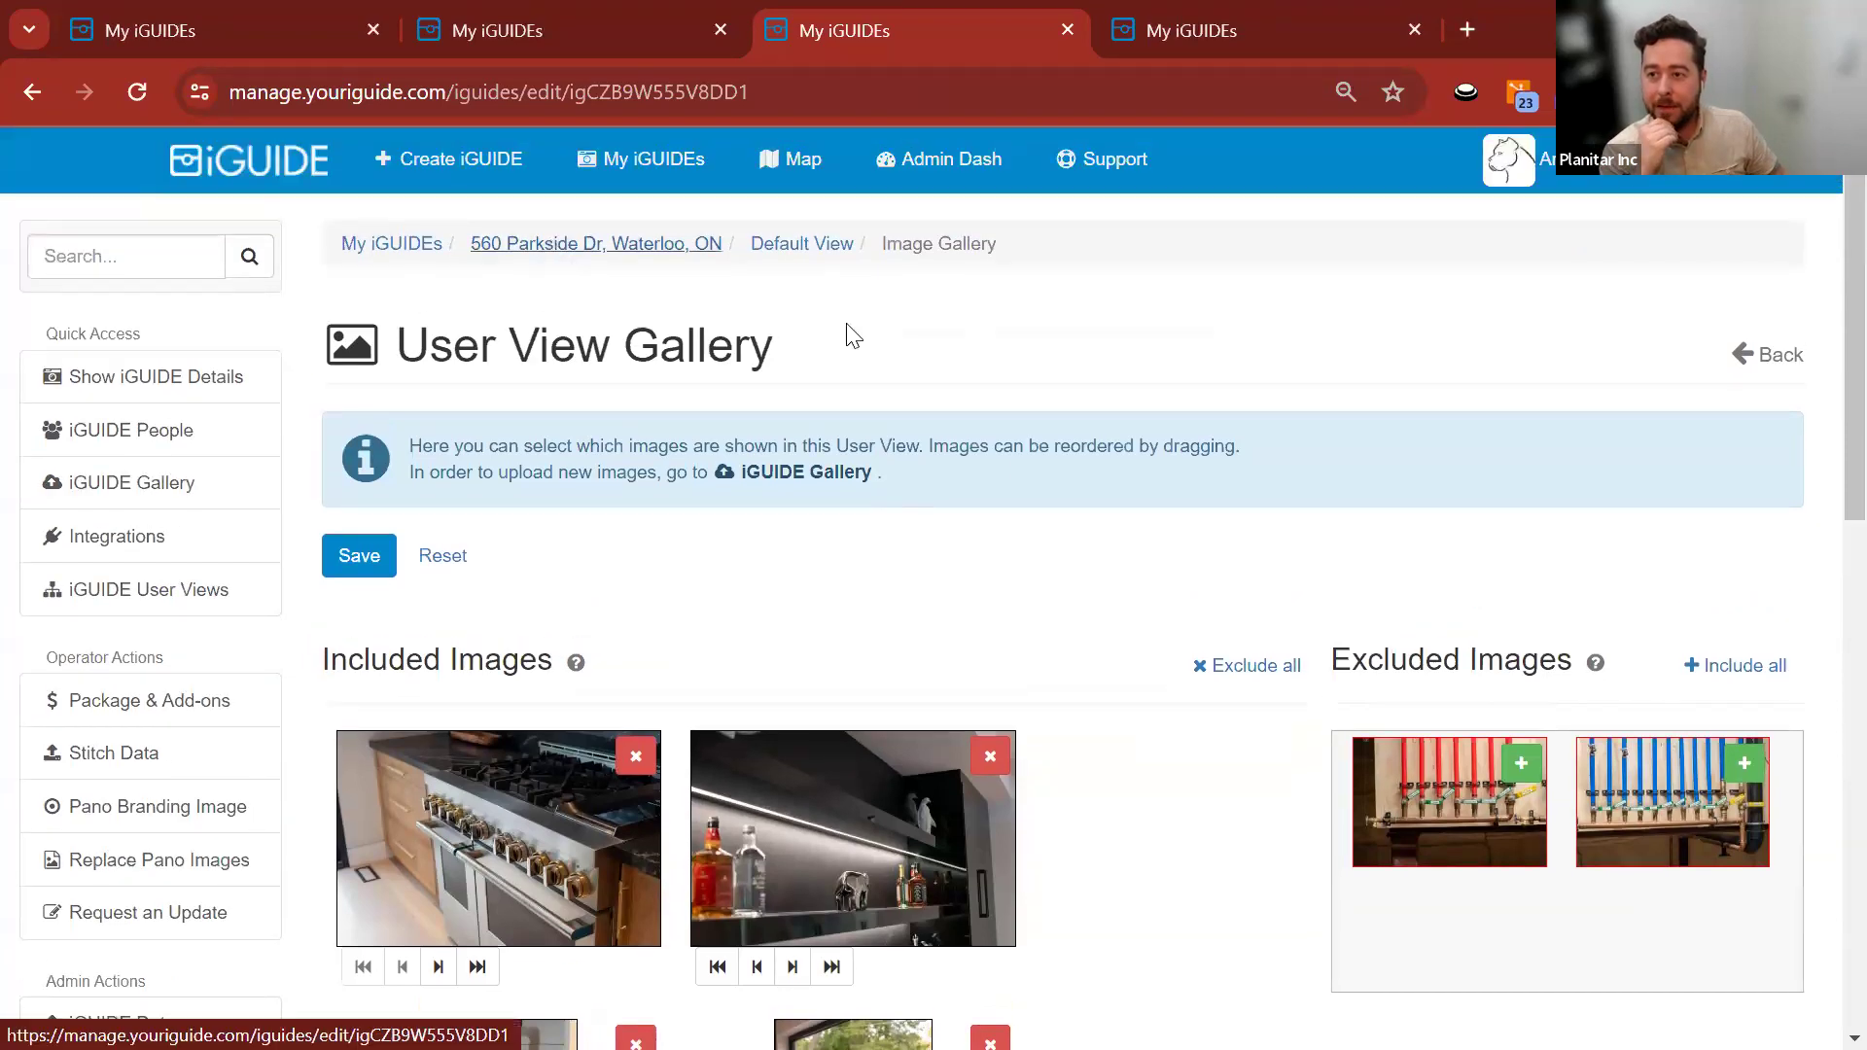
scroll(292, 437, "down", 15)
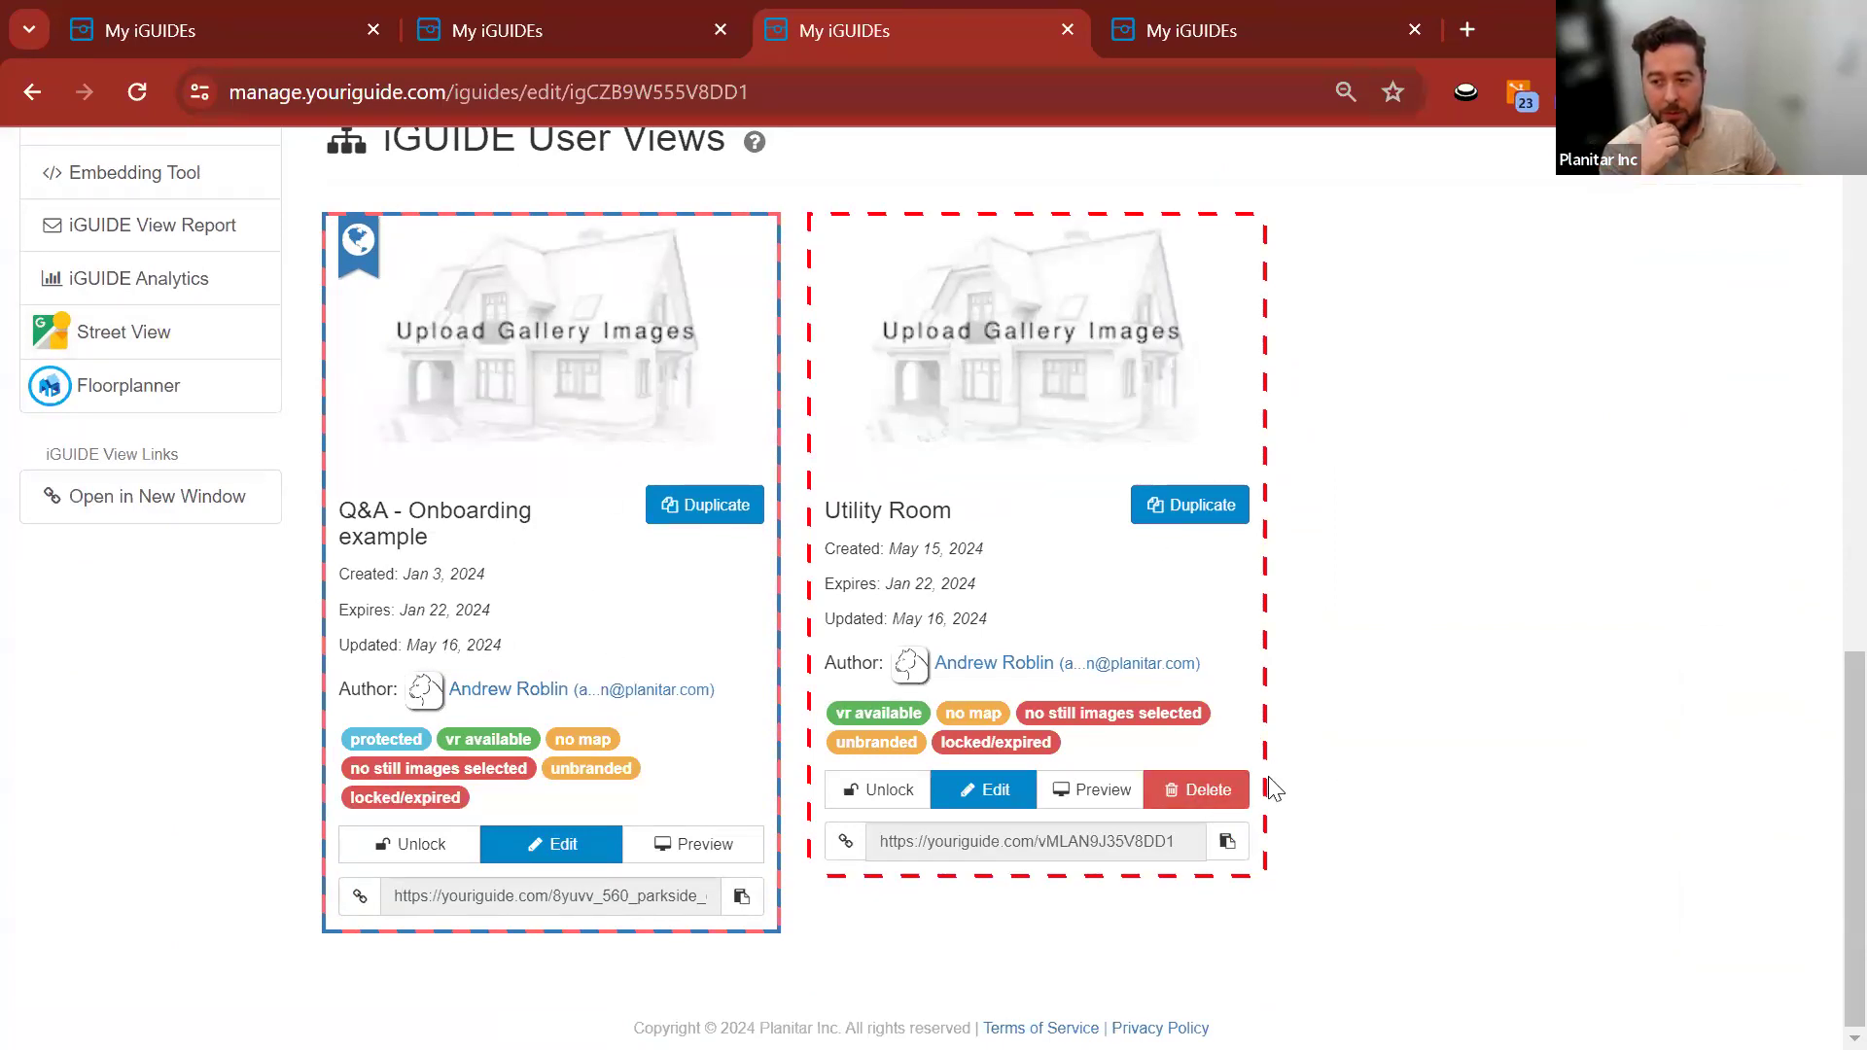
left_click(1204, 791)
left_click(1151, 476)
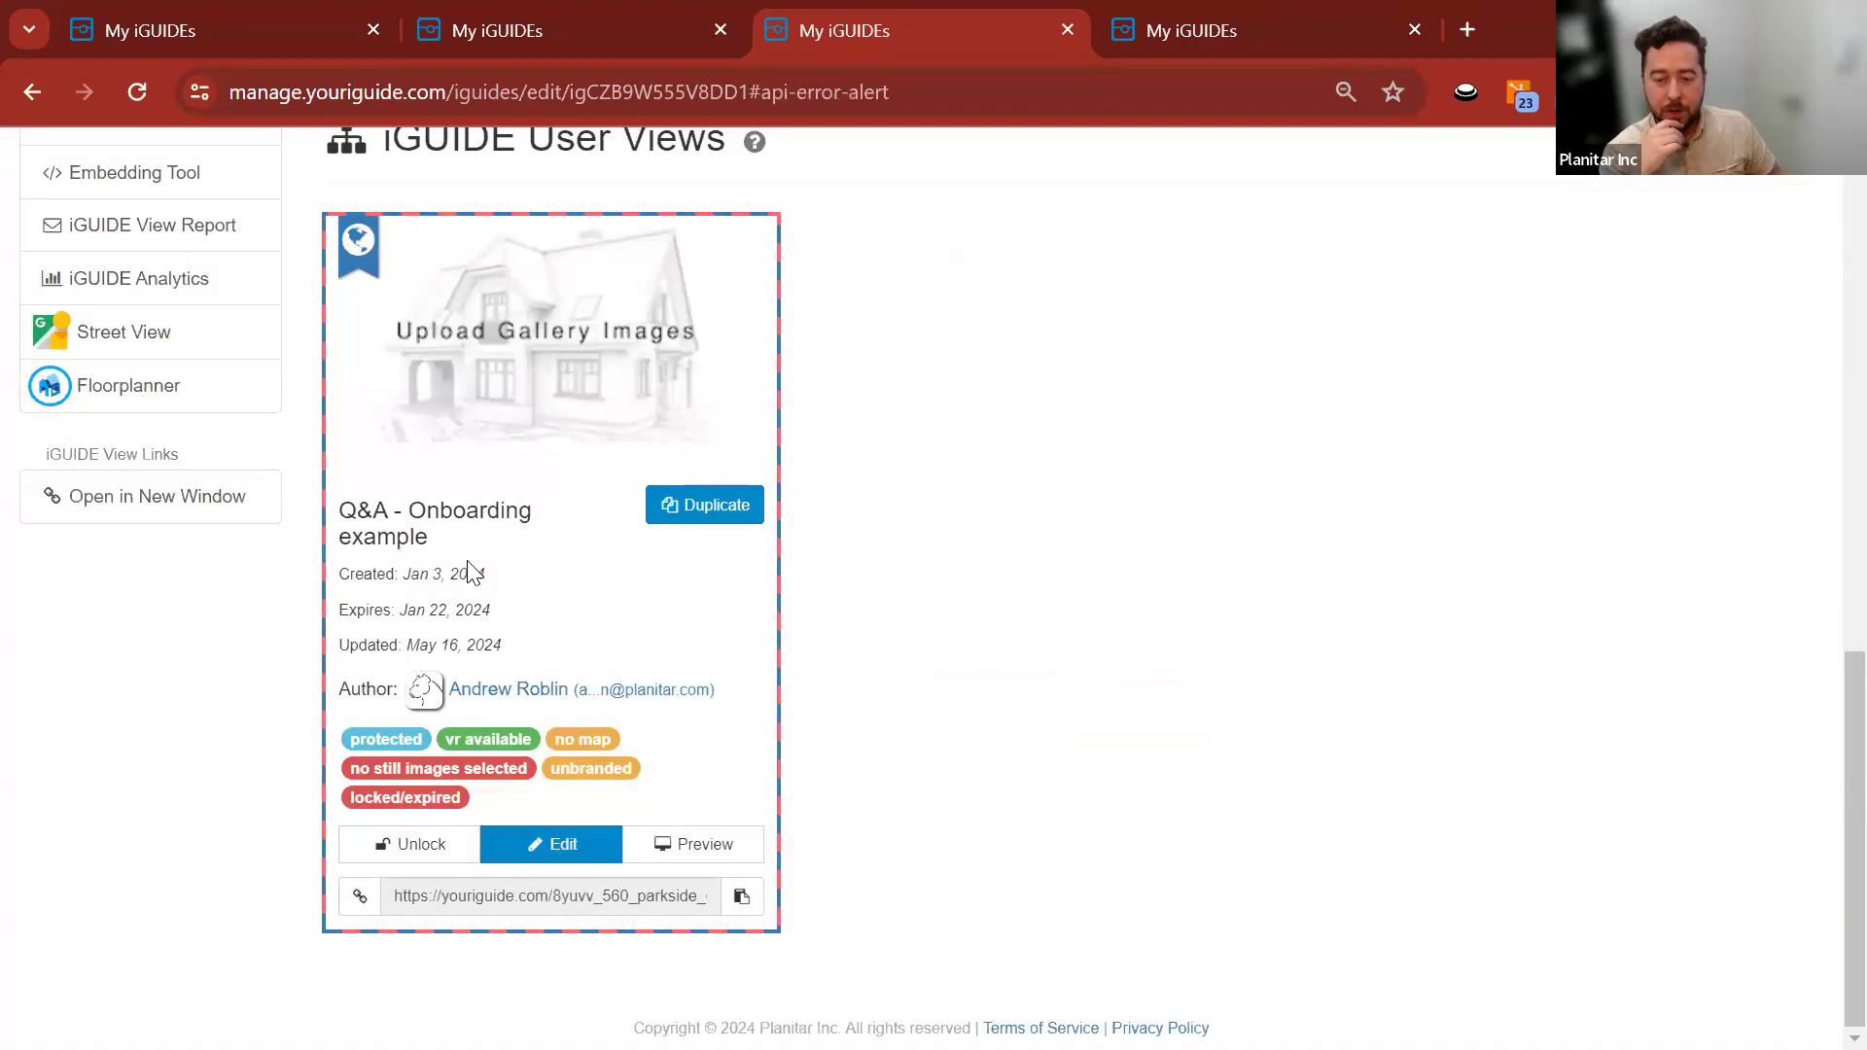
left_click_drag(351, 739, 409, 739)
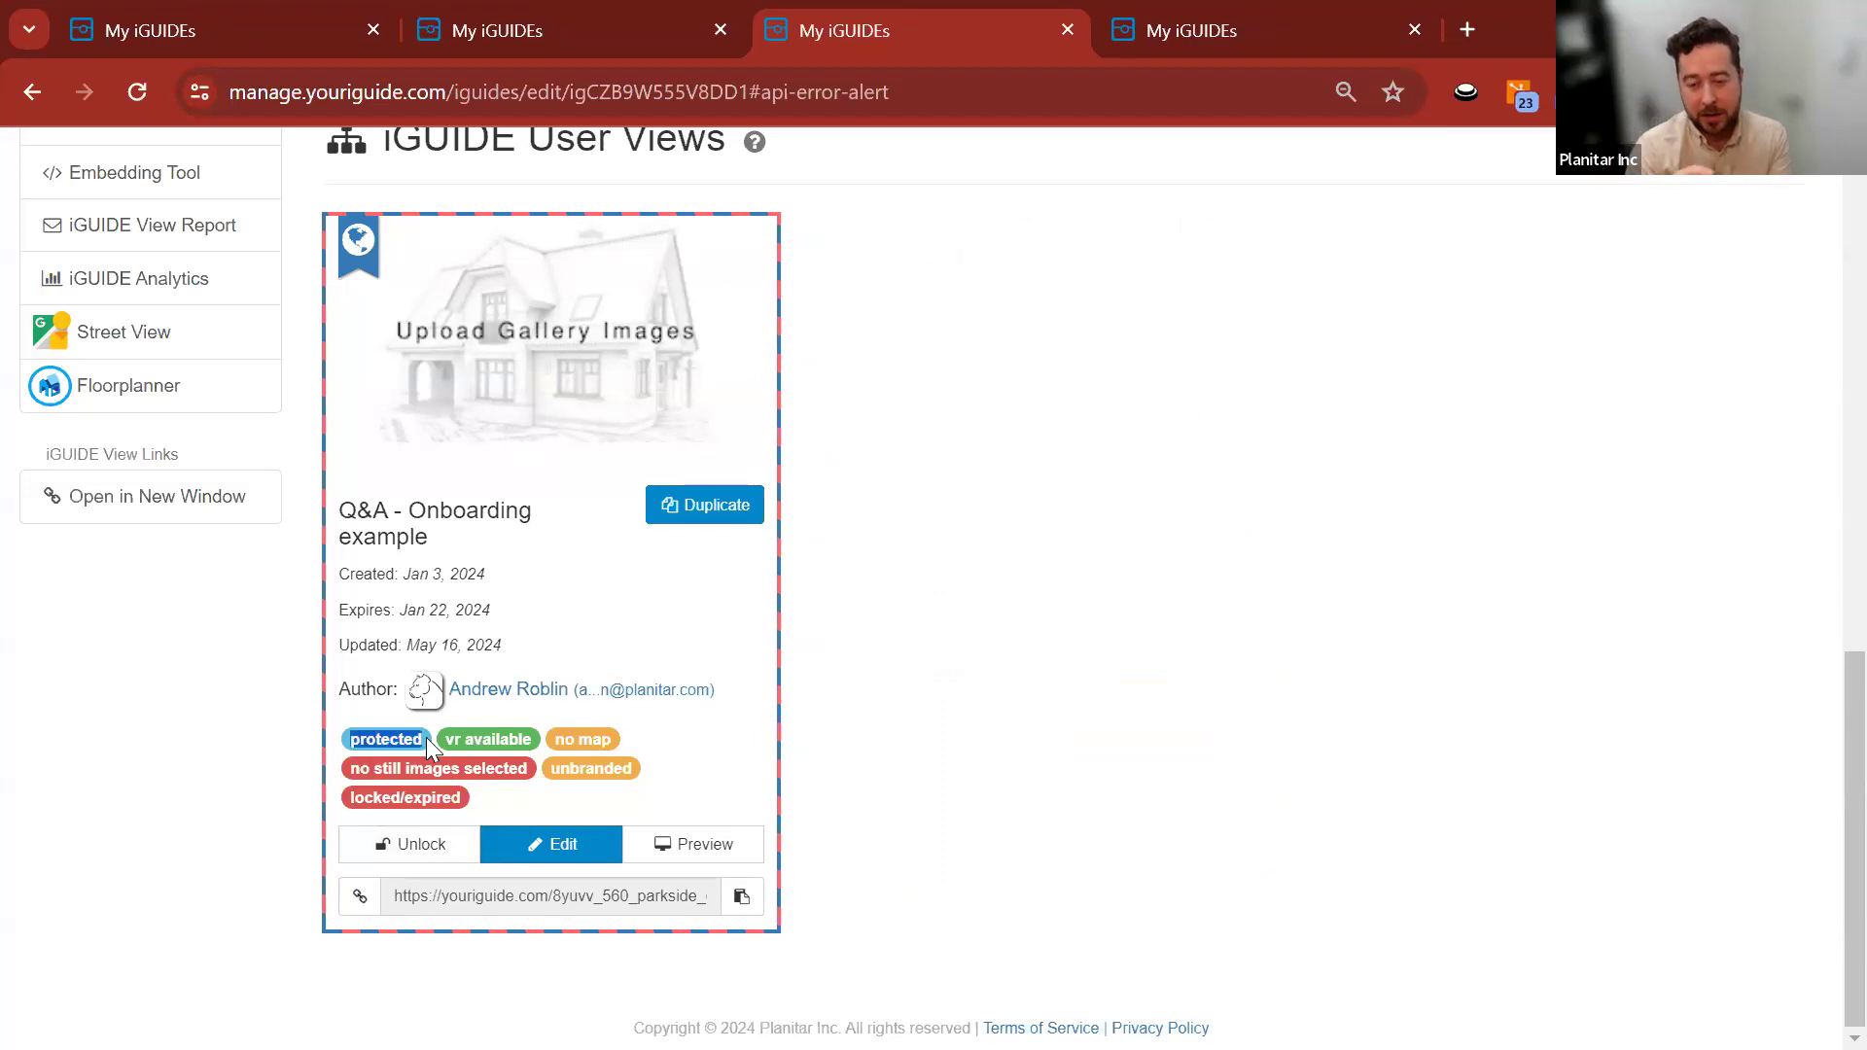
left_click(512, 847)
left_click(1713, 459)
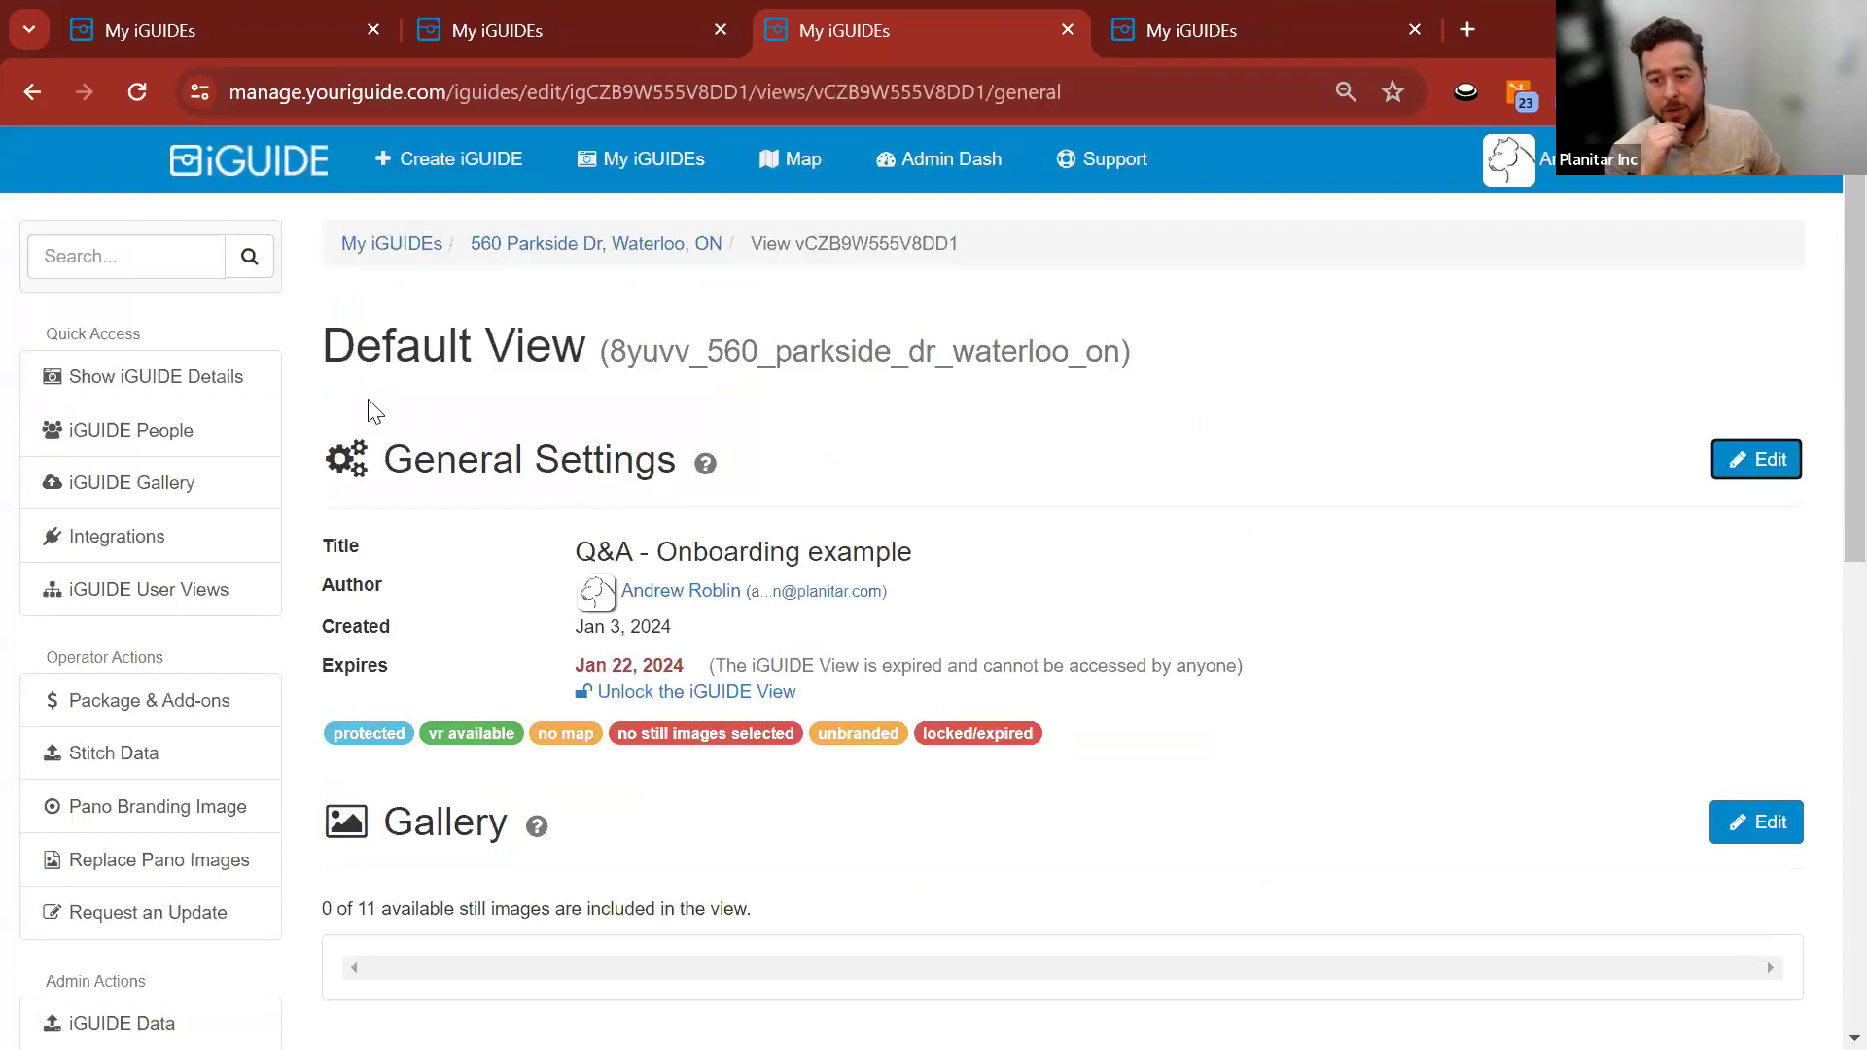
scroll(321, 405, "down", 10)
scroll(311, 394, "up", 3)
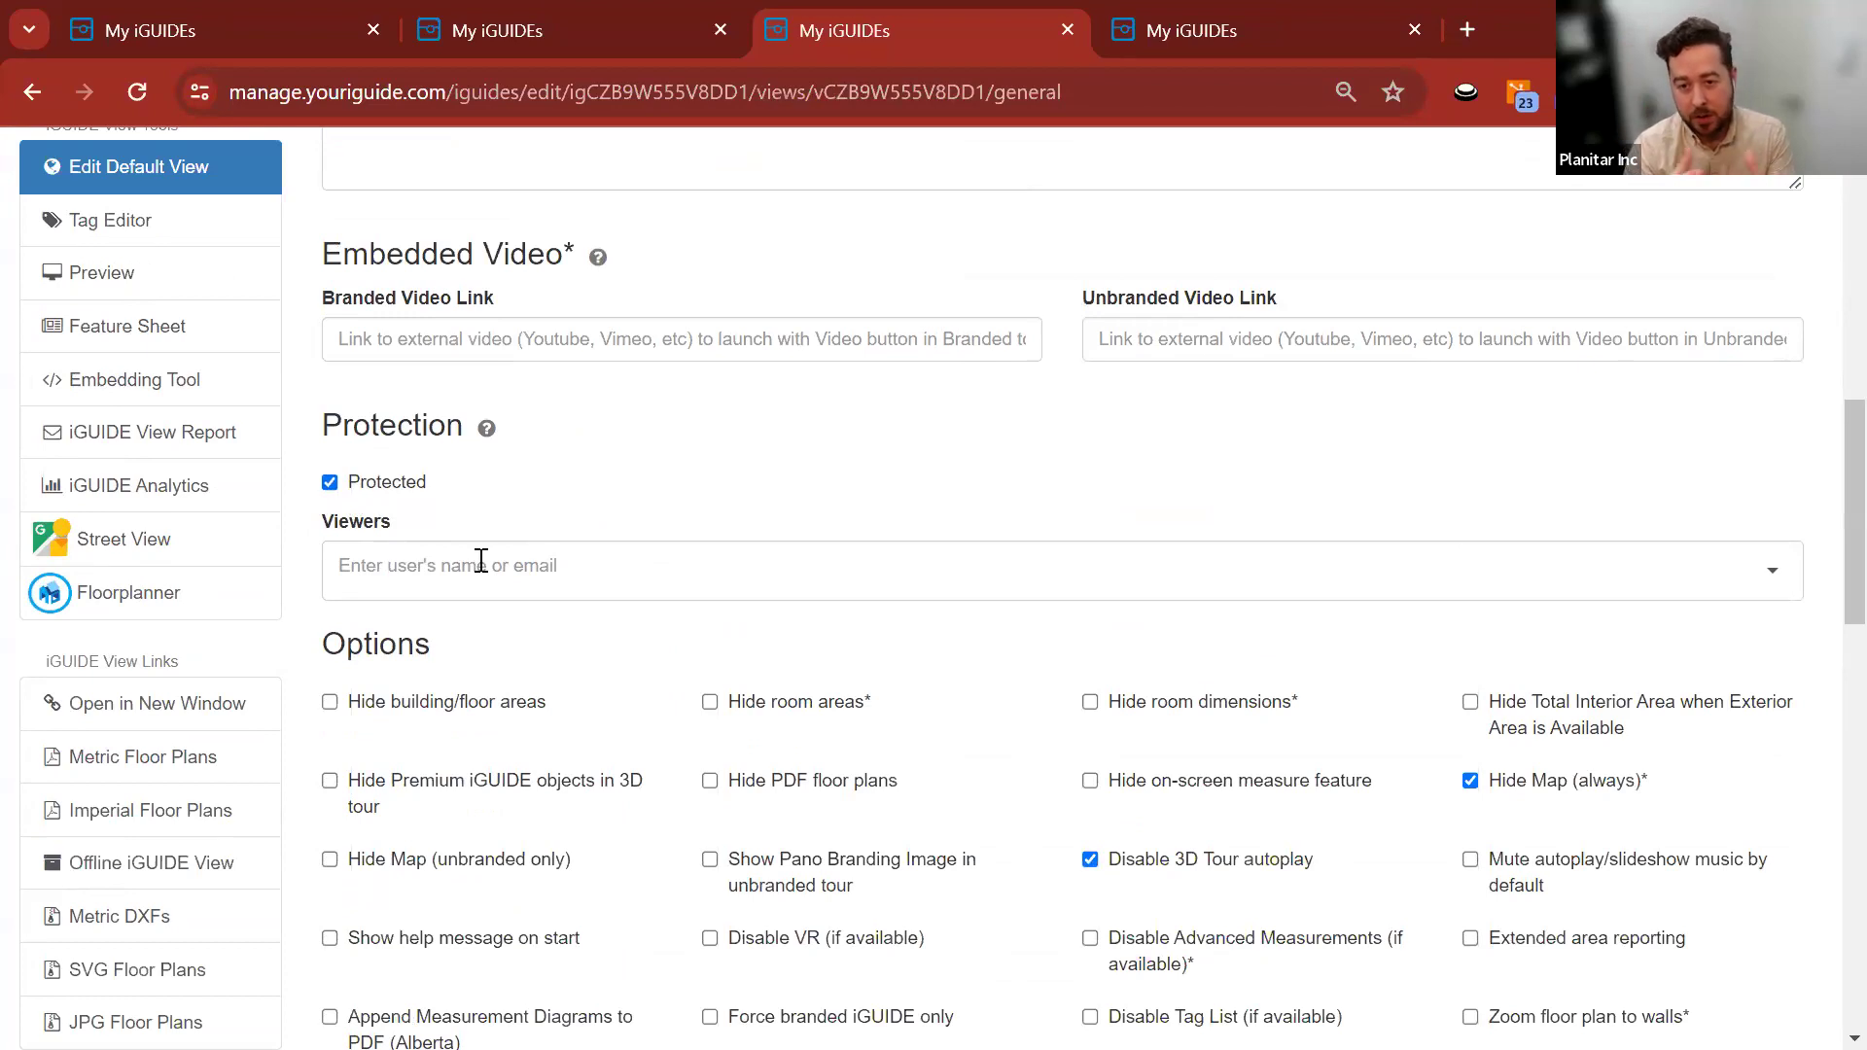
left_click(557, 566)
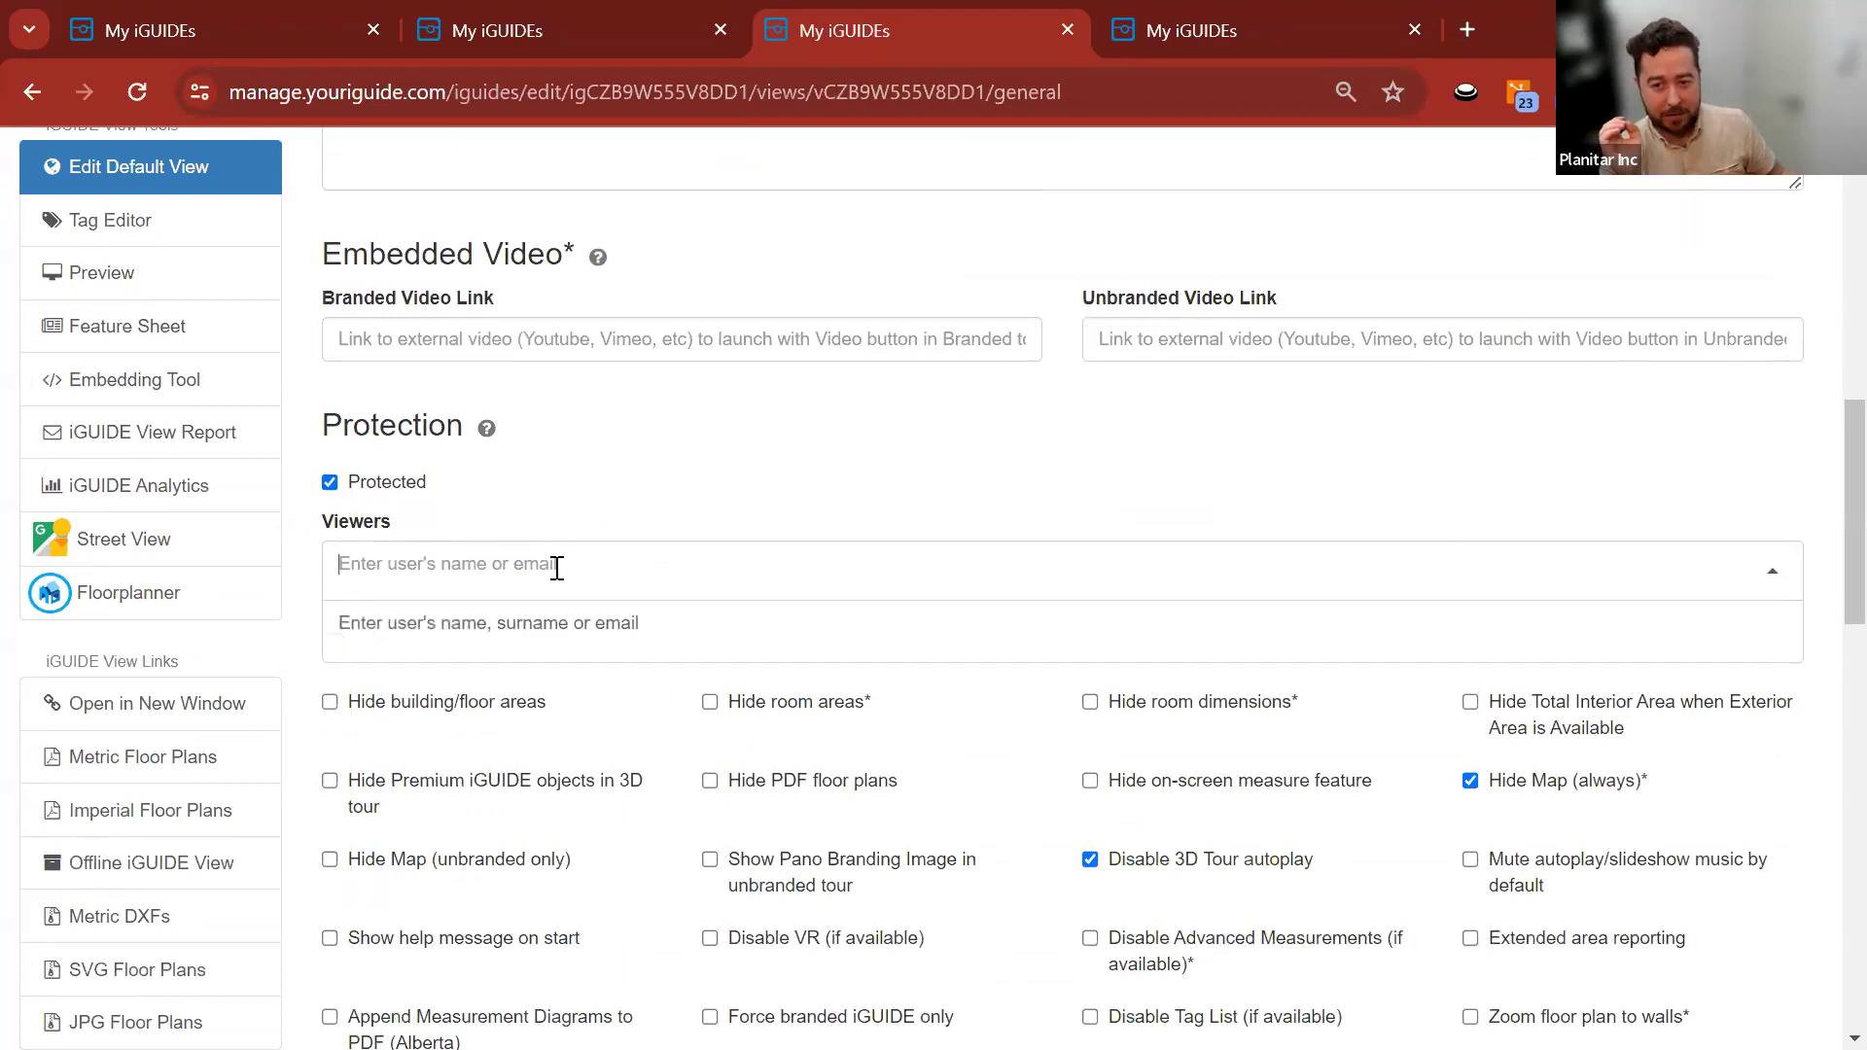
left_click(618, 500)
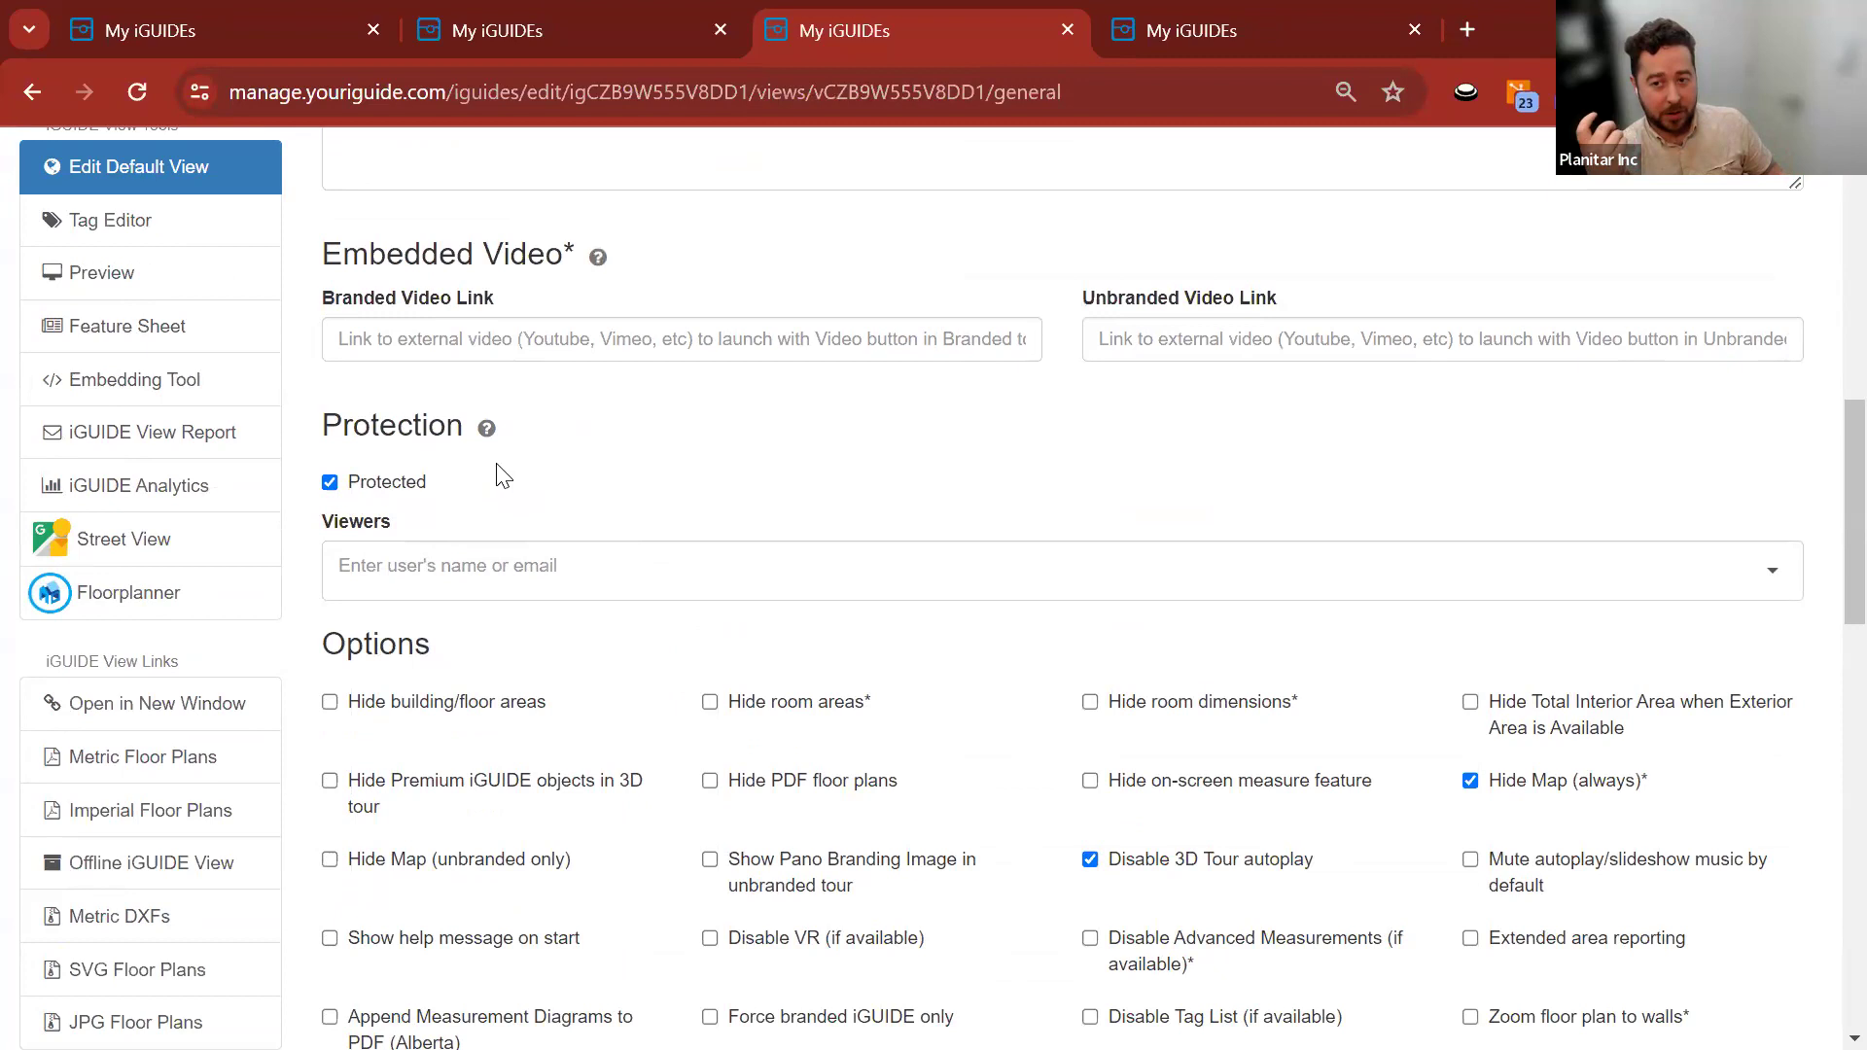
scroll(501, 477, "up", 3)
scroll(545, 463, "down", 8)
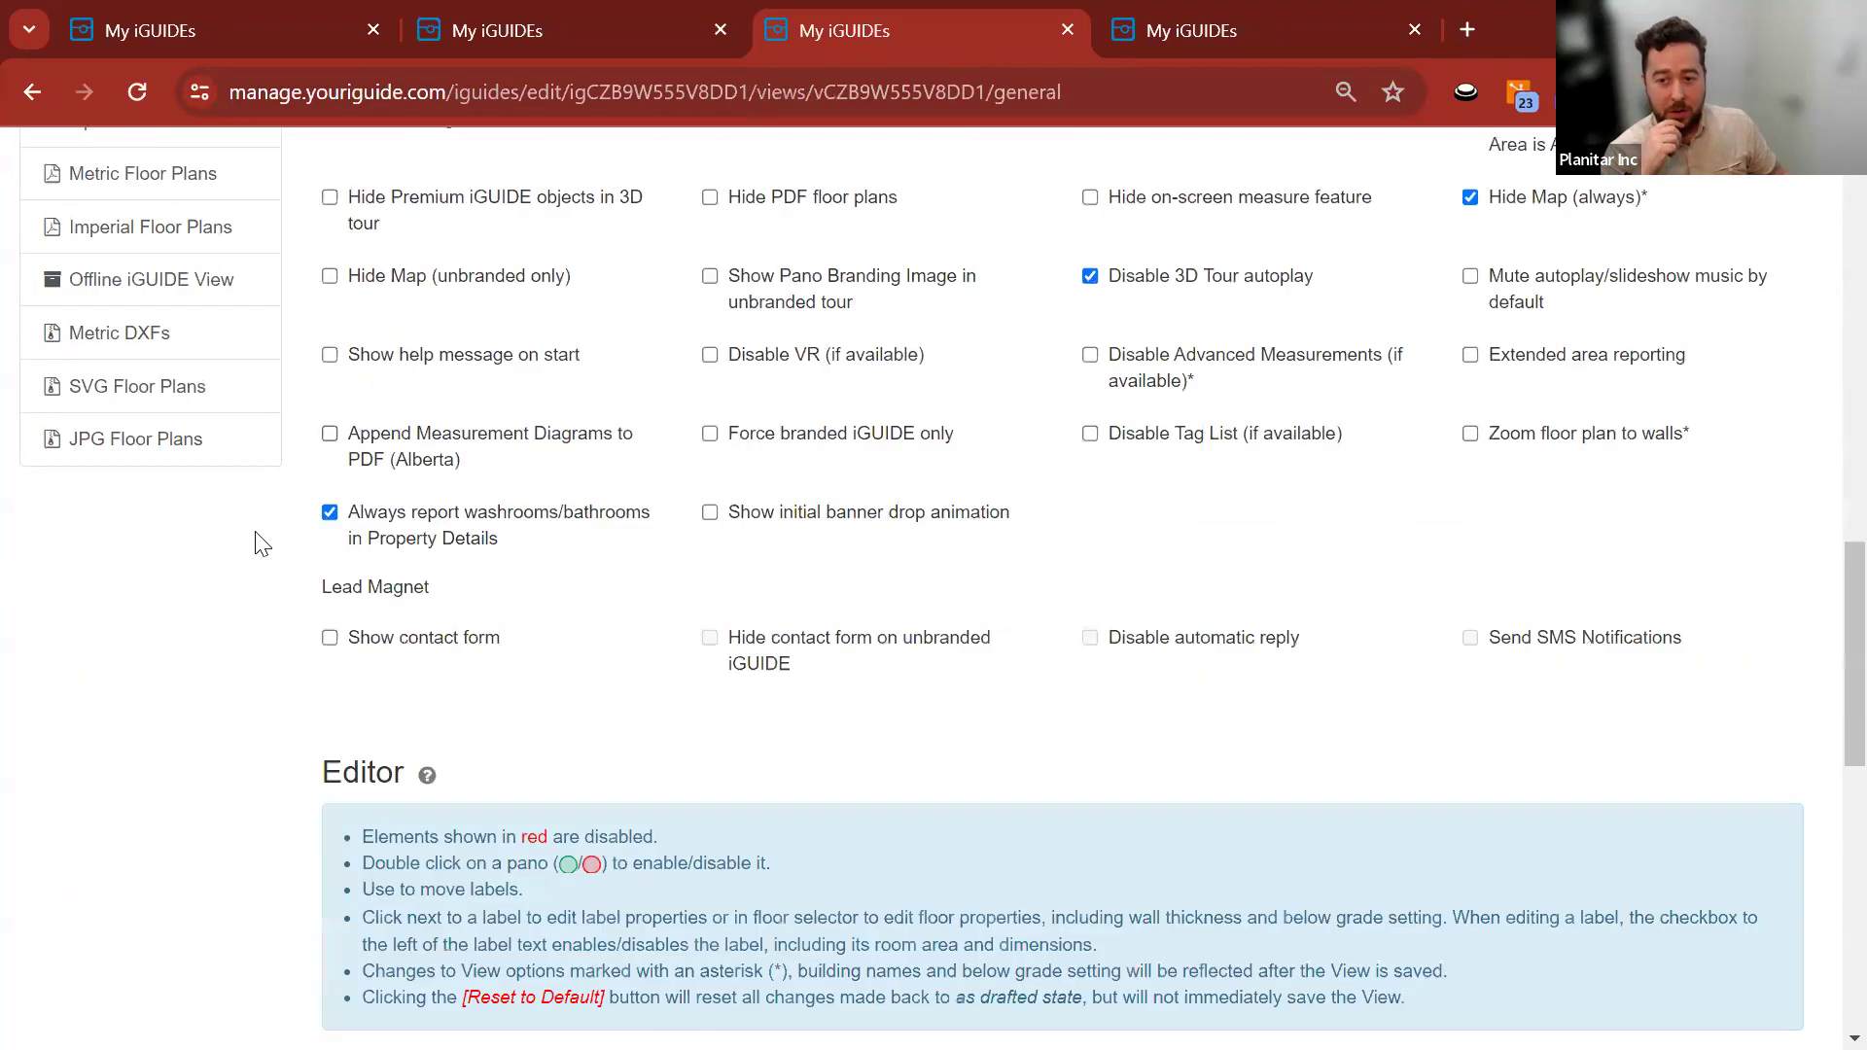
scroll(328, 676, "up", 15)
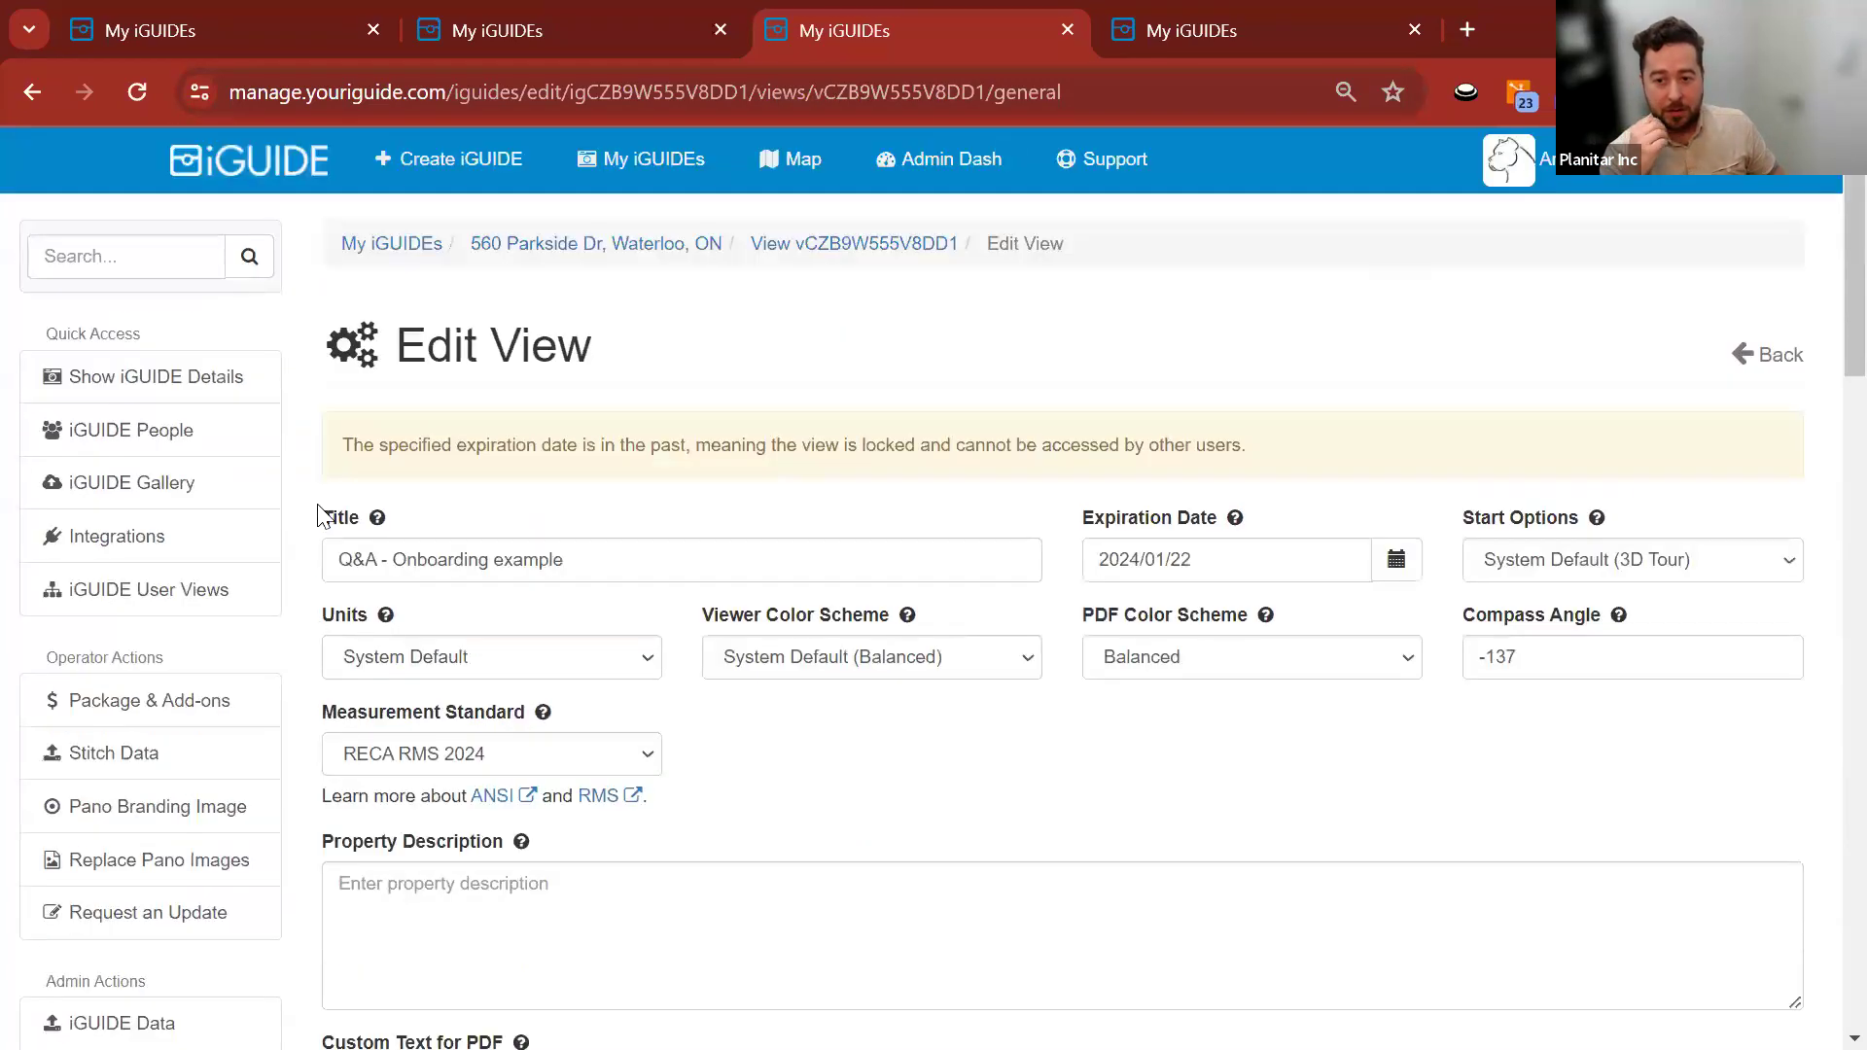
left_click(583, 245)
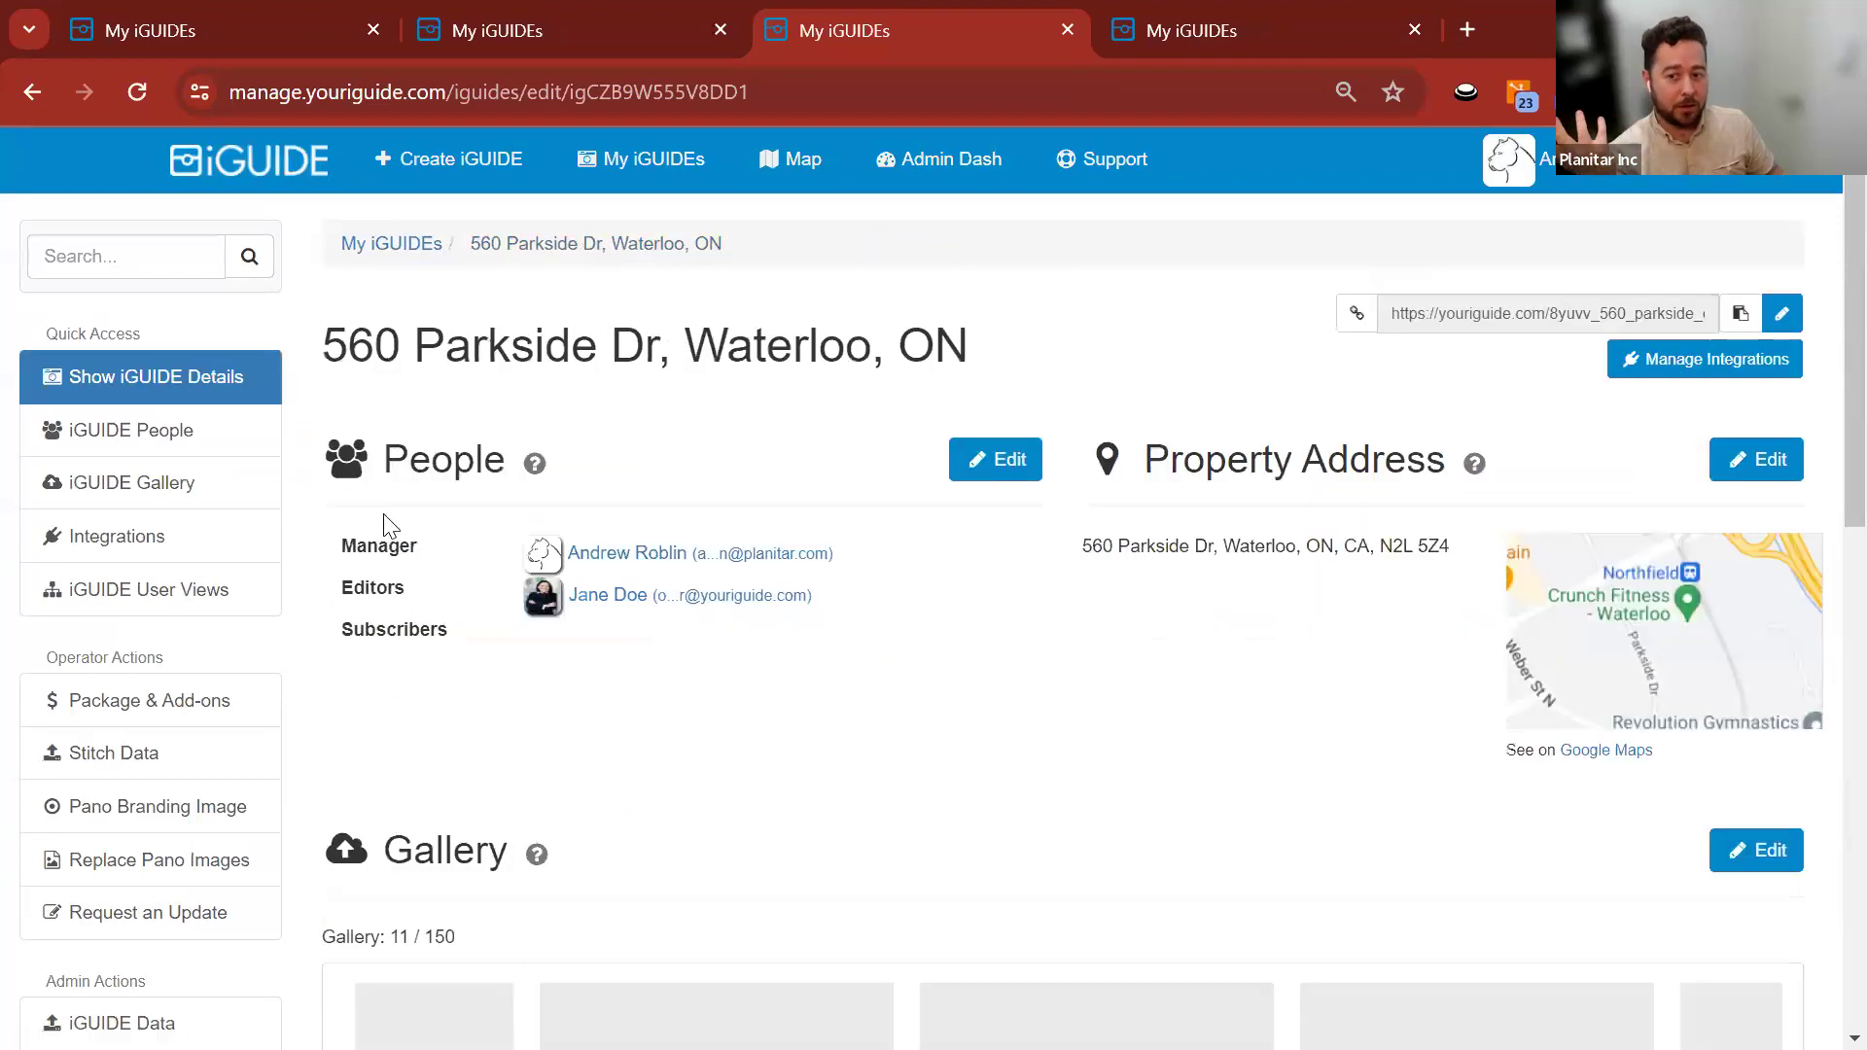
Unlock the Q&A - Onboarding example view, extending its expiry to May 16, 2025.
scroll(296, 530, "down", 6)
scroll(295, 531, "down", 5)
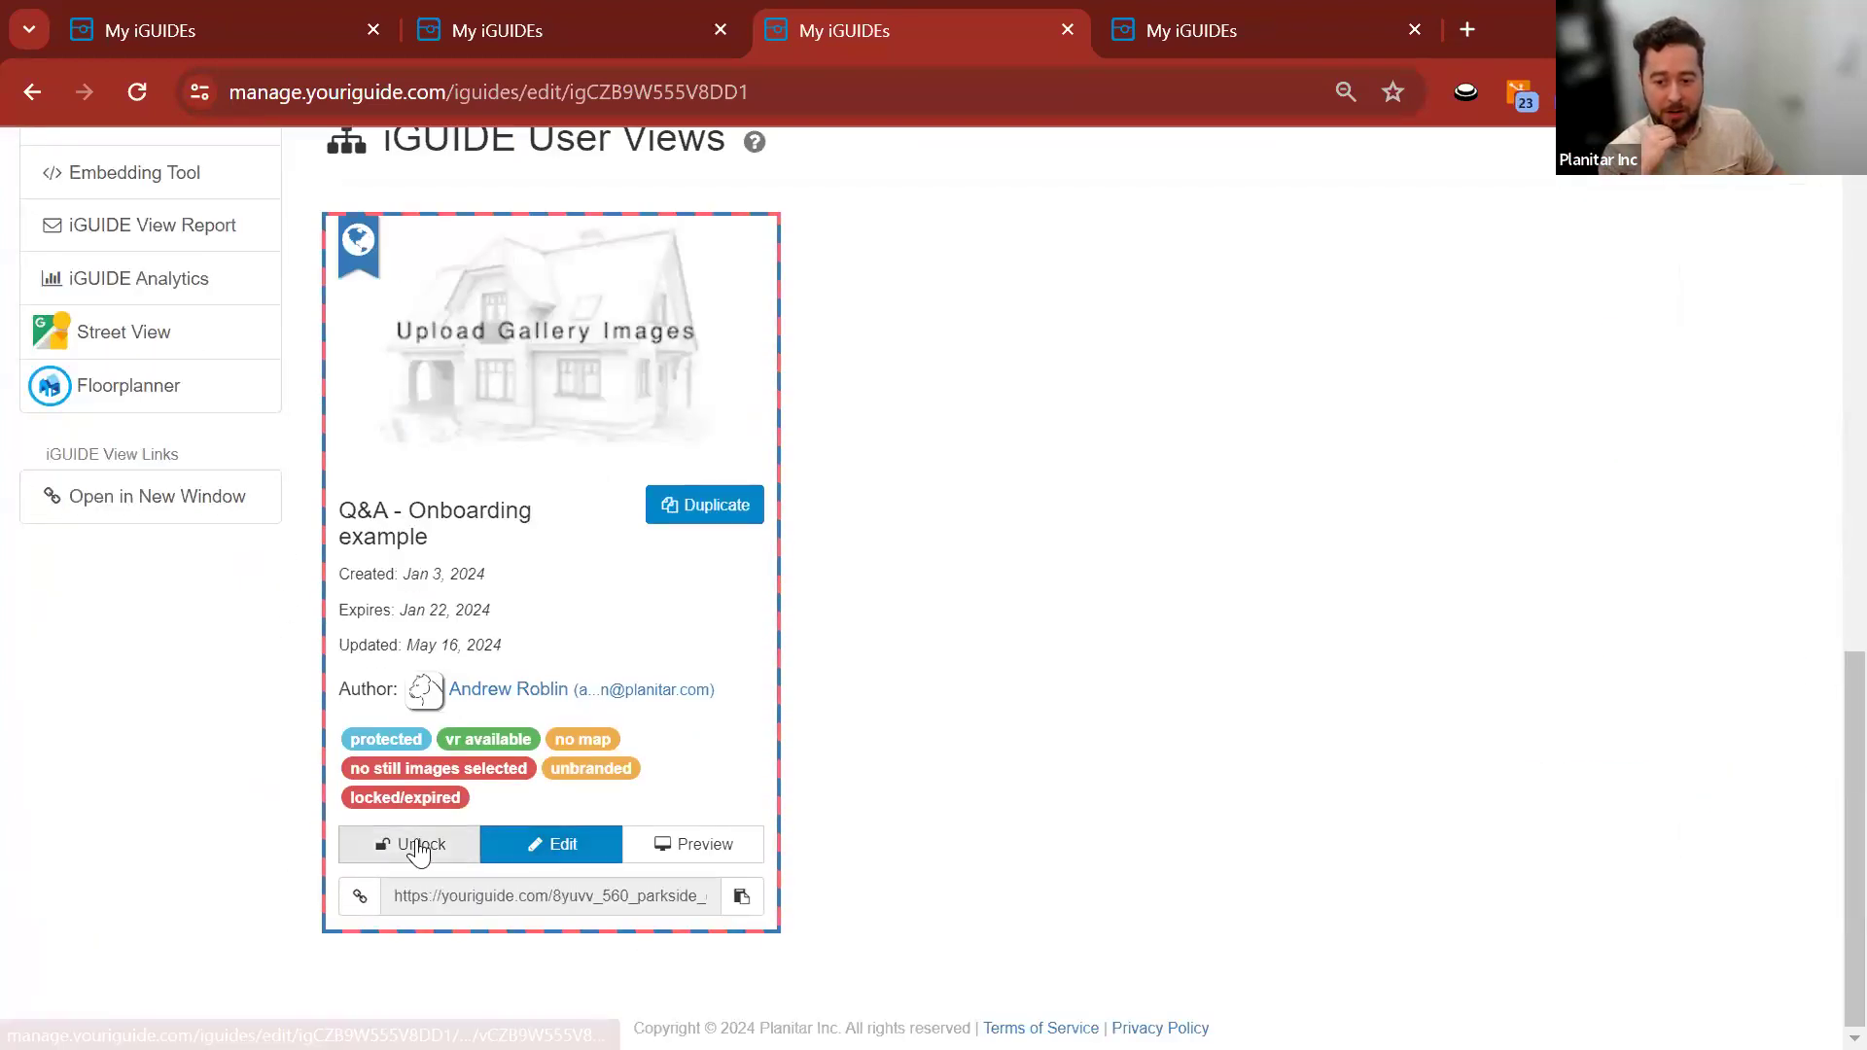
left_click(413, 844)
left_click(1147, 488)
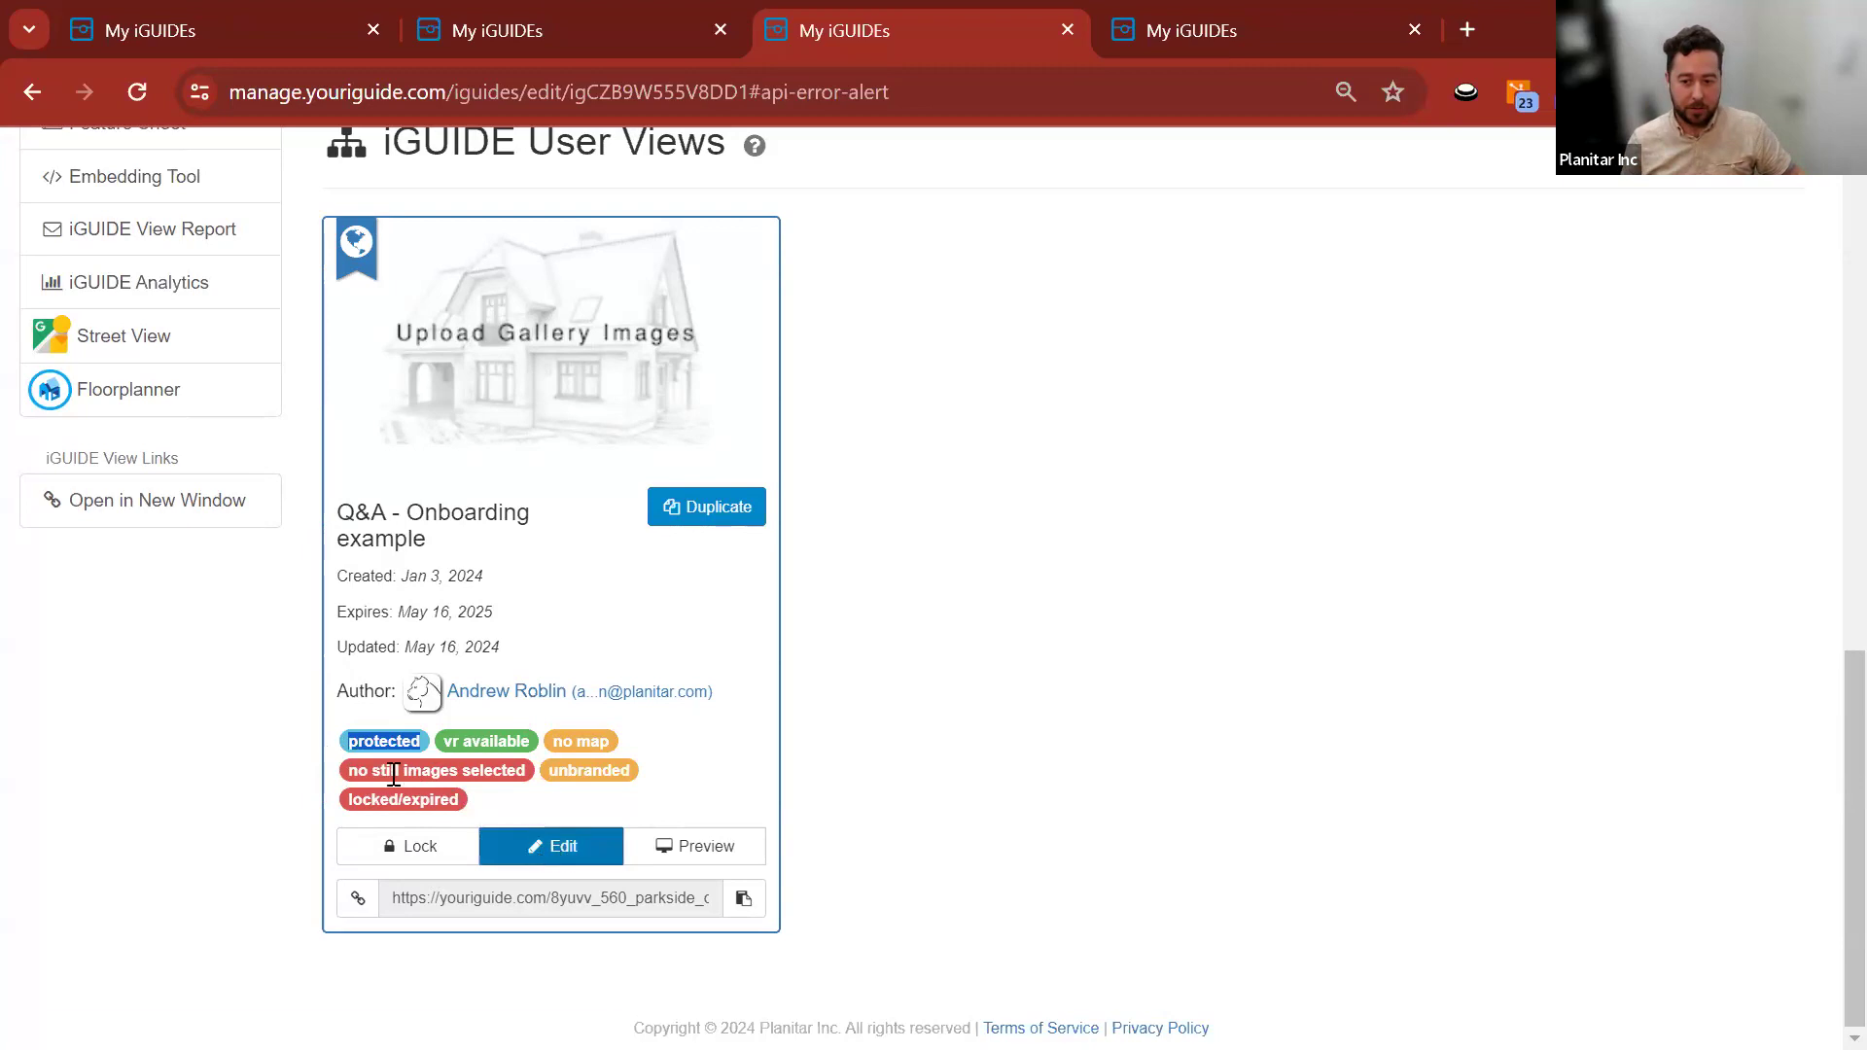
Lock the view with a new unlisted copy, copy its link, and open the copy's settings.
left_click(383, 854)
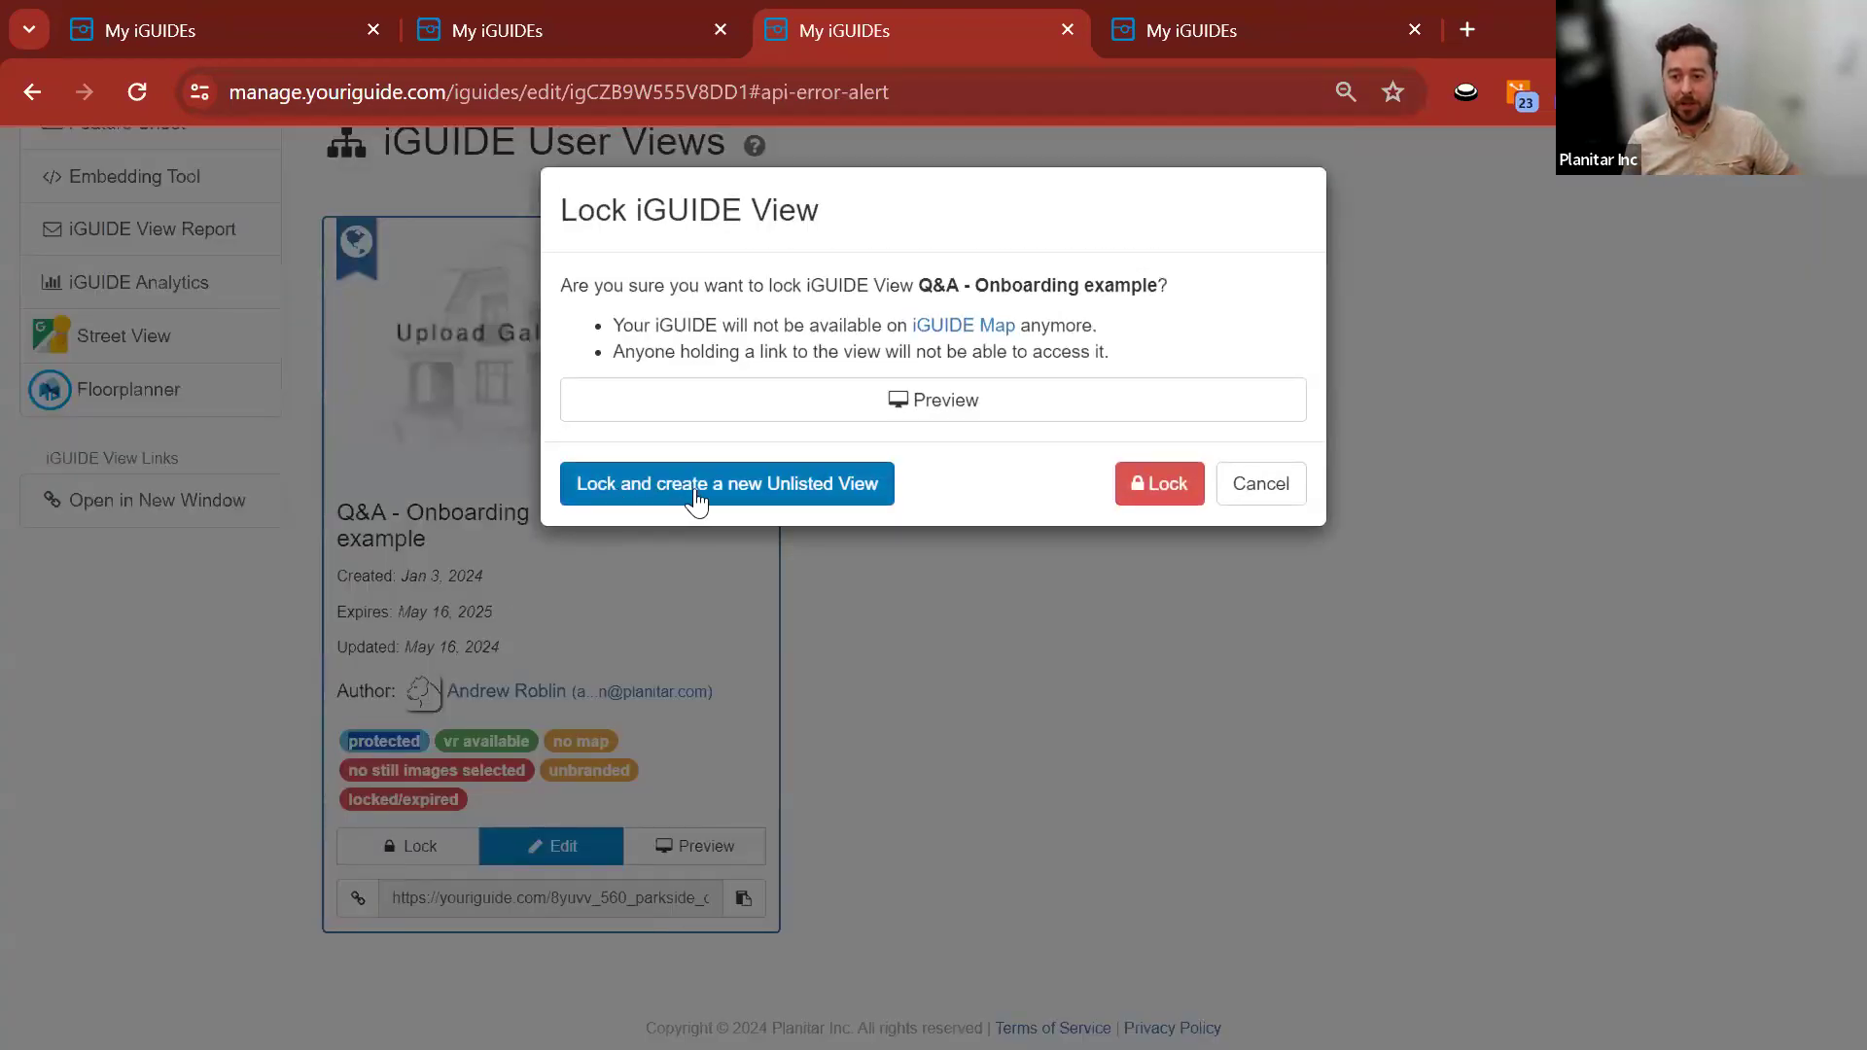
left_click(761, 491)
left_click(1264, 309)
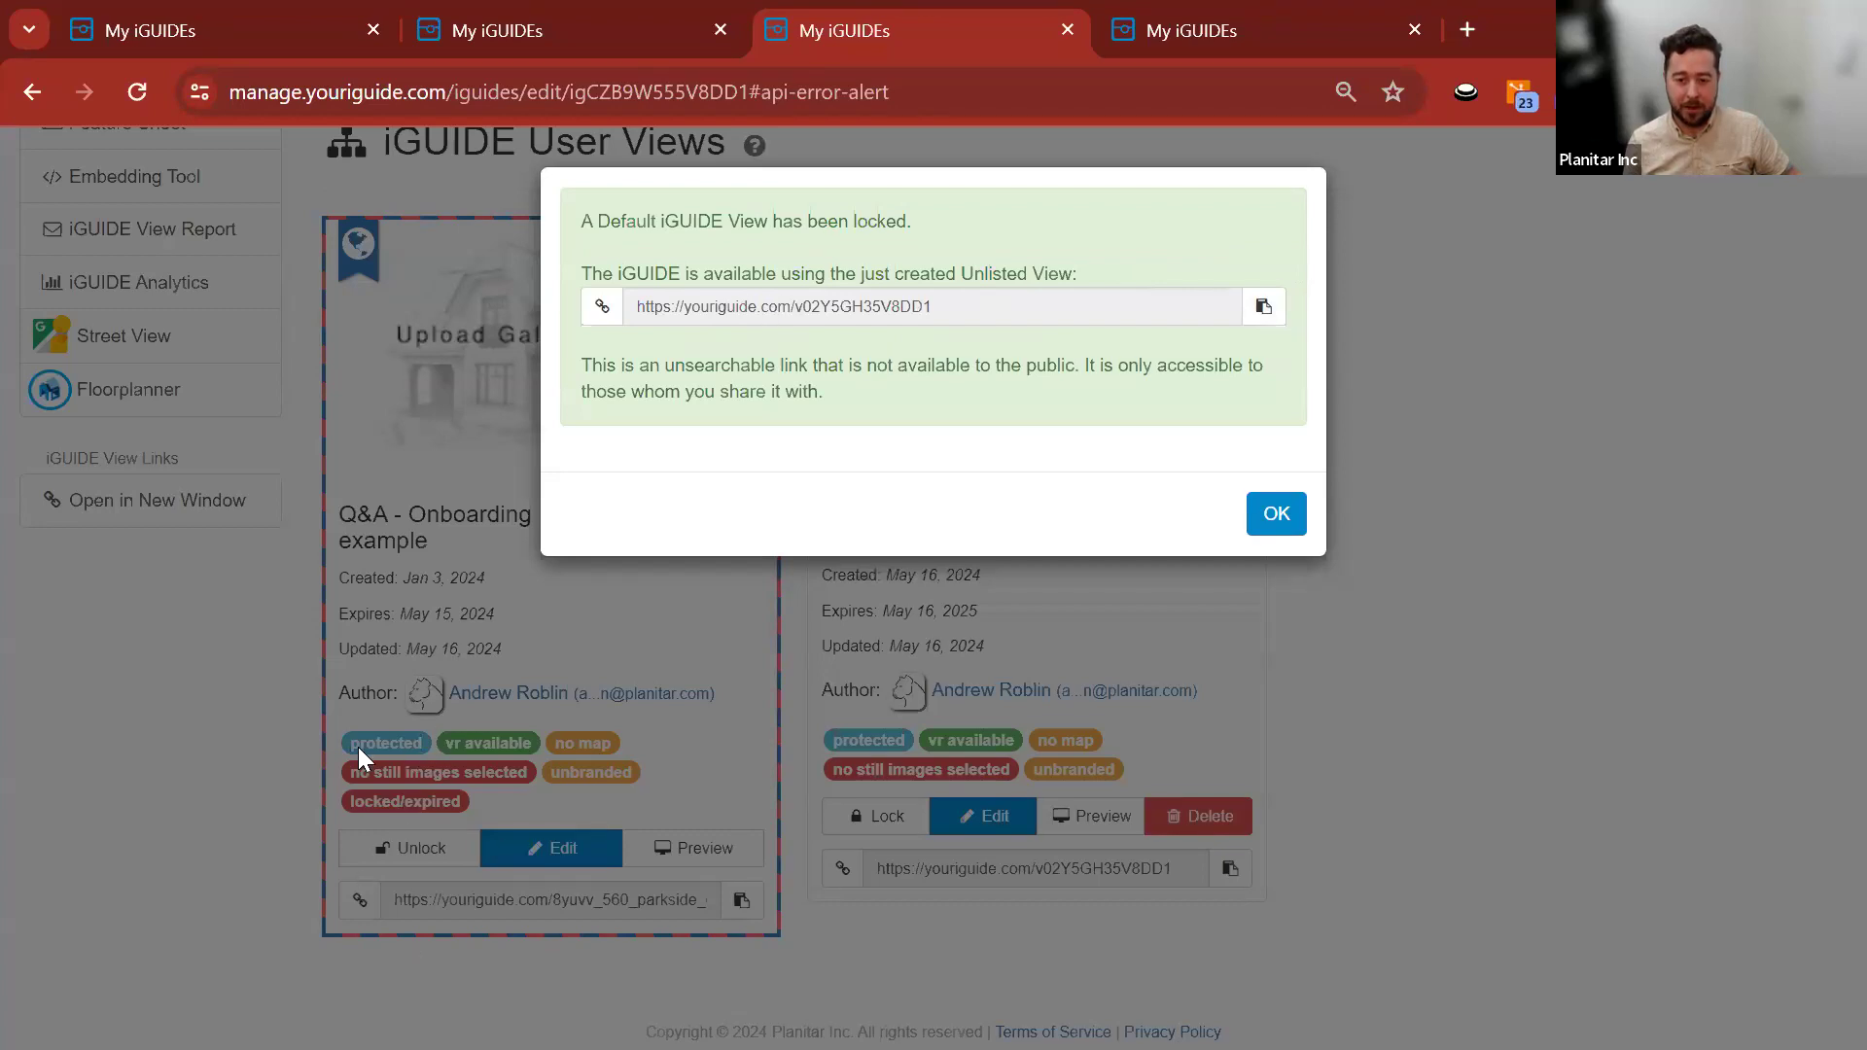
left_click(1274, 515)
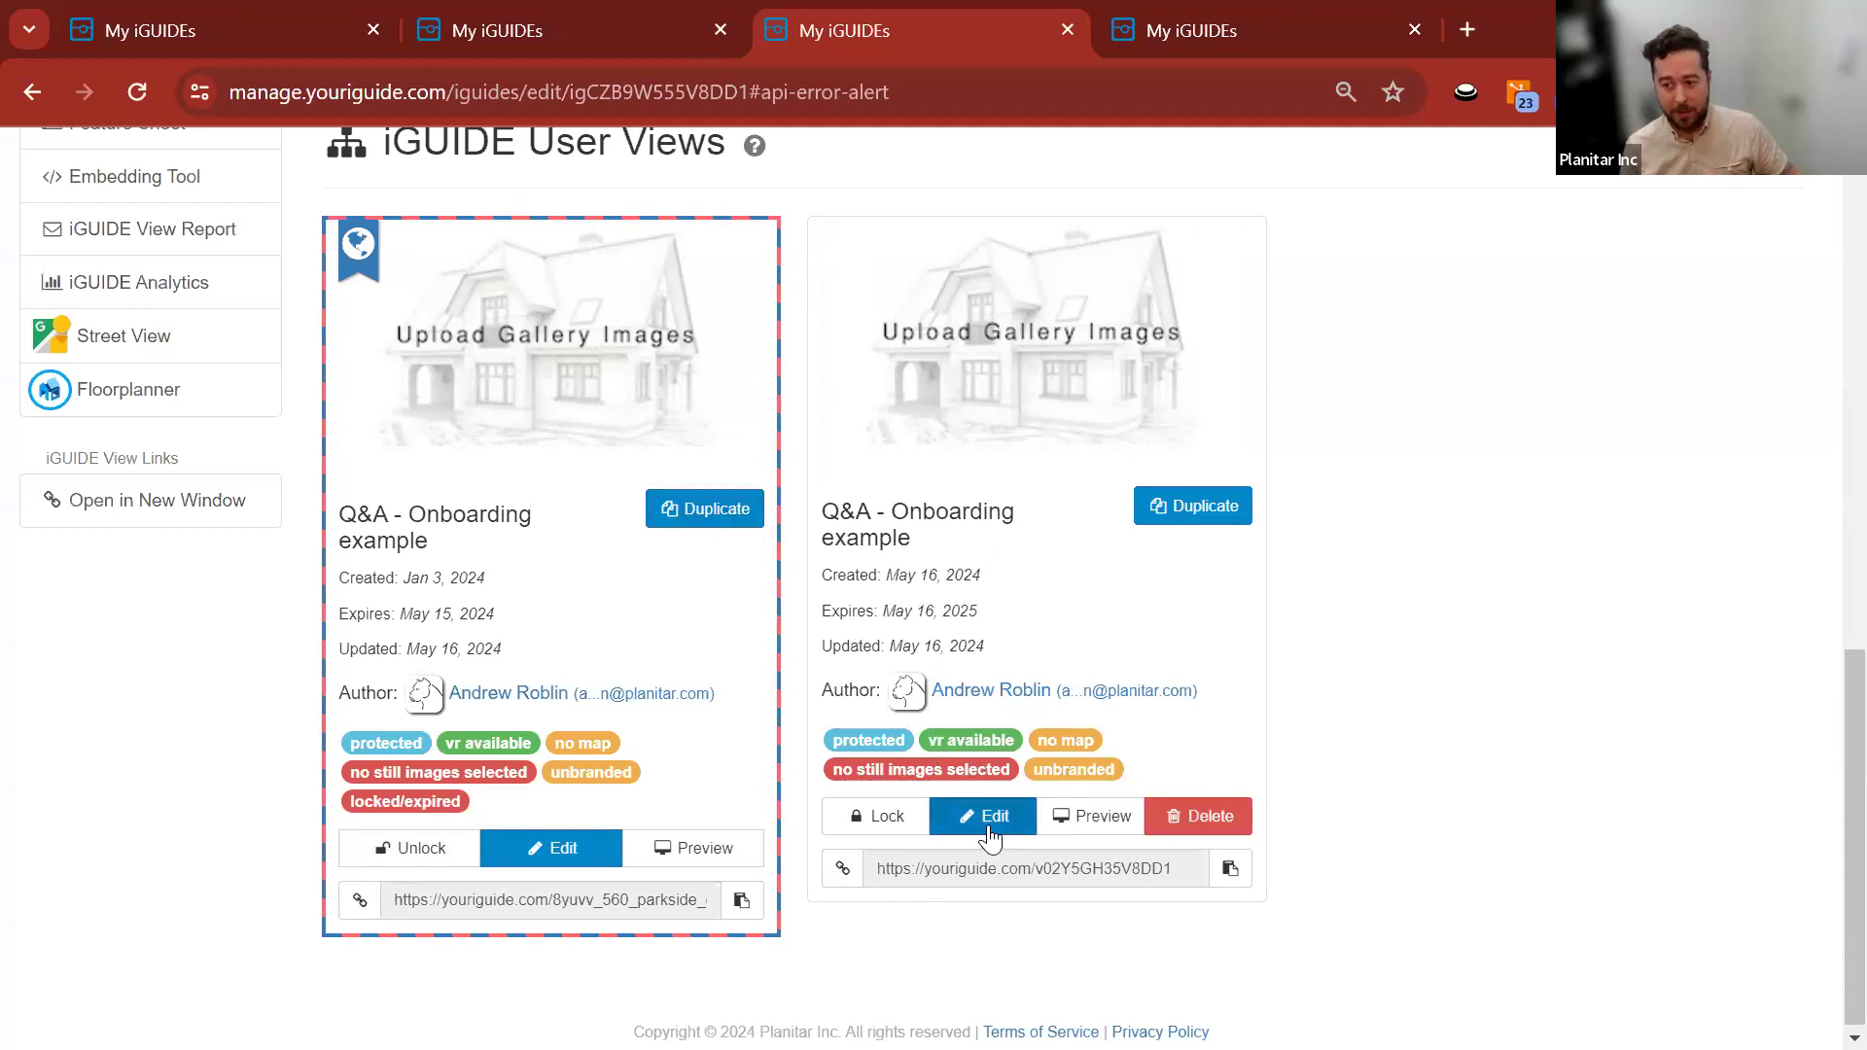
left_click(988, 822)
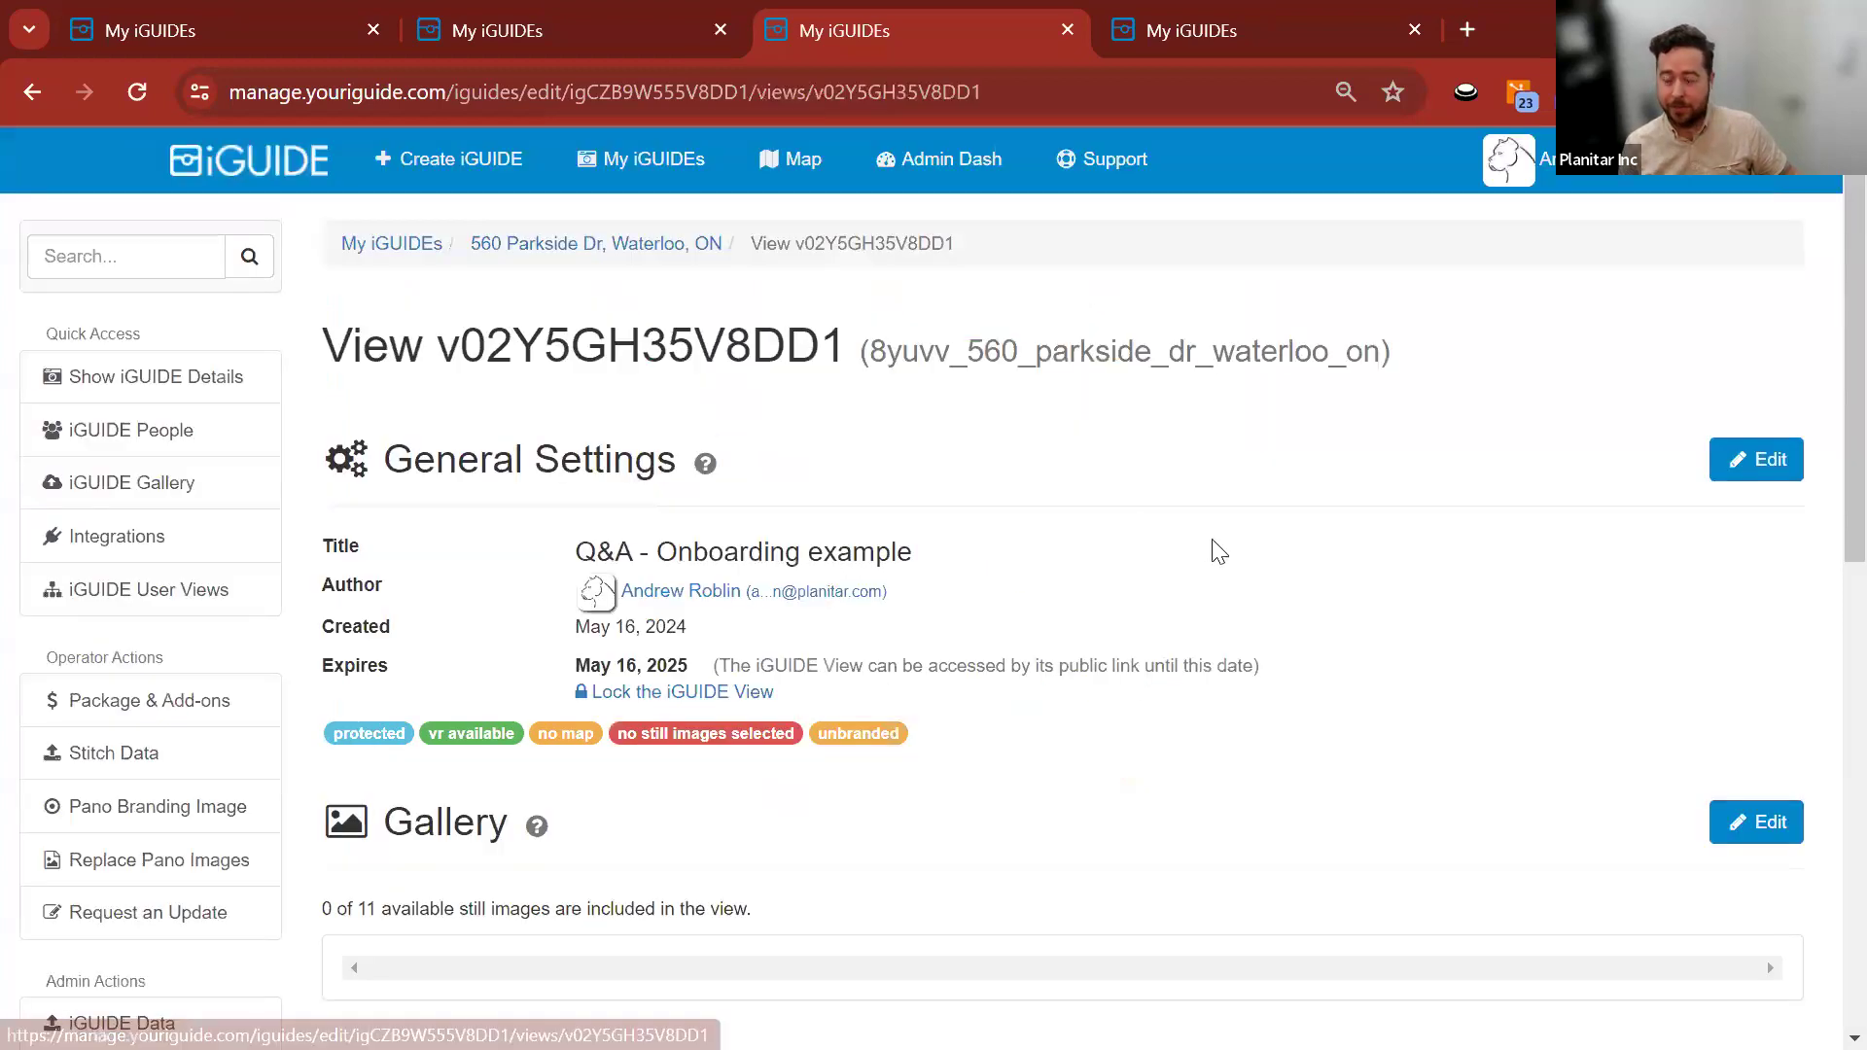
Uncheck Protected in General Settings and save the new view as unlisted.
left_click(1755, 460)
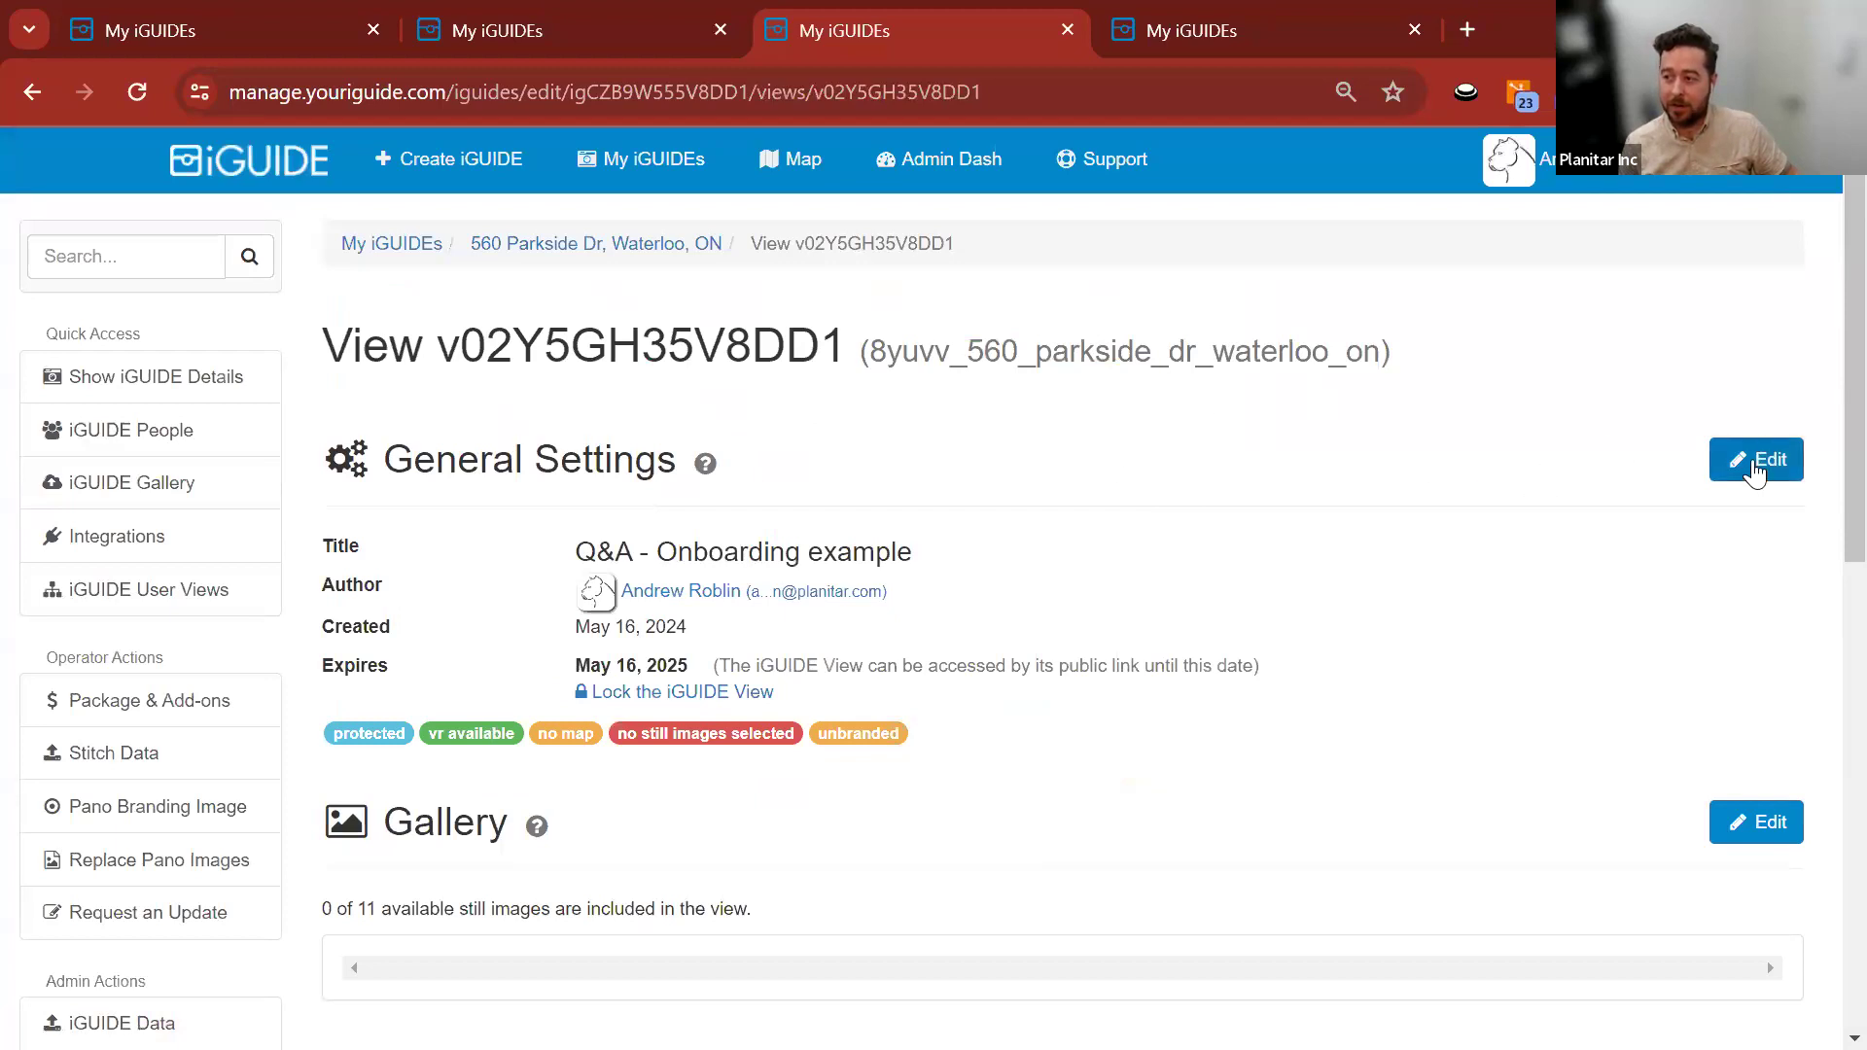
scroll(303, 491, "down", 10)
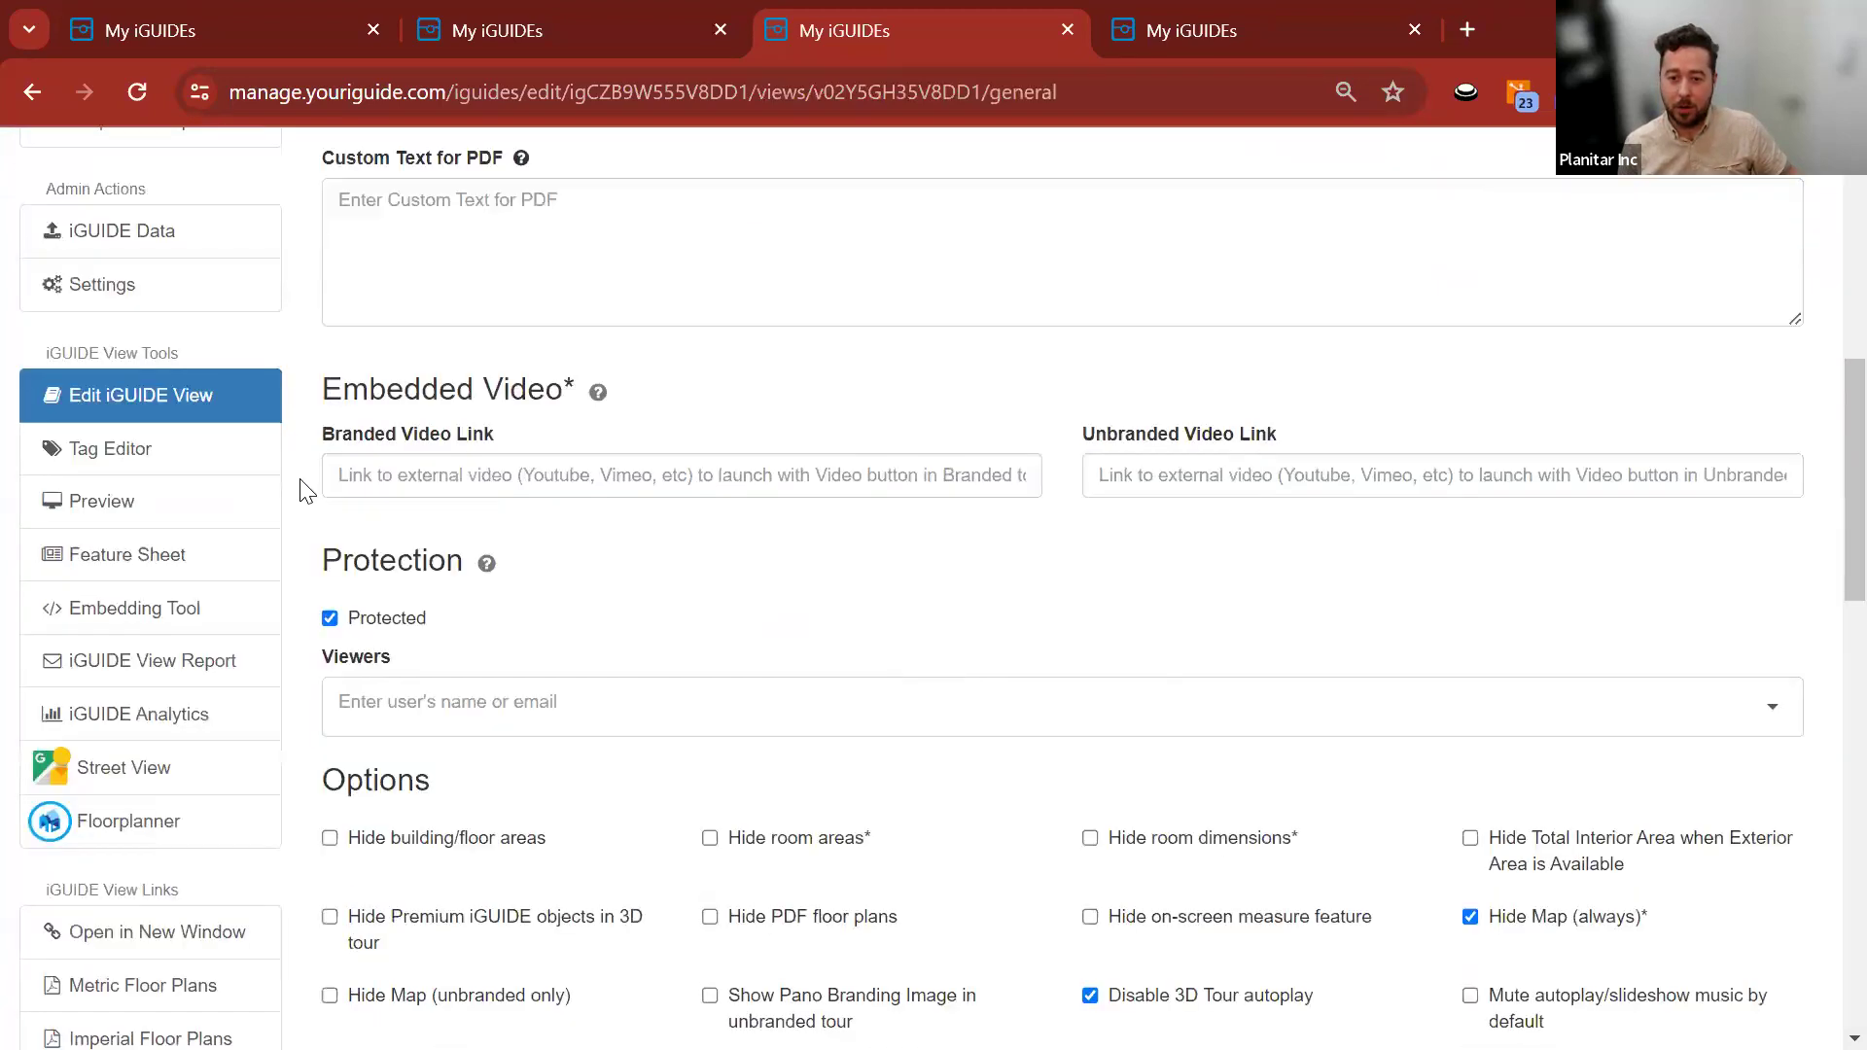
scroll(305, 491, "down", 10)
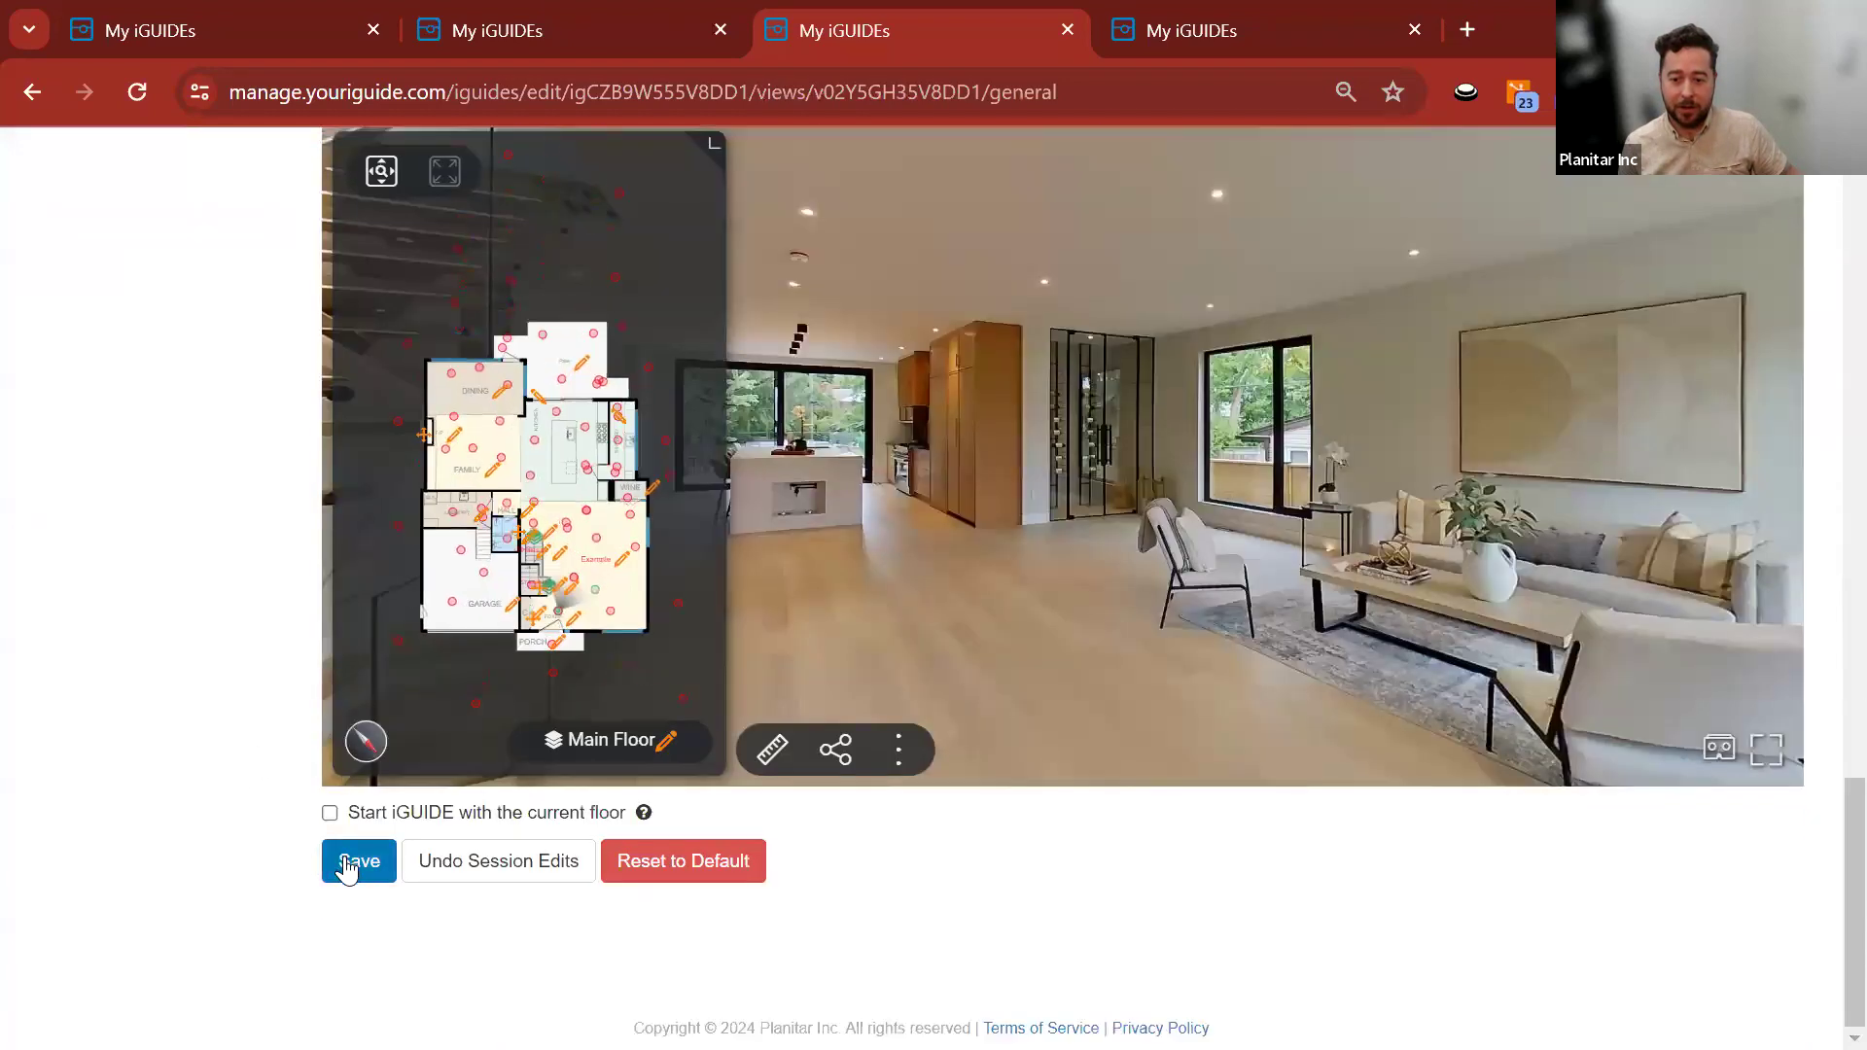
left_click(359, 860)
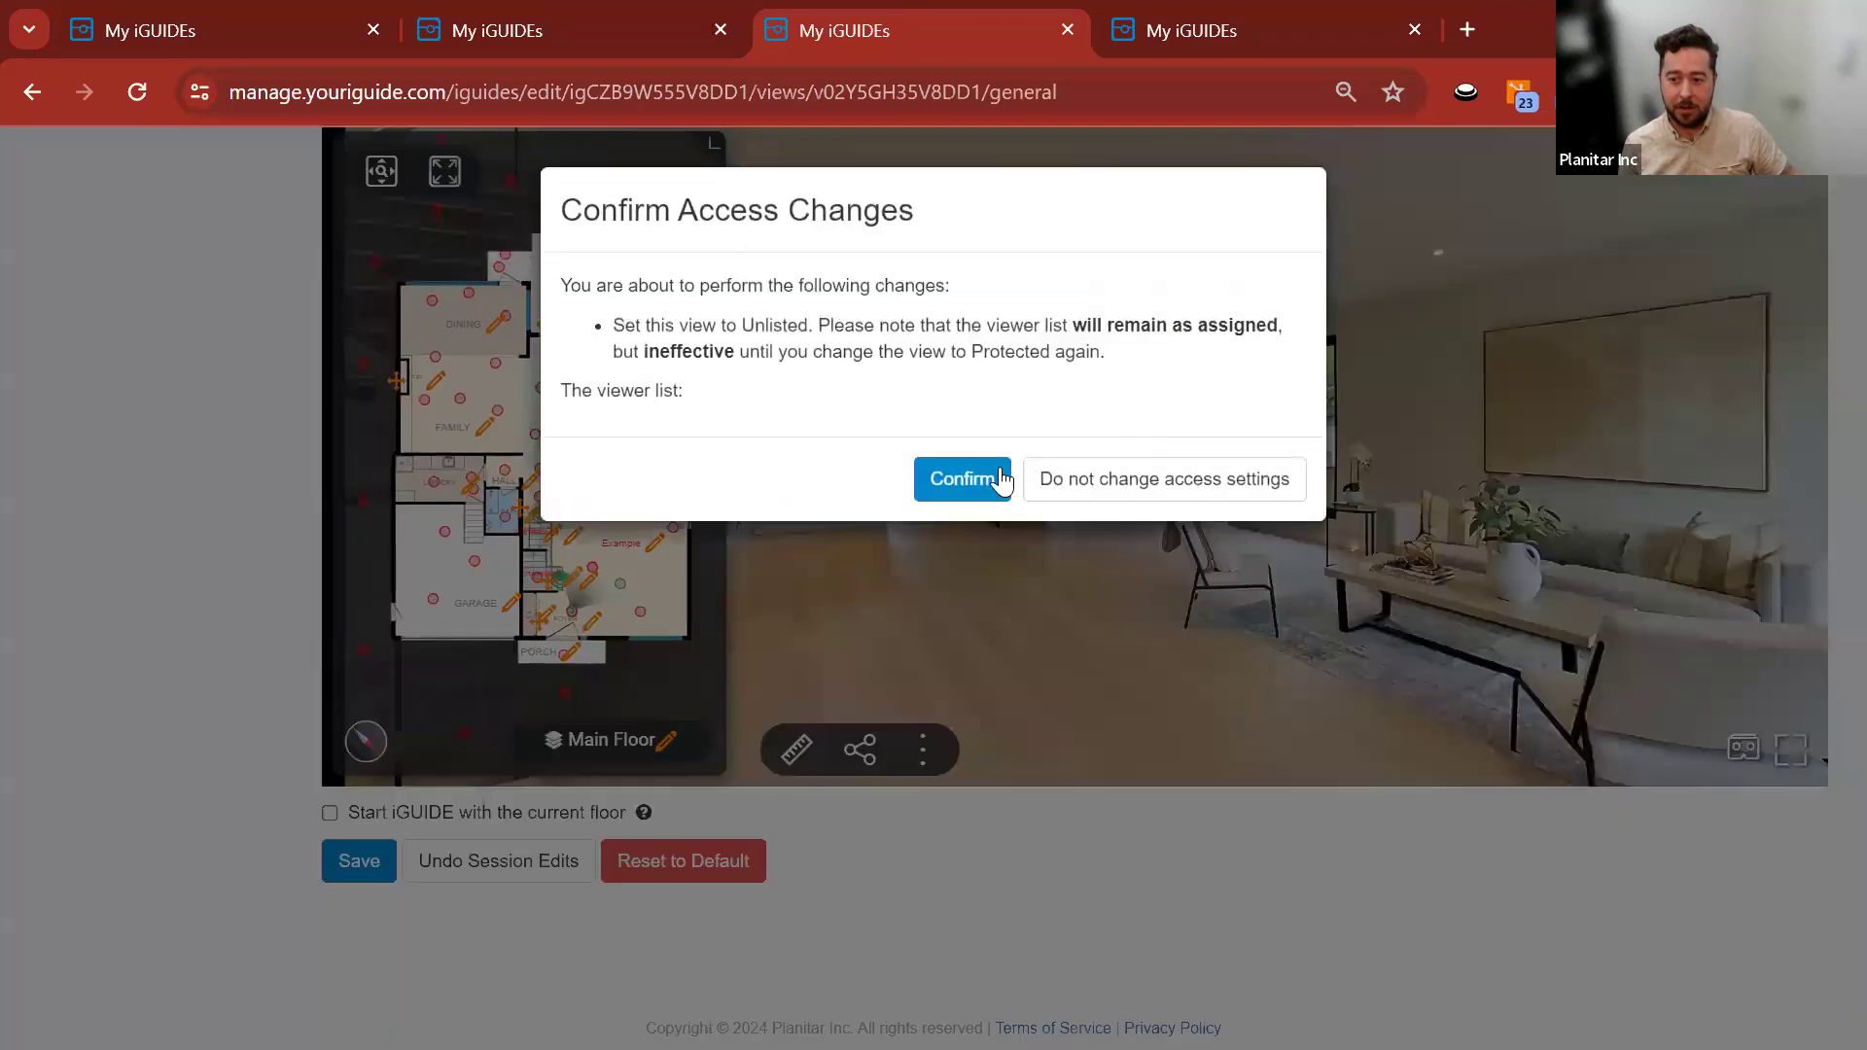
left_click(970, 483)
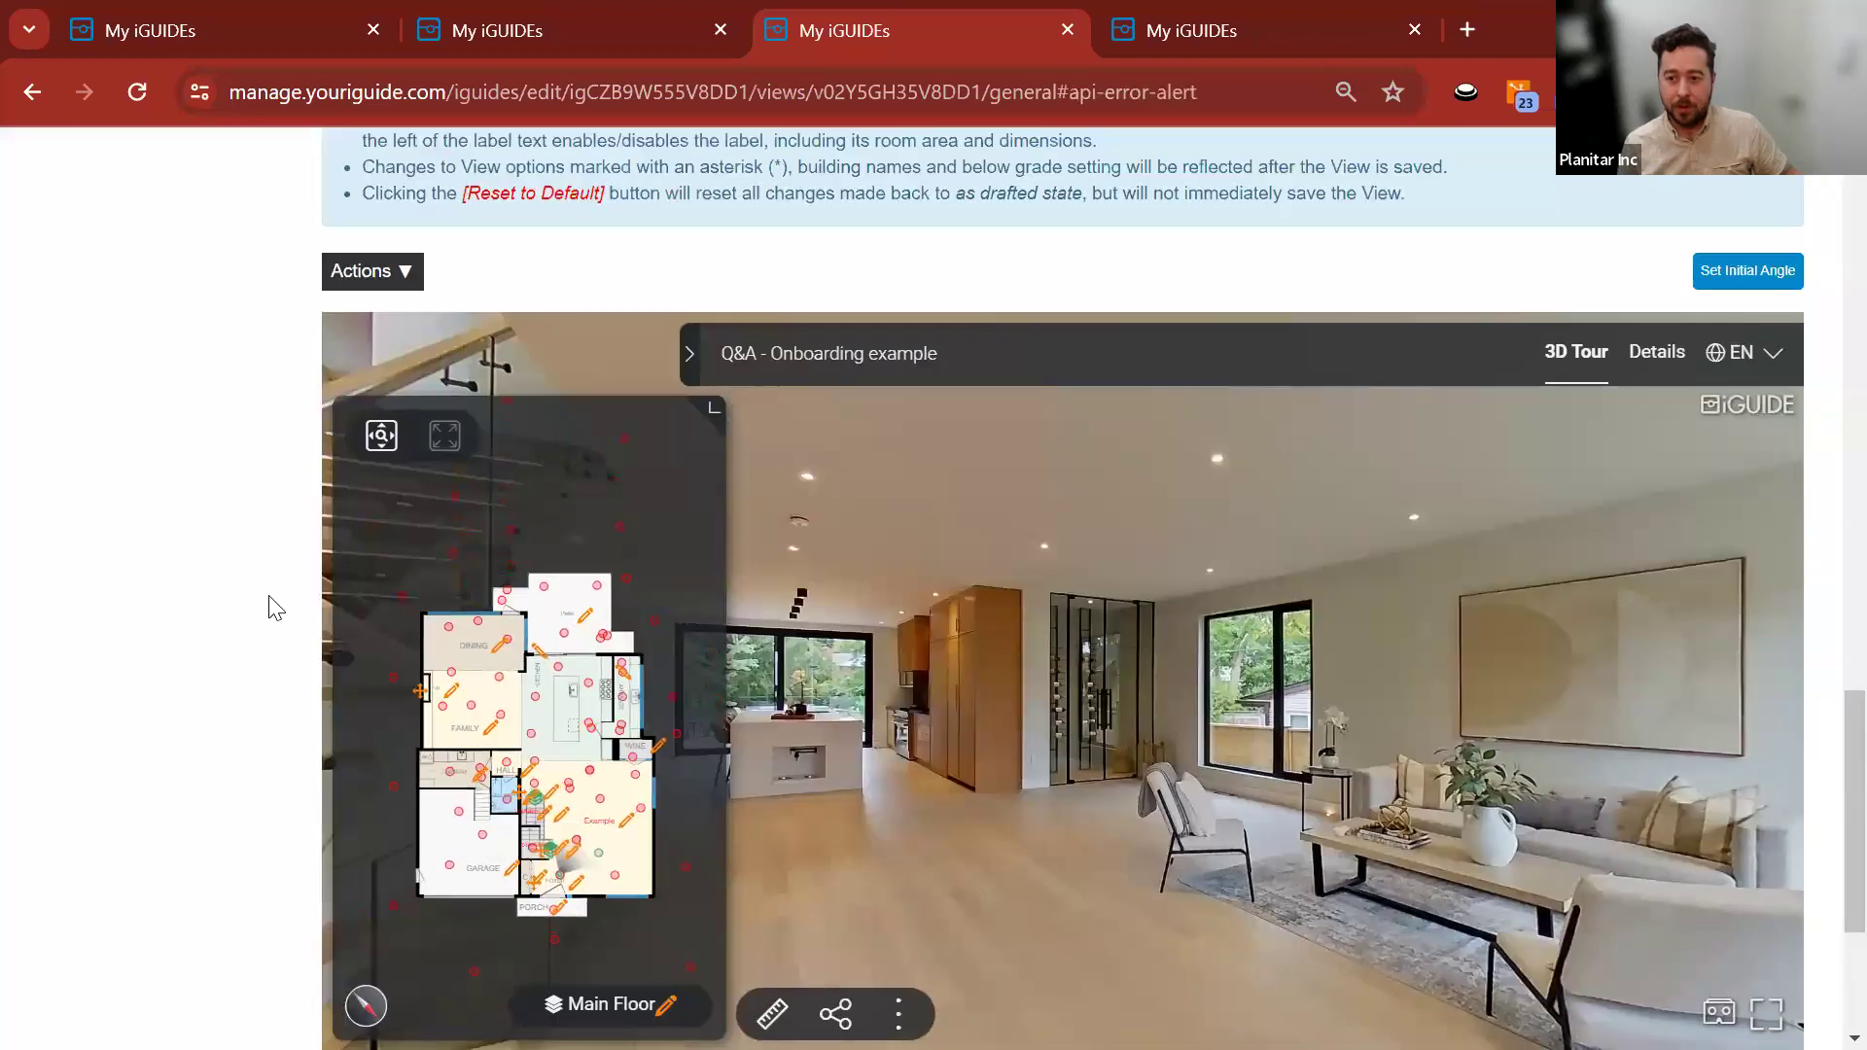
Check the view's public link in an incognito window, then return to the property page.
scroll(266, 604, "down", 4)
right_click(581, 780)
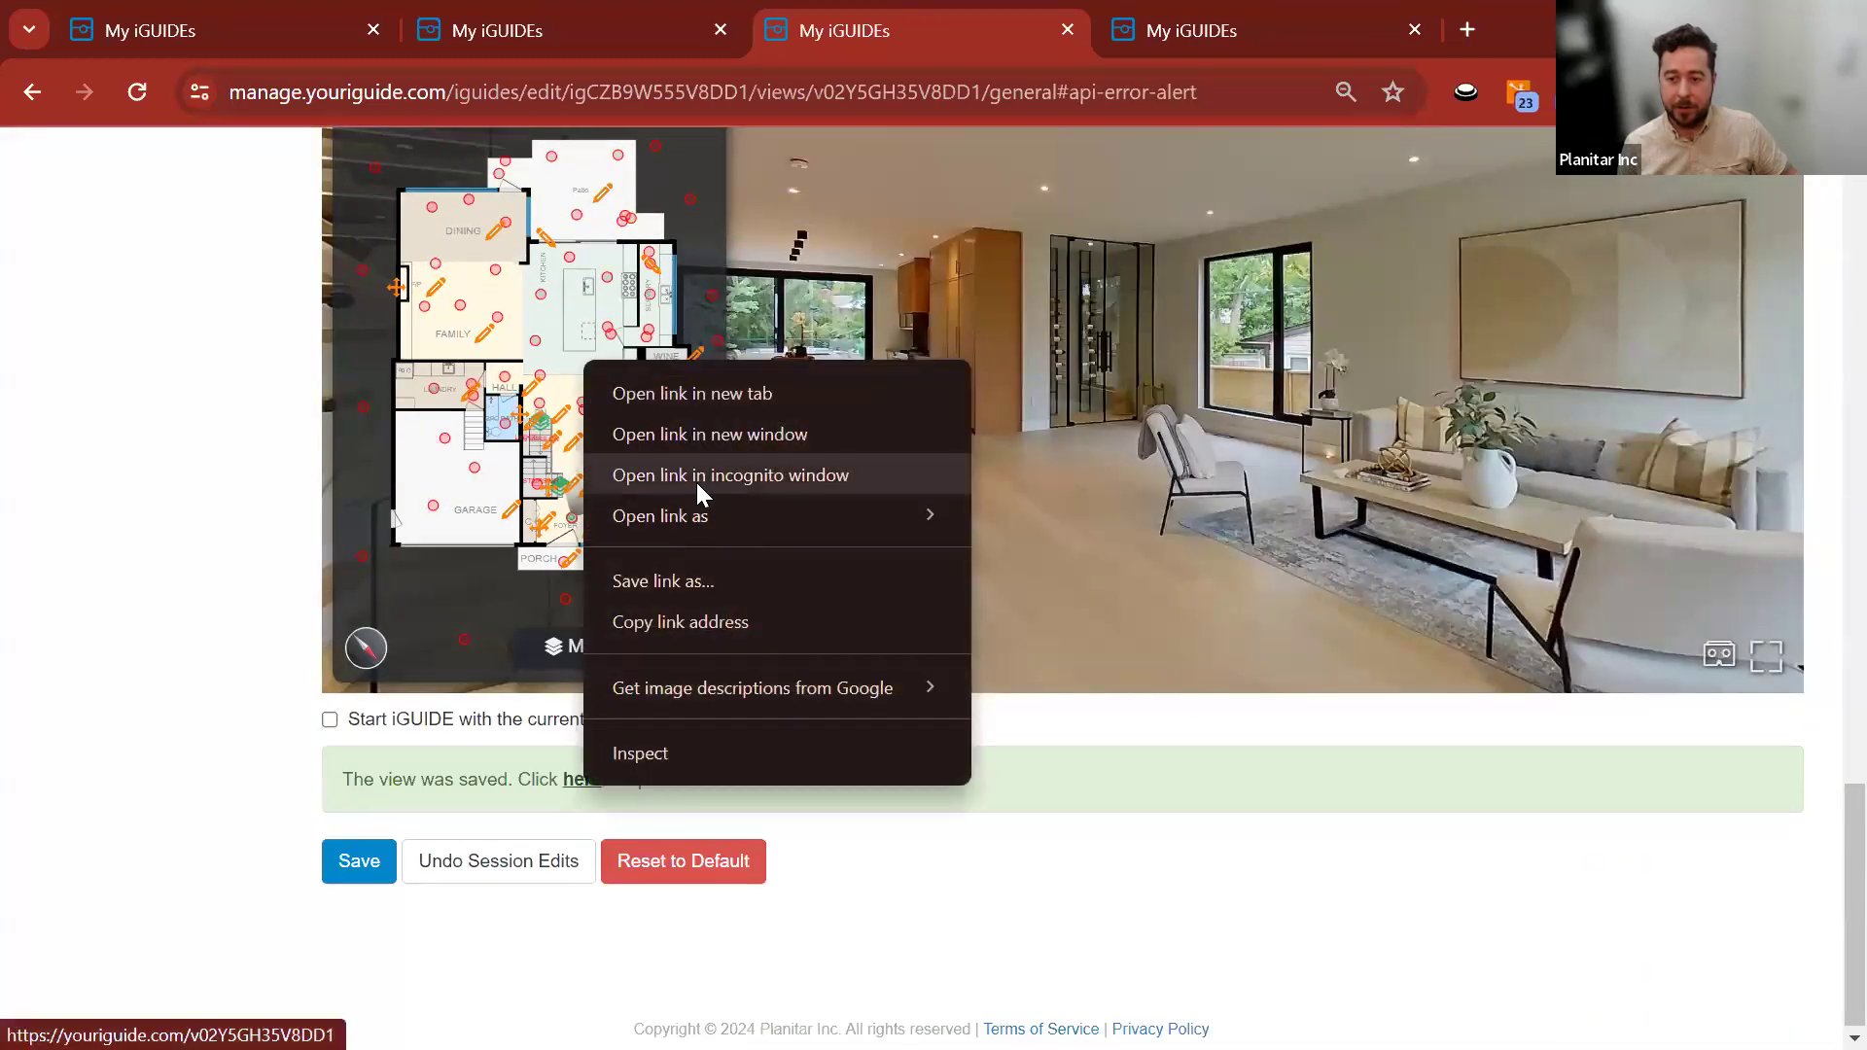
left_click(696, 478)
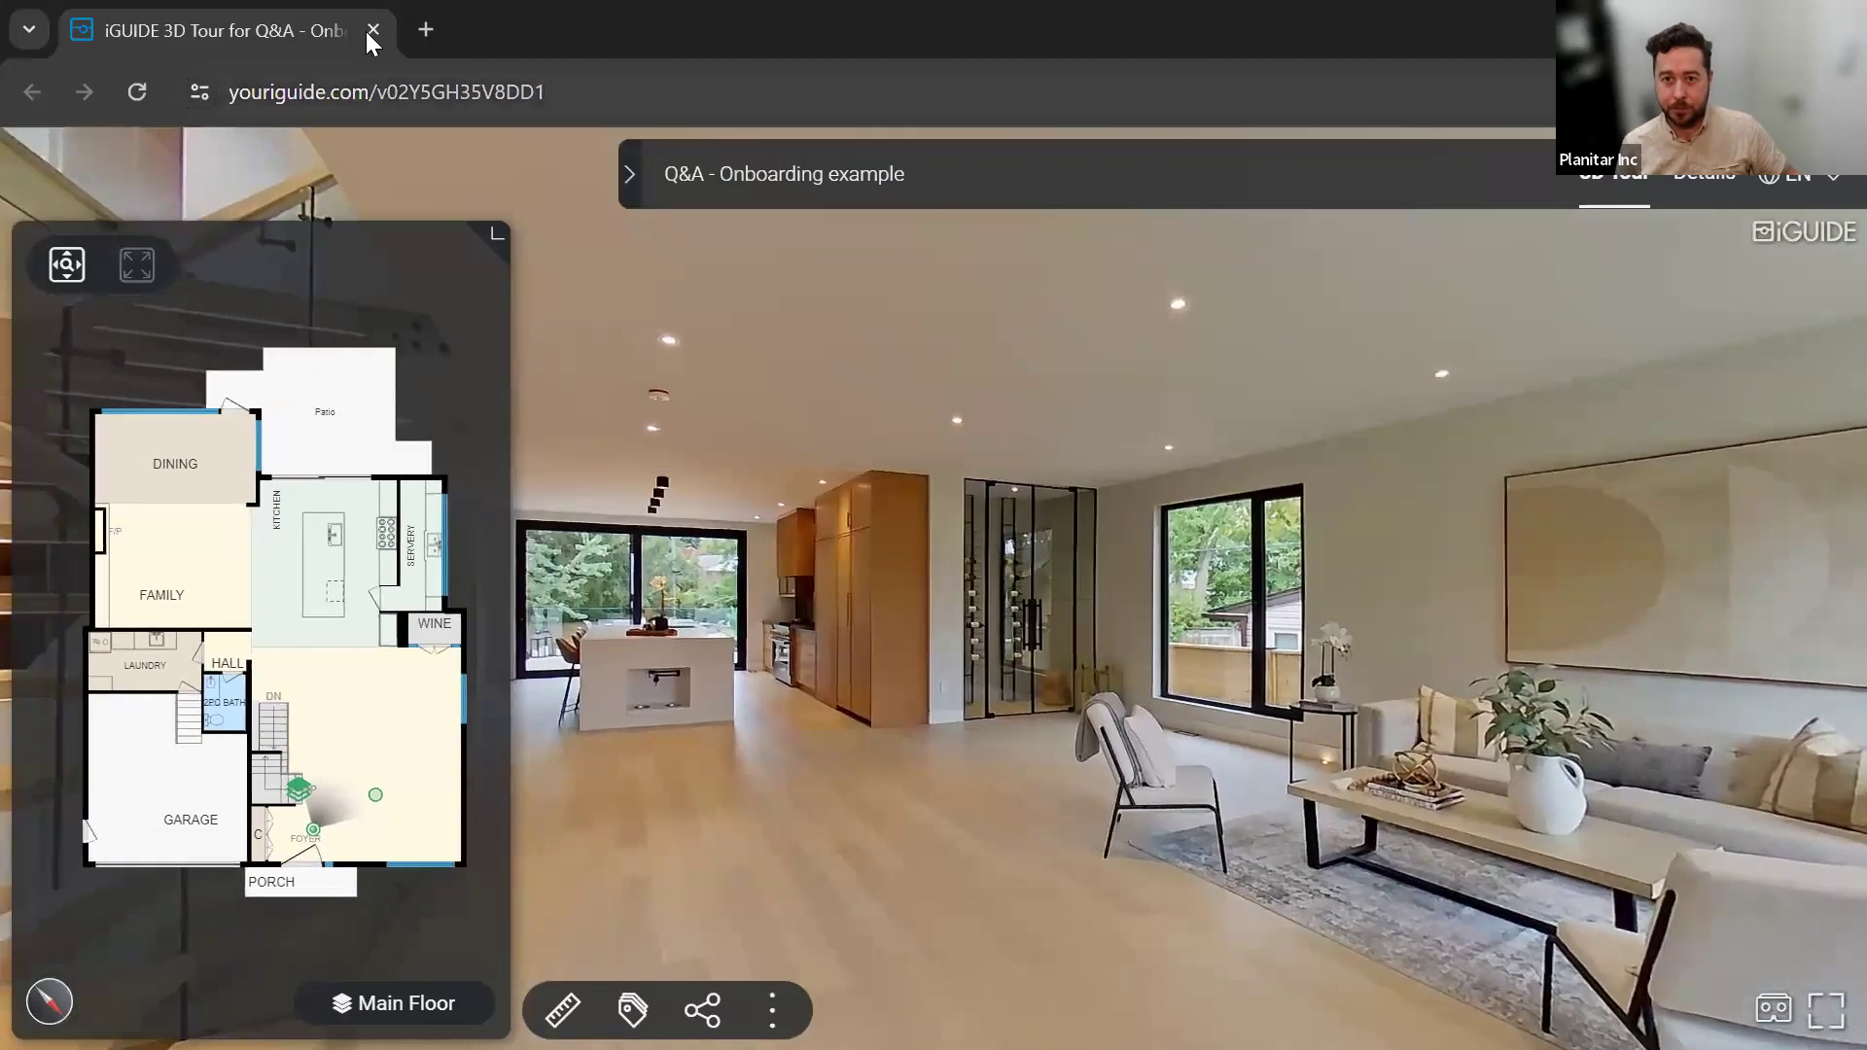
left_click(371, 31)
scroll(393, 609, "up", 10)
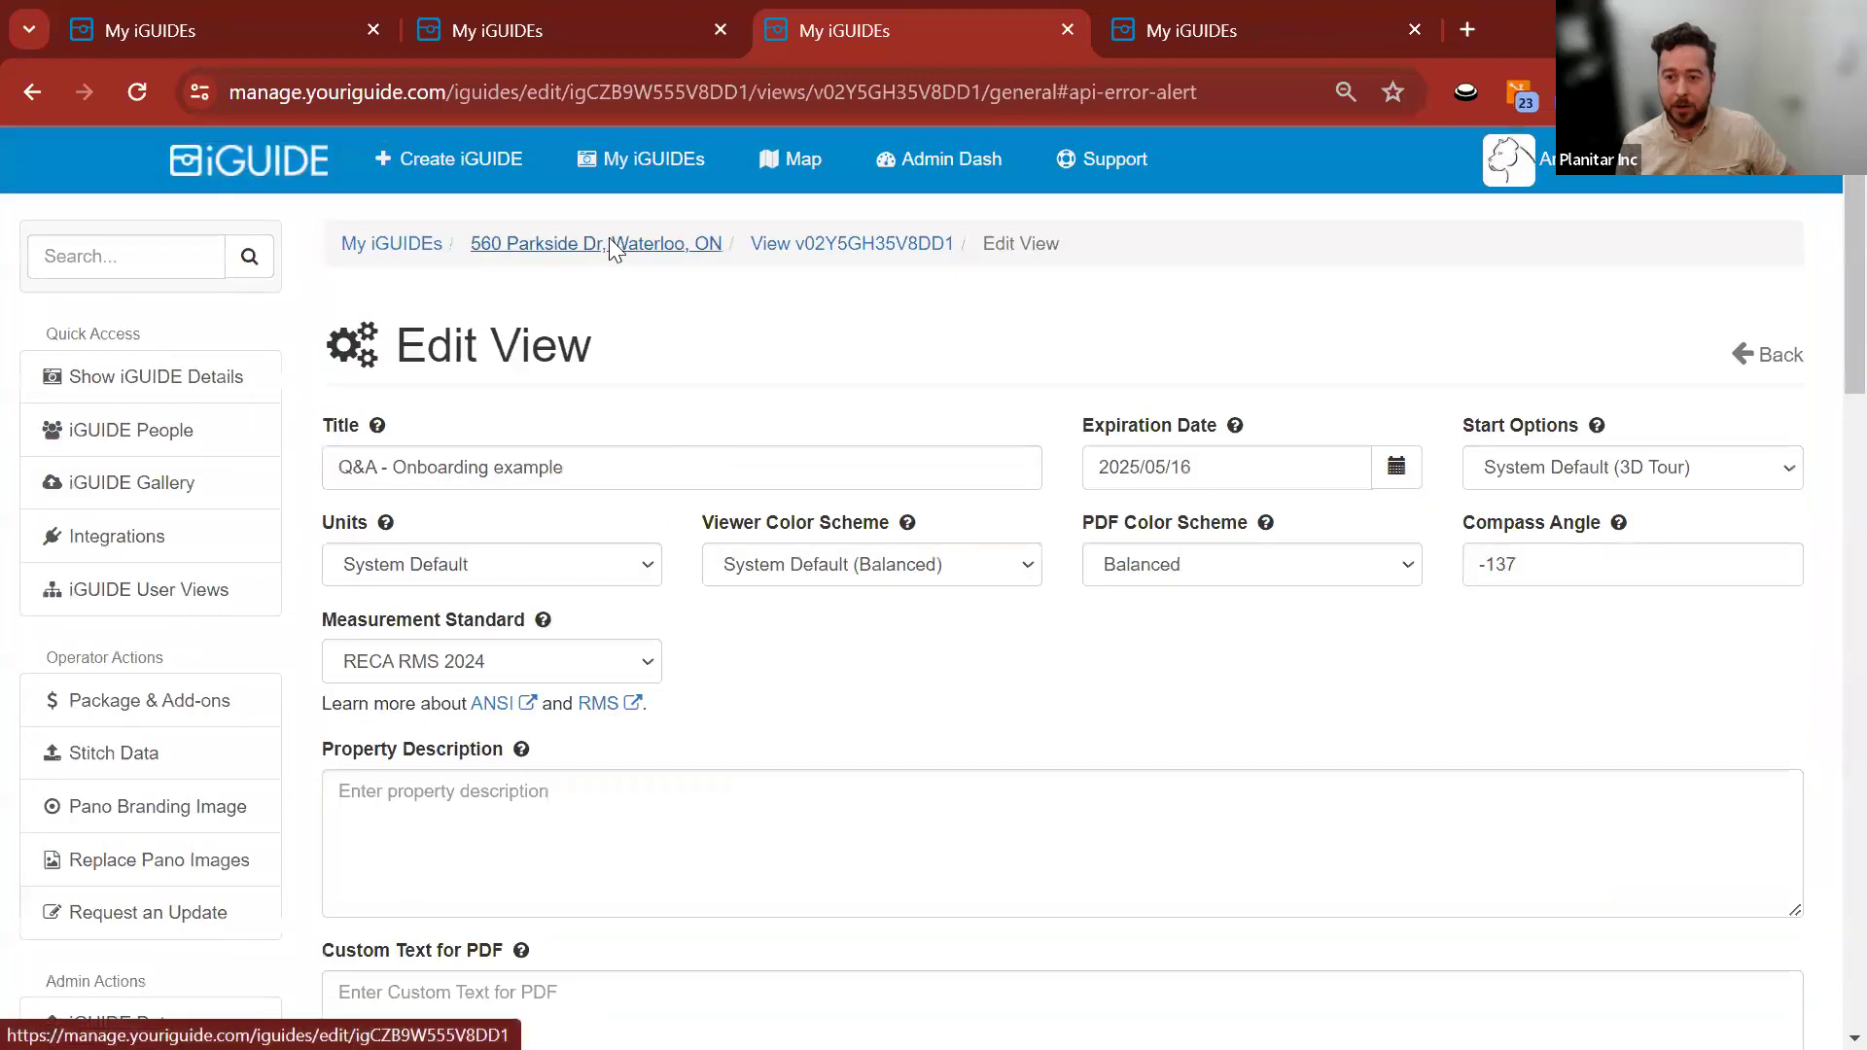
left_click(608, 242)
scroll(1473, 632, "down", 15)
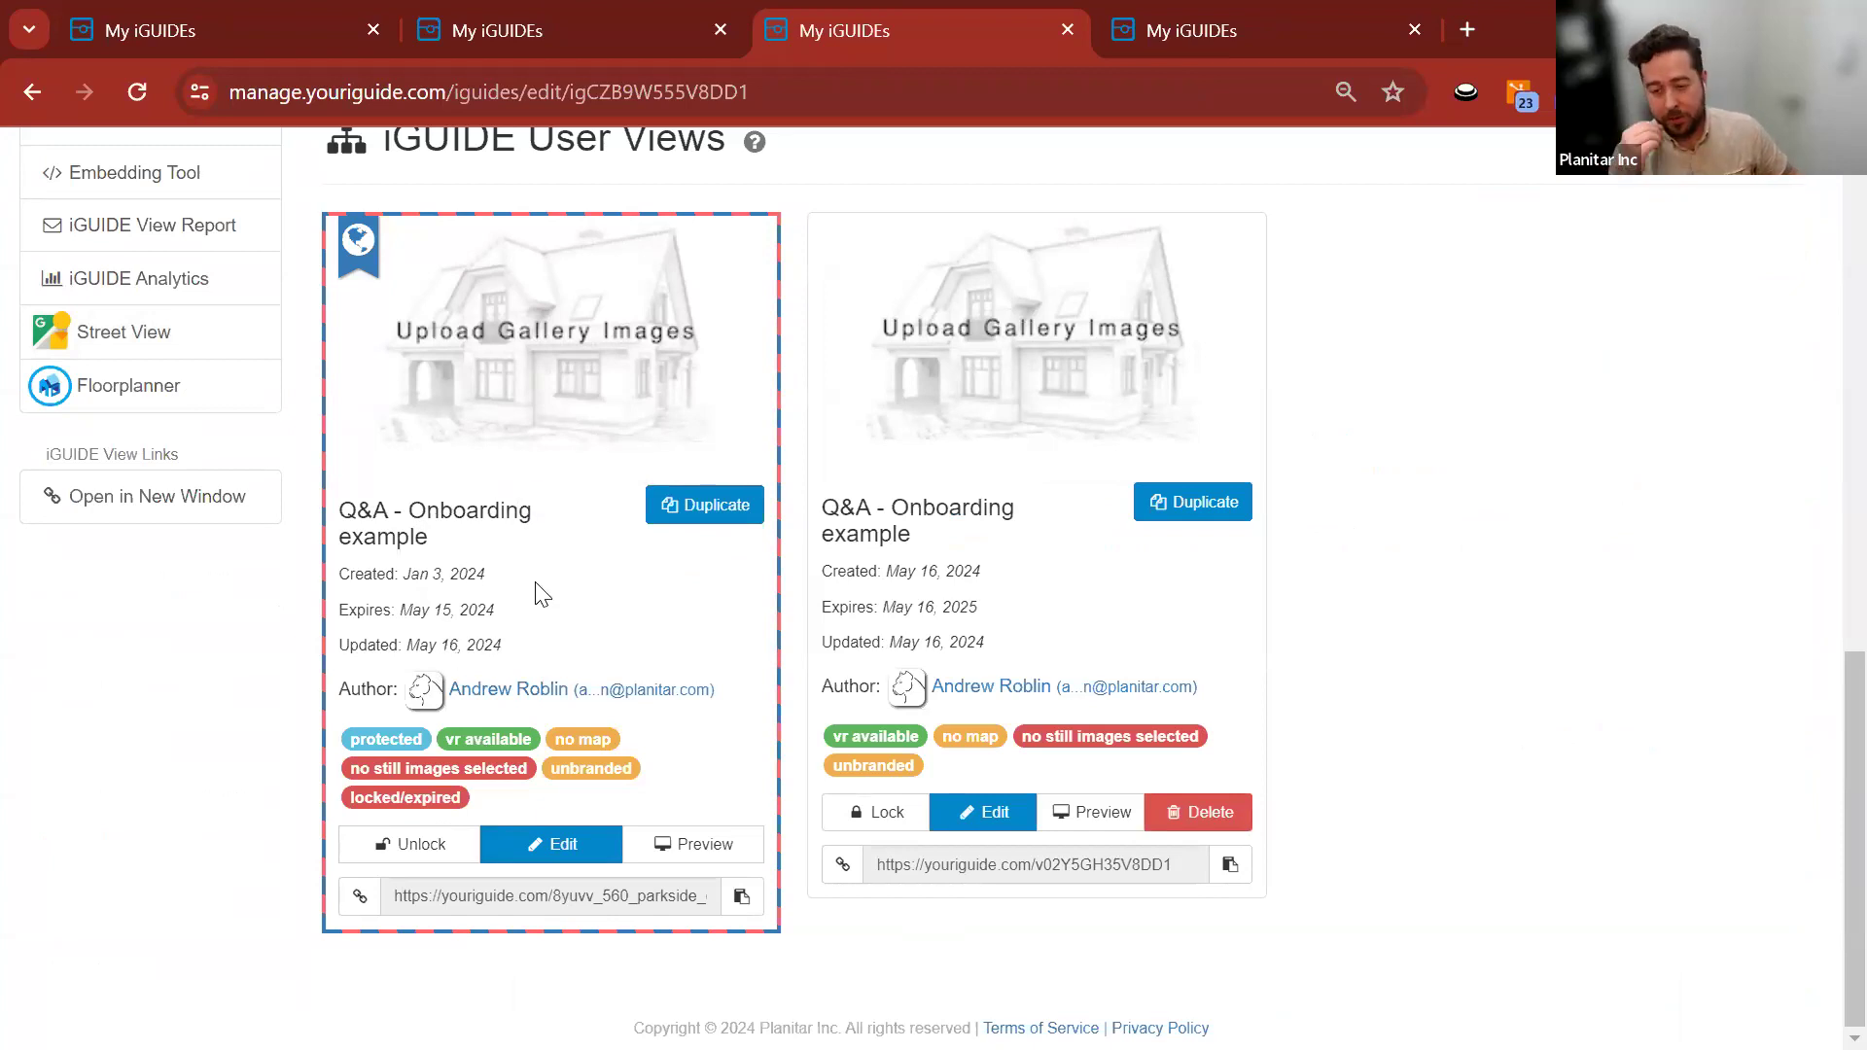
left_click_drag(601, 897, 623, 896)
left_click(634, 962)
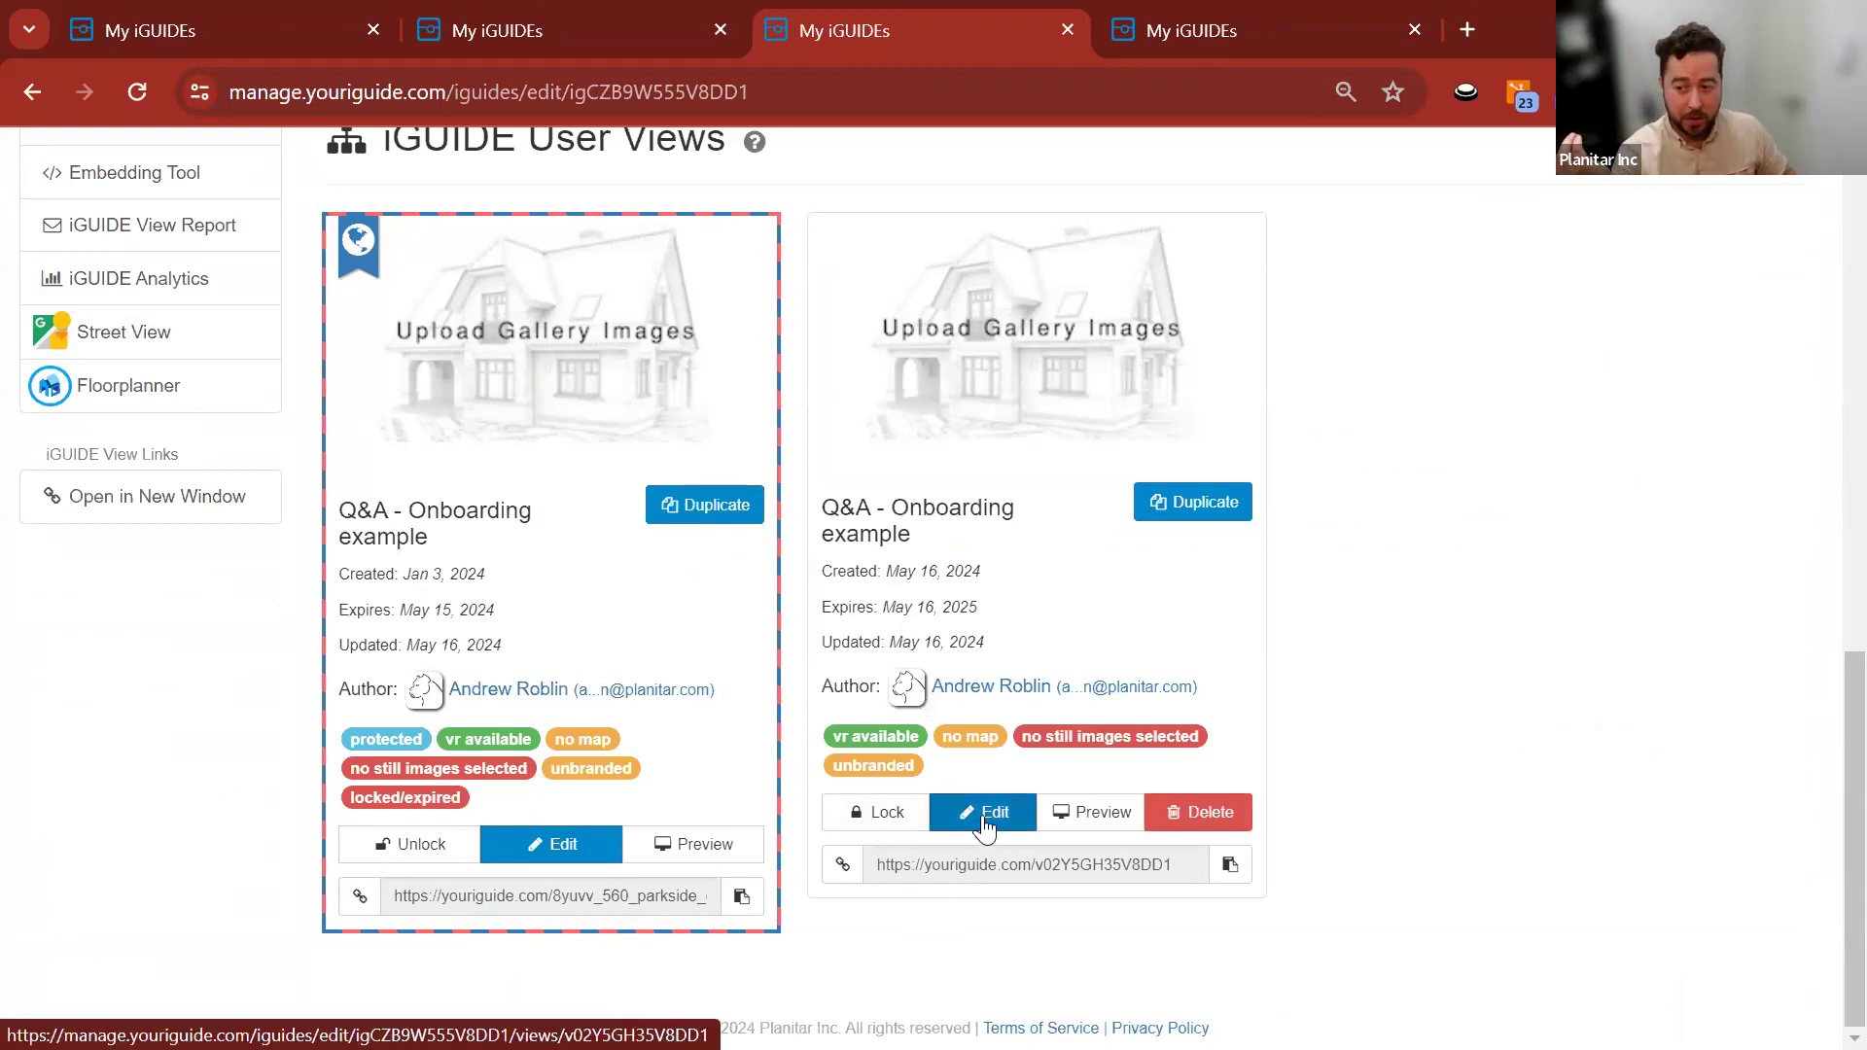
left_click(988, 822)
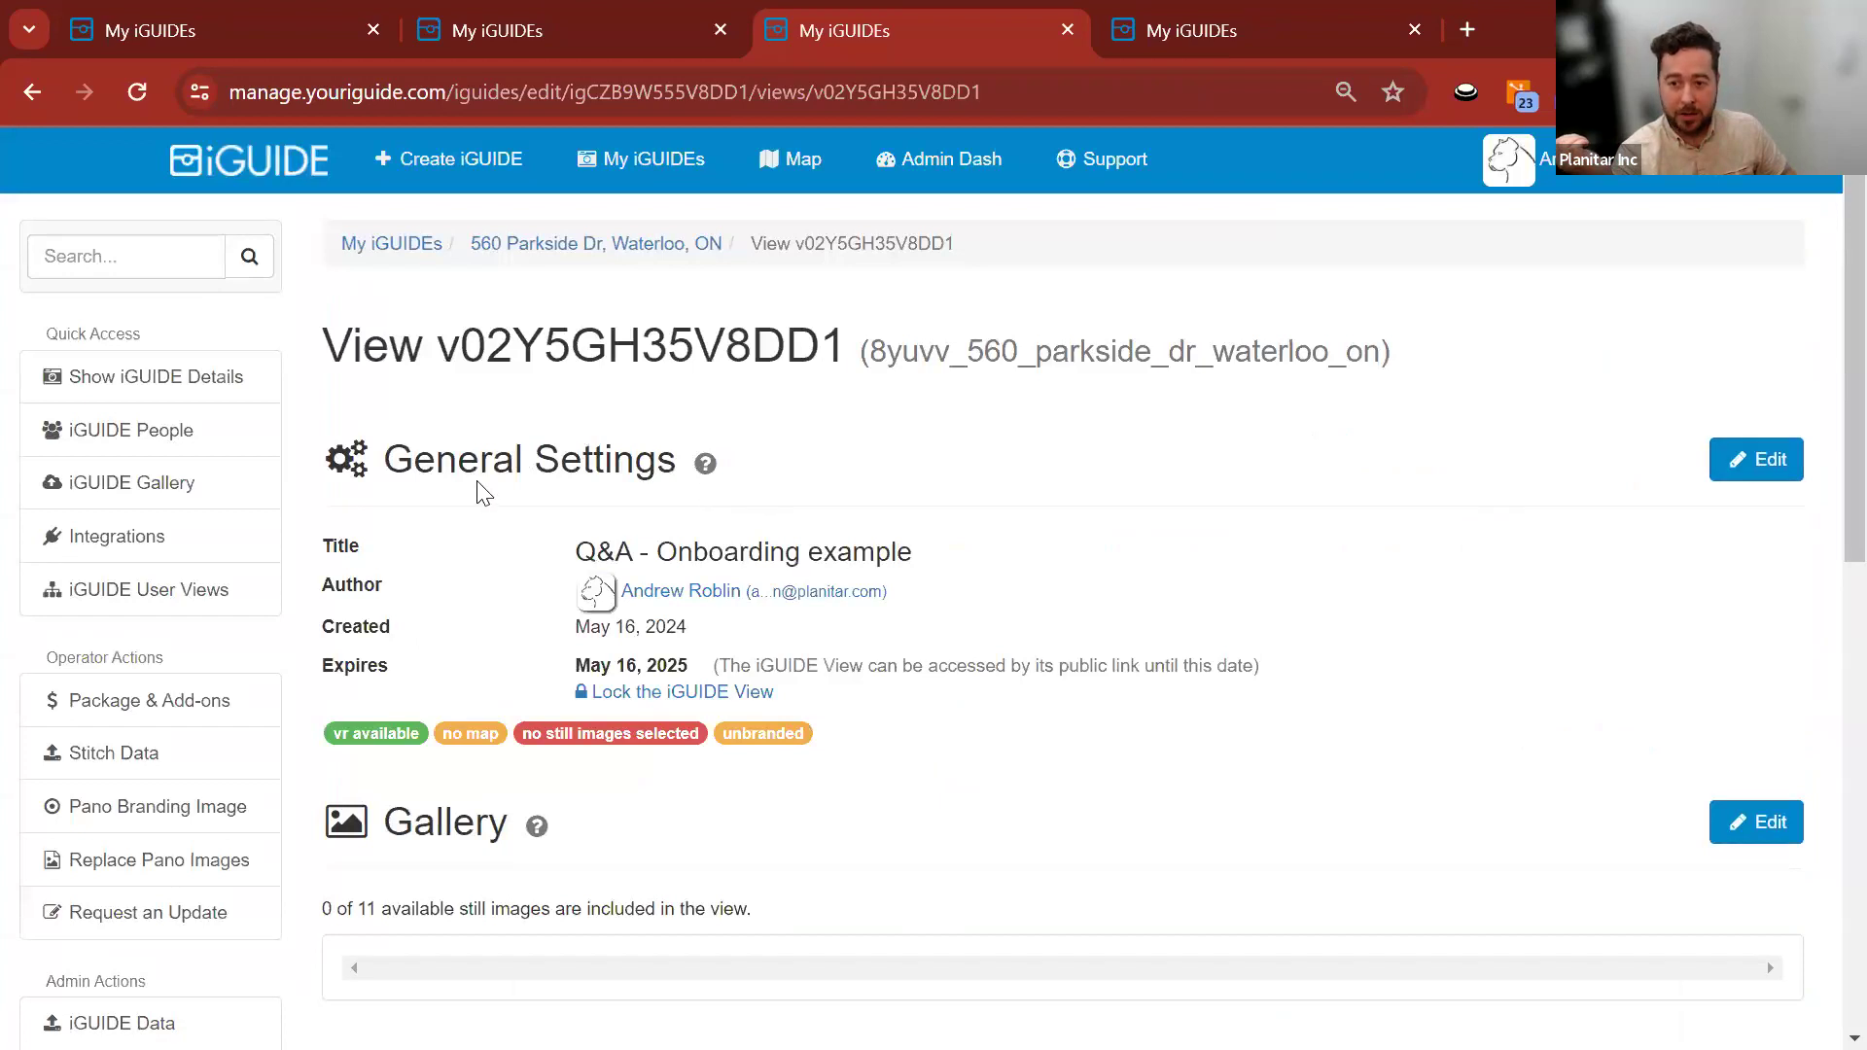
Rename the unlisted view's title to CASE ID 1234.
left_click(1713, 459)
left_click_drag(595, 459, 317, 476)
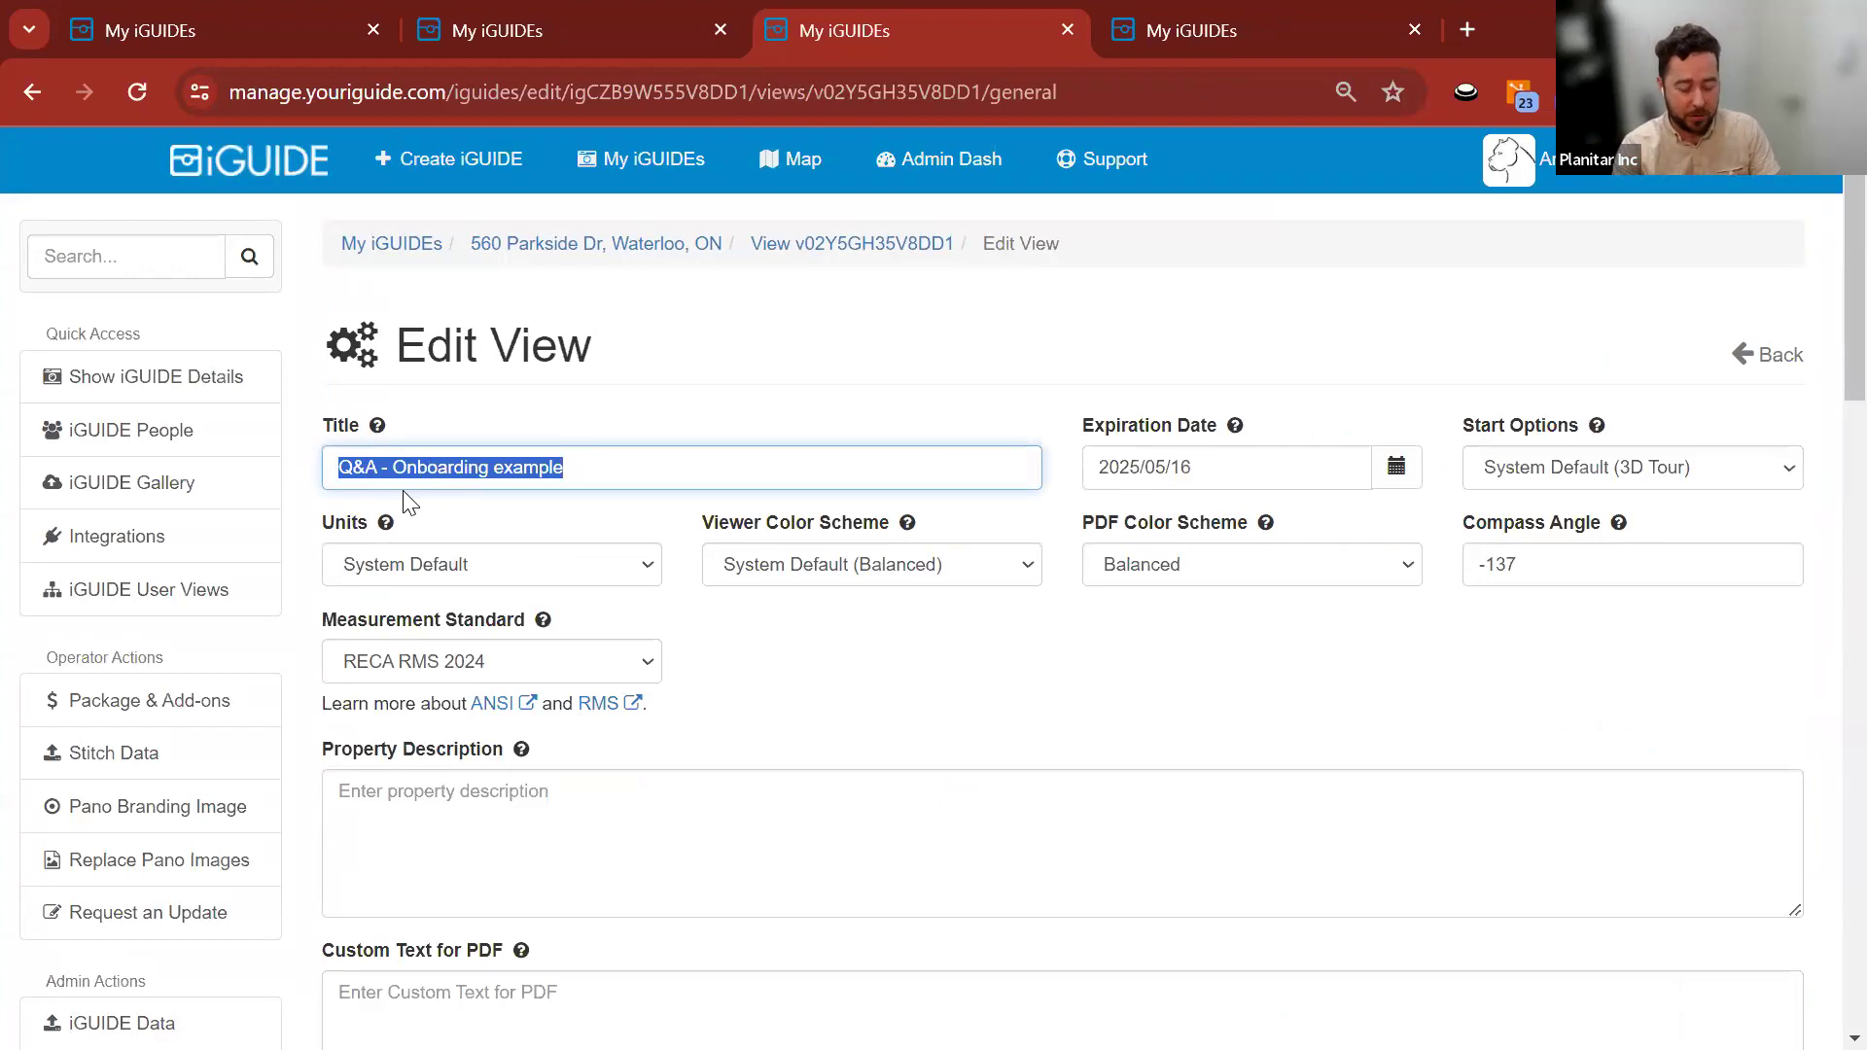
type("CASE ID 1234")
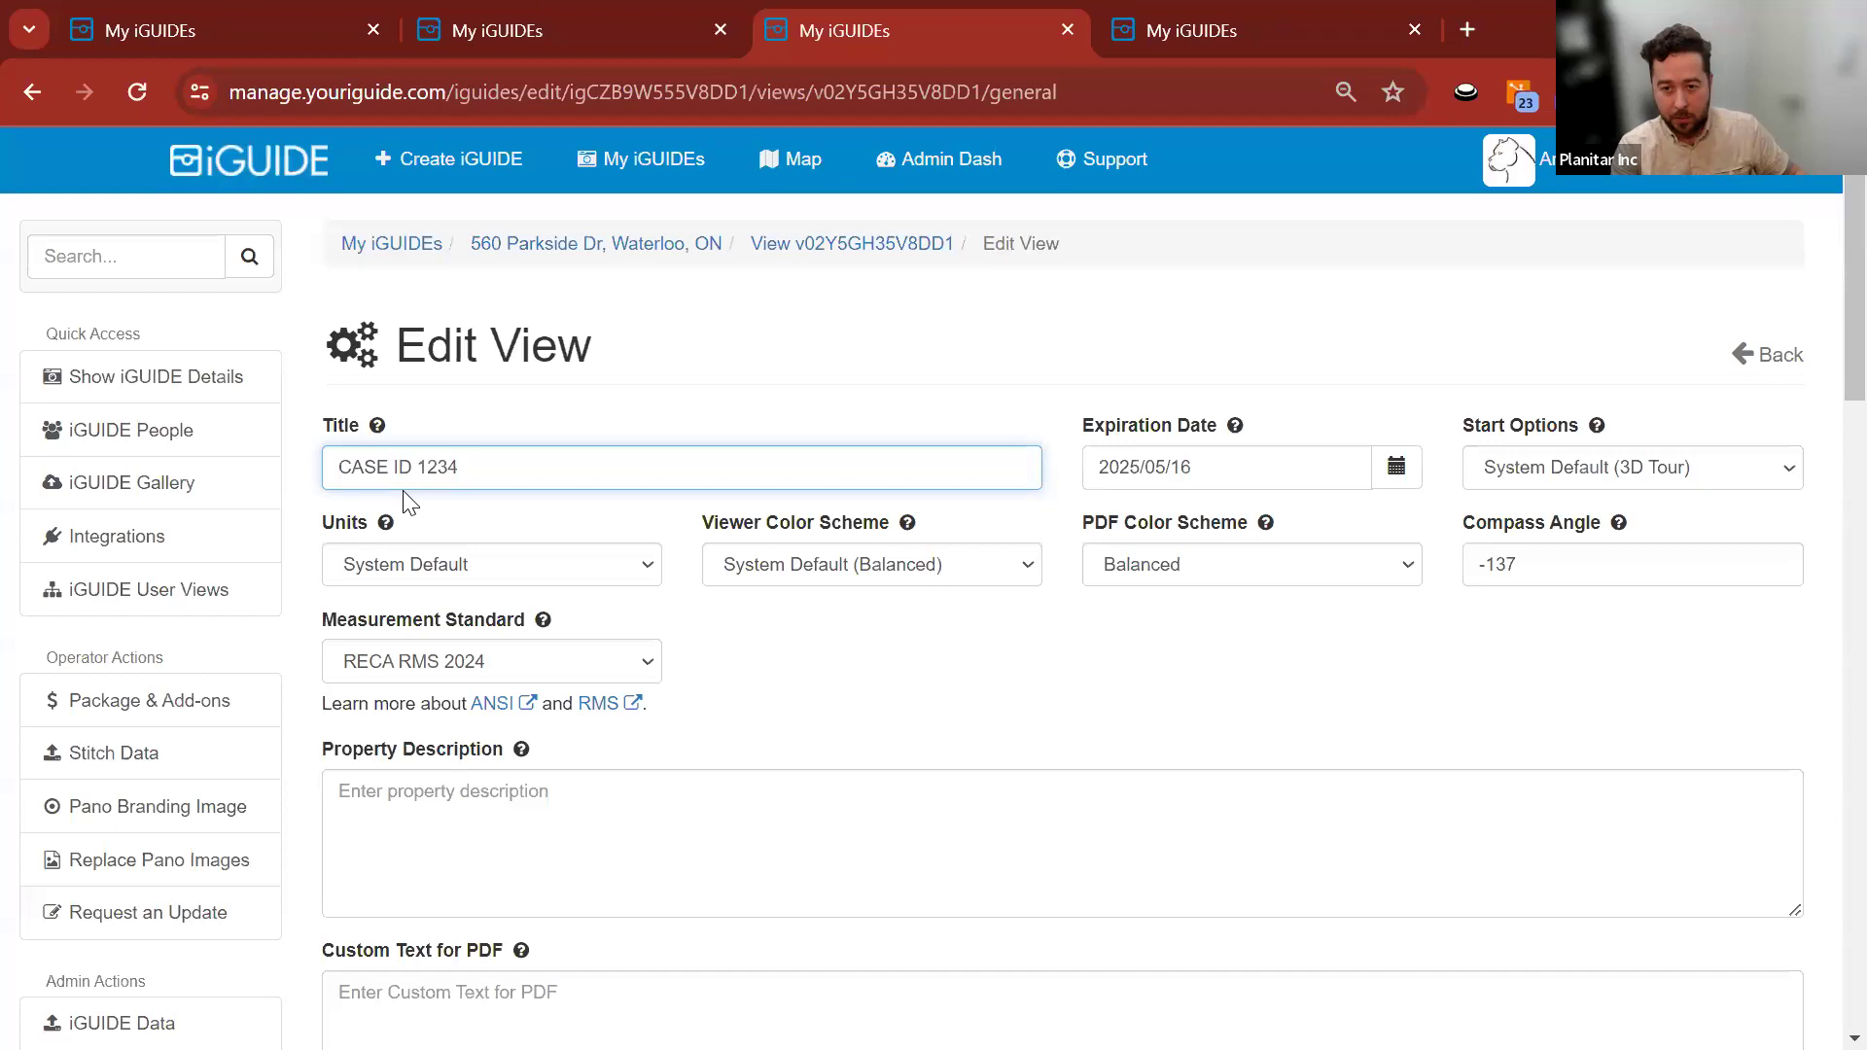
left_click(304, 466)
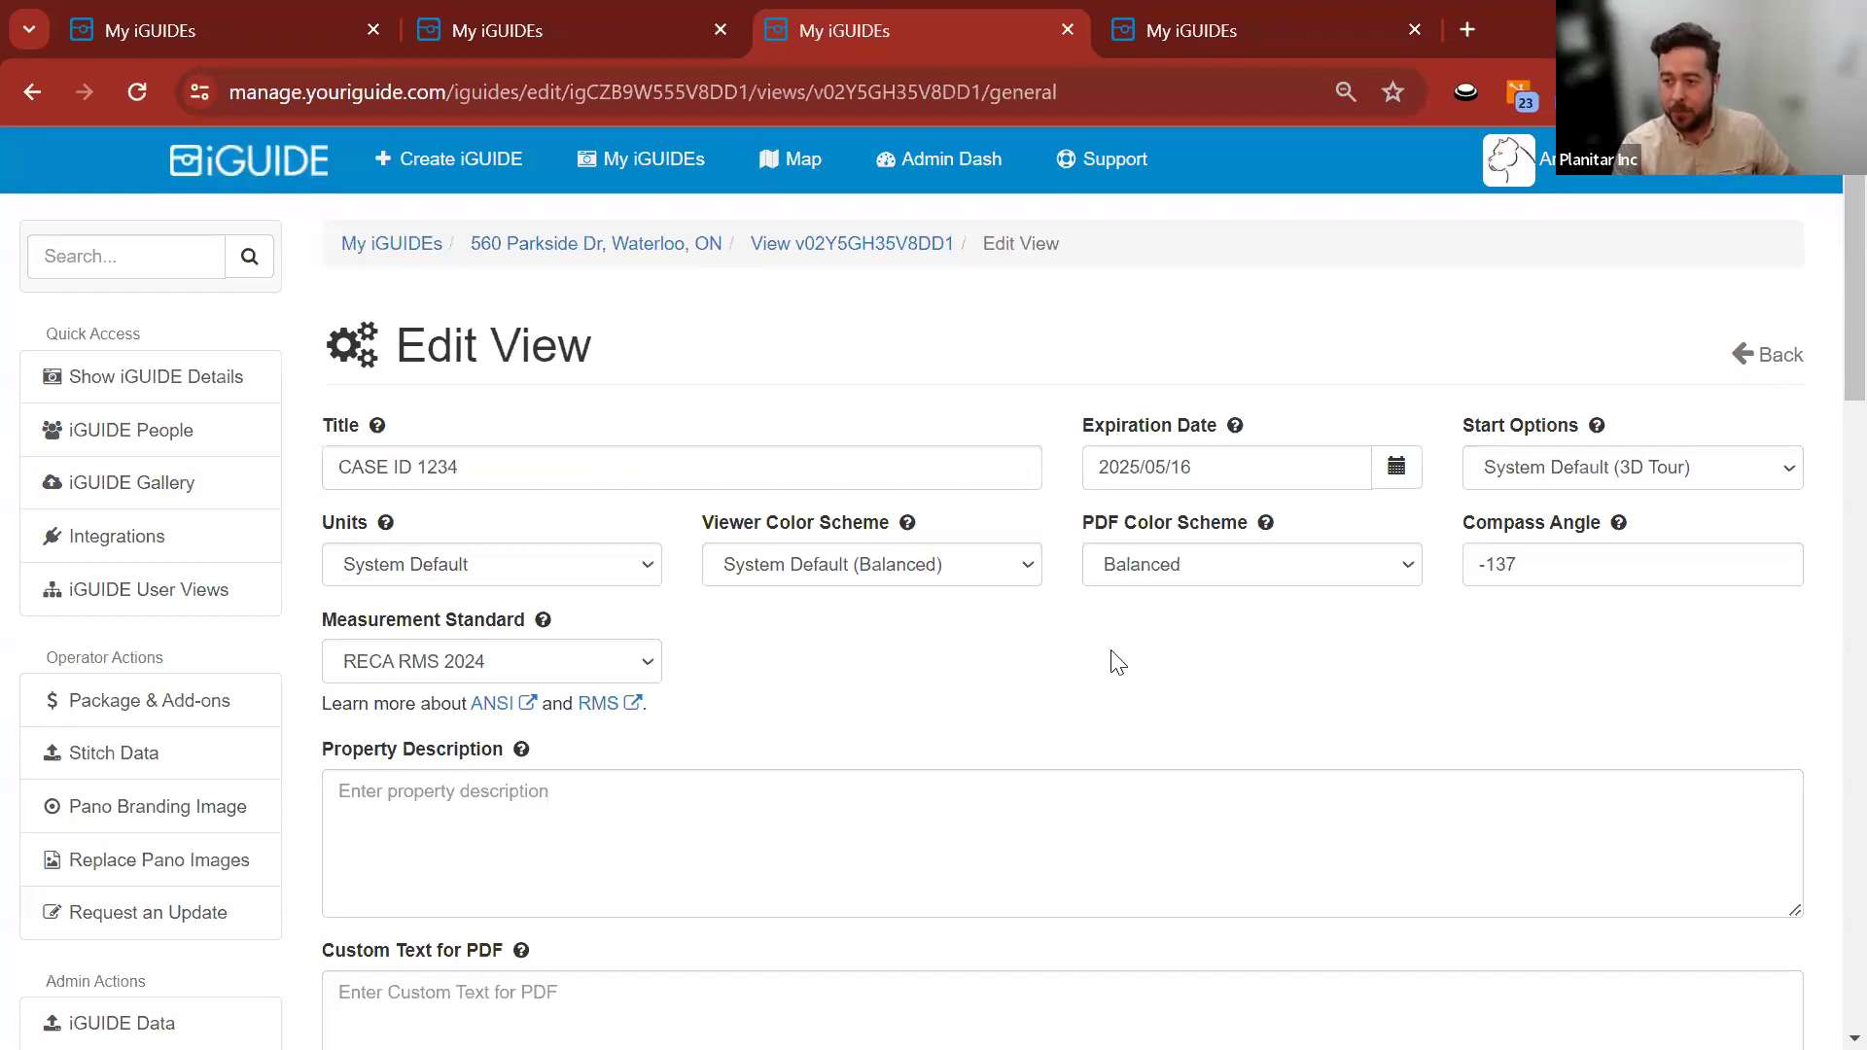
Set the expiration date to 2025/05/23 and recheck it in the calendar.
left_click(1396, 467)
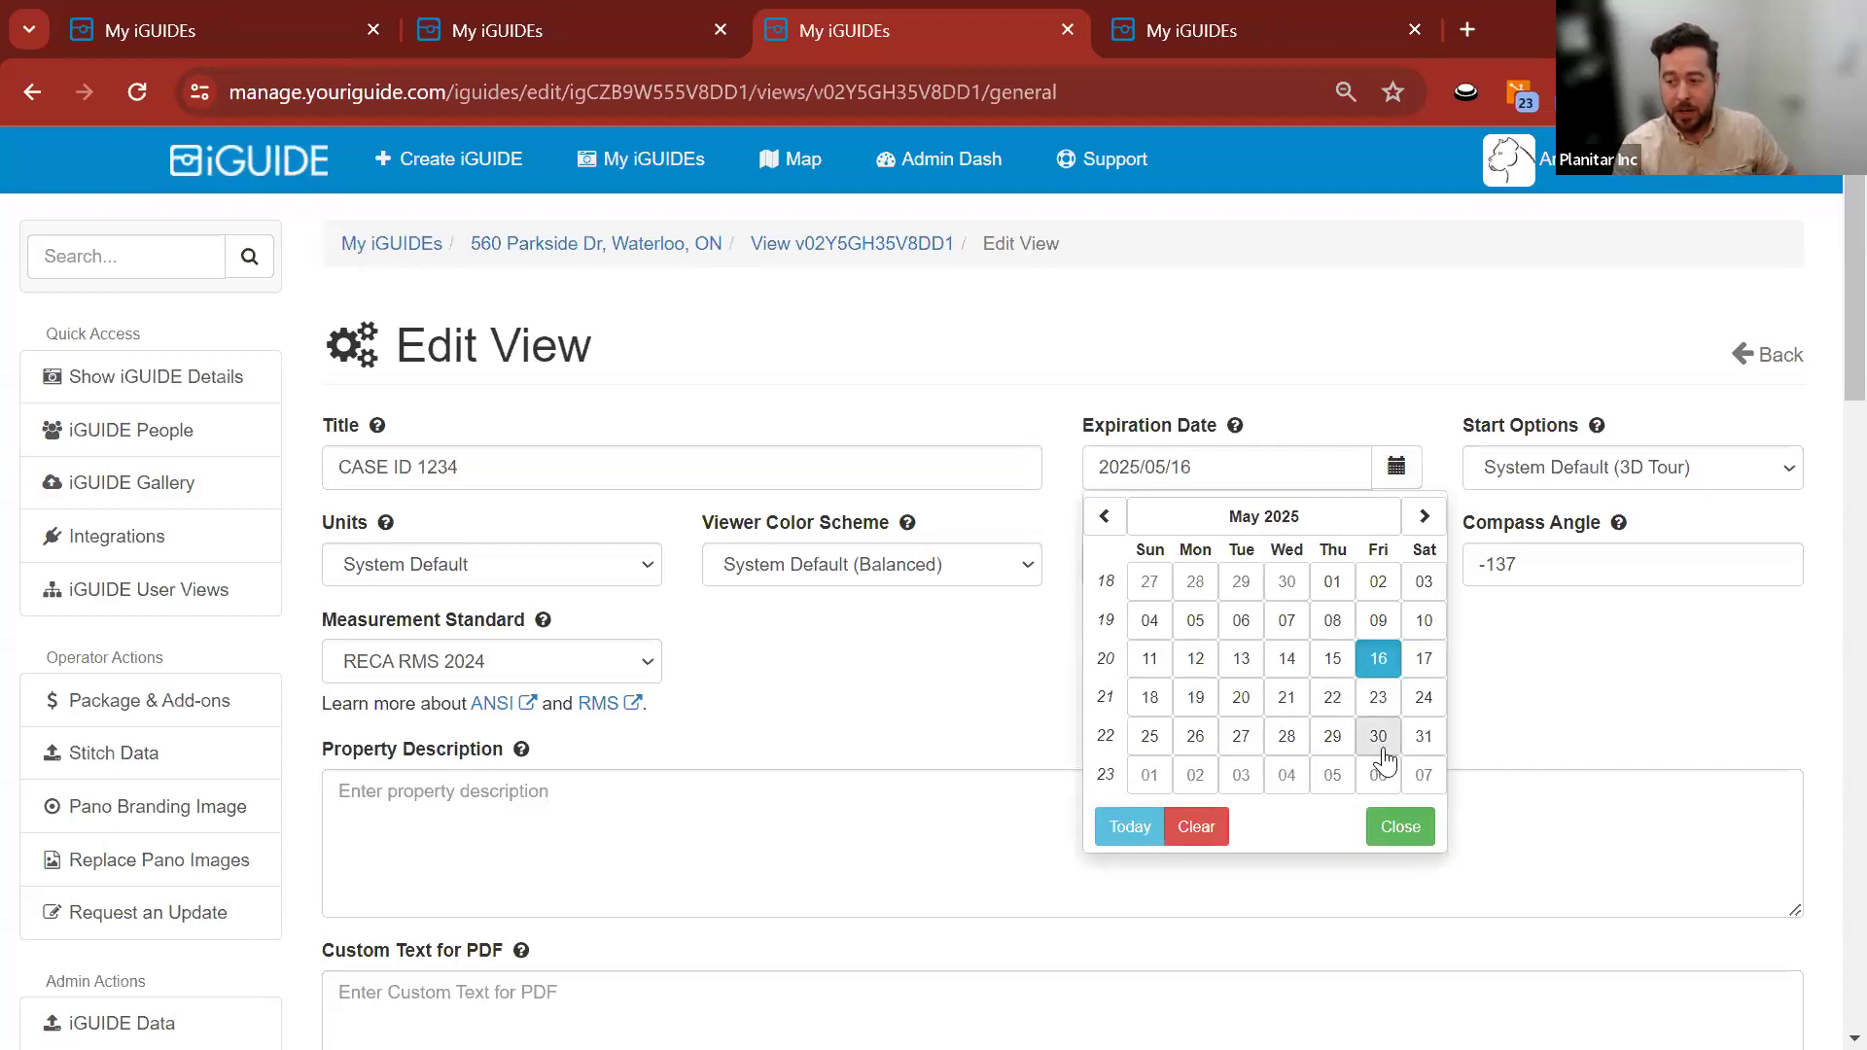
left_click(1378, 697)
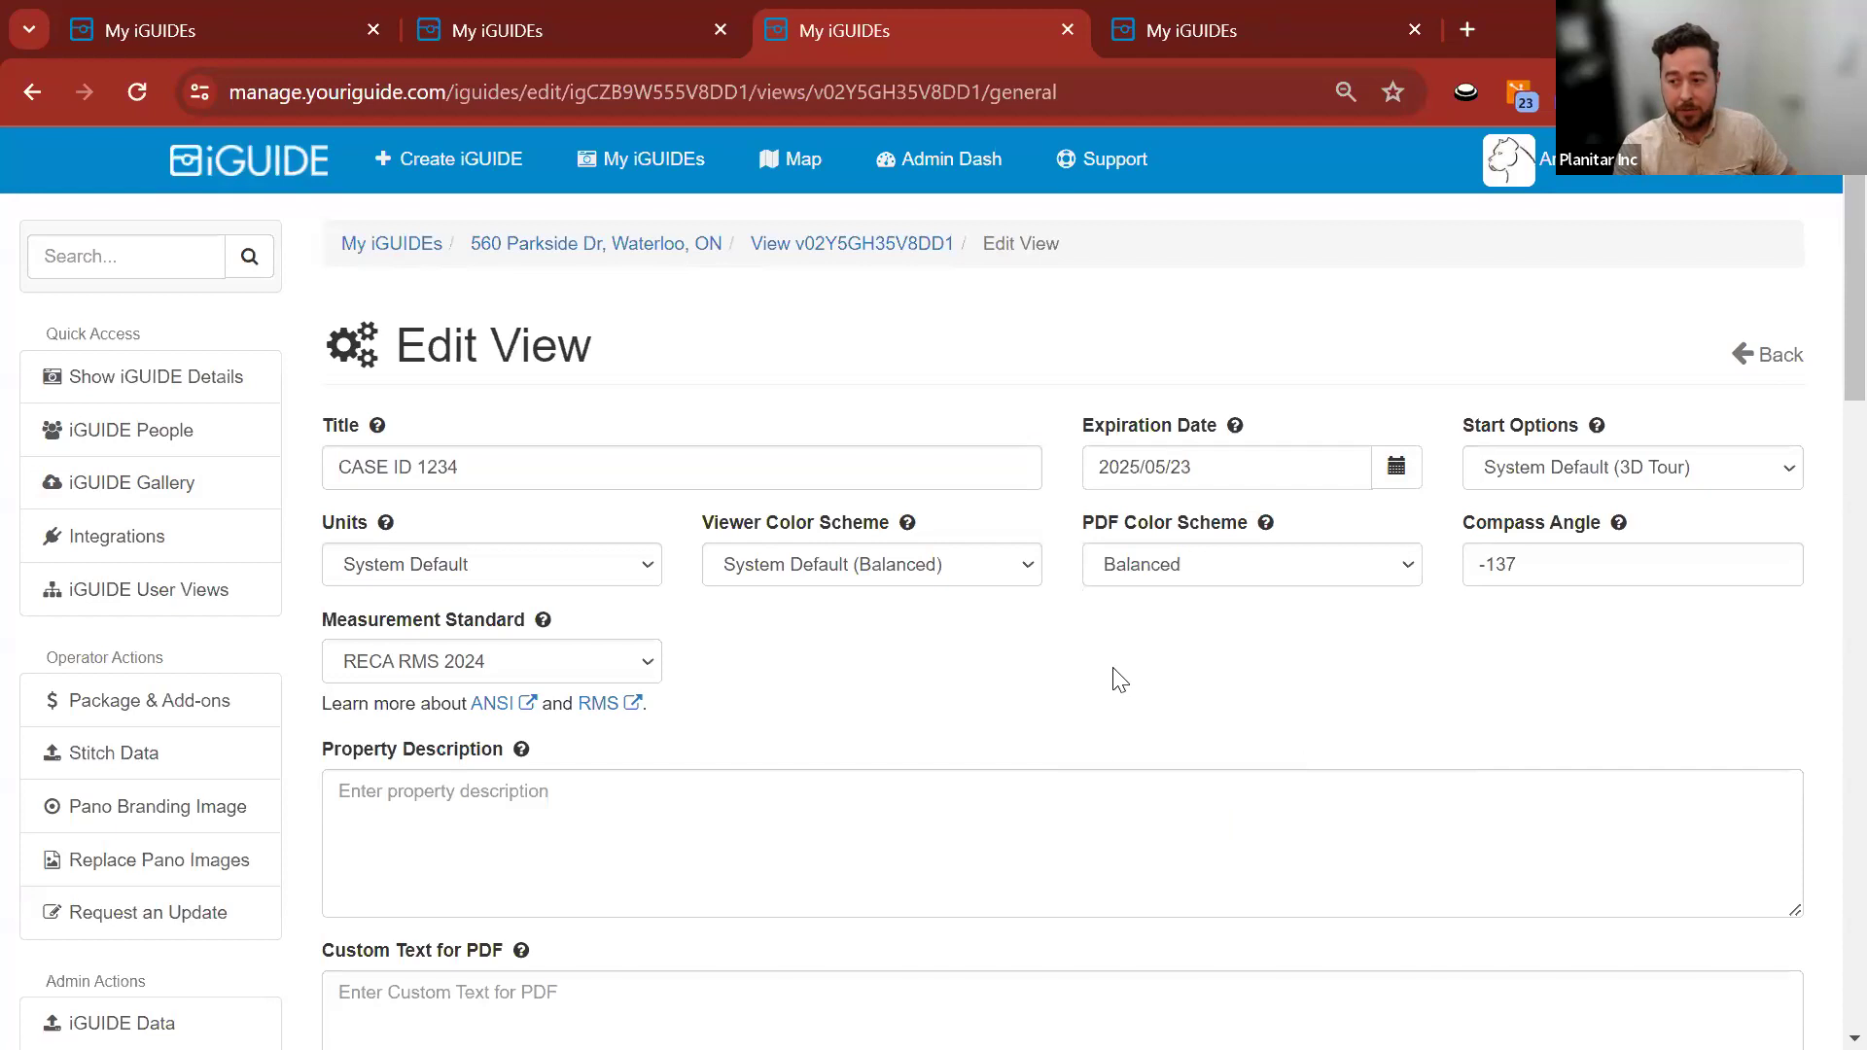
left_click(1394, 470)
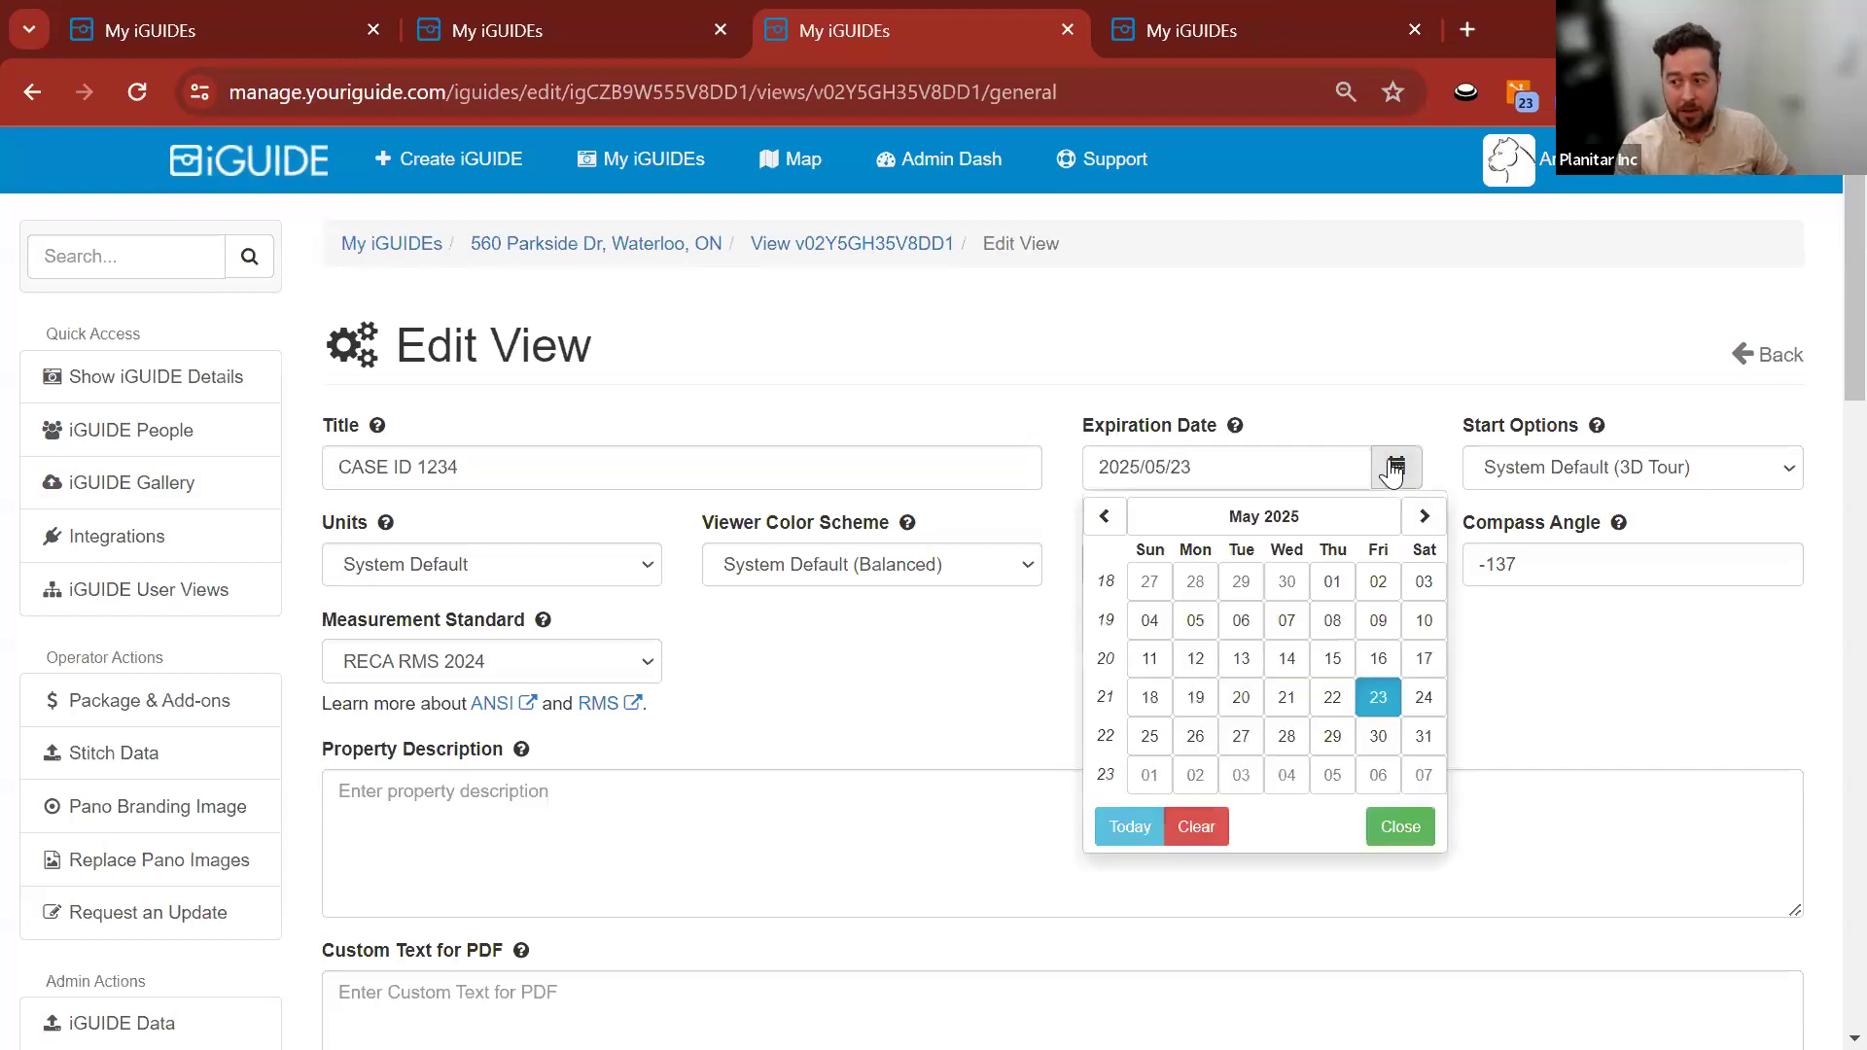
left_click(1393, 471)
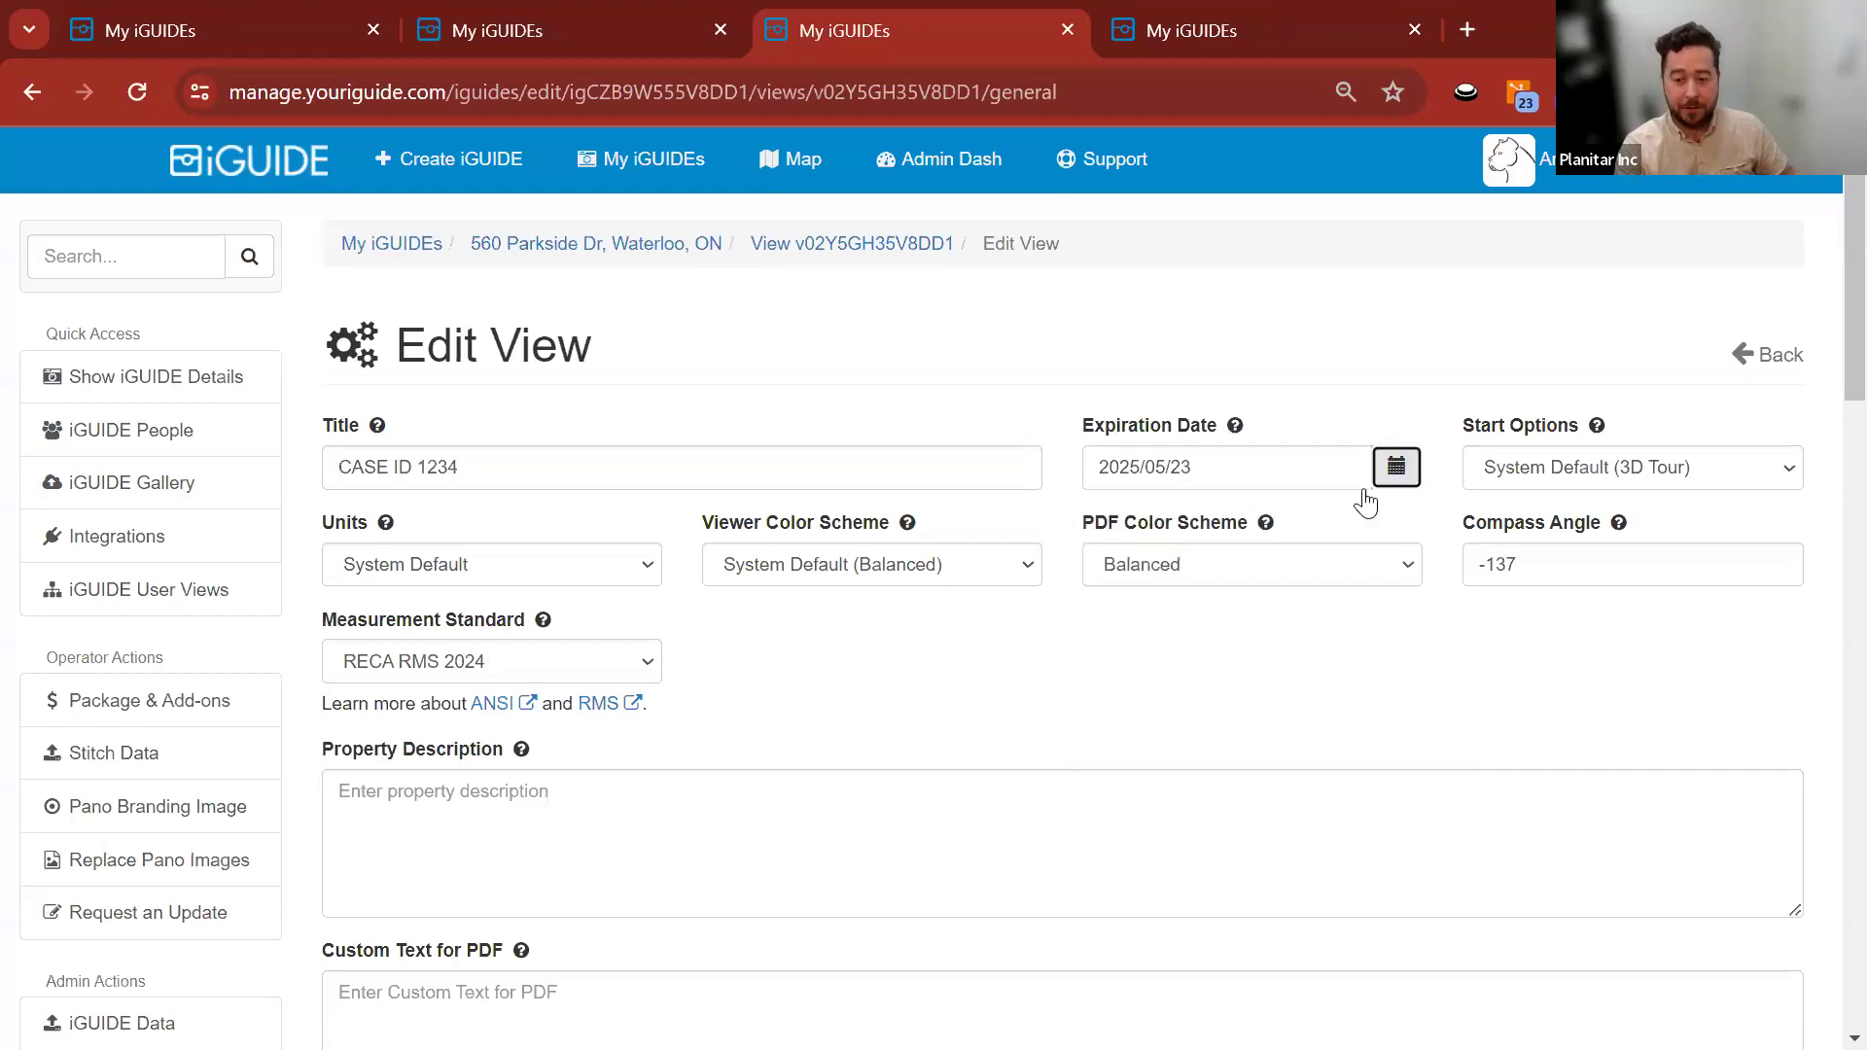
Tick Hide Map (unbranded only) in the view options.
scroll(1100, 613, "down", 6)
scroll(826, 478, "down", 7)
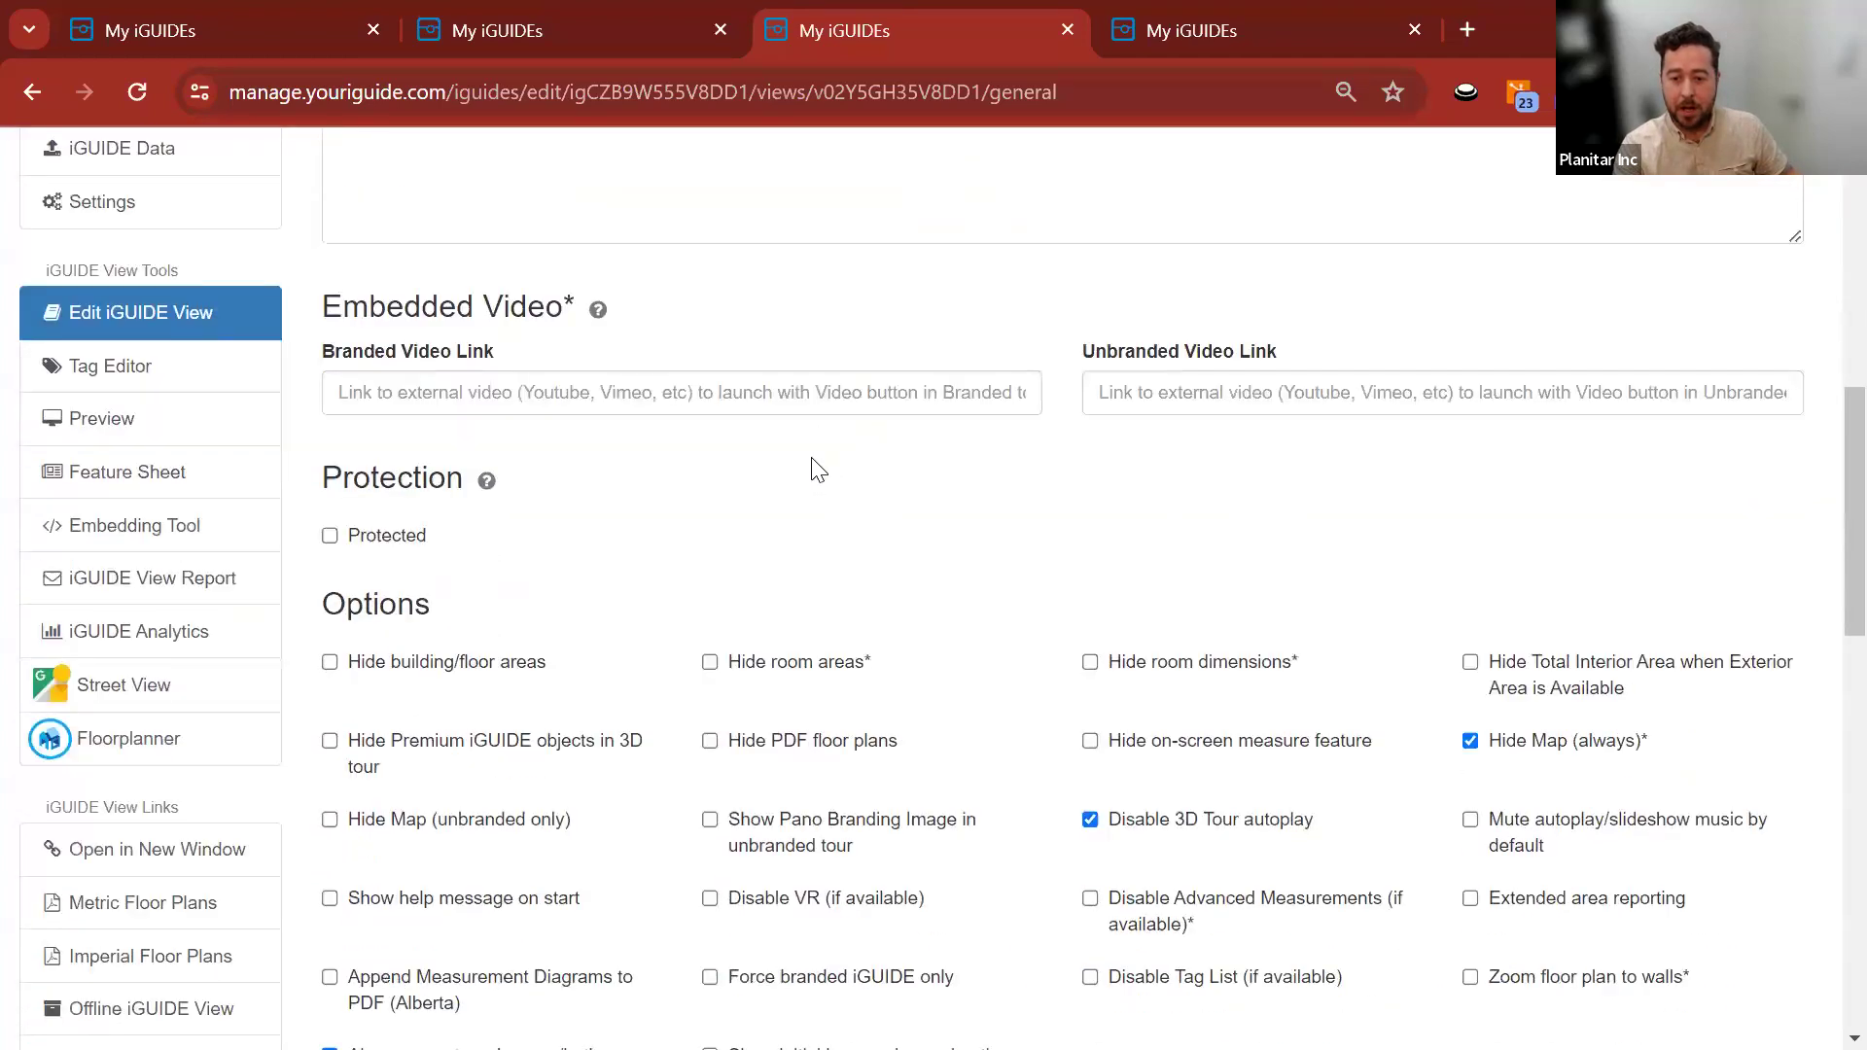
scroll(1451, 472, "up", 3)
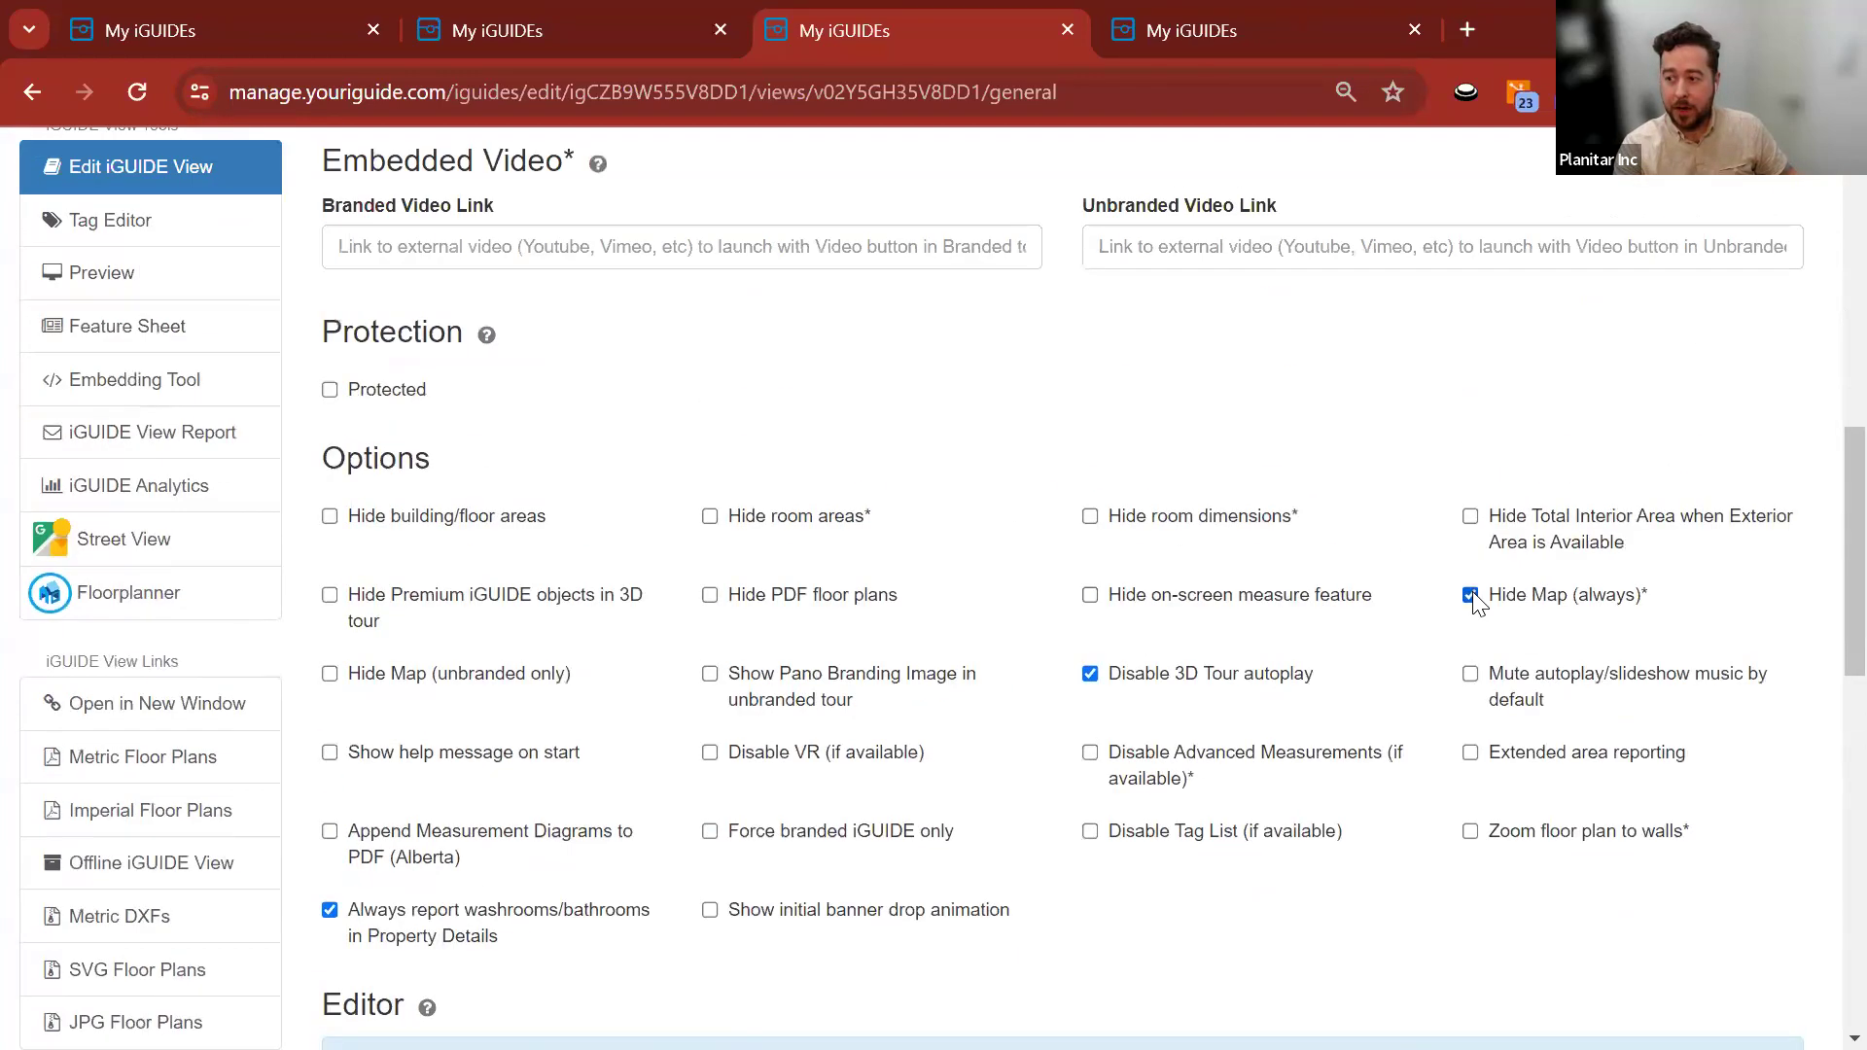
left_click(330, 671)
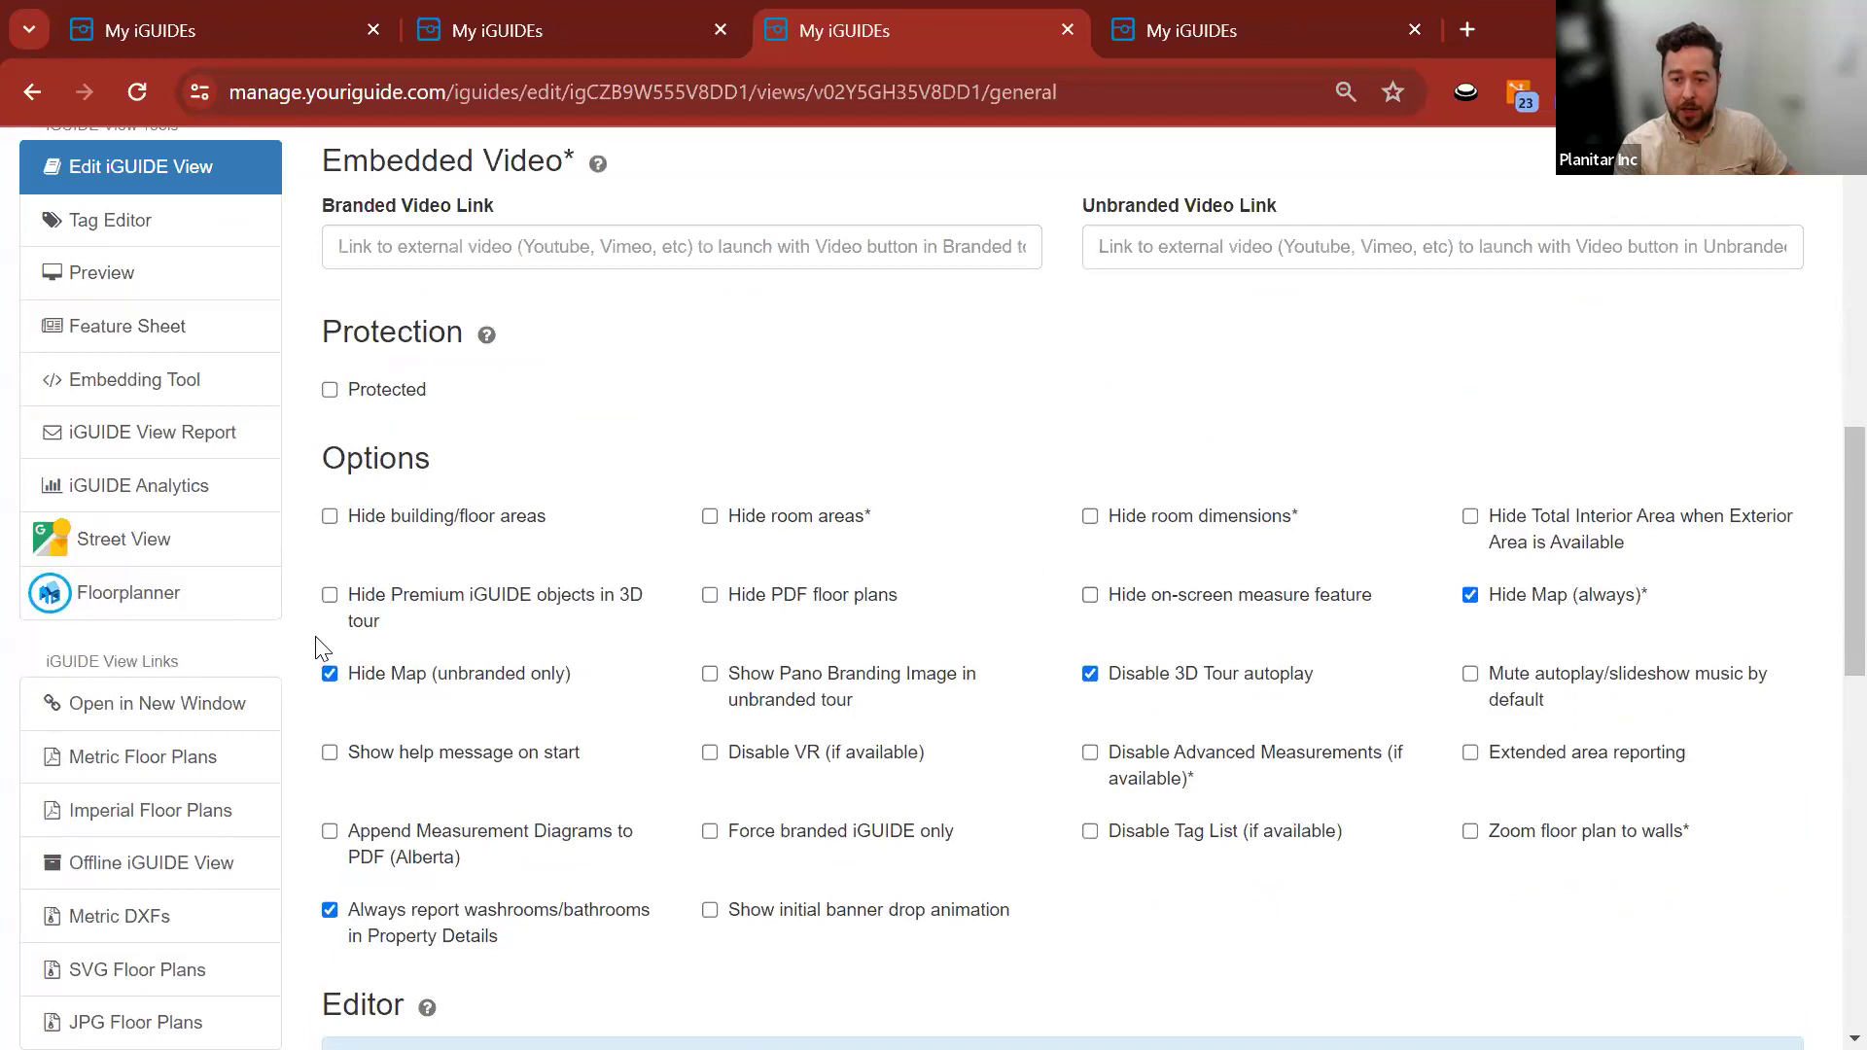
Hide building/floor areas, room areas, room dimensions and Total Interior Area.
scroll(316, 642, "down", 2)
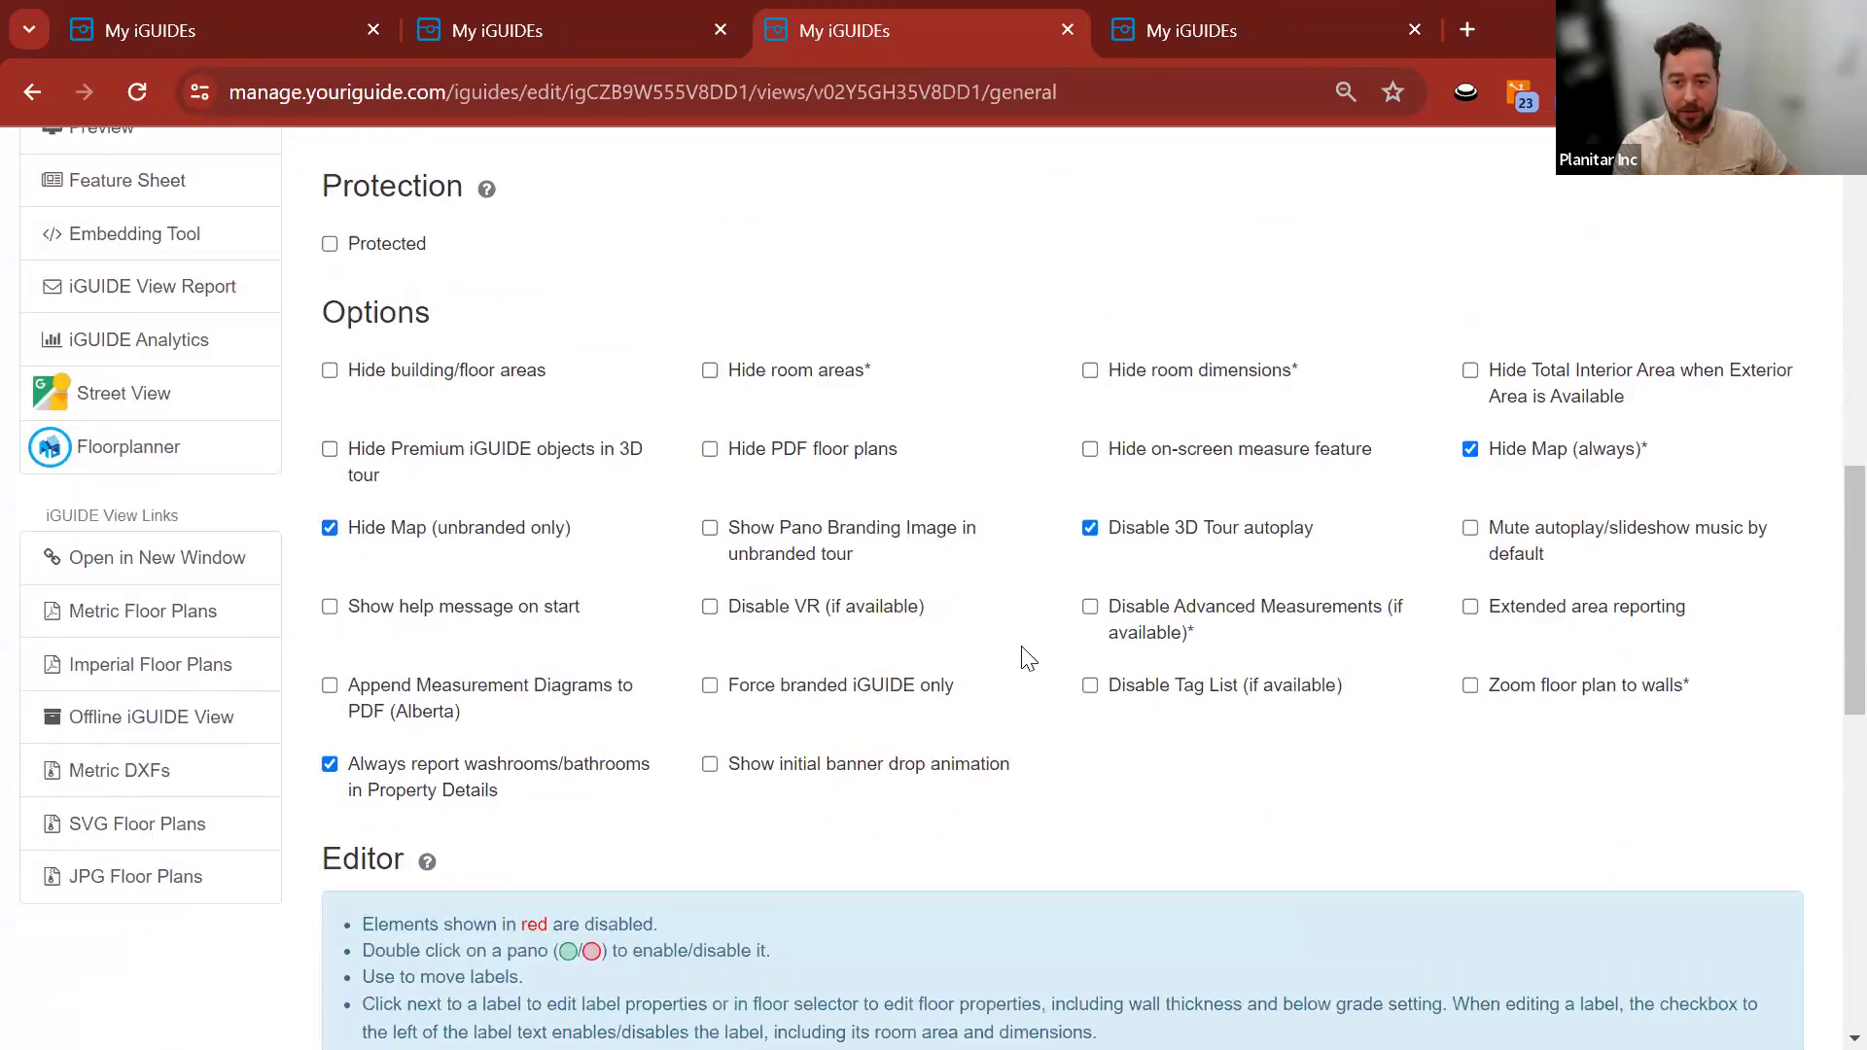
scroll(1128, 651, "down", 5)
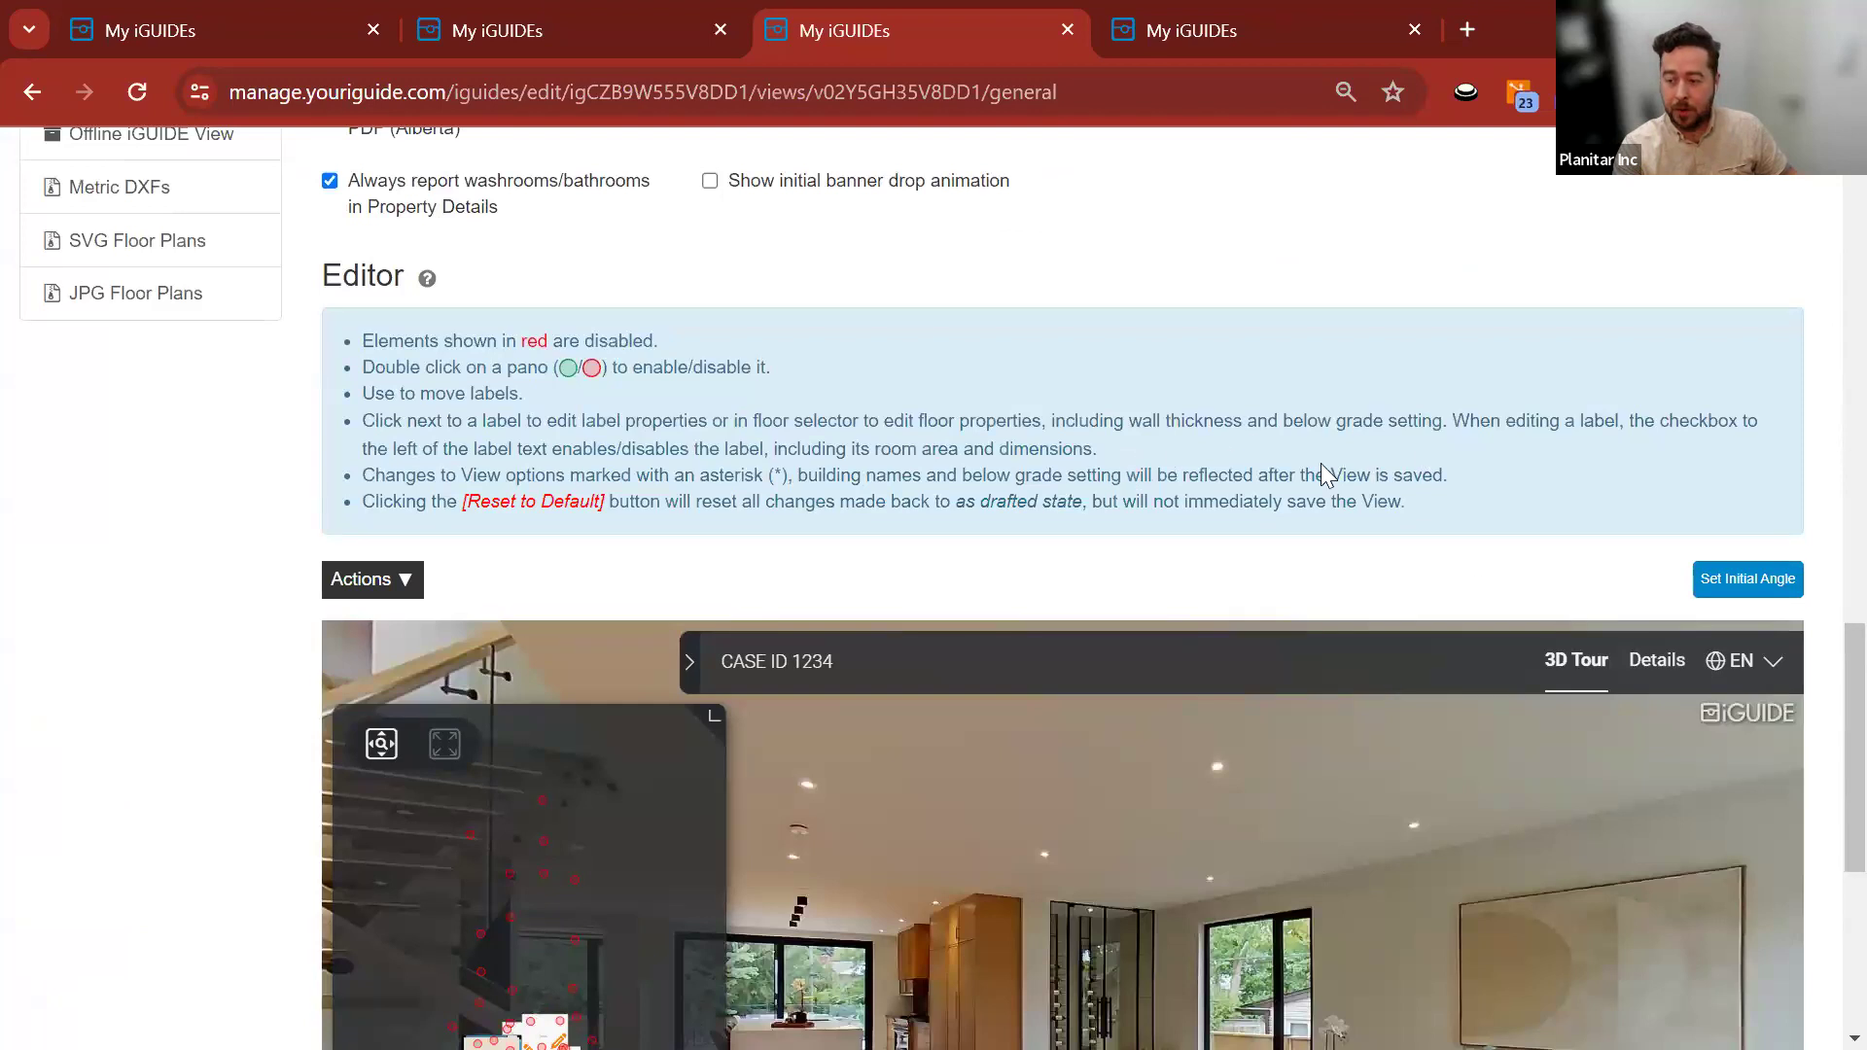
scroll(1352, 442, "down", 2)
scroll(235, 642, "down", 1)
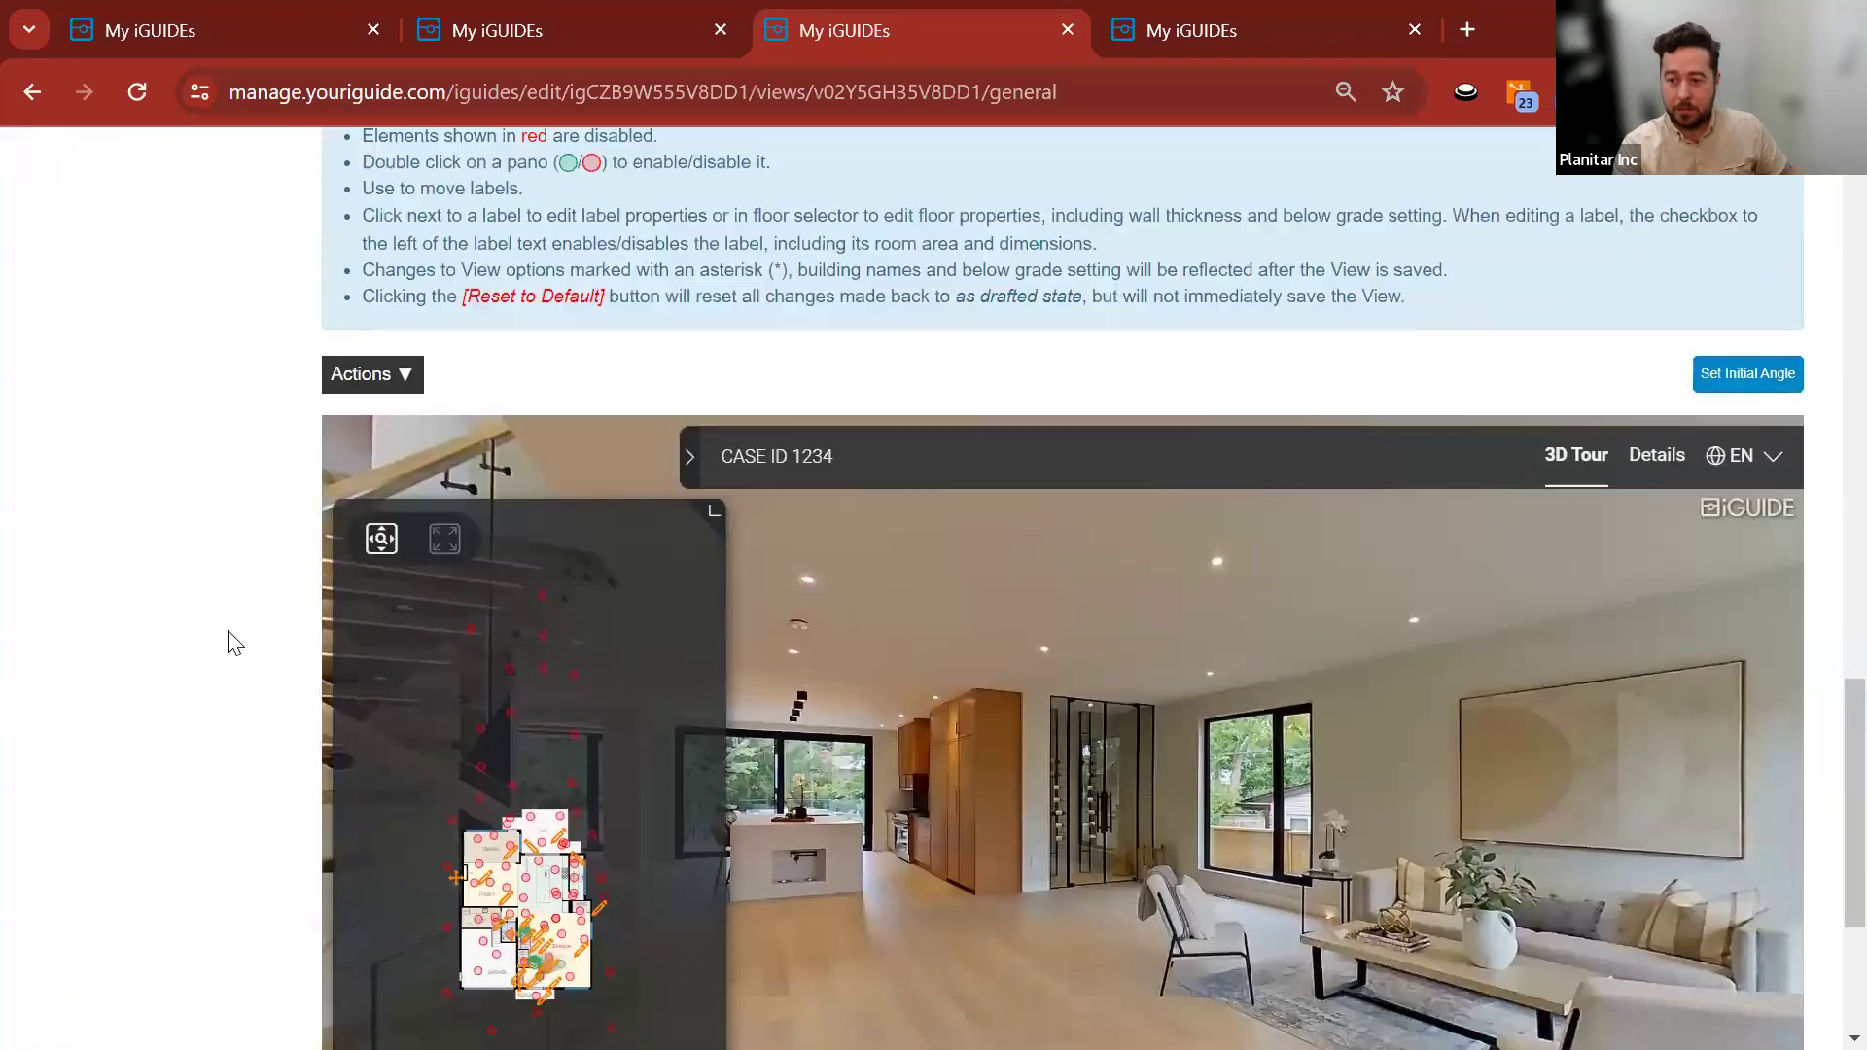
scroll(236, 642, "down", 3)
scroll(238, 627, "up", 3)
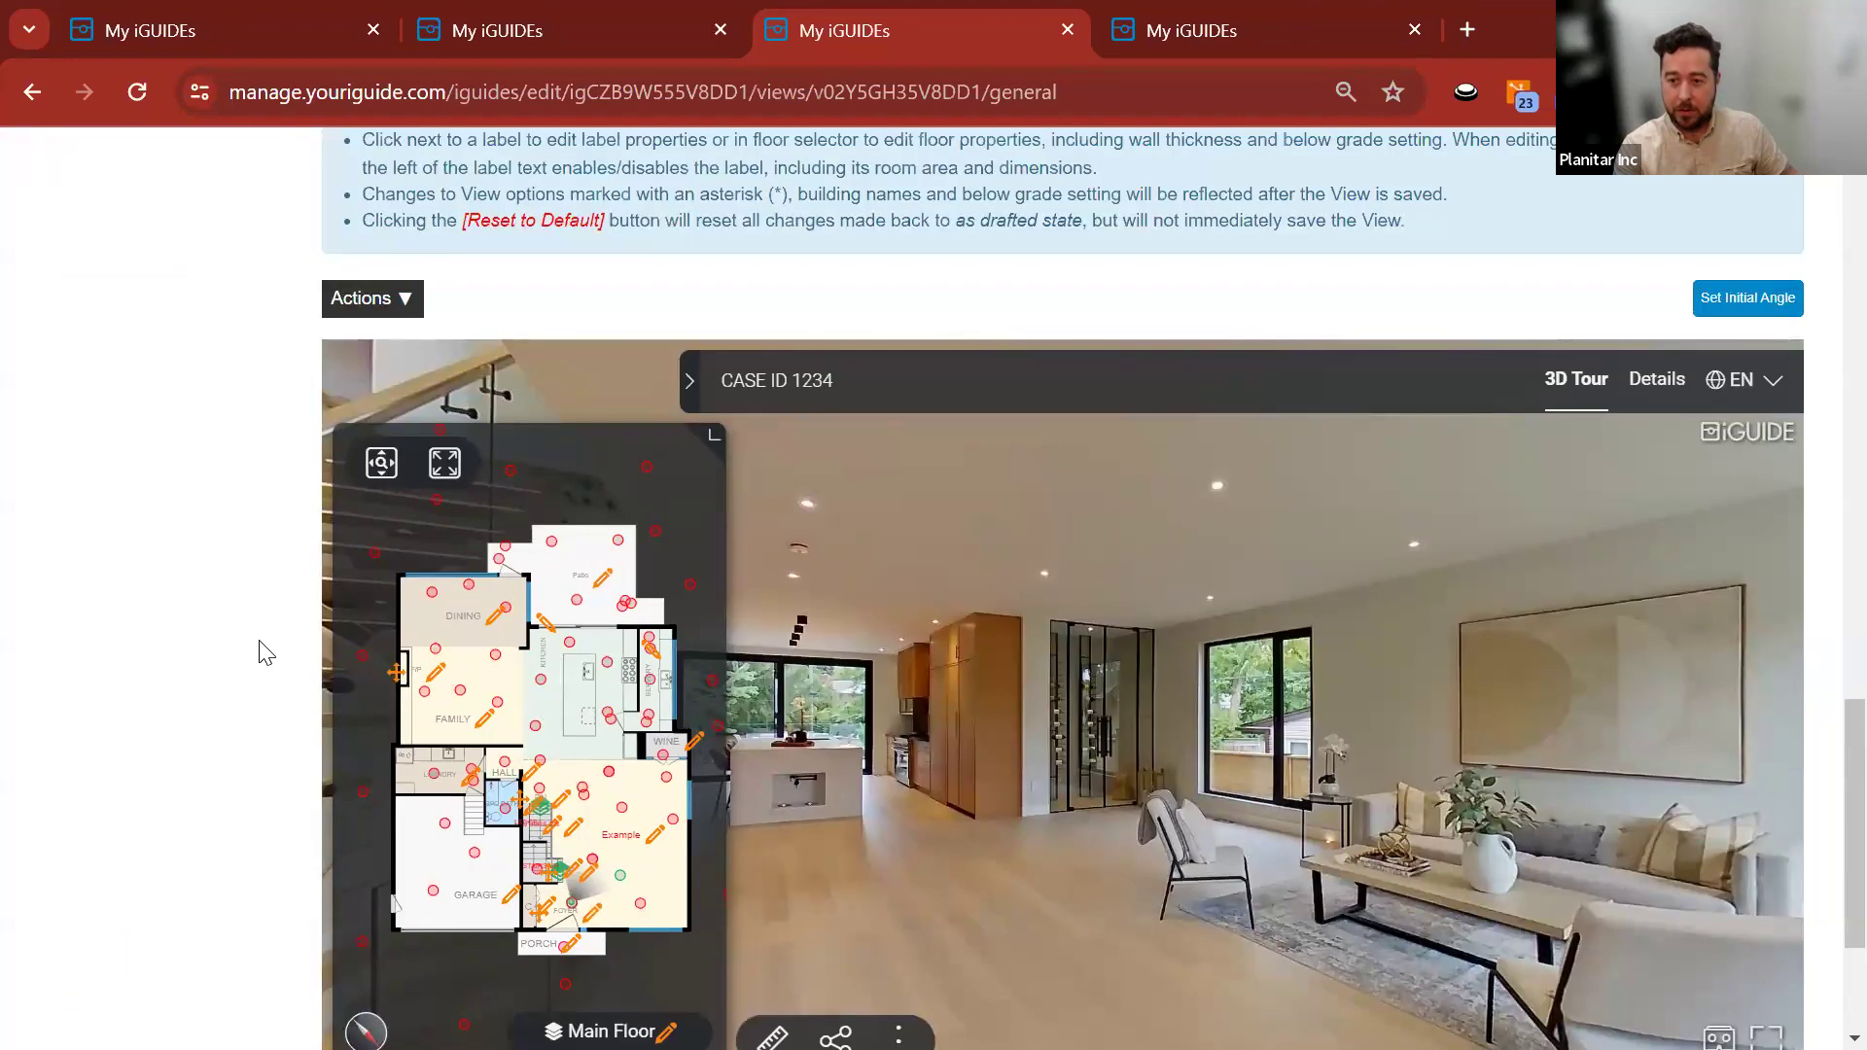
scroll(579, 521, "up", 6)
left_click(329, 234)
left_click(710, 238)
left_click(1090, 236)
left_click(1470, 235)
Save the CASE ID 1234 view with these hide options applied.
scroll(1181, 330, "down", 3)
scroll(1181, 331, "up", 5)
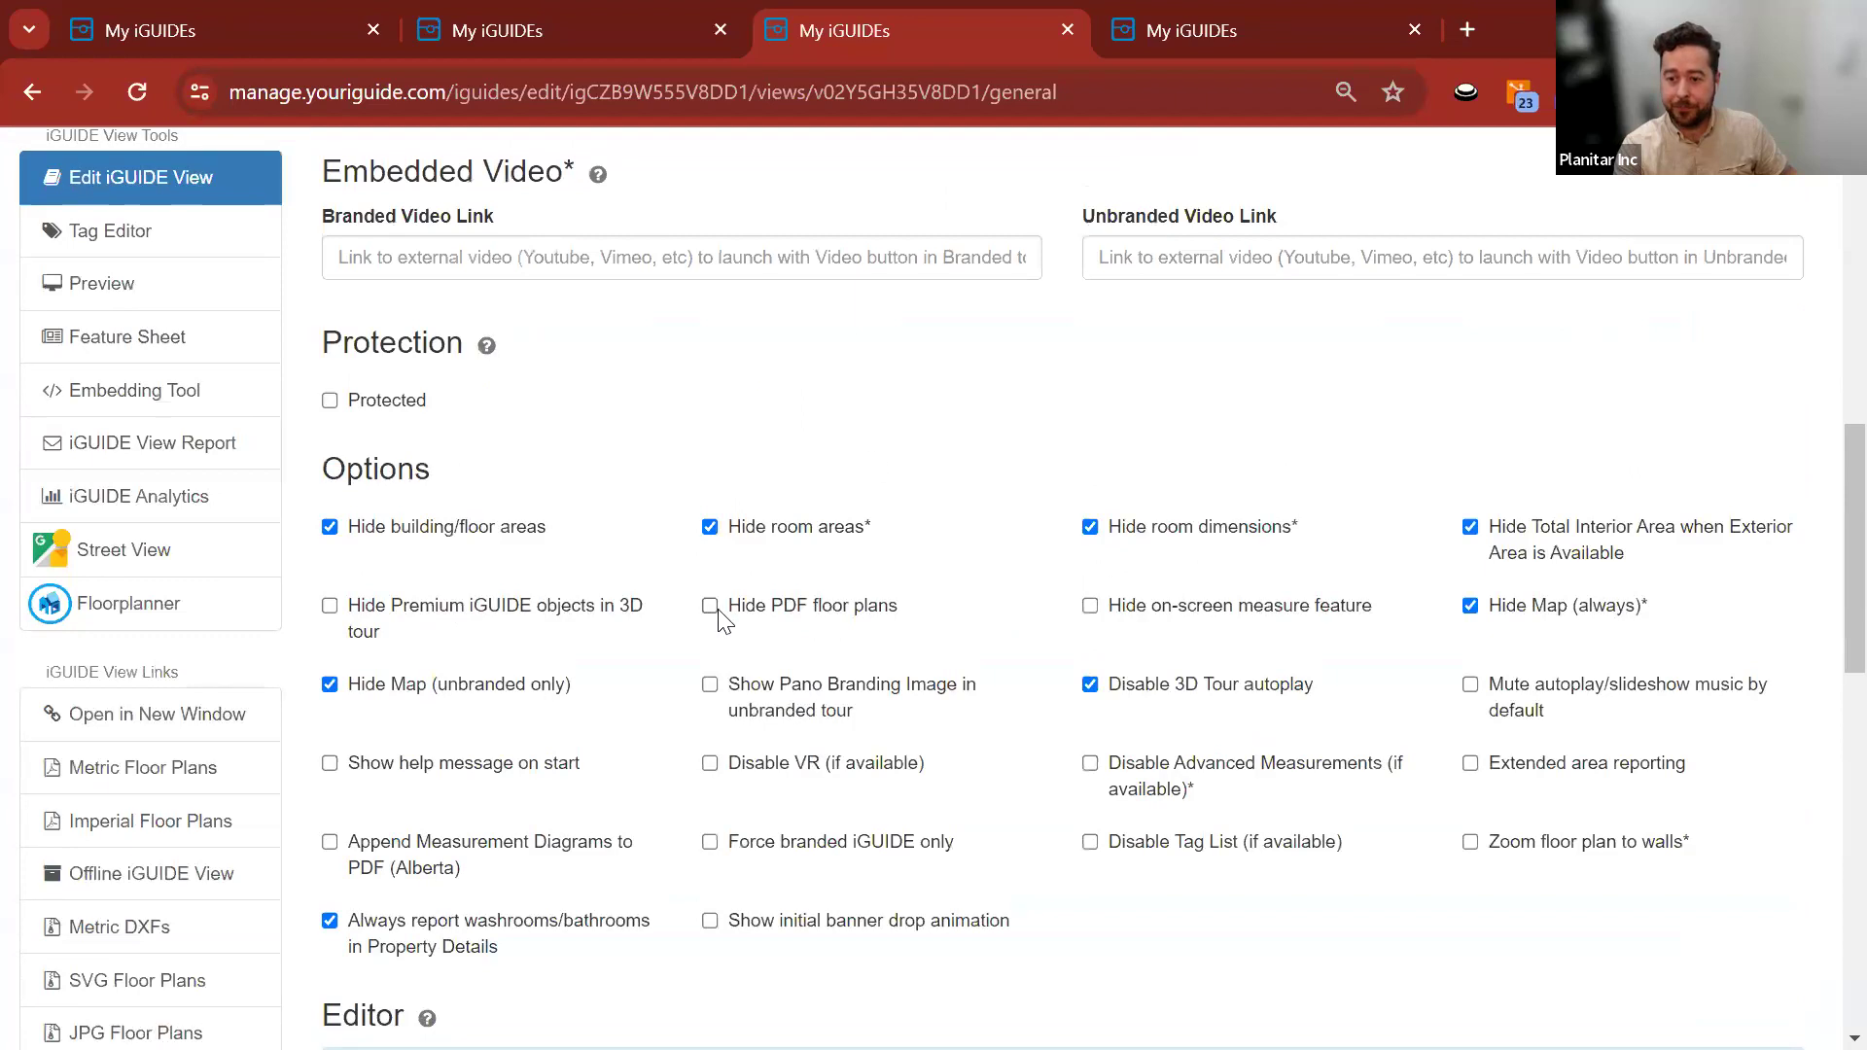
scroll(1171, 529, "down", 6)
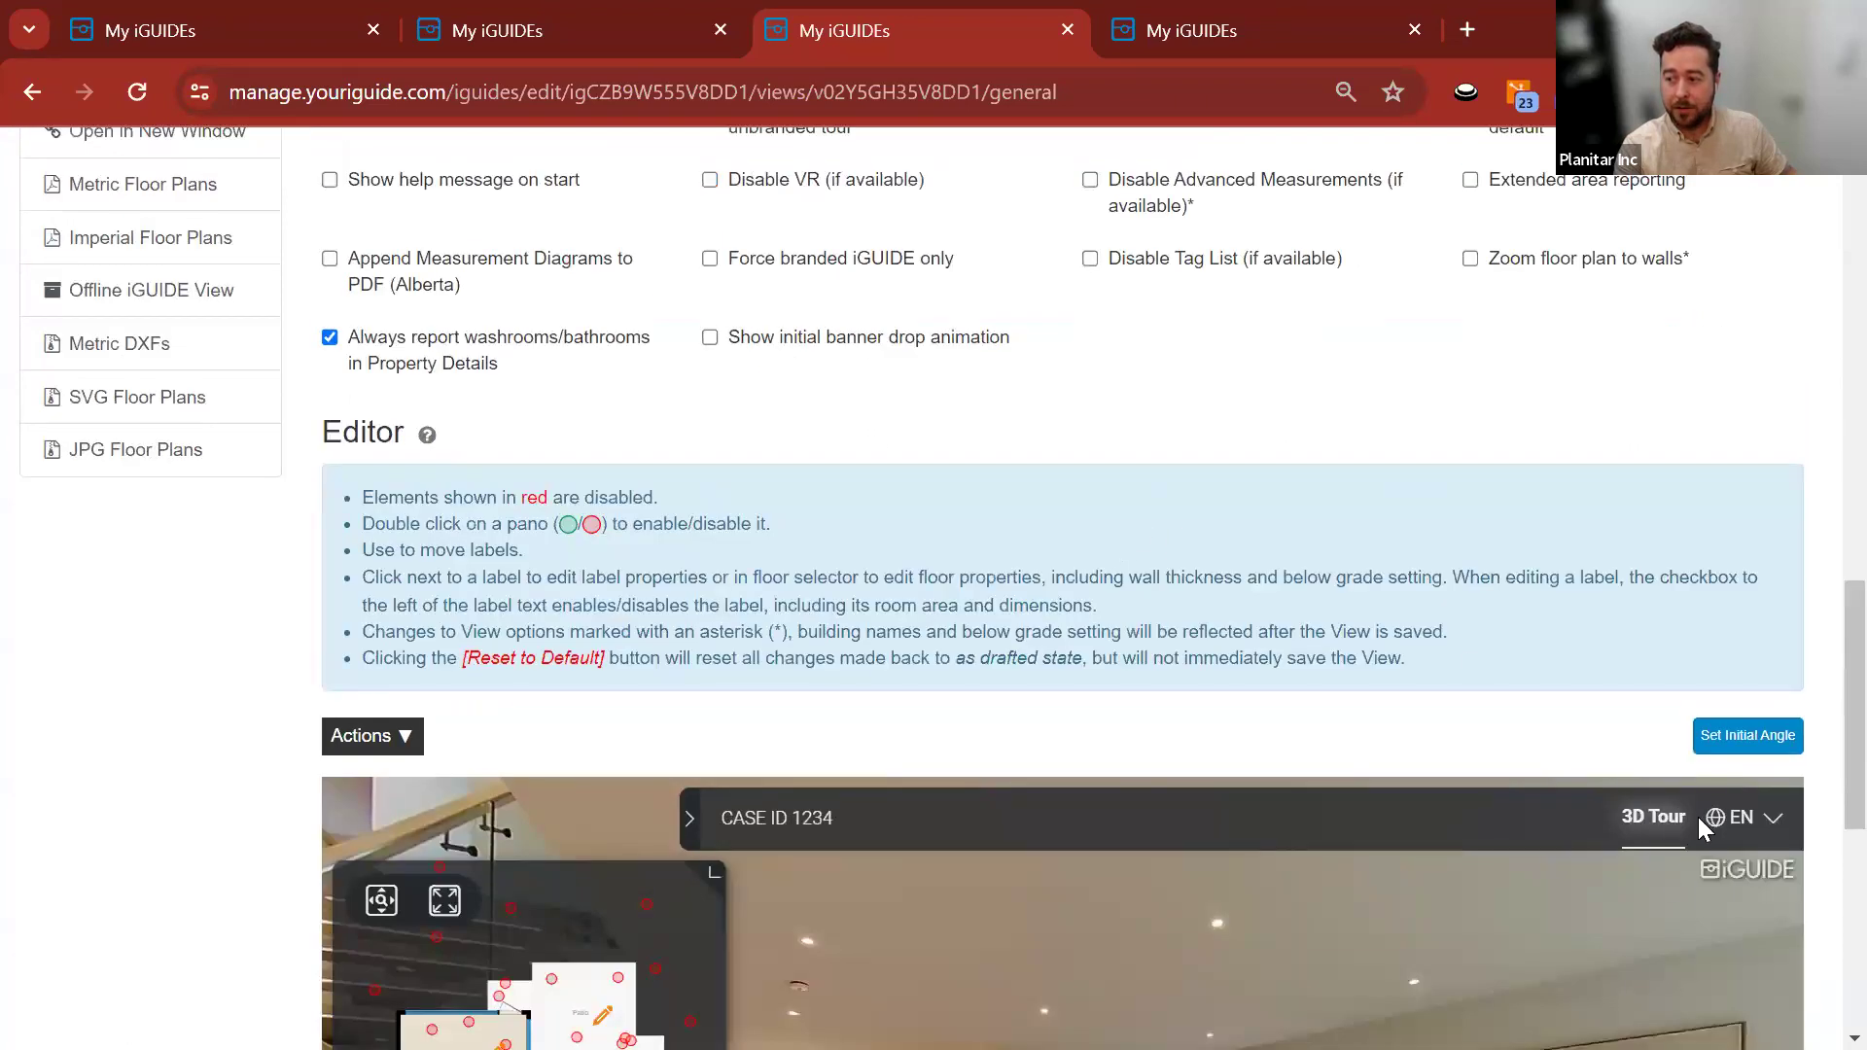
scroll(195, 622, "down", 5)
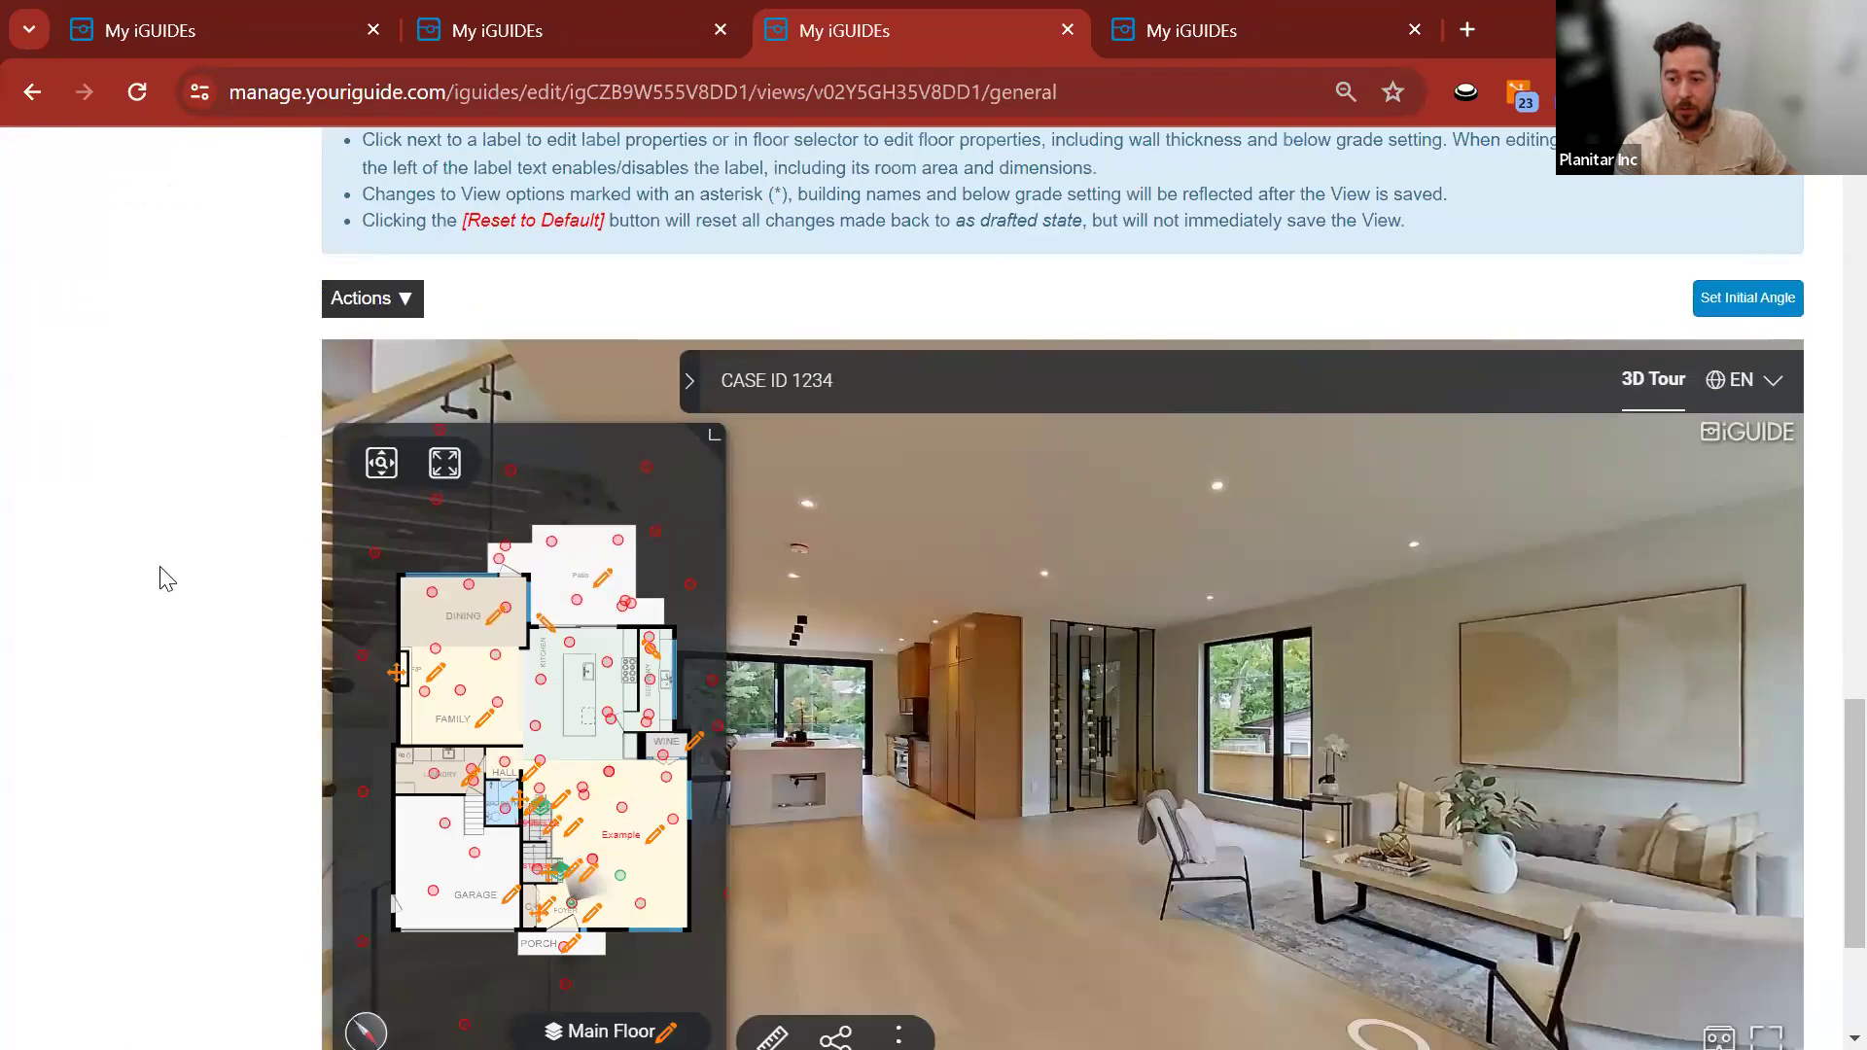
scroll(167, 564, "down", 2)
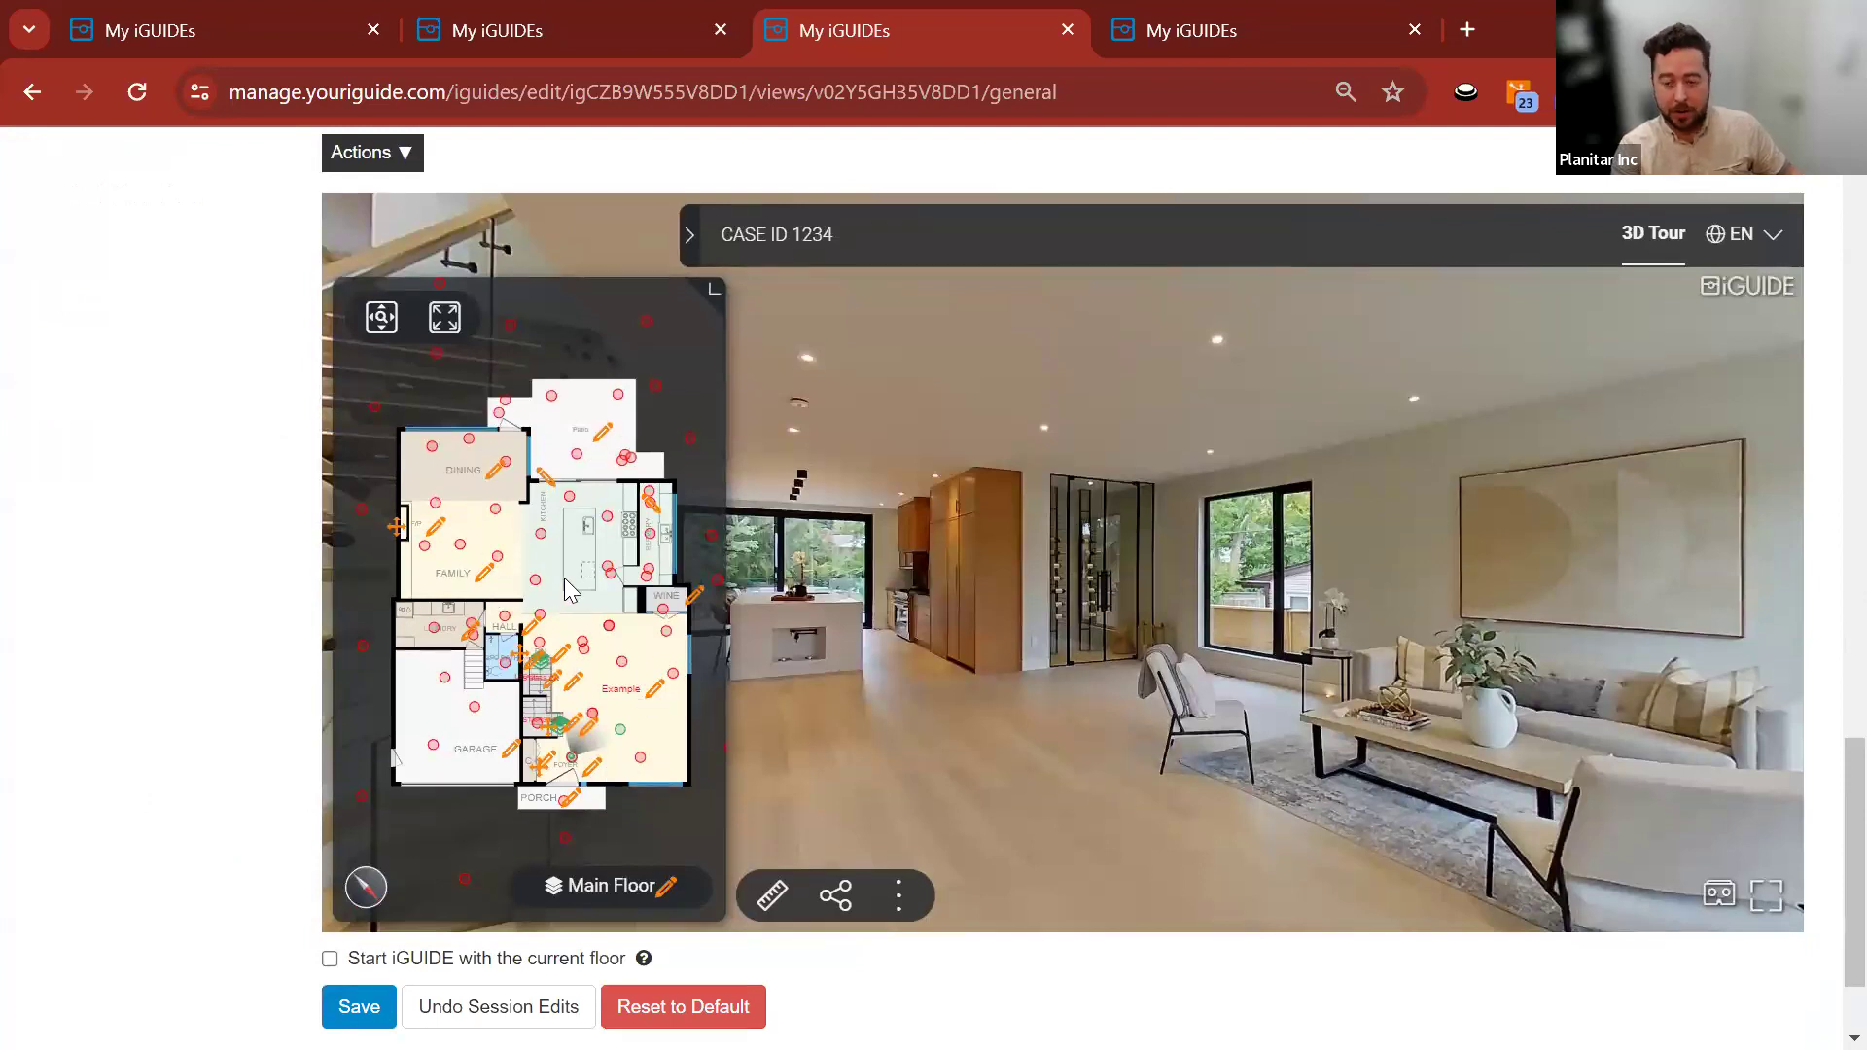
scroll(201, 675, "down", 2)
left_click(374, 862)
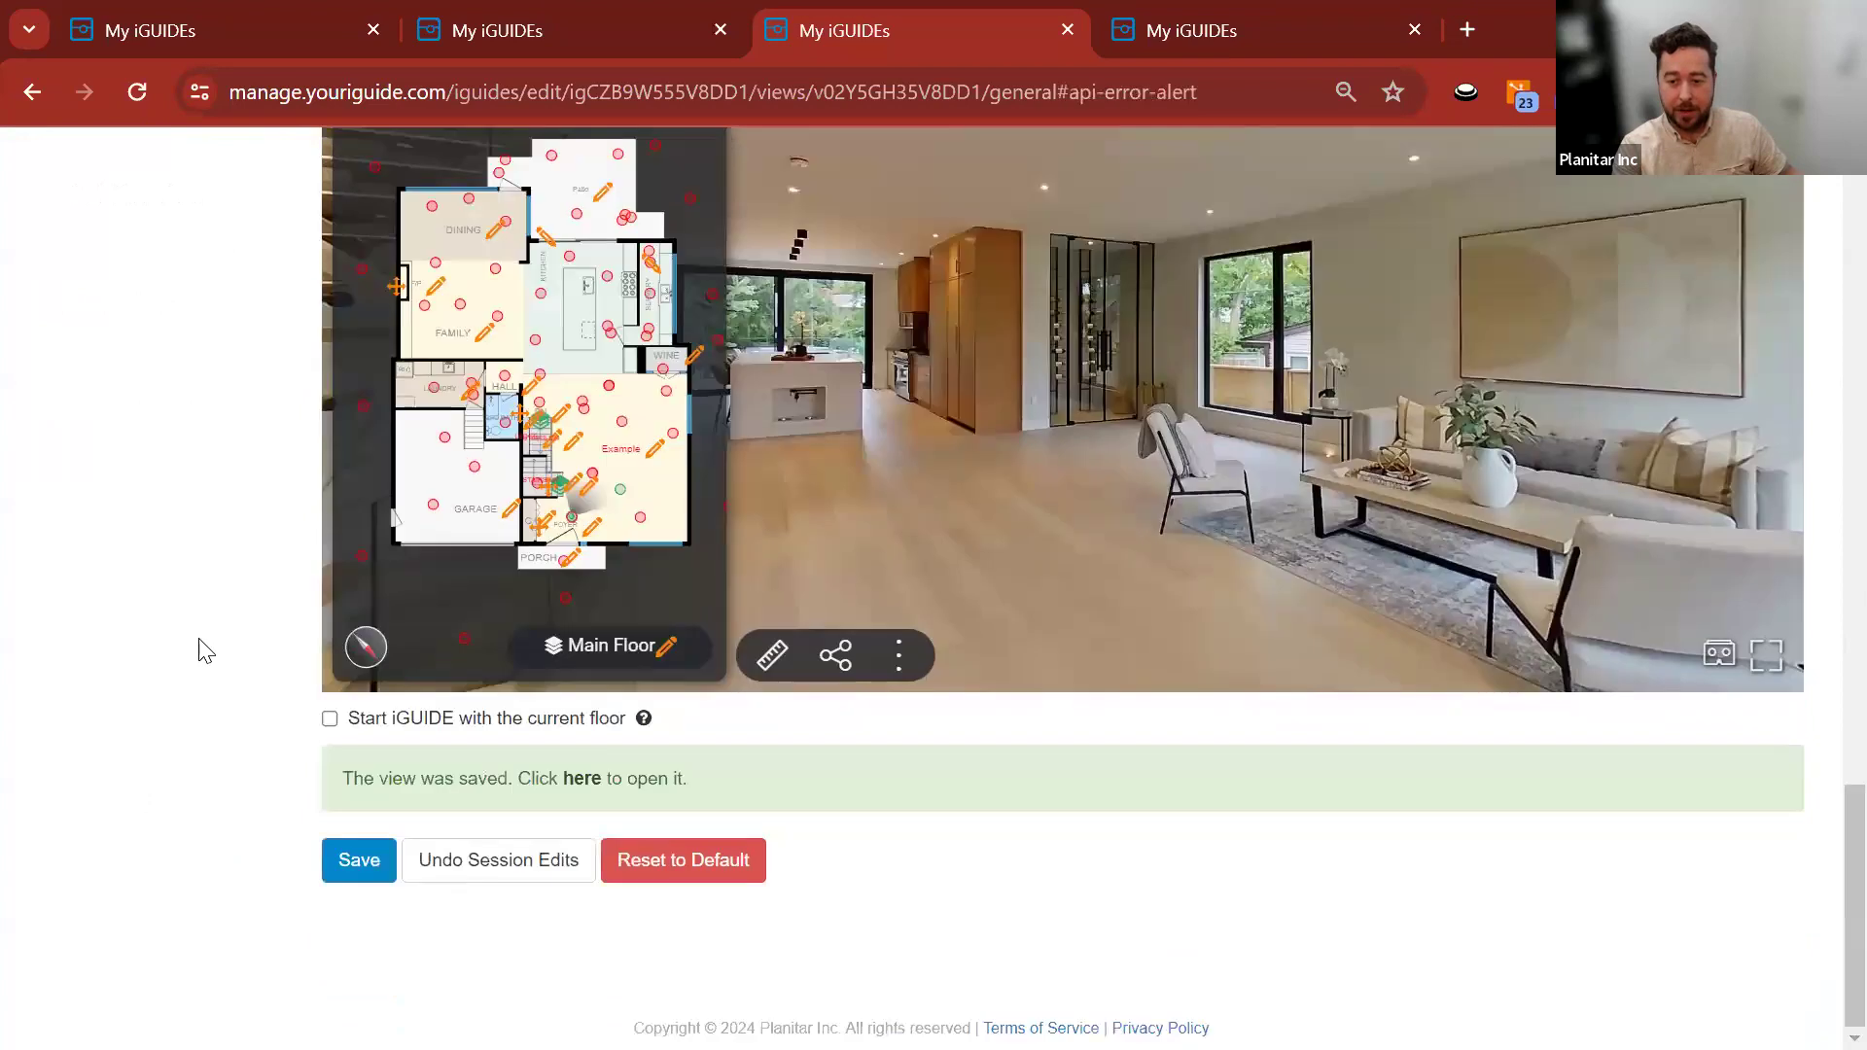
scroll(234, 637, "up", 4)
scroll(317, 516, "down", 4)
scroll(812, 438, "up", 12)
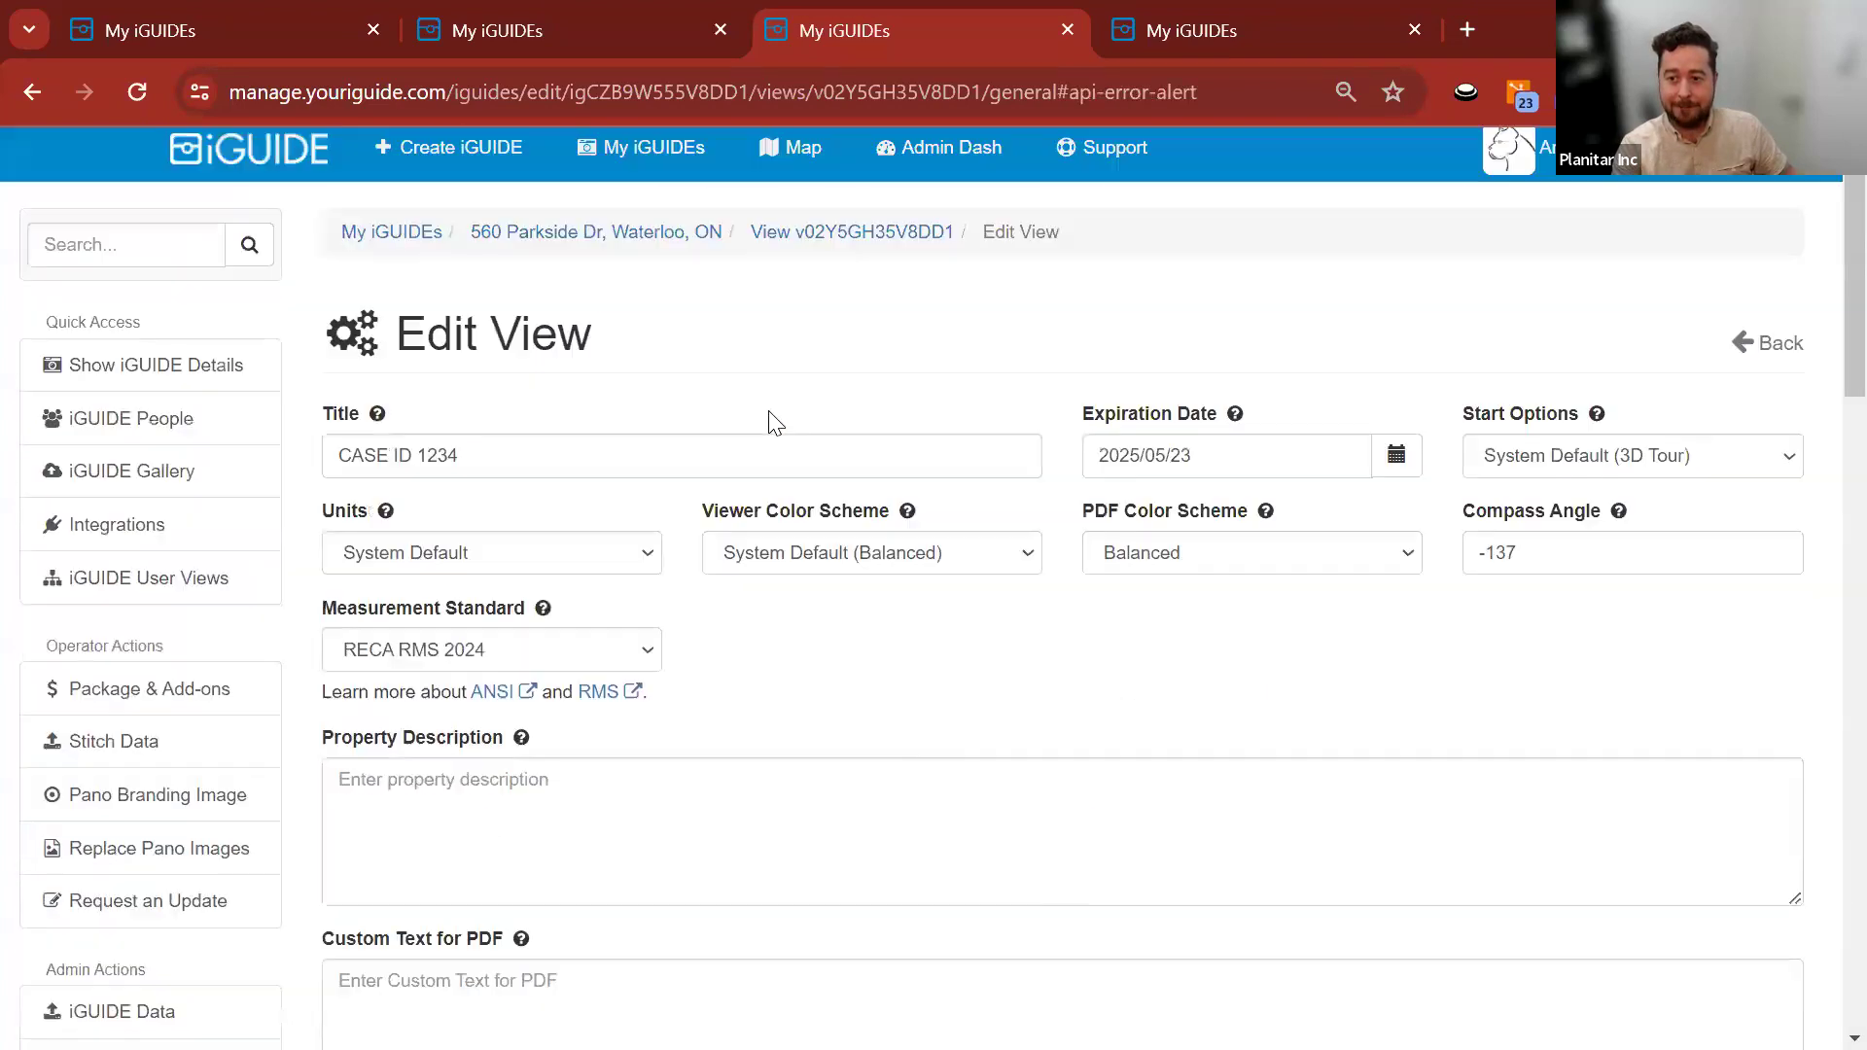
Copy the CASE ID 1234 view's public link and load it in a new tab.
left_click(650, 241)
scroll(1212, 716, "down", 15)
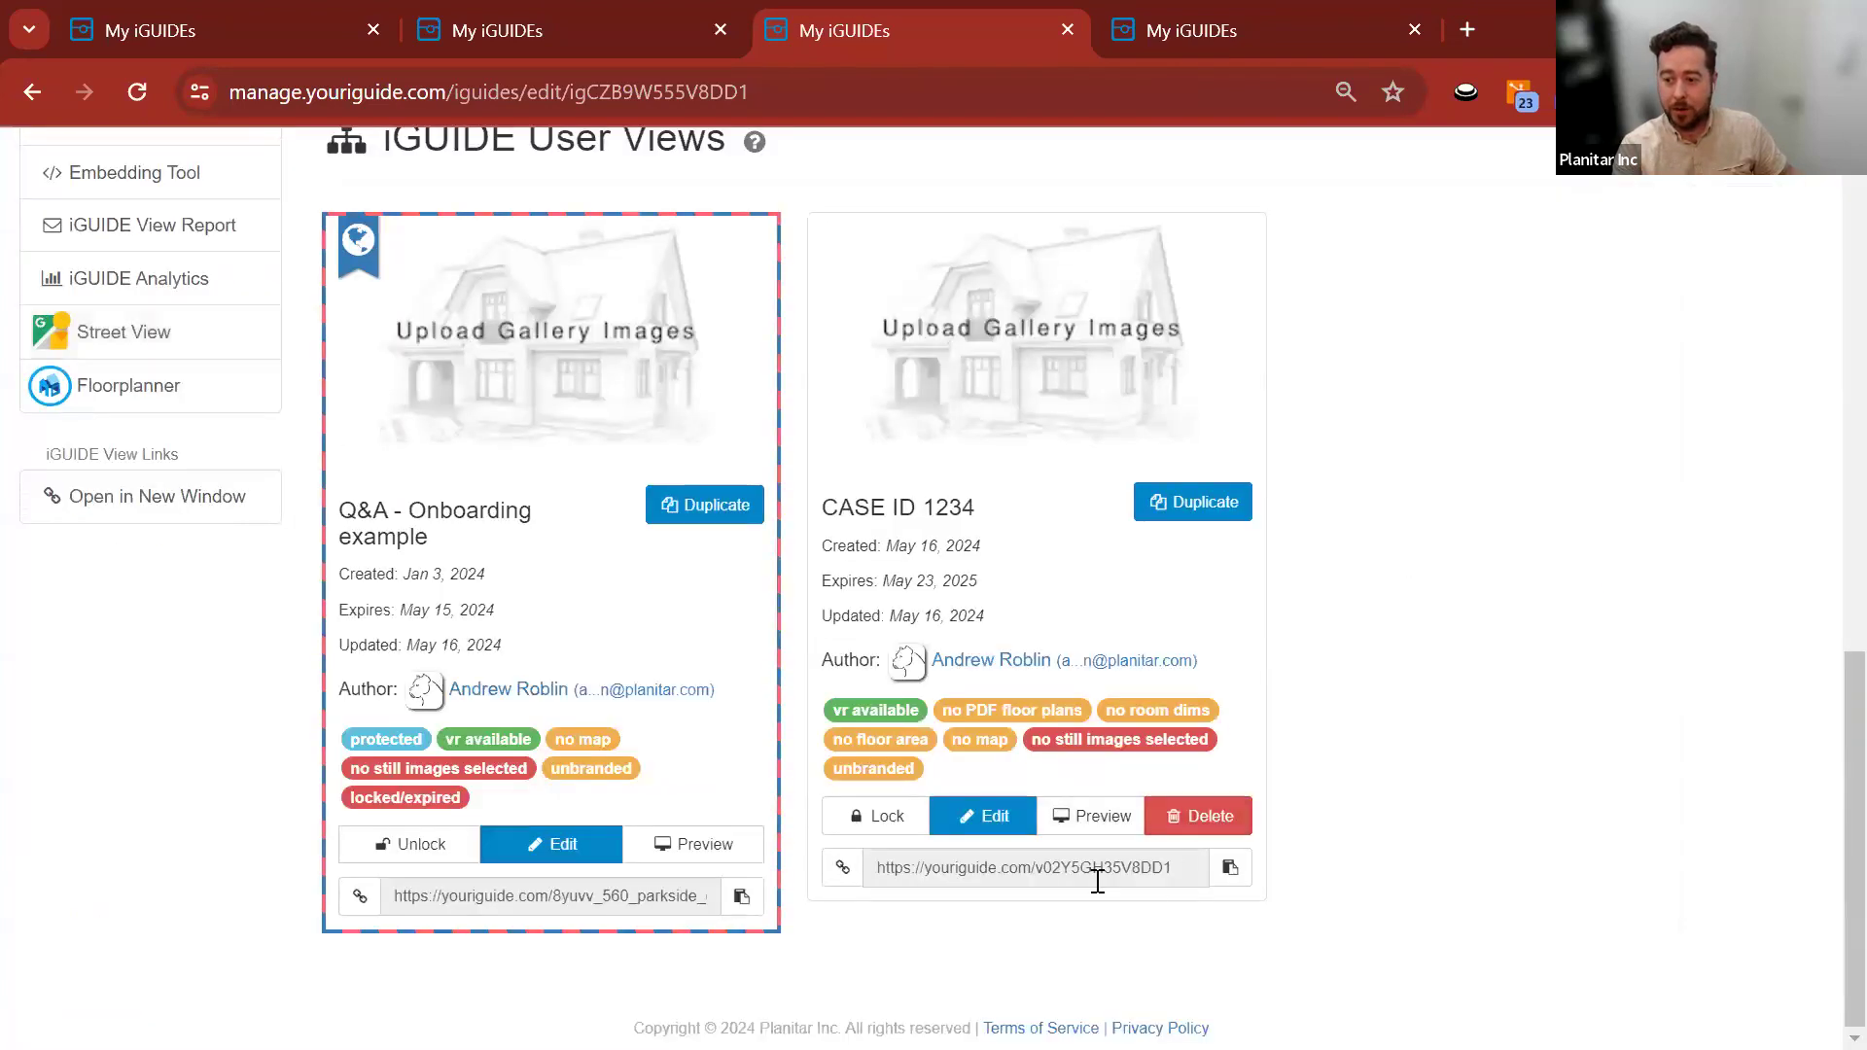
left_click_drag(1191, 880, 895, 883)
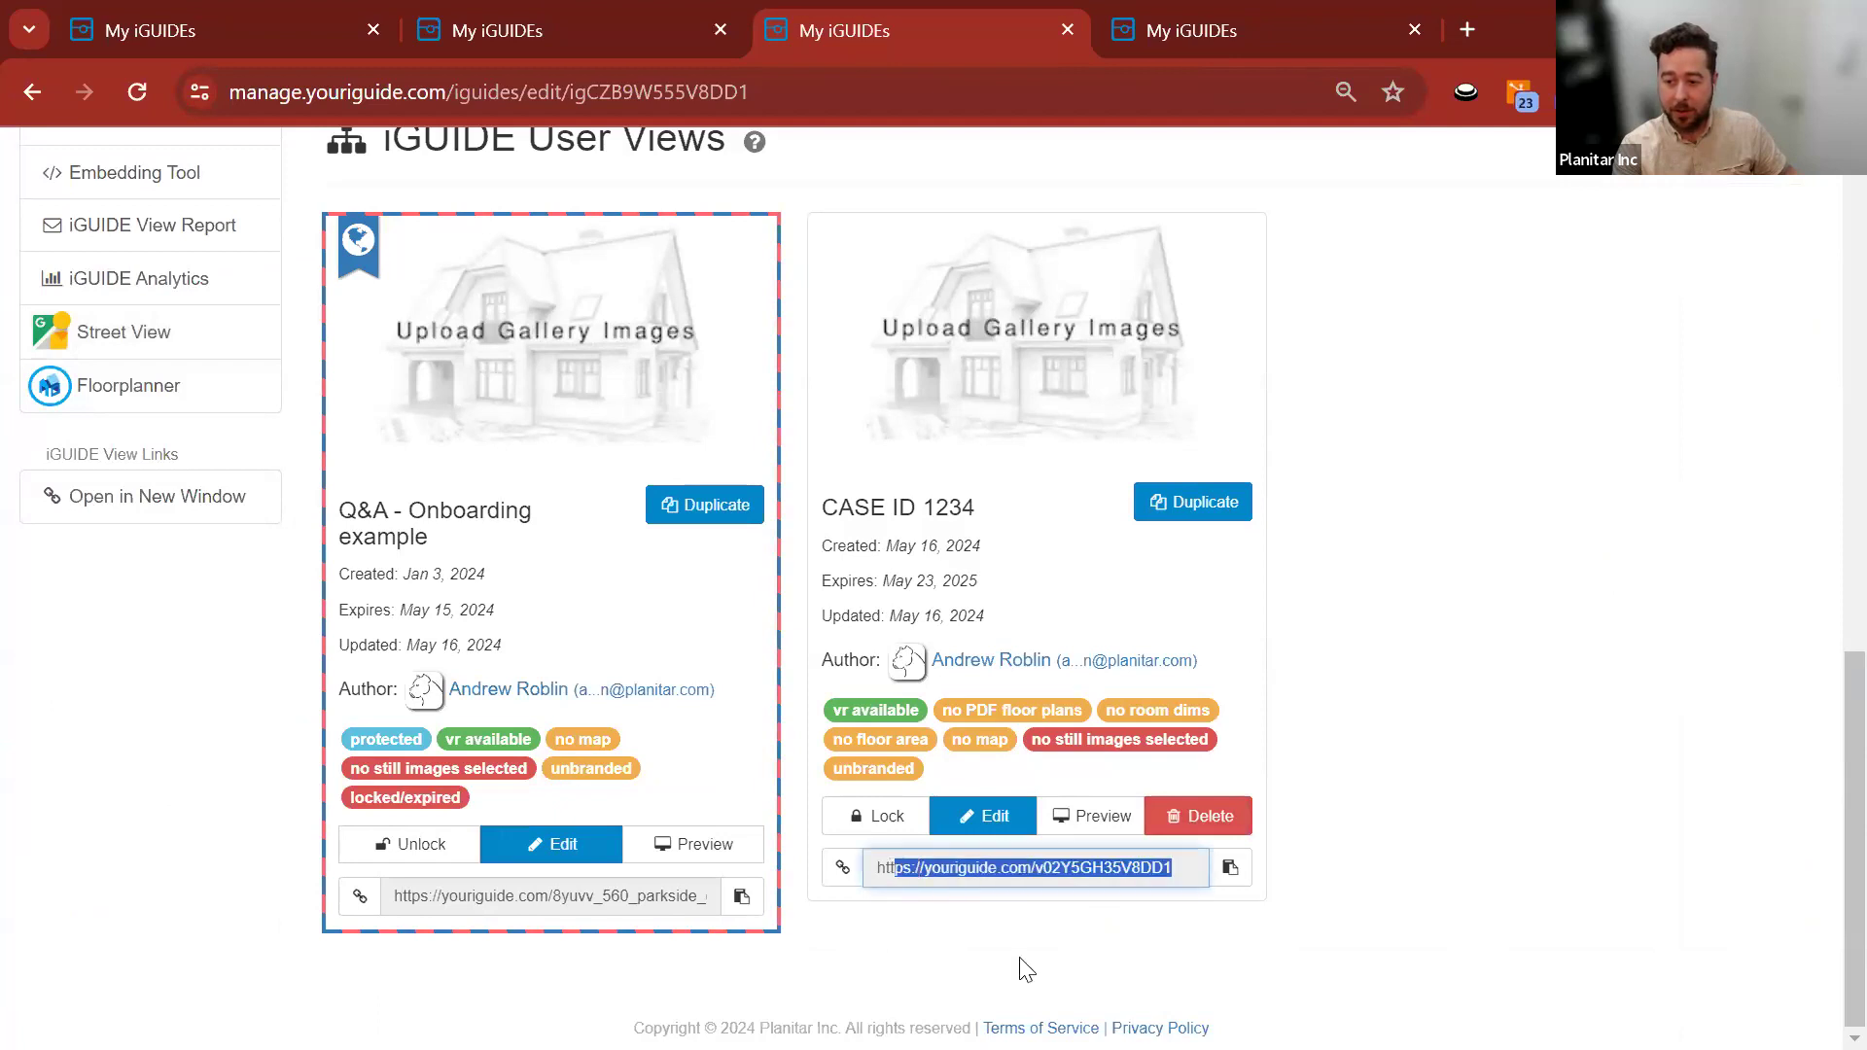
left_click(1235, 871)
left_click(1466, 30)
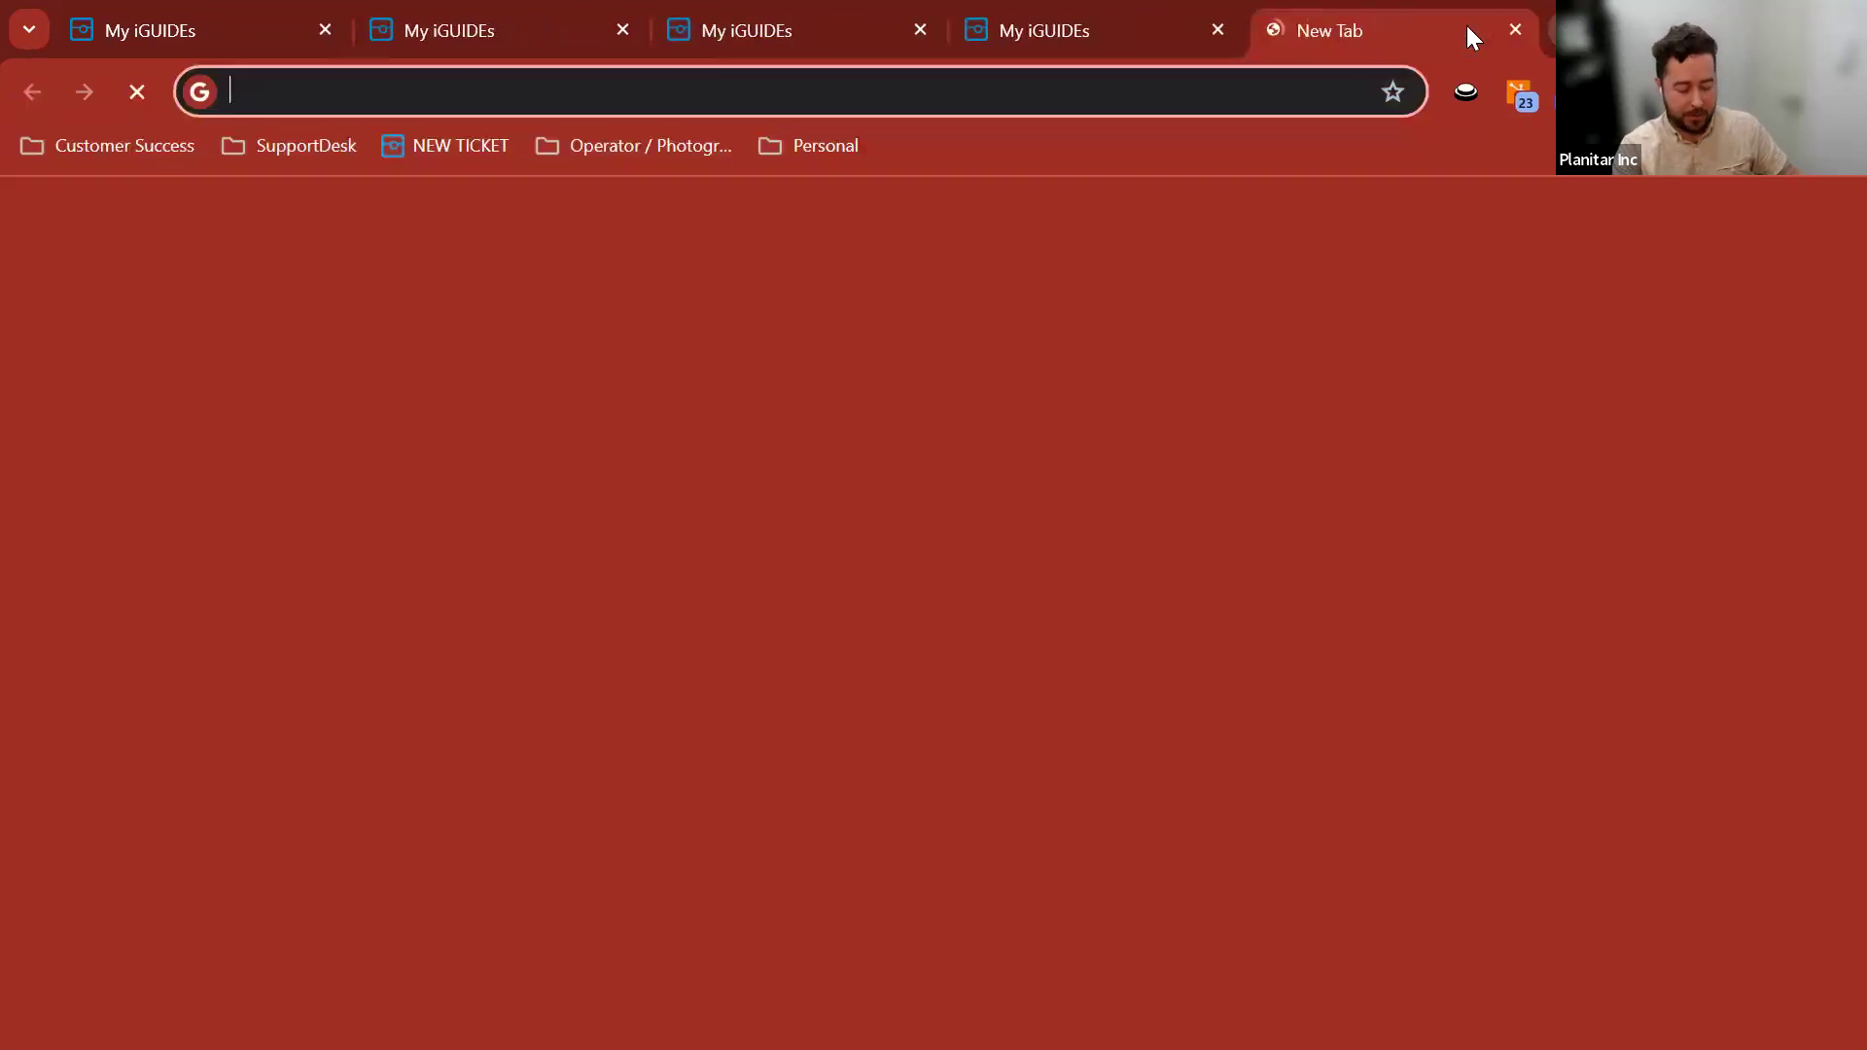
key("ctrl+v")
key("Return")
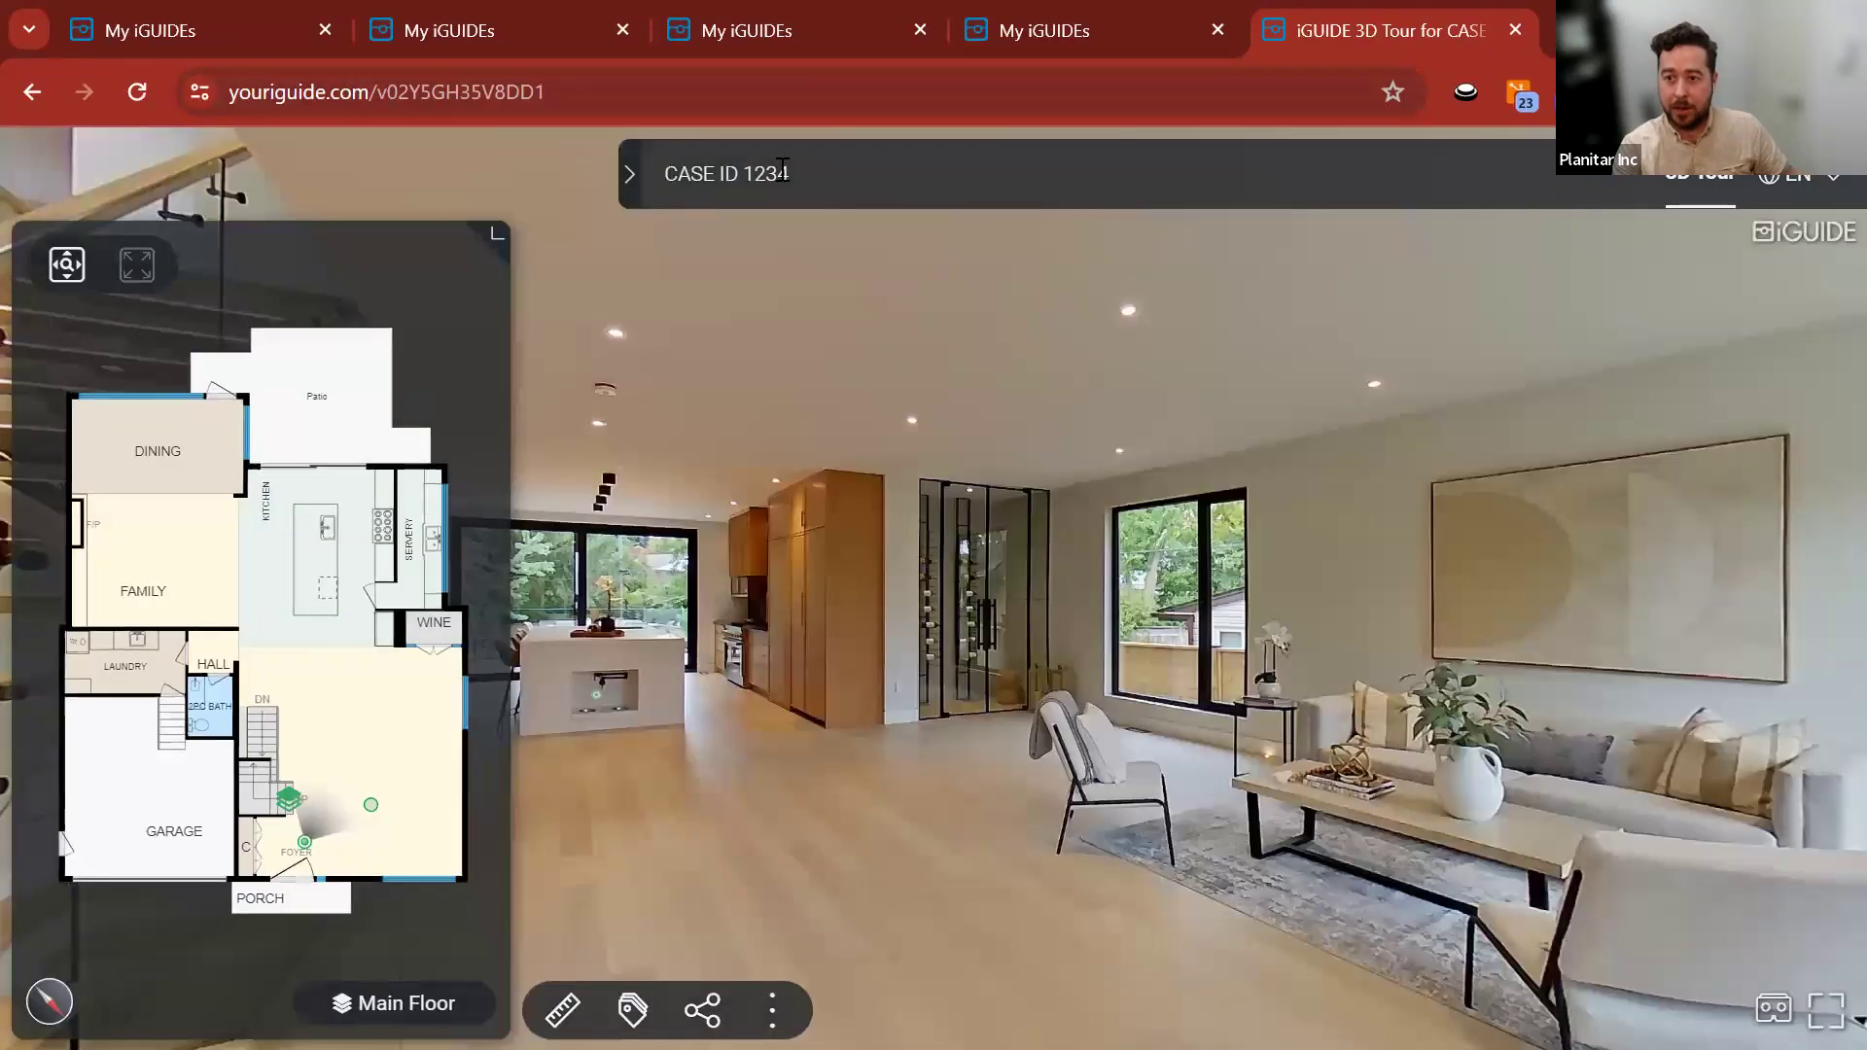
Look around the CASE ID 1234 3D tour, moving toward the stairs and panning.
triple_click(782, 170)
left_click_drag(1326, 1000, 933, 492)
left_click(1052, 558)
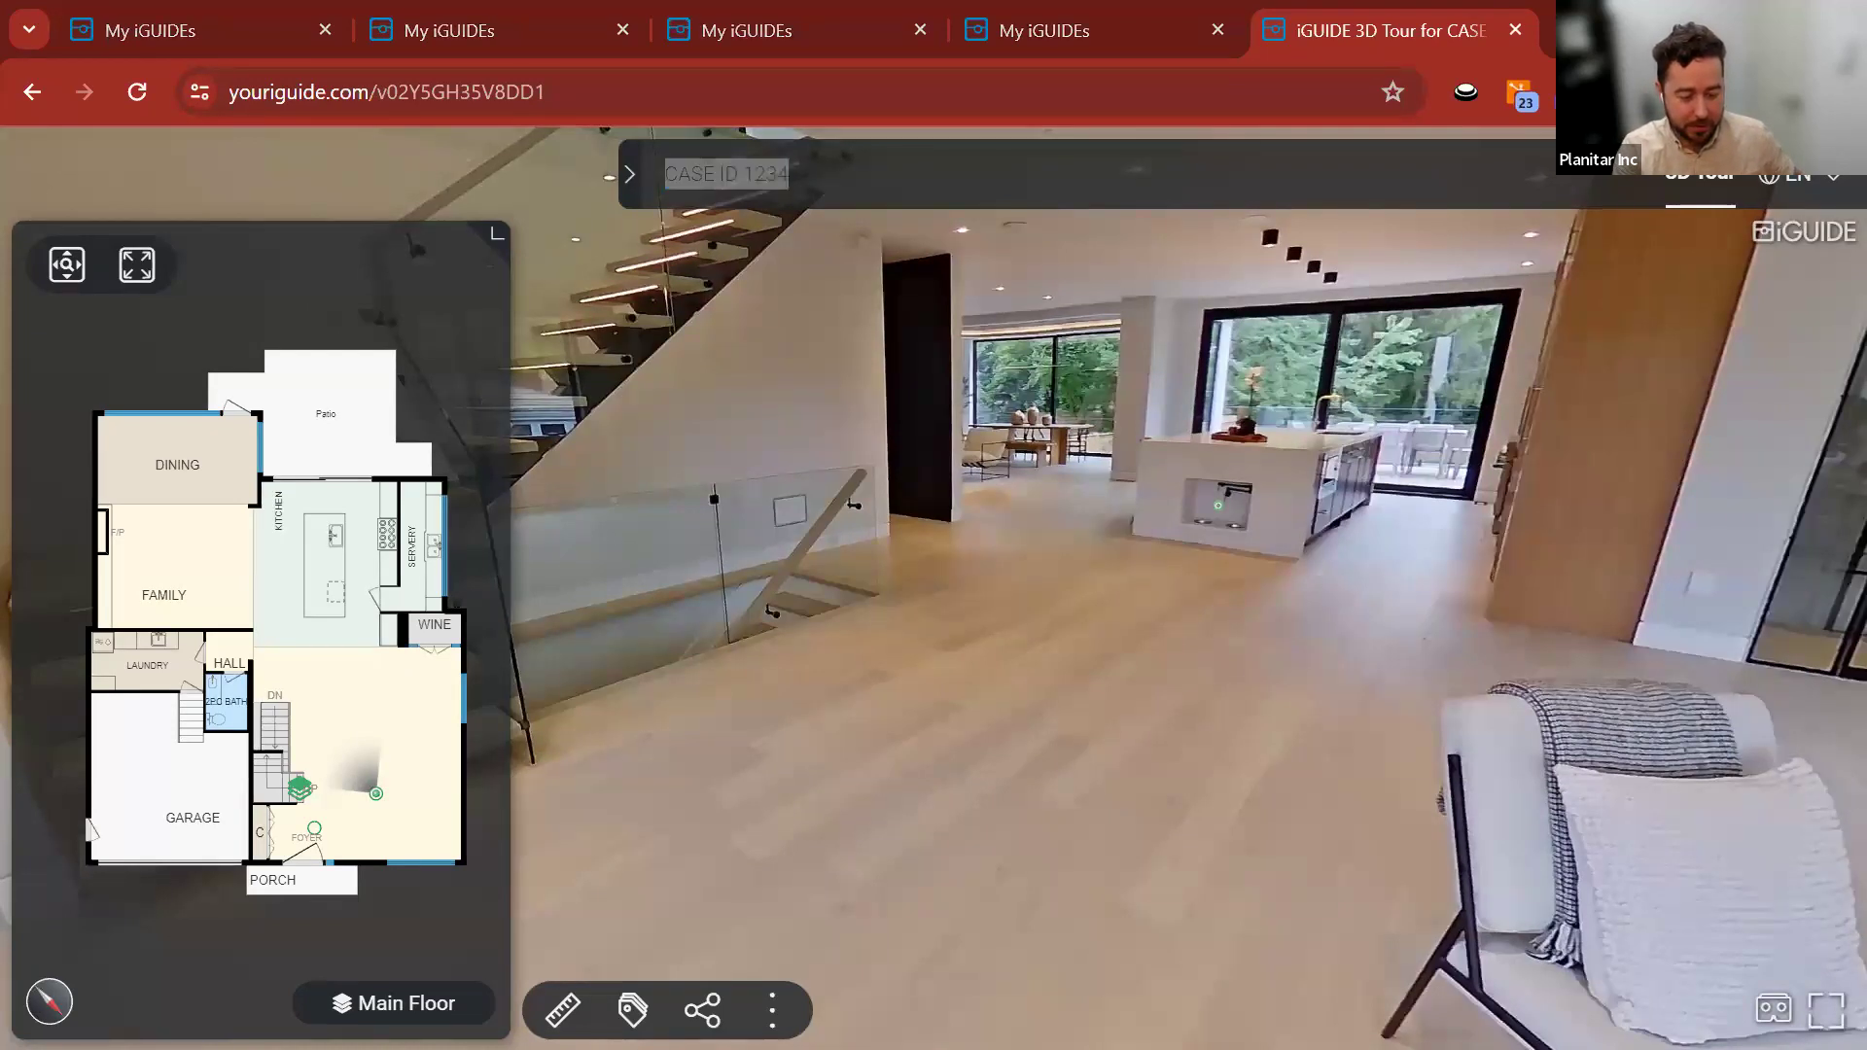
left_click_drag(1000, 391, 963, 523)
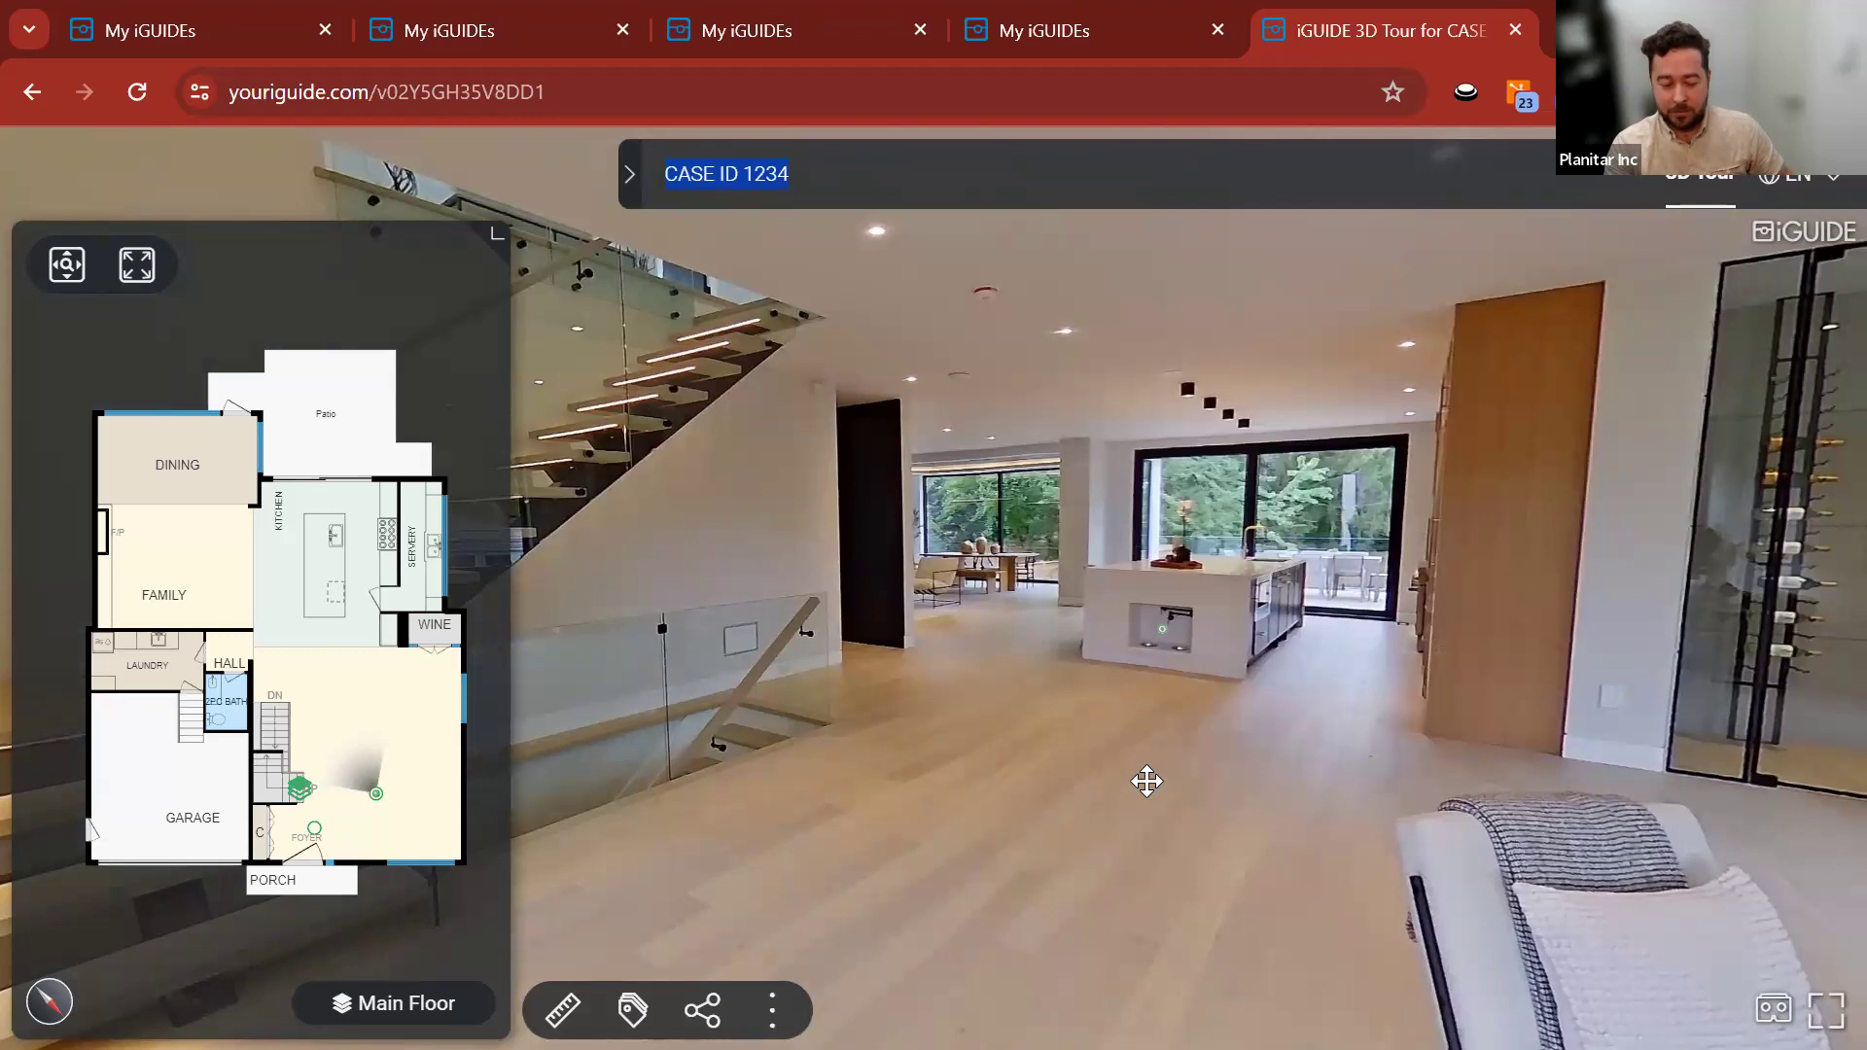
Return to the My iGUIDEs tab listing the CASE ID 1234 and Q&A views.
mouse_move(1154, 627)
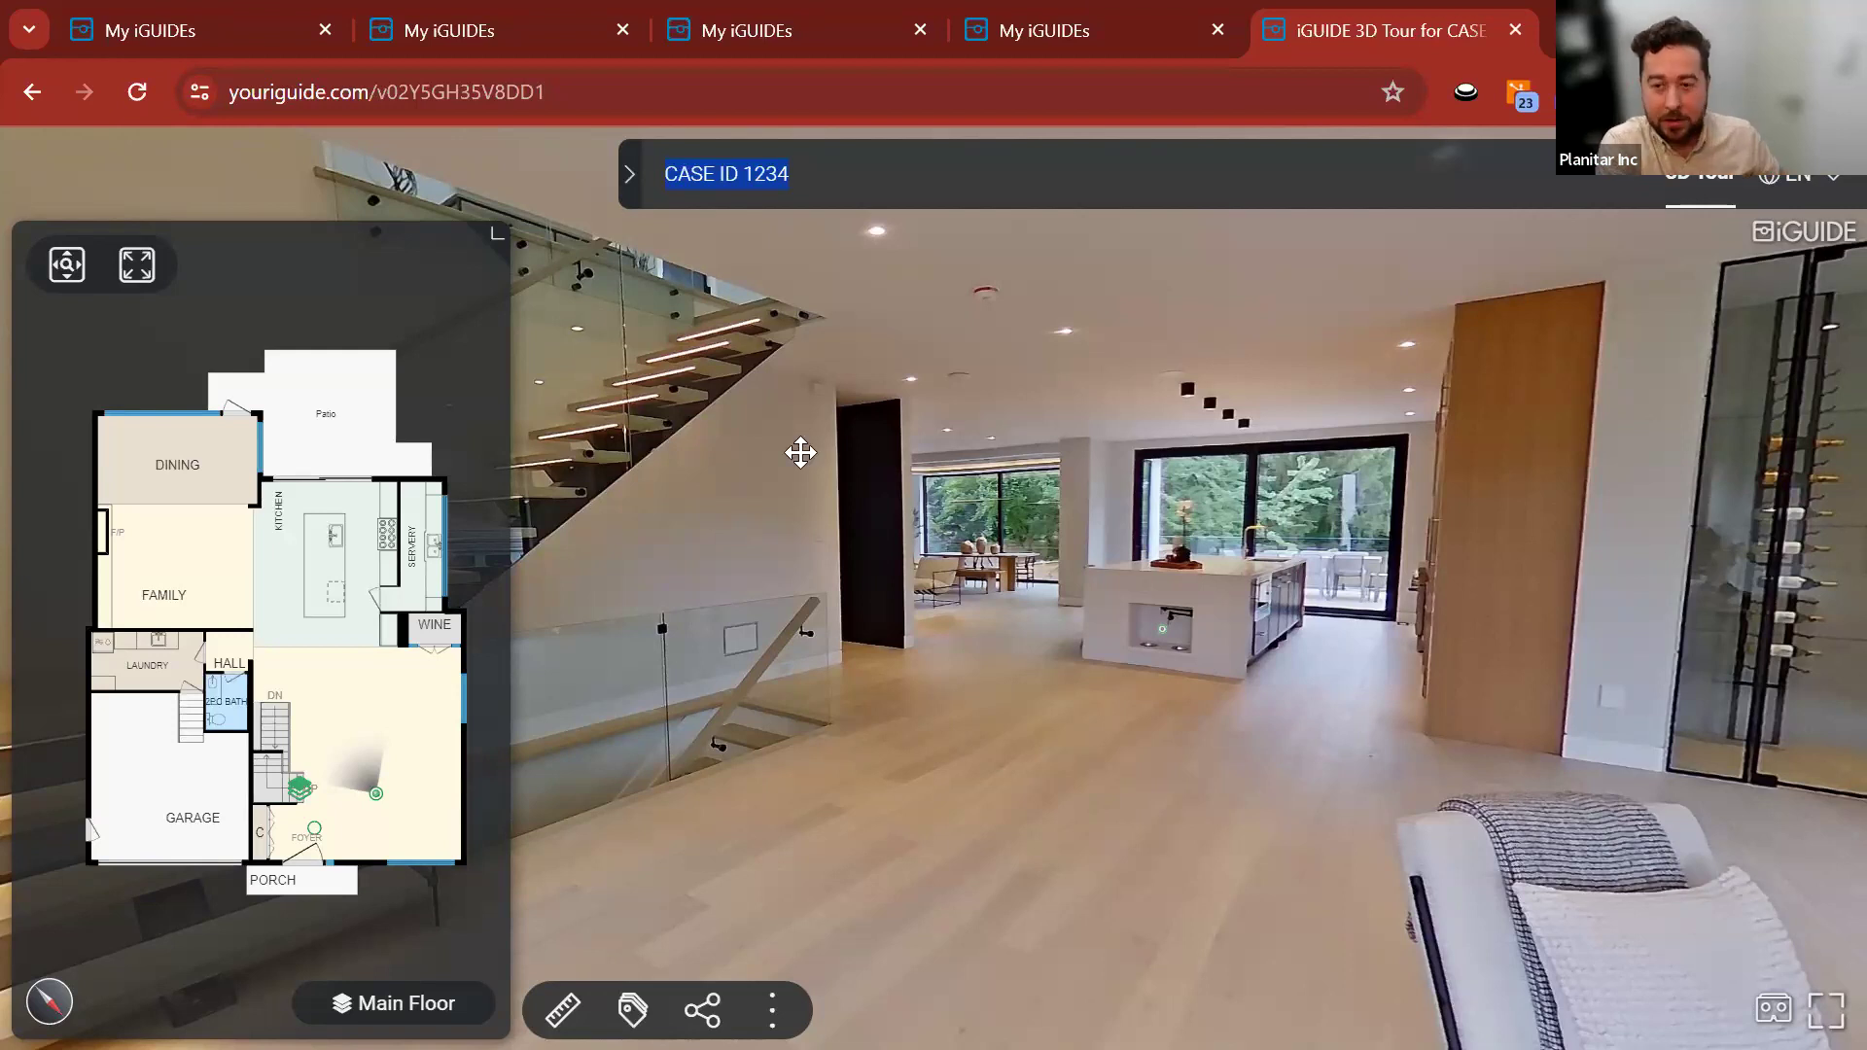
left_click(809, 29)
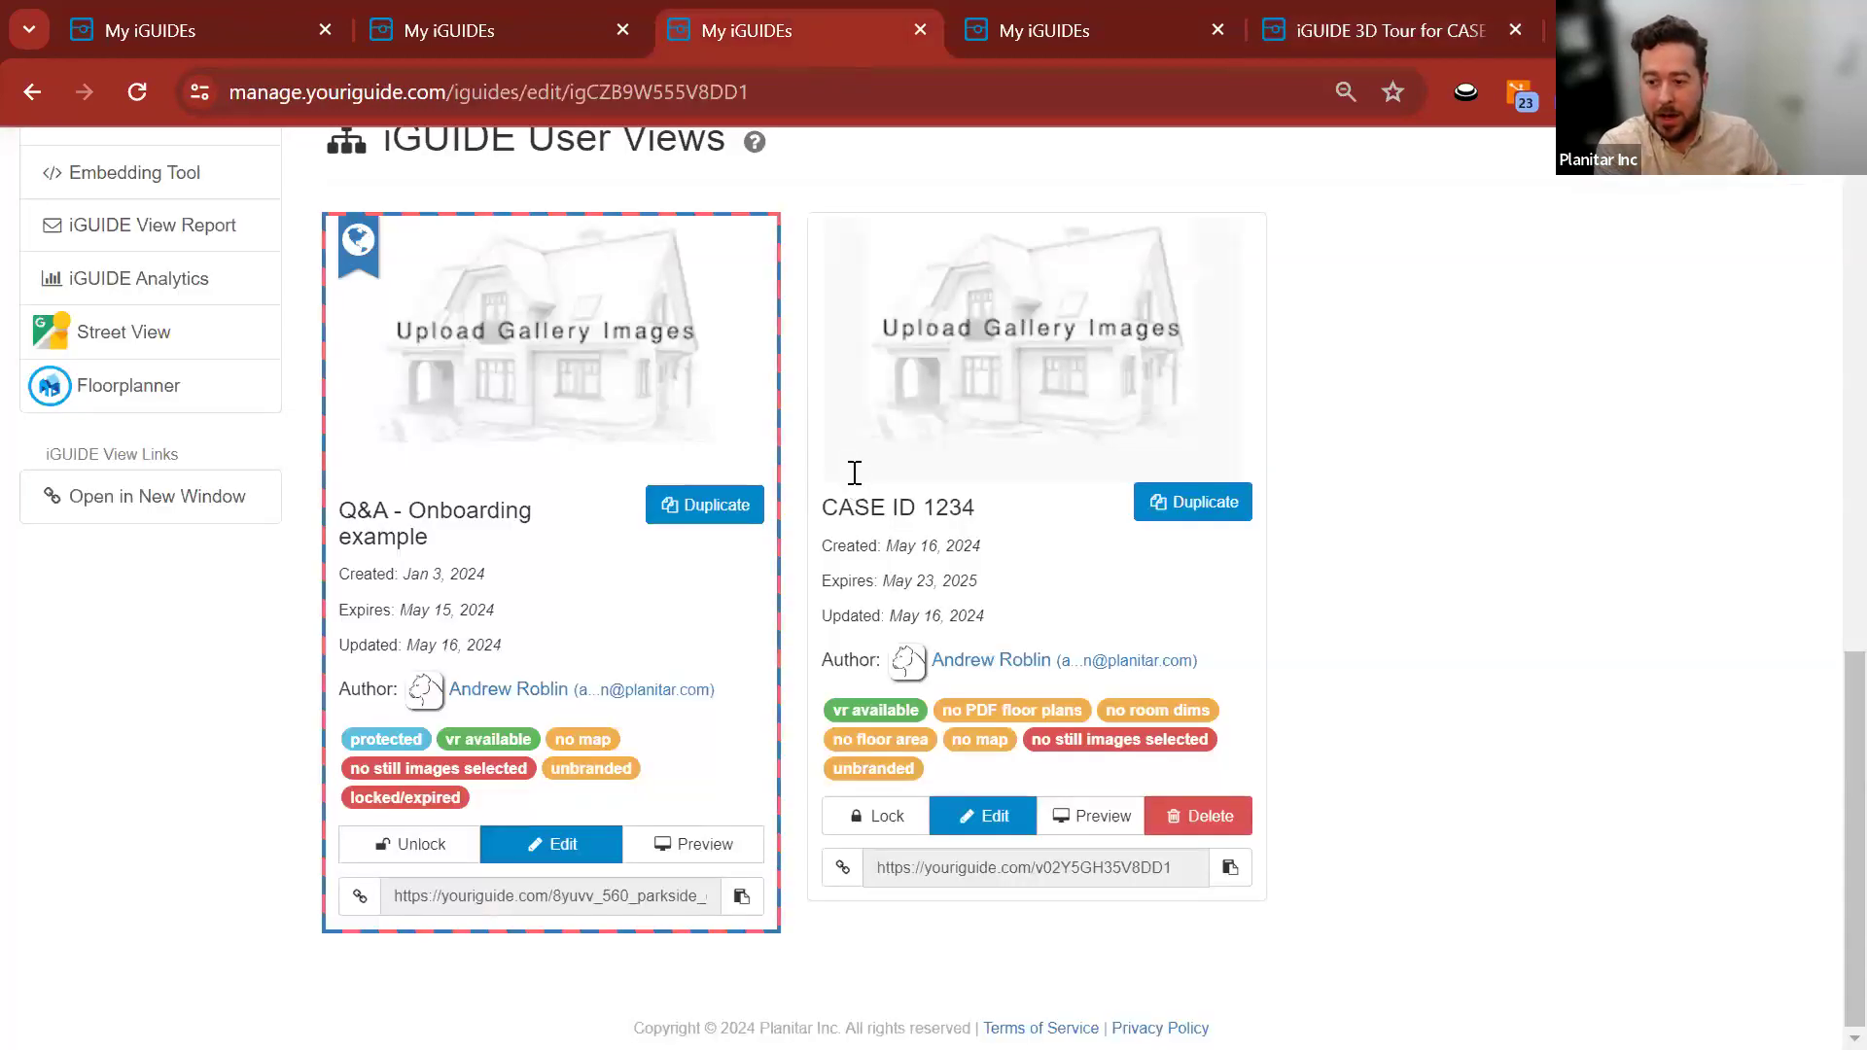
Delete the CASE ID 1234 view and check that the remaining Q&A - Onboarding card is protected.
left_click(1220, 807)
left_click(1168, 469)
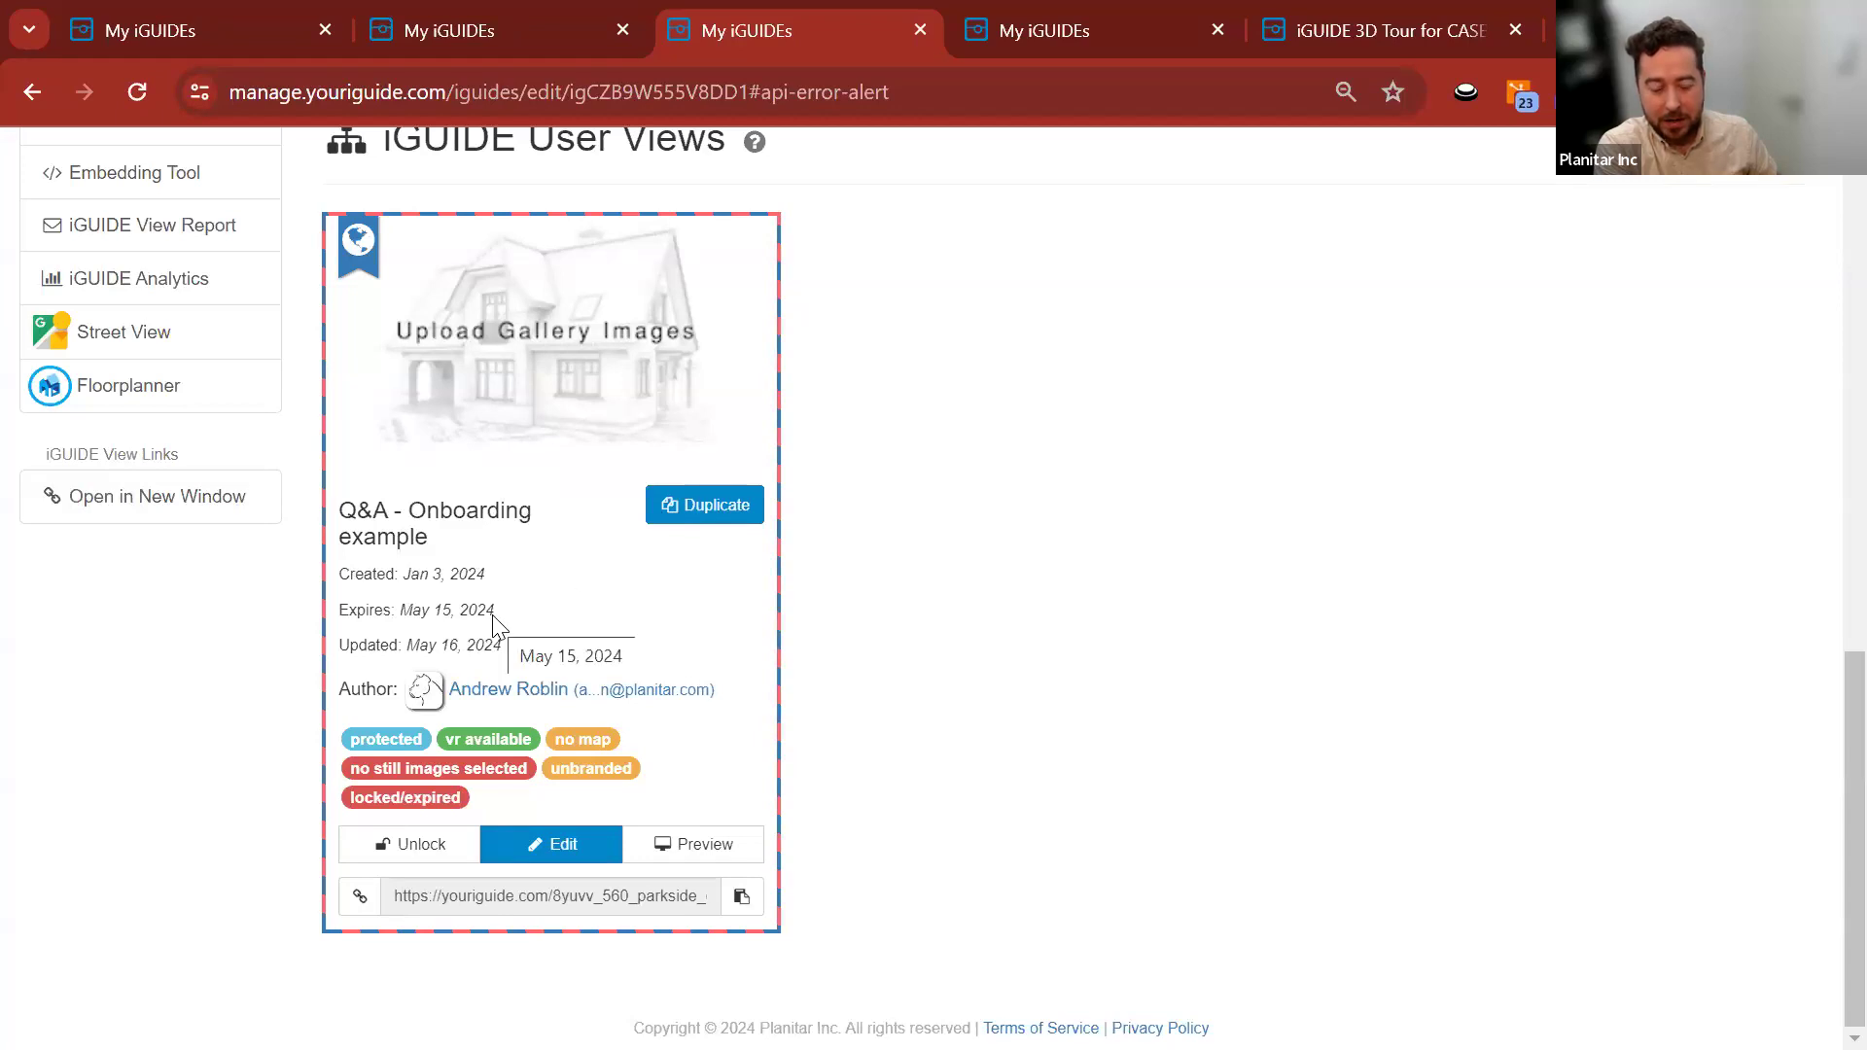
left_click_drag(422, 741, 309, 737)
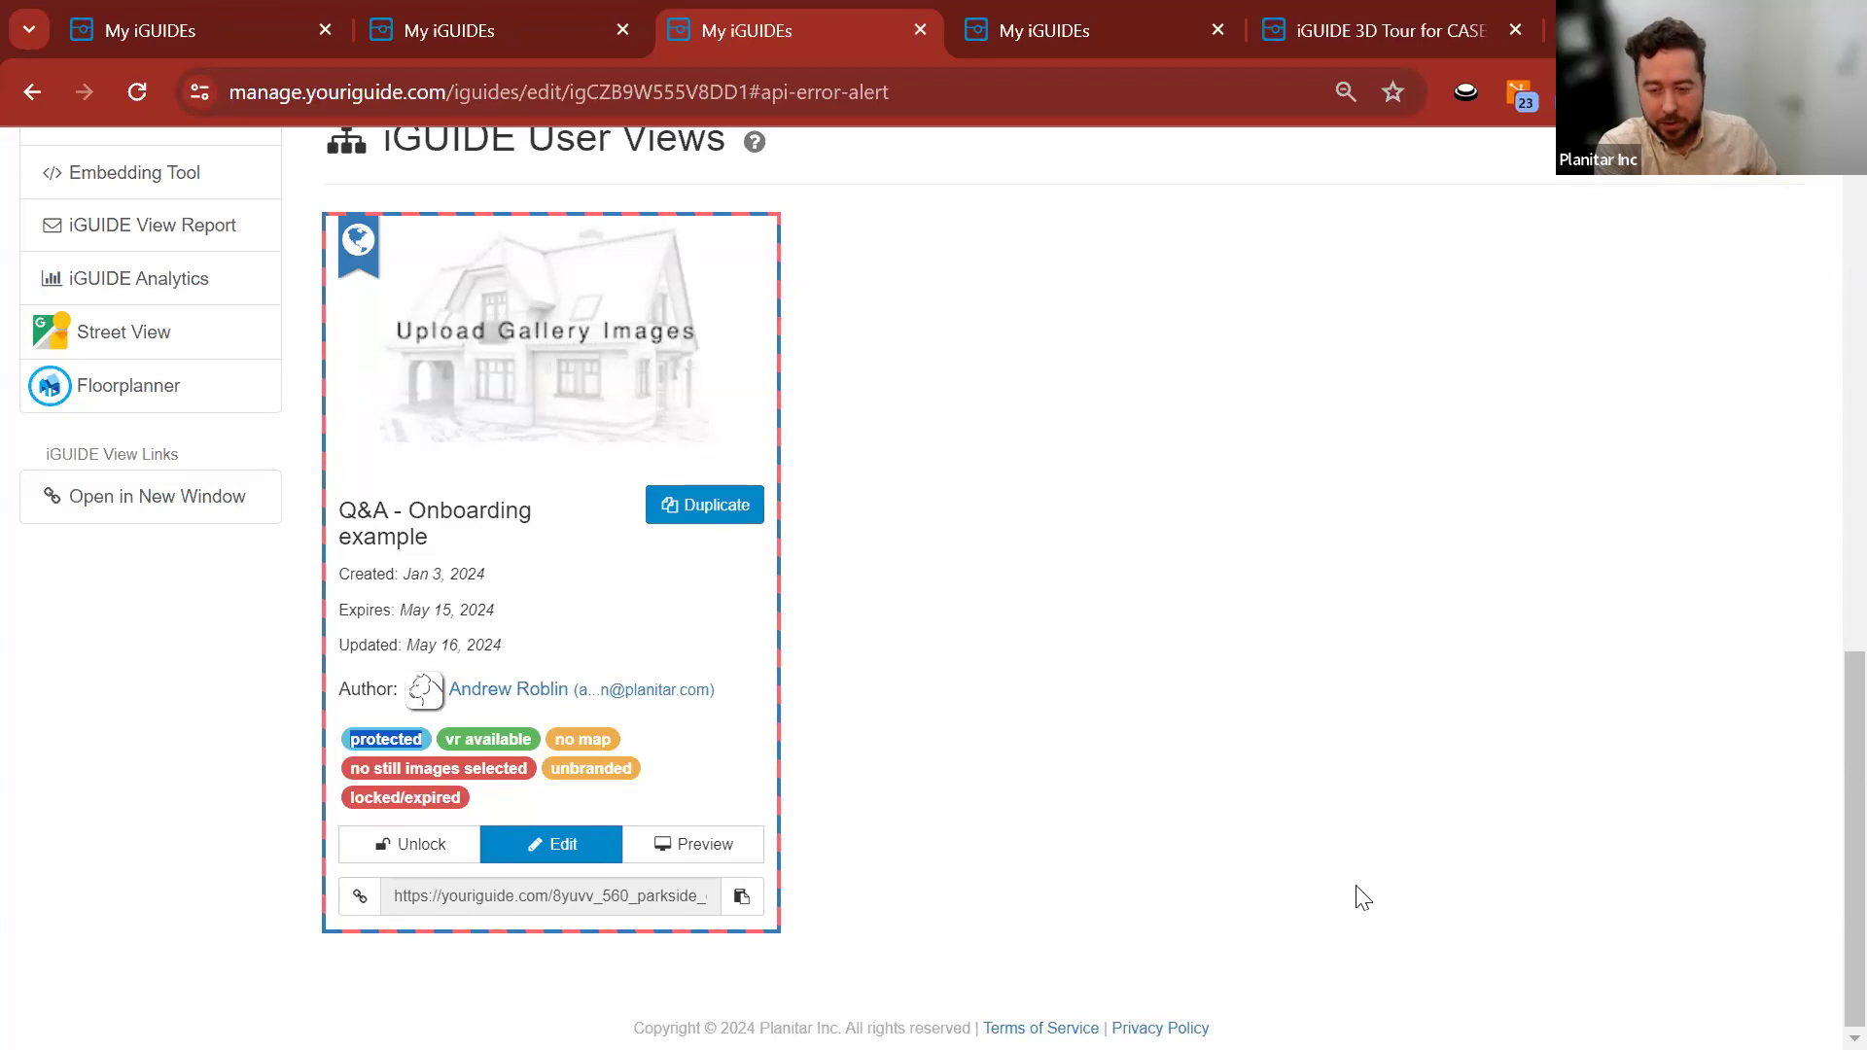
left_click(1060, 622)
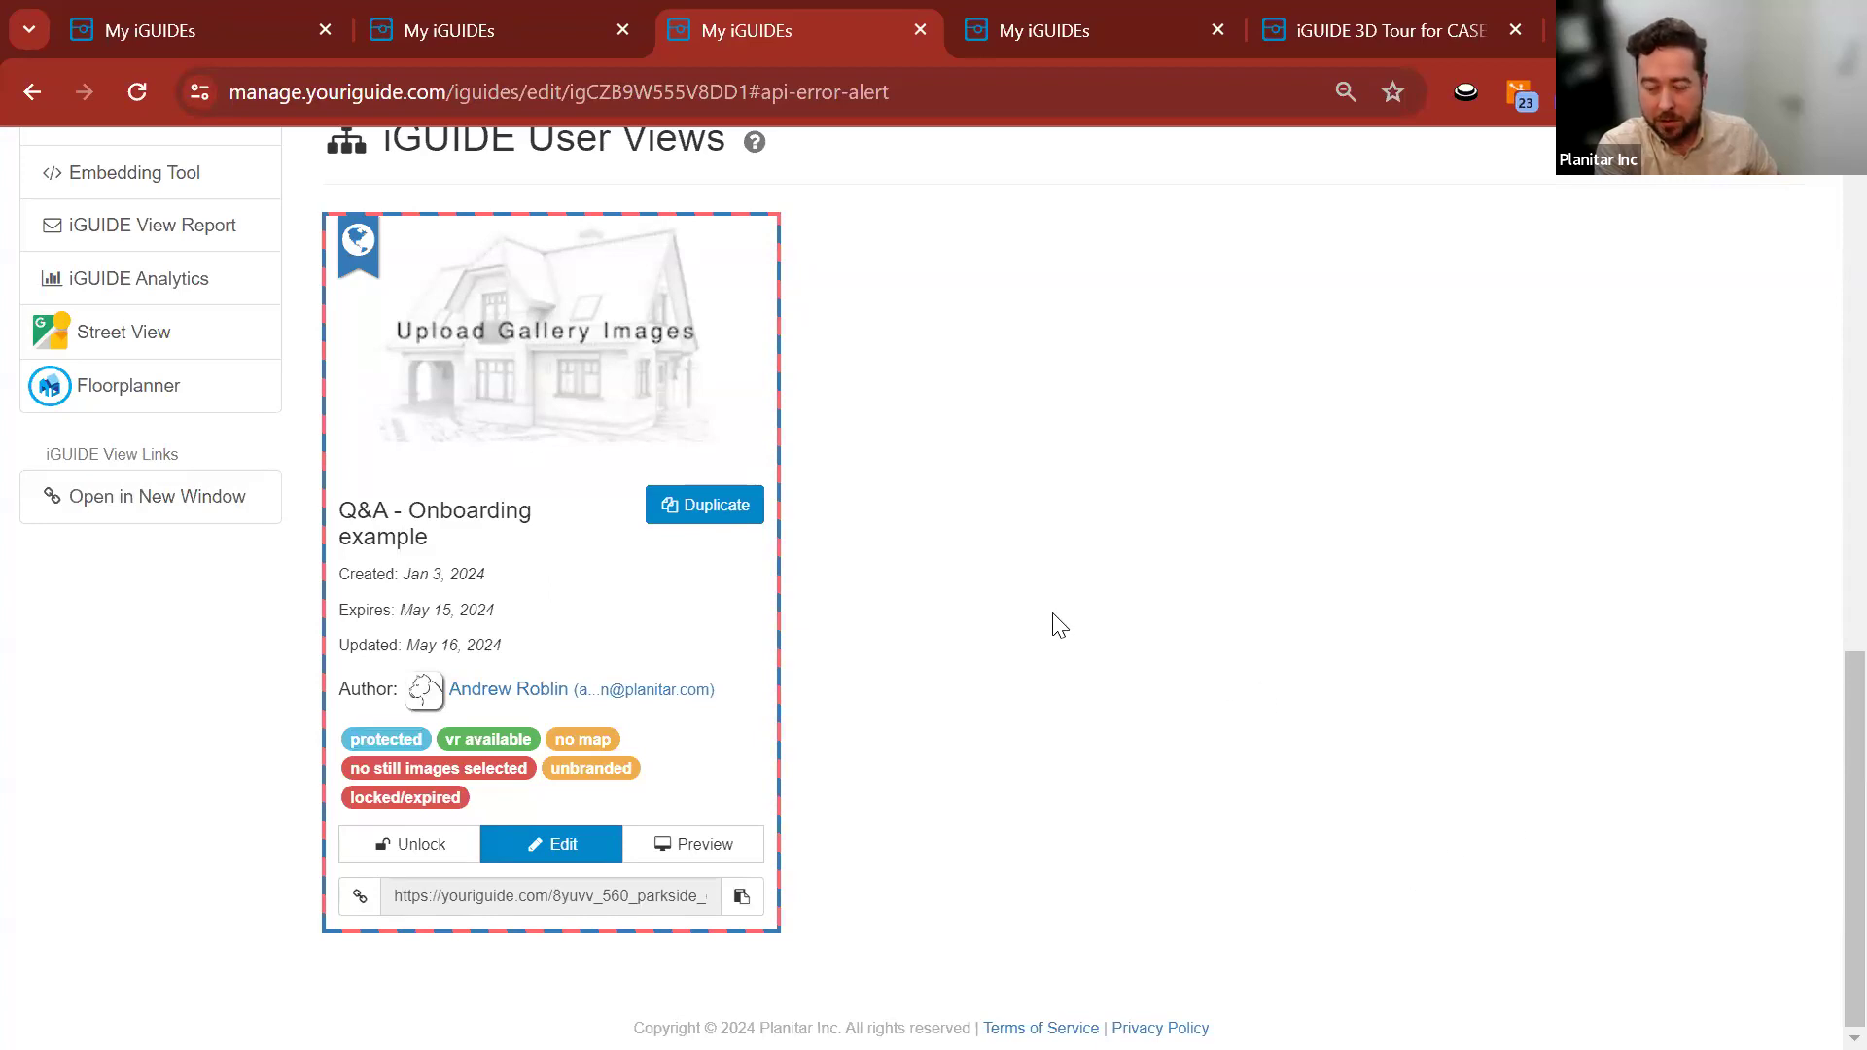